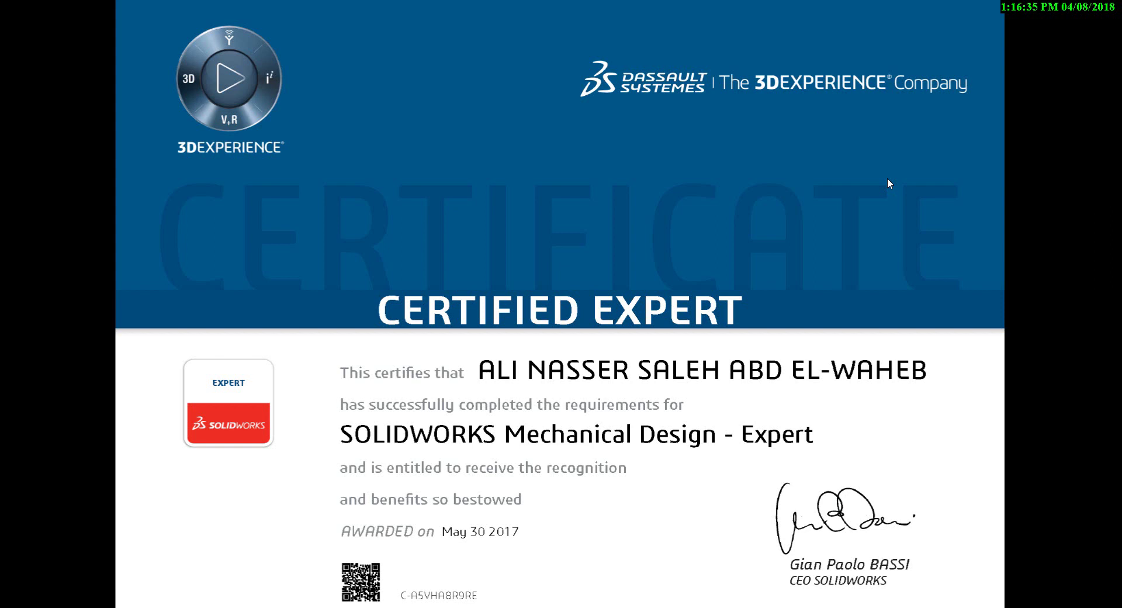
Step: Leave the slideshow to show slide 412 with the oil jug's front and top reference pictures
key(super)
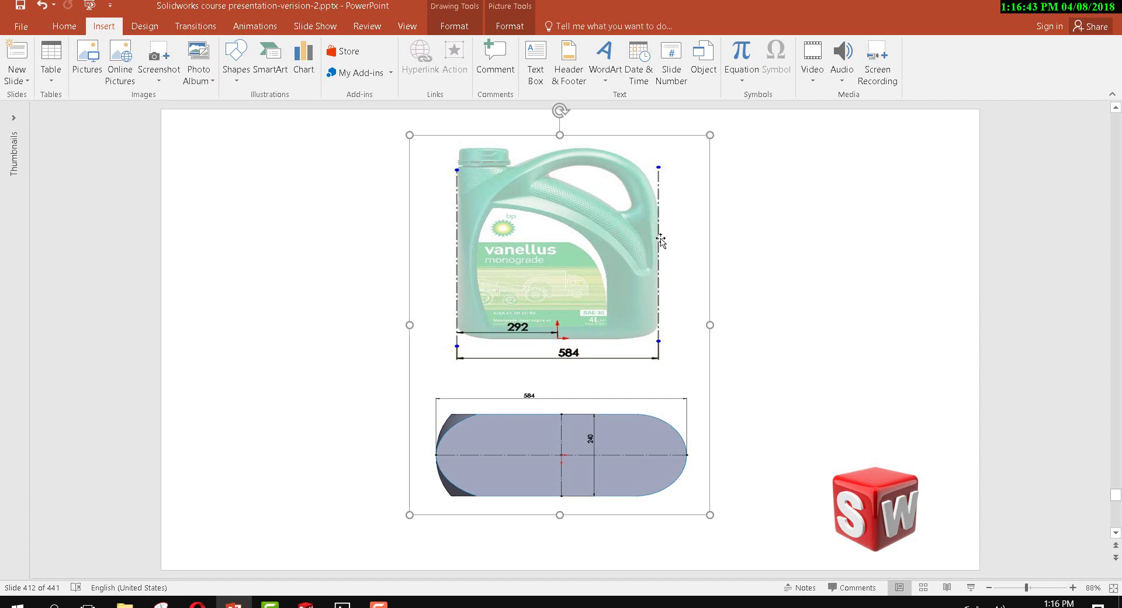
click(613, 245)
click(786, 251)
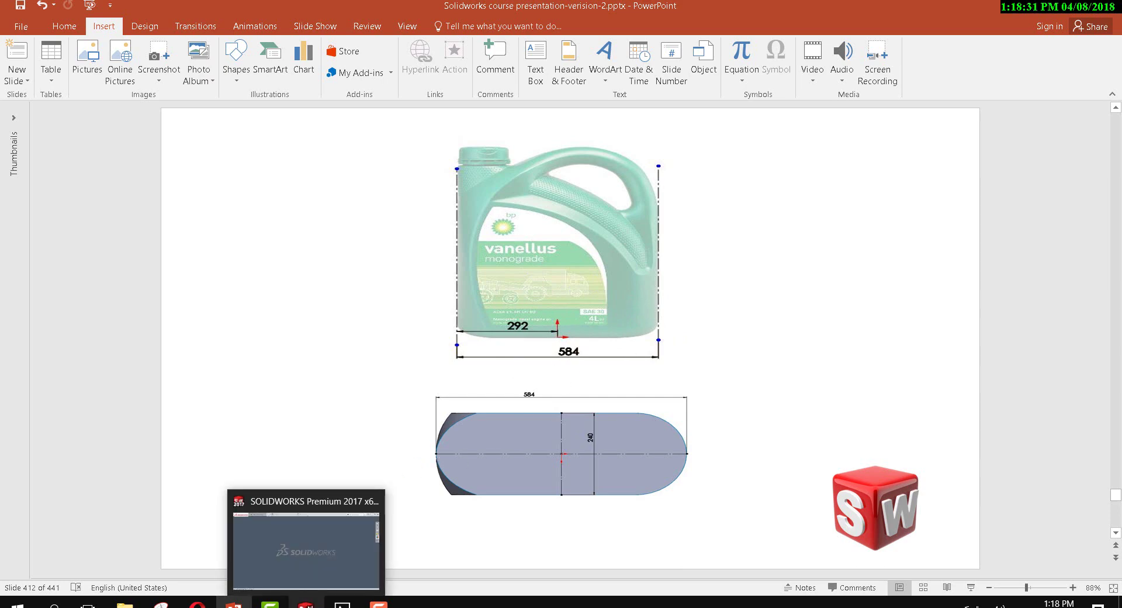
Step: Copy the tank folder's full path from File Explorer and return to SOLIDWORKS
click(306, 603)
click(125, 603)
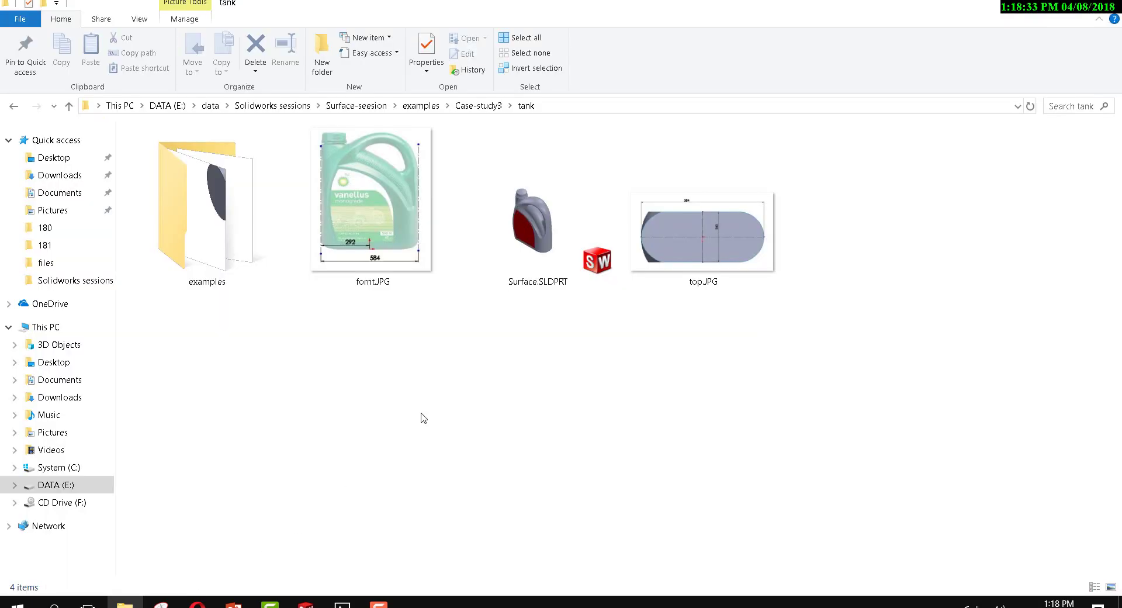
mouse_move(372, 202)
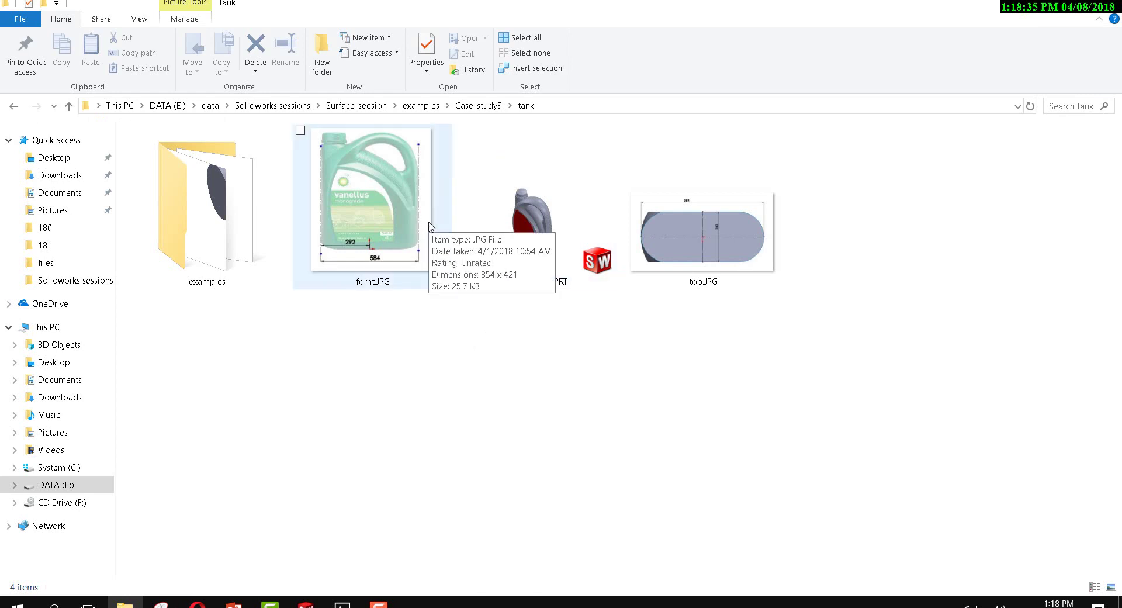
click(556, 106)
right_click(553, 107)
click(506, 147)
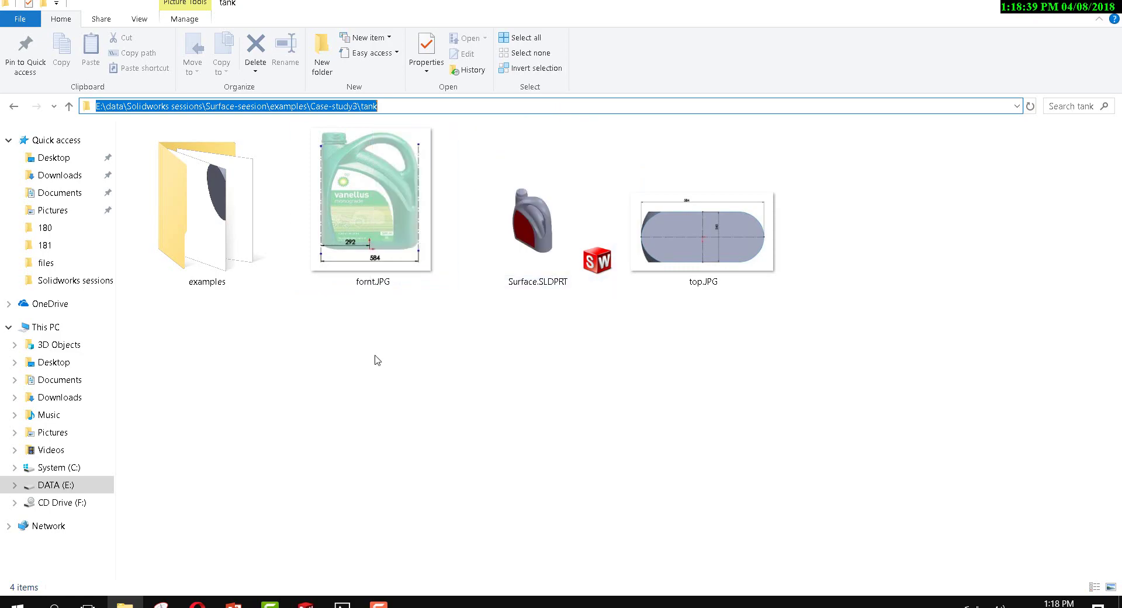
click(306, 604)
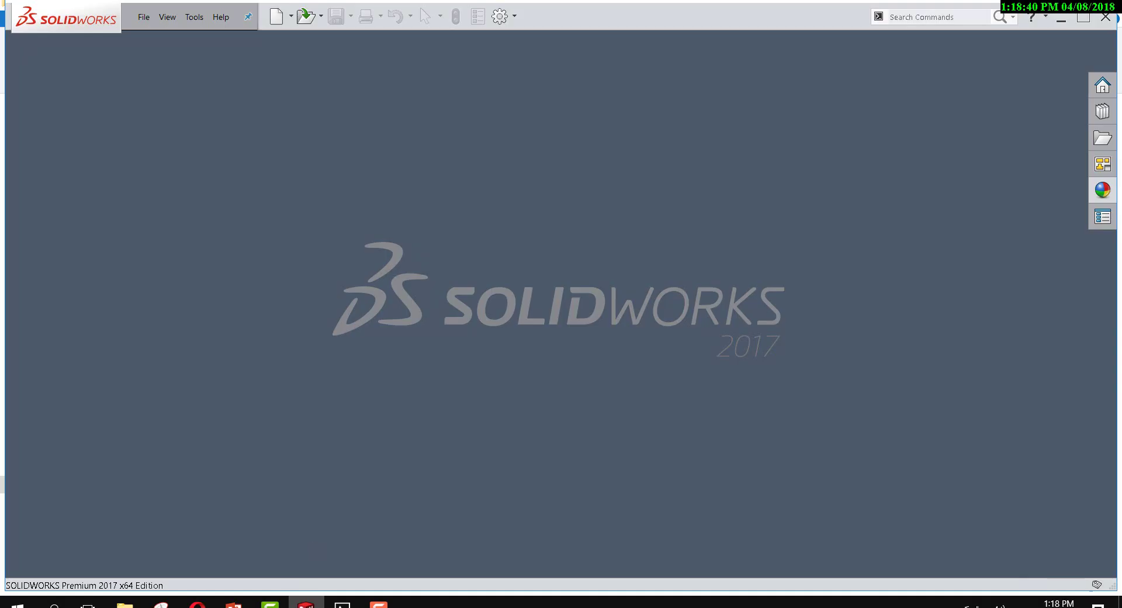
Step: Create a new part document in a maximized SOLIDWORKS window
click(276, 17)
double_click(509, 272)
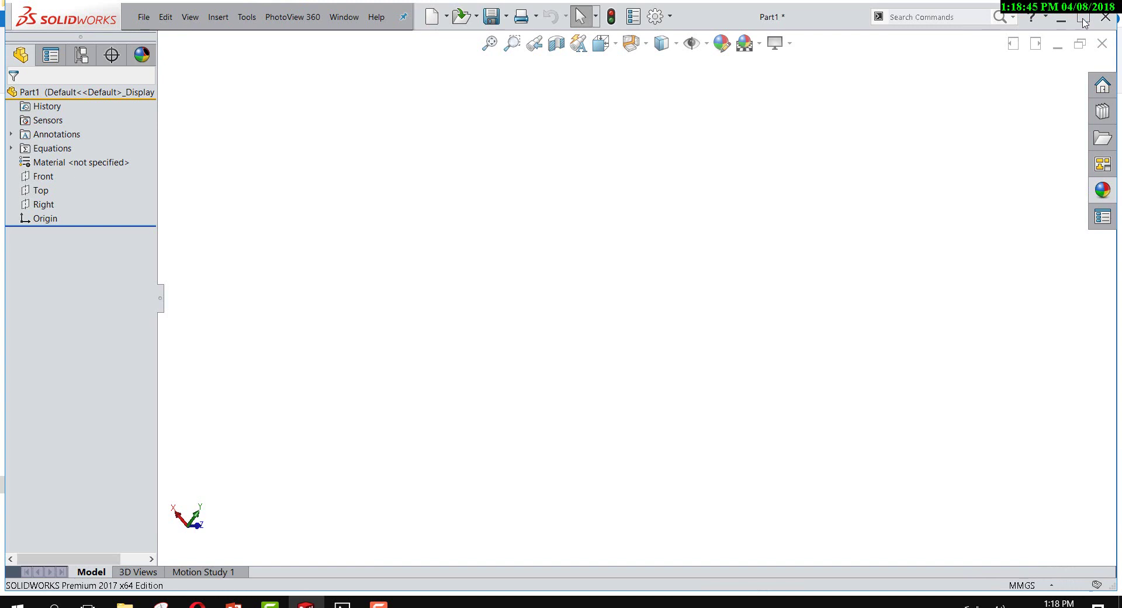
click(1083, 22)
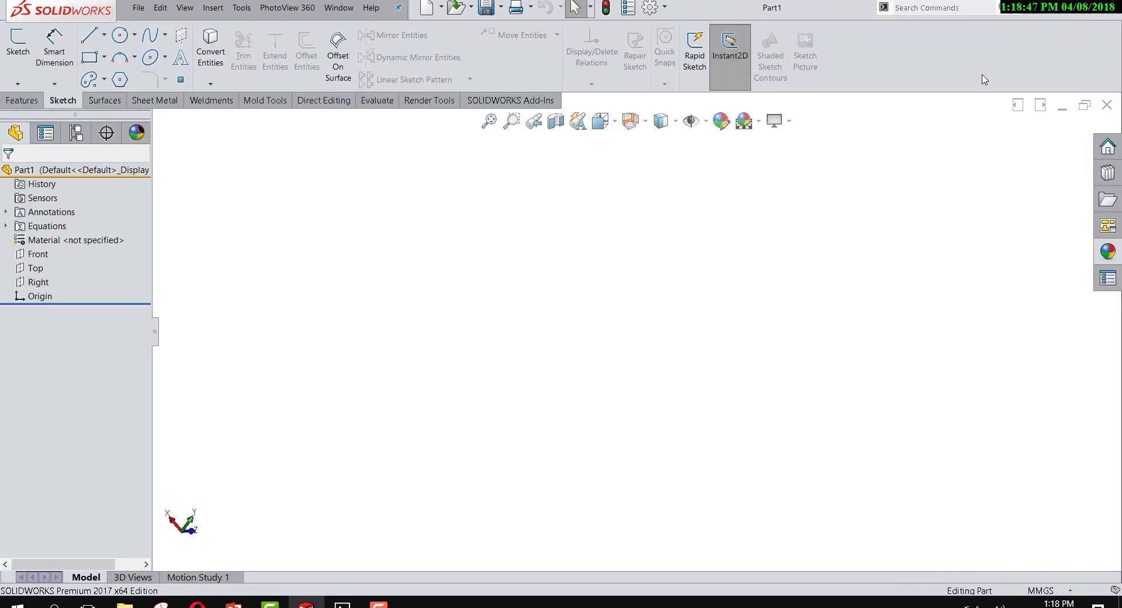
Step: Start a sketch on the Front plane and bring up the Sketch Picture file picker
click(27, 255)
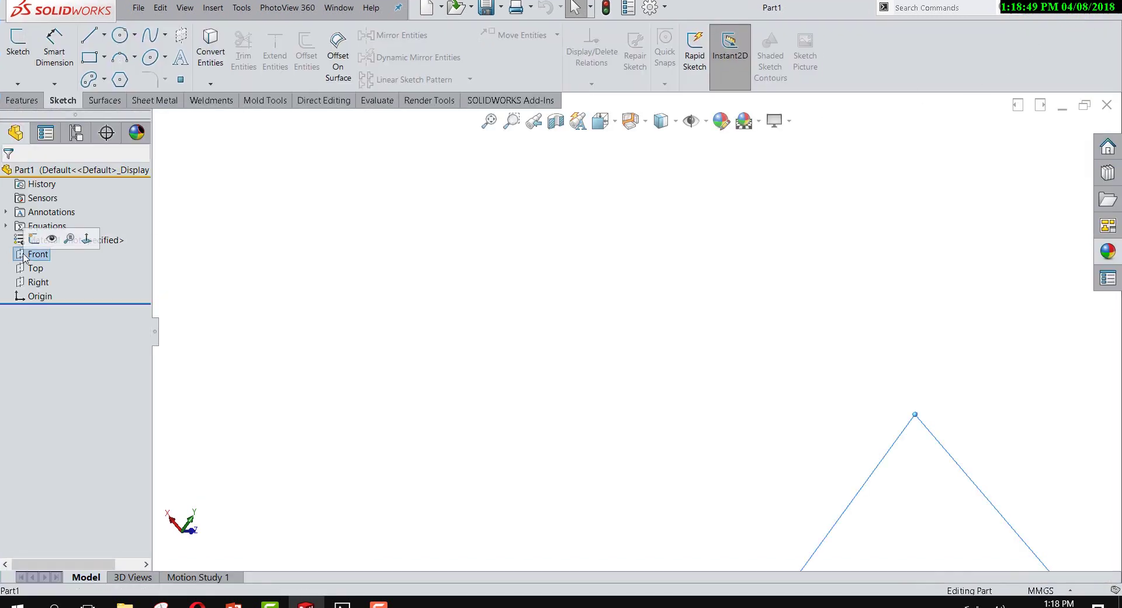
click(33, 243)
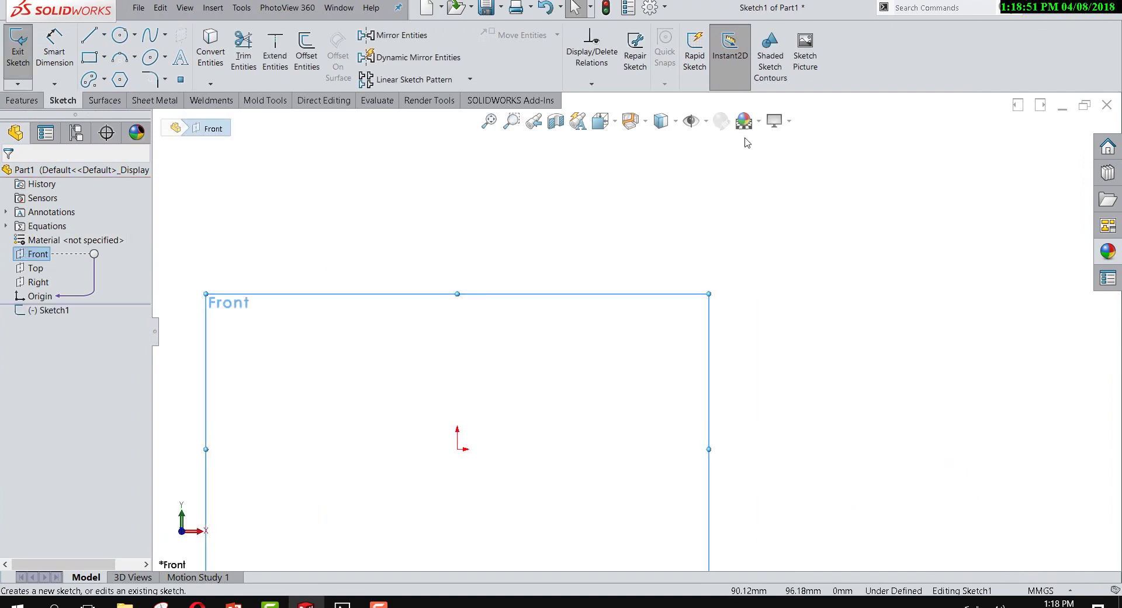
click(812, 60)
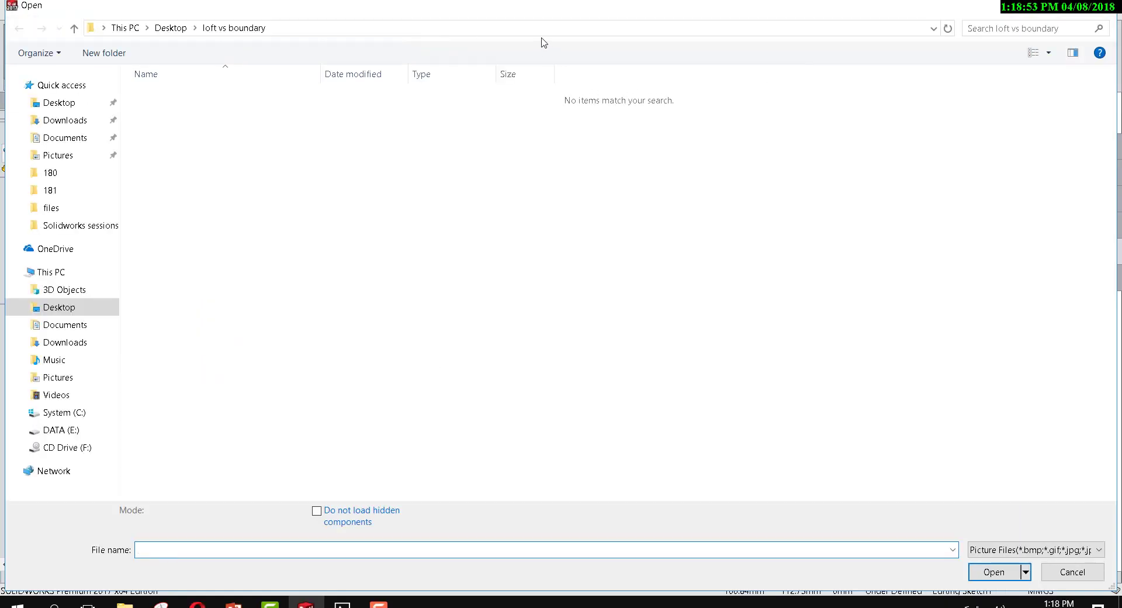
Step: Insert fornt.JPG from the pasted tank folder path into the Front-plane sketch
click(543, 29)
right_click(544, 29)
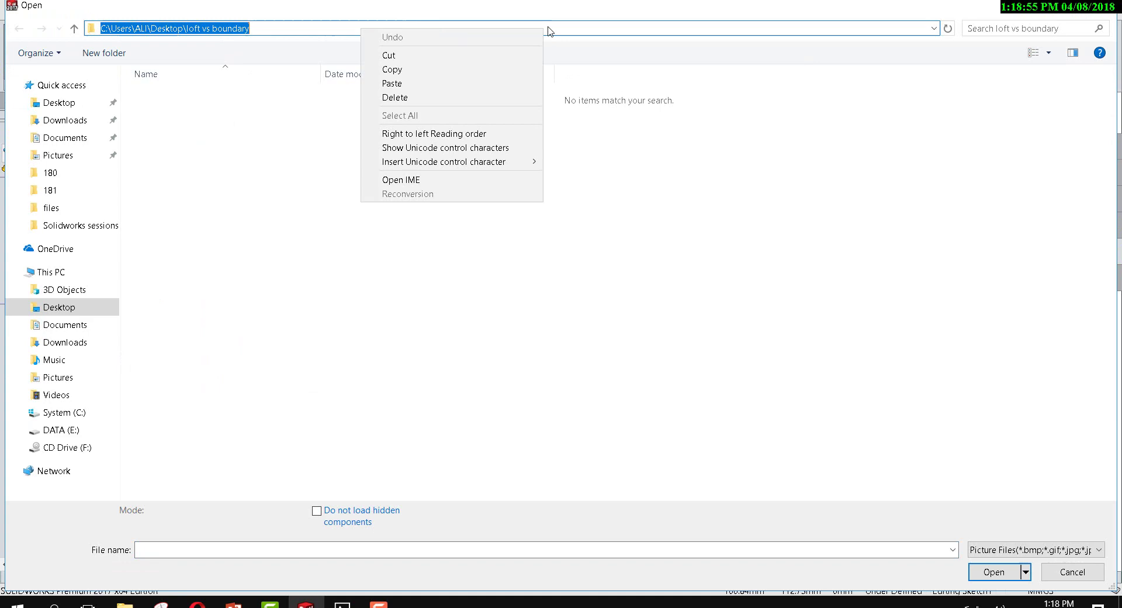
click(512, 85)
key(Return)
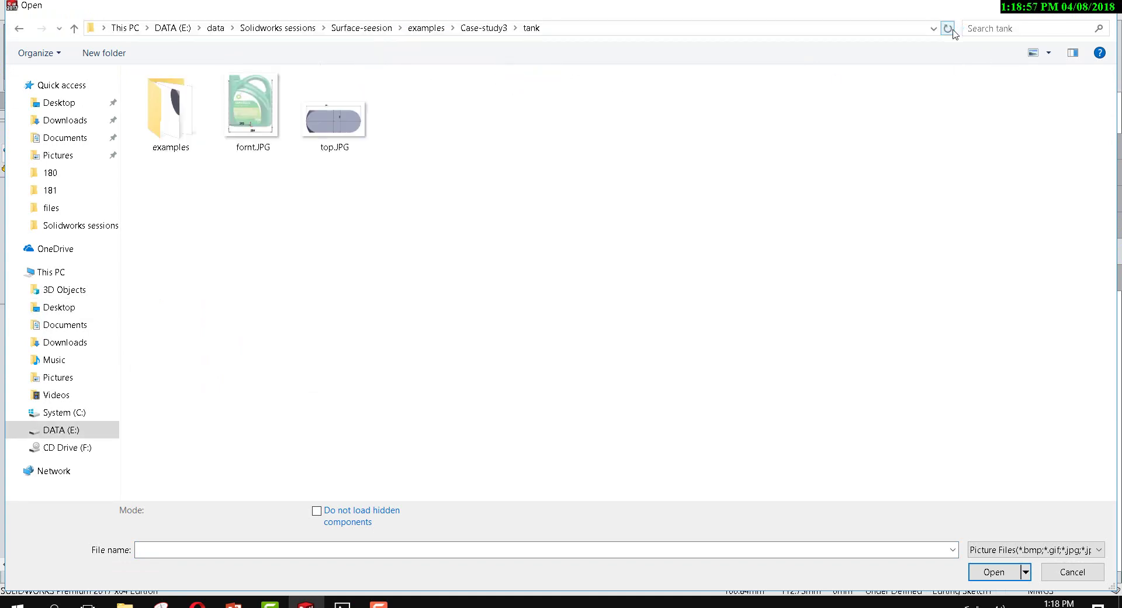
double_click(253, 117)
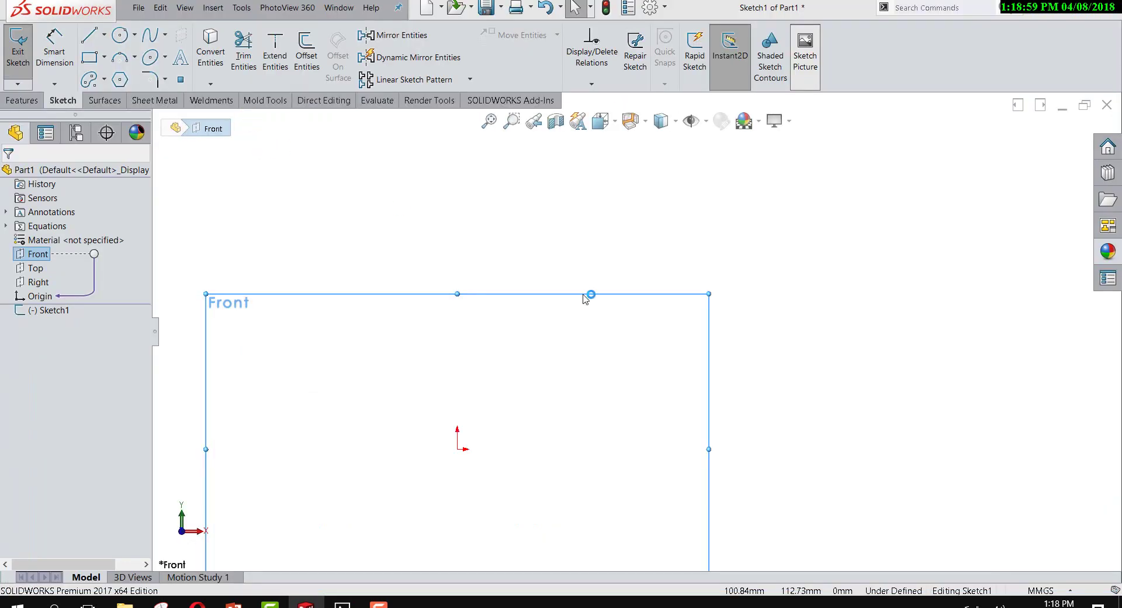
scroll(731, 351, up, 3)
scroll(701, 380, down, 2)
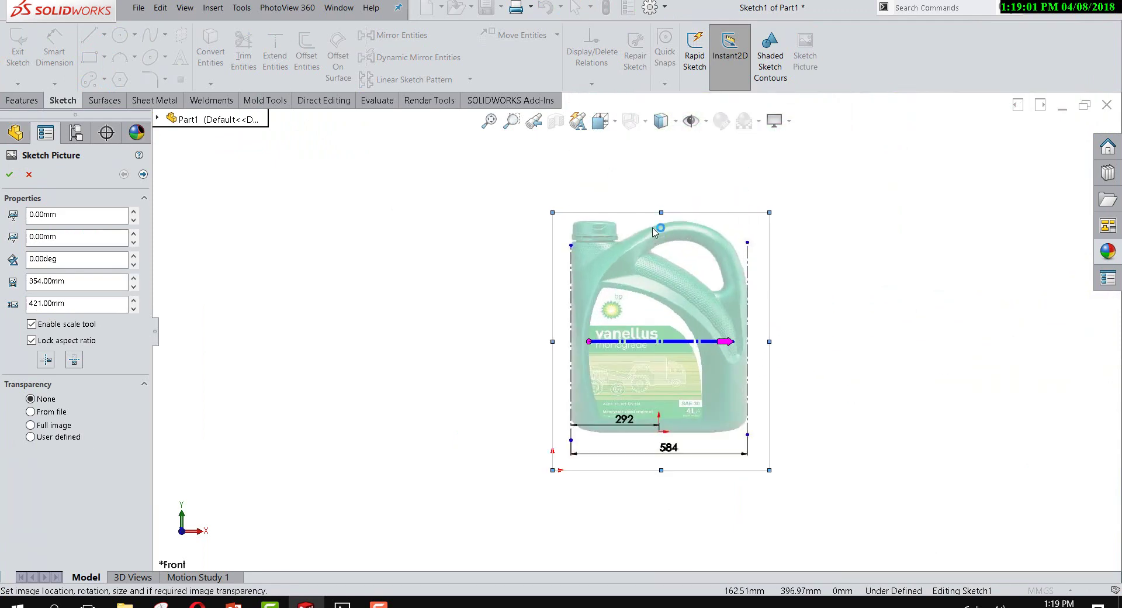
scroll(656, 427, down, 1)
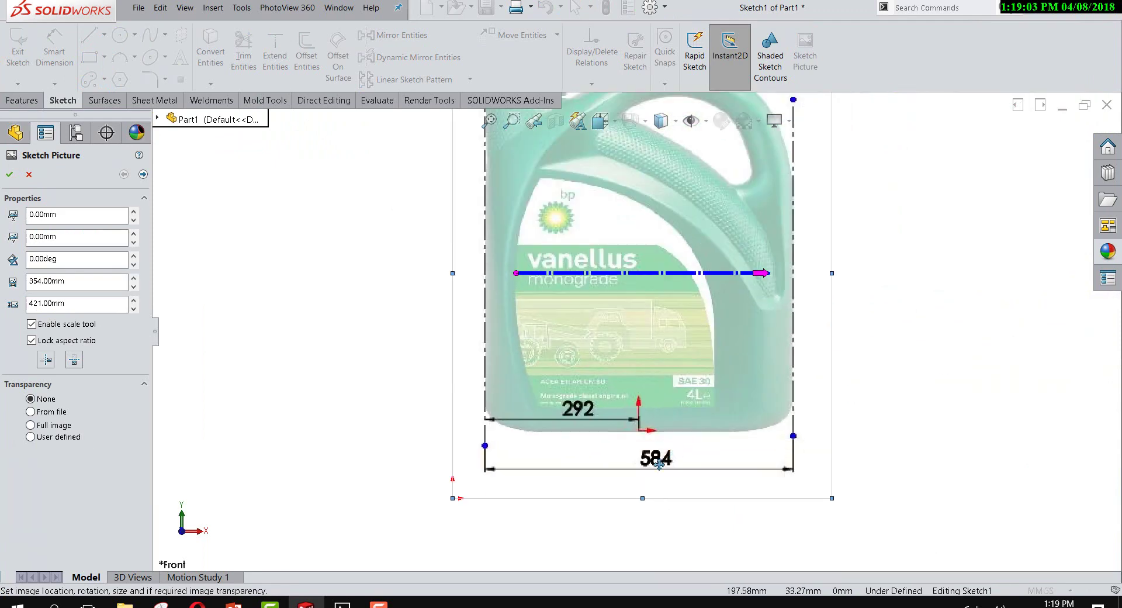
scroll(655, 466, down, 1)
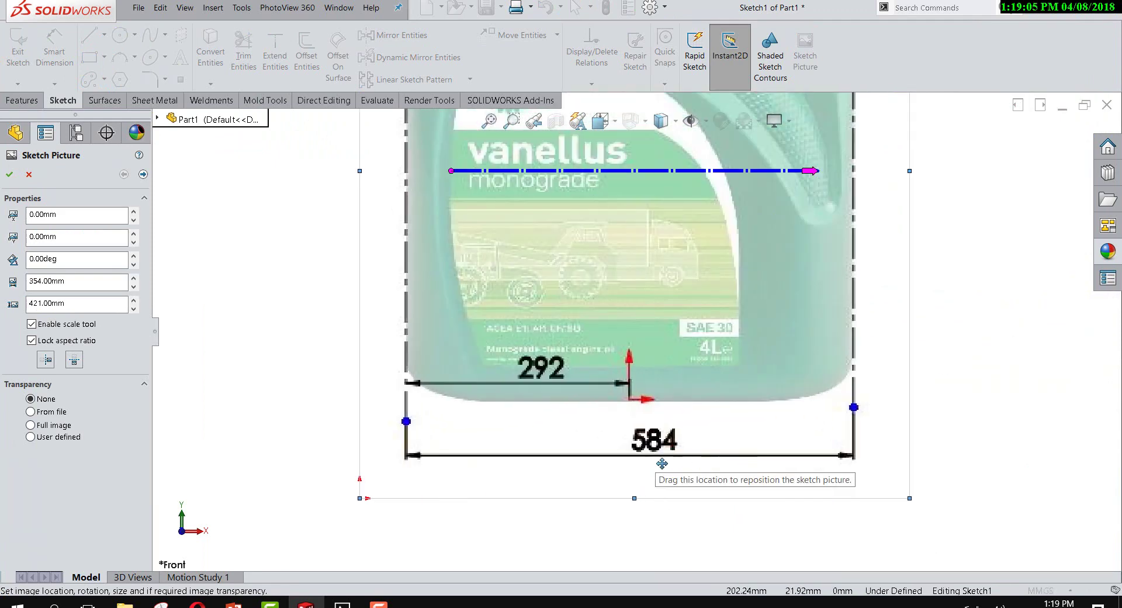
right_drag(288, 294, 274, 321)
Step: Draw a line across the jug's 584 base span and dimension it at 288.75
click(10, 174)
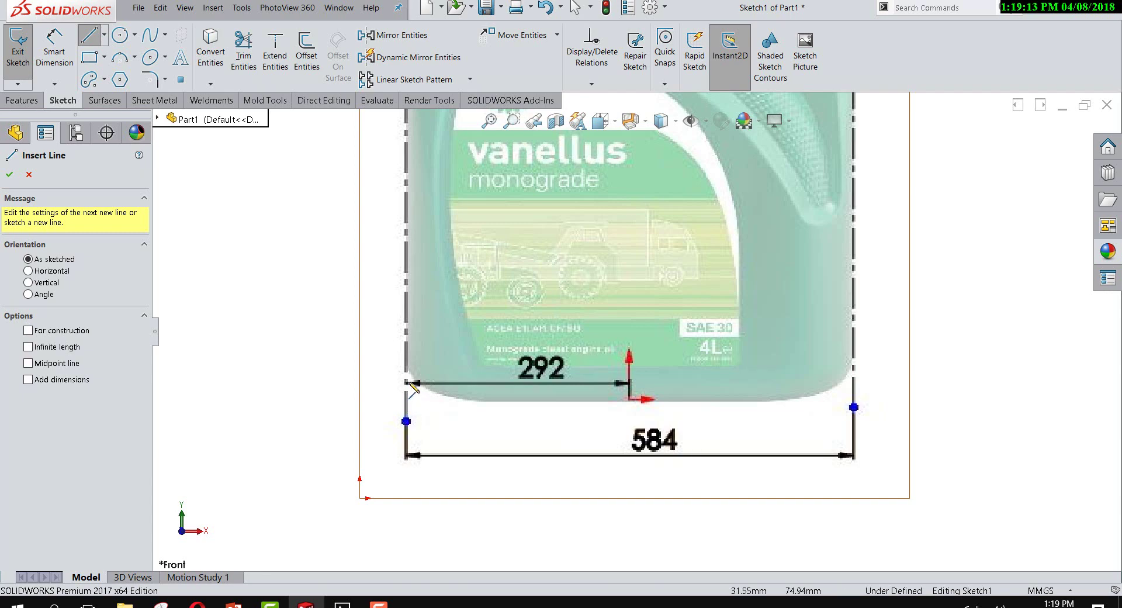
click(406, 382)
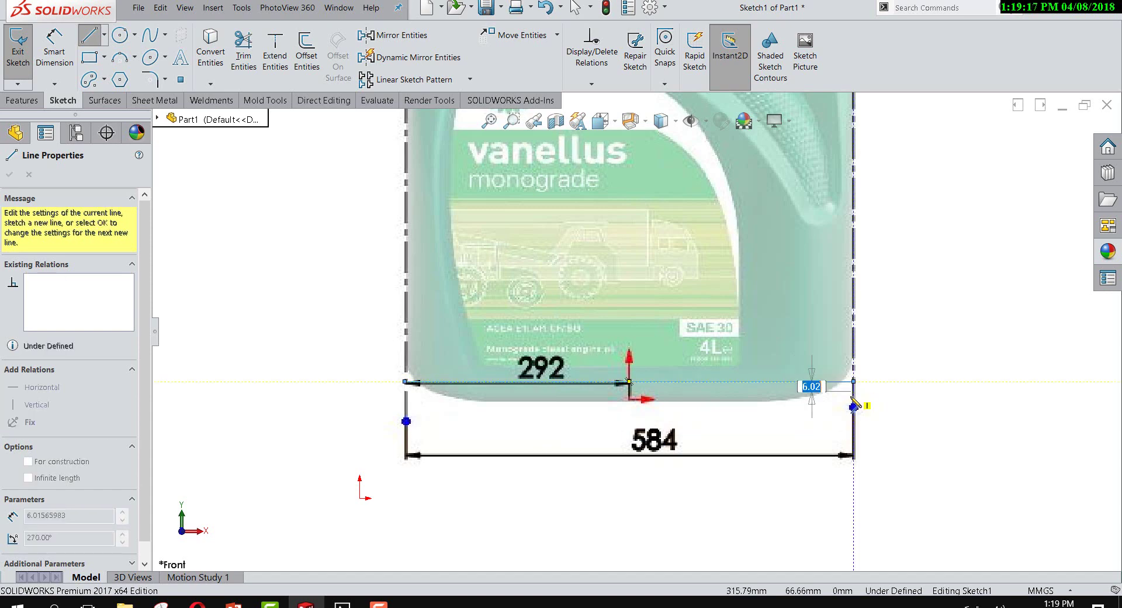
click(853, 381)
right_drag(853, 329, 853, 328)
click(809, 382)
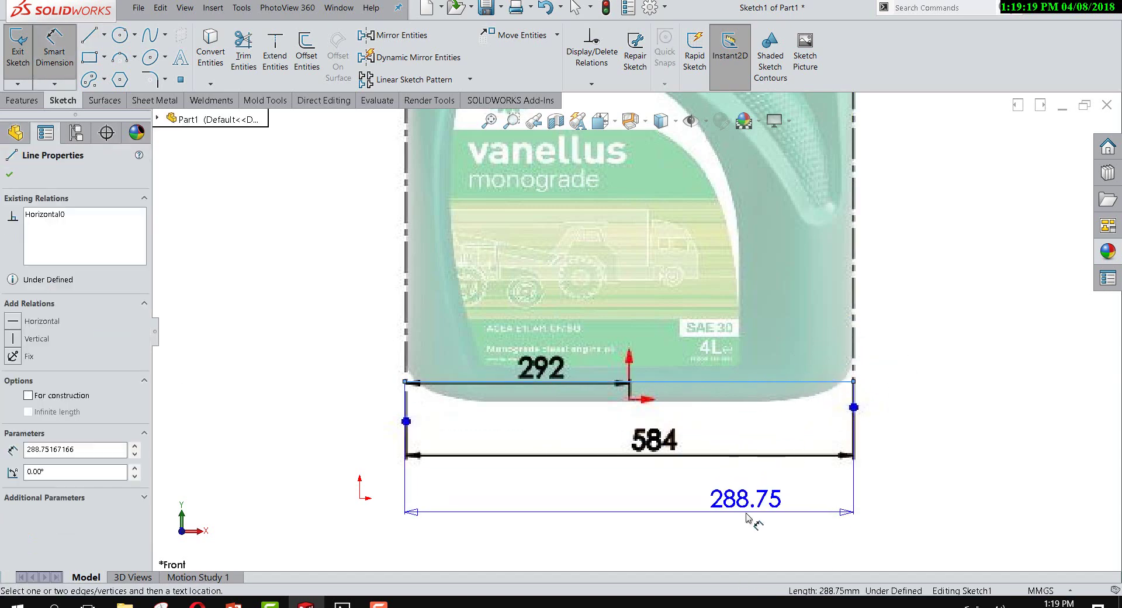
click(748, 520)
key(Return)
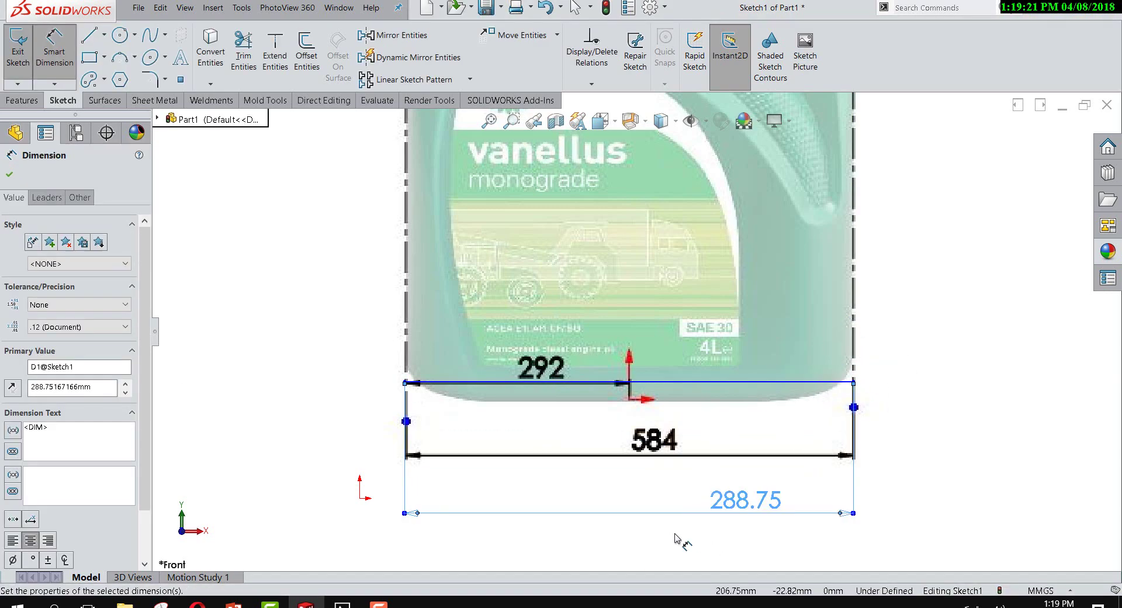
key(Escape)
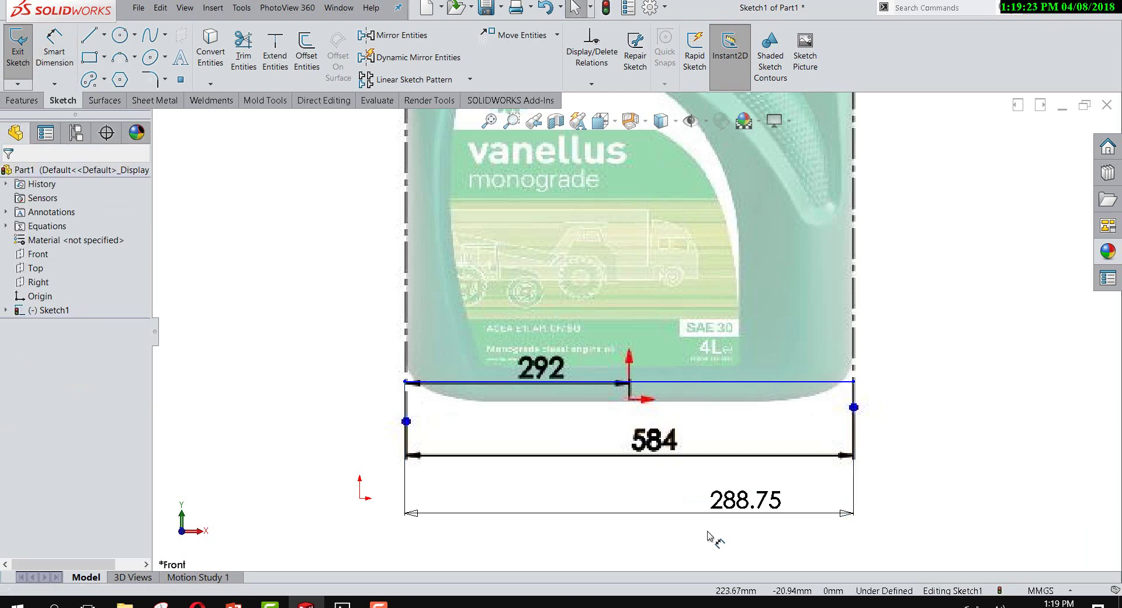
Step: Set the picture width to 354.00mm*584/288.75
click(734, 431)
scroll(636, 332, up, 2)
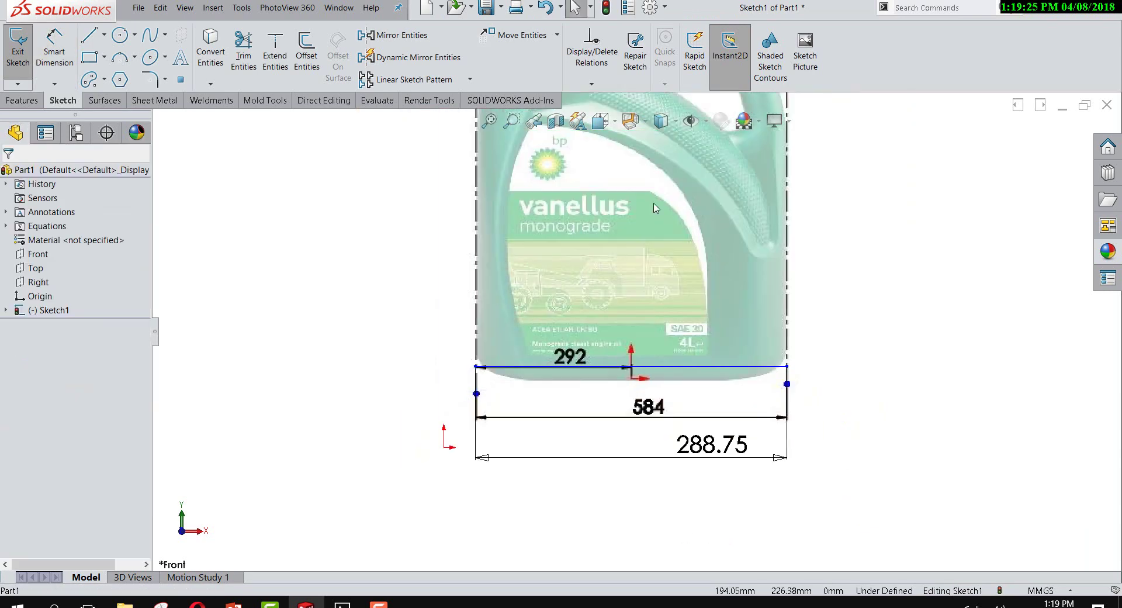
click(78, 284)
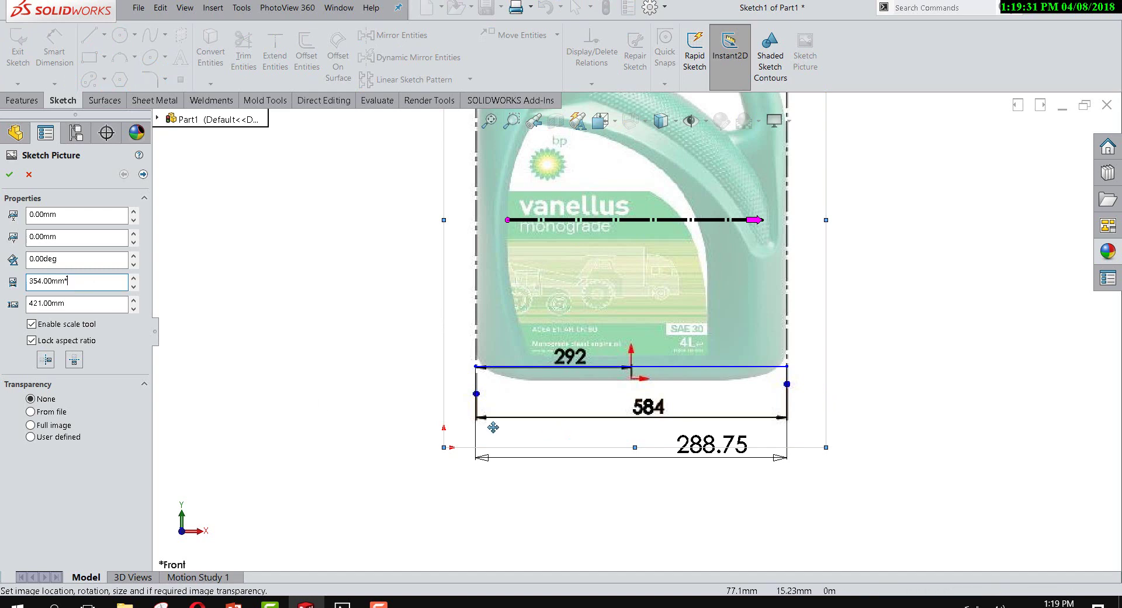
scroll(643, 416, down, 2)
text(584/288.75)
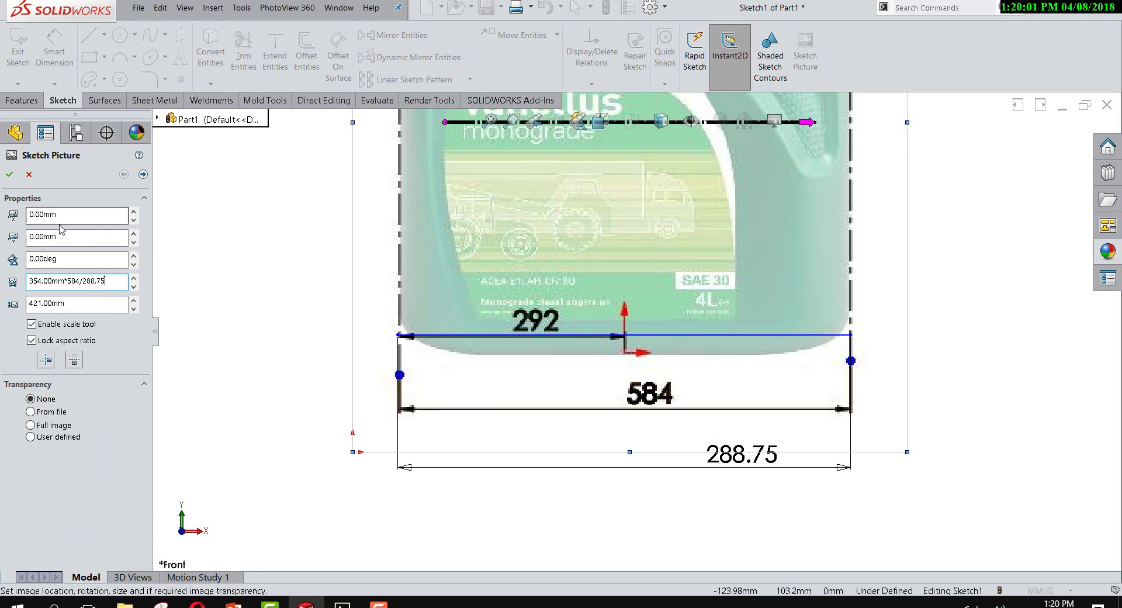
Step: Apply the rescaled picture and delete the 288.75 reference line with its dimension
click(10, 174)
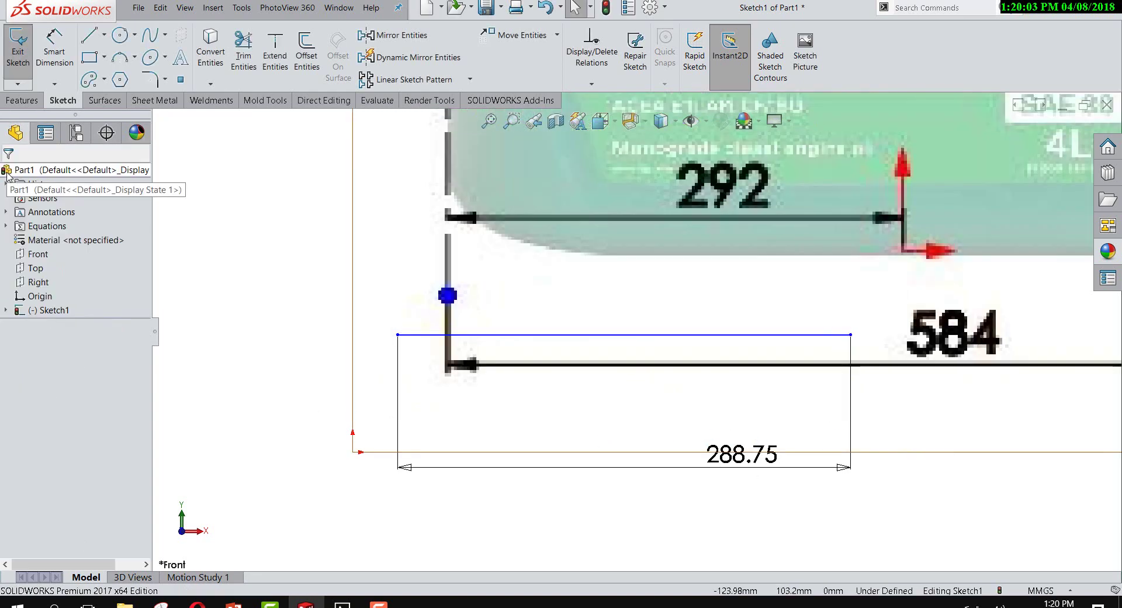
scroll(532, 449, up, 3)
scroll(603, 431, up, 1)
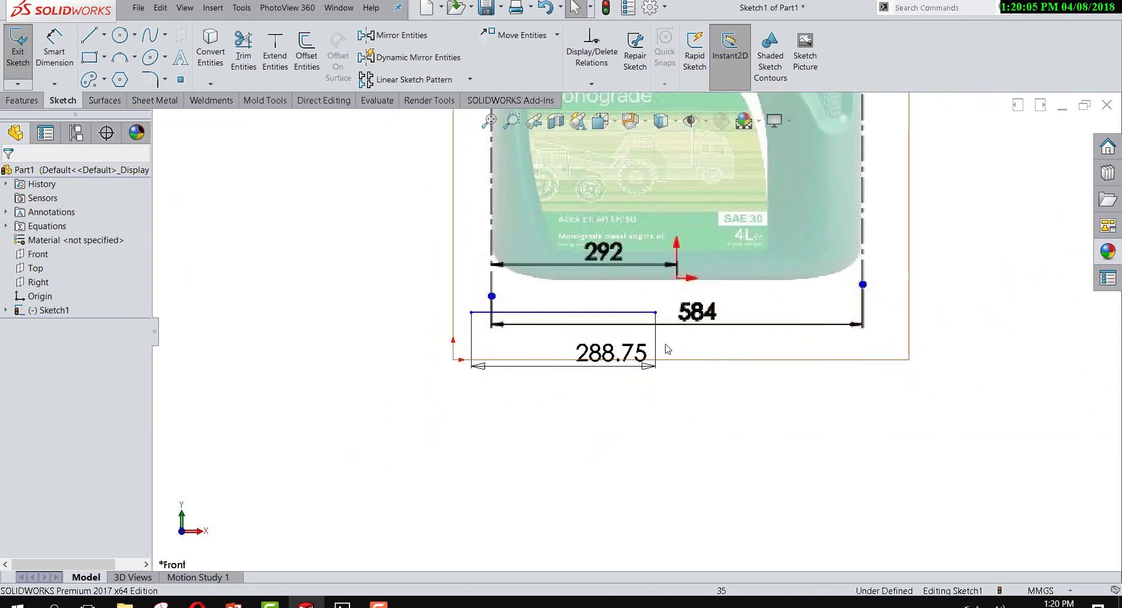
click(567, 315)
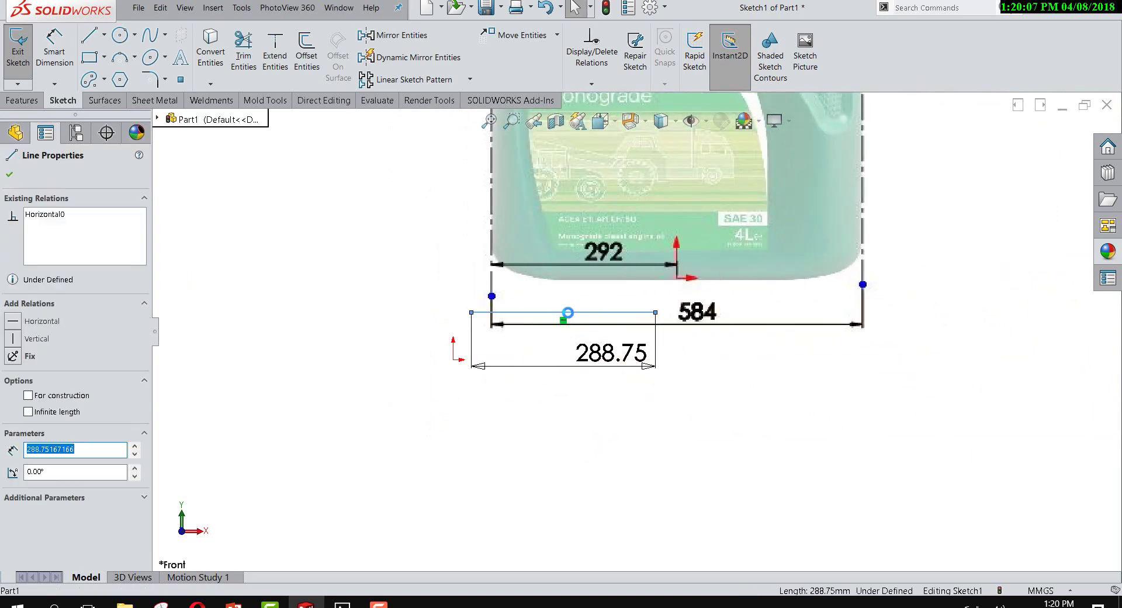
key(Delete)
click(489, 304)
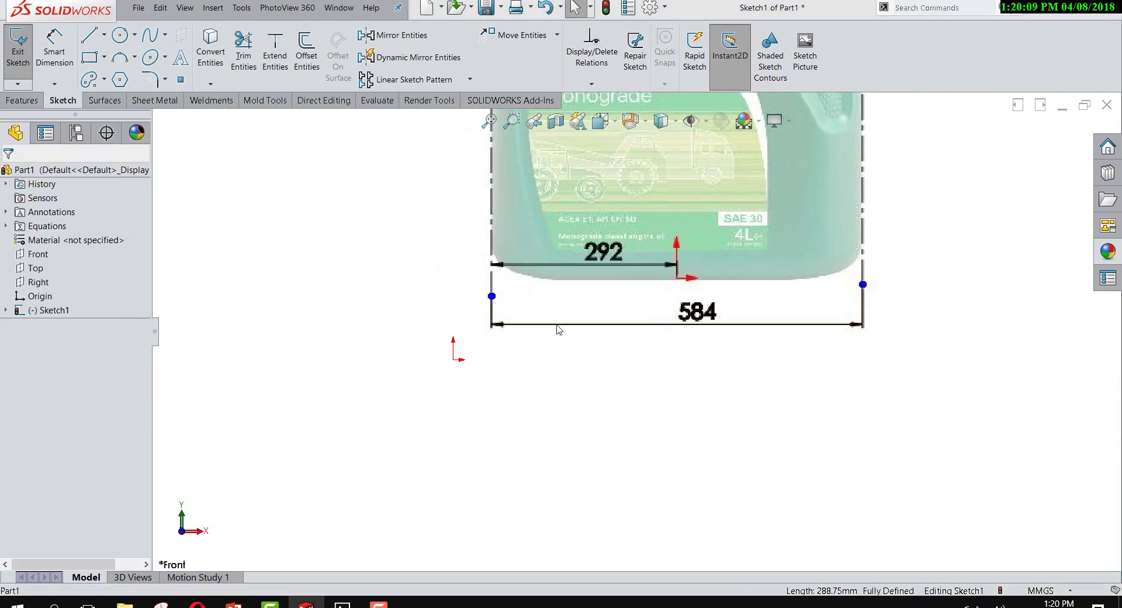
Step: Draw a horizontal line along the jug's base from its lower left to right corner
right_drag(793, 416, 775, 409)
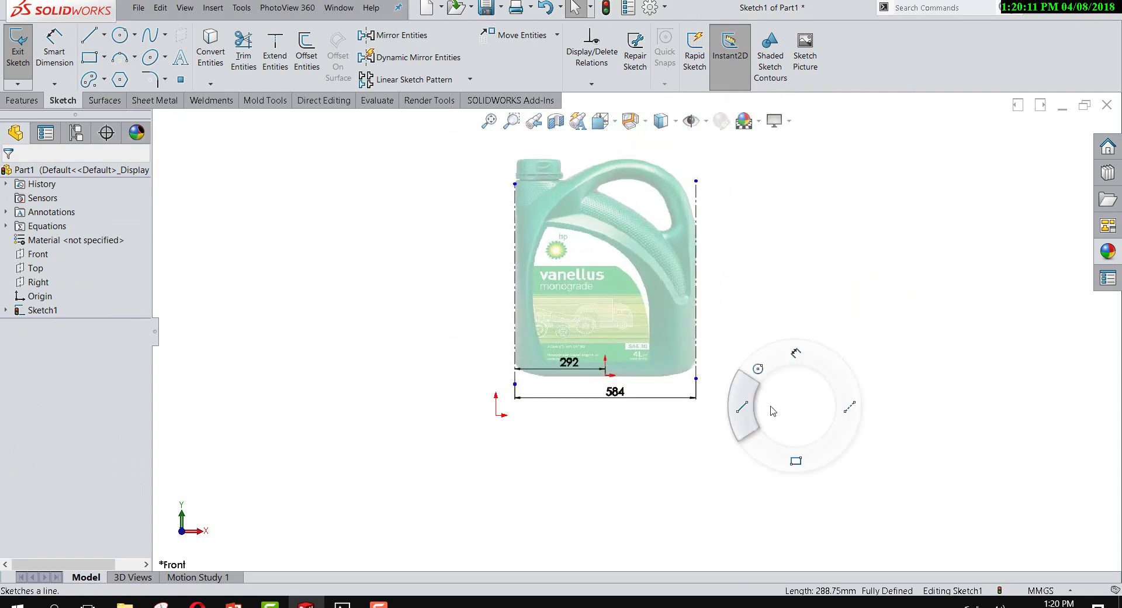
scroll(604, 406, up, 5)
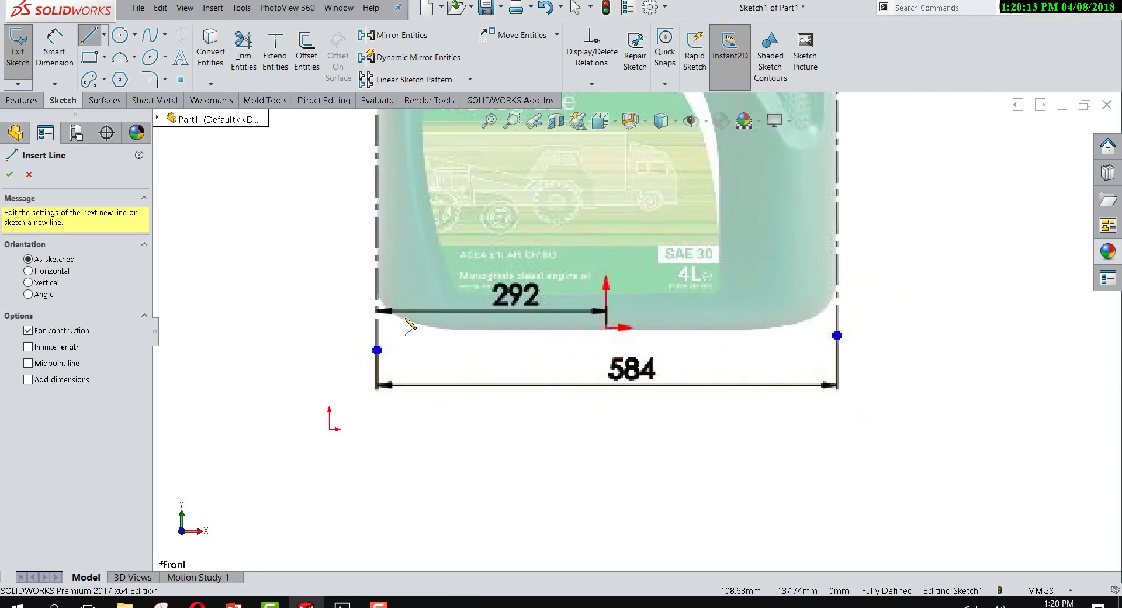
click(377, 311)
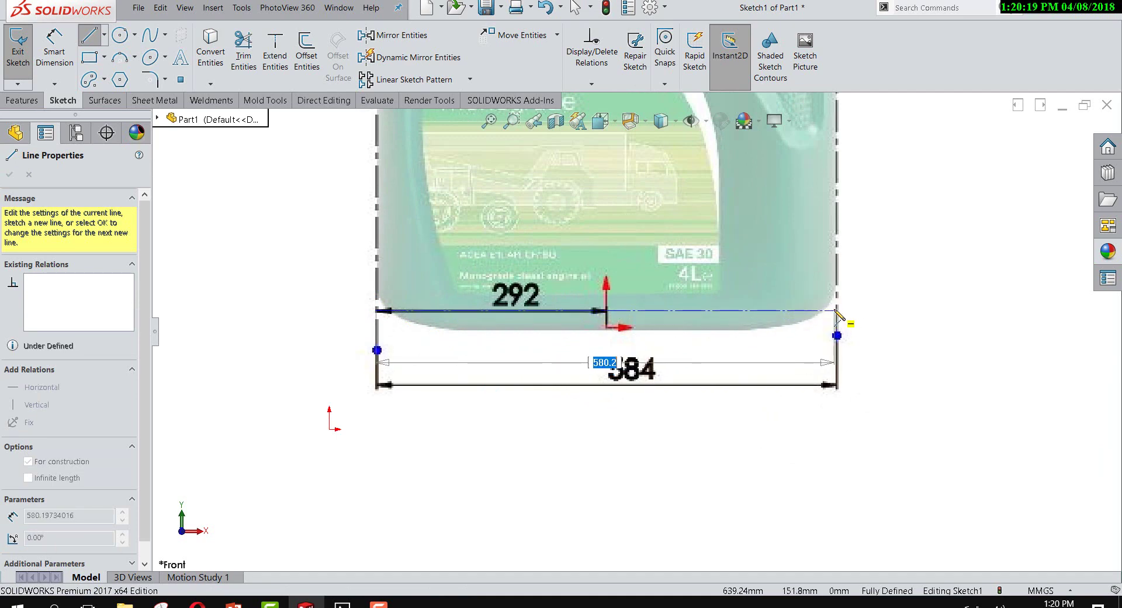
click(836, 311)
key(Escape)
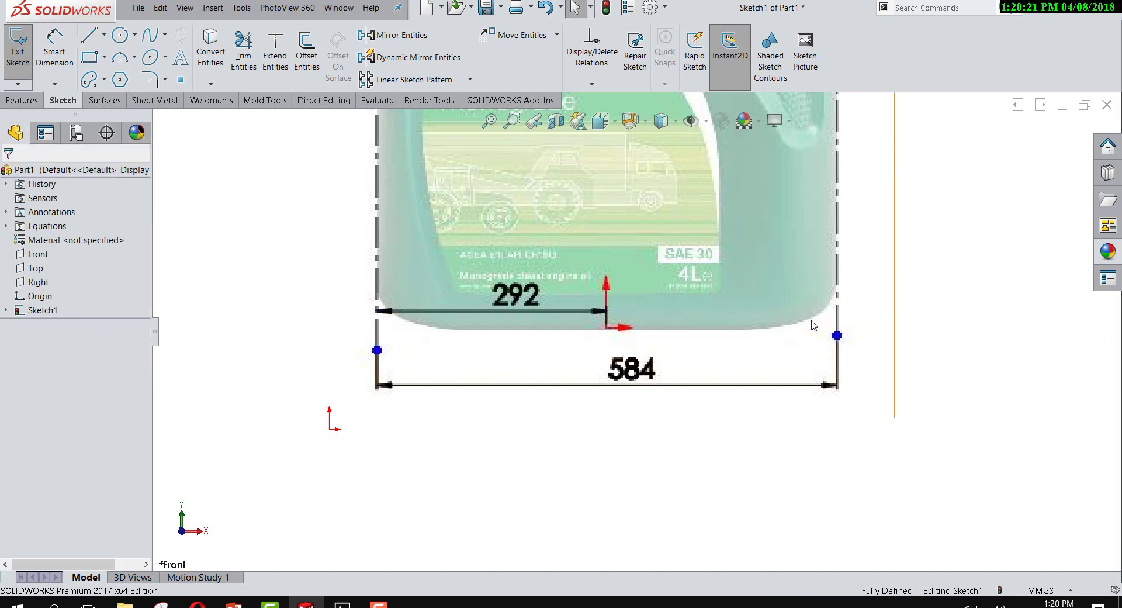
scroll(636, 331, down, 5)
scroll(659, 248, down, 3)
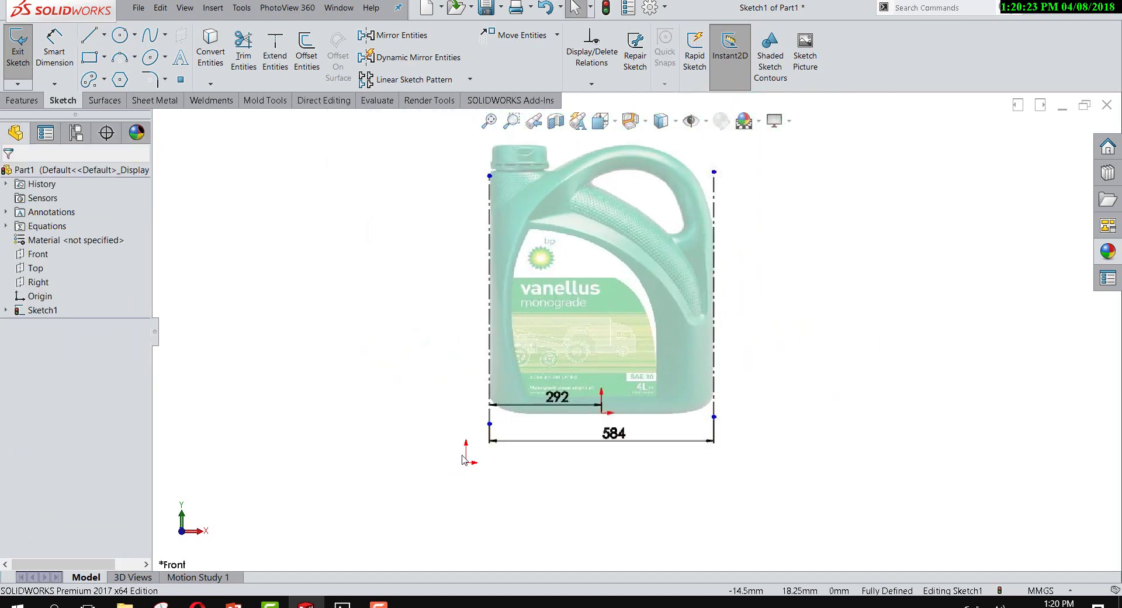
scroll(473, 474, down, 1)
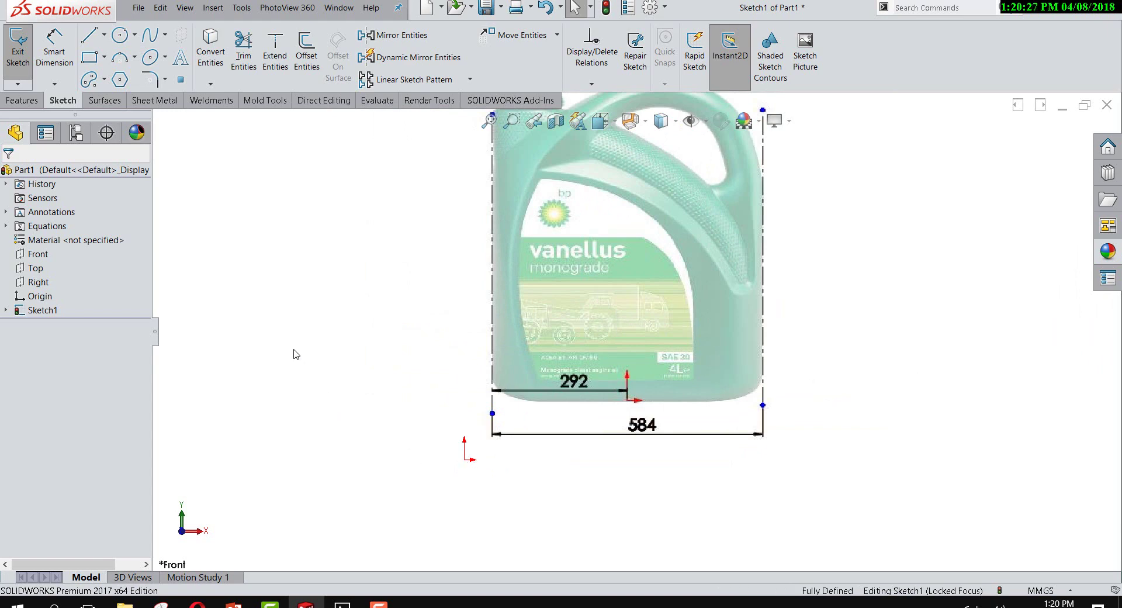
Step: Draw a horizontal midpoint line centred on the origin below the jug picture
click(104, 35)
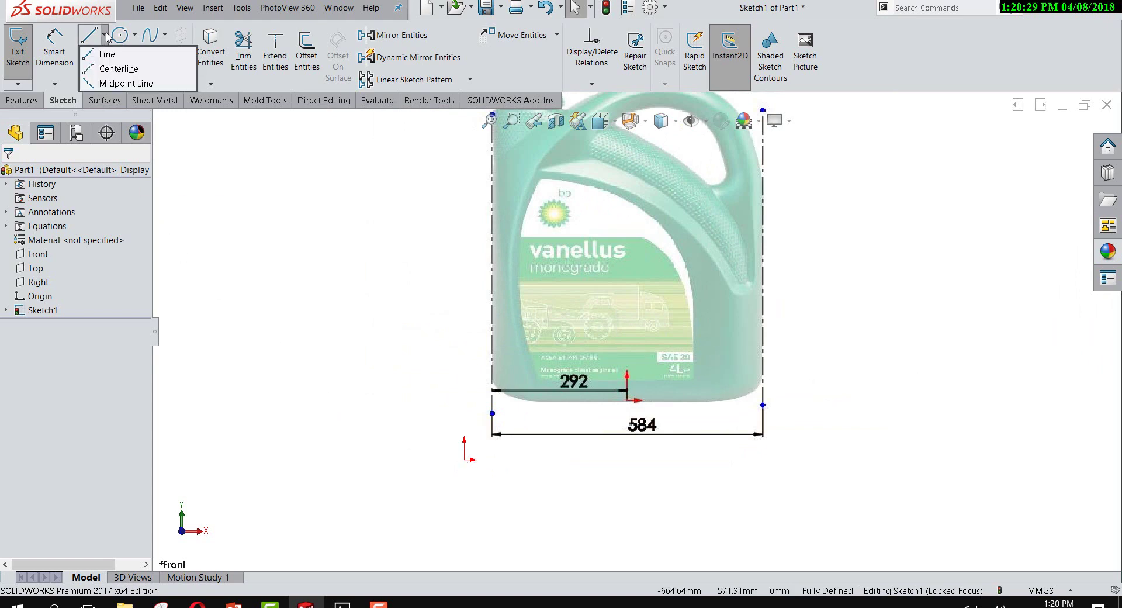
click(121, 80)
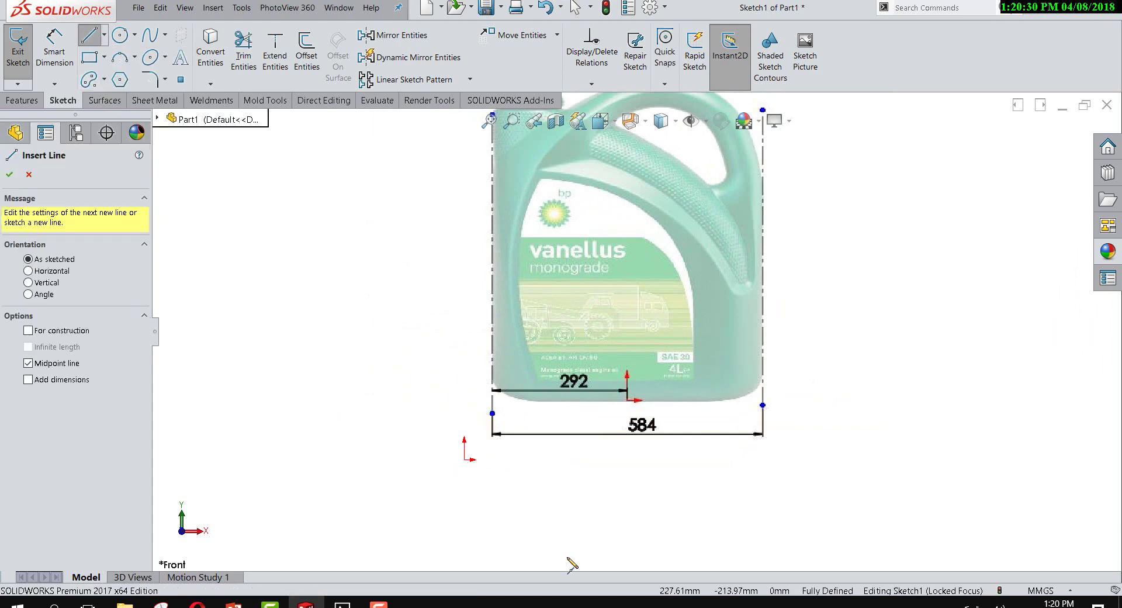
click(465, 460)
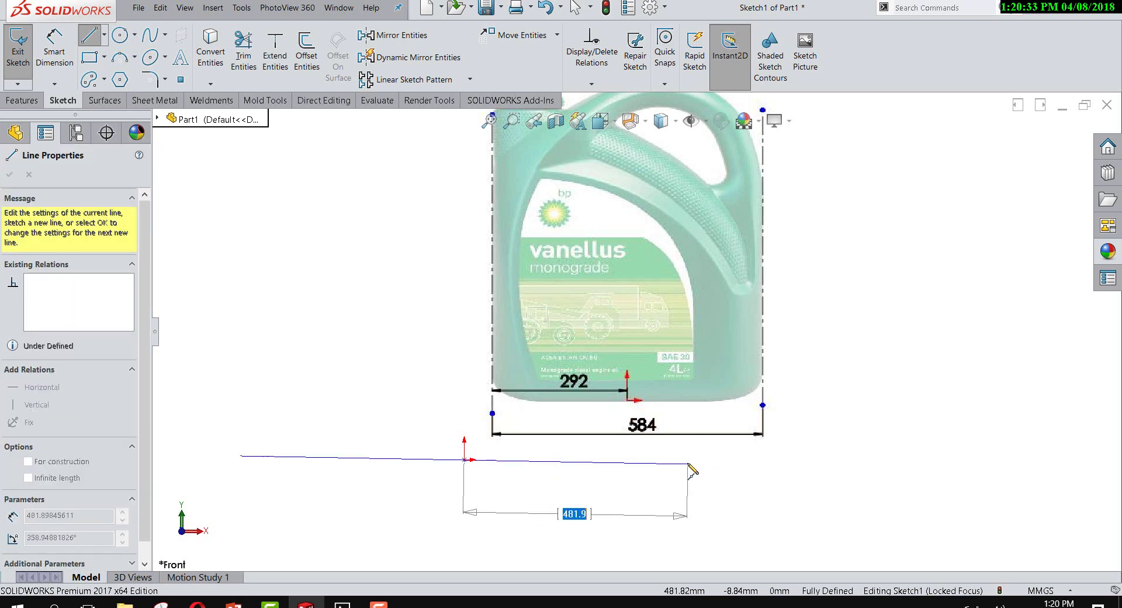
click(688, 461)
Step: Dimension the centred line to 584 mm and select it
right_drag(619, 491, 617, 466)
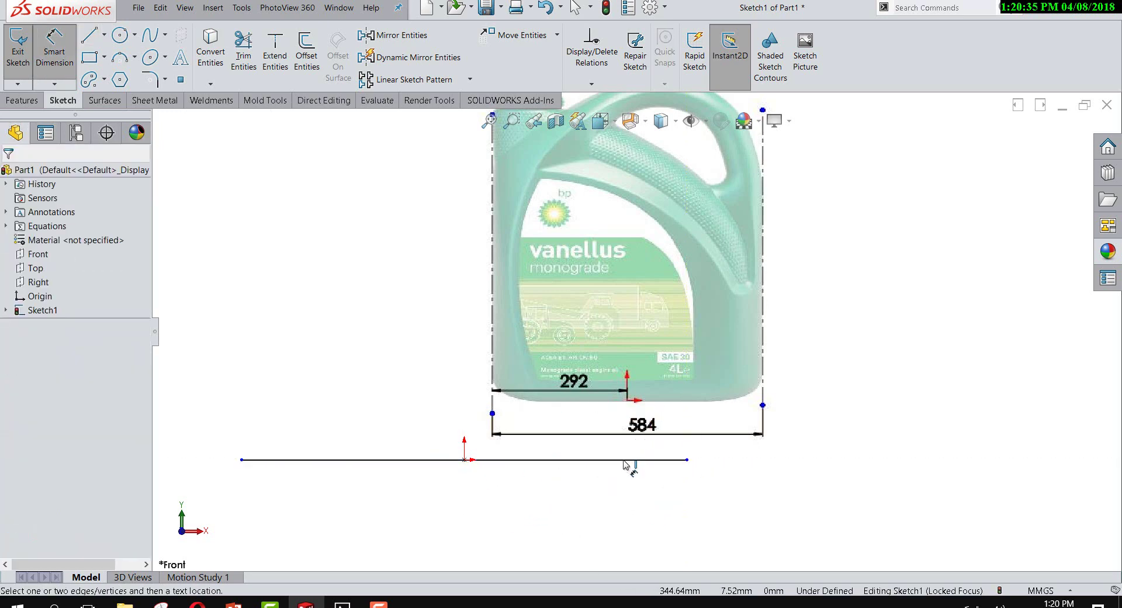
click(617, 460)
click(591, 515)
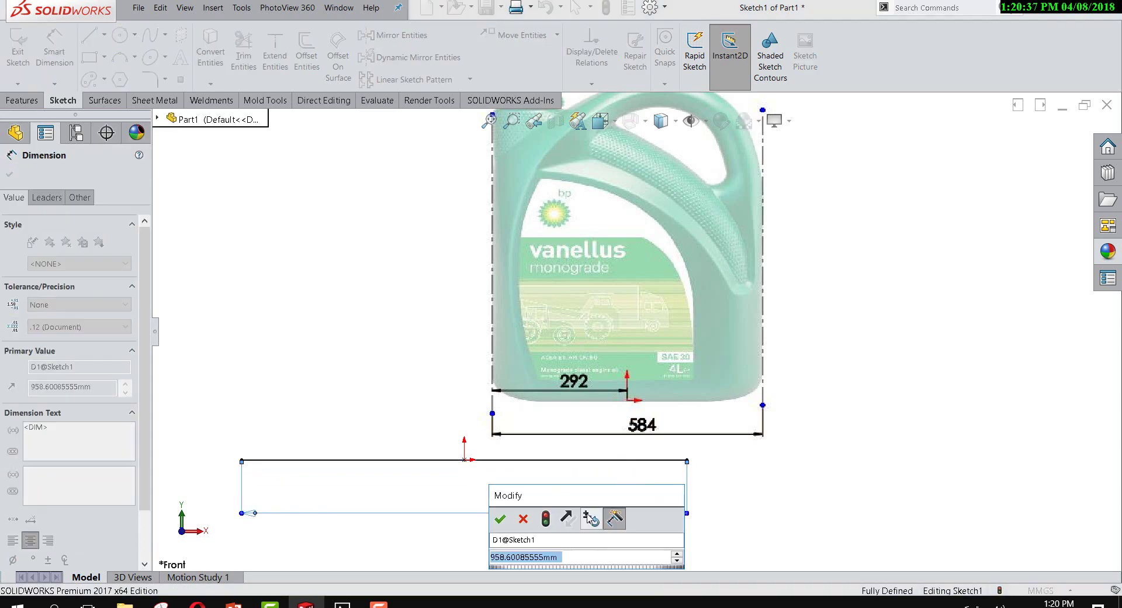
text(5)
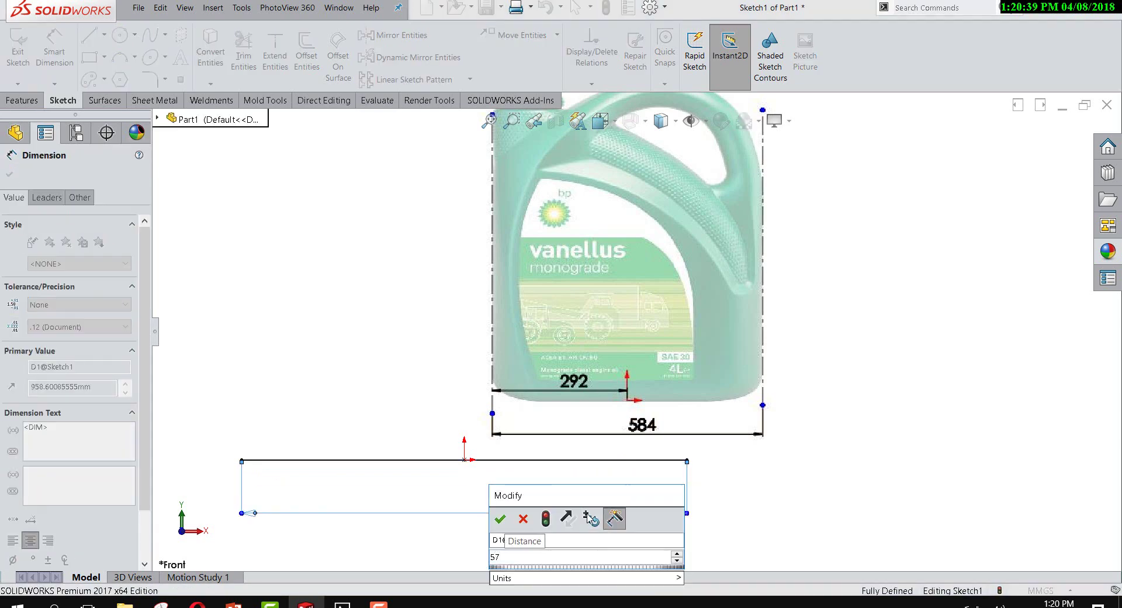
key(BackSpace)
text(85)
key(Return)
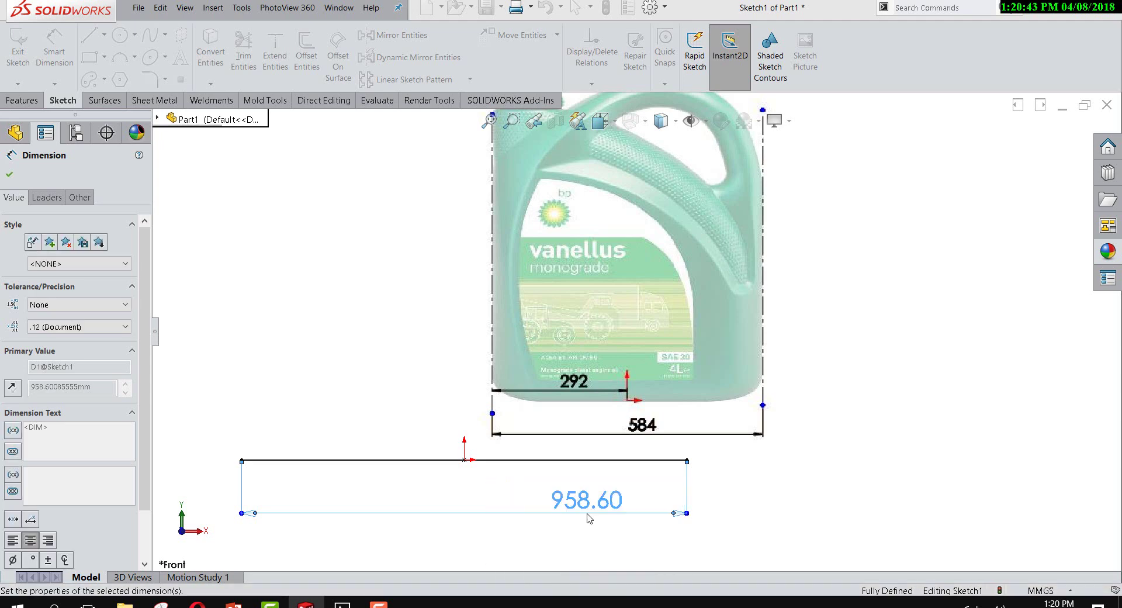
key(Escape)
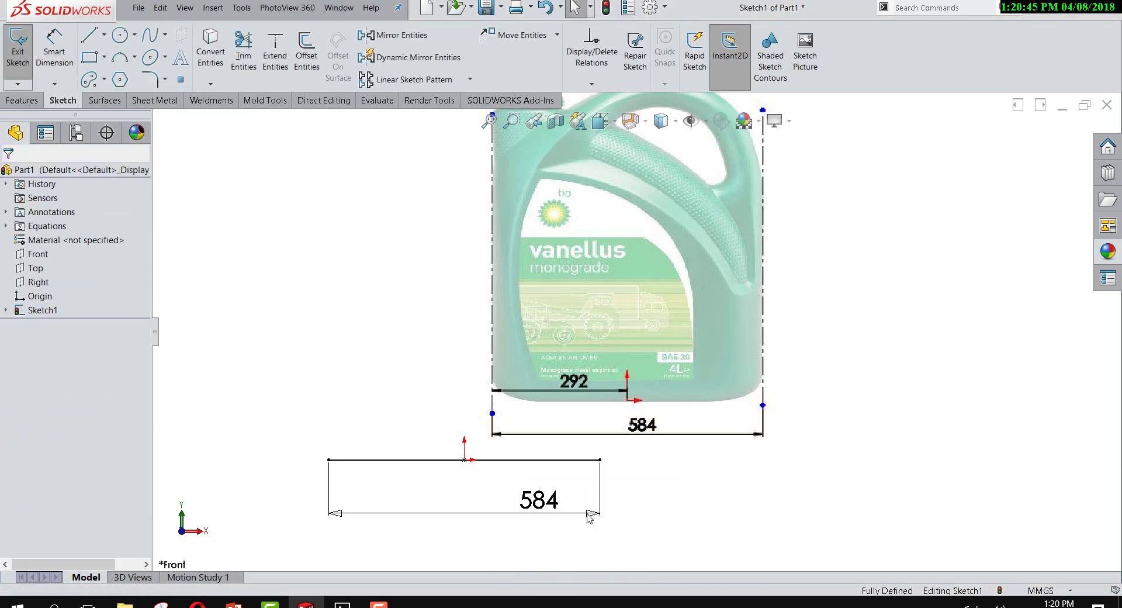
key(z)
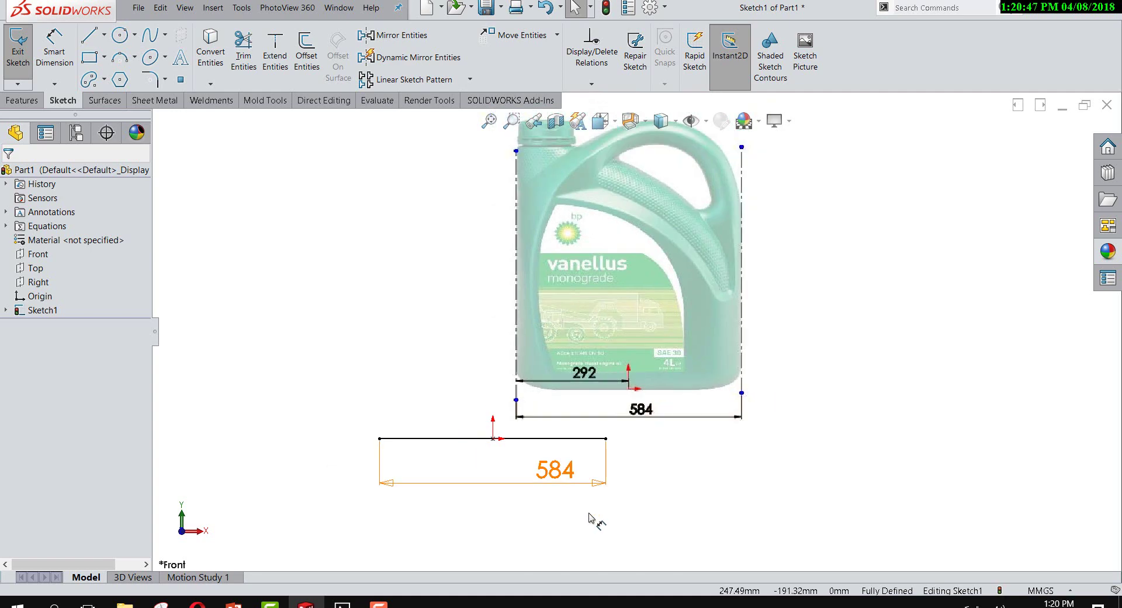
key(z)
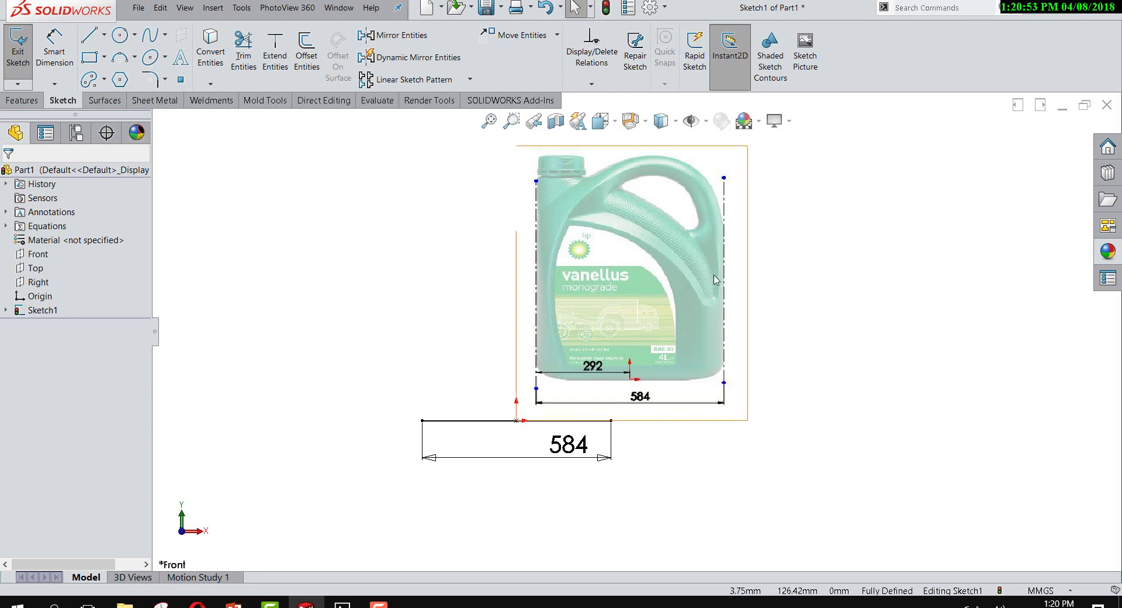
scroll(725, 275, down, 2)
click(562, 451)
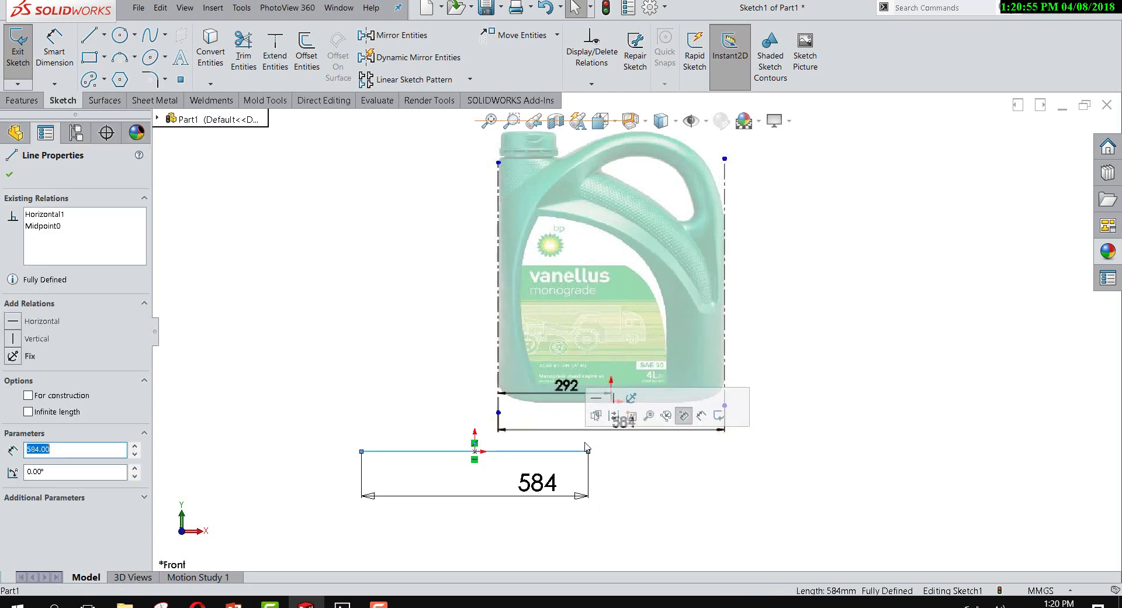
Step: Make the 584 line construction geometry and drag the jug picture so its base aligns with it
click(615, 415)
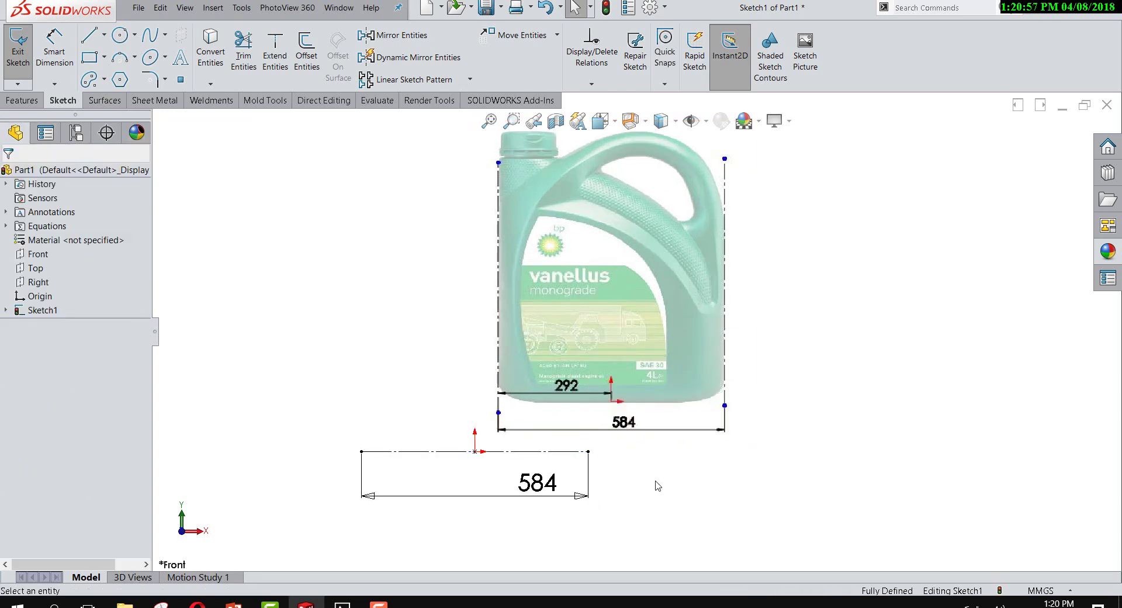
click(617, 343)
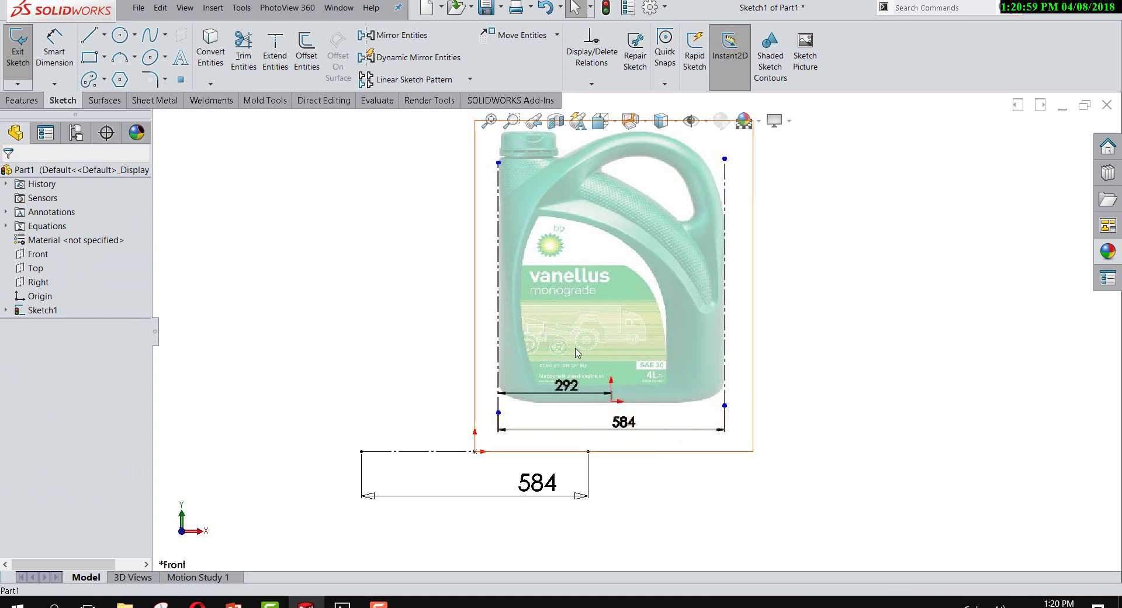
drag(592, 337, 463, 390)
scroll(464, 390, down, 4)
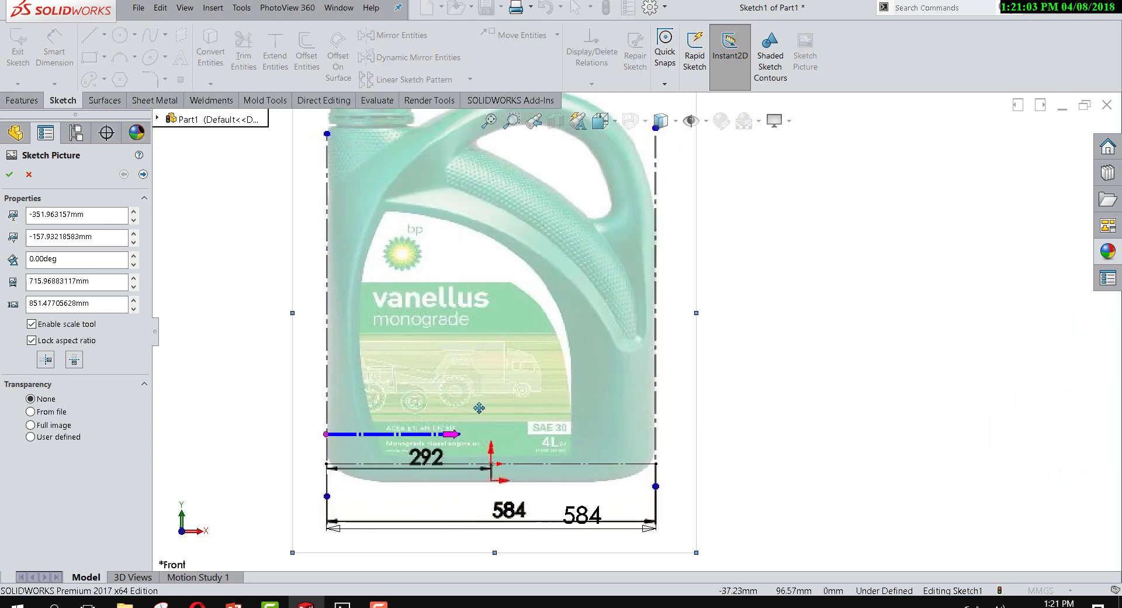
scroll(471, 401, down, 1)
drag(529, 424, 528, 396)
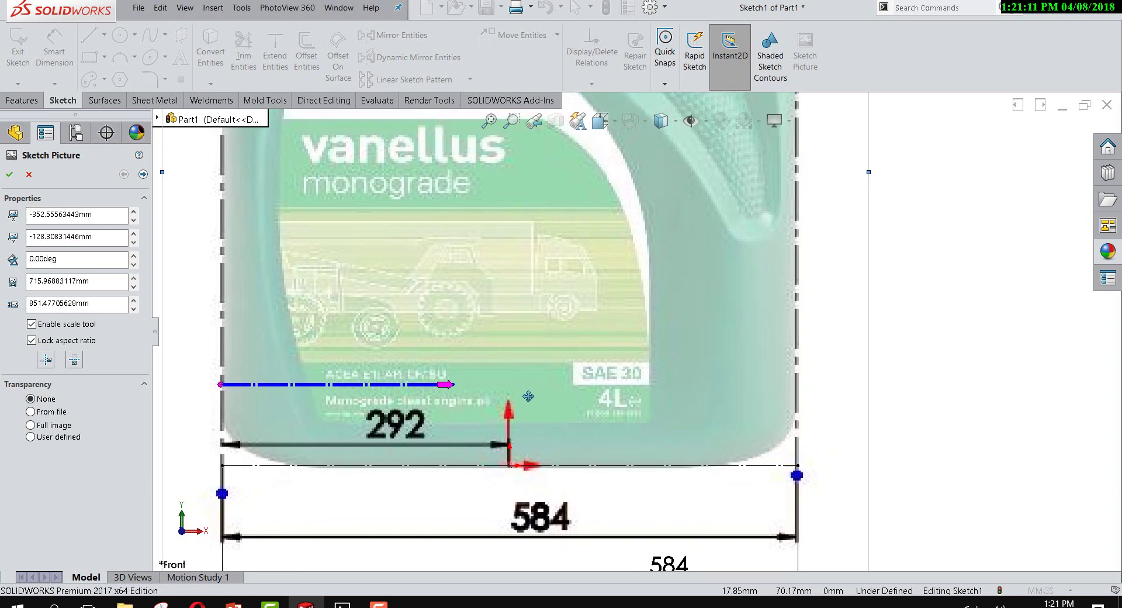
key(f)
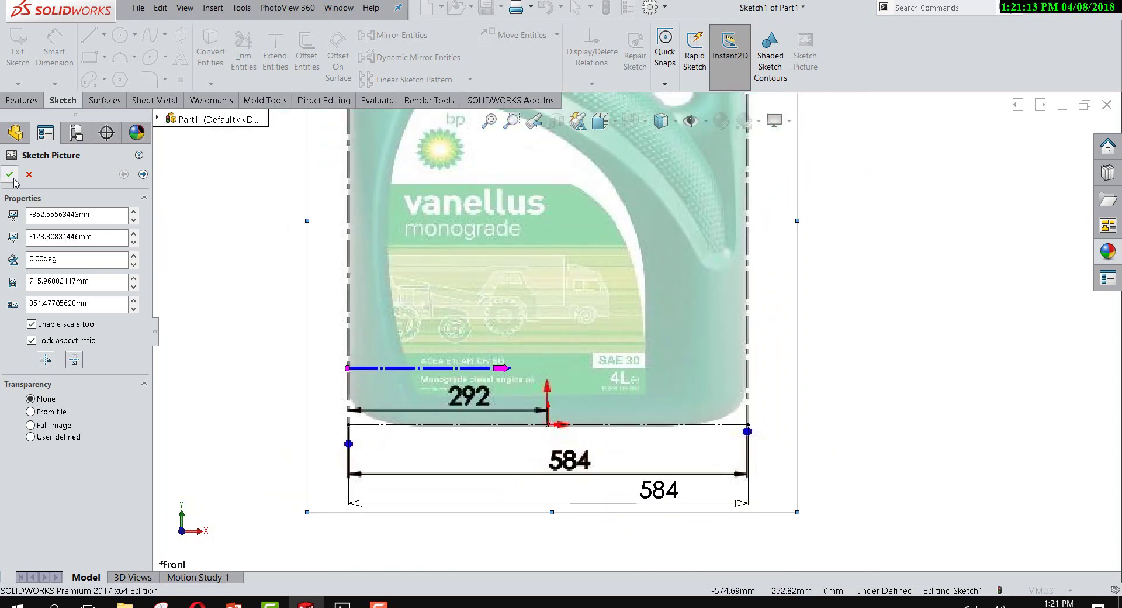
click(9, 175)
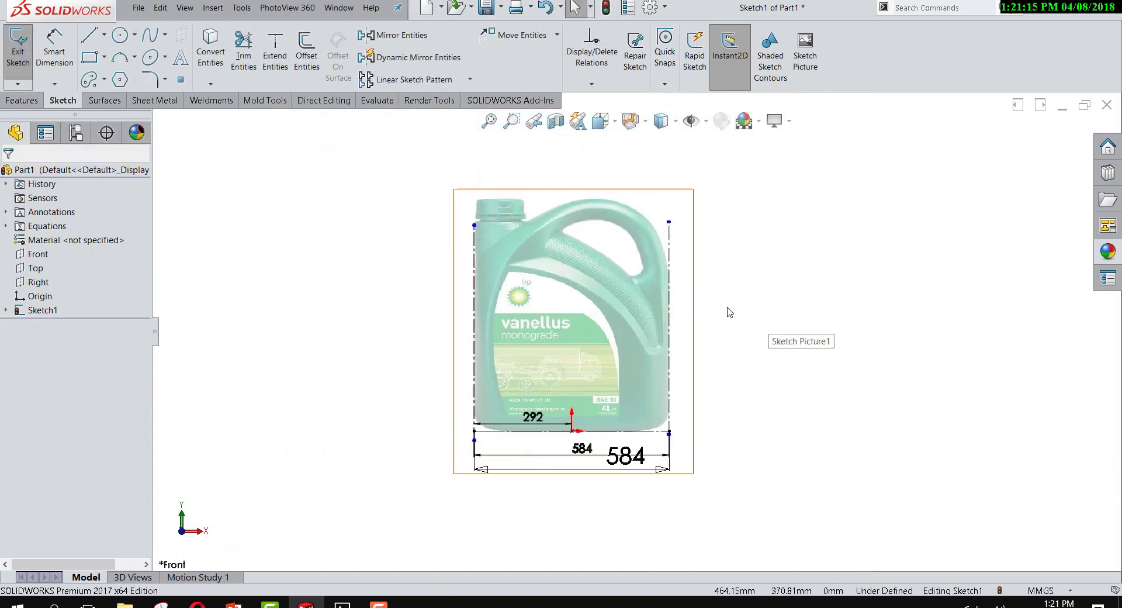
Step: Exit the sketch and rename Sketch1 to pic-fornt in the FeatureManager tree
click(18, 50)
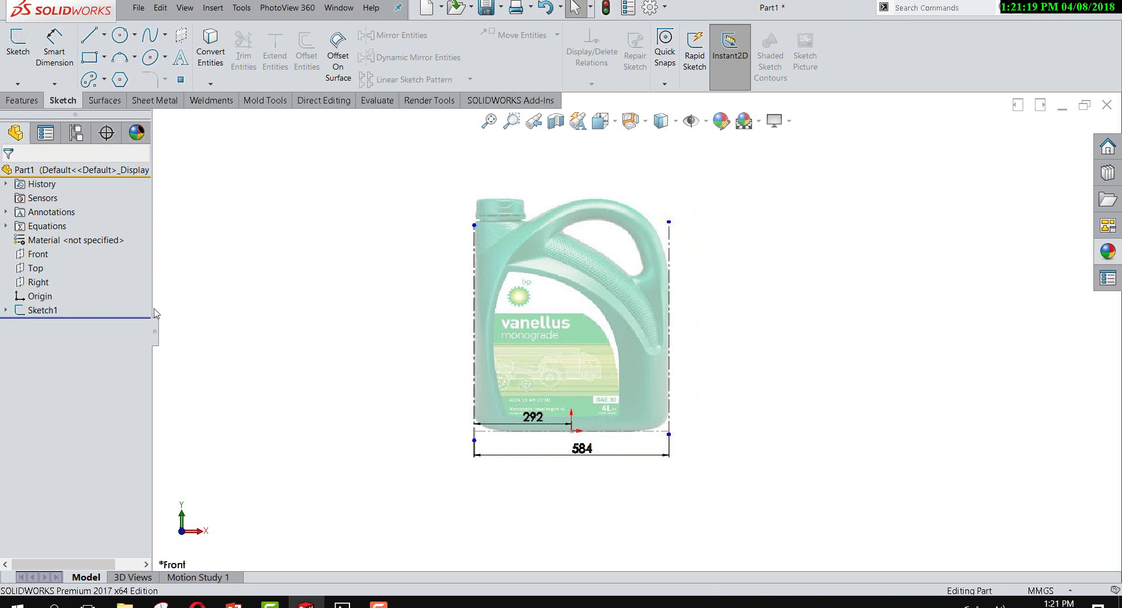
click(49, 313)
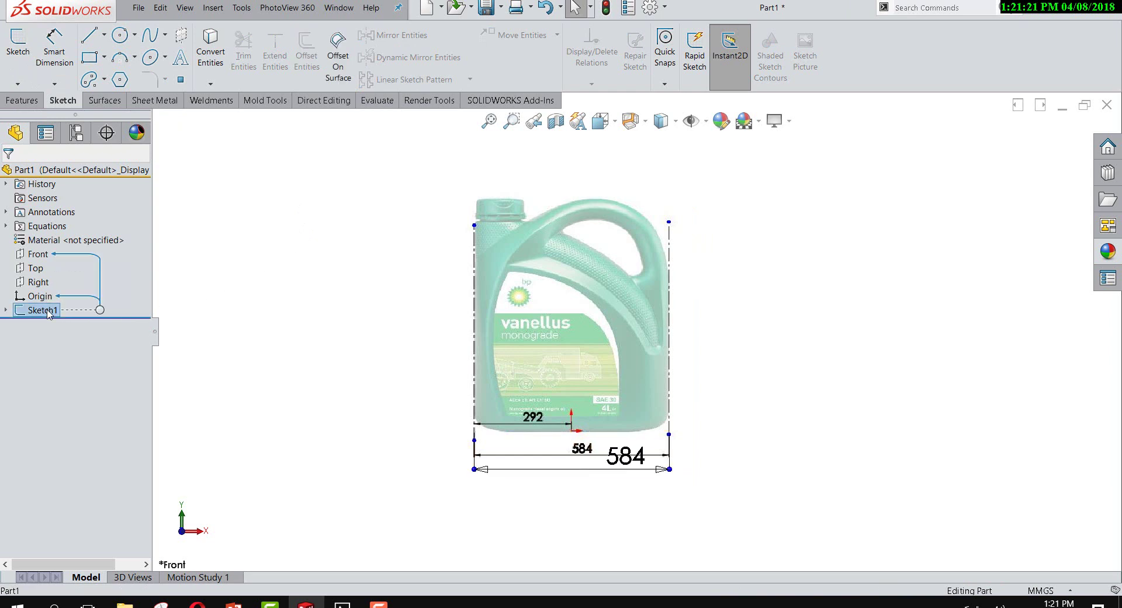
click(48, 311)
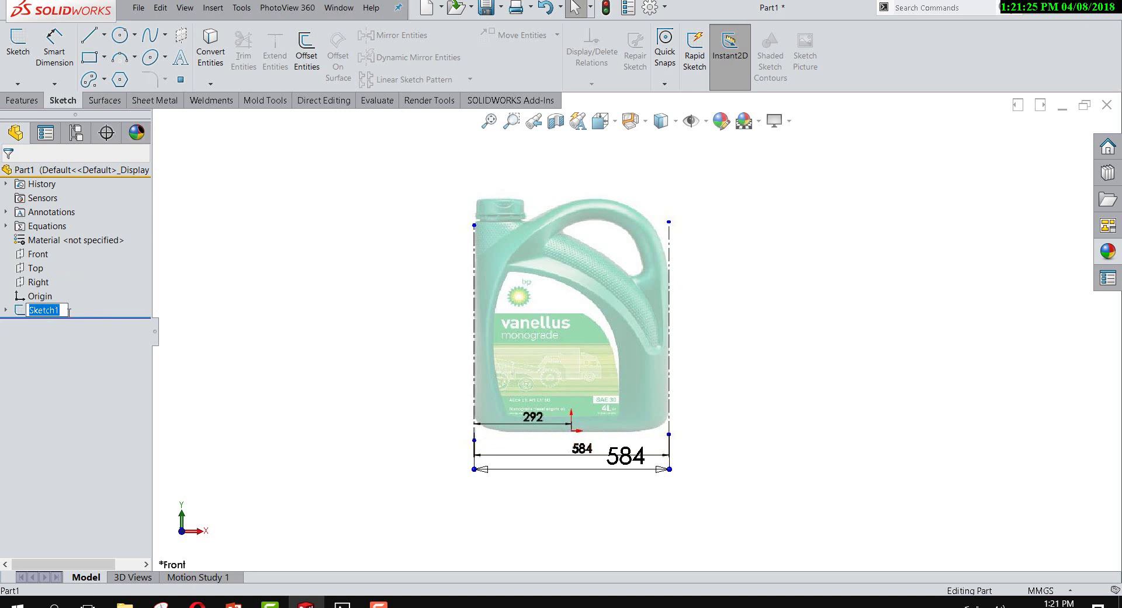
text(b)
key(Return)
click(181, 328)
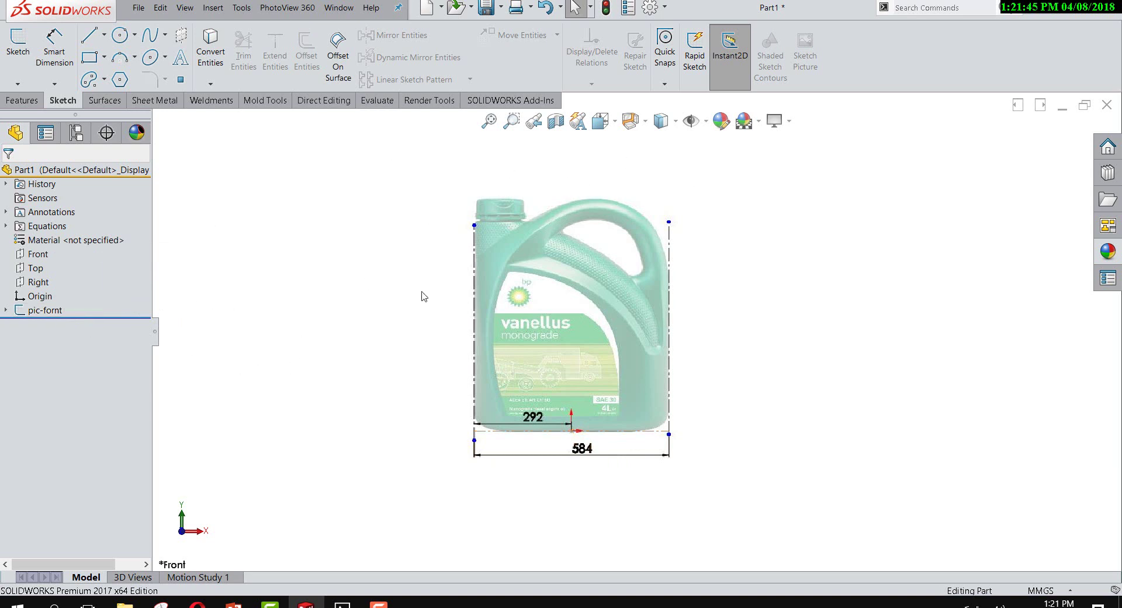
middle_drag(509, 291, 624, 326)
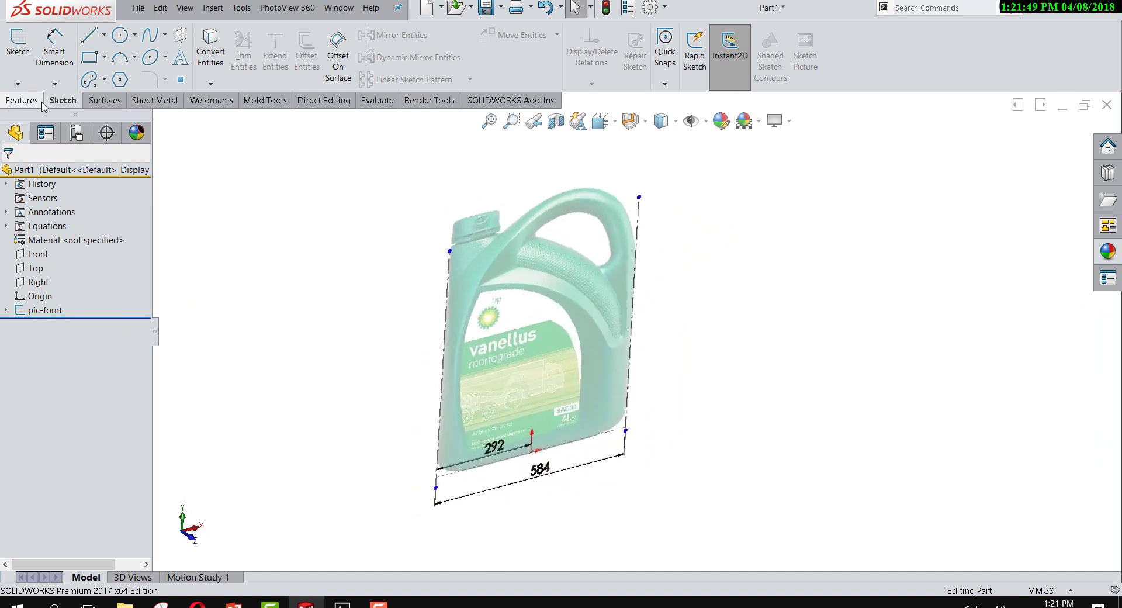
Step: Start a sketch on the Top plane and insert the top.JPG picture
click(37, 269)
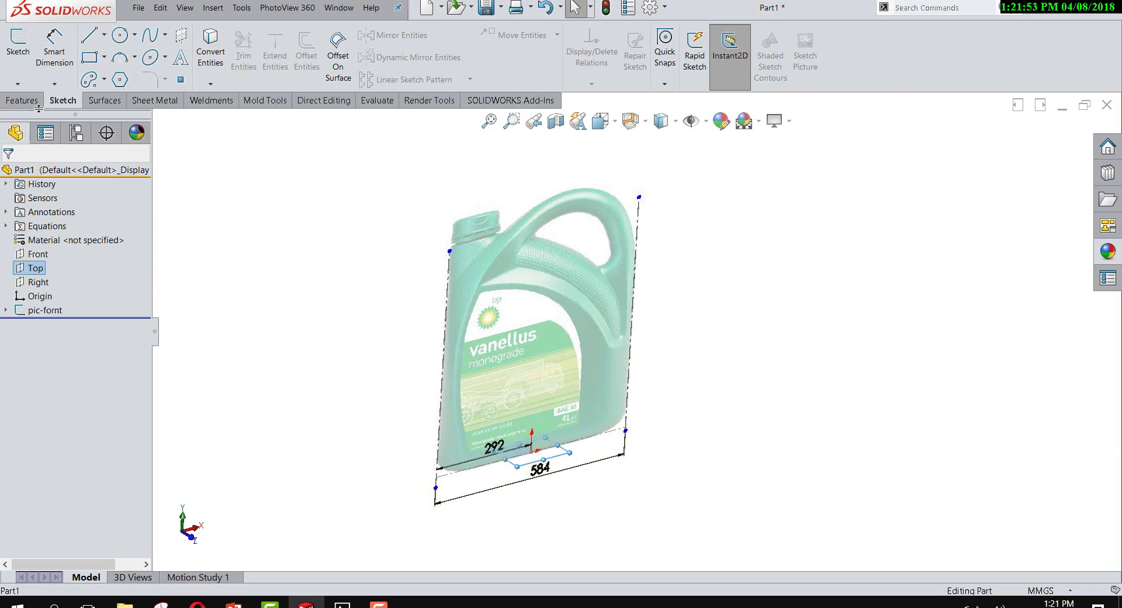
click(37, 252)
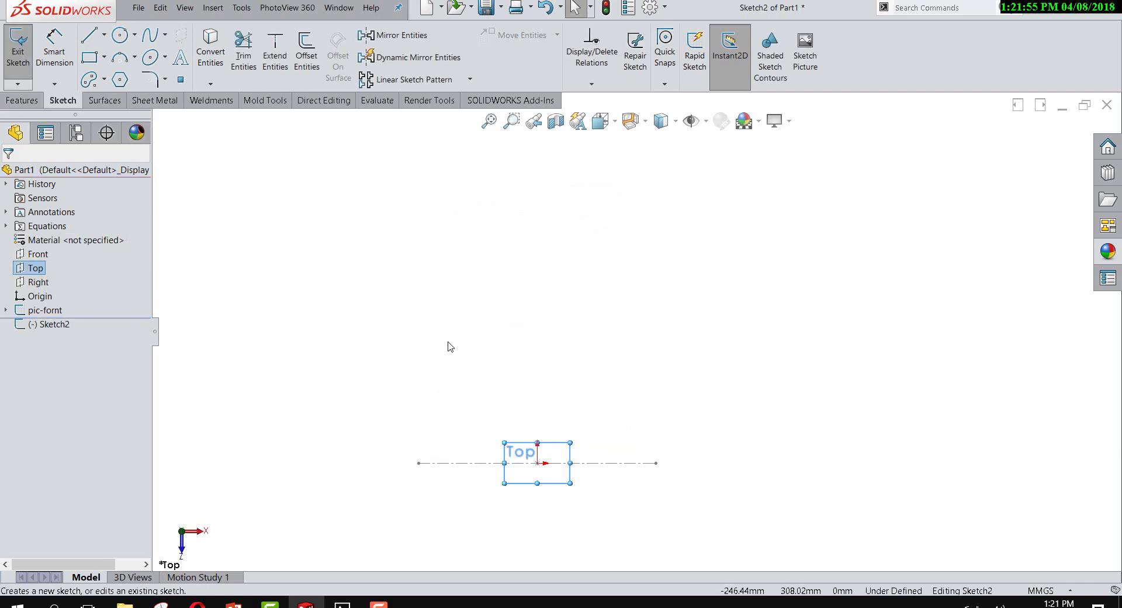
middle_drag(559, 283, 534, 201)
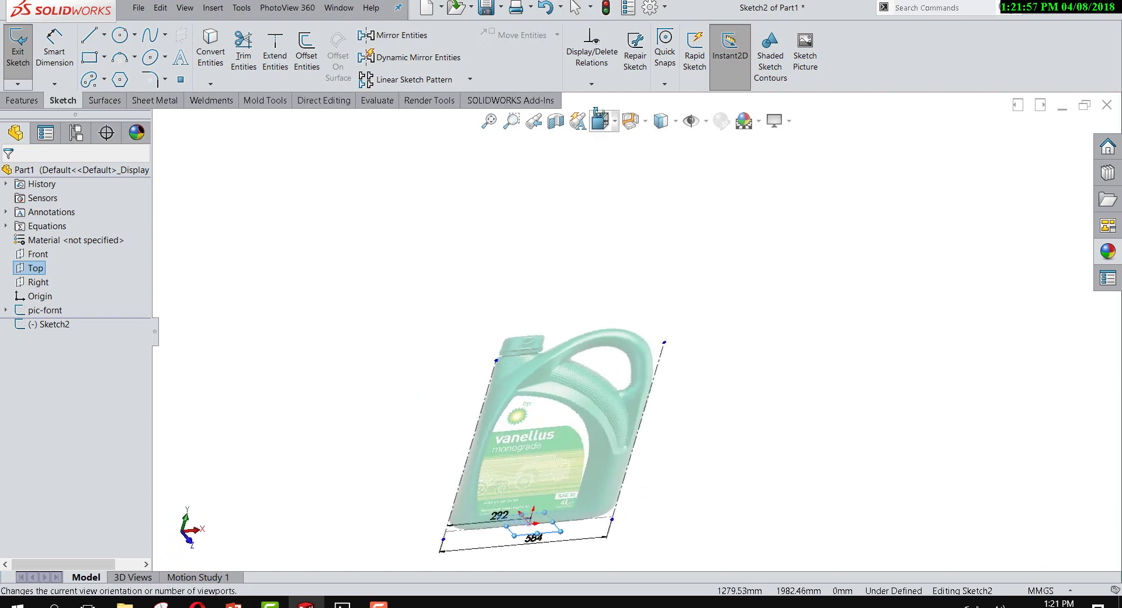
click(805, 53)
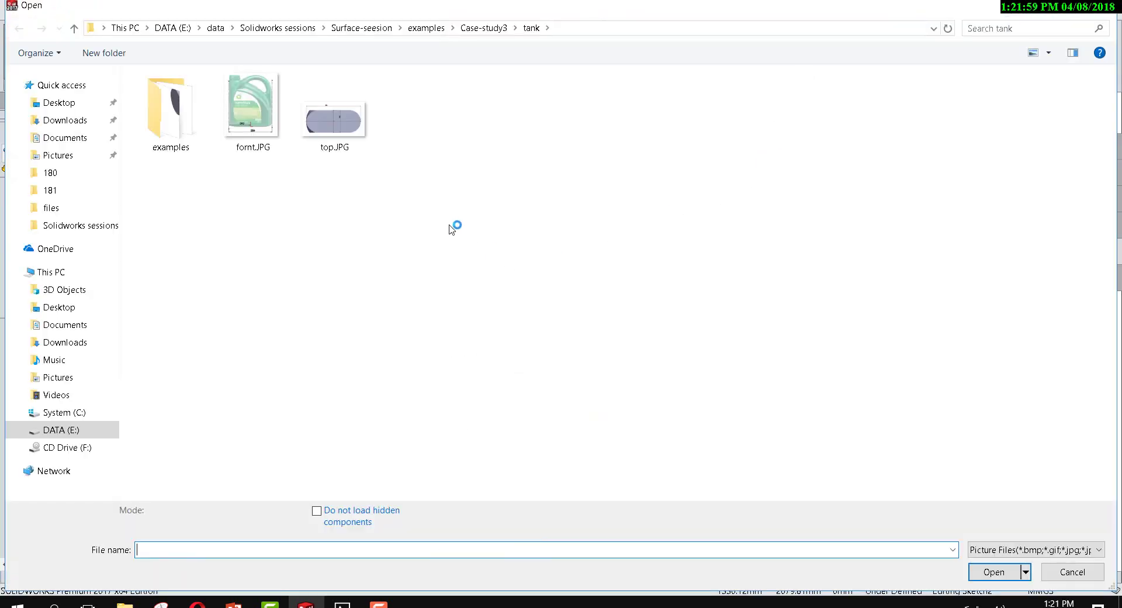
double_click(338, 129)
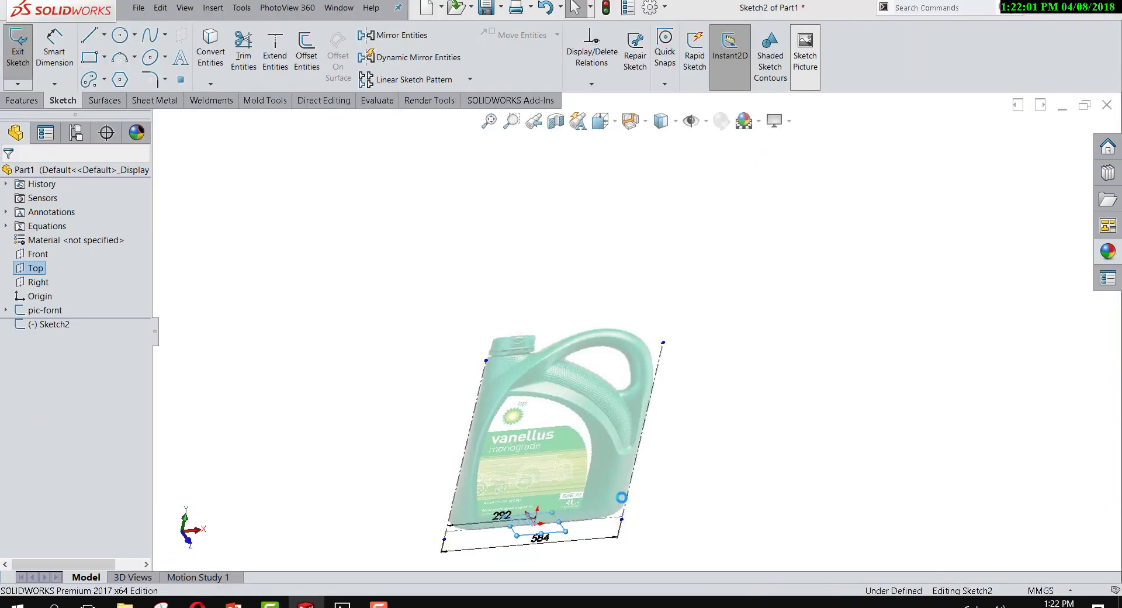
scroll(643, 476, down, 5)
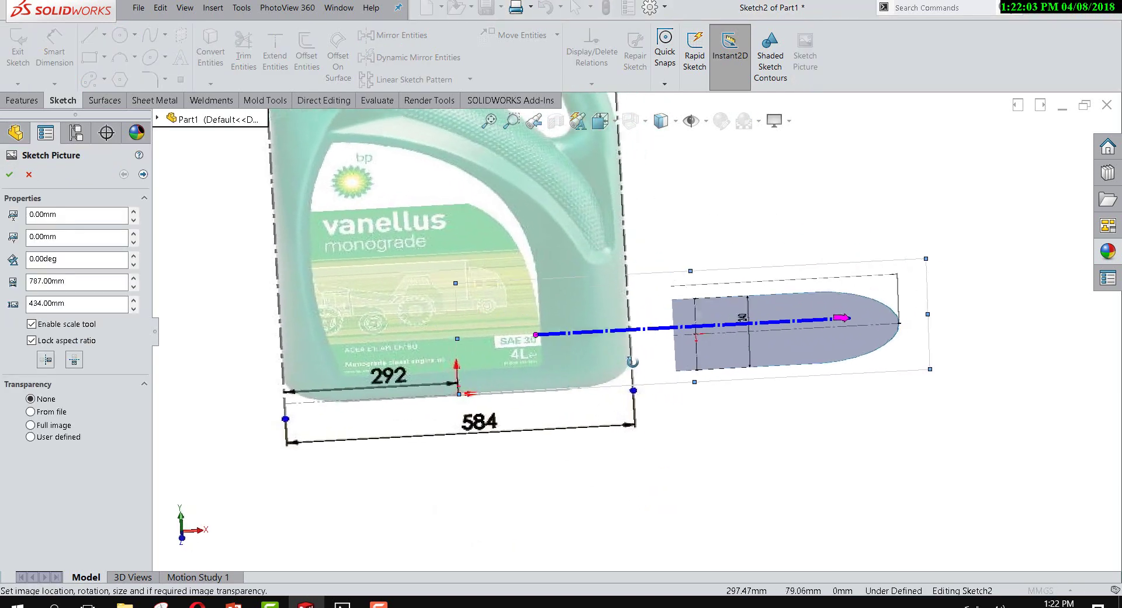
scroll(707, 459, up, 3)
middle_drag(708, 459, 709, 252)
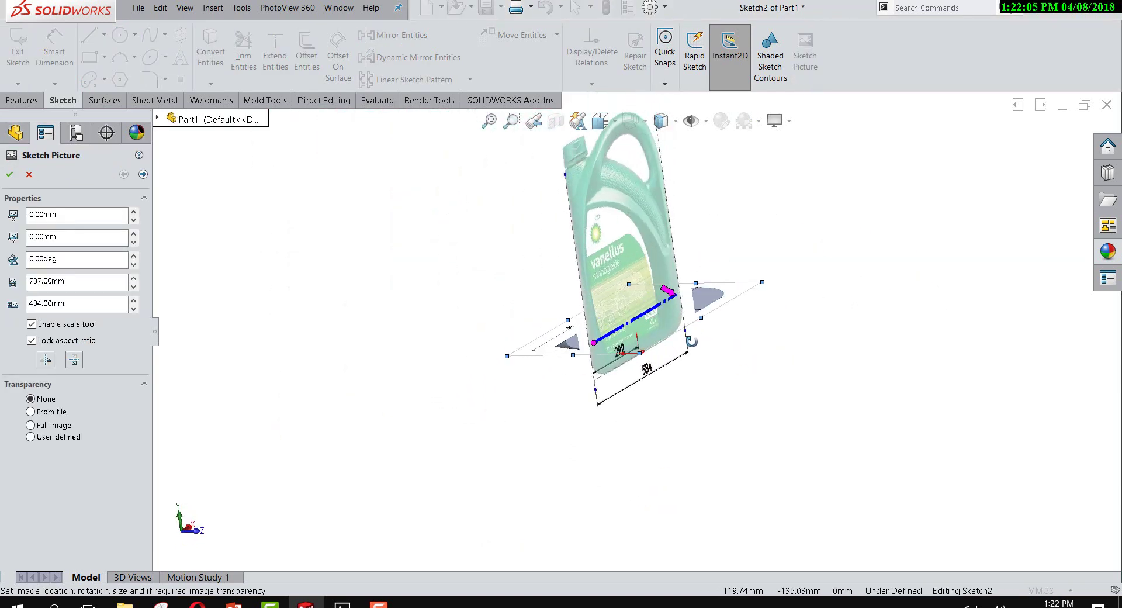
middle_drag(691, 341, 695, 303)
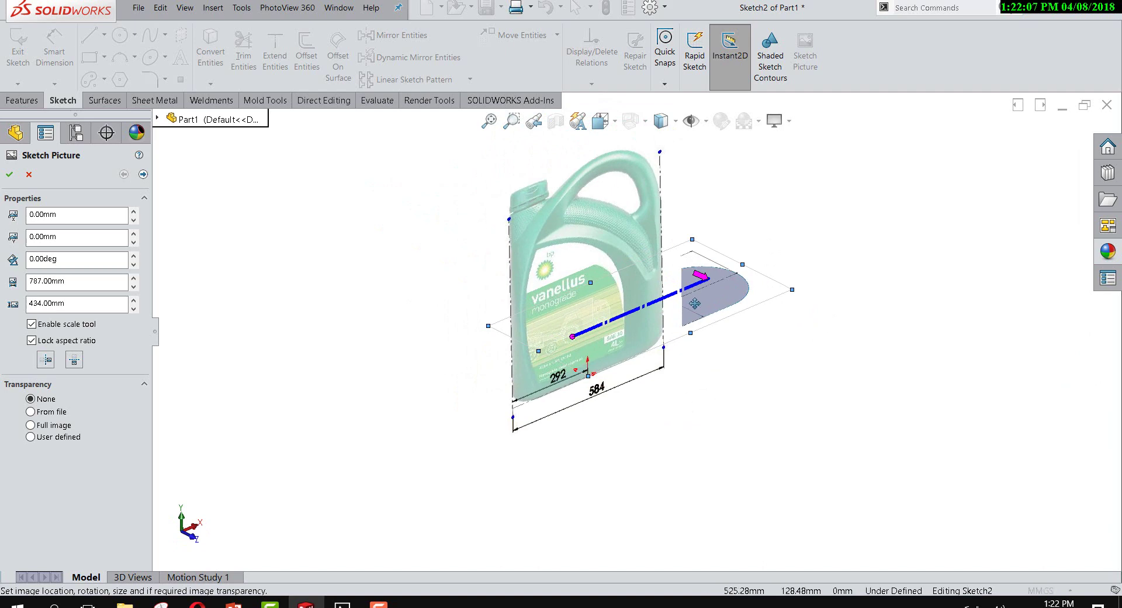
scroll(695, 303, down, 2)
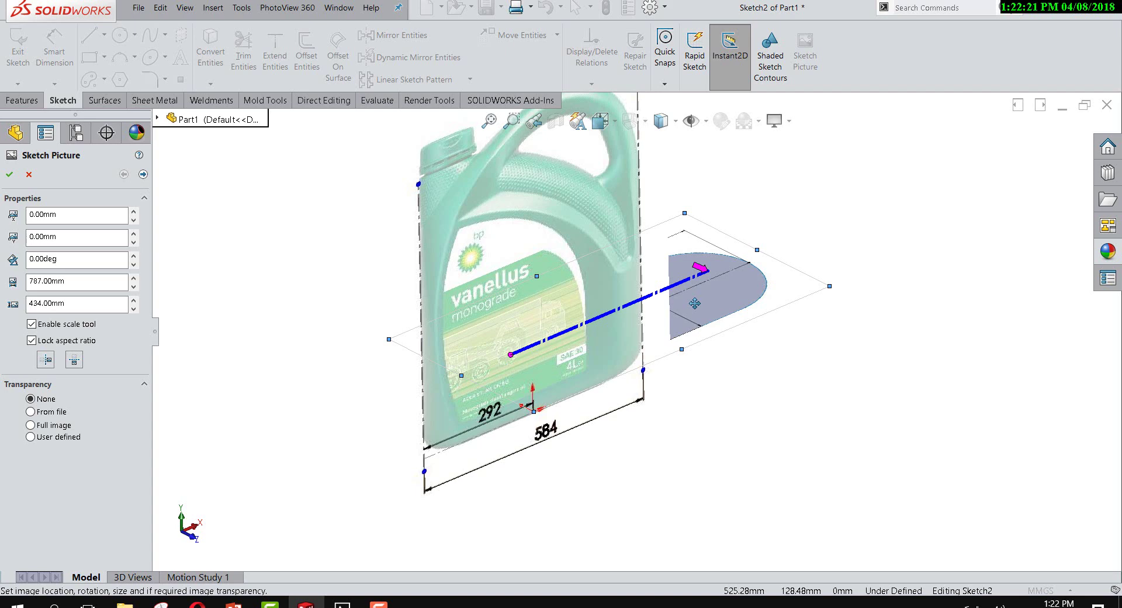
middle_drag(786, 357, 641, 331)
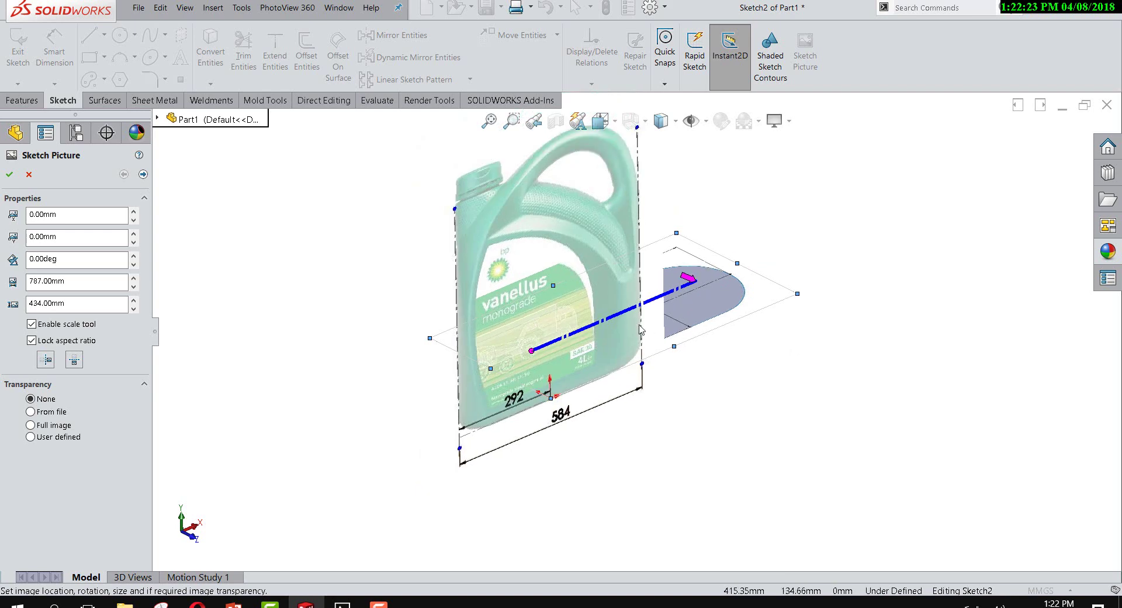
click(96, 233)
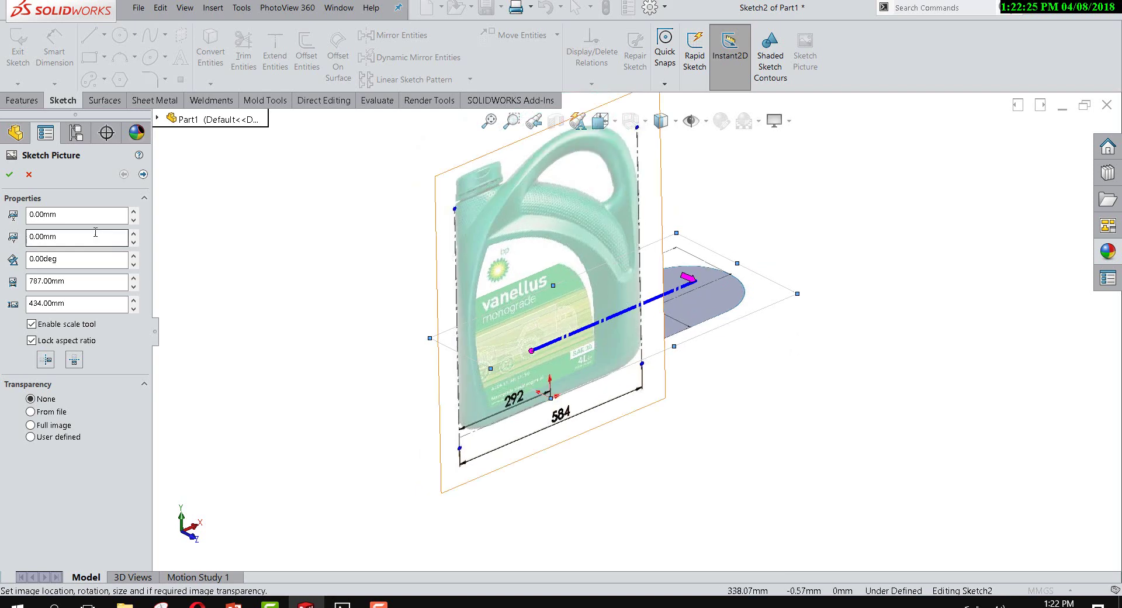
mouse_move(678, 315)
middle_down()
mouse_move(696, 308)
mouse_move(672, 453)
mouse_move(682, 430)
mouse_move(664, 451)
mouse_move(671, 431)
mouse_move(674, 463)
middle_up()
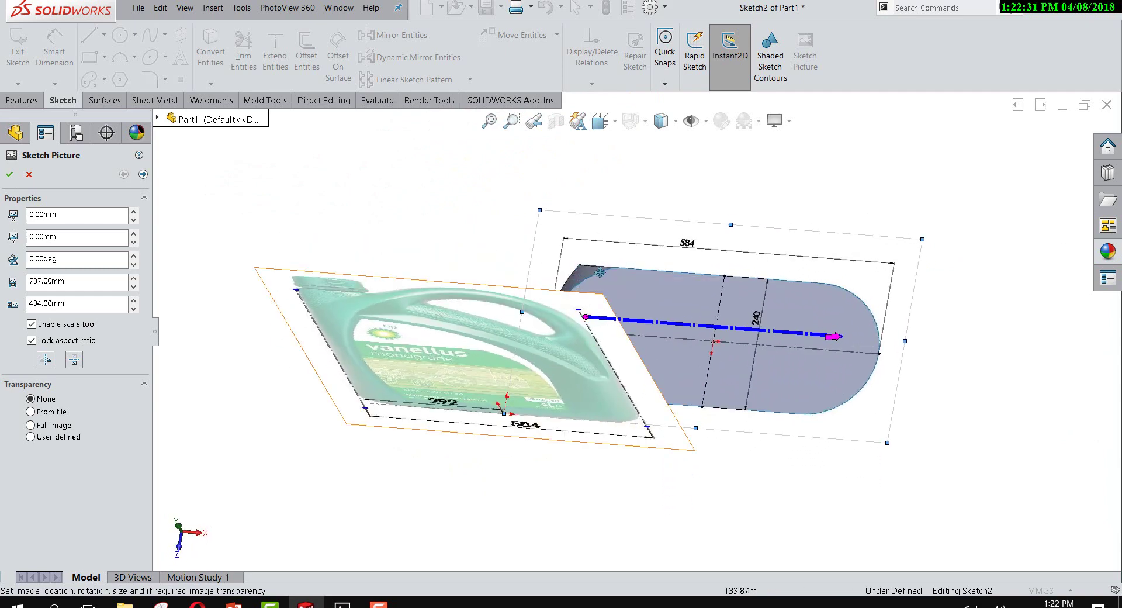
mouse_move(600, 272)
middle_down()
mouse_move(632, 442)
mouse_move(714, 443)
mouse_move(737, 473)
middle_up()
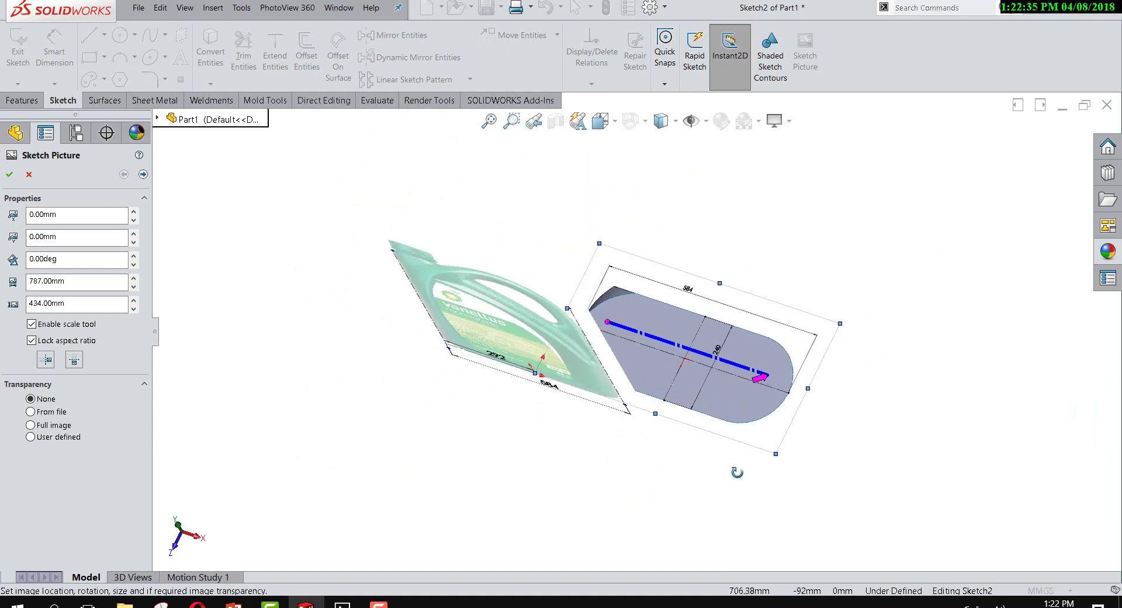
Step: Rotate the top picture 180 degrees and accept it in isometric view
drag(64, 258, 1, 258)
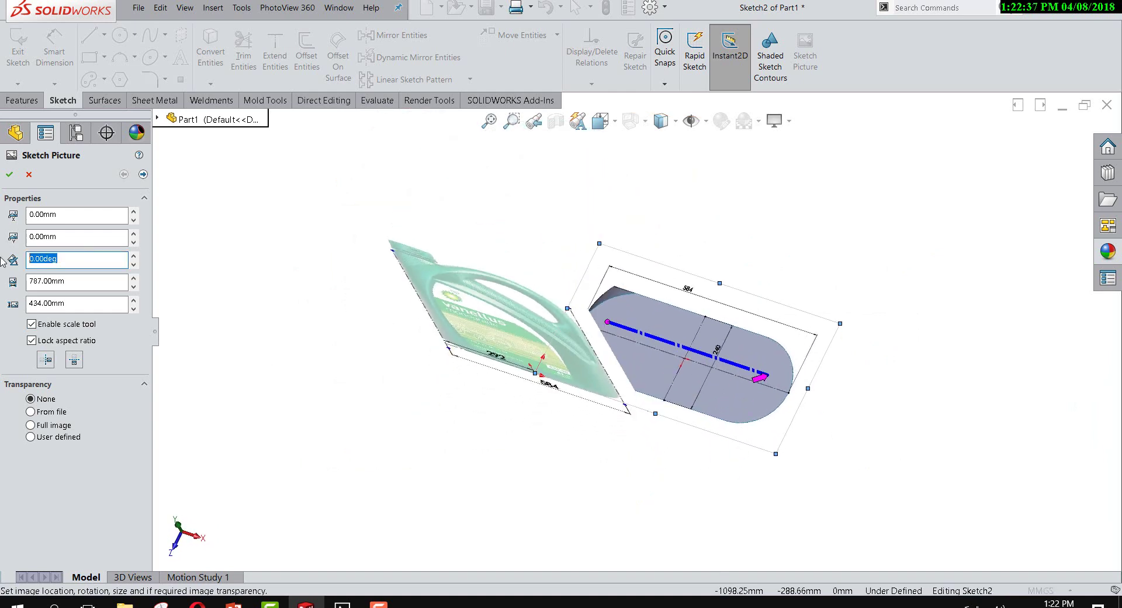
text(180)
key(Return)
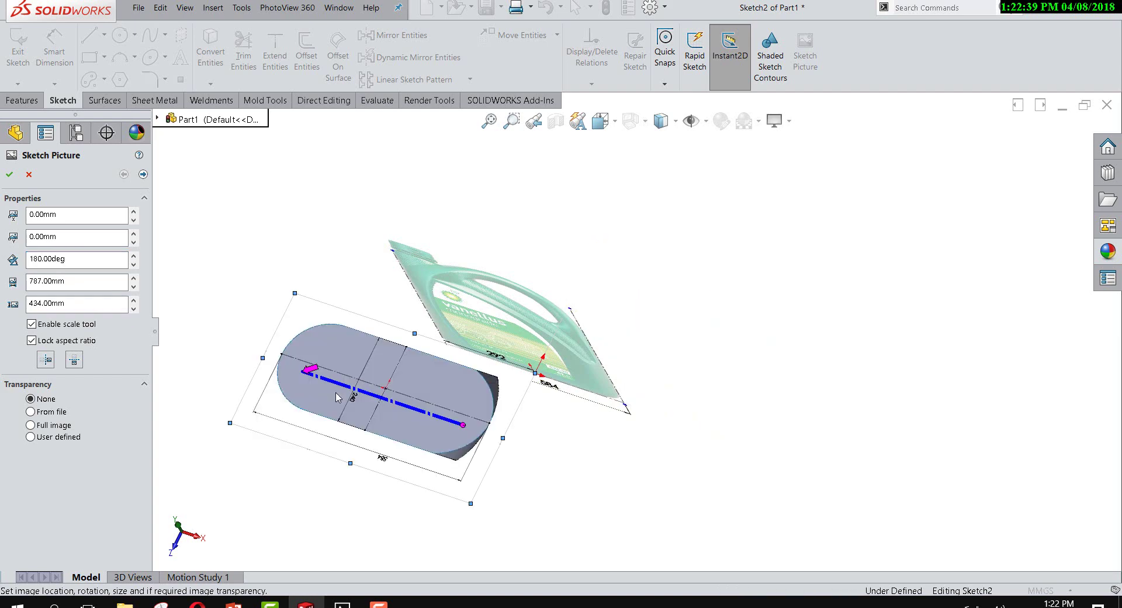
key(ctrl+7)
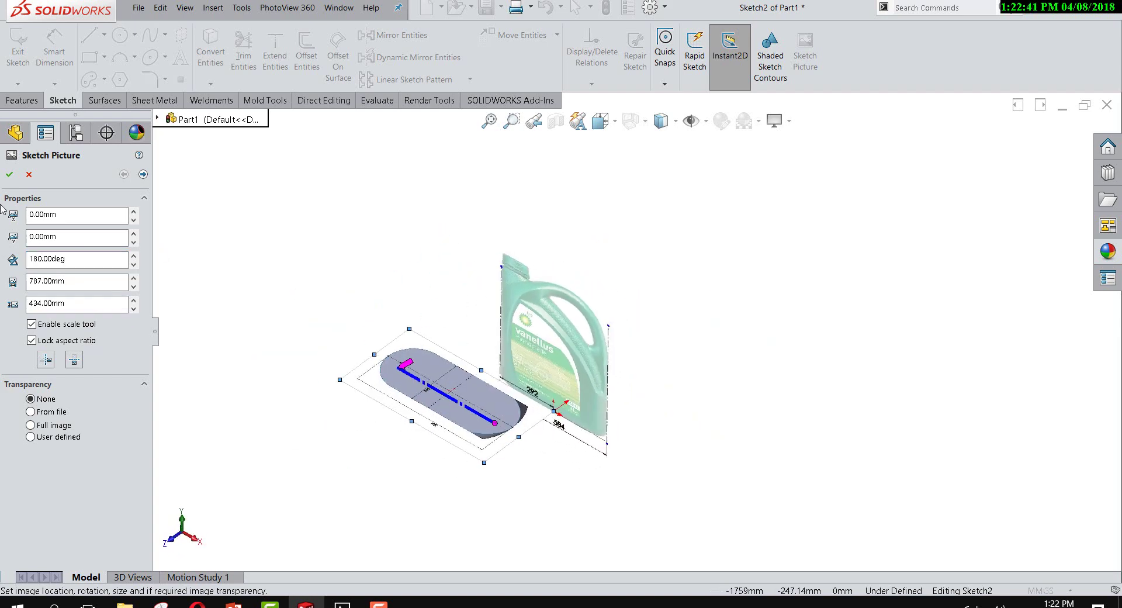
click(11, 174)
right_click(59, 324)
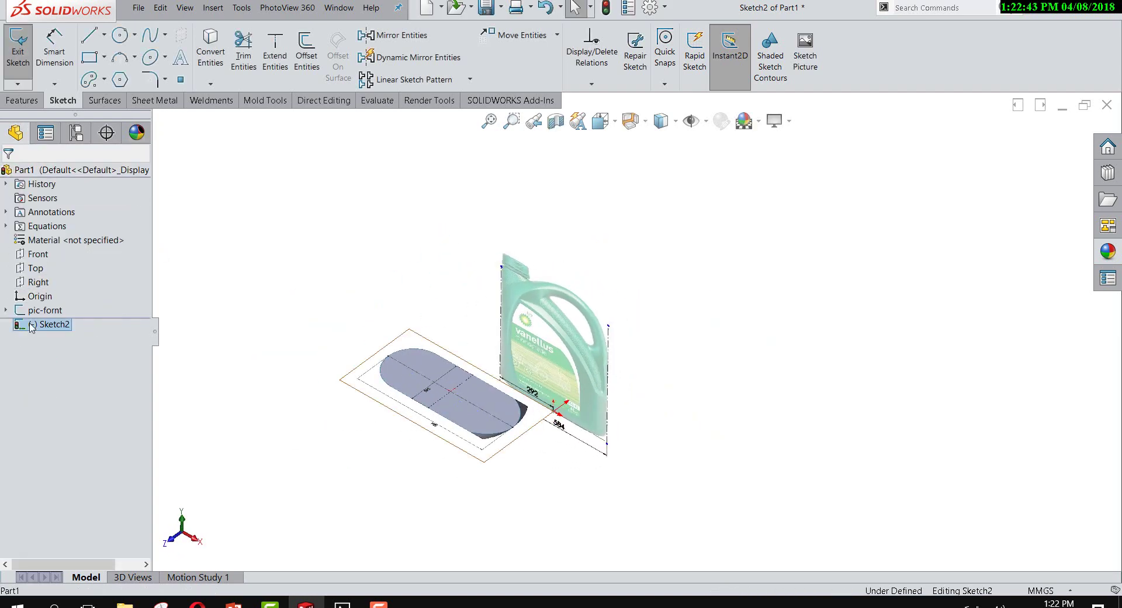
Step: View Sketch2 square-on and draw a centerline across the pictured jug's full length
click(57, 305)
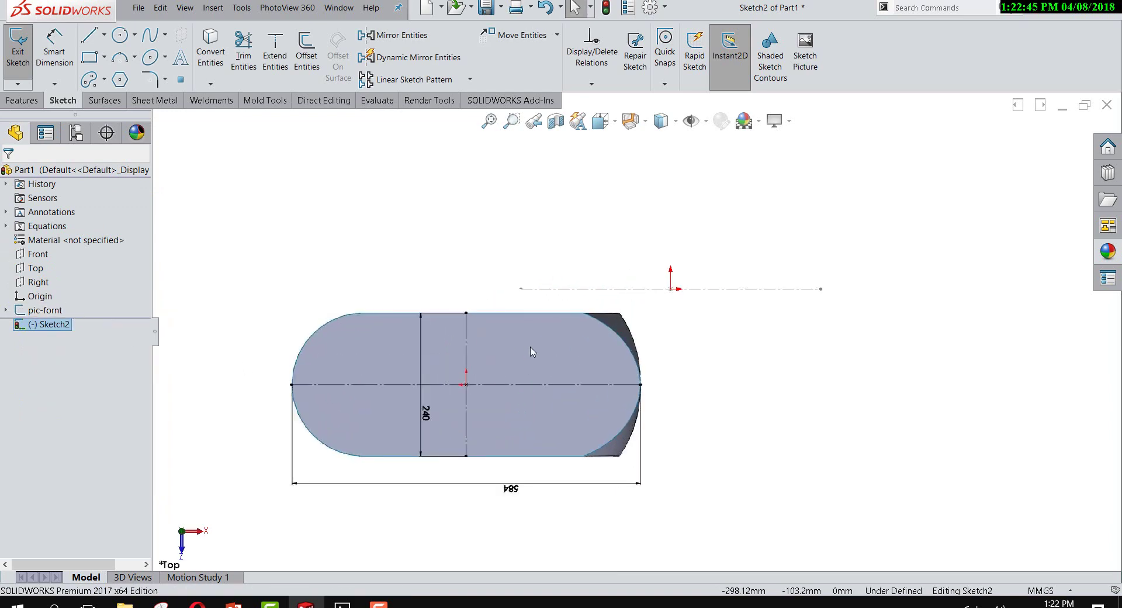
right_drag(717, 446, 770, 458)
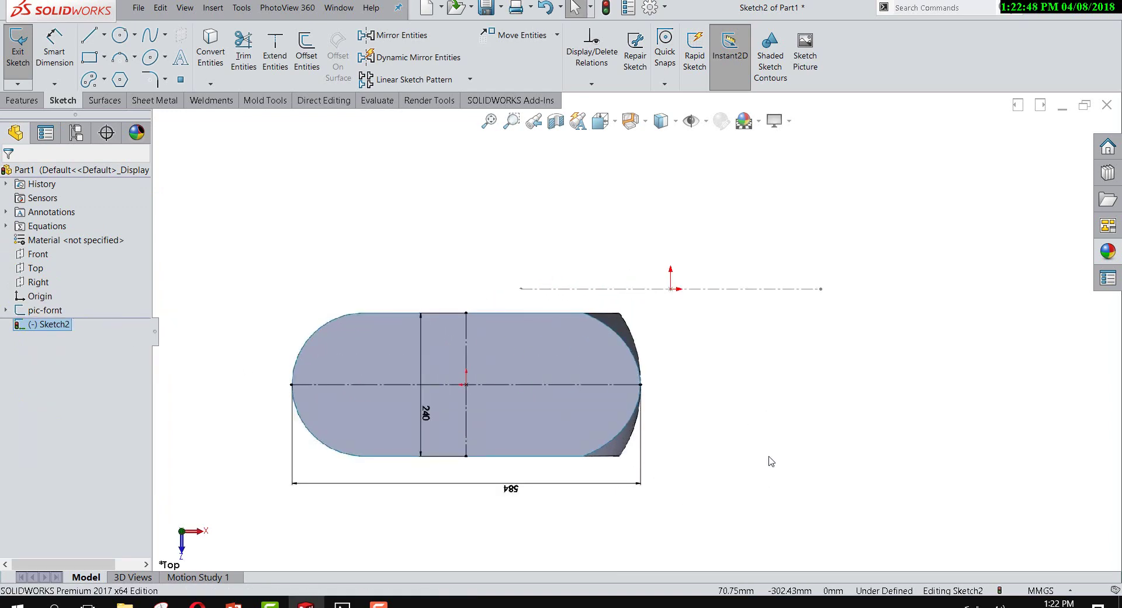
click(292, 385)
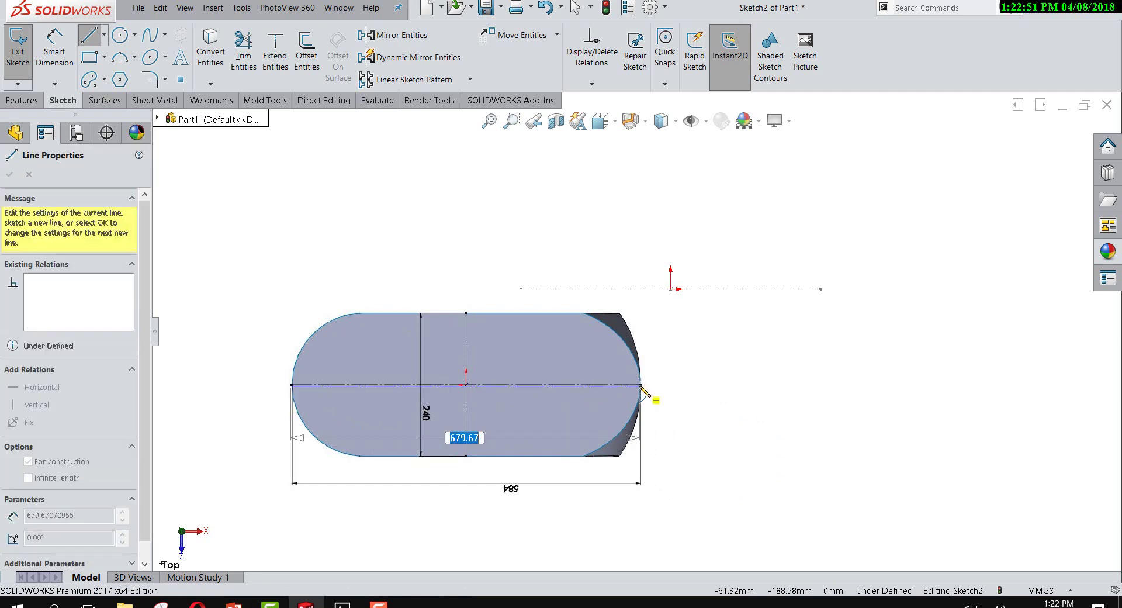
click(641, 384)
Step: Dimension the centerline below the picture, accepting its measured length of 683.09
right_drag(653, 397, 656, 368)
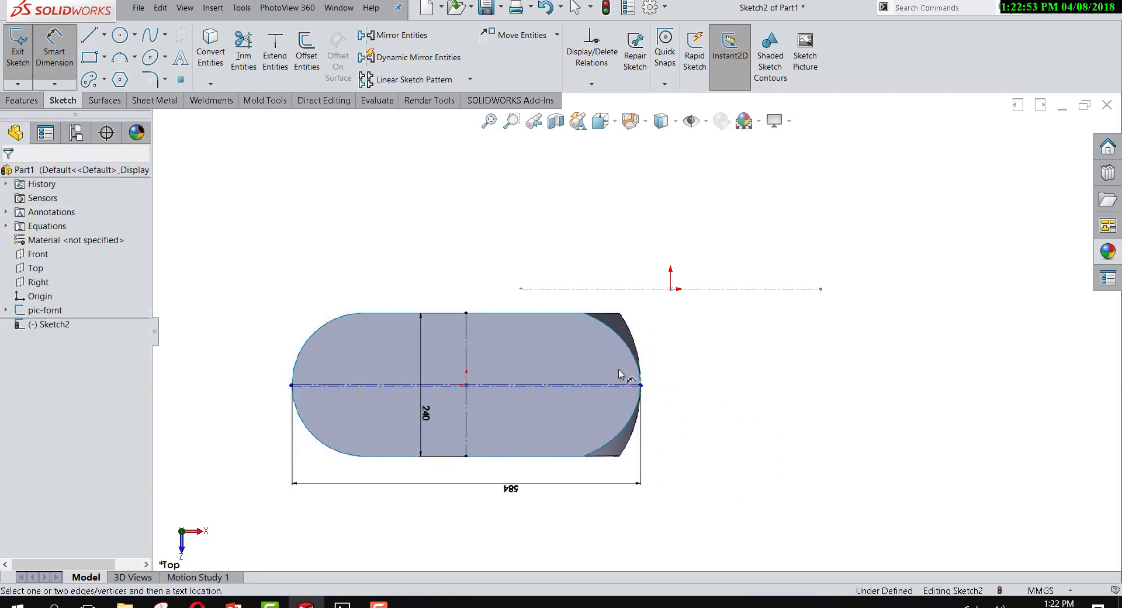
click(607, 389)
click(514, 554)
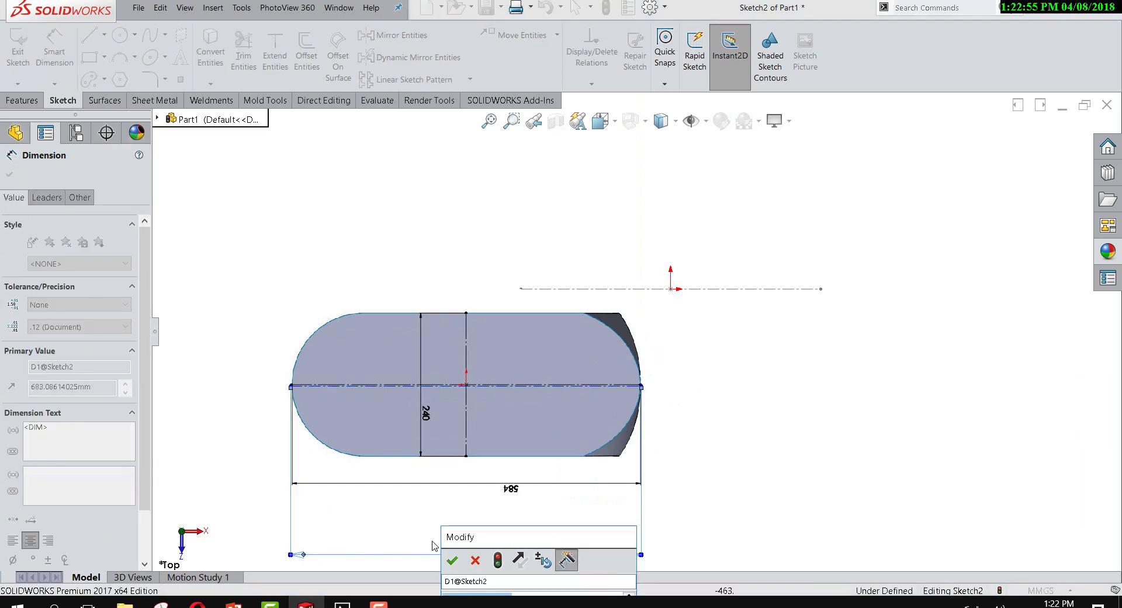
click(452, 561)
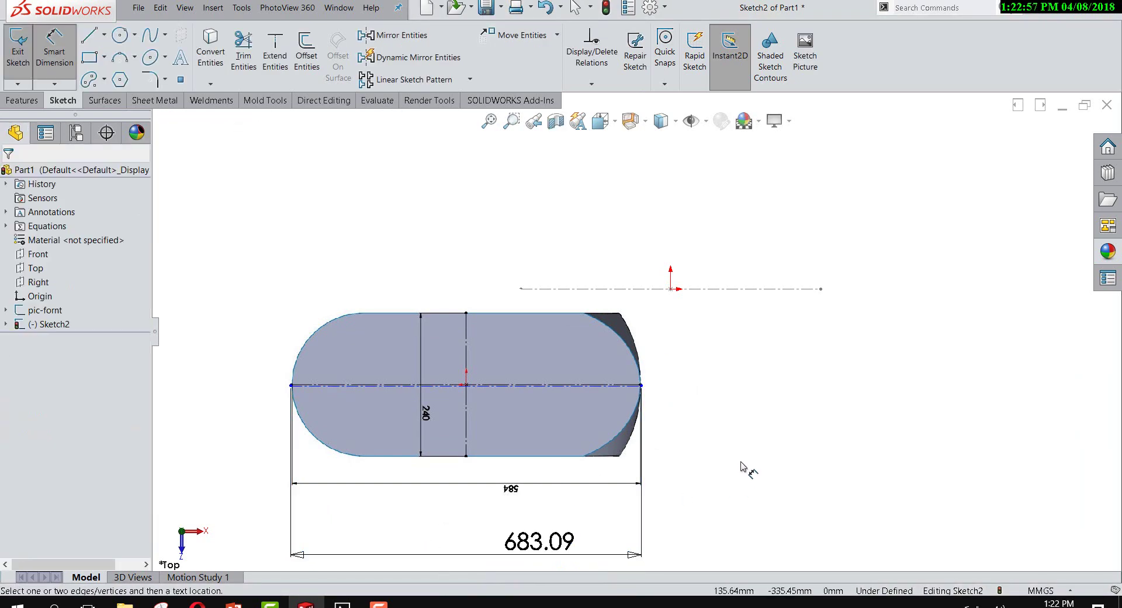
key(Escape)
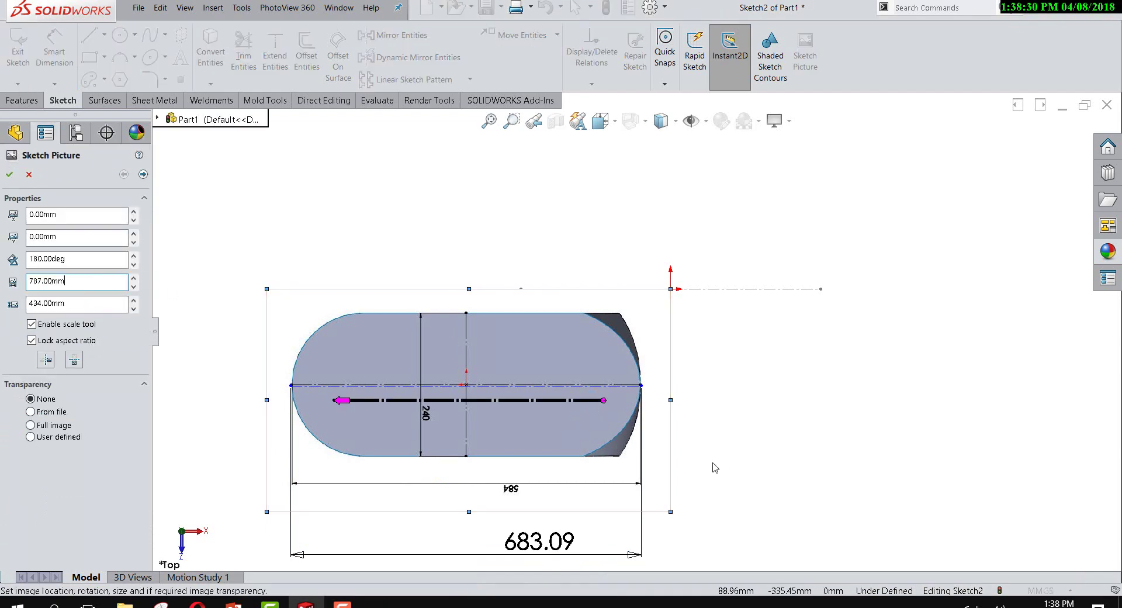
Step: Set the top picture's width to 787*584/683.09, about 672.84 mm, and confirm it
scroll(714, 467, up, 2)
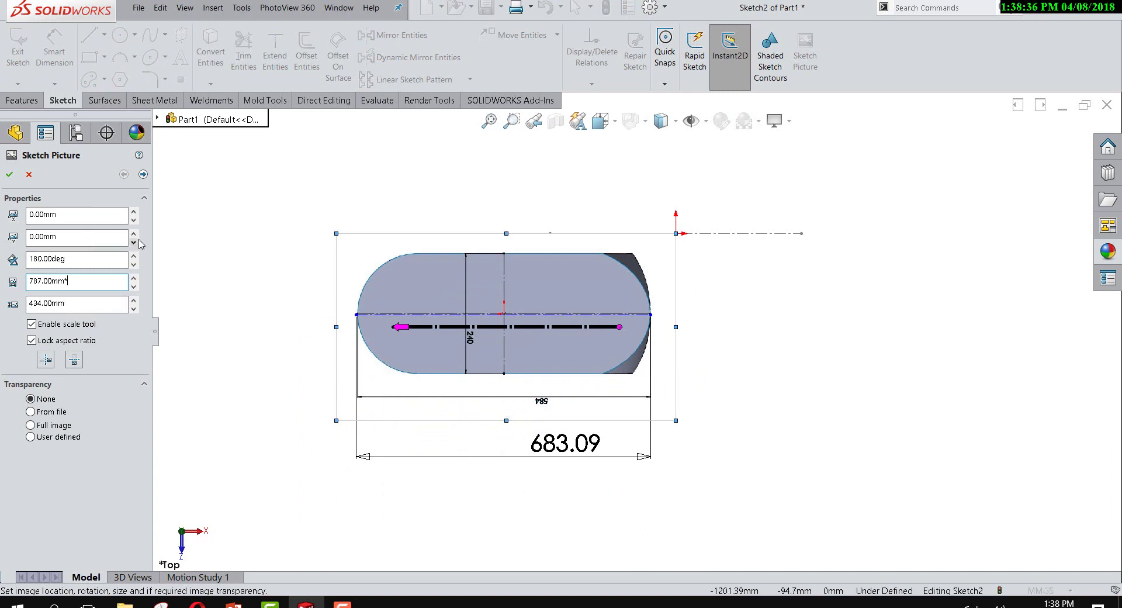
text(584/683.09)
key(Return)
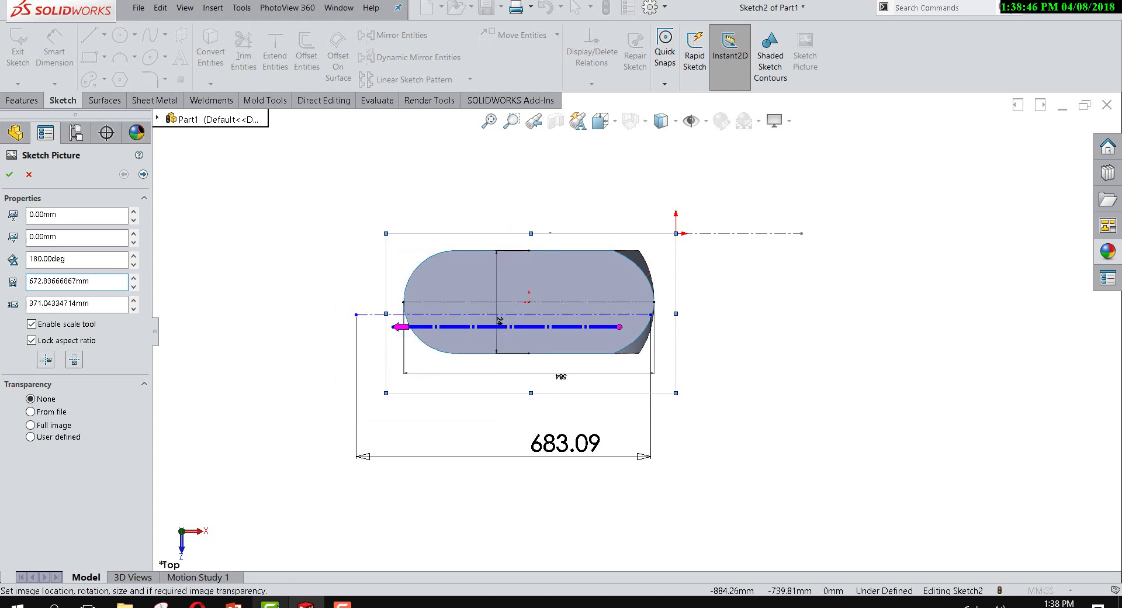
click(10, 174)
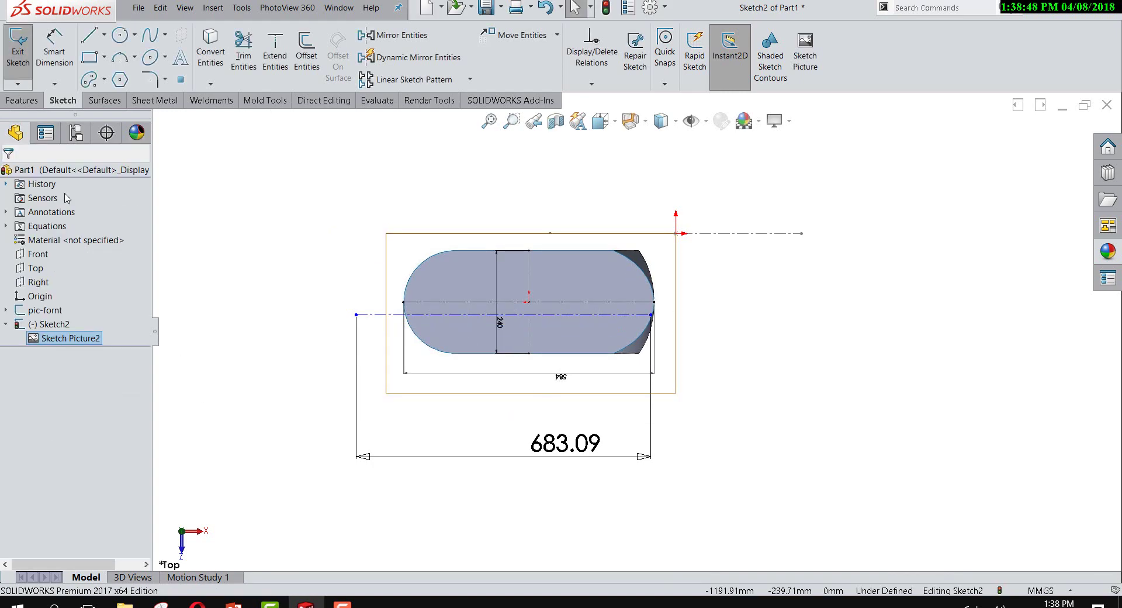
Step: Delete the 683.09 dimension and the helper centerline
drag(557, 455, 555, 482)
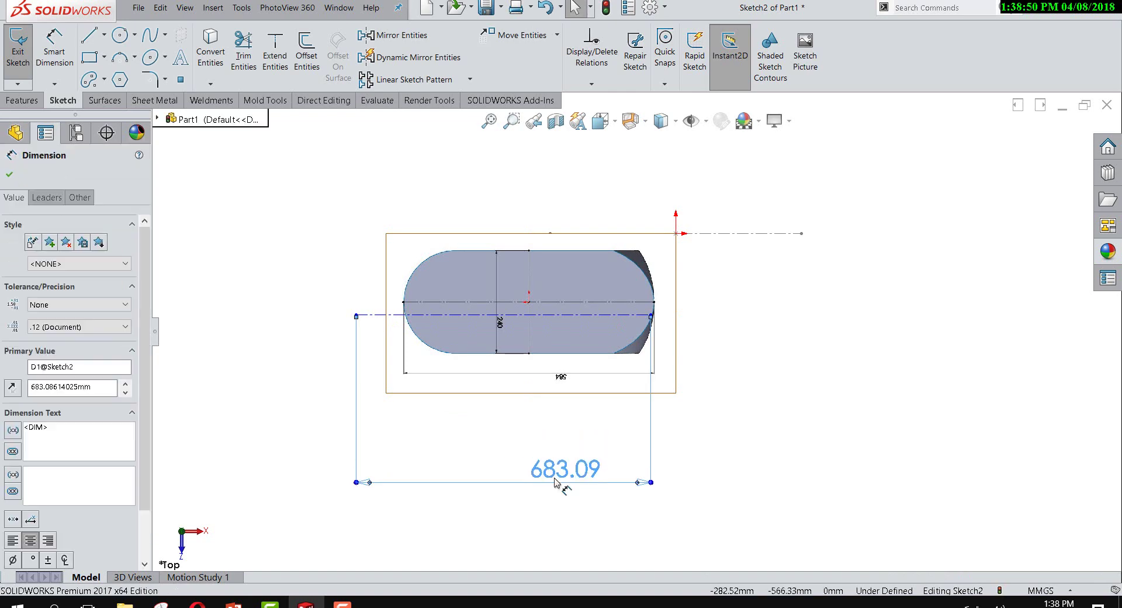
key(Delete)
scroll(605, 315, down, 2)
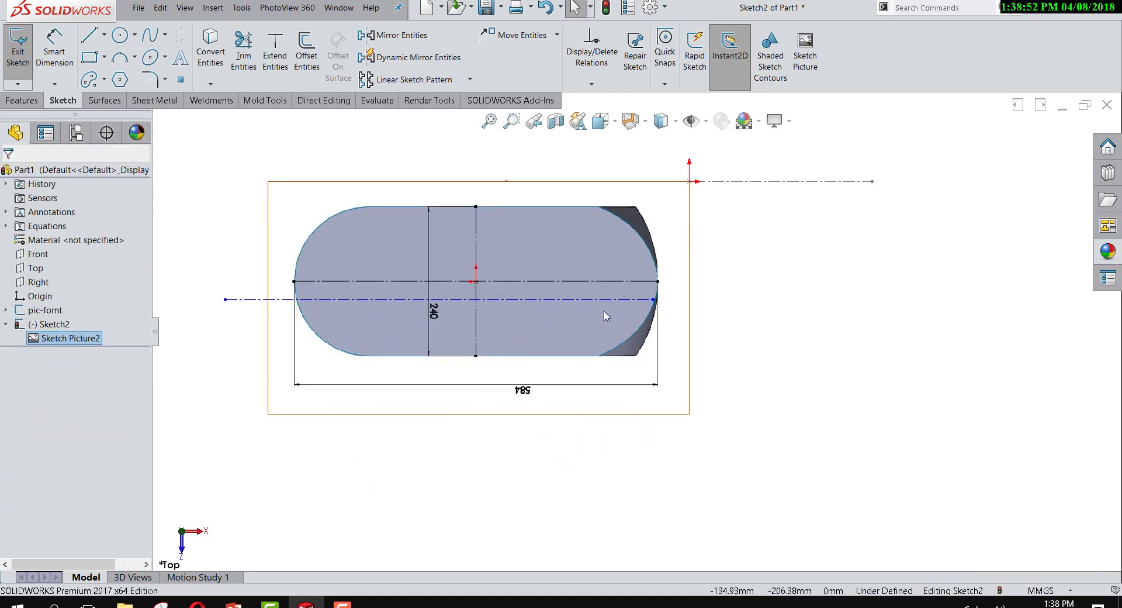
click(591, 304)
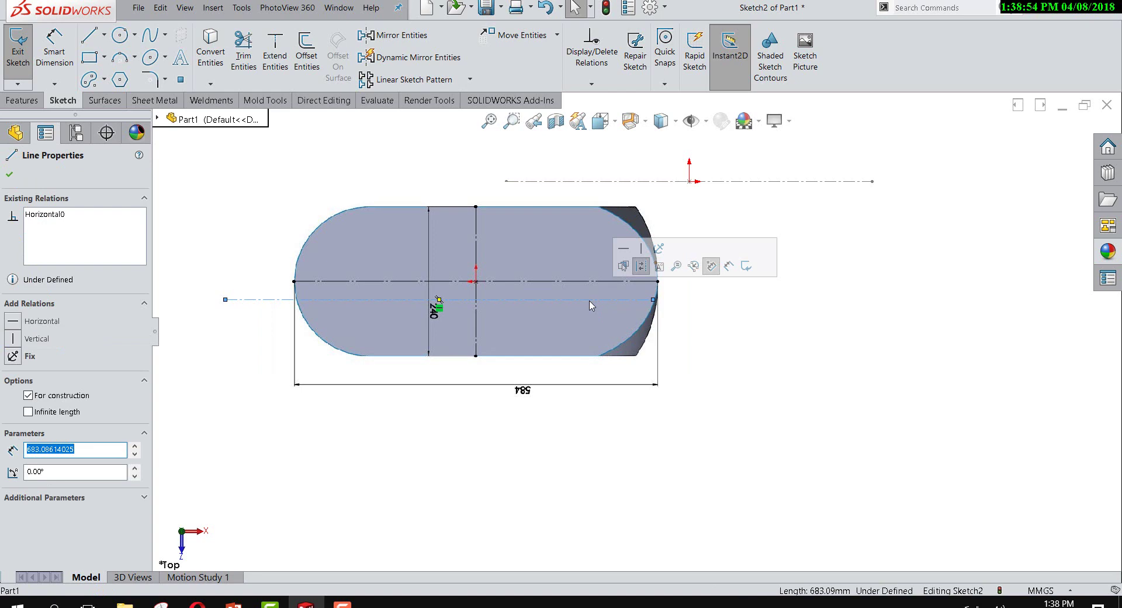
key(Delete)
scroll(604, 280, up, 2)
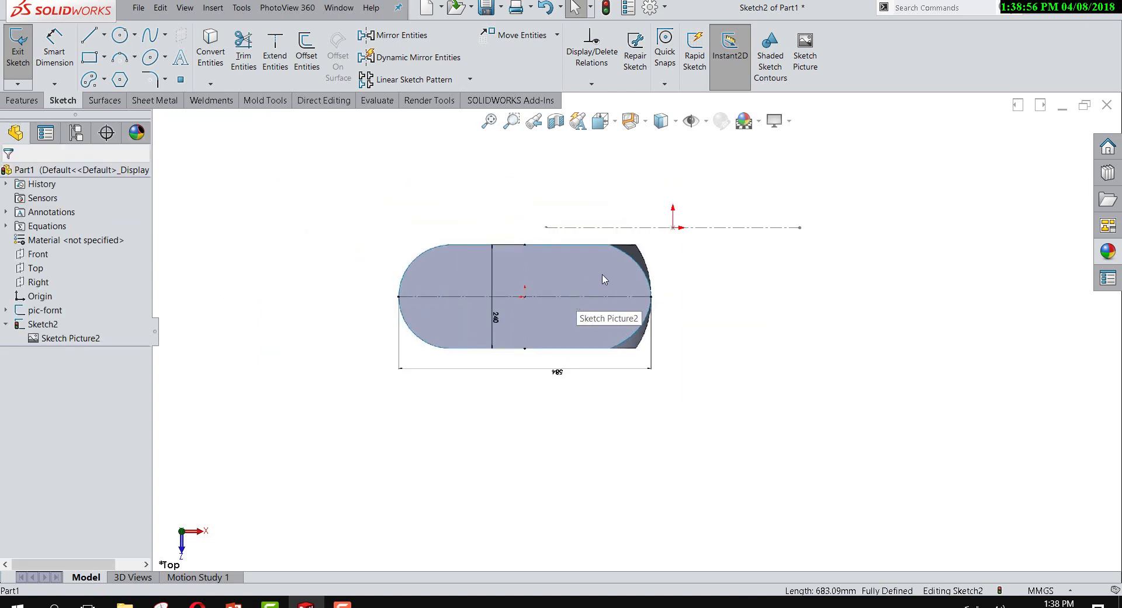
scroll(604, 279, down, 2)
Step: Drag the top picture up and right, nudging it until the jug outline matches the 584 × 240 slot
click(600, 325)
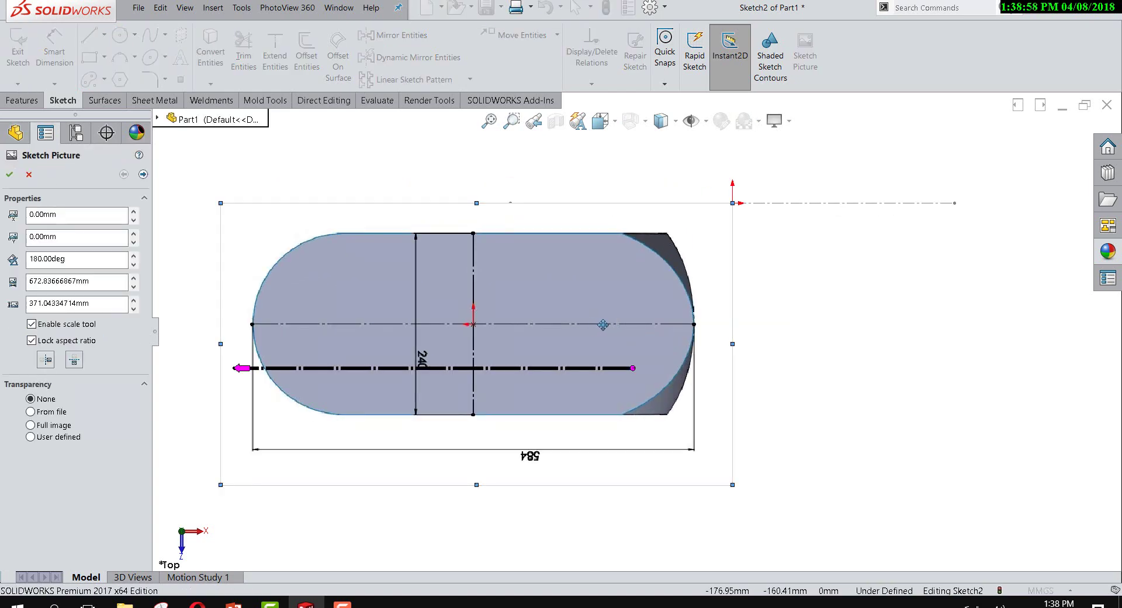
mouse_move(604, 325)
mouse_down()
mouse_move(889, 202)
mouse_move(859, 202)
mouse_up()
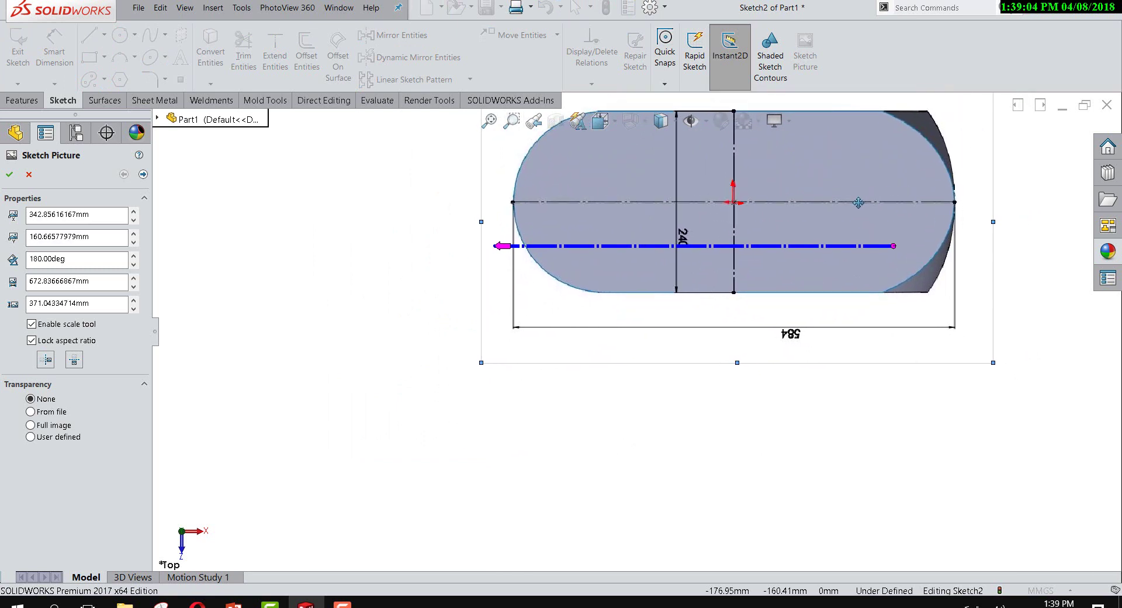
key(z)
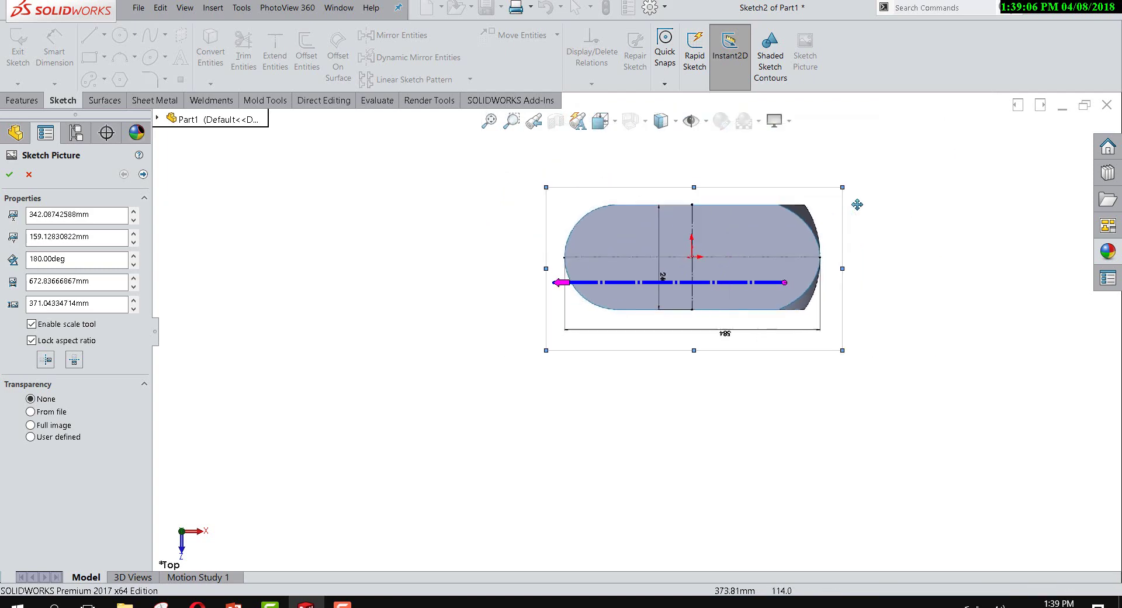
scroll(622, 310, down, 5)
scroll(520, 421, down, 2)
scroll(463, 359, up, 2)
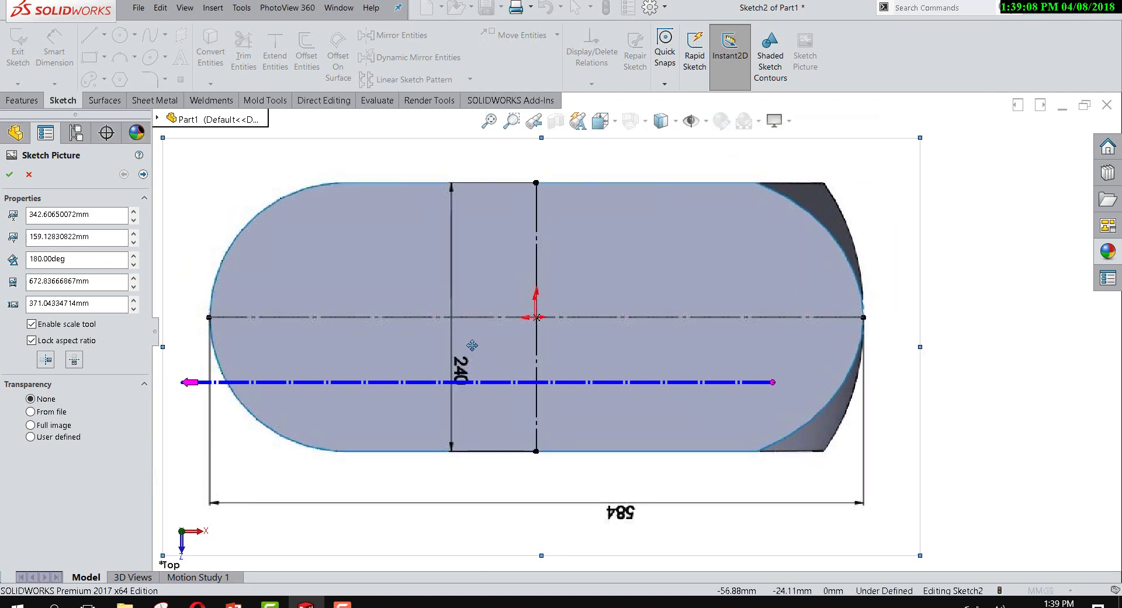
drag(473, 346, 469, 343)
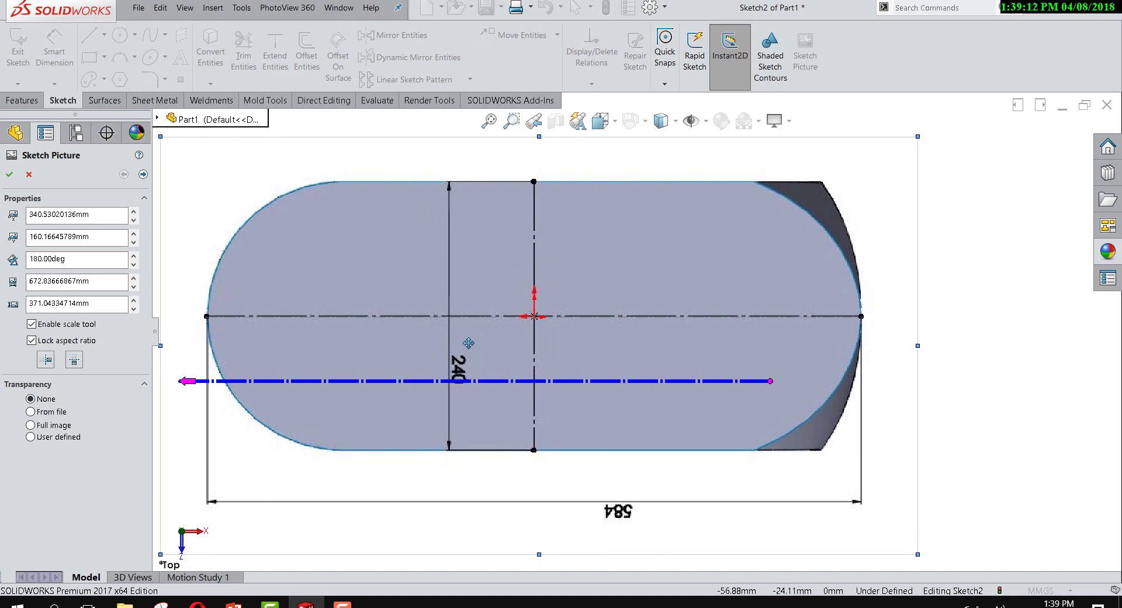
Step: Accept the top picture, orbit to check it lies beneath the front picture, and exit Sketch2
key(z)
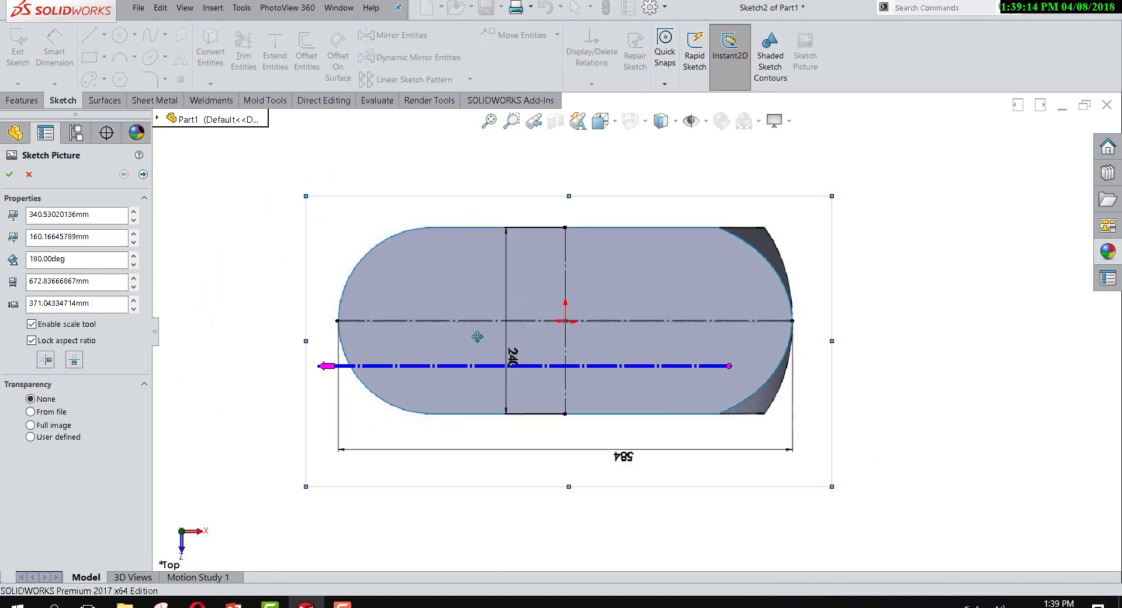
click(10, 174)
scroll(608, 216, up, 3)
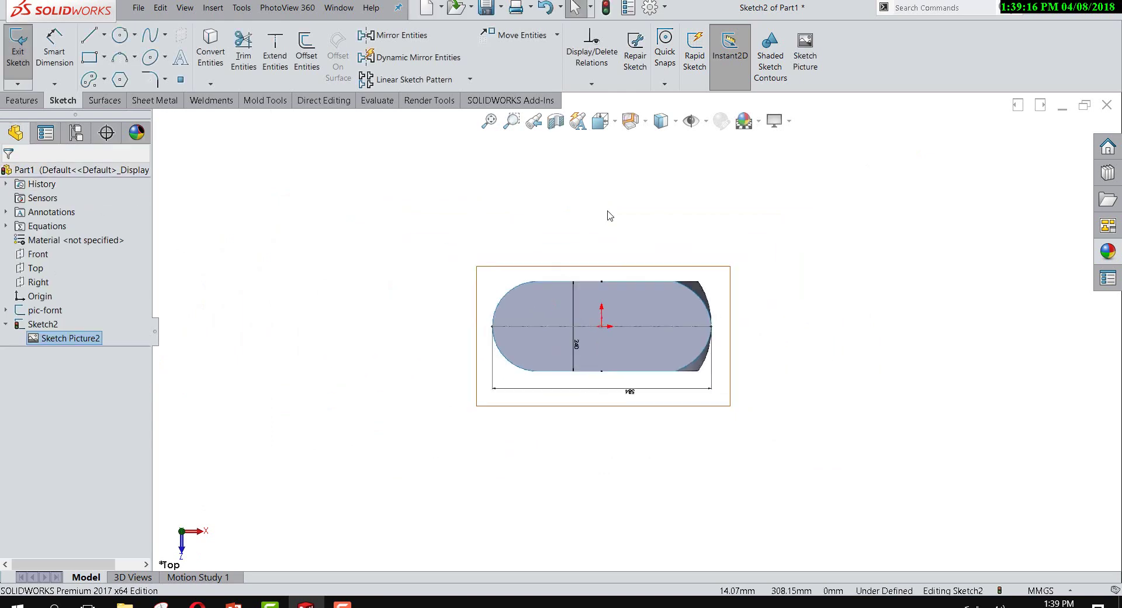
mouse_move(608, 216)
middle_down()
mouse_move(689, 439)
mouse_move(541, 512)
mouse_move(528, 344)
middle_up()
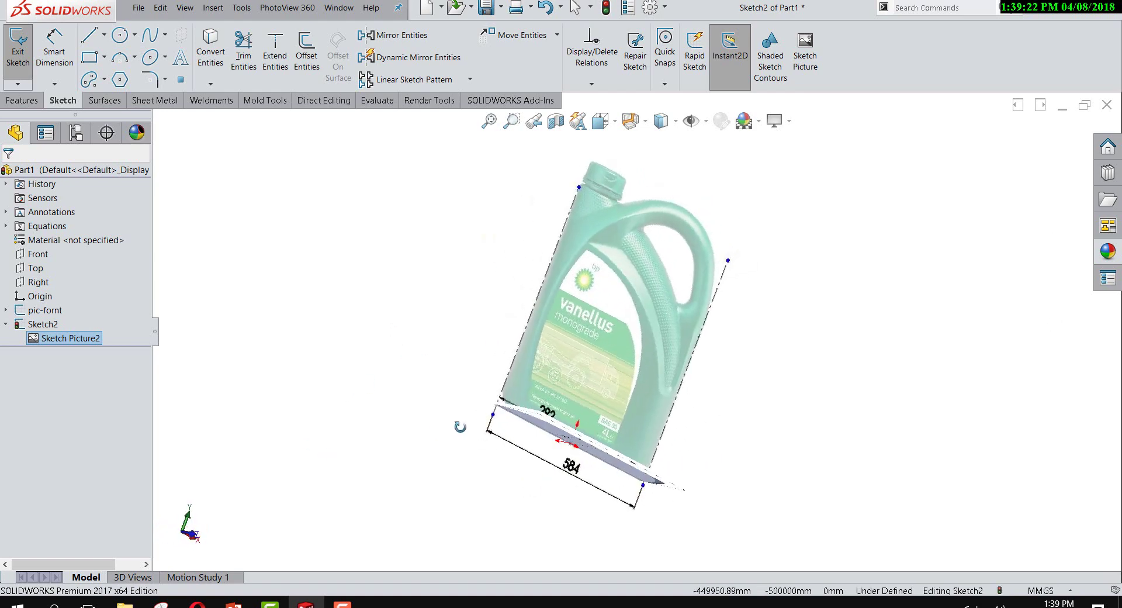
middle_drag(528, 344, 389, 501)
mouse_move(593, 364)
middle_down()
mouse_move(652, 403)
mouse_move(689, 335)
mouse_move(575, 273)
mouse_move(664, 529)
mouse_move(650, 525)
mouse_move(659, 426)
mouse_move(578, 441)
mouse_move(586, 408)
mouse_move(668, 351)
middle_up()
scroll(668, 351, down, 3)
scroll(668, 351, up, 2)
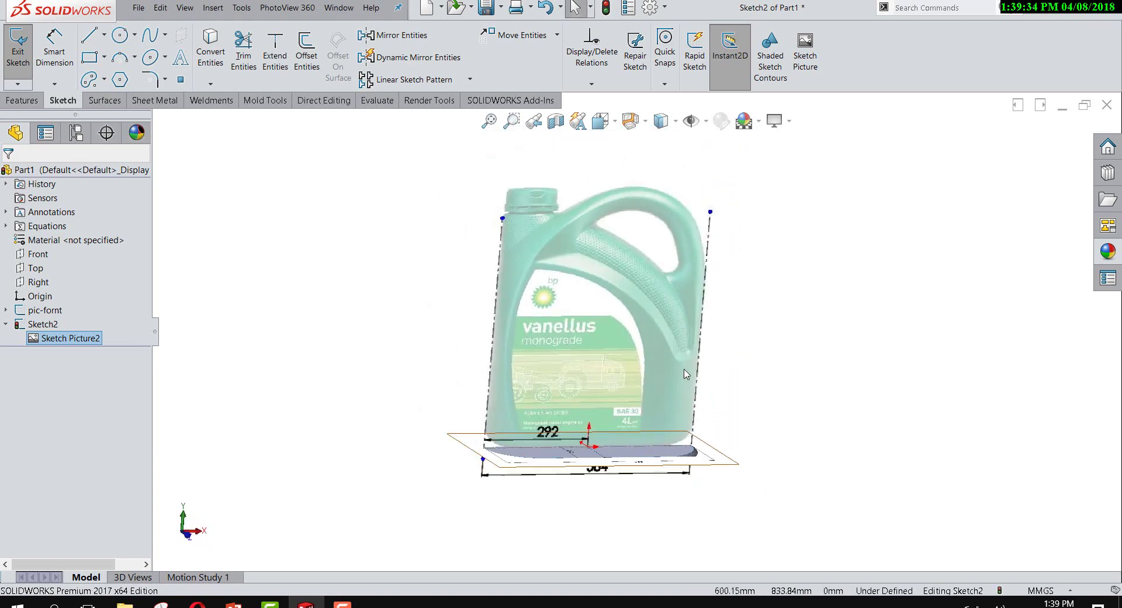
mouse_move(649, 390)
middle_down()
mouse_move(702, 381)
mouse_move(718, 345)
middle_up()
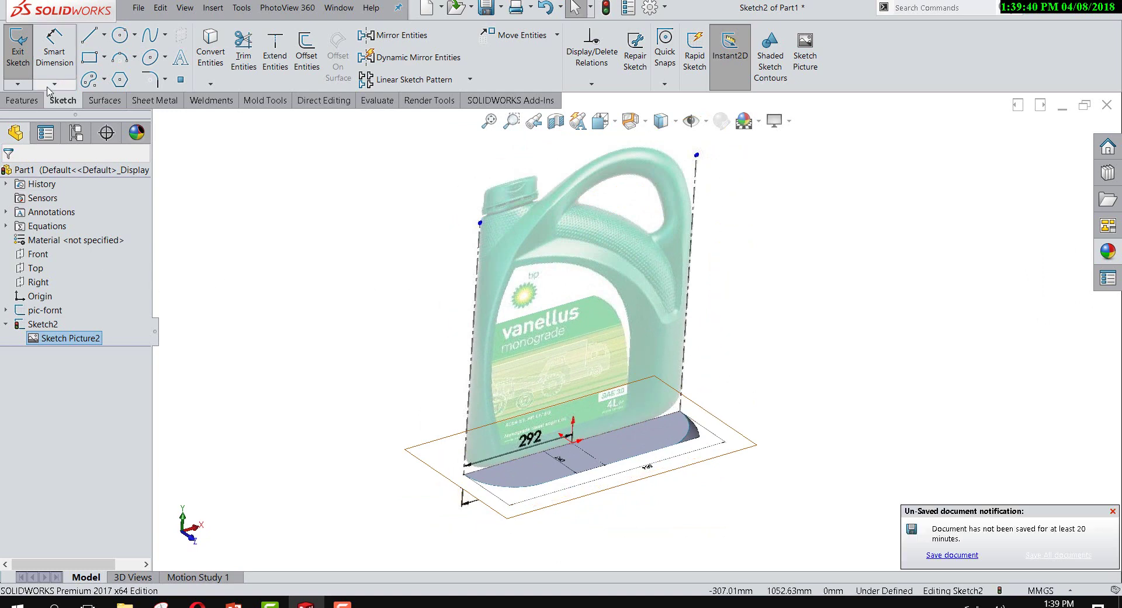
click(21, 54)
Step: Rename the top-picture sketch to pic-top
click(33, 325)
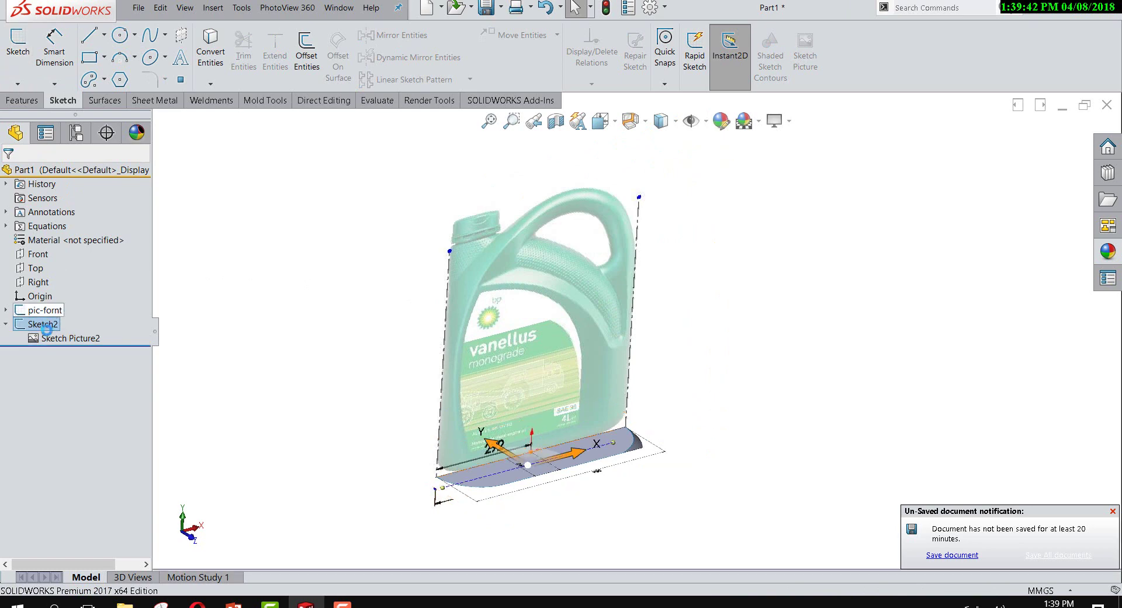
click(33, 325)
text(pic-top)
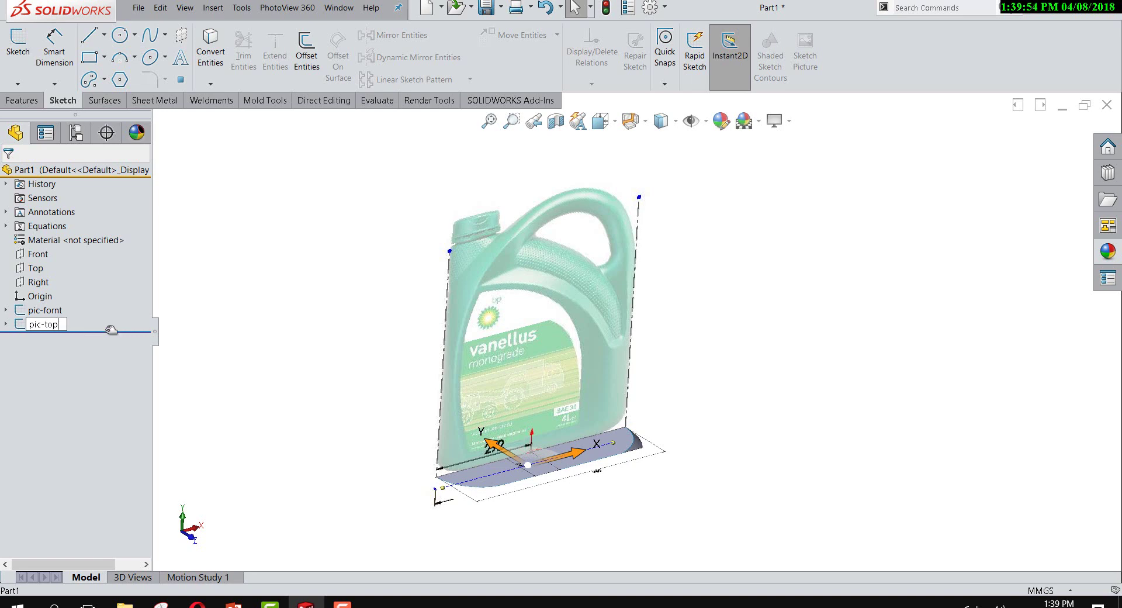
click(255, 345)
Step: Turn the view to face the Front plane square-on
mouse_move(413, 300)
middle_down()
mouse_move(390, 447)
mouse_move(338, 239)
mouse_move(361, 240)
middle_up()
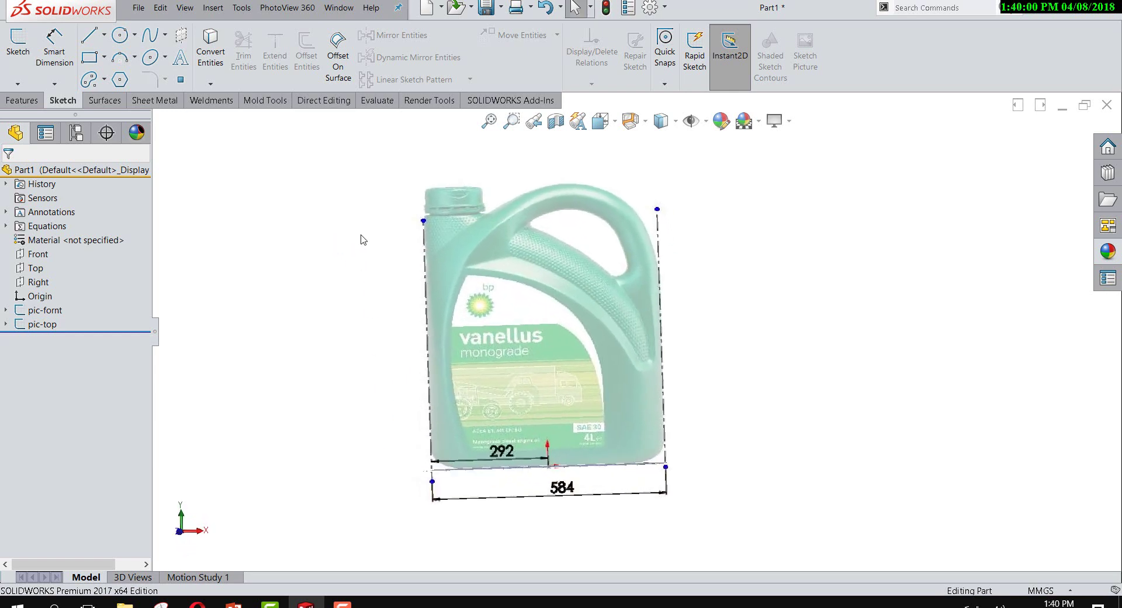
click(36, 254)
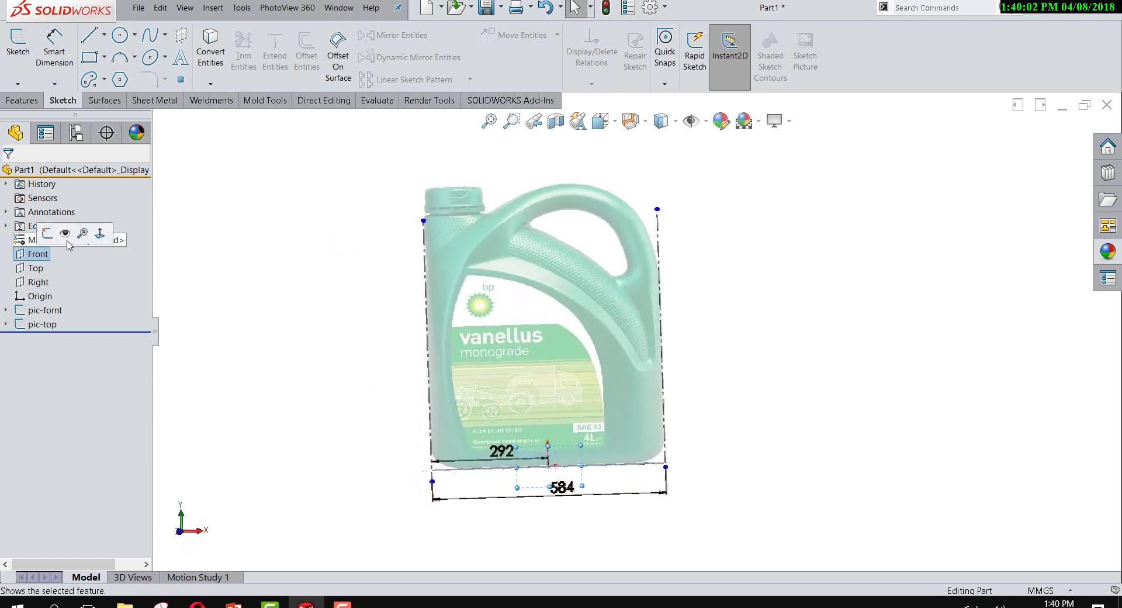
click(100, 233)
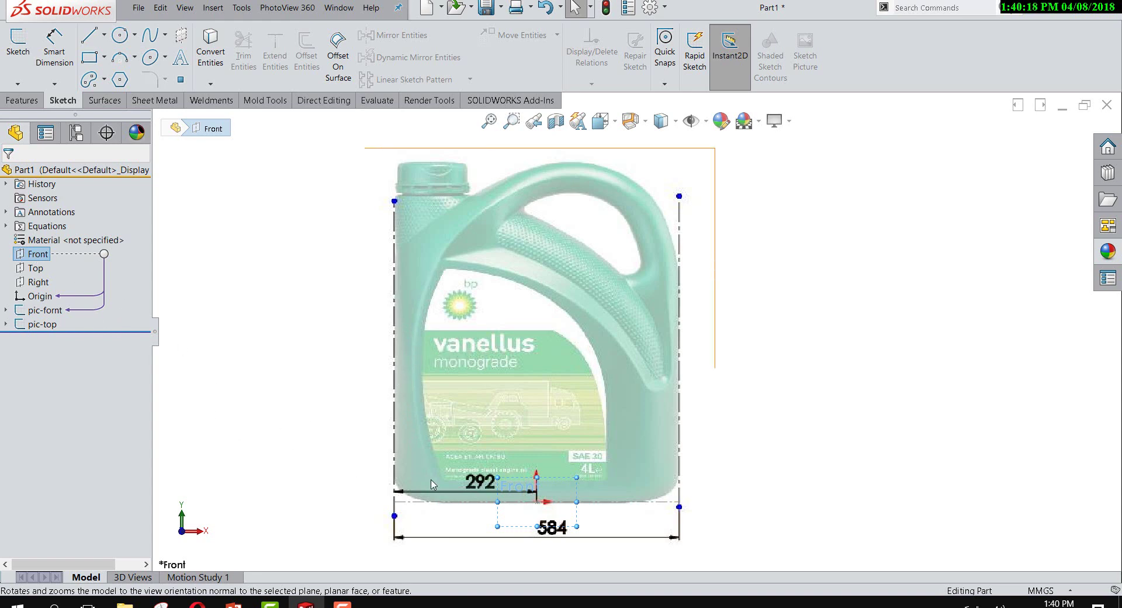
scroll(462, 497, down, 2)
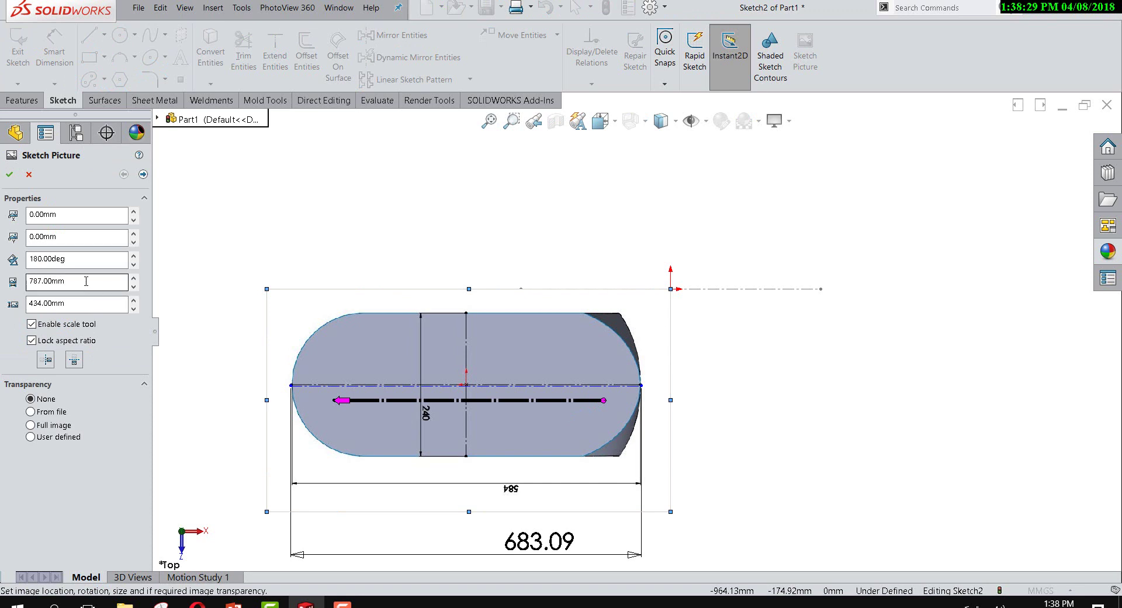
Step: Set the top picture's width to 787*584/683.09, giving 672.84 mm, and confirm it
scroll(652, 117, up, 3)
scroll(637, 210, down, 2)
text(*5)
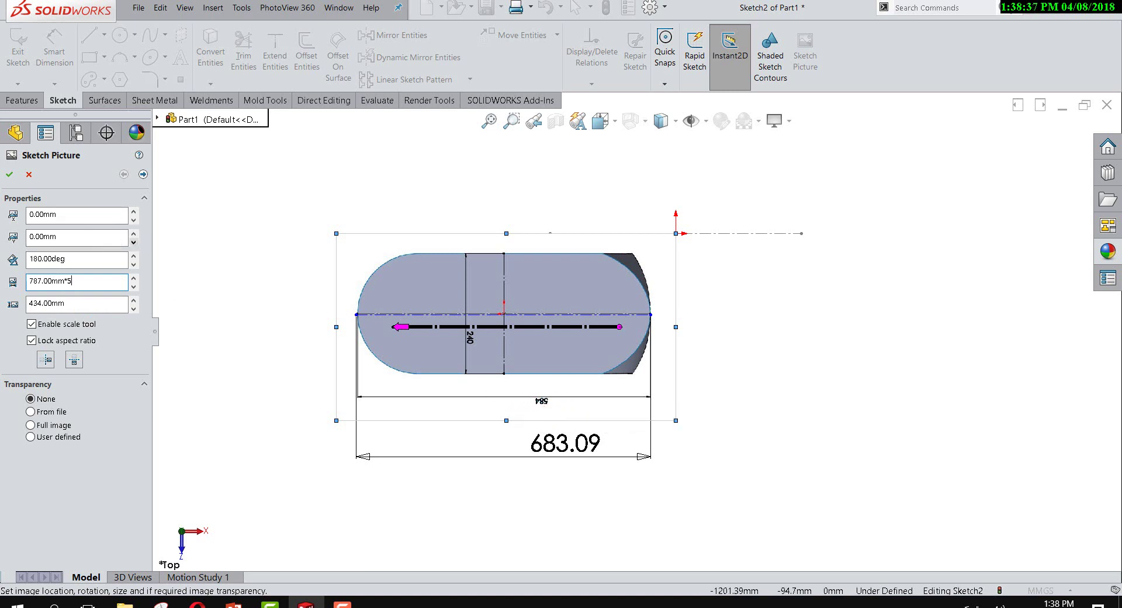
text(84/683.09)
key(Return)
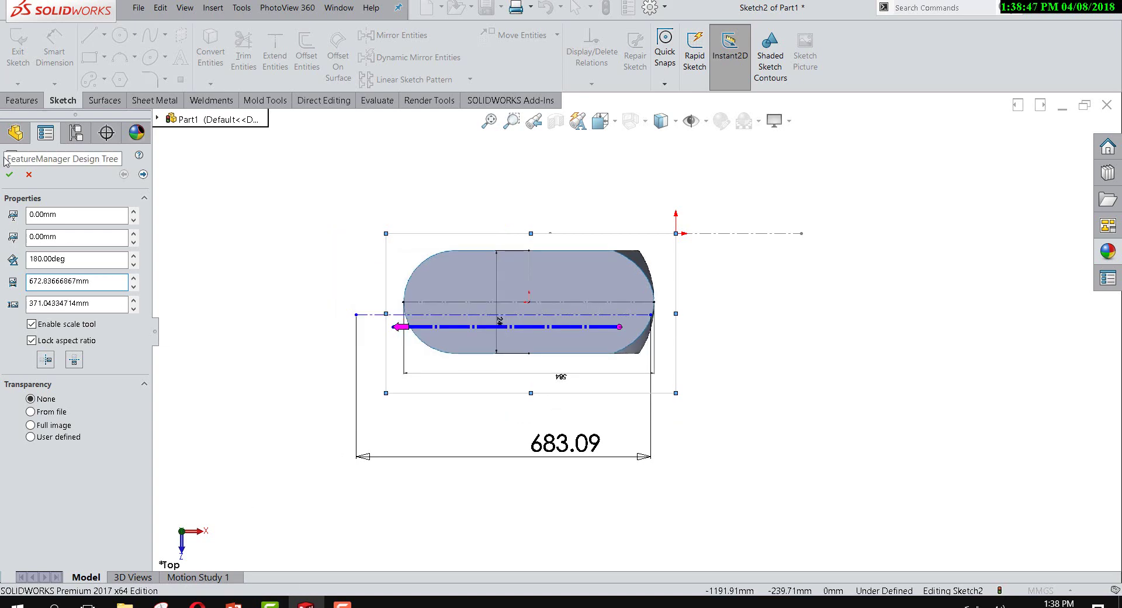
click(9, 174)
Step: Delete the 683.09 dimension and reference centerline, then drag the picture up and right over the slot
drag(558, 453, 555, 481)
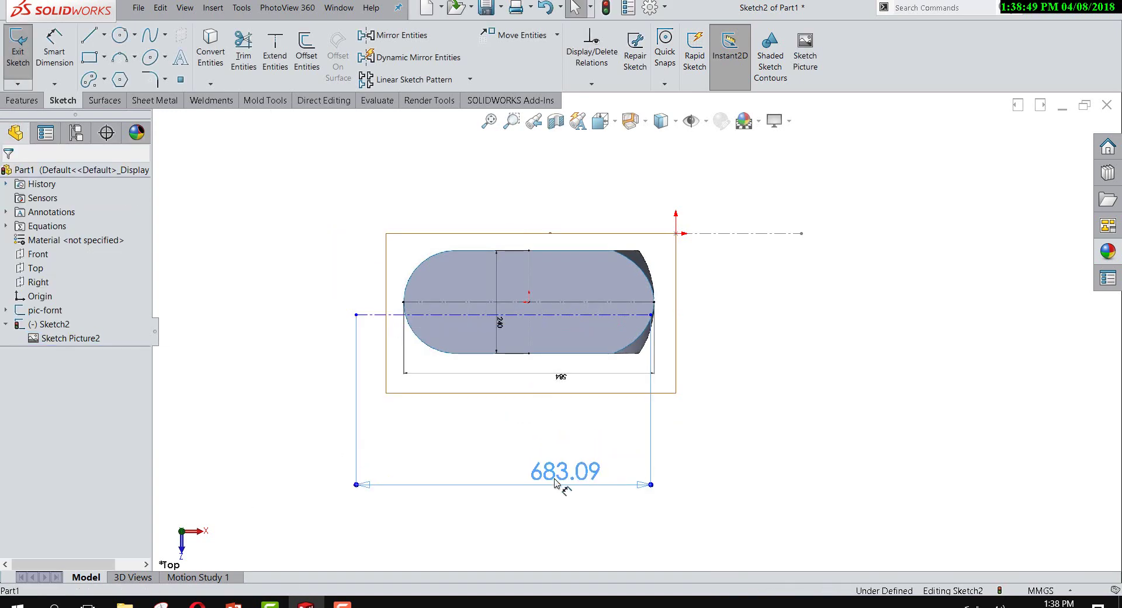
key(Delete)
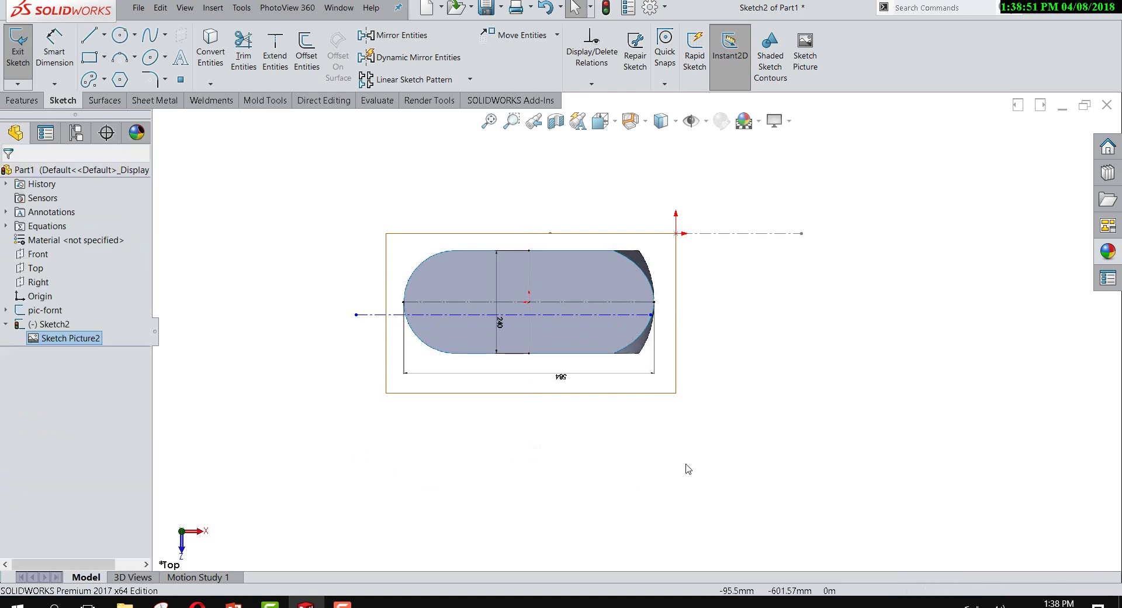
scroll(646, 349, down, 2)
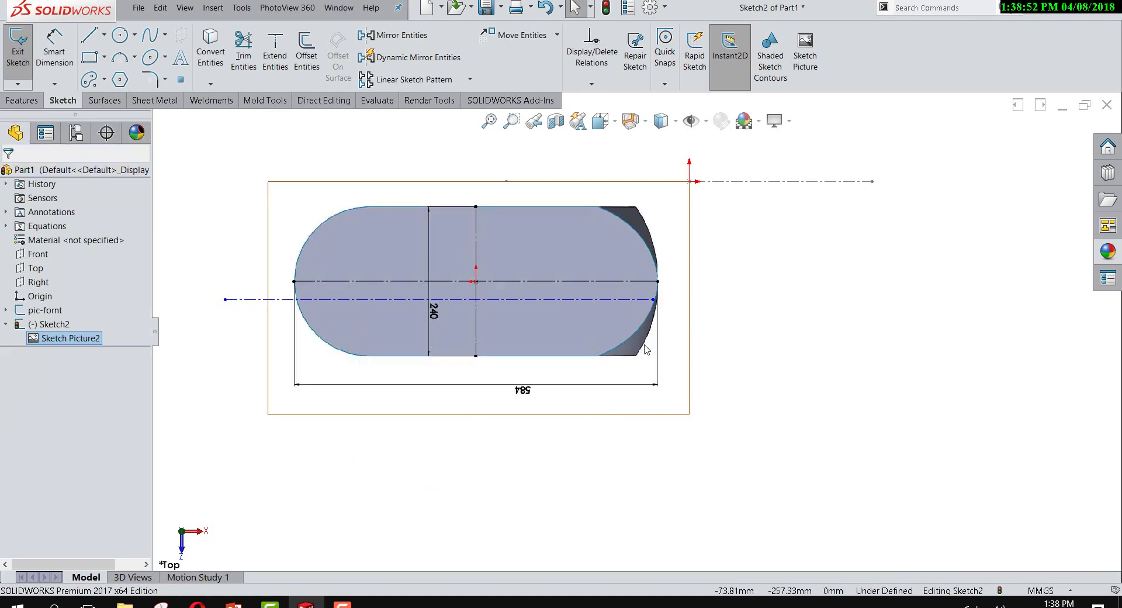
click(591, 304)
key(Delete)
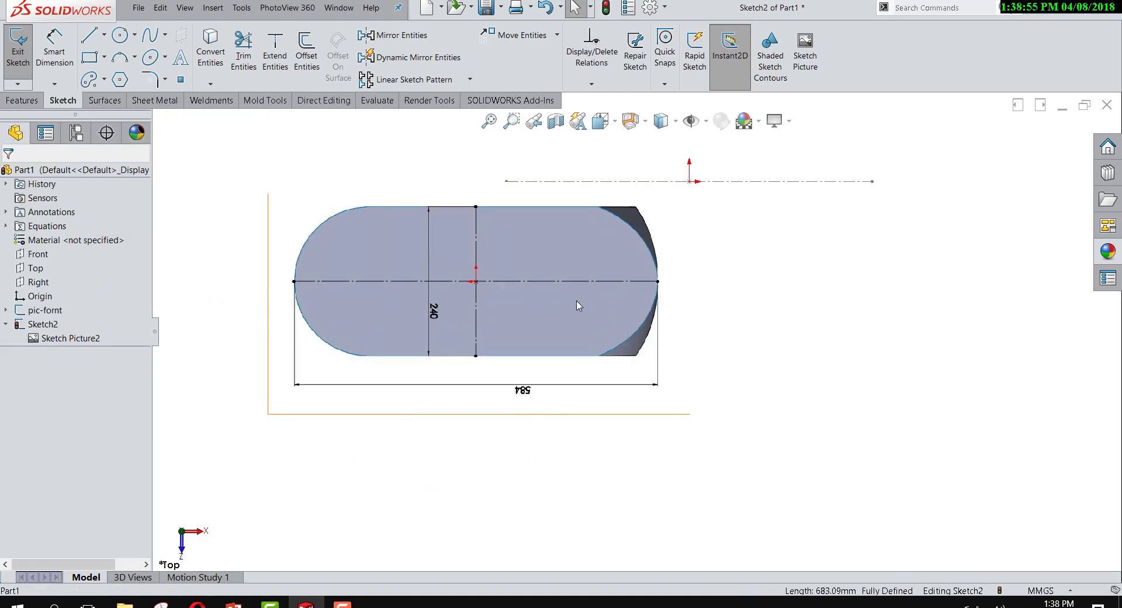
scroll(604, 279, up, 2)
scroll(604, 280, down, 2)
click(594, 325)
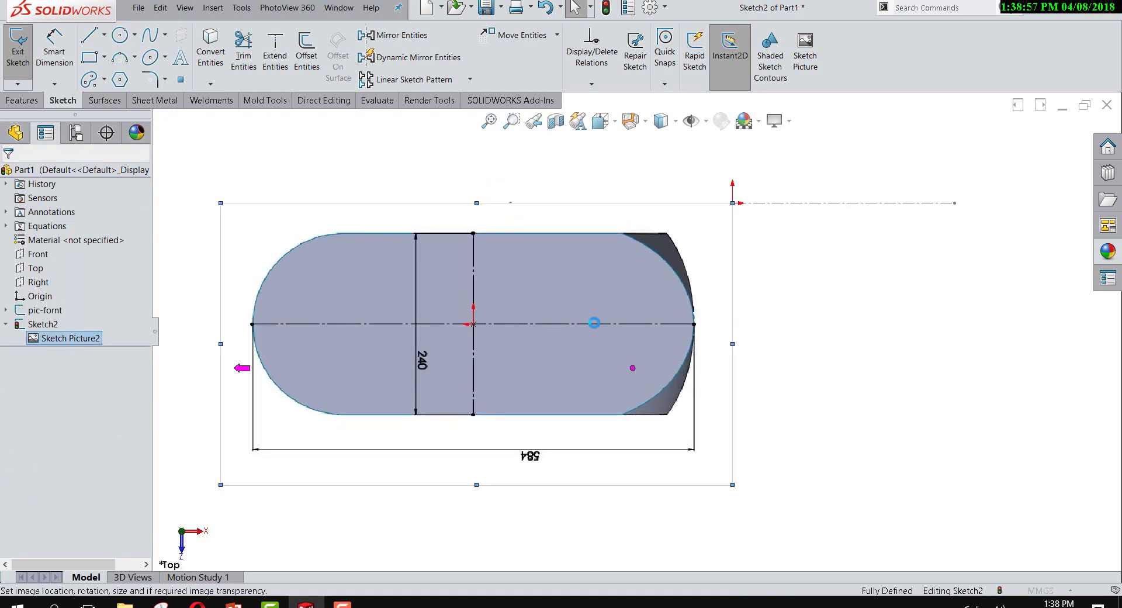
mouse_move(626, 319)
mouse_down()
mouse_move(884, 202)
mouse_move(858, 203)
mouse_up()
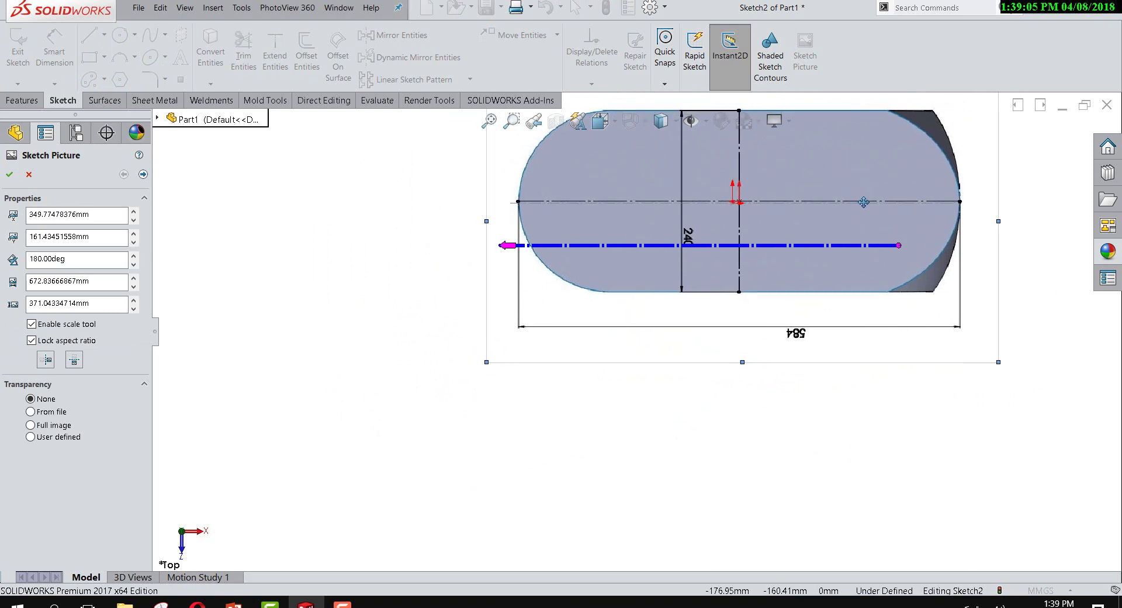
Step: Nudge the top picture so the jug is centred on the origin, and accept its position
scroll(857, 202, up, 2)
scroll(614, 321, down, 3)
scroll(518, 438, down, 2)
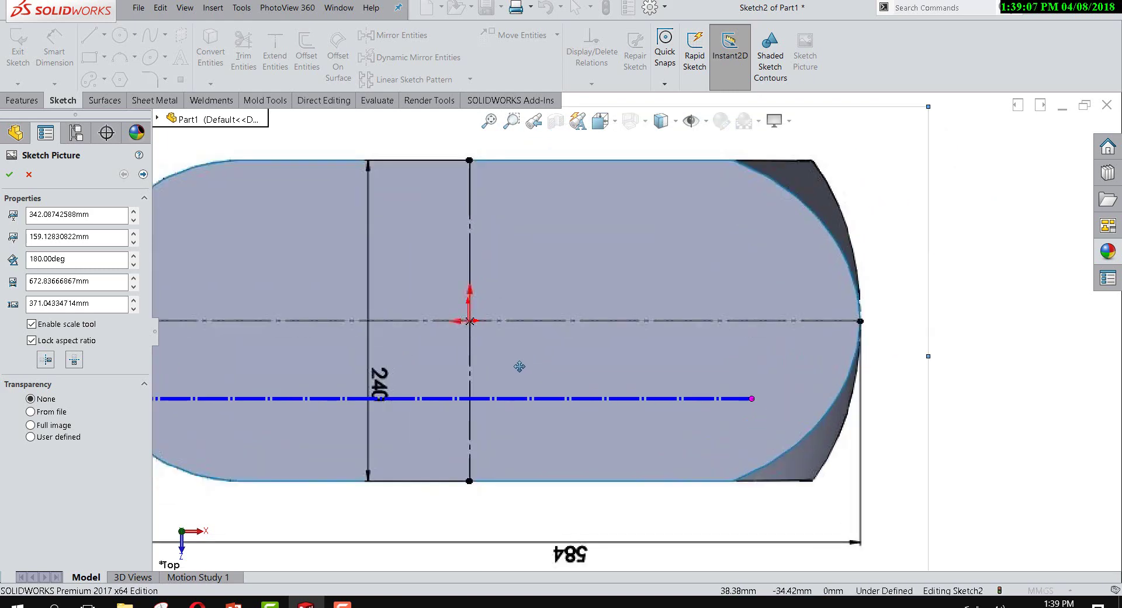
scroll(464, 351, up, 2)
drag(472, 347, 469, 342)
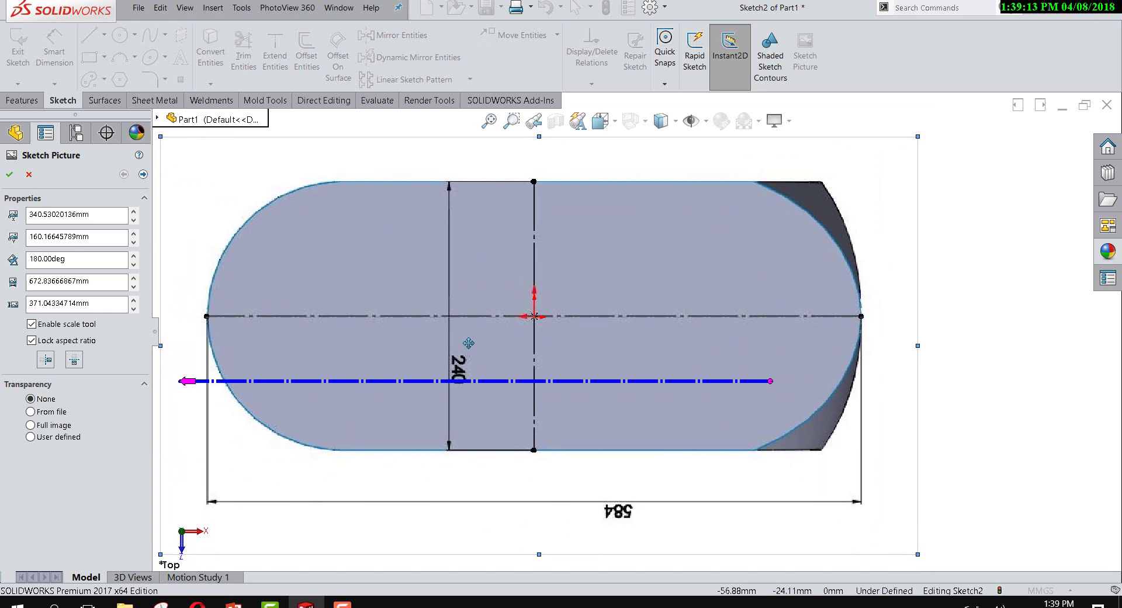
key(z)
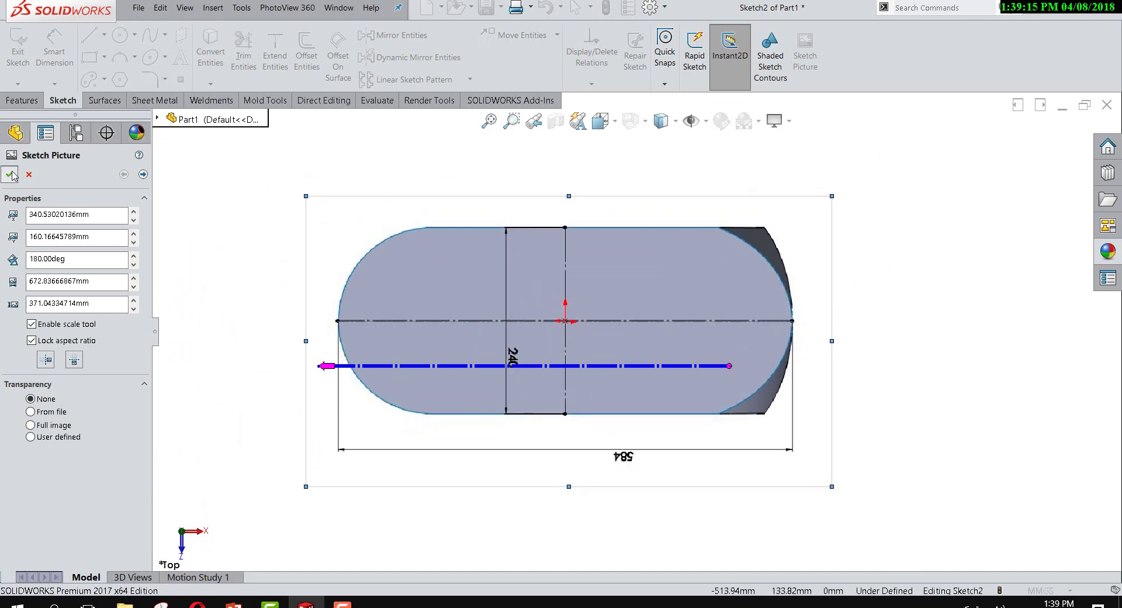
click(10, 175)
Step: Orbit into a 3D view showing the top picture beneath the upright front picture
key(z)
mouse_move(607, 207)
middle_down()
mouse_move(697, 412)
mouse_move(540, 511)
mouse_move(517, 343)
mouse_move(301, 431)
mouse_move(458, 446)
mouse_move(388, 501)
mouse_move(602, 363)
mouse_move(669, 413)
mouse_move(596, 410)
mouse_move(677, 408)
mouse_move(649, 402)
mouse_move(574, 273)
mouse_move(608, 403)
mouse_move(661, 529)
mouse_move(591, 406)
mouse_move(602, 374)
mouse_move(602, 386)
mouse_move(701, 384)
mouse_move(682, 396)
middle_up()
scroll(668, 352, down, 3)
scroll(686, 374, up, 2)
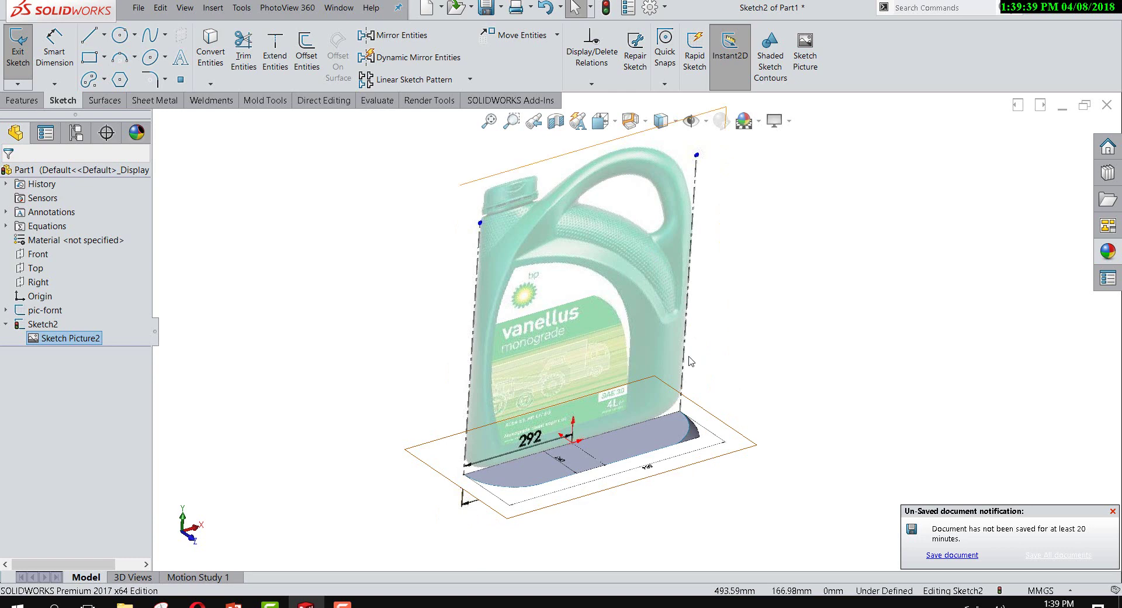
Step: Exit the sketch and rename Sketch2 to pic-top
click(21, 54)
click(33, 325)
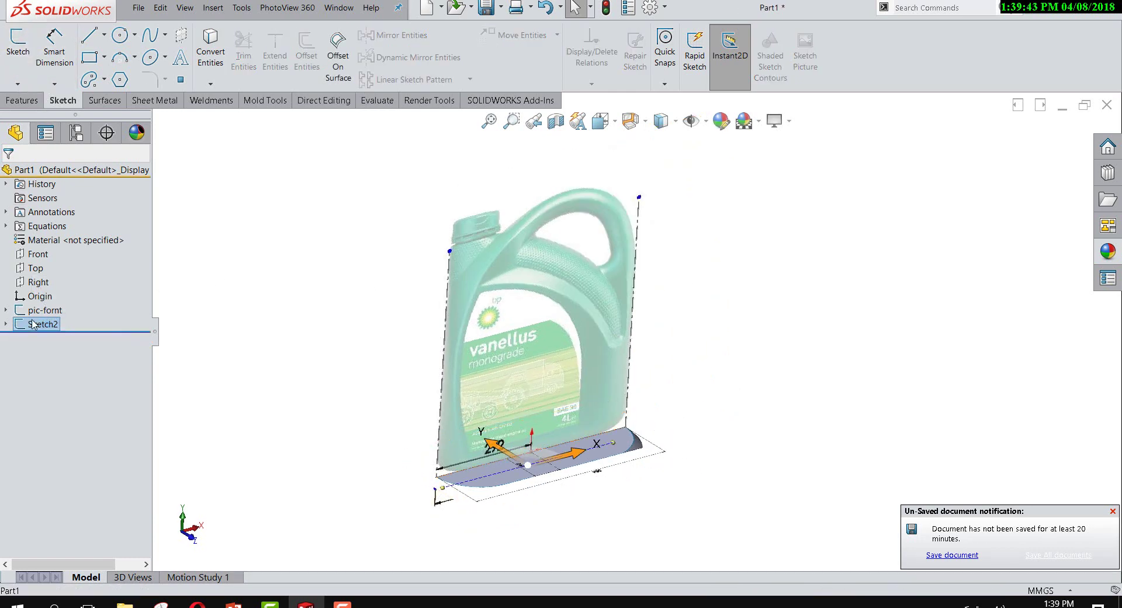
click(45, 324)
text(pic-top)
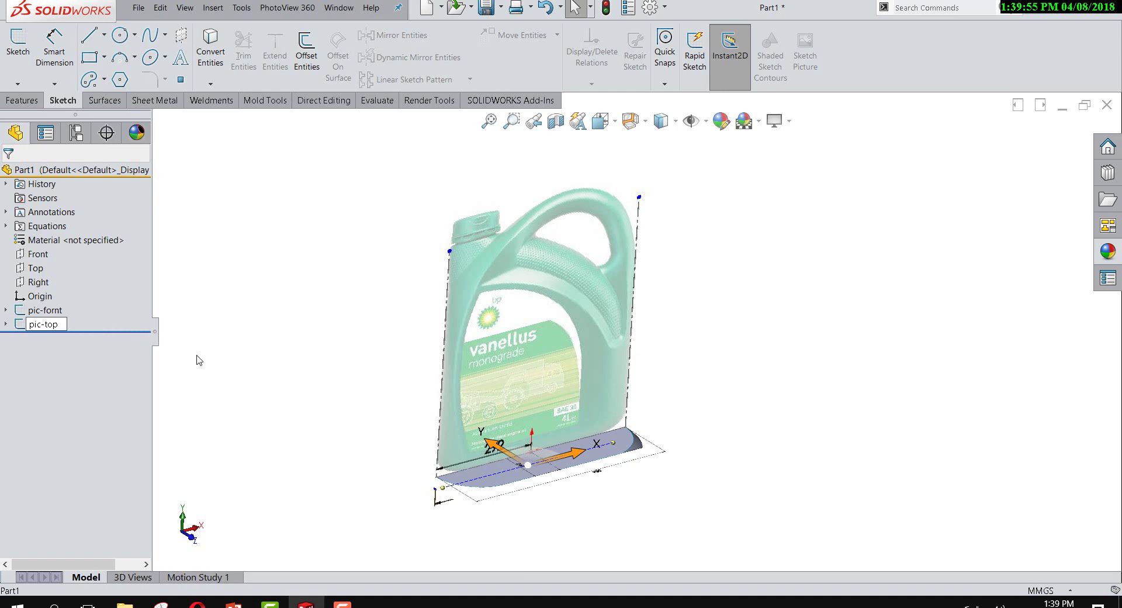
click(263, 337)
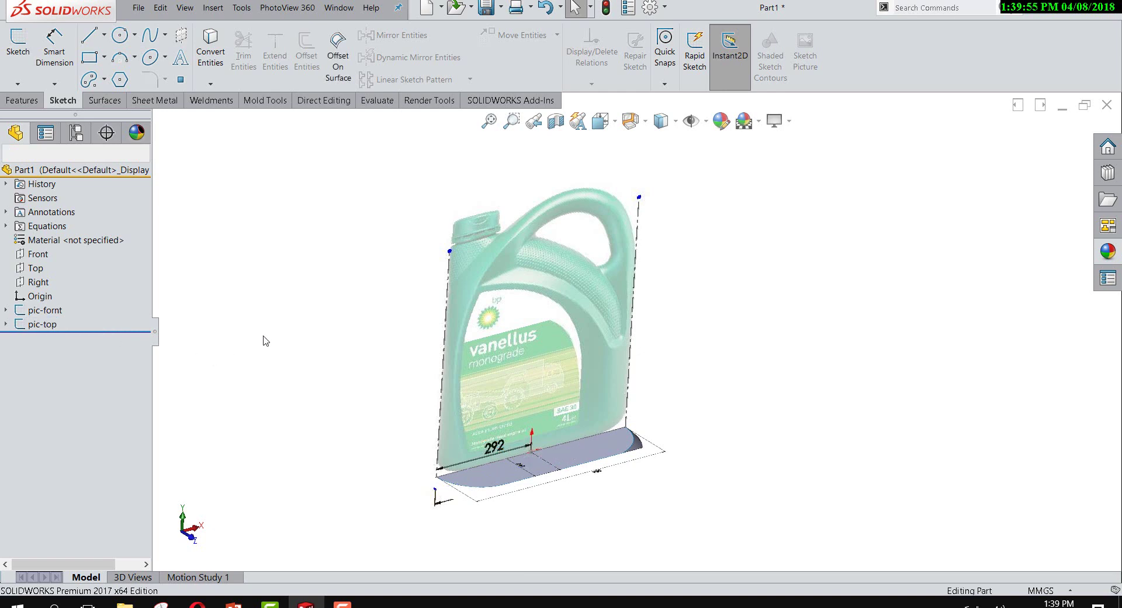
Step: Turn the view normal to the Front plane
middle_drag(413, 286, 314, 274)
mouse_move(389, 341)
middle_down()
mouse_move(401, 467)
mouse_move(388, 448)
mouse_move(369, 273)
mouse_move(338, 244)
middle_up()
click(39, 254)
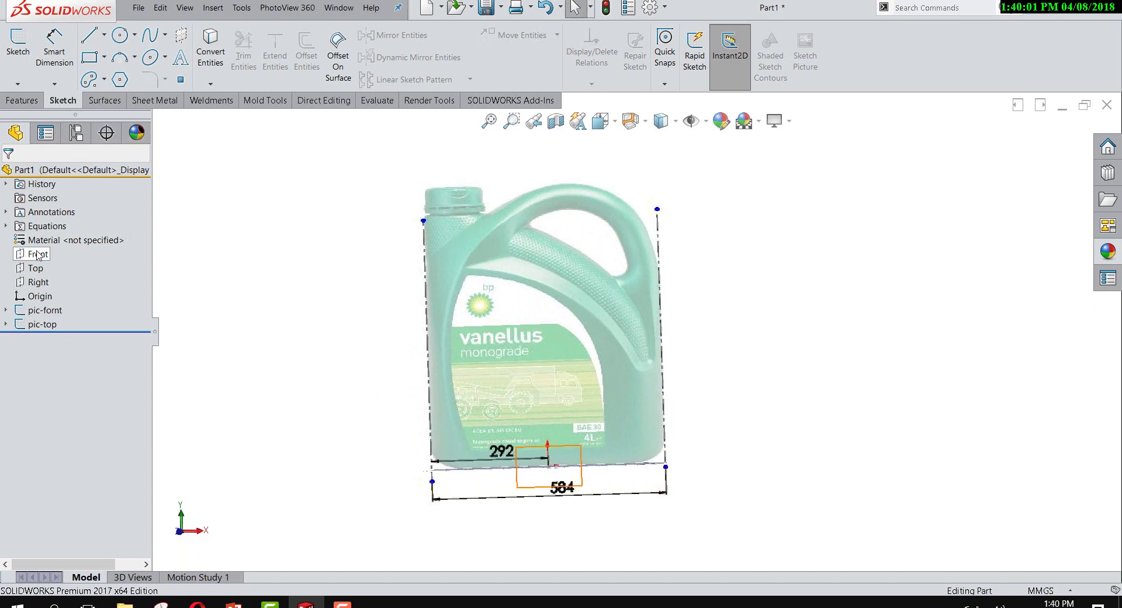
click(100, 233)
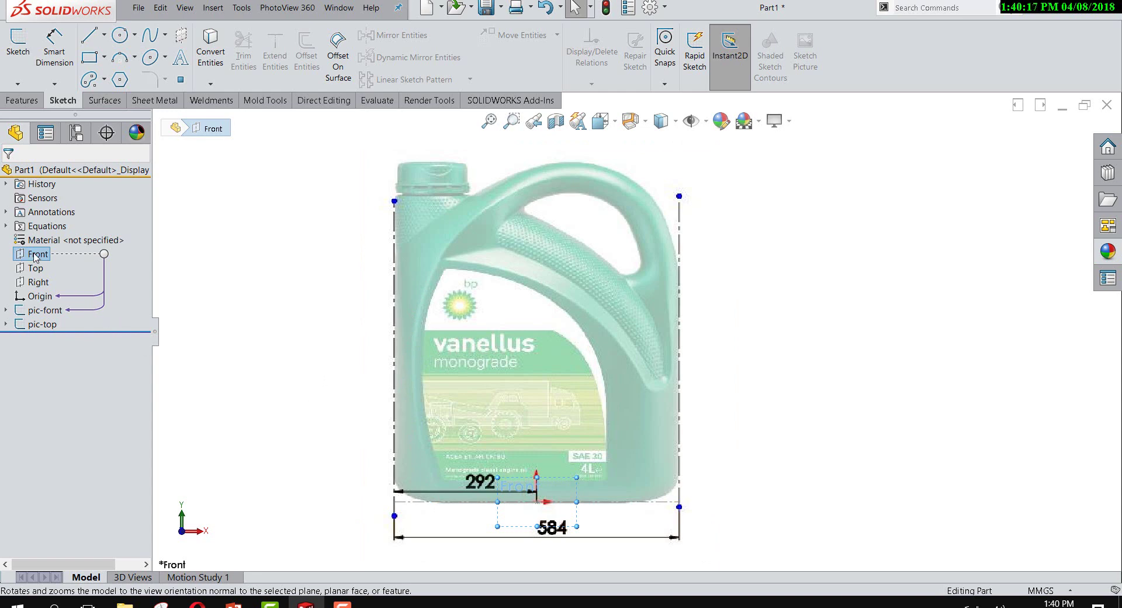
scroll(467, 501, down, 2)
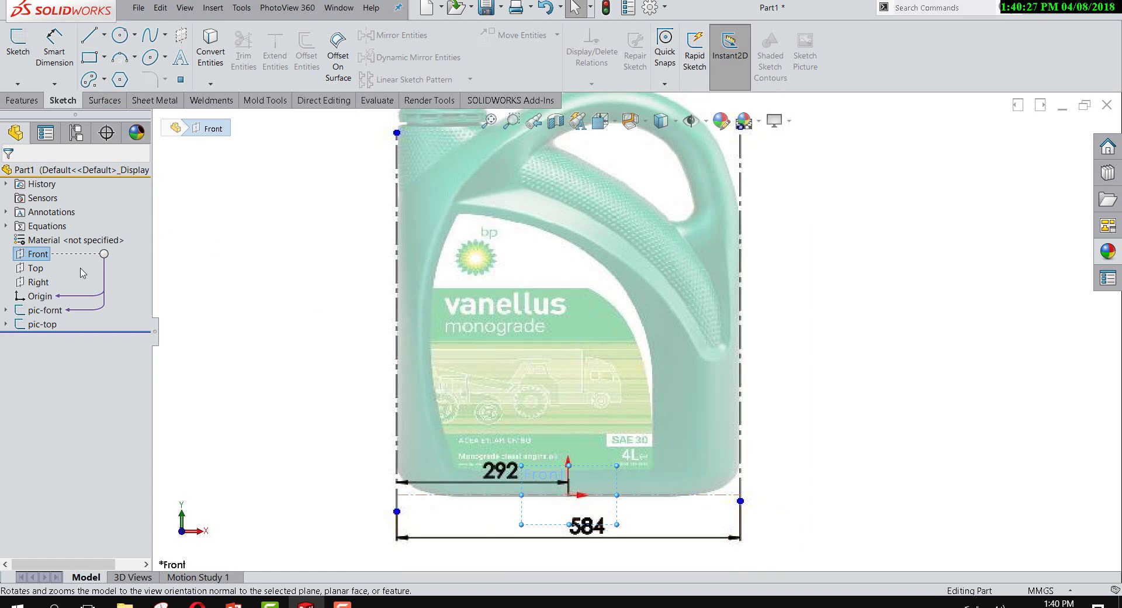
Step: Start a sketch on the Front plane and trace the jug's left outline with a spline
right_click(42, 262)
click(51, 241)
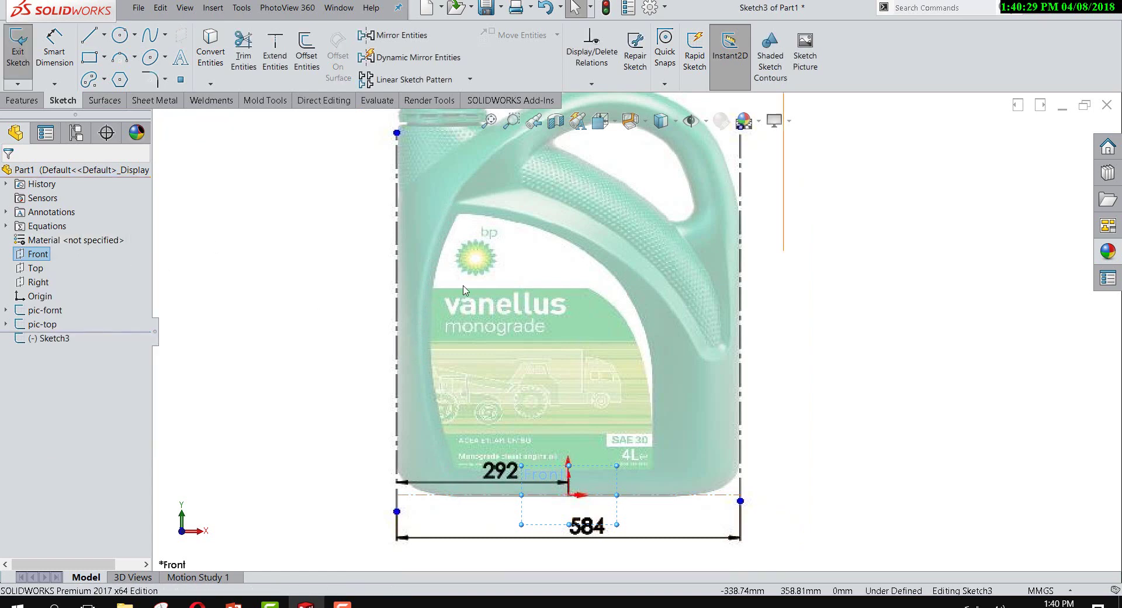
click(151, 36)
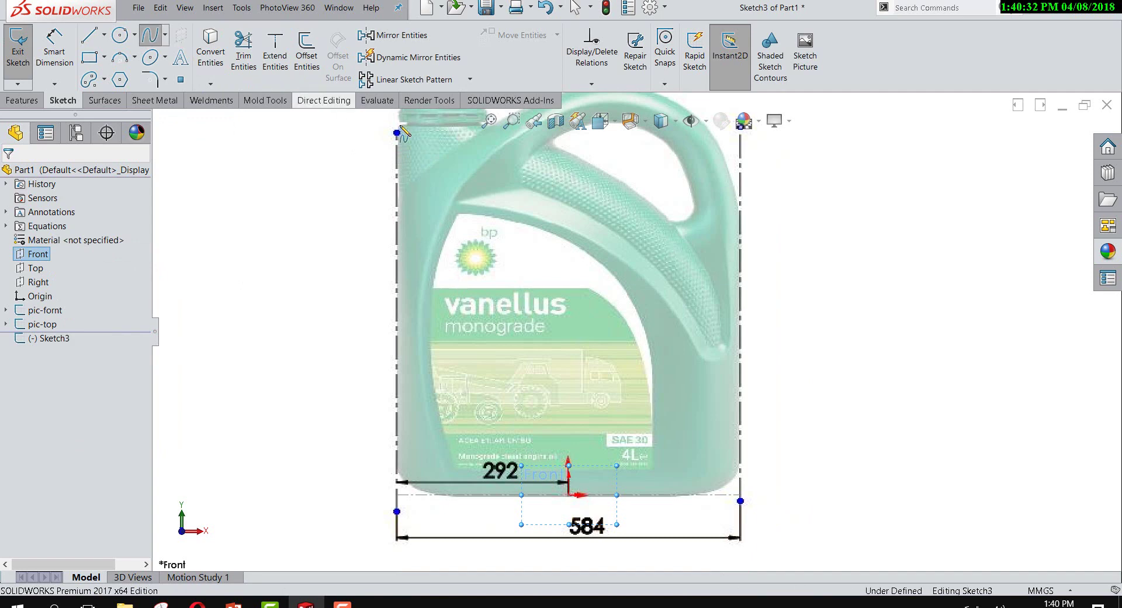
click(451, 200)
click(421, 374)
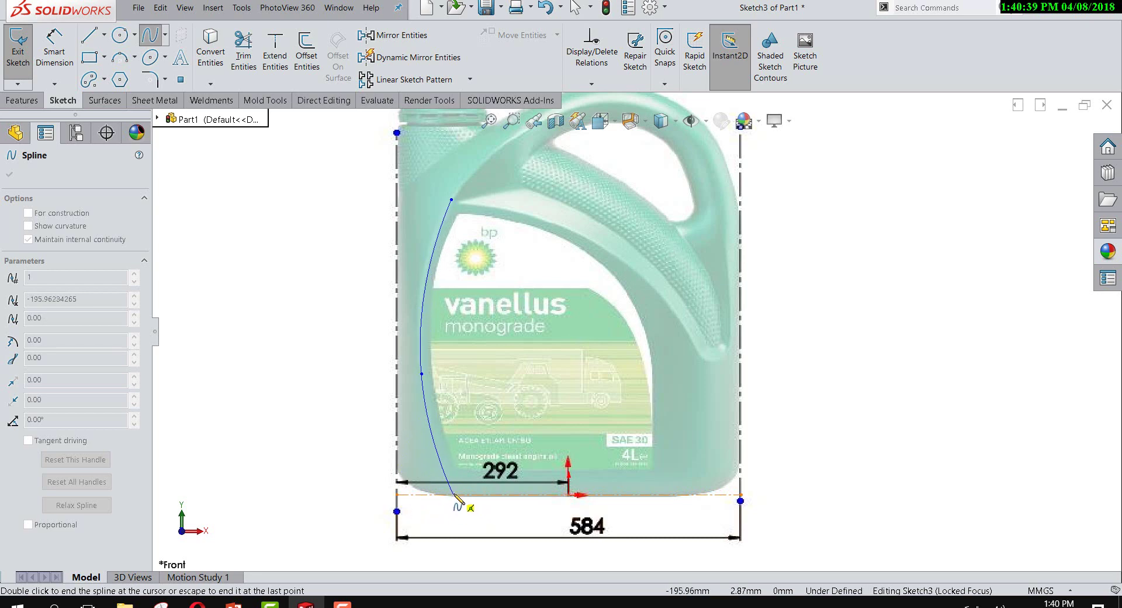
right_click(473, 510)
click(491, 512)
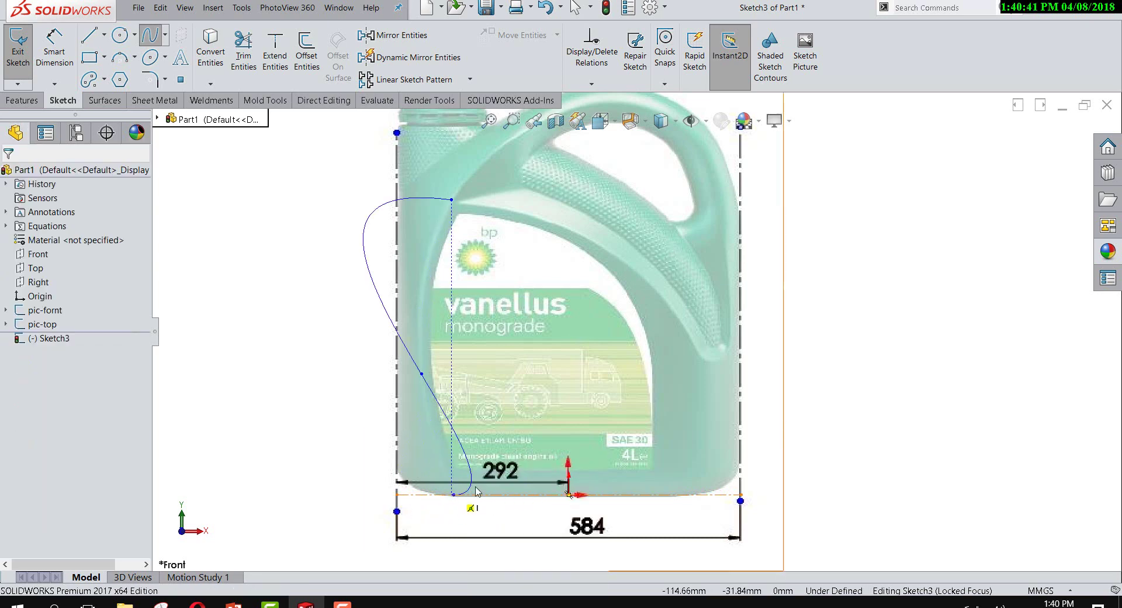
Step: Tilt the spline's top tangent to follow the jug edge, then exit the sketch
scroll(483, 522, down, 2)
scroll(483, 522, down, 1)
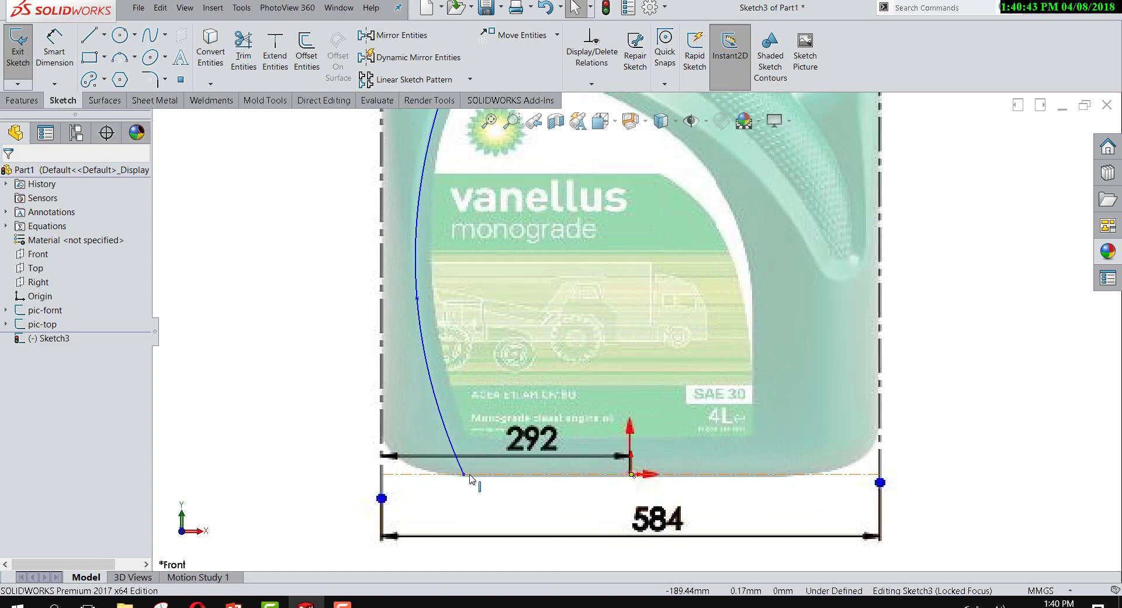
scroll(612, 355, up, 3)
scroll(584, 257, down, 3)
scroll(584, 257, down, 2)
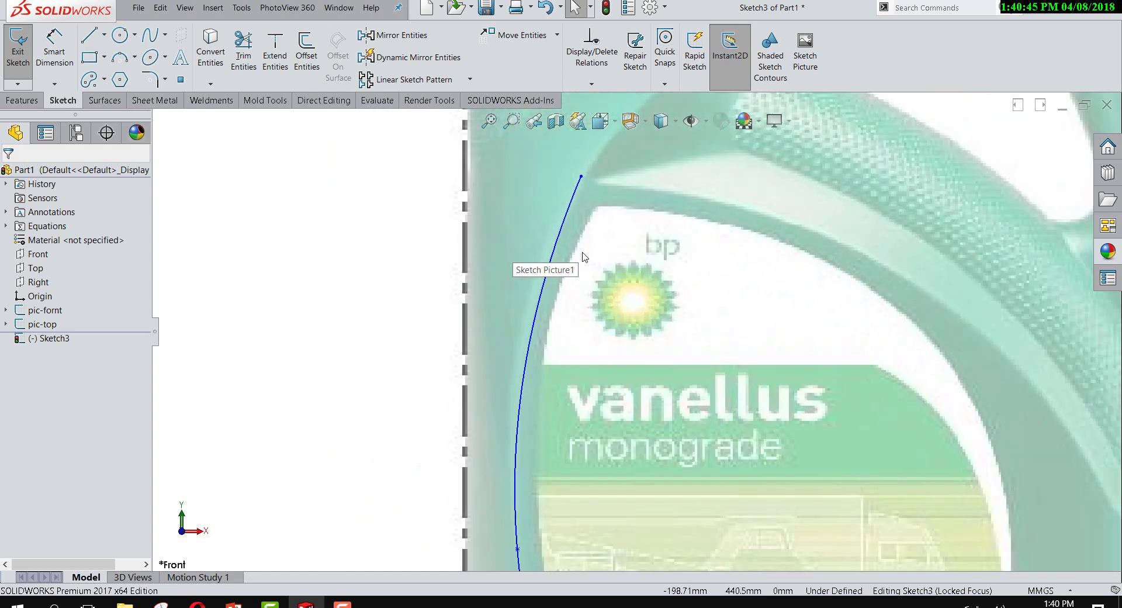
click(558, 250)
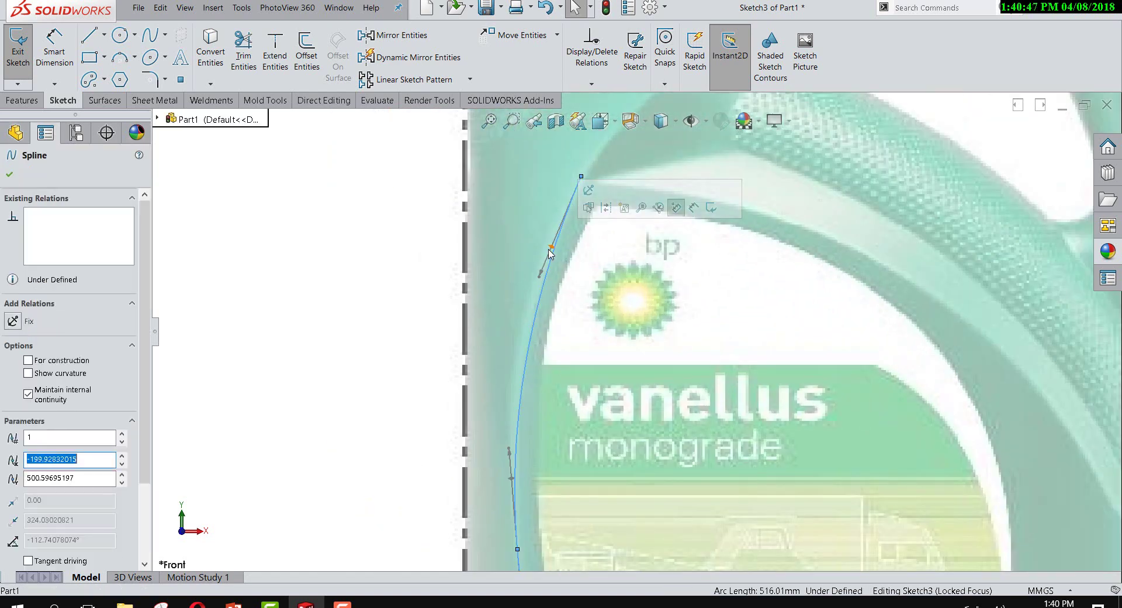
drag(552, 253, 548, 245)
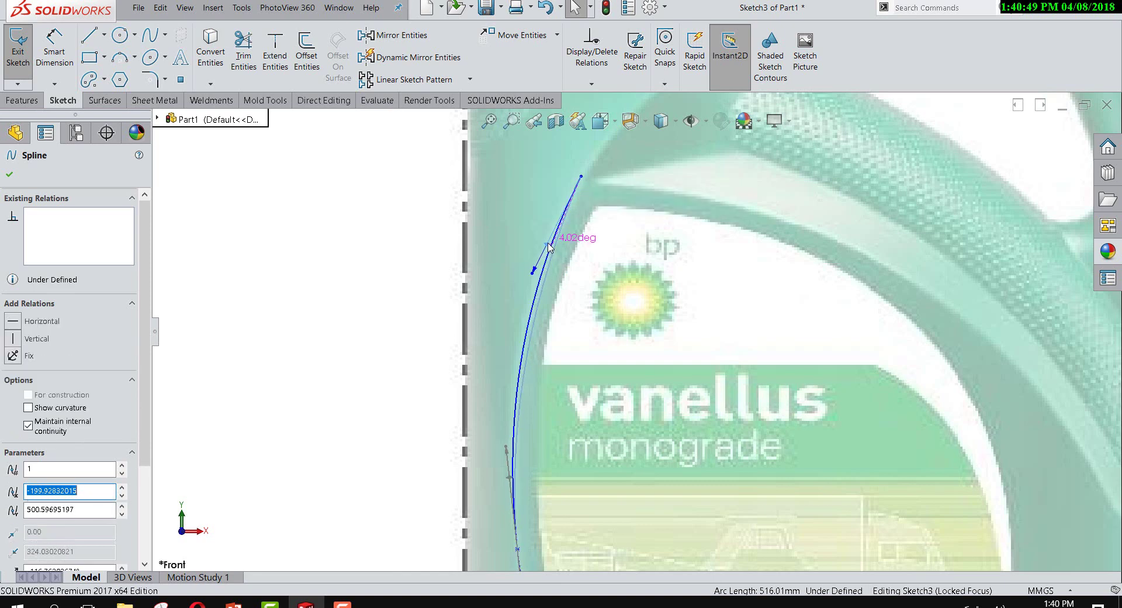
scroll(550, 249, up, 3)
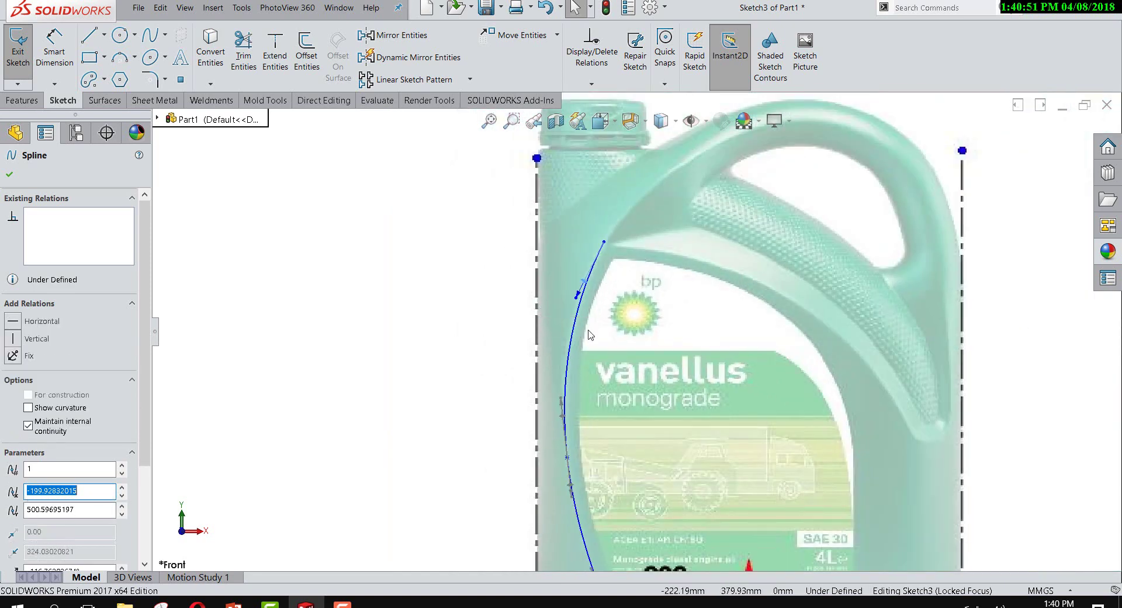
scroll(579, 257, up, 2)
scroll(608, 368, down, 3)
scroll(646, 498, down, 2)
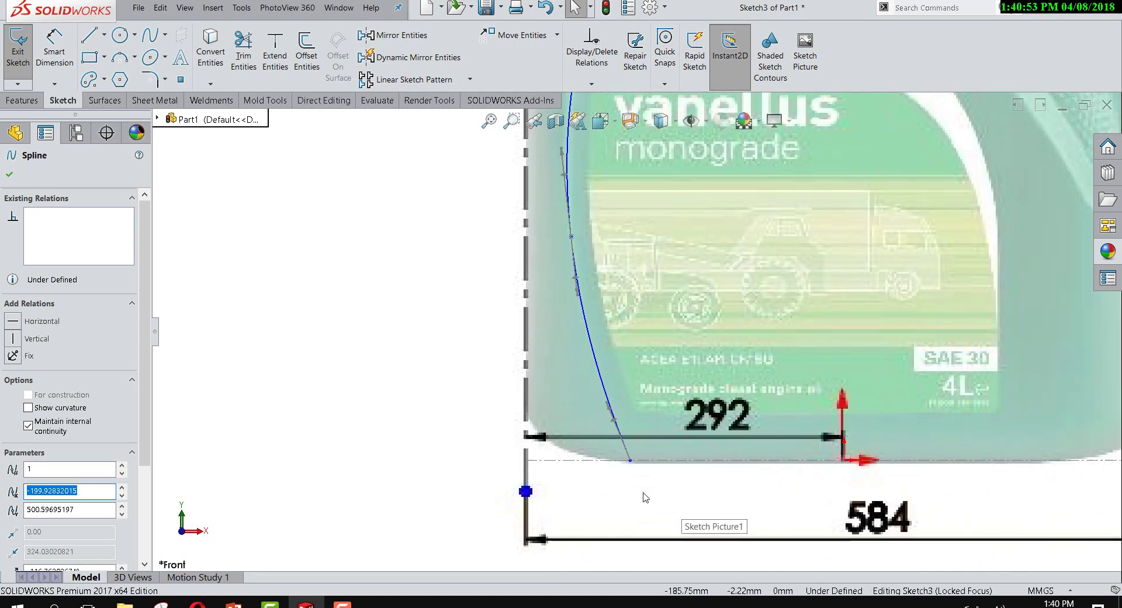
scroll(583, 502, up, 2)
click(439, 366)
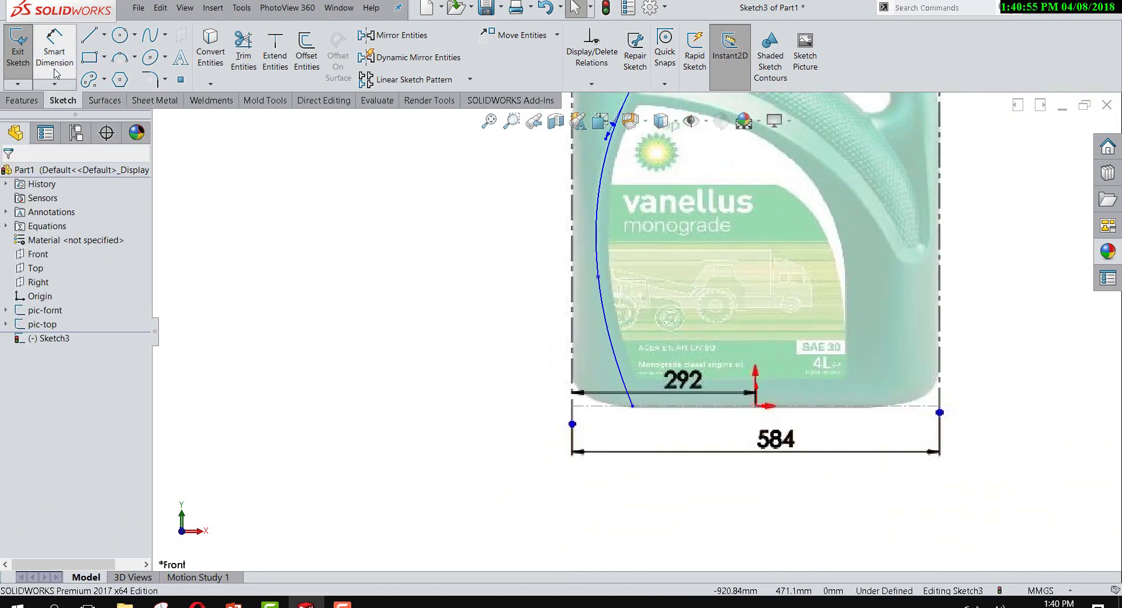
click(24, 65)
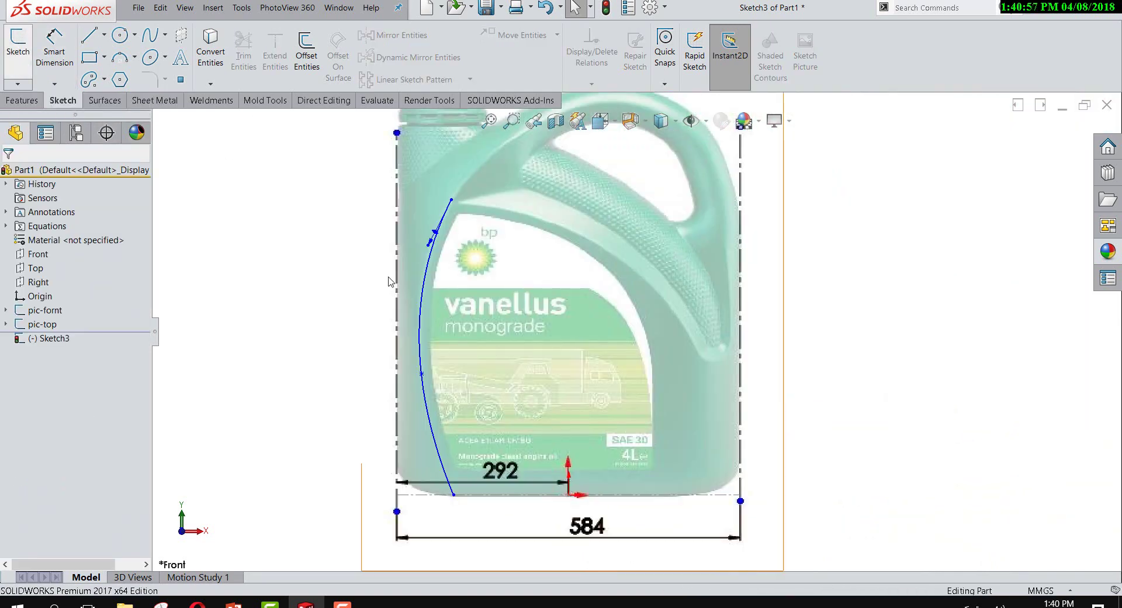
right_click(41, 255)
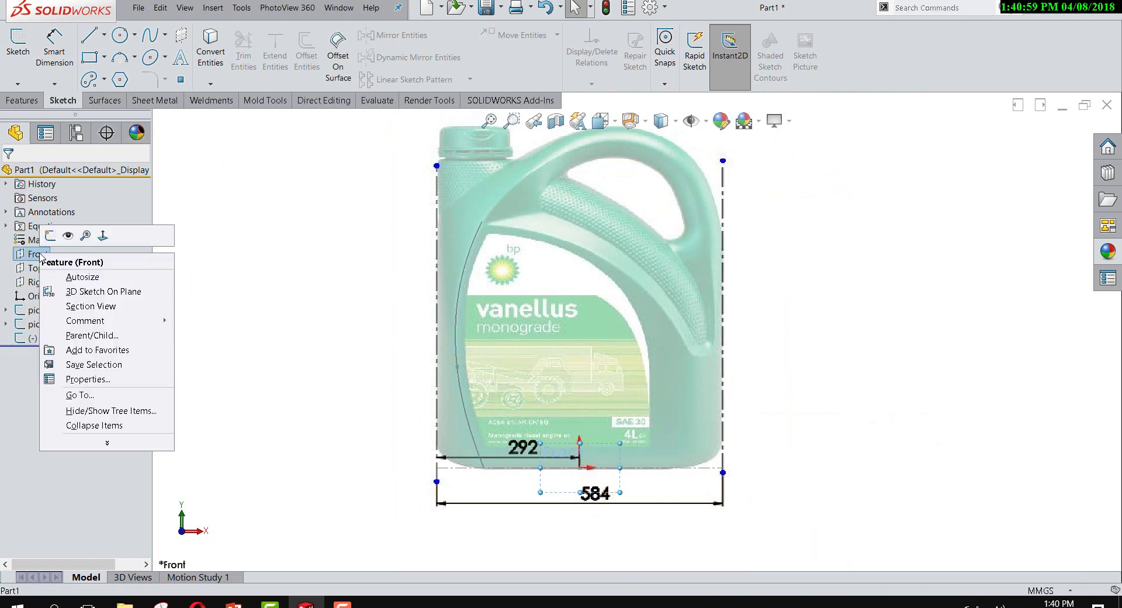
Step: Orbit from the Front view into a tilted, more top-down 3D view and show the Features tools
click(49, 236)
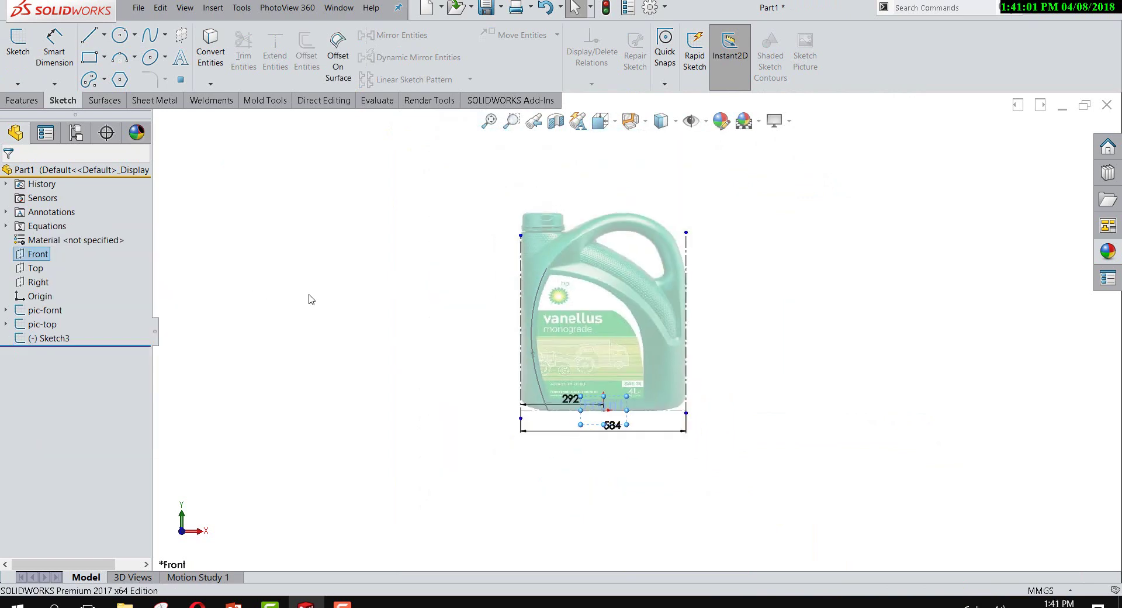
scroll(520, 326, down, 1)
scroll(519, 325, down, 2)
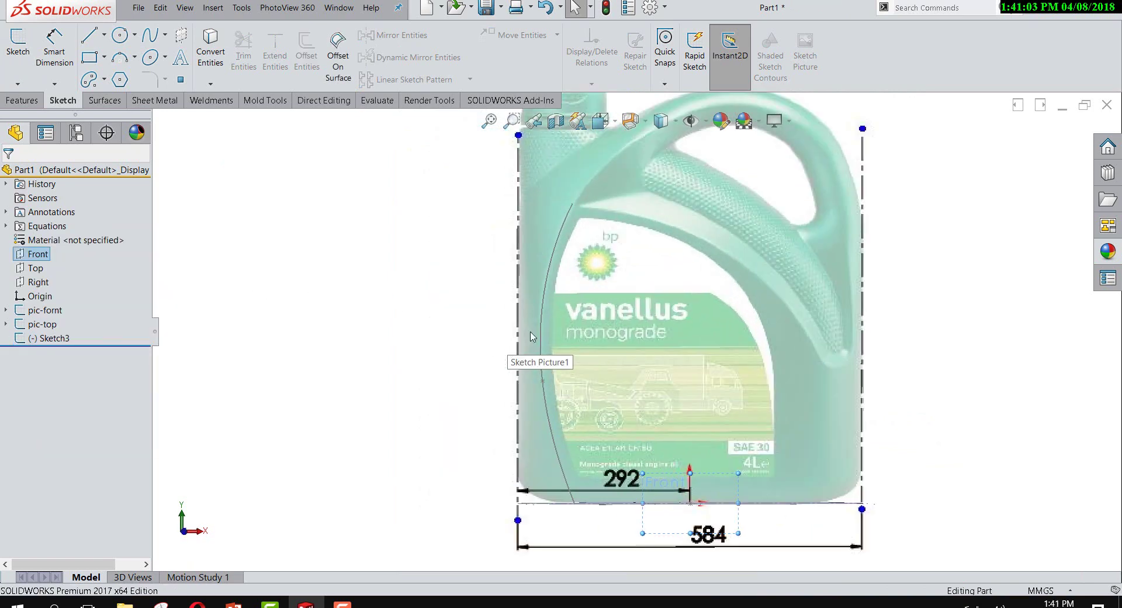
middle_drag(574, 320, 327, 533)
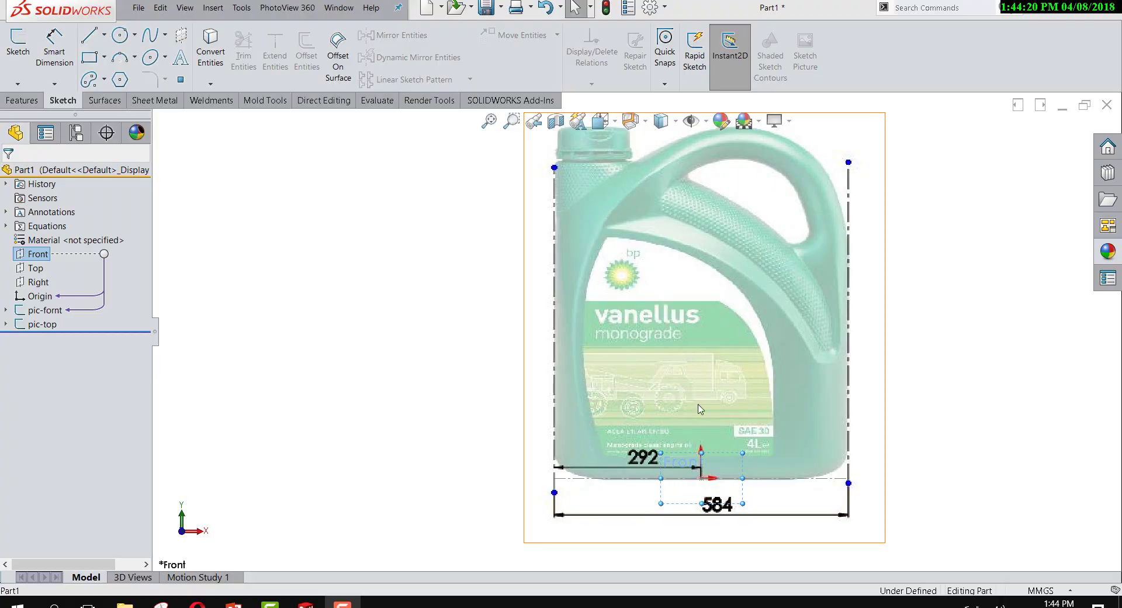
scroll(655, 384, up, 2)
middle_drag(663, 348, 685, 366)
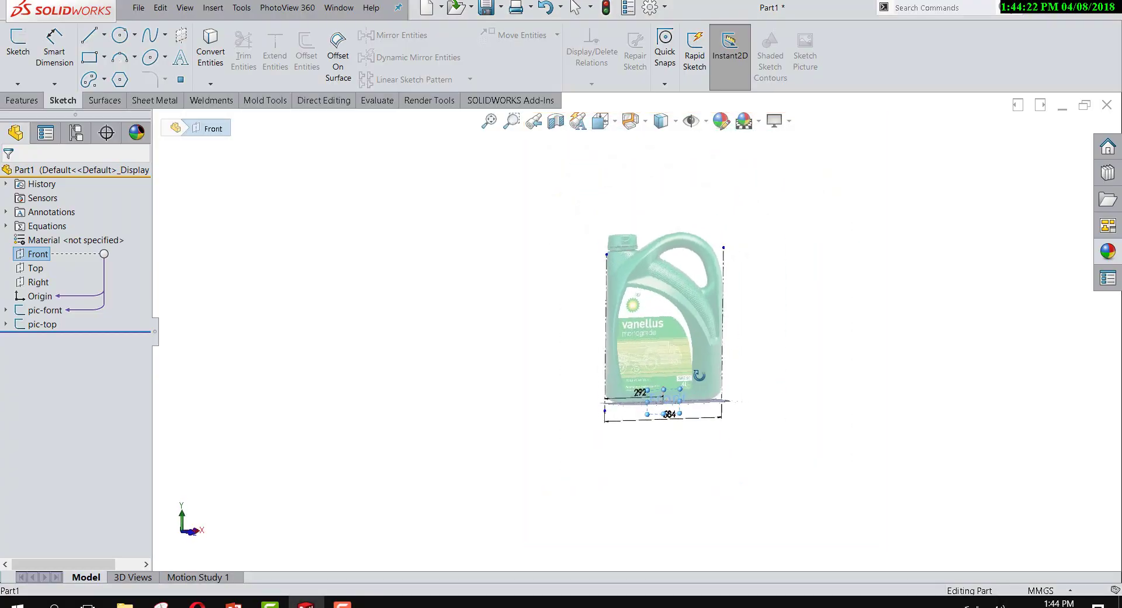
scroll(605, 314, down, 3)
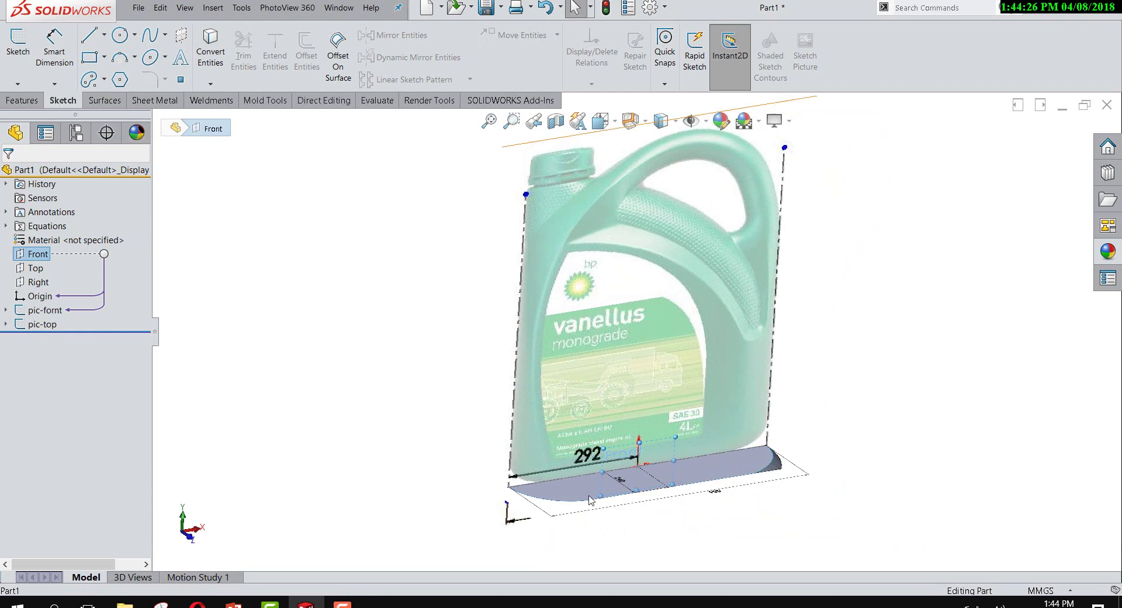
scroll(590, 500, down, 1)
middle_drag(614, 491, 775, 425)
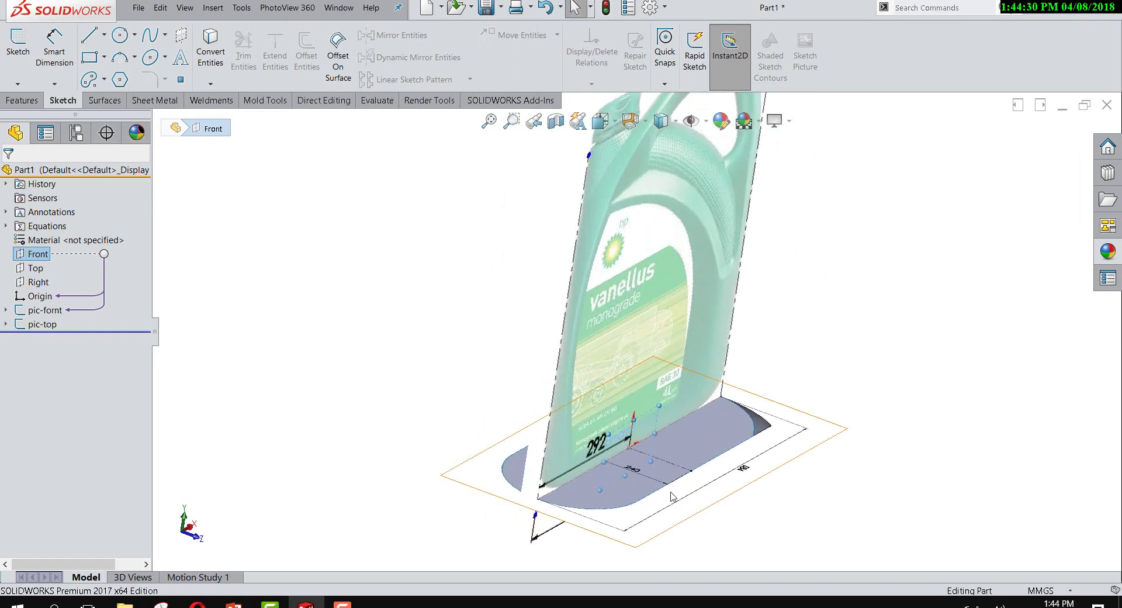
mouse_move(742, 437)
middle_down()
mouse_move(636, 506)
mouse_move(522, 381)
middle_up()
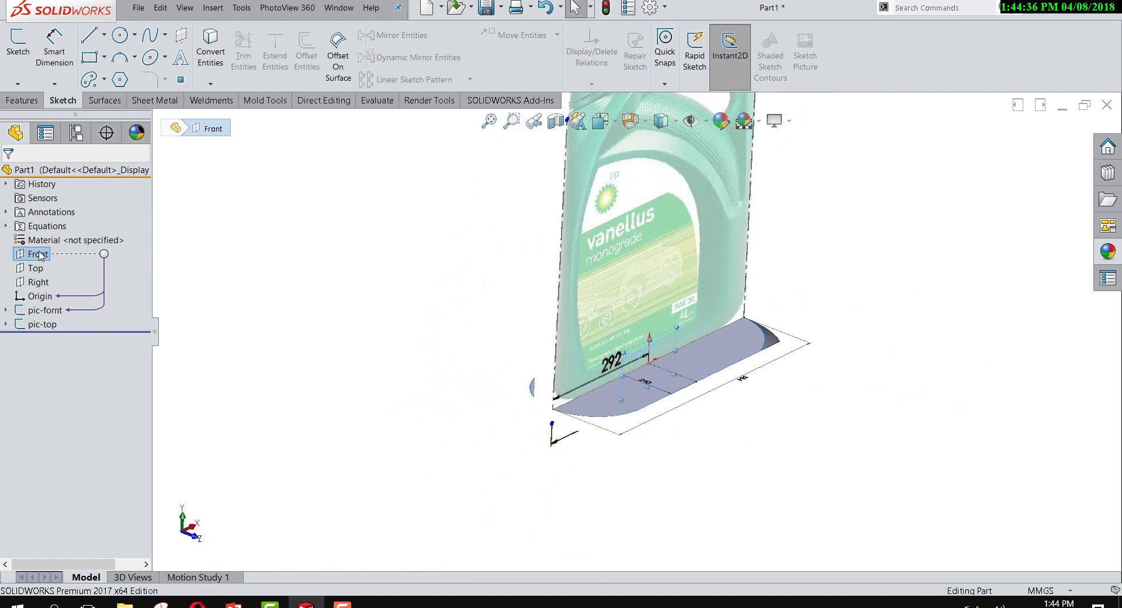
click(28, 102)
Step: Create Plane1 as a reference plane offset 120 mm from the Front plane
click(570, 66)
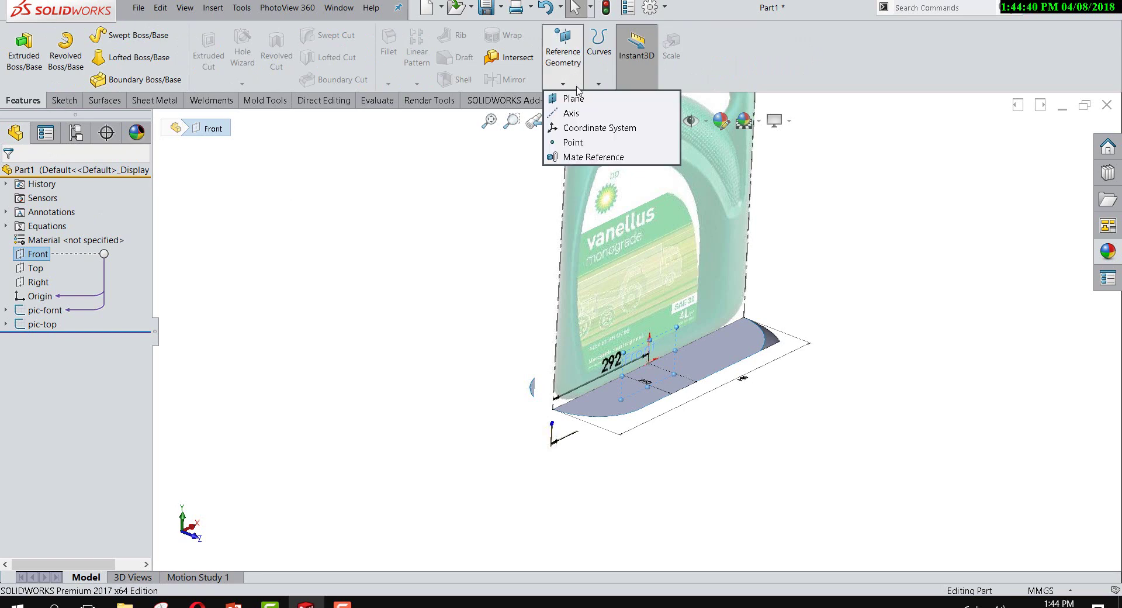
click(574, 100)
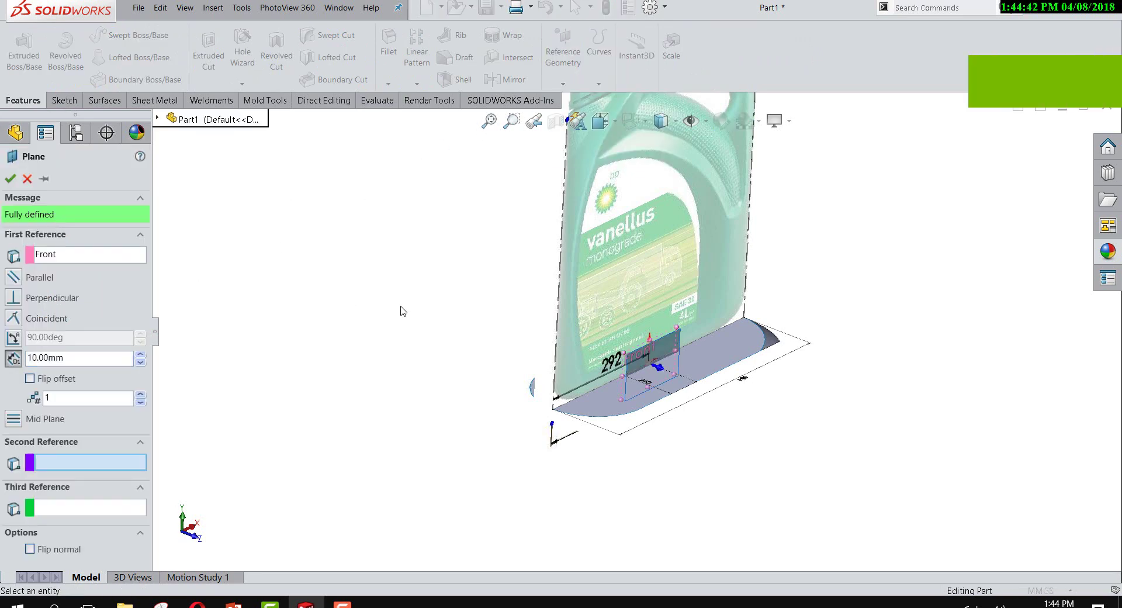
mouse_move(401, 310)
middle_down()
mouse_move(665, 343)
mouse_move(619, 350)
middle_up()
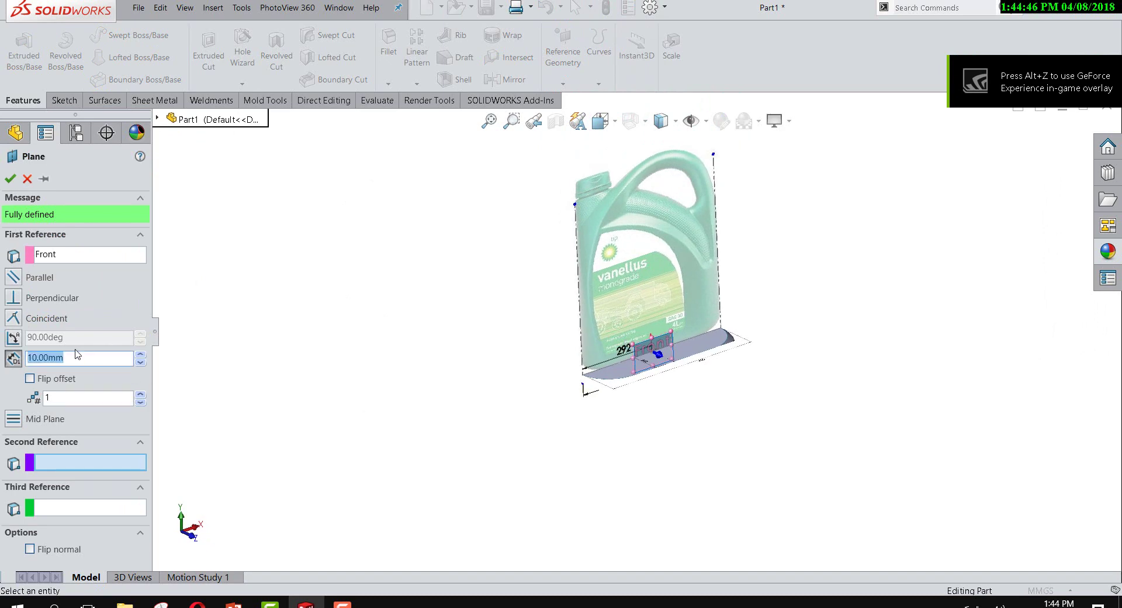
key(Return)
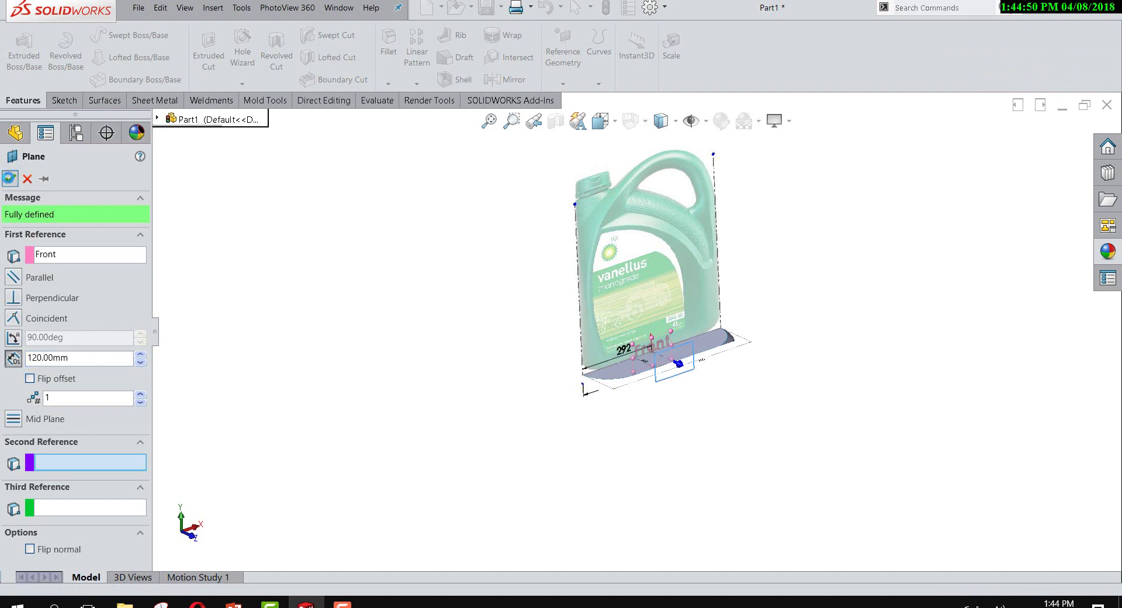
click(10, 178)
mouse_move(418, 350)
middle_down()
mouse_move(596, 325)
mouse_move(499, 231)
mouse_move(478, 245)
middle_up()
Step: View Plane1 face-on and start a new sketch on it
scroll(639, 295, down, 1)
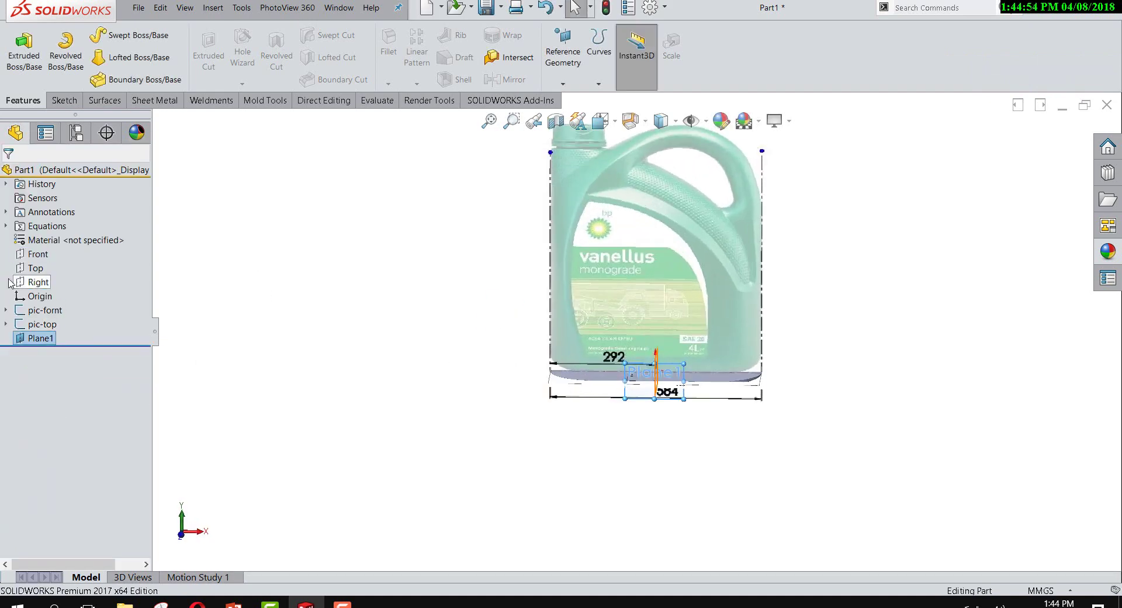
right_click(43, 340)
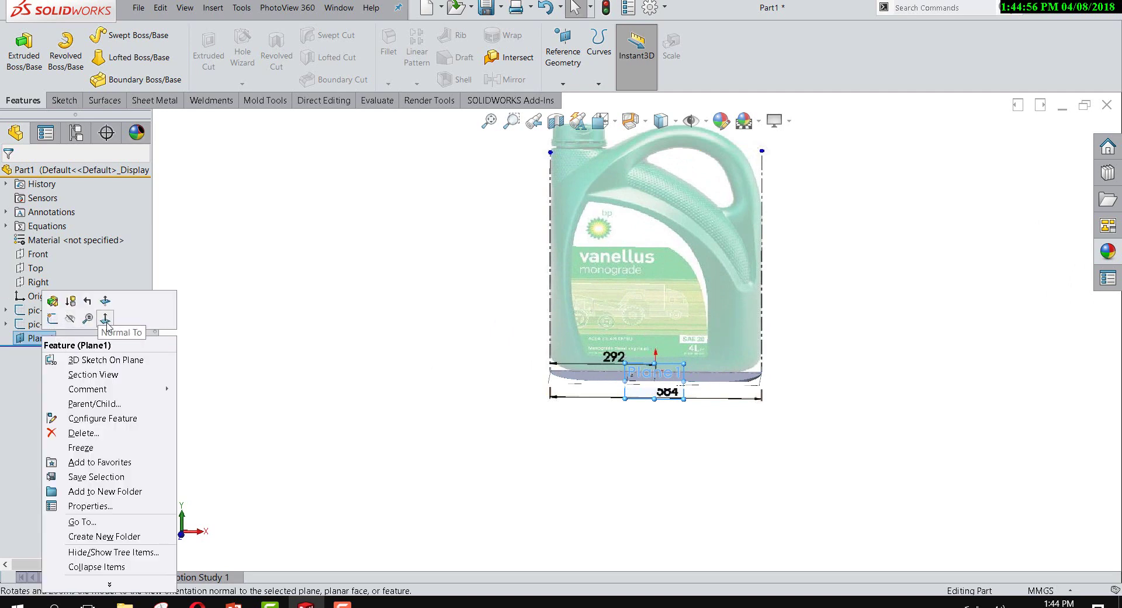
click(106, 319)
right_click(31, 342)
click(37, 319)
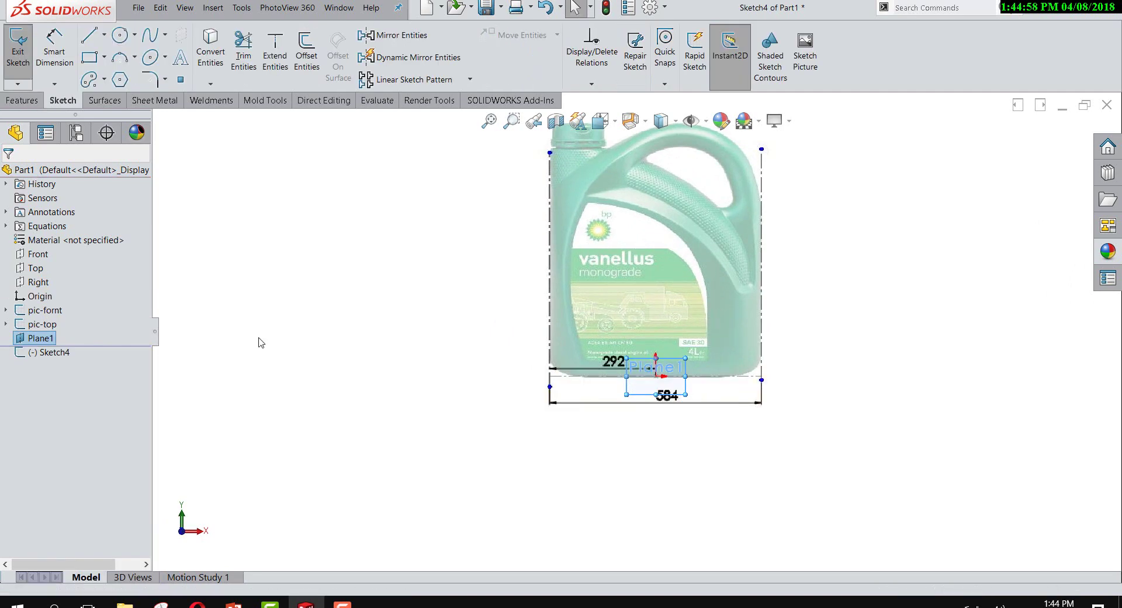
scroll(585, 239, down, 1)
scroll(611, 239, down, 2)
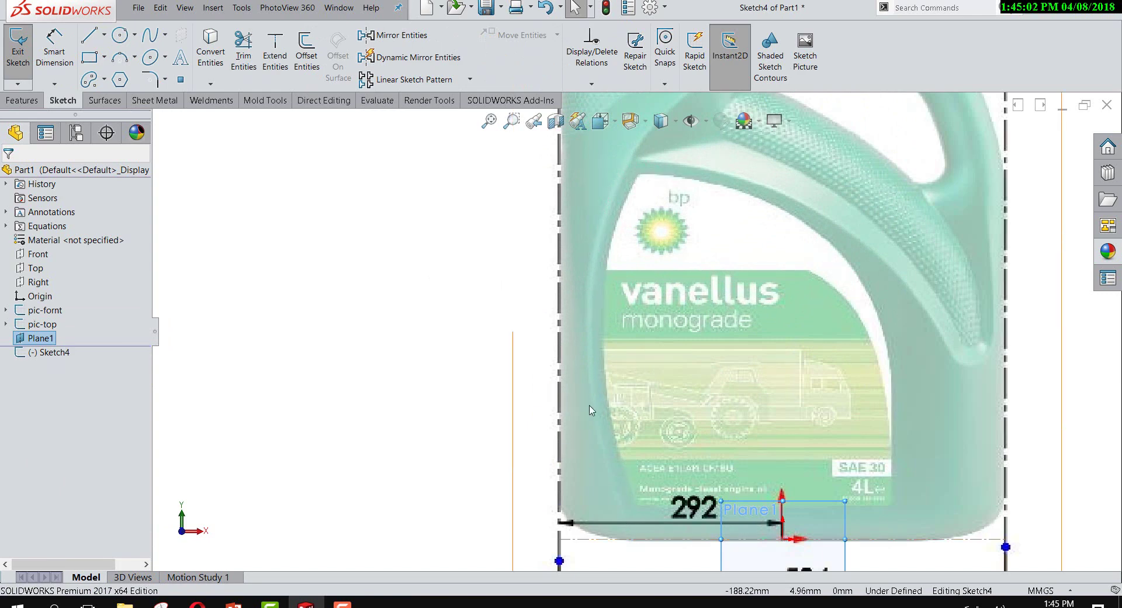
Step: Draw a three-point spline from the jug's upper left down its left side to the bottom edge
click(151, 35)
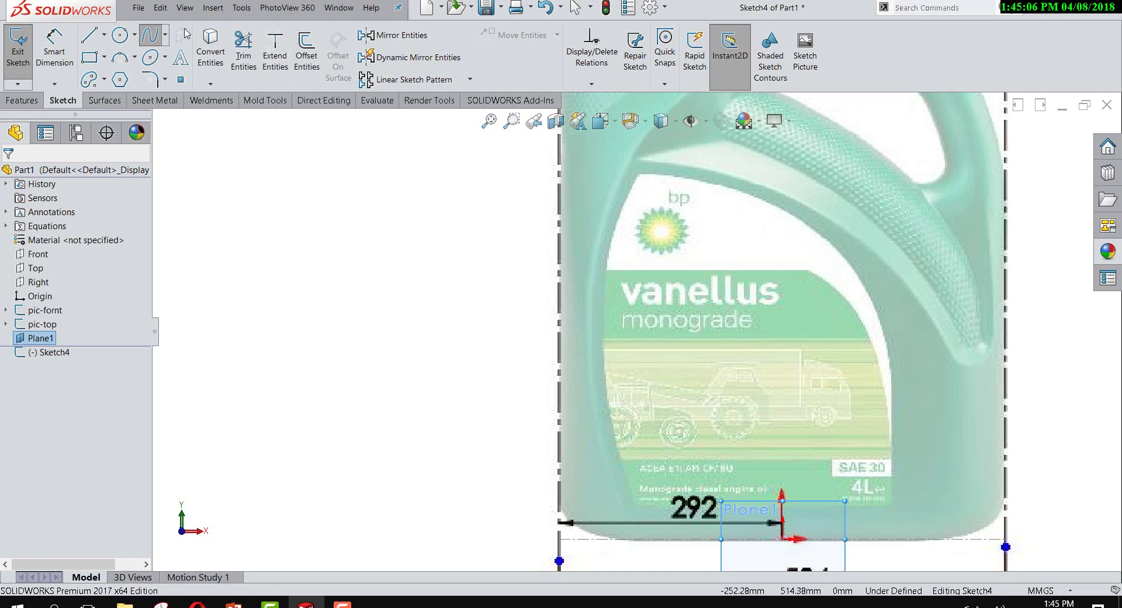
click(627, 156)
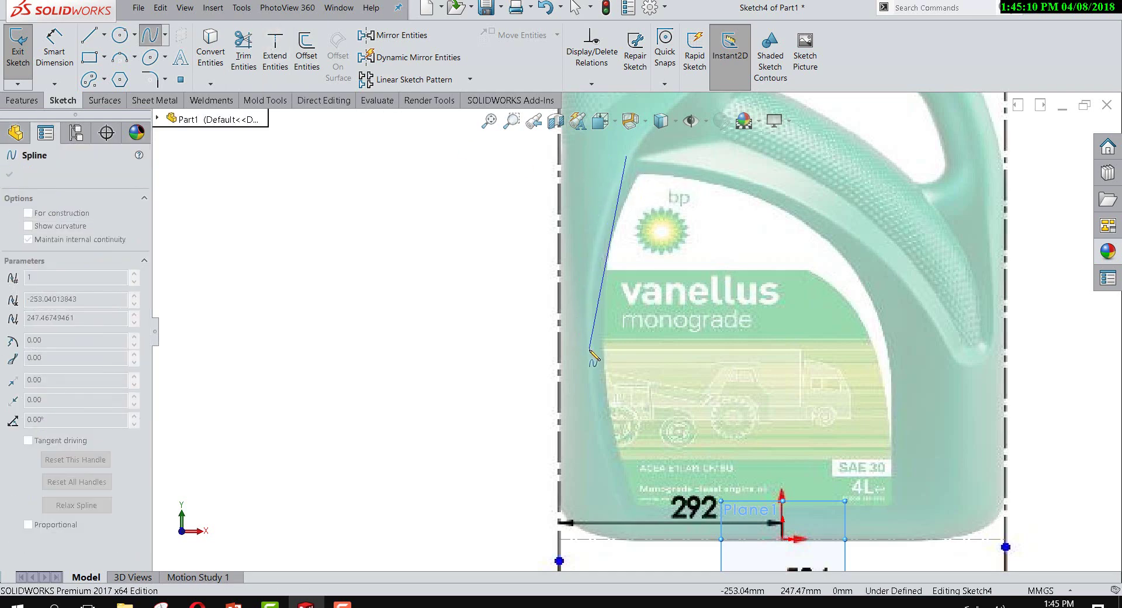
click(591, 382)
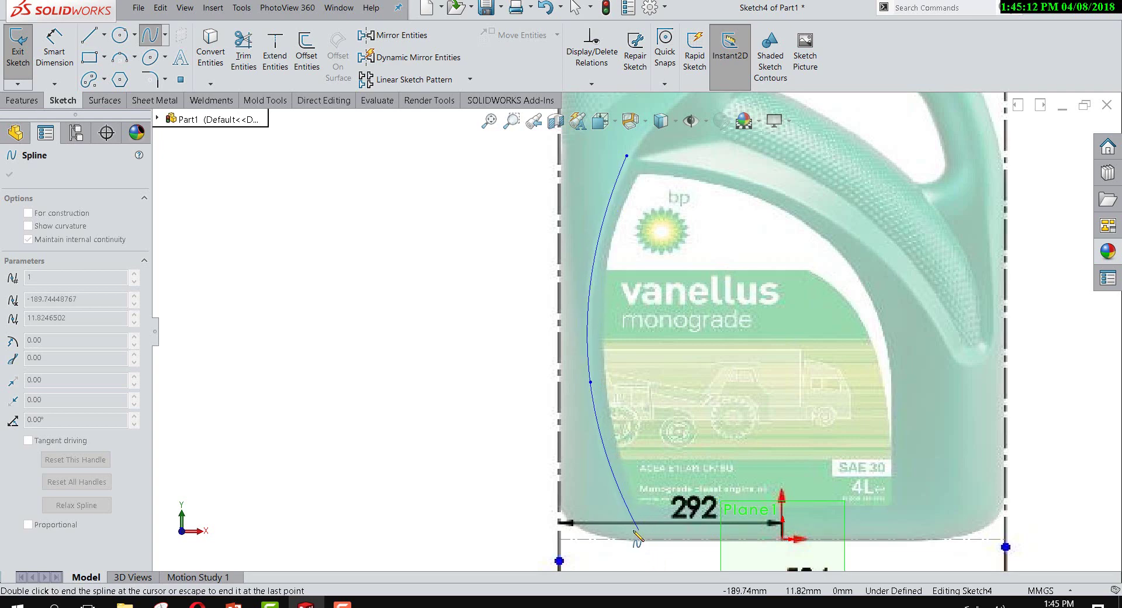
click(631, 540)
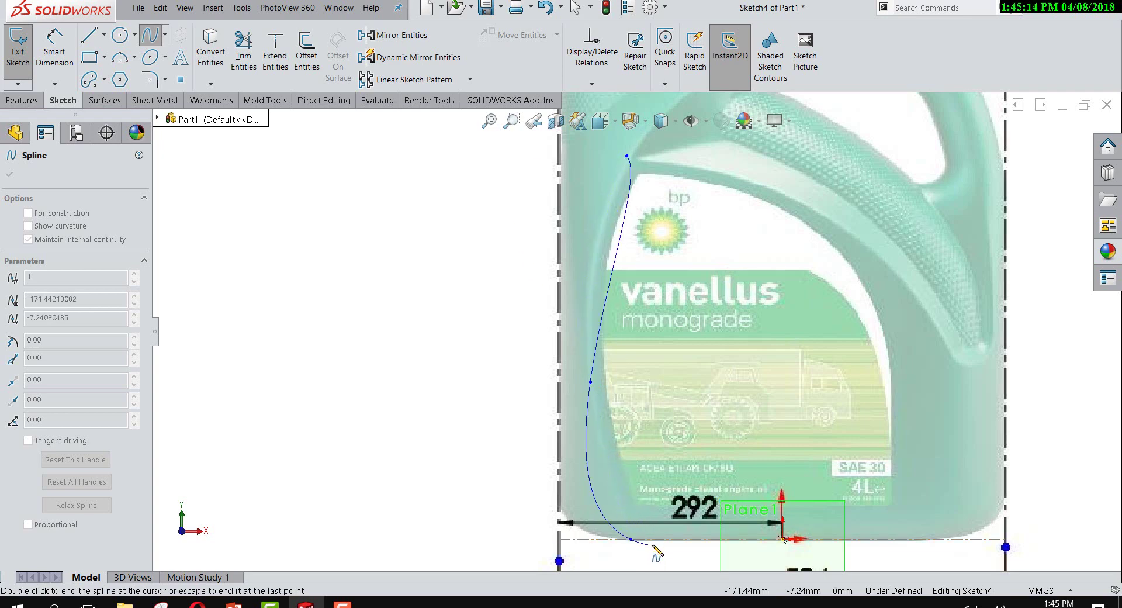
right_click(652, 544)
click(673, 496)
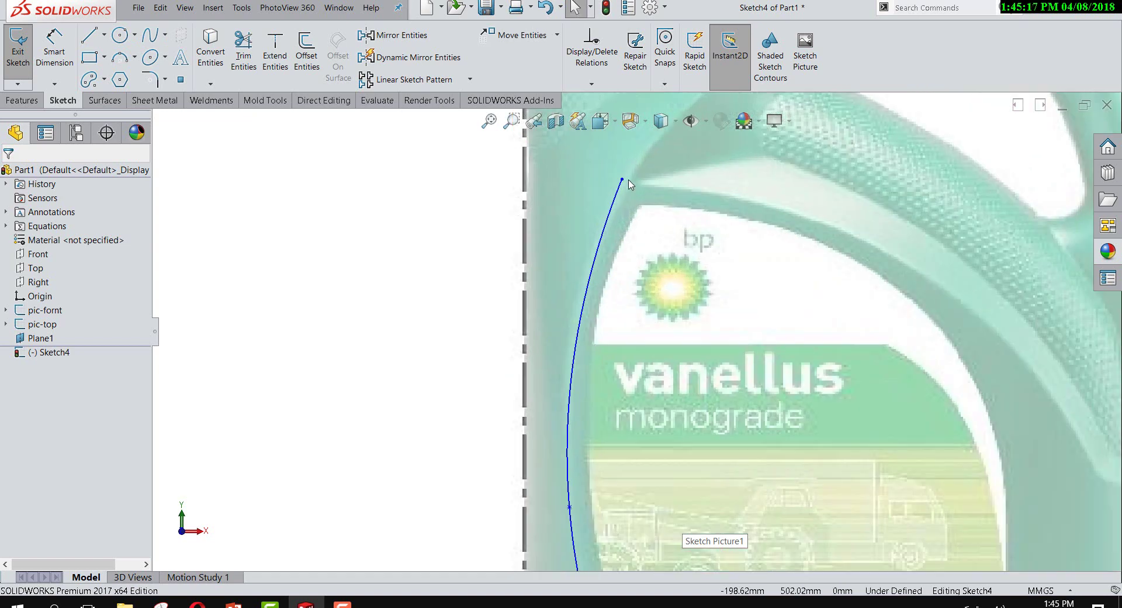
Step: Pull the spline's top endpoint up to follow the jug's outline
scroll(647, 184, down, 2)
click(619, 183)
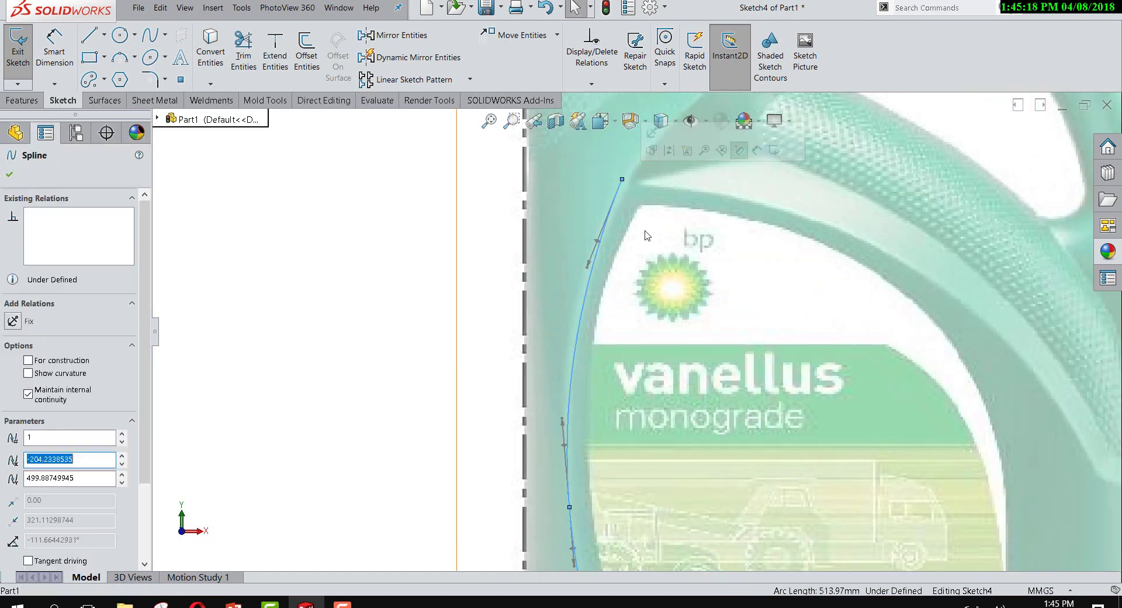
scroll(649, 239, up, 2)
scroll(647, 257, down, 1)
click(622, 251)
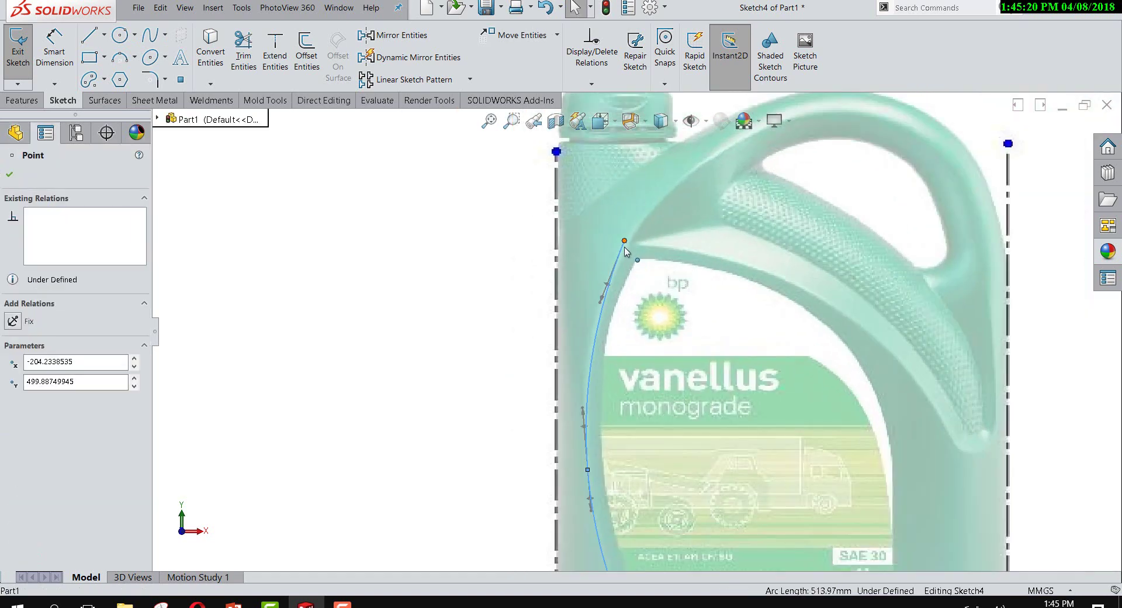
drag(621, 250, 622, 242)
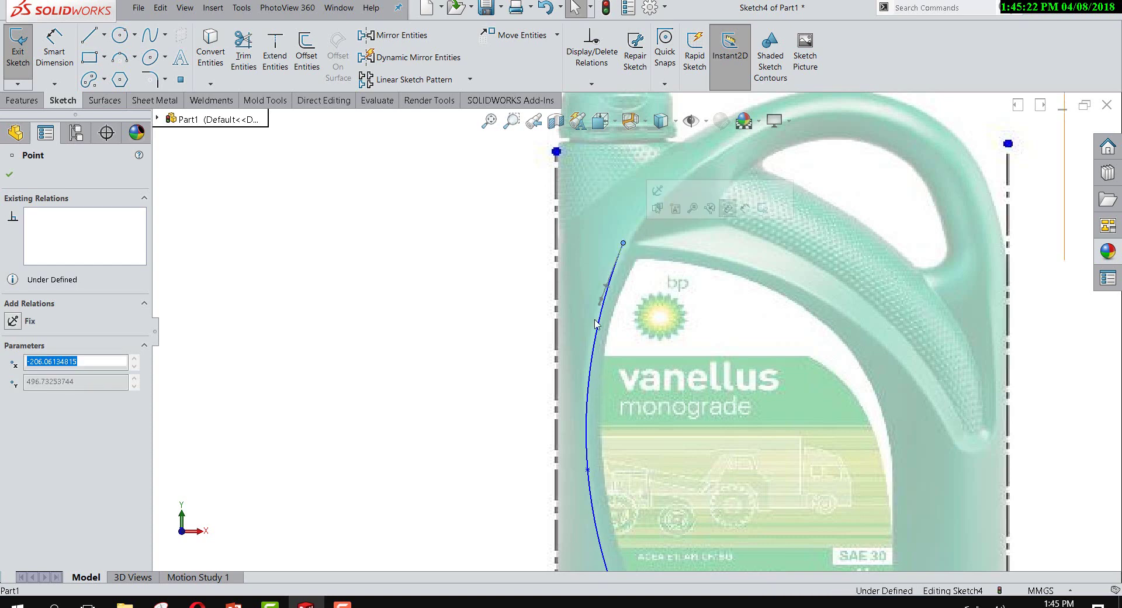
scroll(608, 351, up, 2)
scroll(605, 367, down, 2)
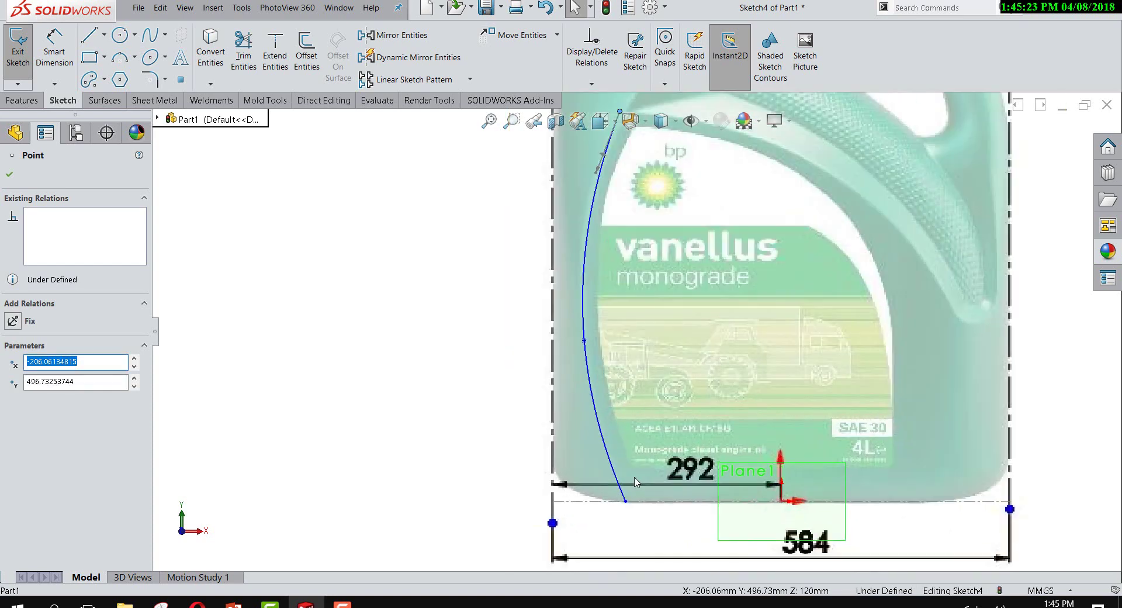
click(586, 276)
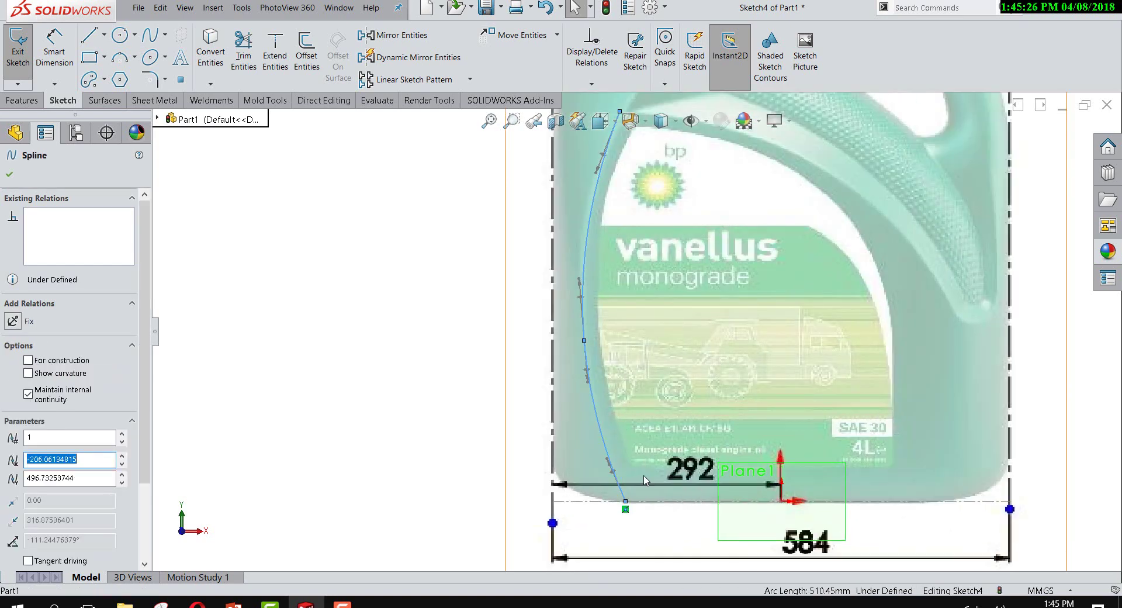
key(Escape)
Step: Tilt the spline's tangent handle to match the jug outline and check the curve
scroll(597, 330, up, 2)
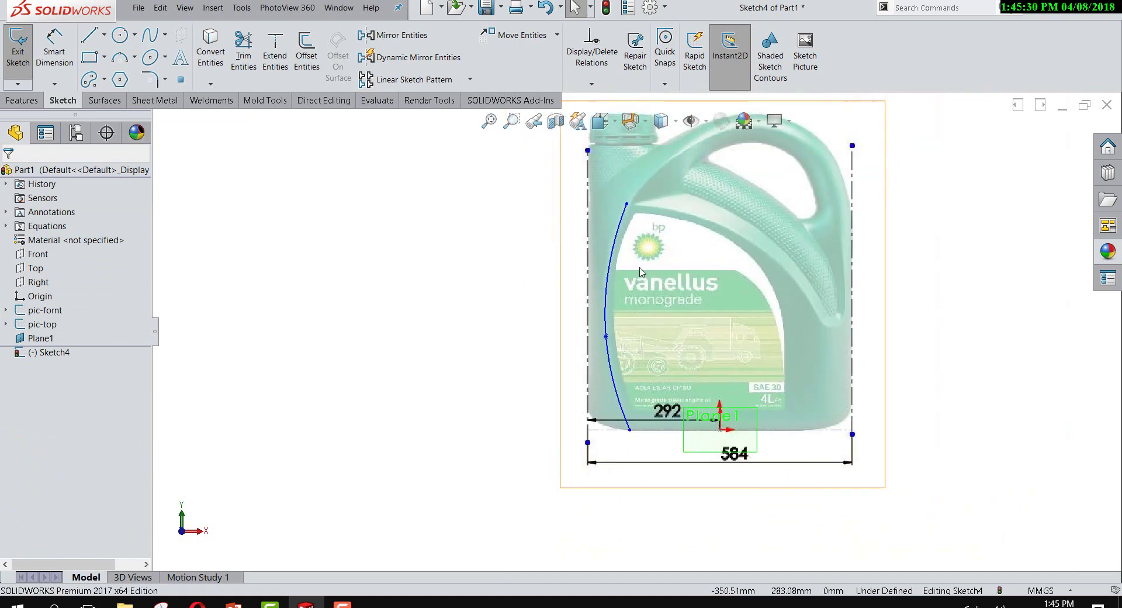
scroll(620, 242, down, 2)
scroll(620, 242, down, 2)
click(615, 226)
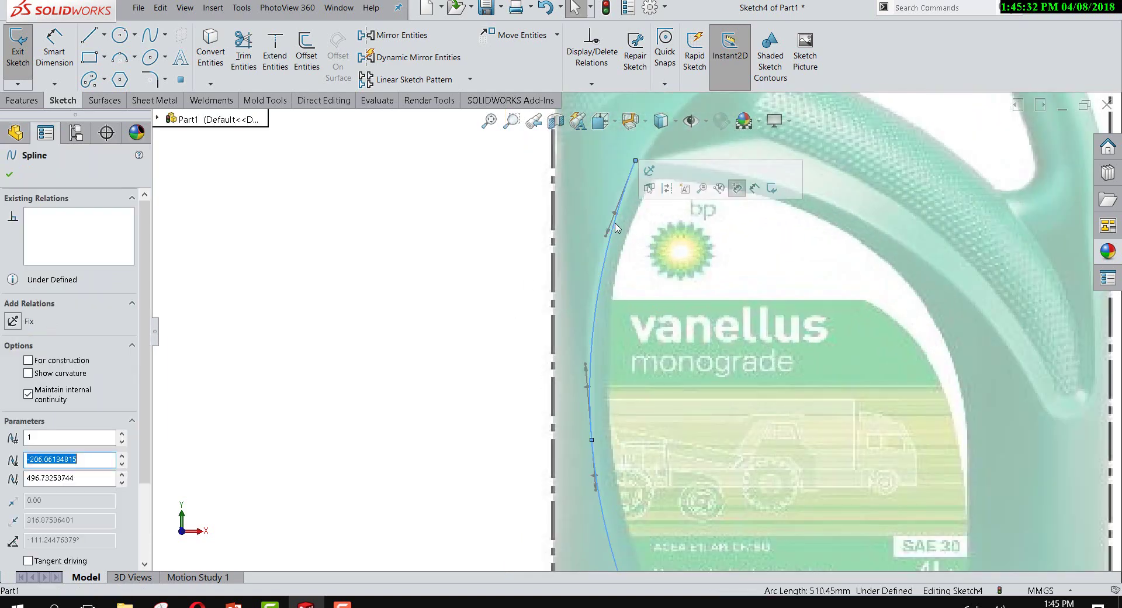
drag(616, 219, 614, 216)
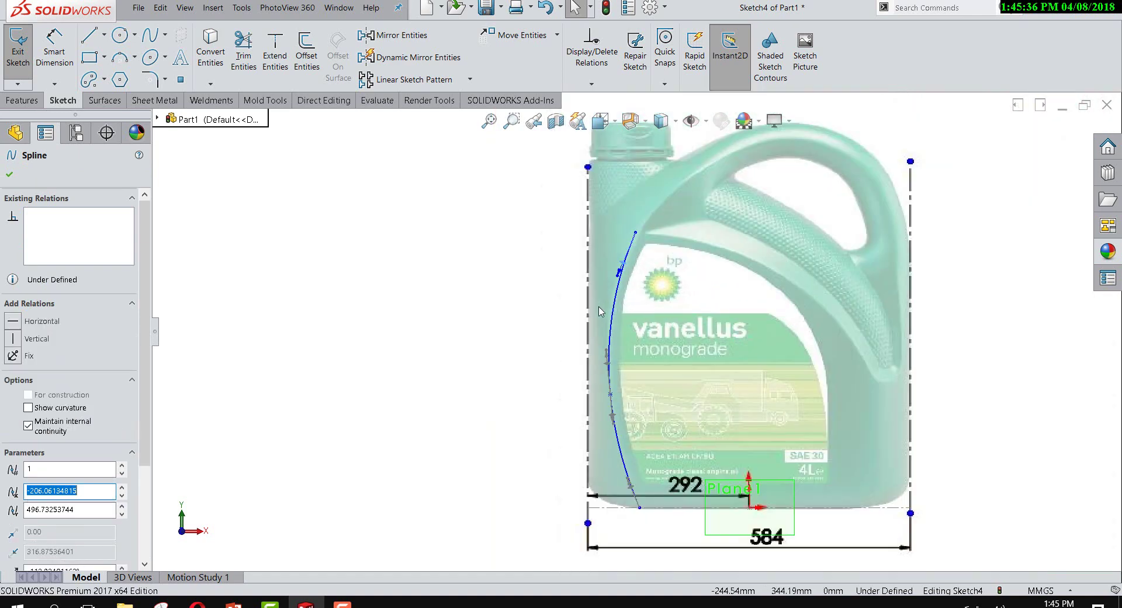
key(f)
click(446, 480)
scroll(468, 456, up, 3)
scroll(489, 431, up, 2)
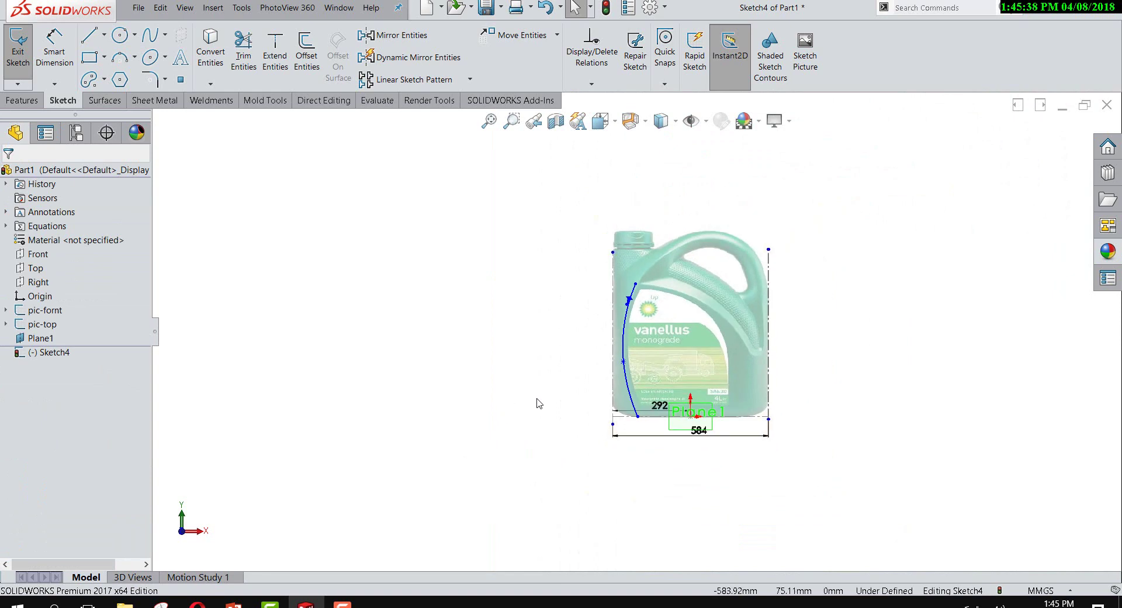
mouse_move(536, 404)
middle_down()
mouse_move(673, 425)
mouse_move(499, 400)
middle_up()
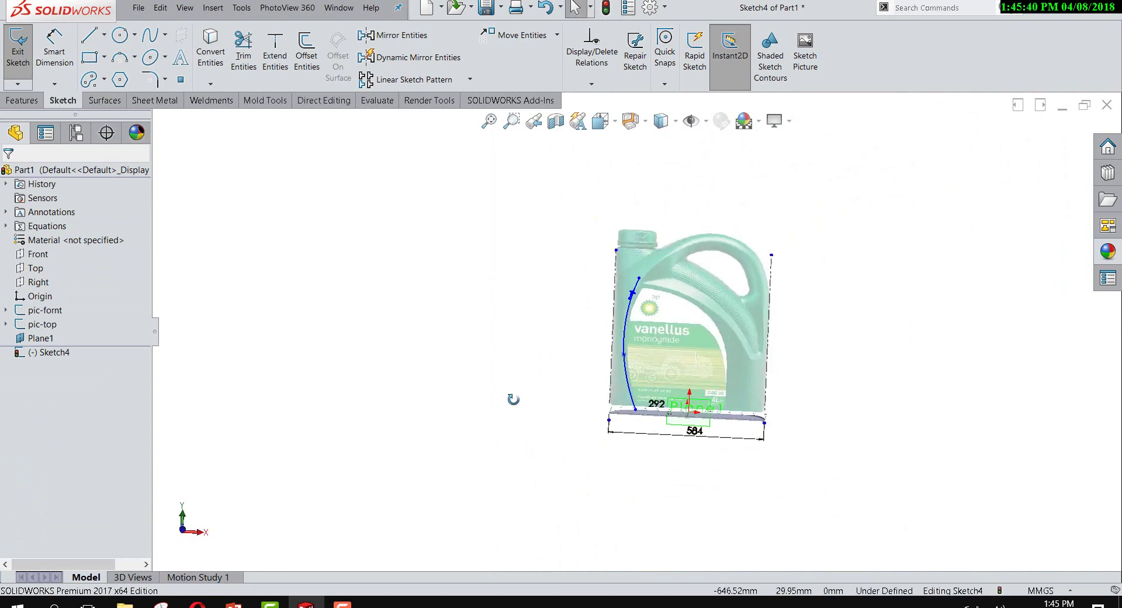
Step: Close Sketch4 and start a new sketch on the Front plane, viewed face-on
click(18, 44)
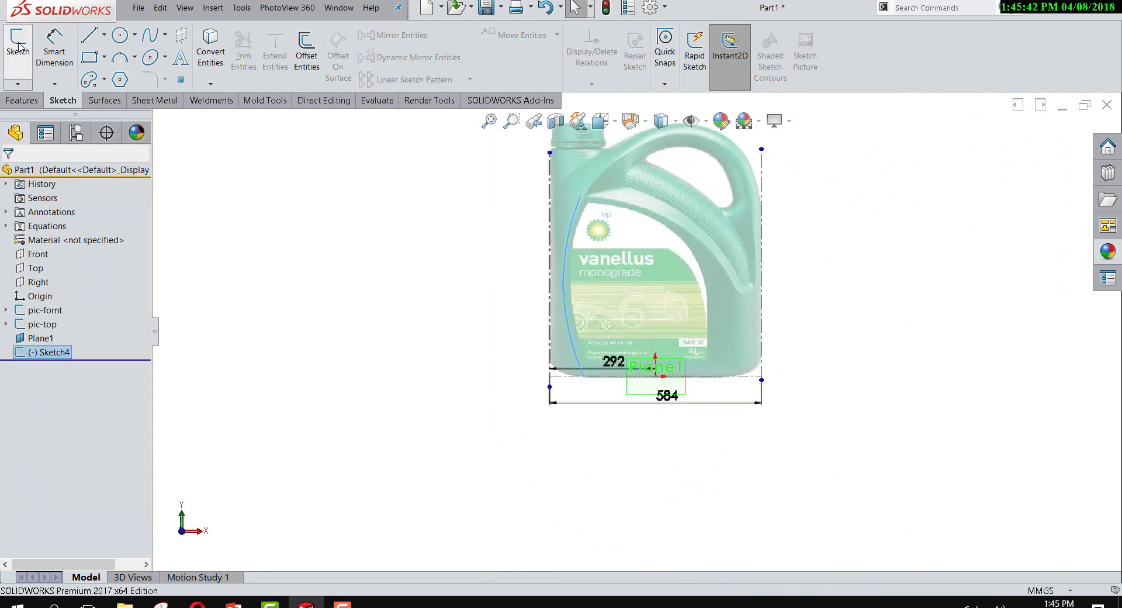
click(37, 256)
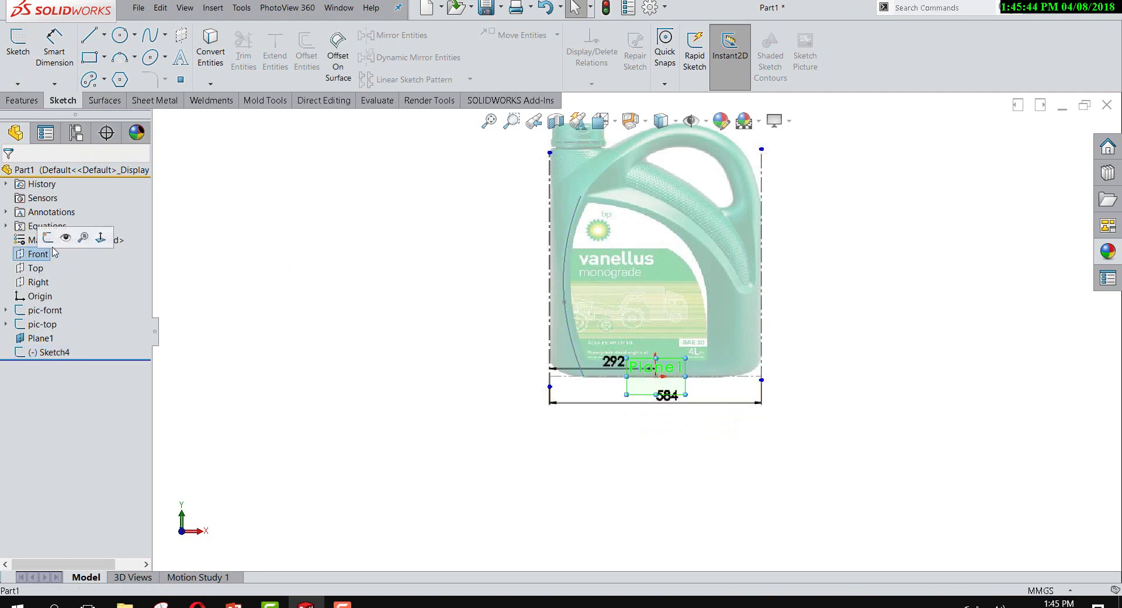
click(55, 237)
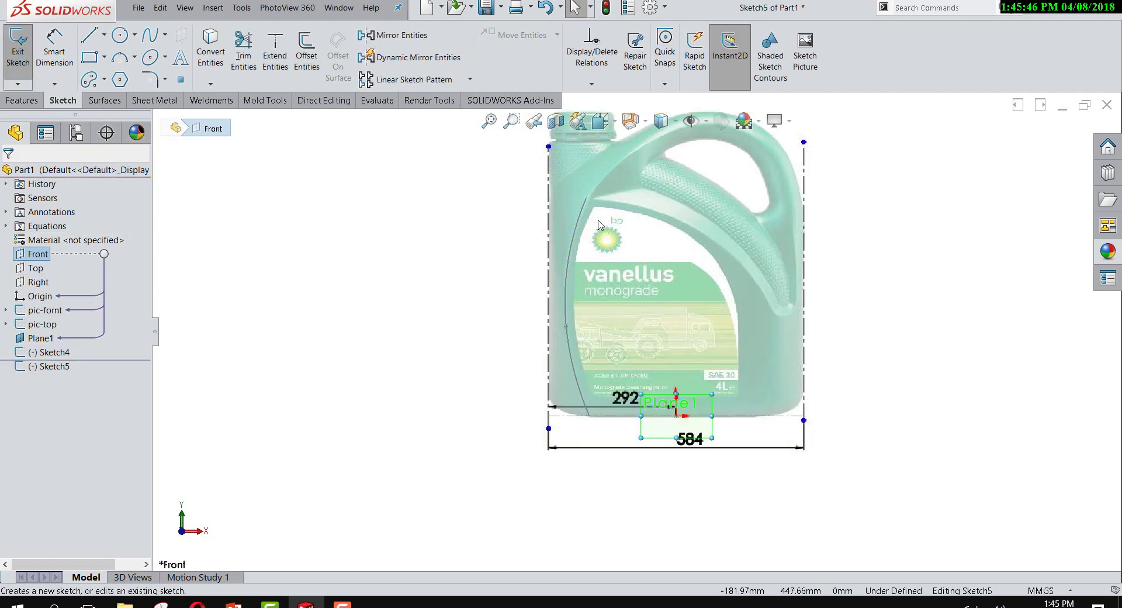
middle_drag(531, 231, 661, 183)
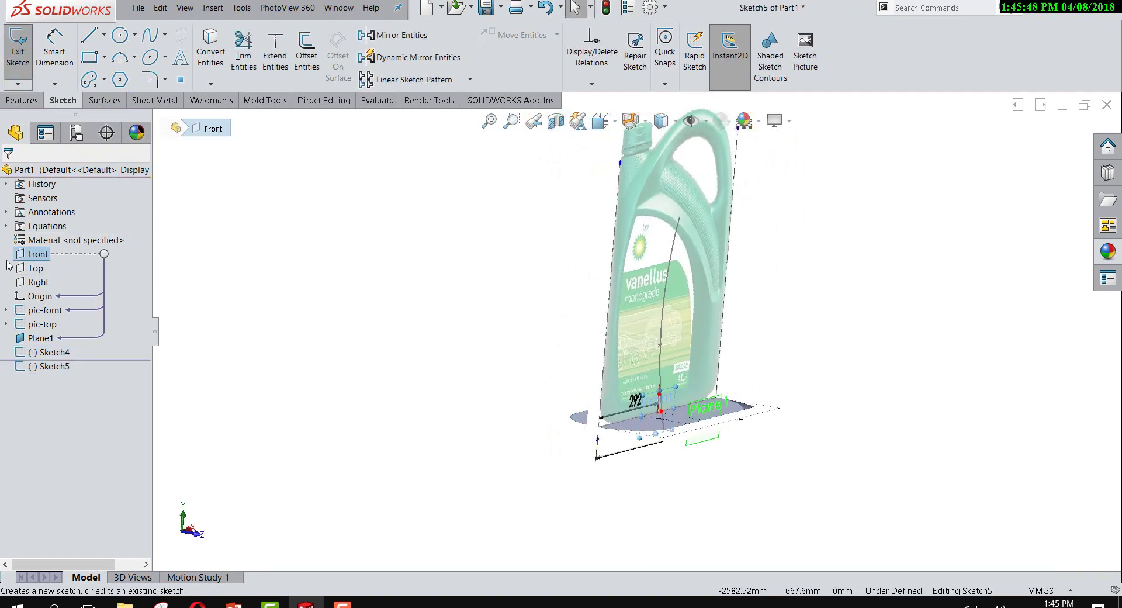
right_click(37, 256)
click(81, 237)
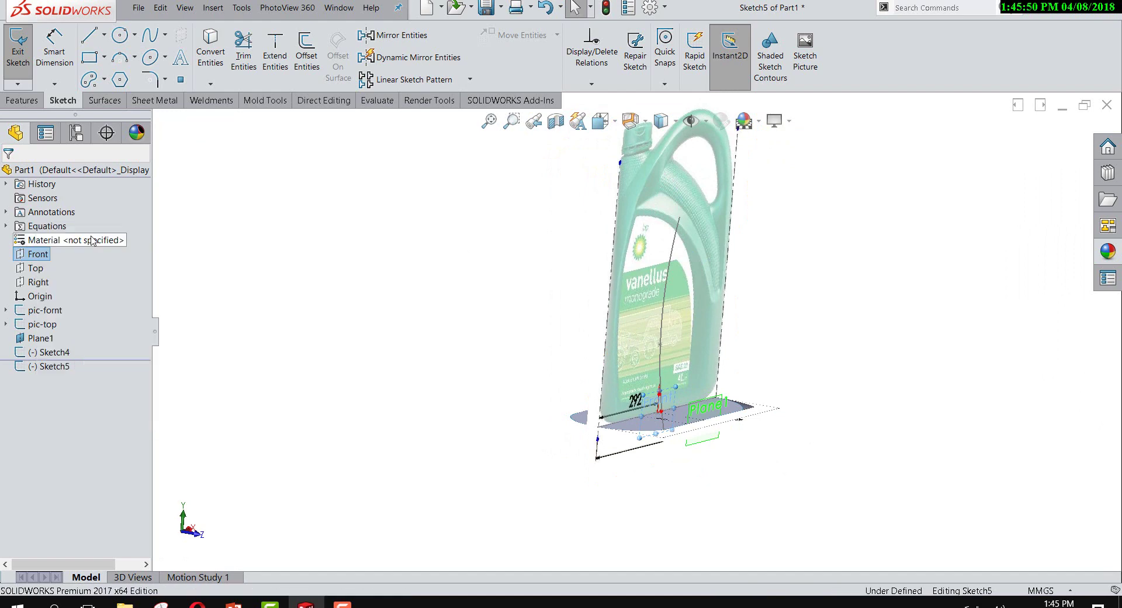
right_click(38, 255)
click(81, 235)
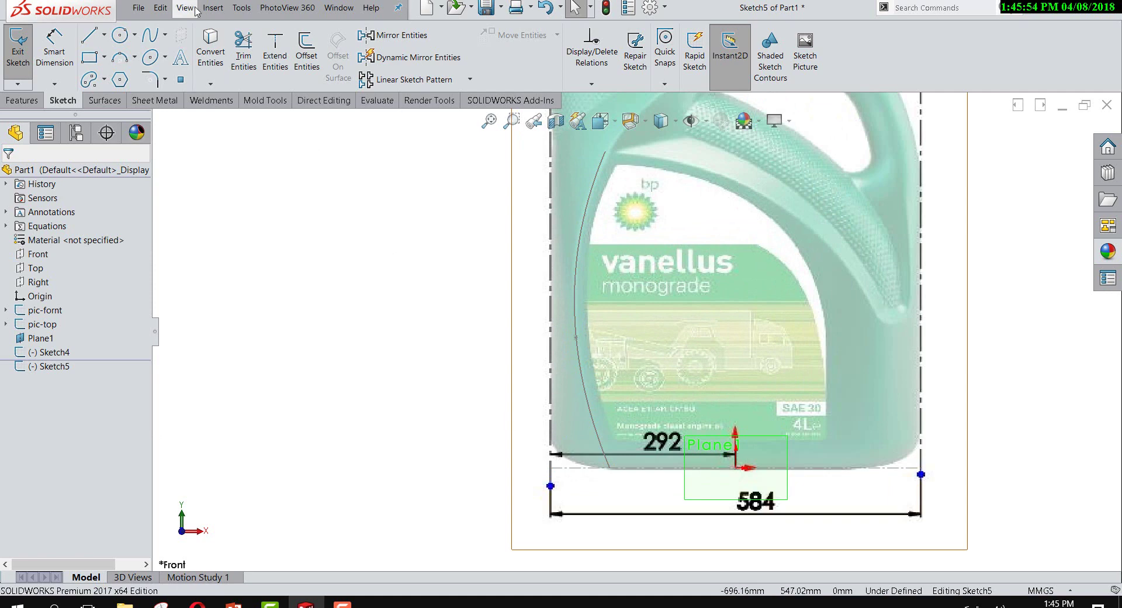
Step: Draw a vertical line from the bottom-left sketch point up to the jug's shoulder
right_drag(345, 224, 281, 225)
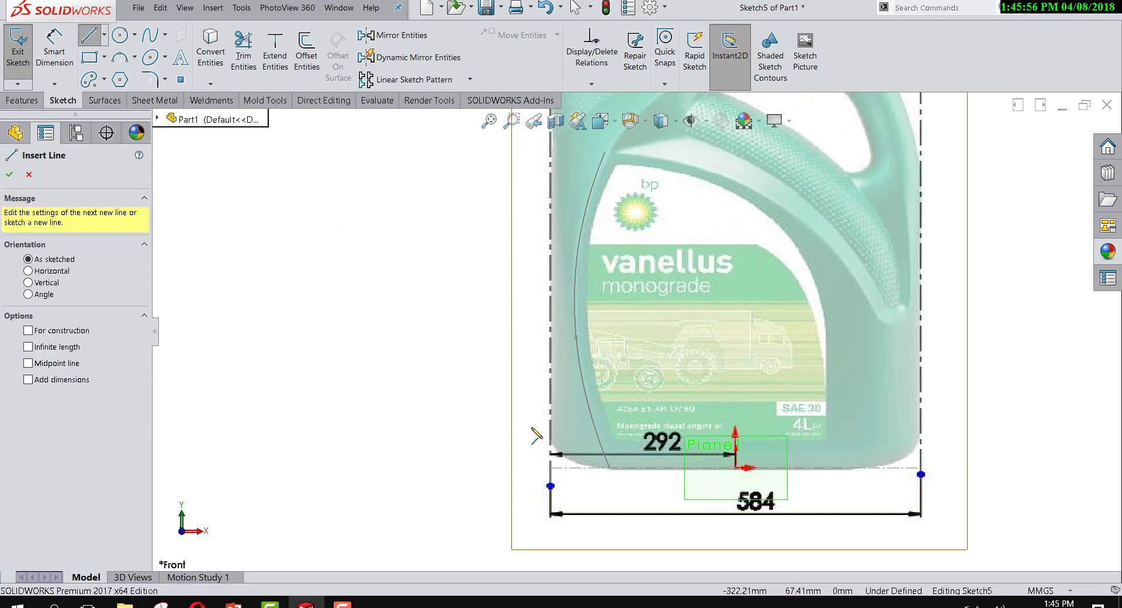
click(550, 484)
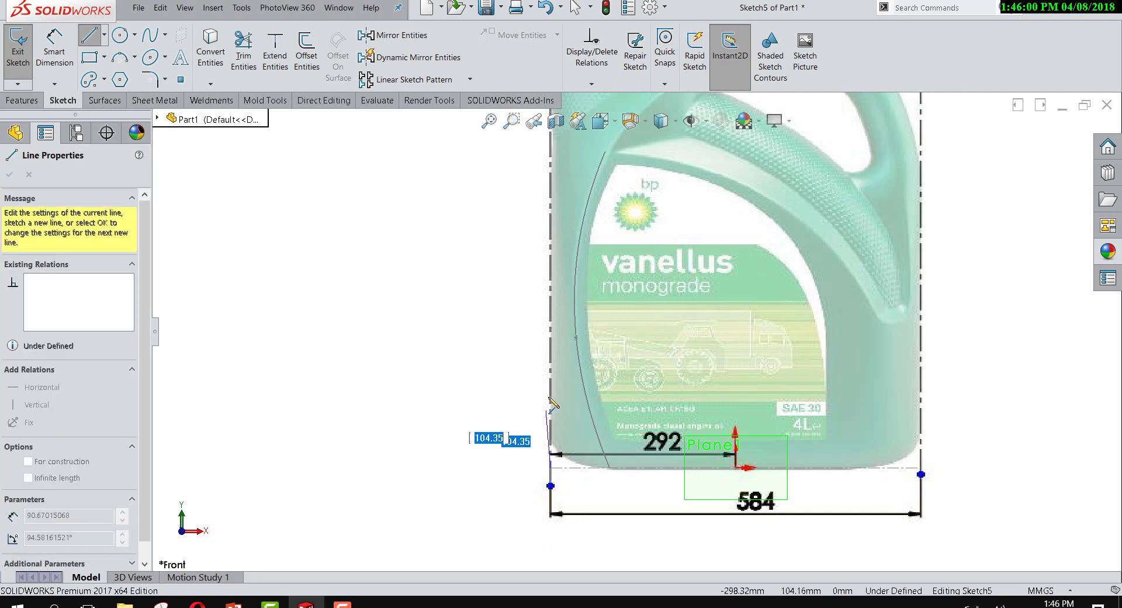
scroll(579, 339, up, 3)
scroll(587, 250, down, 3)
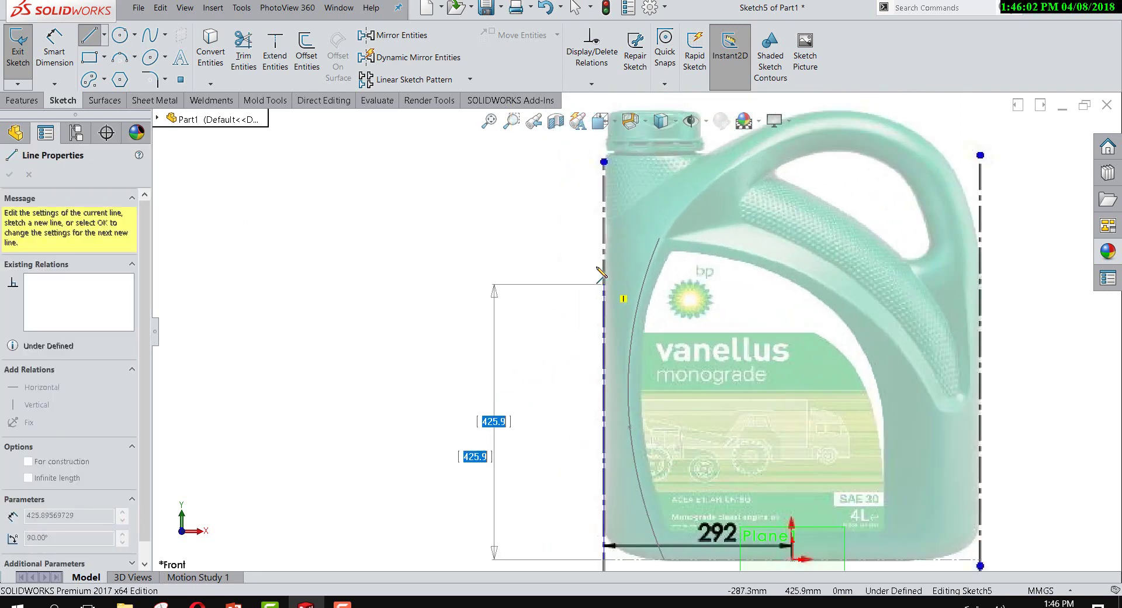
scroll(587, 250, down, 2)
click(608, 239)
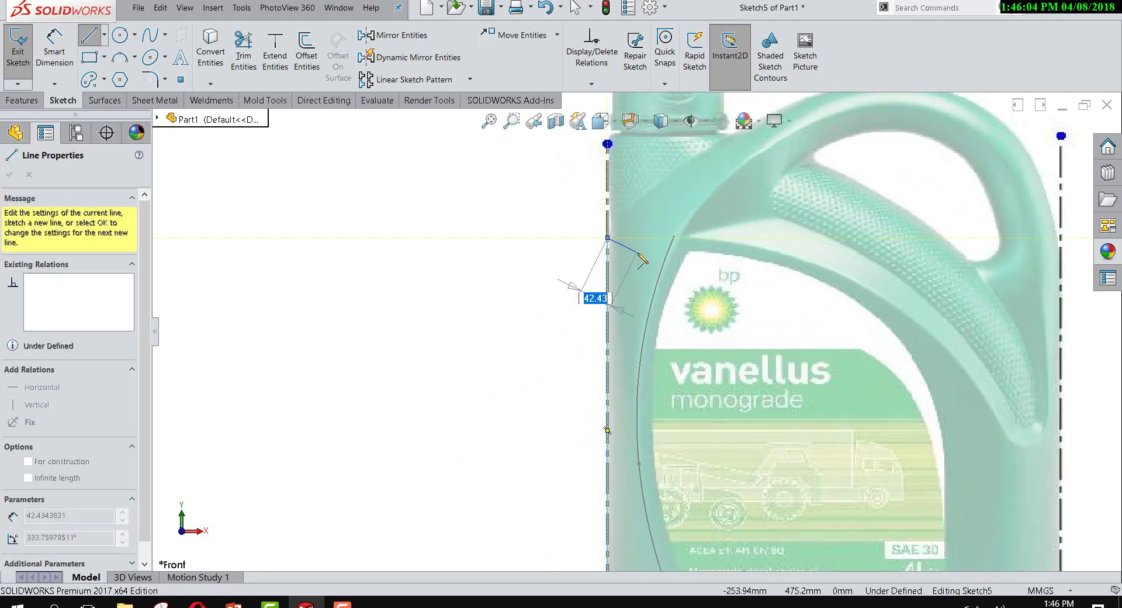
right_click(637, 249)
click(660, 263)
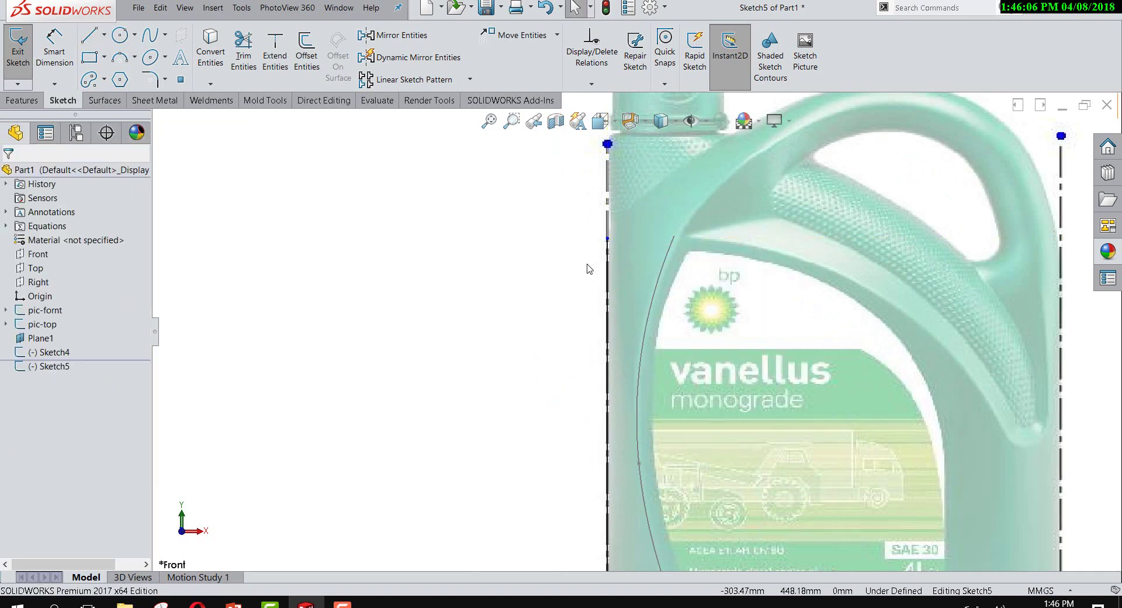
Step: Make the line's top point horizontal with the spline's top endpoint, then nudge the spline's bottom end left
click(609, 239)
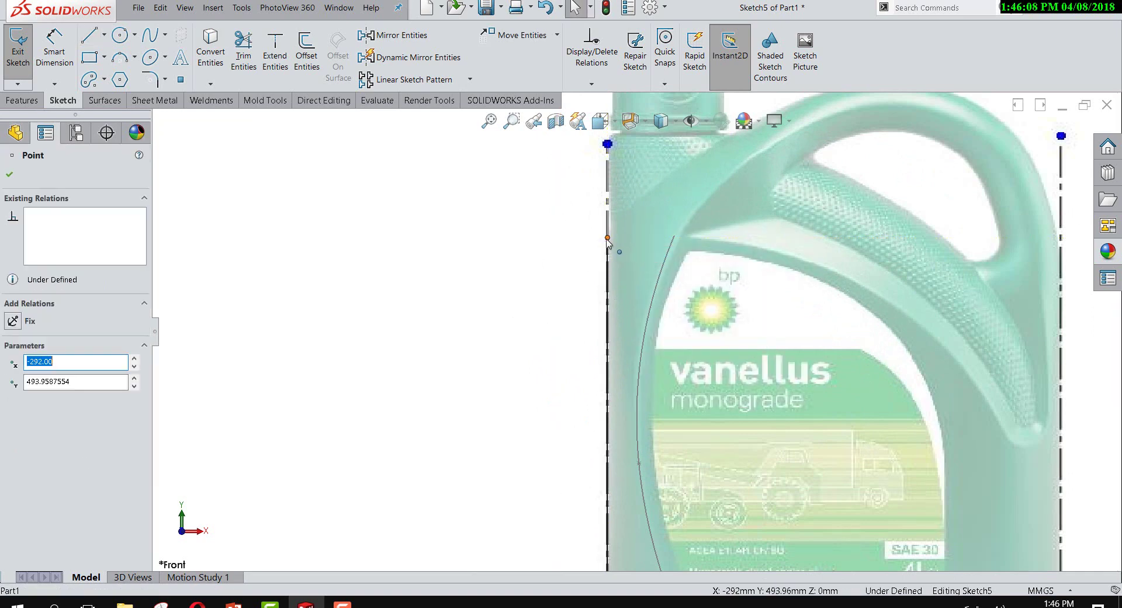
ctrl+click(675, 237)
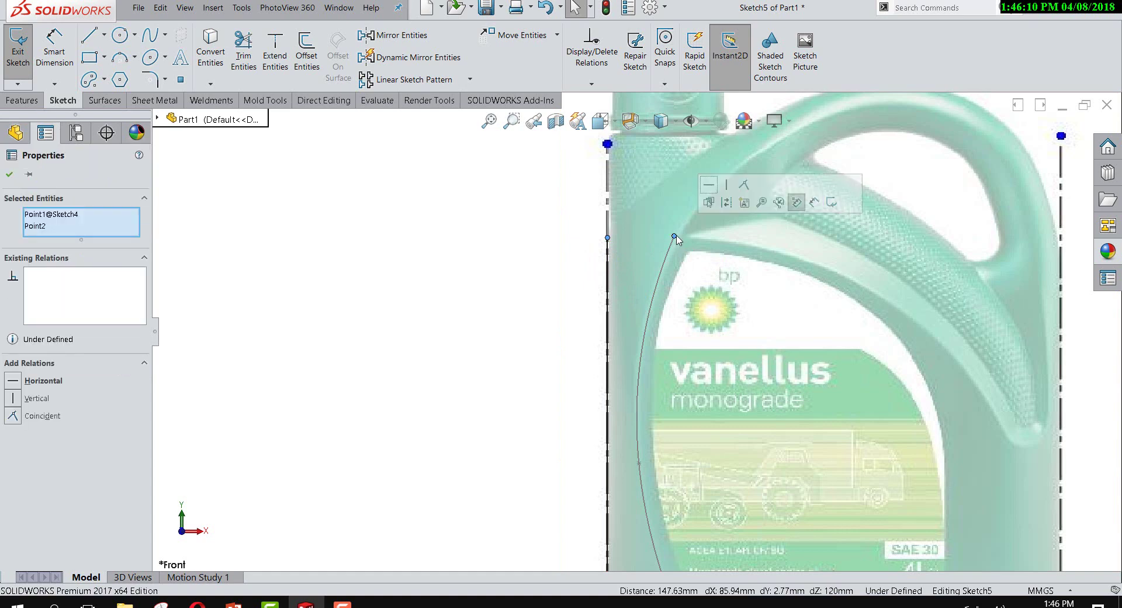
click(714, 185)
scroll(377, 330, up, 3)
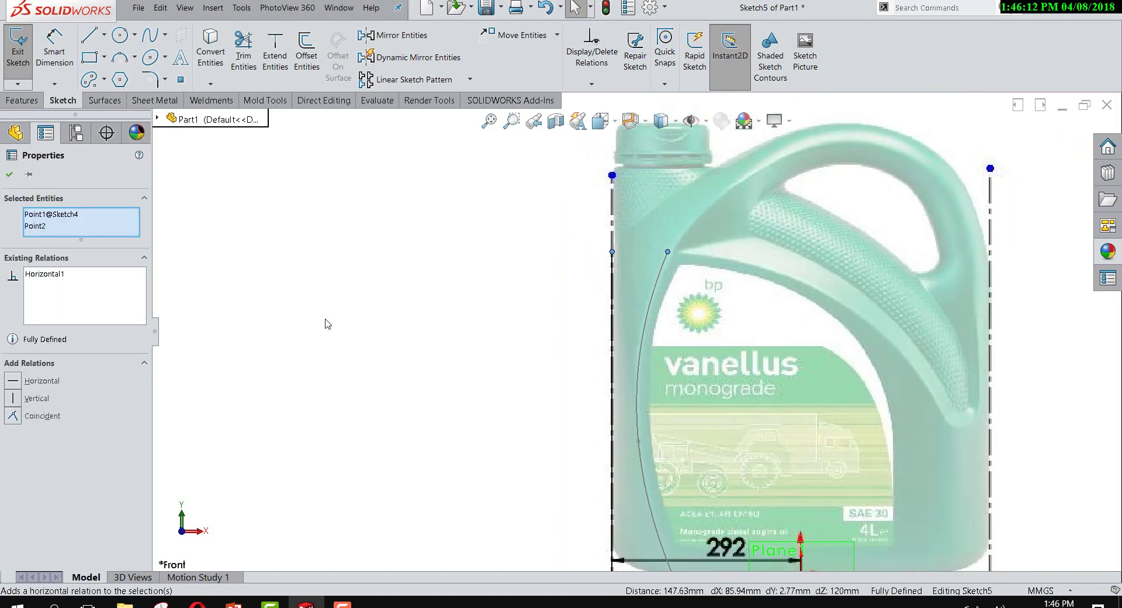
scroll(627, 454, down, 4)
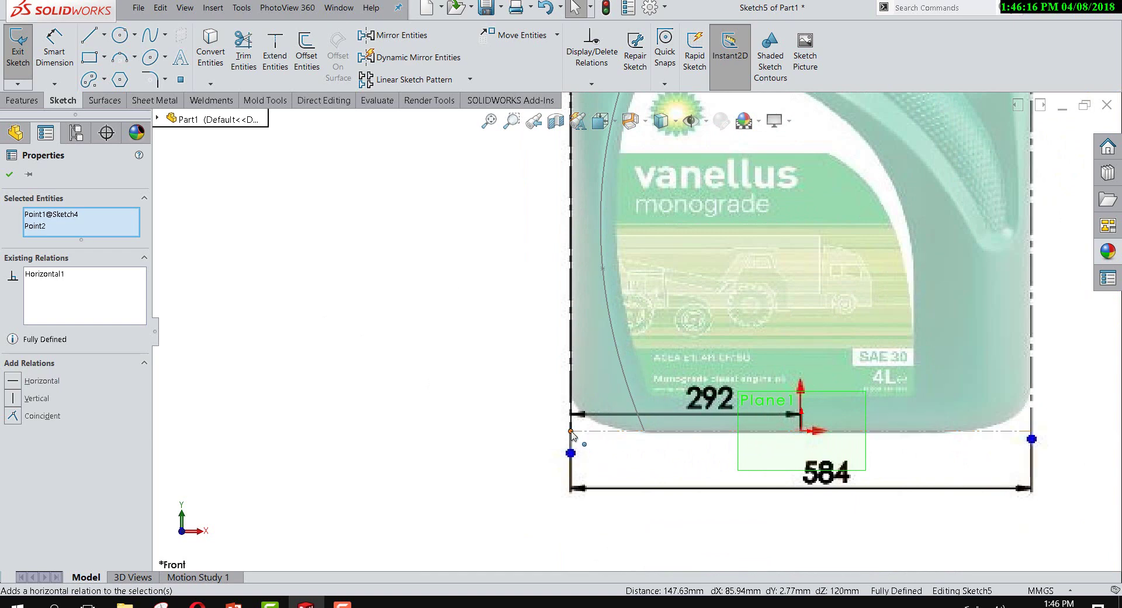
double_click(644, 431)
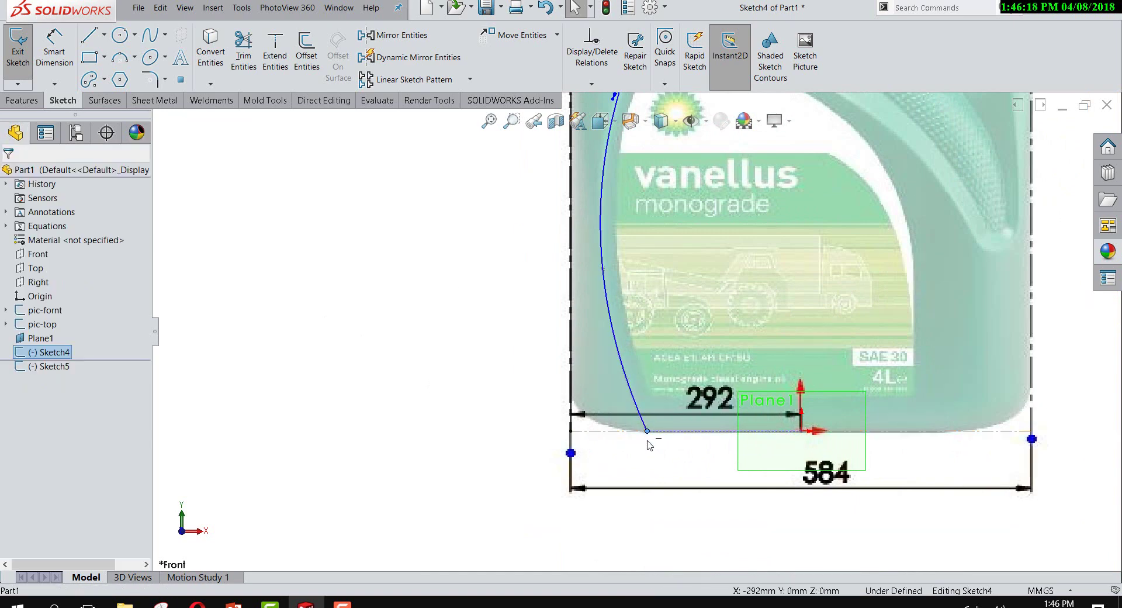
drag(645, 439, 639, 439)
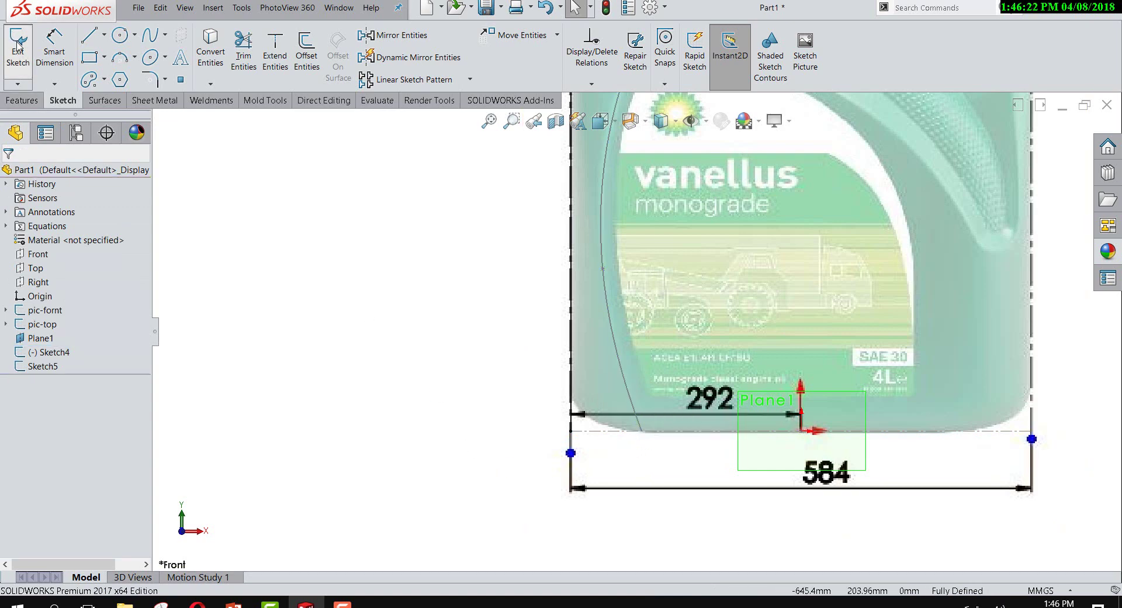
Step: Exit the Front-plane sketch and start Sketch6 on the Top plane
click(5, 54)
mouse_move(403, 274)
middle_down()
mouse_move(445, 283)
mouse_move(426, 283)
mouse_move(507, 268)
middle_up()
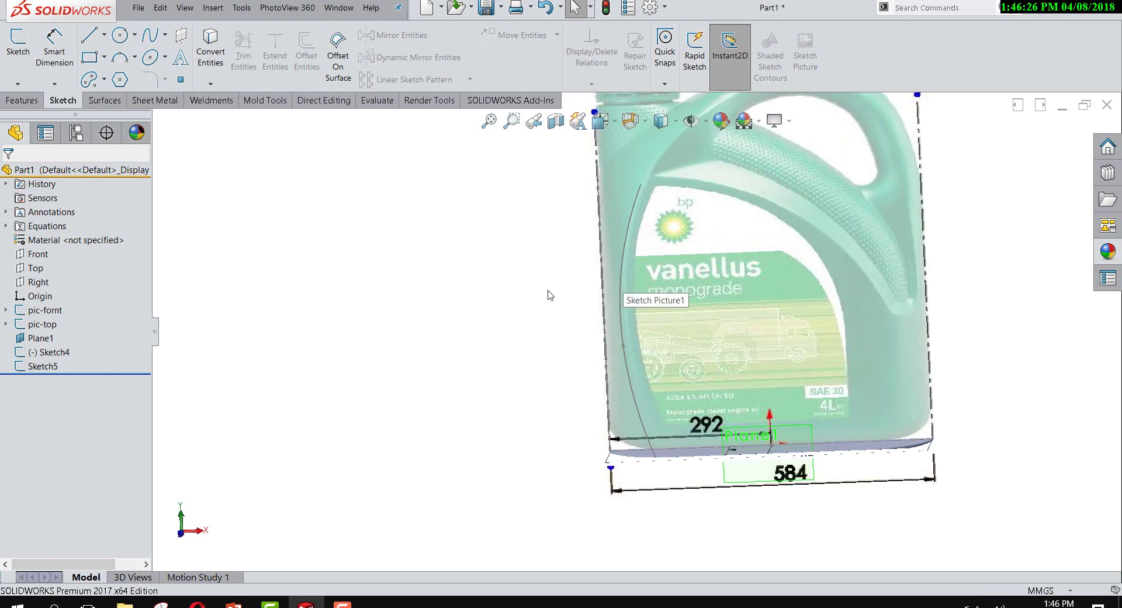
scroll(597, 264, up, 2)
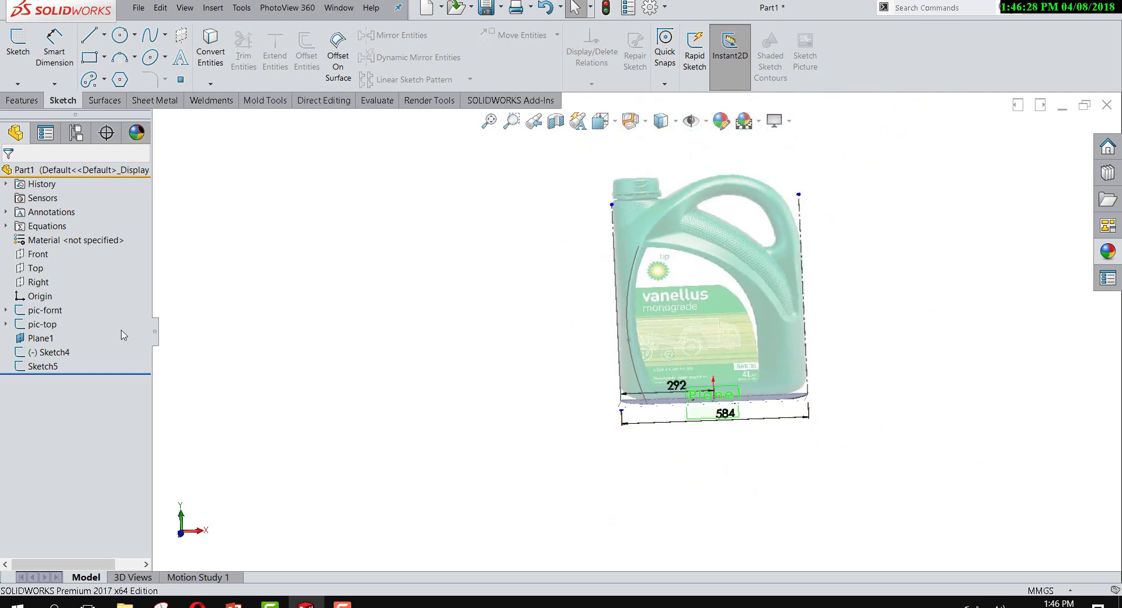
right_click(41, 269)
click(56, 253)
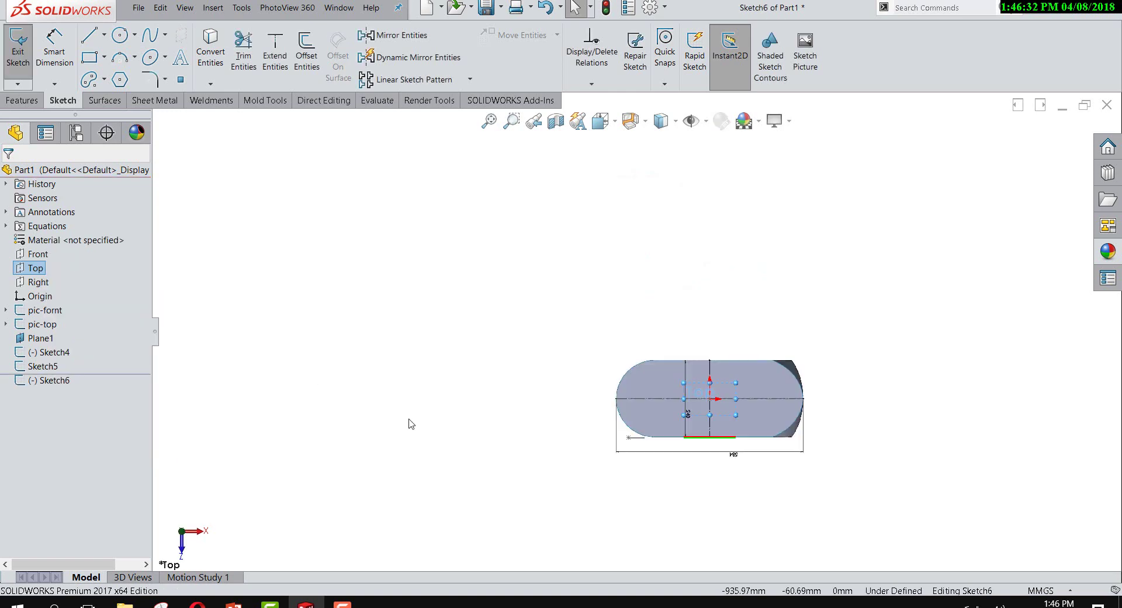
Step: Draw a spline from the 292 line's left end to the base's bottom edge and select it face-on
middle_drag(644, 321, 692, 216)
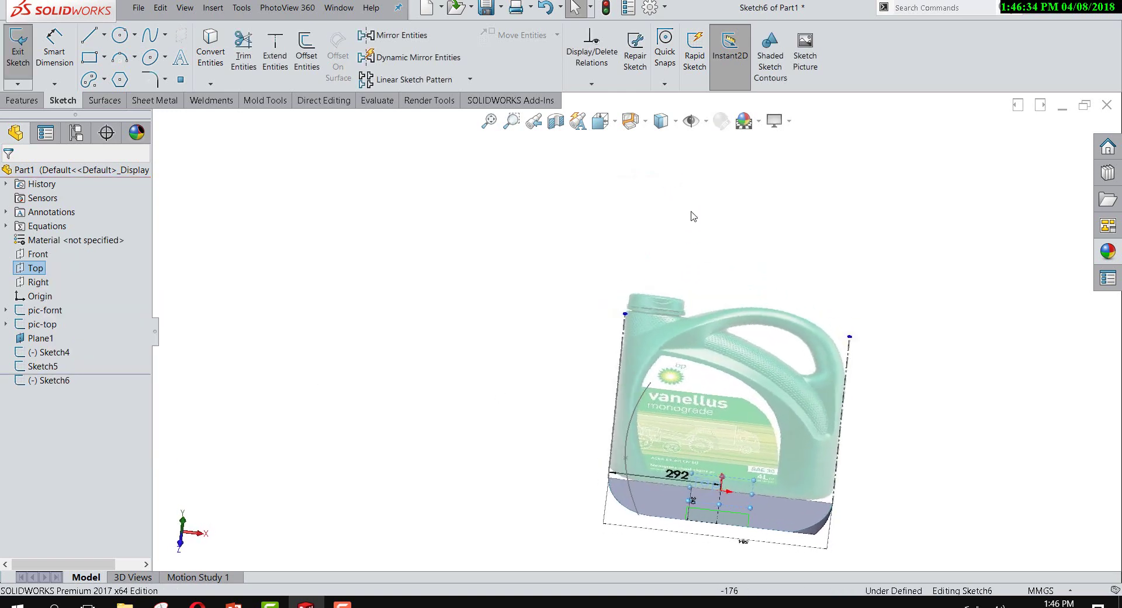
scroll(659, 501, down, 5)
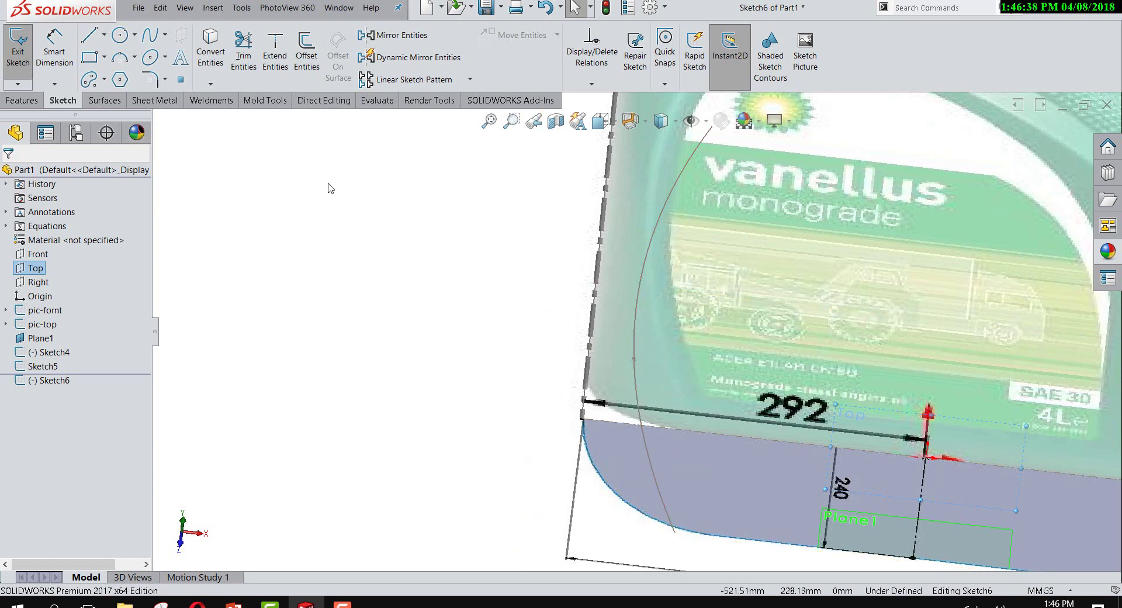
click(150, 35)
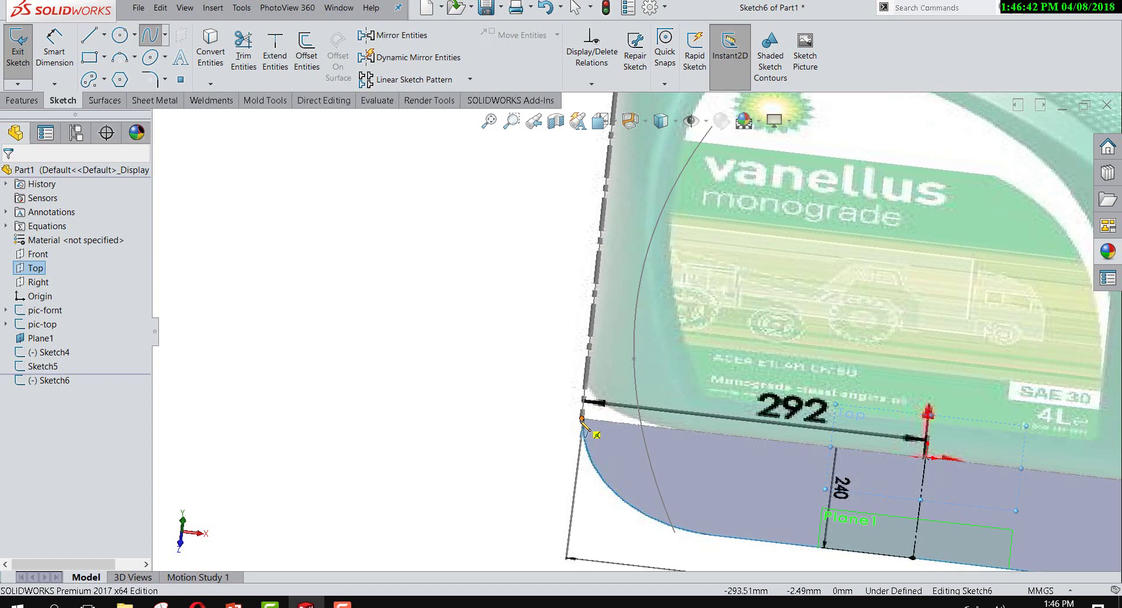
click(583, 419)
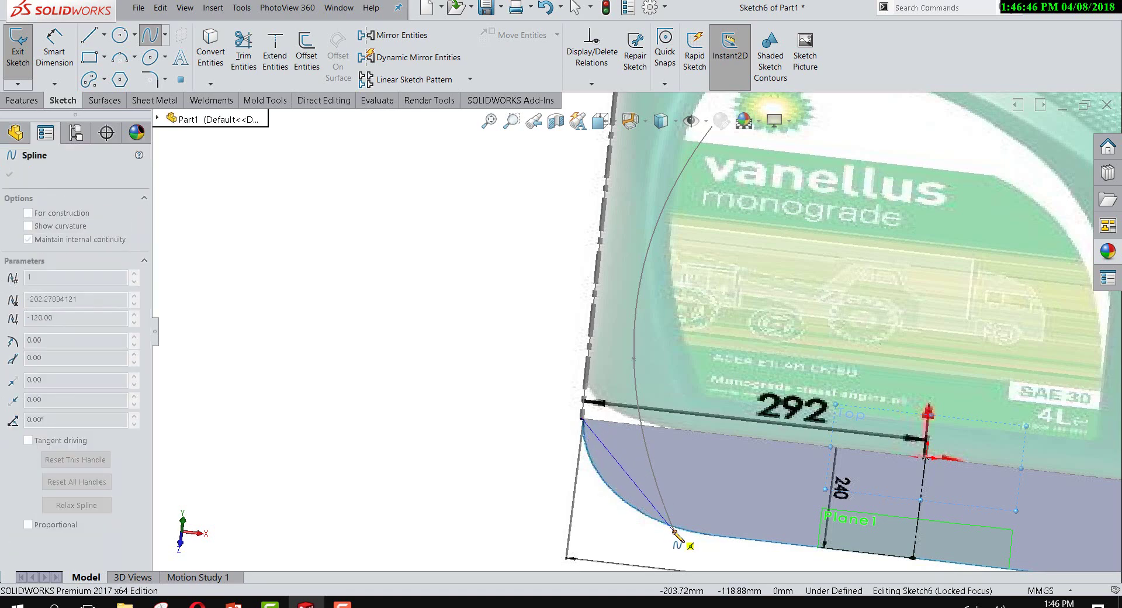
click(675, 534)
right_click(696, 517)
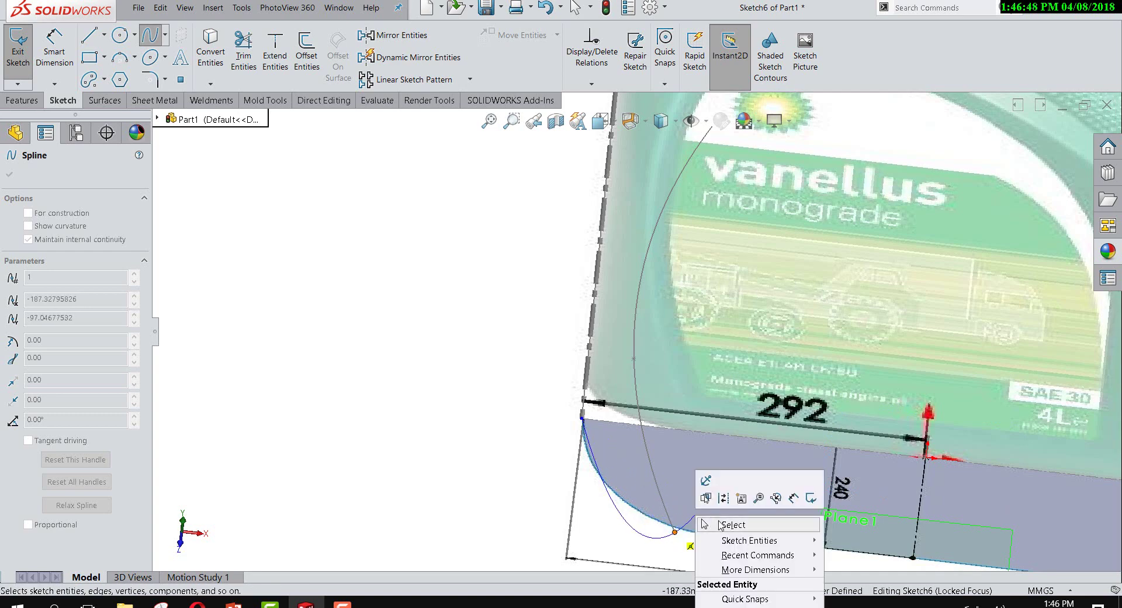
click(721, 524)
middle_drag(725, 503, 695, 468)
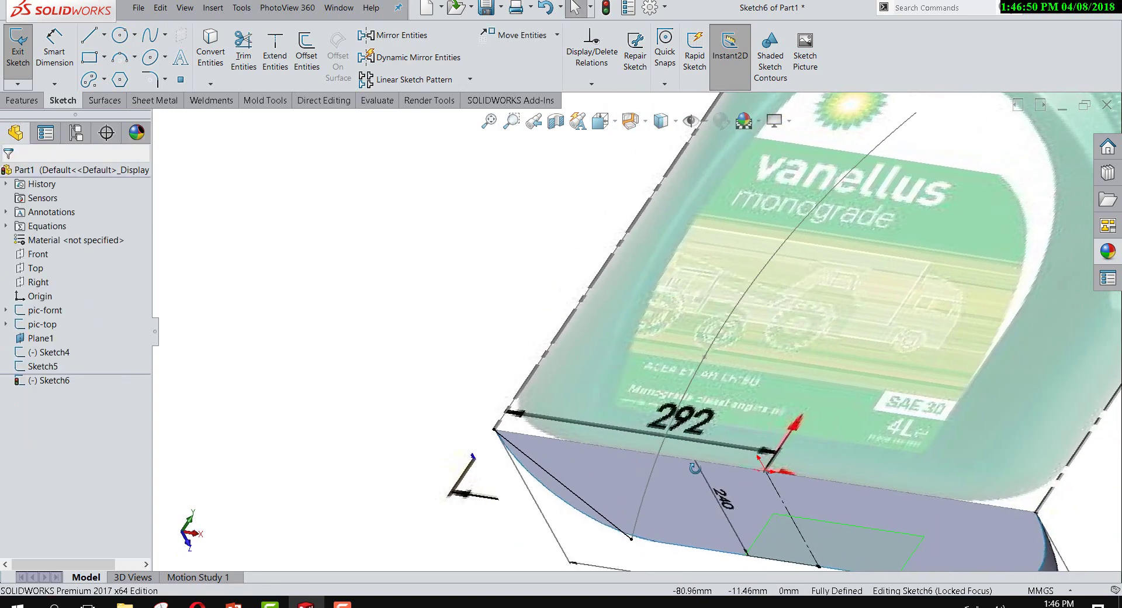
key(ctrl+8)
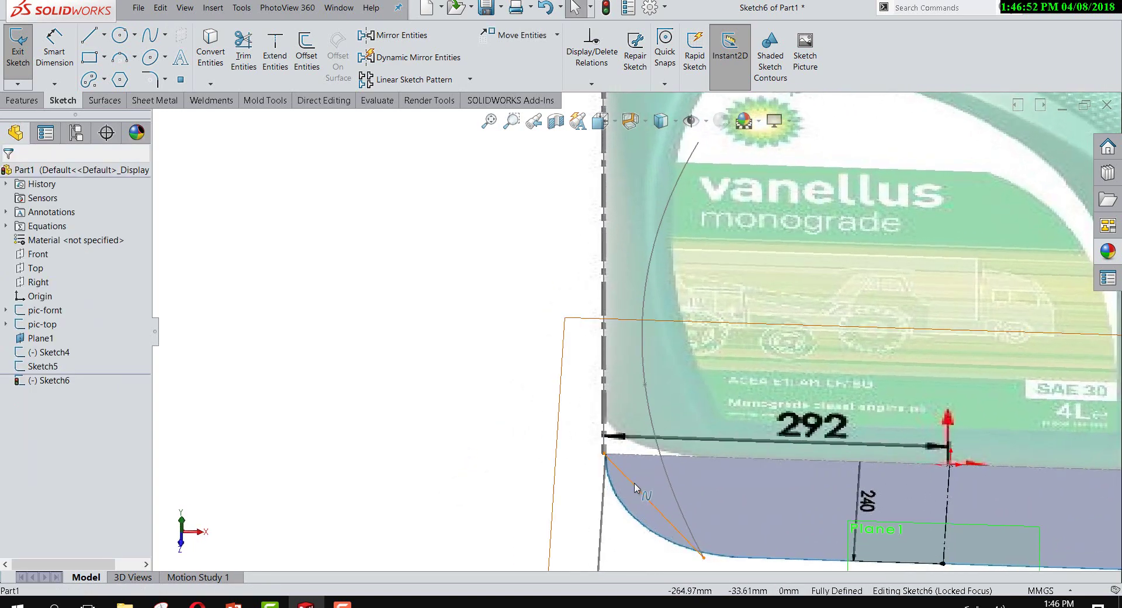
click(635, 487)
Step: Give the corner spline a Vertical start tangent and shorten it to reshape the curve
scroll(620, 490, down, 3)
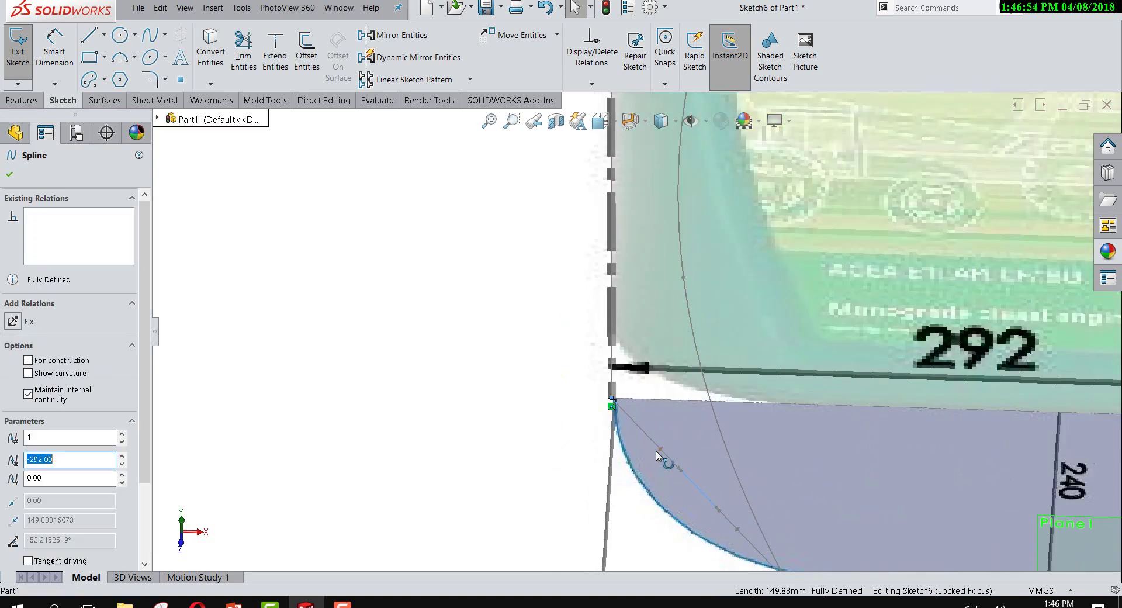
drag(659, 447, 610, 459)
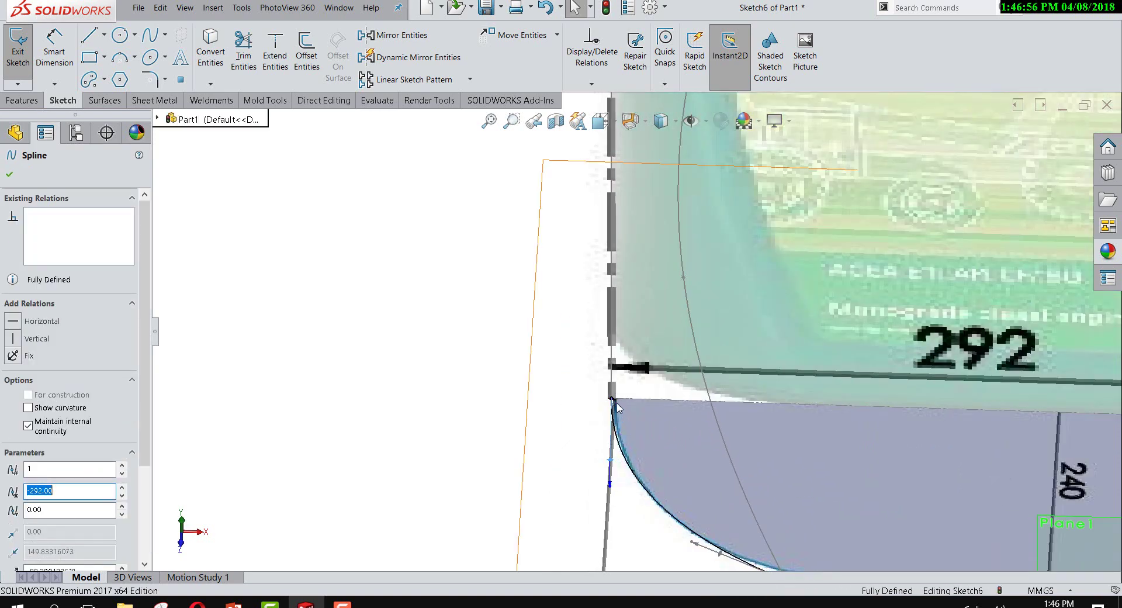
key(z)
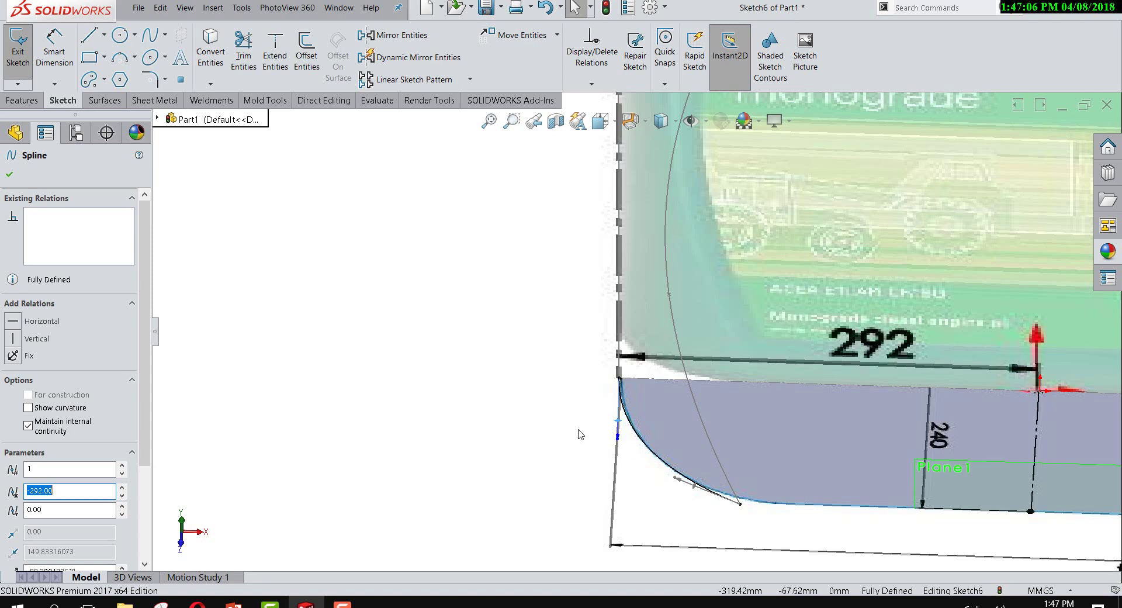
scroll(580, 434, down, 2)
drag(647, 430, 642, 425)
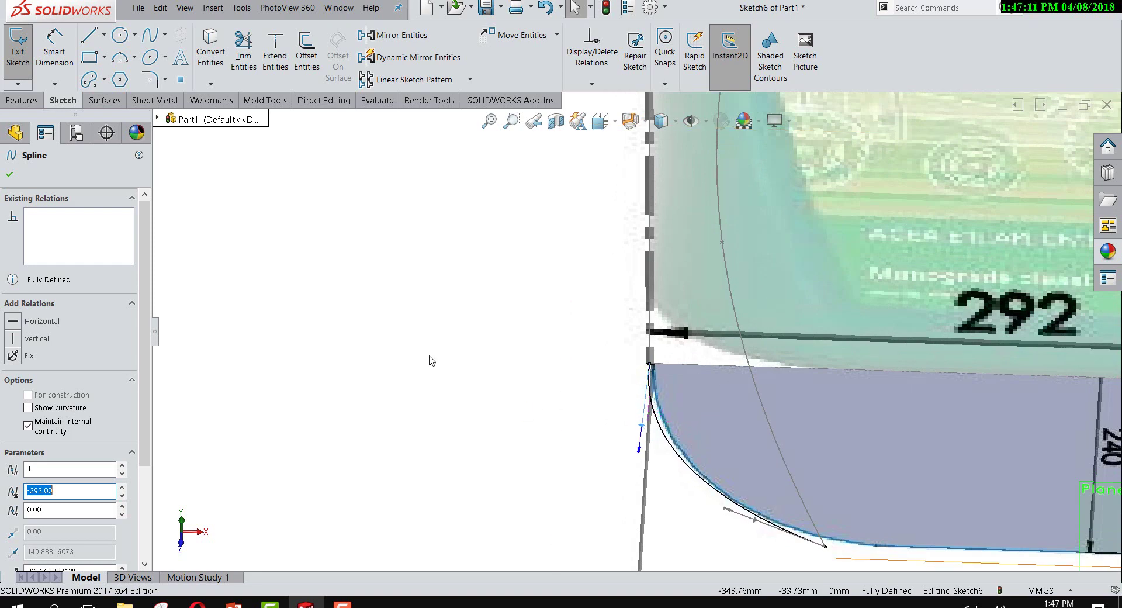
click(14, 325)
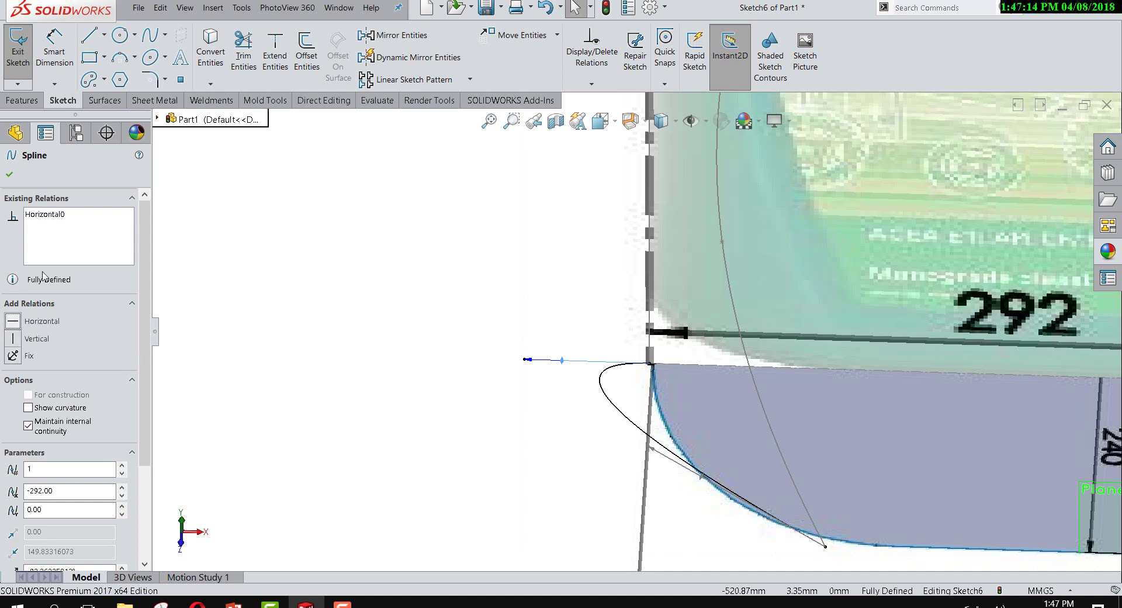
right_click(53, 232)
click(73, 240)
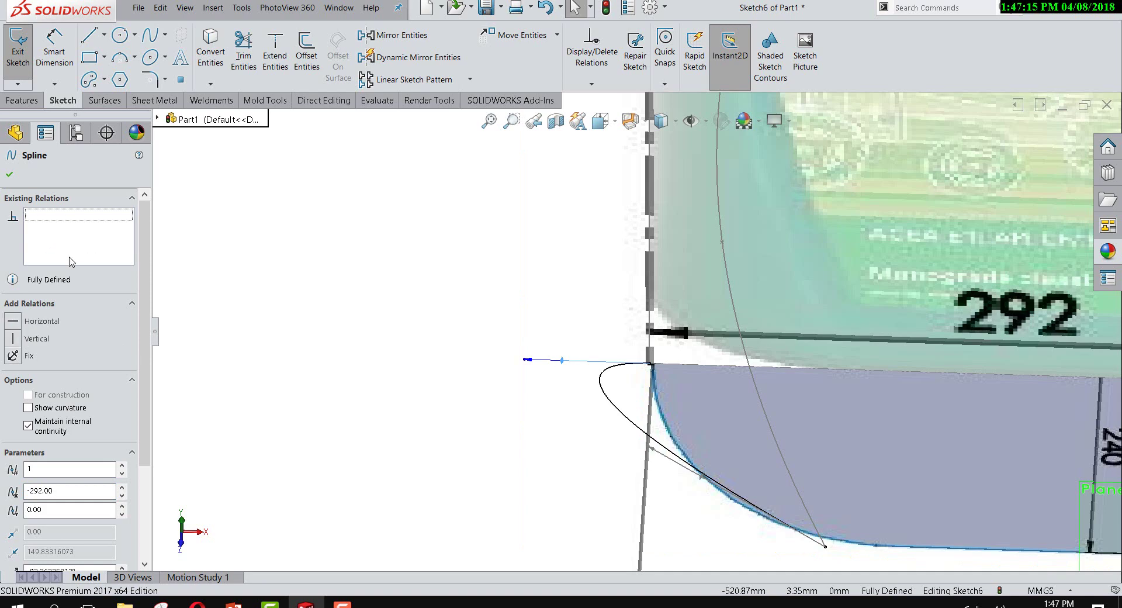
click(11, 339)
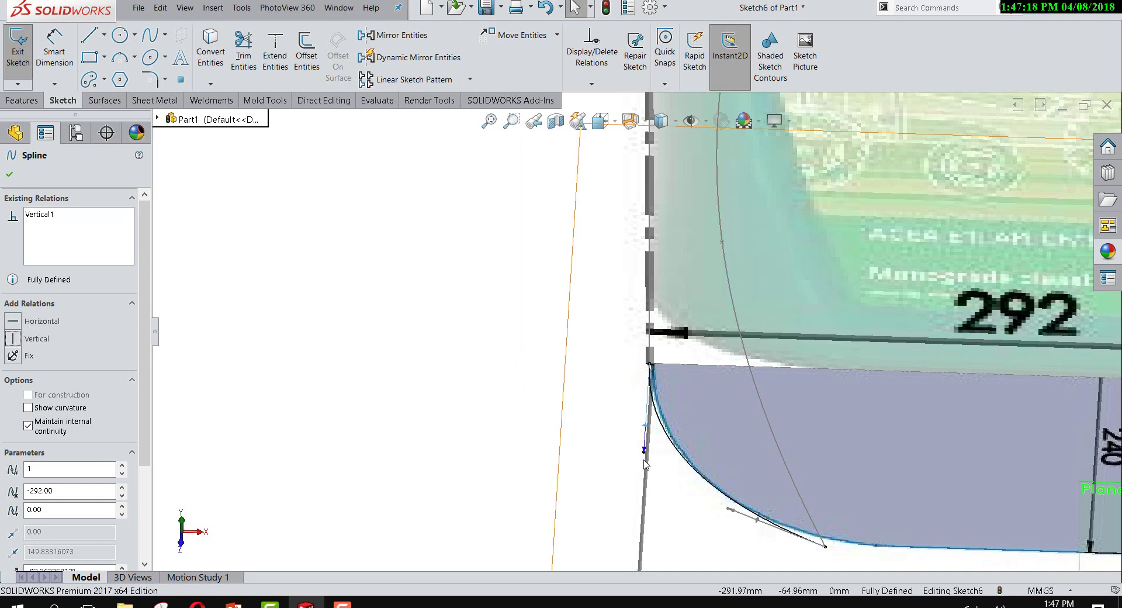
drag(644, 450, 646, 439)
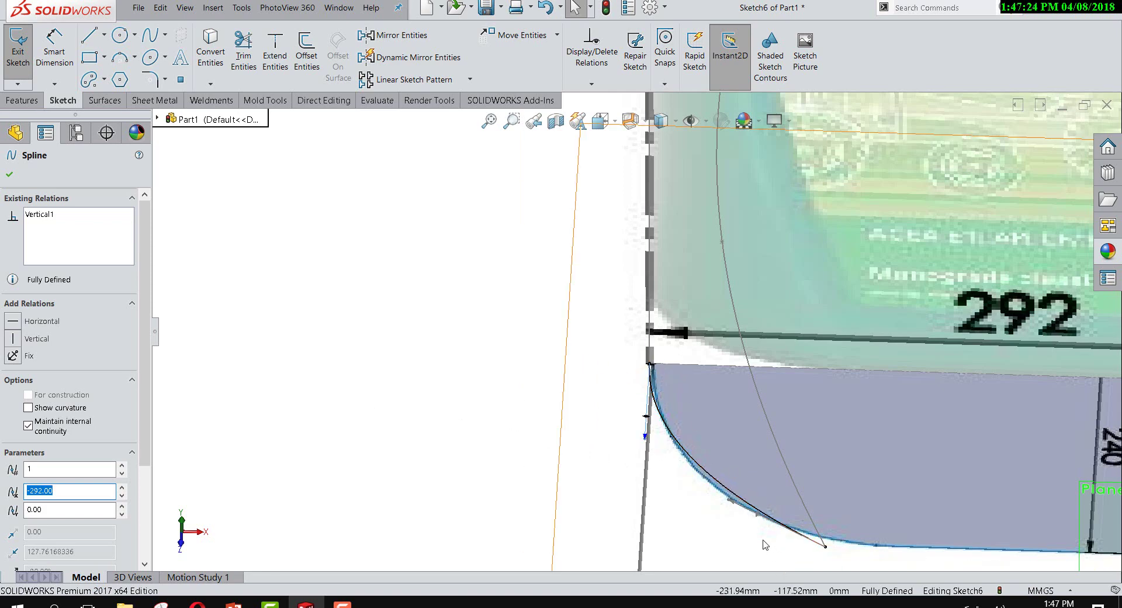
Step: Make the spline's end tangent Horizontal and adjust both tangent lengths to hug the base edge
mouse_move(747, 512)
mouse_down()
mouse_move(775, 545)
mouse_move(760, 533)
mouse_up()
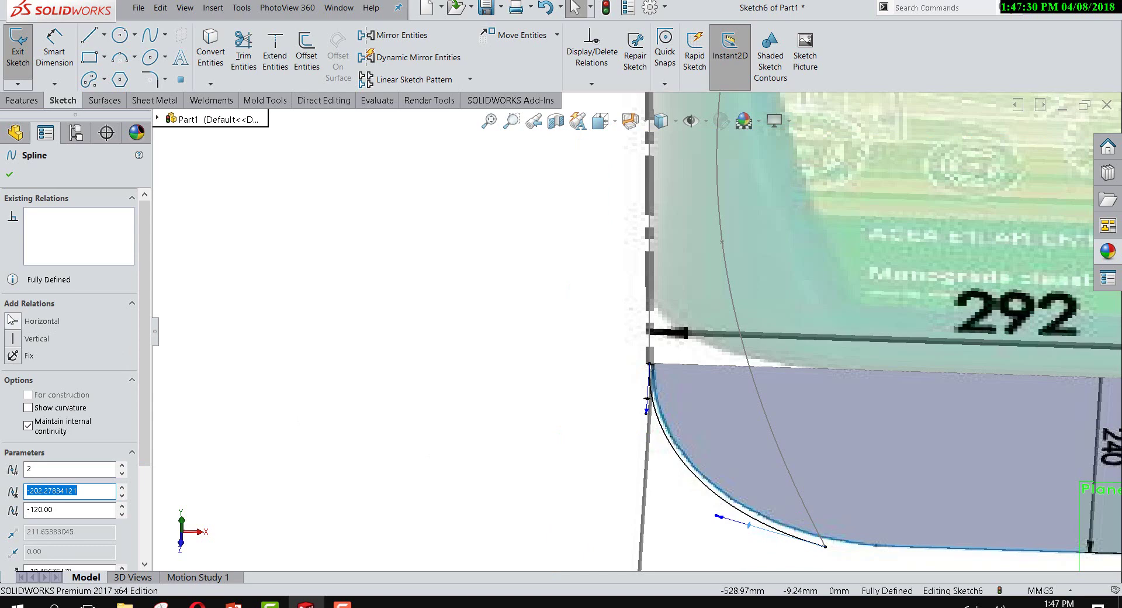
click(11, 321)
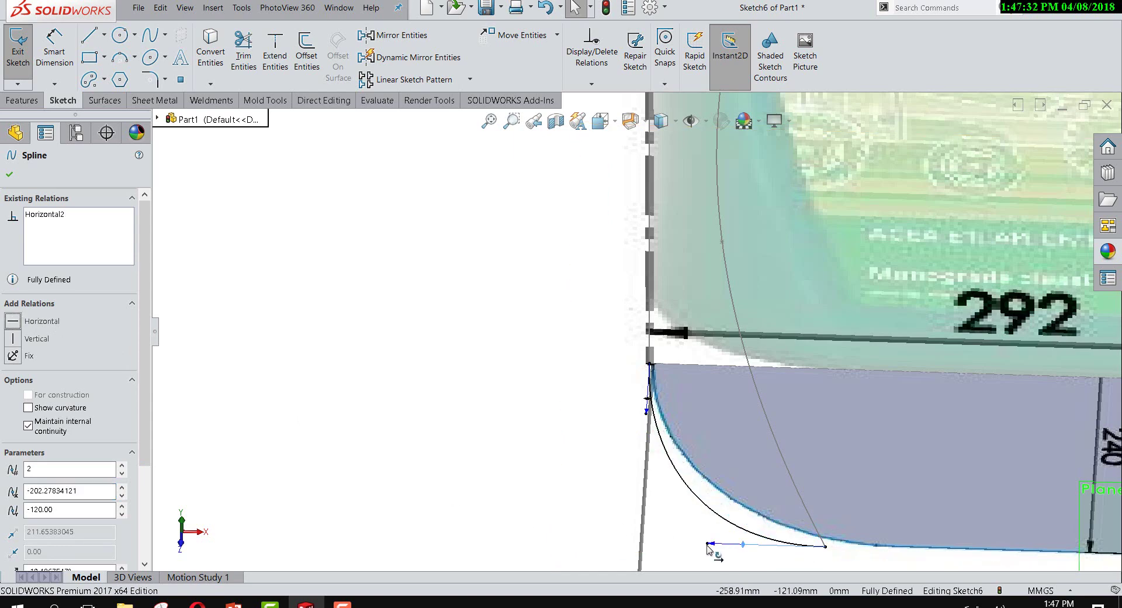
drag(709, 544, 751, 546)
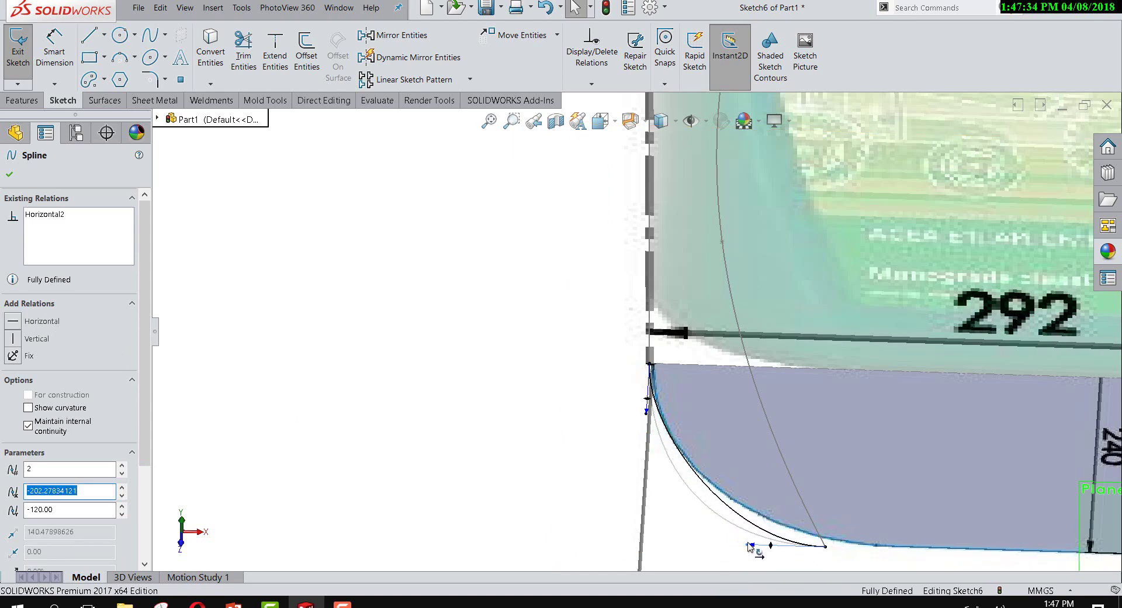
drag(648, 411, 647, 397)
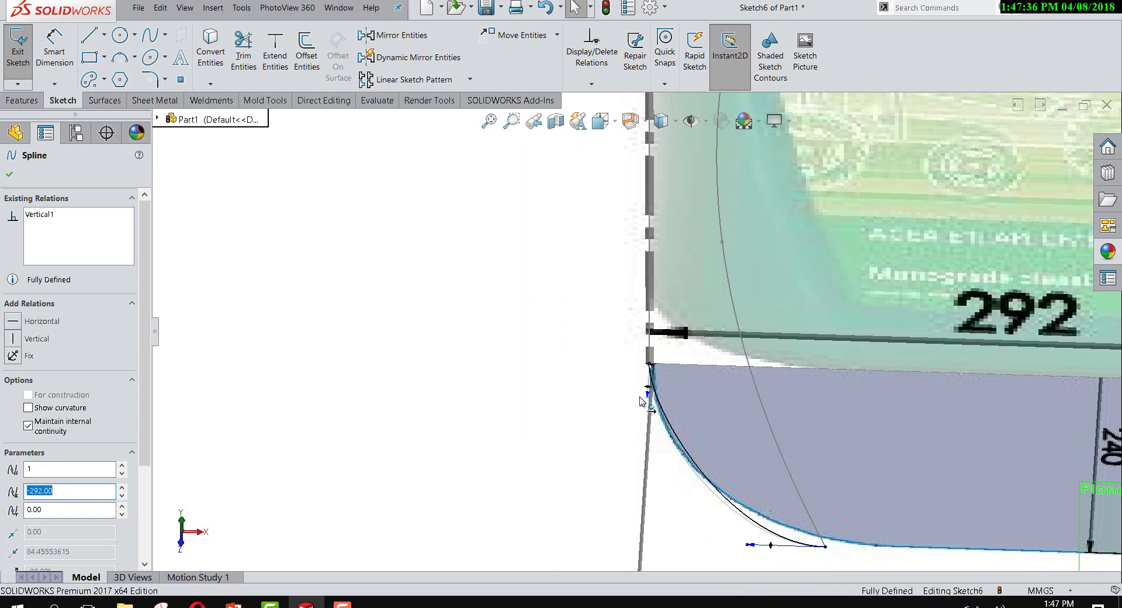
scroll(649, 409, up, 3)
mouse_move(649, 409)
middle_down()
mouse_move(791, 466)
mouse_move(701, 453)
middle_up()
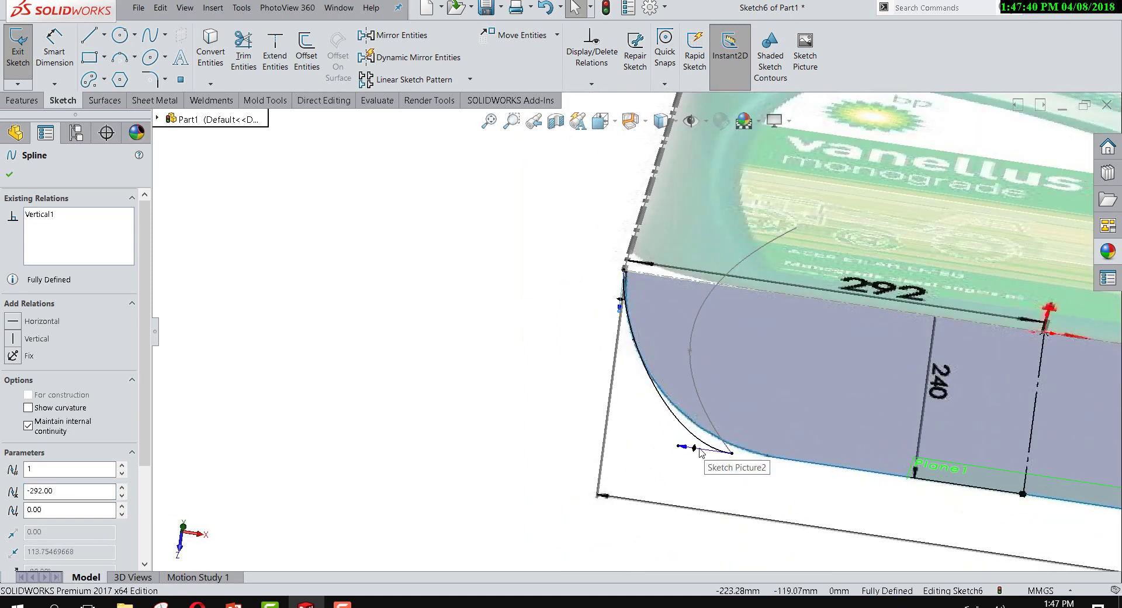
click(684, 447)
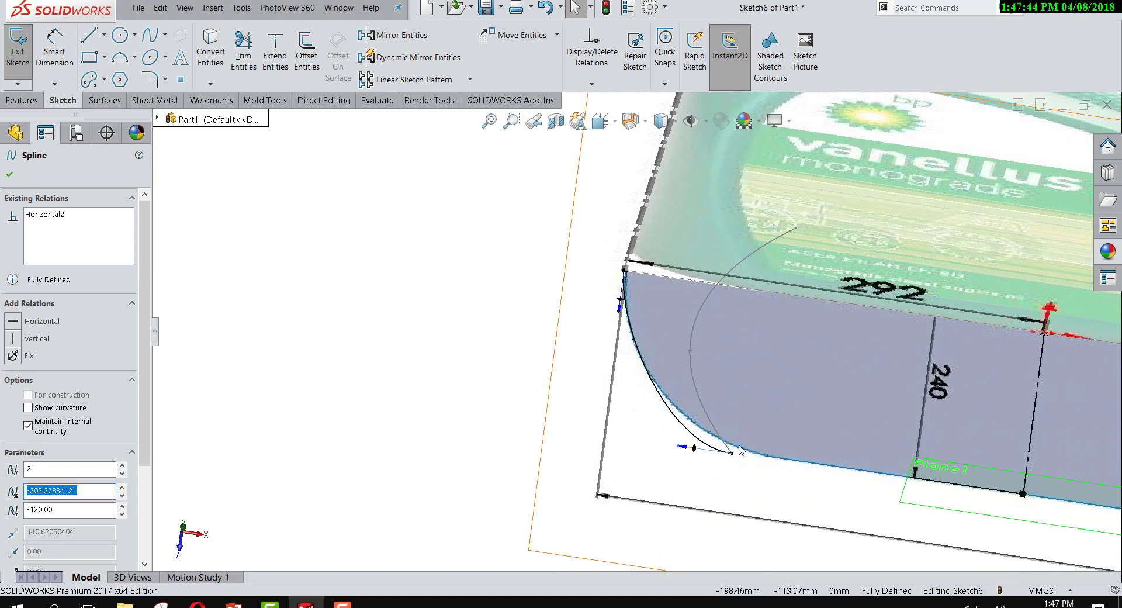
Step: Inspect the corner from the top view, then turn the jug upright facing front
mouse_move(738, 453)
middle_down()
mouse_move(753, 430)
mouse_move(748, 440)
middle_up()
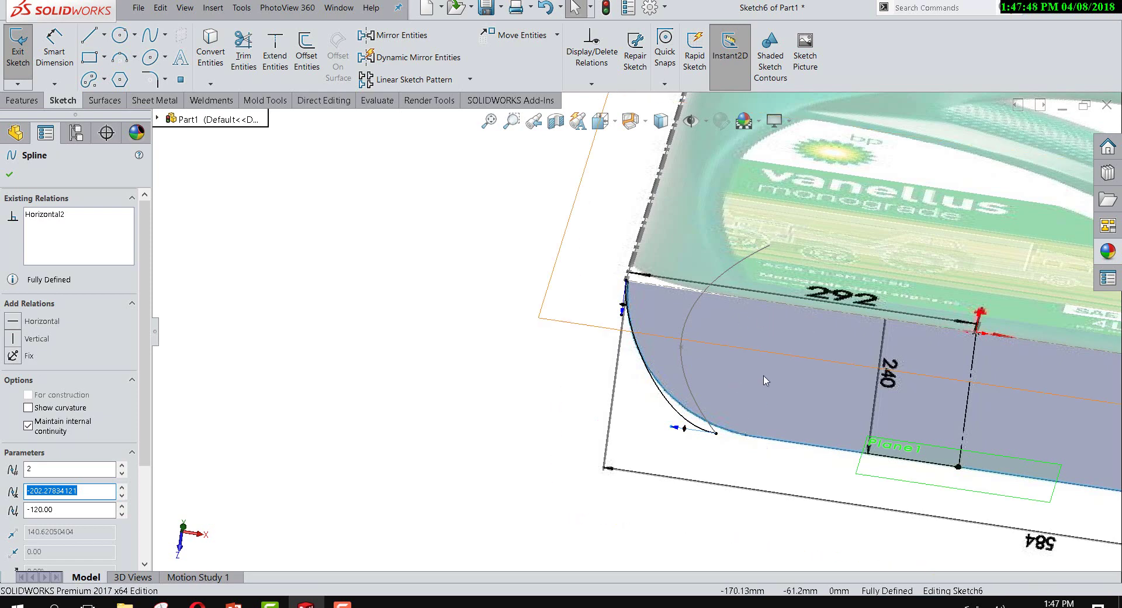
mouse_move(786, 259)
middle_down()
mouse_move(749, 443)
mouse_move(723, 316)
middle_up()
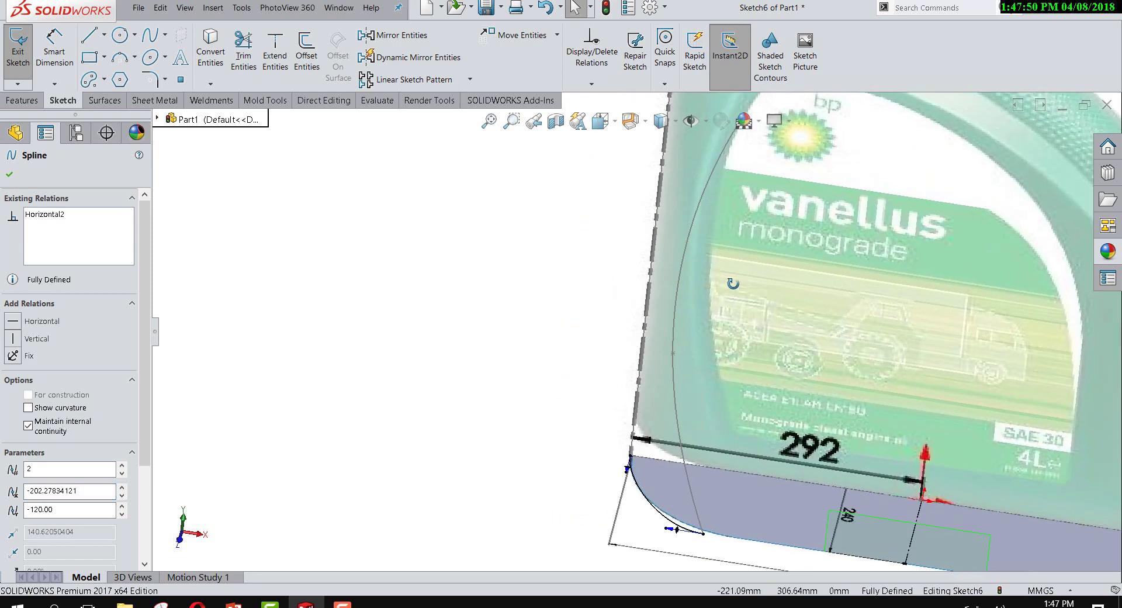
key(space)
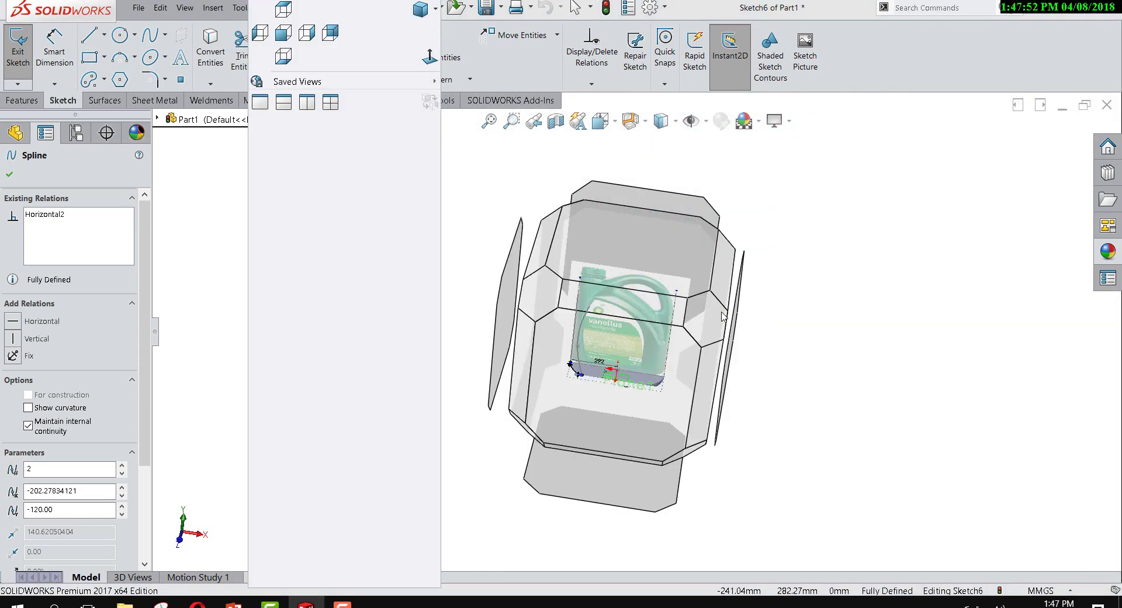
click(428, 58)
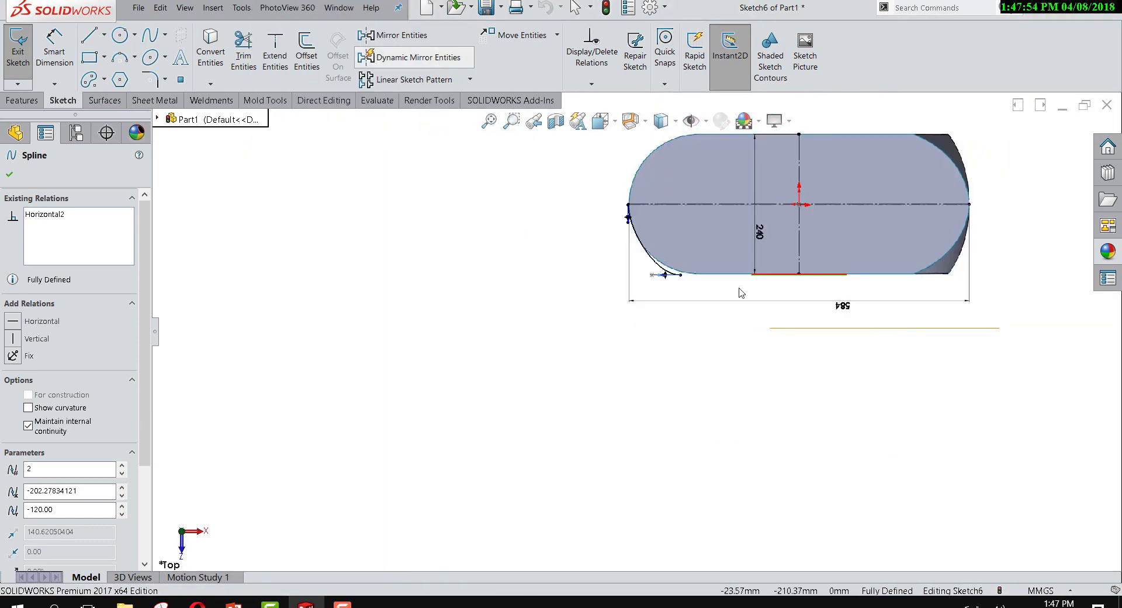
mouse_move(645, 226)
middle_down()
mouse_move(387, 157)
mouse_move(394, 300)
mouse_move(304, 453)
mouse_move(141, 475)
middle_up()
middle_drag(598, 380, 195, 403)
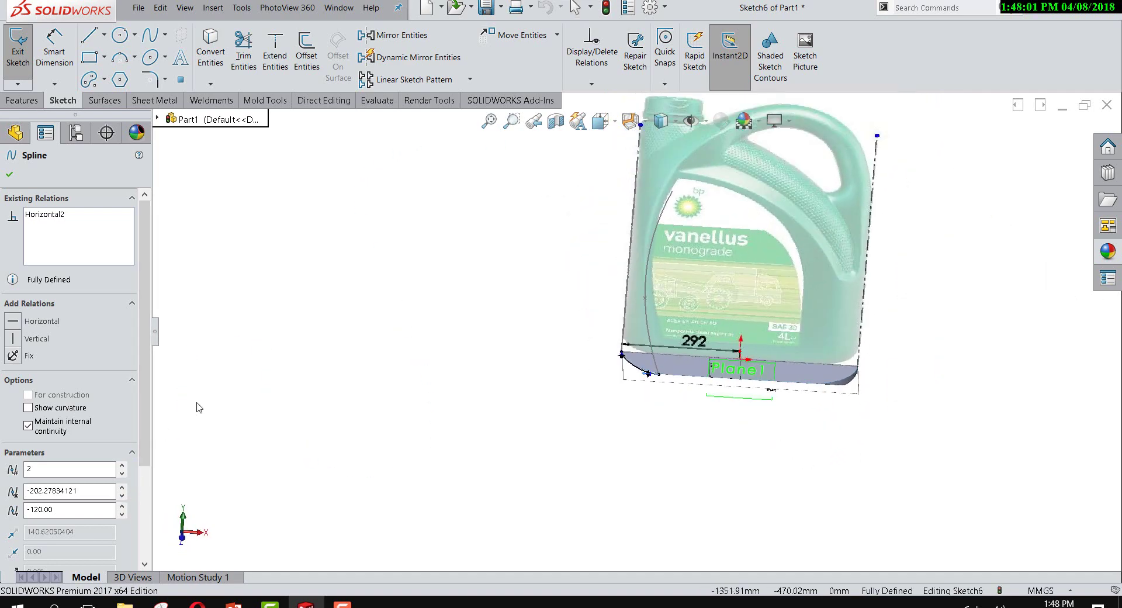
Step: Exit Sketch6 and create Plane2 parallel to Top through Point1 of Sketch4
click(17, 46)
mouse_move(536, 280)
middle_down()
mouse_move(584, 311)
mouse_move(663, 263)
middle_up()
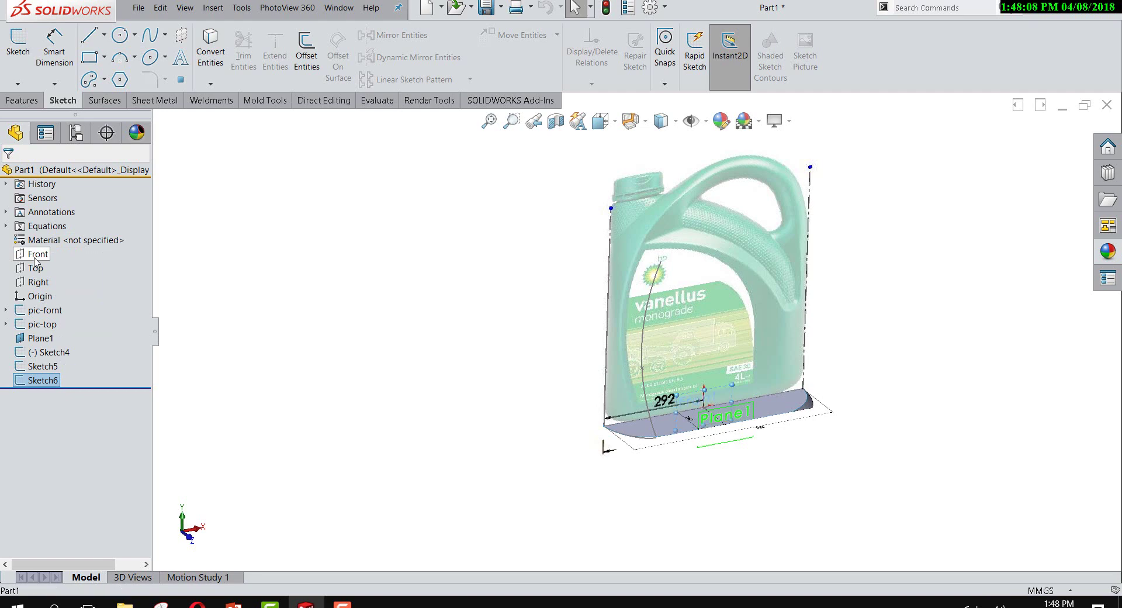
click(35, 257)
click(44, 271)
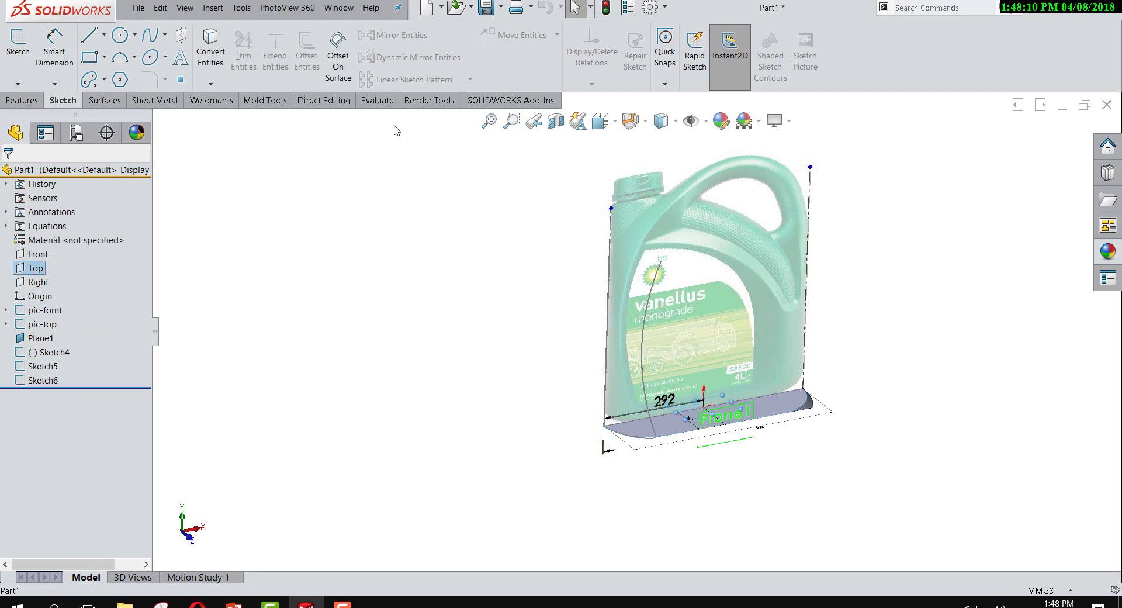
click(25, 101)
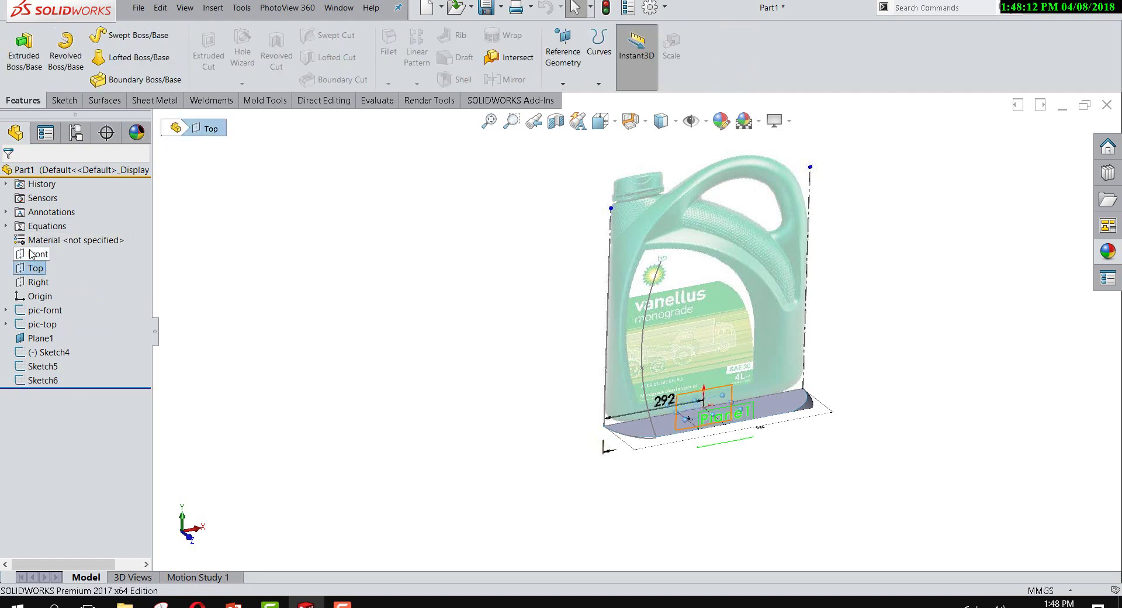
click(563, 75)
click(573, 99)
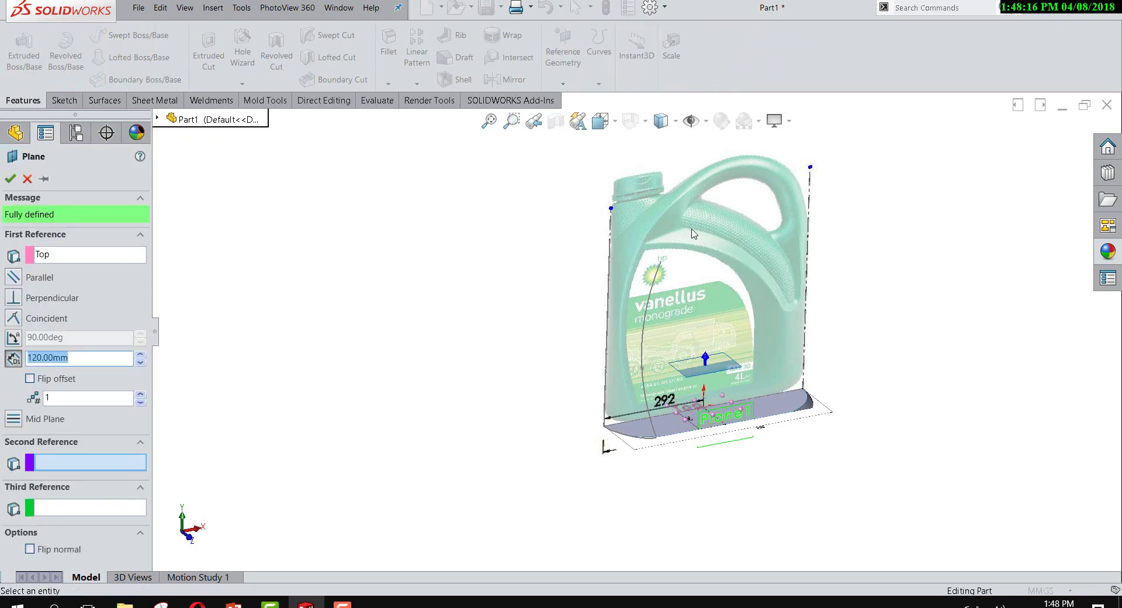
click(662, 263)
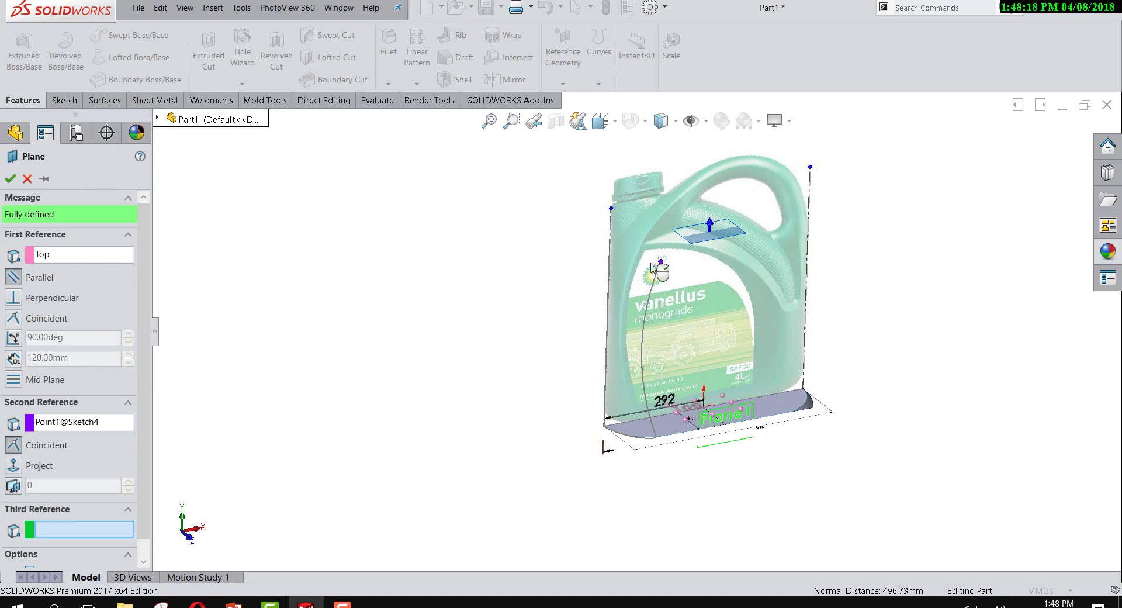
click(9, 180)
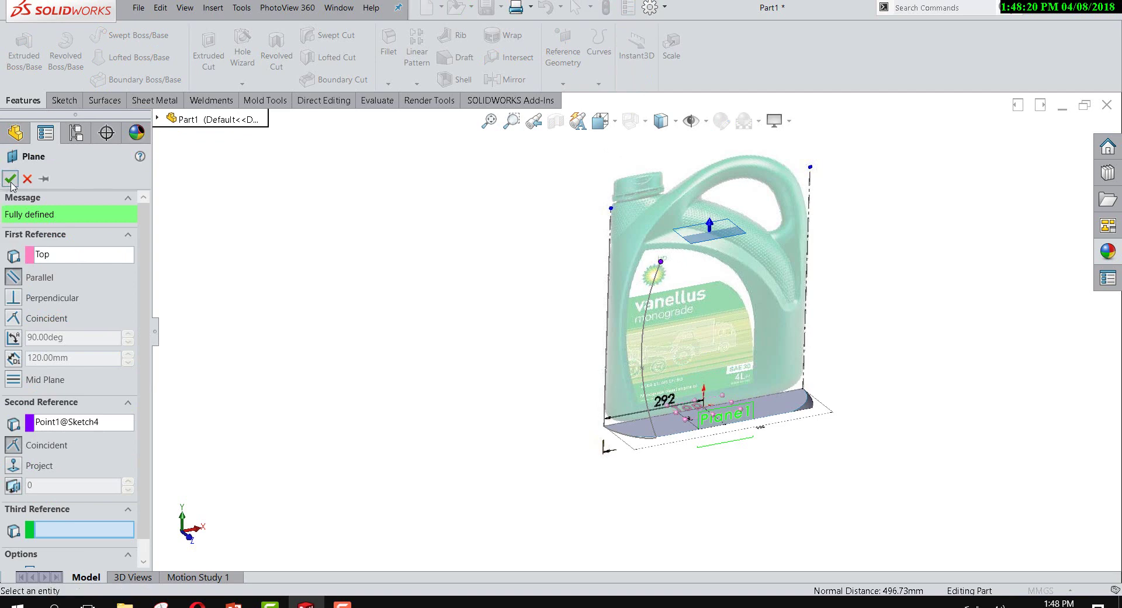
scroll(674, 211, down, 3)
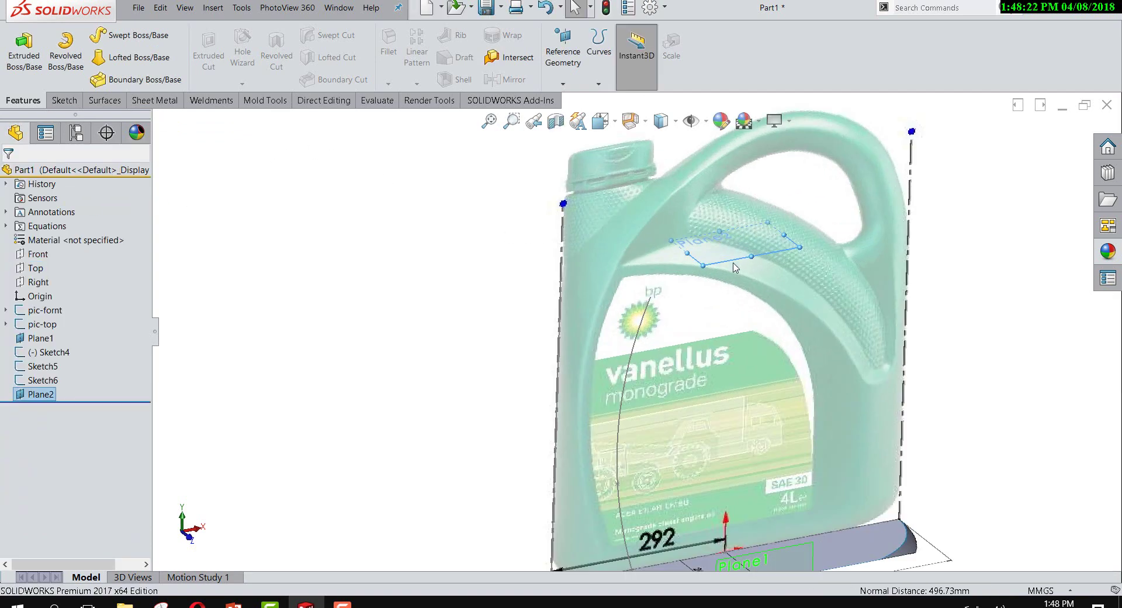
right_click(733, 261)
Step: Start a sketch on Plane2 and draw a two-point spline across the bottle corner
click(759, 240)
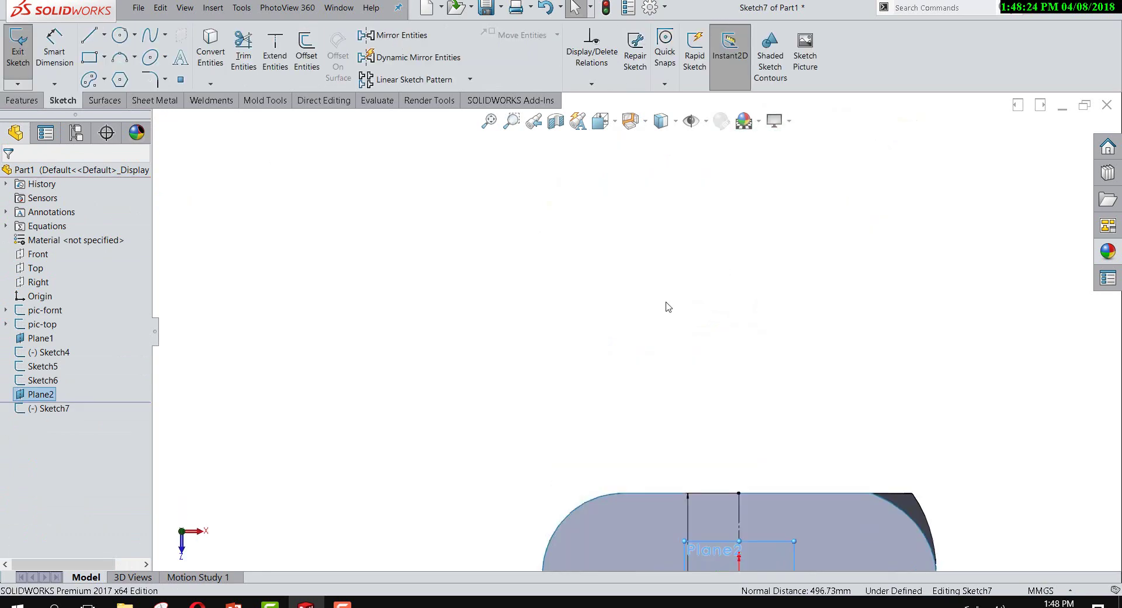
mouse_move(705, 354)
middle_down()
mouse_move(240, 234)
mouse_move(333, 275)
mouse_move(727, 388)
mouse_move(259, 132)
middle_up()
scroll(754, 386, down, 5)
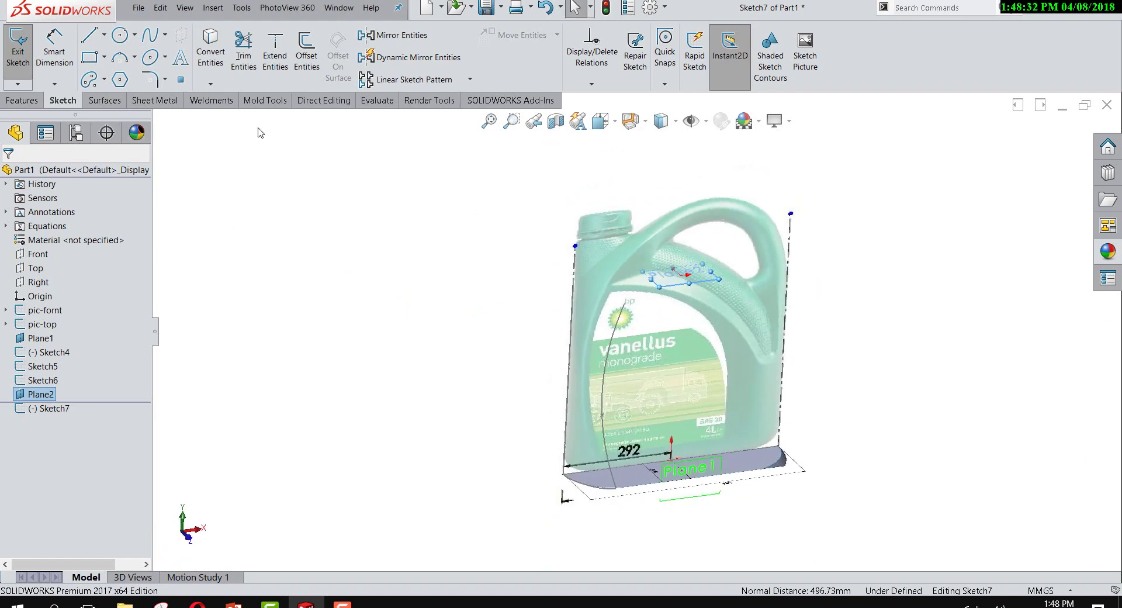
click(151, 40)
click(463, 264)
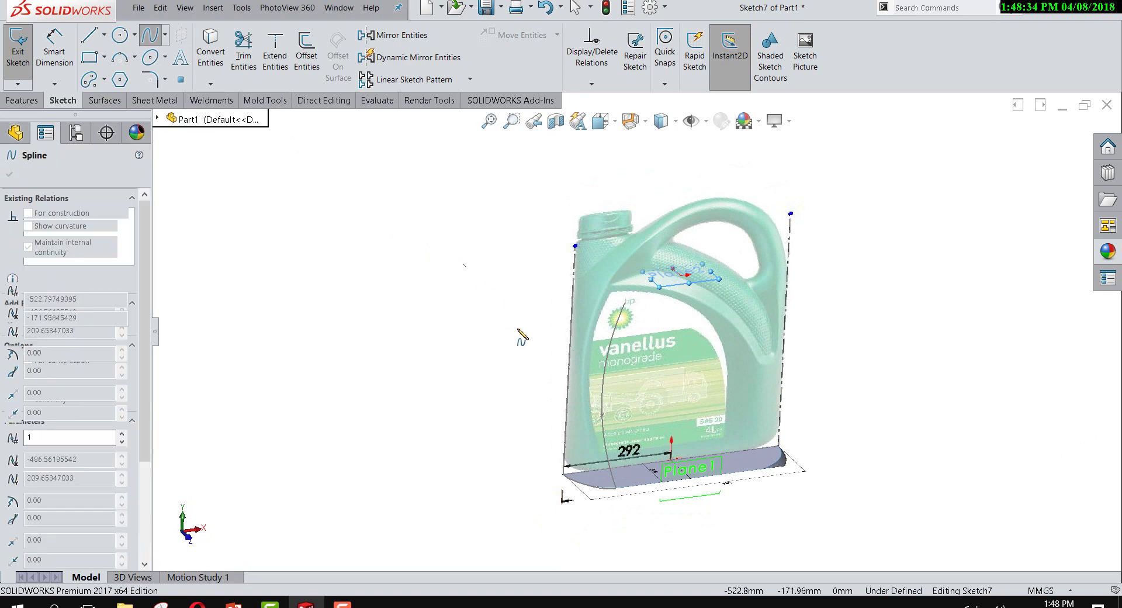
right_click(521, 329)
click(551, 342)
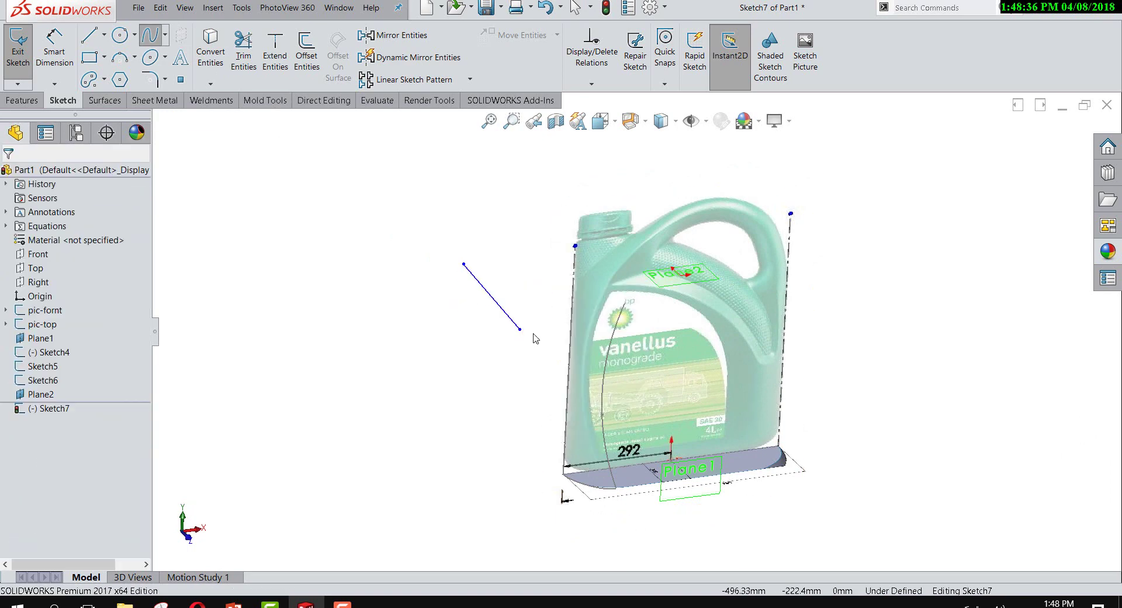
Step: Pierce the spline's endpoints onto Spline1@Sketch4 and Line1@Sketch5
click(520, 329)
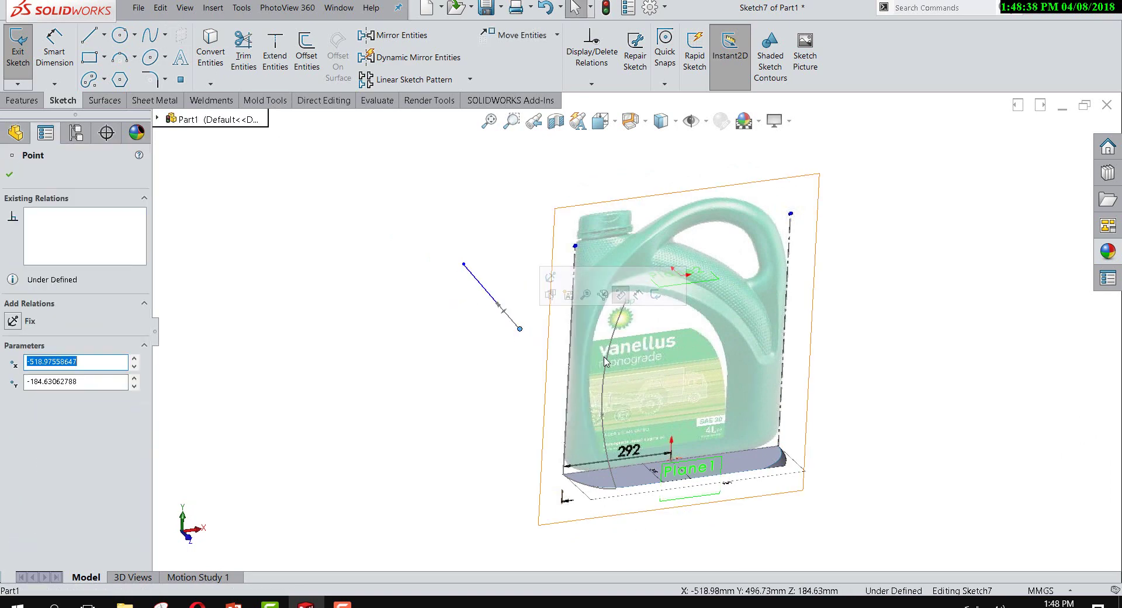
click(521, 343)
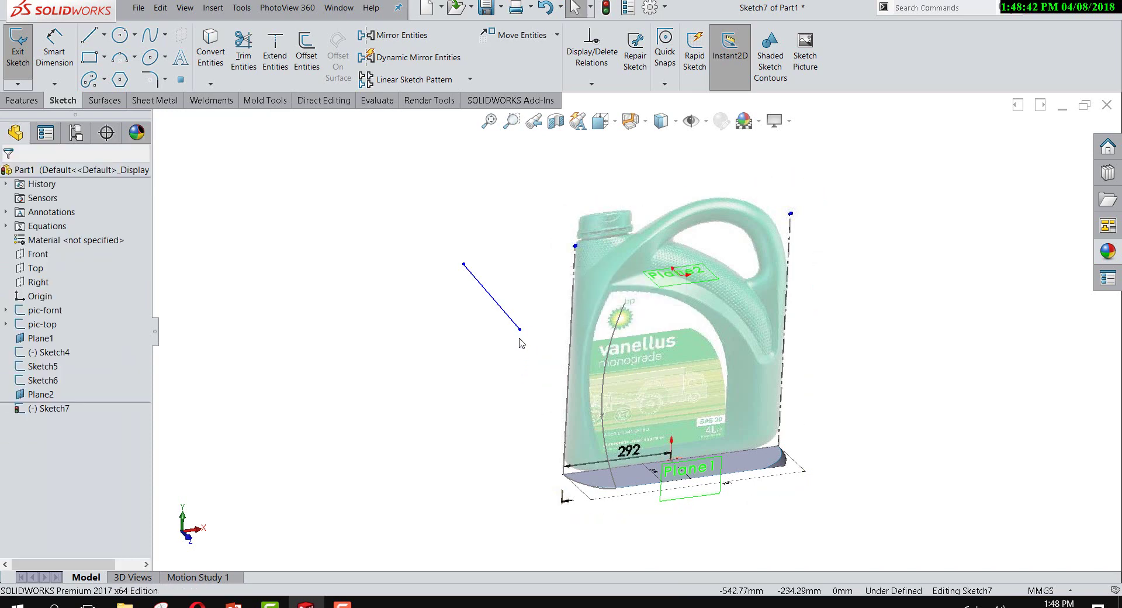
click(521, 329)
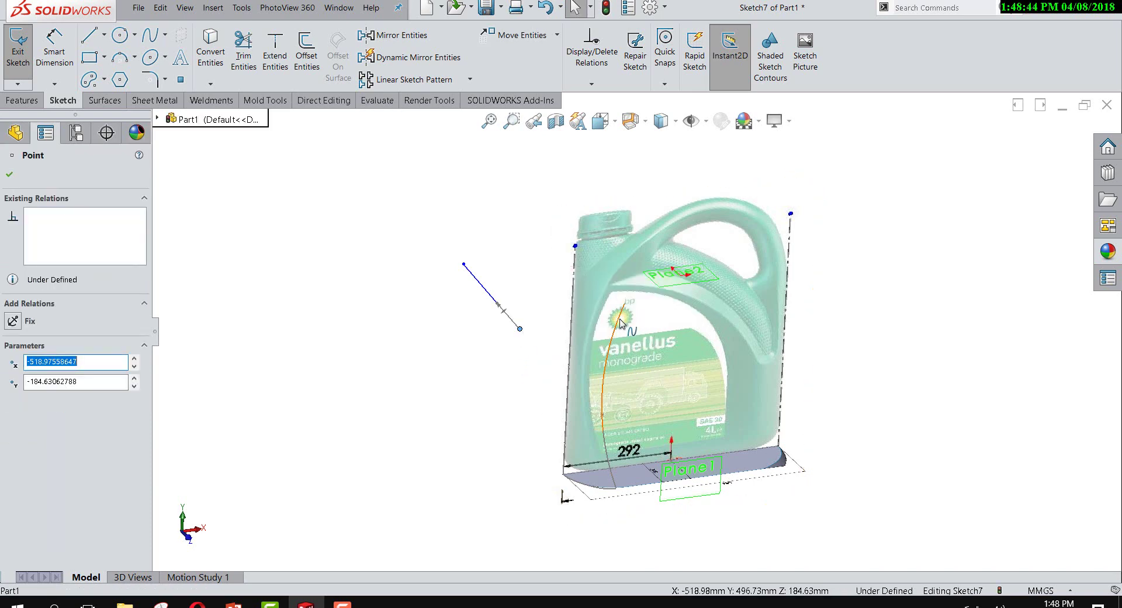
ctrl+click(607, 456)
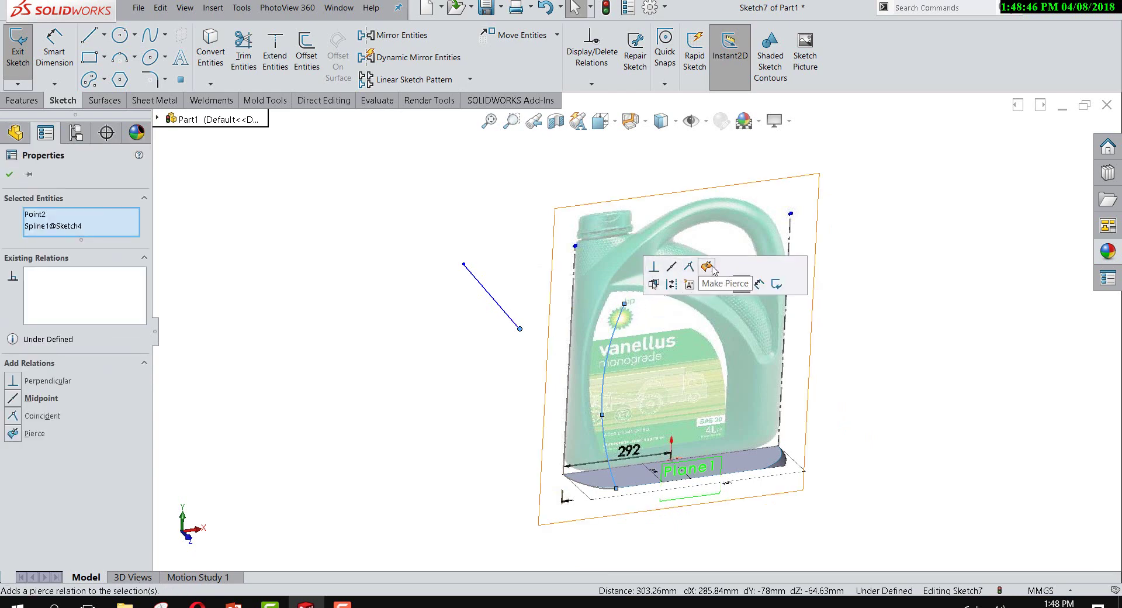
click(711, 268)
click(429, 374)
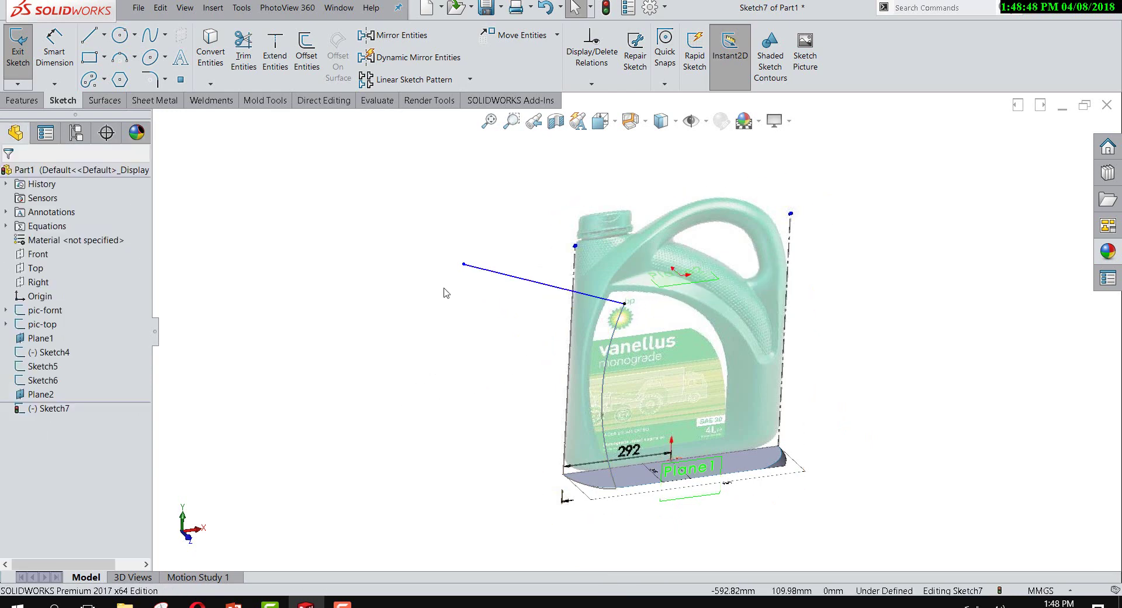
click(463, 265)
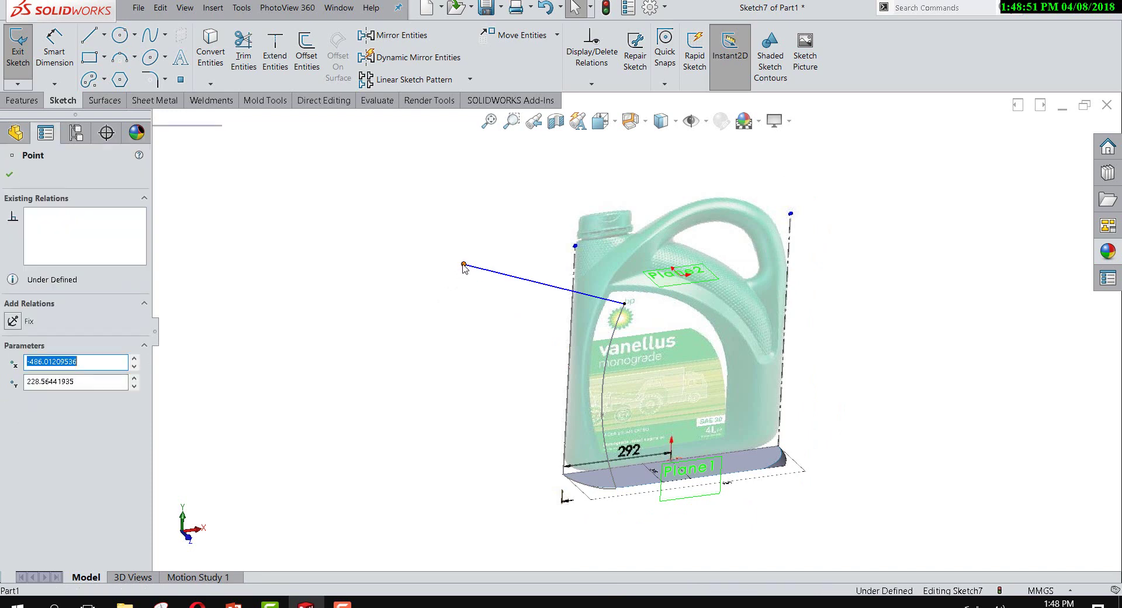
ctrl+click(572, 326)
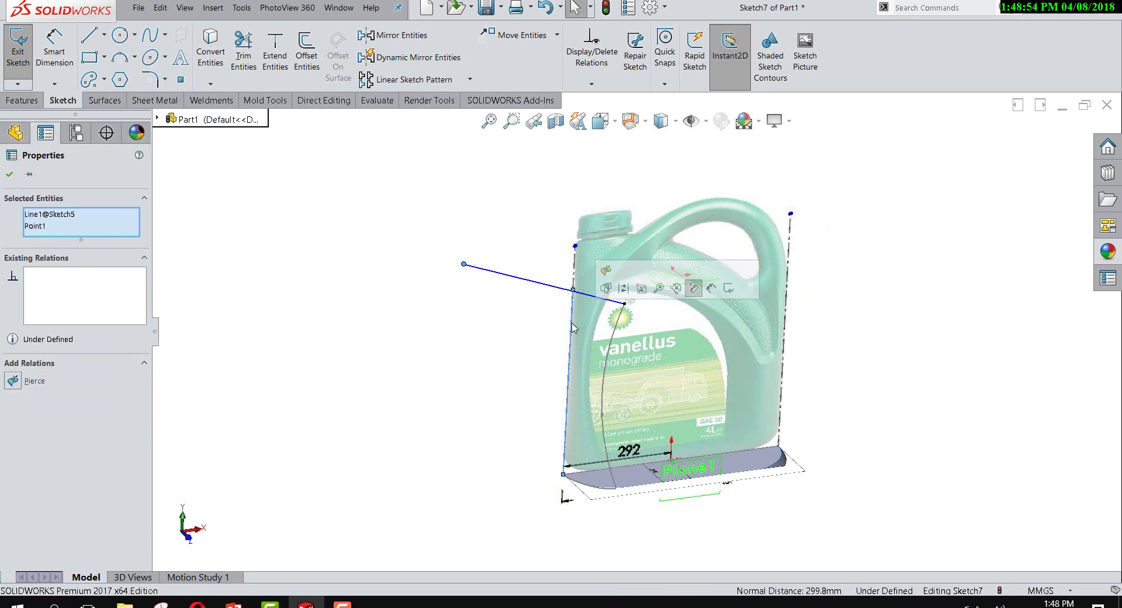
click(13, 381)
click(352, 359)
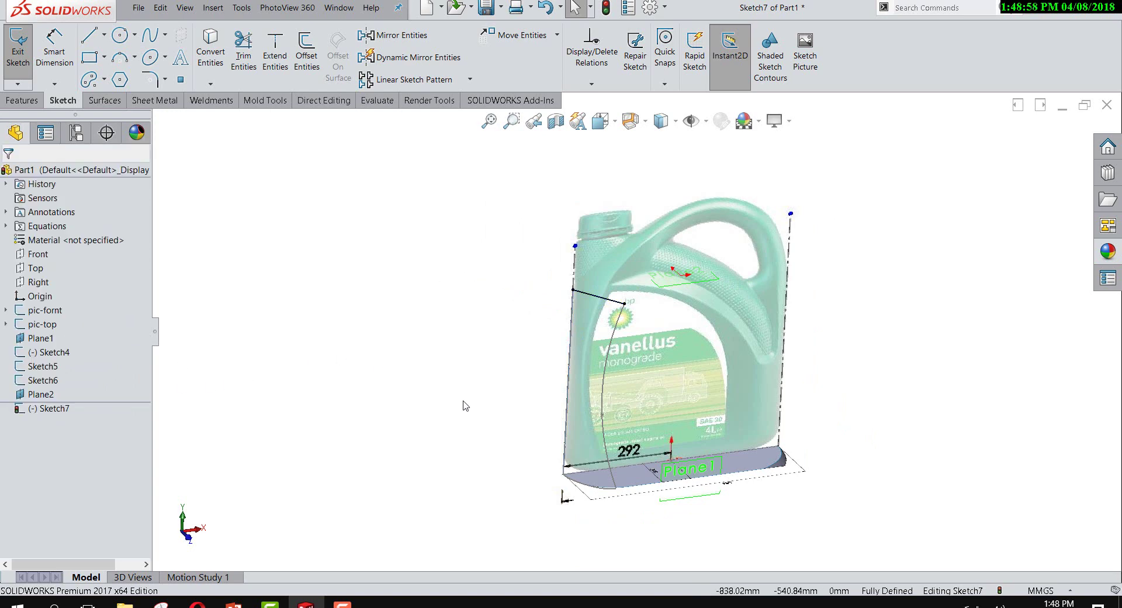
Step: Set the spline's start tangent Vertical and end tangent Horizontal, fully defining Sketch7
mouse_move(463, 401)
middle_down()
mouse_move(408, 396)
mouse_move(452, 466)
middle_up()
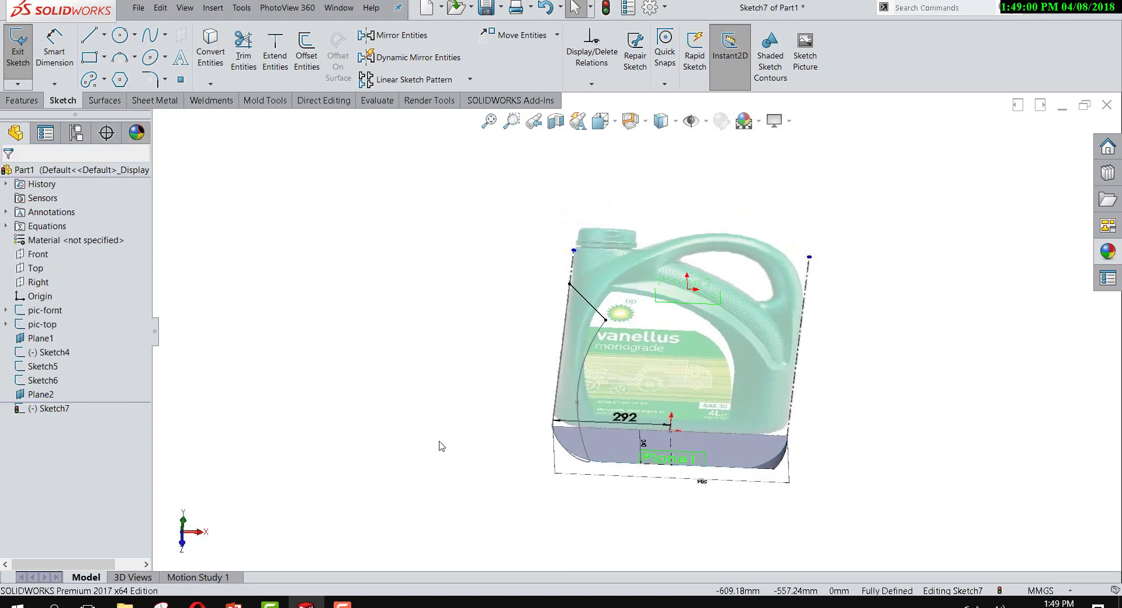
right_click(38, 397)
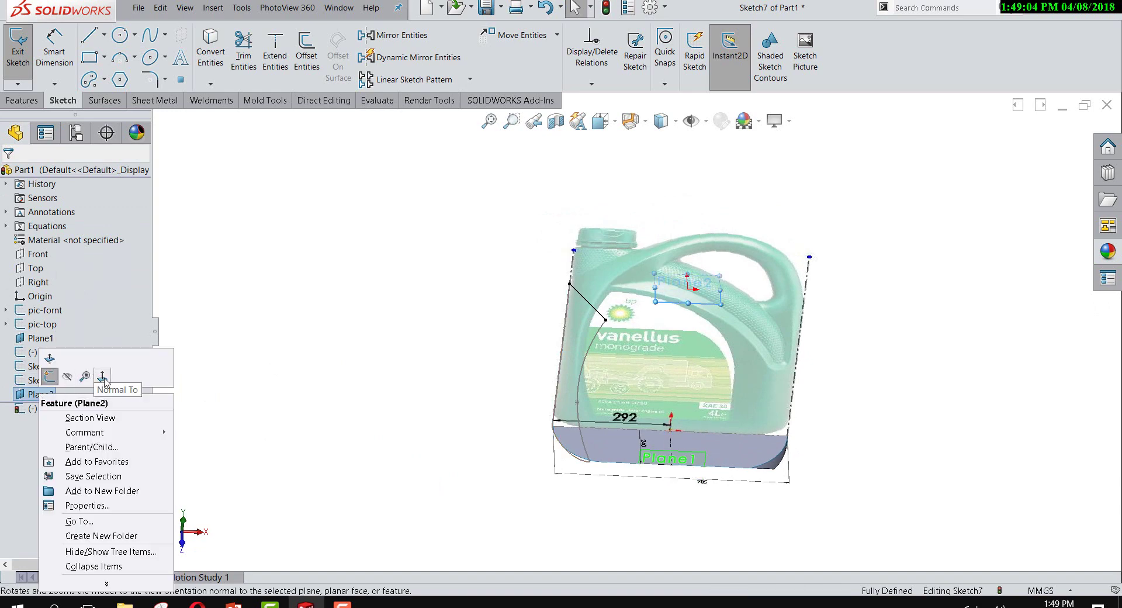
click(91, 377)
scroll(582, 375, down, 3)
scroll(581, 376, down, 2)
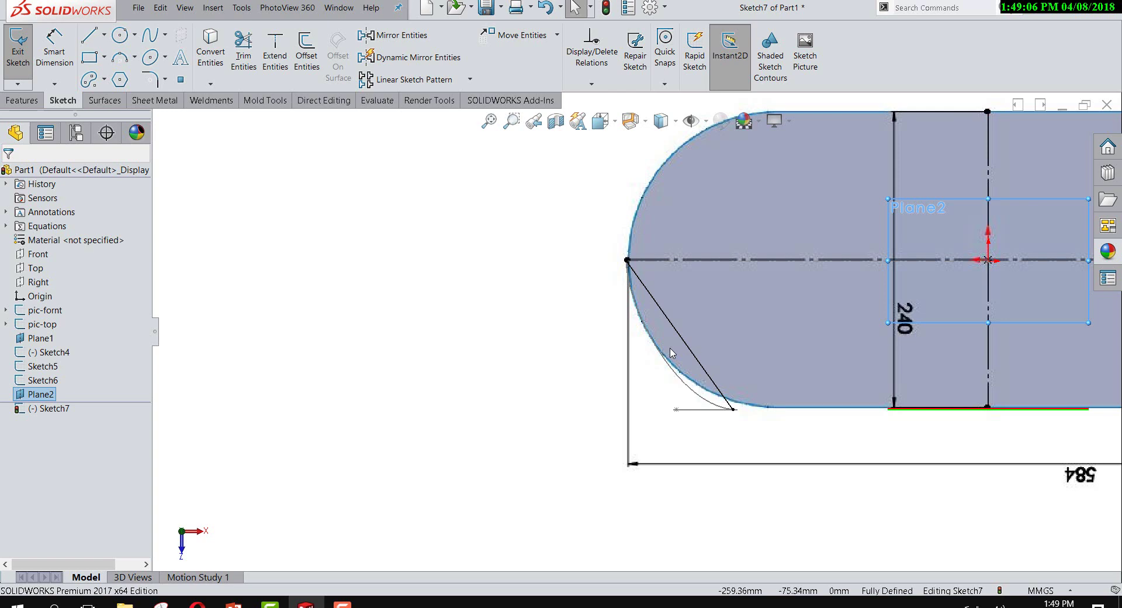
click(665, 313)
scroll(666, 313, down, 1)
drag(650, 302, 611, 310)
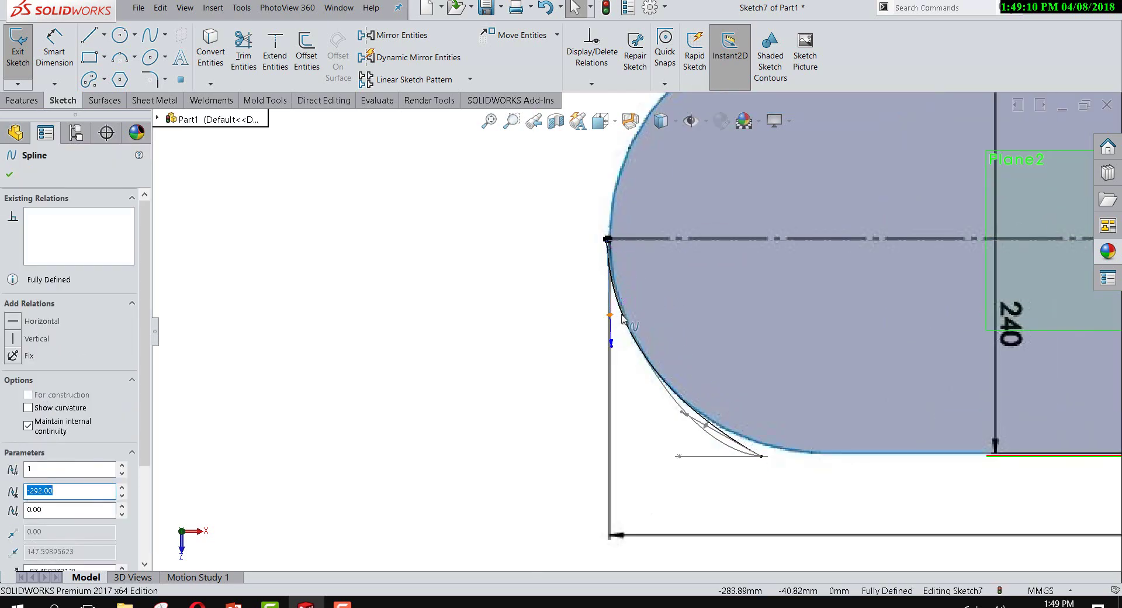
click(16, 339)
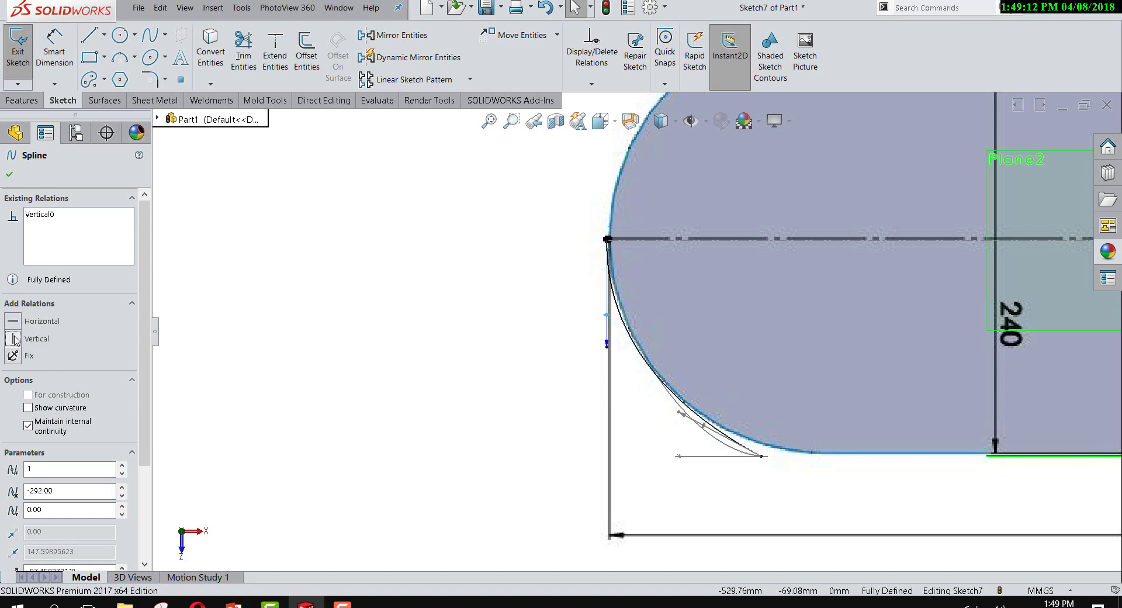
scroll(754, 508, down, 1)
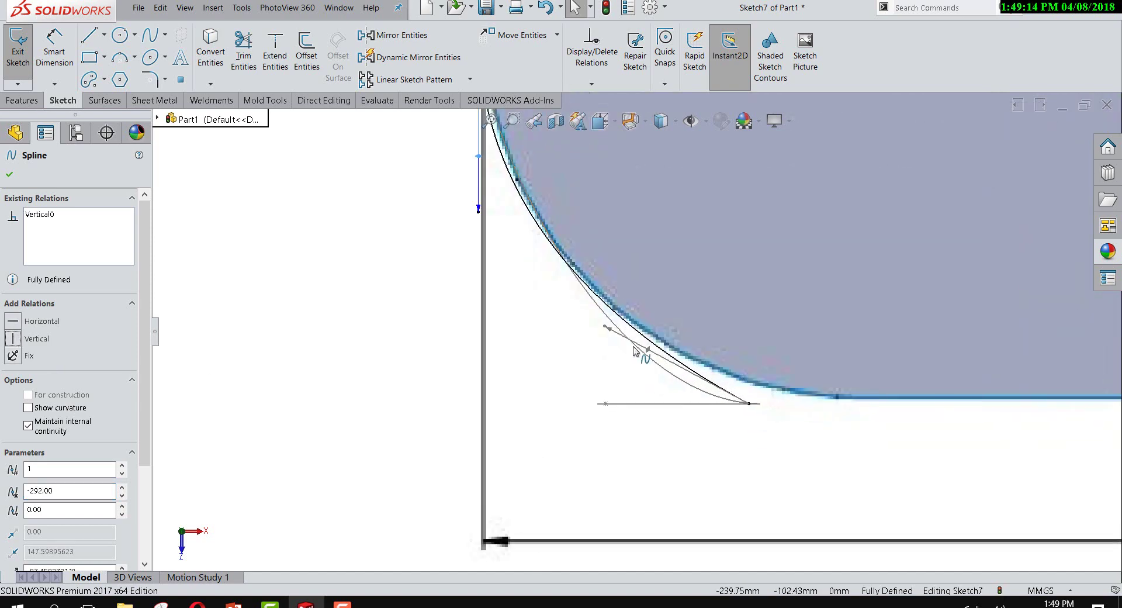
mouse_move(606, 326)
mouse_down()
mouse_move(655, 409)
mouse_move(646, 359)
mouse_move(649, 403)
mouse_up()
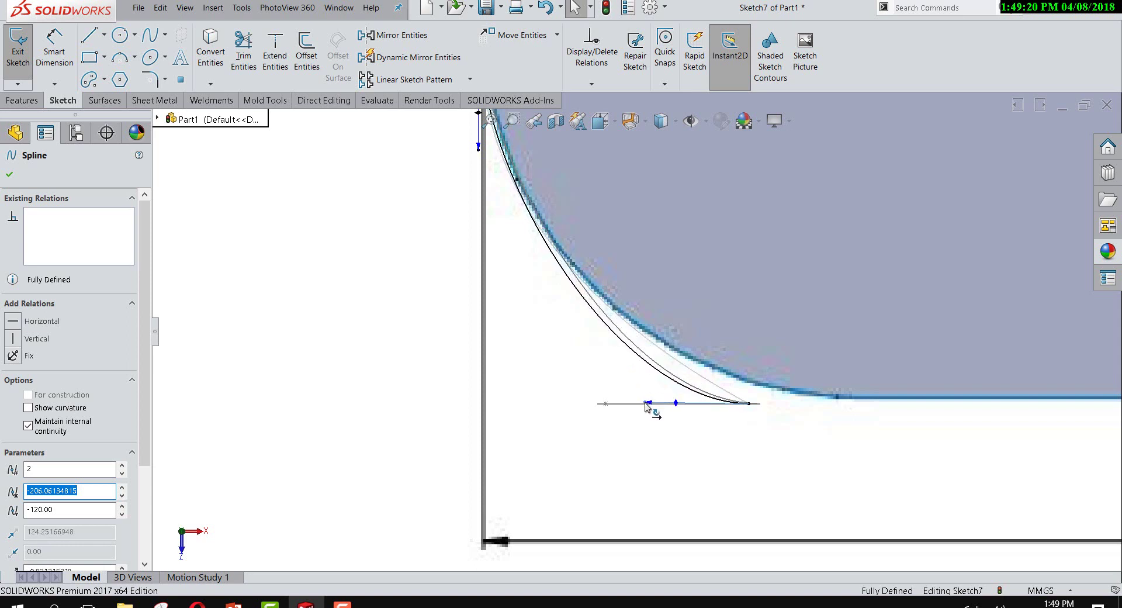
click(9, 326)
scroll(694, 426, up, 3)
scroll(708, 418, up, 3)
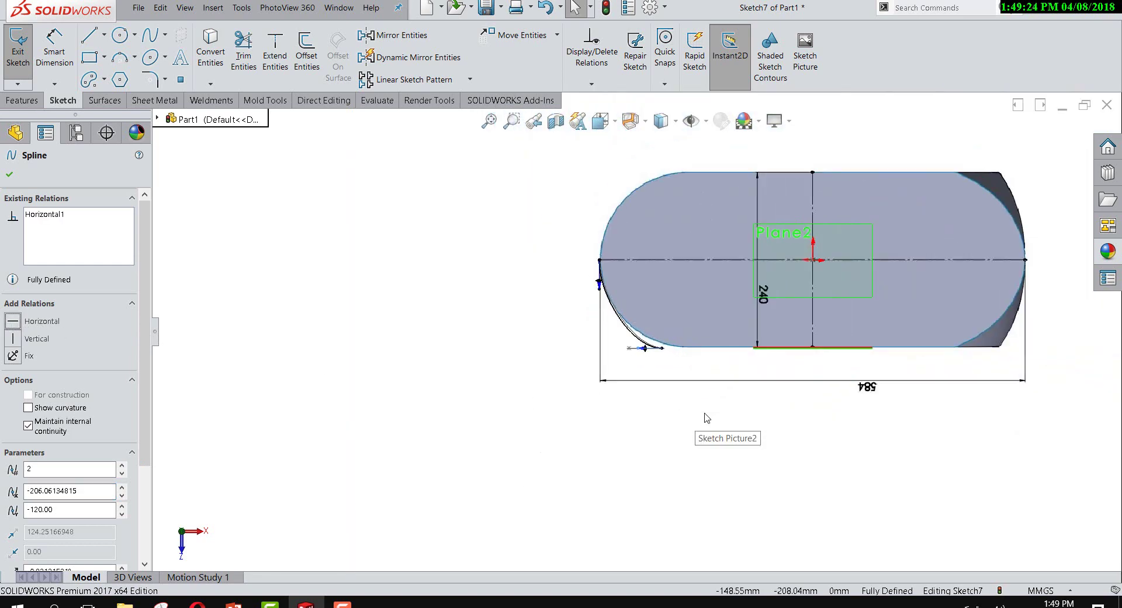
scroll(731, 345, down, 2)
scroll(766, 327, up, 2)
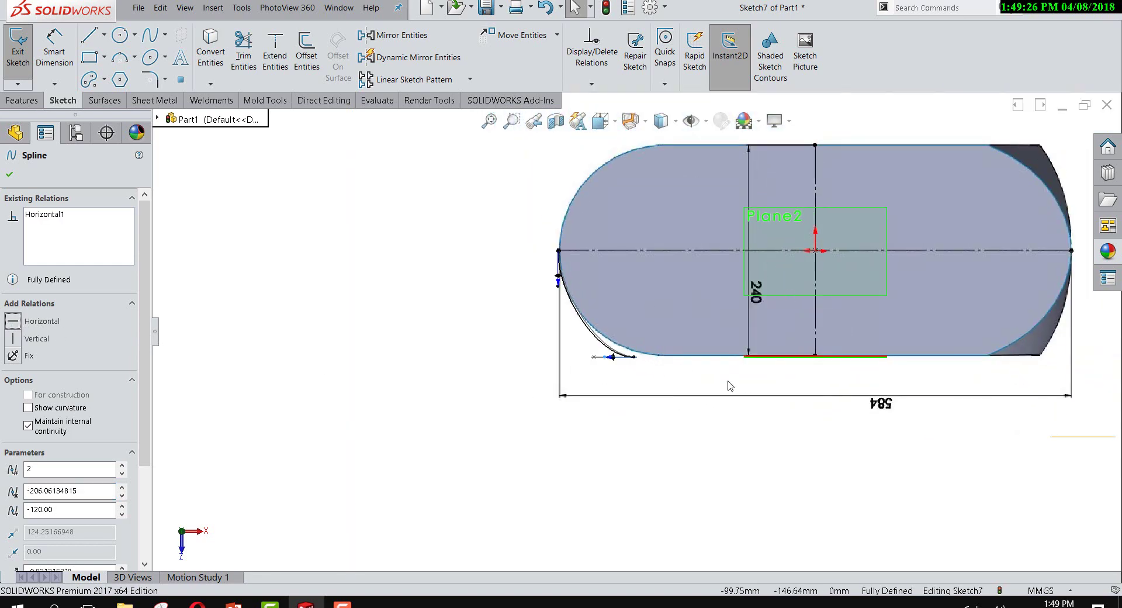
mouse_move(679, 392)
middle_down()
mouse_move(646, 224)
mouse_move(659, 253)
middle_up()
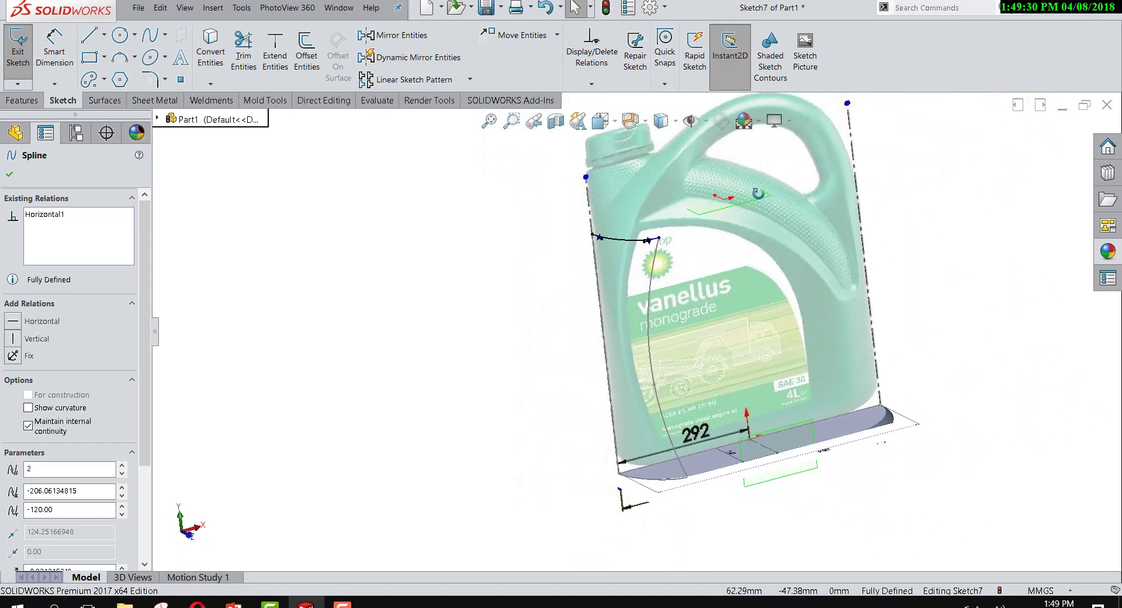
key(ctrl+8)
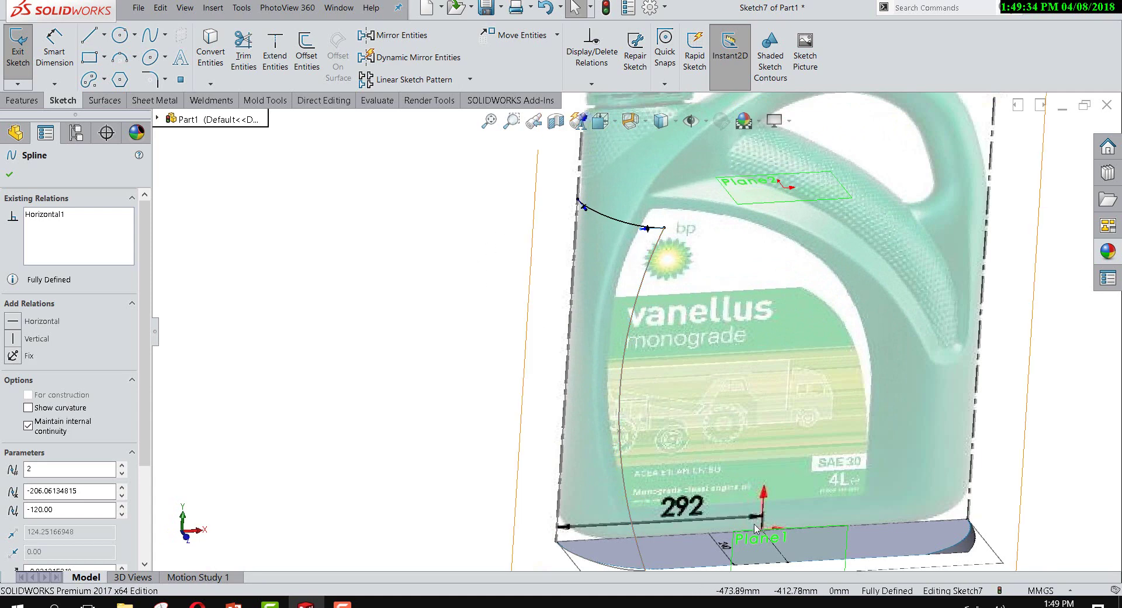
Step: Exit Sketch7 and turn to a near-front view of the bottle
click(20, 63)
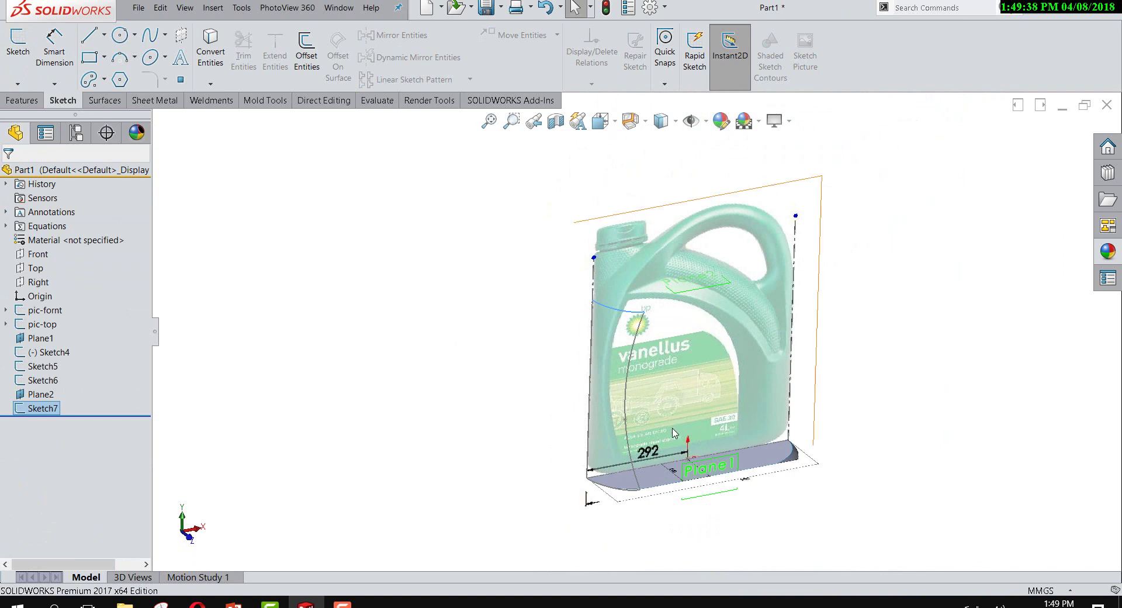
scroll(591, 392, down, 3)
scroll(591, 393, down, 2)
scroll(669, 335, up, 2)
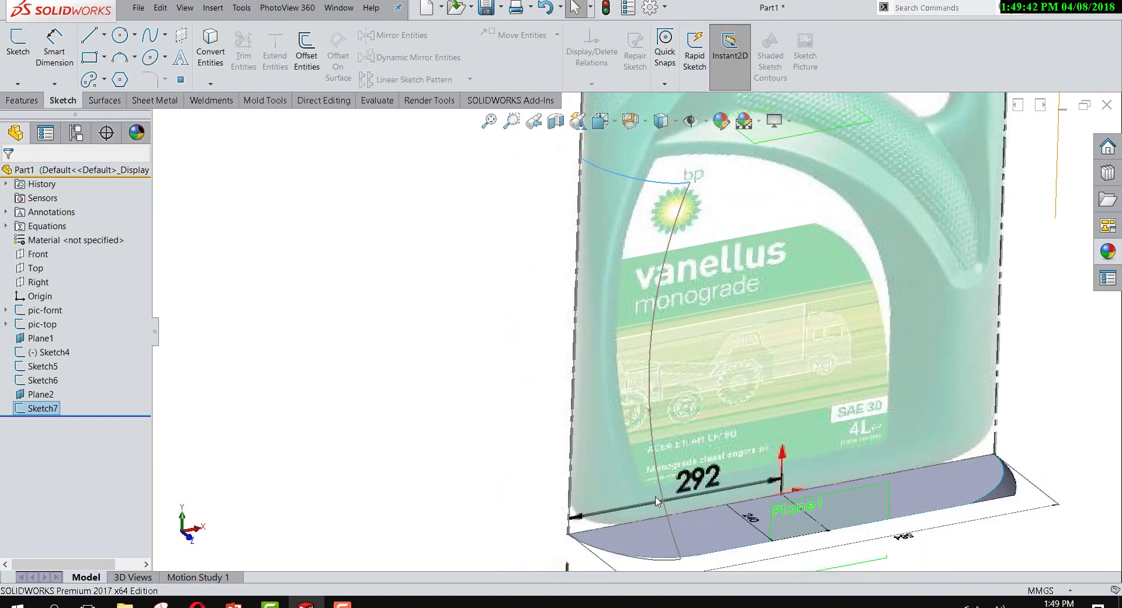
scroll(573, 487, up, 5)
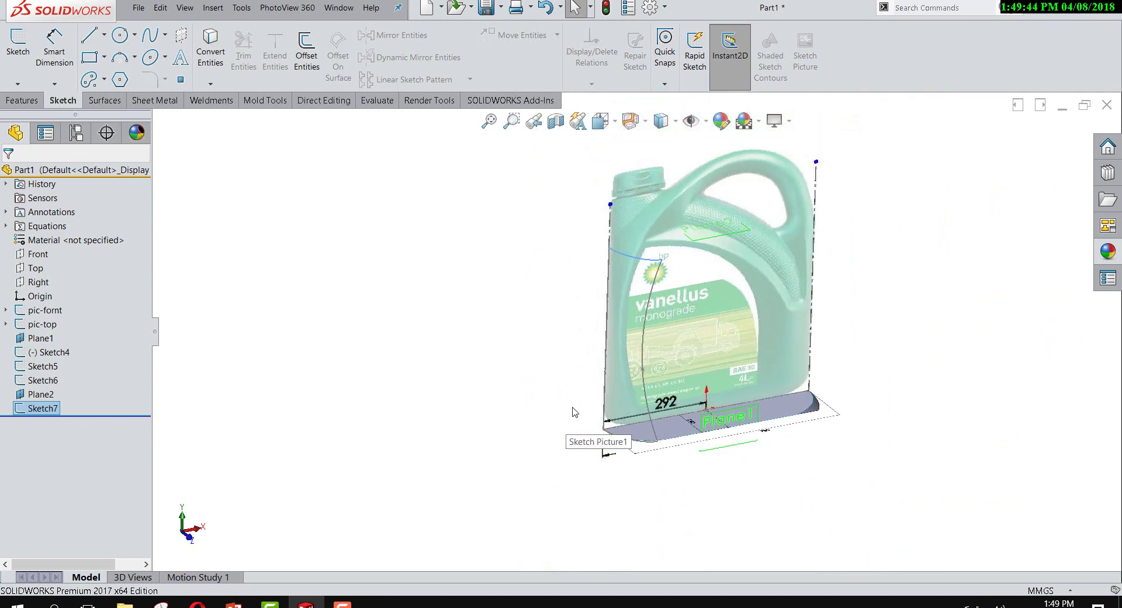
middle_drag(576, 414, 554, 386)
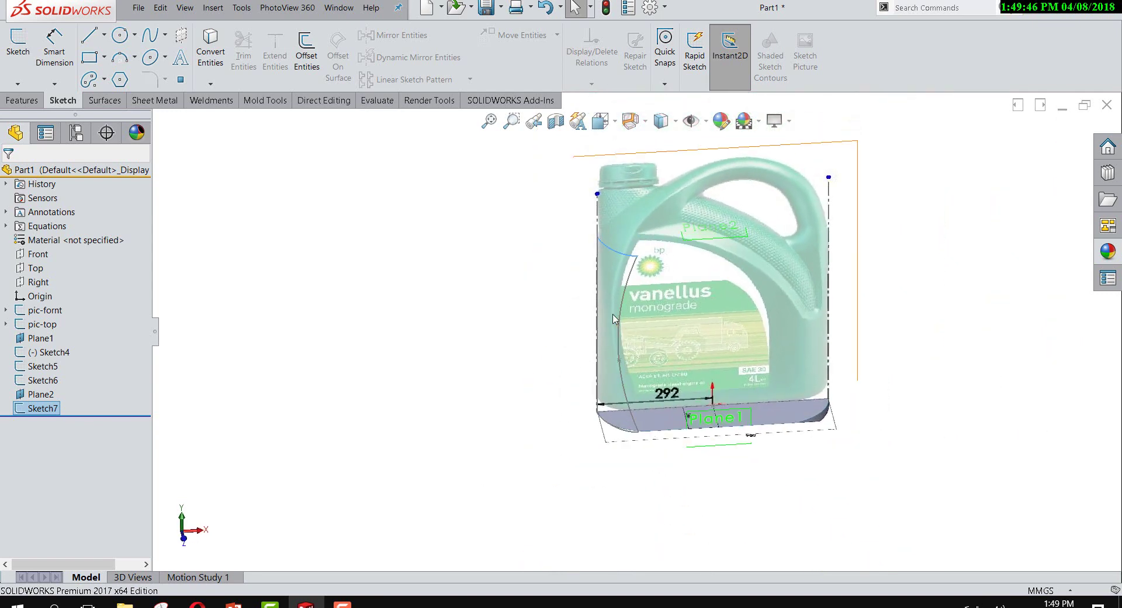
scroll(624, 325, down, 2)
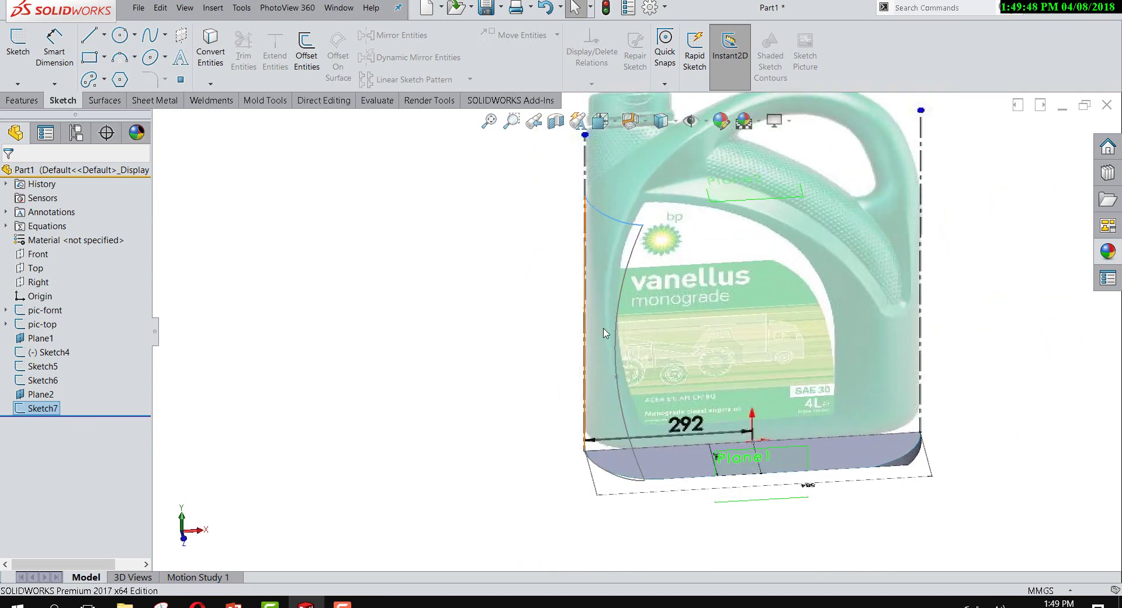
Step: Create Plane3 parallel to the Top plane at a 240 mm offset
click(32, 268)
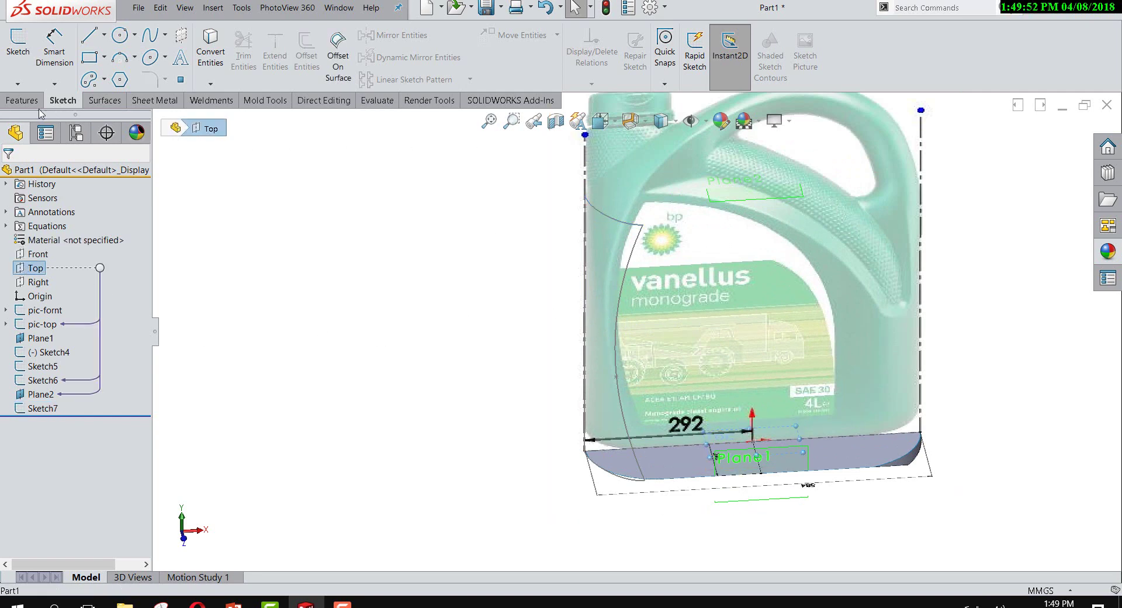
click(22, 100)
click(563, 47)
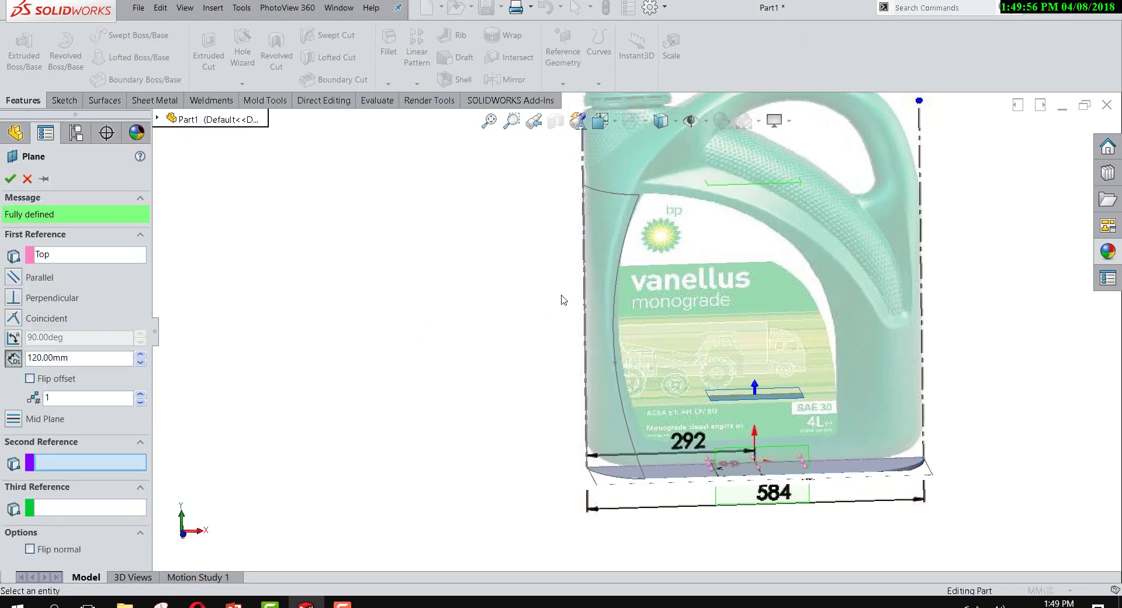
click(141, 354)
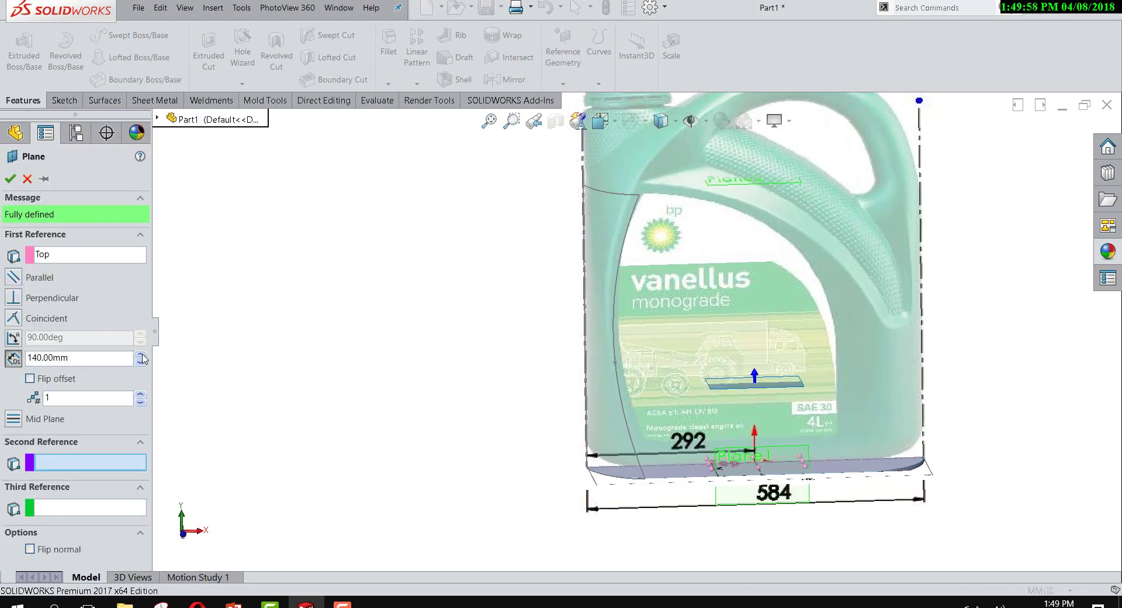
click(140, 354)
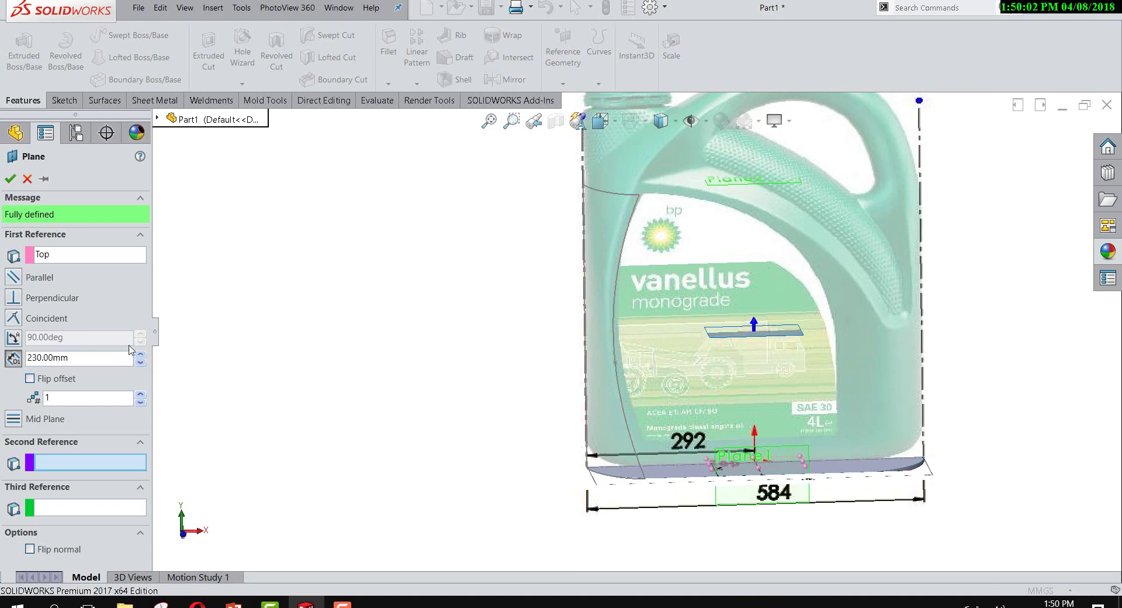
click(142, 354)
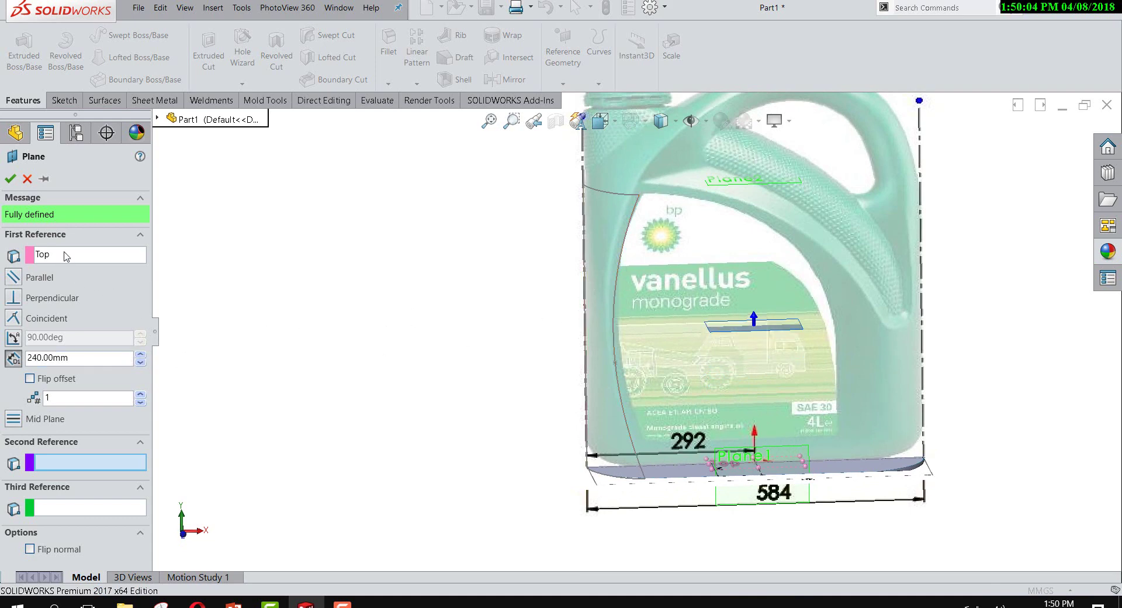
click(10, 179)
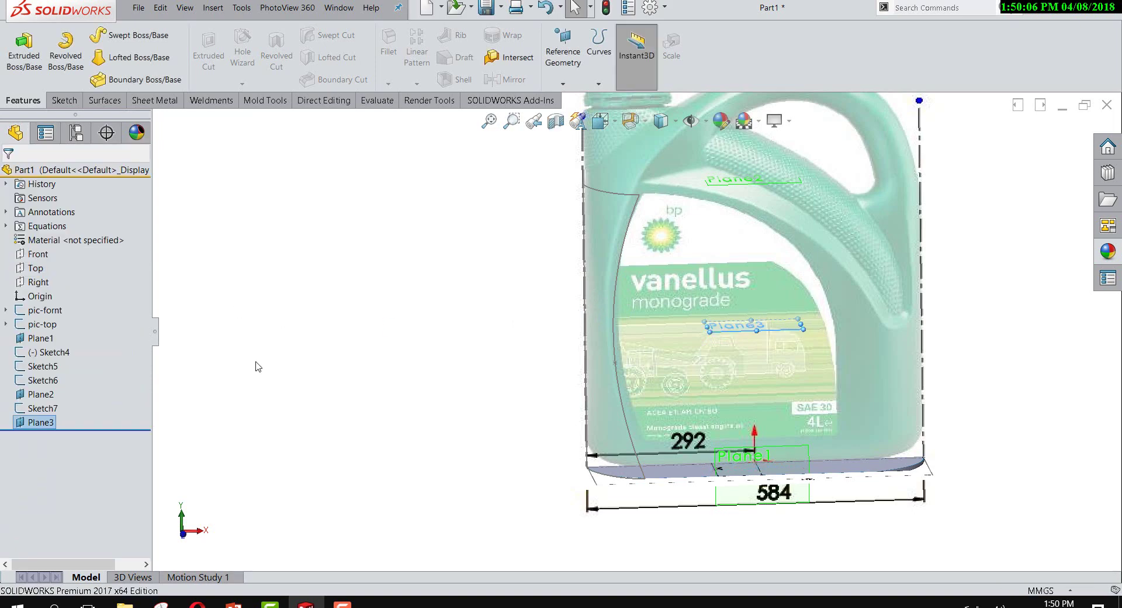
Step: Start a sketch on Plane3 and draw a two-point corner spline
right_click(49, 425)
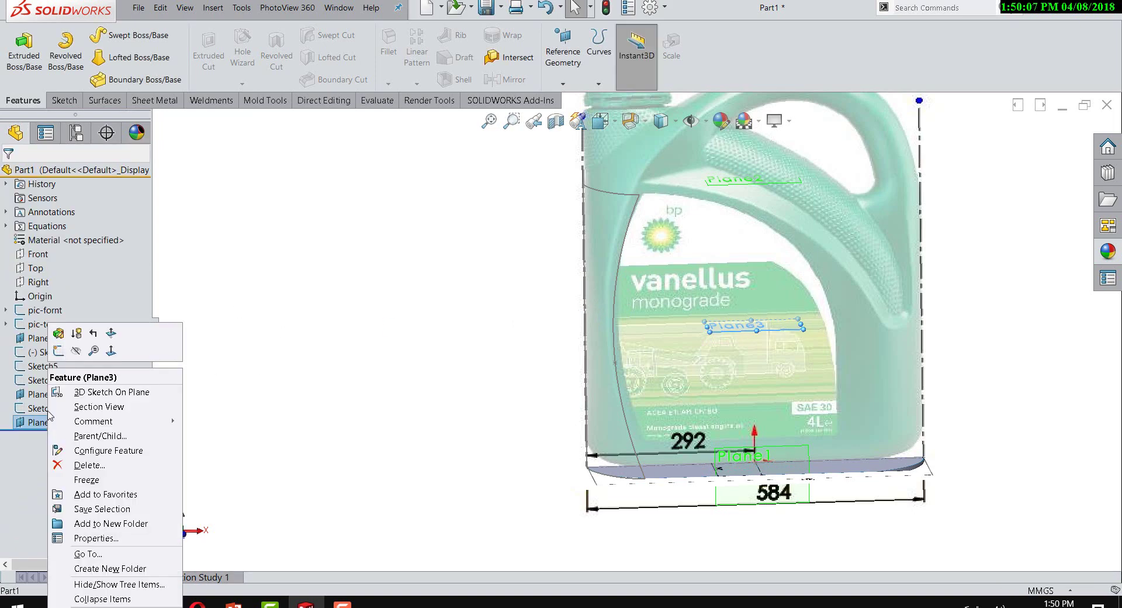
click(58, 350)
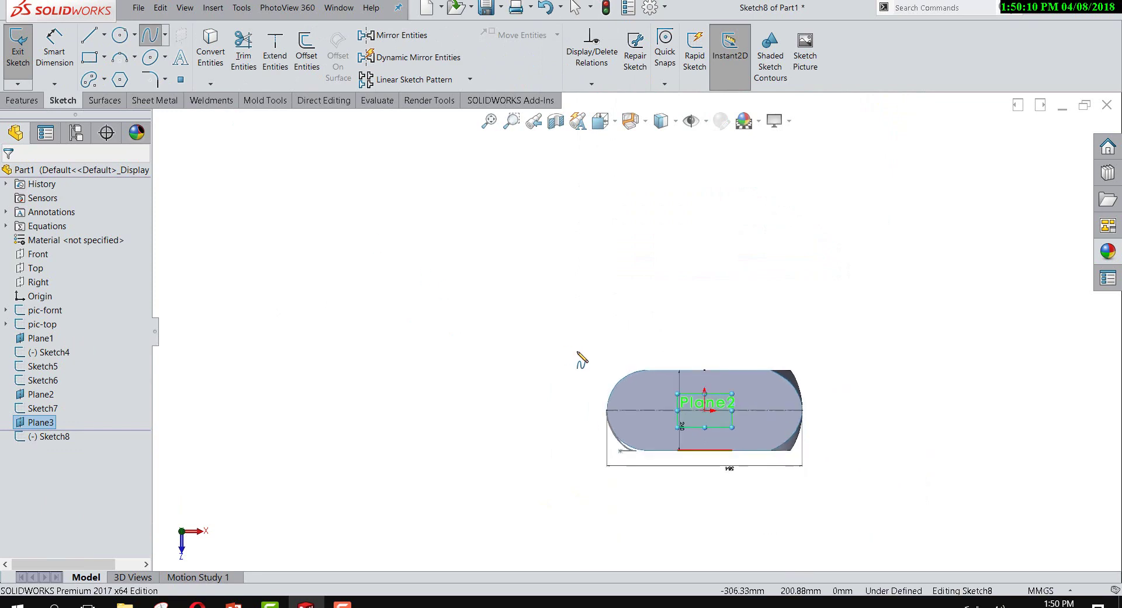
mouse_move(581, 291)
middle_down()
mouse_move(594, 256)
mouse_move(639, 258)
middle_up()
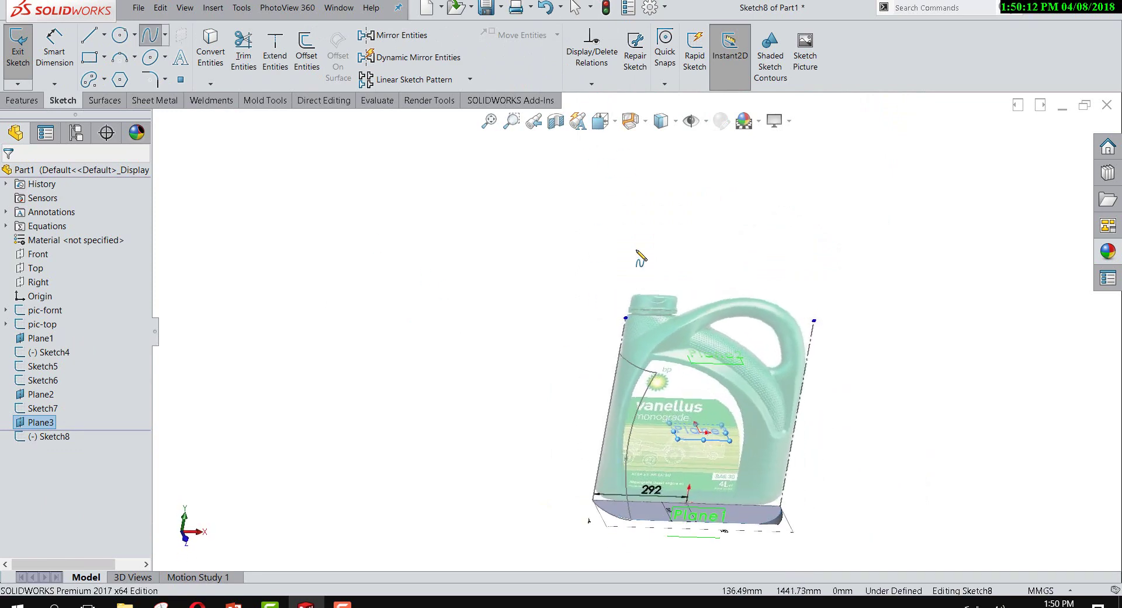
scroll(630, 453, down, 5)
click(453, 335)
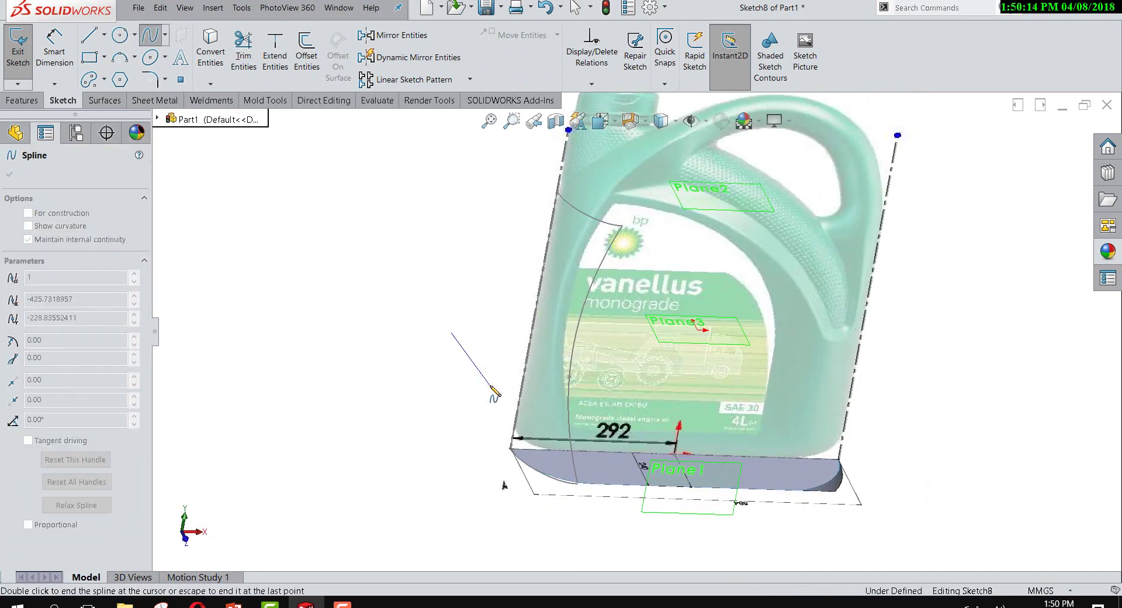
right_click(491, 385)
click(519, 398)
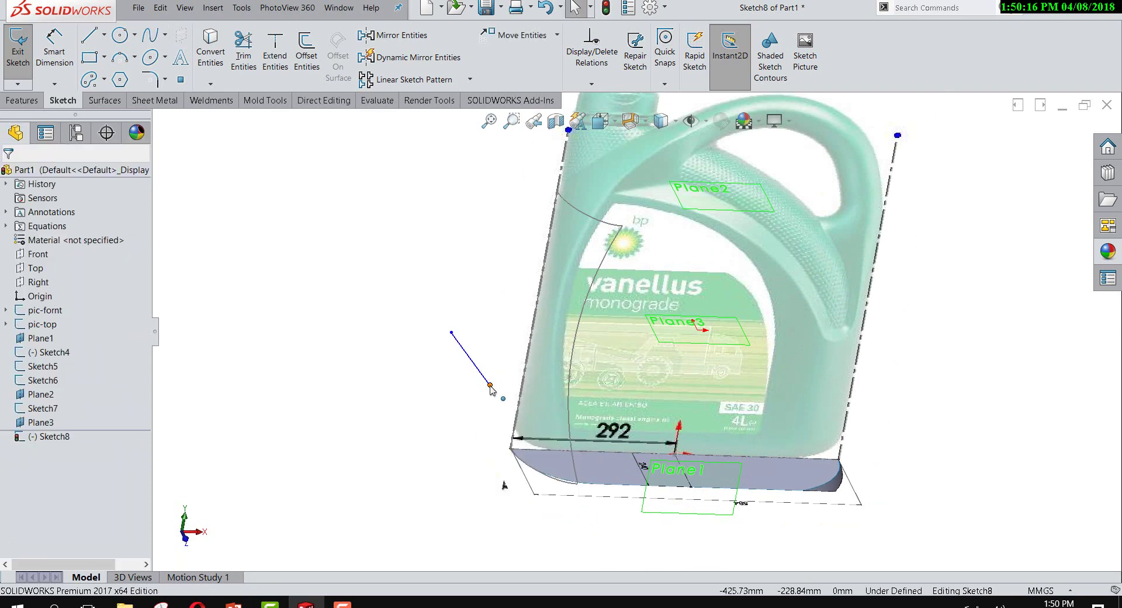
Step: Pierce the spline's endpoints onto Spline1@Sketch4 and Line1@Sketch5
click(490, 387)
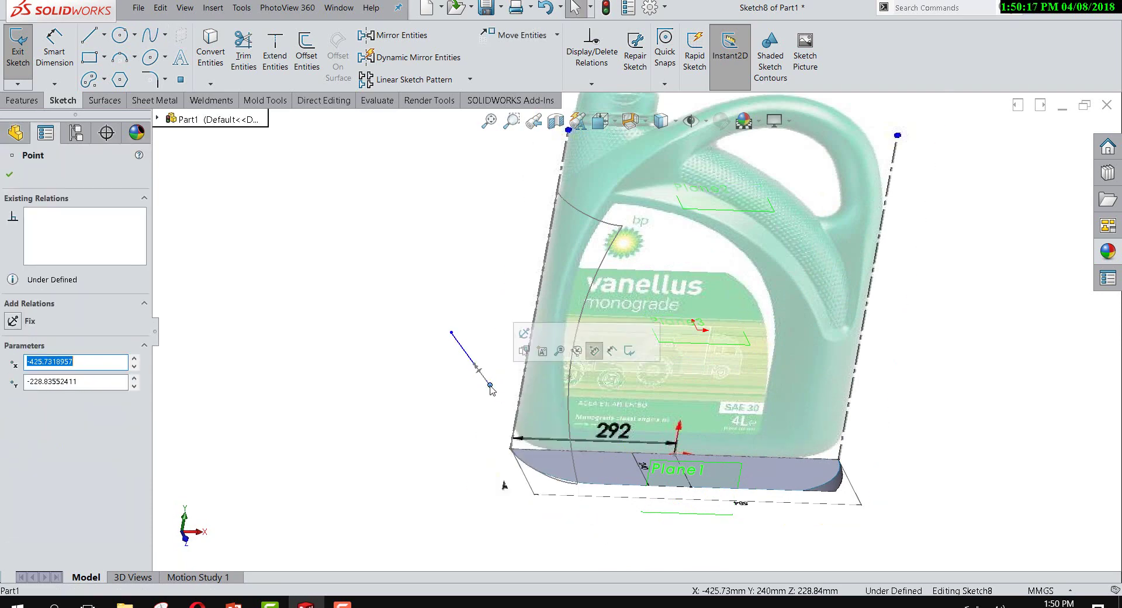
ctrl+click(571, 390)
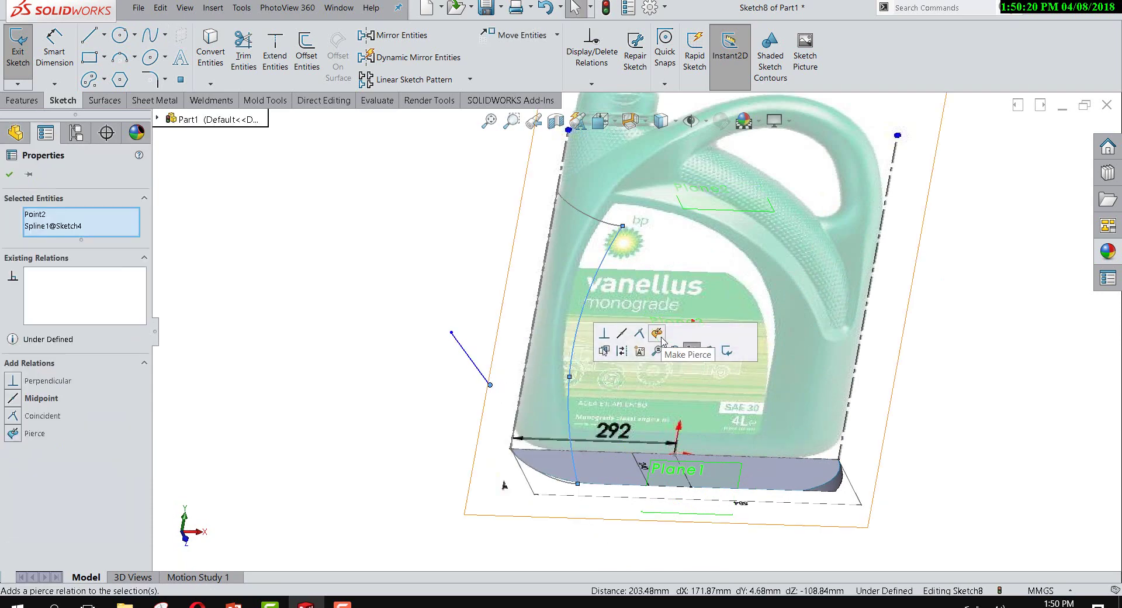
click(658, 334)
click(453, 333)
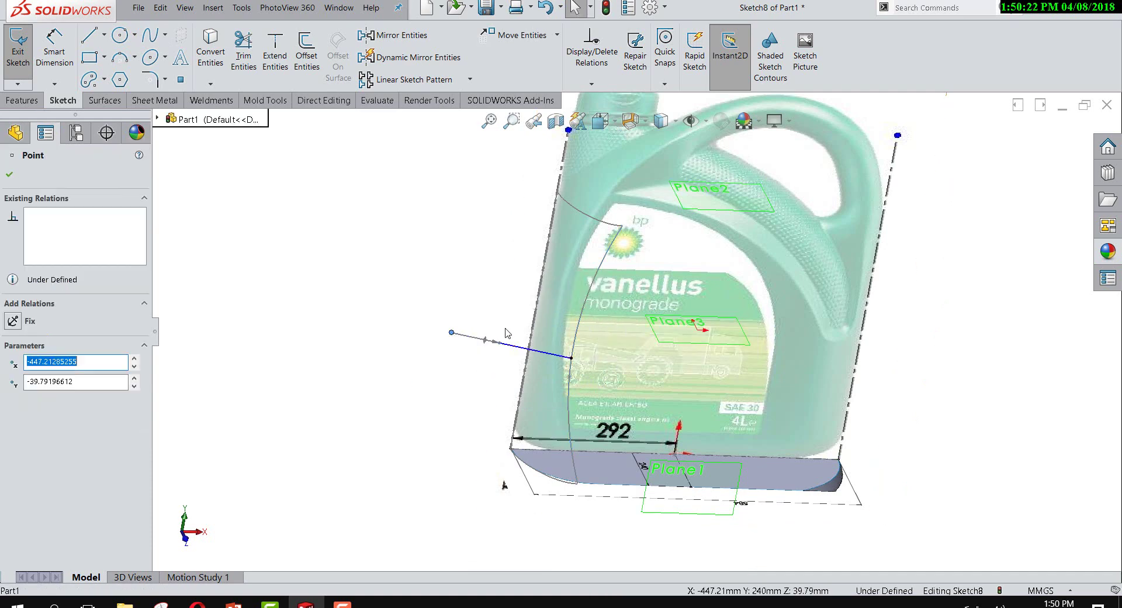
ctrl+click(533, 322)
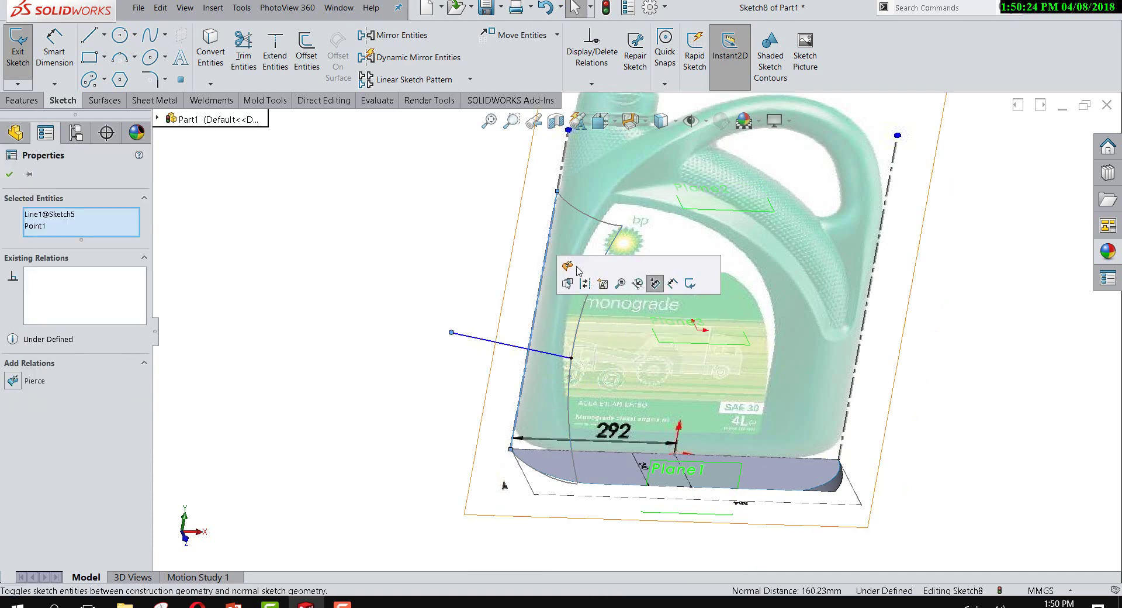
click(655, 284)
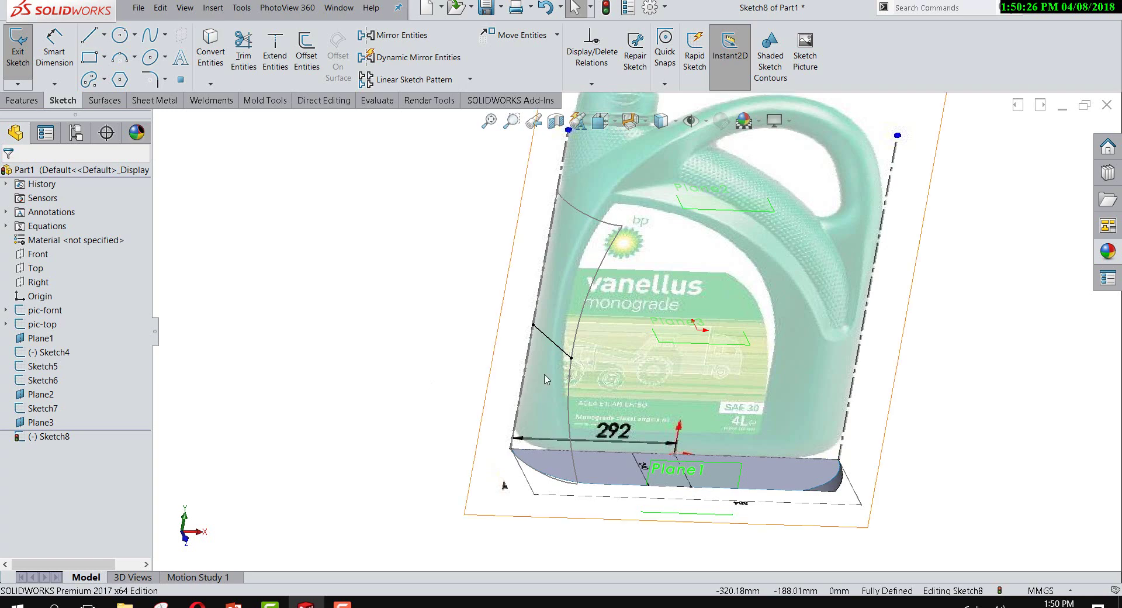
Step: Set the start tangent Vertical and end tangent Horizontal, fully defining Sketch8
middle_drag(550, 363, 552, 353)
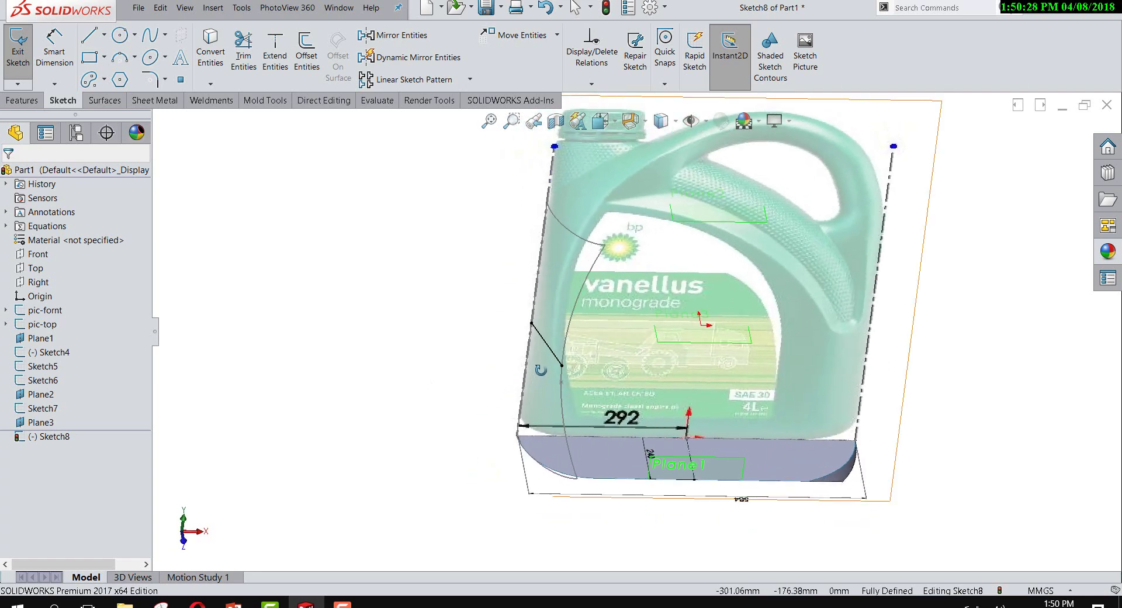
click(554, 337)
scroll(560, 328, down, 2)
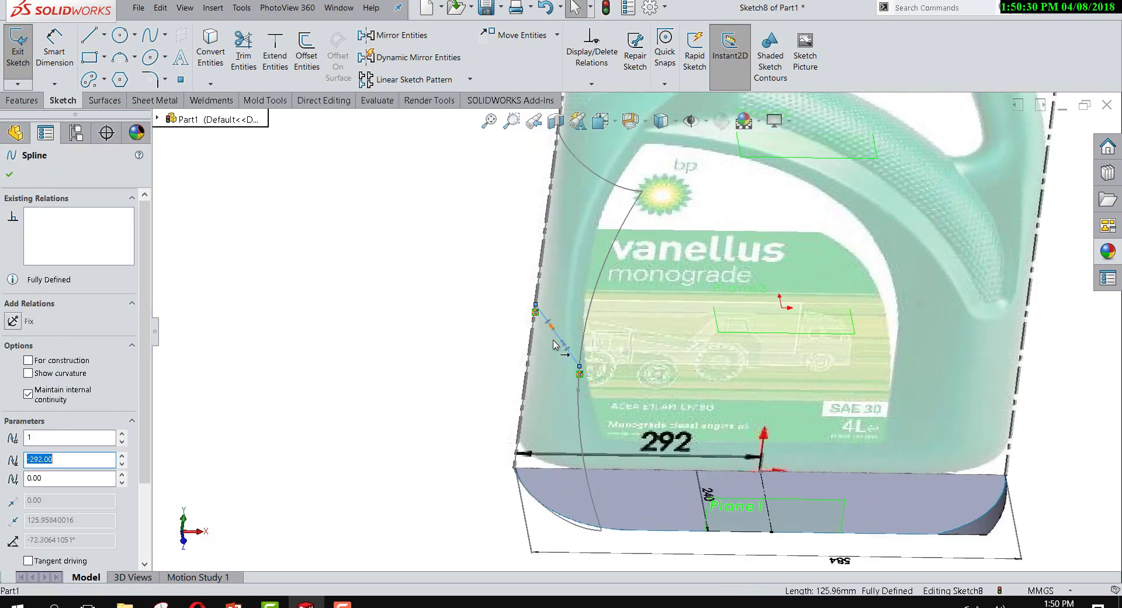
scroll(560, 327, down, 1)
drag(555, 316, 541, 318)
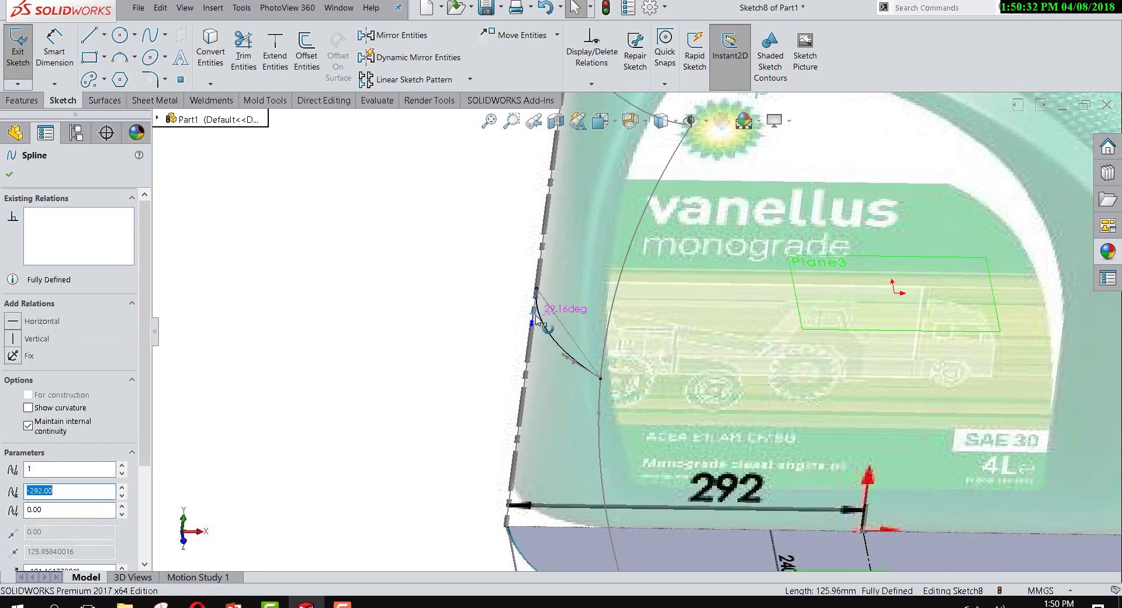
click(23, 338)
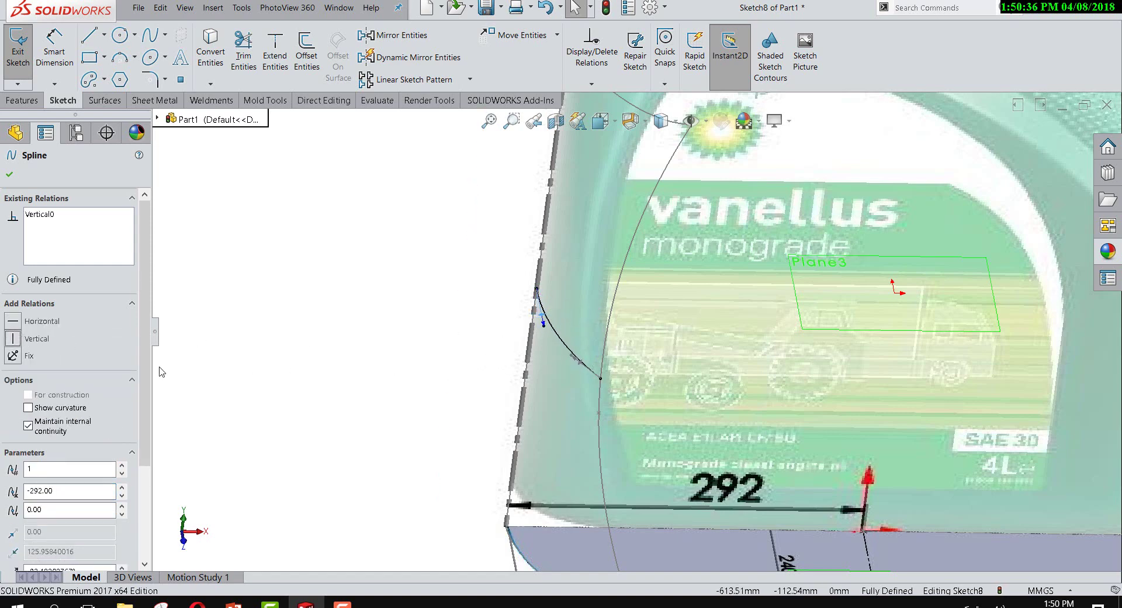
mouse_move(433, 347)
middle_down()
mouse_move(456, 307)
mouse_move(363, 360)
middle_up()
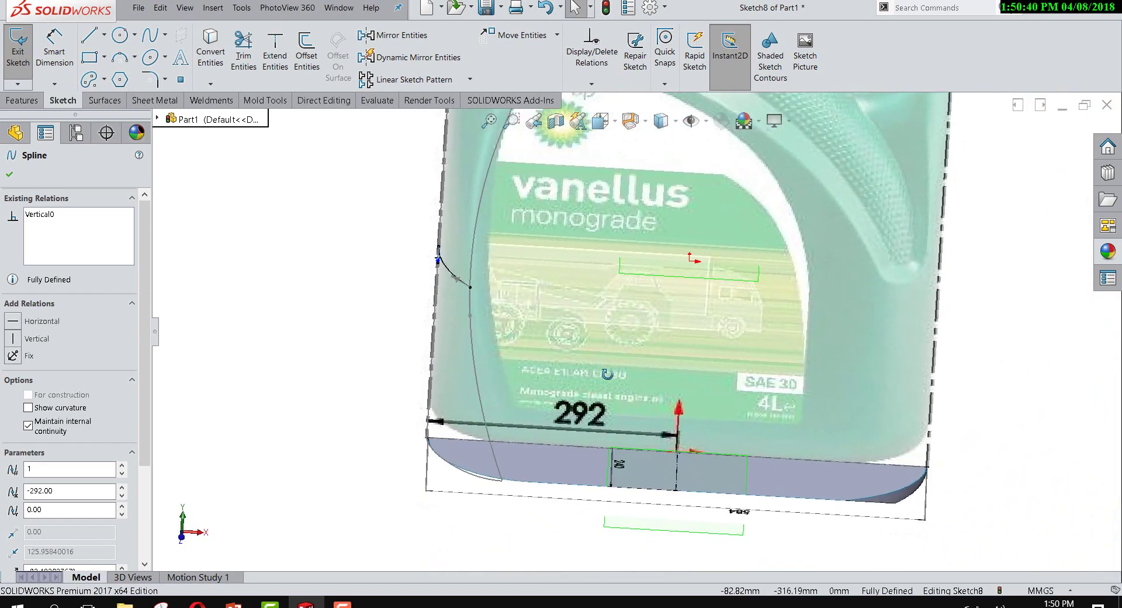
scroll(439, 296, down, 1)
scroll(439, 296, down, 2)
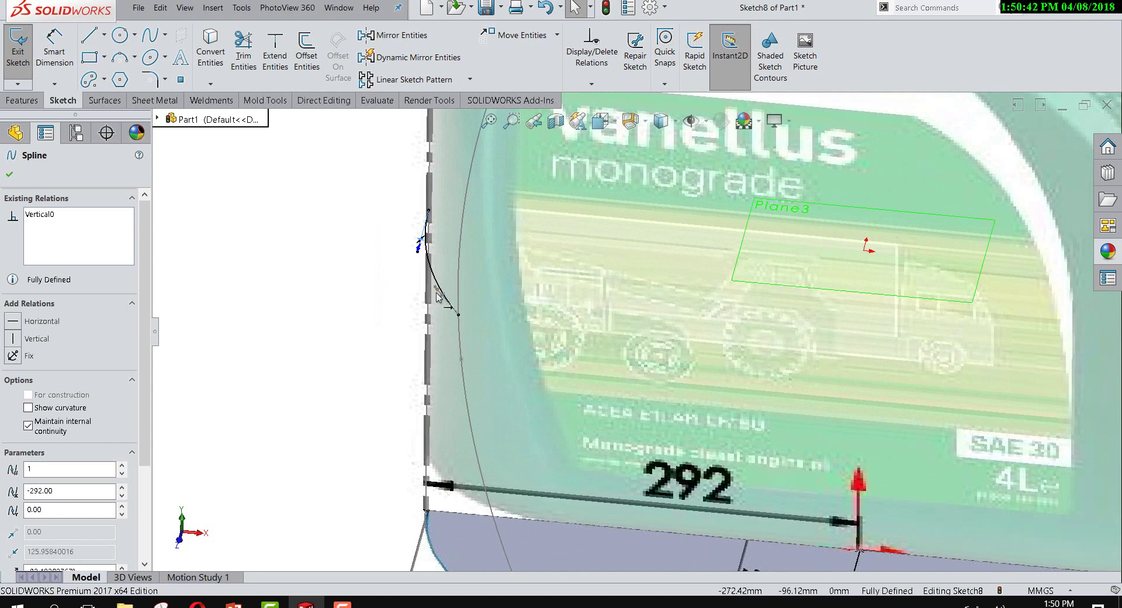
drag(442, 299, 405, 315)
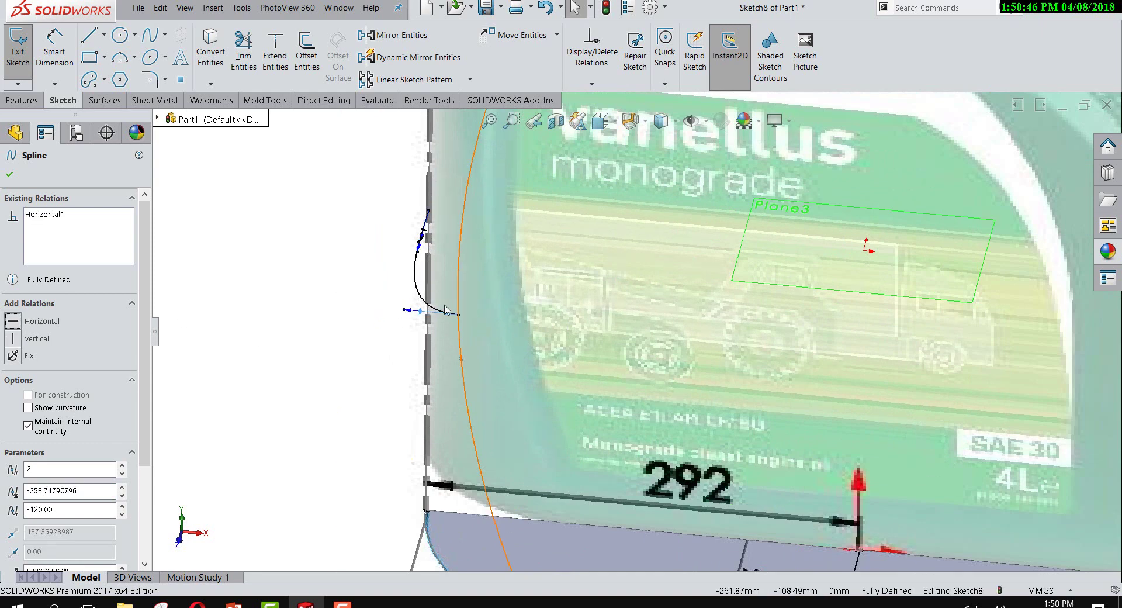
drag(405, 313, 425, 313)
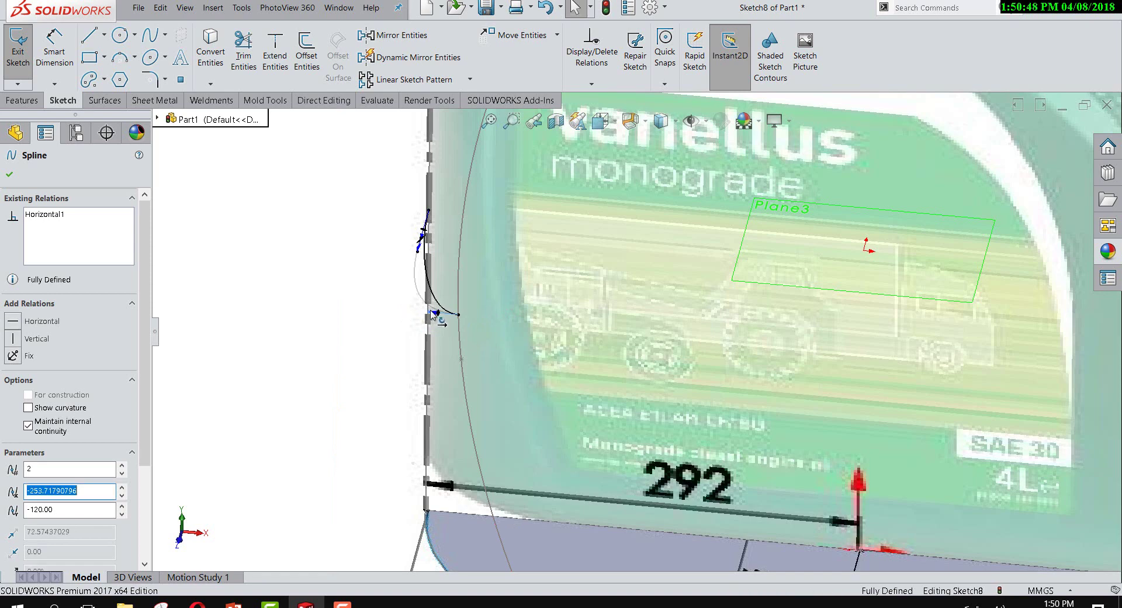
scroll(436, 312, up, 5)
scroll(434, 376, up, 3)
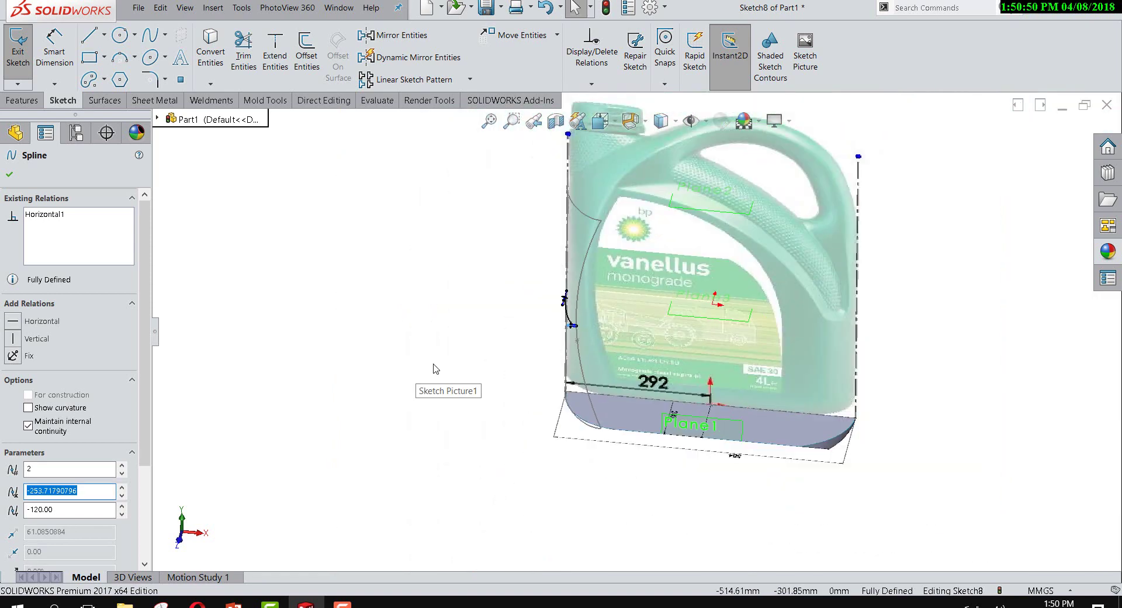
mouse_move(434, 376)
middle_down()
mouse_move(468, 296)
mouse_move(533, 286)
middle_up()
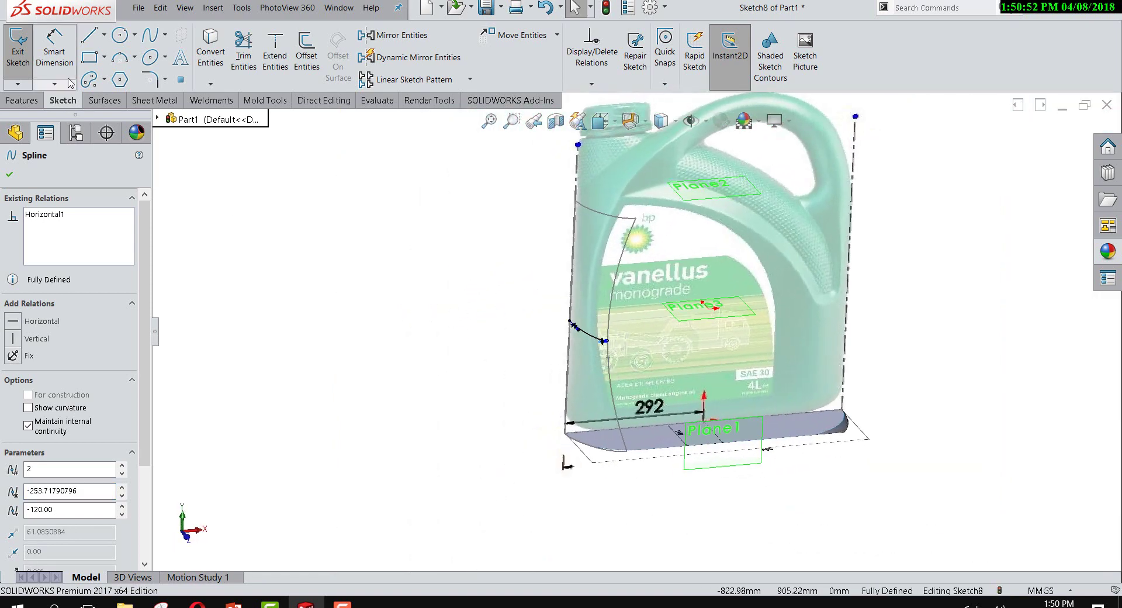
Step: Exit Sketch8, clear the selection, and select Sketch4 in the feature tree
click(21, 56)
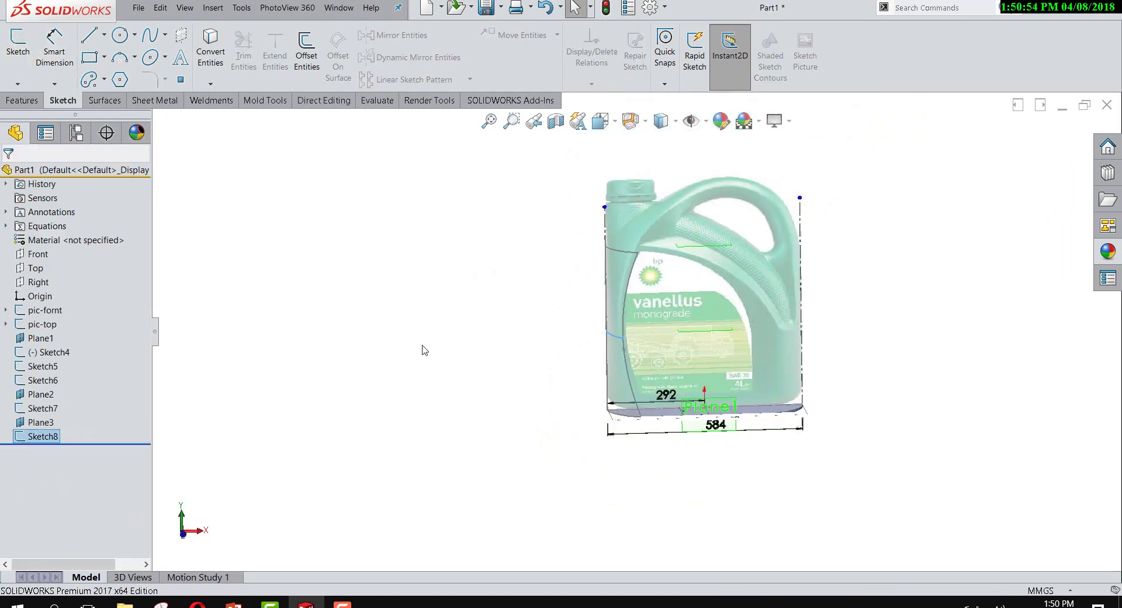
middle_drag(591, 328, 669, 413)
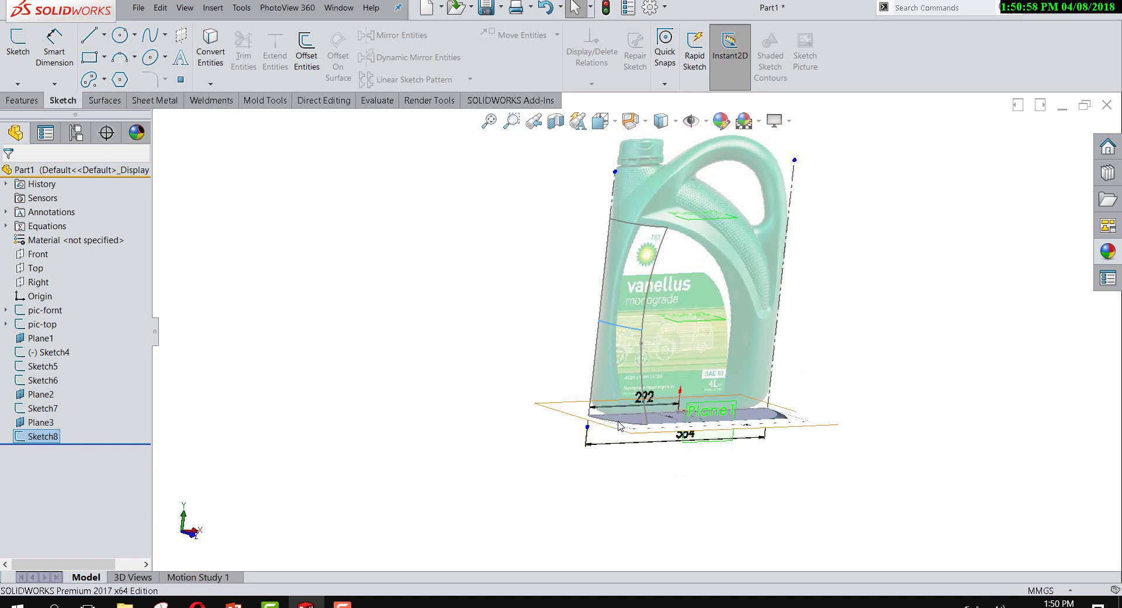
key(Escape)
click(52, 352)
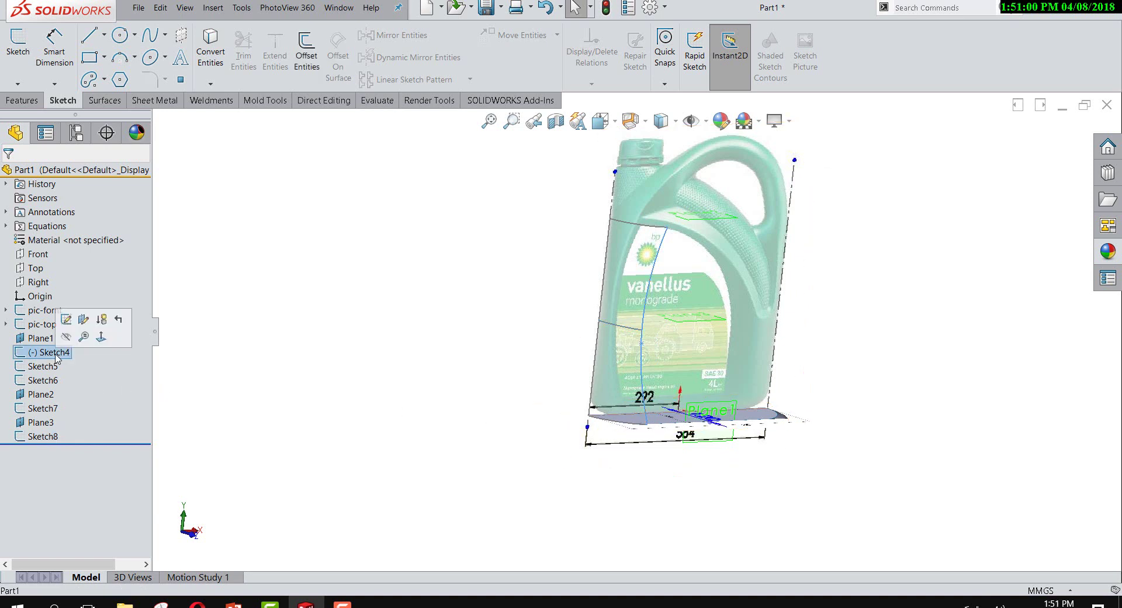
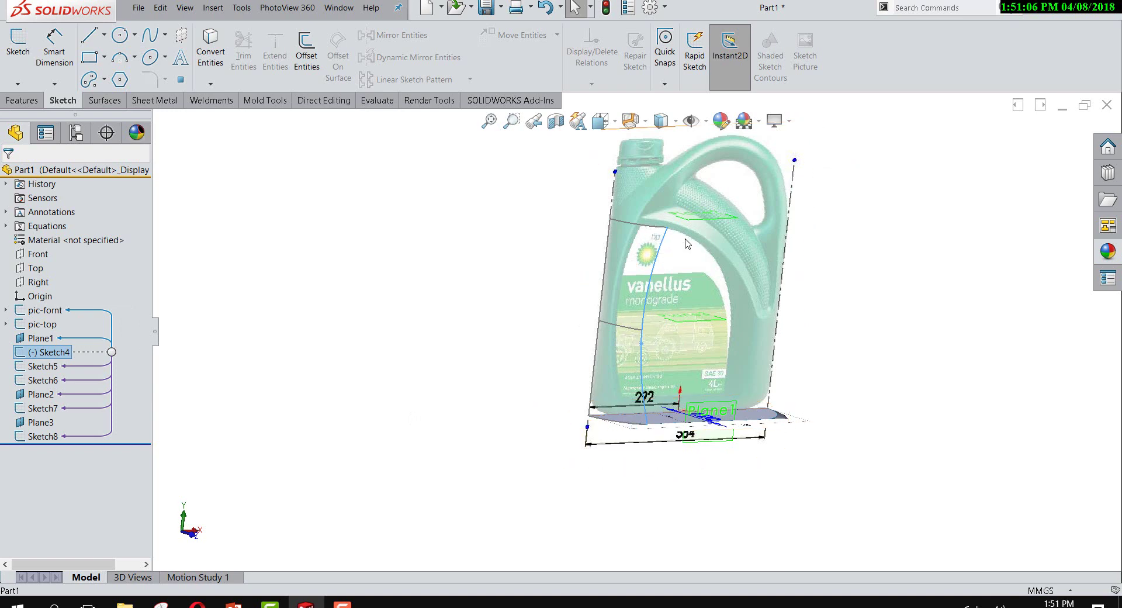
Step: Turn the jug toward a front view, deselect Sketch4, and bring up the Surfaces tools
mouse_move(653, 234)
middle_down()
mouse_move(572, 253)
mouse_move(614, 237)
middle_up()
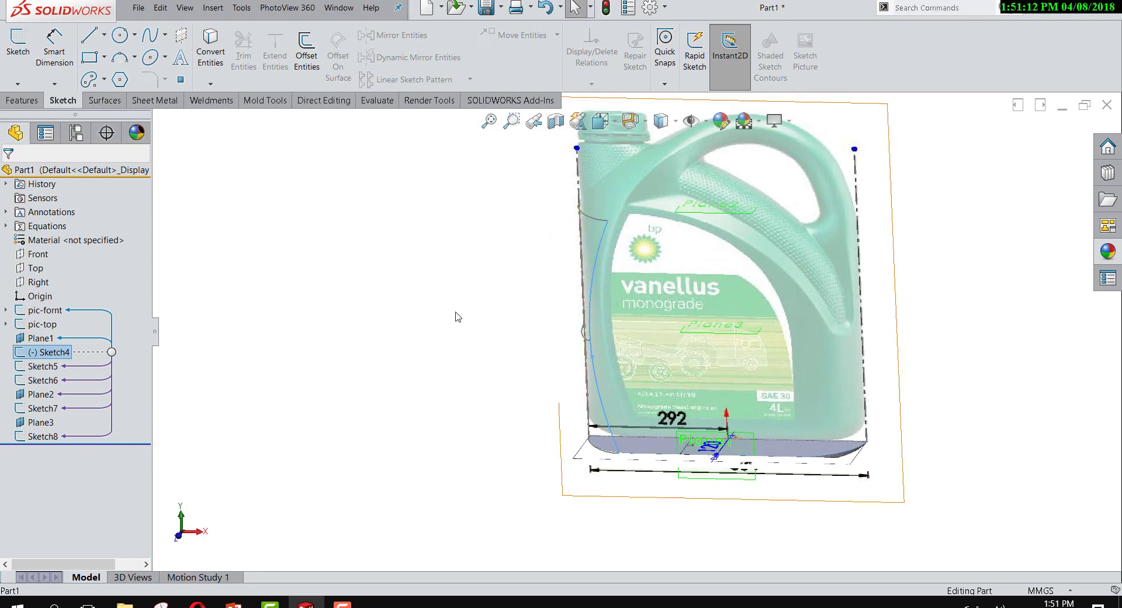
mouse_move(454, 312)
middle_down()
mouse_move(509, 300)
mouse_move(490, 308)
middle_up()
click(490, 308)
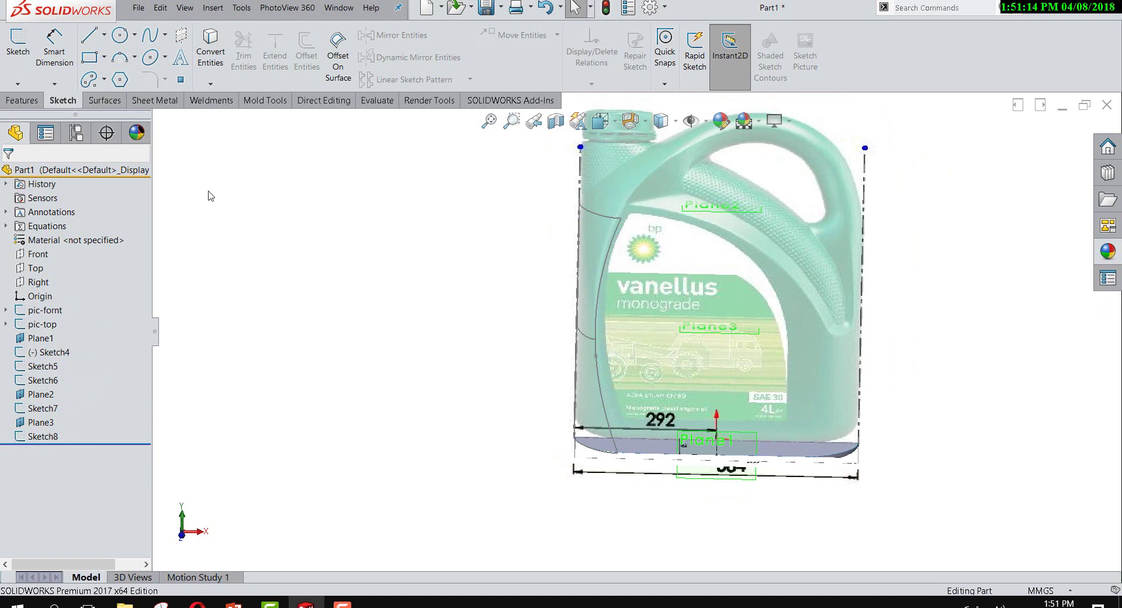
click(119, 102)
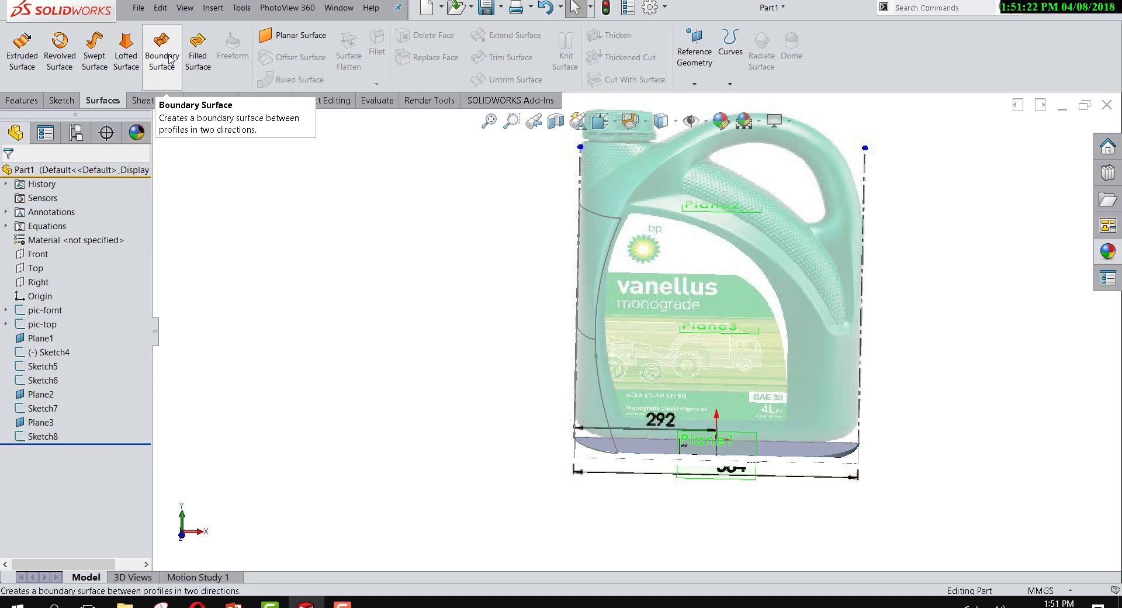
Step: Build Boundary-Surface1 from Sketch6, Sketch8, Sketch7 (Direction 1) and Sketch4, Sketch5 (Direction 2)
click(170, 60)
scroll(563, 271, down, 1)
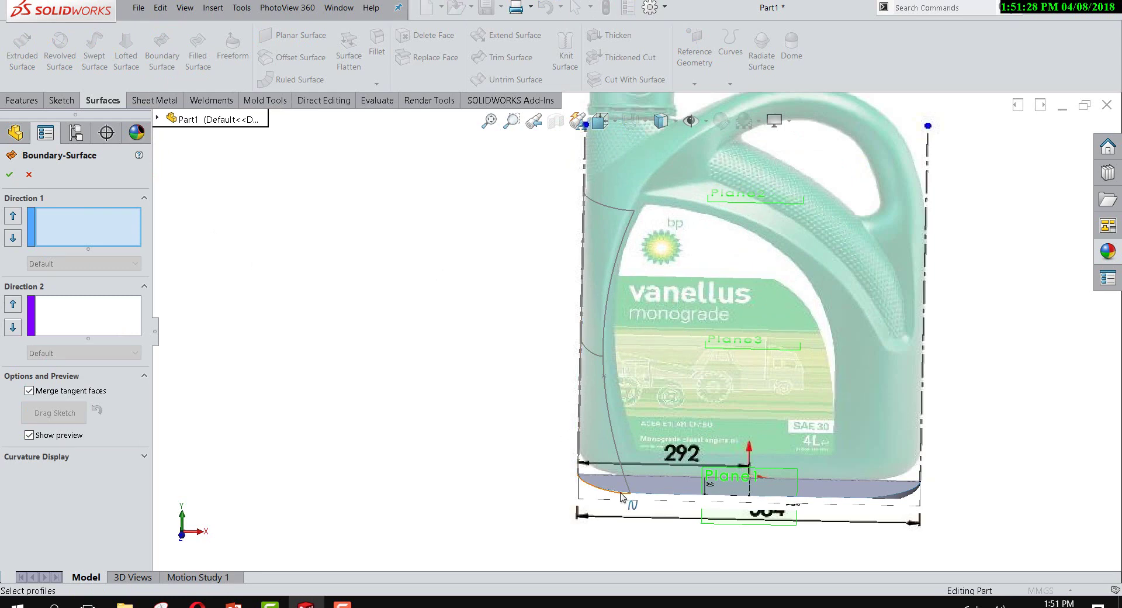
click(622, 496)
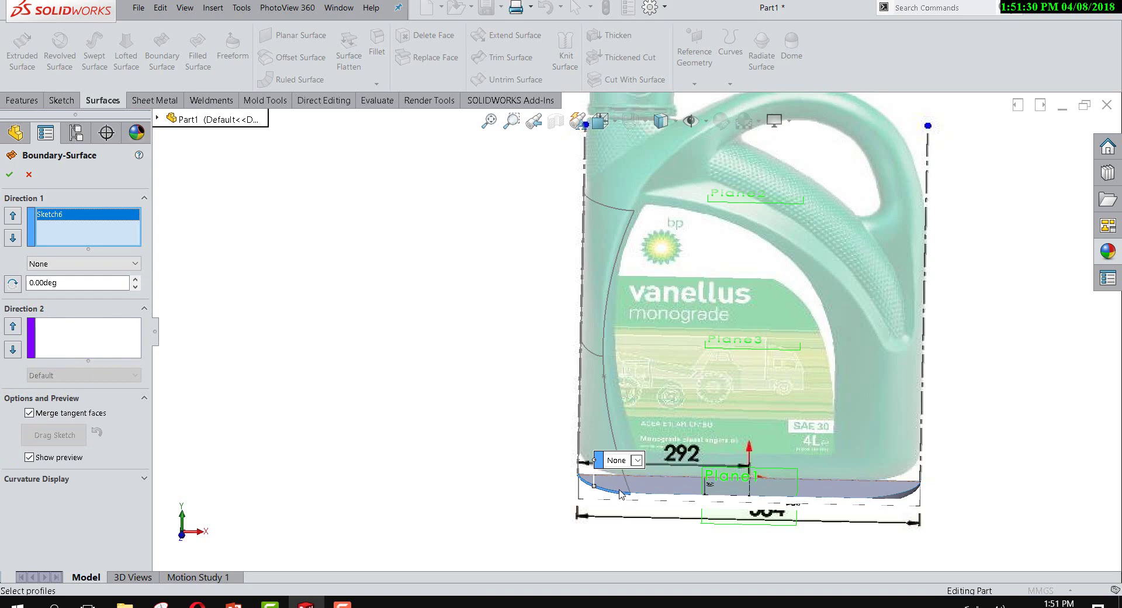
click(599, 358)
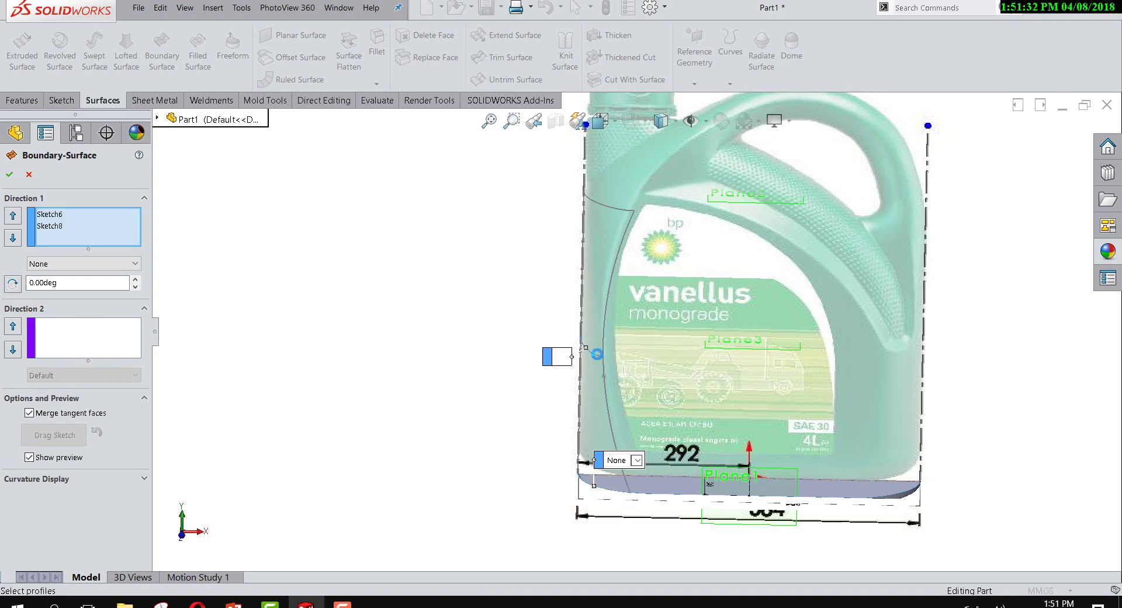
mouse_move(619, 349)
middle_down()
mouse_move(652, 315)
mouse_move(665, 238)
middle_up()
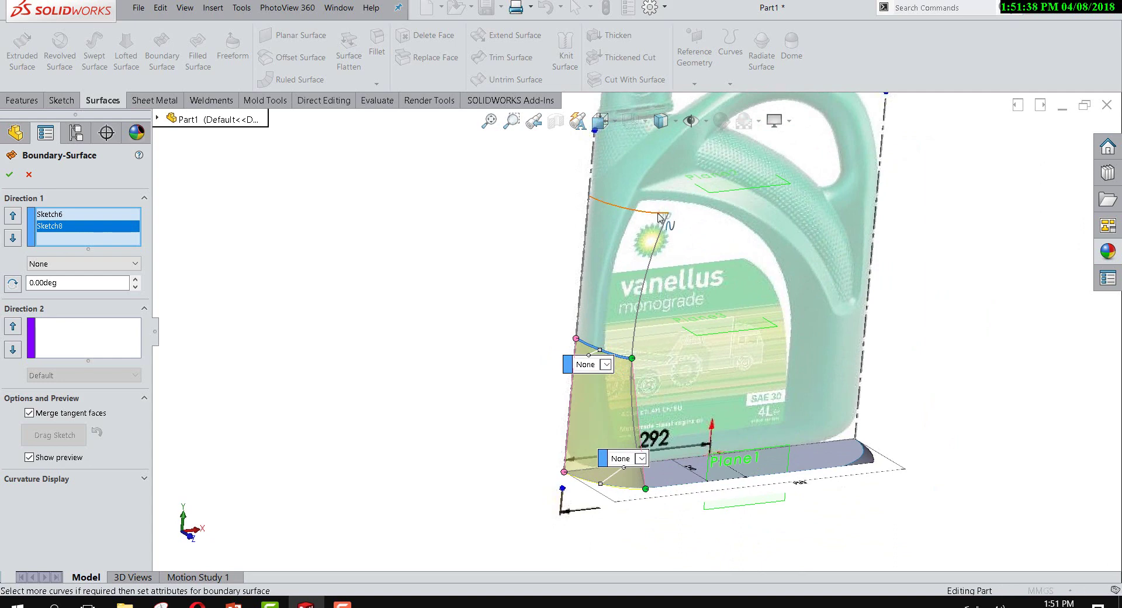
click(659, 217)
middle_drag(624, 314, 599, 244)
click(82, 347)
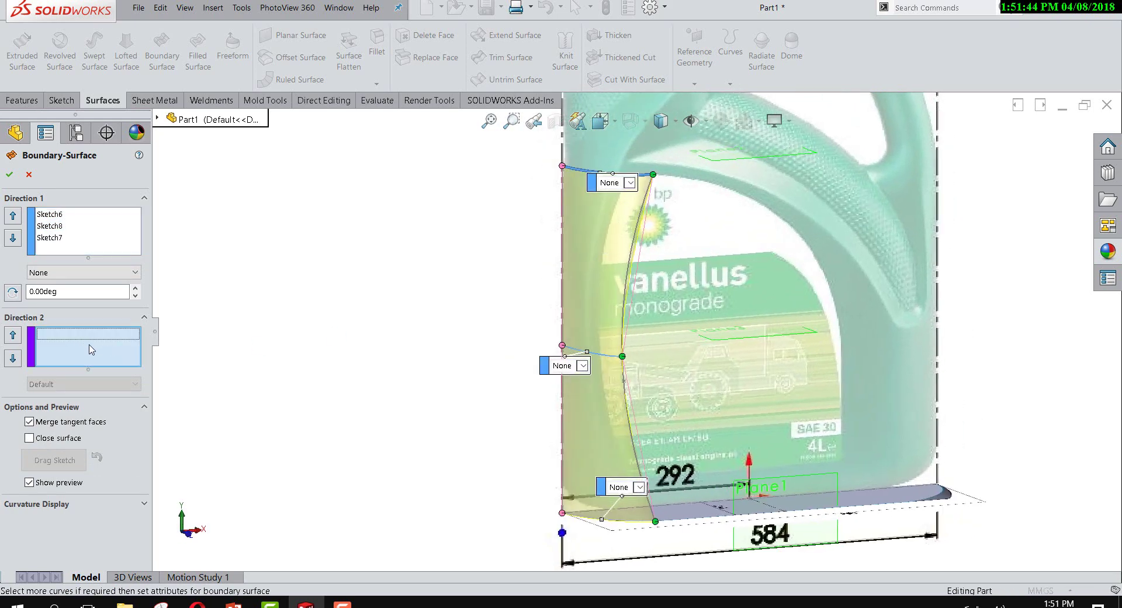
click(636, 239)
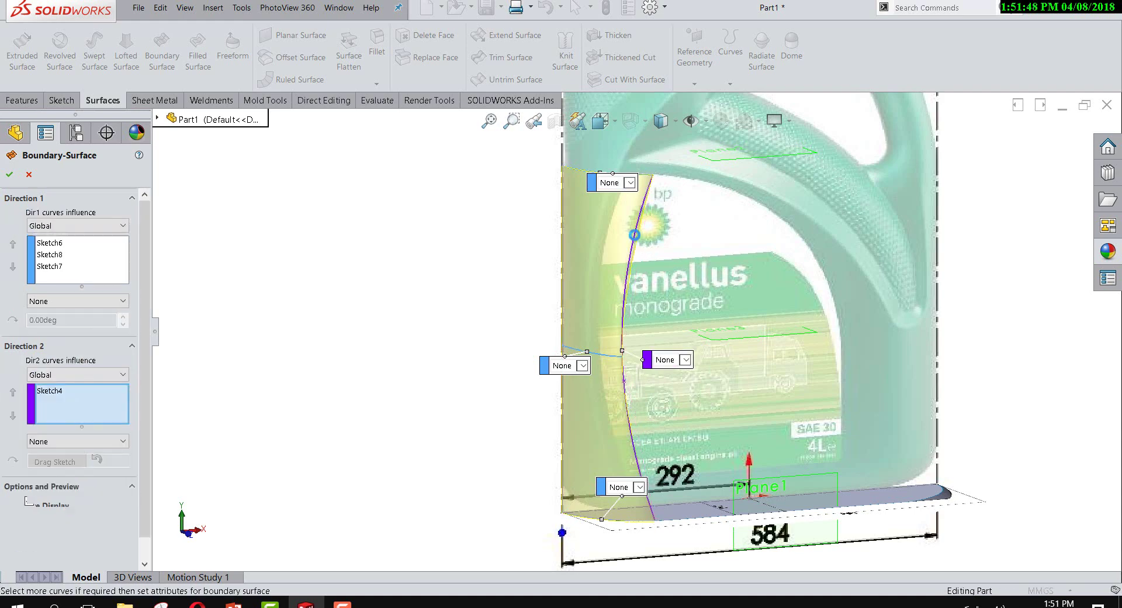
click(562, 234)
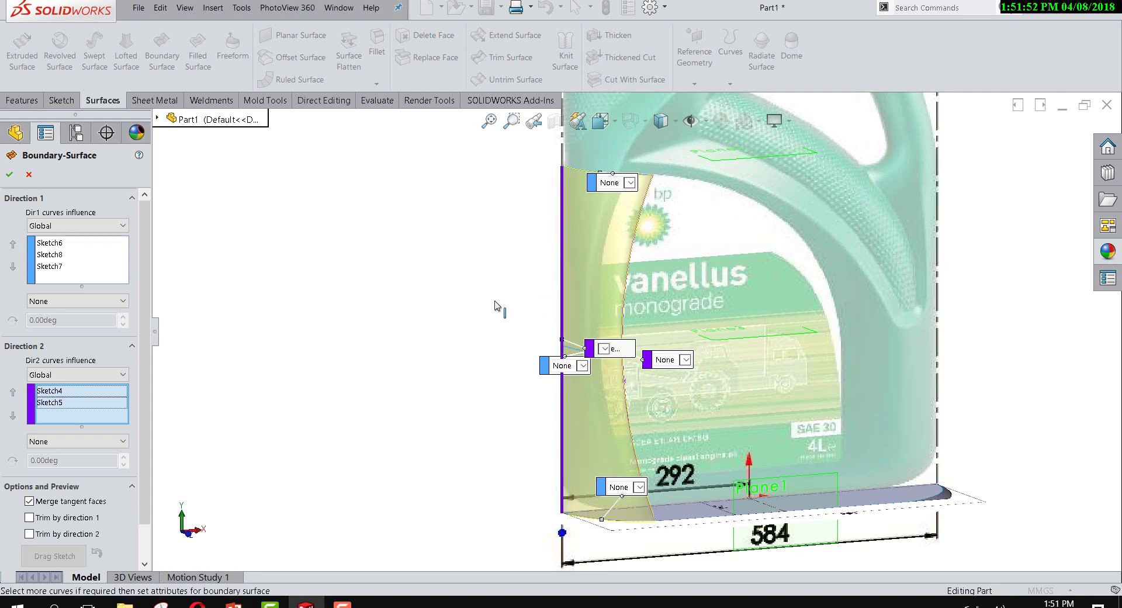
click(10, 175)
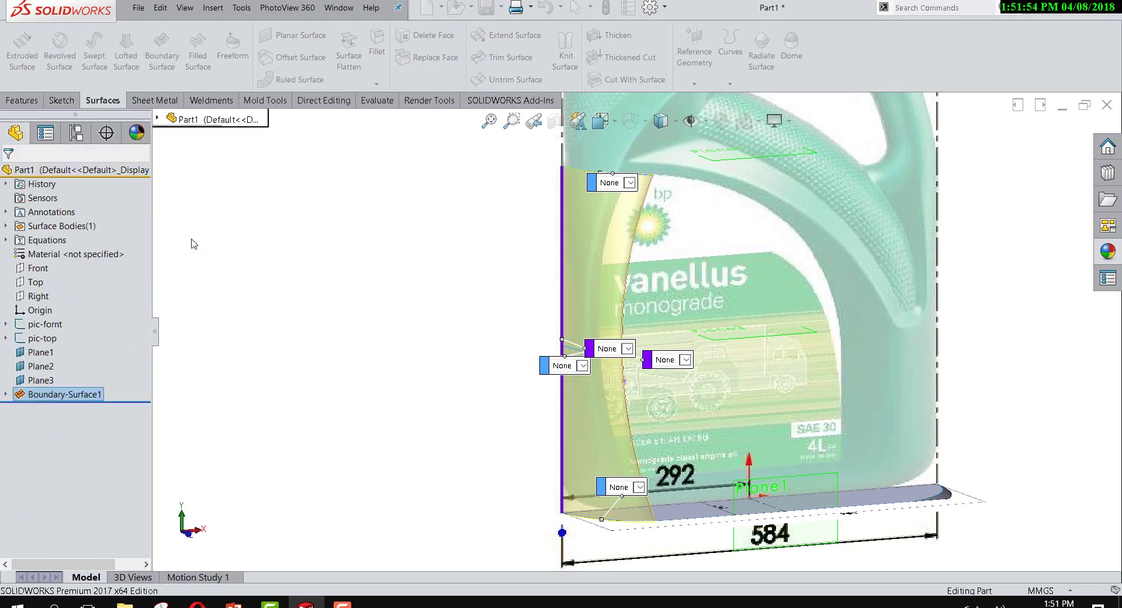
scroll(643, 345, up, 3)
Step: Orbit around Boundary-Surface1 to inspect it, then view the Front plane straight on
middle_drag(652, 348, 643, 374)
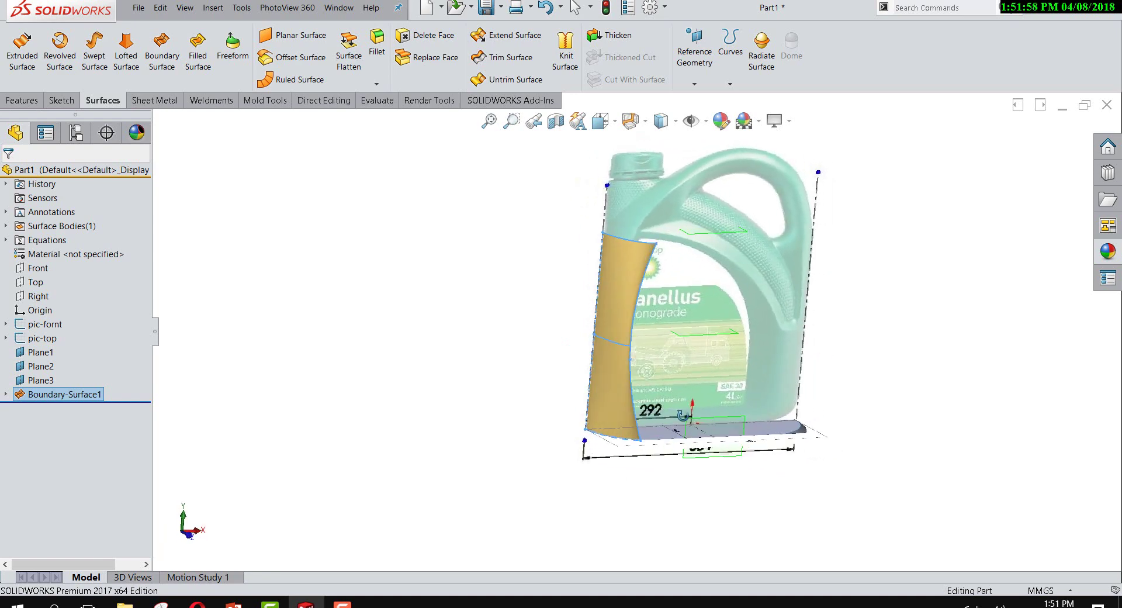
key(Escape)
middle_drag(513, 390, 497, 345)
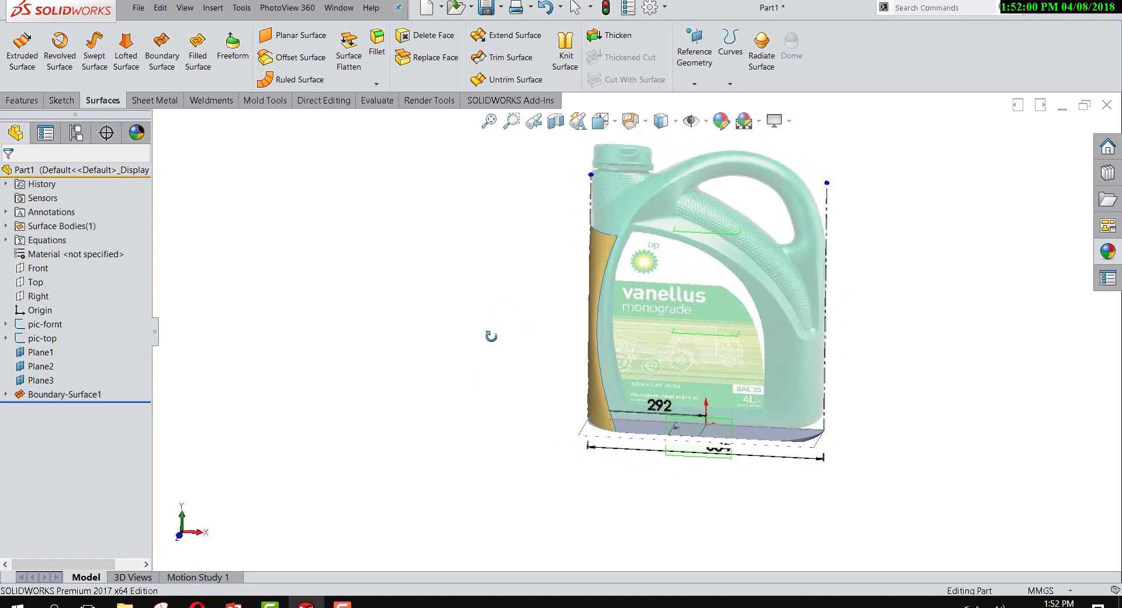
middle_drag(604, 319, 531, 329)
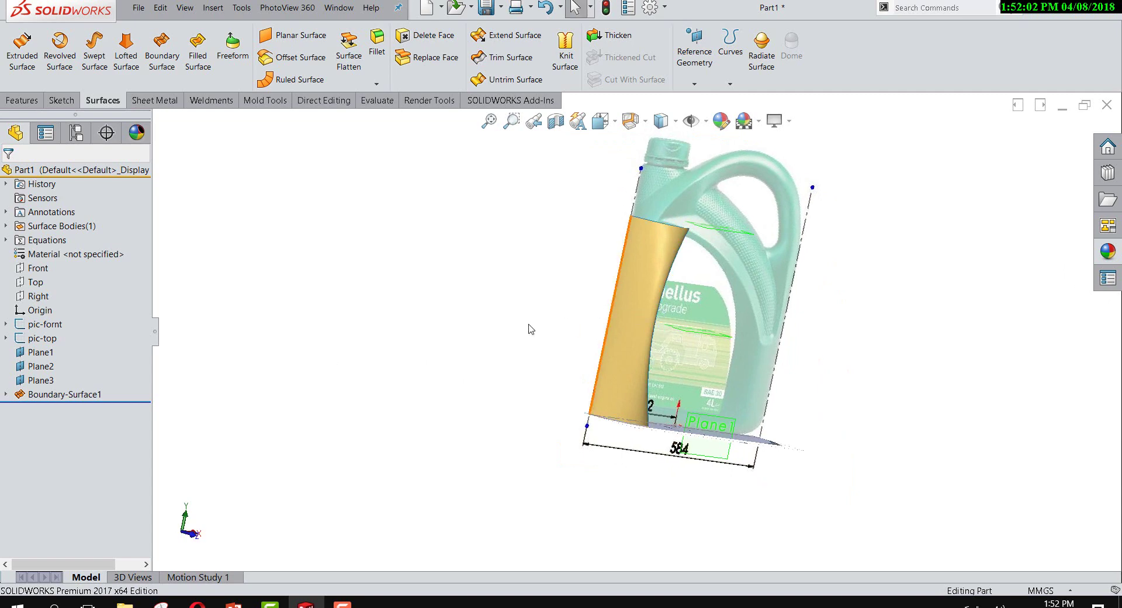
right_click(36, 268)
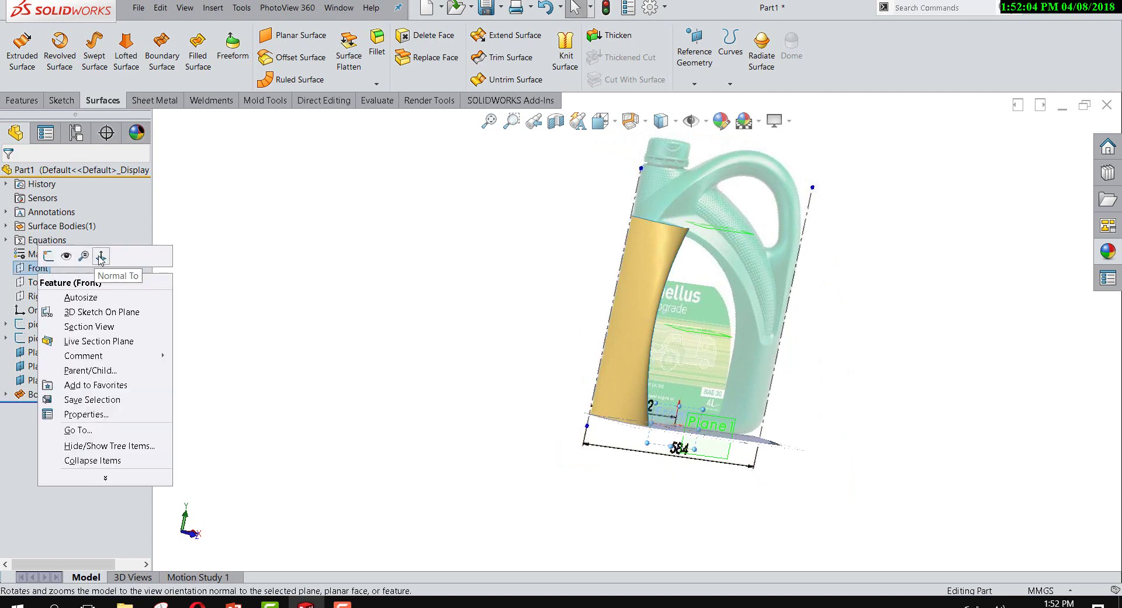
click(86, 259)
scroll(801, 373, down, 3)
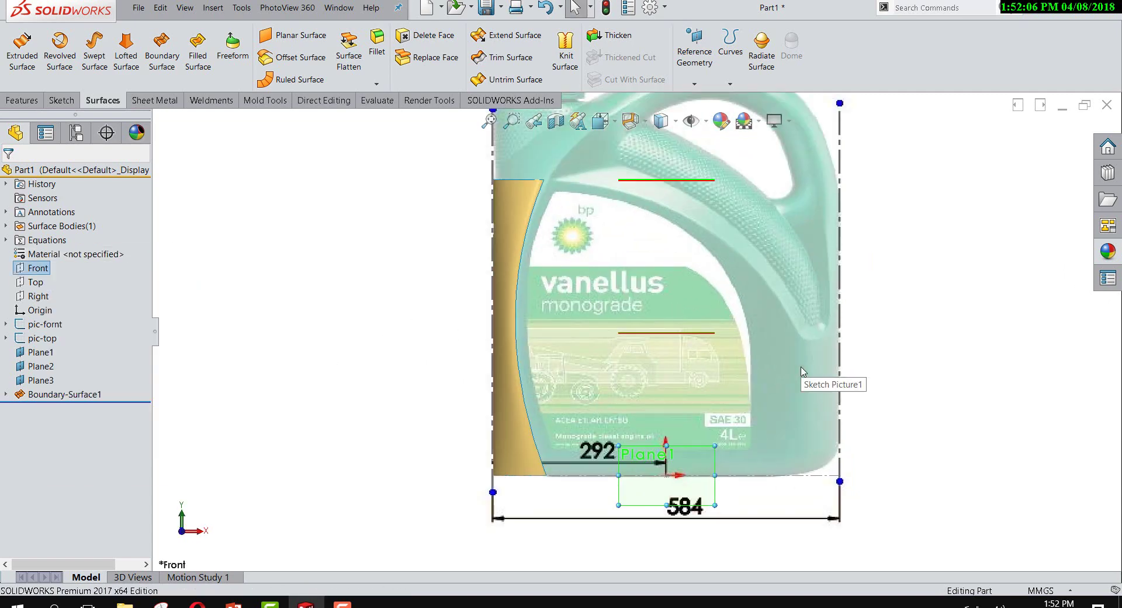
scroll(801, 373, up, 3)
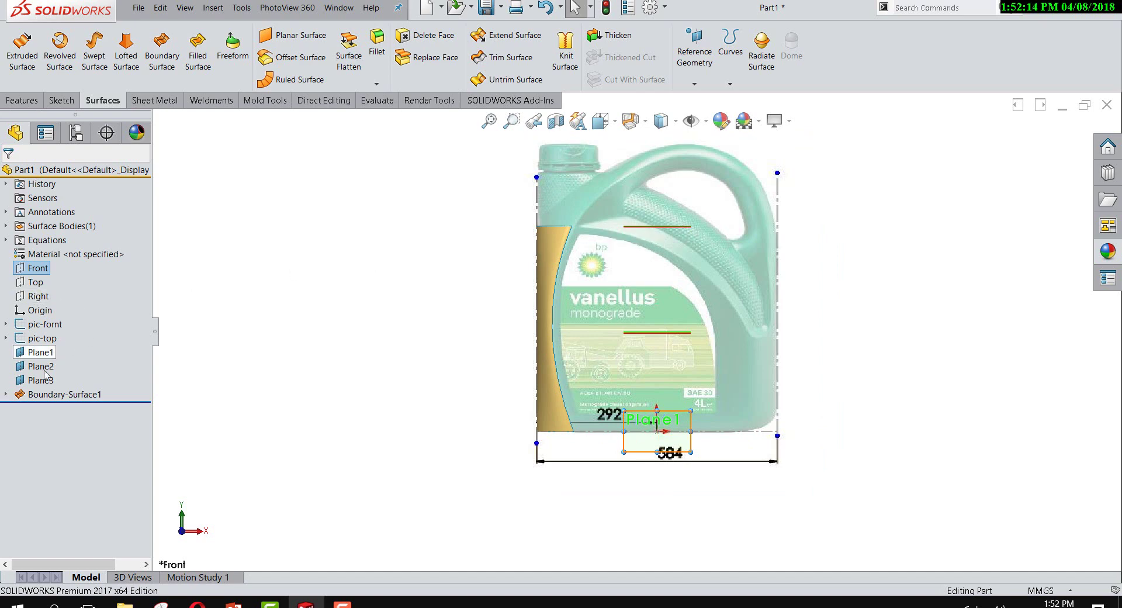
Step: Select Plane1 and look normal to it, bringing up its shortcut options
middle_drag(575, 240, 609, 258)
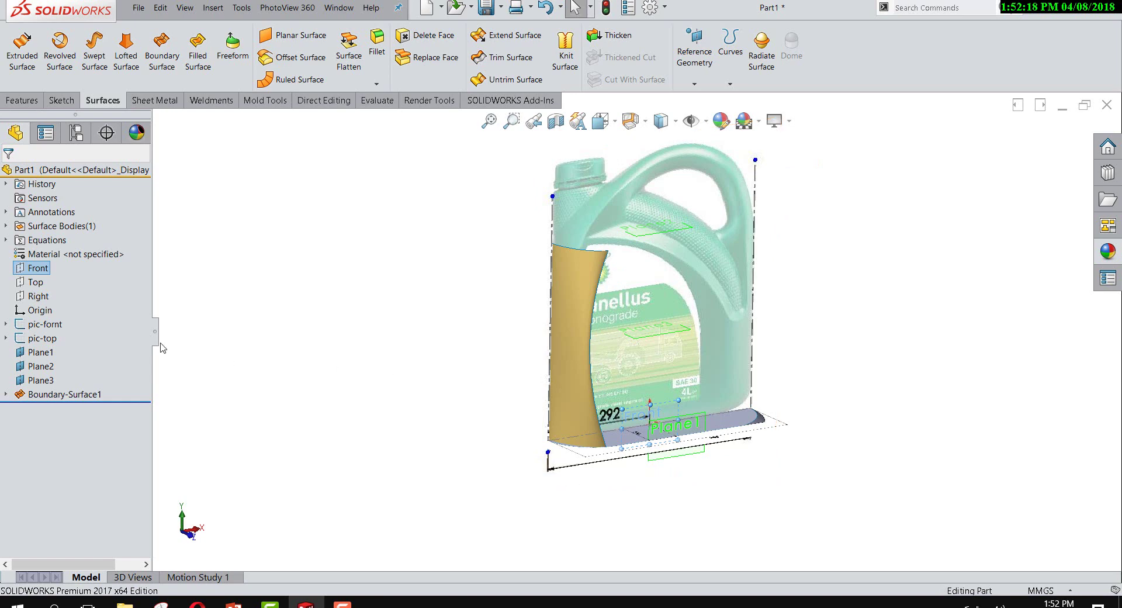
click(41, 353)
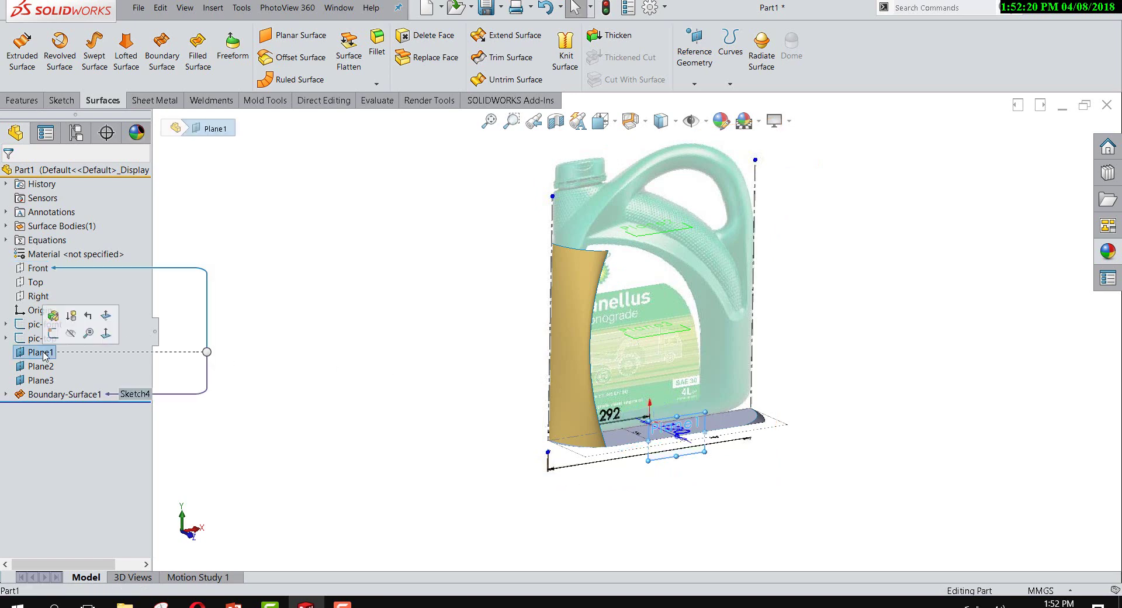
click(106, 334)
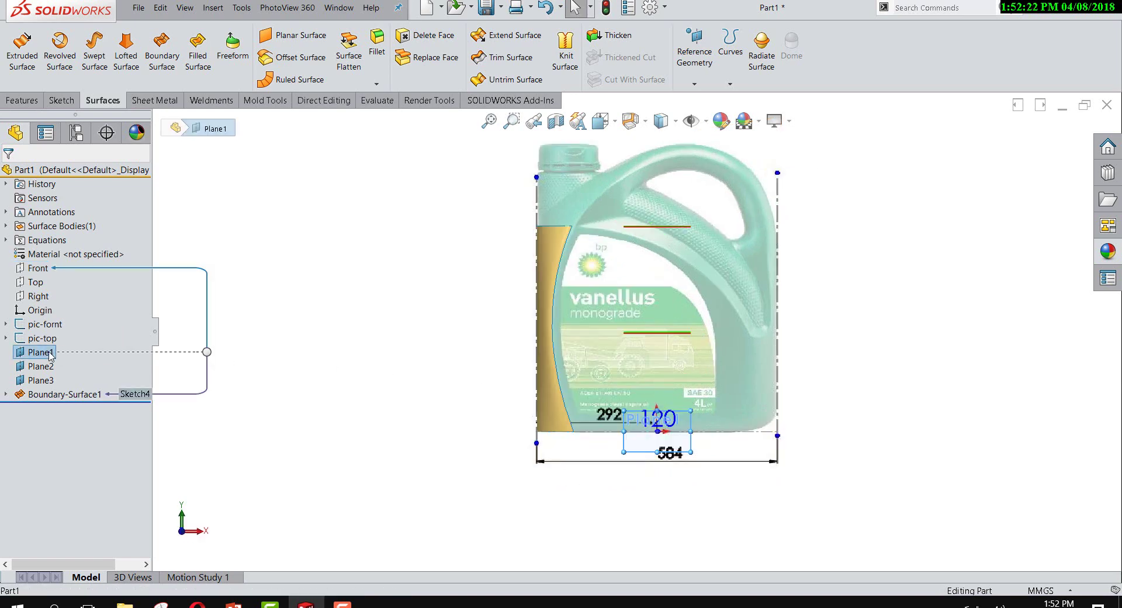
right_click(49, 353)
Step: On Plane1, draw a spline from the surface's top corner down to the handle base
click(59, 334)
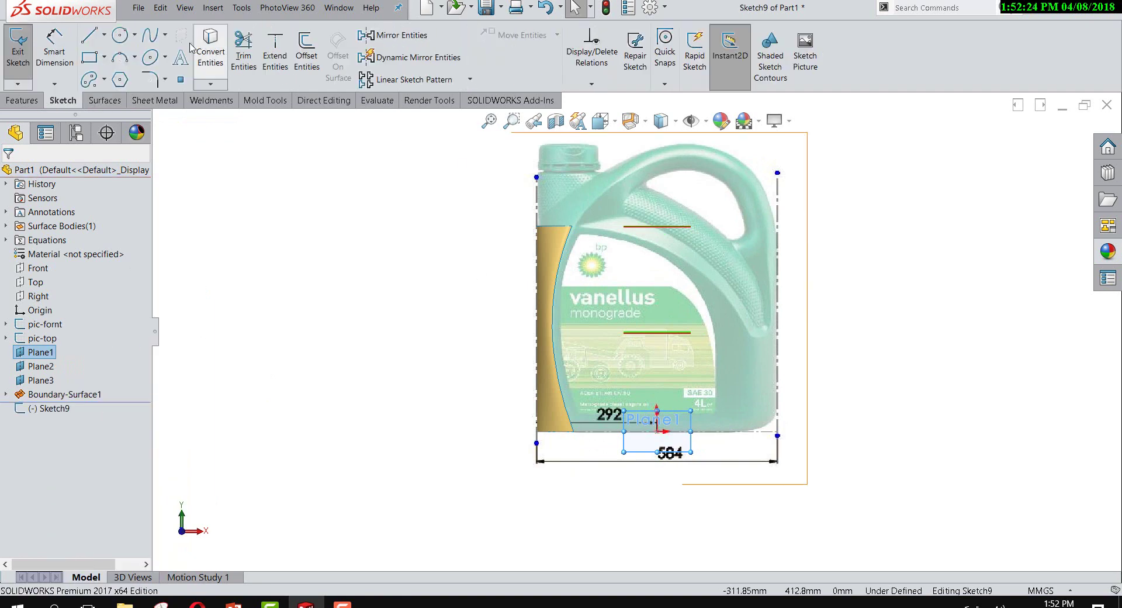
click(152, 35)
scroll(665, 251, up, 5)
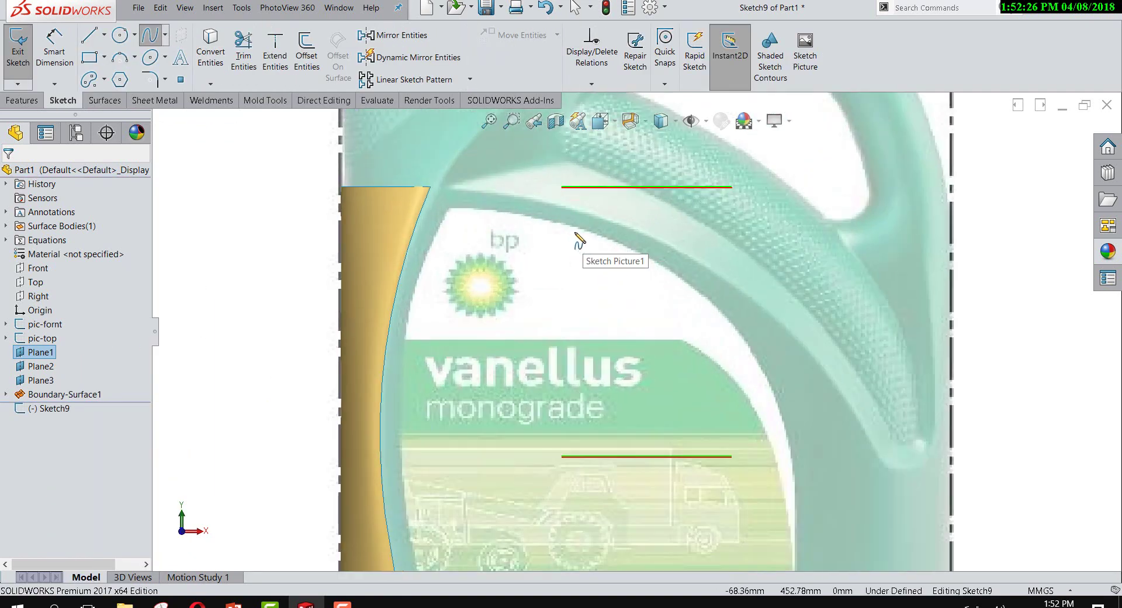
click(431, 187)
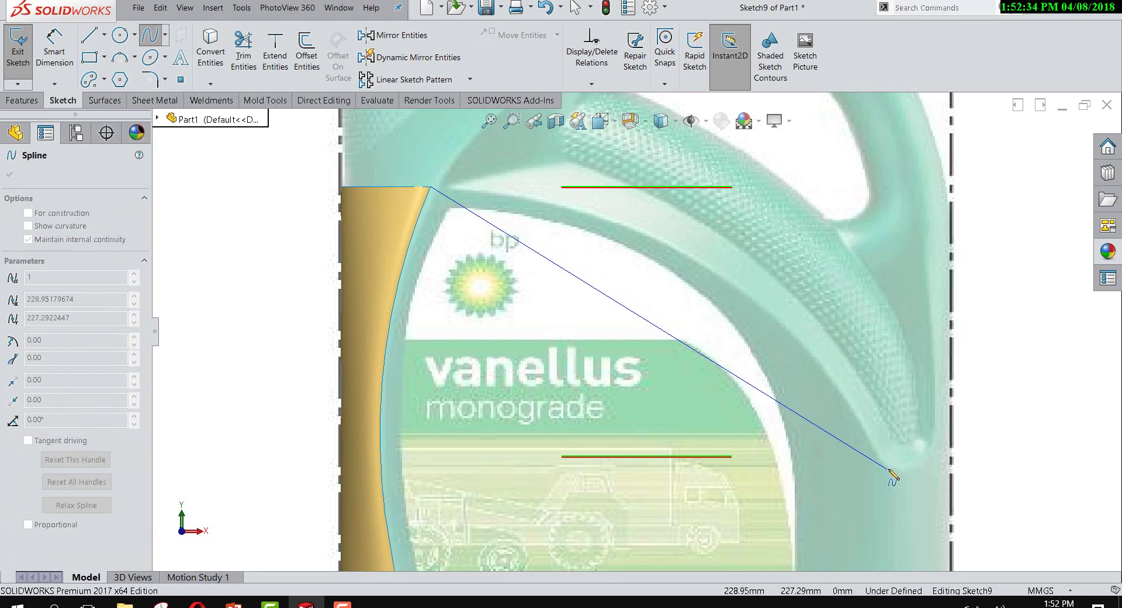
click(890, 471)
key(f)
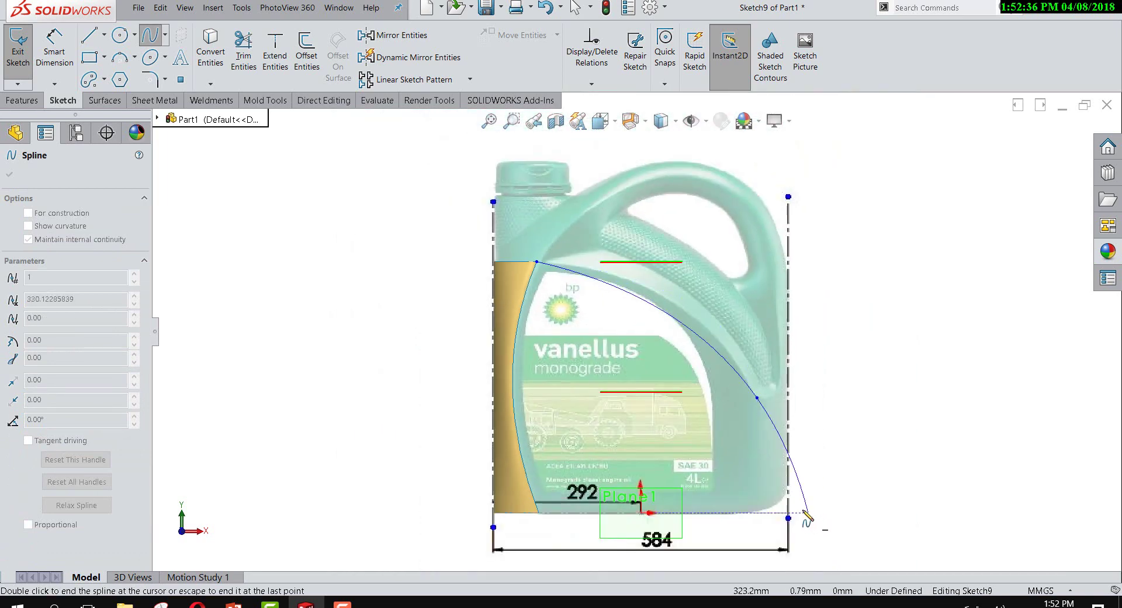
right_click(806, 513)
click(835, 514)
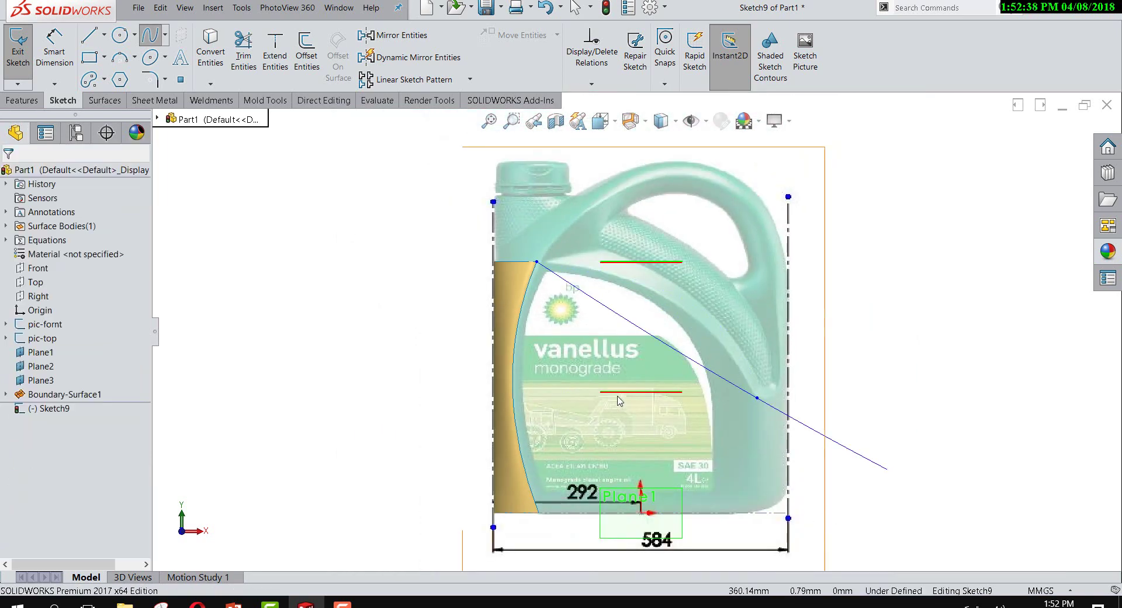
scroll(592, 294, down, 1)
Step: Adjust the spline's start and end tangents so it follows the handle outline
click(595, 296)
scroll(584, 301, down, 1)
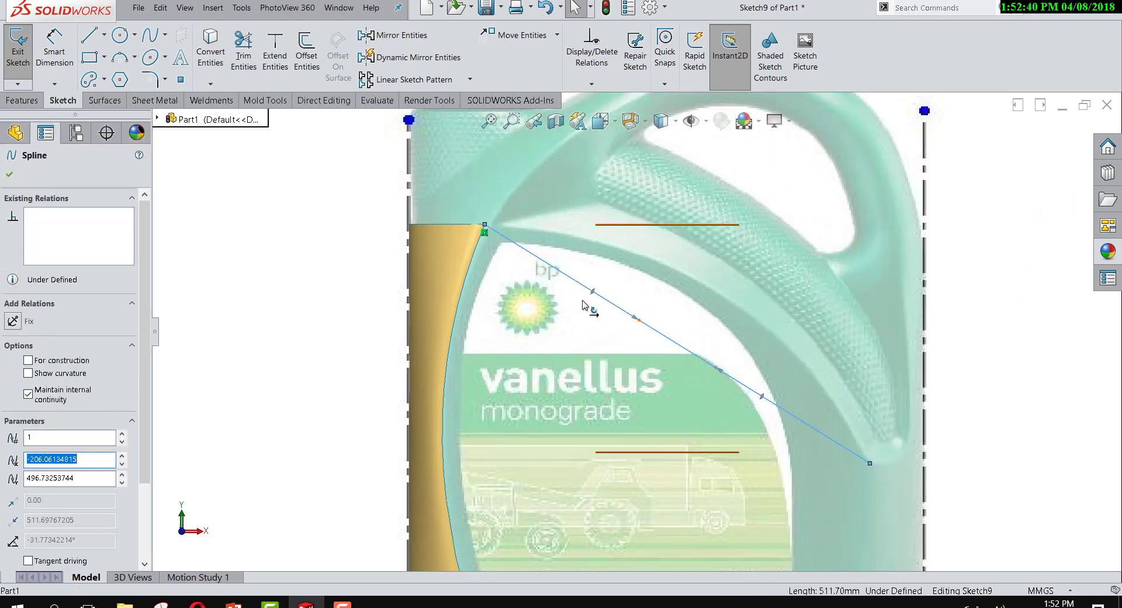
drag(594, 296, 566, 231)
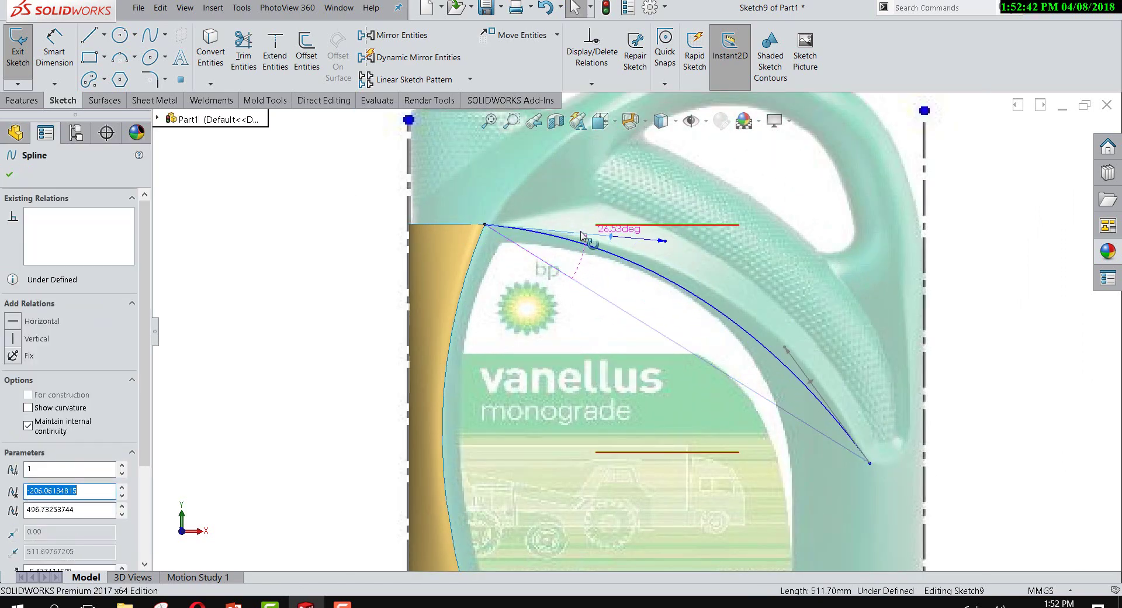
mouse_move(666, 229)
mouse_down()
mouse_move(586, 210)
mouse_move(614, 220)
mouse_up()
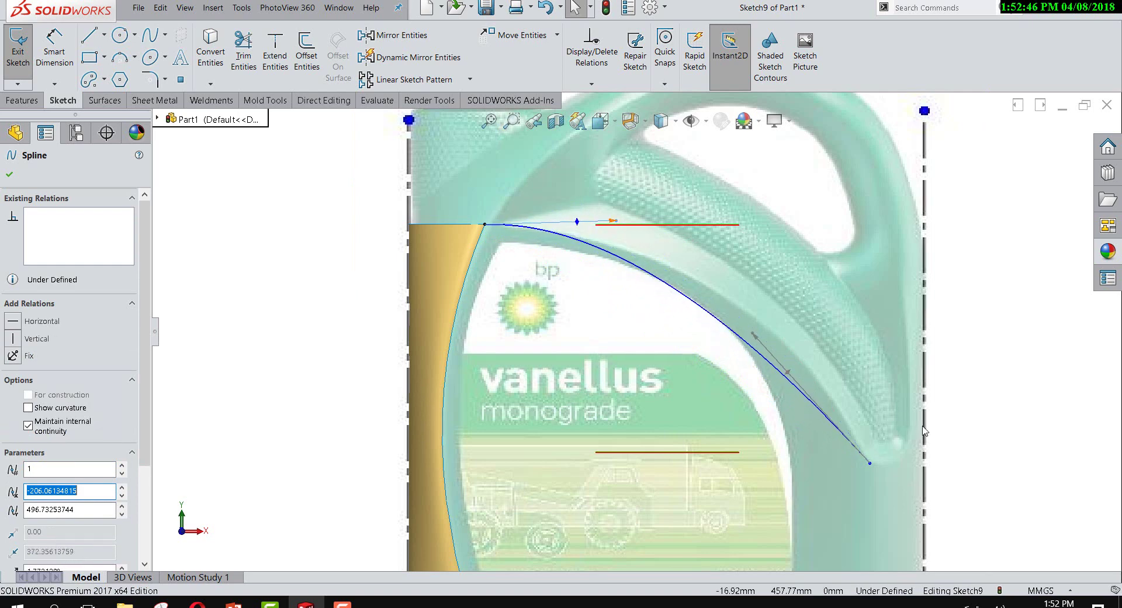
mouse_move(754, 335)
mouse_down()
mouse_move(875, 411)
mouse_move(849, 397)
mouse_up()
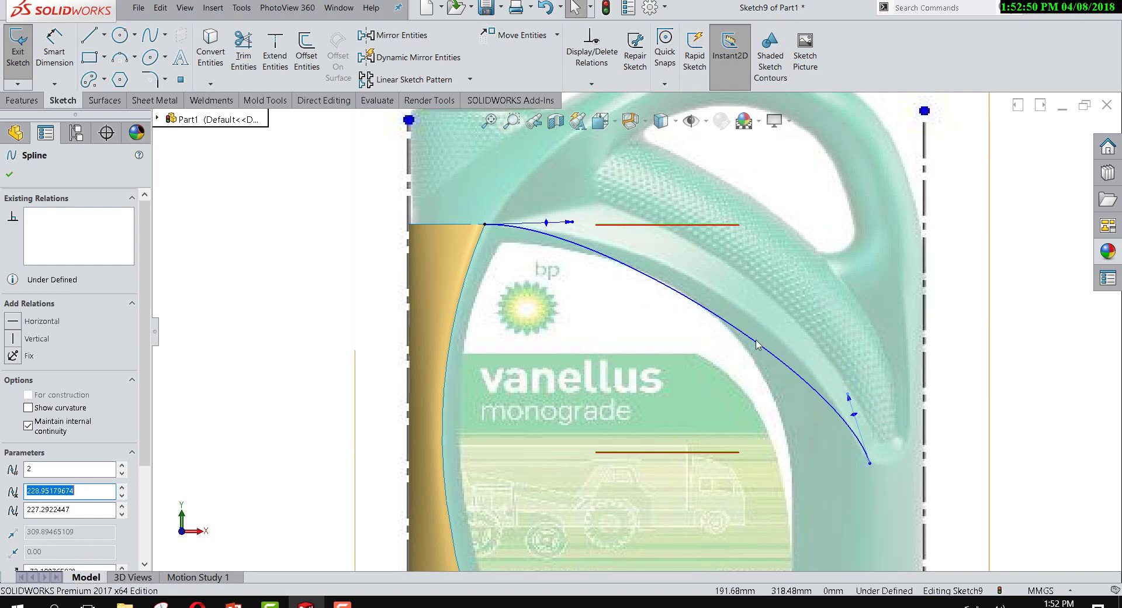
mouse_move(743, 332)
mouse_down()
mouse_move(747, 308)
mouse_move(745, 332)
mouse_up()
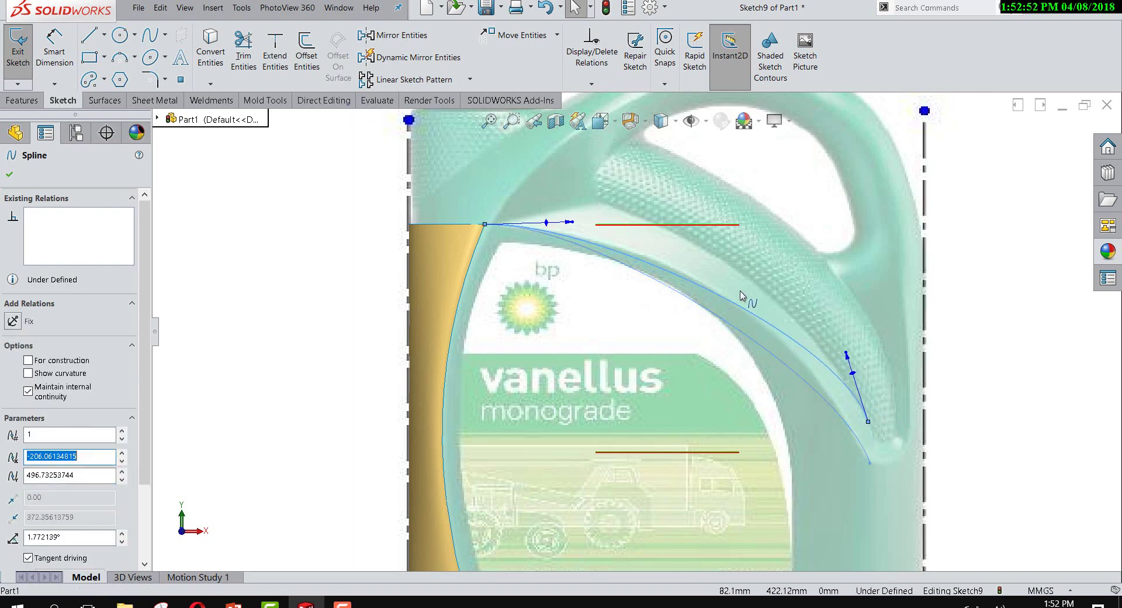
Step: Add a curvature control to the spline and bend it to match the shoulder outline
right_click(722, 325)
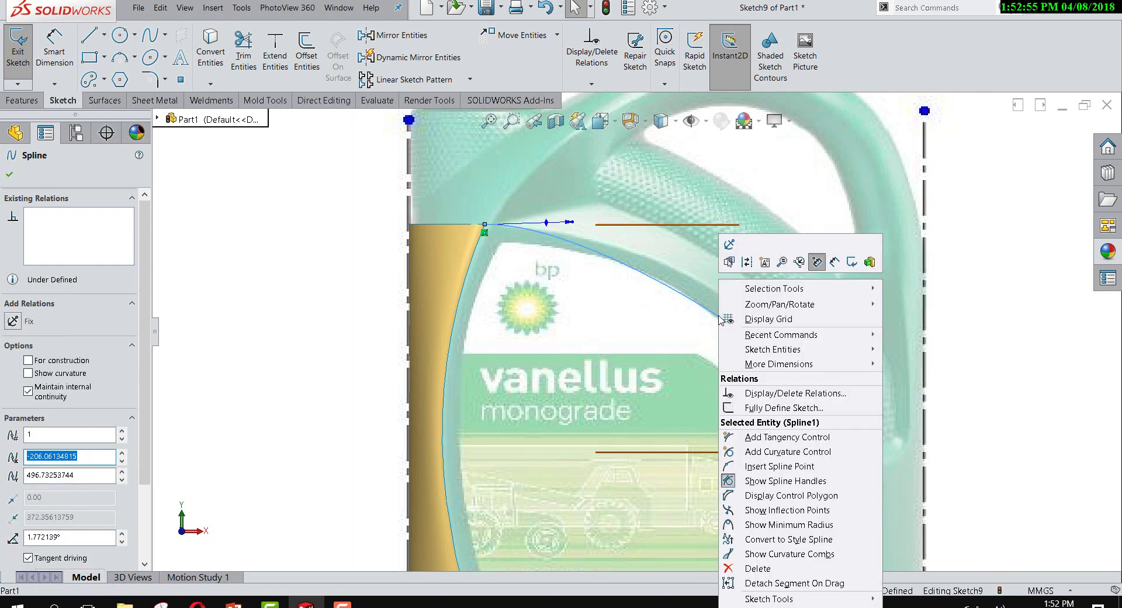
click(775, 453)
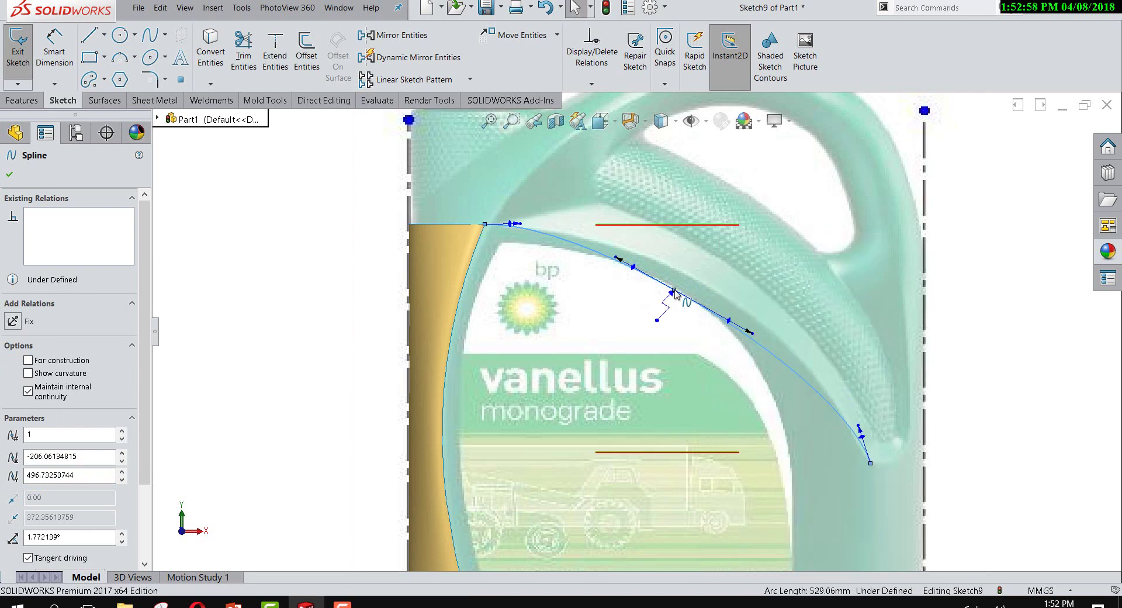
click(673, 289)
drag(672, 289, 682, 275)
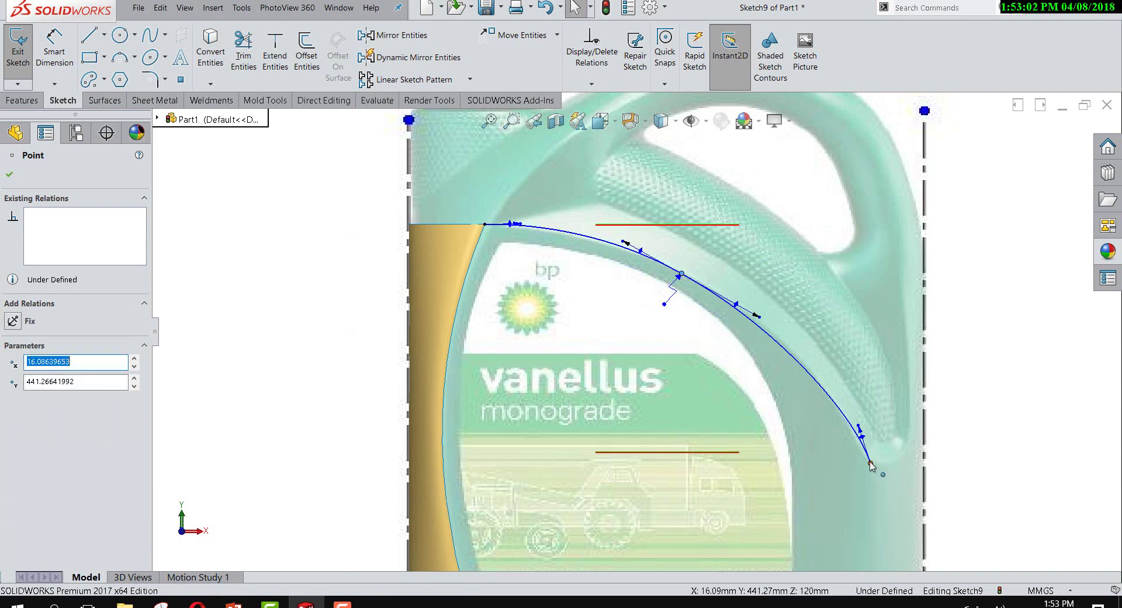
drag(870, 463, 864, 458)
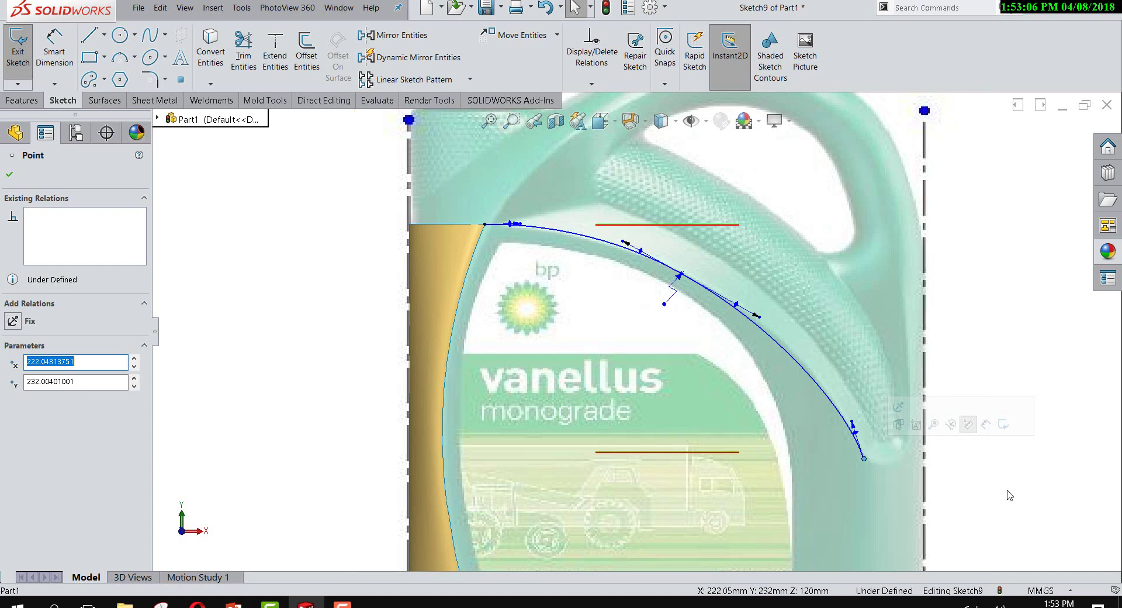
click(1020, 495)
Step: Check that the spline's start stays fixed at the boundary surface's top corner
scroll(508, 269, down, 3)
scroll(486, 230, down, 2)
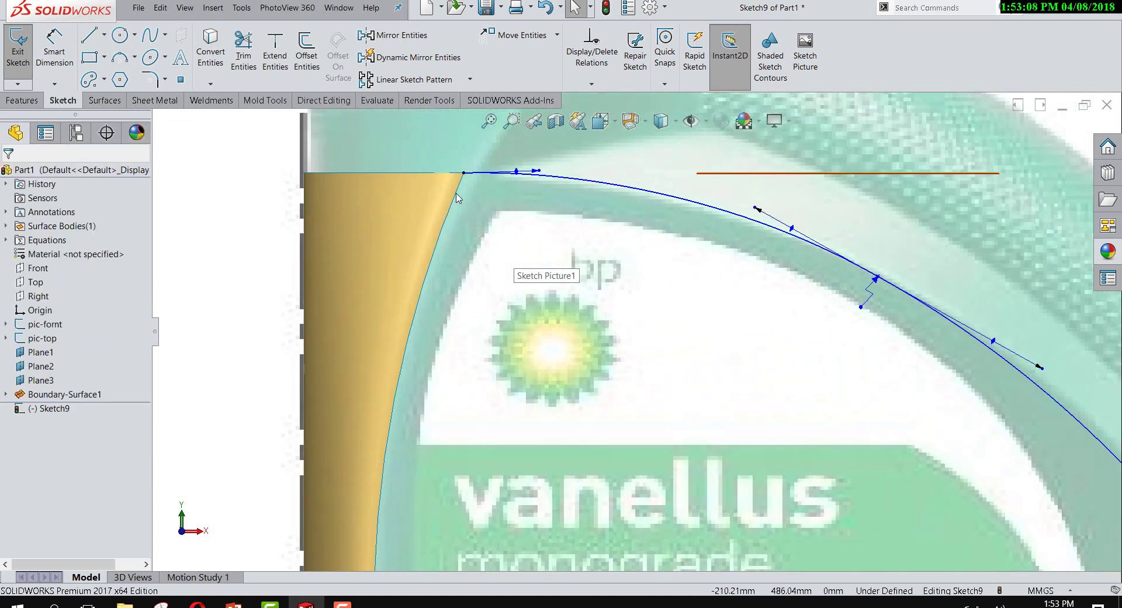
click(460, 190)
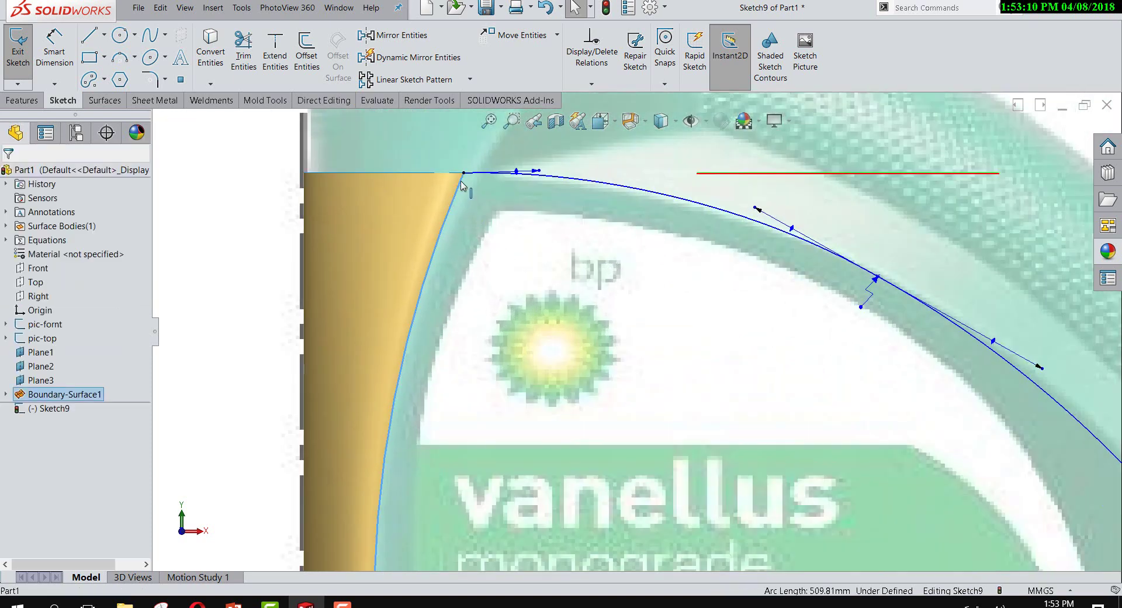
drag(462, 176, 489, 178)
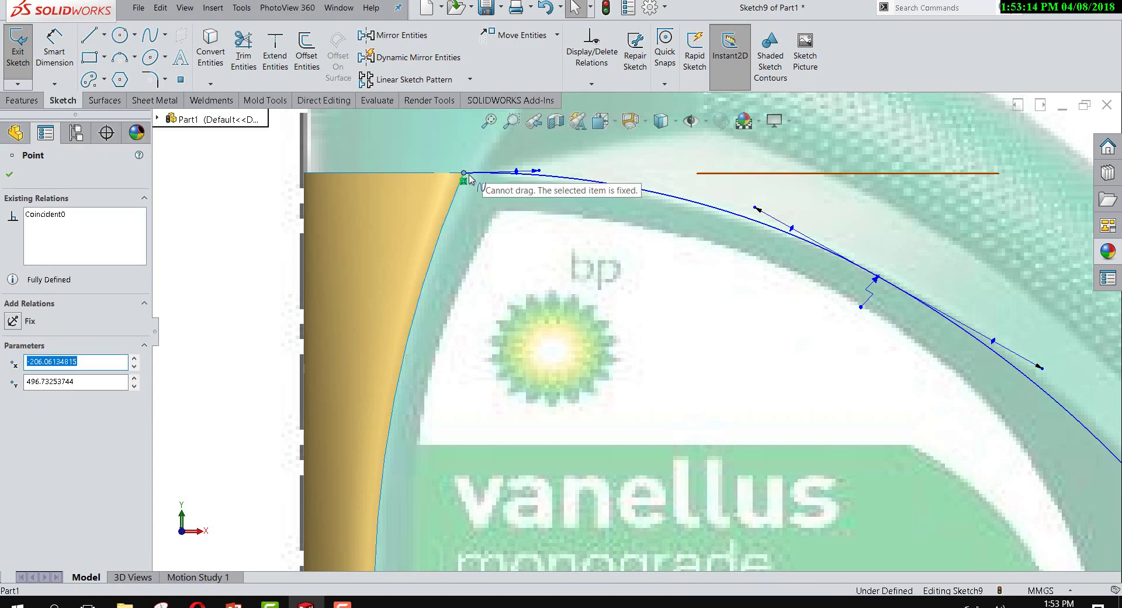
key(z)
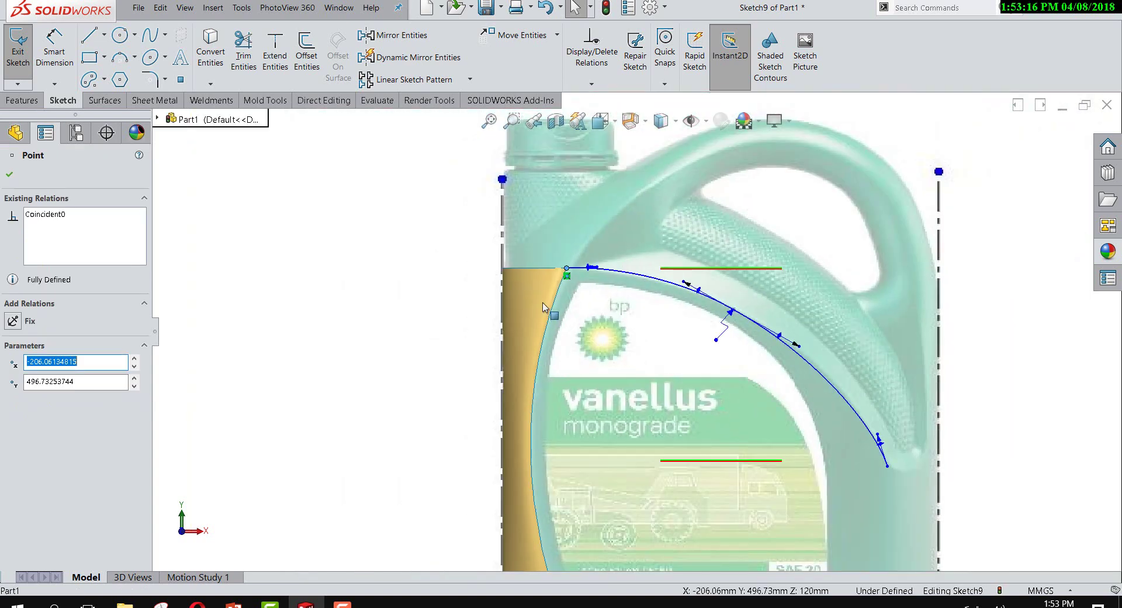
scroll(542, 269, down, 1)
click(228, 226)
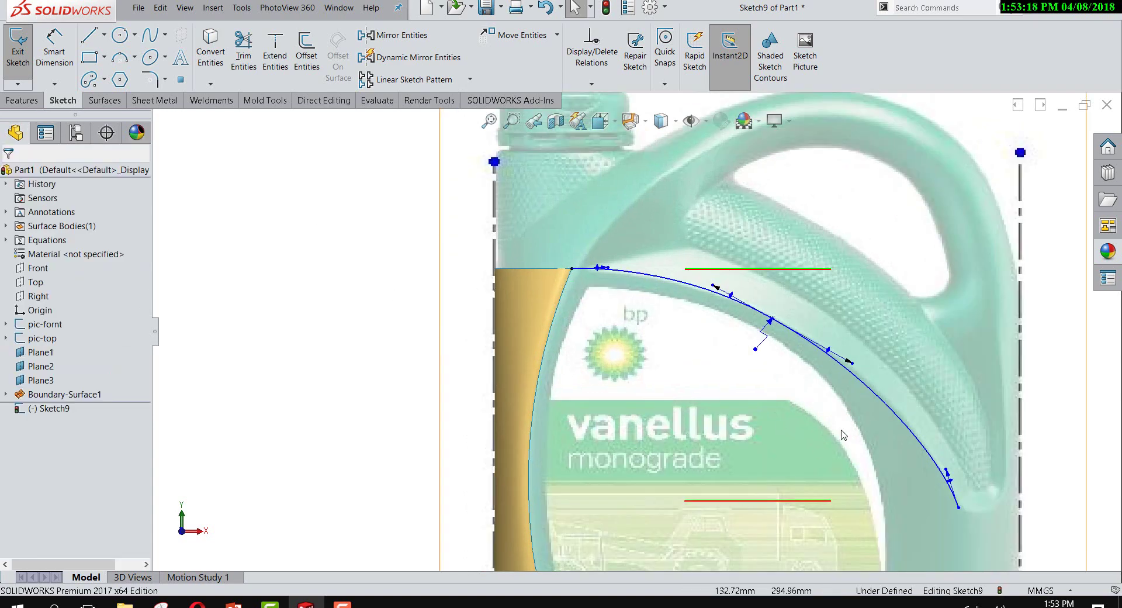
Step: Draw a vertical line from the spline end to the jug's base, then a bottom line to the body edge
key(z)
key(l)
scroll(824, 460, down, 3)
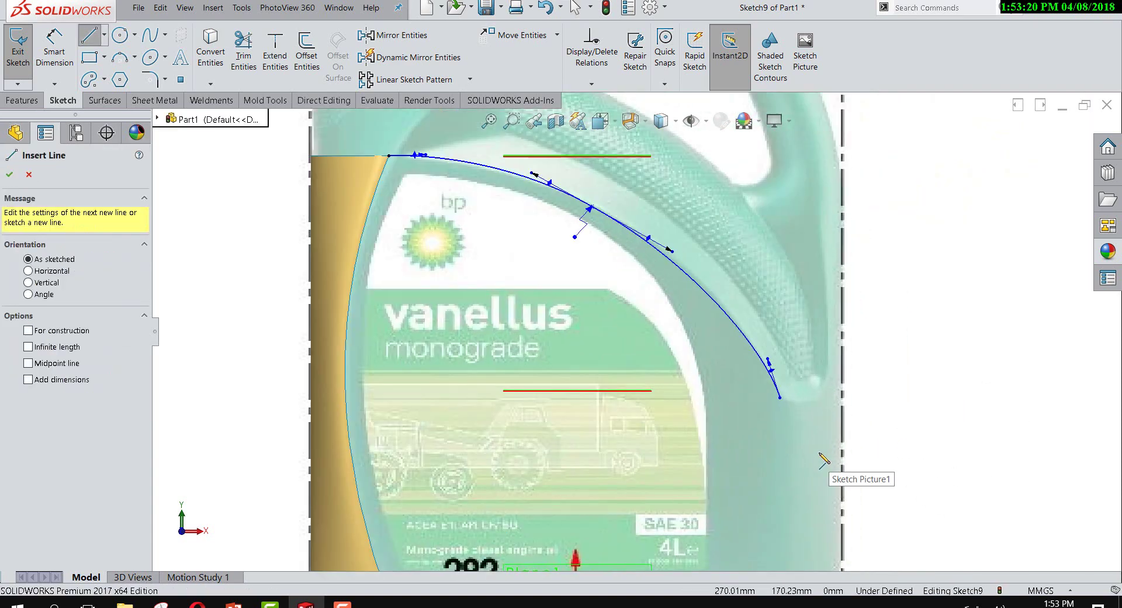
click(780, 399)
scroll(635, 332, up, 1)
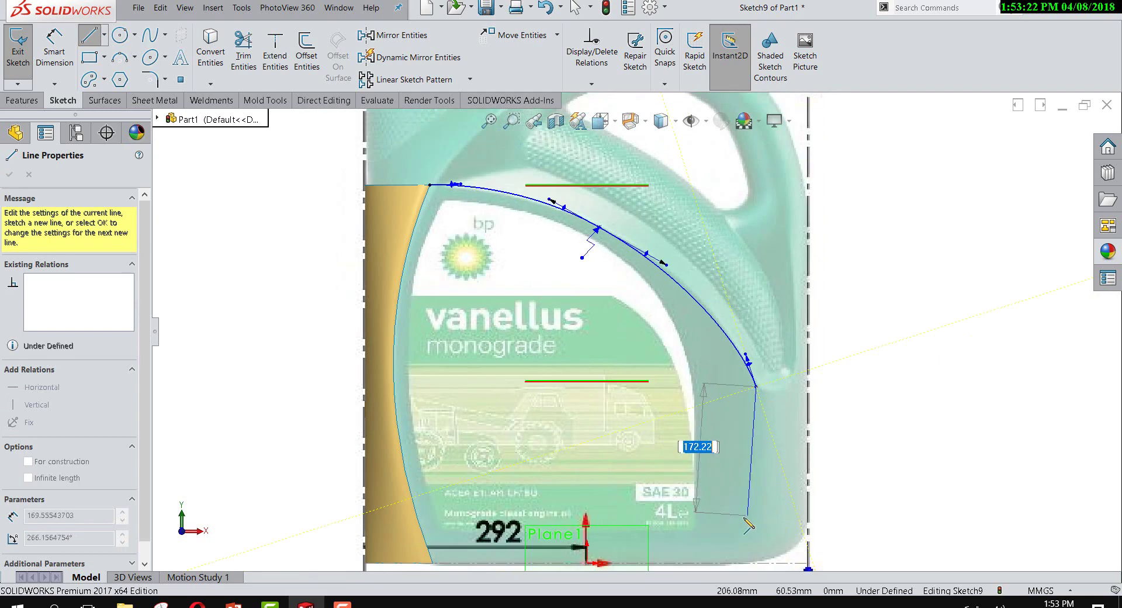
click(756, 564)
scroll(701, 543, up, 2)
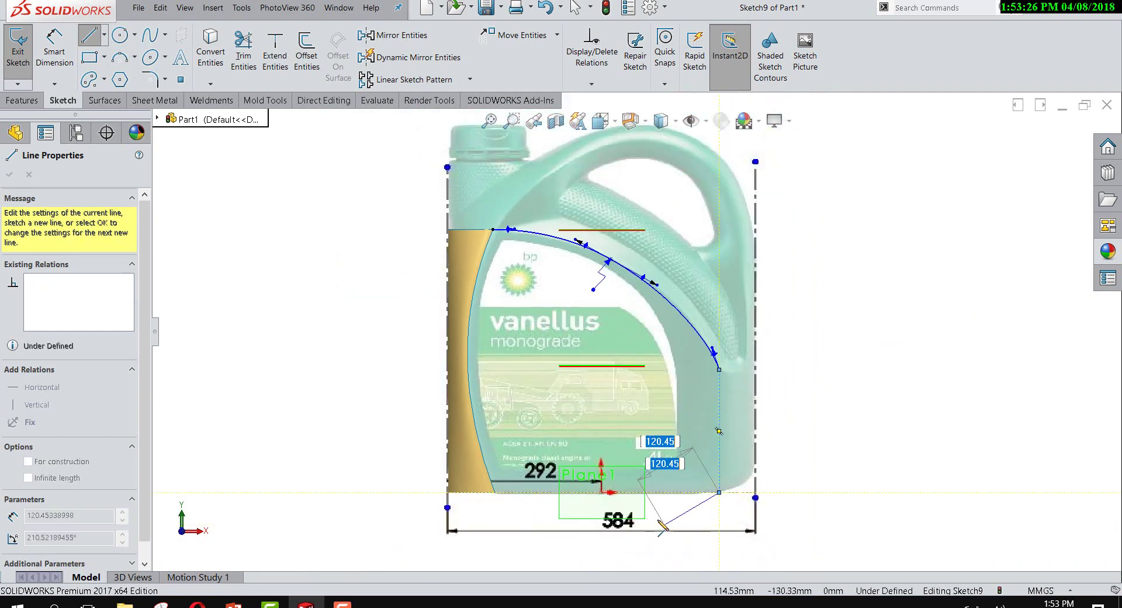
scroll(591, 430, down, 1)
scroll(589, 397, down, 1)
scroll(587, 398, down, 1)
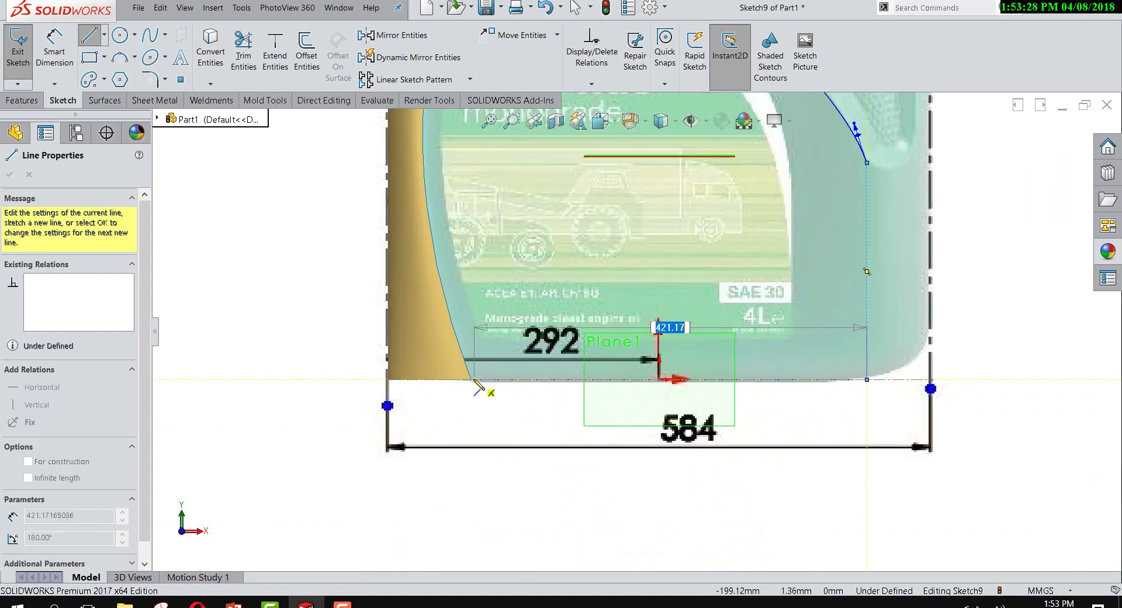
click(476, 381)
right_click(570, 389)
click(602, 424)
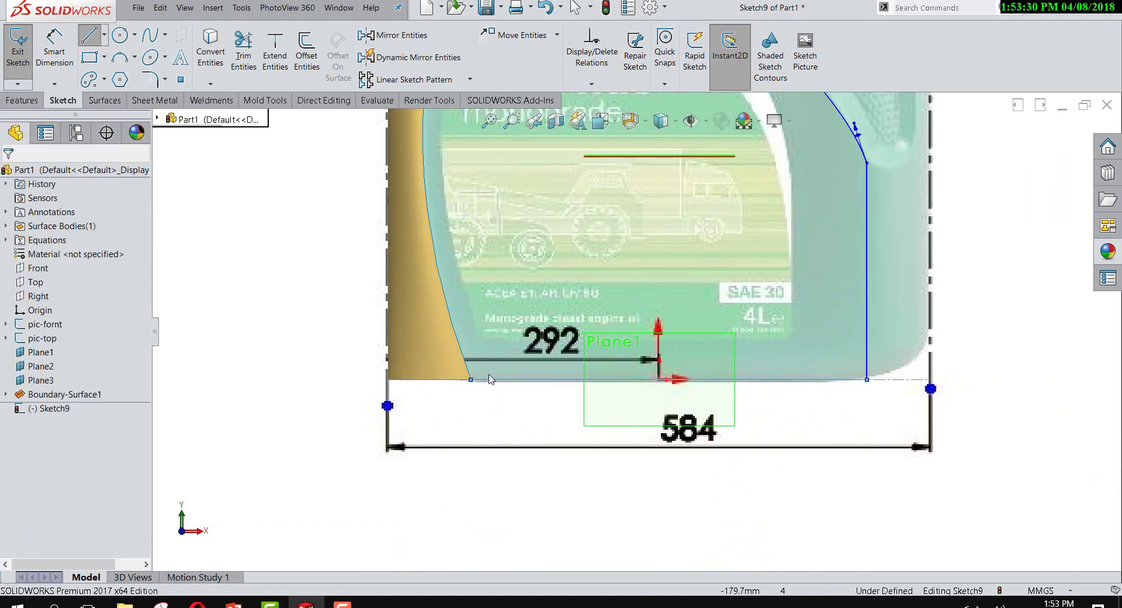
key(Escape)
Step: Turn on Shaded Sketch Contours to confirm the region is closed, then exit Sketch9
scroll(634, 331, up, 1)
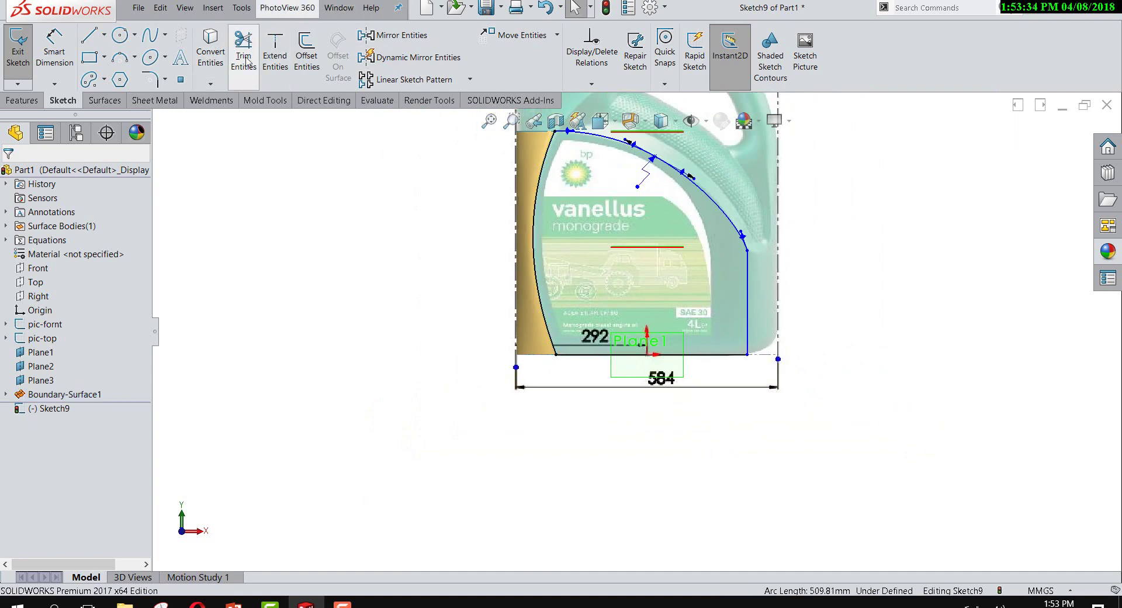
key(f)
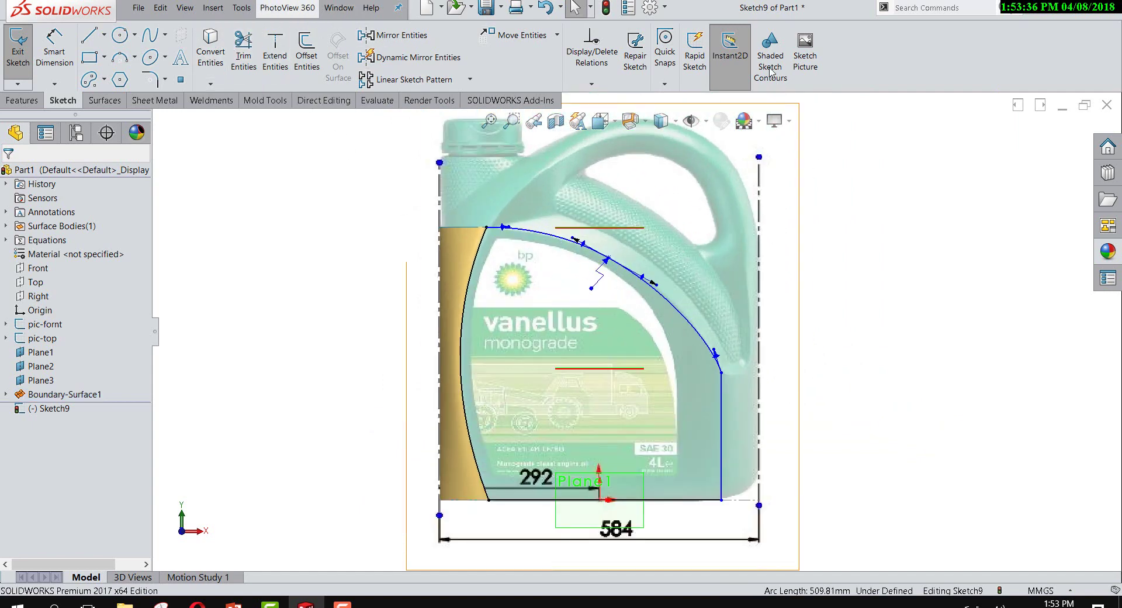
click(771, 72)
scroll(687, 427, up, 2)
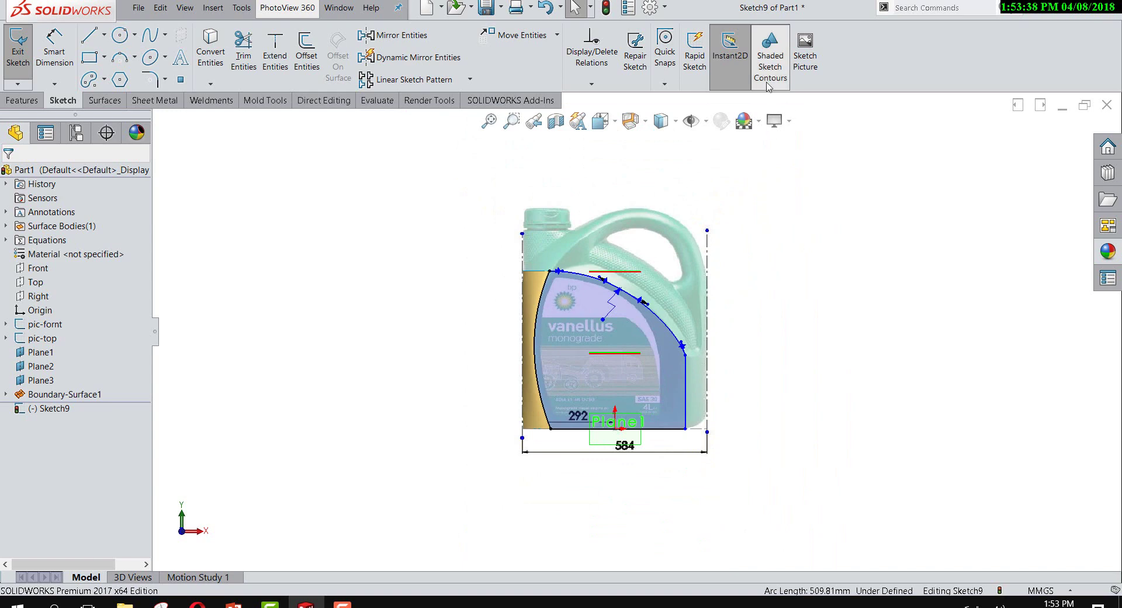
mouse_move(737, 273)
middle_down()
mouse_move(853, 333)
mouse_move(807, 368)
mouse_move(784, 355)
middle_up()
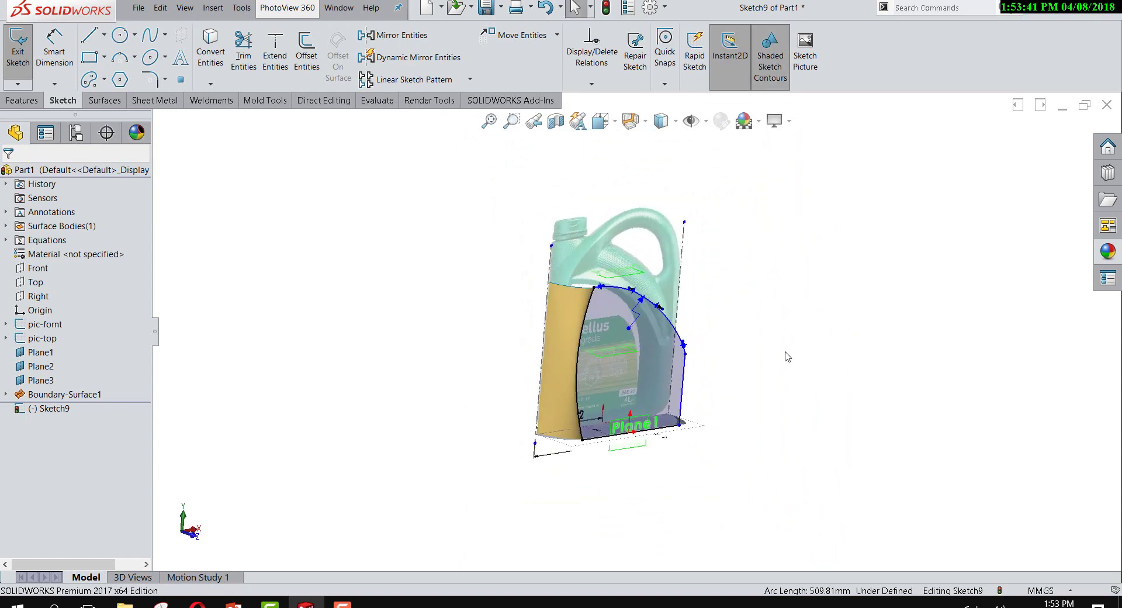
click(18, 55)
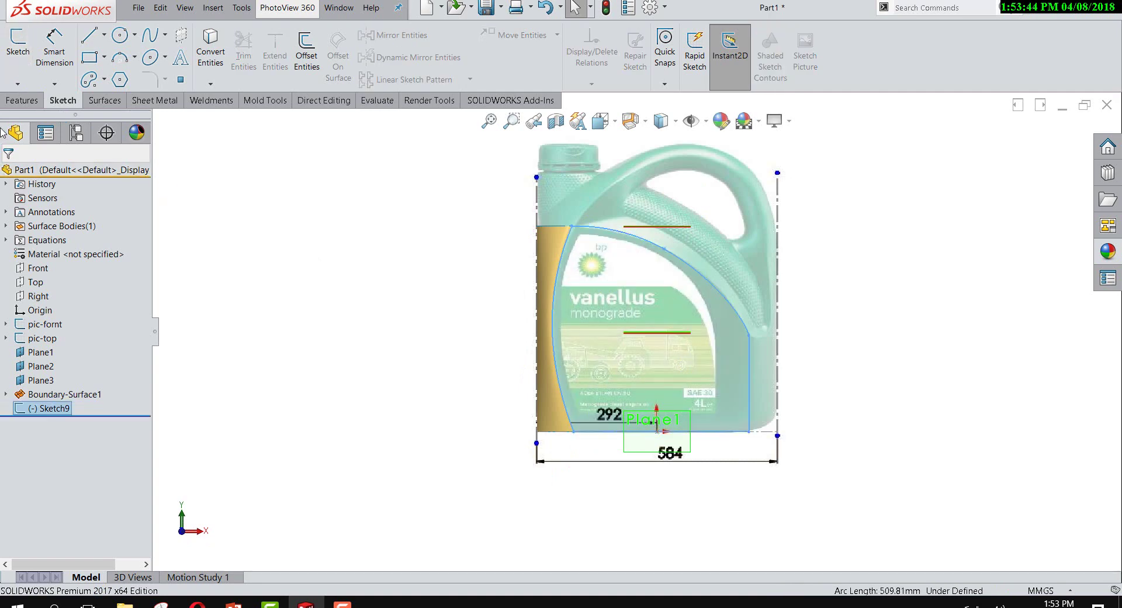
click(105, 101)
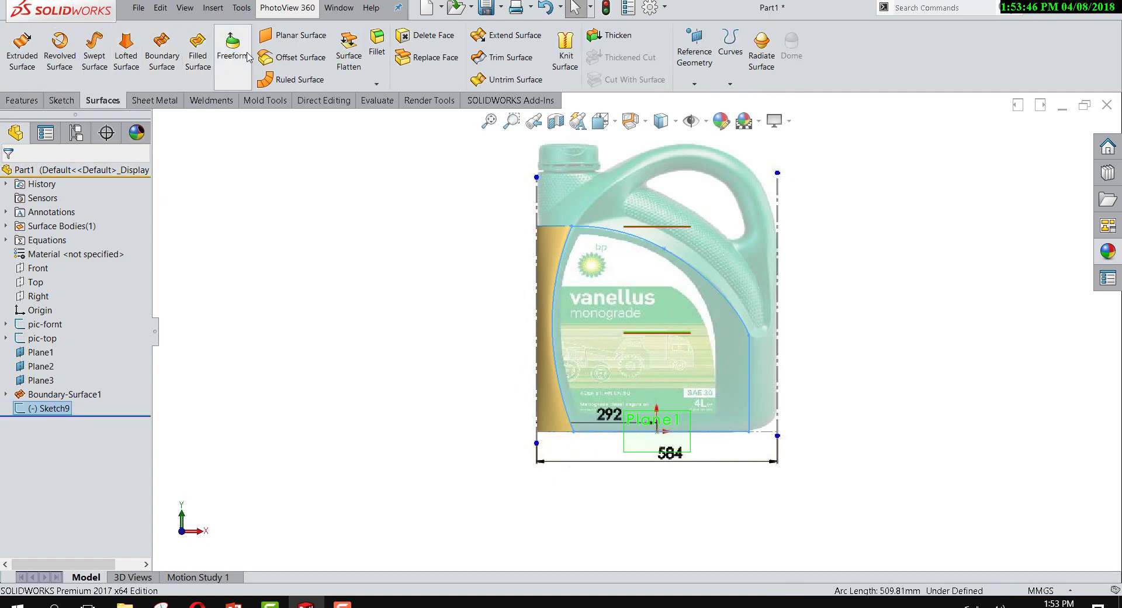
Step: Create Surface-Plane1 from Sketch9's closed outline and orbit to inspect it from below
click(295, 35)
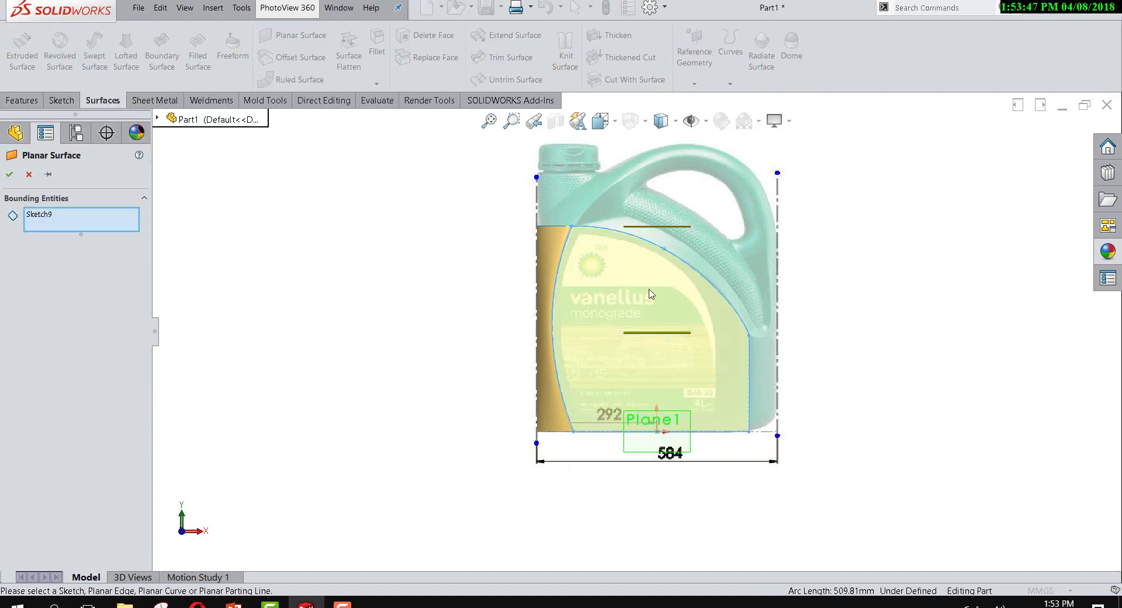
click(9, 177)
mouse_move(399, 400)
middle_down()
mouse_move(401, 325)
mouse_move(359, 358)
mouse_move(508, 371)
mouse_move(454, 374)
mouse_move(346, 341)
mouse_move(248, 333)
mouse_move(309, 408)
mouse_move(270, 391)
middle_up()
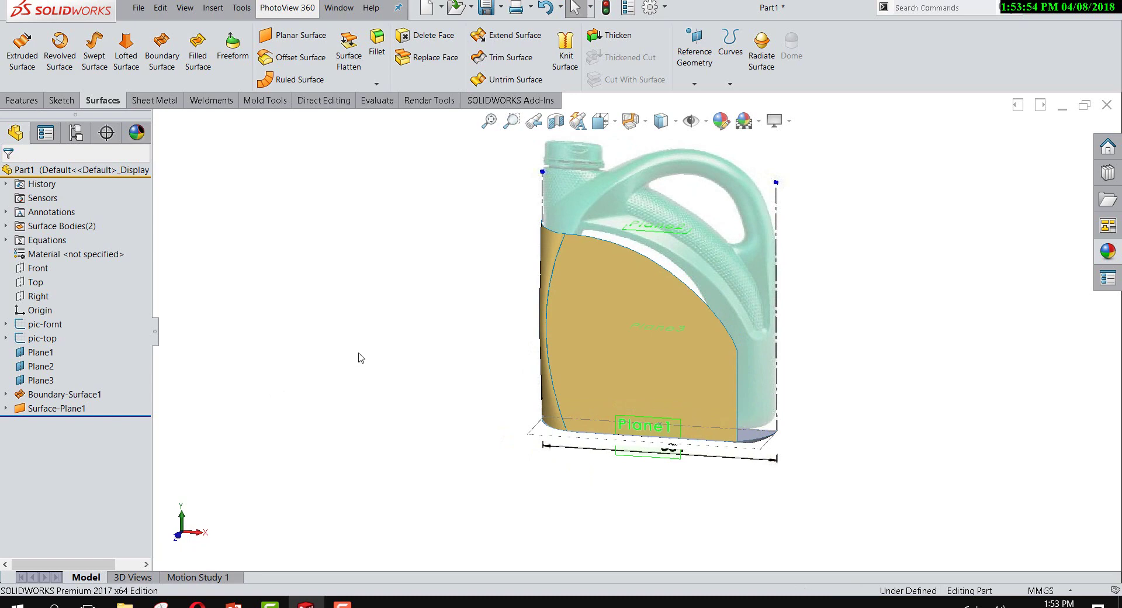
mouse_move(484, 415)
middle_down()
mouse_move(520, 363)
mouse_move(462, 395)
mouse_move(468, 404)
middle_up()
middle_drag(883, 474, 550, 425)
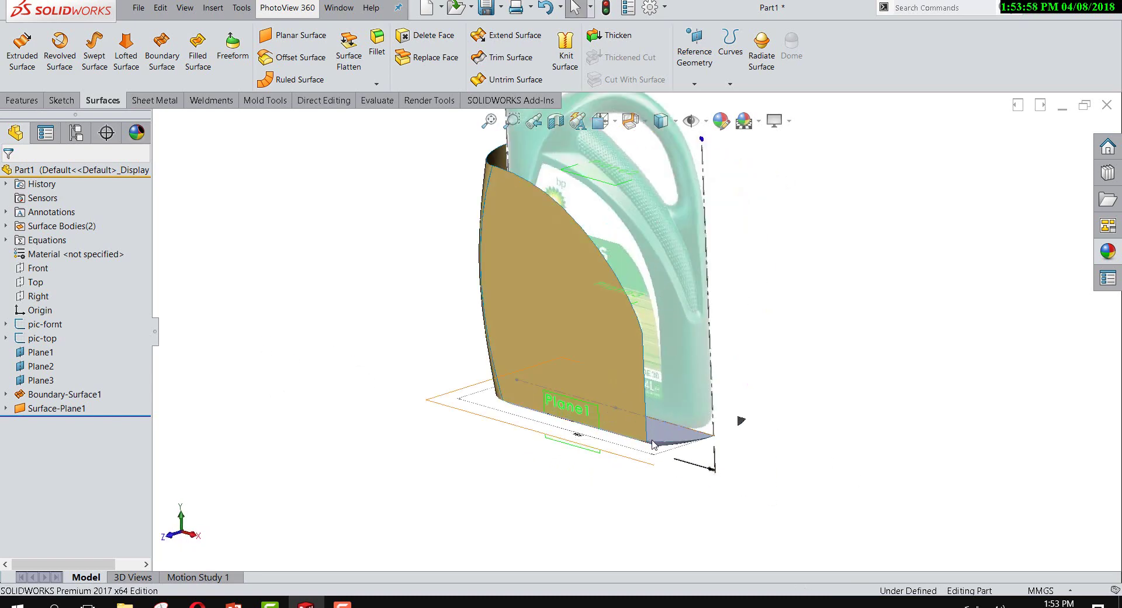
middle_drag(654, 444, 646, 530)
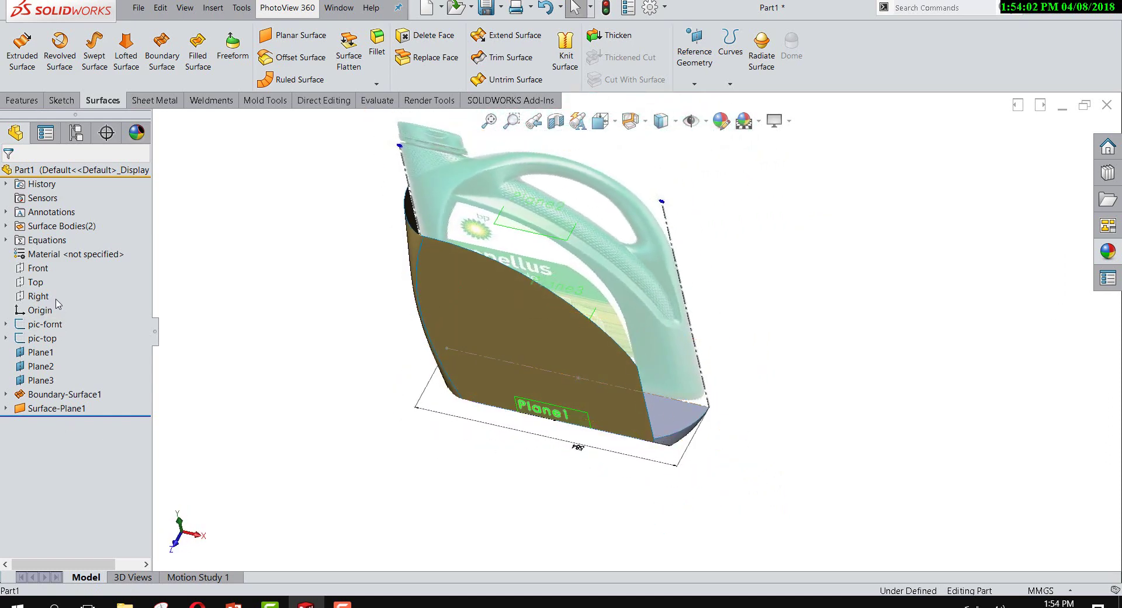
Step: Look down onto the Top plane and start a new sketch there
right_click(42, 284)
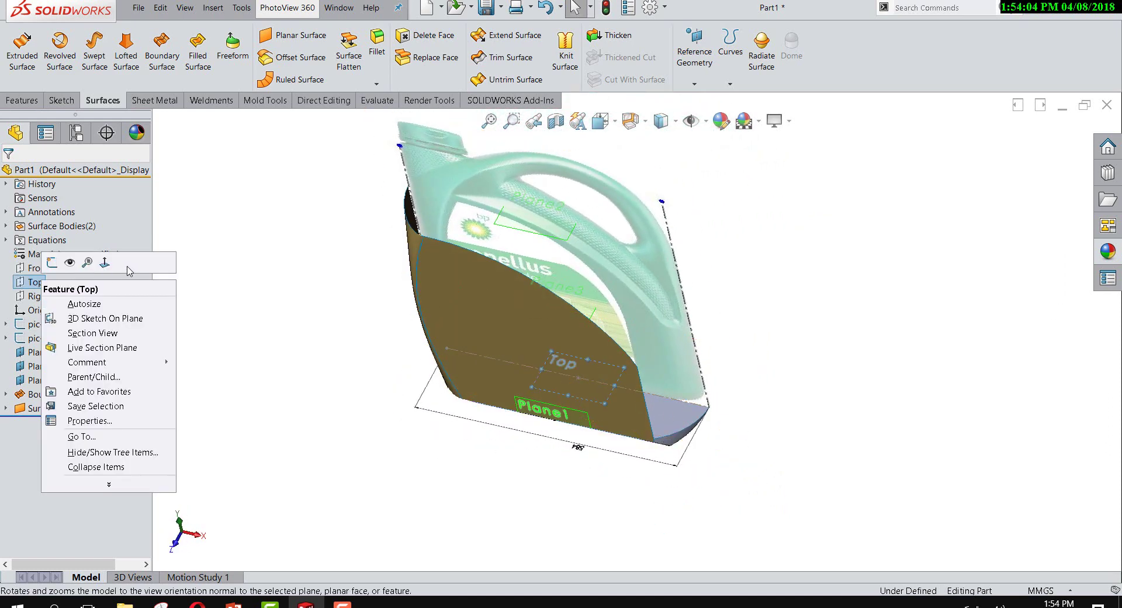
click(106, 264)
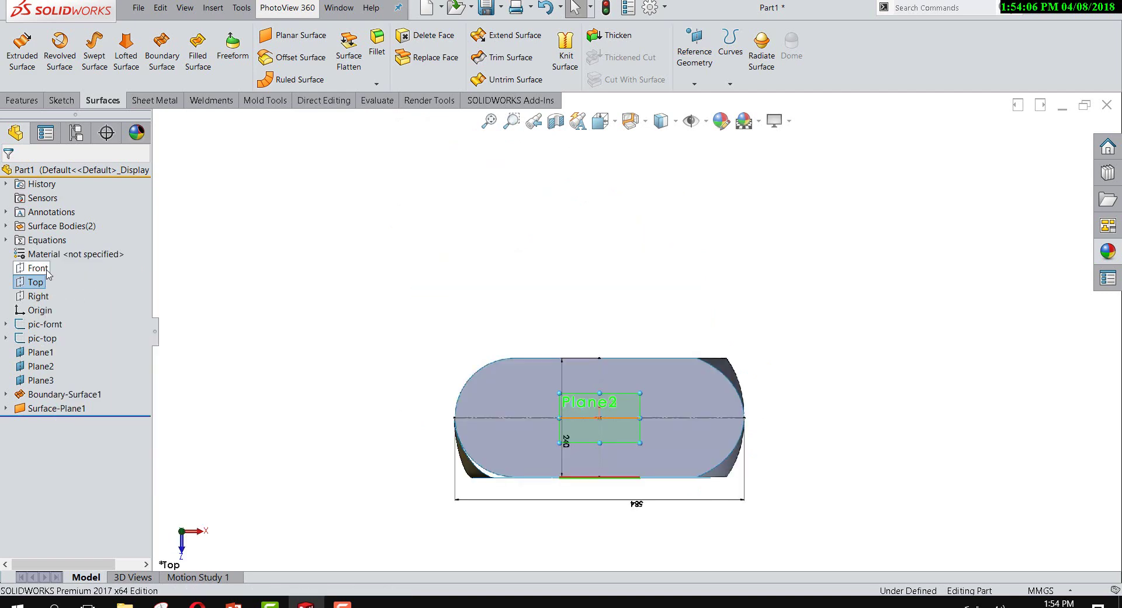
right_click(42, 286)
click(51, 264)
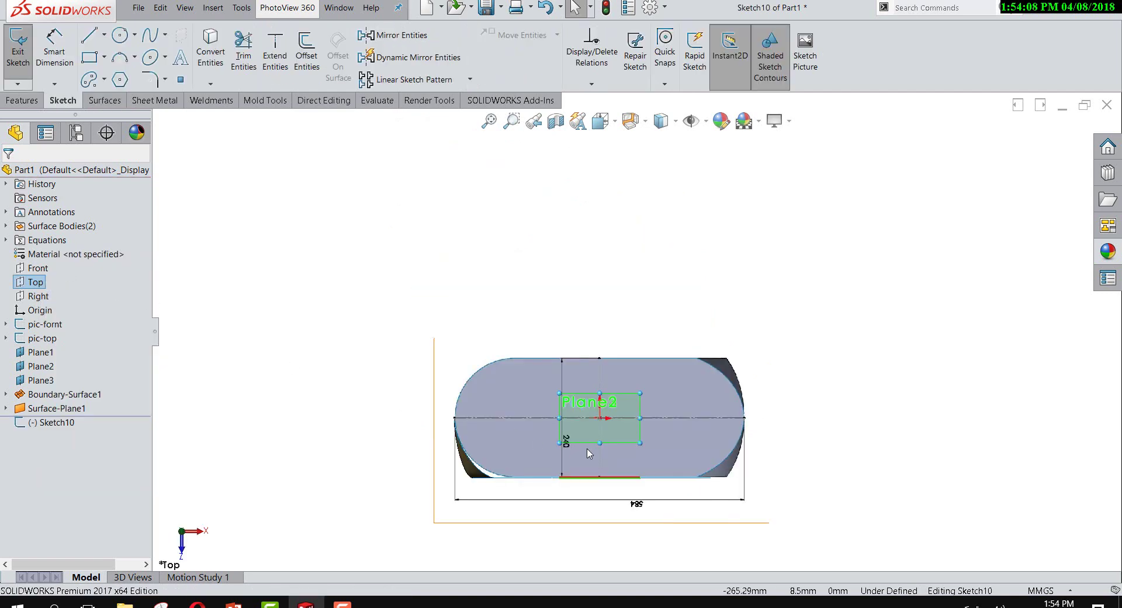
mouse_move(637, 297)
middle_down()
mouse_move(619, 221)
mouse_move(707, 514)
middle_up()
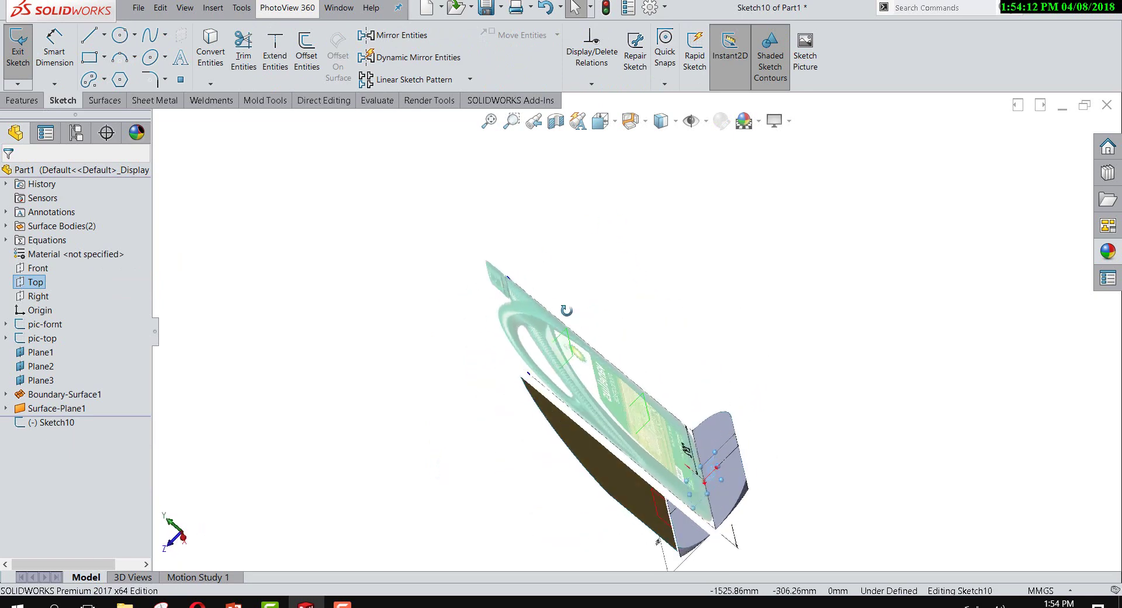
scroll(711, 517, down, 4)
scroll(737, 513, up, 3)
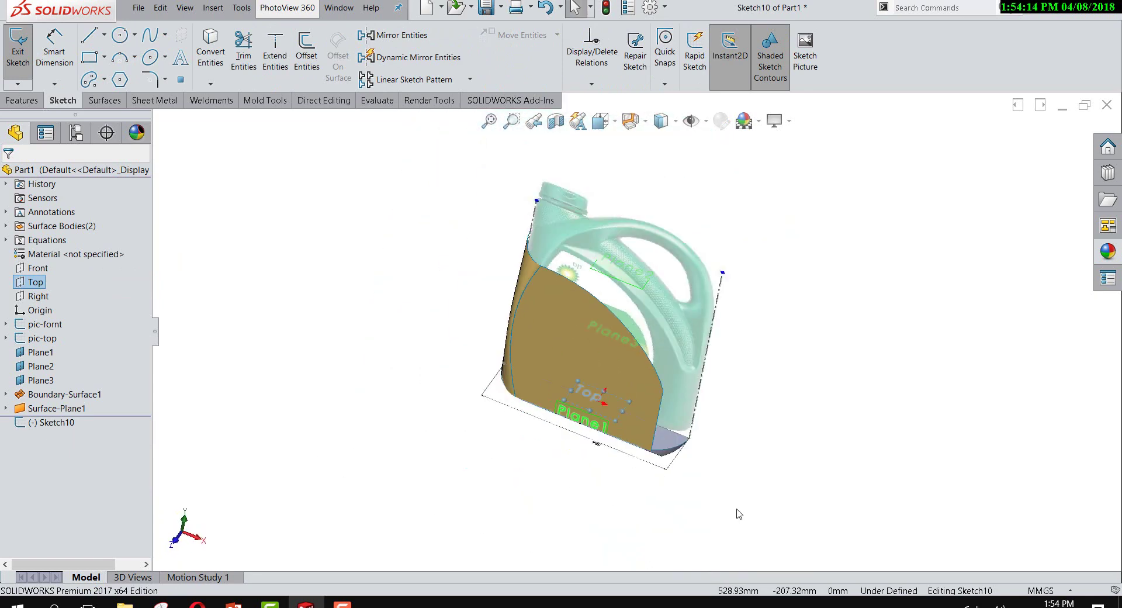
scroll(725, 502, down, 3)
scroll(672, 456, down, 2)
scroll(620, 392, up, 2)
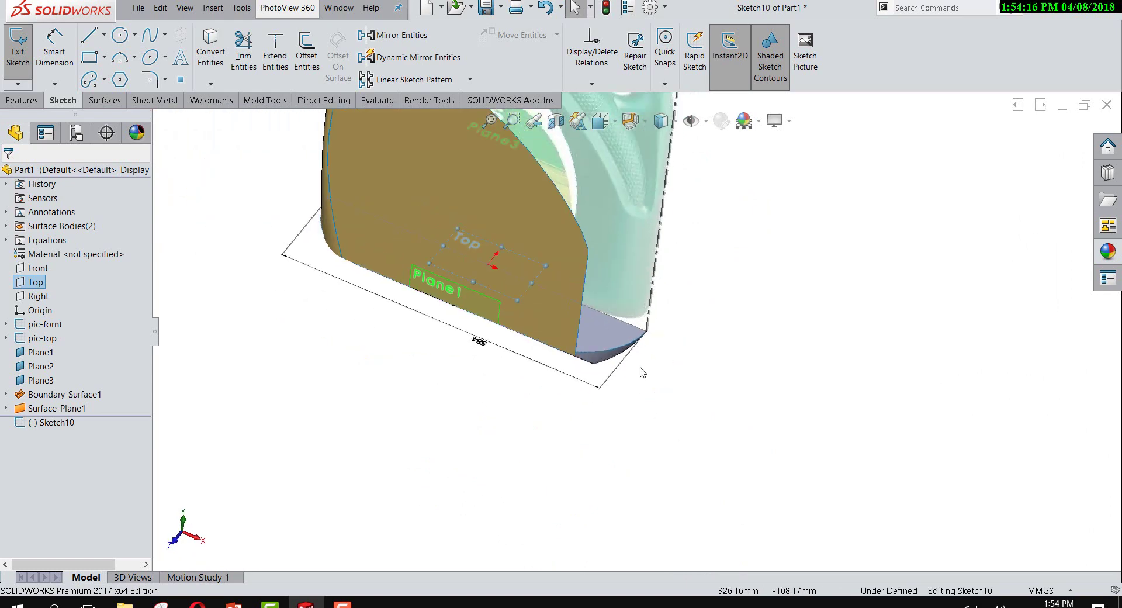
Step: Draw a spline between the two points of the jug's rounded bottom corner
click(150, 35)
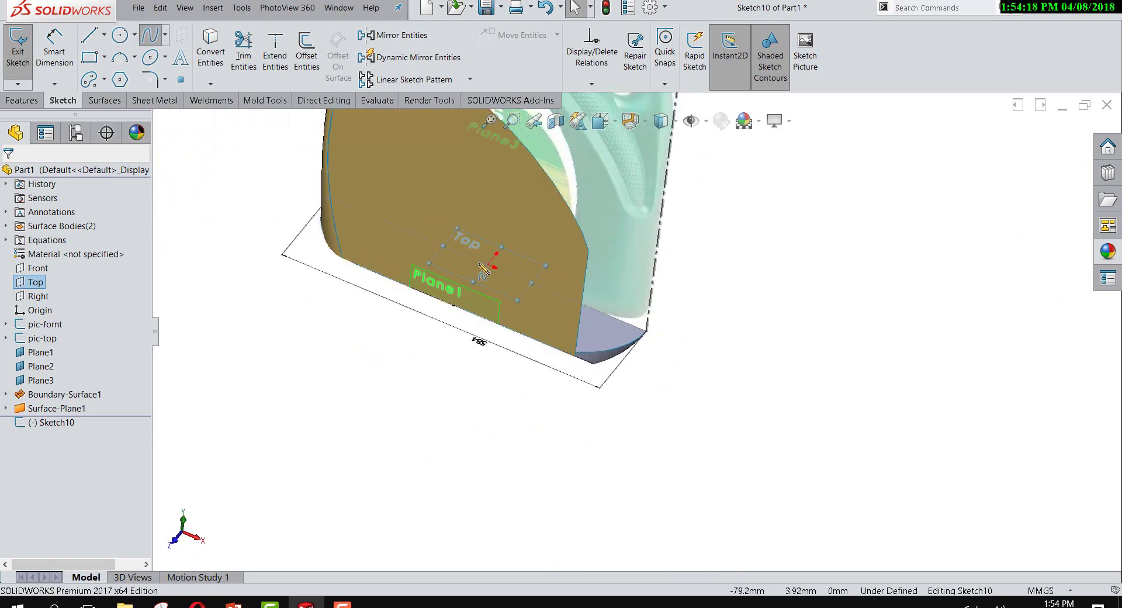
scroll(585, 328, down, 2)
scroll(730, 345, down, 2)
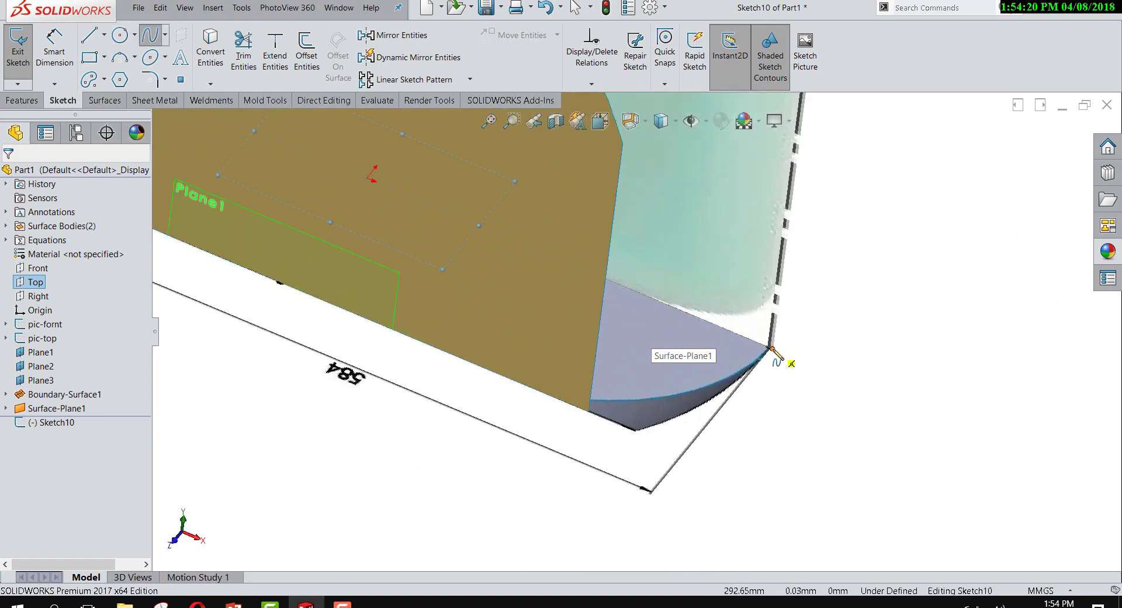
click(771, 347)
click(589, 412)
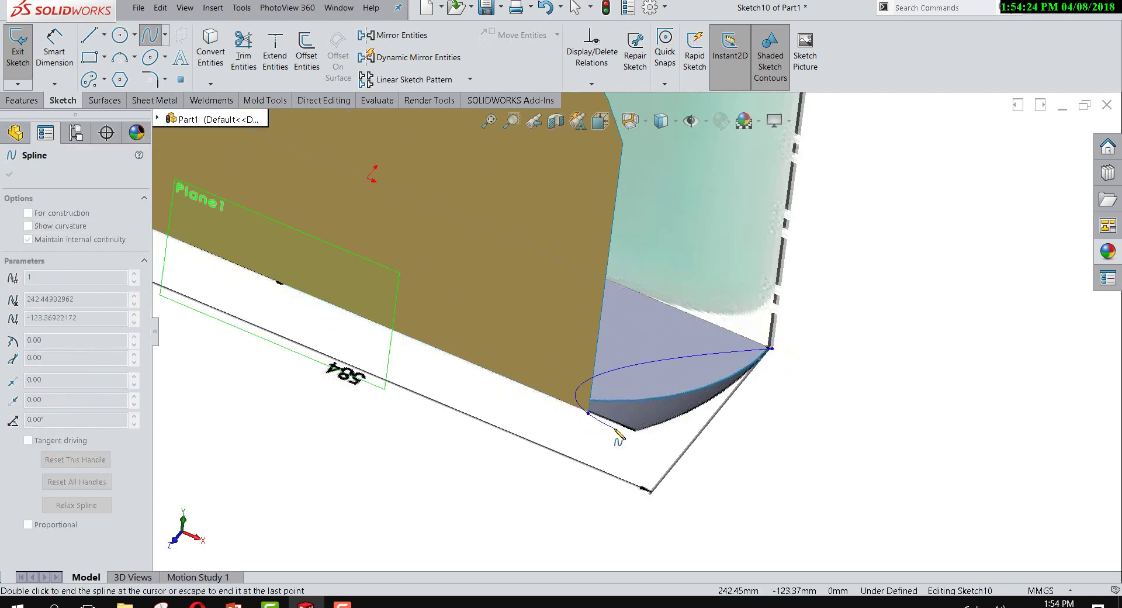
right_click(614, 383)
click(642, 430)
key(Escape)
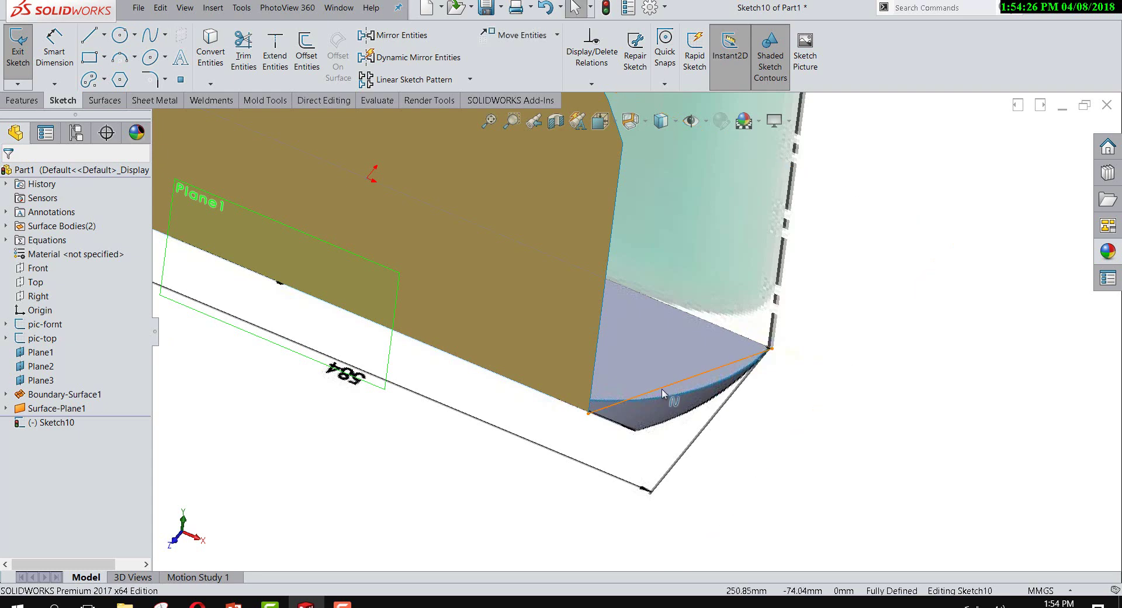
Step: Drag the spline's end tangent handles so the curve follows the rounded corner
click(673, 385)
drag(728, 389, 743, 384)
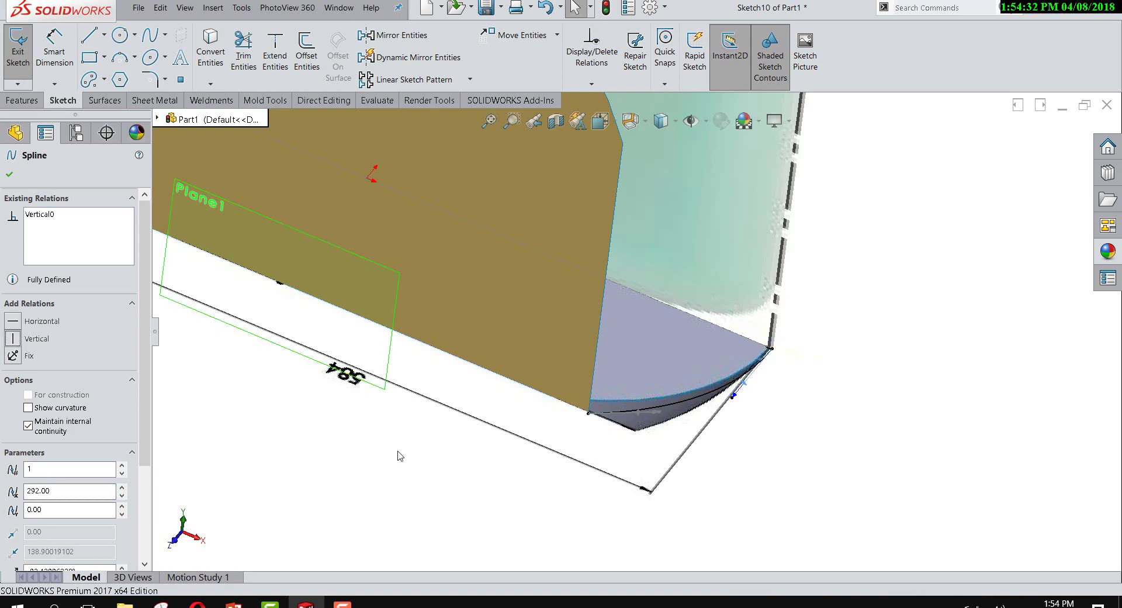
drag(635, 421, 625, 433)
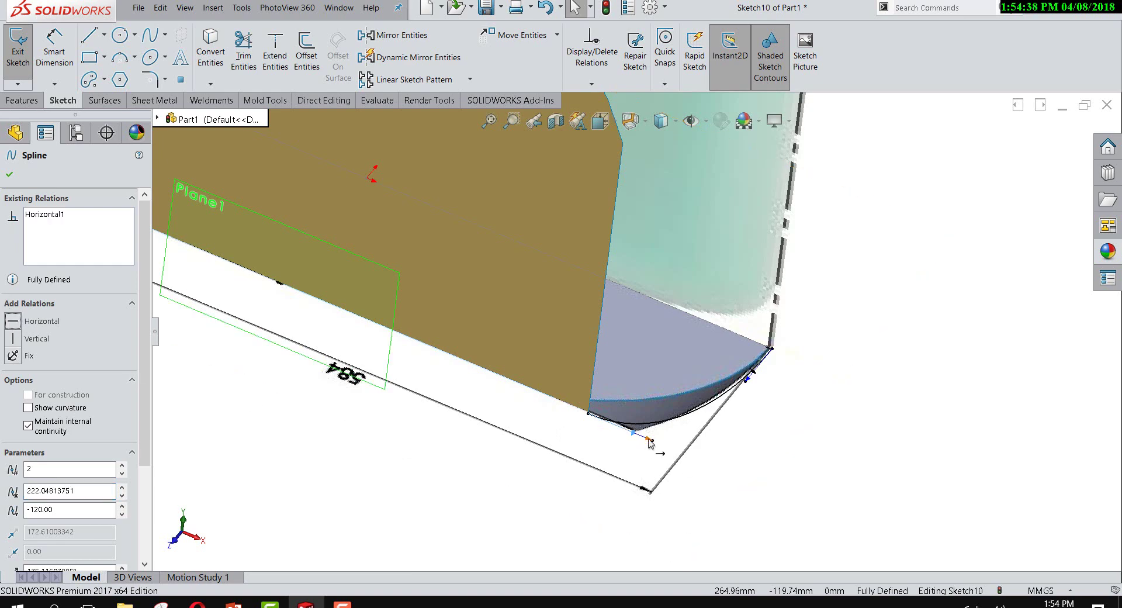
drag(620, 431, 607, 429)
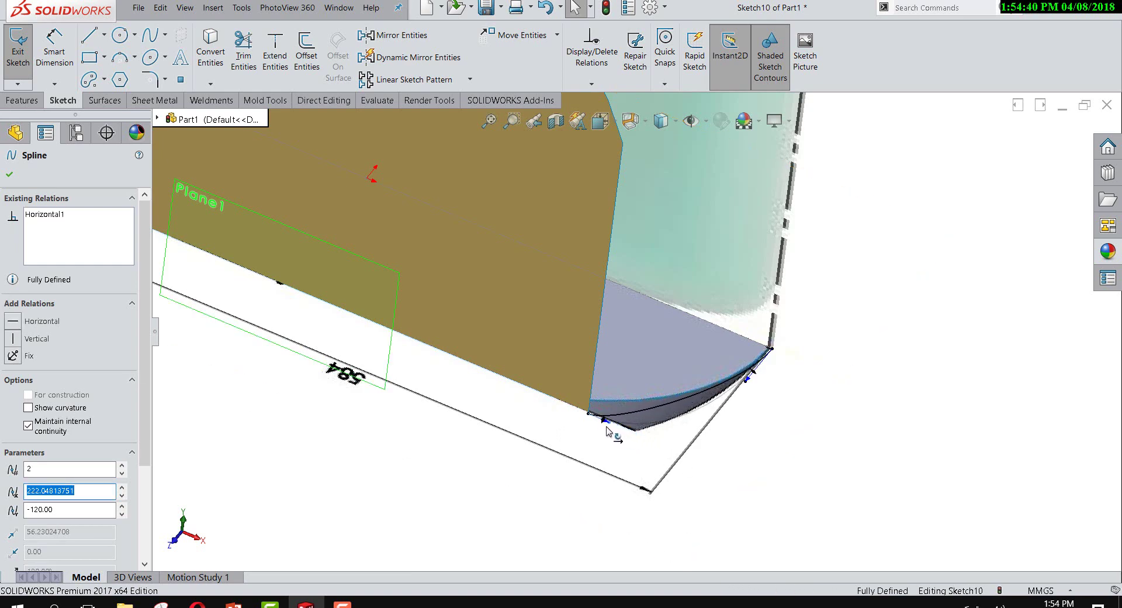
drag(747, 379, 756, 372)
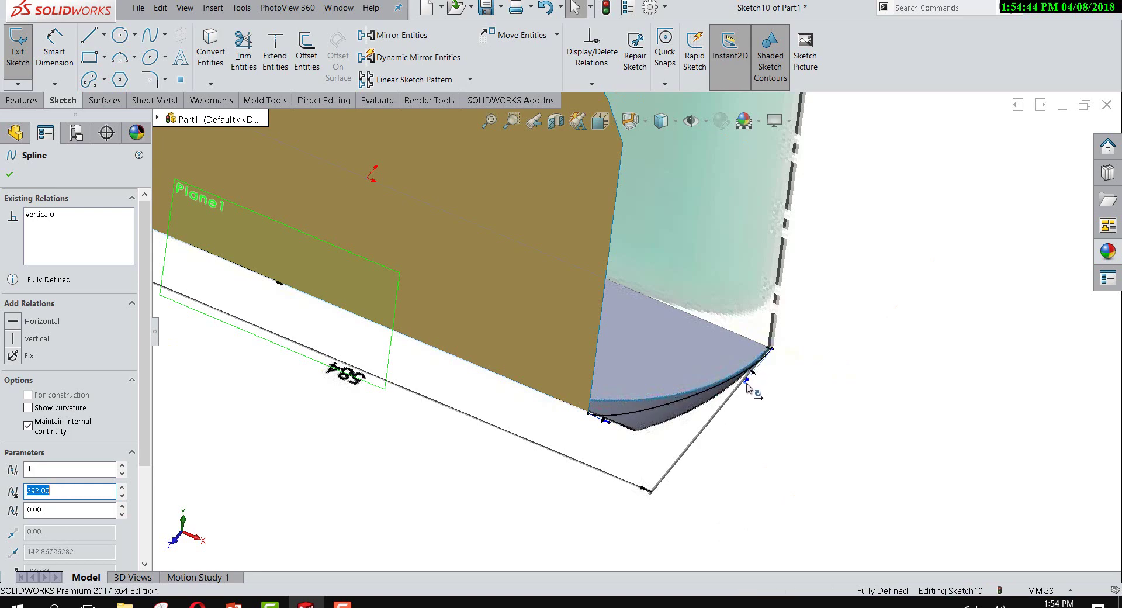
mouse_move(770, 388)
middle_down()
mouse_move(742, 384)
mouse_move(731, 240)
mouse_move(641, 168)
mouse_move(700, 233)
mouse_move(756, 240)
mouse_move(654, 248)
middle_up()
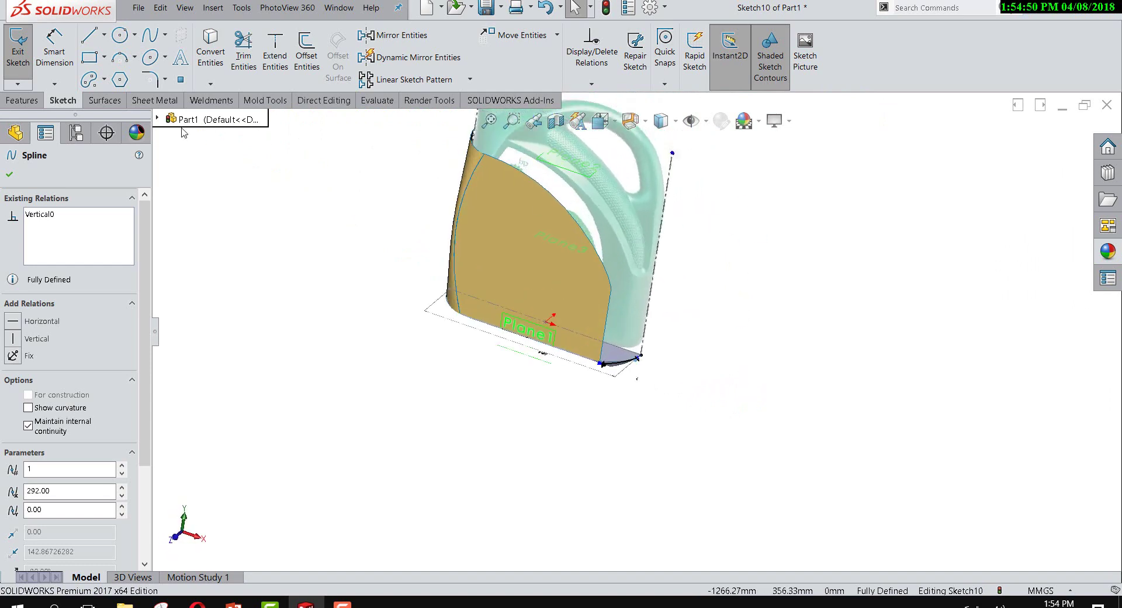
Step: Exit Sketch10 and bring up the surface feature commands
click(18, 50)
click(103, 100)
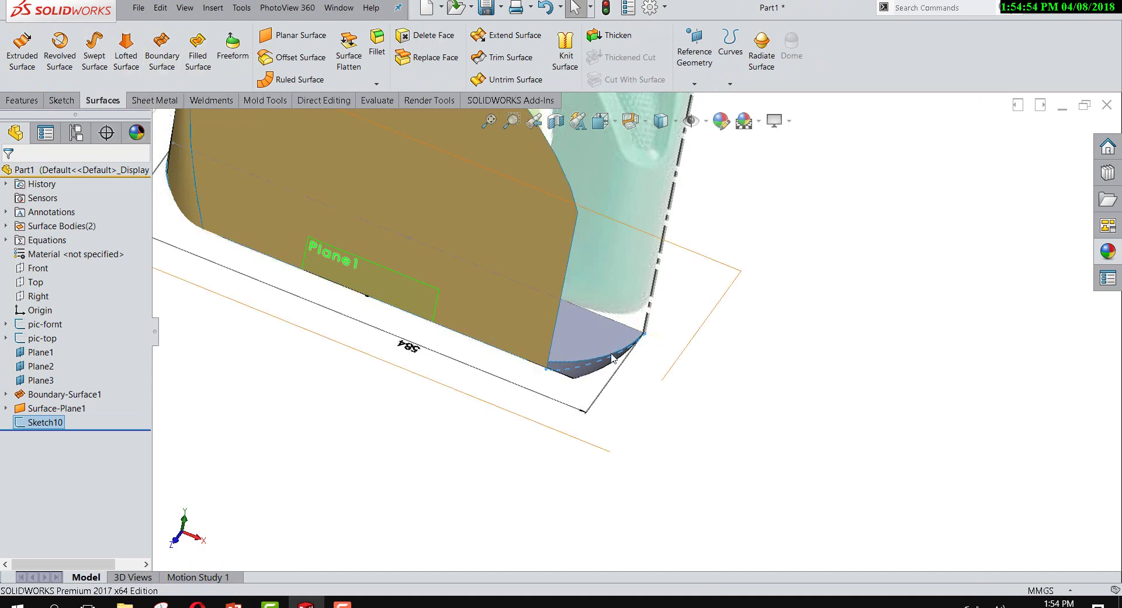
scroll(636, 380, up, 5)
middle_drag(636, 380, 673, 238)
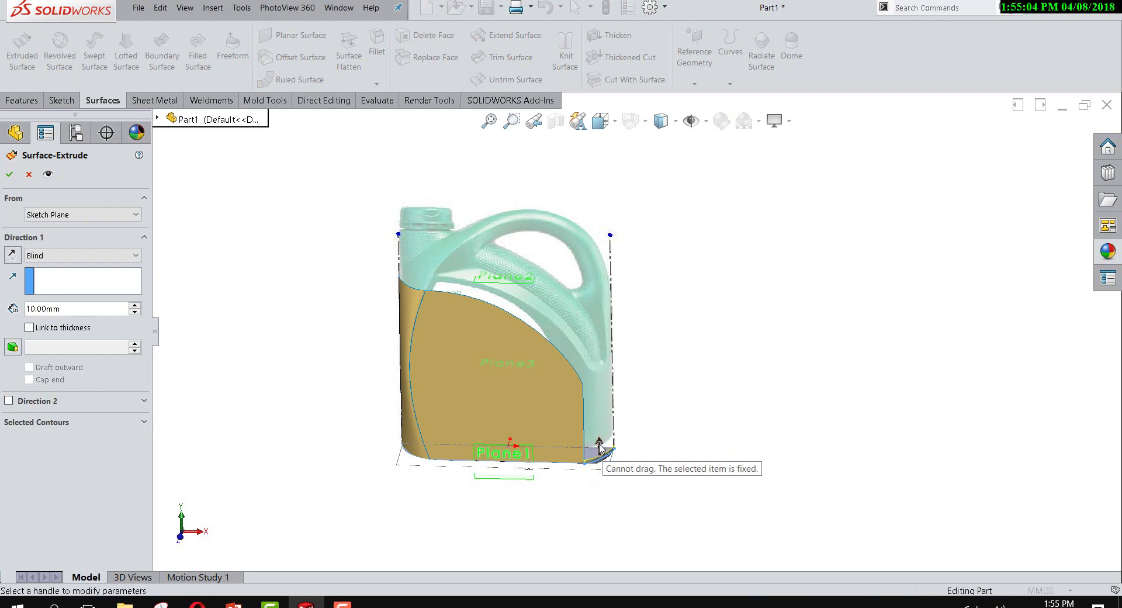
Step: Extrude the corner spline 279 mm upward into Surface-Extrude1 and orbit to inspect it
drag(599, 447, 605, 367)
scroll(619, 377, down, 2)
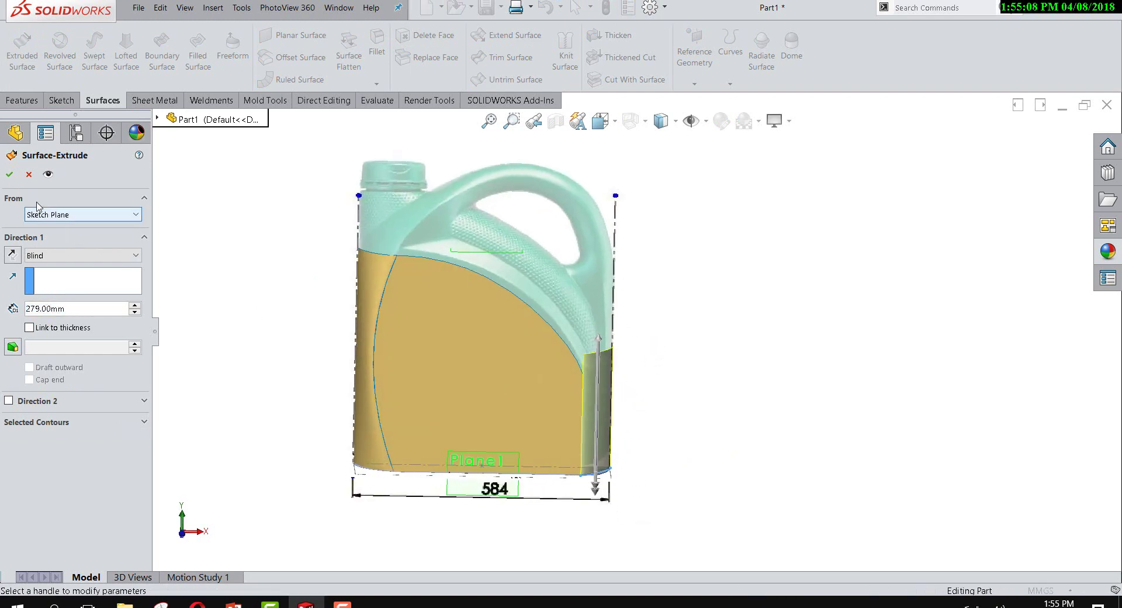
key(Return)
mouse_move(745, 421)
middle_down()
mouse_move(662, 421)
mouse_move(722, 403)
middle_up()
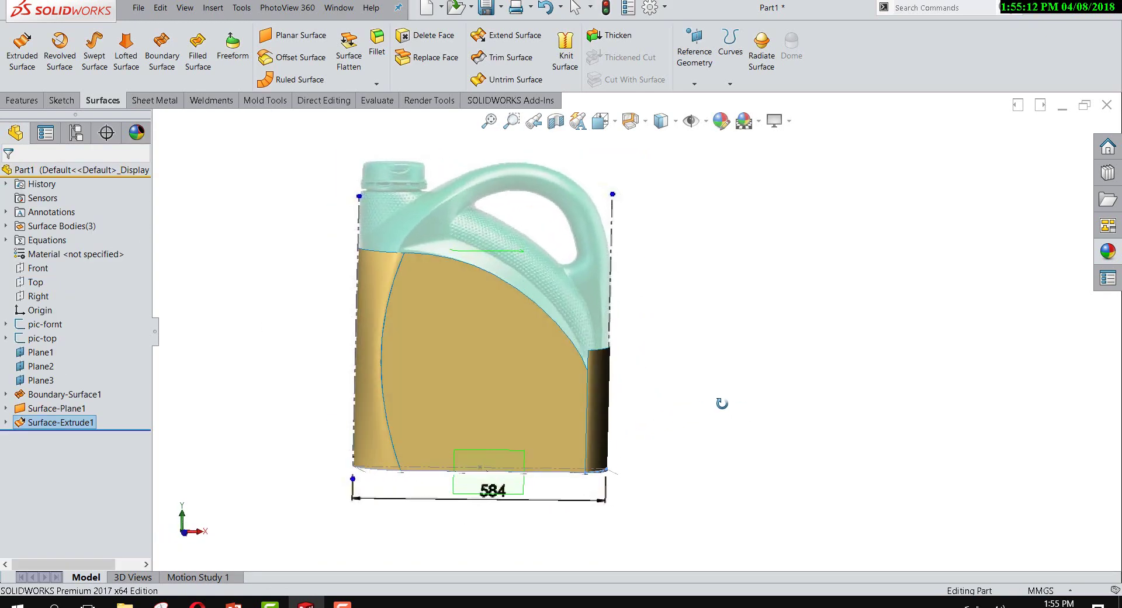
scroll(612, 470, down, 2)
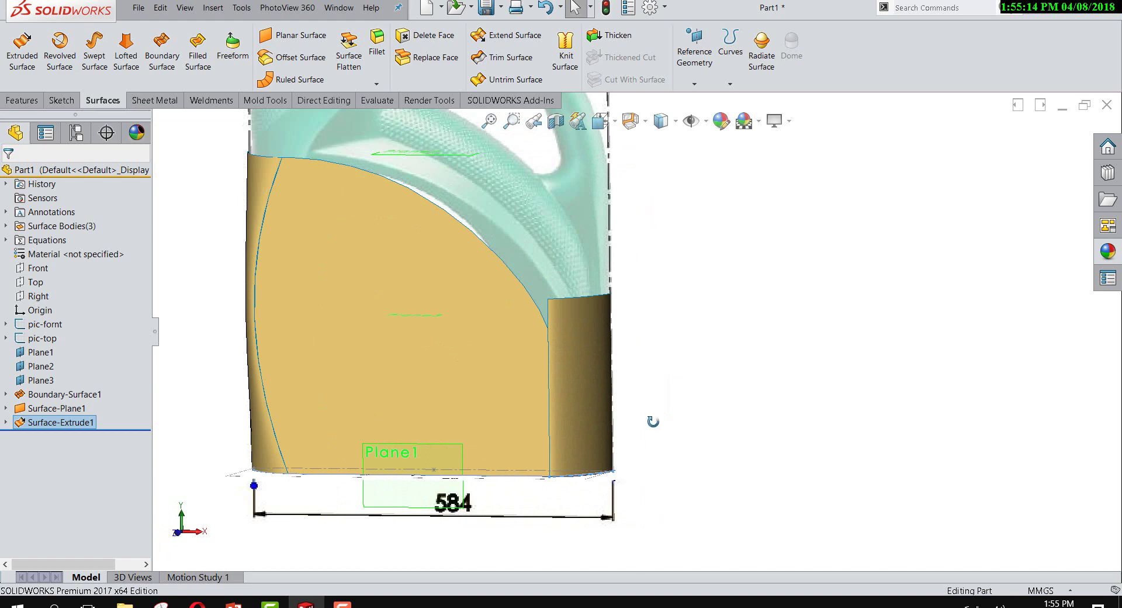
mouse_move(653, 421)
middle_down()
mouse_move(713, 400)
mouse_move(677, 363)
mouse_move(620, 380)
middle_up()
scroll(599, 388, down, 2)
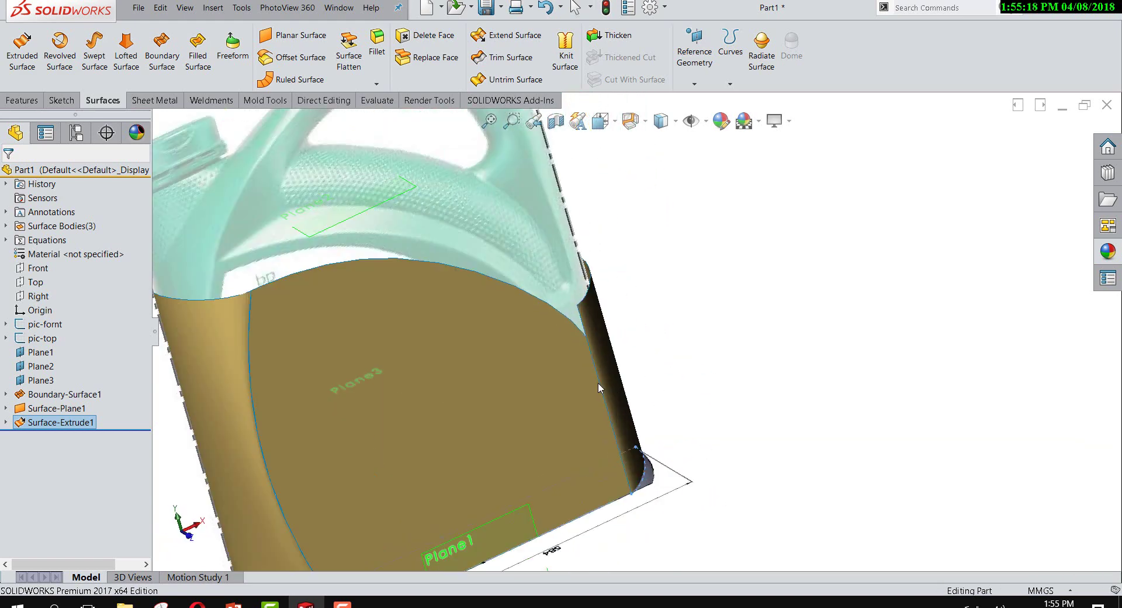
scroll(585, 351, down, 2)
scroll(576, 320, up, 1)
scroll(602, 293, up, 2)
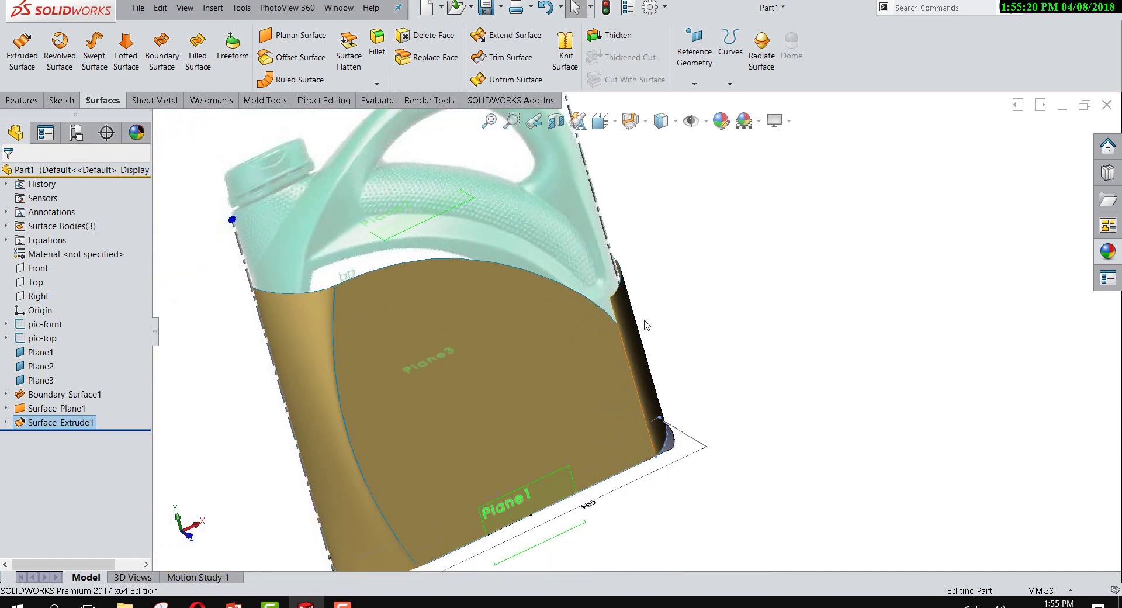
Step: View the Front plane straight on and adjust the zoom
right_click(32, 269)
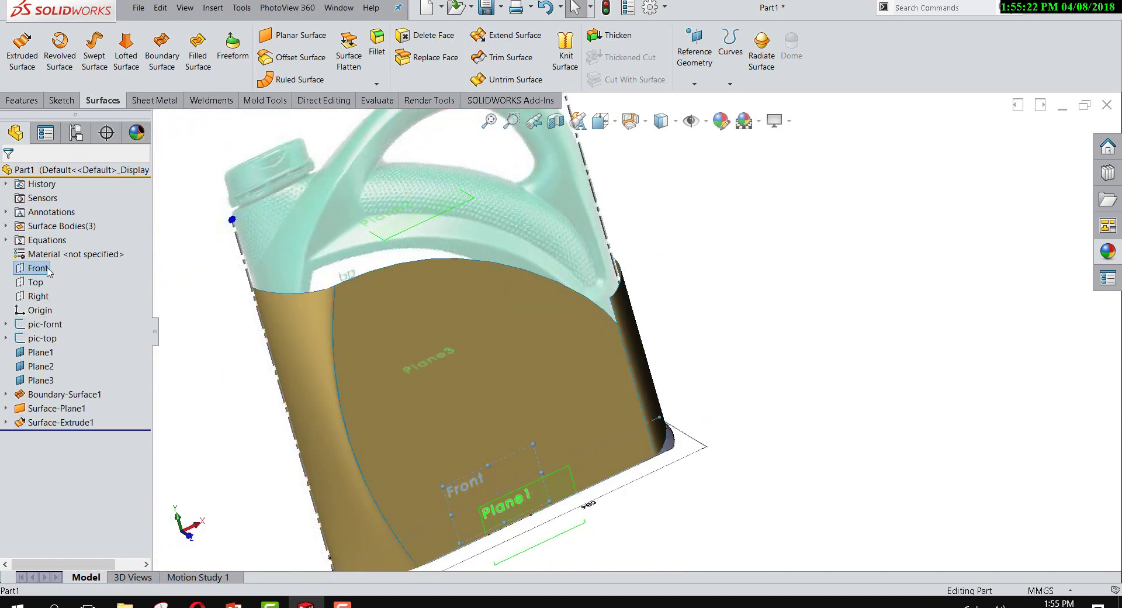
click(98, 257)
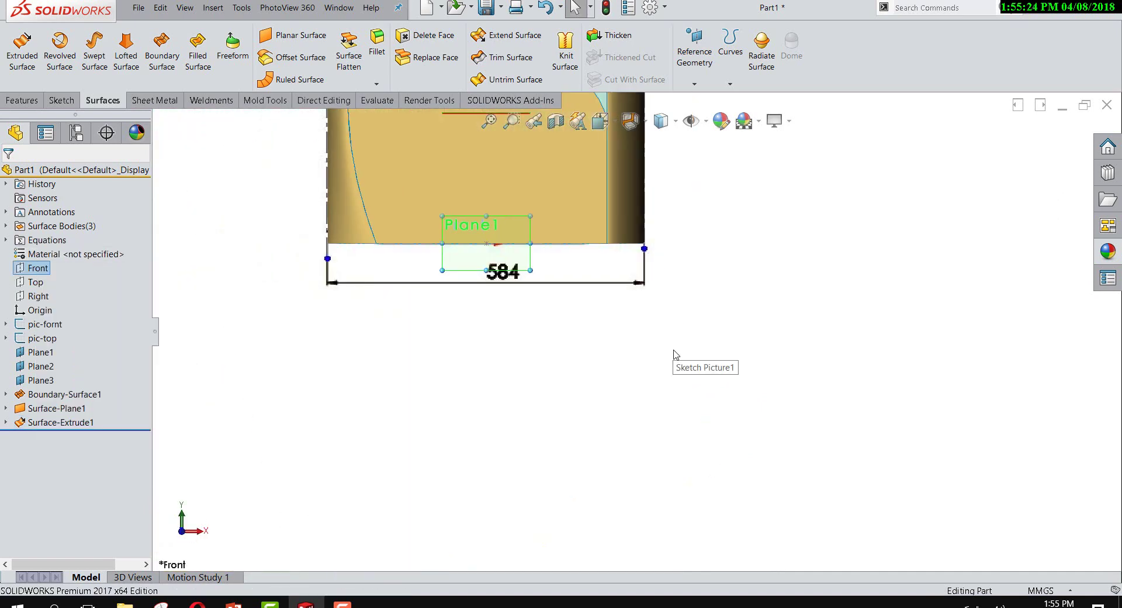
scroll(647, 349, up, 2)
scroll(585, 263, down, 3)
scroll(568, 237, down, 2)
scroll(568, 237, up, 2)
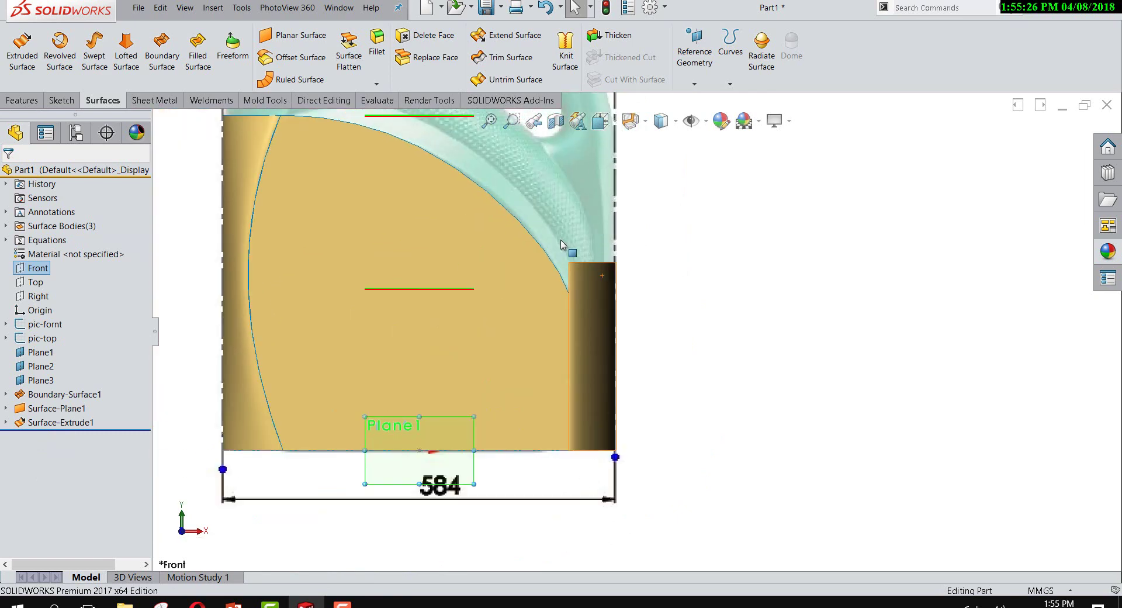
scroll(567, 241, down, 2)
scroll(608, 304, up, 2)
scroll(604, 318, up, 1)
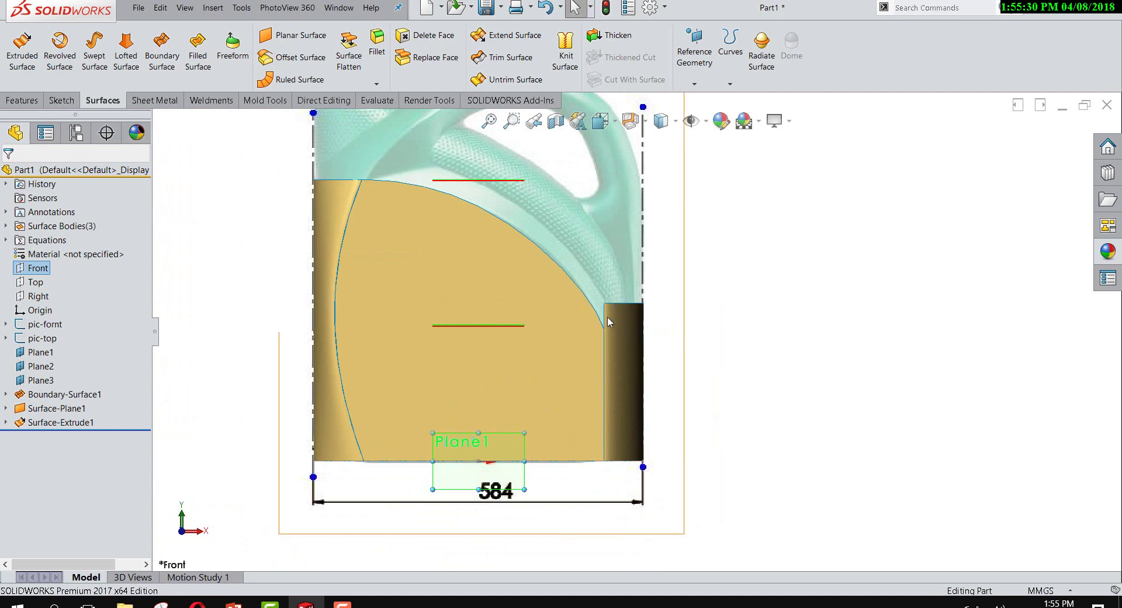
Step: Flip the view, zoom out to the whole jug, and open Sketch11 on the Front plane
right_click(55, 266)
click(98, 254)
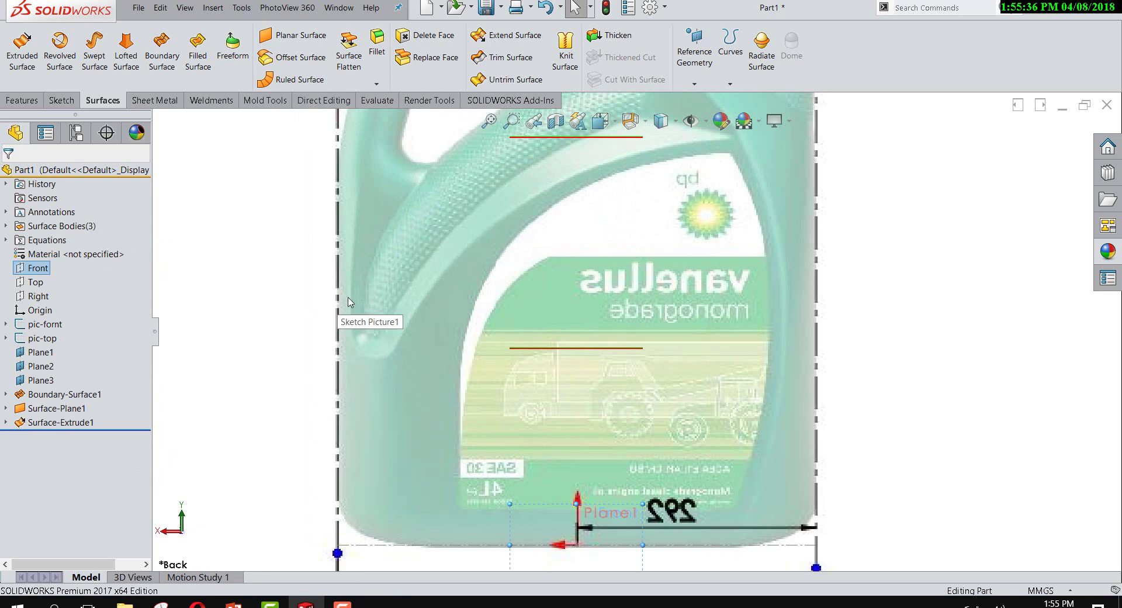
key(z)
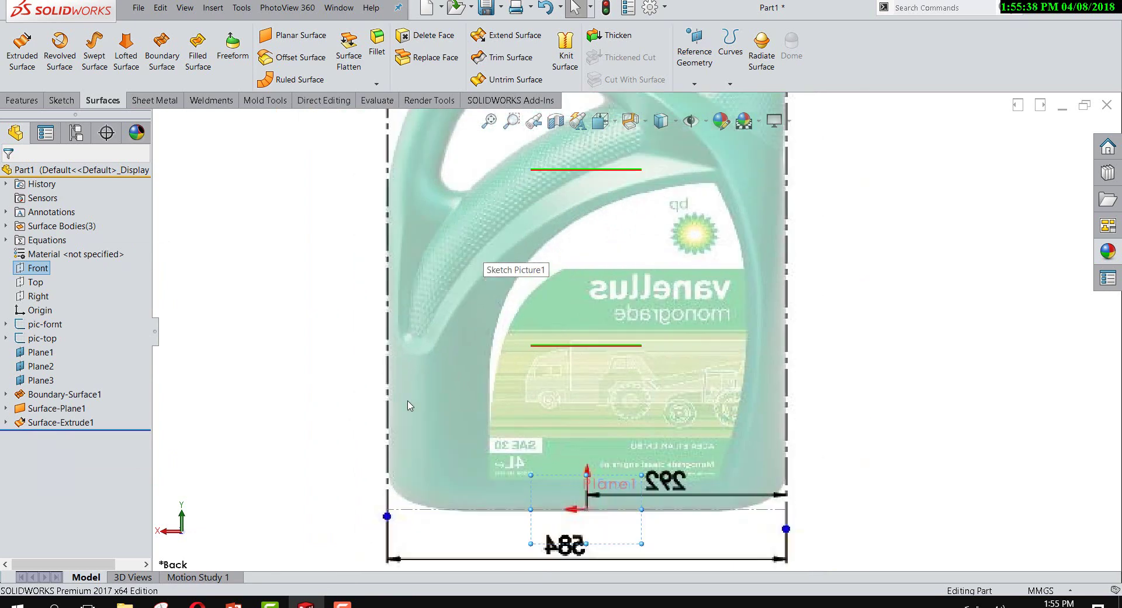
right_click(27, 274)
click(36, 254)
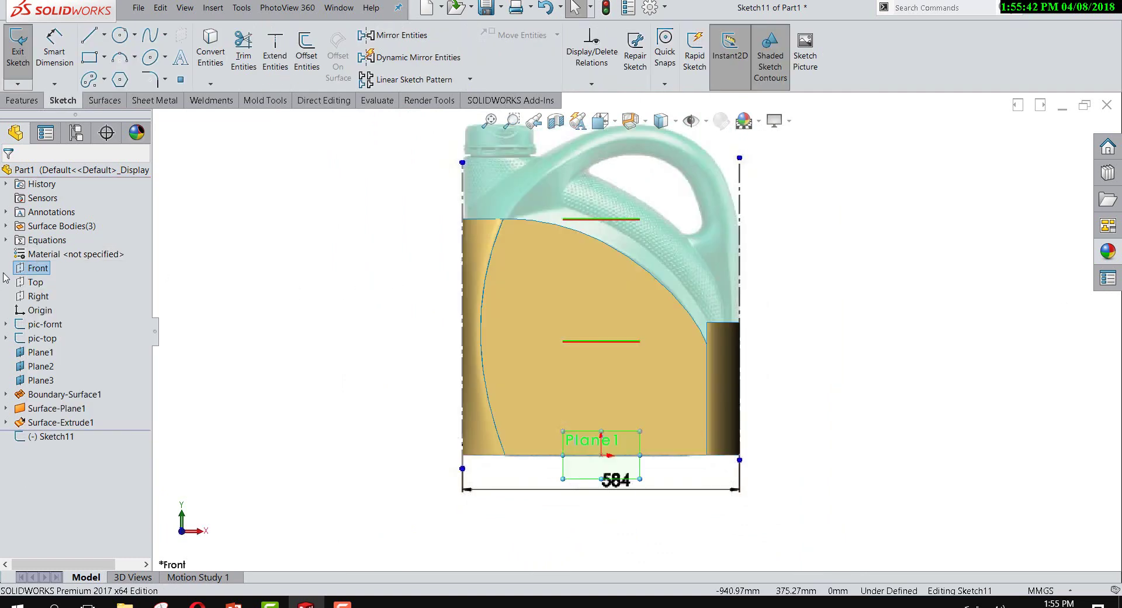
Step: From the back view, draw a two-point spline along the handle's inner curve
right_click(30, 270)
click(100, 256)
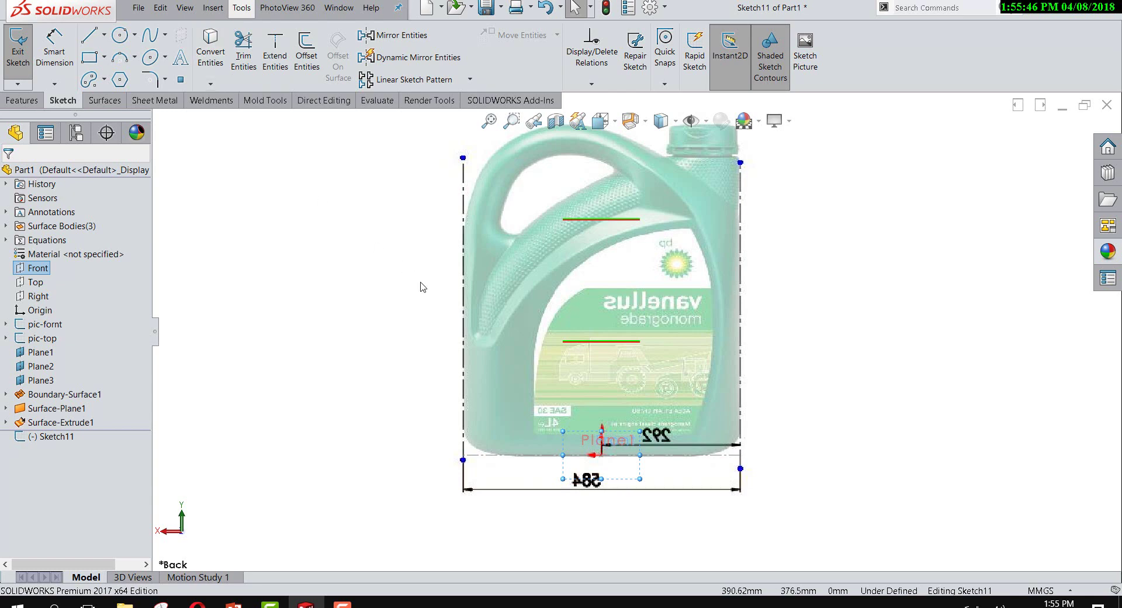
scroll(562, 339, down, 1)
scroll(526, 336, down, 2)
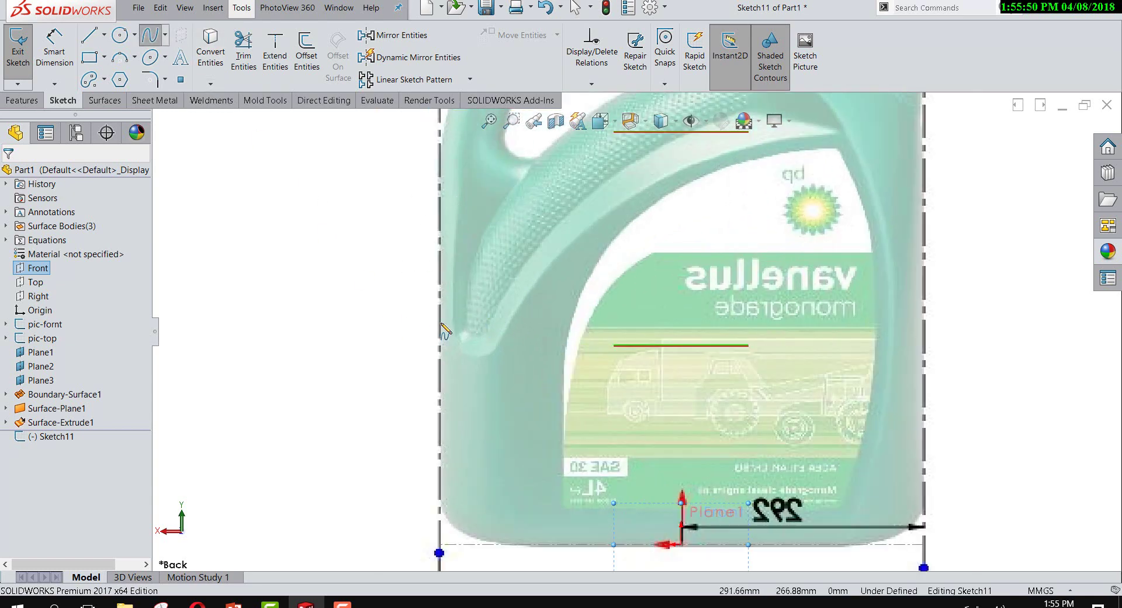
scroll(398, 320, down, 2)
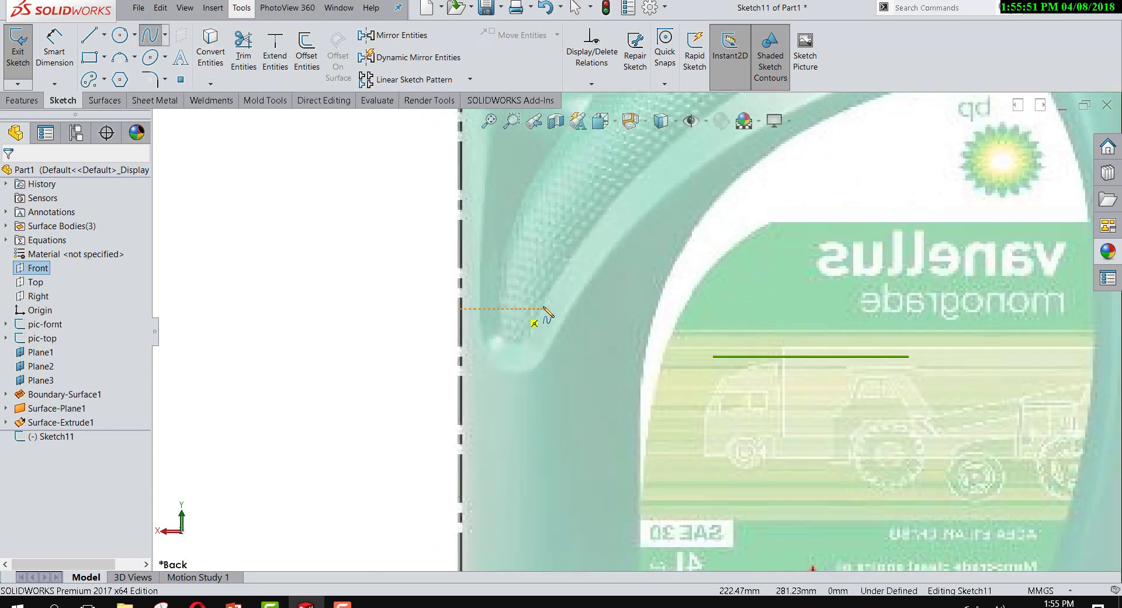
click(481, 269)
click(501, 369)
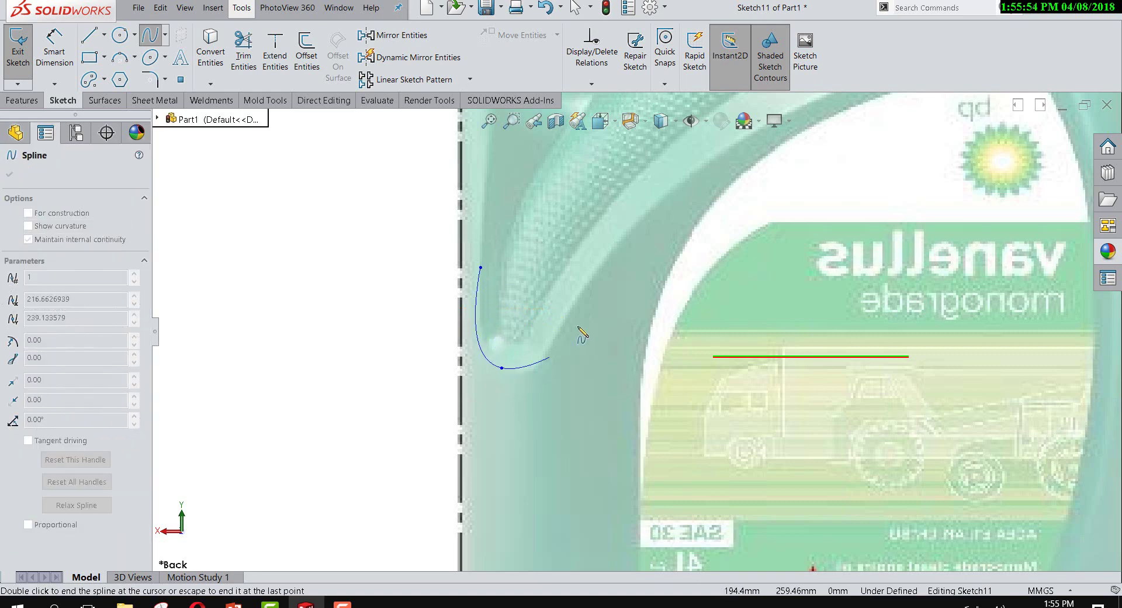
right_click(586, 276)
click(611, 283)
Step: Fix the spline's lower point, add Tangent to the body edge, and delete the conflicting relation
click(502, 368)
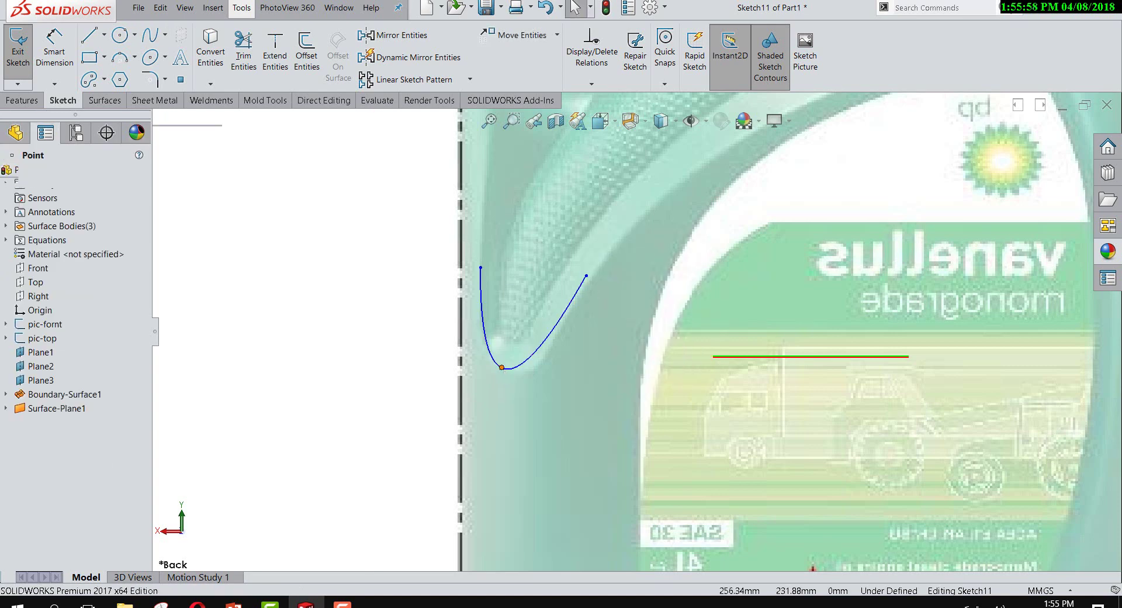
click(535, 314)
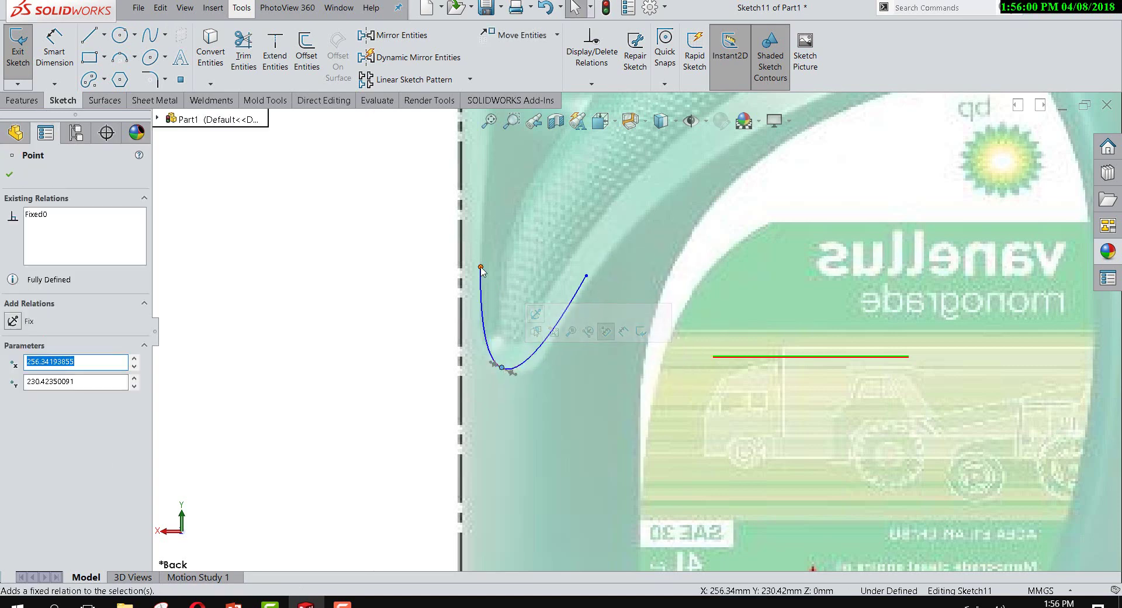
click(480, 267)
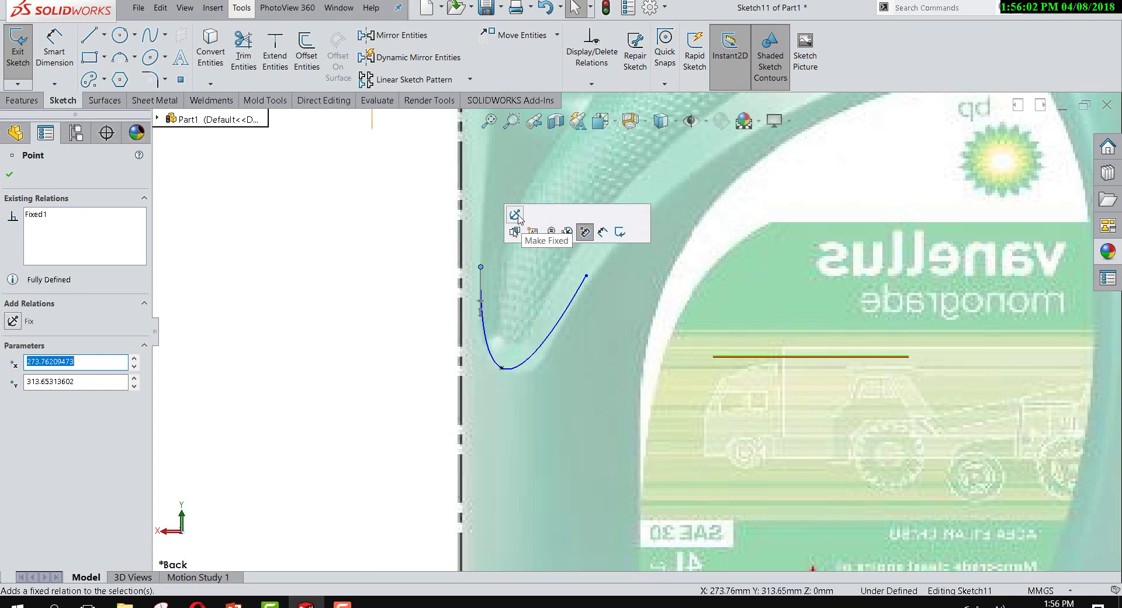
click(584, 232)
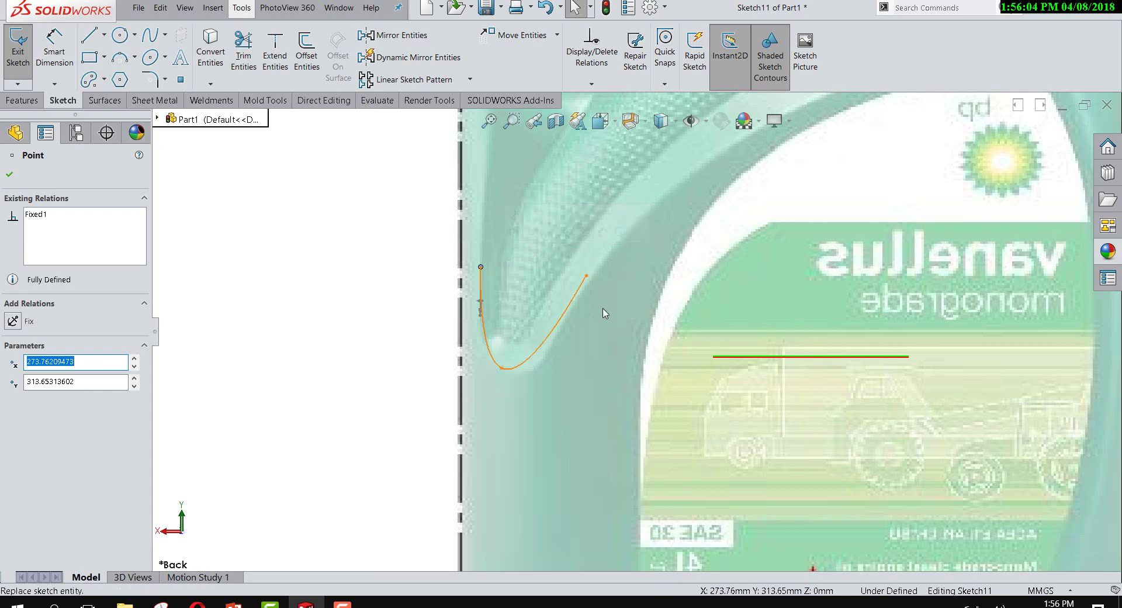
click(572, 305)
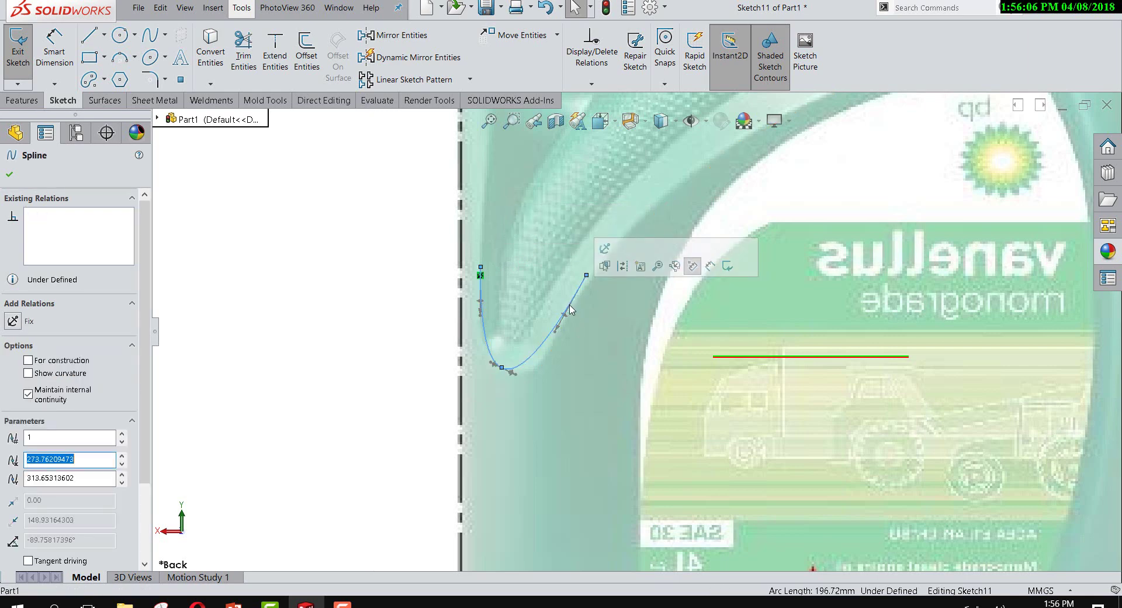
ctrl+click(607, 269)
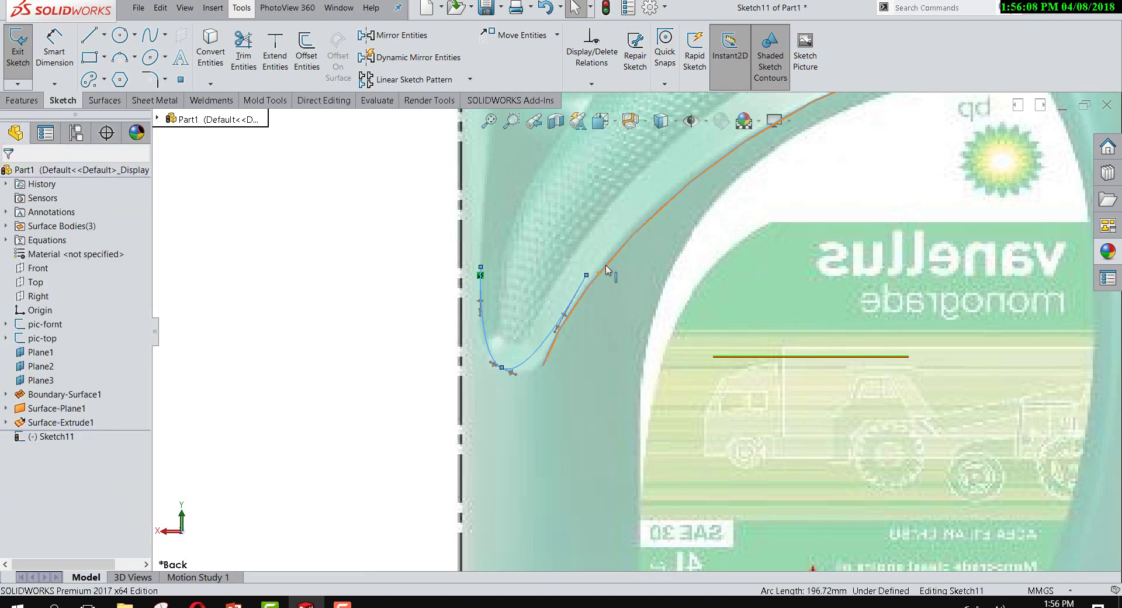
click(12, 381)
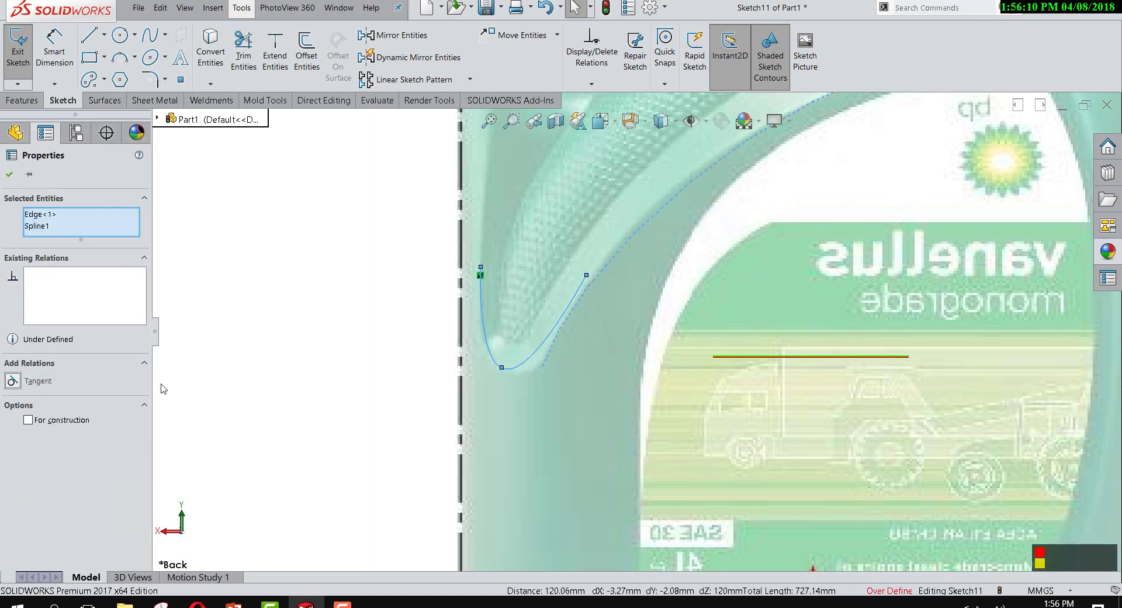
right_click(54, 289)
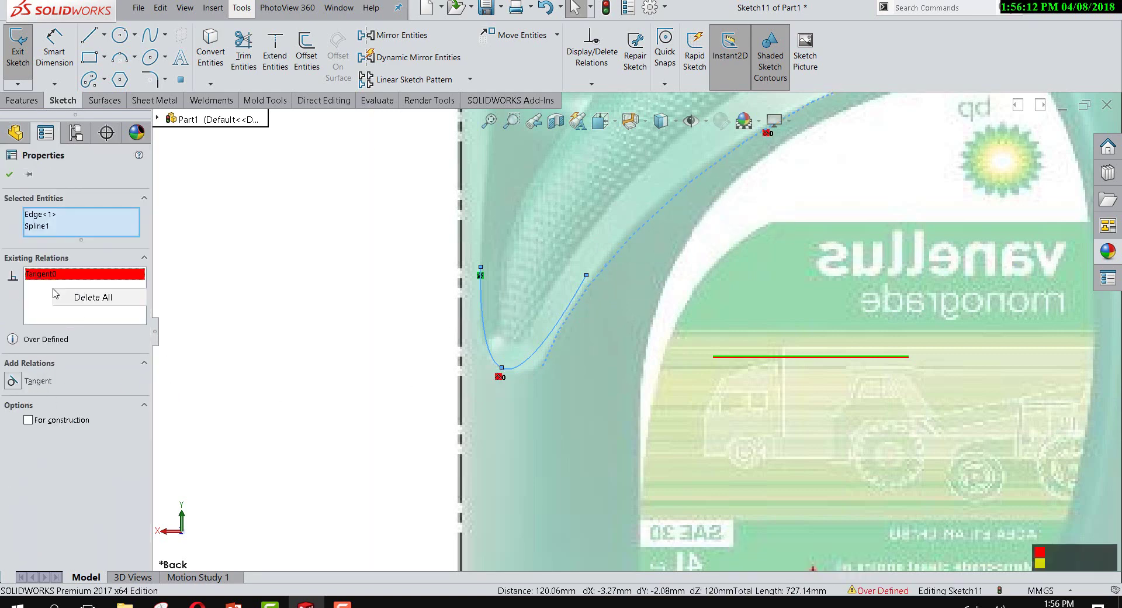
click(101, 301)
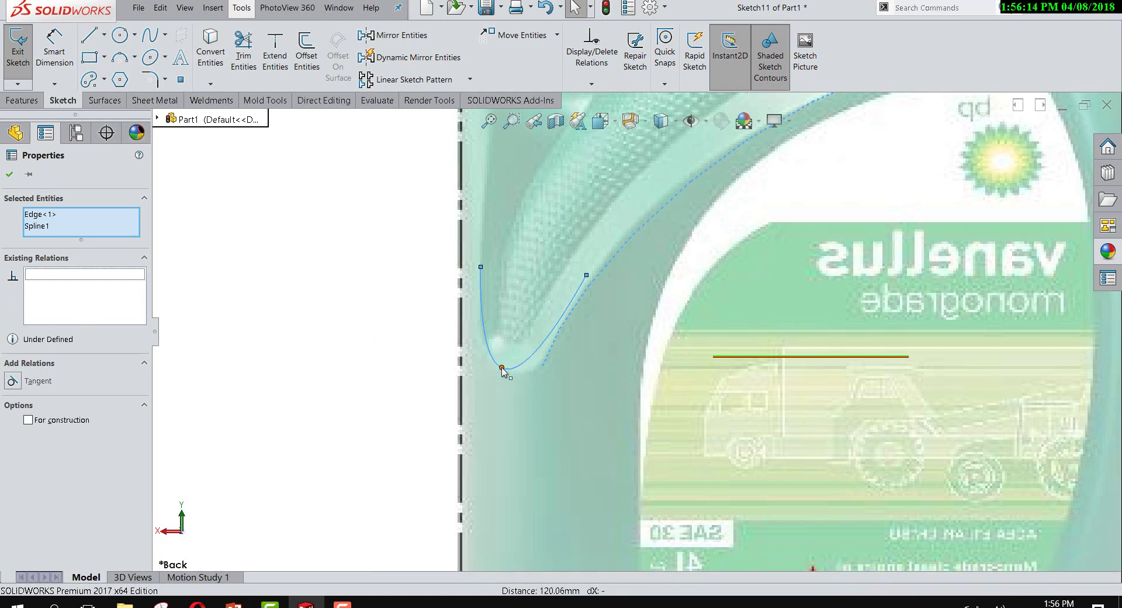
Step: Delete the lower endpoint's Fixed relation and make the spline tangent to the body's curved edge
click(503, 368)
right_click(65, 250)
click(82, 242)
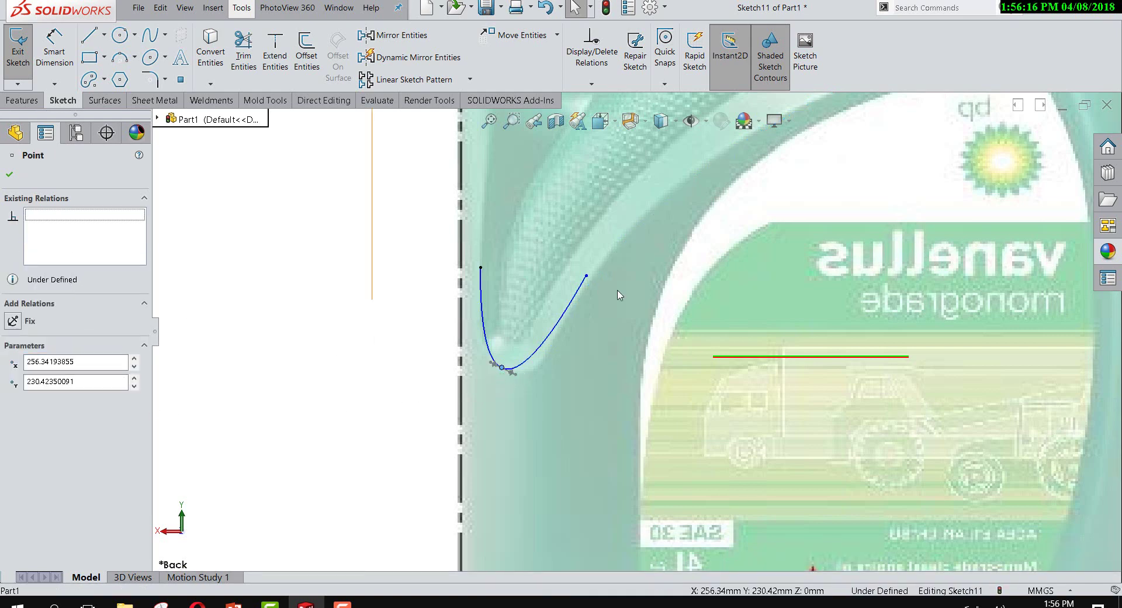
click(577, 295)
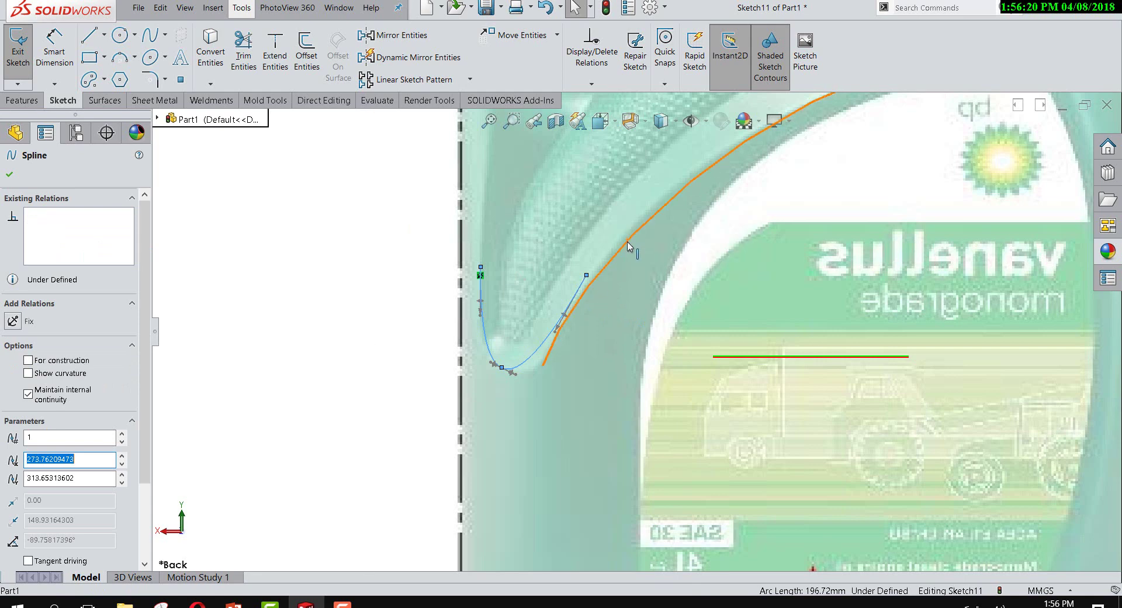
ctrl+click(650, 231)
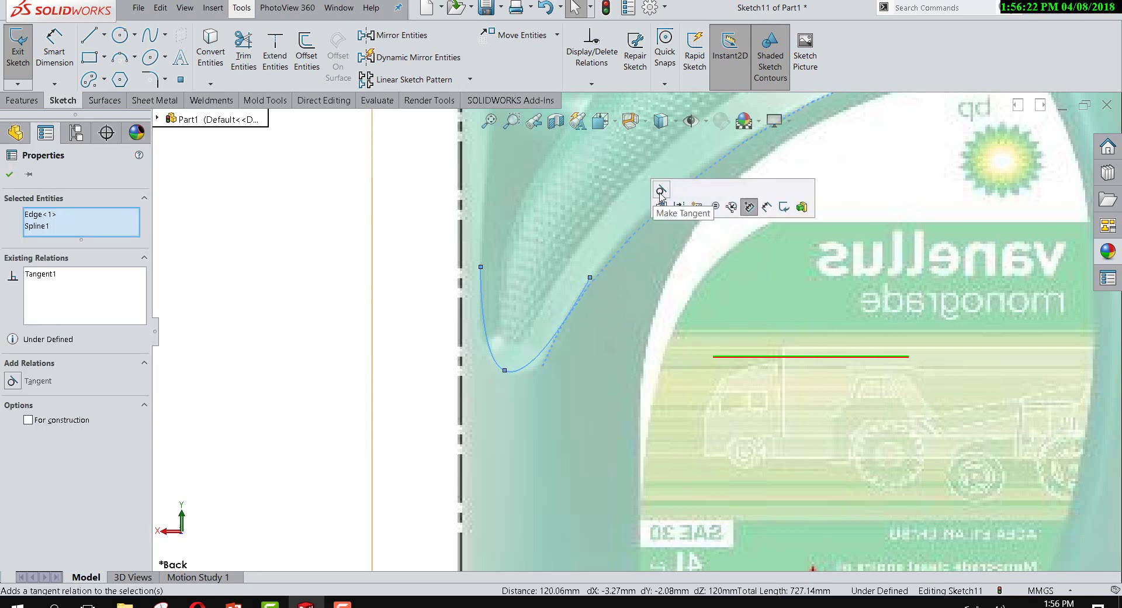
click(661, 192)
key(f)
mouse_move(541, 377)
middle_down()
mouse_move(719, 397)
mouse_move(706, 314)
middle_up()
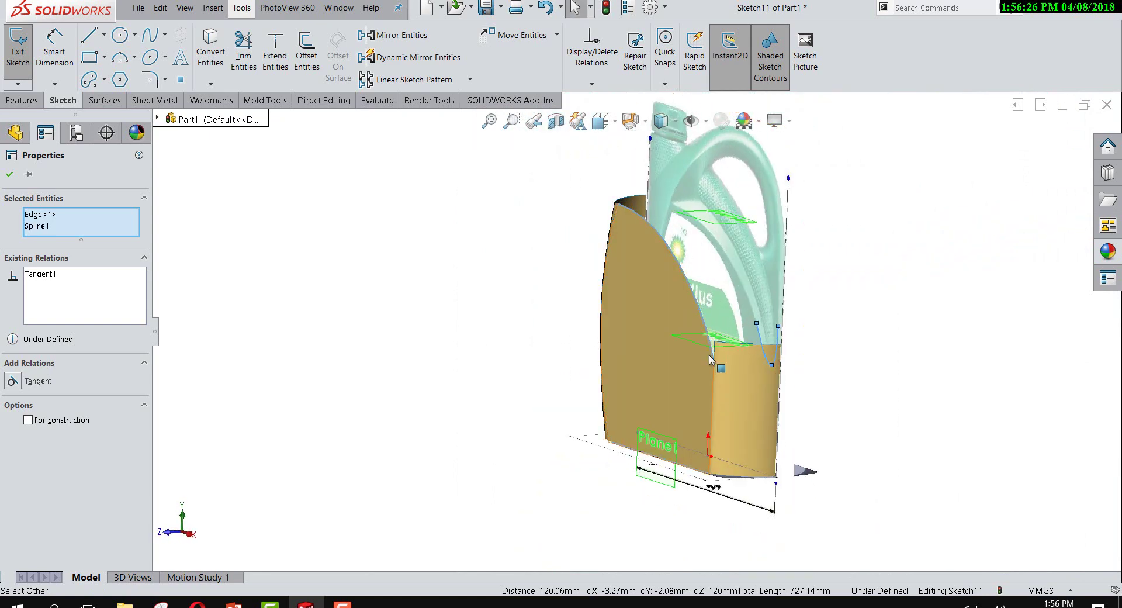
Step: Switch to the Back view and drag the spline to follow the handle in the picture
key(ctrl+8)
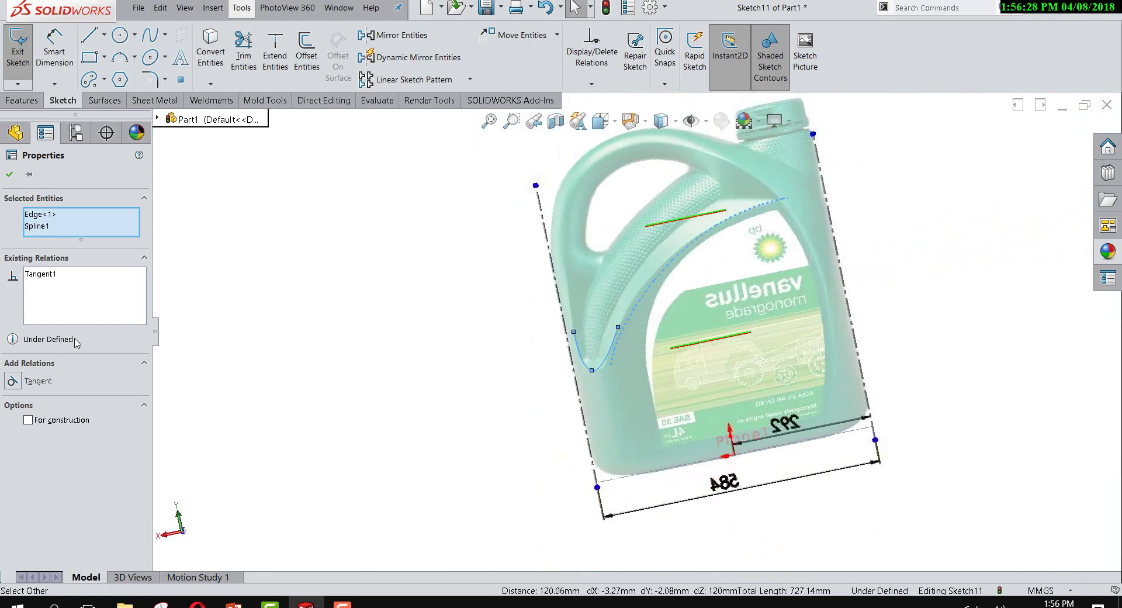
click(302, 370)
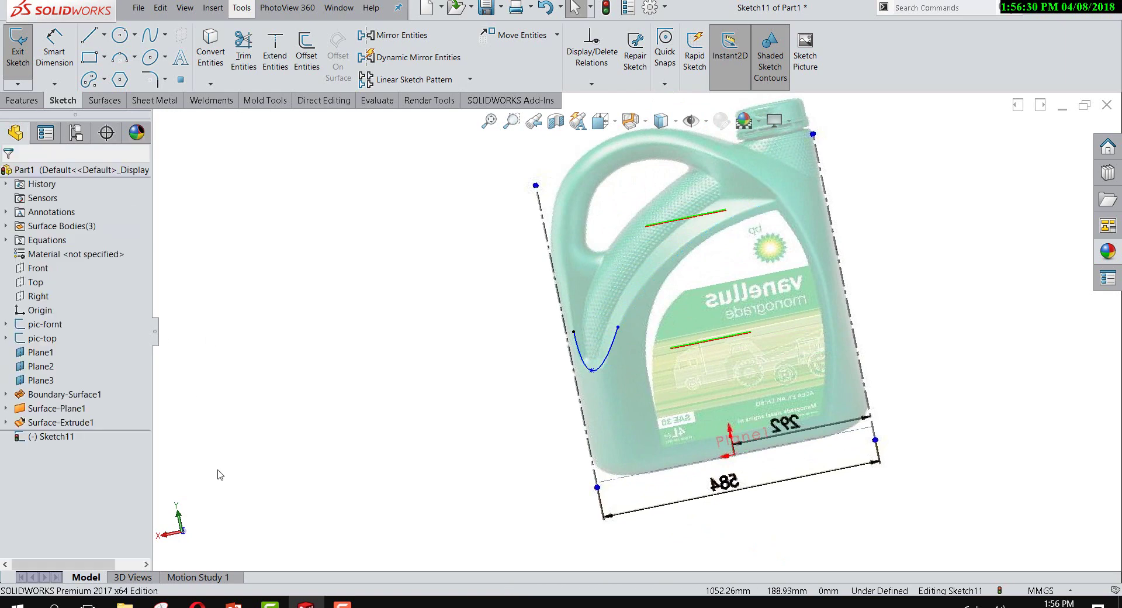
key(space)
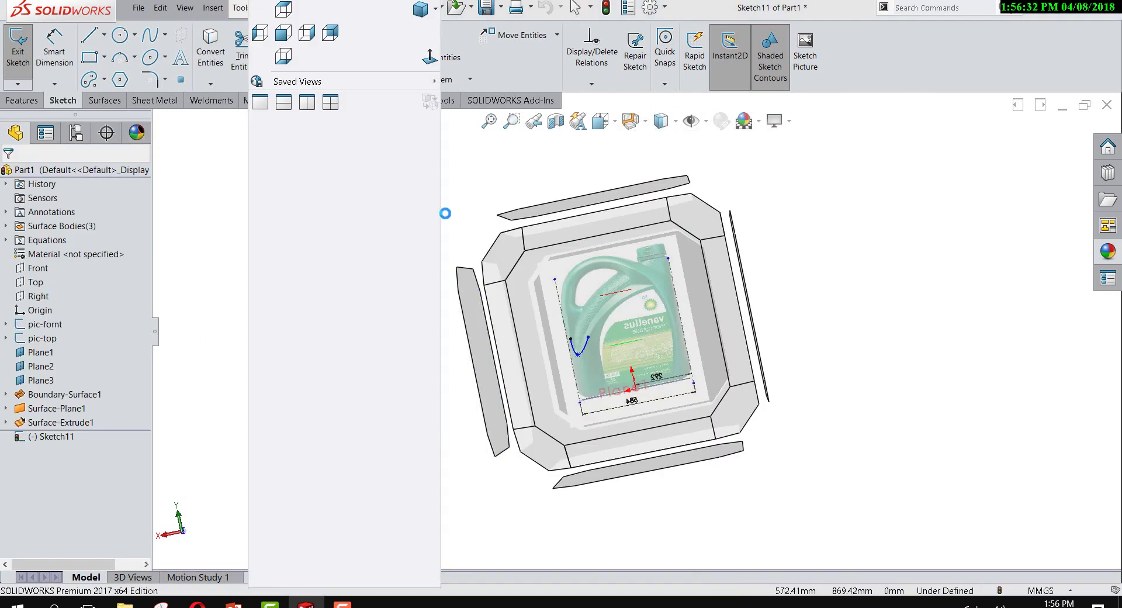
click(580, 285)
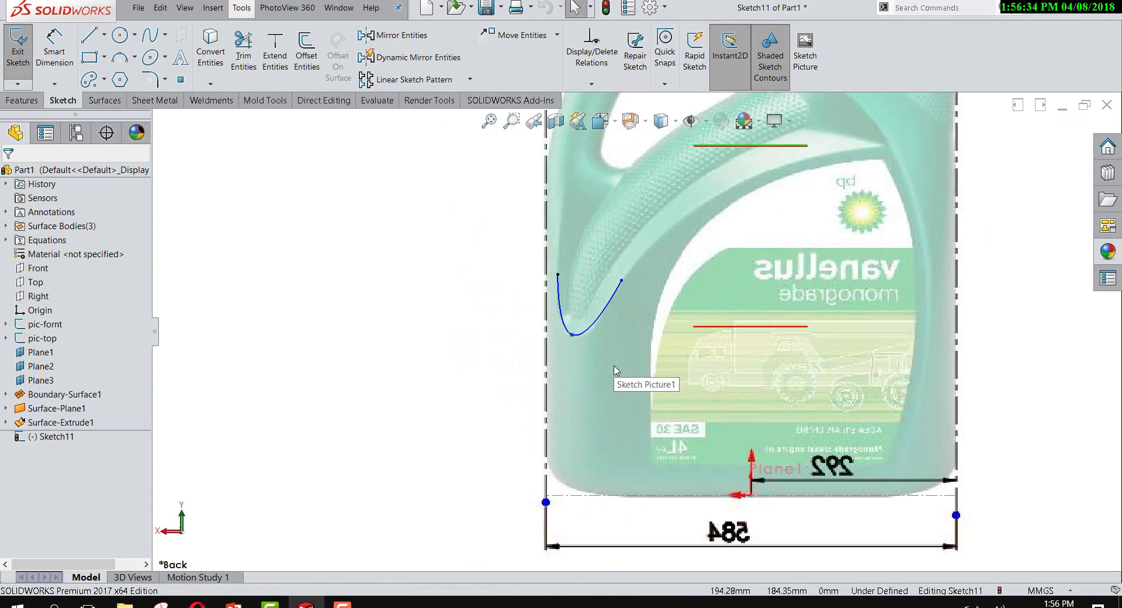
scroll(616, 329, down, 3)
click(615, 321)
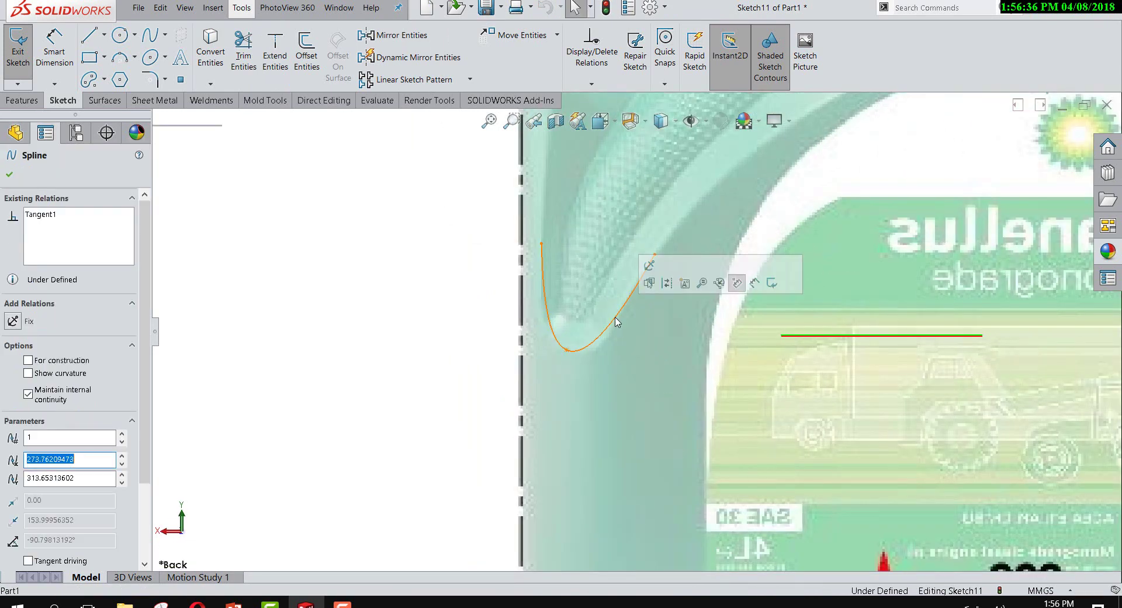
drag(625, 312, 619, 316)
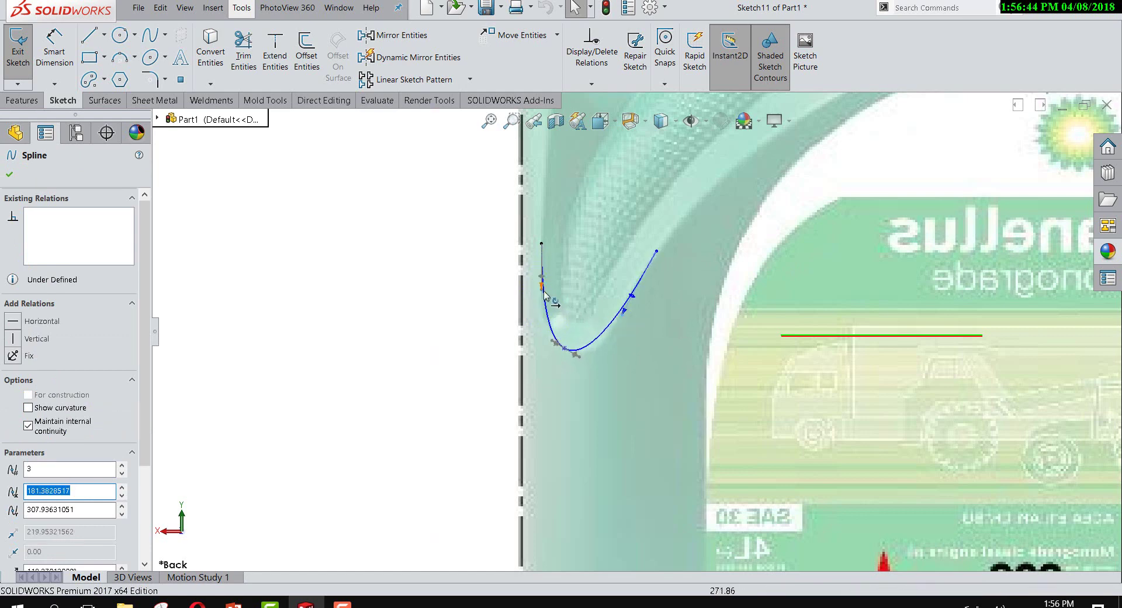
Step: Make the upright end's tangent vertical and reshape the lower bend by moving its bottom point
drag(542, 285, 539, 283)
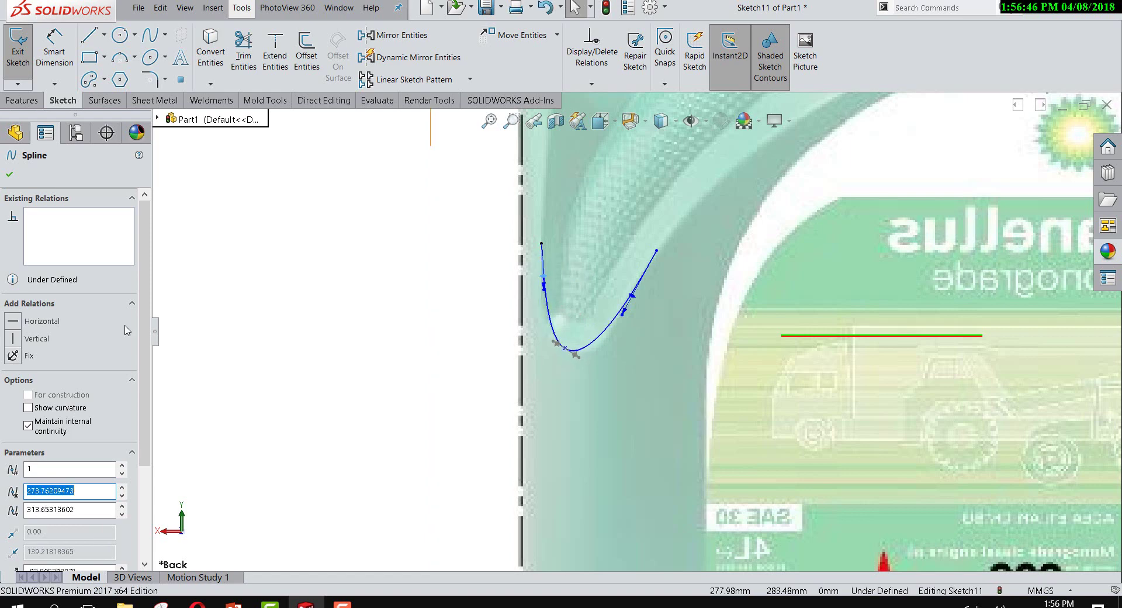
click(12, 339)
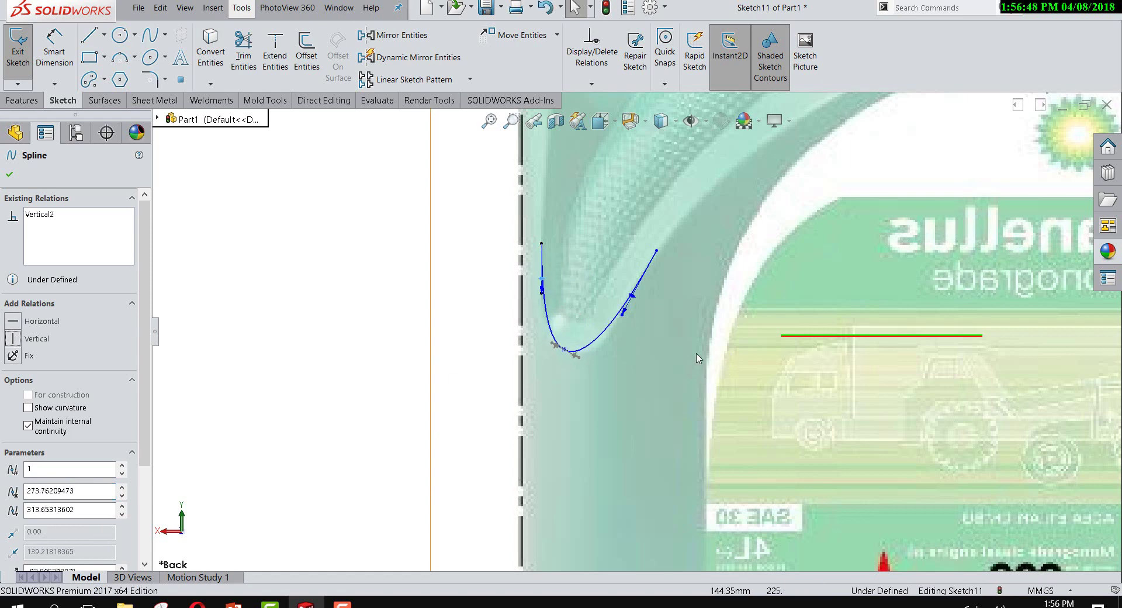
drag(624, 313, 621, 333)
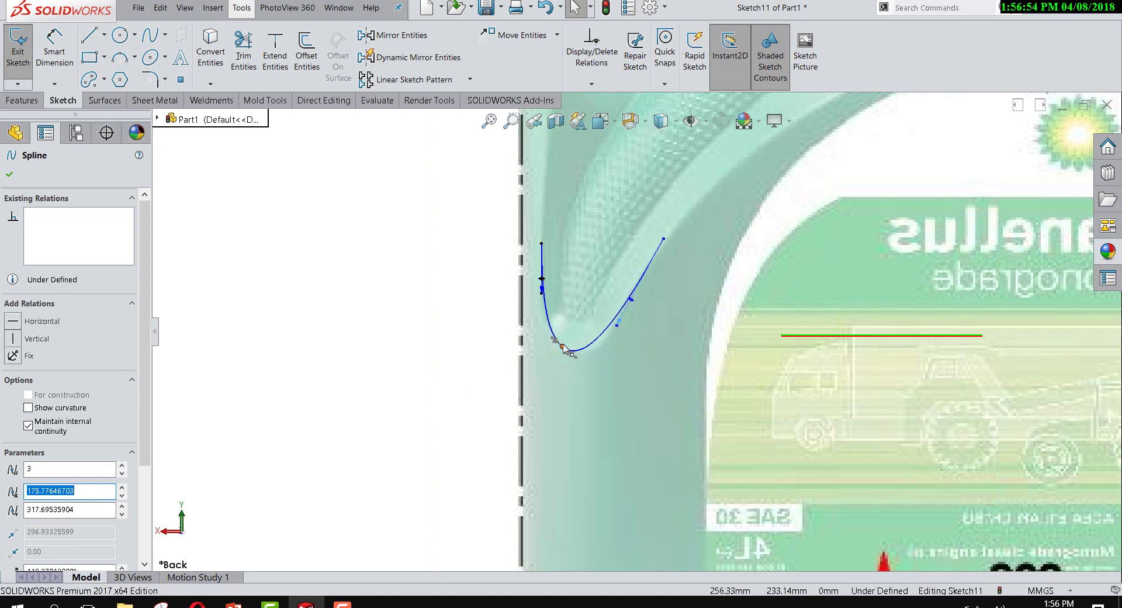
drag(563, 348, 579, 357)
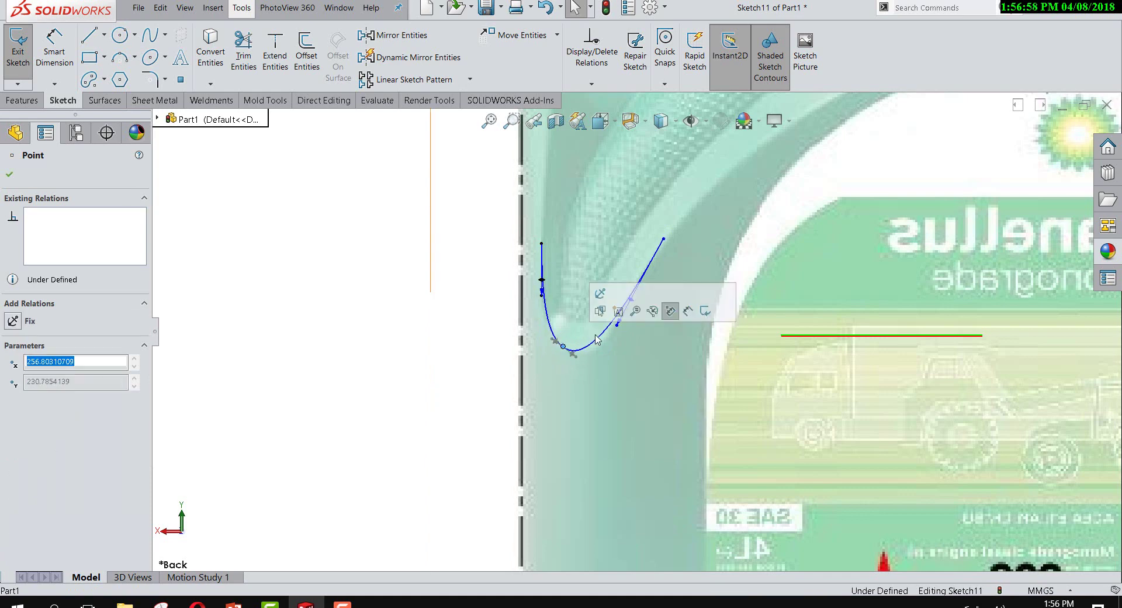
click(578, 350)
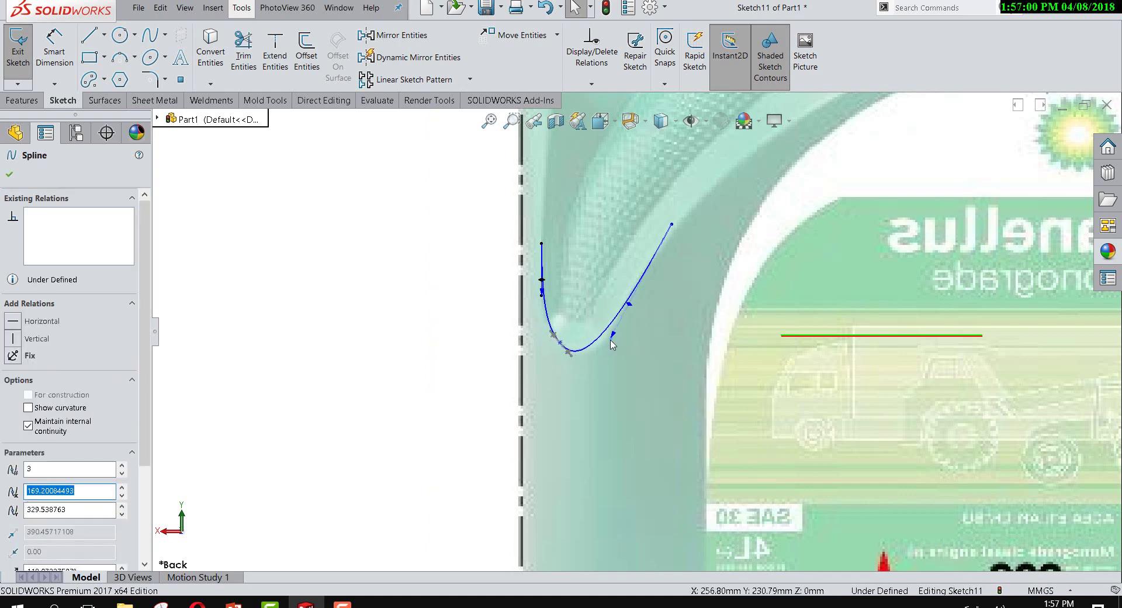
click(341, 394)
scroll(427, 374, up, 5)
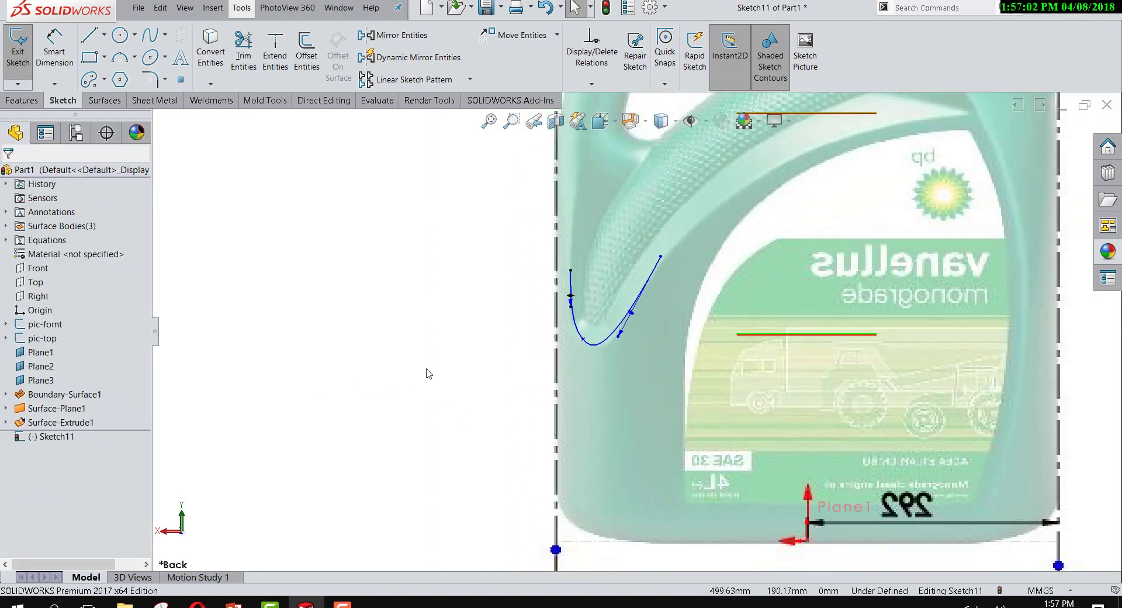
middle_drag(701, 350, 793, 365)
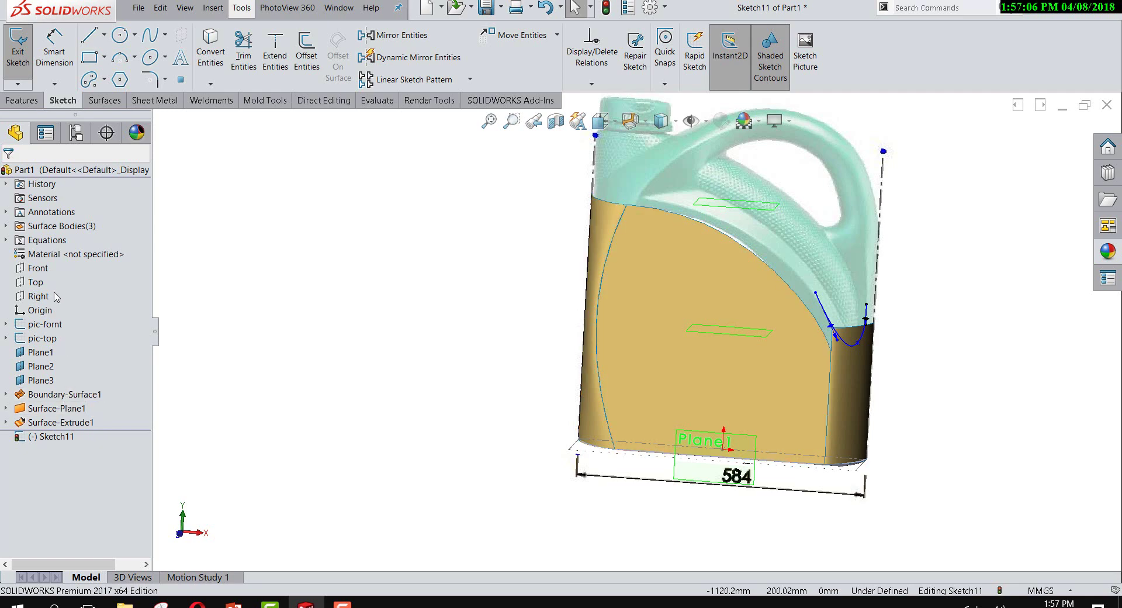
Step: Look normal to the Front plane, try moving the spline's outer point, then undo it
right_click(37, 275)
click(99, 261)
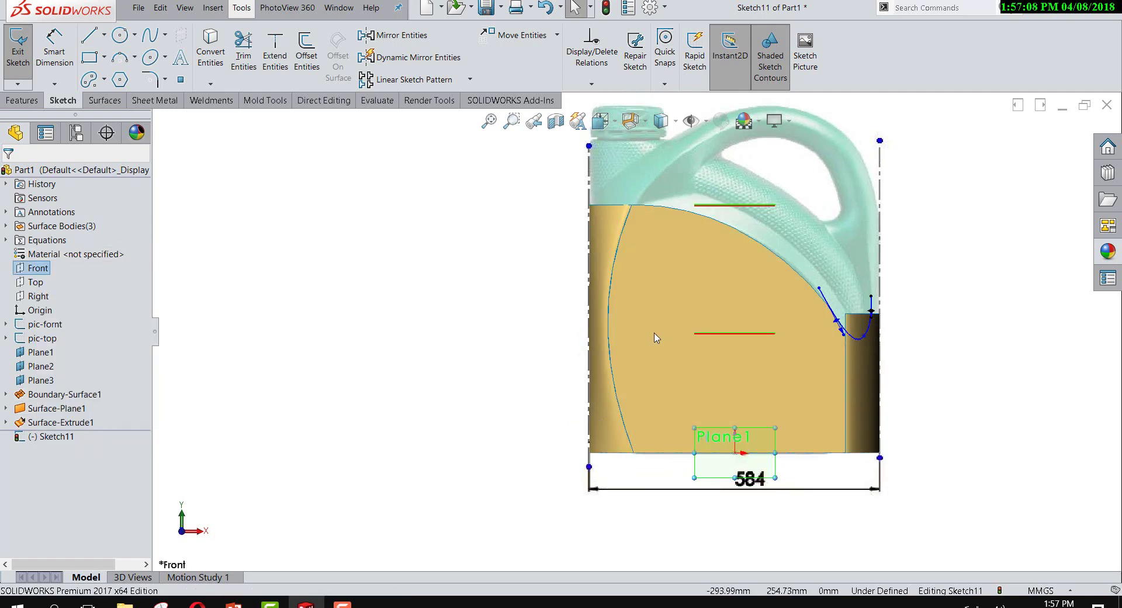
scroll(817, 339, down, 2)
scroll(817, 340, down, 2)
scroll(807, 325, down, 2)
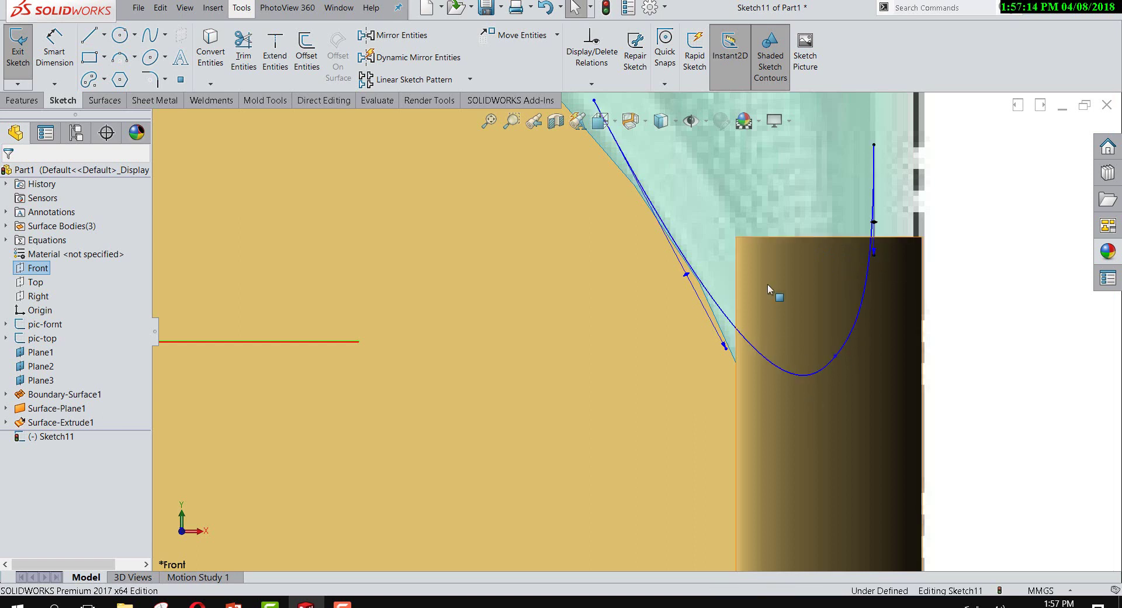
scroll(767, 283, up, 2)
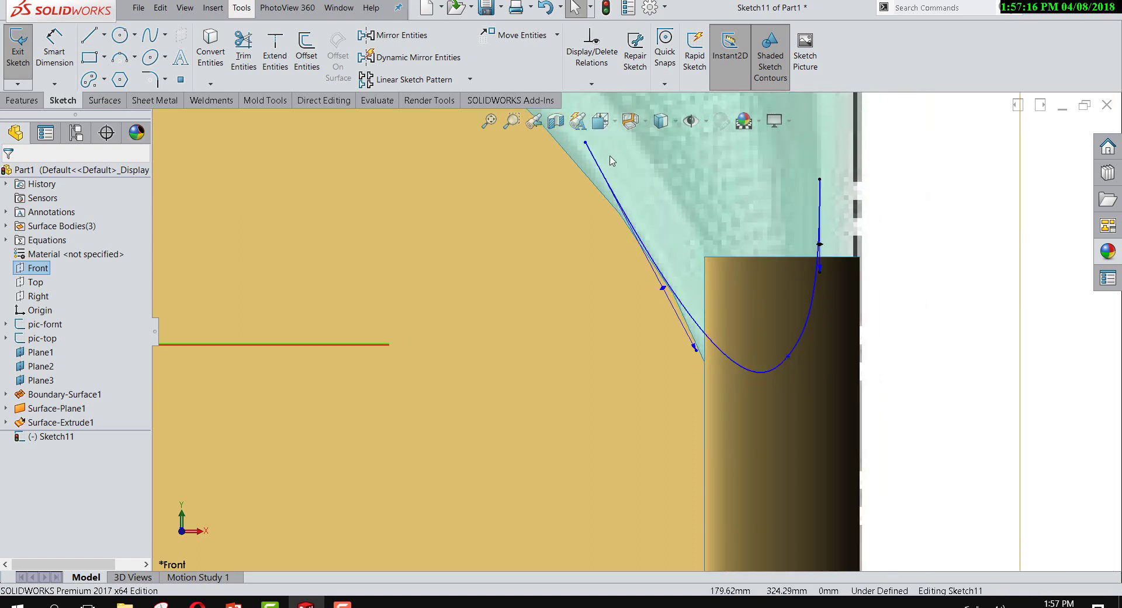
drag(589, 145, 628, 228)
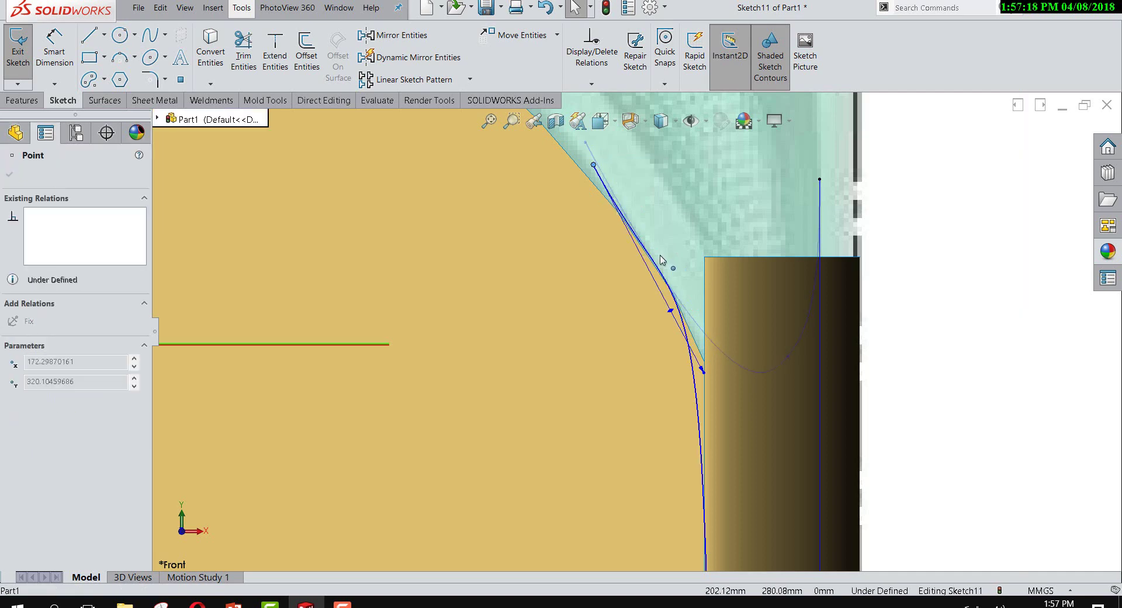
scroll(728, 326, up, 5)
click(784, 268)
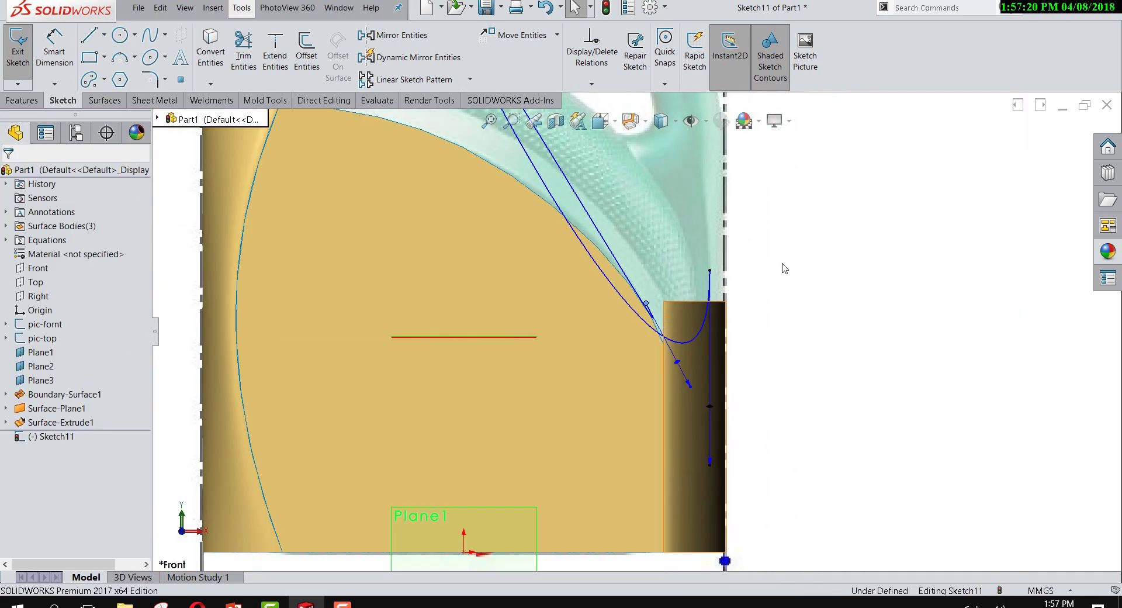
click(554, 12)
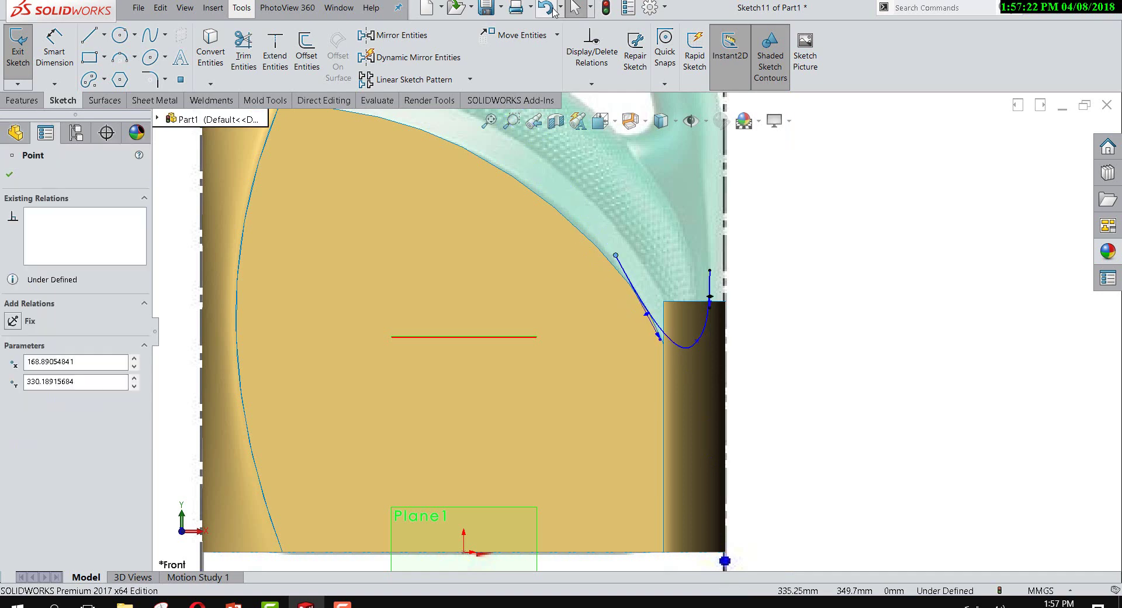
Step: Select the spline and delete its Tangent1 relation
scroll(620, 310, down, 3)
scroll(620, 320, down, 2)
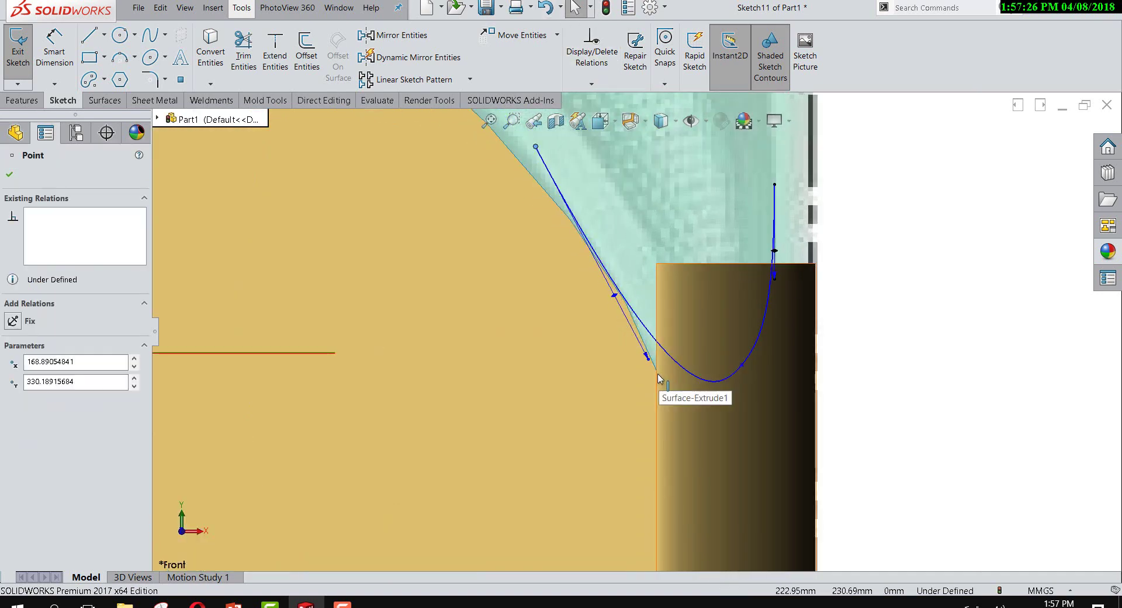
click(537, 148)
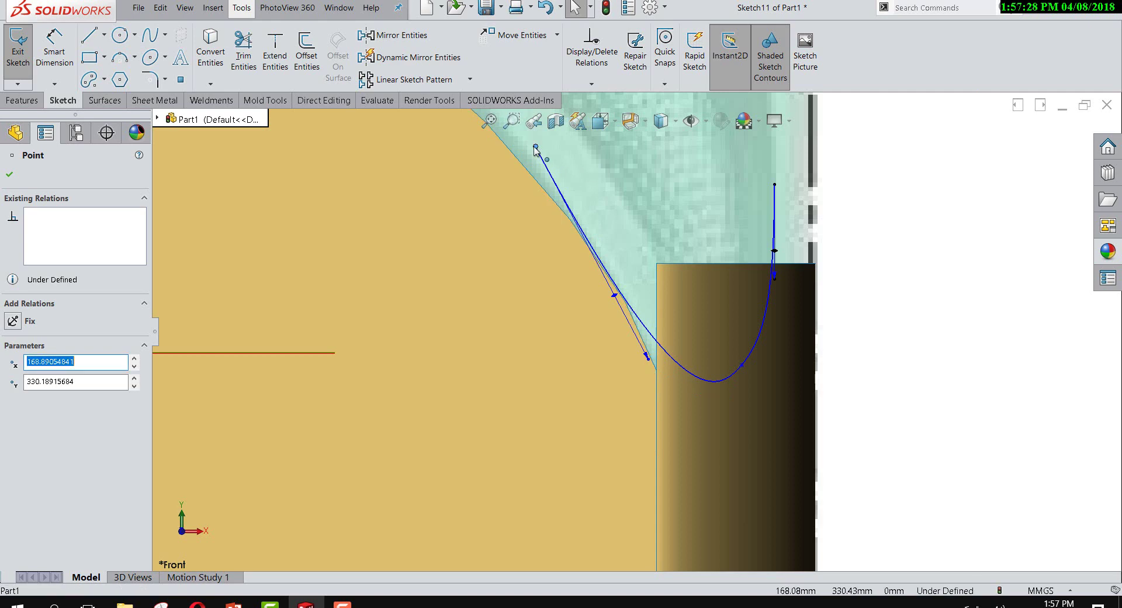
click(742, 364)
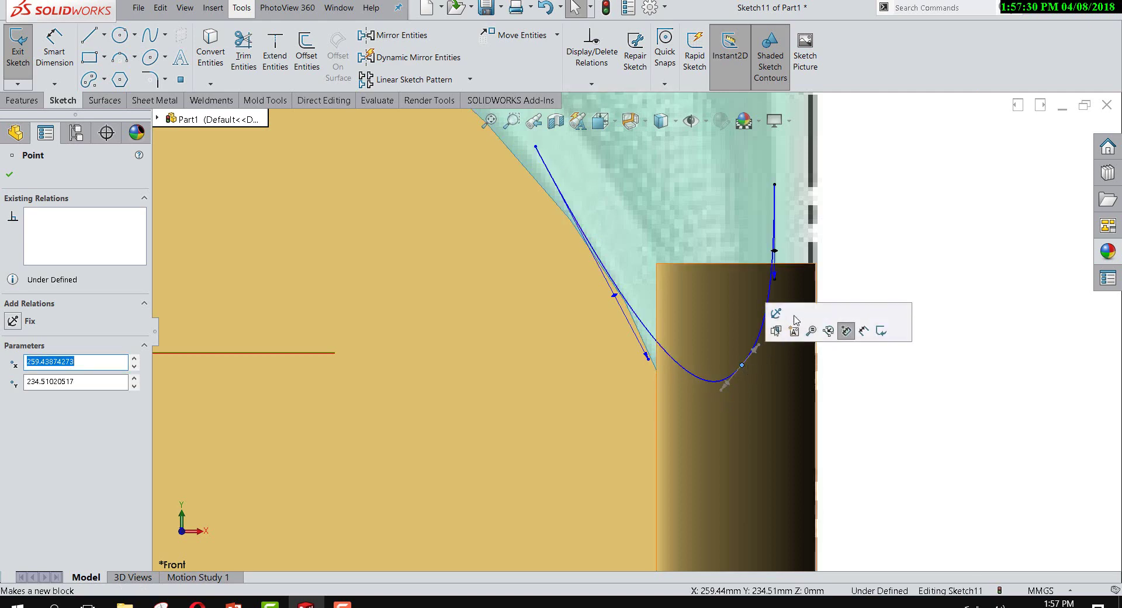
click(836, 387)
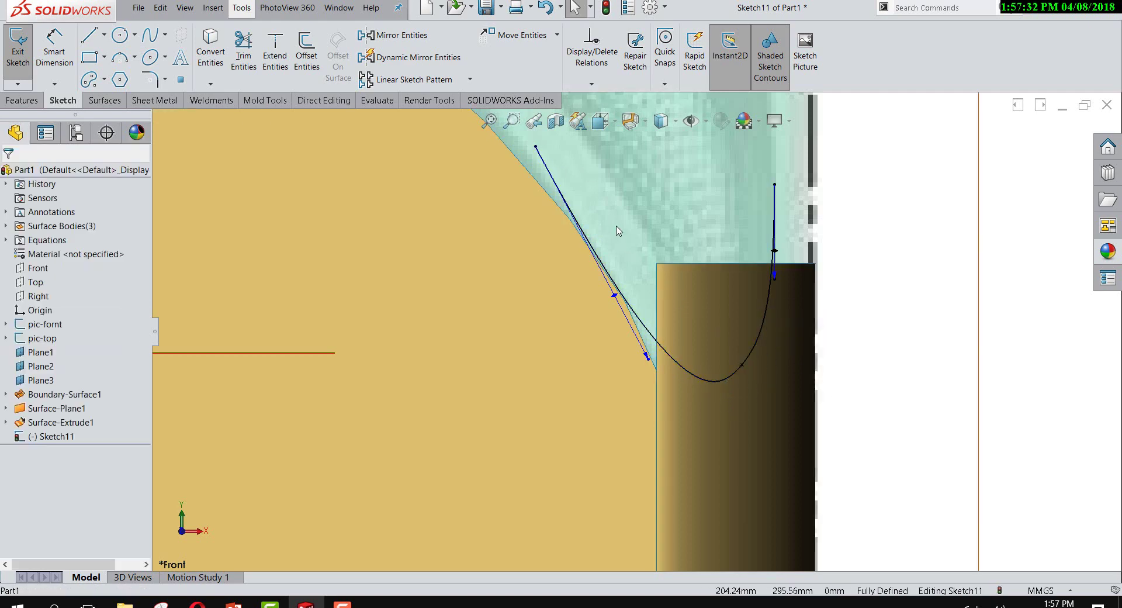
click(608, 268)
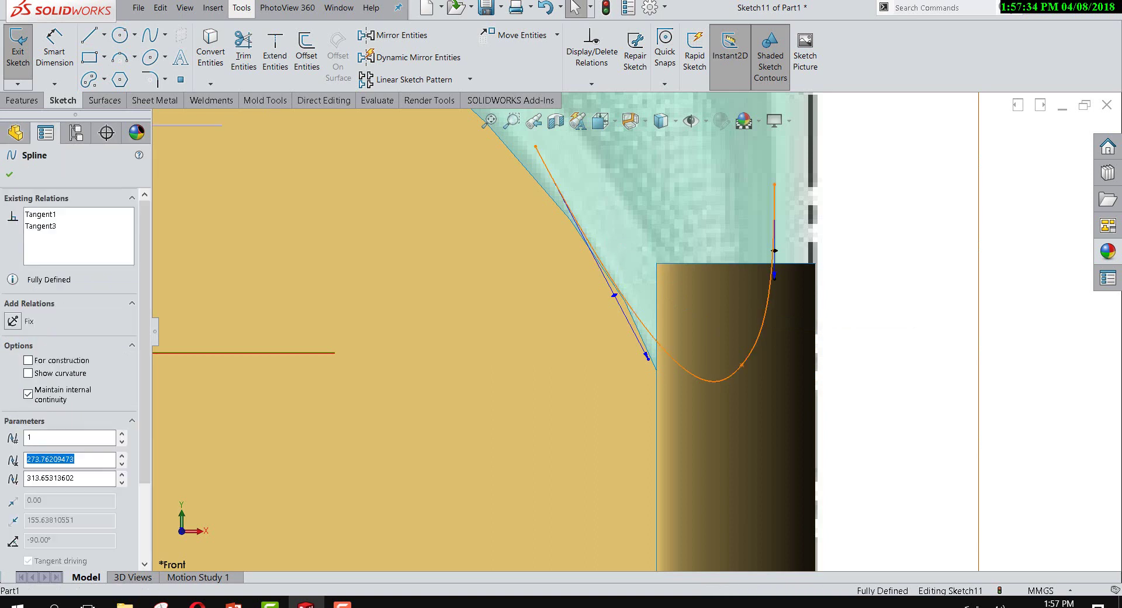
right_click(97, 249)
click(132, 252)
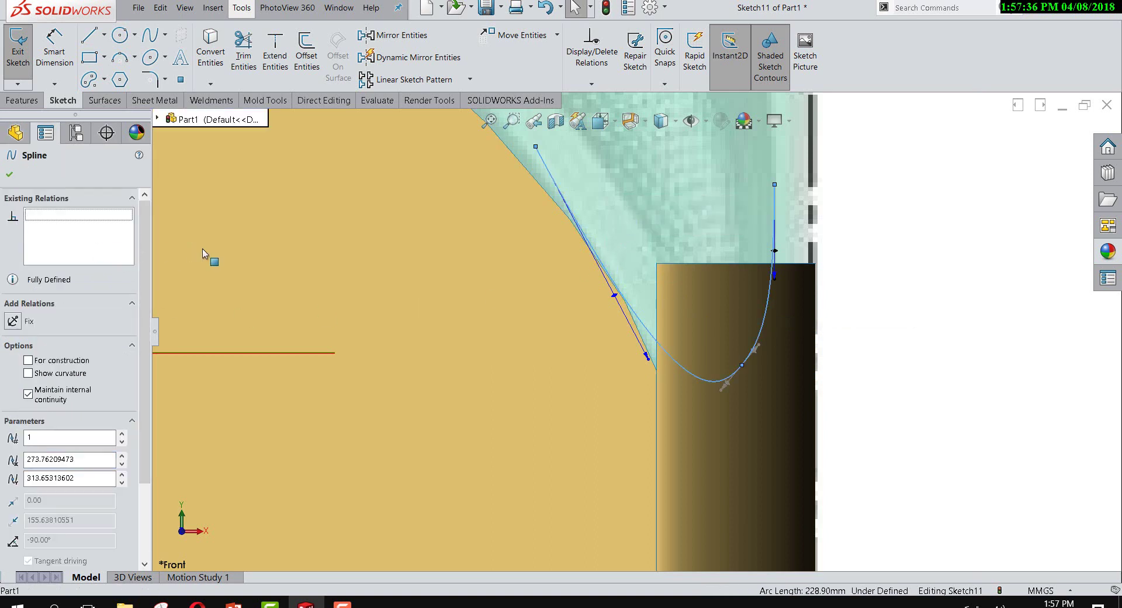
Step: Drag the spline's lower end onto the Surface-Extrude1 edge and fix its middle point
drag(536, 147, 656, 370)
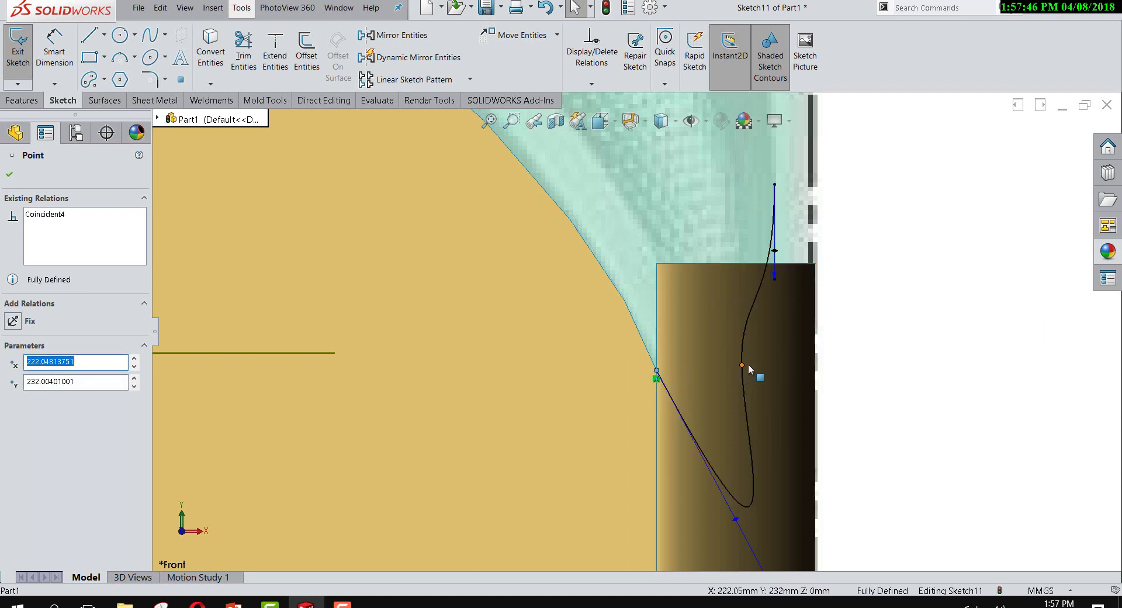
click(742, 367)
click(742, 365)
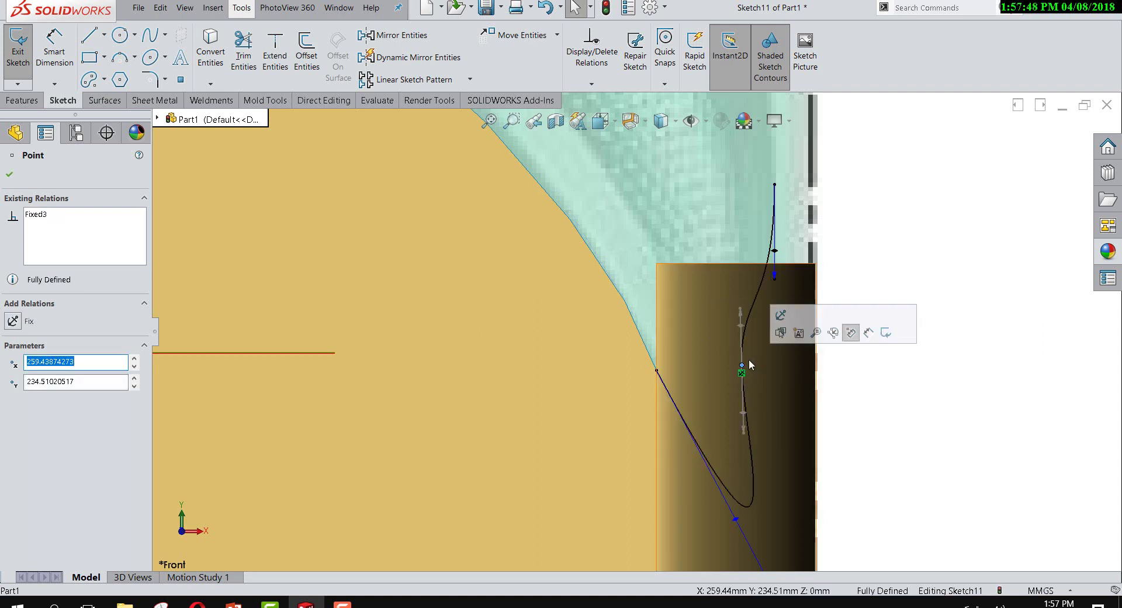
key(z)
key(z)
click(826, 378)
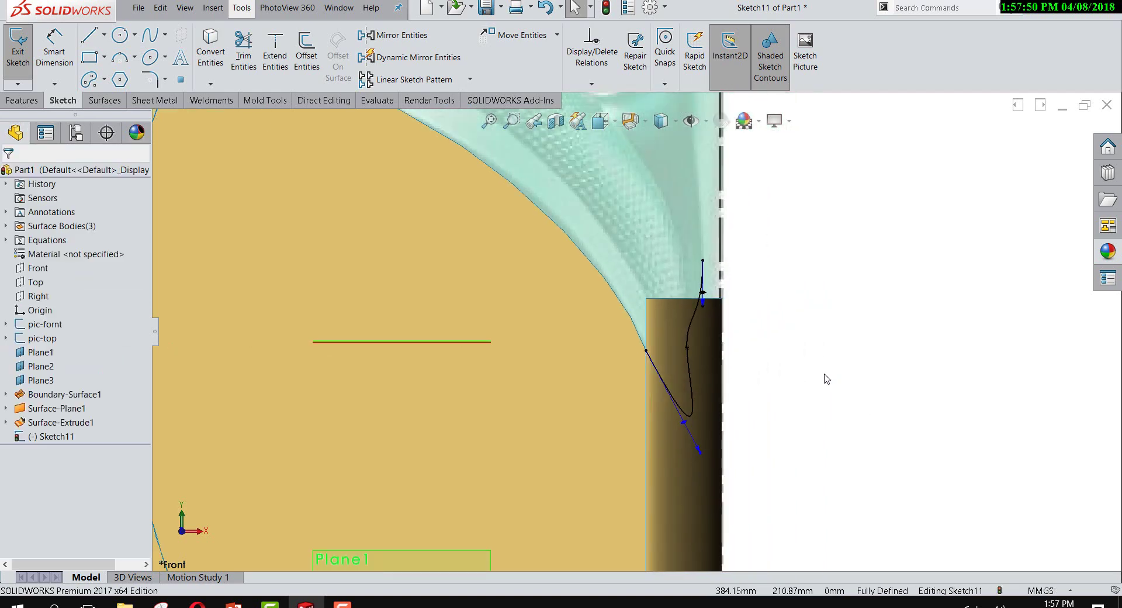
key(space)
Step: In the Back view, move the spline's lower end up and right and delete a constraining relation
click(431, 57)
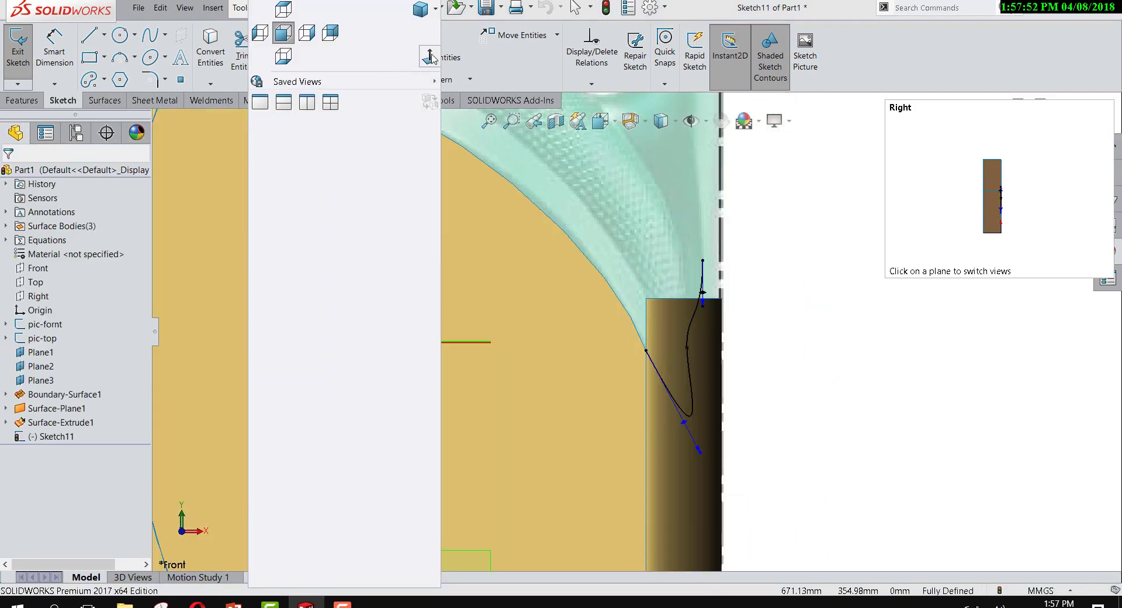
click(431, 57)
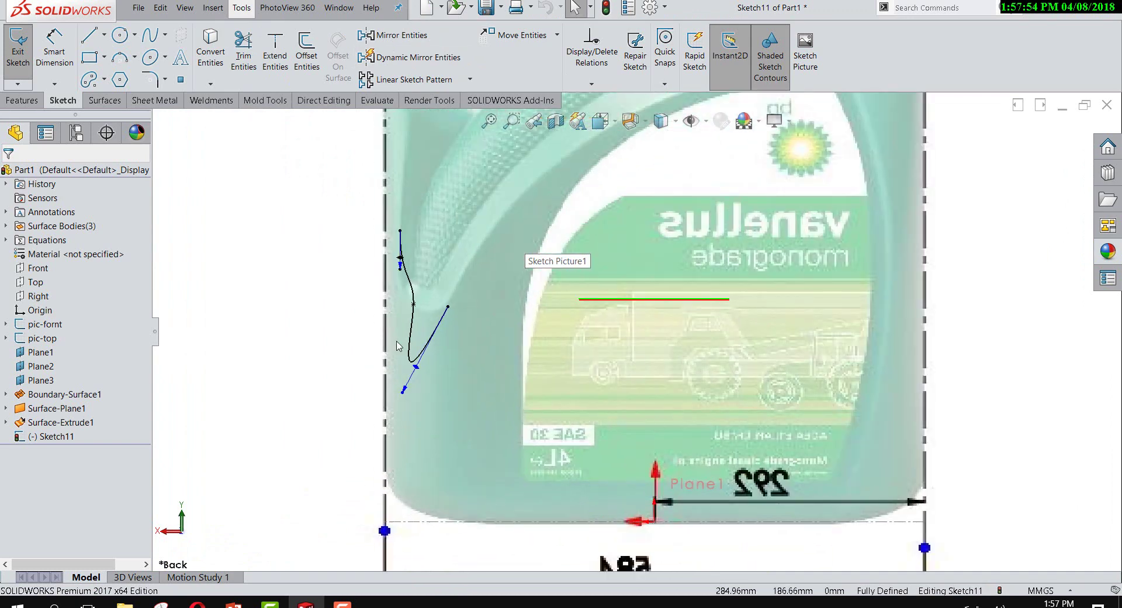
scroll(397, 346, down, 3)
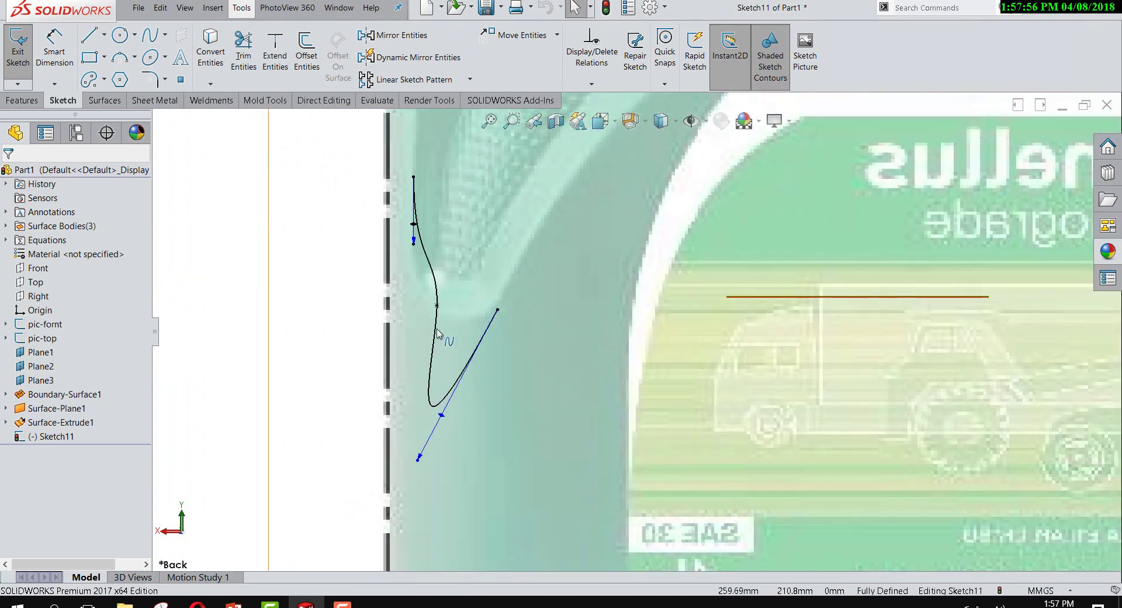
click(430, 366)
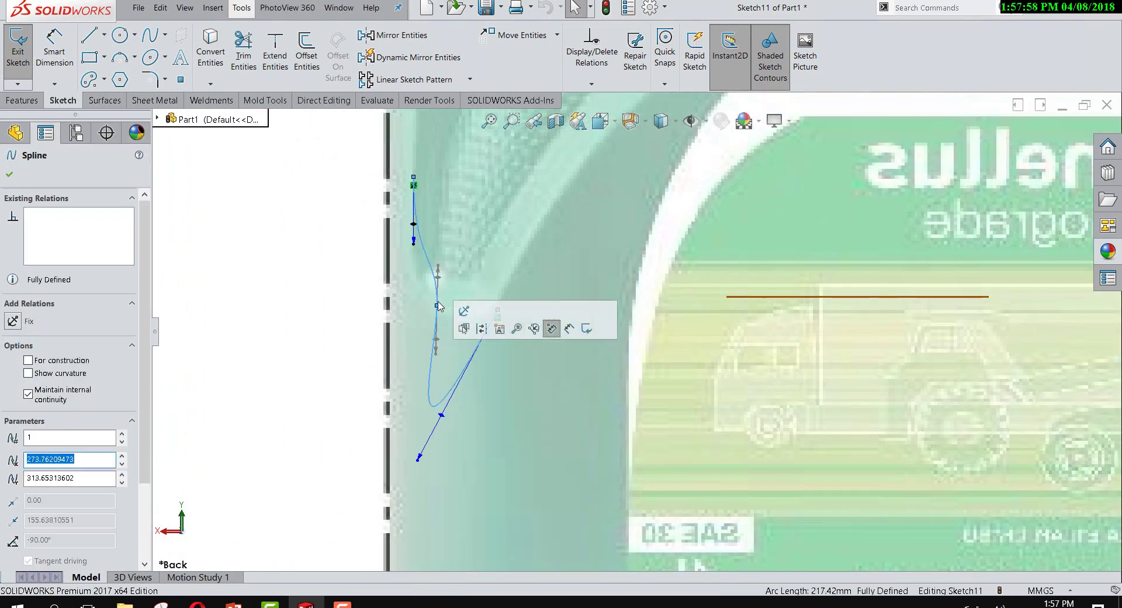
click(438, 306)
right_click(438, 306)
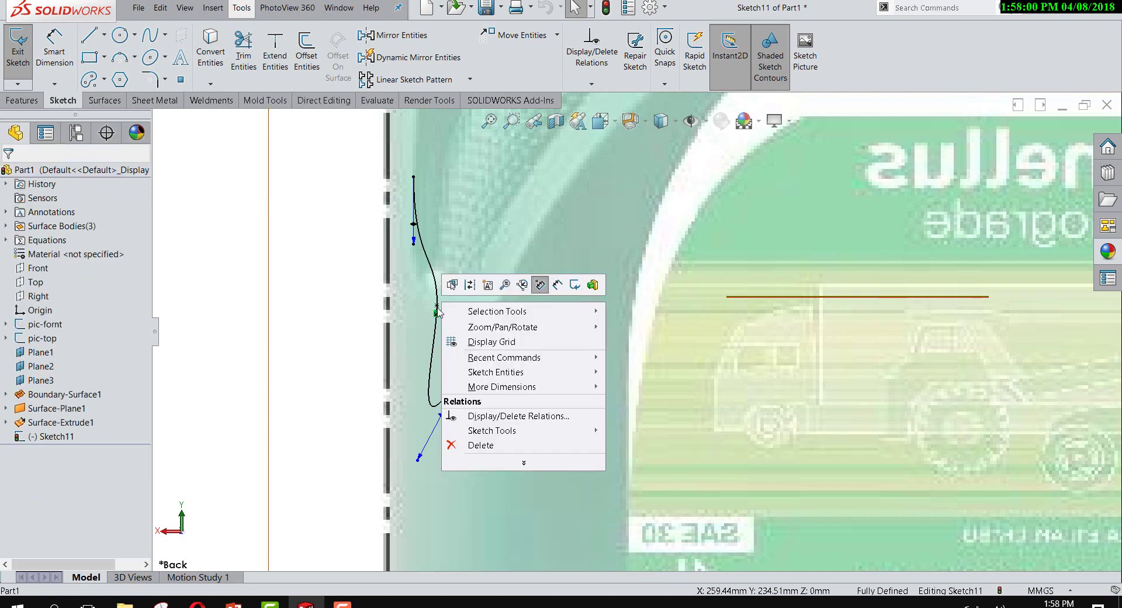
drag(440, 414, 498, 309)
right_click(433, 294)
click(485, 455)
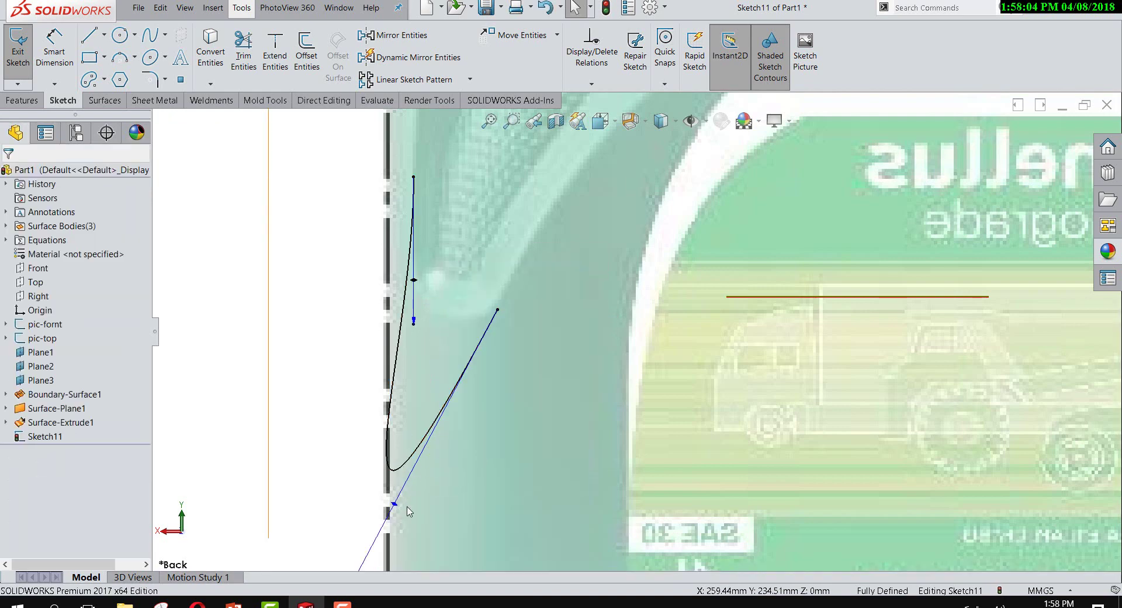
key(f)
Step: Reshape the lower-end tangent, delete Fixed1 on the top point and raise that endpoint
drag(522, 431, 538, 368)
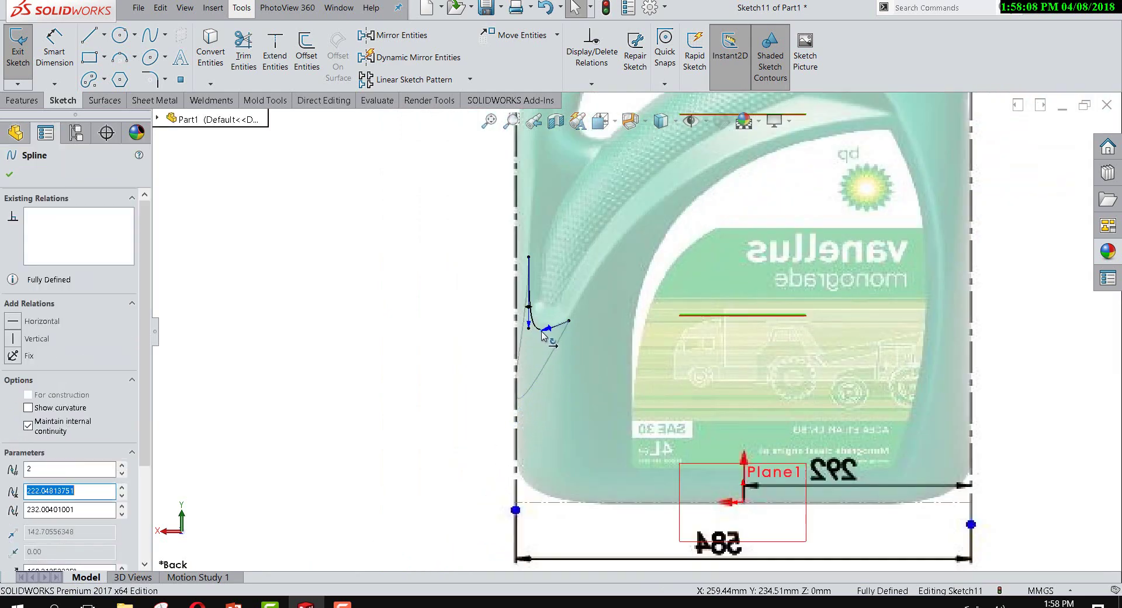
scroll(538, 325, down, 2)
scroll(535, 322, down, 2)
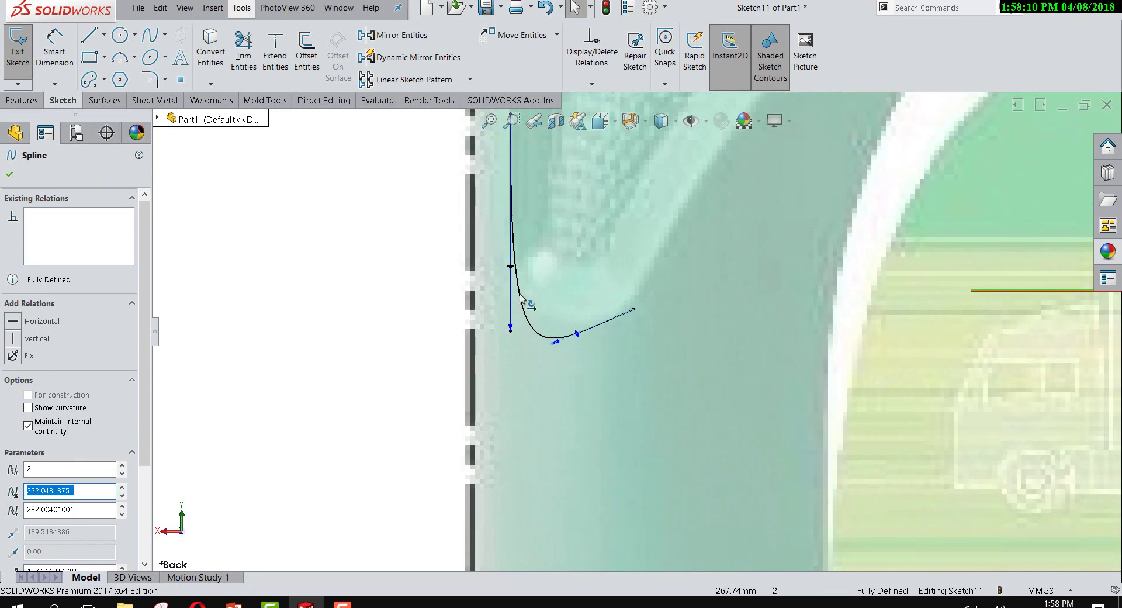
scroll(556, 263, up, 3)
scroll(564, 223, down, 2)
click(567, 227)
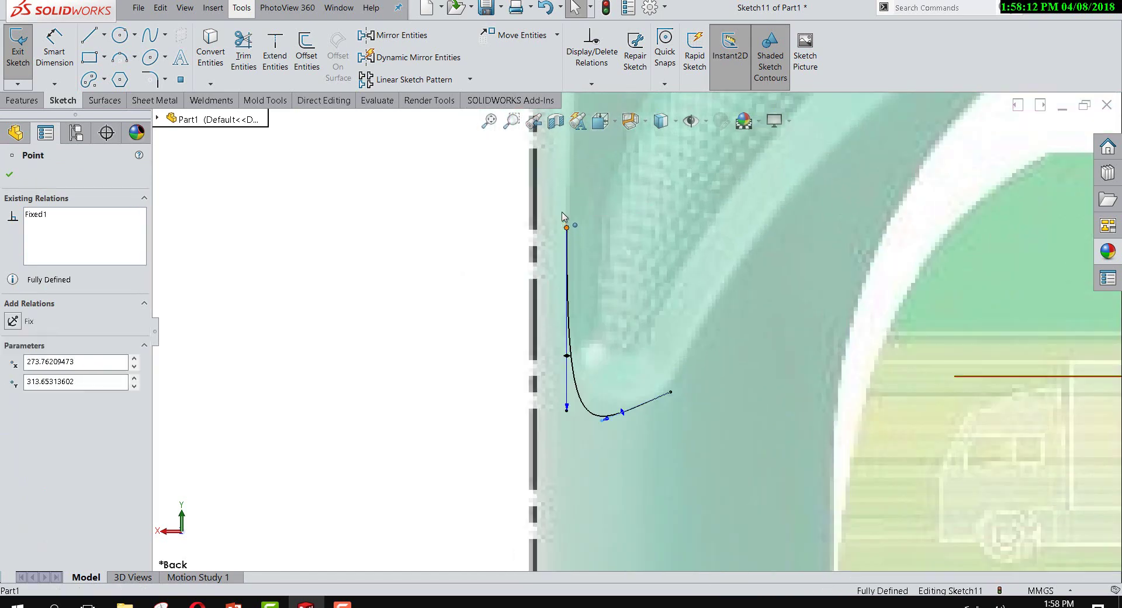
right_click(64, 227)
click(96, 239)
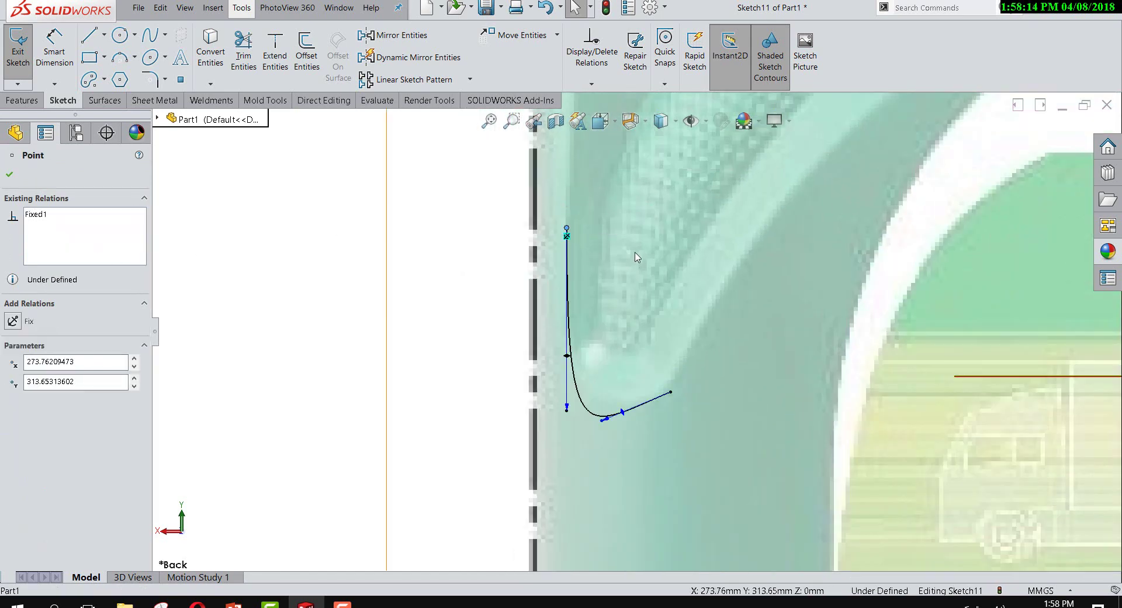
drag(566, 228, 562, 174)
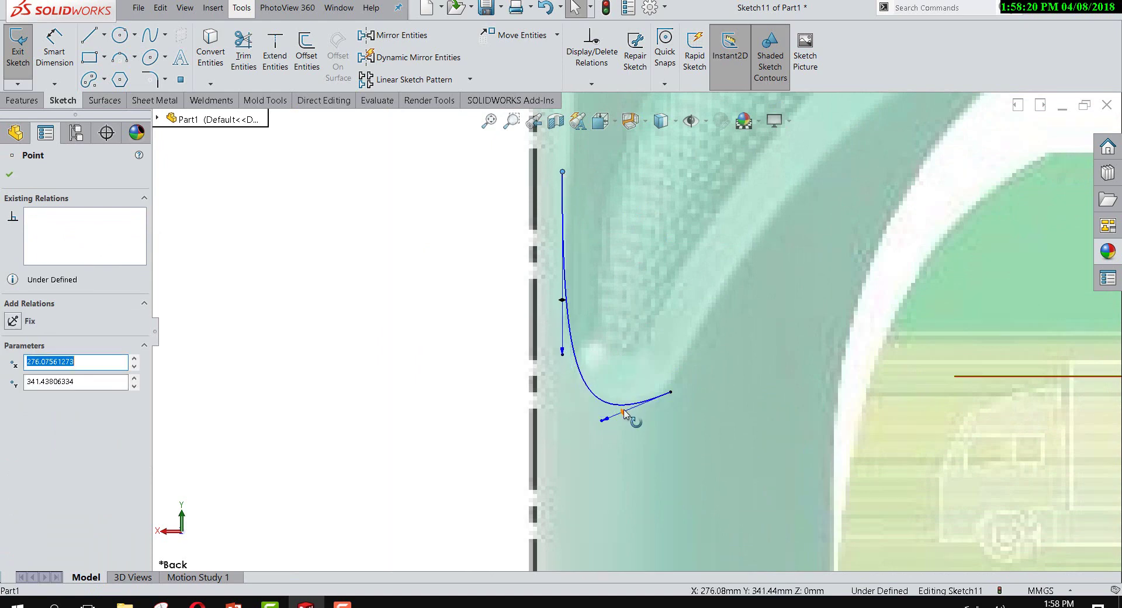
Step: Adjust the spline's lower tangent handle and orbit to check the curve in 3D
click(602, 420)
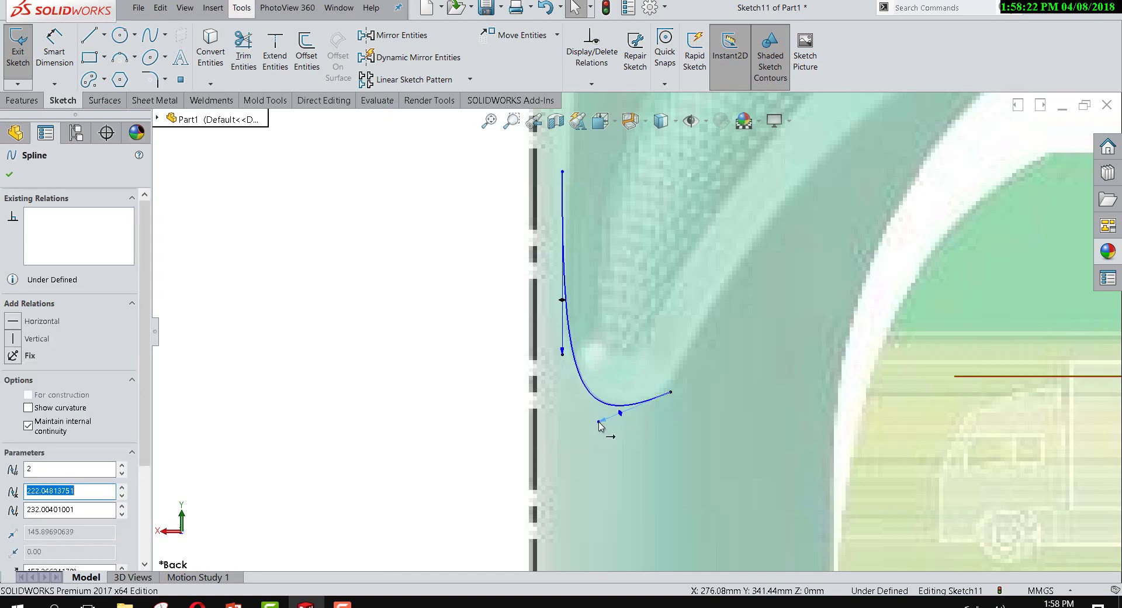
scroll(620, 426, up, 5)
scroll(620, 426, up, 2)
middle_drag(619, 426, 868, 379)
Step: Return to the Front view and exit Sketch11
key(space)
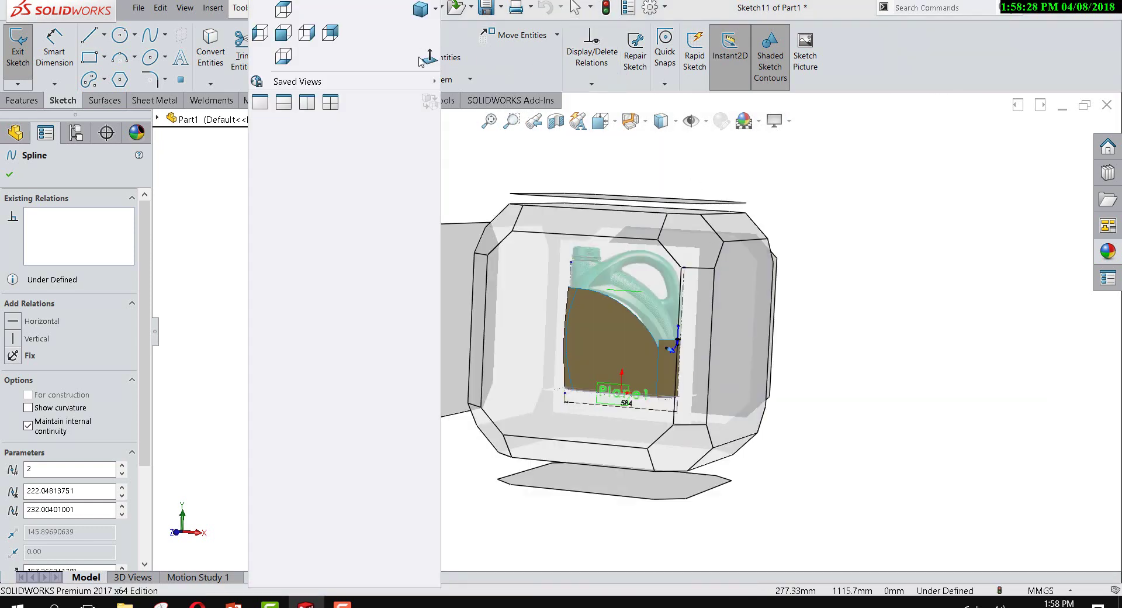
click(428, 56)
scroll(806, 351, down, 1)
scroll(801, 333, down, 2)
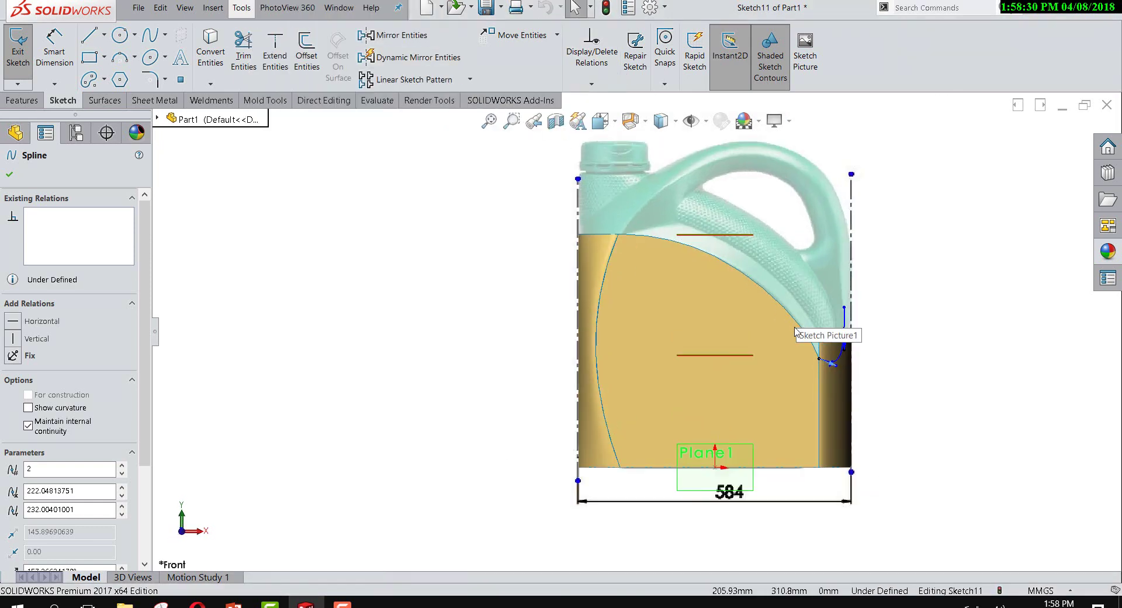
scroll(812, 380, down, 3)
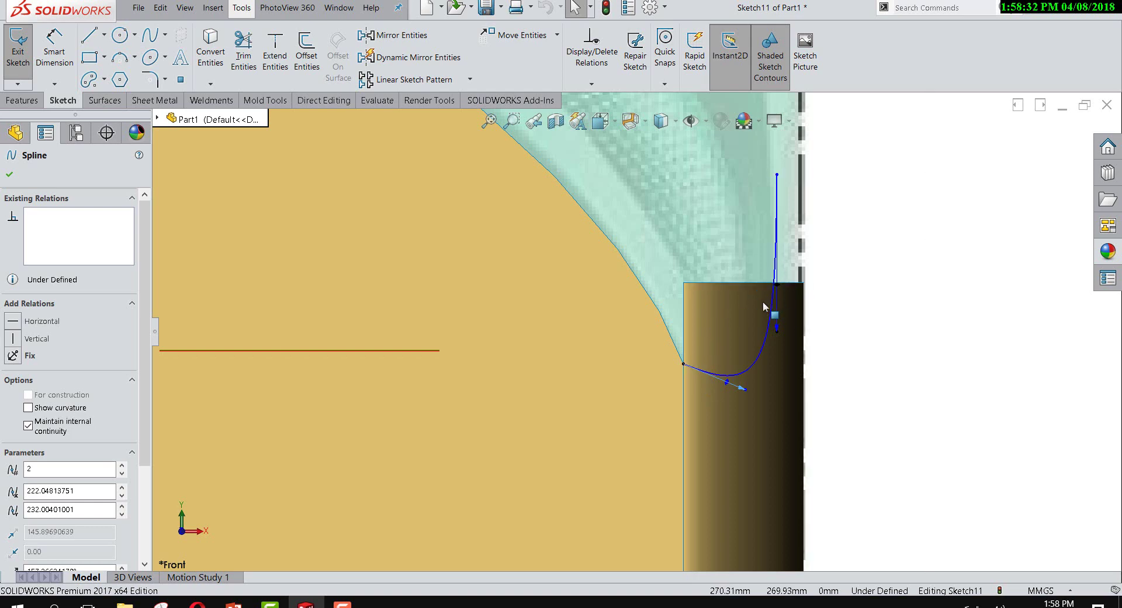
scroll(637, 329, up, 2)
click(17, 46)
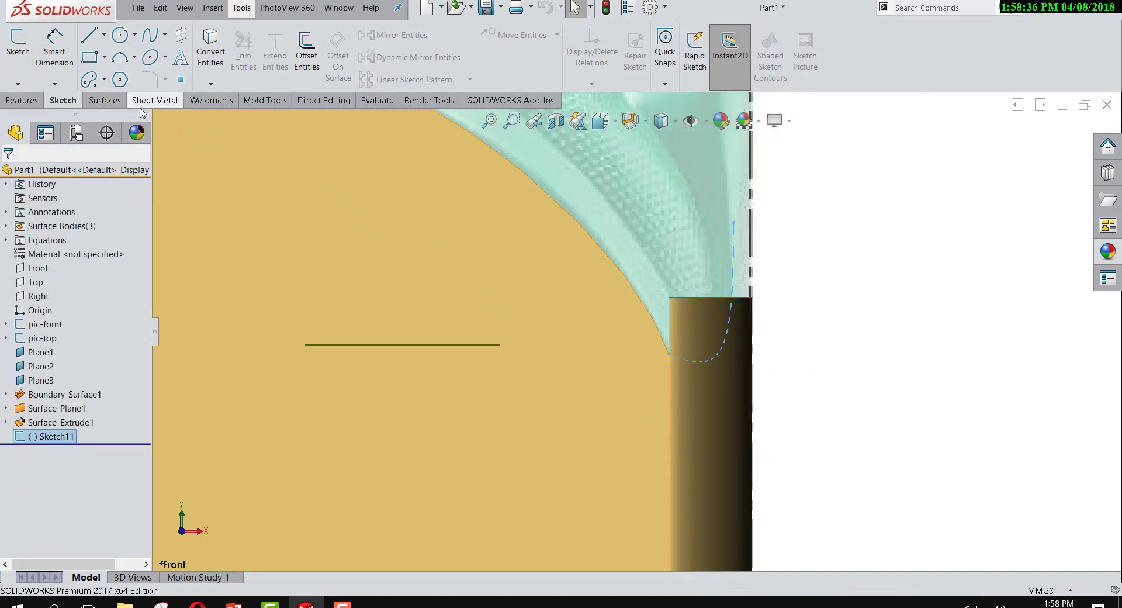
click(103, 100)
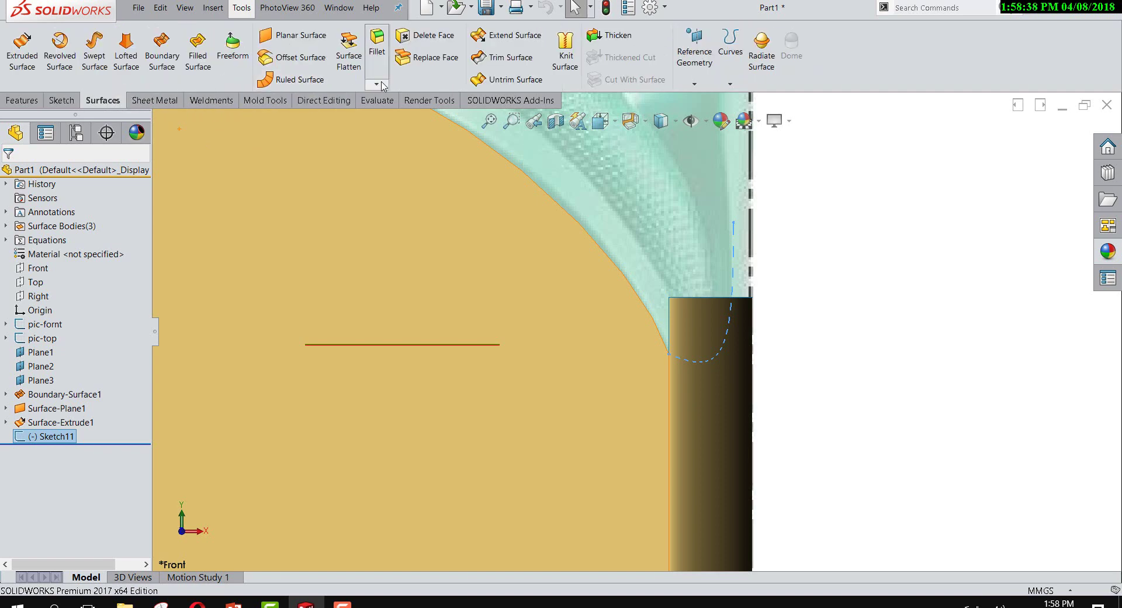
click(496, 66)
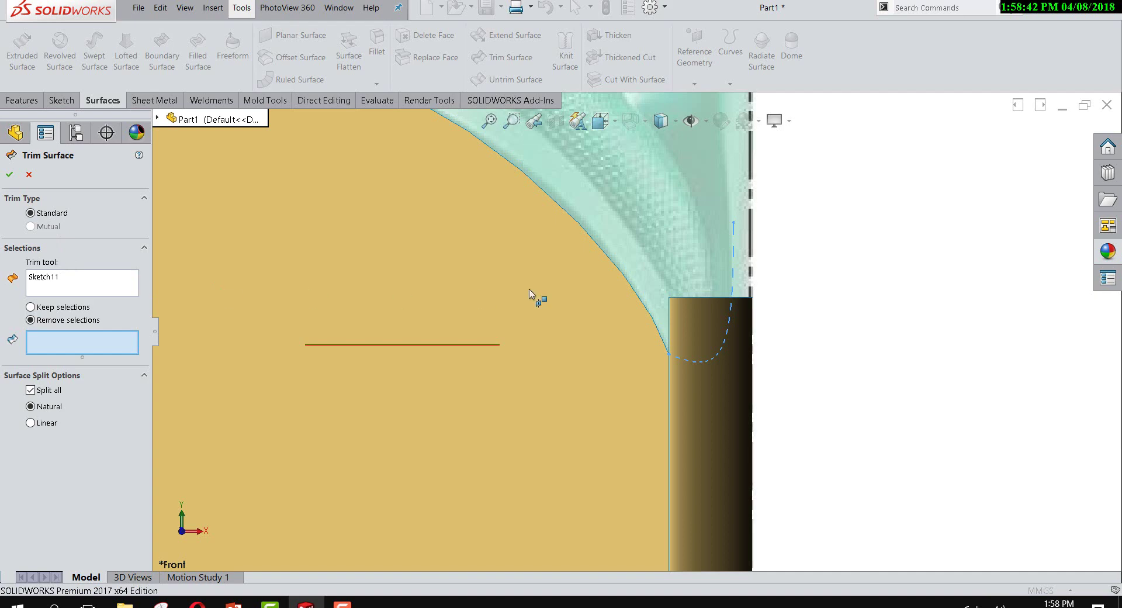
click(715, 316)
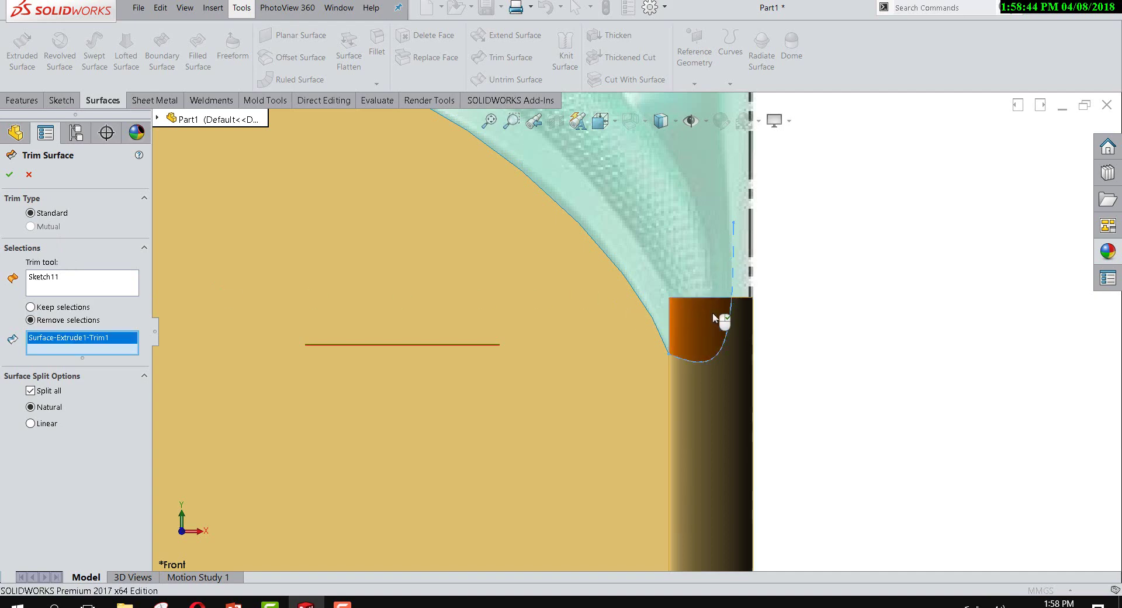
click(11, 175)
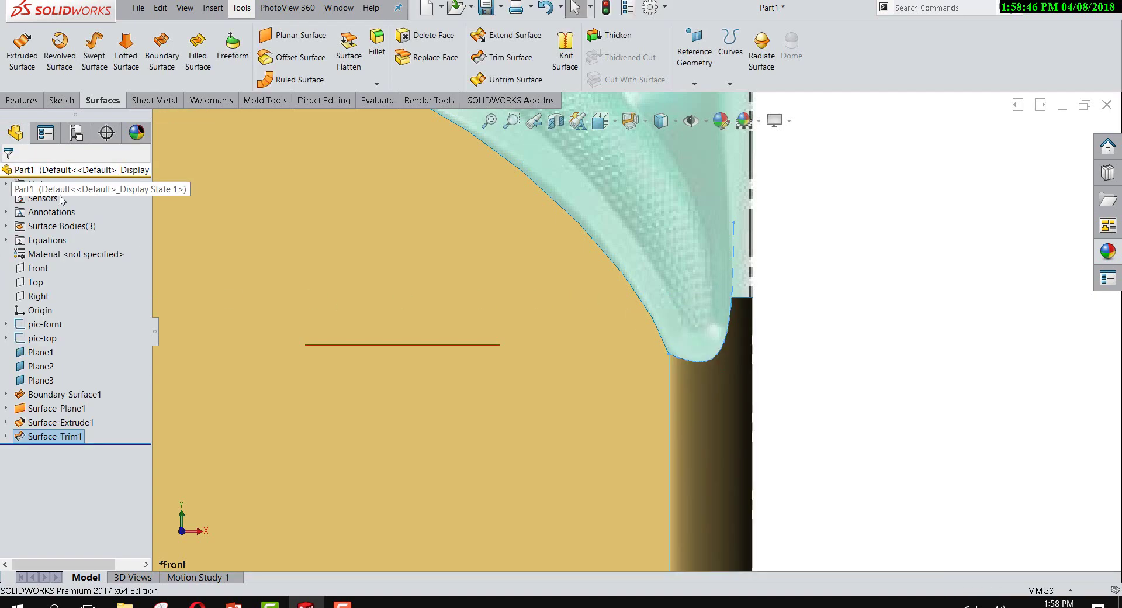
scroll(635, 328, up, 3)
mouse_move(853, 302)
middle_down()
mouse_move(852, 396)
mouse_move(712, 350)
mouse_move(771, 334)
mouse_move(834, 353)
mouse_move(784, 333)
mouse_move(803, 288)
mouse_move(749, 252)
mouse_move(746, 321)
middle_up()
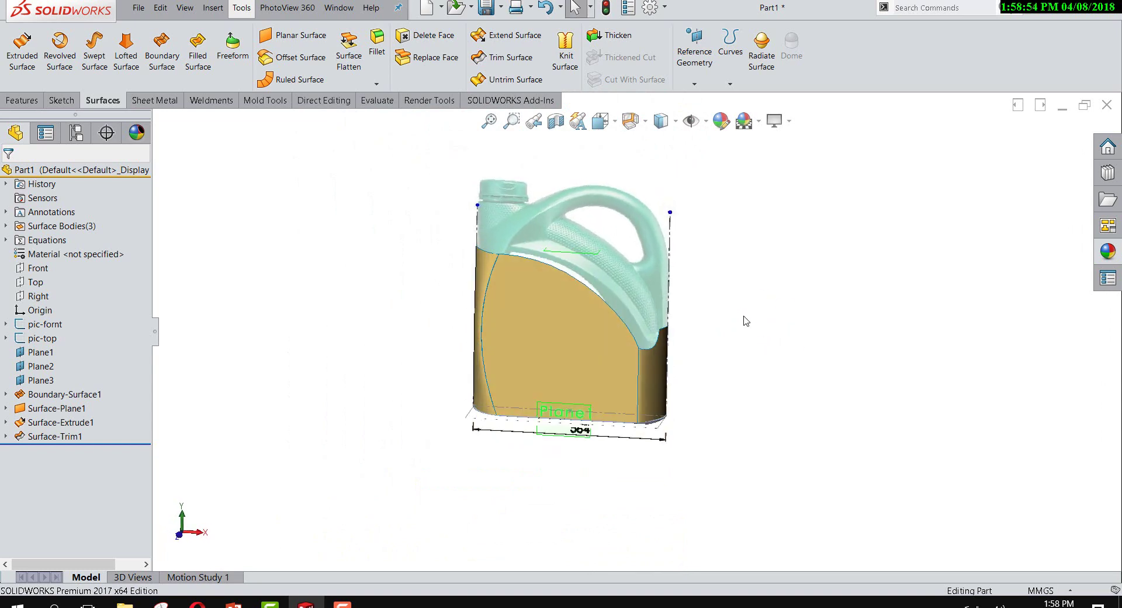
scroll(721, 243, down, 3)
mouse_move(722, 243)
middle_down()
mouse_move(734, 288)
mouse_move(719, 300)
mouse_move(680, 256)
mouse_move(719, 315)
mouse_move(682, 243)
middle_up()
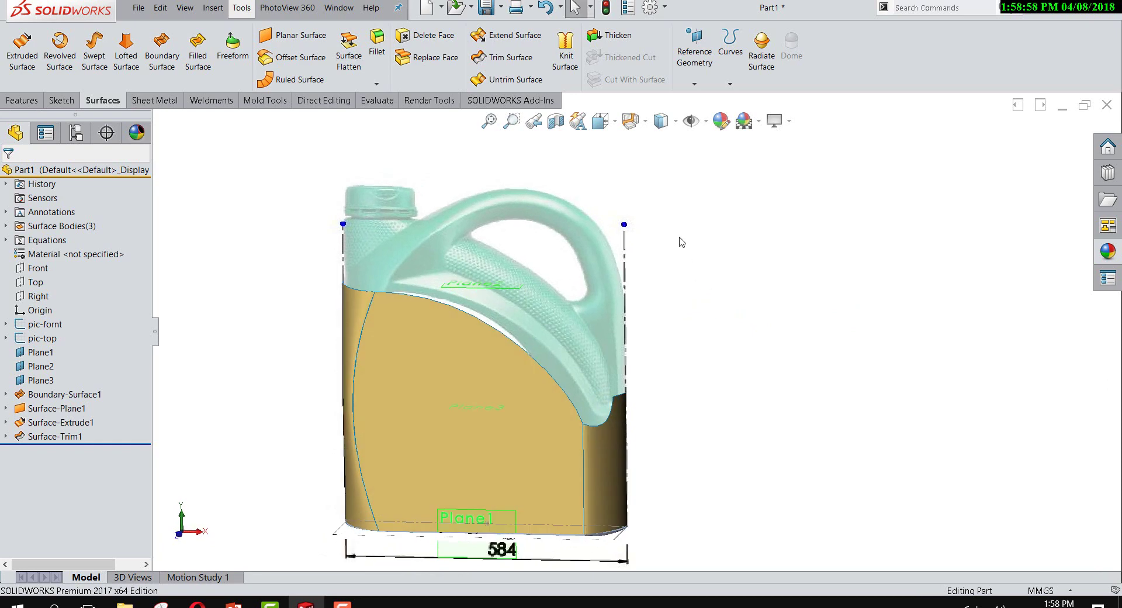
Step: Knit Boundary-Surface1, Surface-Plane1 and Surface-Trim1 into Surface-Knit1
click(571, 66)
click(372, 316)
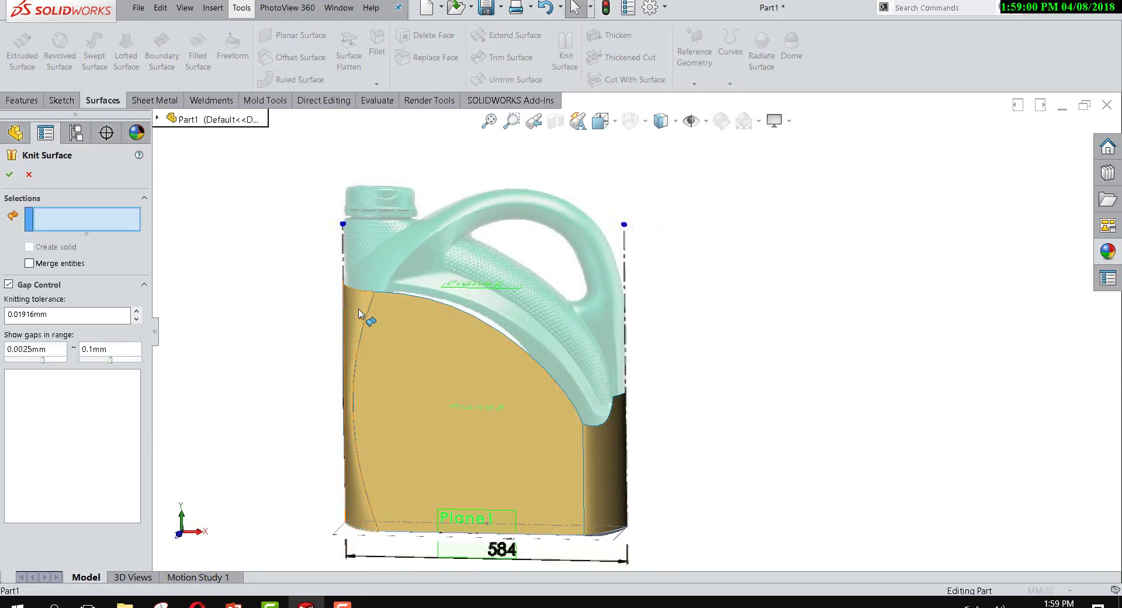
click(476, 388)
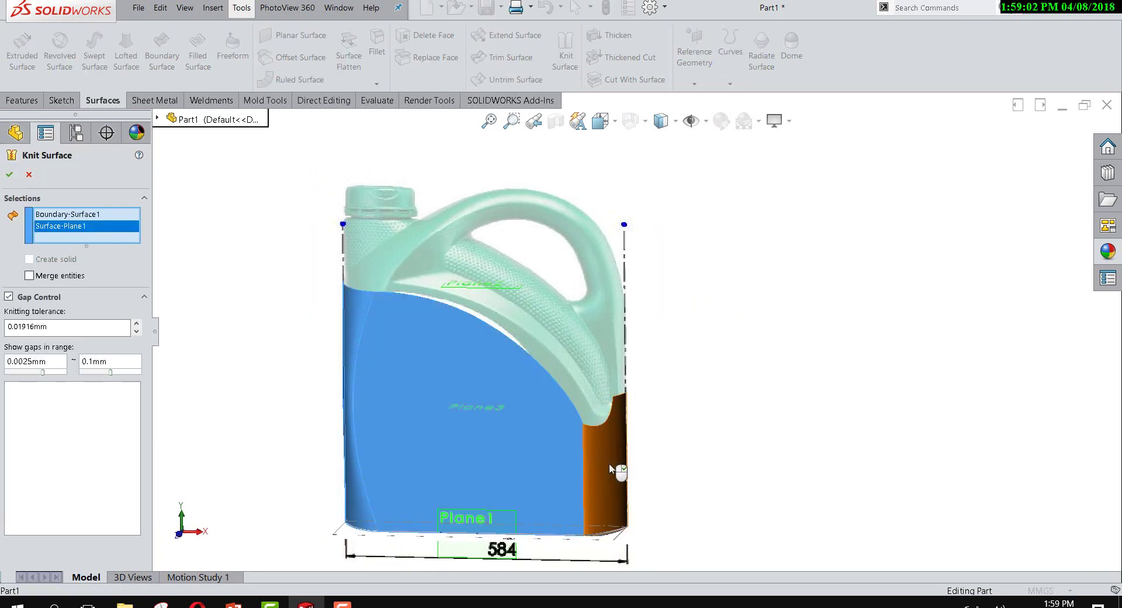
click(526, 461)
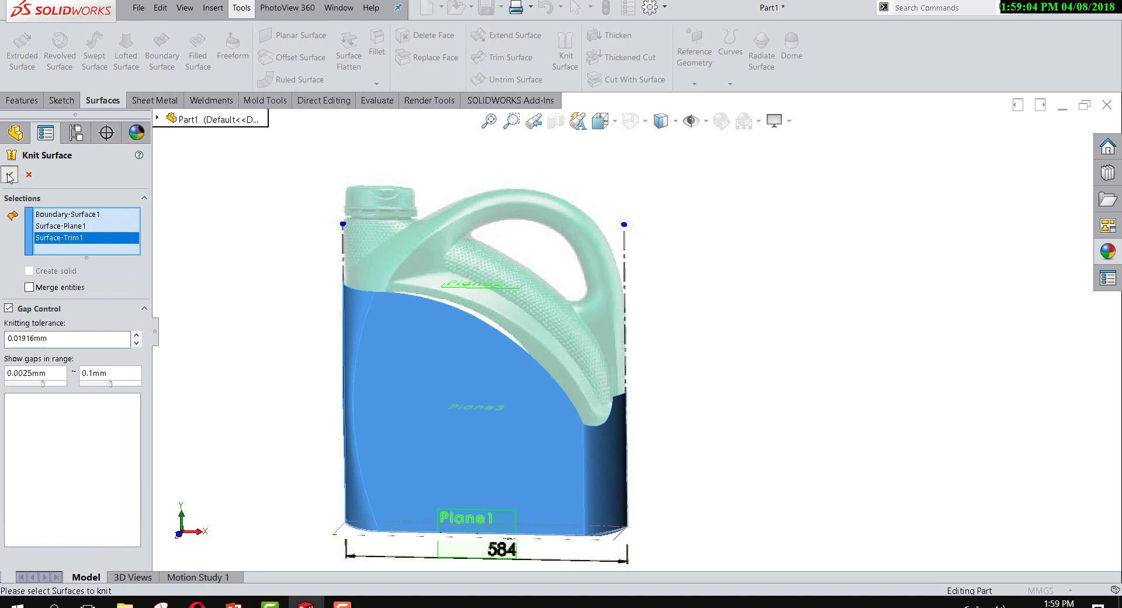
key(Return)
scroll(640, 433, up, 3)
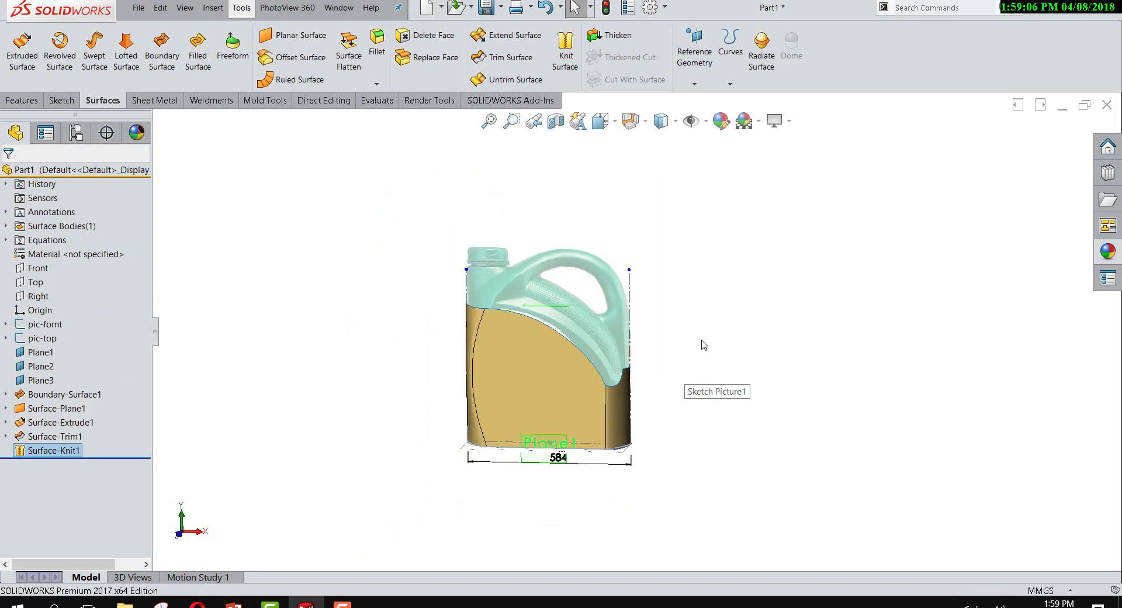
Step: View the knitted jug normal to Front, then orbit and select its surfaces to inspect them
right_click(45, 274)
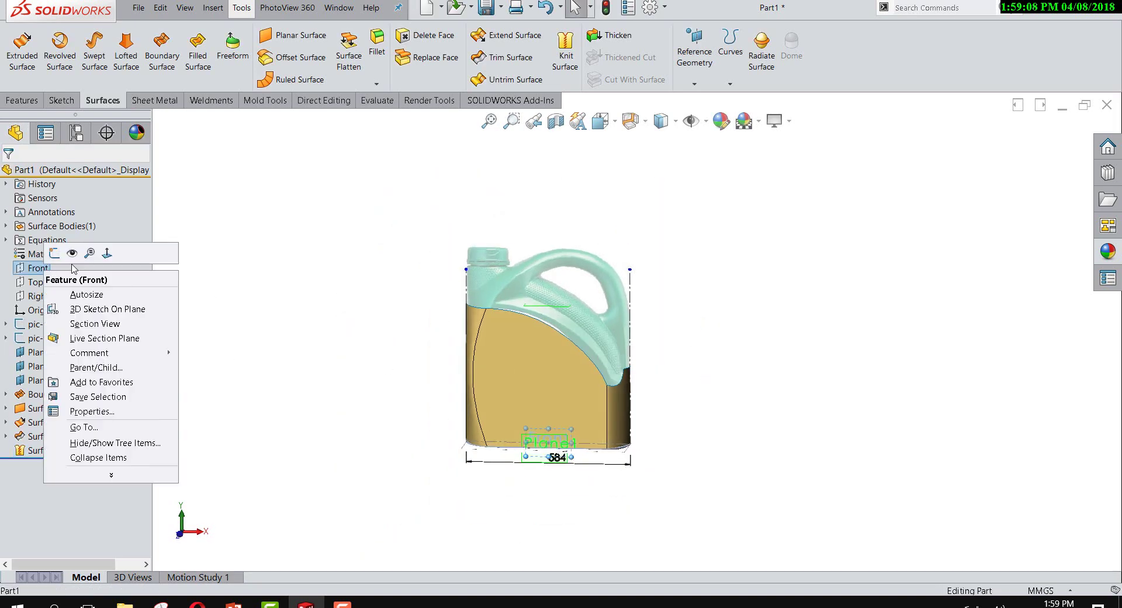
click(113, 255)
scroll(675, 291, down, 3)
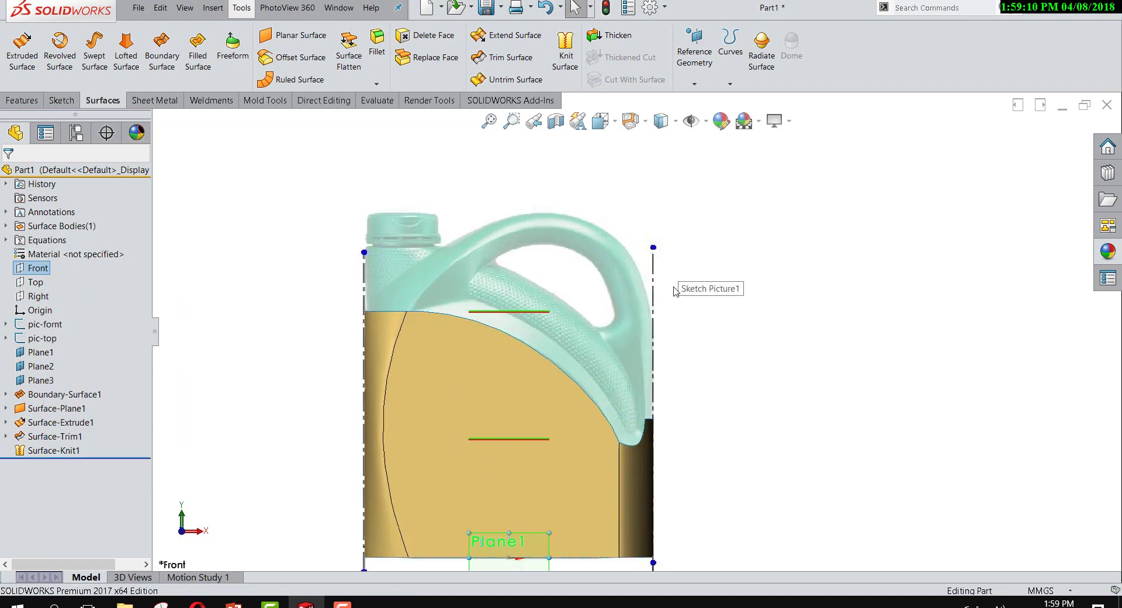
click(750, 345)
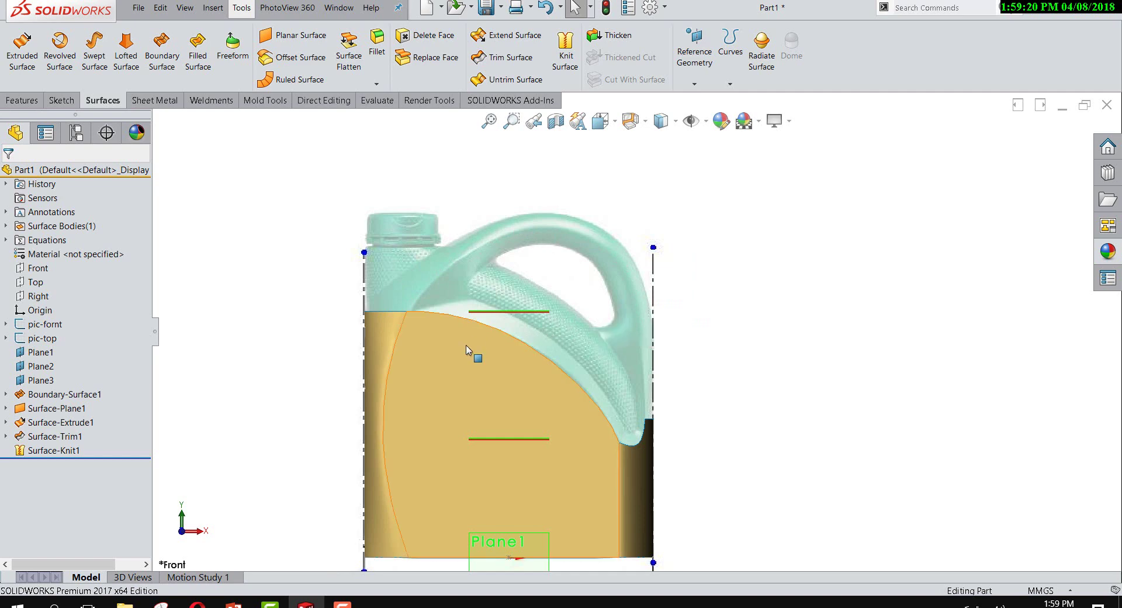
scroll(471, 351, up, 2)
scroll(477, 350, down, 2)
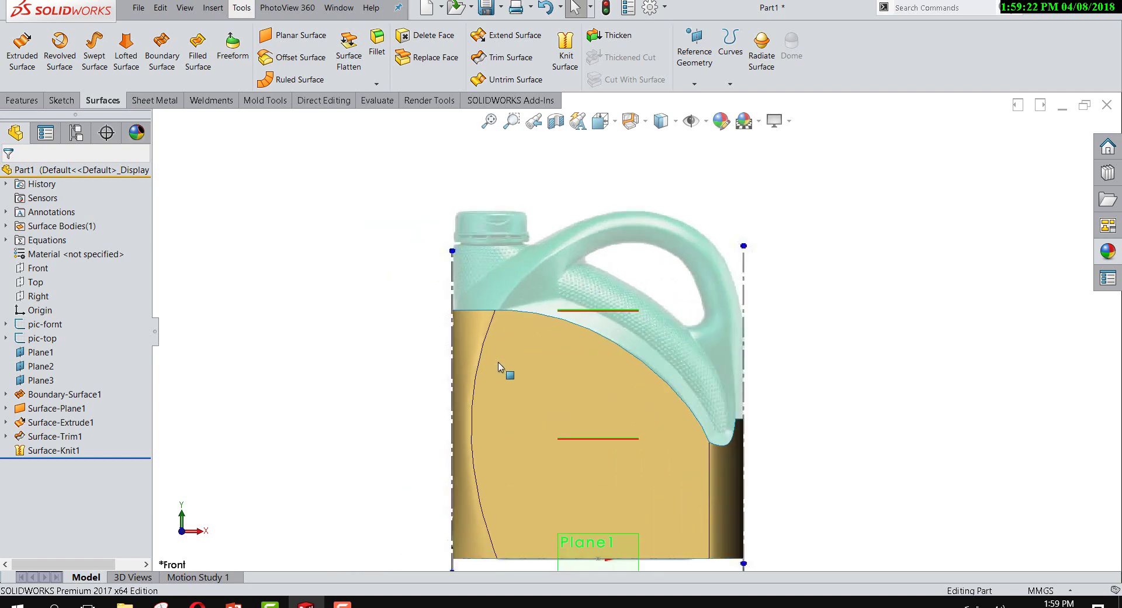
middle_drag(550, 335, 507, 349)
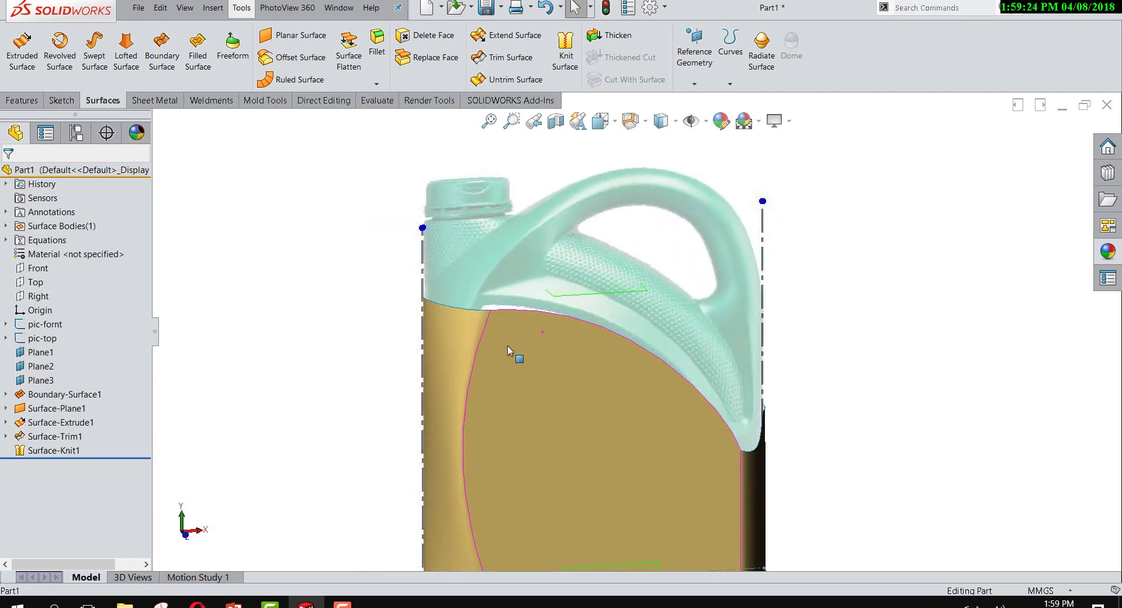
click(438, 310)
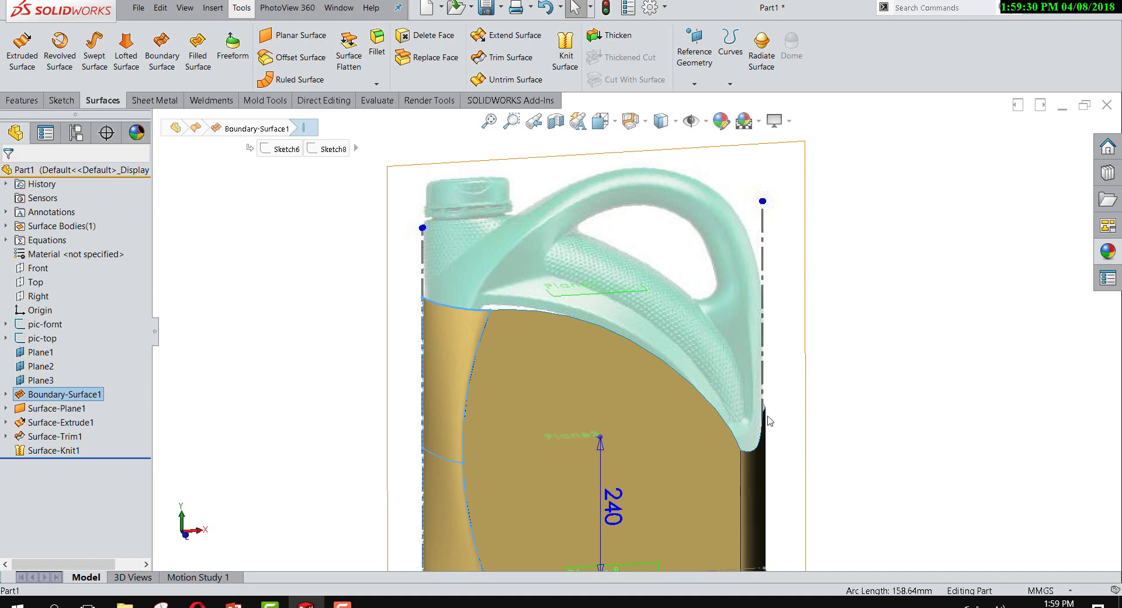
middle_drag(770, 421, 786, 412)
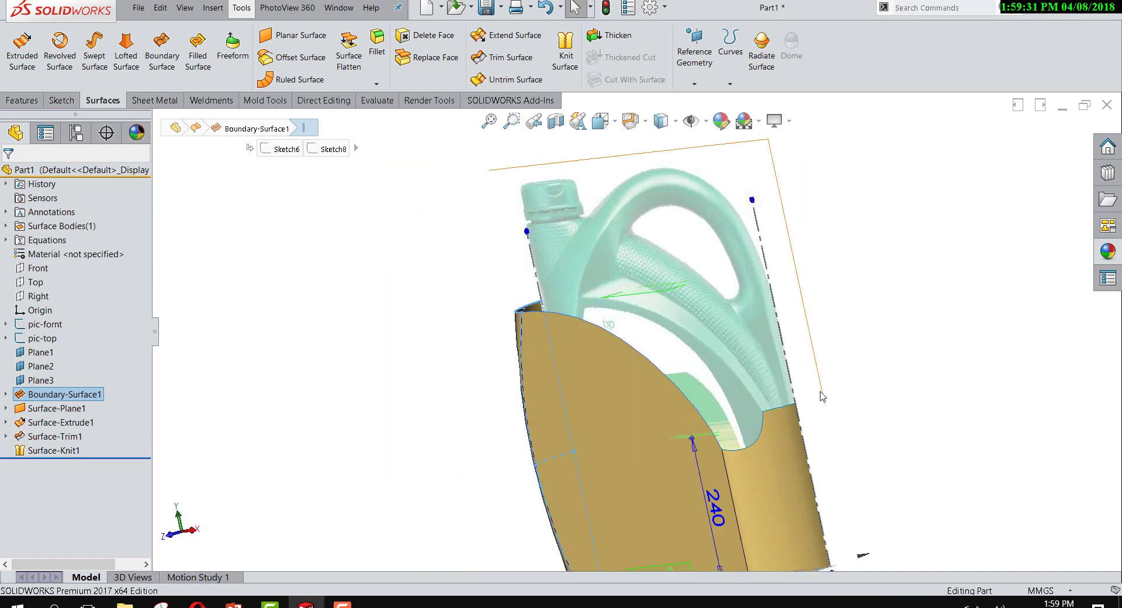
click(787, 413)
click(847, 283)
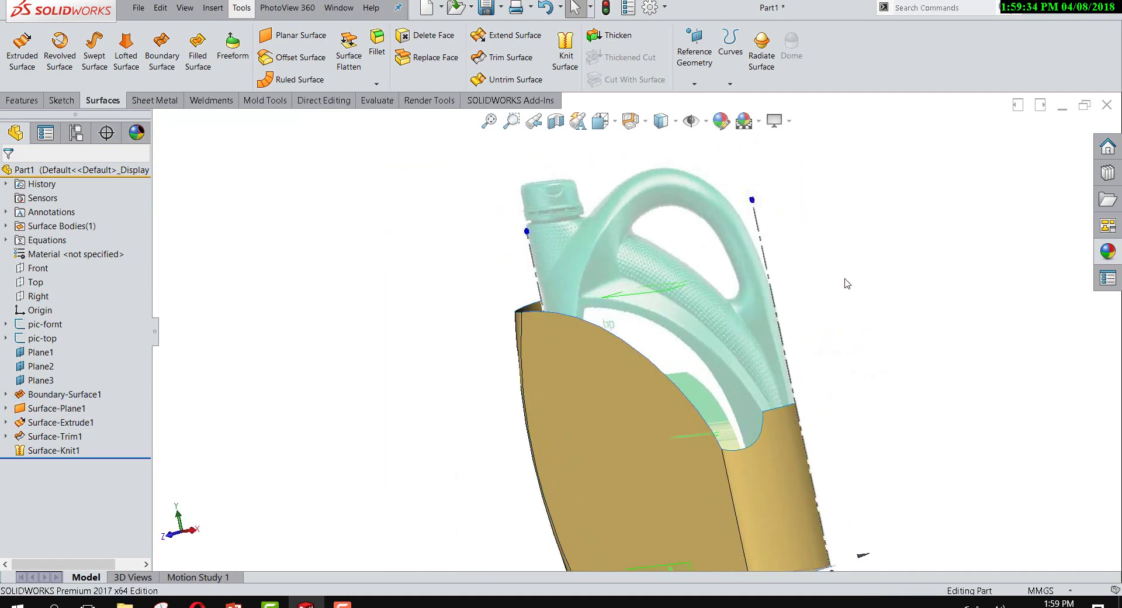
mouse_move(848, 284)
middle_down()
mouse_move(889, 303)
mouse_move(944, 287)
mouse_move(874, 368)
middle_up()
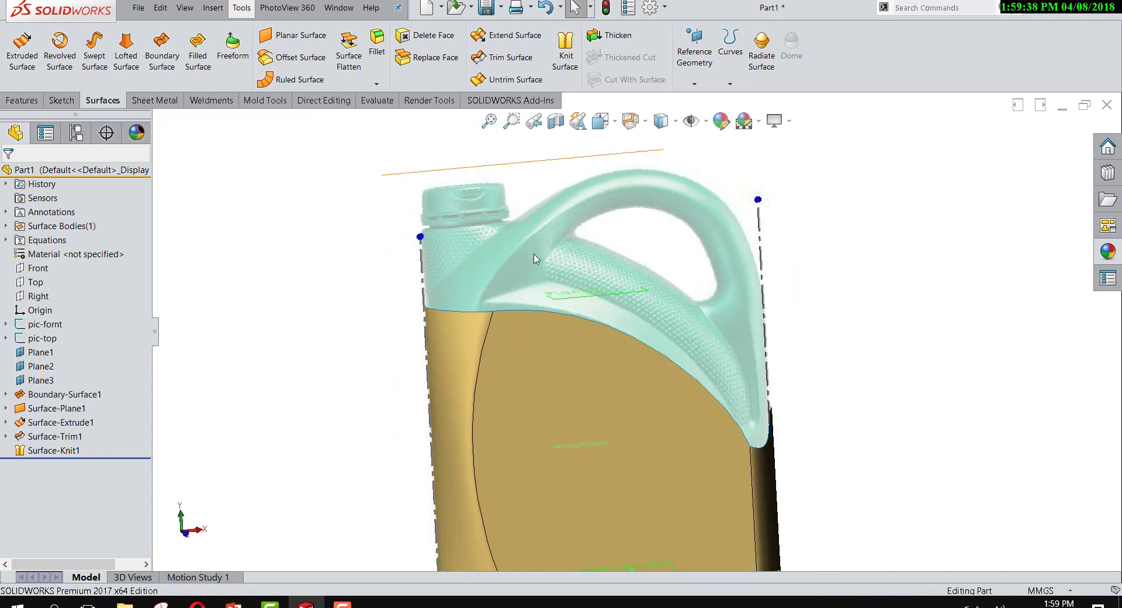
mouse_move(809, 371)
middle_down()
mouse_move(827, 292)
mouse_move(797, 318)
mouse_move(550, 358)
middle_up()
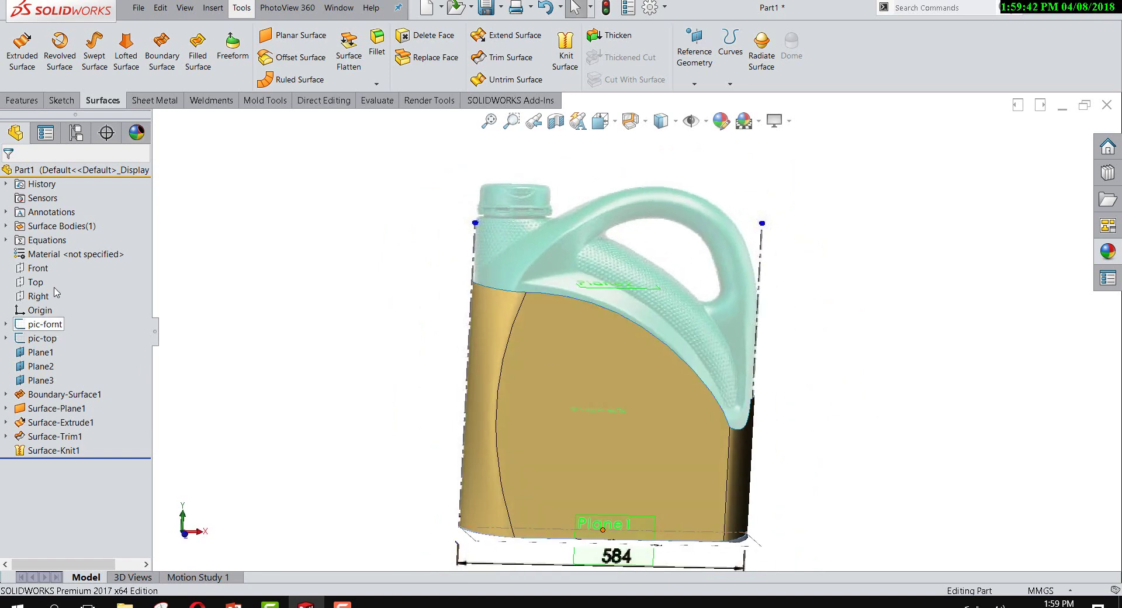
Step: Return to a straight-on view of the Front plane
right_click(39, 268)
click(113, 252)
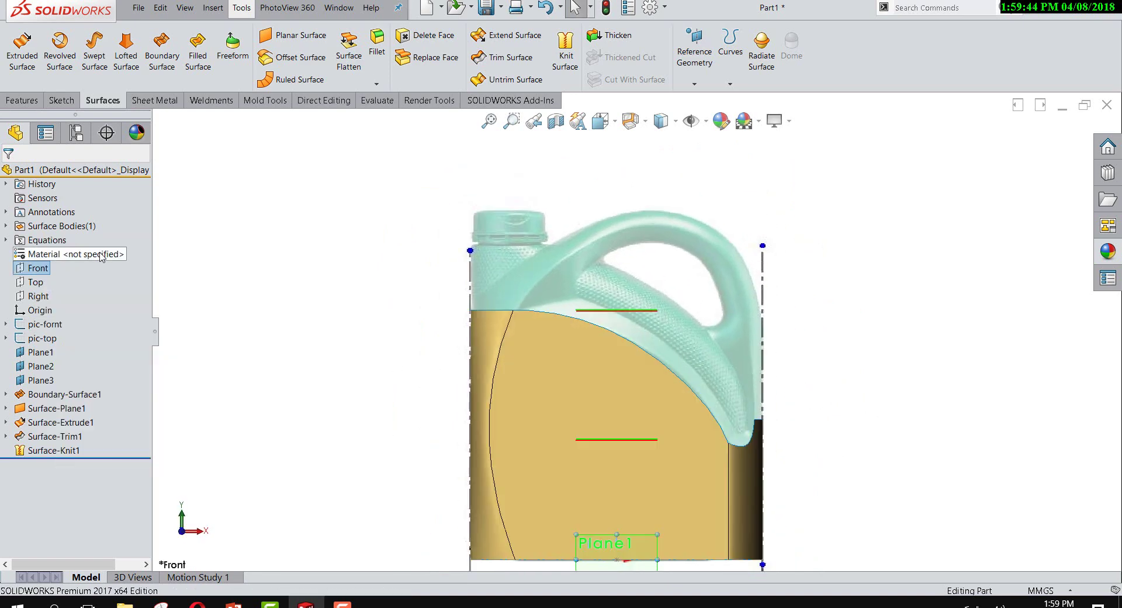
right_click(45, 270)
Step: Sketch on Front a spline from the body's upper left corner arching above the handle
click(54, 254)
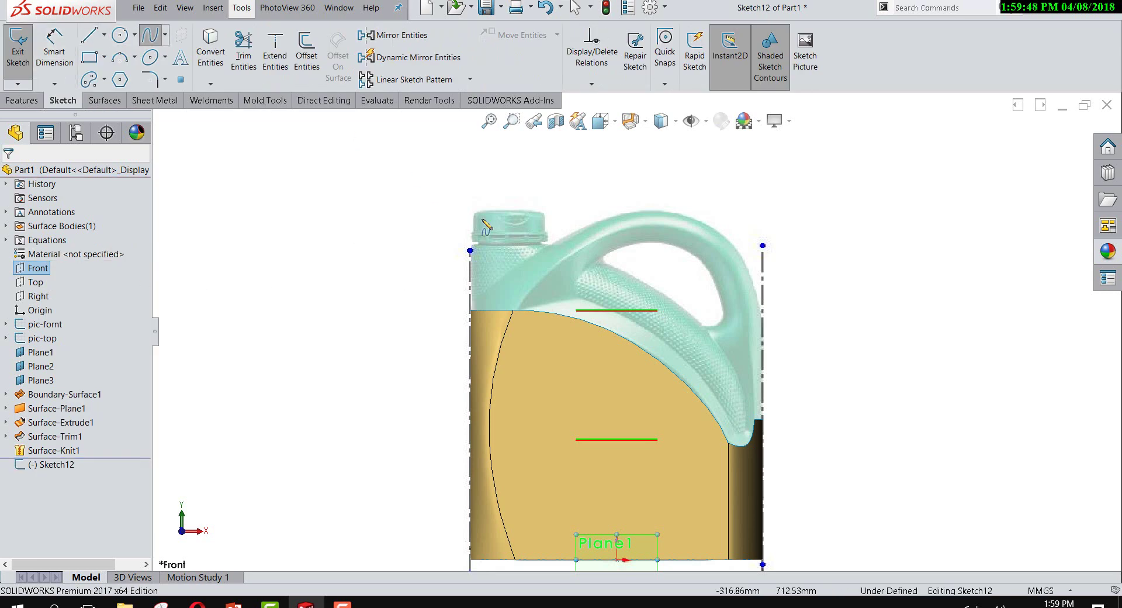
scroll(510, 309, down, 3)
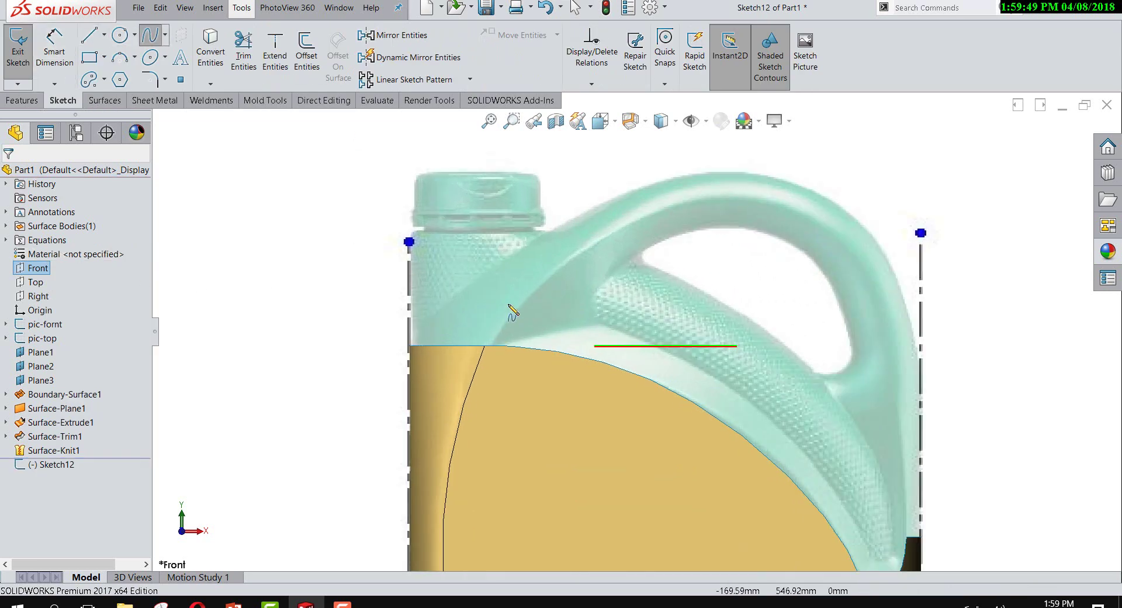
click(409, 346)
click(744, 173)
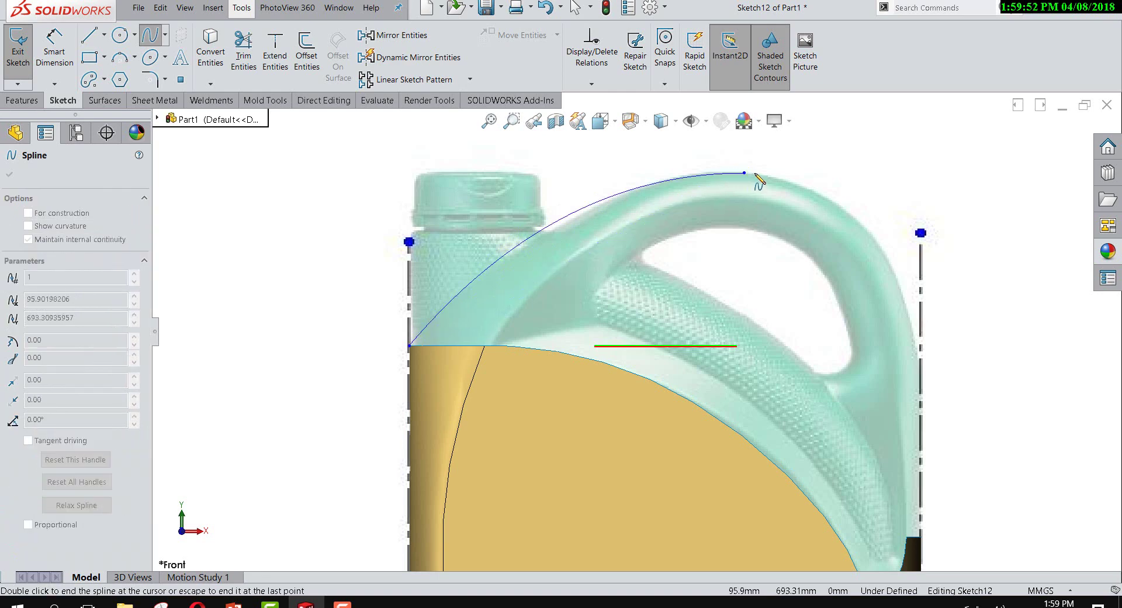
key(z)
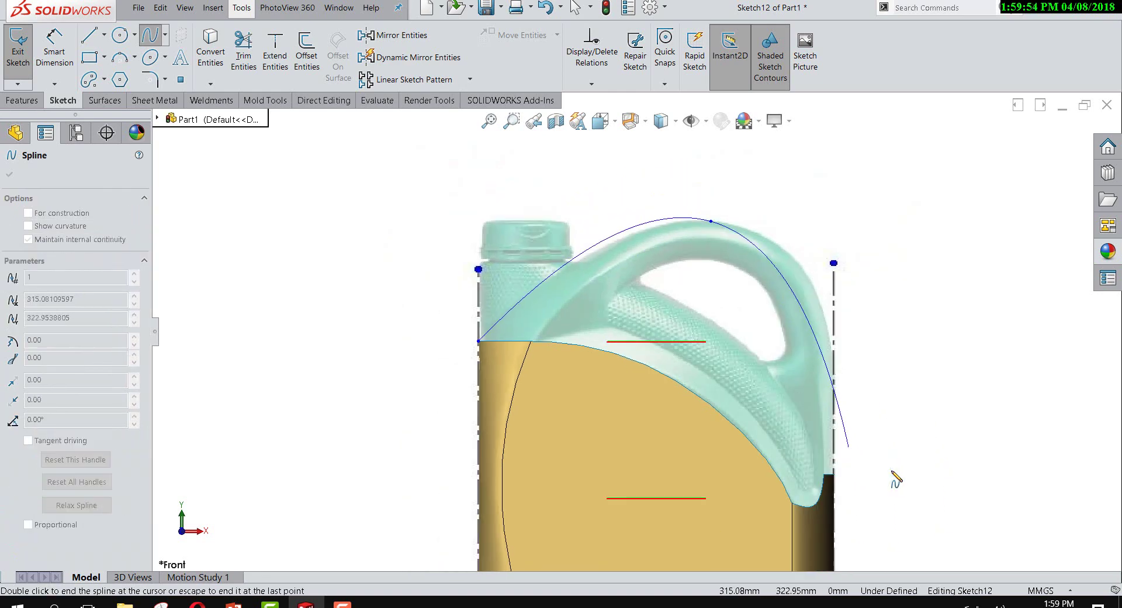
scroll(893, 473, down, 2)
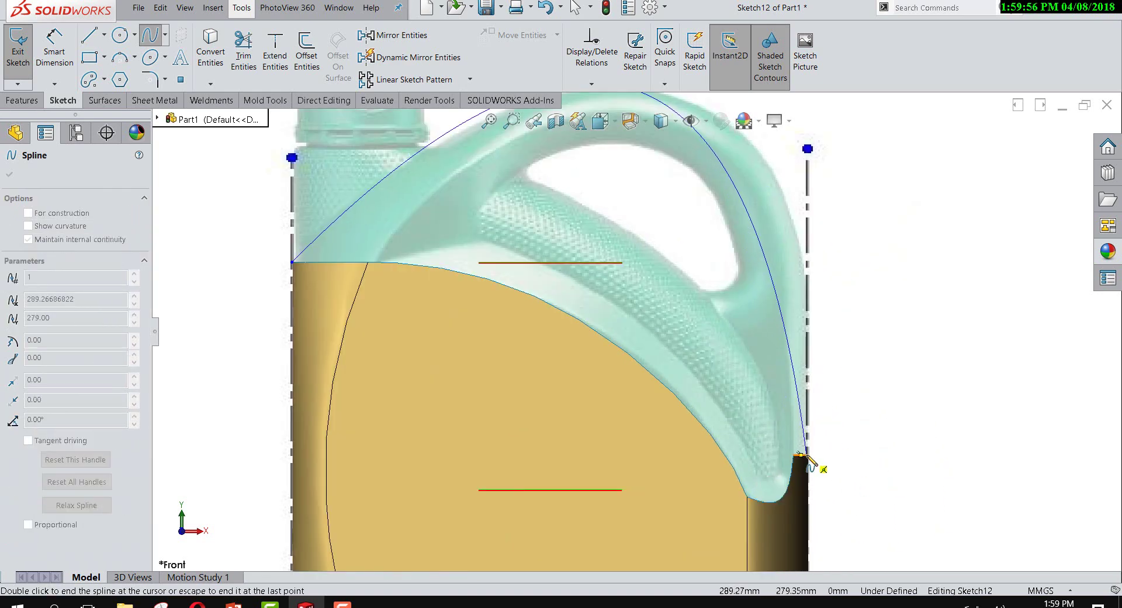
middle_drag(808, 459, 870, 468)
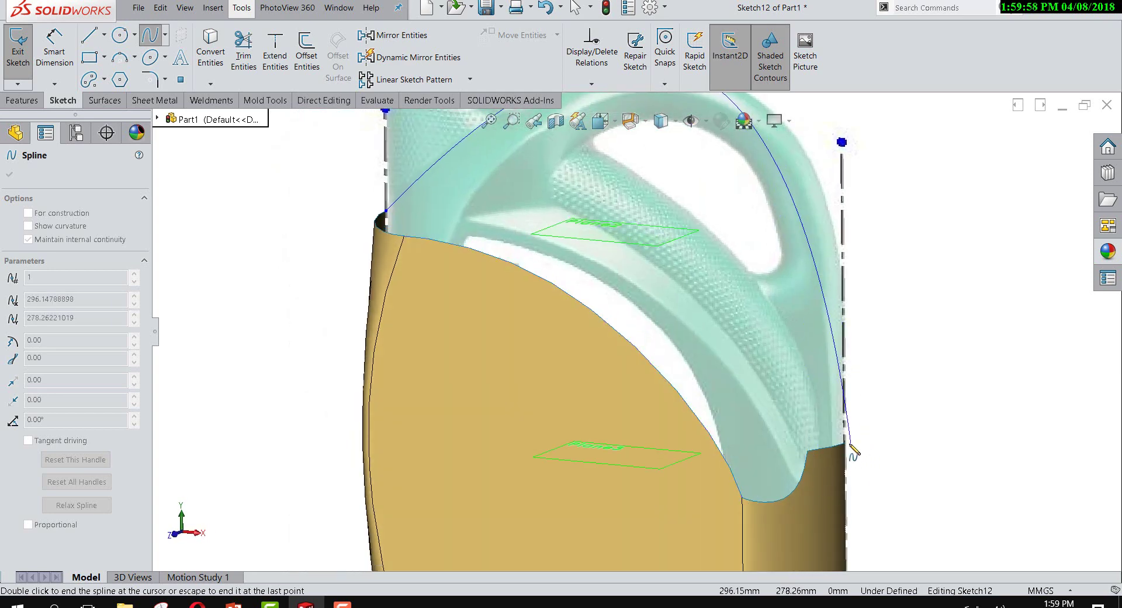
right_click(854, 447)
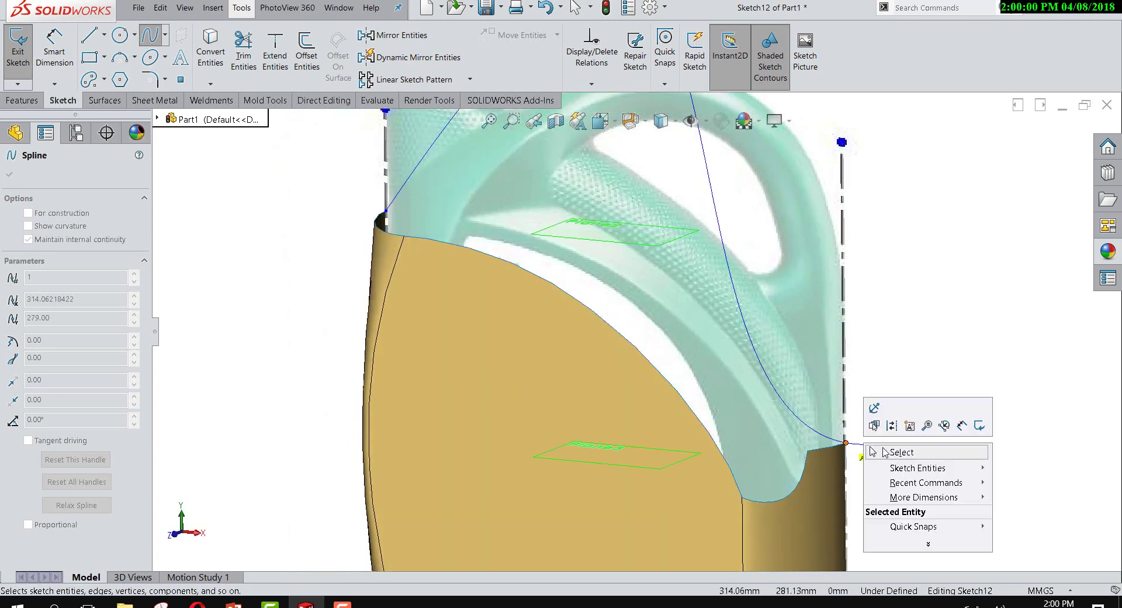
key(Escape)
Step: Fit the whole jug and return to the Front view
key(f)
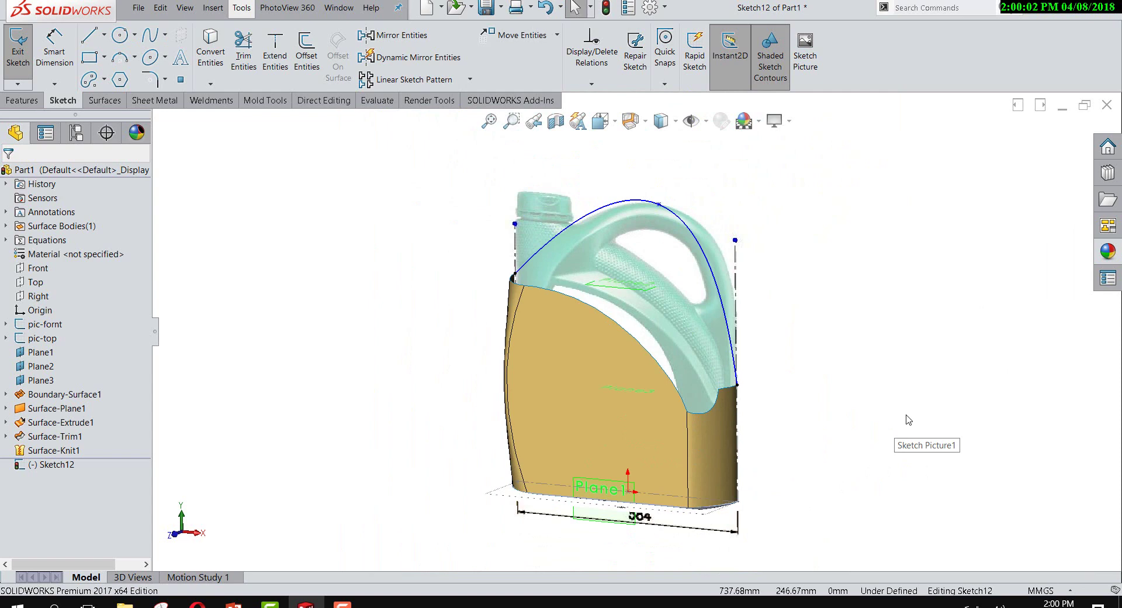
key(space)
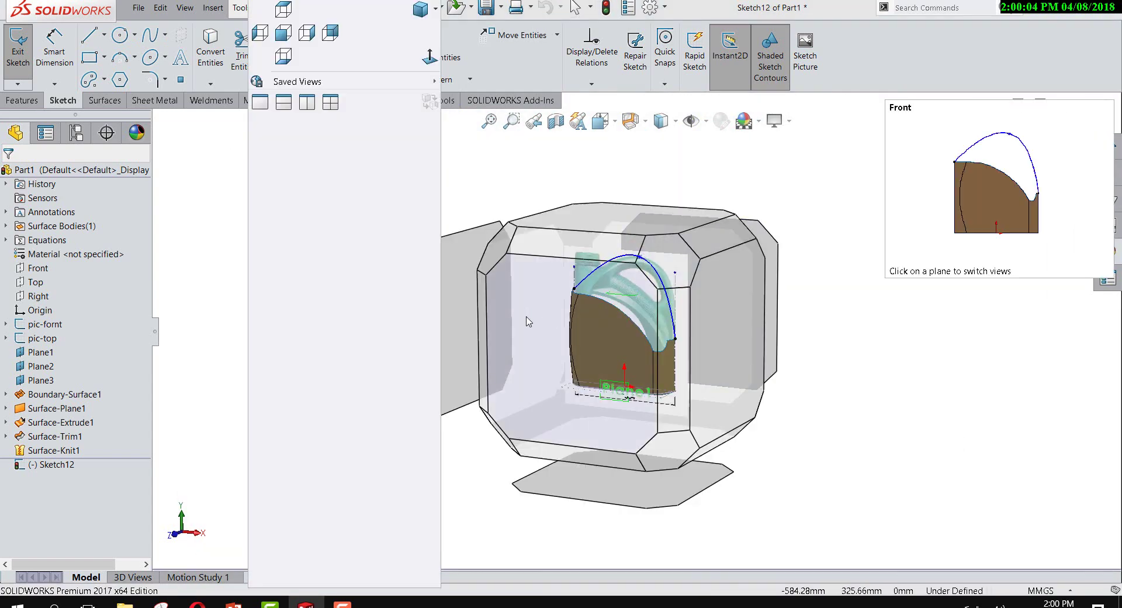
click(528, 321)
scroll(579, 275, down, 2)
scroll(598, 279, down, 2)
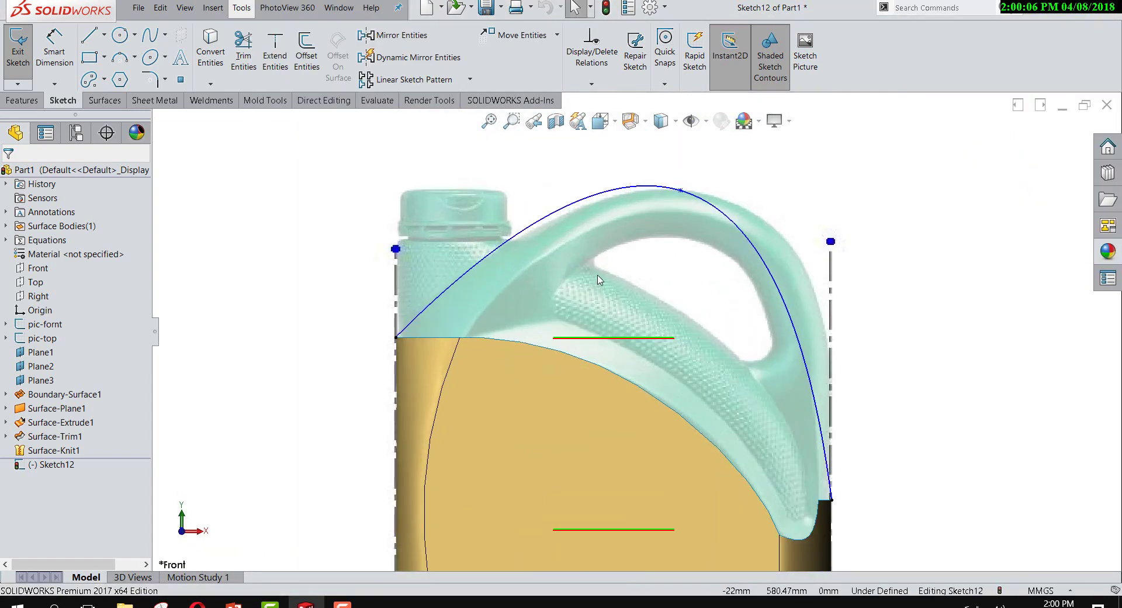
scroll(597, 284, down, 1)
scroll(588, 295, up, 1)
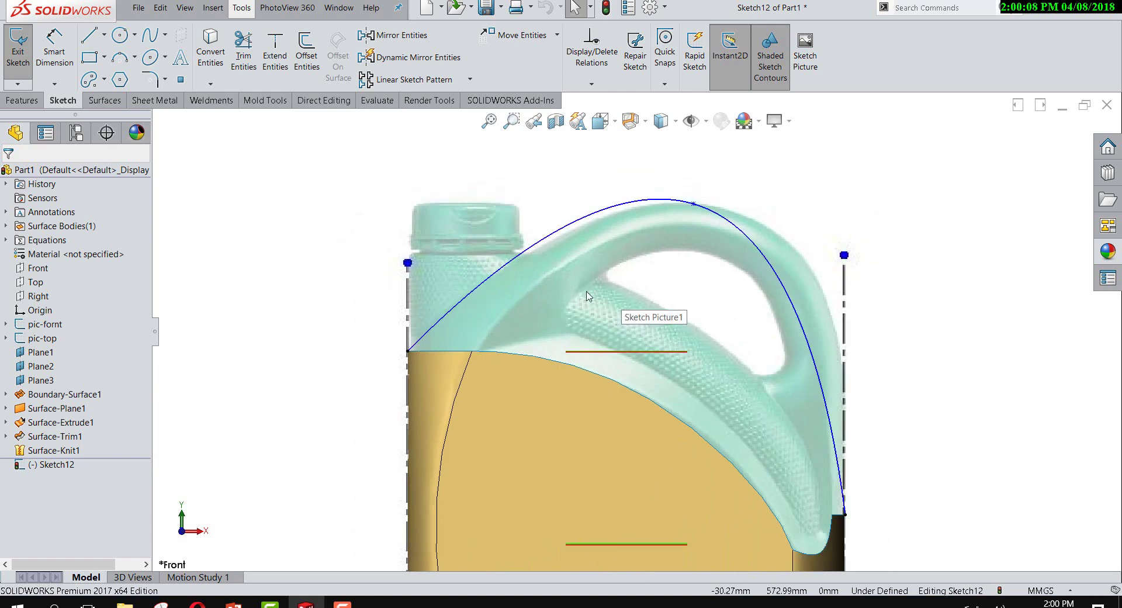
scroll(588, 295, down, 1)
Step: Reshape the spline's start tangent, make it vertical, and adjust the top point's tangent
click(564, 221)
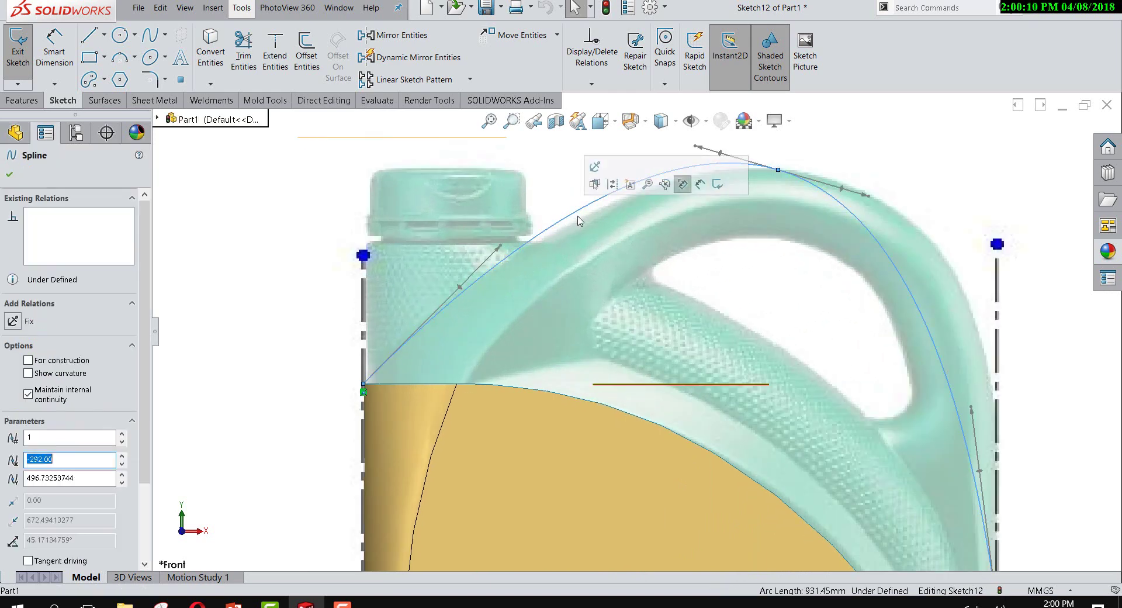
drag(499, 247, 361, 344)
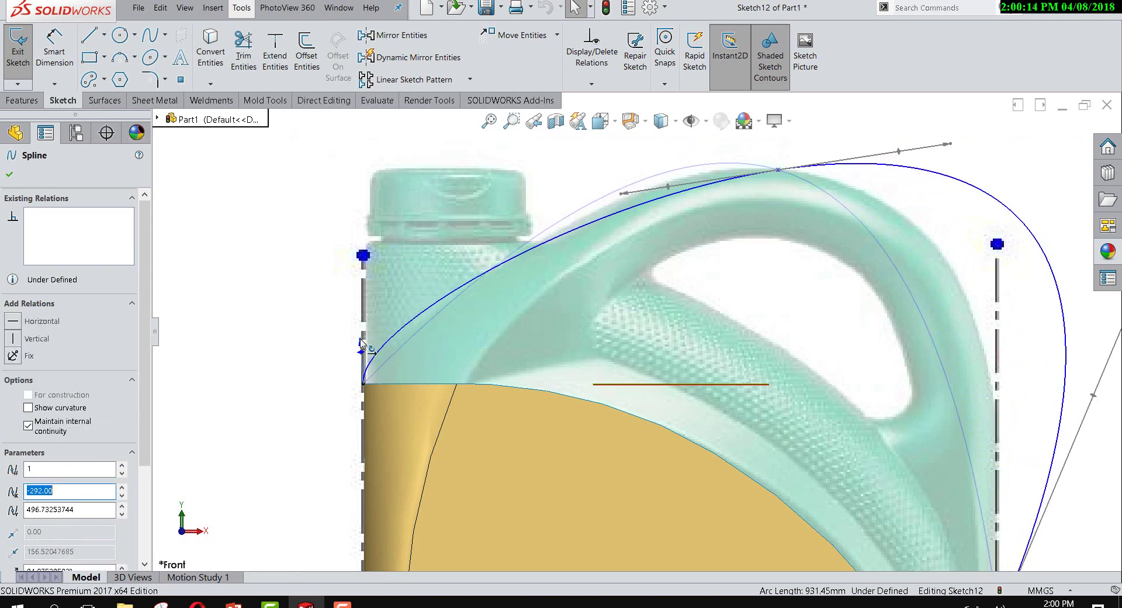
click(13, 339)
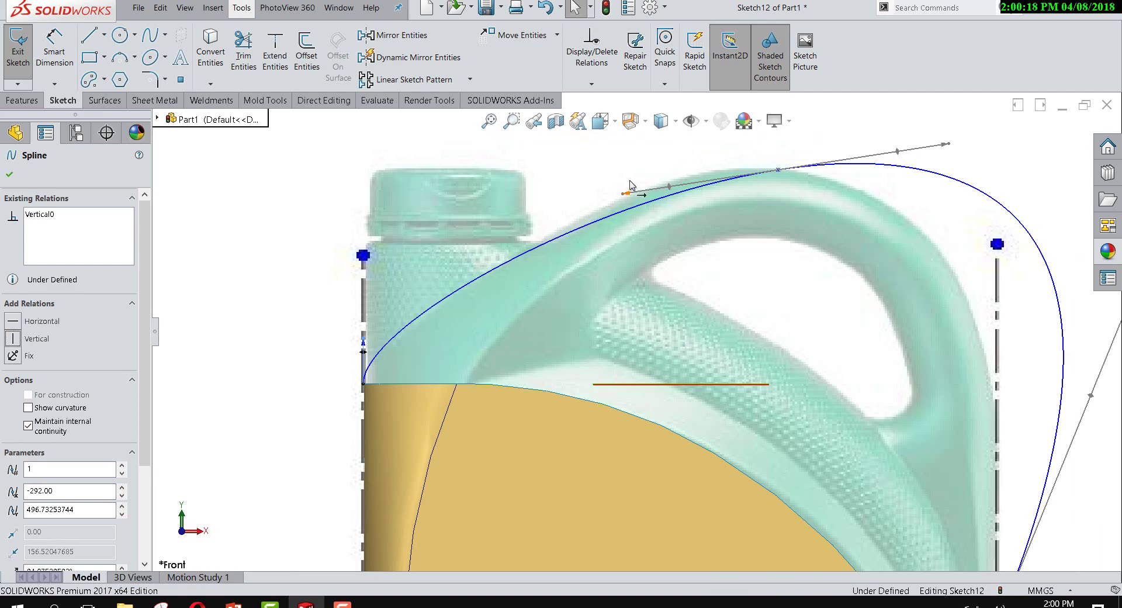
mouse_move(631, 188)
mouse_down()
mouse_move(685, 193)
mouse_move(689, 169)
mouse_move(692, 183)
mouse_up()
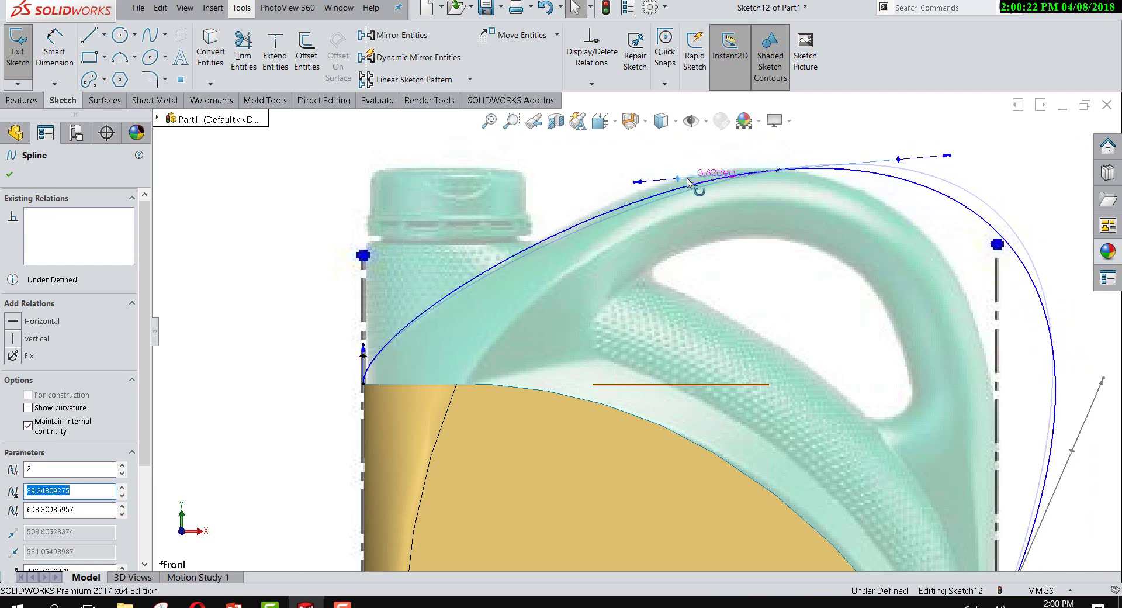
Step: Pull the right point's tangent in to hug the jug, make it vertical, and shorten it
scroll(772, 290, up, 2)
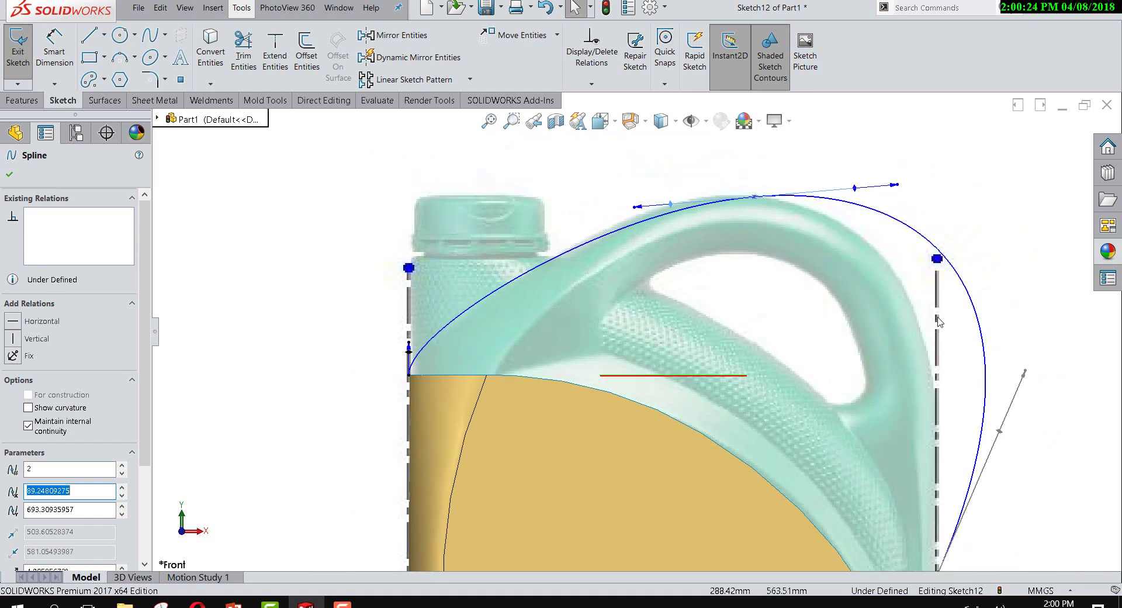
scroll(871, 439, up, 2)
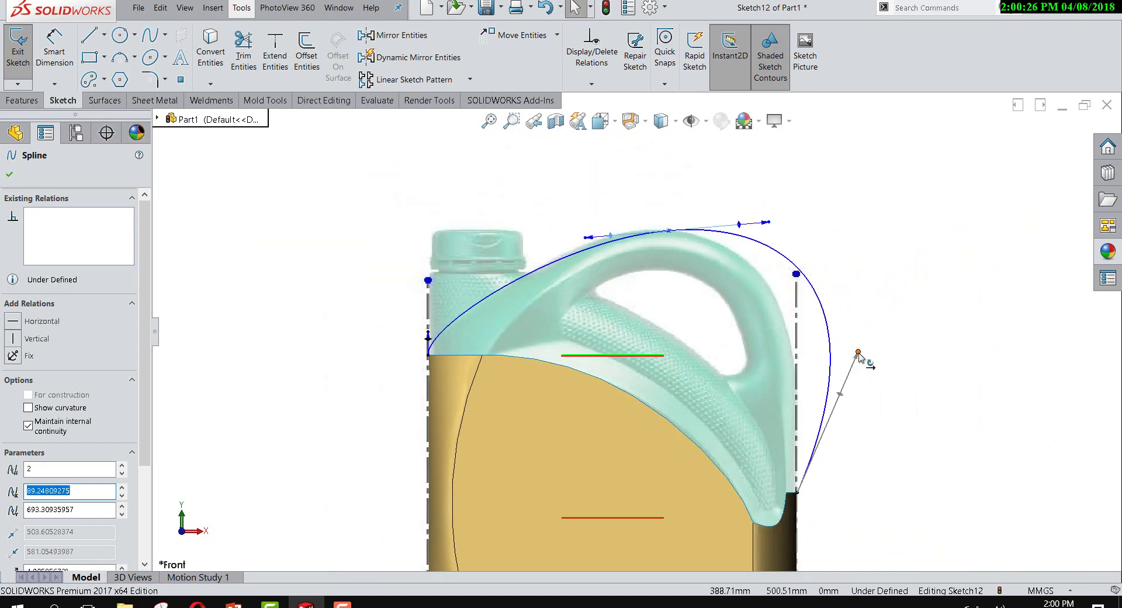
drag(858, 354, 801, 425)
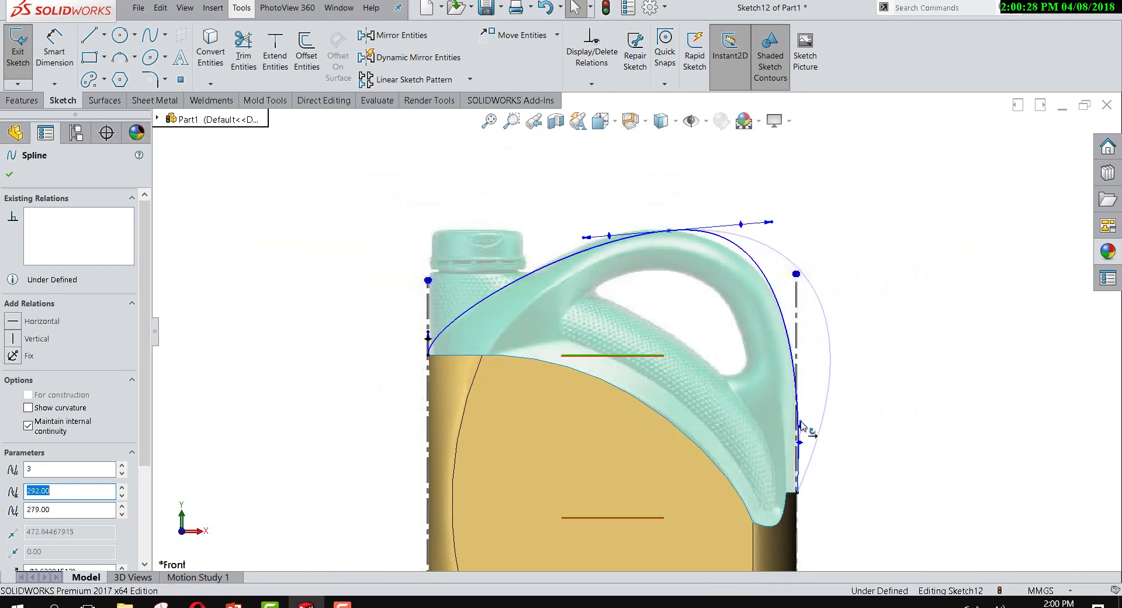
click(14, 339)
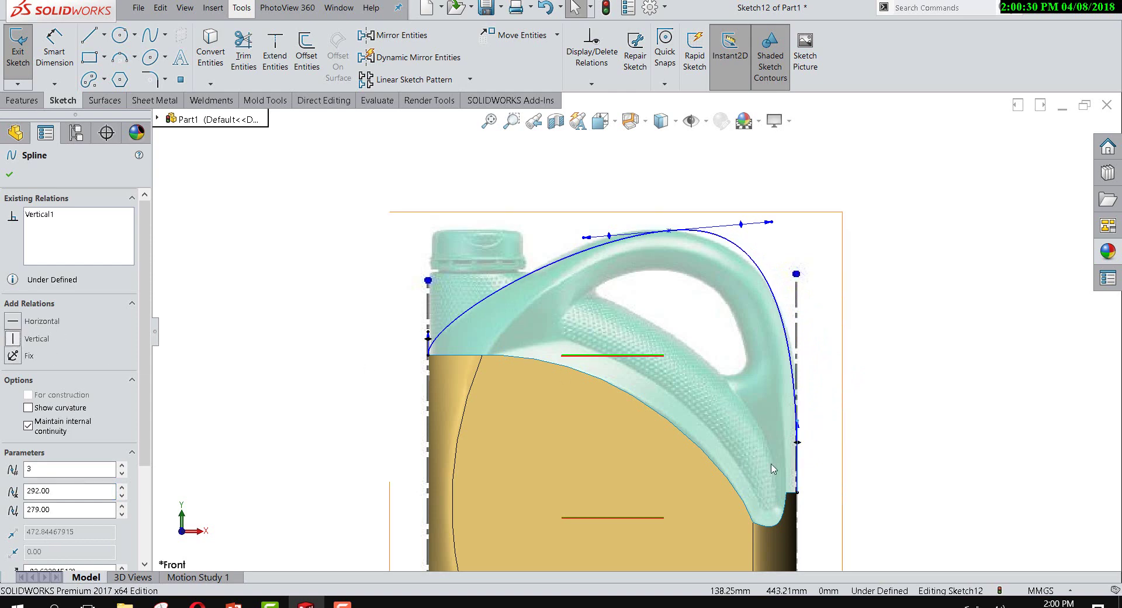
scroll(814, 445, down, 2)
scroll(744, 381, down, 2)
scroll(714, 347, up, 4)
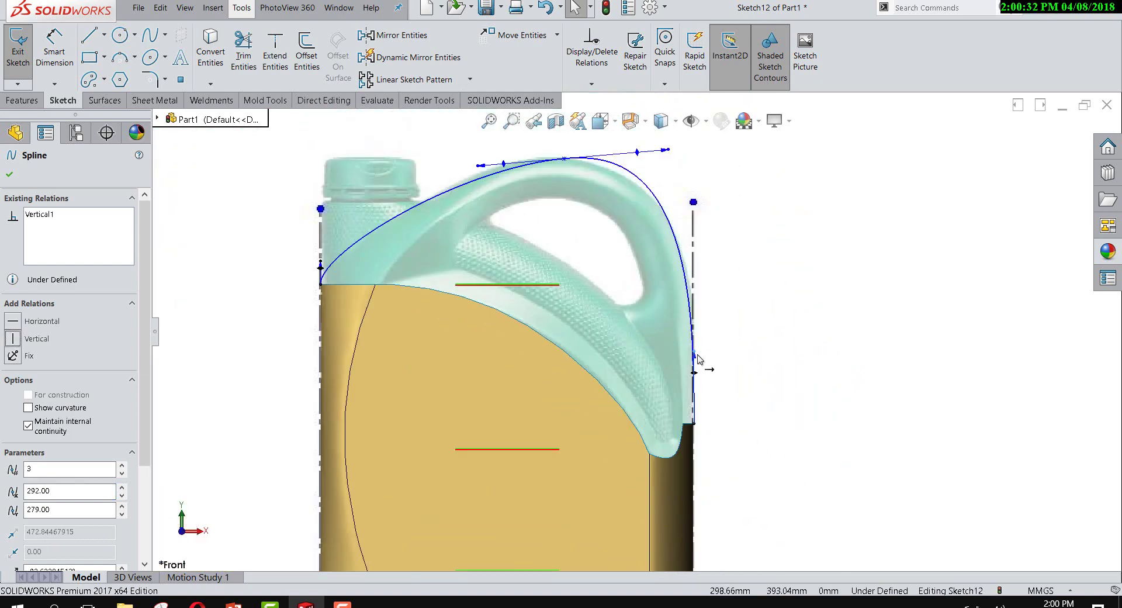
drag(695, 352, 696, 358)
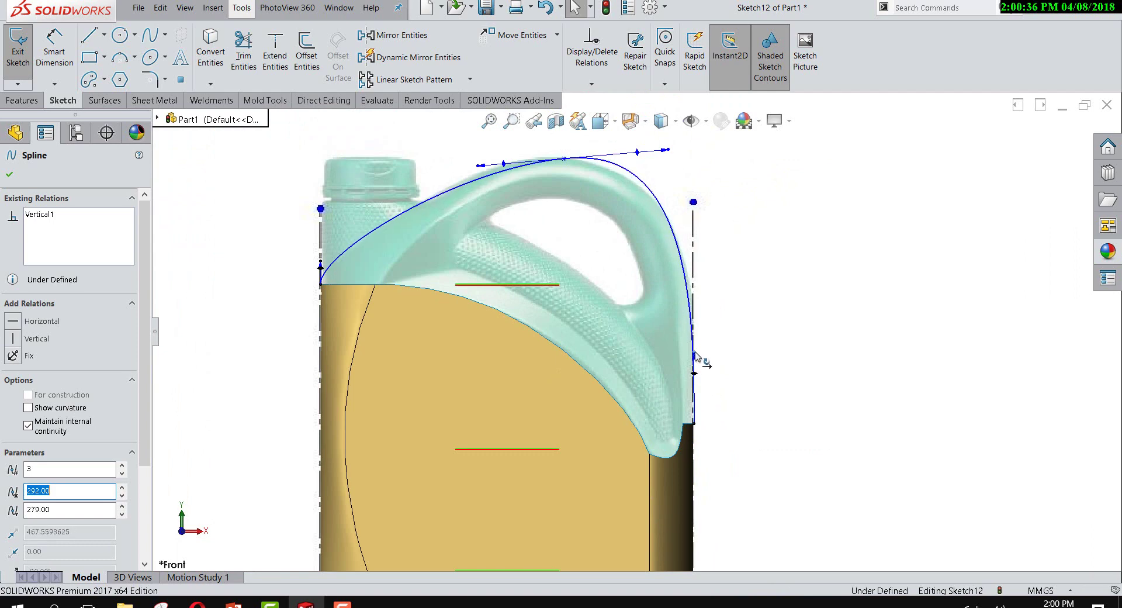
Step: Rotate the top tangent to near-horizontal along the handle top and lengthen it slightly
scroll(621, 215, up, 1)
scroll(664, 281, down, 3)
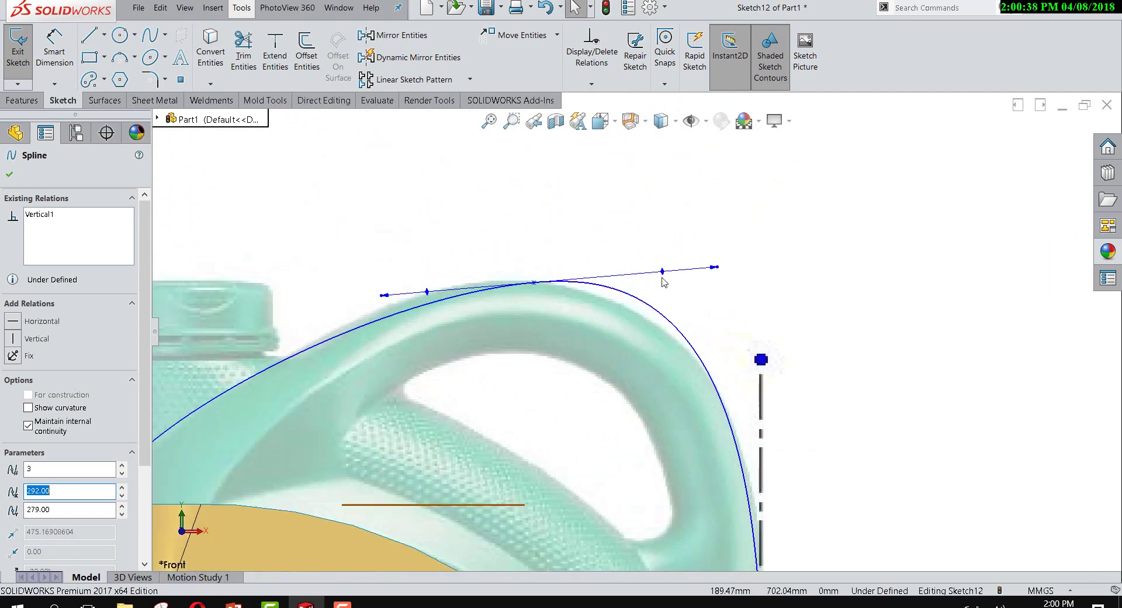
scroll(687, 283, up, 1)
drag(690, 297, 686, 296)
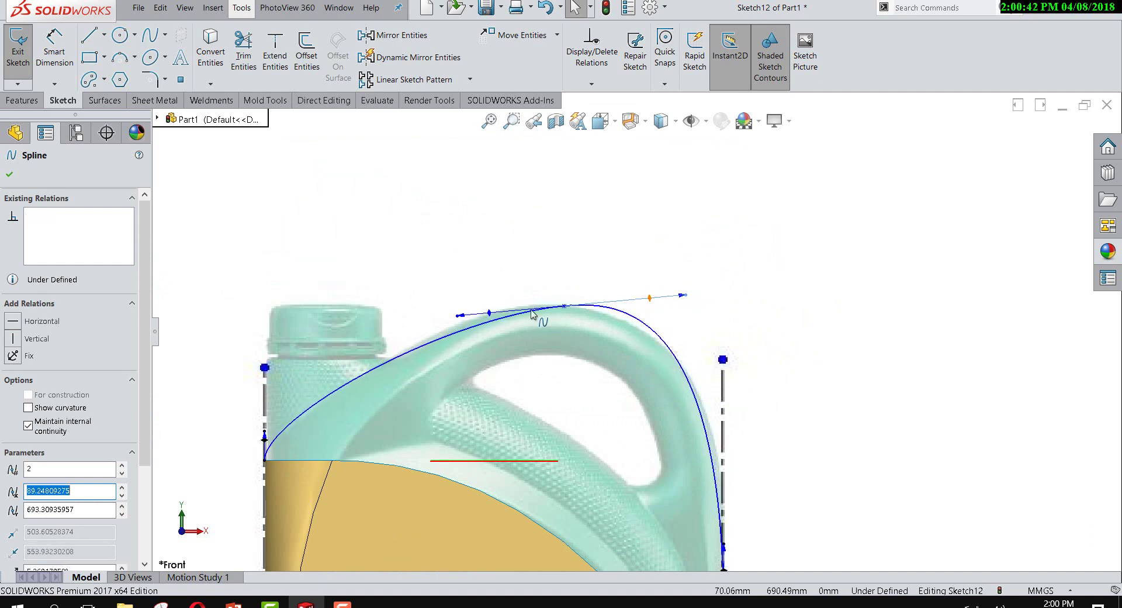
mouse_move(497, 314)
mouse_down()
mouse_move(498, 304)
mouse_move(471, 307)
mouse_up()
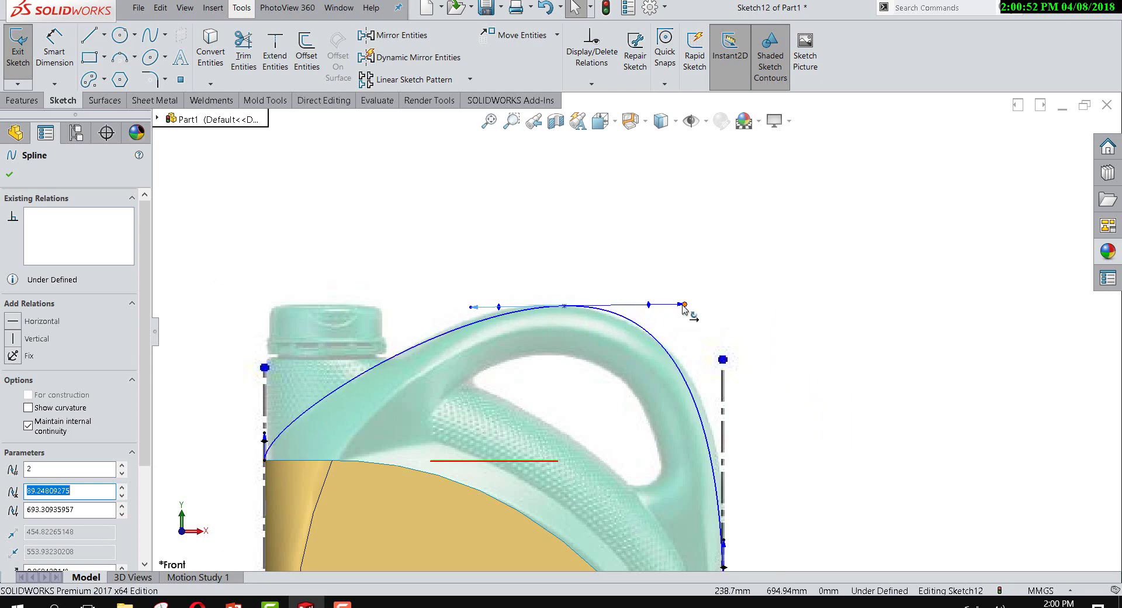
drag(685, 304, 686, 307)
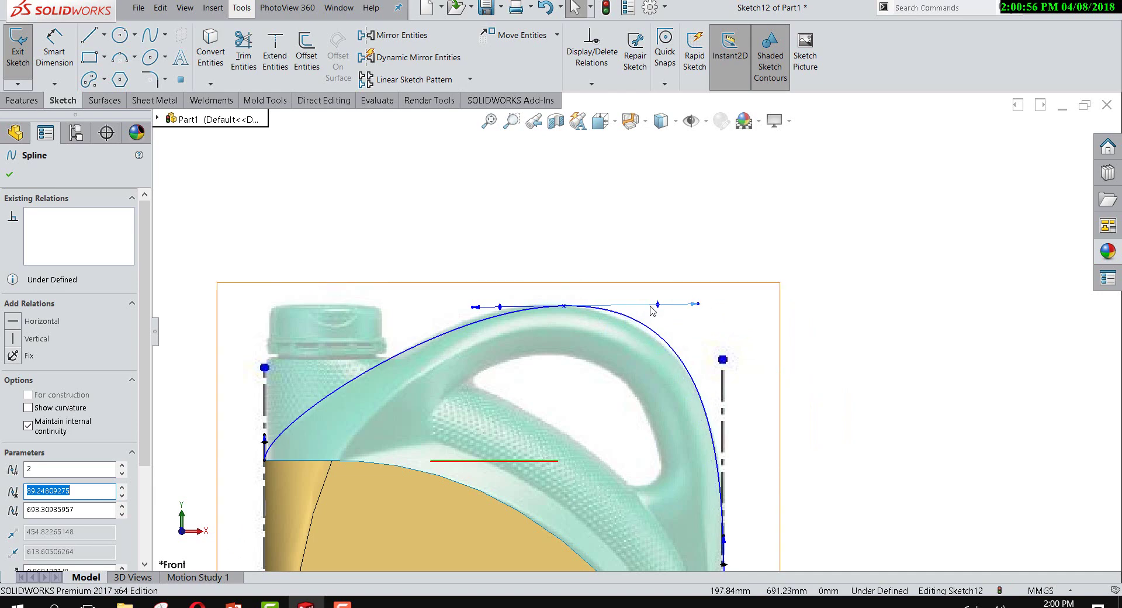
scroll(649, 316, up, 4)
scroll(618, 333, down, 2)
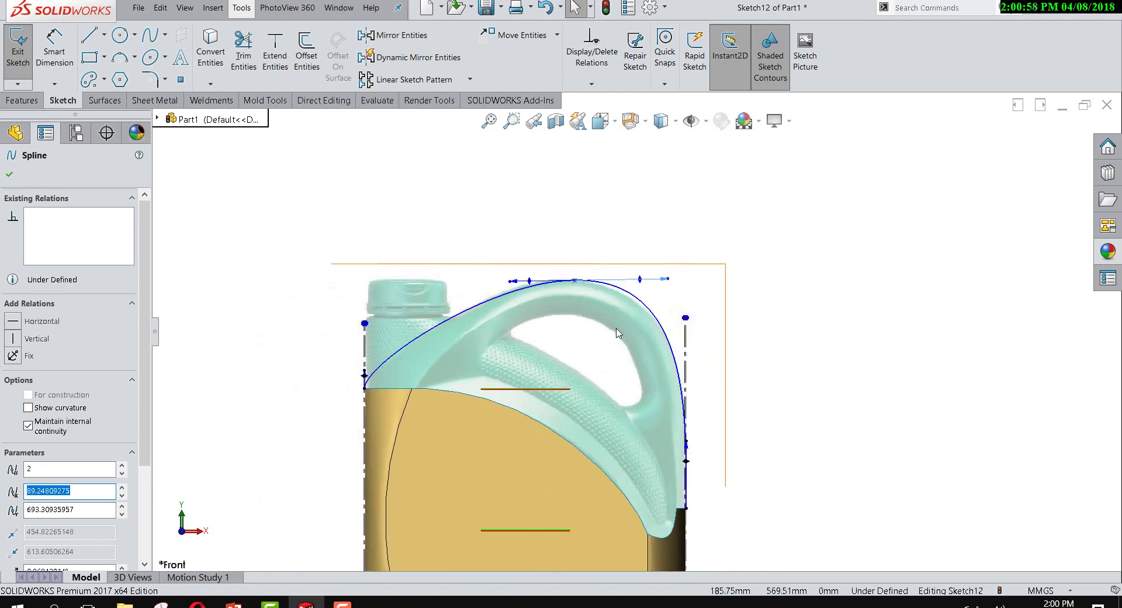
scroll(618, 333, down, 2)
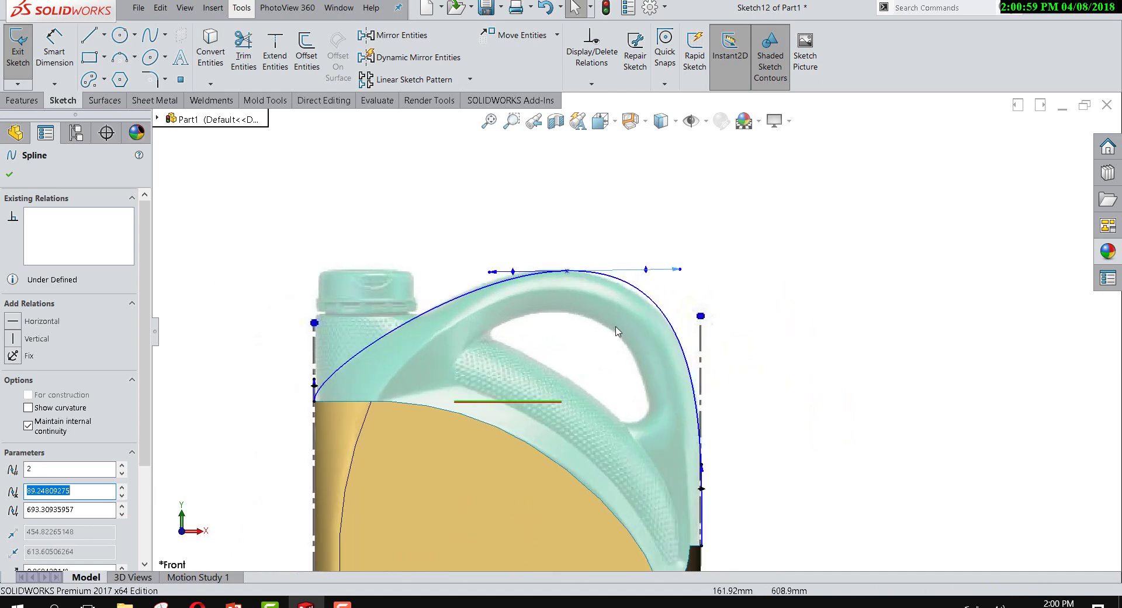
Step: Close Sketch12, orbit around the jug to check the handle spline, and open the Sketch dropdown
click(14, 51)
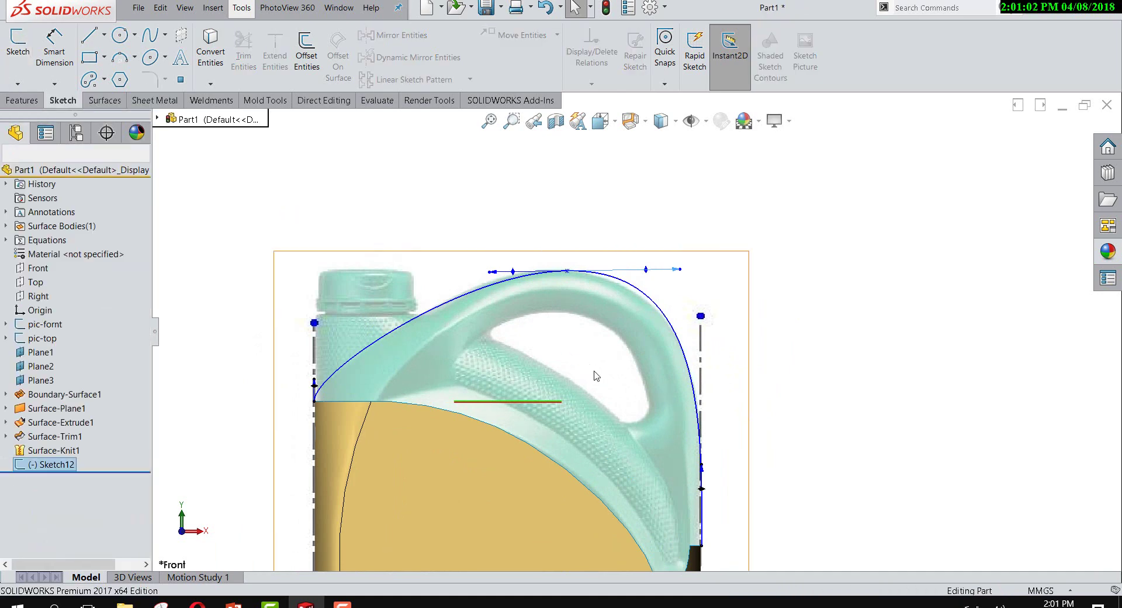
scroll(596, 376, up, 3)
scroll(596, 380, up, 2)
mouse_move(596, 380)
middle_down()
mouse_move(784, 393)
mouse_move(686, 410)
middle_up()
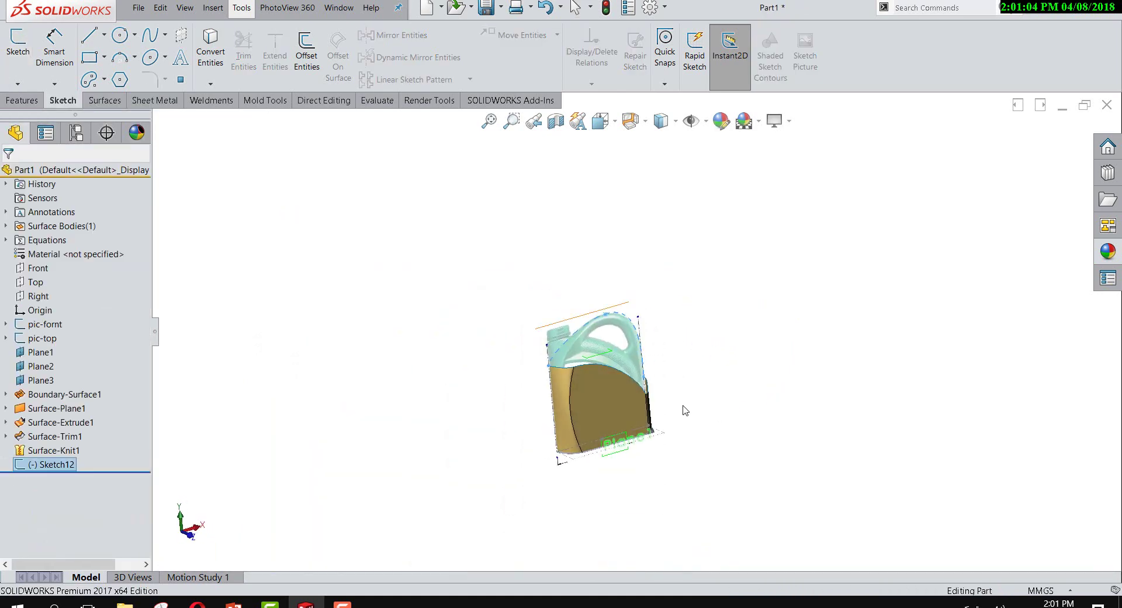
scroll(655, 362, down, 3)
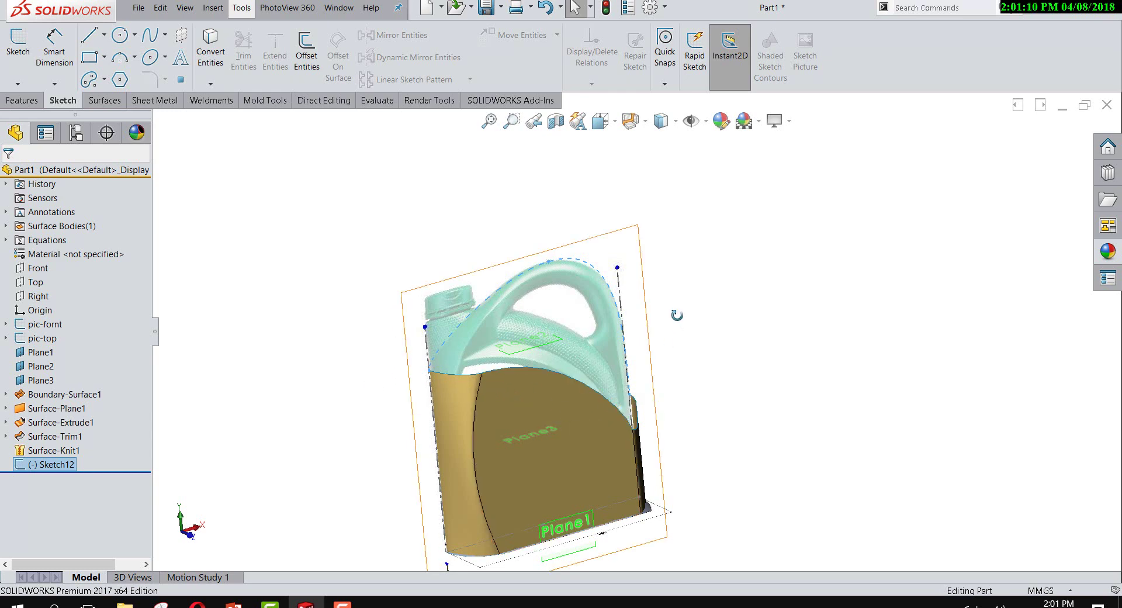
mouse_move(677, 316)
middle_down()
mouse_move(630, 314)
mouse_move(455, 358)
mouse_move(498, 376)
middle_up()
middle_drag(587, 341, 563, 262)
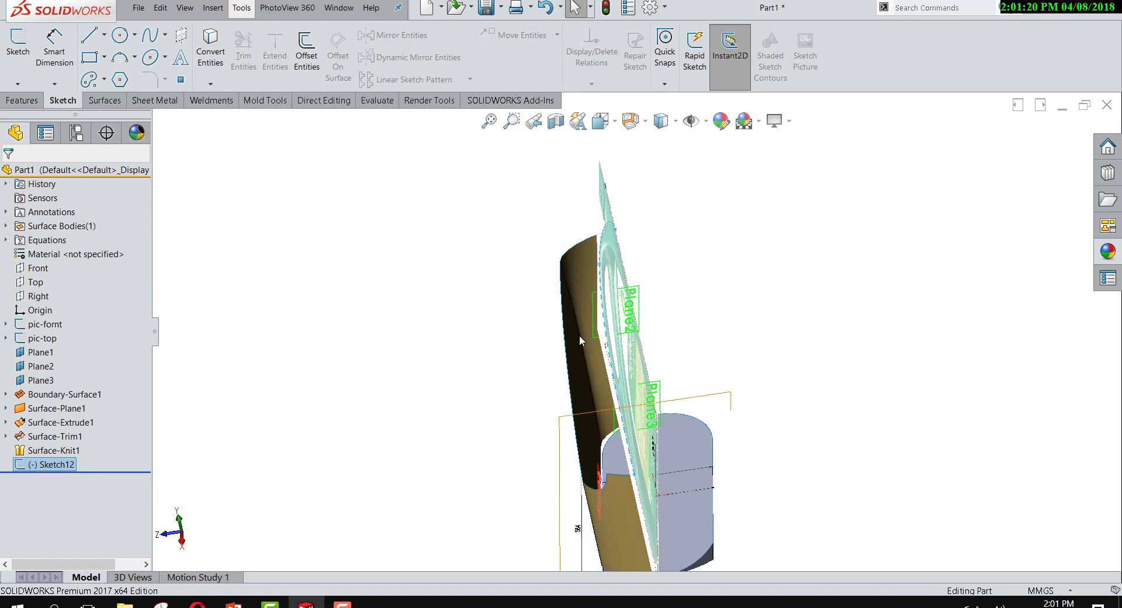
middle_drag(490, 422, 363, 393)
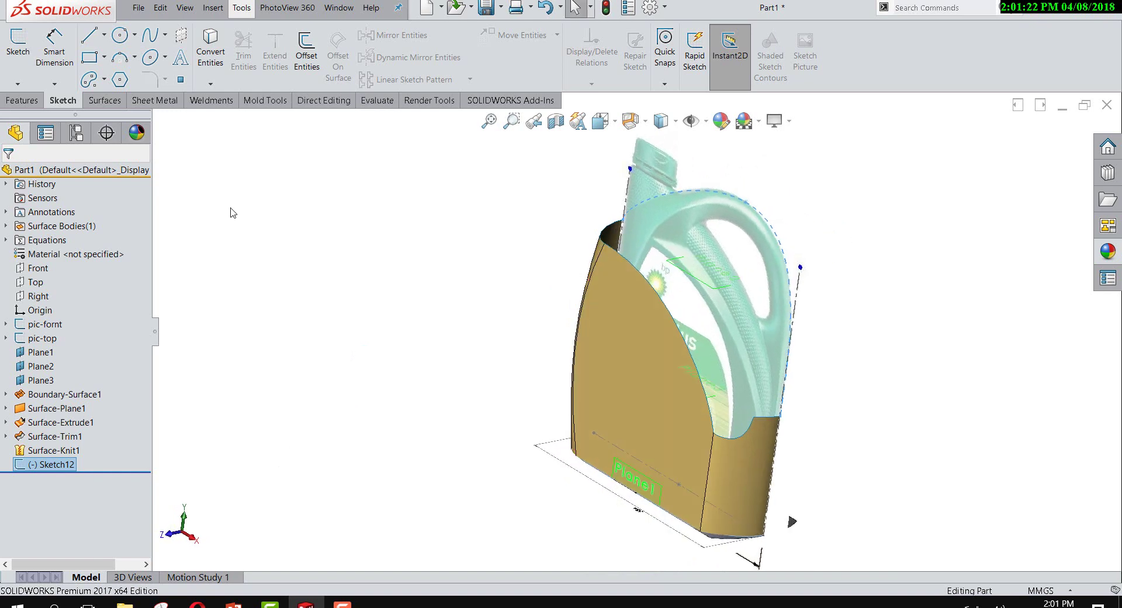
click(19, 85)
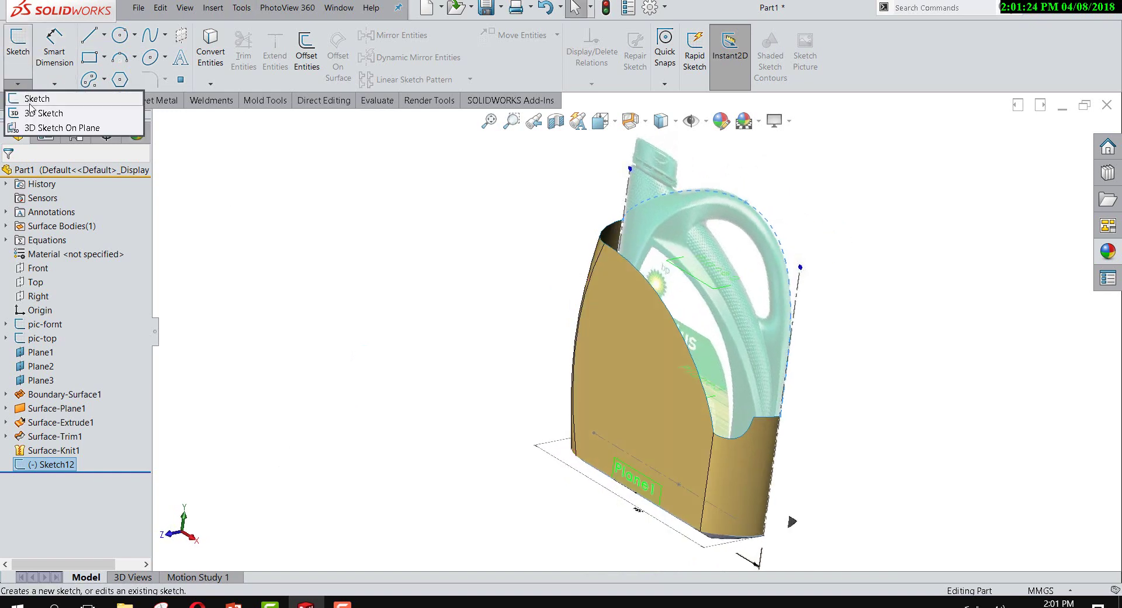
Step: In a new 3D sketch, draw a spline from the body's top corner over the handle to its right side
click(35, 113)
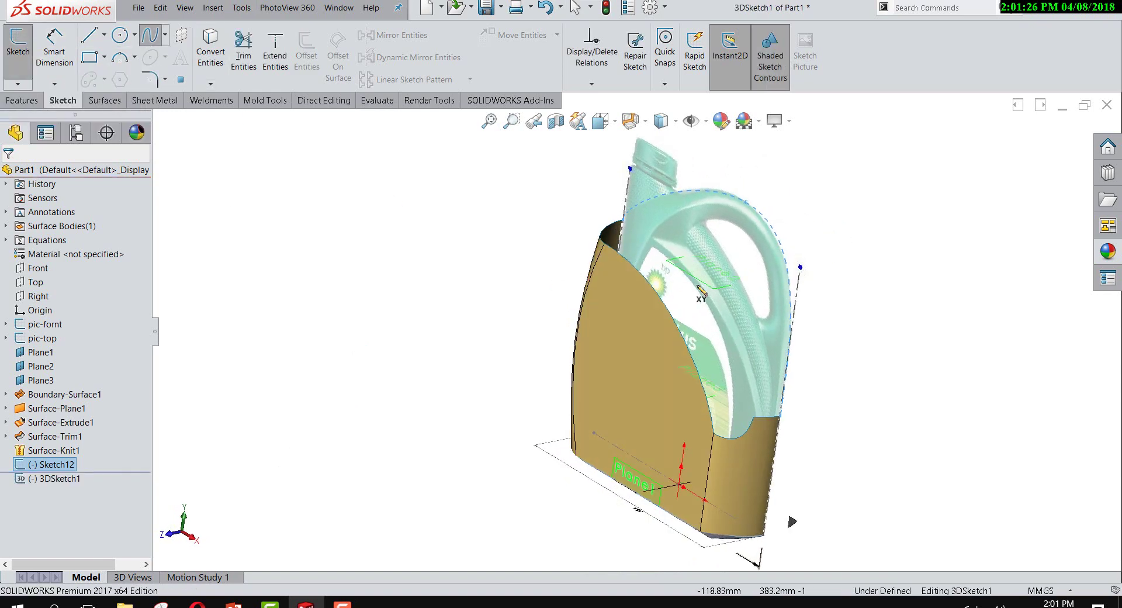
scroll(690, 269, down, 2)
scroll(498, 223, down, 2)
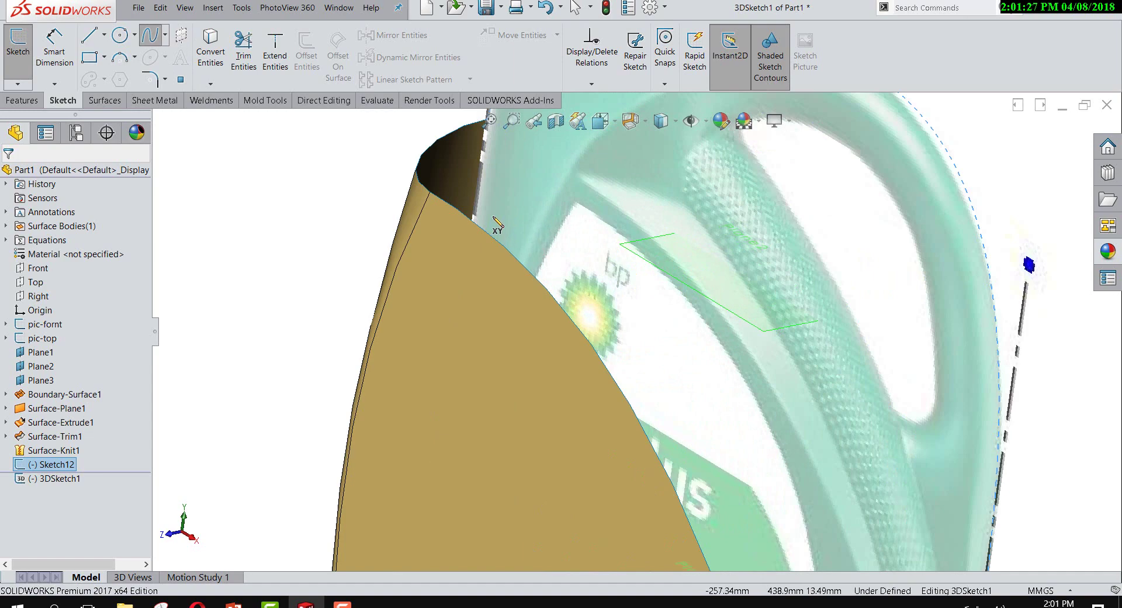
click(430, 193)
scroll(430, 193, up, 4)
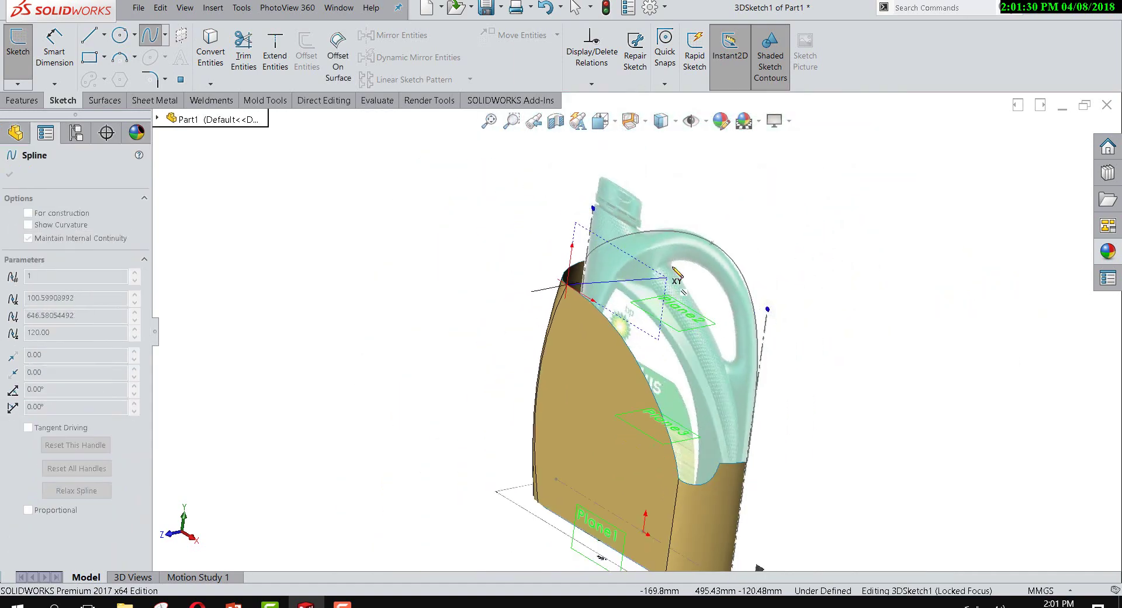
middle_drag(676, 271, 723, 284)
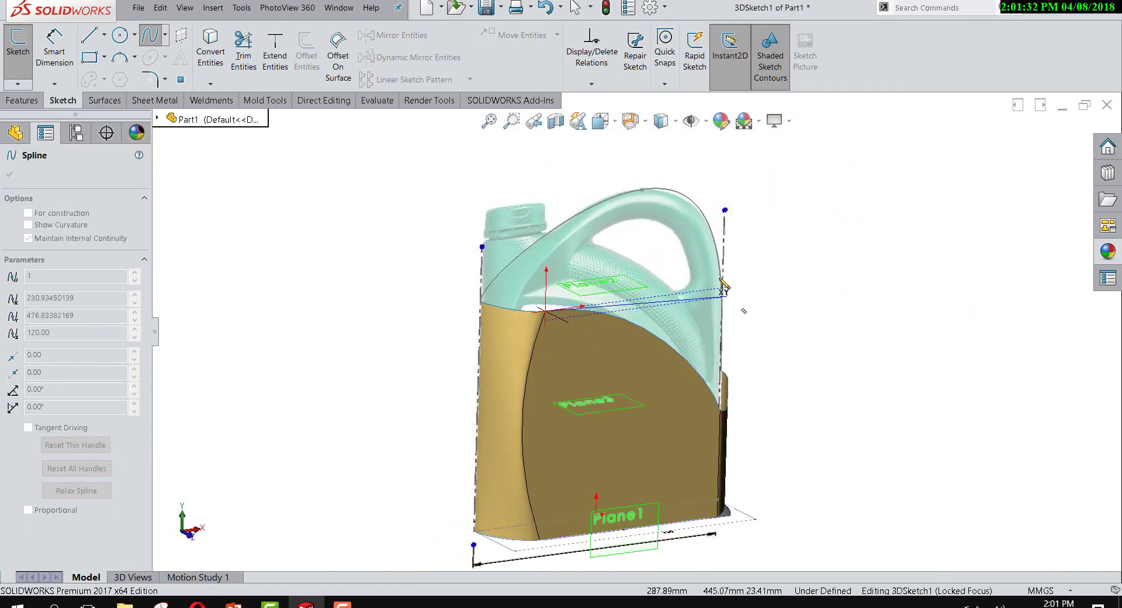
click(653, 215)
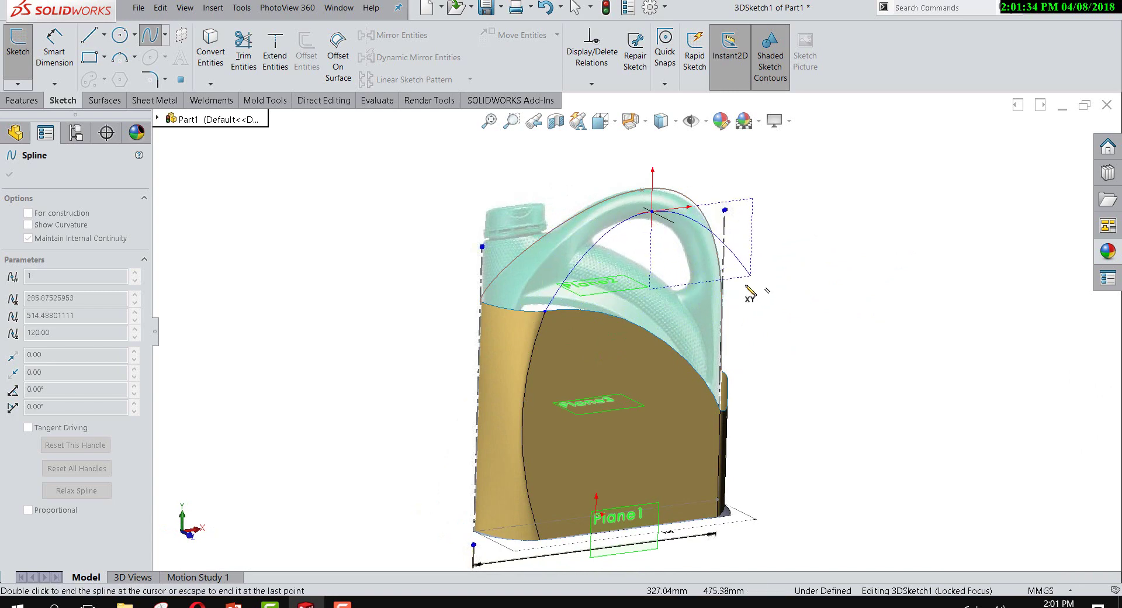
middle_drag(724, 374, 608, 371)
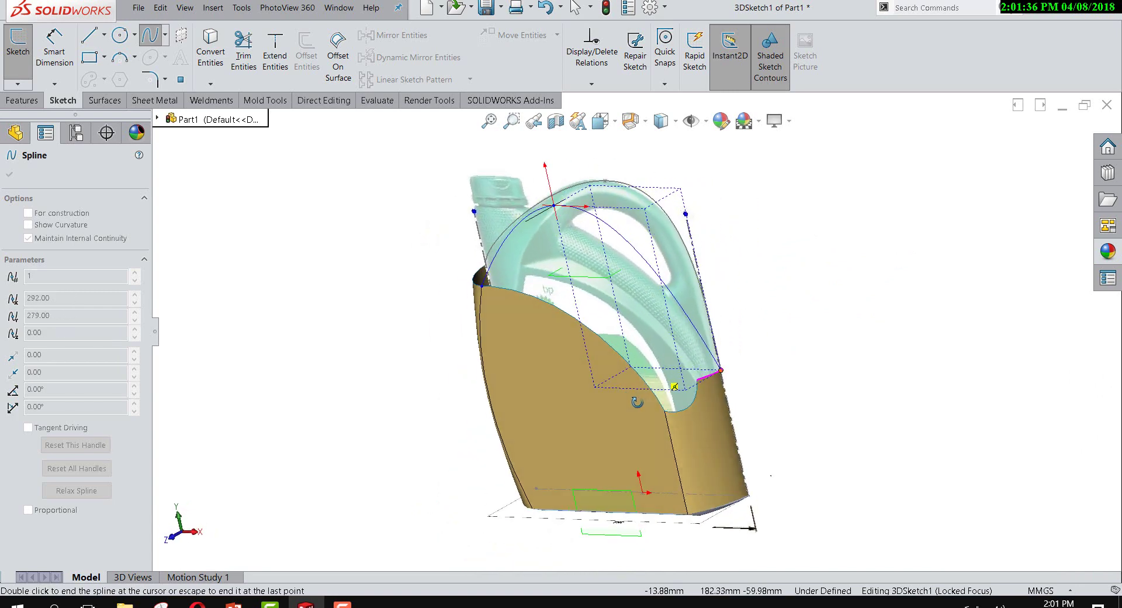
double_click(700, 381)
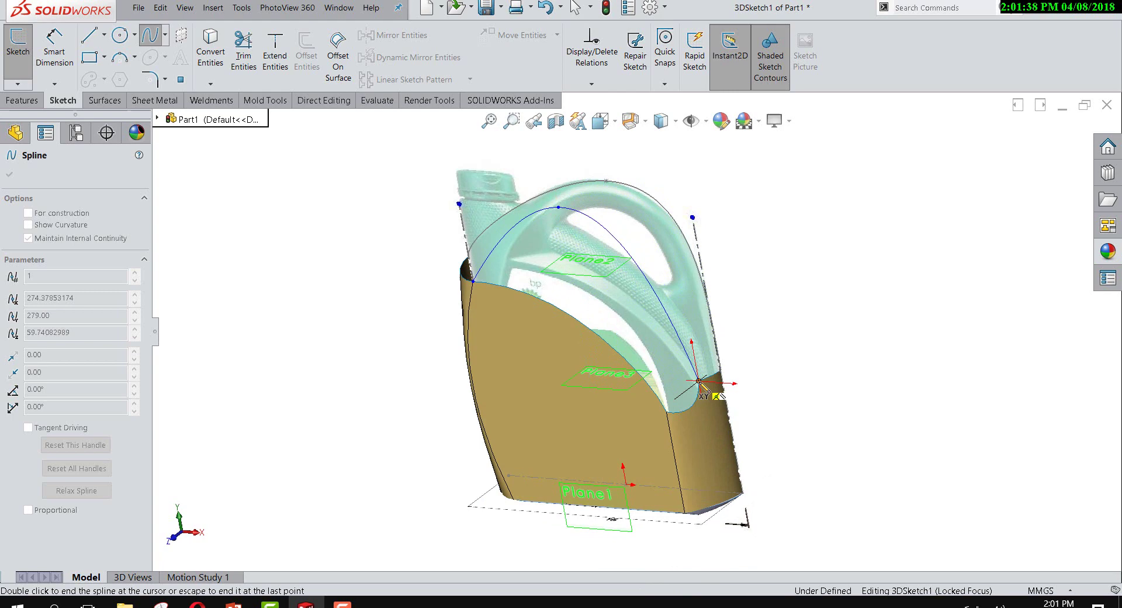
right_click(740, 362)
click(771, 374)
Step: Make the spline's left end tangent to the body surface's edge
middle_drag(773, 375, 908, 339)
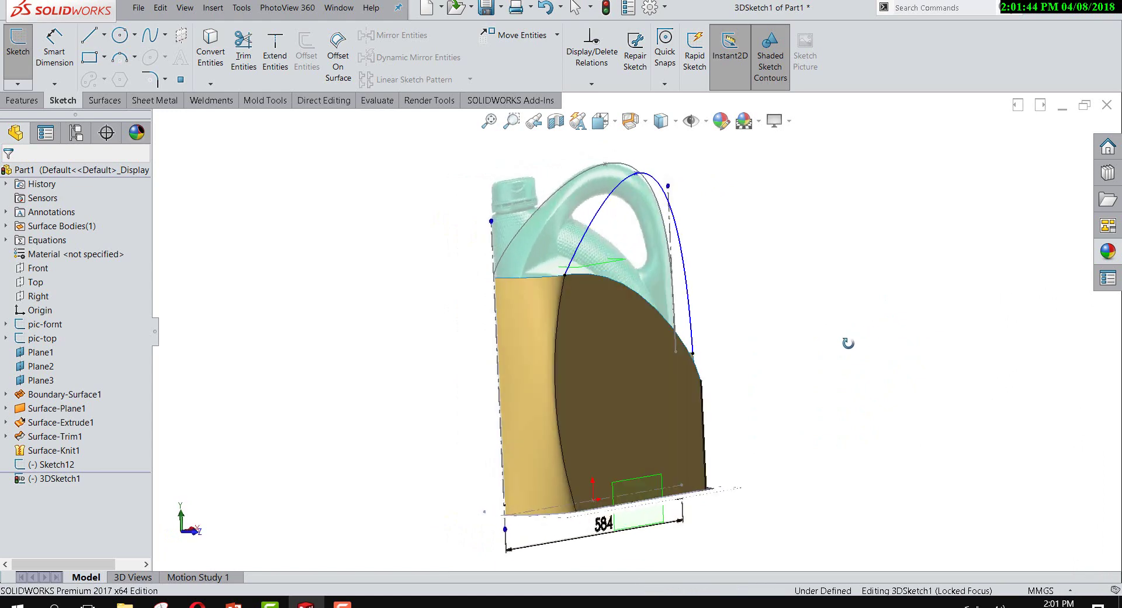
middle_drag(908, 340, 864, 374)
scroll(542, 299, down, 3)
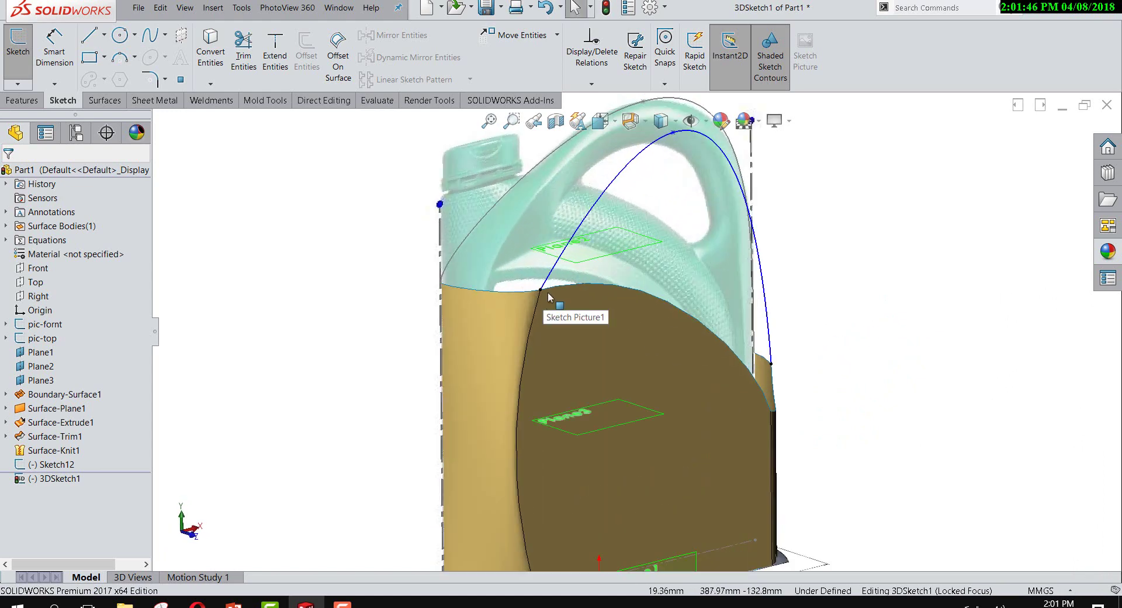
click(548, 282)
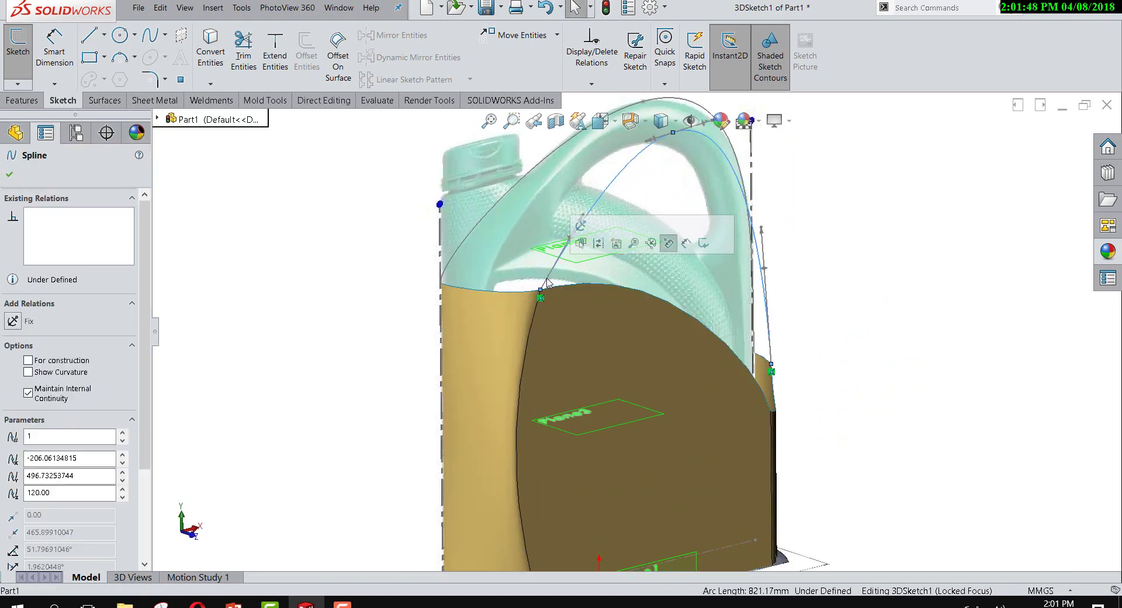
ctrl+click(530, 317)
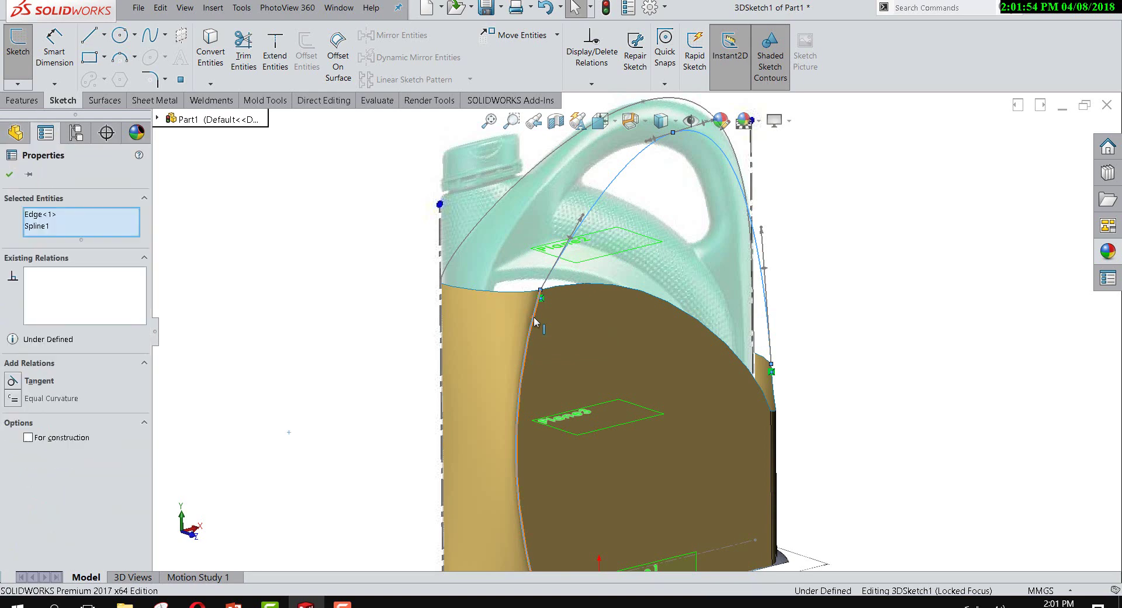
click(567, 271)
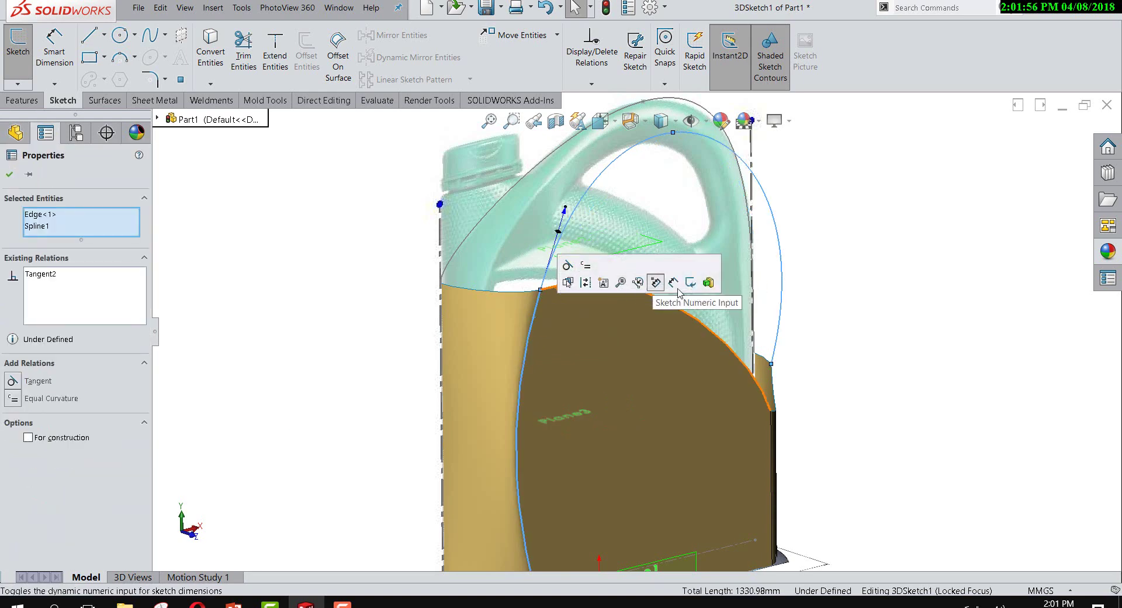
click(922, 310)
Step: Make the spline's right end tangent to the body edge it meets
mouse_move(922, 309)
middle_down()
mouse_move(652, 332)
mouse_move(719, 330)
middle_up()
click(732, 328)
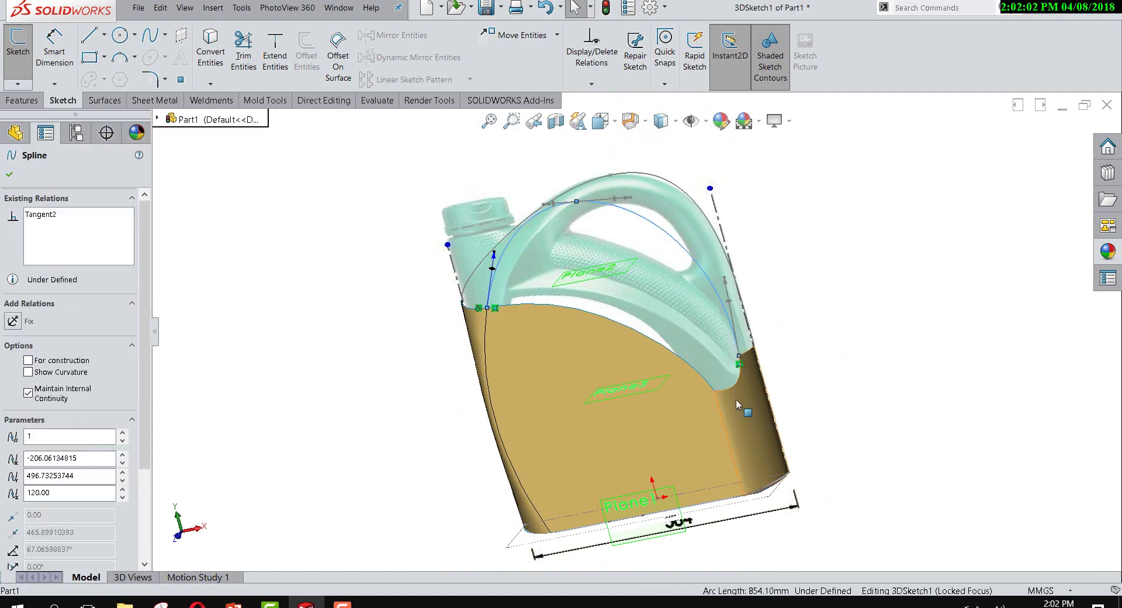
ctrl+click(742, 379)
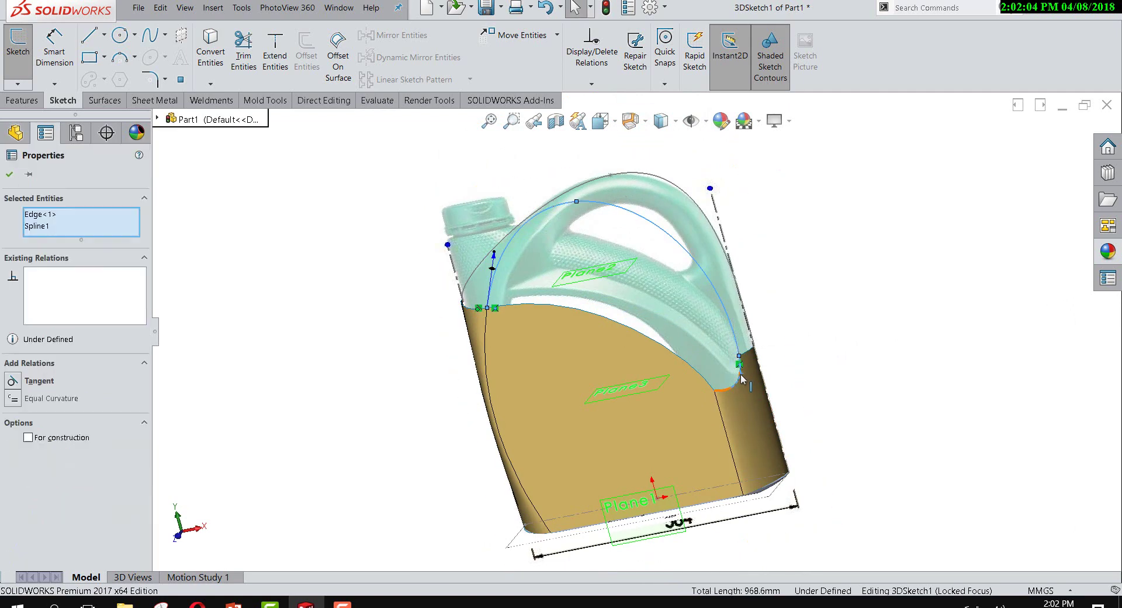
click(775, 322)
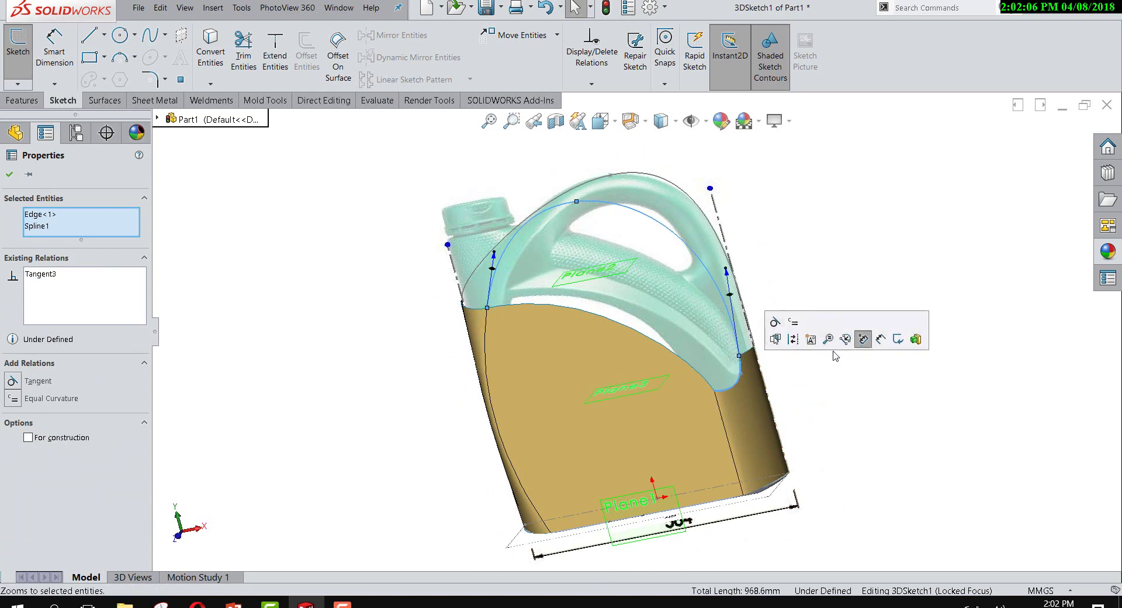
click(850, 395)
mouse_move(785, 335)
middle_down()
mouse_move(777, 303)
mouse_move(830, 261)
mouse_move(885, 271)
mouse_move(884, 306)
mouse_move(817, 245)
mouse_move(862, 310)
mouse_move(639, 211)
middle_up()
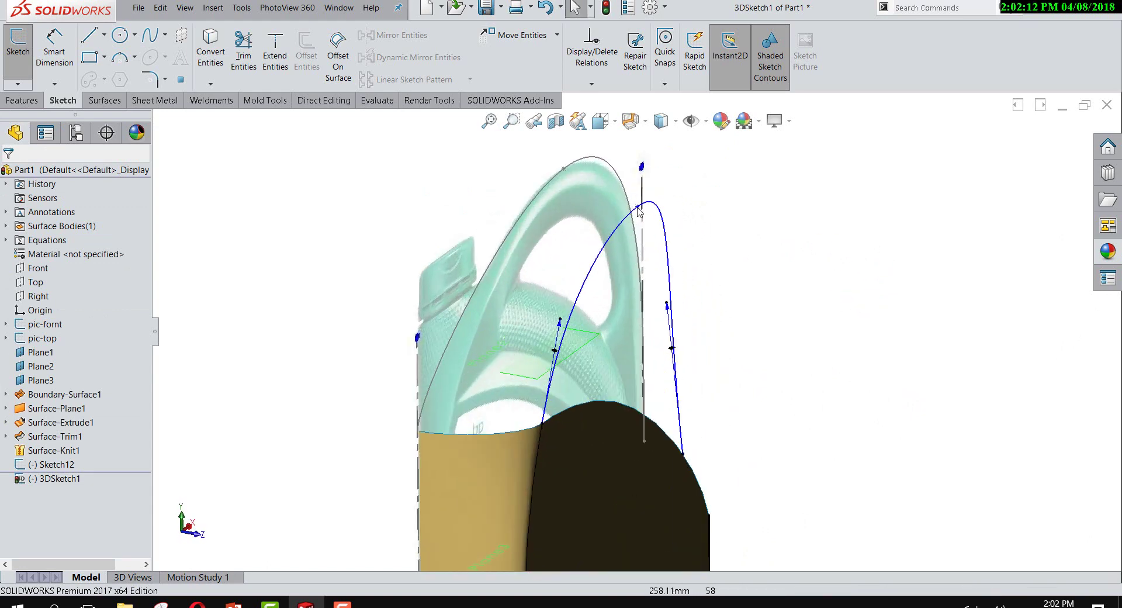
Step: Undo a bad spline point move and view Normal To the Front plane
mouse_move(639, 209)
mouse_down()
mouse_move(621, 200)
mouse_move(679, 199)
mouse_up()
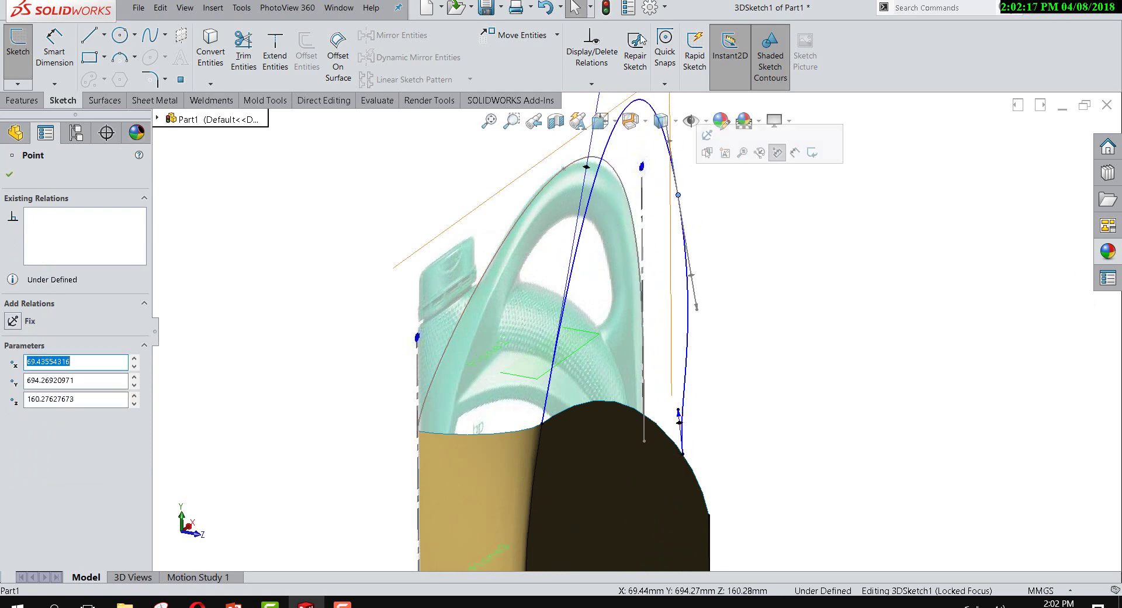
click(554, 8)
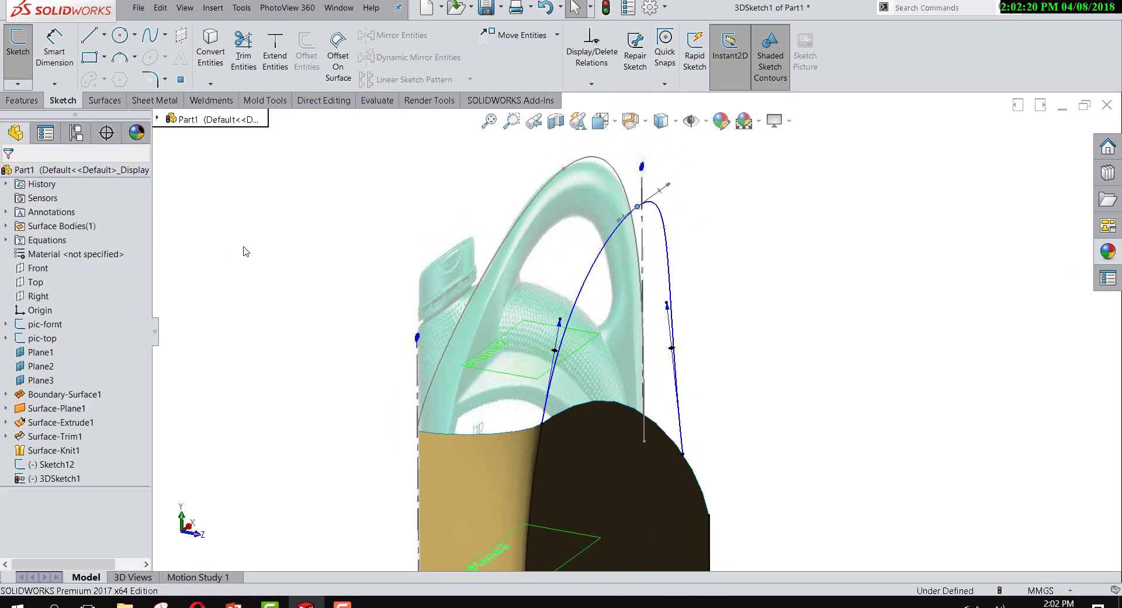
click(40, 269)
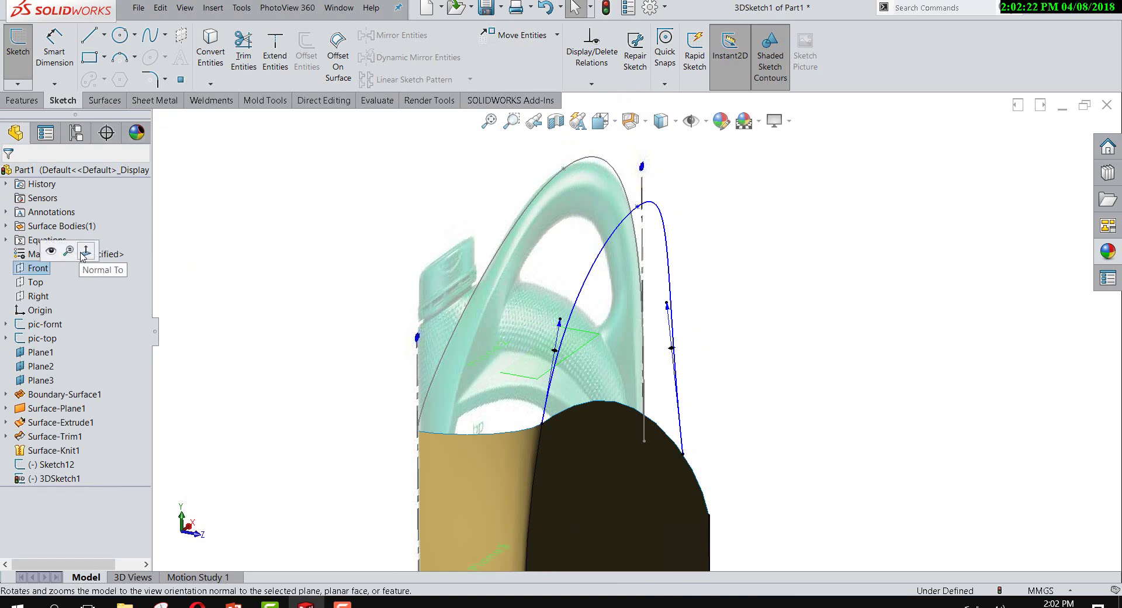
click(85, 257)
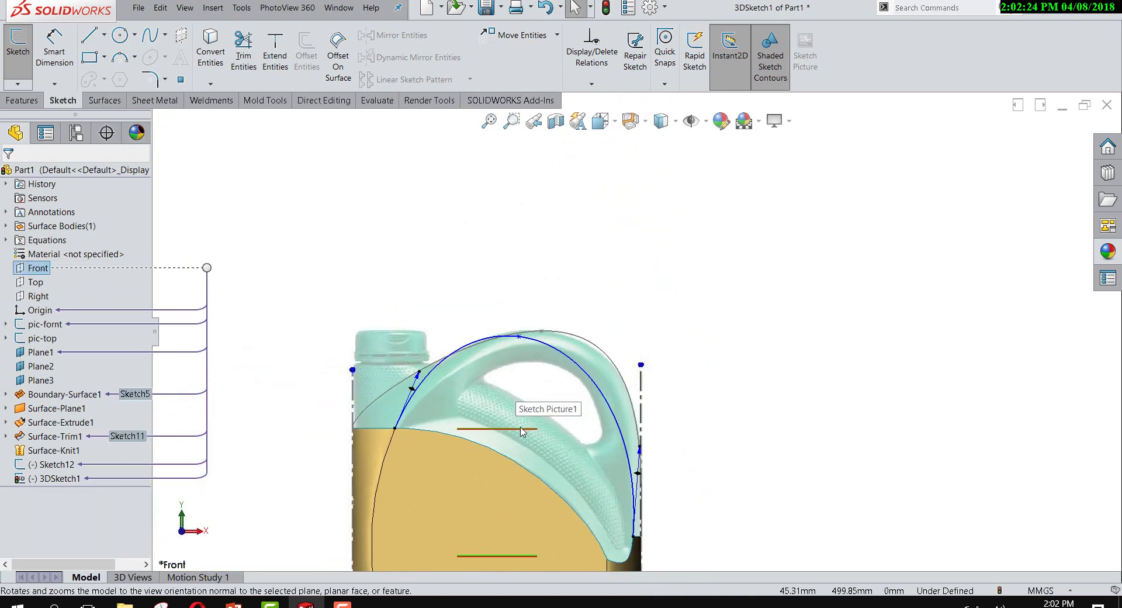
Step: Move spline points onto the handle outline, adjust the neck tangent, and pull the right point down
mouse_move(536, 256)
mouse_down()
mouse_move(567, 288)
mouse_move(591, 268)
mouse_up()
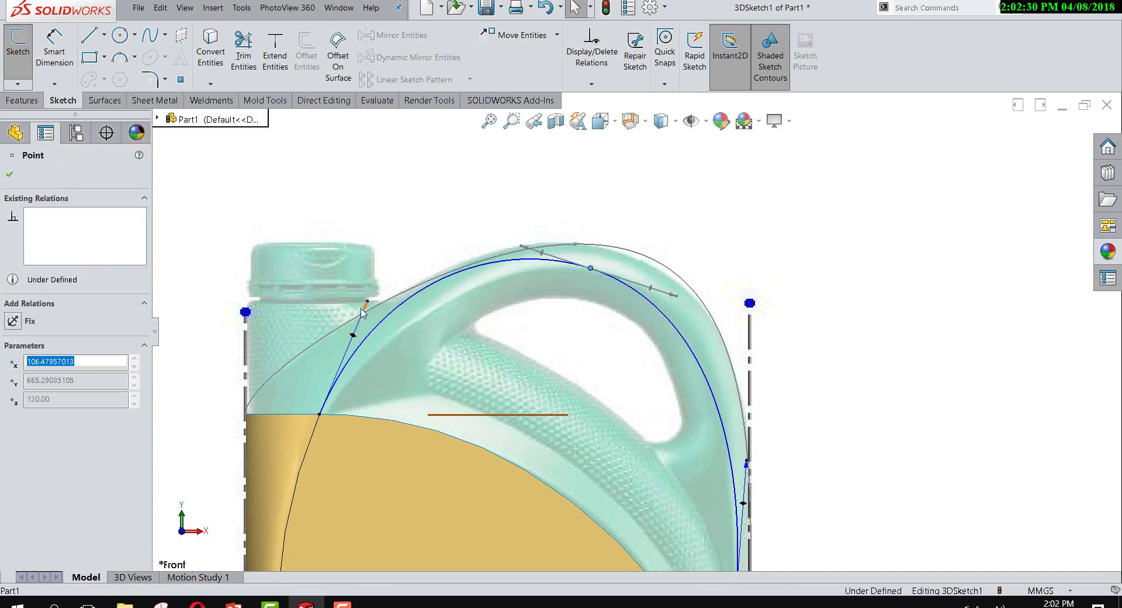
drag(367, 302, 355, 368)
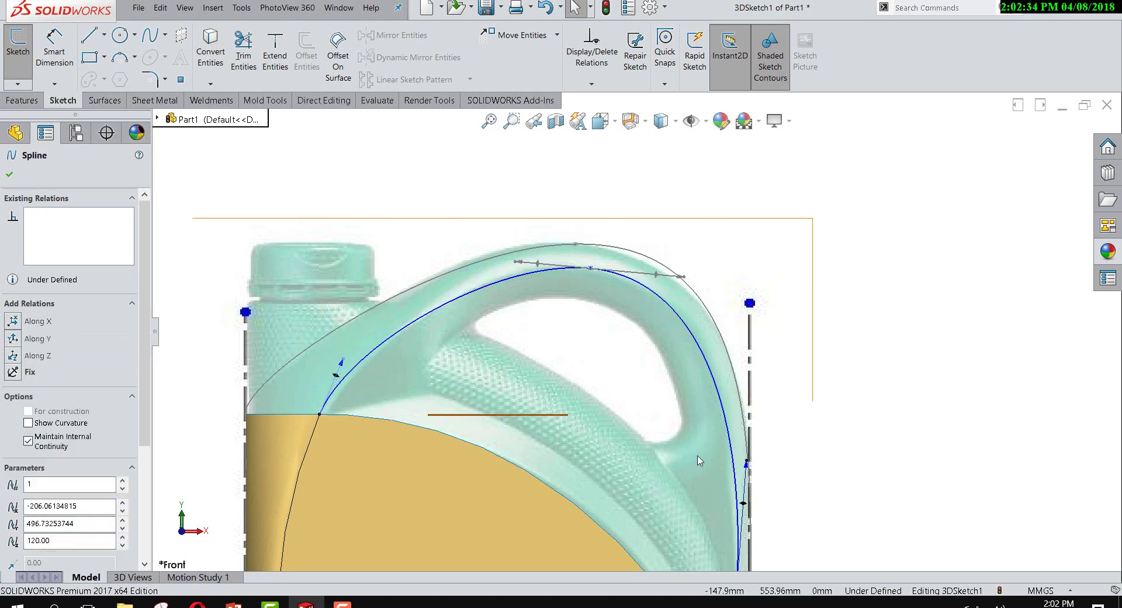
scroll(698, 462, up, 2)
scroll(698, 462, down, 2)
drag(713, 396, 718, 423)
click(813, 353)
Step: Check the spline in 3D, shift its endpoint left, then return Normal To the Front plane
scroll(782, 368, up, 2)
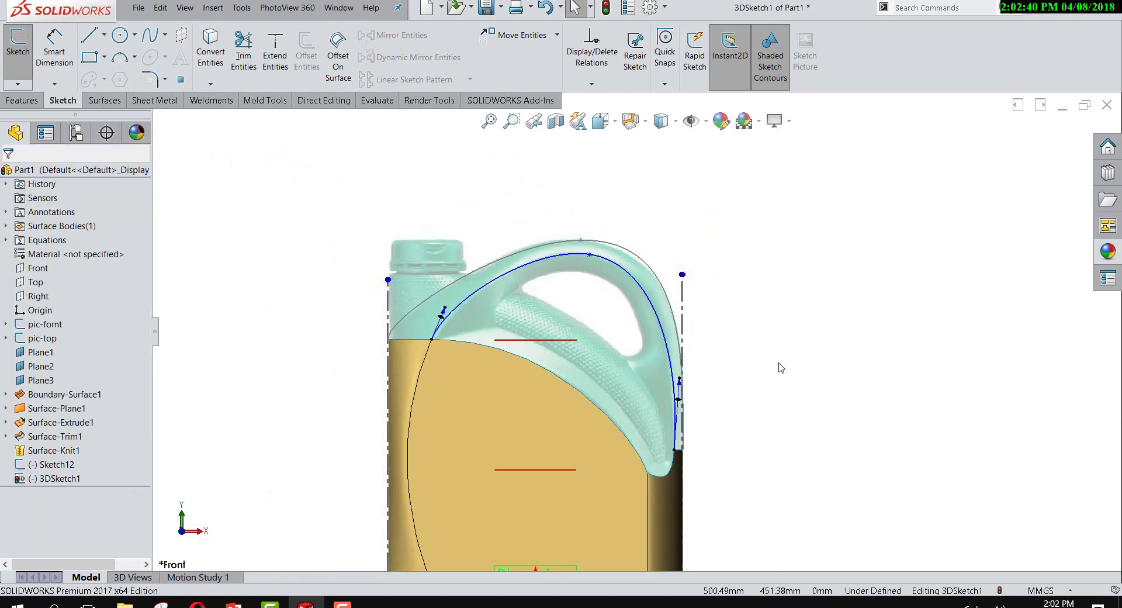
mouse_move(782, 364)
middle_down()
mouse_move(642, 377)
mouse_move(655, 311)
middle_up()
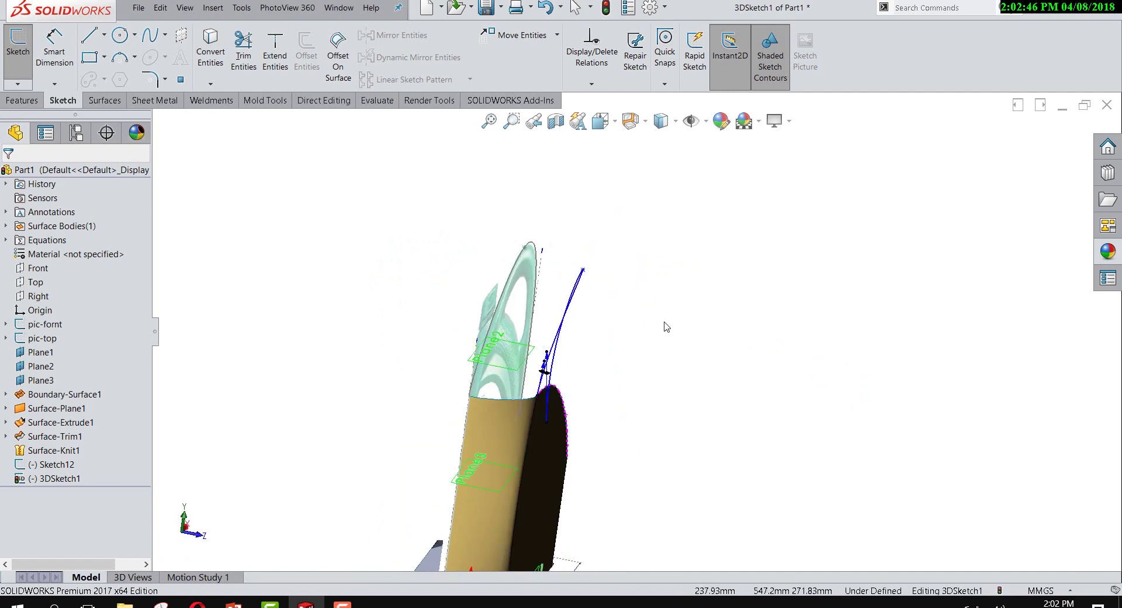
middle_drag(654, 311, 614, 286)
drag(580, 270, 550, 266)
mouse_move(594, 294)
middle_down()
mouse_move(531, 256)
mouse_move(507, 254)
mouse_move(480, 275)
middle_up()
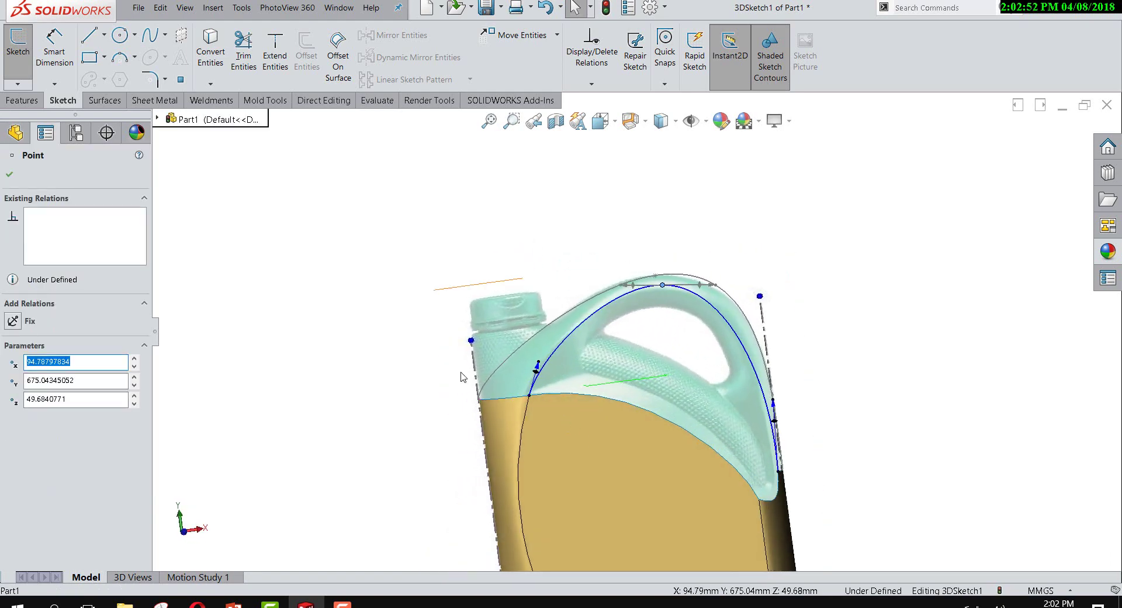
right_click(326, 398)
click(341, 458)
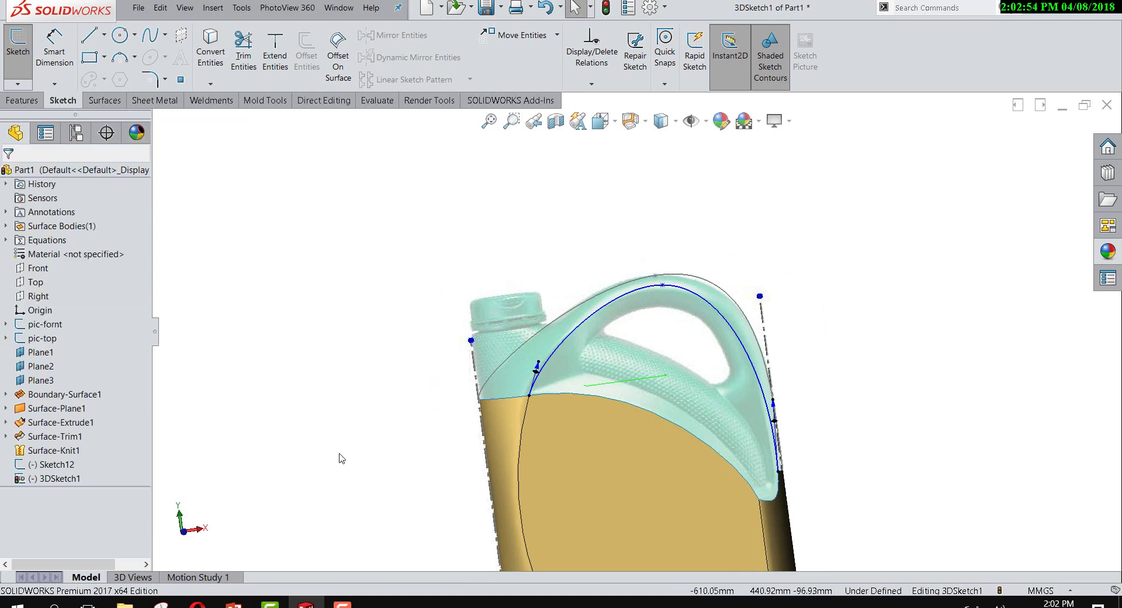
click(602, 487)
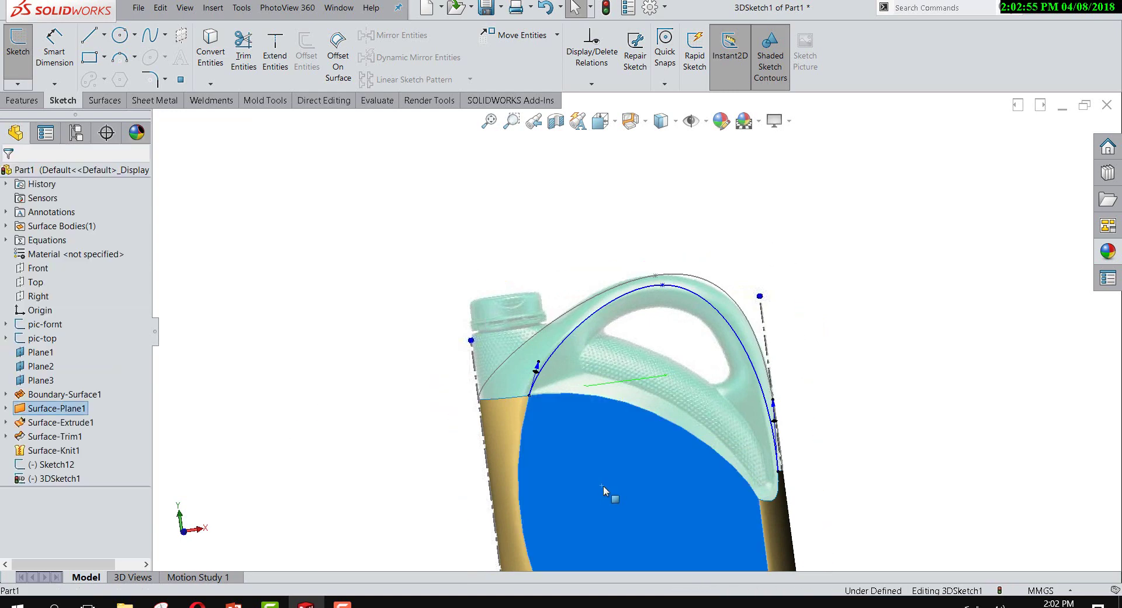
click(35, 269)
click(58, 256)
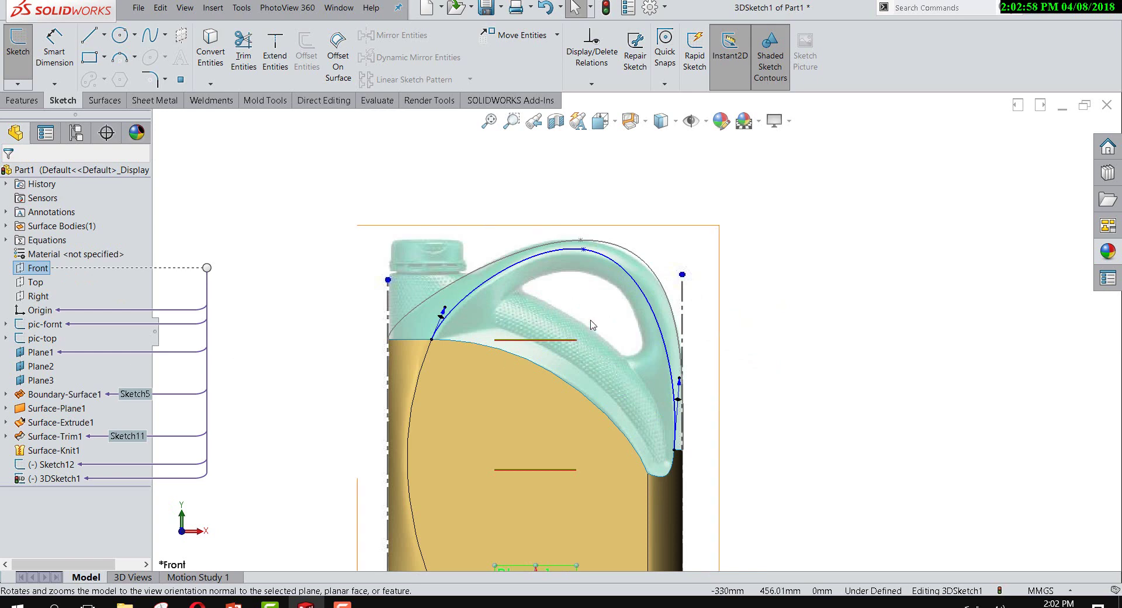
Step: Settle the top spline point on the handle near X 83.68, Y 662.86, Z 70.42 mm
scroll(614, 263, down, 2)
click(567, 247)
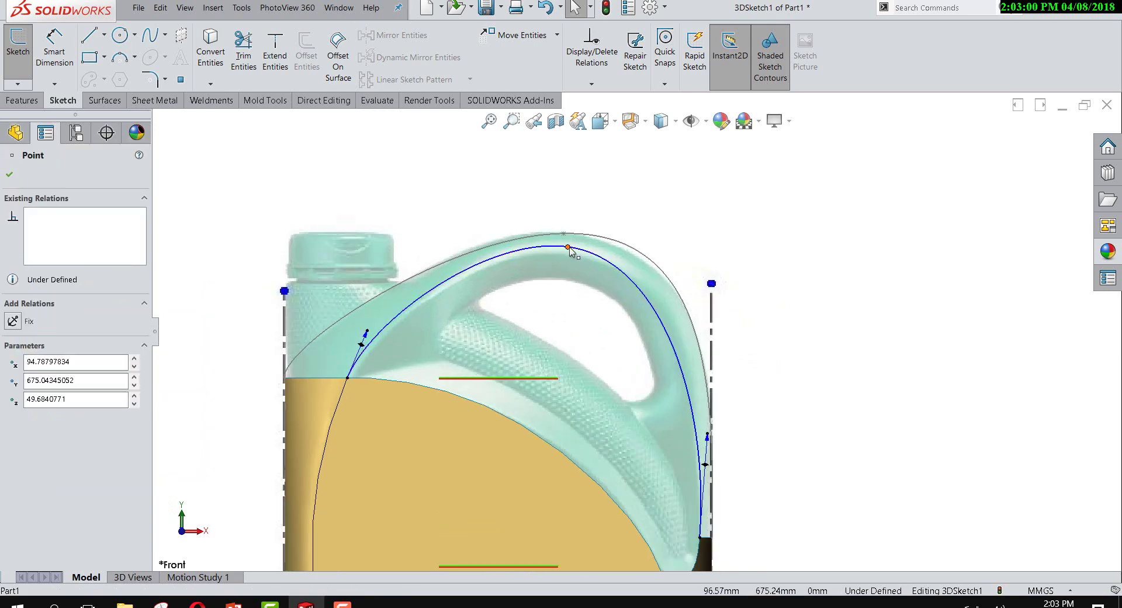
drag(570, 255, 568, 256)
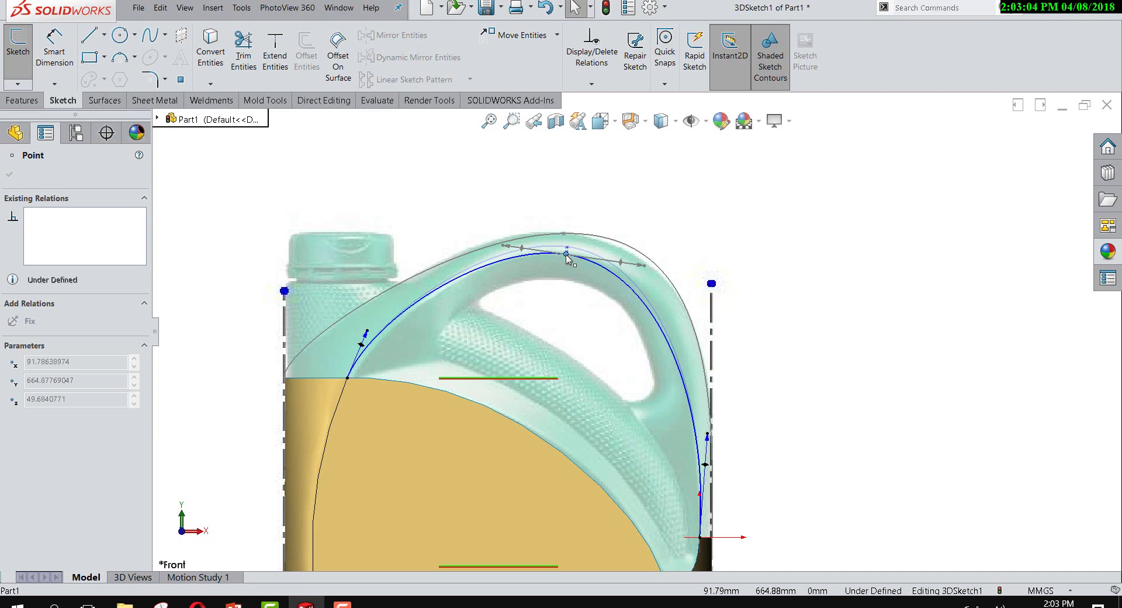
click(567, 255)
mouse_move(642, 329)
middle_down()
mouse_move(689, 345)
mouse_move(643, 363)
mouse_move(469, 378)
mouse_move(494, 408)
mouse_move(554, 421)
mouse_move(539, 429)
mouse_move(664, 381)
mouse_move(654, 456)
mouse_move(476, 450)
mouse_move(476, 493)
mouse_move(508, 476)
mouse_move(512, 495)
middle_up()
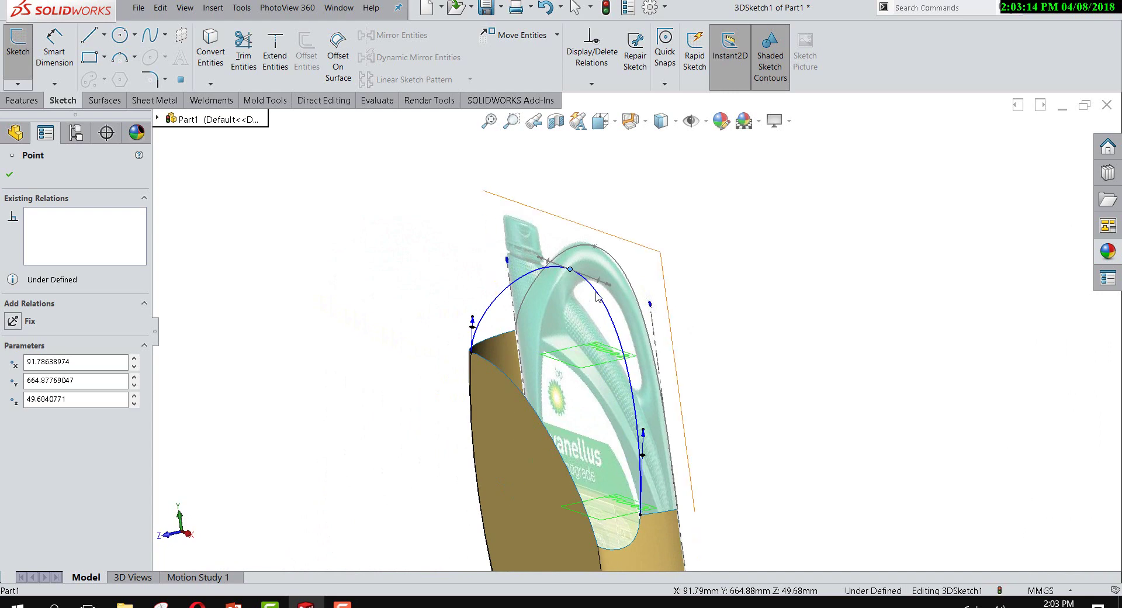
drag(570, 270, 558, 273)
mouse_move(651, 301)
middle_down()
mouse_move(647, 290)
mouse_move(760, 276)
middle_up()
key(ctrl+1)
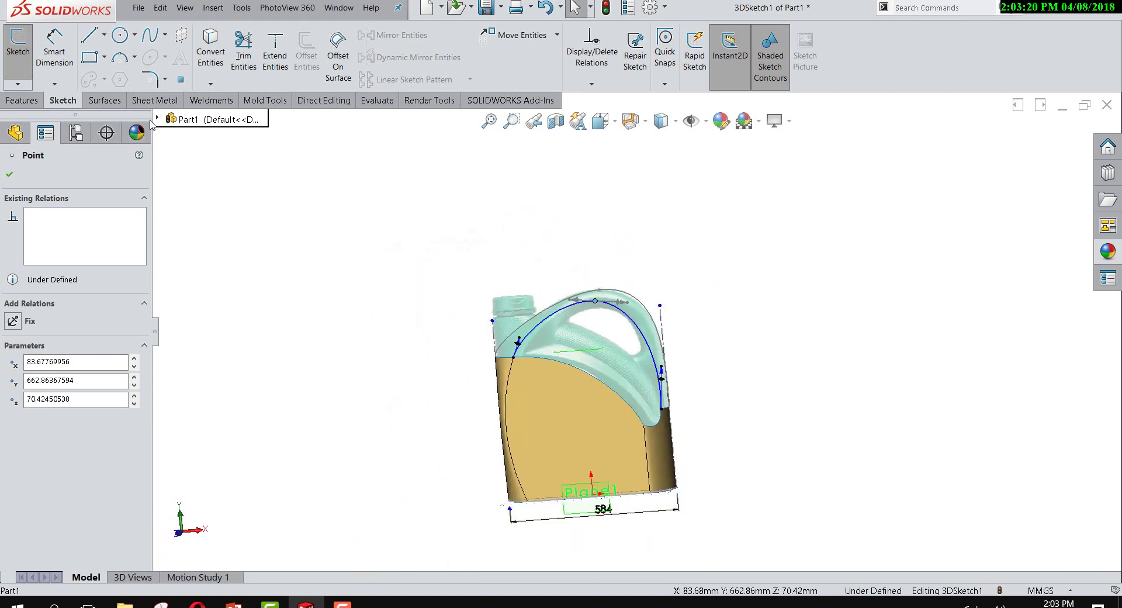
Step: Exit the 3D sketch so 3DSketch1 appears after Sketch12, and view it from an angled top
click(18, 84)
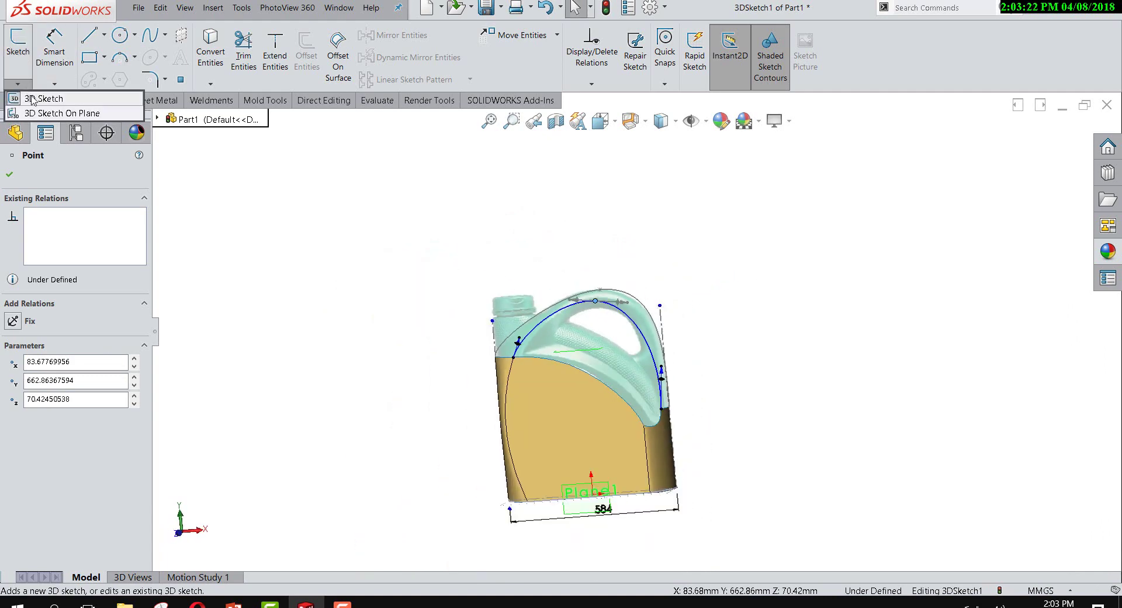
click(38, 100)
middle_drag(709, 368, 705, 438)
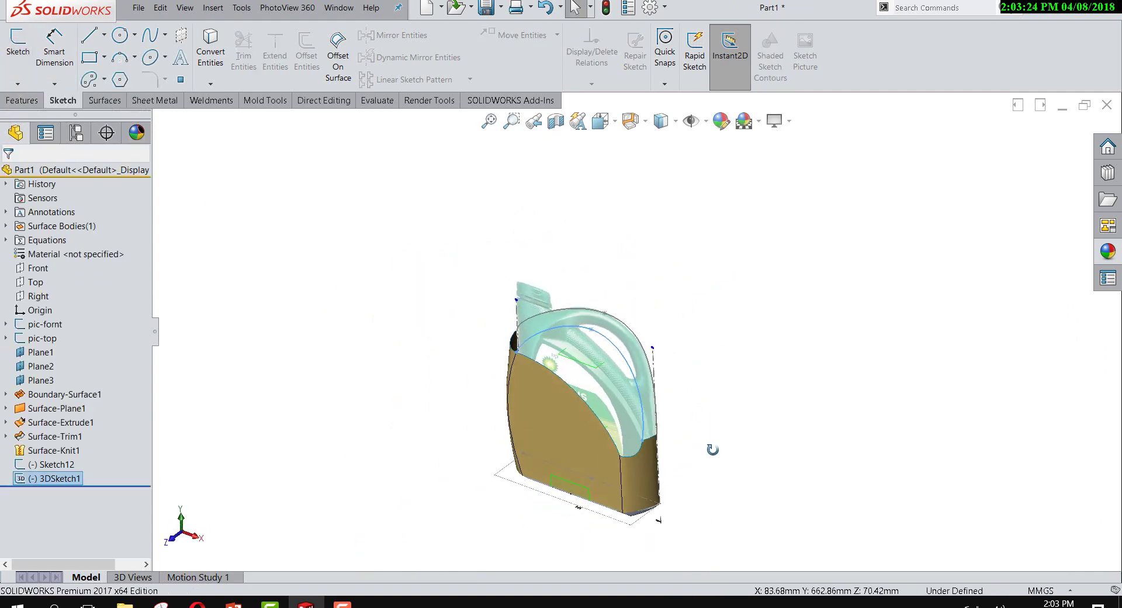
scroll(705, 439, down, 3)
scroll(671, 393, down, 3)
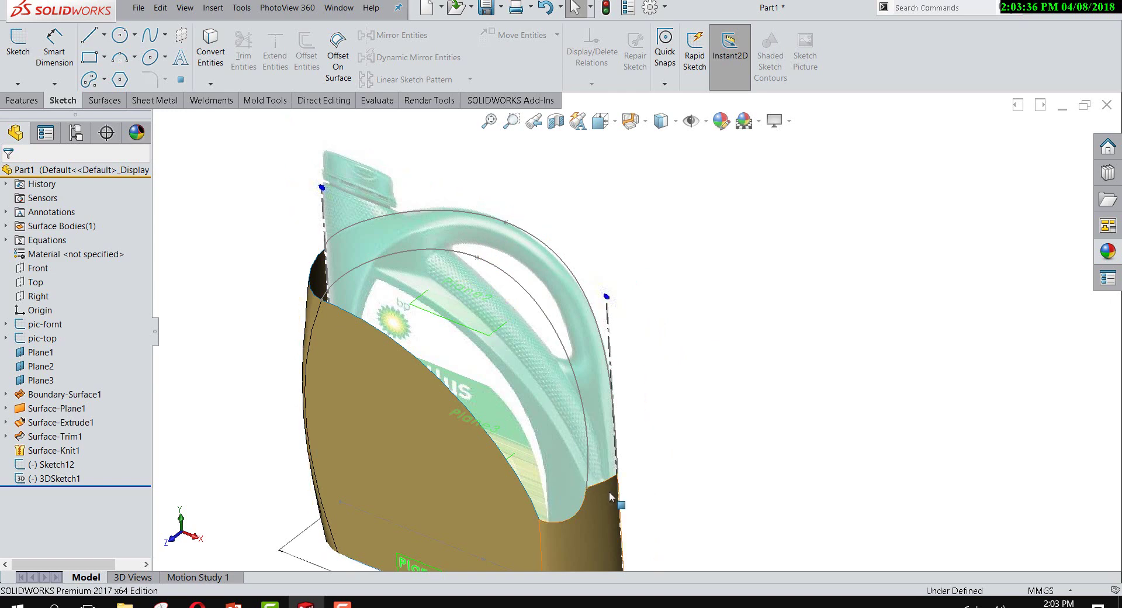
Step: Start a new 3D sketch and draw a spline from the inner handle curve to the outer one
click(26, 87)
click(33, 114)
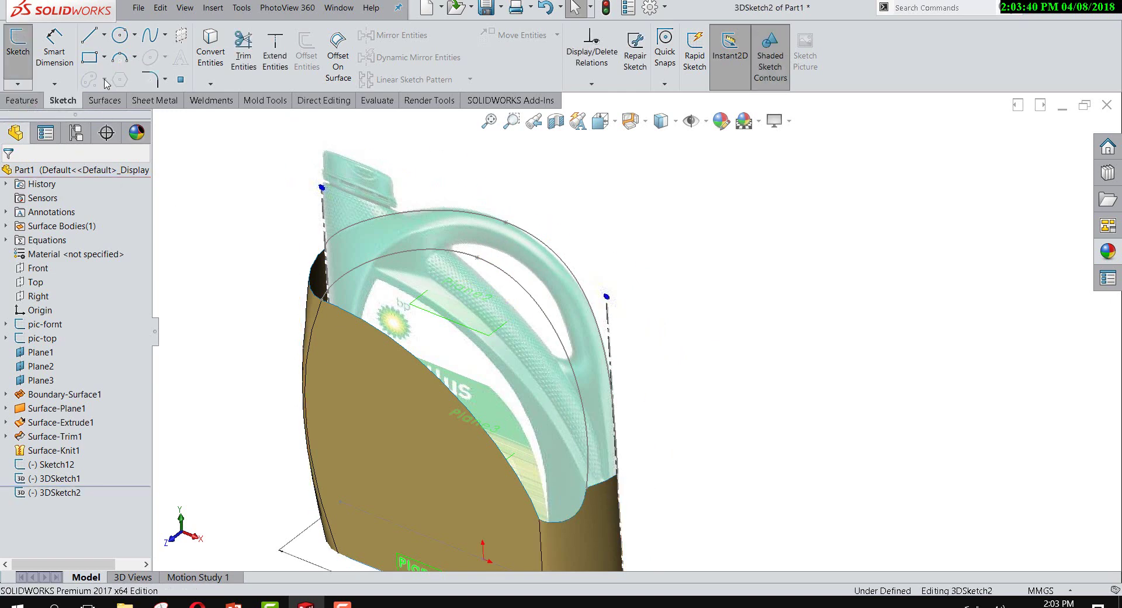
click(151, 36)
scroll(514, 236, down, 2)
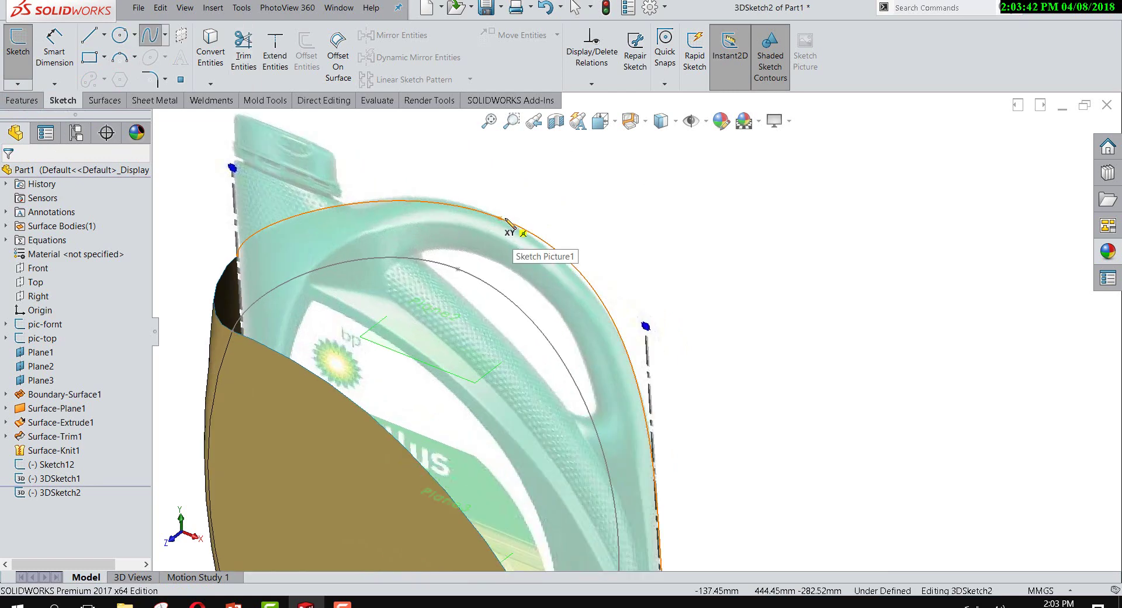
click(458, 269)
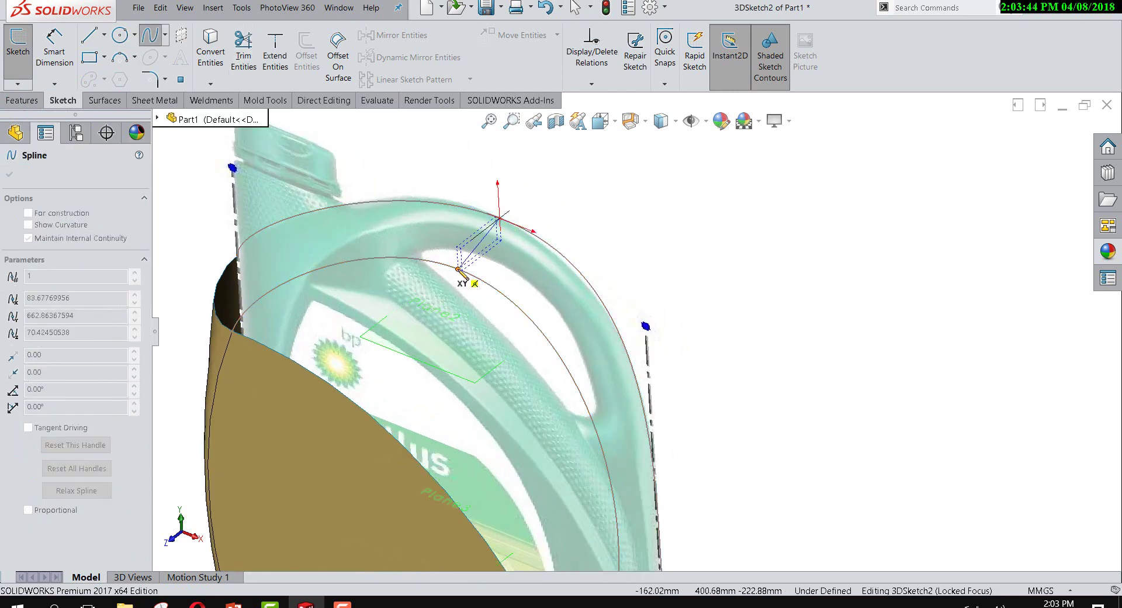
click(500, 218)
right_click(497, 222)
click(514, 271)
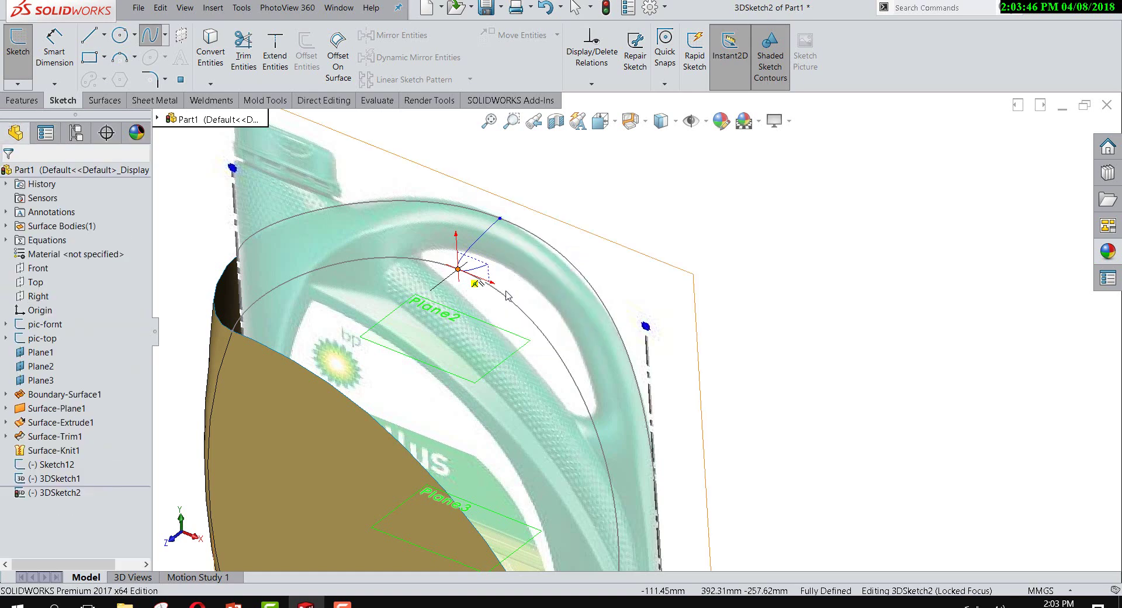
Step: Drag the spline's end tangents to bend it into an arc, then exit the 3D sketch
mouse_move(505, 301)
middle_down()
mouse_move(676, 301)
mouse_move(651, 390)
mouse_move(612, 272)
middle_up()
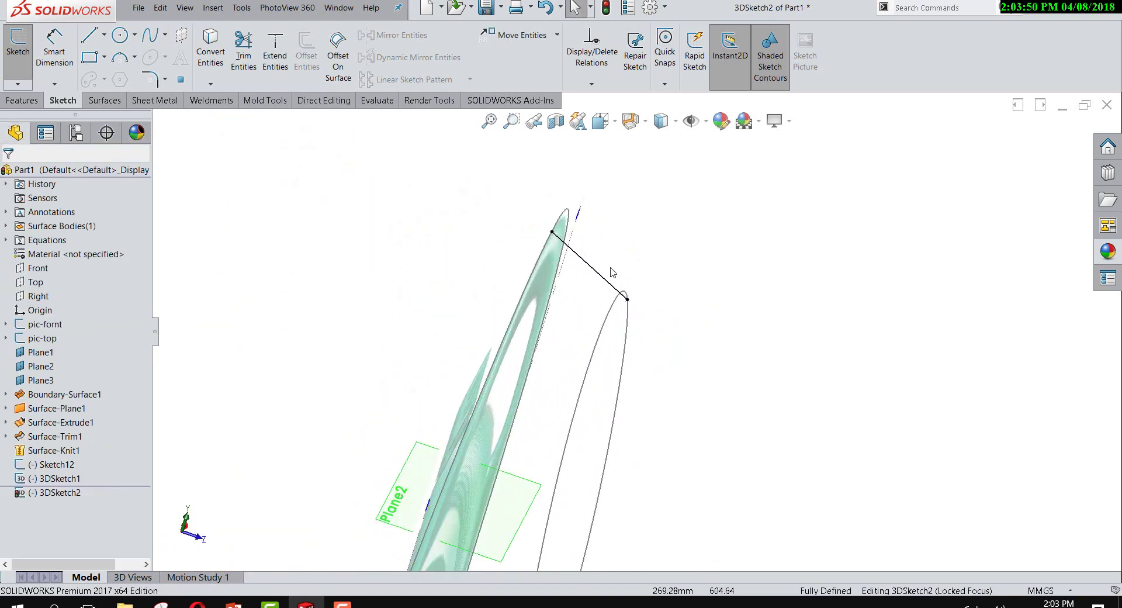
click(590, 266)
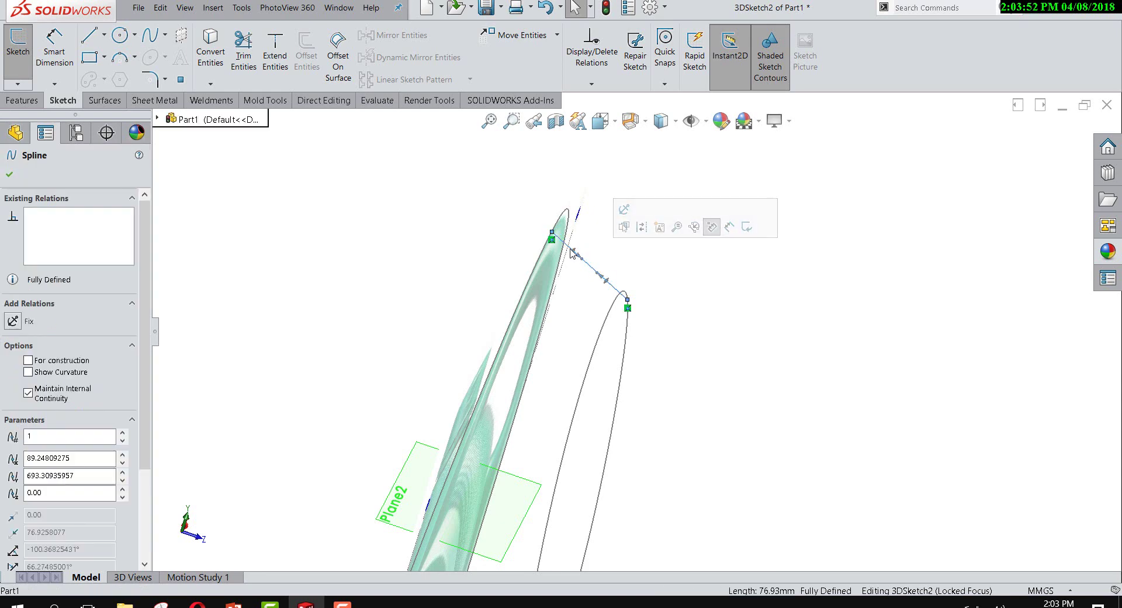
drag(572, 253, 590, 240)
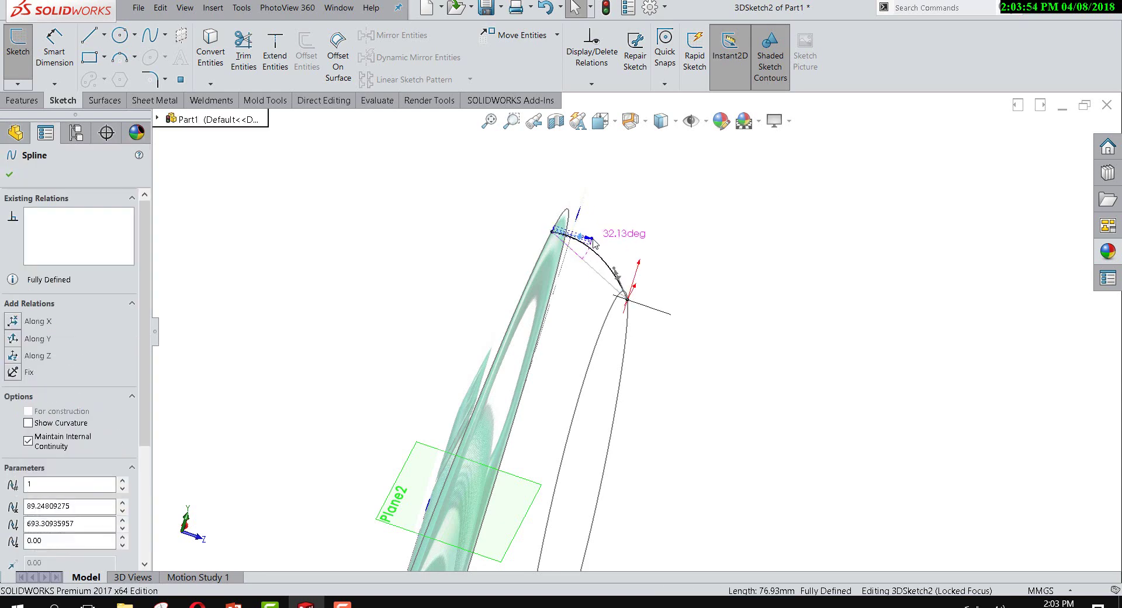
middle_drag(509, 275, 566, 274)
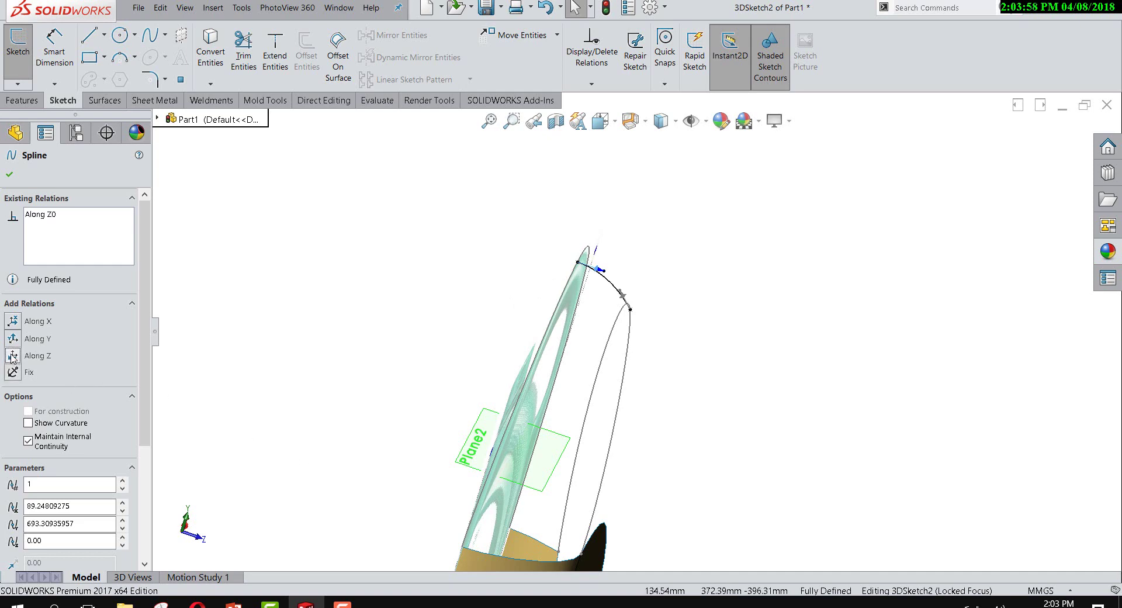
scroll(655, 304, down, 3)
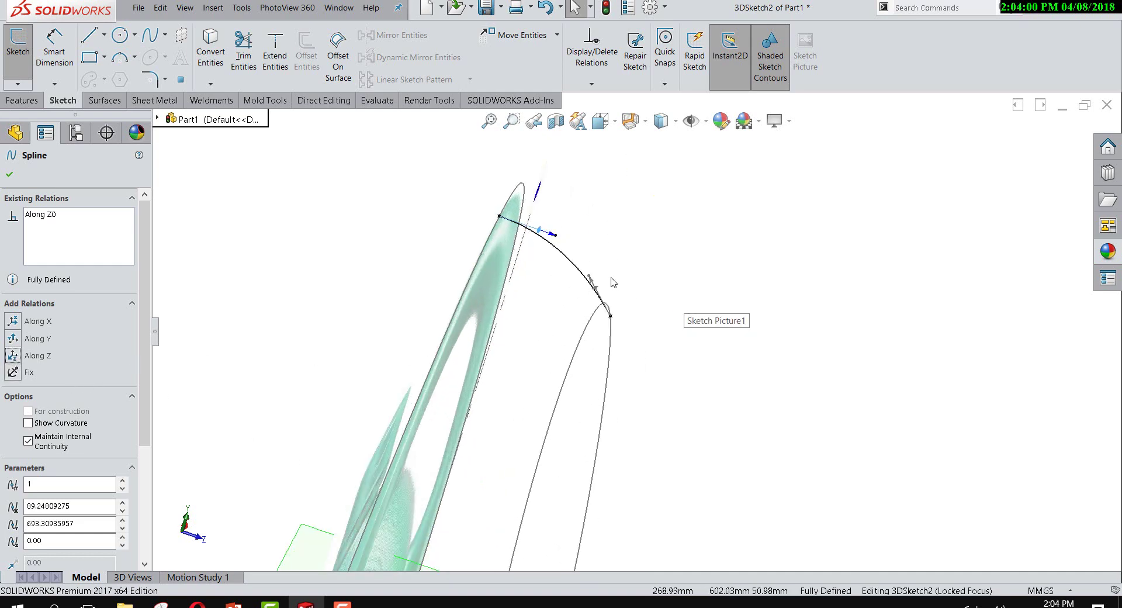
drag(599, 286, 622, 273)
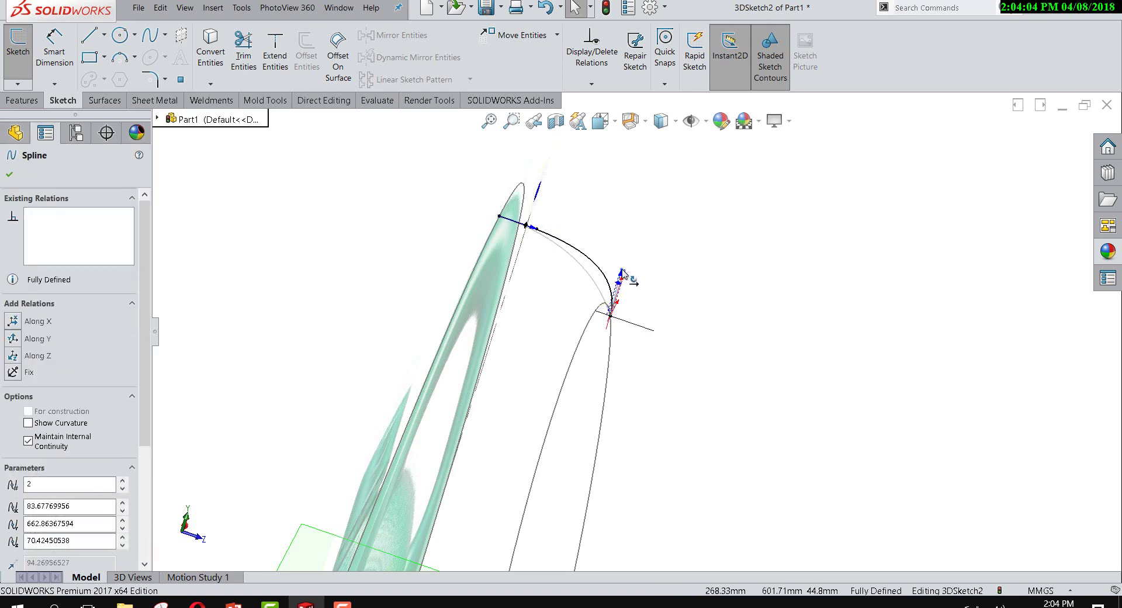
mouse_move(670, 346)
middle_down()
mouse_move(564, 318)
mouse_move(571, 301)
mouse_move(499, 292)
mouse_move(619, 301)
mouse_move(699, 338)
mouse_move(589, 280)
mouse_move(556, 321)
middle_up()
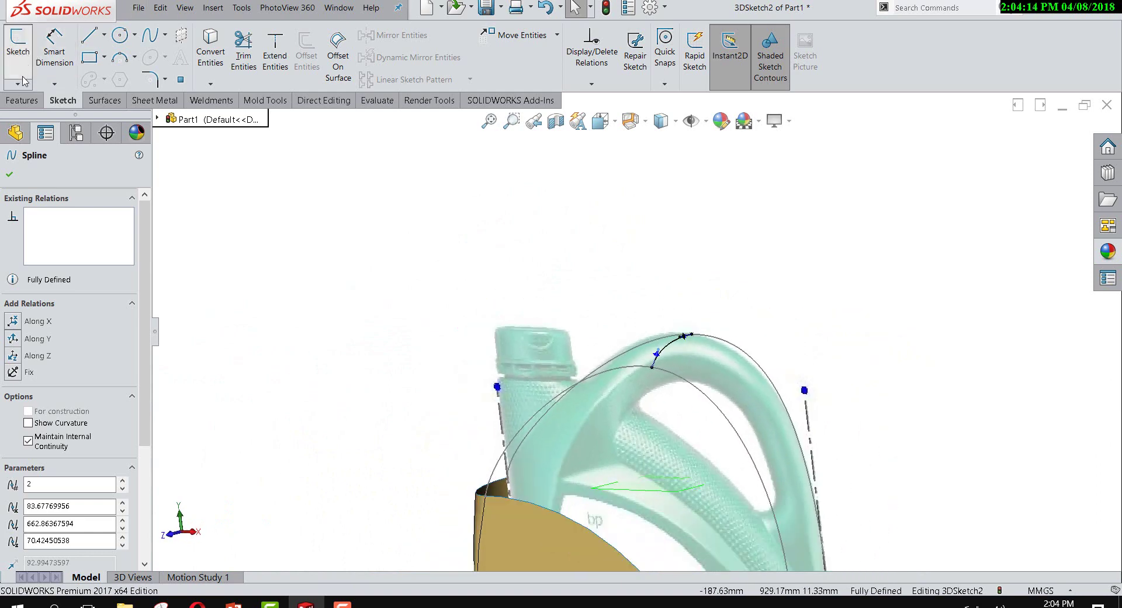
click(22, 85)
click(29, 103)
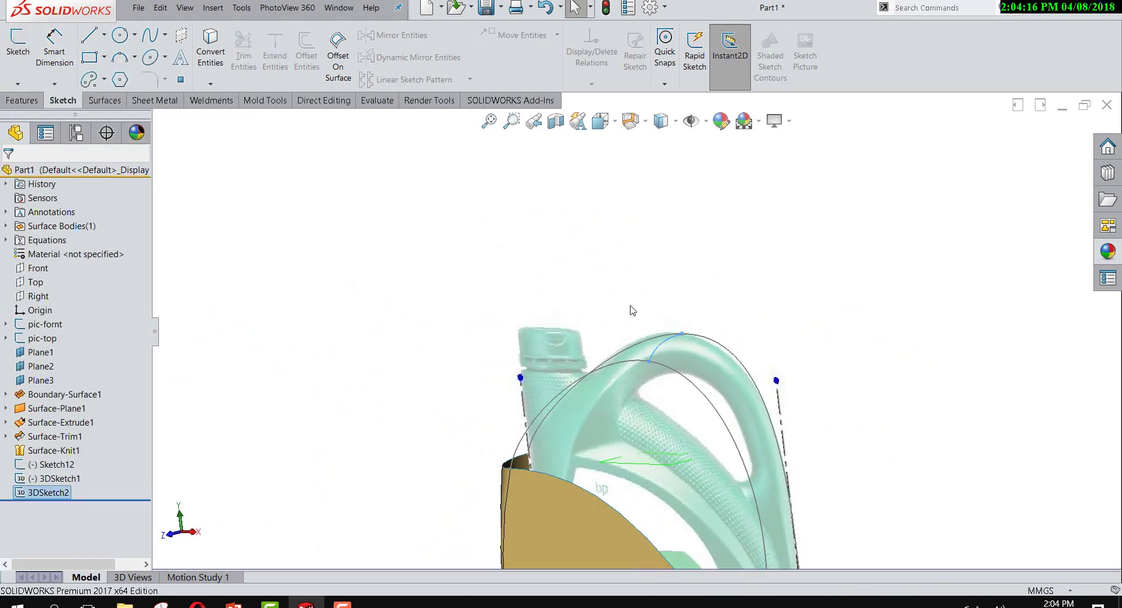
Step: Start a Boundary Surface from the Surfaces tools and add Sketch12 as a boundary curve
middle_drag(730, 454, 679, 338)
click(230, 253)
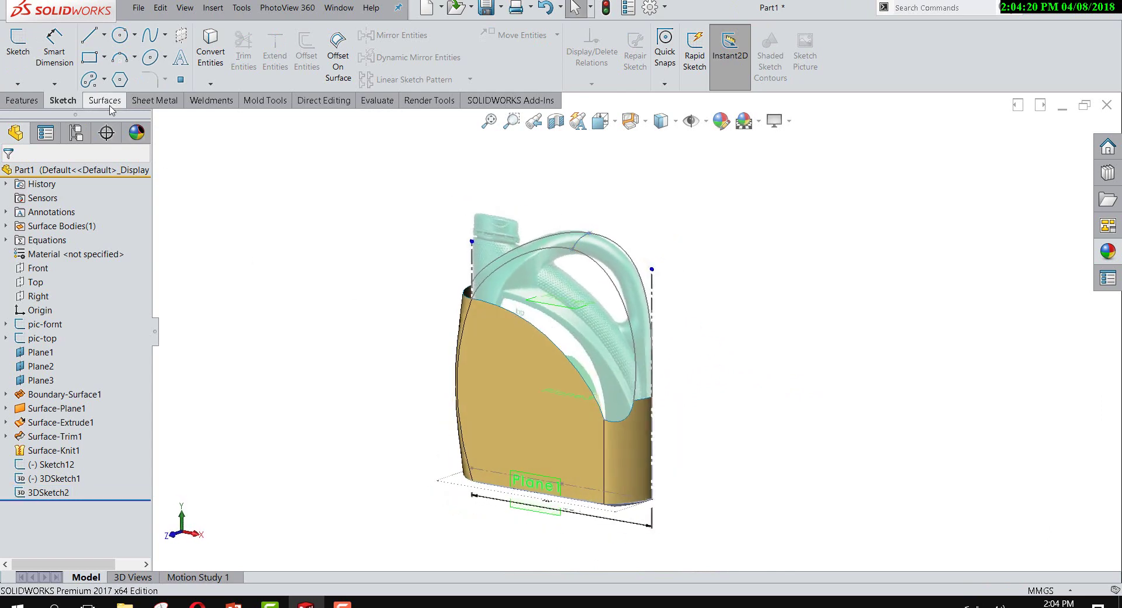
click(105, 102)
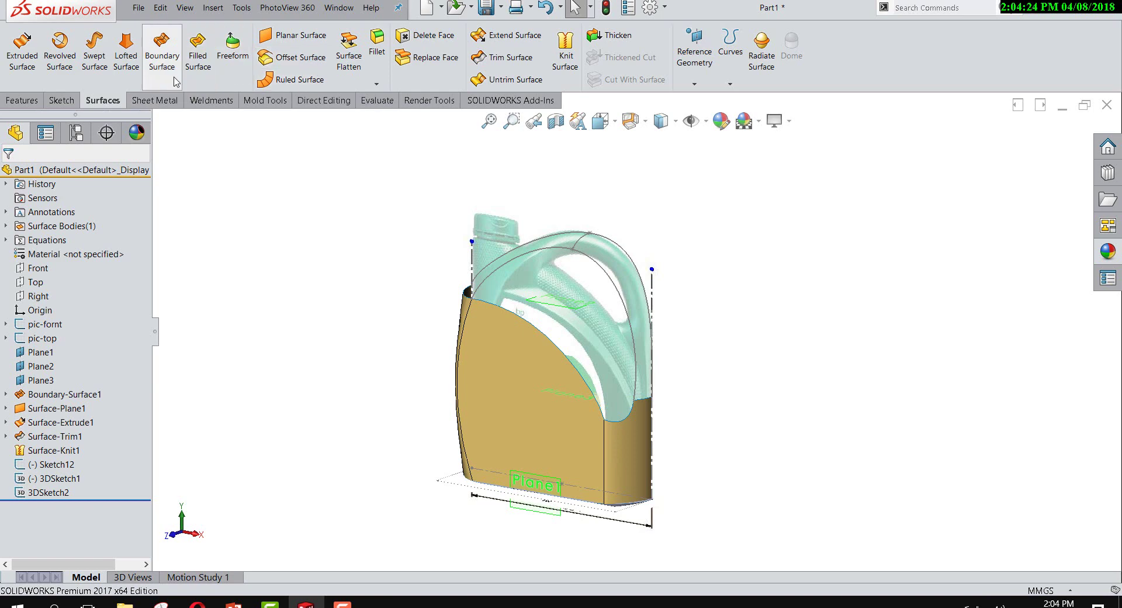
click(162, 58)
scroll(649, 408, down, 2)
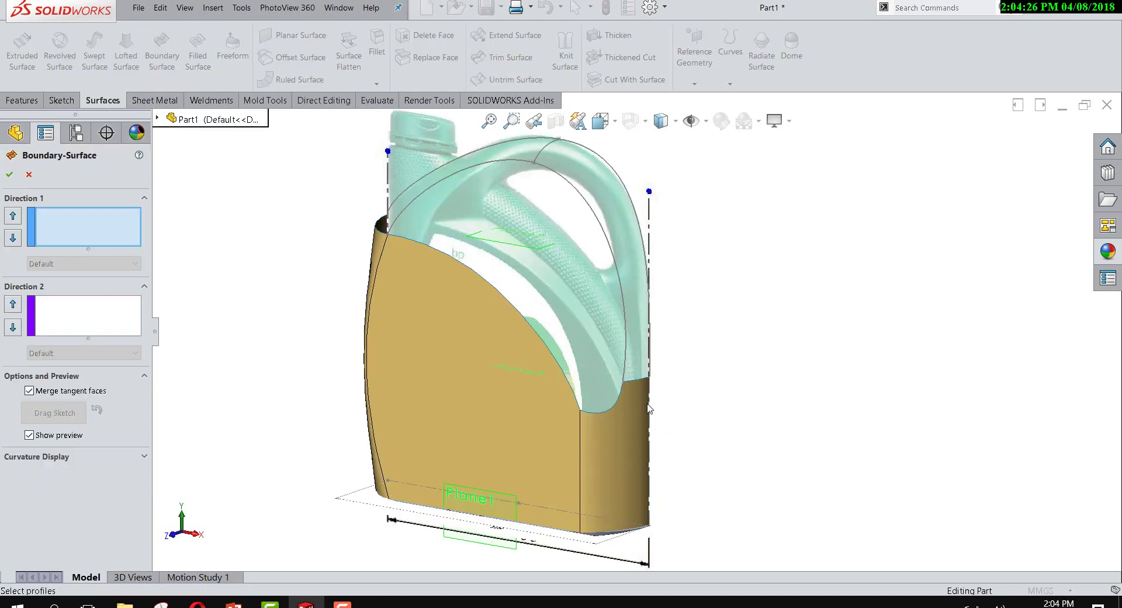
click(555, 146)
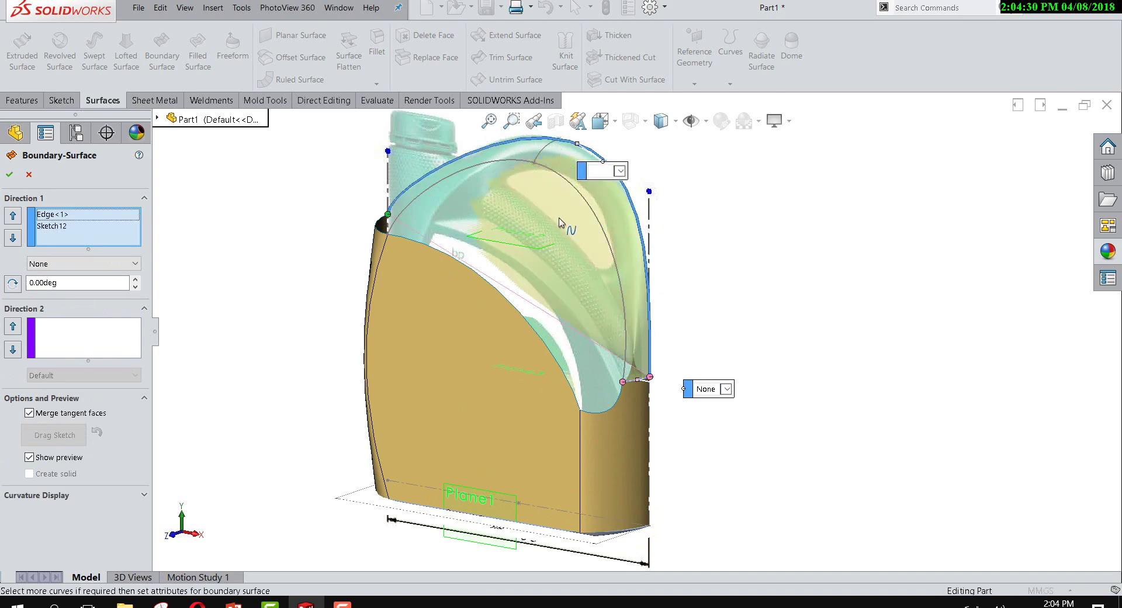
scroll(584, 204, up, 2)
mouse_move(585, 205)
middle_down()
mouse_move(684, 248)
mouse_move(649, 289)
middle_up()
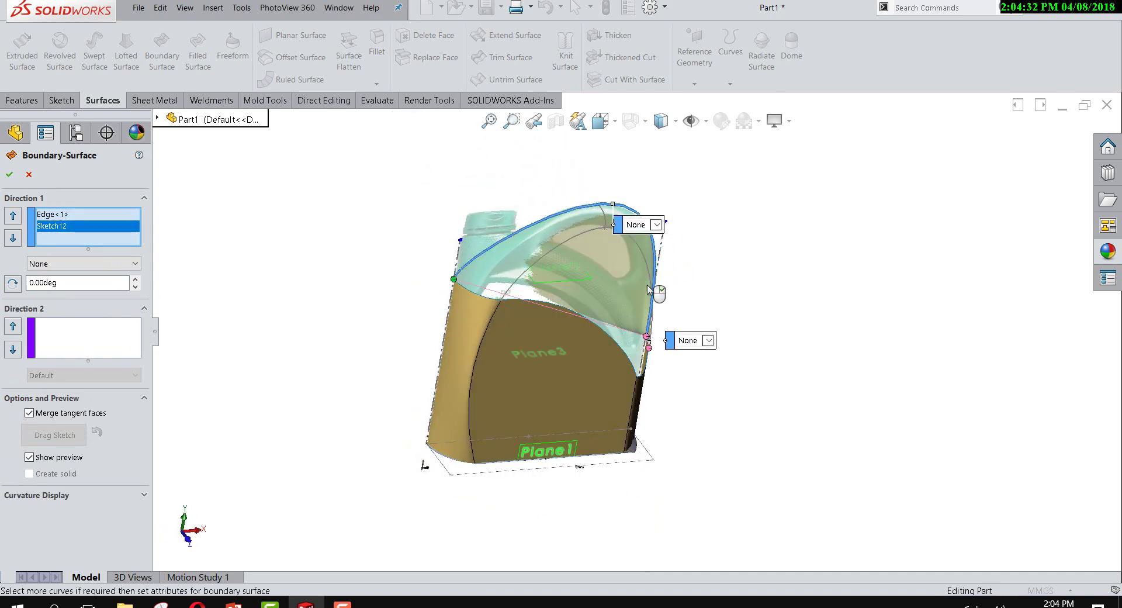
scroll(462, 283, down, 1)
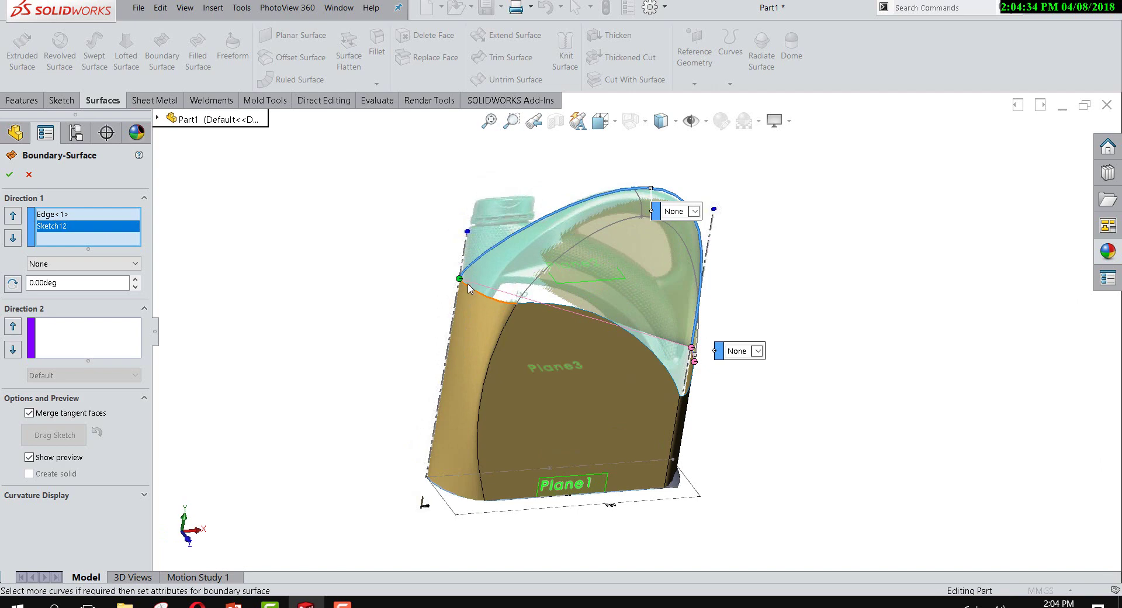
Step: Add another edge to the boundary curves, then clear all the curve selections
click(468, 285)
middle_drag(506, 298, 212, 216)
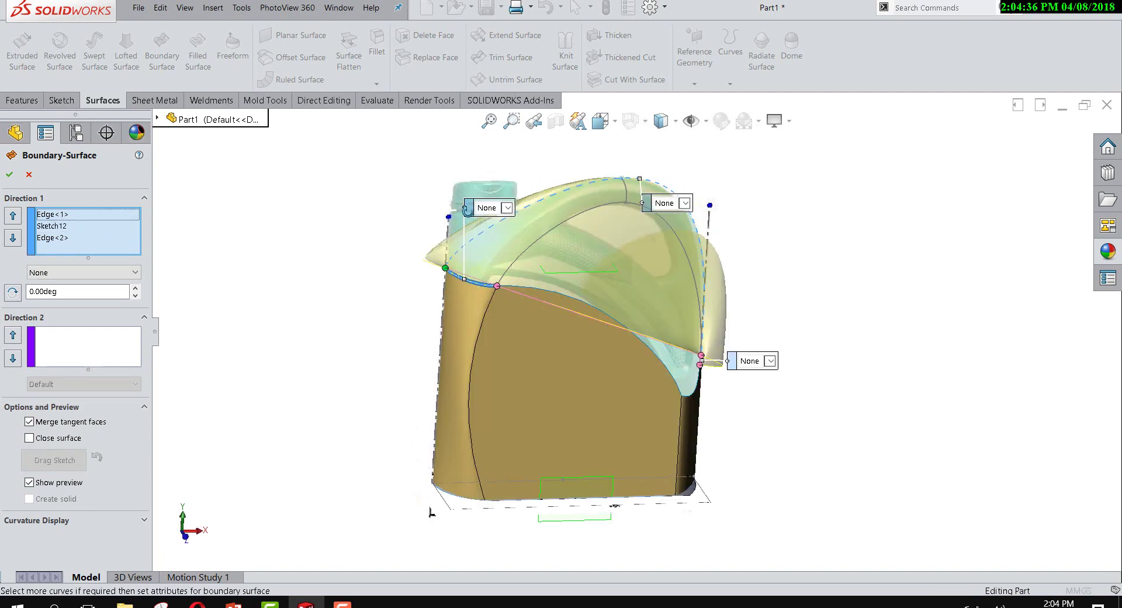
click(131, 238)
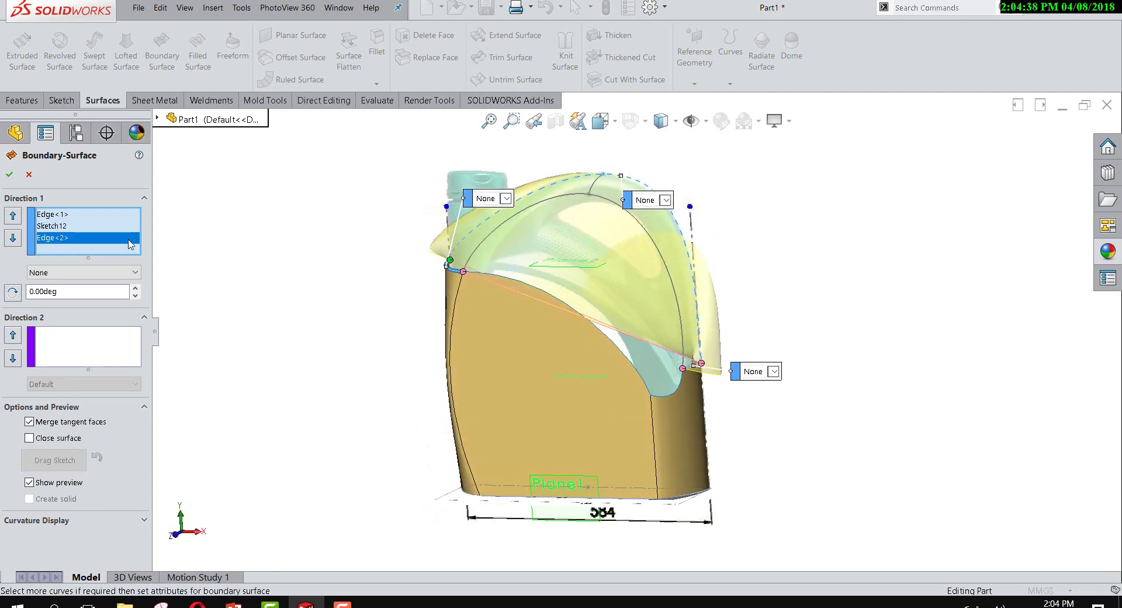
right_click(131, 239)
click(164, 266)
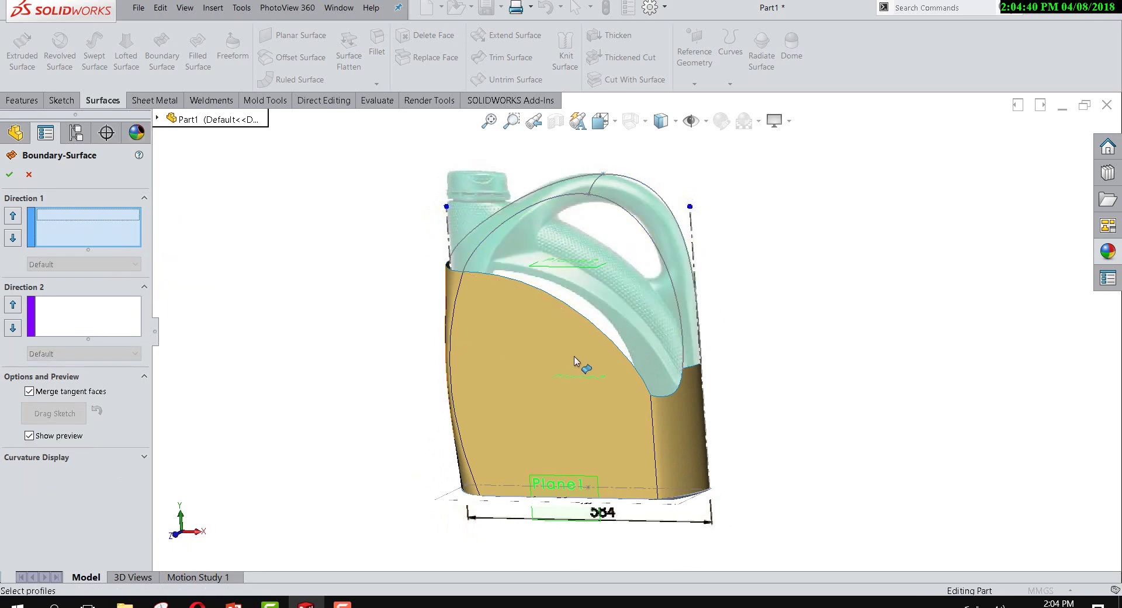
Step: Try the body's top edge and the new 3D sketch spline as curves, then clear them again
mouse_move(514, 270)
middle_down()
mouse_move(565, 310)
mouse_move(474, 280)
middle_up()
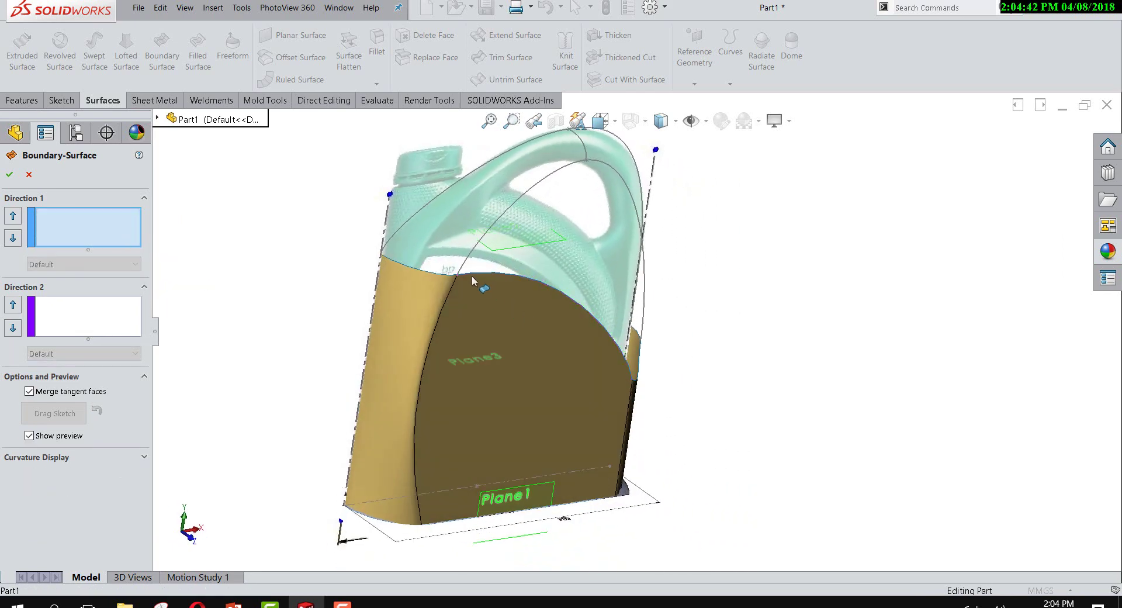
click(452, 280)
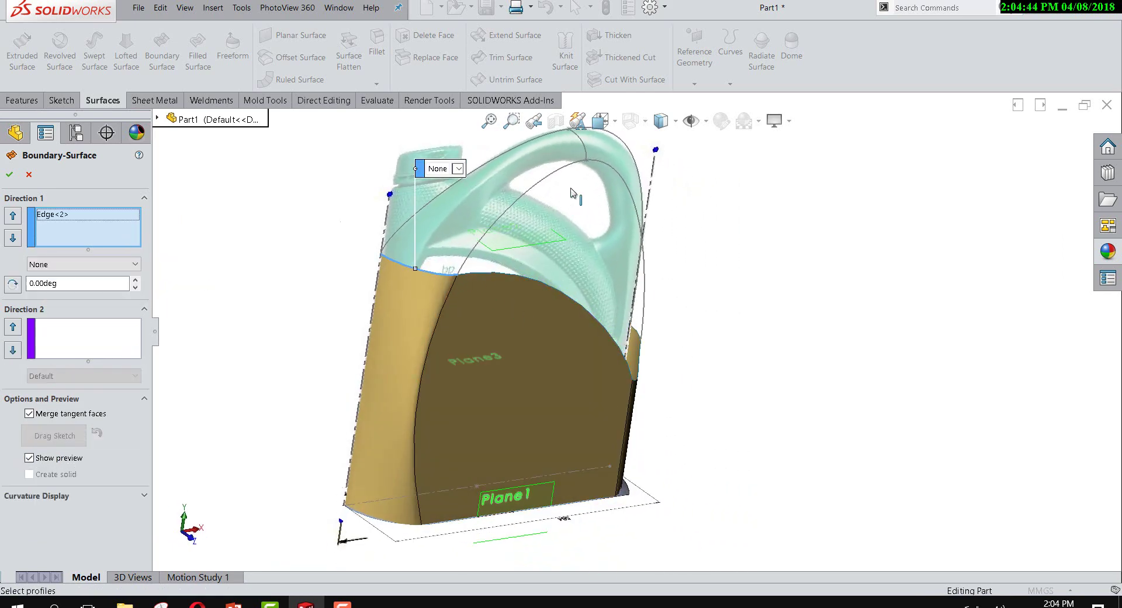
click(585, 155)
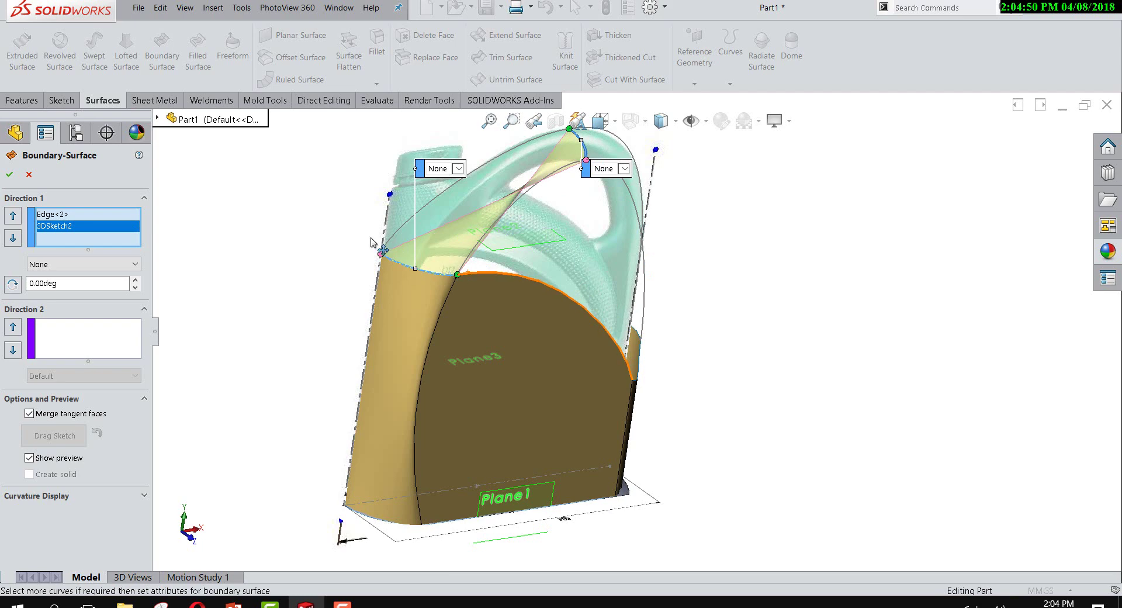
middle_drag(522, 205, 561, 260)
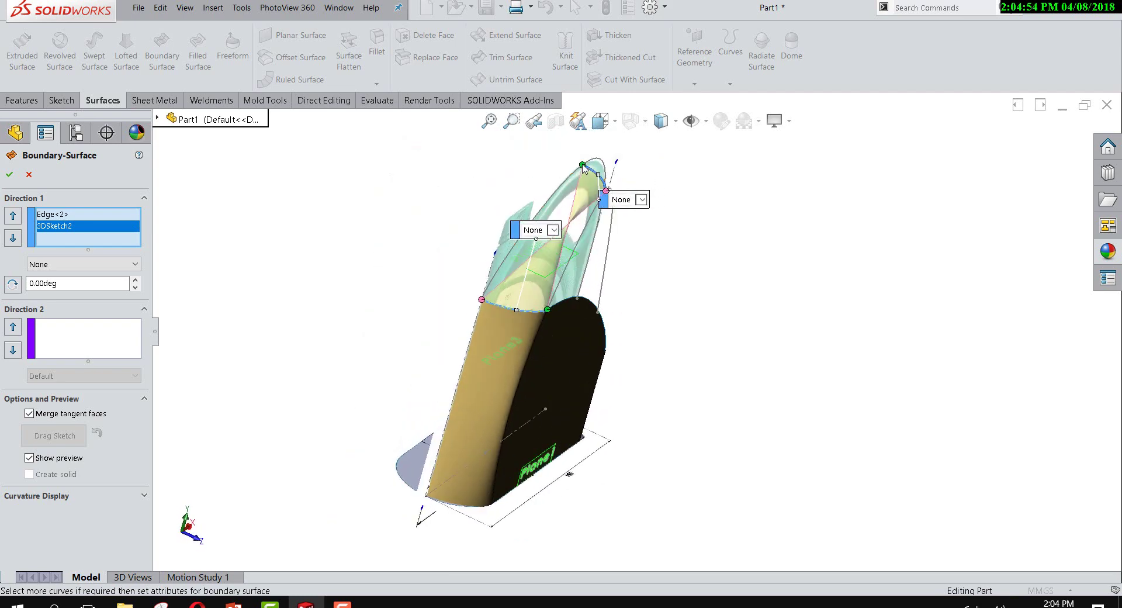
right_click(88, 222)
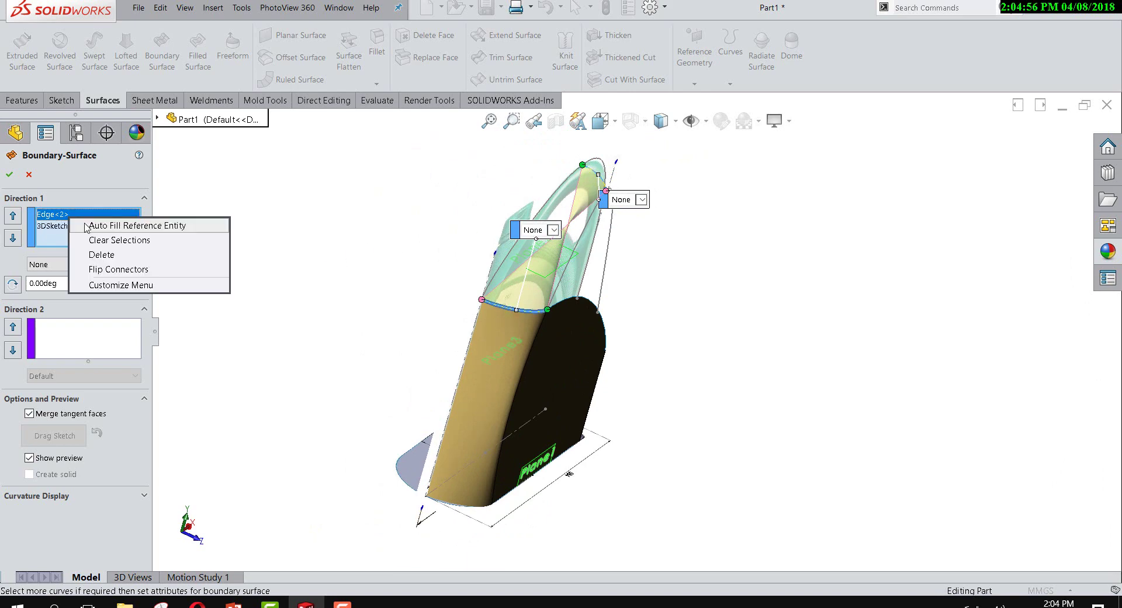
key(Escape)
right_click(91, 225)
click(119, 247)
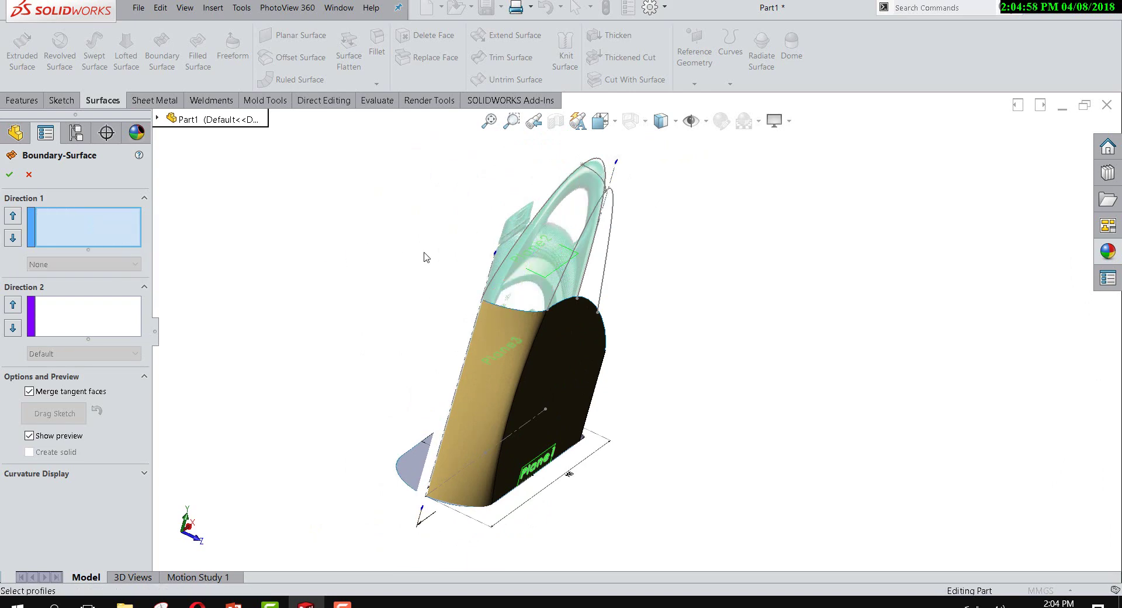
Step: Reselect the top edge, the 3D sketch spline and the remaining edge as Direction 1 curves
scroll(499, 285, down, 2)
click(493, 329)
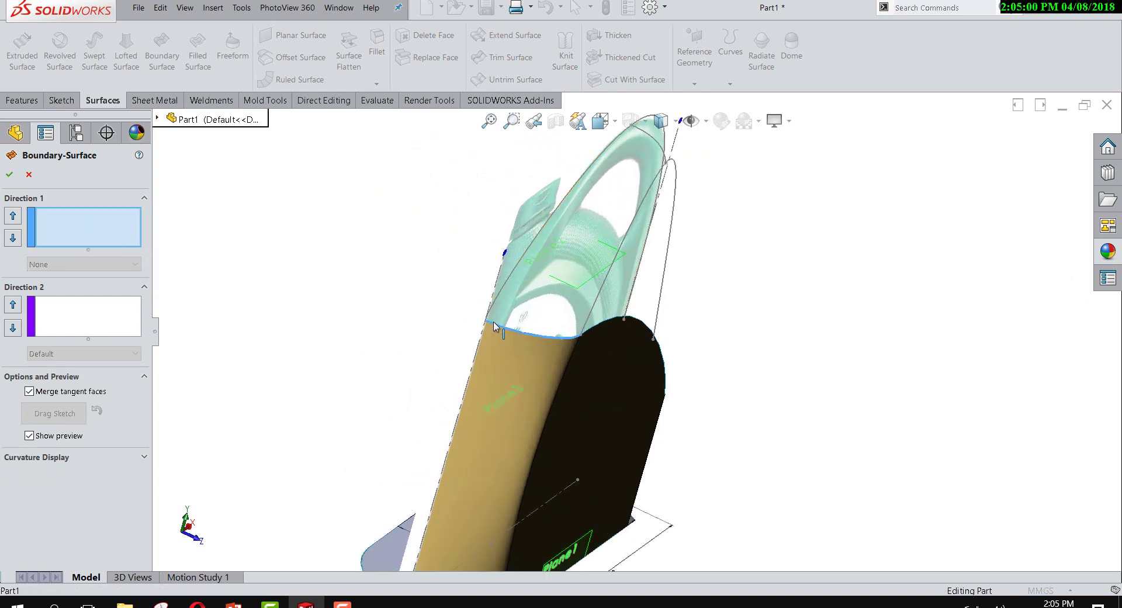
scroll(554, 271, up, 2)
scroll(649, 237, down, 3)
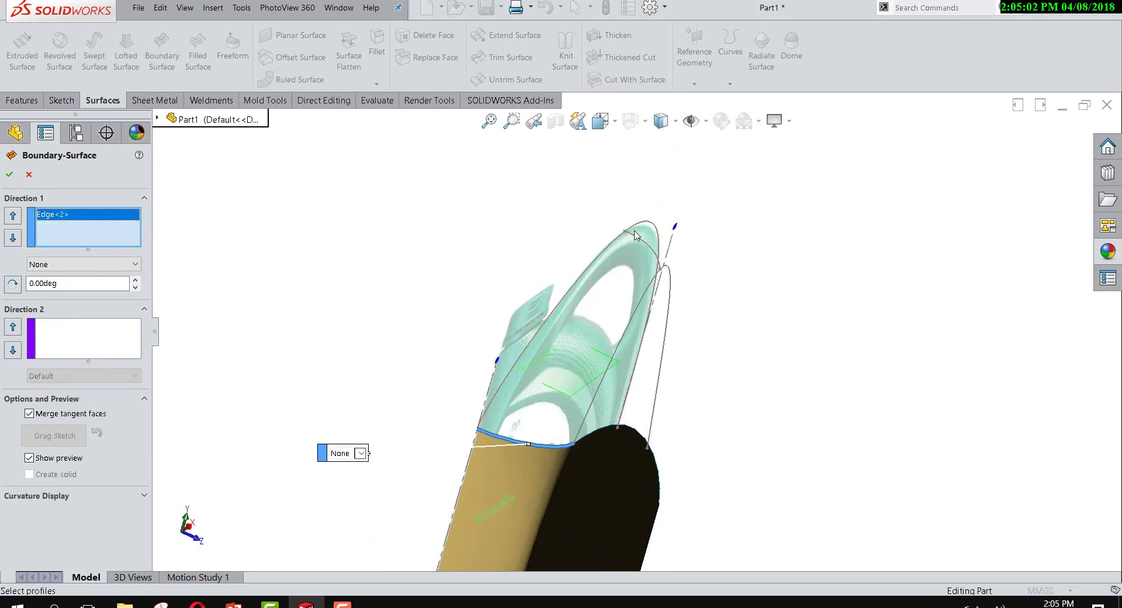
click(634, 239)
mouse_move(633, 240)
middle_down()
mouse_move(597, 310)
mouse_move(824, 400)
middle_up()
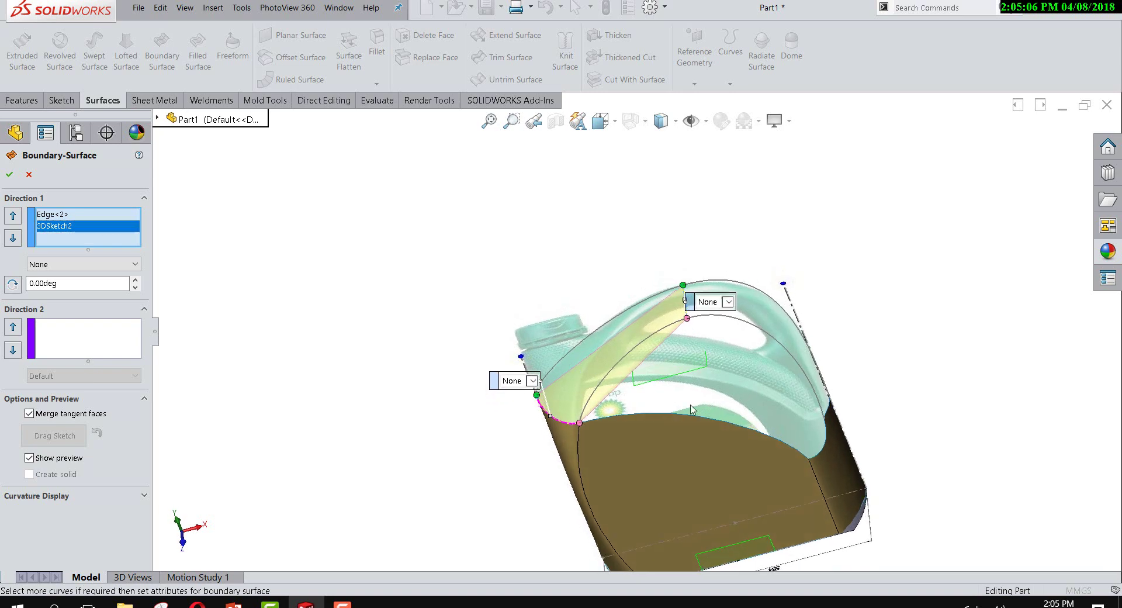
scroll(825, 400, down, 2)
scroll(825, 400, down, 2)
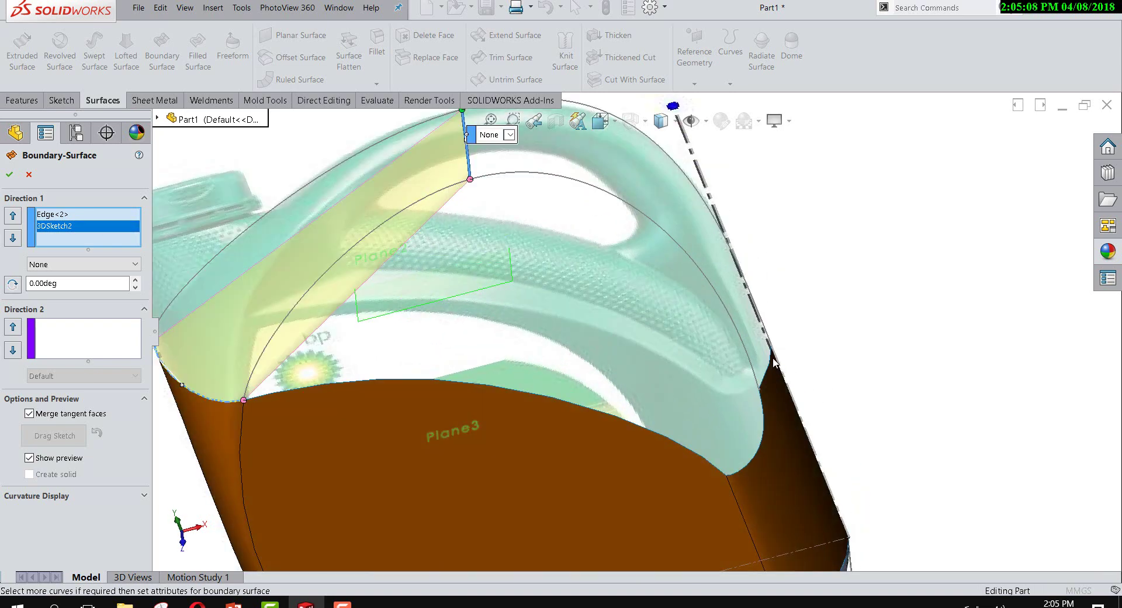
click(772, 354)
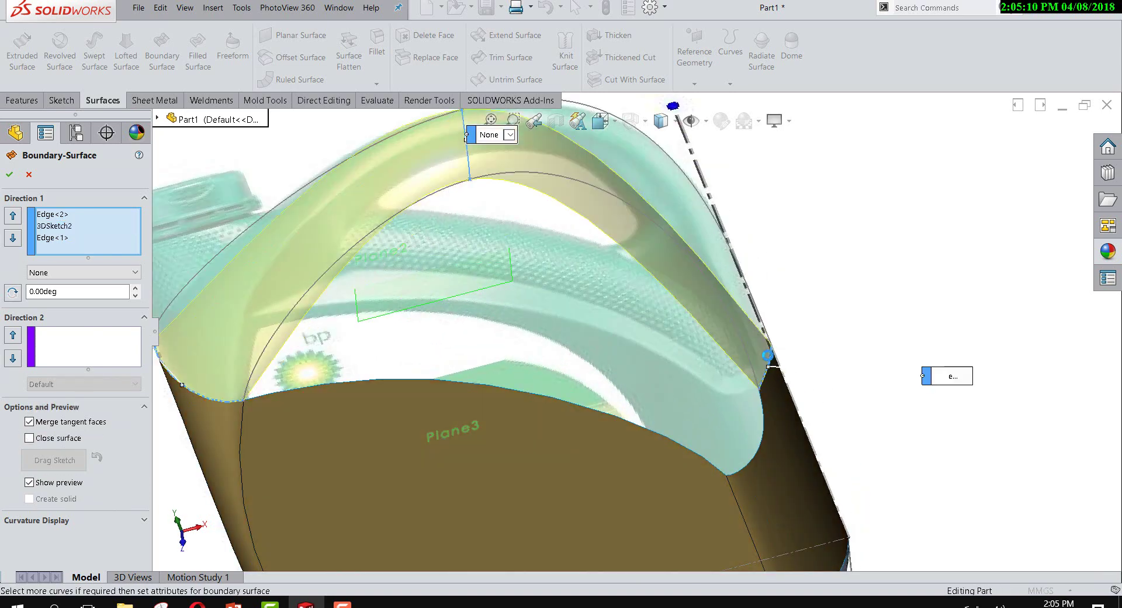
scroll(774, 364, up, 2)
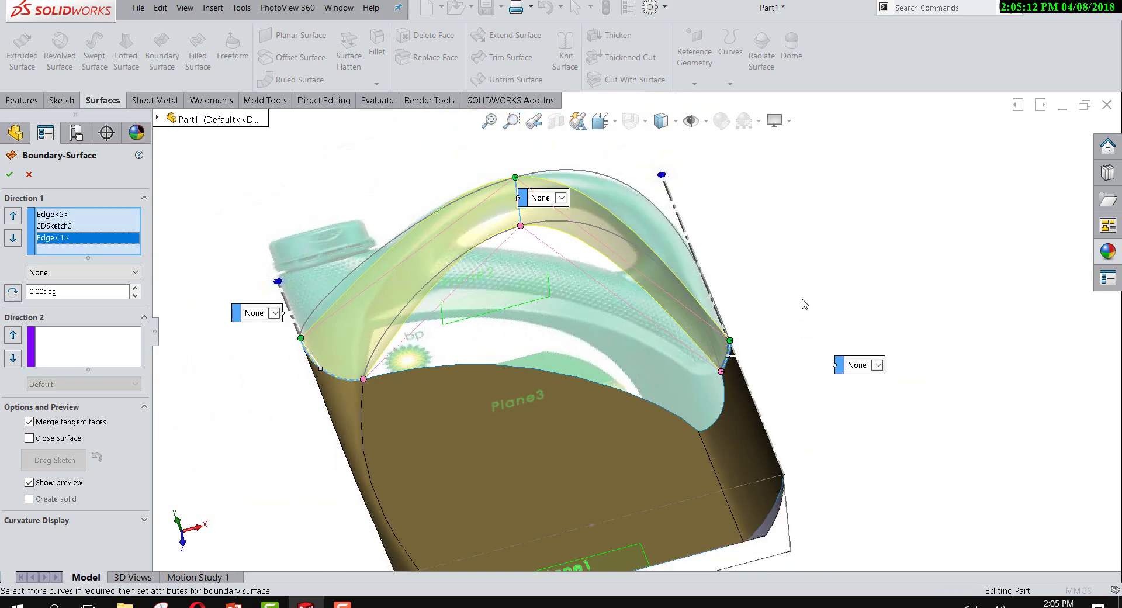
mouse_move(801, 303)
middle_down()
mouse_move(871, 187)
mouse_move(764, 275)
mouse_move(753, 218)
mouse_move(779, 228)
mouse_move(736, 245)
middle_up()
Step: Add the 3DSketch1 and Sketch12 handle curves as the Direction 2 curves
click(64, 348)
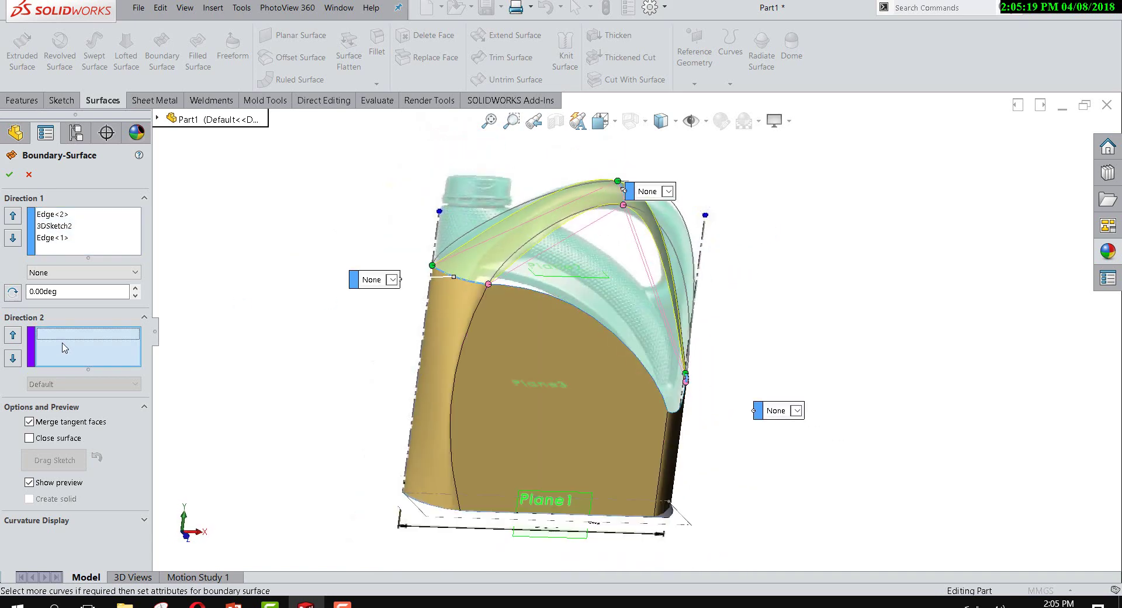
click(531, 242)
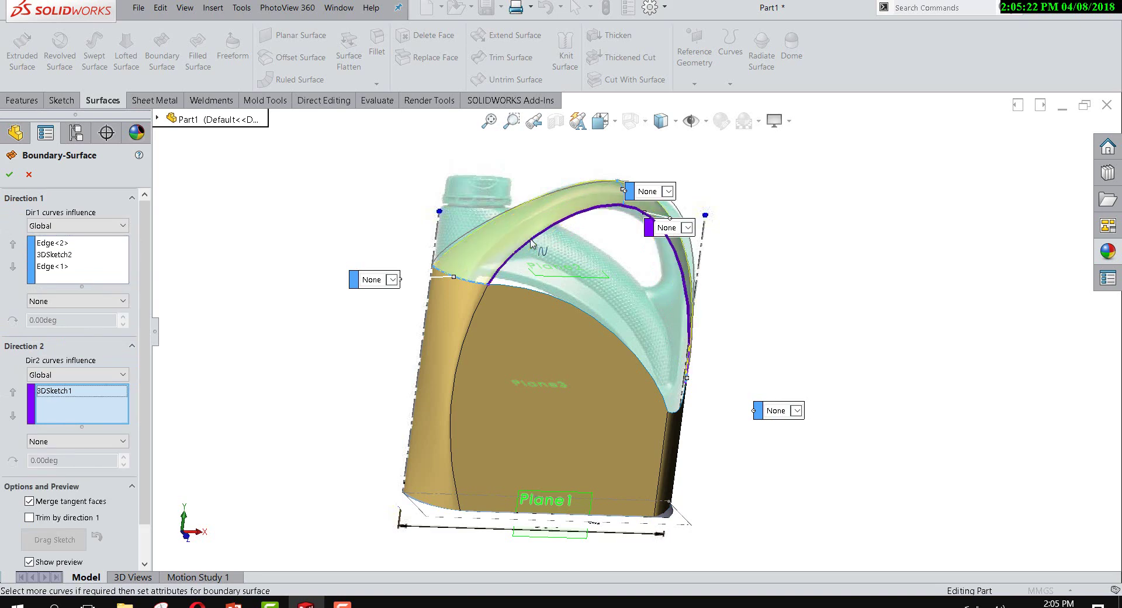
click(485, 228)
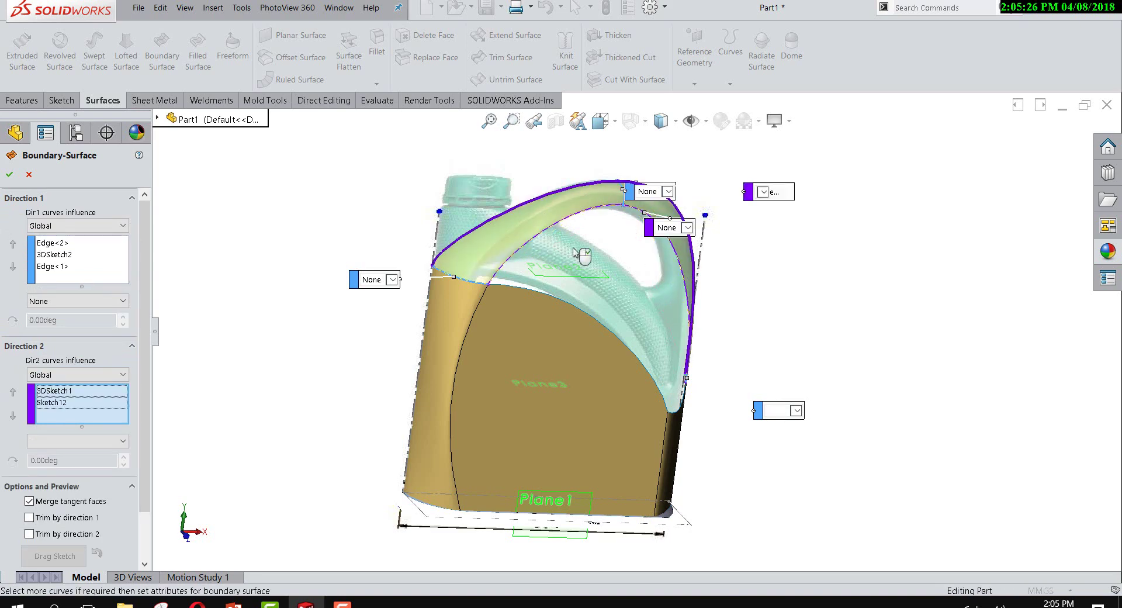
mouse_move(734, 295)
middle_down()
mouse_move(618, 253)
mouse_move(719, 269)
middle_up()
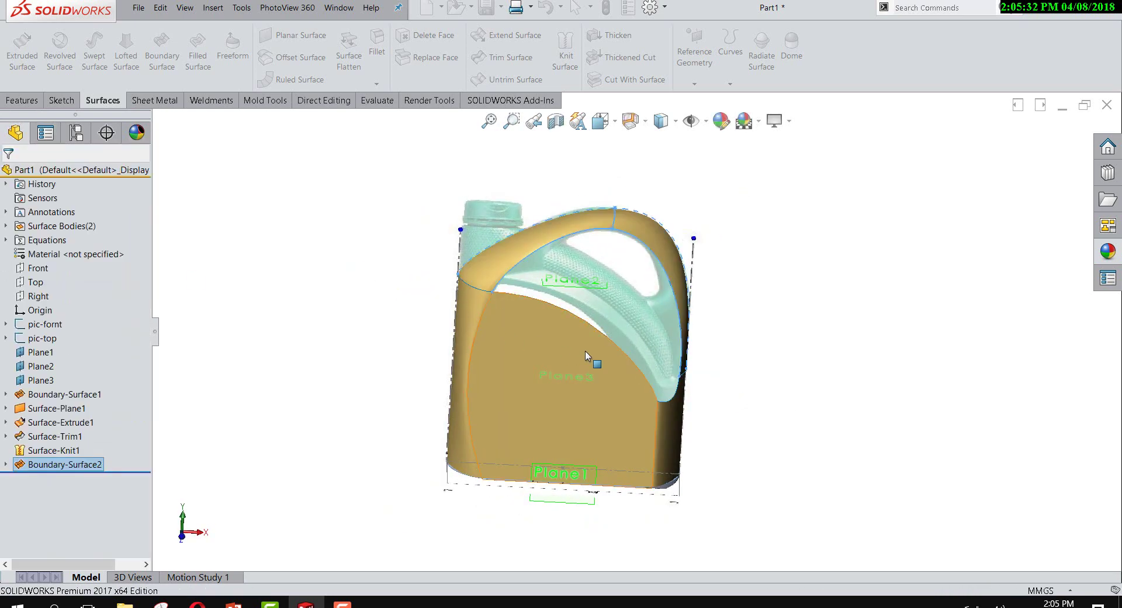
Step: Inspect the bottle from below, the side and front-left, then launch Knit Surface
mouse_move(809, 397)
middle_down()
mouse_move(817, 236)
mouse_move(721, 195)
mouse_move(648, 314)
mouse_move(659, 235)
mouse_move(689, 223)
mouse_move(848, 403)
mouse_move(807, 426)
mouse_move(764, 366)
mouse_move(681, 307)
mouse_move(696, 341)
mouse_move(863, 399)
mouse_move(525, 330)
mouse_move(513, 350)
mouse_move(476, 313)
middle_up()
scroll(475, 293, down, 5)
scroll(491, 277, up, 3)
scroll(526, 281, up, 3)
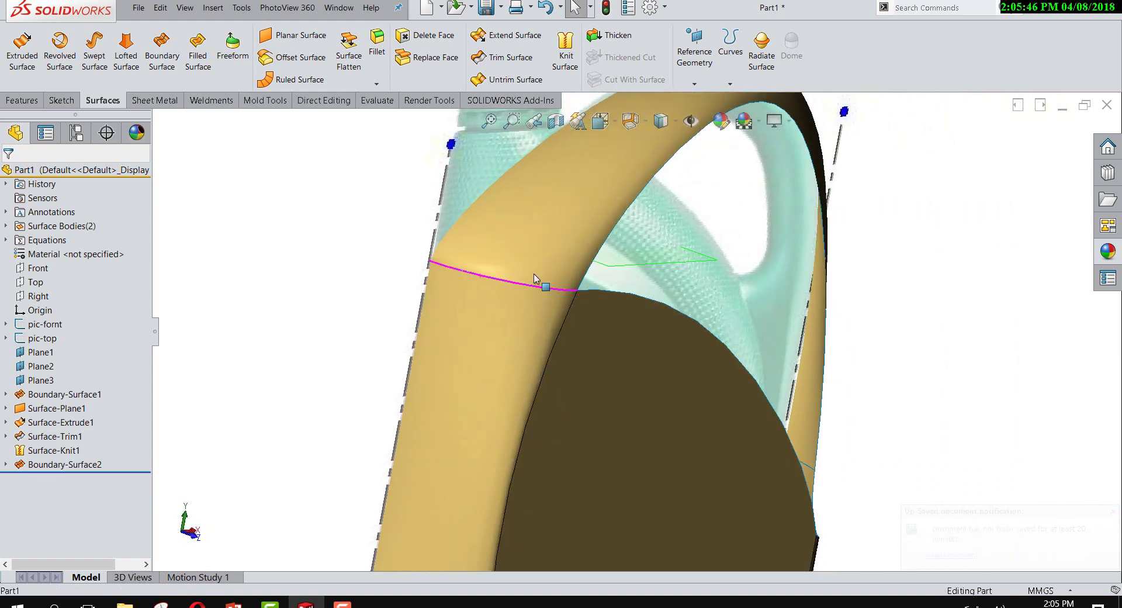
scroll(529, 290, up, 3)
scroll(523, 294, up, 1)
mouse_move(523, 294)
middle_down()
mouse_move(602, 193)
mouse_move(543, 237)
mouse_move(672, 273)
middle_up()
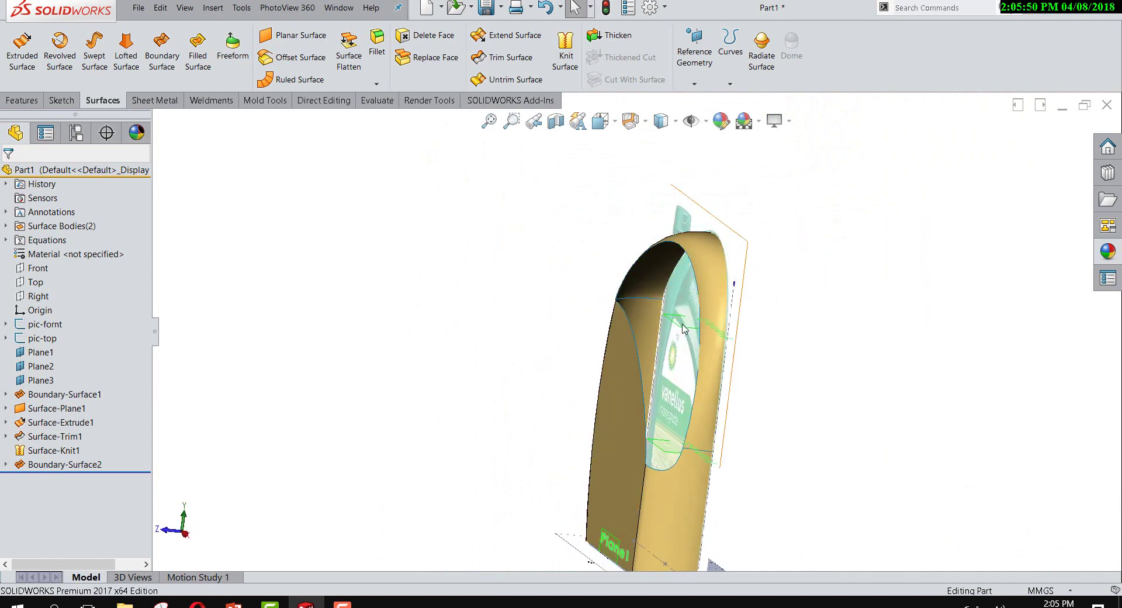
middle_drag(684, 329, 719, 337)
scroll(718, 337, up, 2)
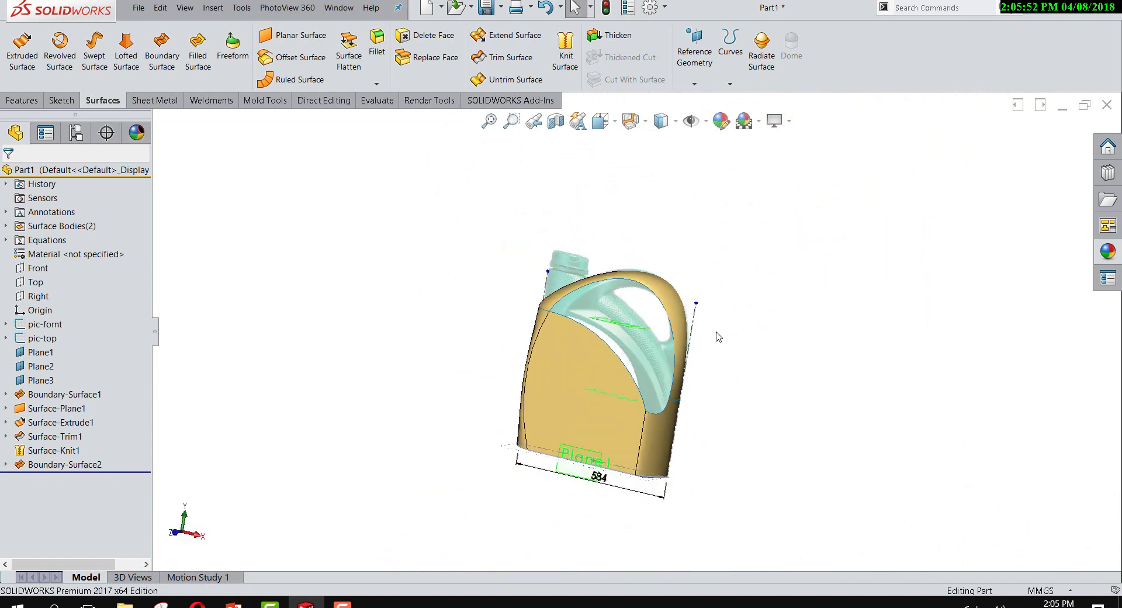
scroll(648, 408, down, 2)
middle_drag(640, 386, 725, 319)
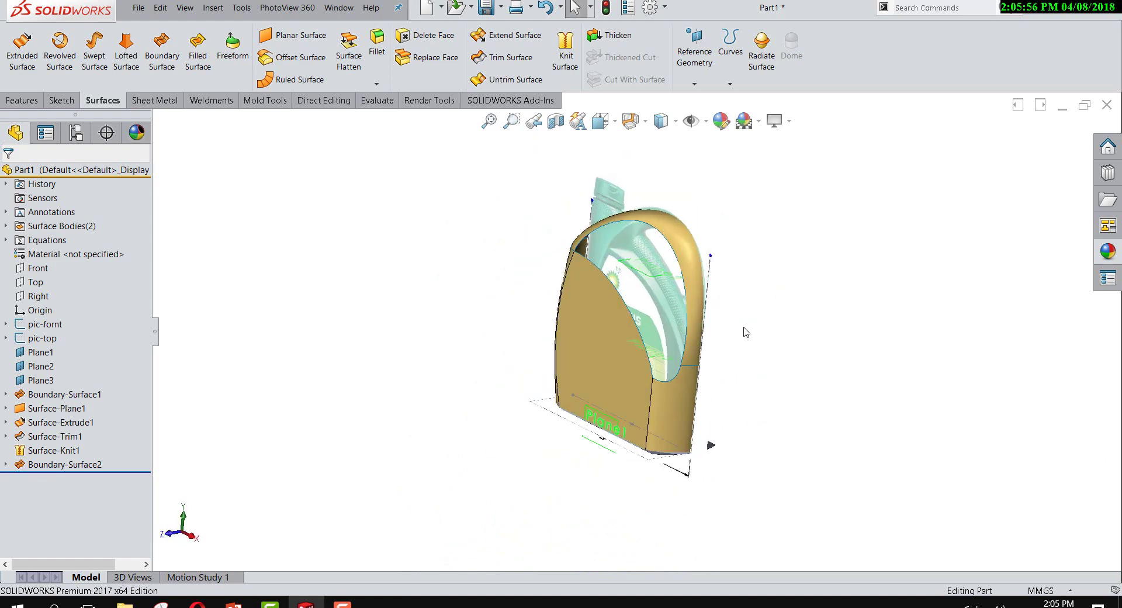
click(565, 56)
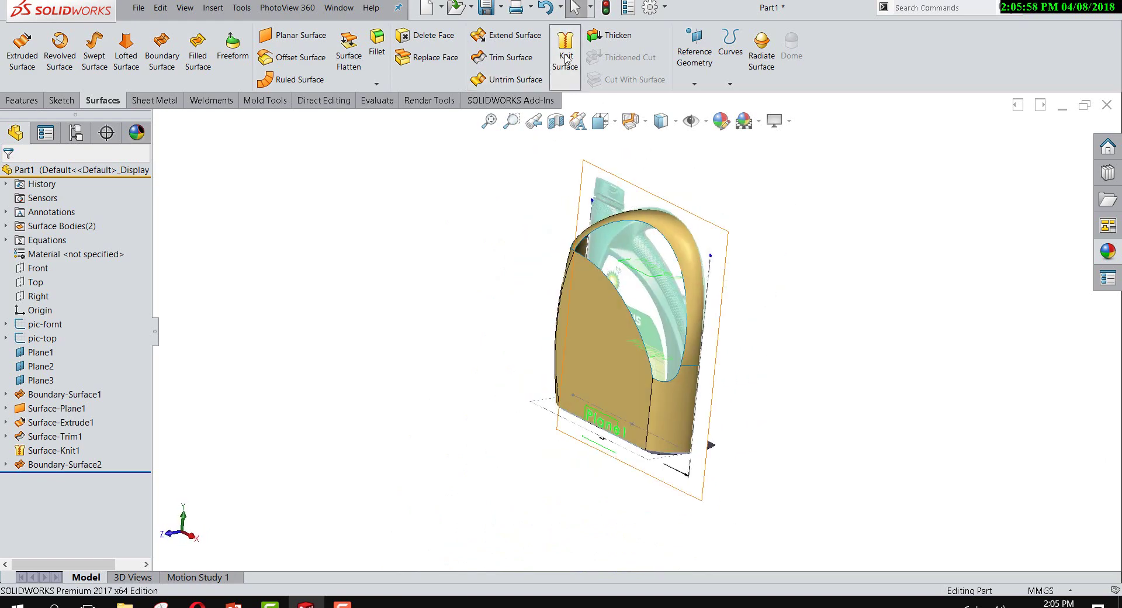
Step: Knit Boundary-Surface2 and Surface-Knit1 together into Surface-Knit2
click(665, 231)
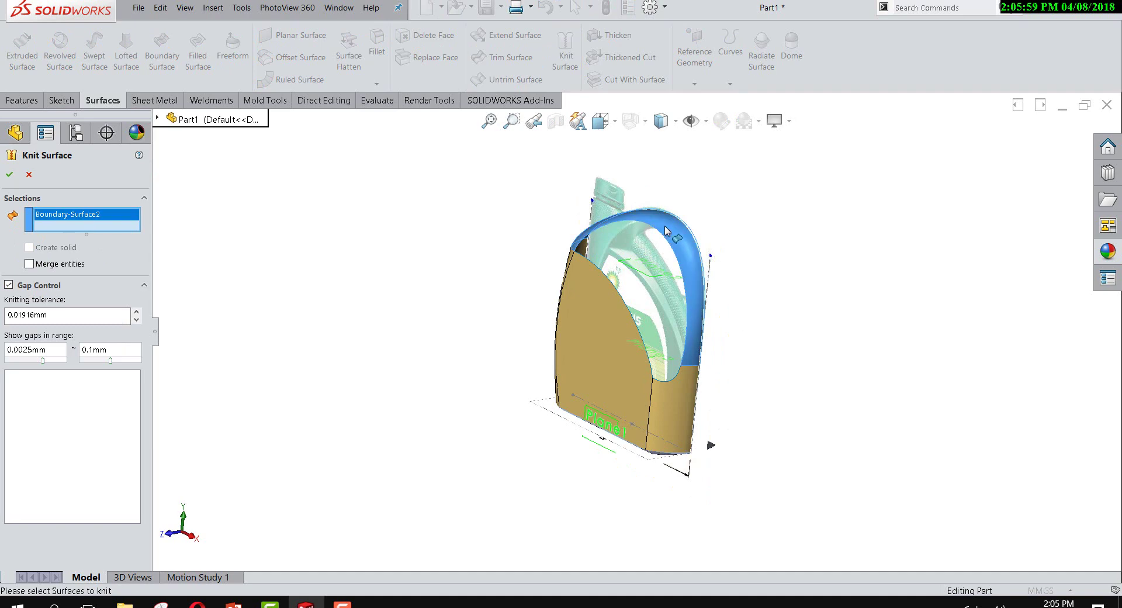
click(604, 304)
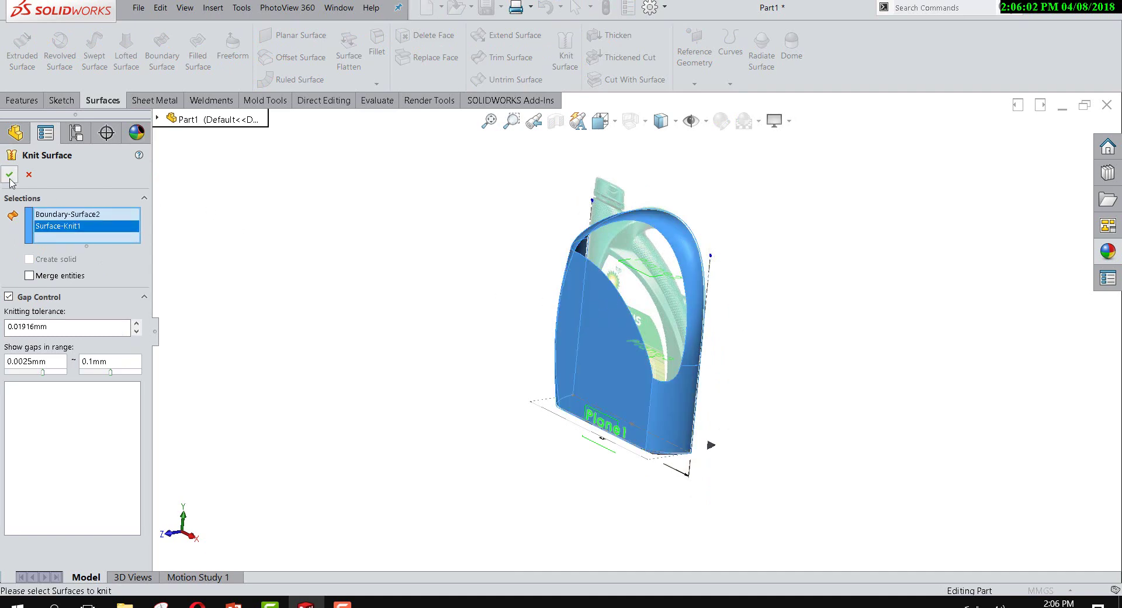
key(Return)
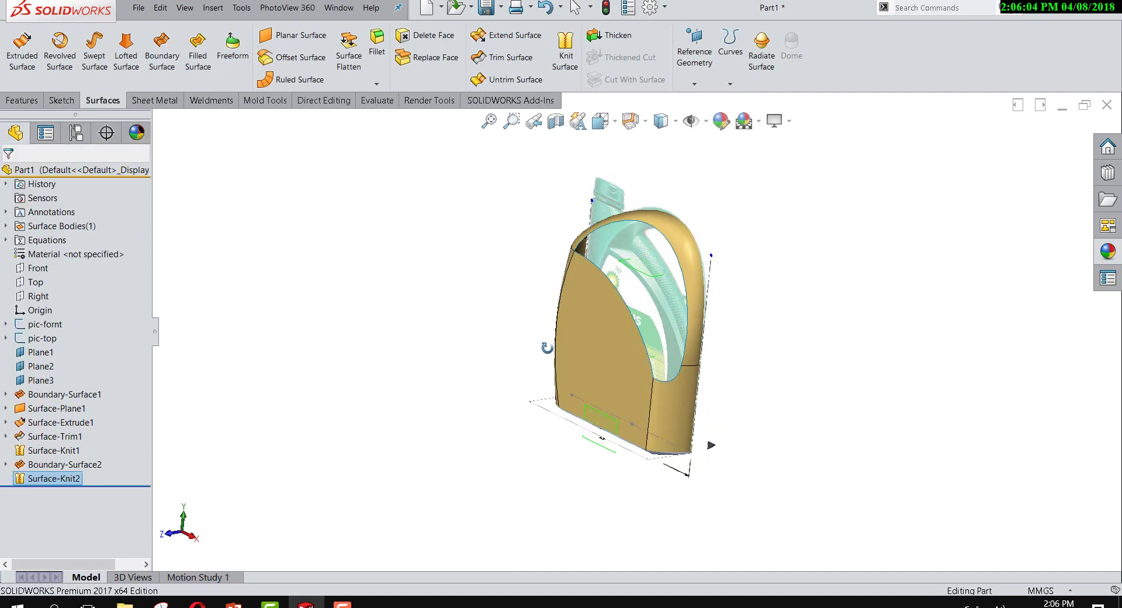
mouse_move(523, 327)
middle_down()
mouse_move(541, 183)
mouse_move(428, 289)
mouse_move(544, 369)
mouse_move(508, 244)
mouse_move(514, 283)
mouse_move(506, 206)
middle_up()
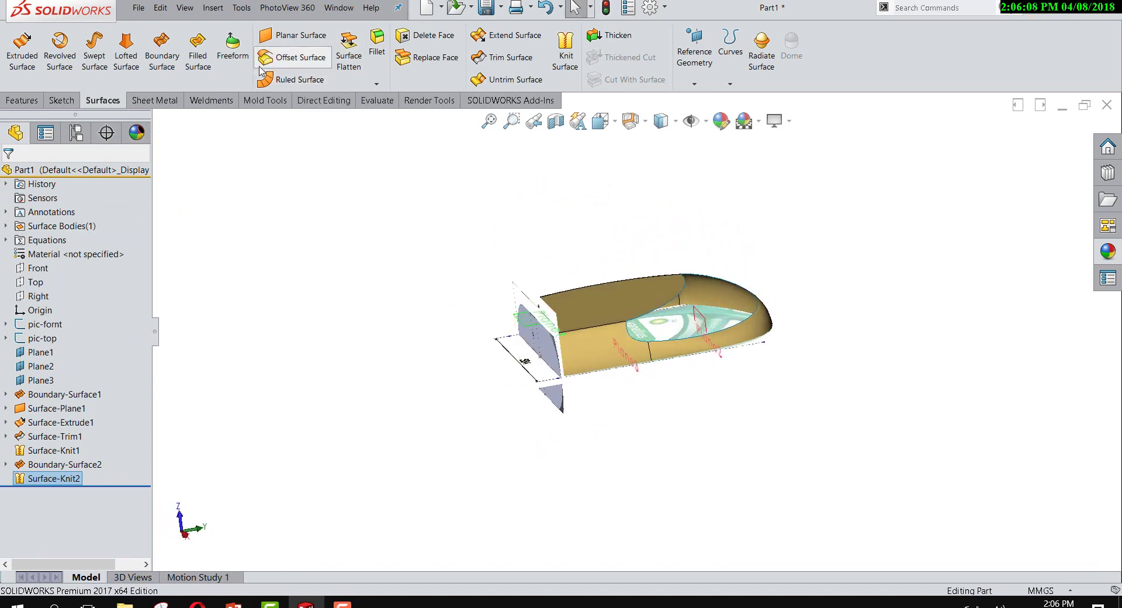
click(198, 52)
scroll(760, 314, down, 3)
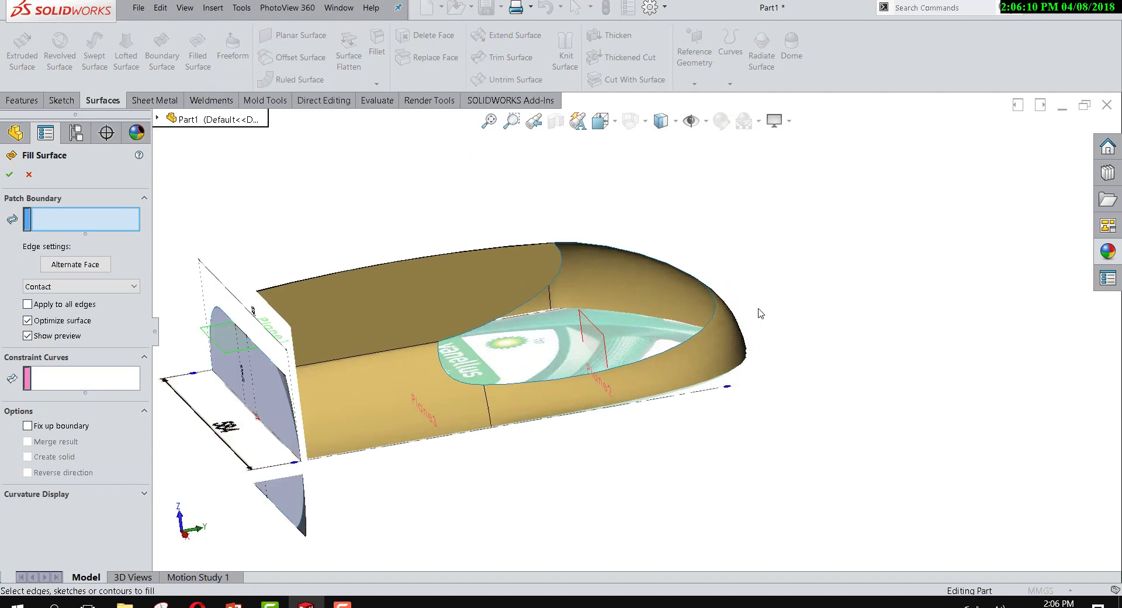
right_click(700, 286)
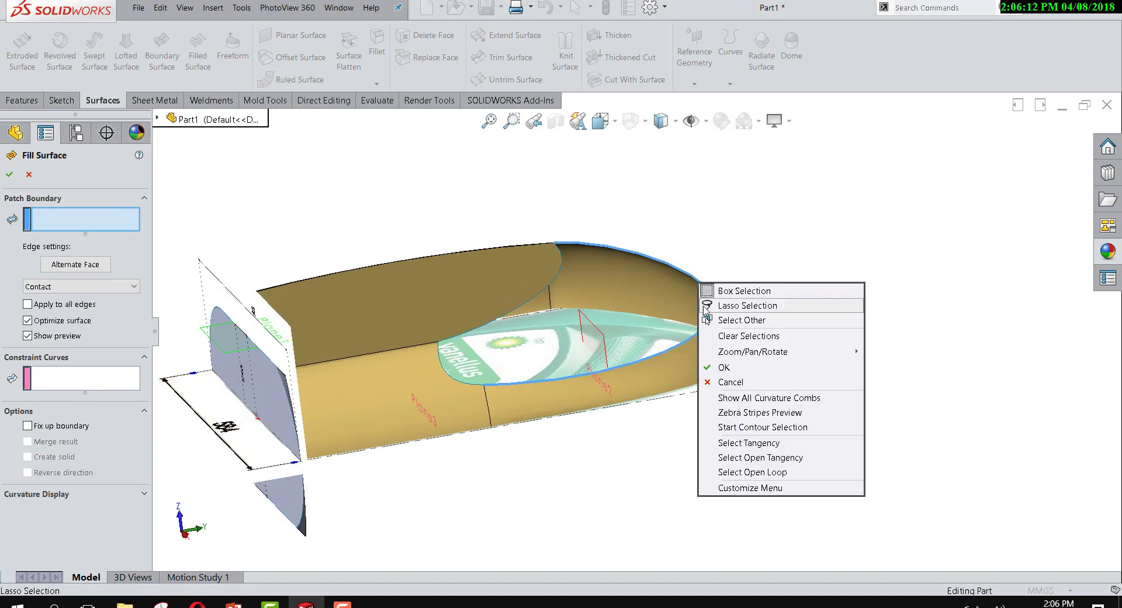
click(772, 471)
mouse_move(777, 477)
middle_down()
mouse_move(818, 371)
mouse_move(570, 411)
mouse_move(797, 380)
mouse_move(827, 437)
middle_up()
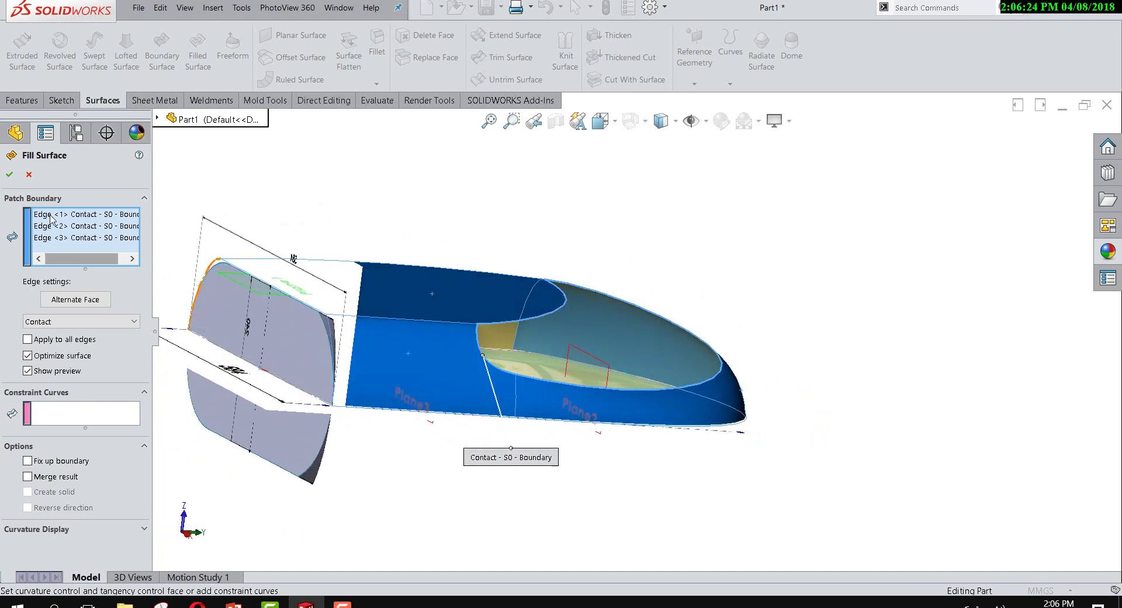
click(29, 177)
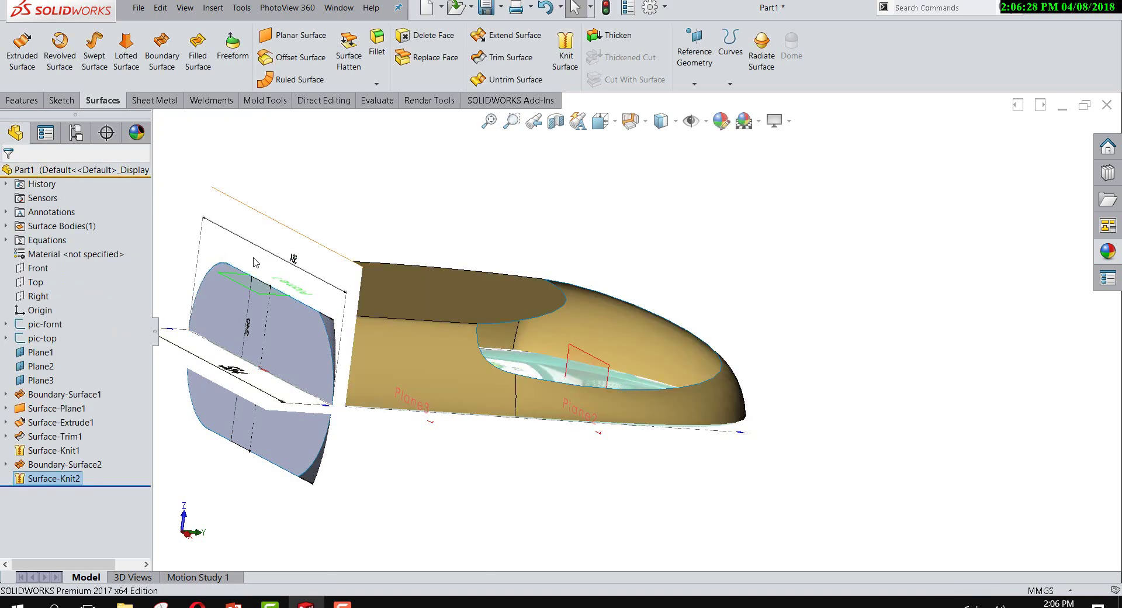
Step: Start a new 3D sketch and draw a spline from the opening's upper edge to its lower edge
mouse_move(463, 243)
middle_down()
mouse_move(399, 226)
mouse_move(298, 332)
mouse_move(326, 340)
mouse_move(310, 275)
middle_up()
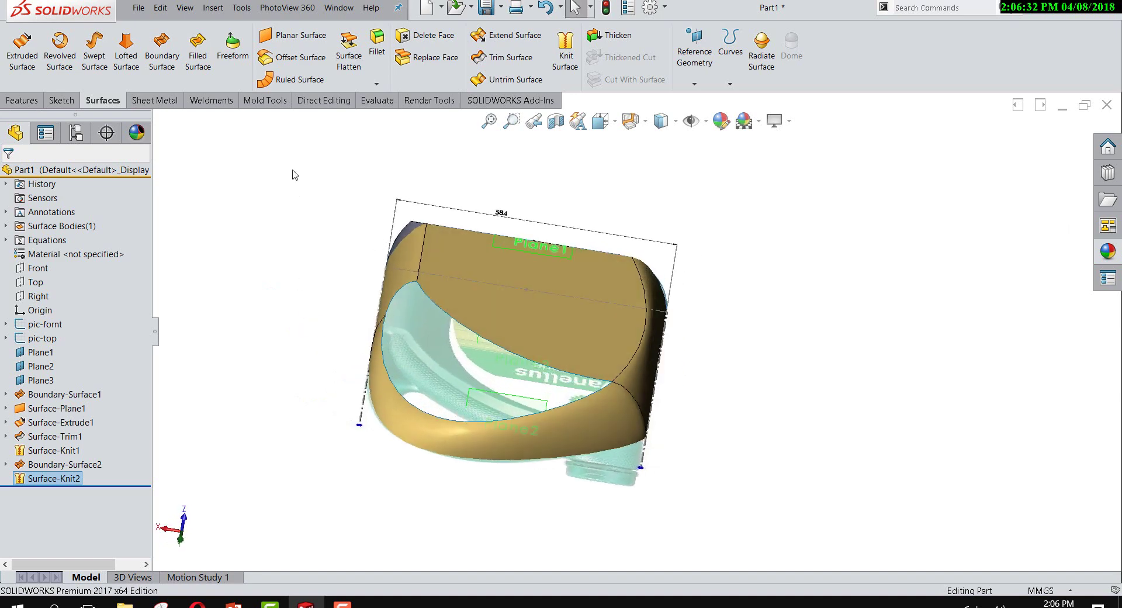
click(65, 103)
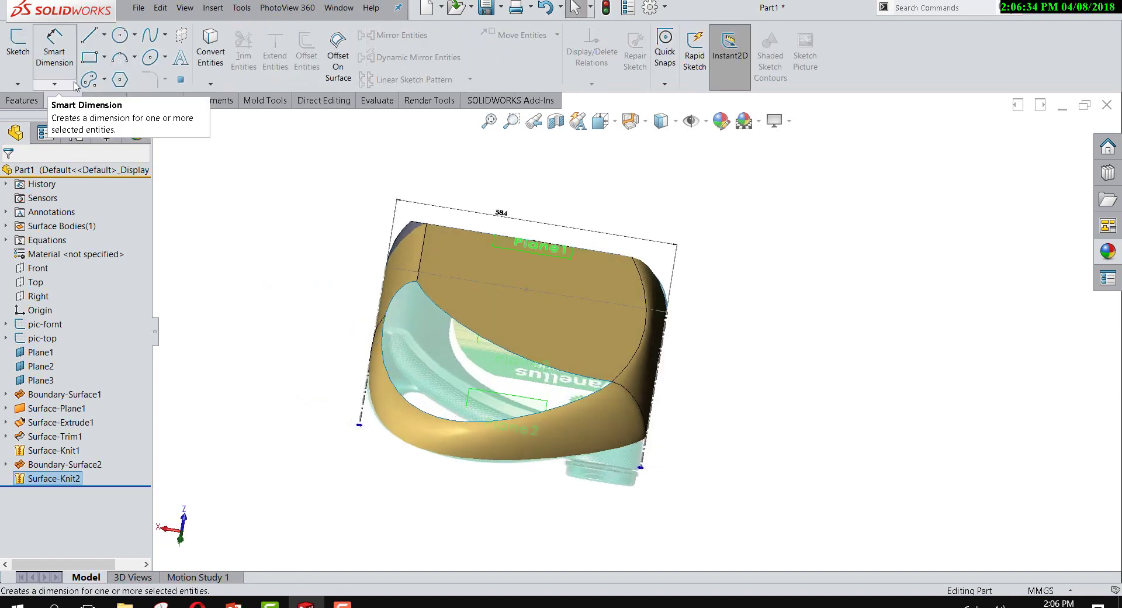
click(17, 84)
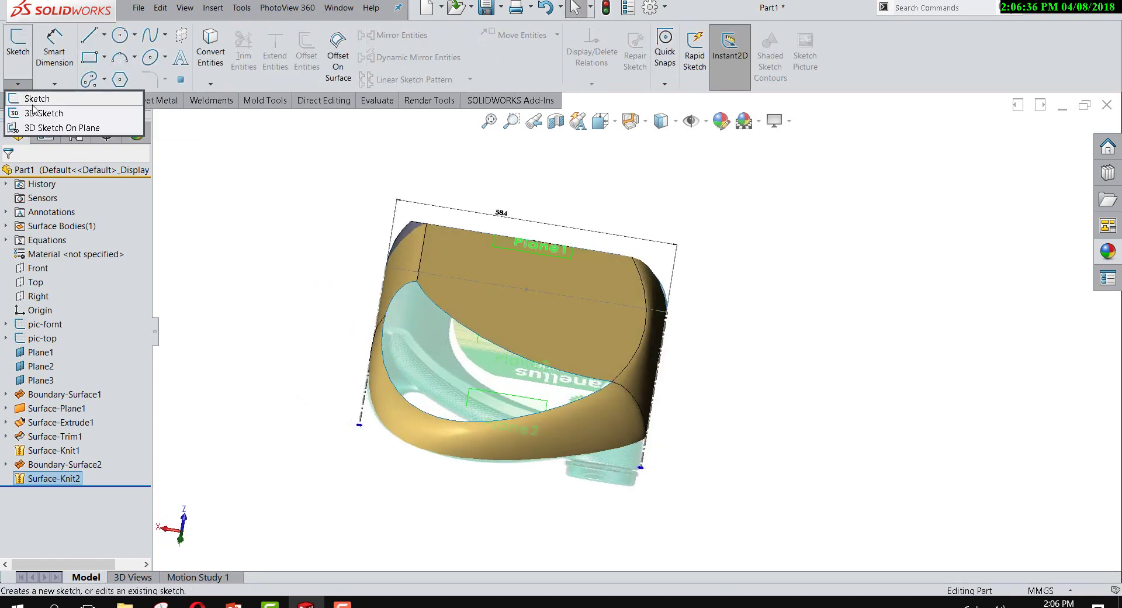
click(37, 114)
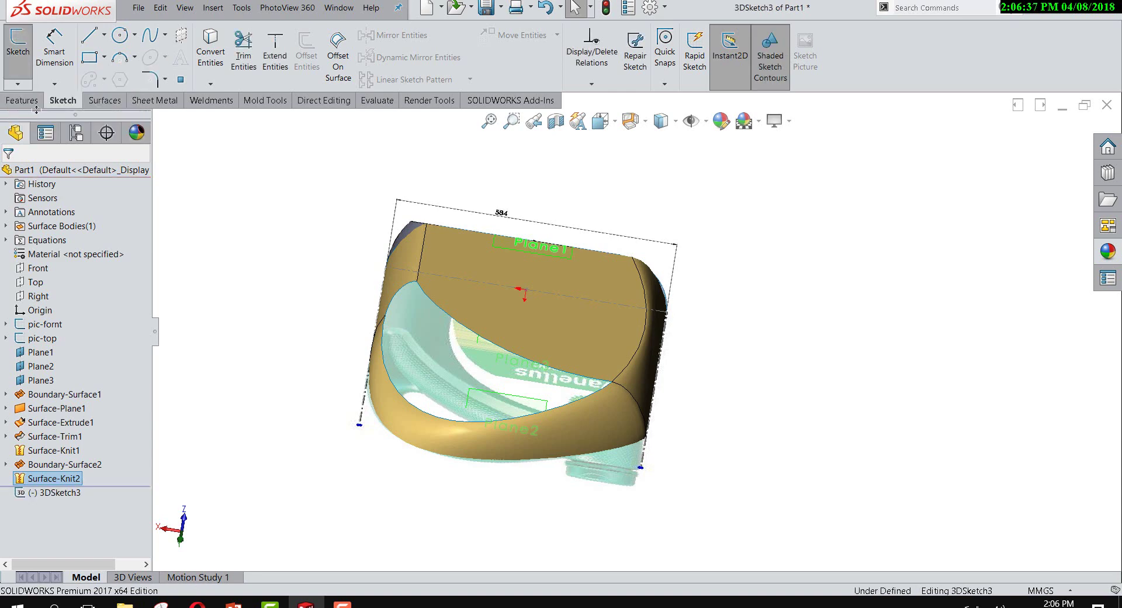
click(149, 38)
scroll(443, 318, down, 3)
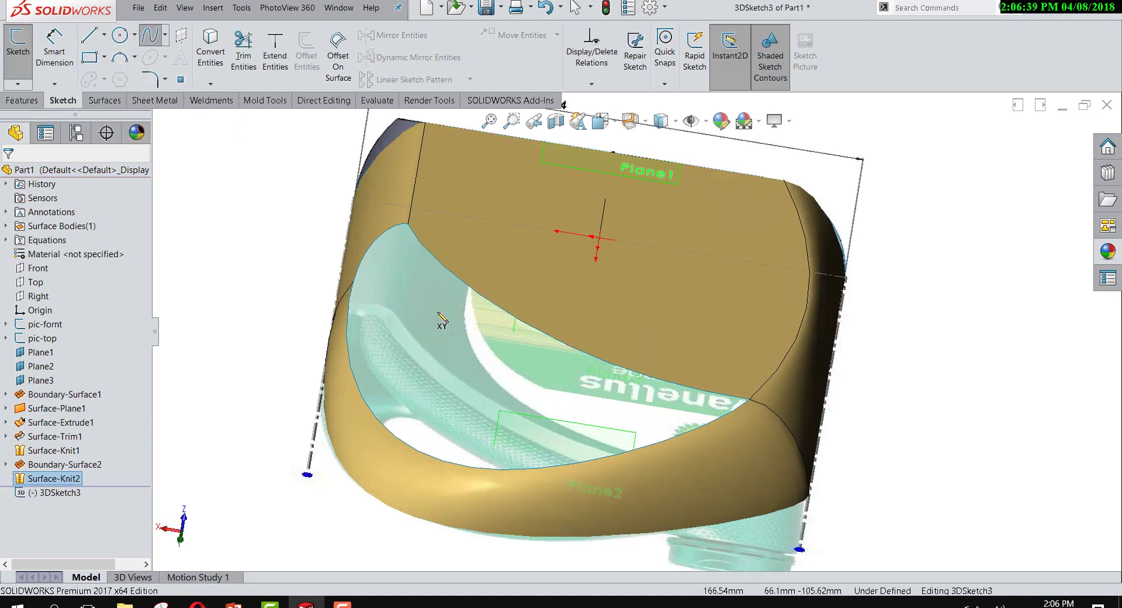
click(435, 273)
middle_drag(435, 273, 393, 380)
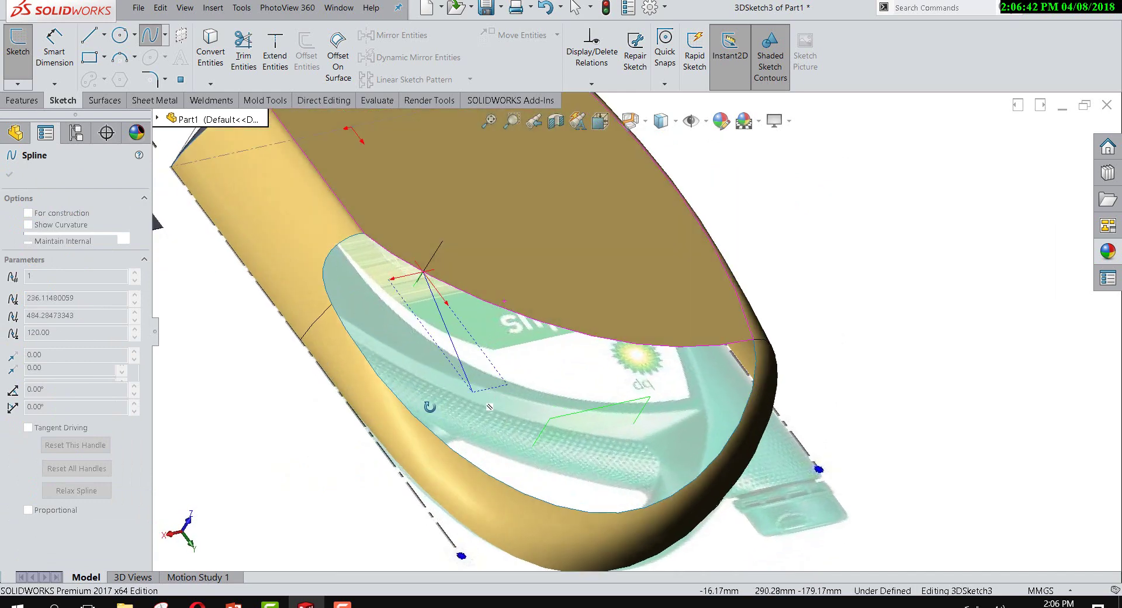
click(351, 350)
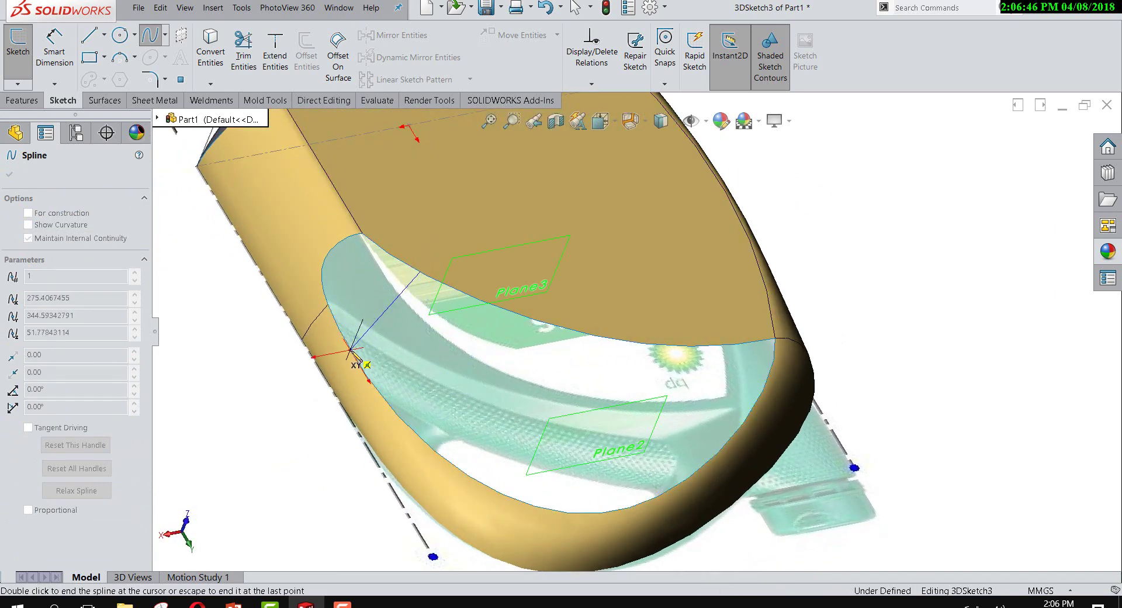
right_click(354, 346)
click(389, 358)
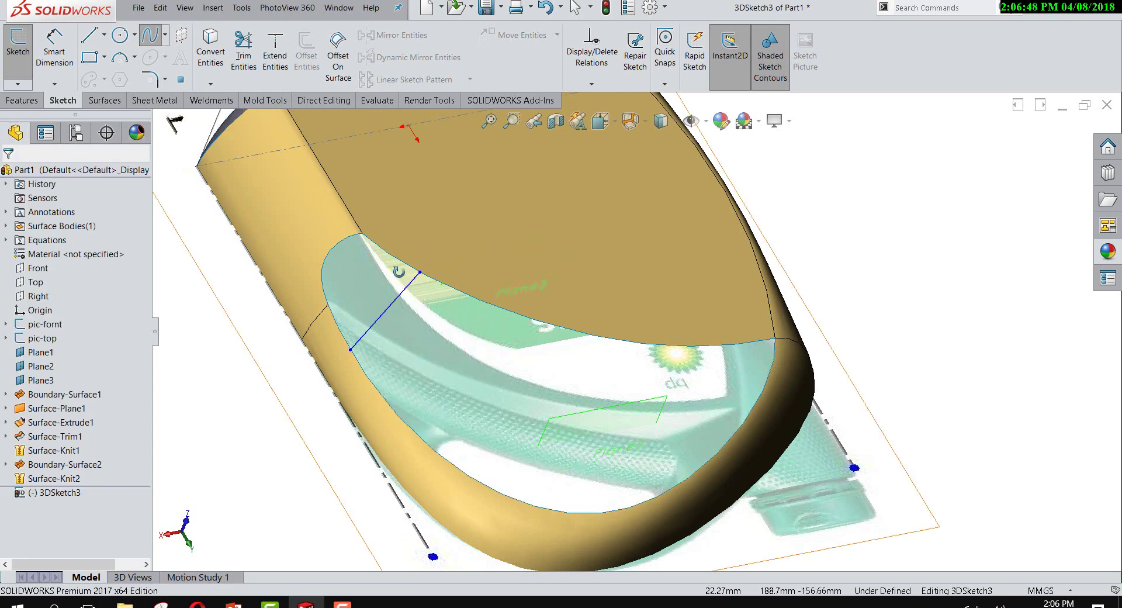
Step: Bend the spline by dragging one of its points, then exit 3DSketch3
middle_drag(399, 272, 410, 292)
click(410, 287)
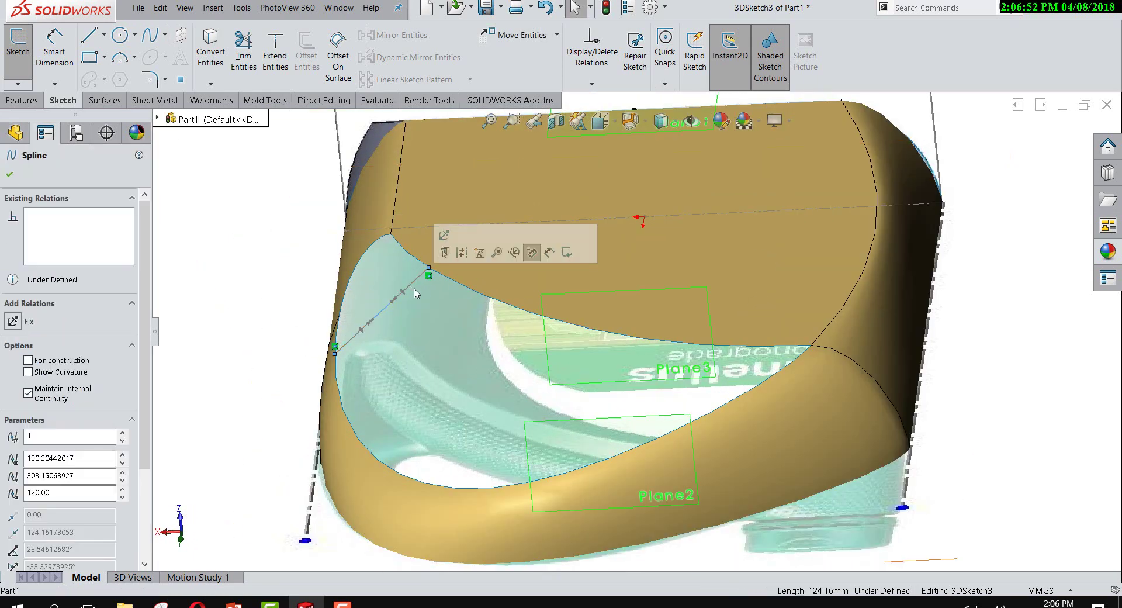
drag(408, 291, 415, 304)
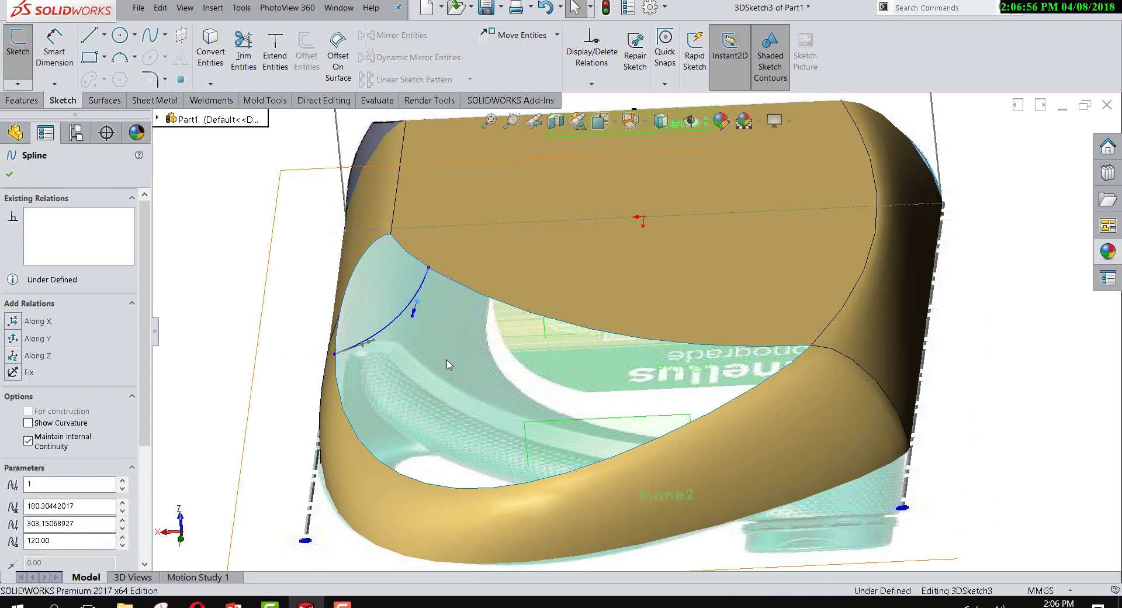
scroll(448, 364, up, 3)
mouse_move(448, 365)
middle_down()
mouse_move(557, 331)
mouse_move(439, 318)
mouse_move(442, 386)
mouse_move(447, 376)
middle_up()
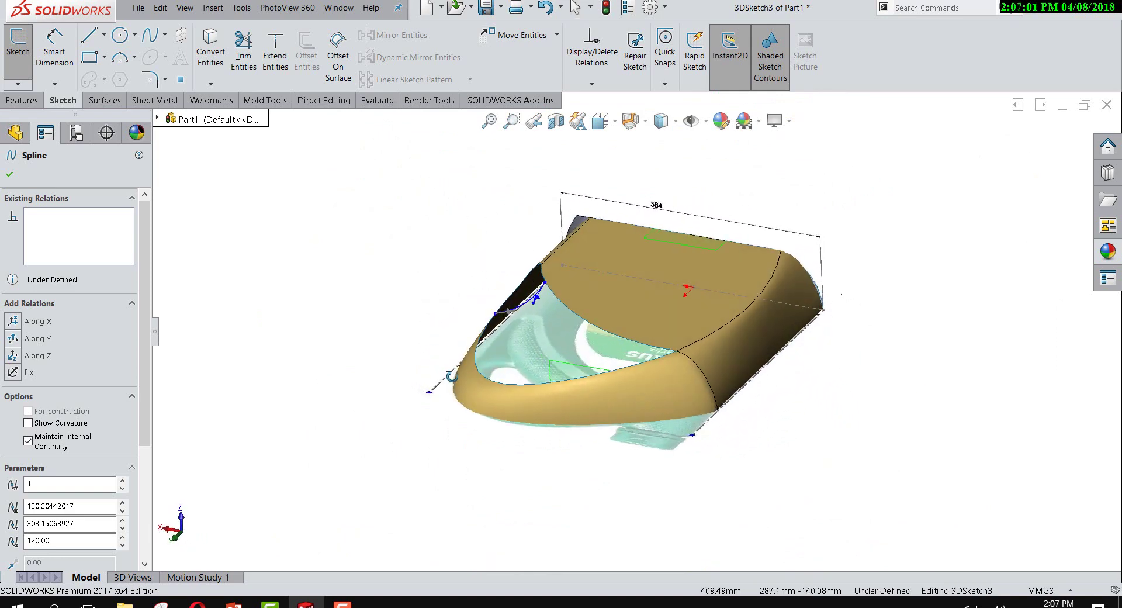
click(18, 84)
click(25, 104)
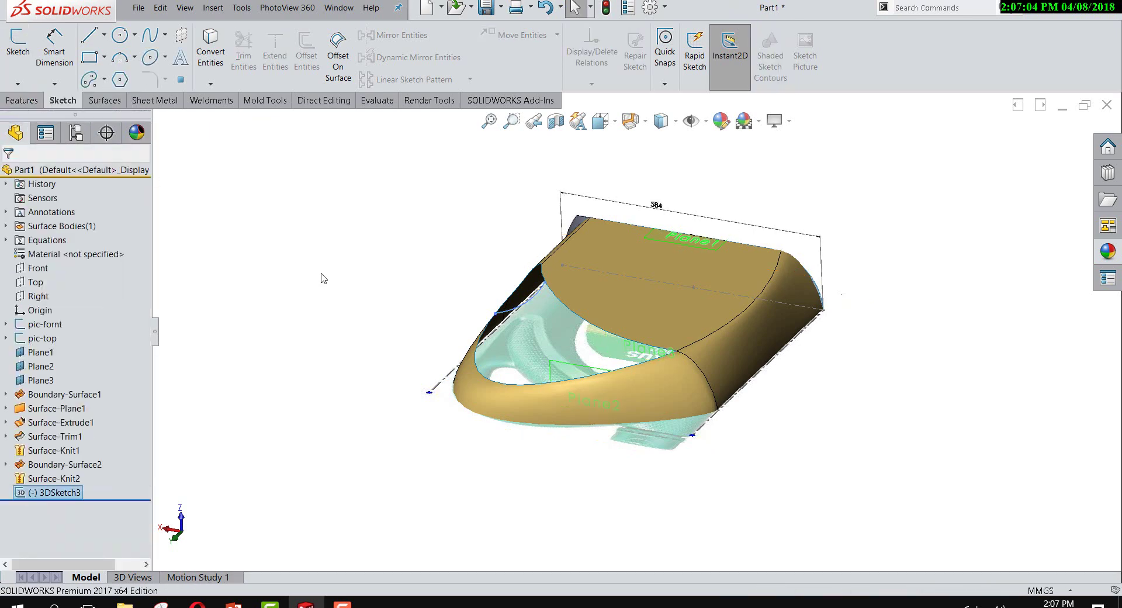
click(24, 88)
Step: In the new 3DSketch4, draw a spline between two points on opposite edges of the opening
click(27, 111)
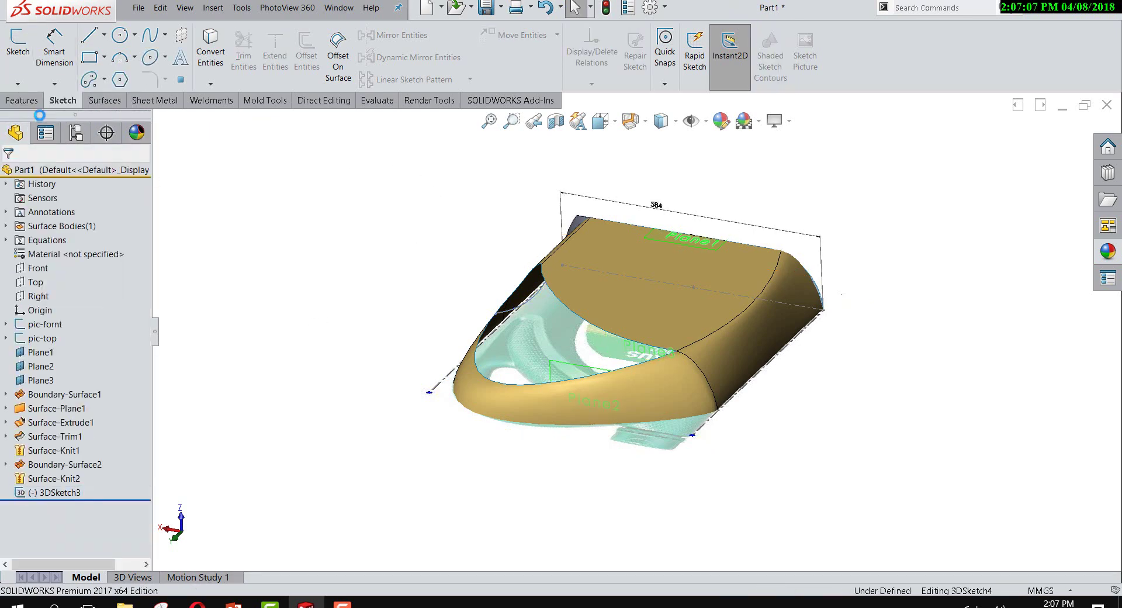
click(149, 37)
mouse_move(586, 351)
middle_down()
mouse_move(594, 381)
mouse_move(578, 353)
middle_up()
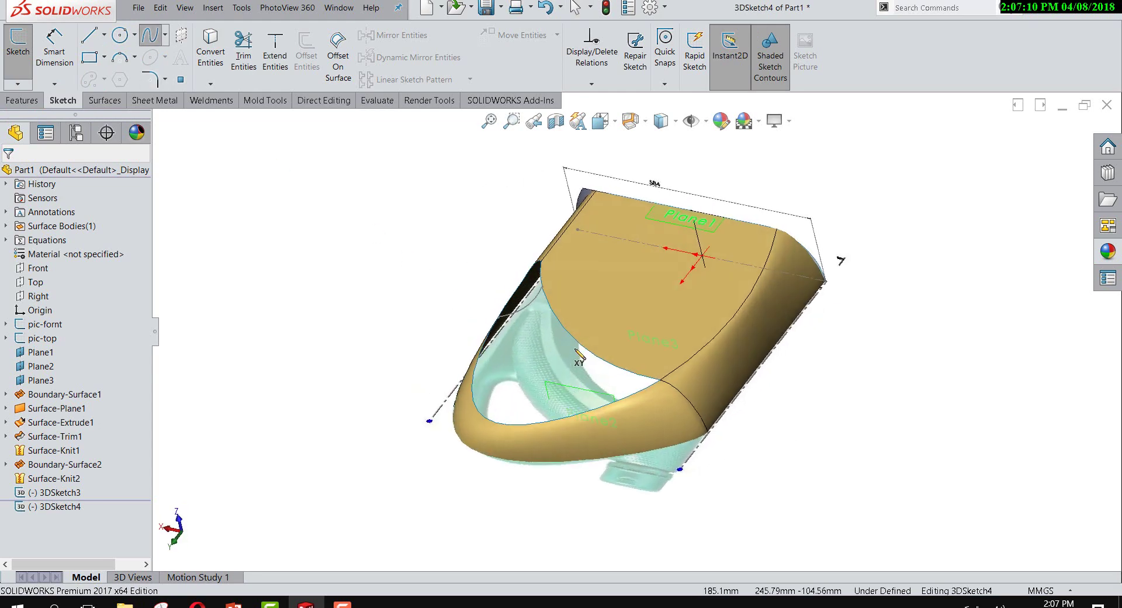
click(570, 334)
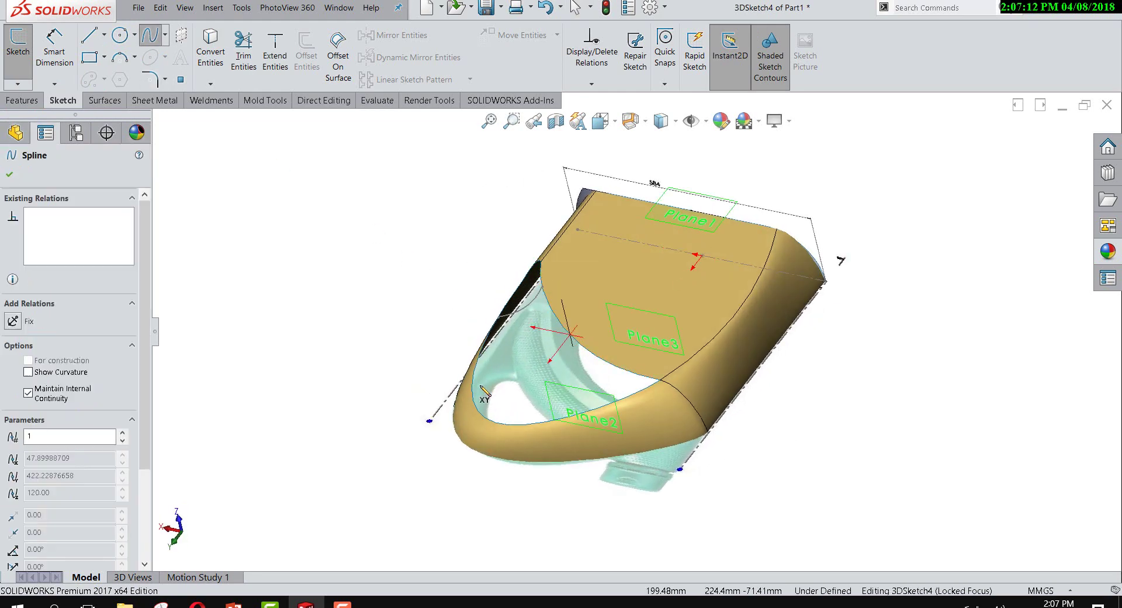
click(476, 406)
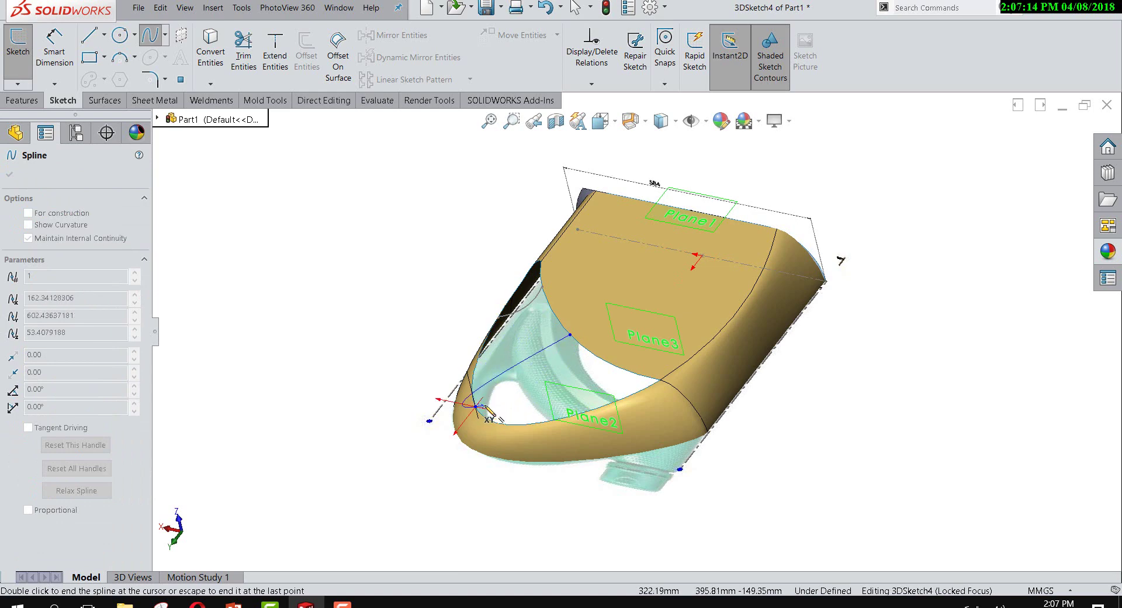
right_click(485, 400)
click(513, 412)
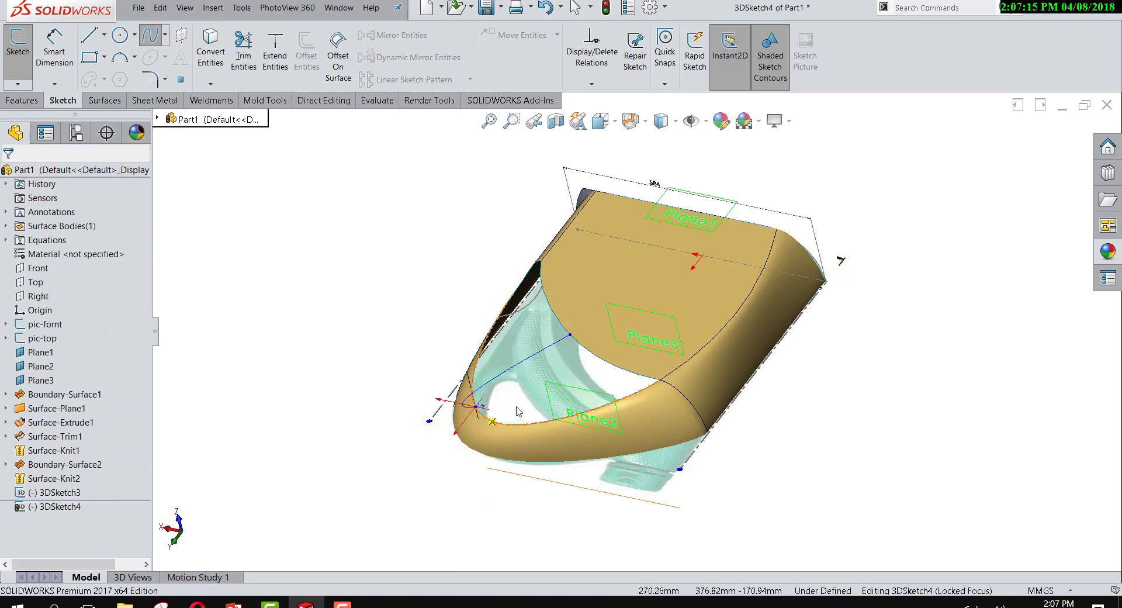
Step: Drag the spline's tangent handle to curve it and fine-tune its curvature
click(538, 364)
scroll(550, 366, down, 2)
scroll(550, 367, down, 2)
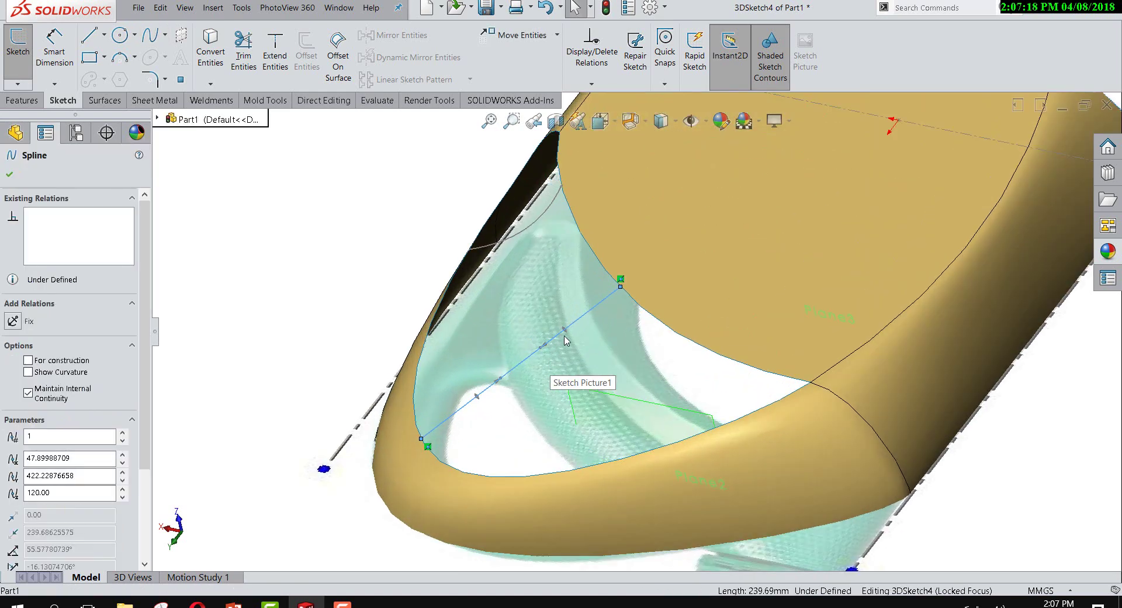
drag(565, 332, 580, 350)
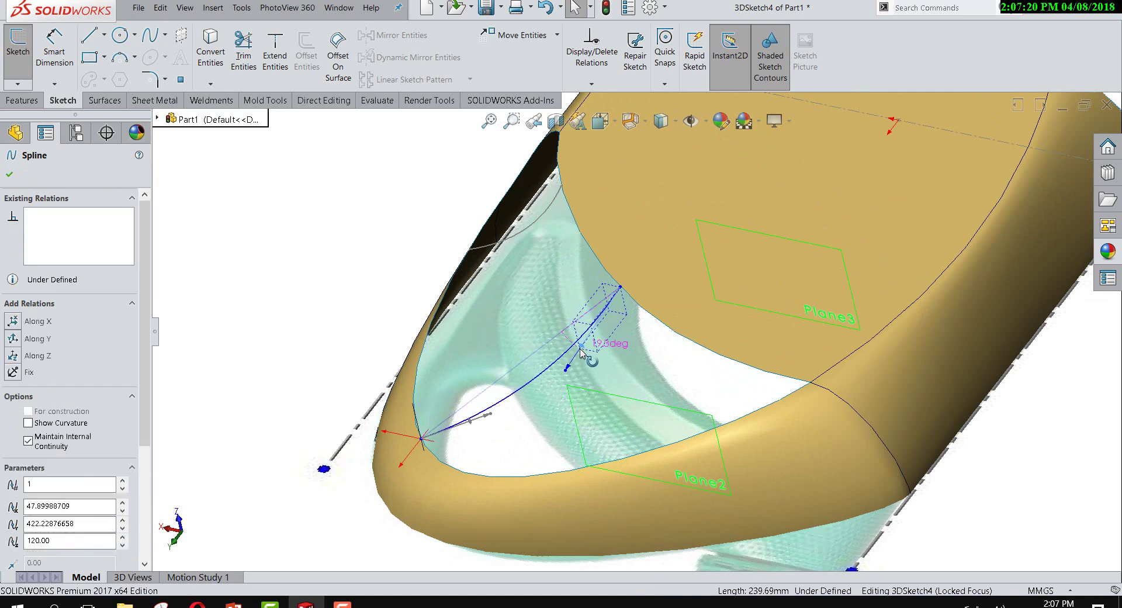
mouse_move(581, 351)
middle_down()
mouse_move(532, 346)
mouse_move(571, 325)
middle_up()
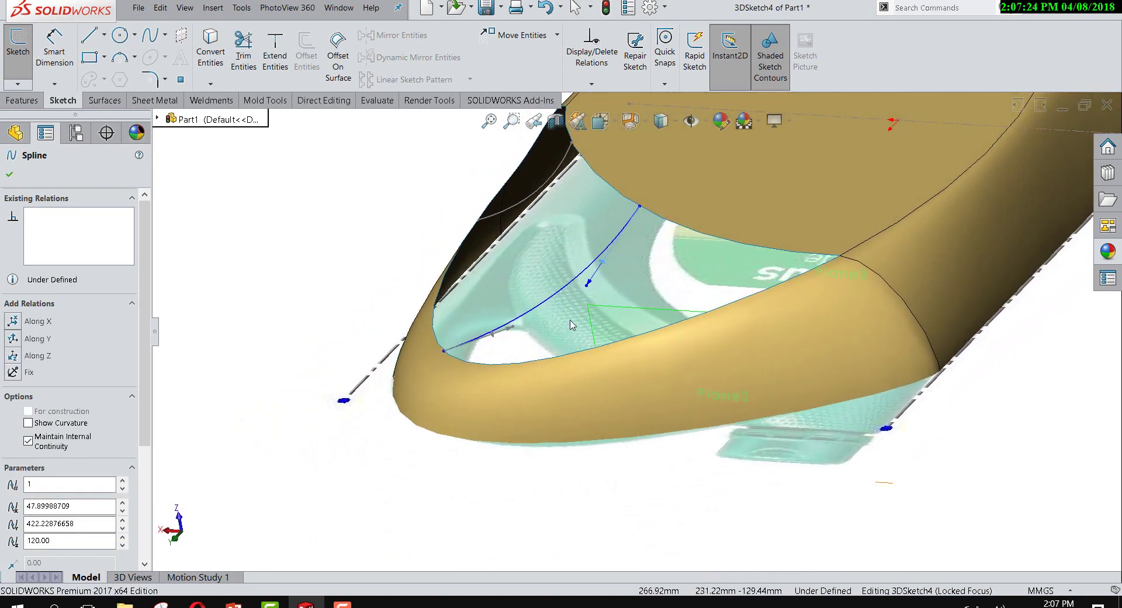
middle_drag(571, 326, 604, 264)
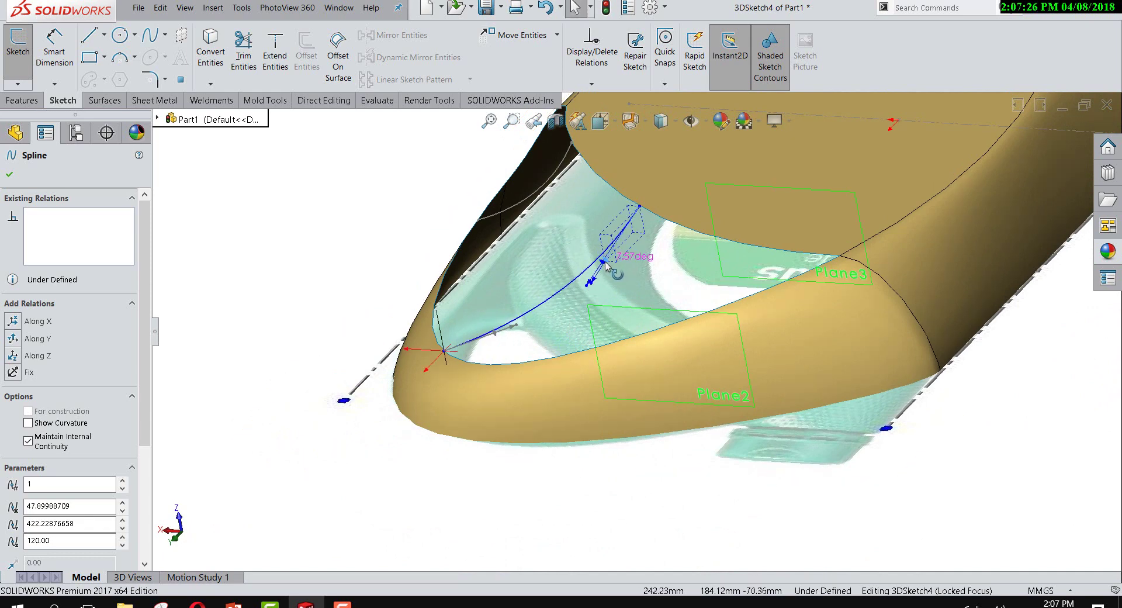
drag(606, 266, 602, 280)
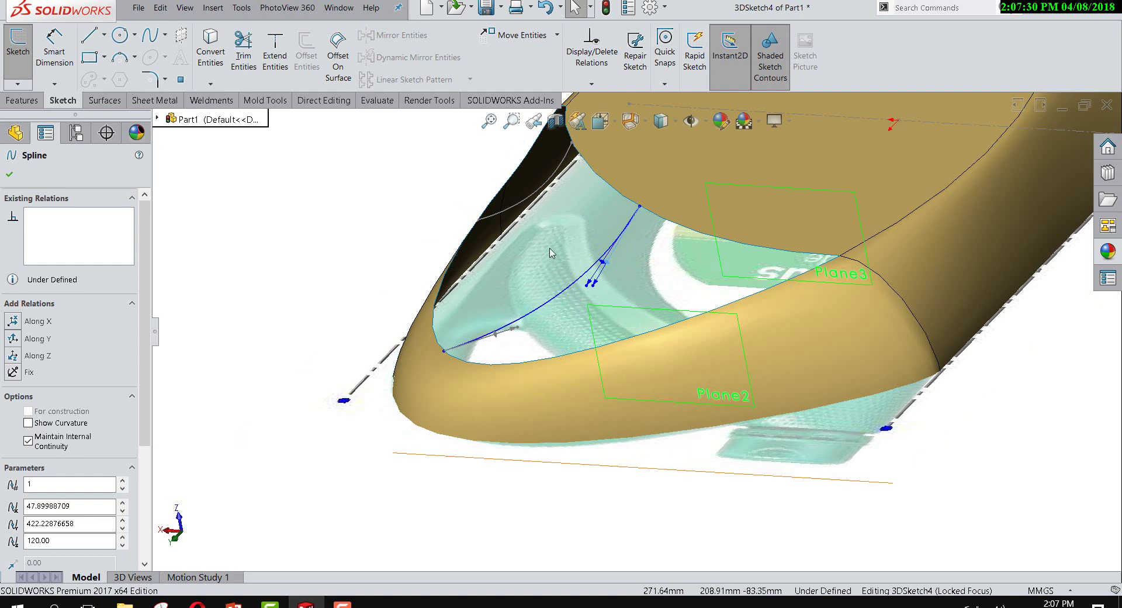
click(468, 204)
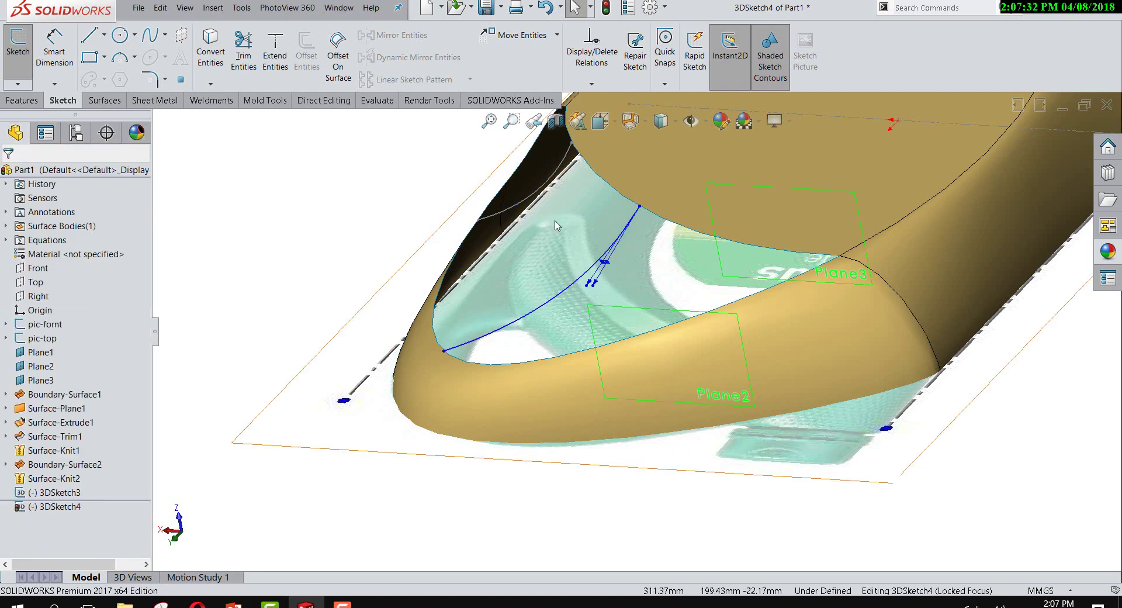
Step: Select the new spline together with the 3DSketch3 curve, then clear the selection
click(528, 200)
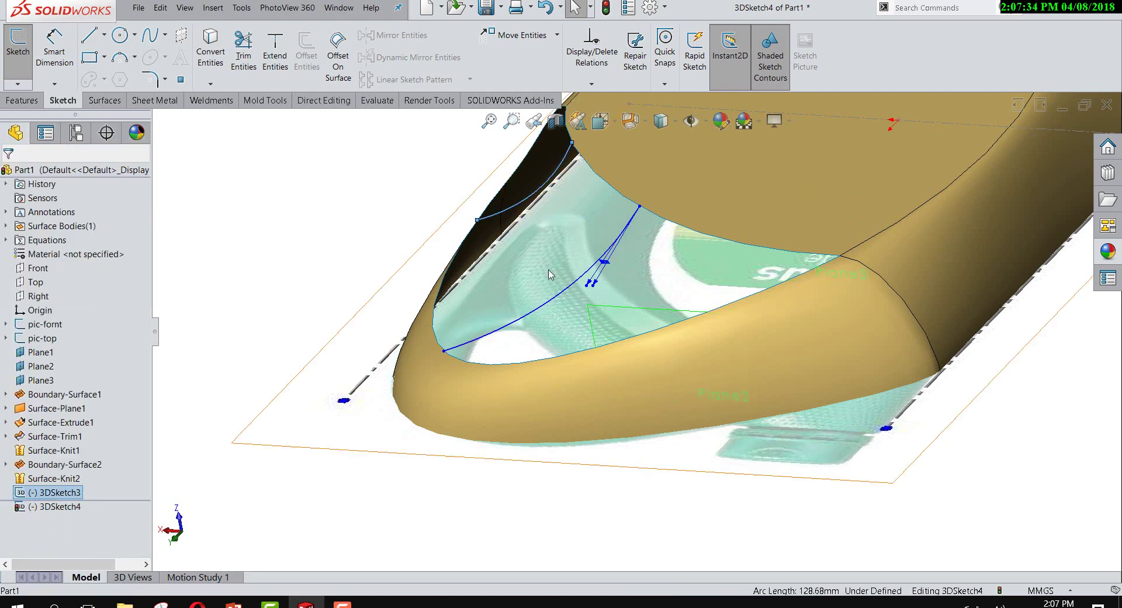
ctrl+click(565, 294)
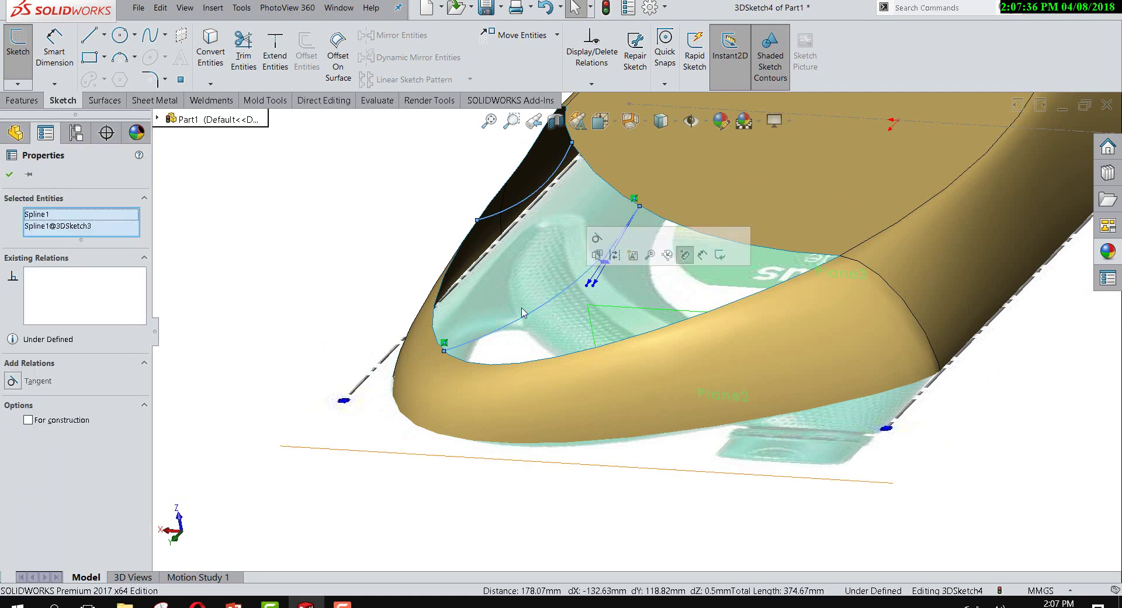
click(446, 483)
mouse_move(583, 357)
middle_down()
mouse_move(604, 333)
mouse_move(102, 80)
middle_up()
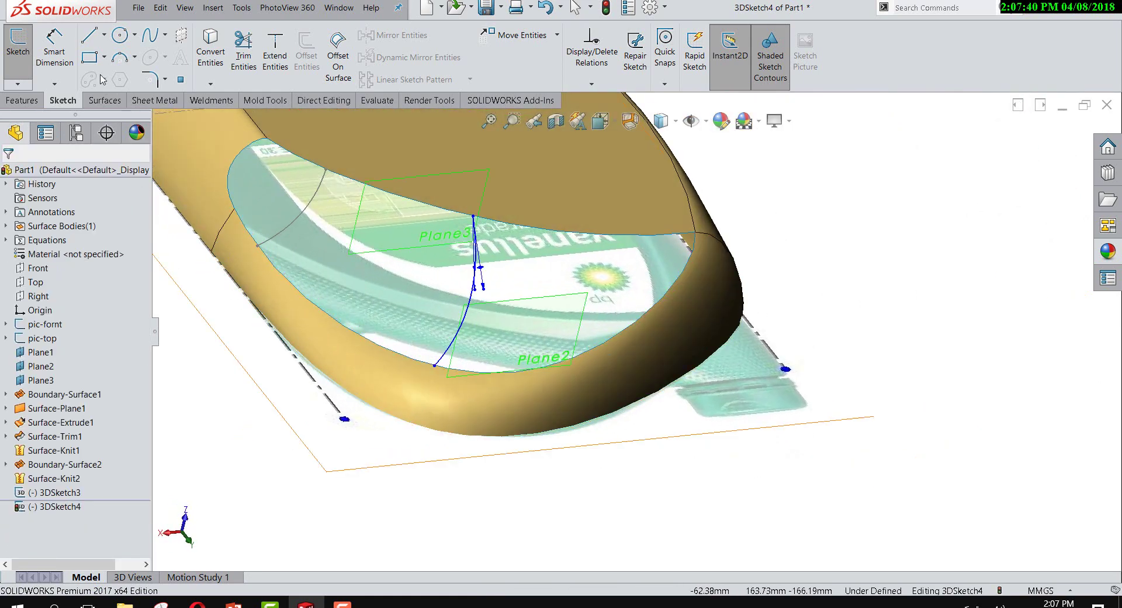
click(25, 82)
Step: Draw a second spline across the handle opening nearer its rounded end
click(32, 100)
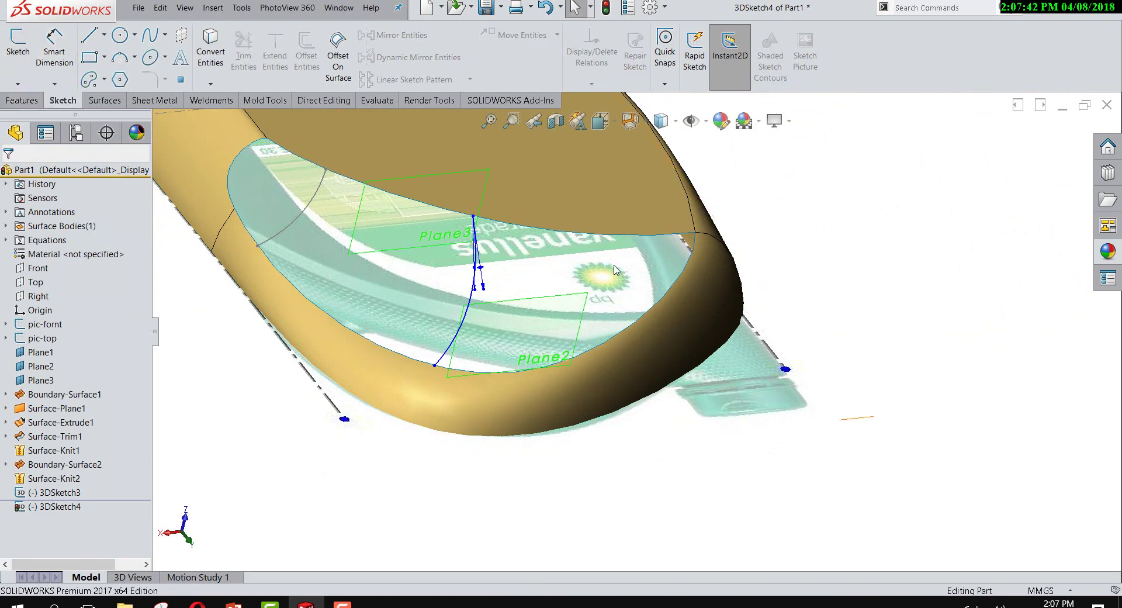
mouse_move(585, 293)
middle_down()
mouse_move(621, 227)
mouse_move(465, 381)
middle_up()
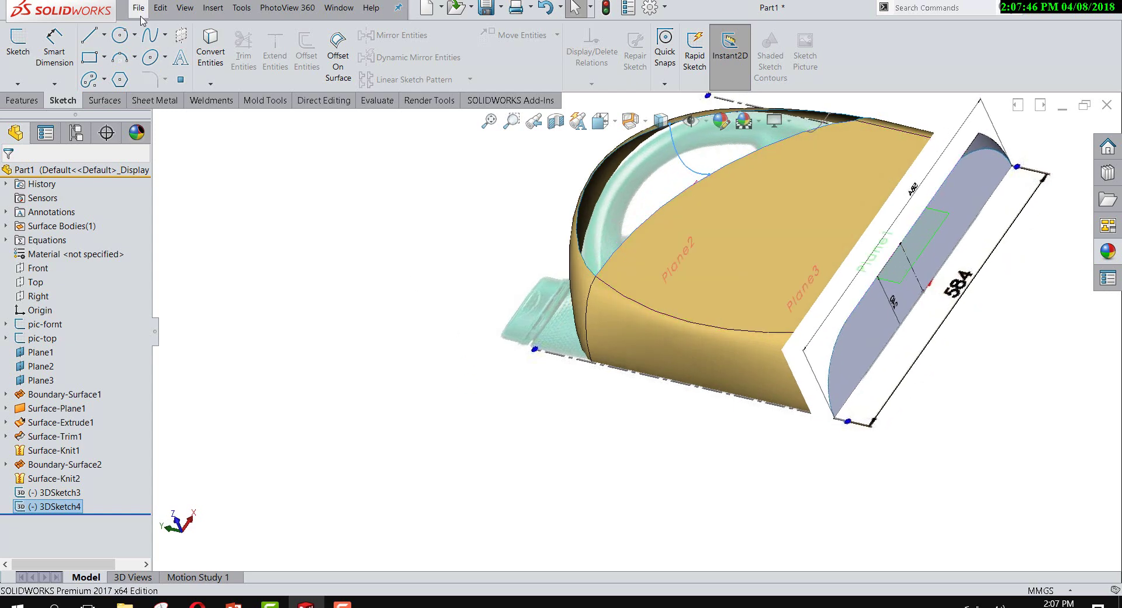
click(150, 35)
scroll(541, 250, up, 3)
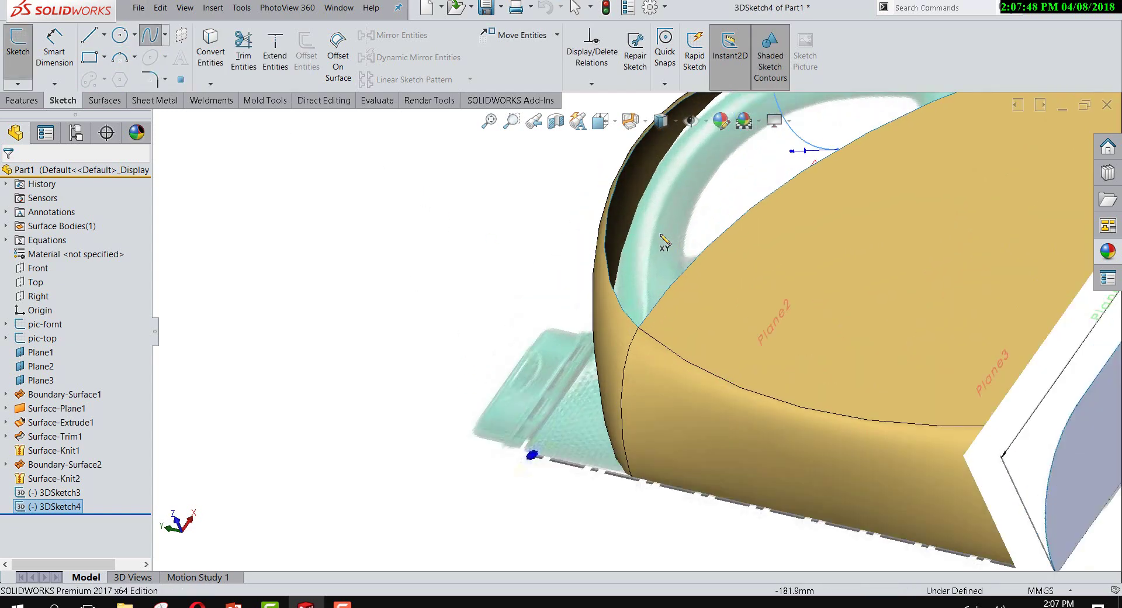
click(606, 243)
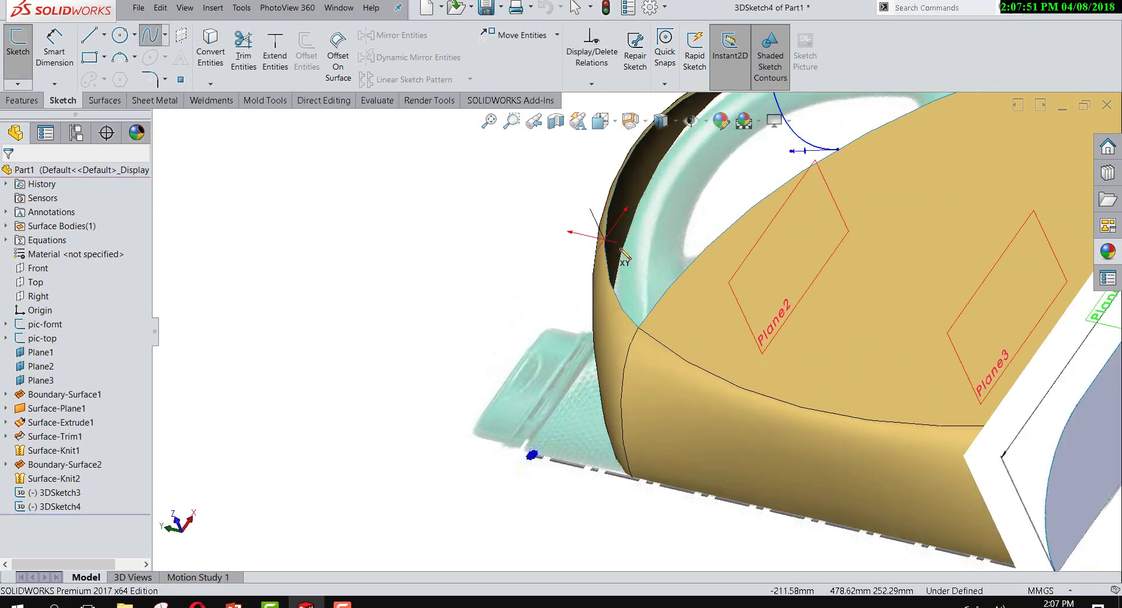
double_click(683, 273)
right_click(685, 230)
click(711, 276)
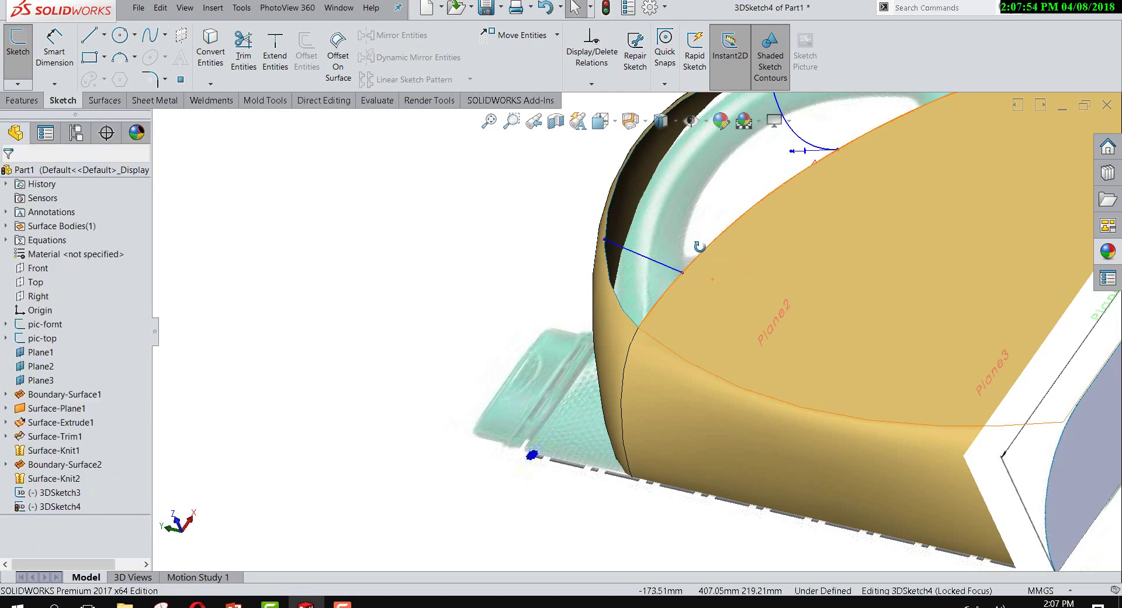
Step: Drag the second spline's tangent handle to bend it into a curve
mouse_move(700, 246)
middle_down()
mouse_move(812, 286)
mouse_move(759, 290)
middle_up()
click(691, 287)
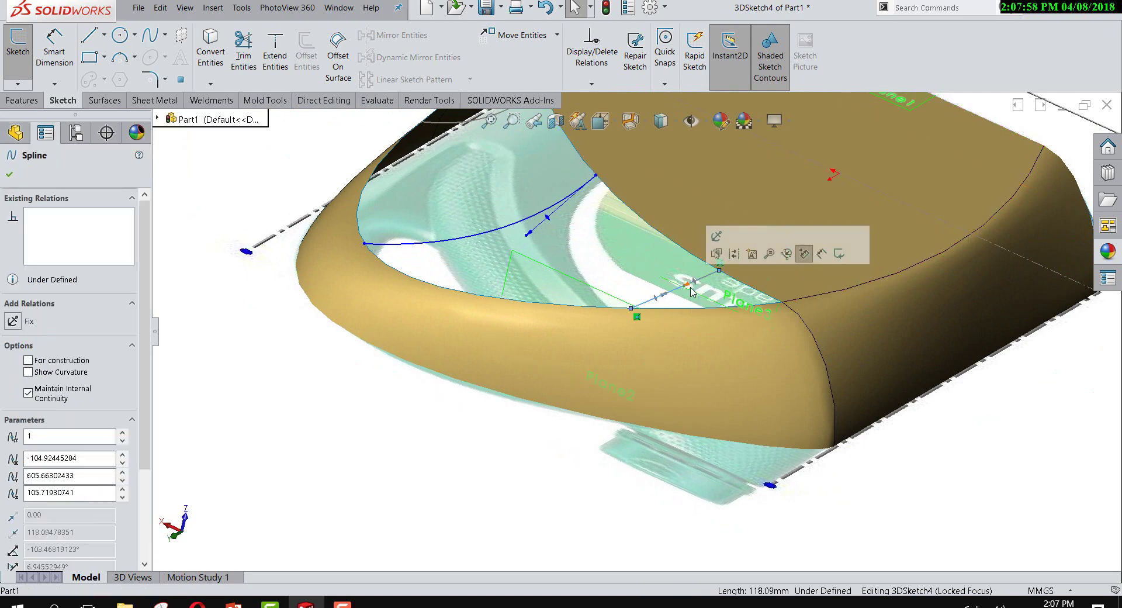
scroll(691, 291, down, 2)
drag(691, 287, 694, 298)
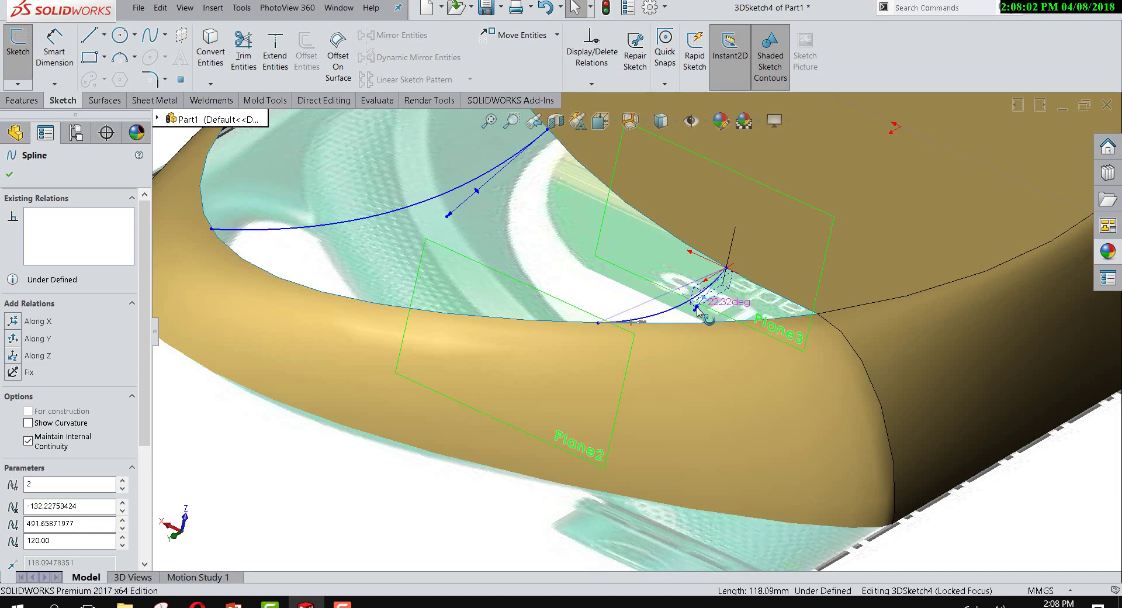
mouse_move(694, 300)
middle_down()
mouse_move(787, 349)
mouse_move(839, 396)
mouse_move(778, 310)
middle_up()
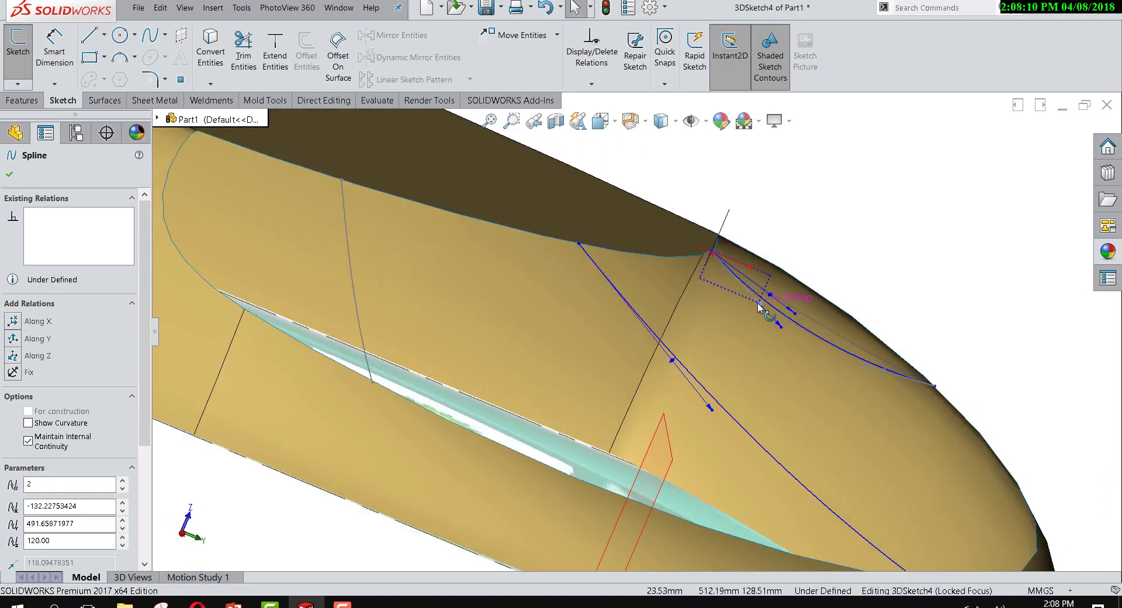
mouse_move(793, 312)
middle_down()
mouse_move(872, 280)
mouse_move(793, 240)
mouse_move(836, 268)
mouse_move(791, 258)
middle_up()
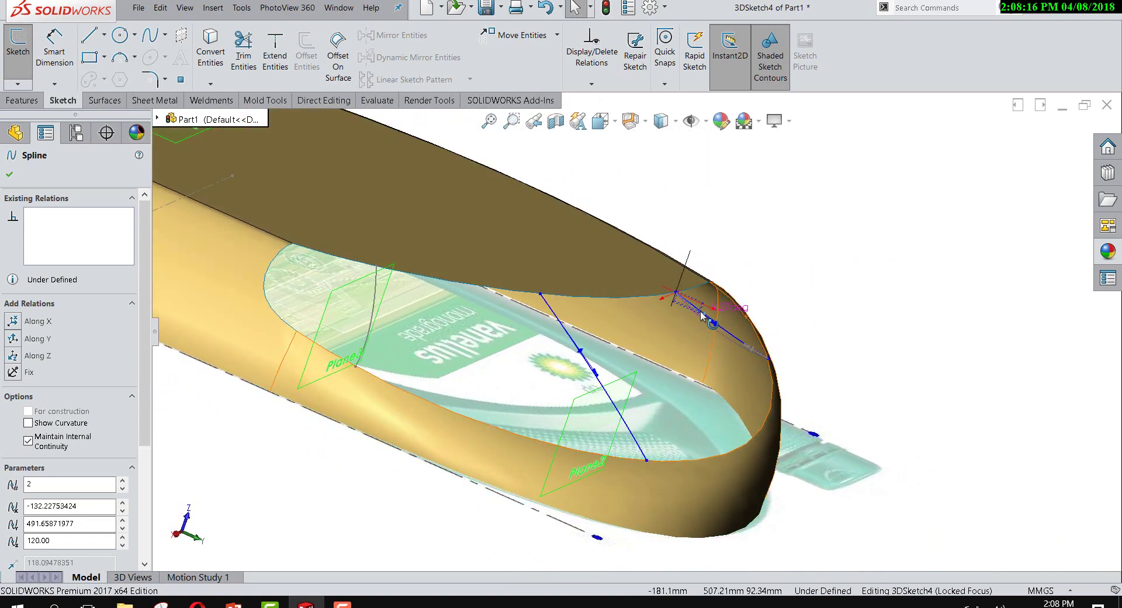
click(809, 313)
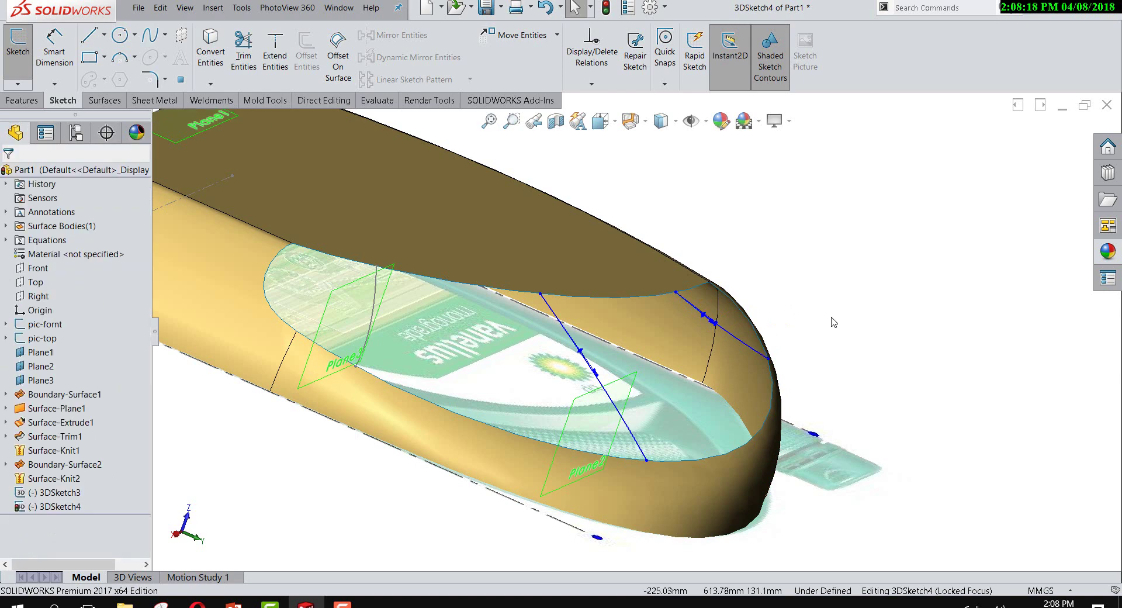
mouse_move(809, 314)
middle_down()
mouse_move(722, 306)
mouse_move(791, 366)
middle_up()
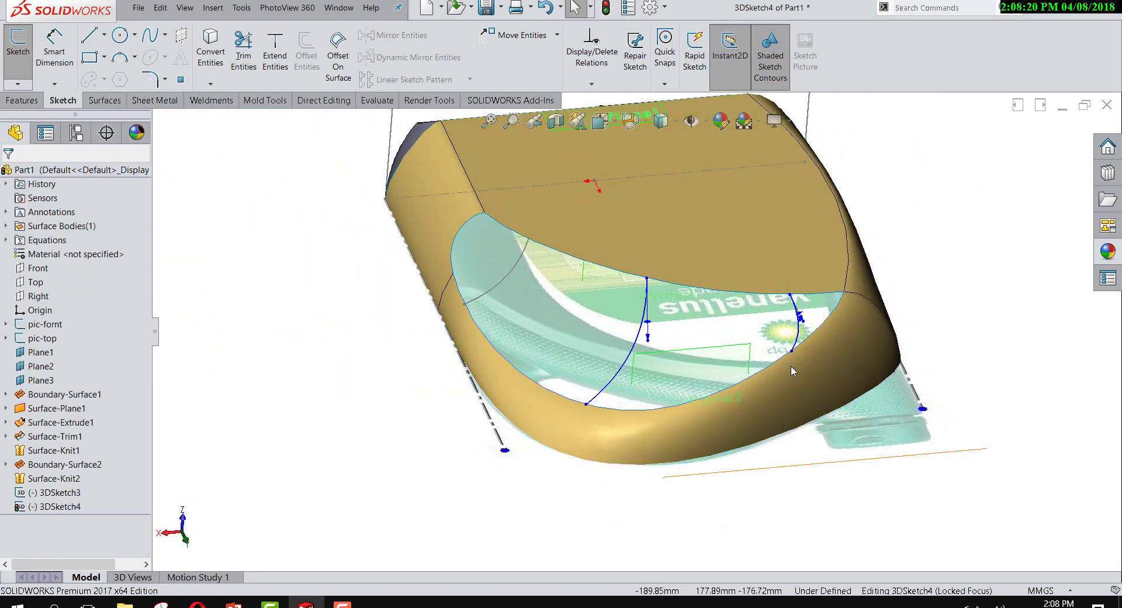
Step: Snap the spline's lower endpoint onto the edge, reshape it, and exit the 3D sketch
click(791, 297)
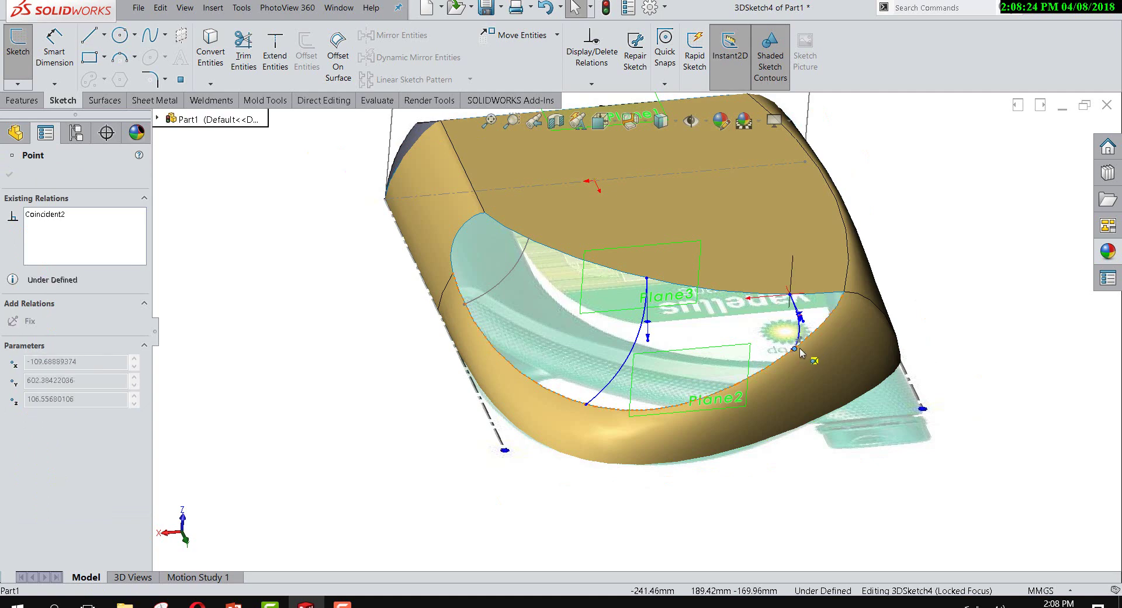
click(768, 366)
scroll(777, 327, up, 5)
mouse_move(778, 327)
middle_down()
mouse_move(804, 275)
mouse_move(834, 281)
mouse_move(769, 297)
middle_up()
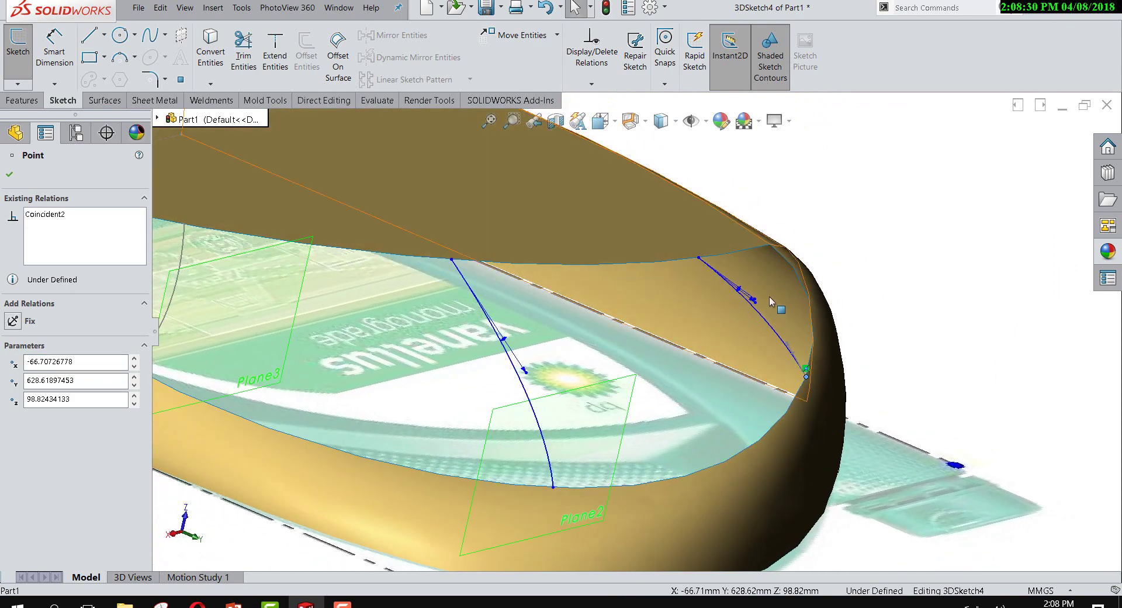
click(738, 291)
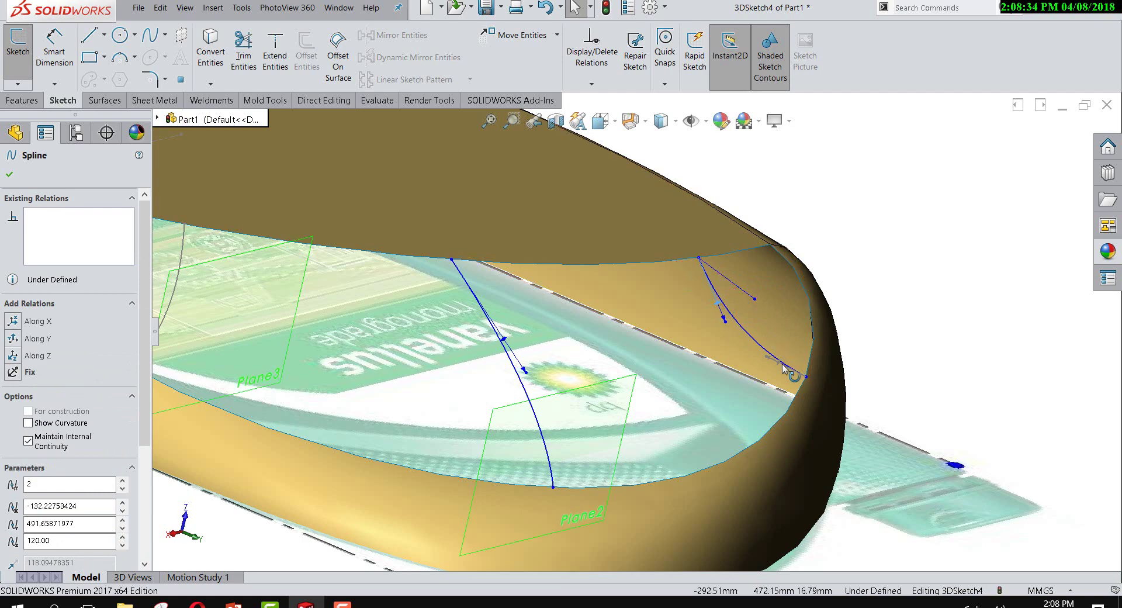
mouse_move(734, 332)
middle_down()
mouse_move(754, 308)
mouse_move(121, 217)
middle_up()
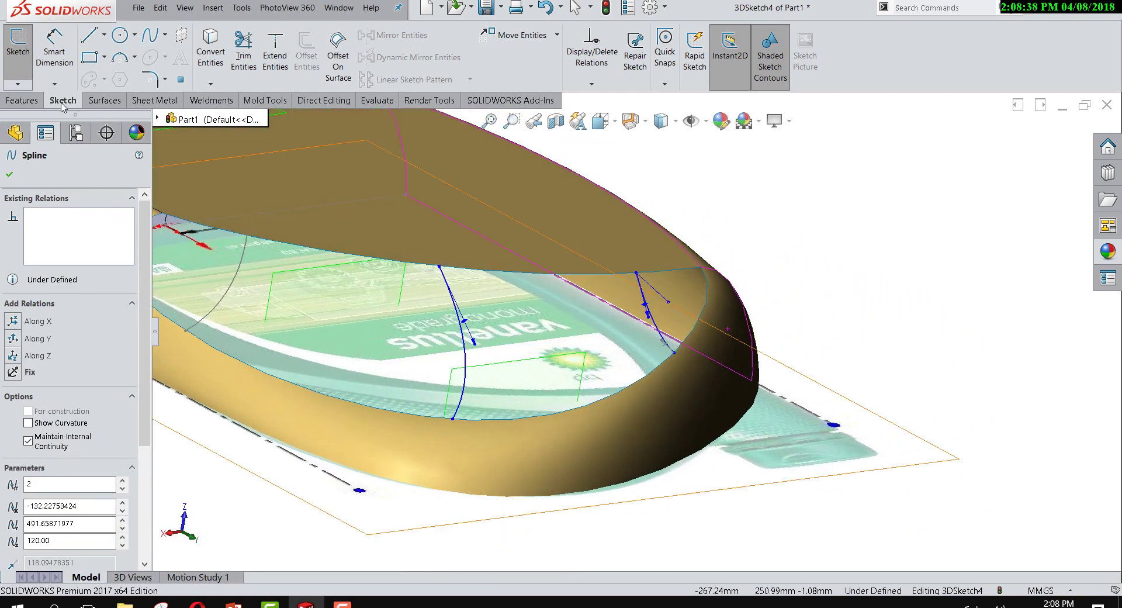
click(17, 41)
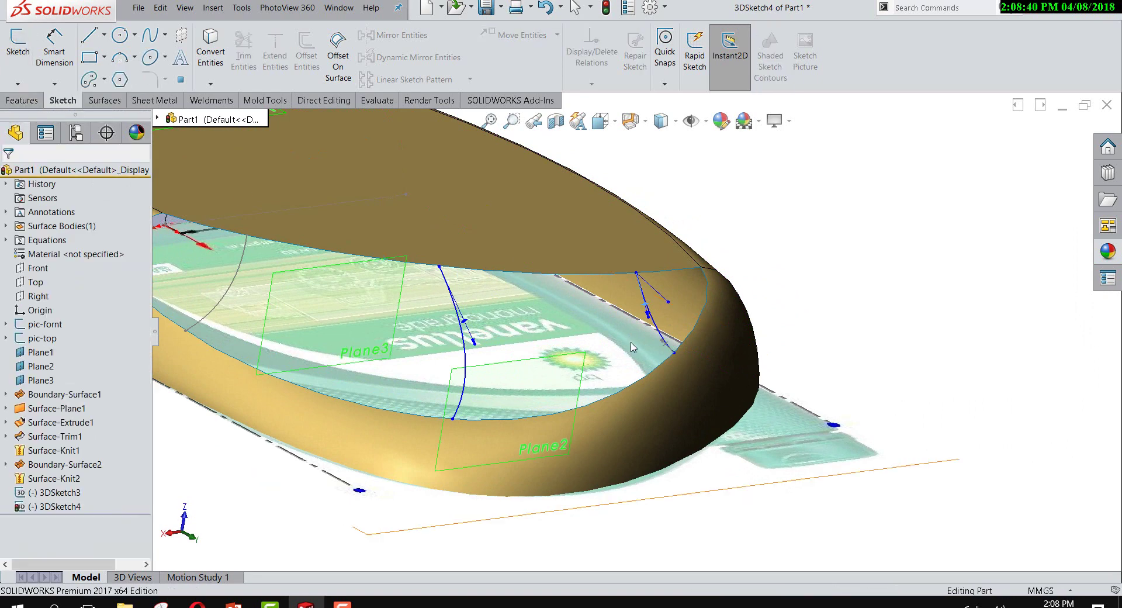
scroll(617, 335, up, 5)
middle_drag(738, 291, 319, 189)
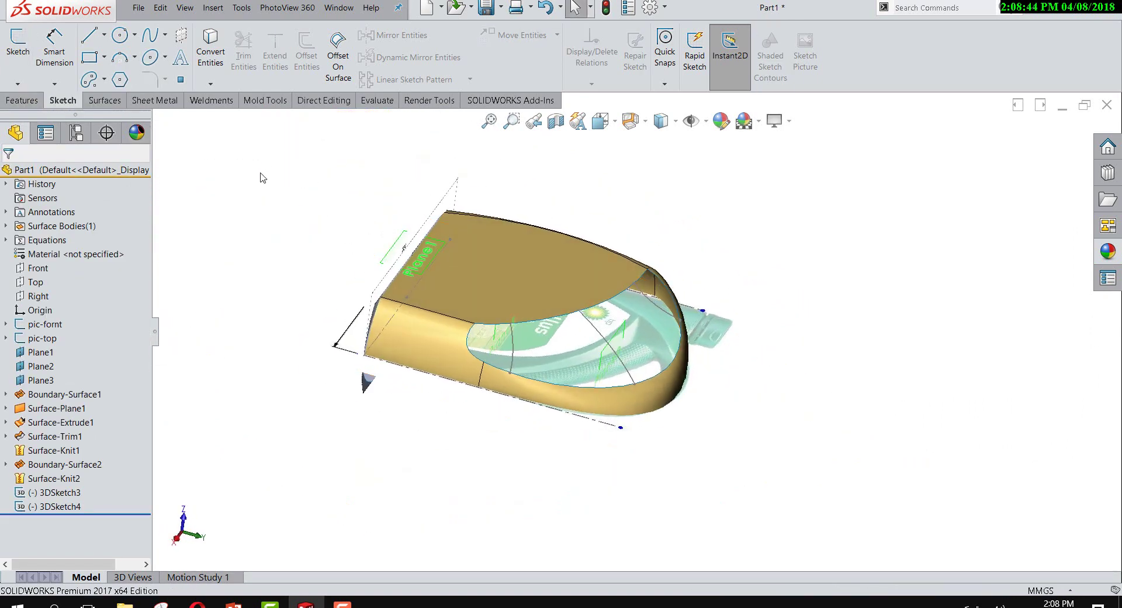
click(42, 496)
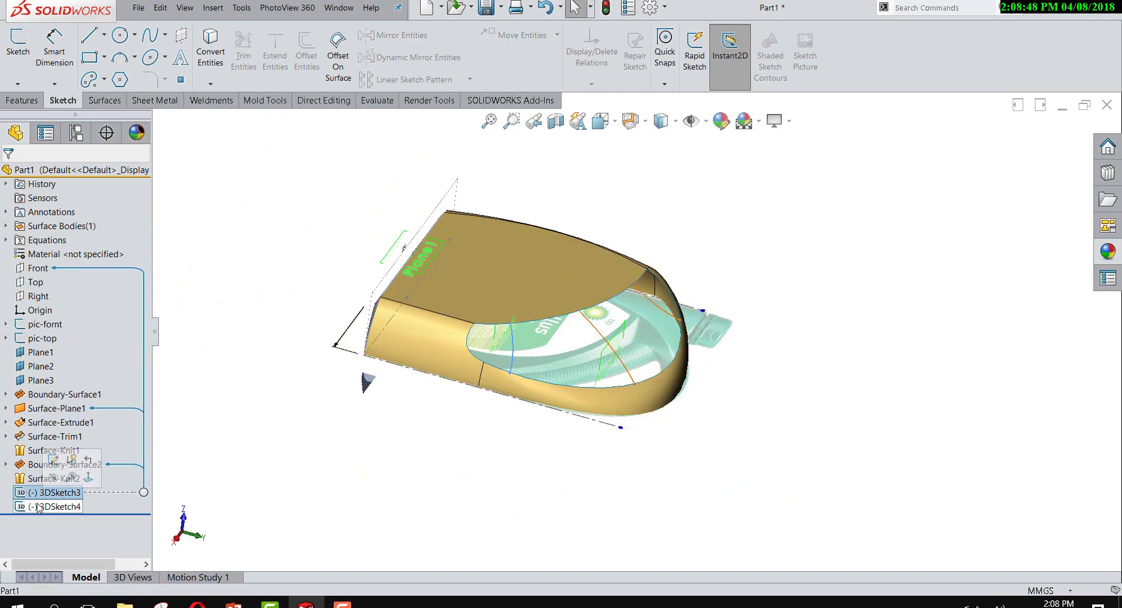
click(38, 507)
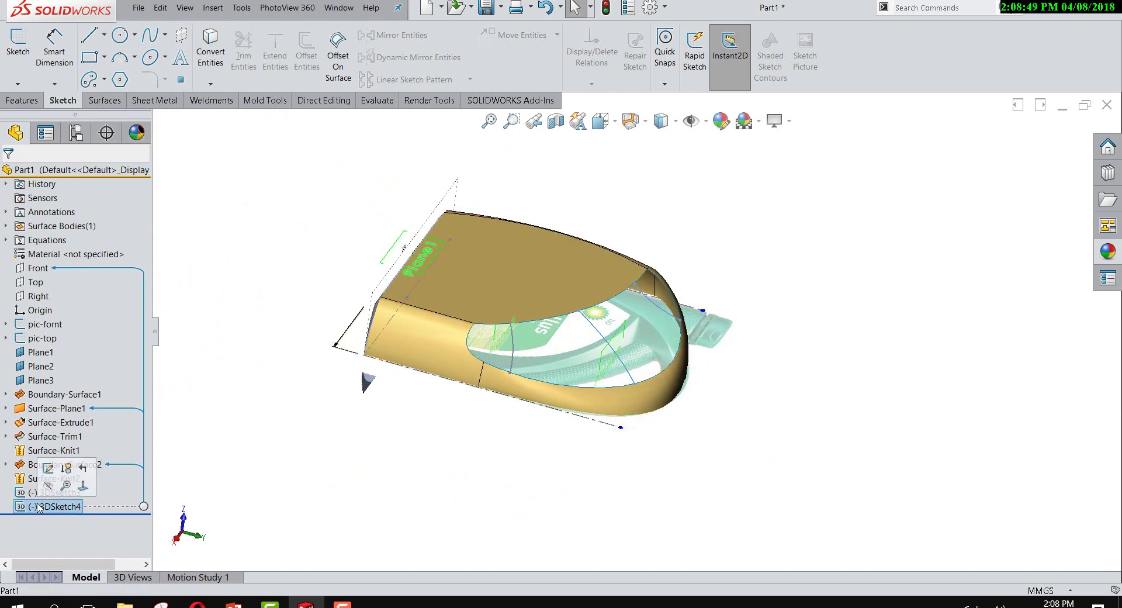
click(47, 470)
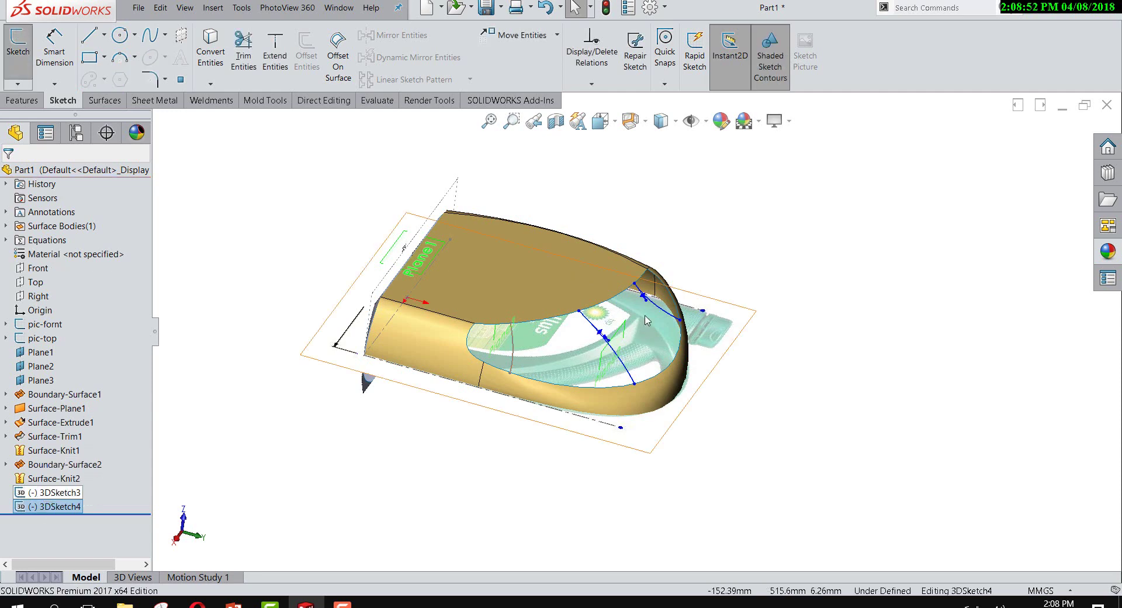
scroll(648, 321, down, 2)
click(610, 369)
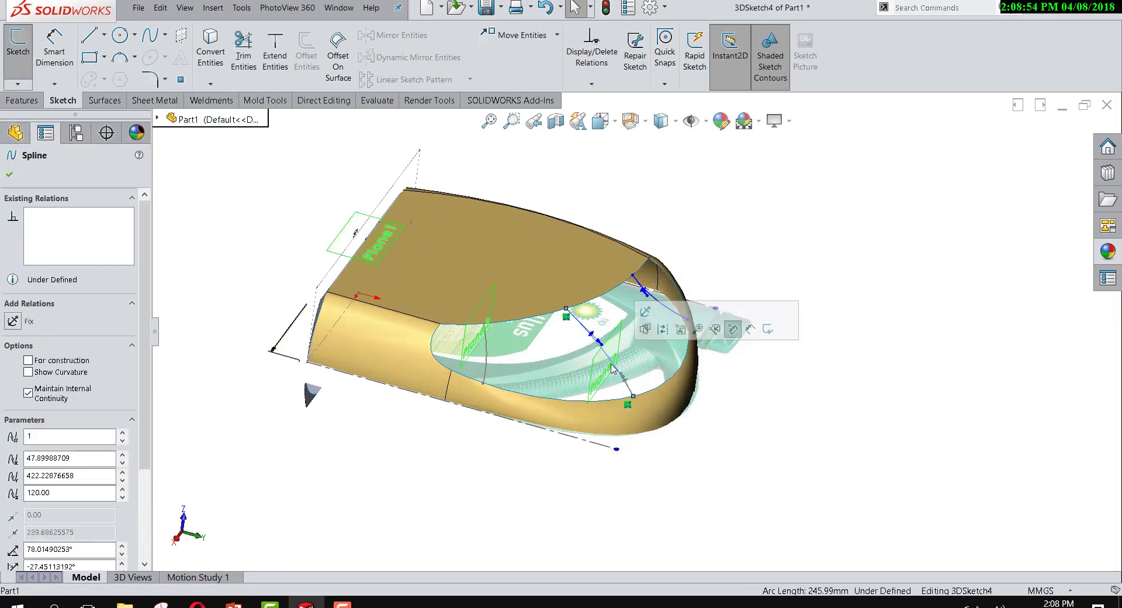
key(Escape)
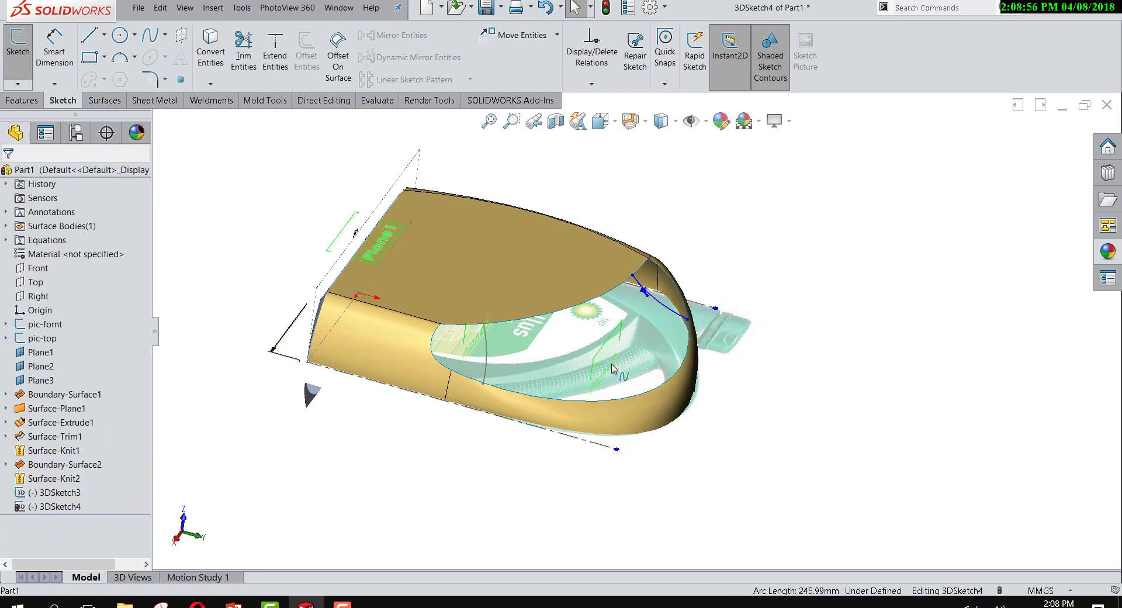
click(25, 75)
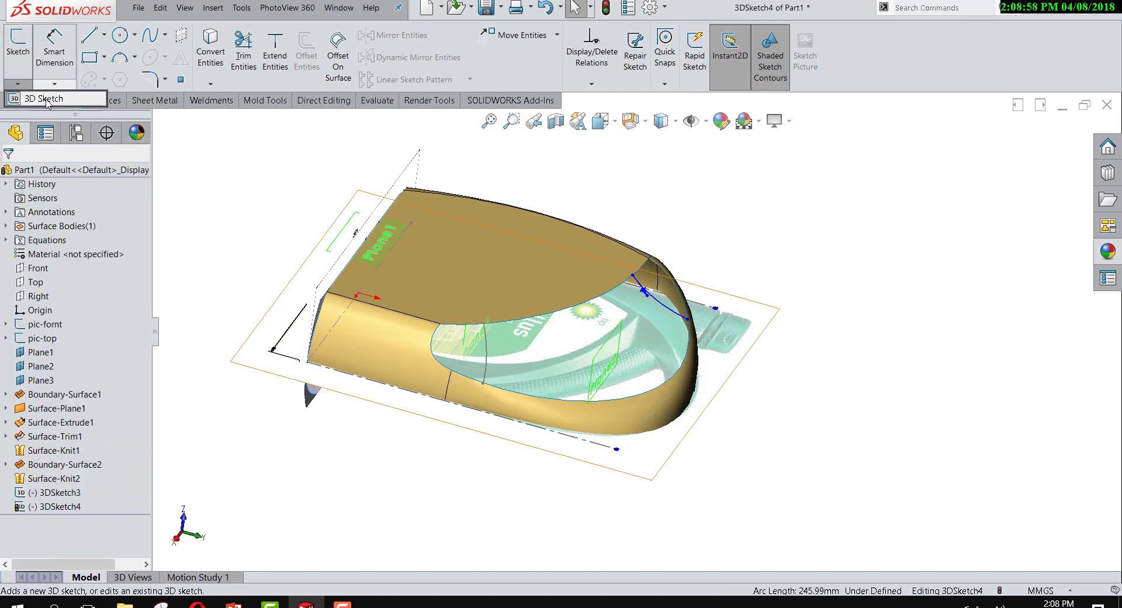
click(19, 84)
Step: In a new 3D sketch, draw a spline from the handle opening's upper edge to its lower edge
click(45, 113)
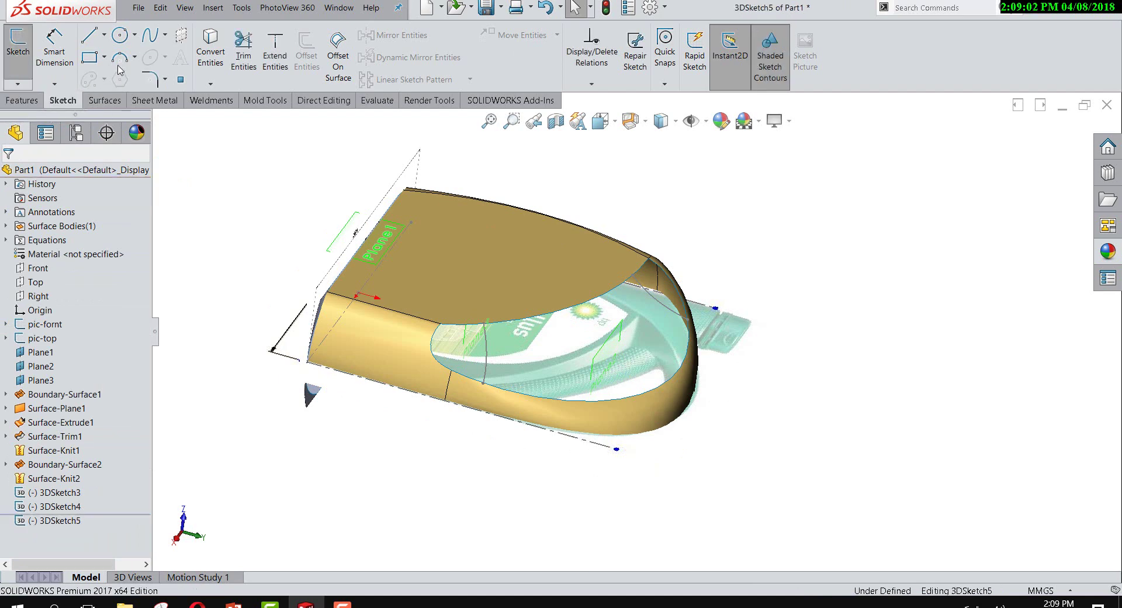
click(142, 38)
scroll(418, 267, down, 3)
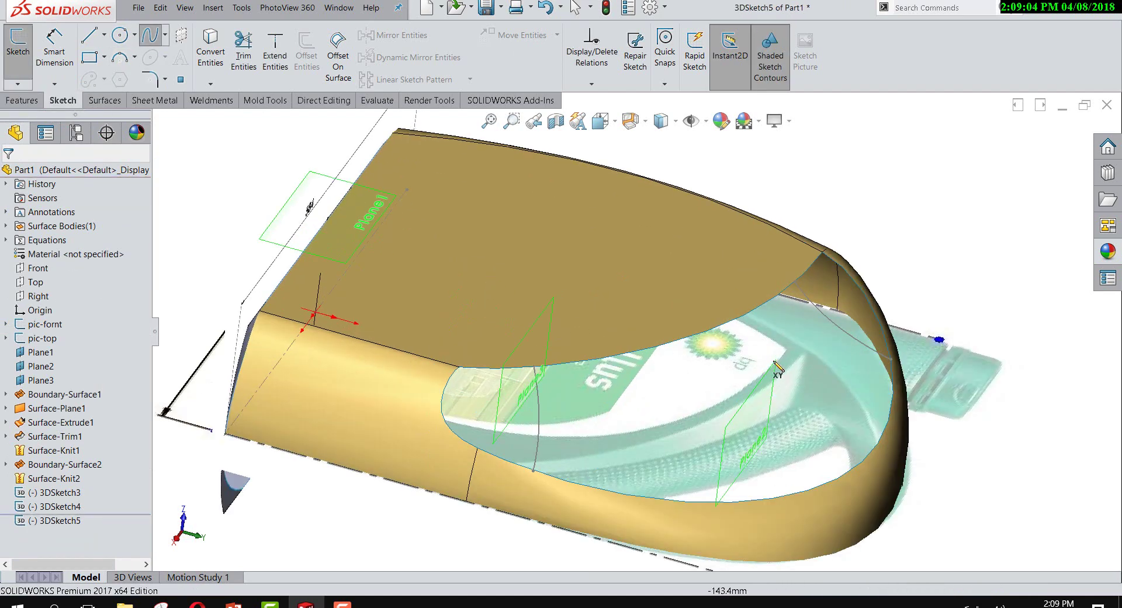
click(710, 331)
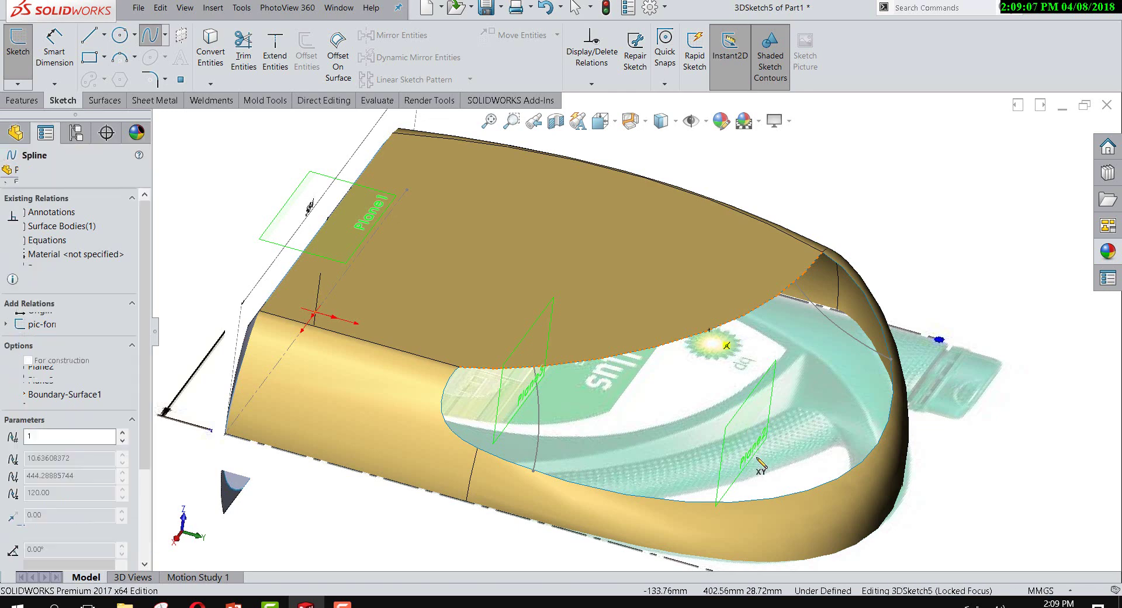
click(784, 496)
right_click(782, 496)
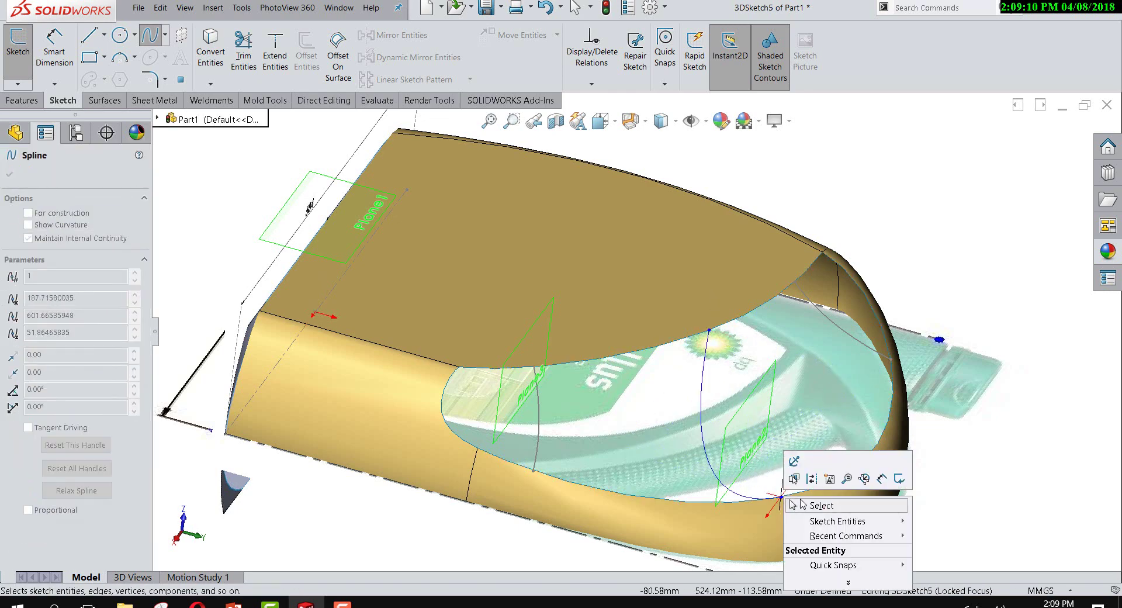
click(810, 508)
middle_drag(776, 456, 760, 475)
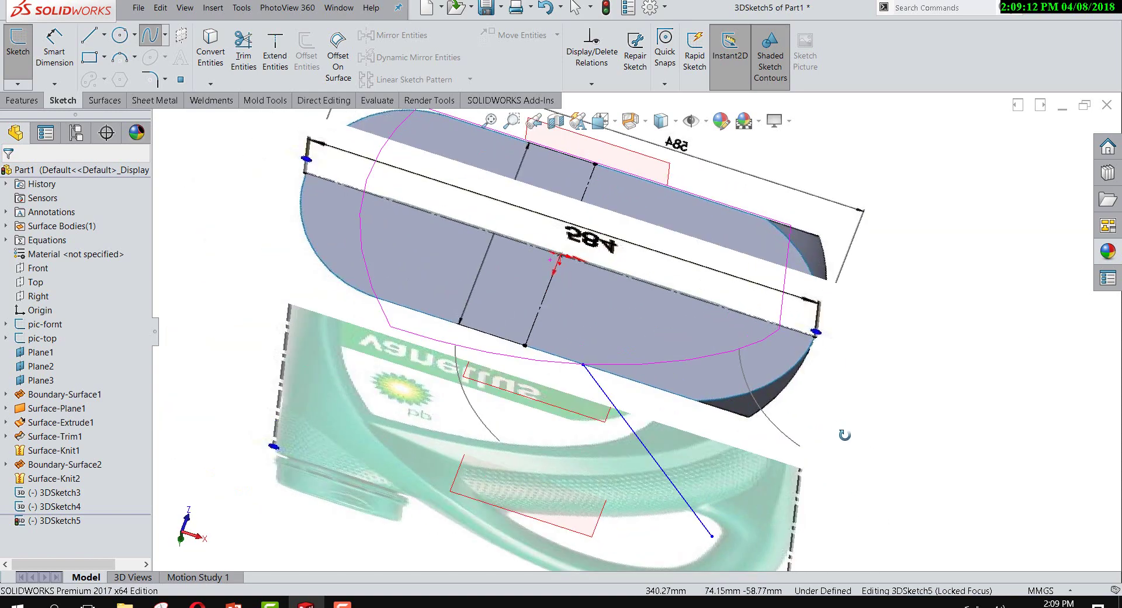
key(Escape)
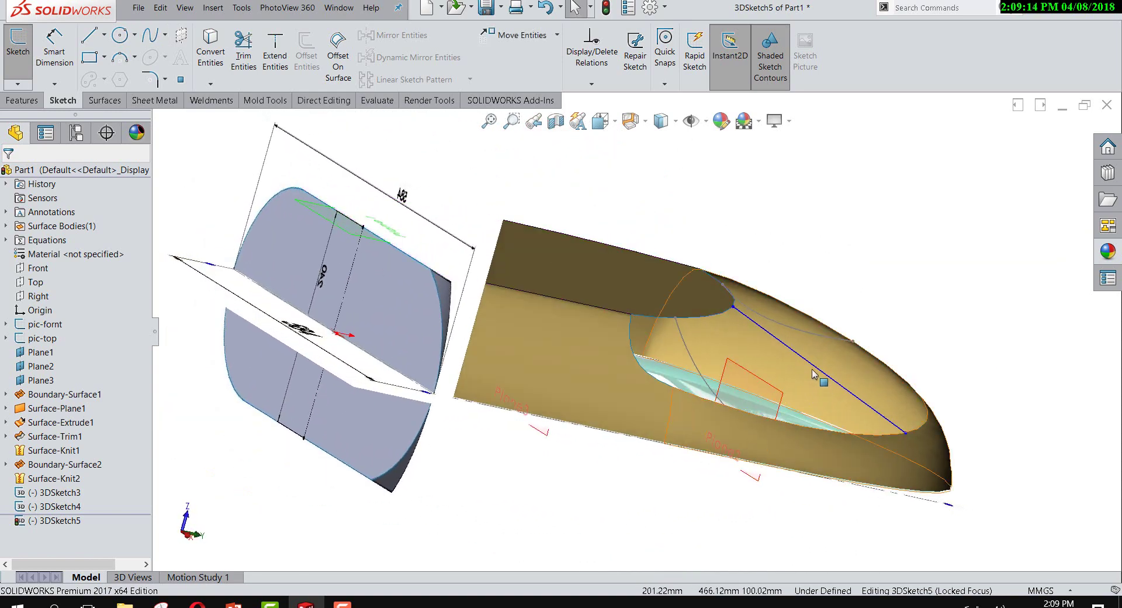
Step: Bend the spline to follow the jug's curvature and exit 3DSketch5
click(805, 358)
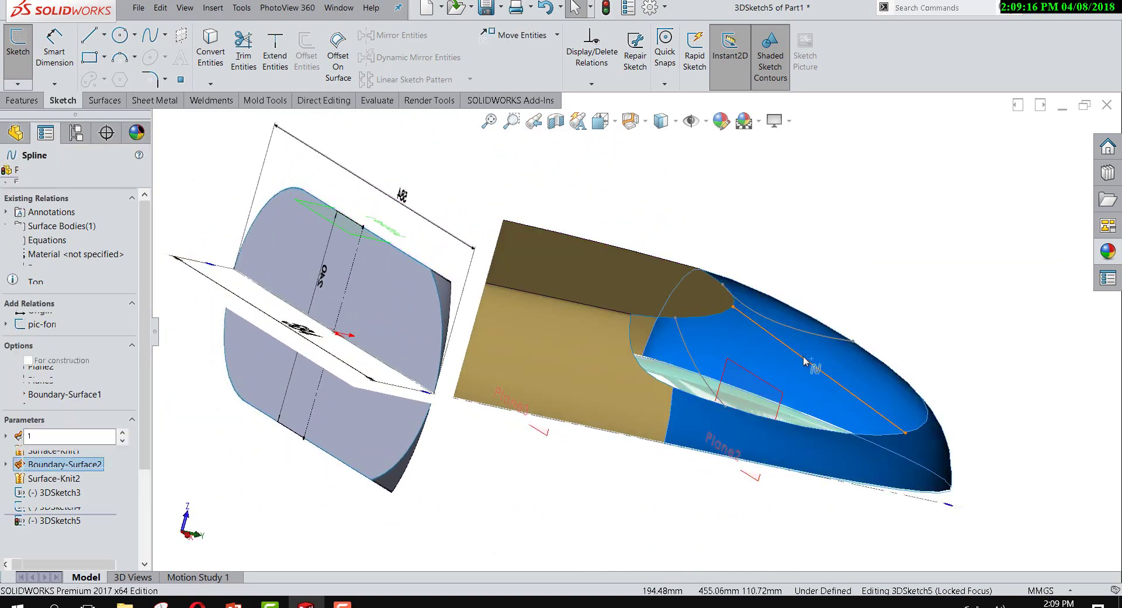
drag(782, 345, 763, 362)
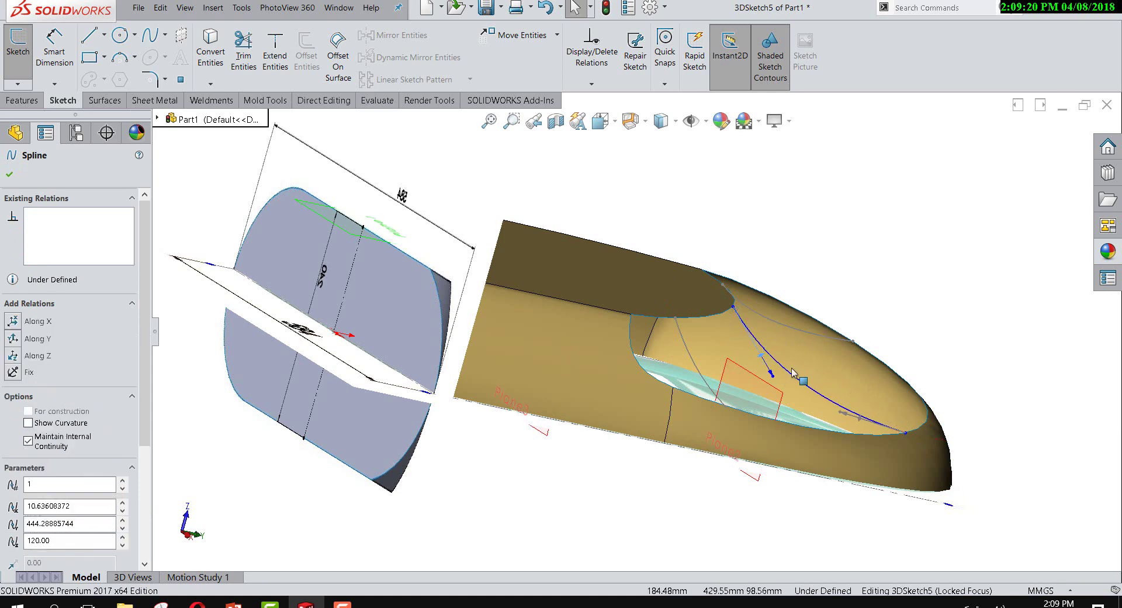
middle_drag(763, 363, 754, 313)
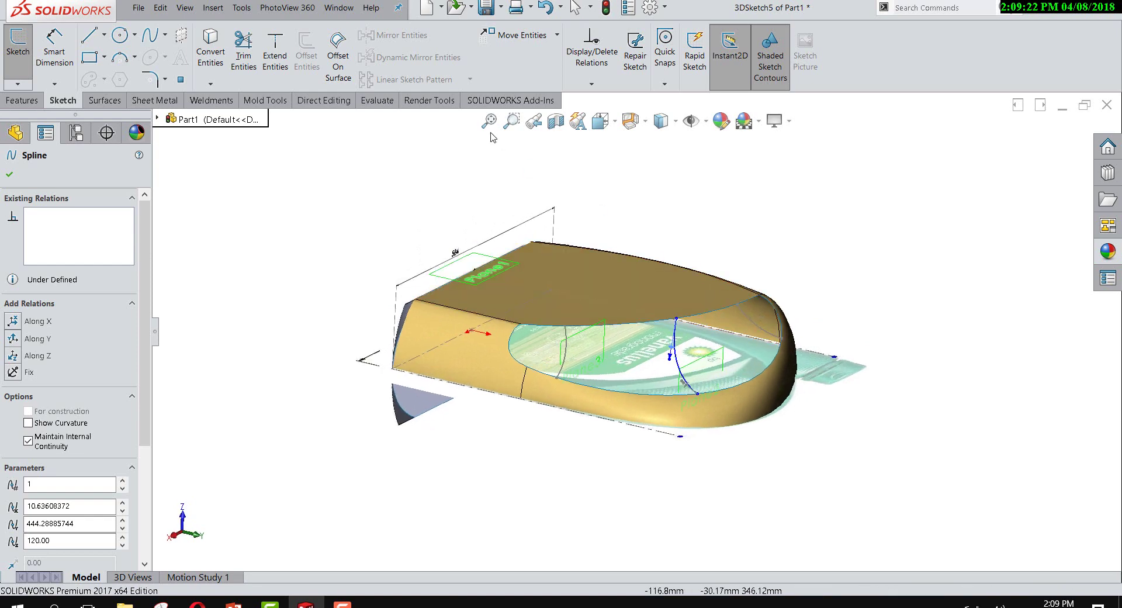
click(18, 83)
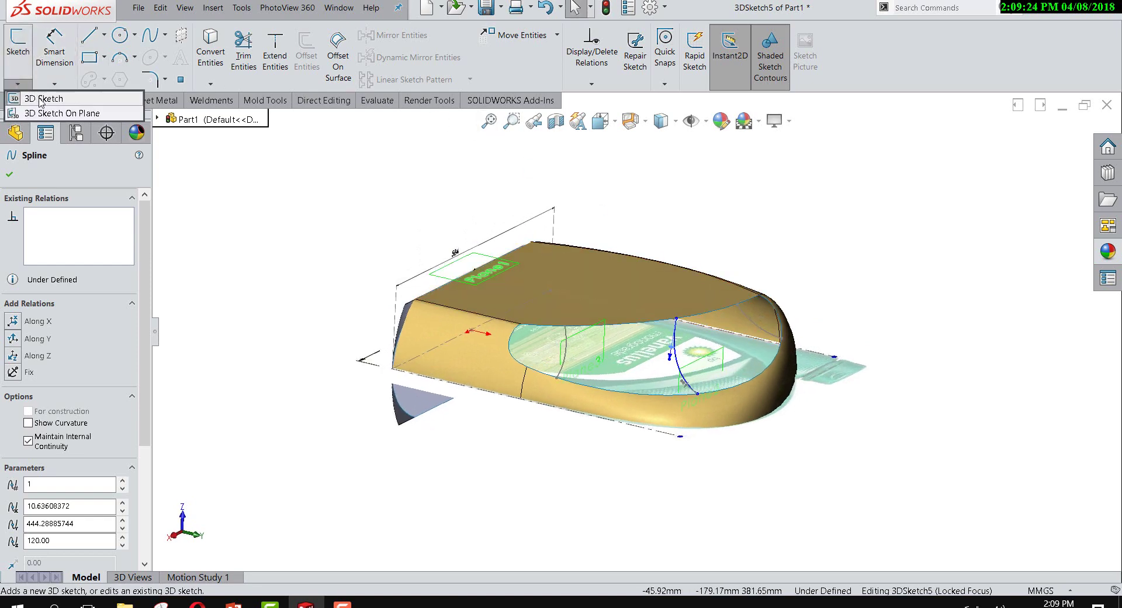
click(42, 99)
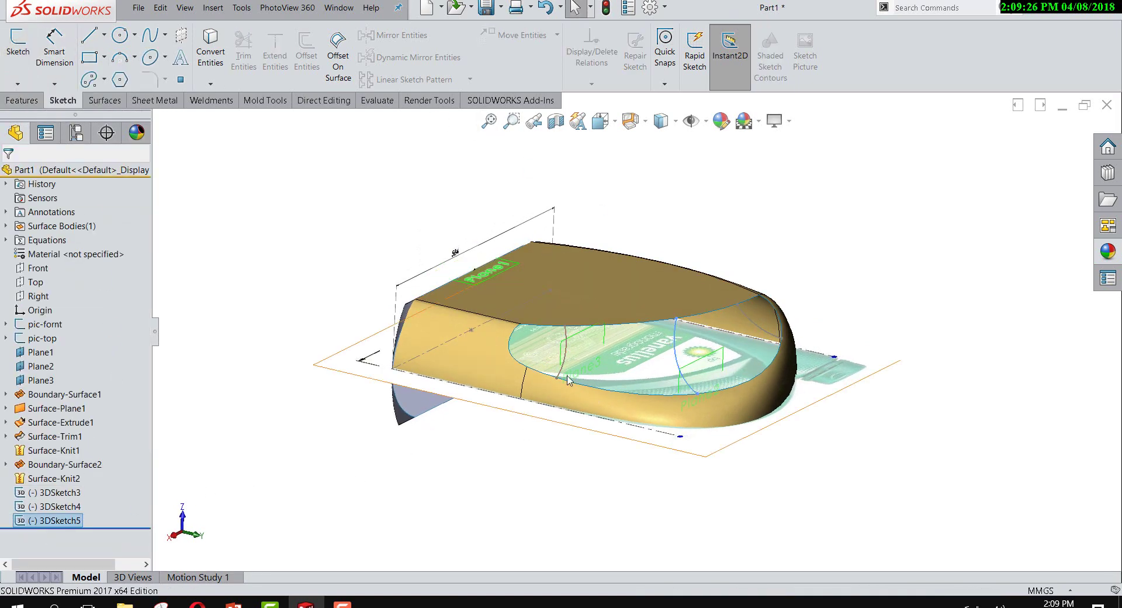
middle_drag(568, 380, 478, 411)
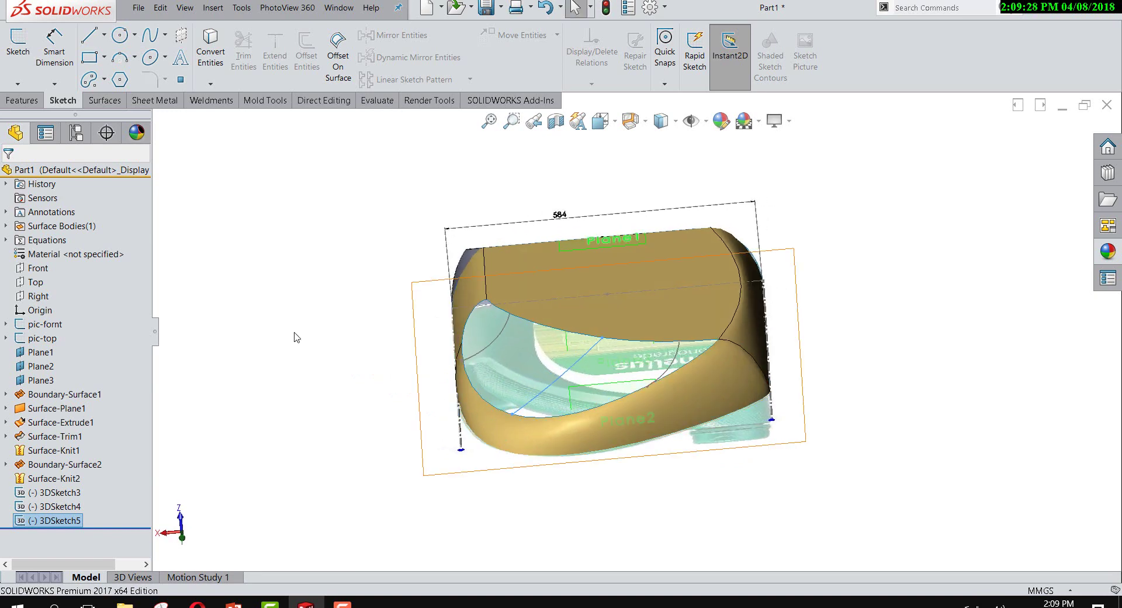
middle_drag(296, 338, 419, 379)
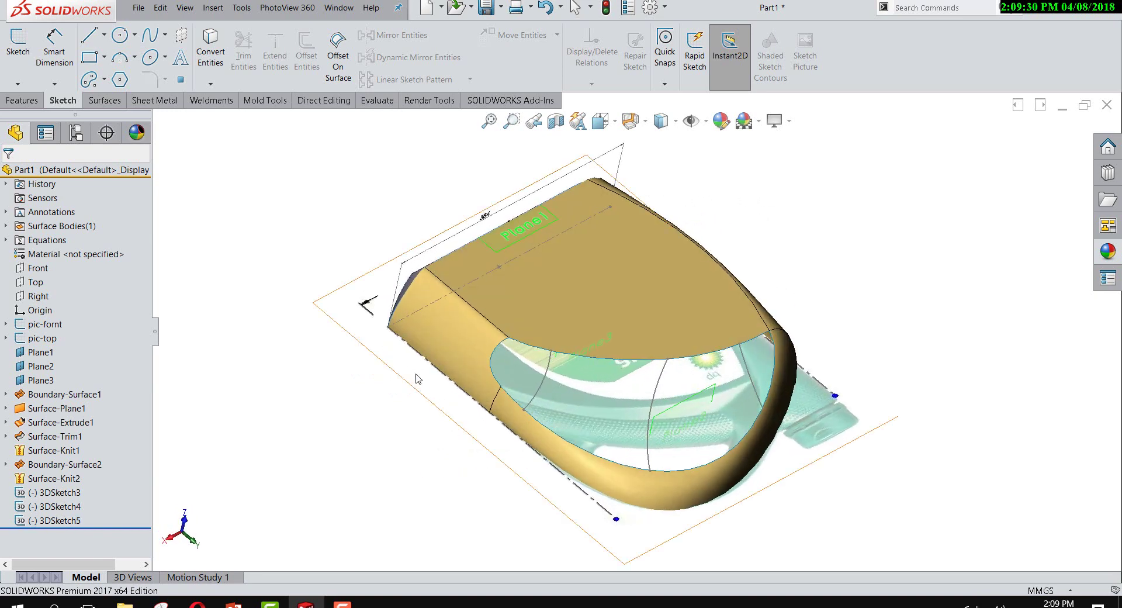
click(105, 101)
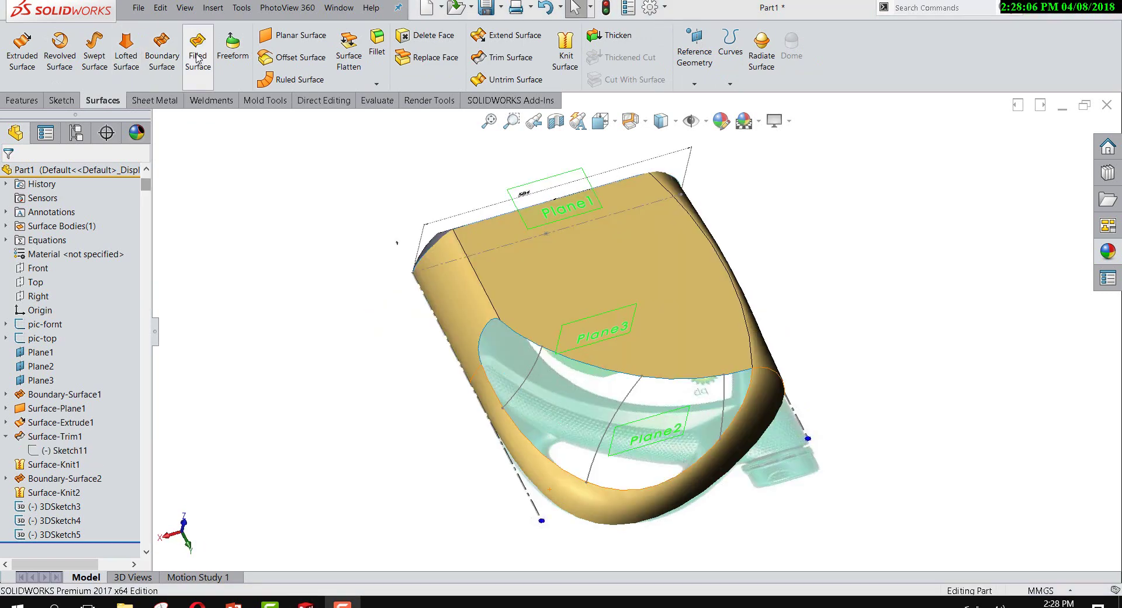
Step: Start a Filled Surface bounded by the open loop around the handle opening
click(198, 57)
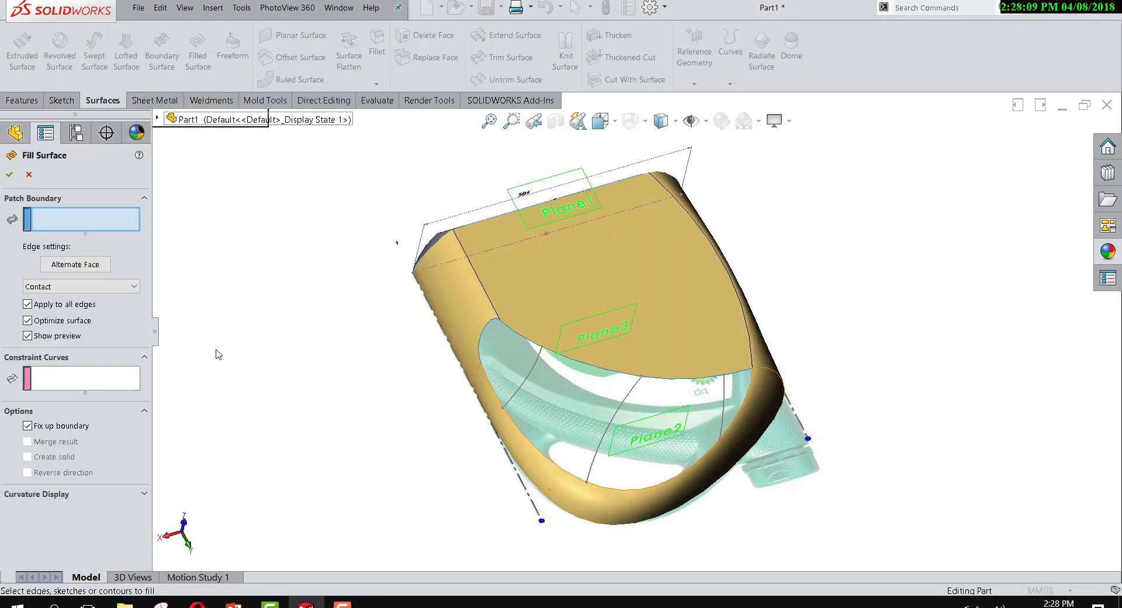
scroll(491, 474, down, 2)
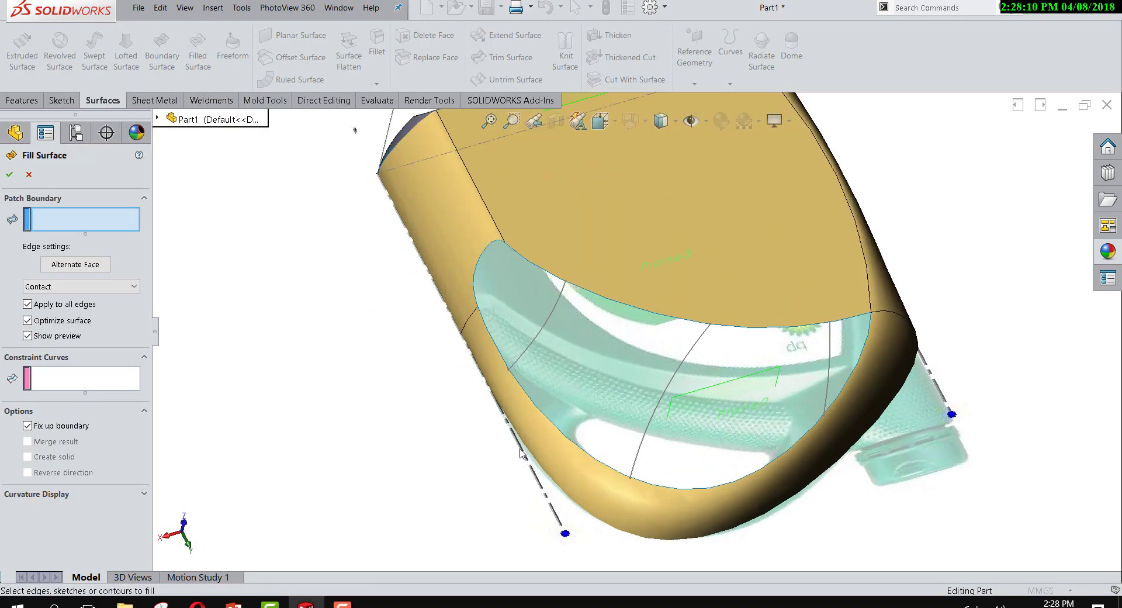
right_click(538, 413)
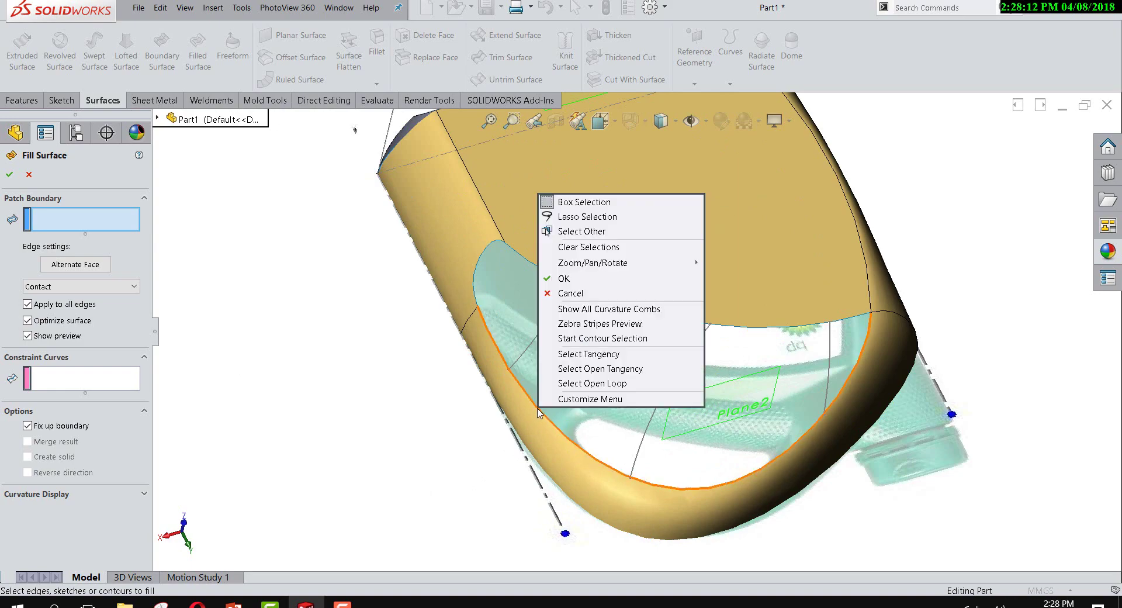
click(592, 384)
mouse_move(529, 320)
middle_down()
mouse_move(637, 351)
mouse_move(193, 387)
middle_up()
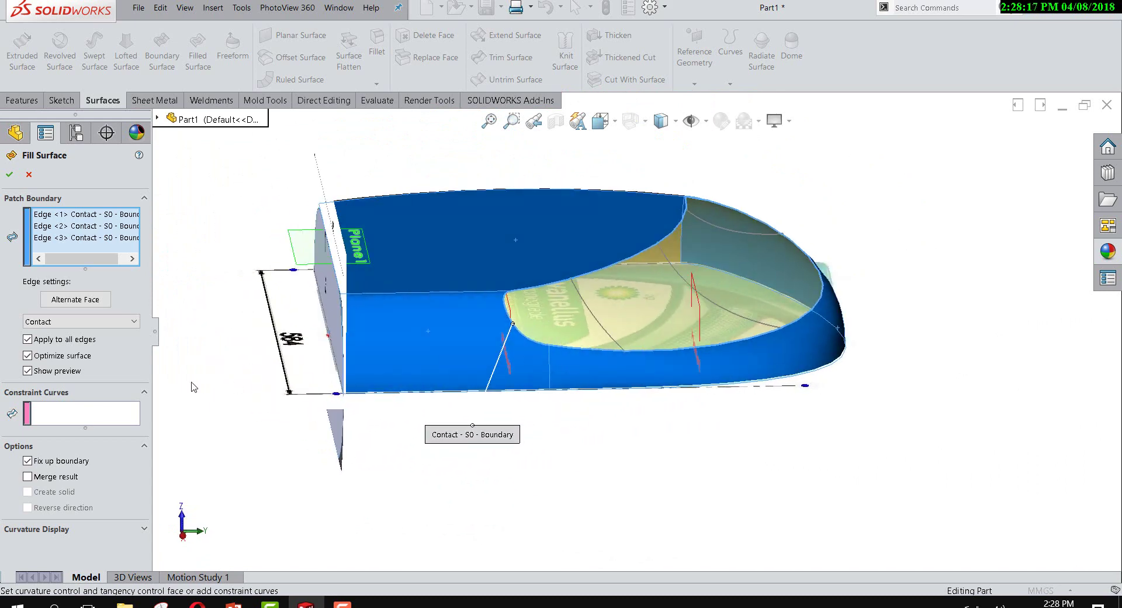
Step: Add 3DSketch3 and 3DSketch5 as constraint curves for the fill
click(112, 410)
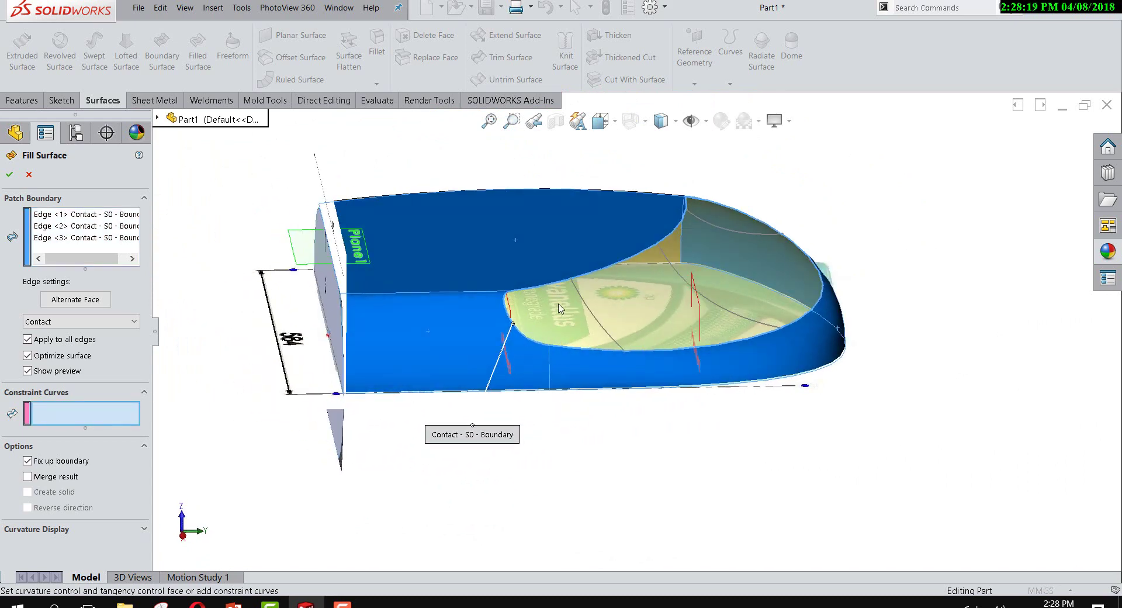
scroll(559, 309, down, 3)
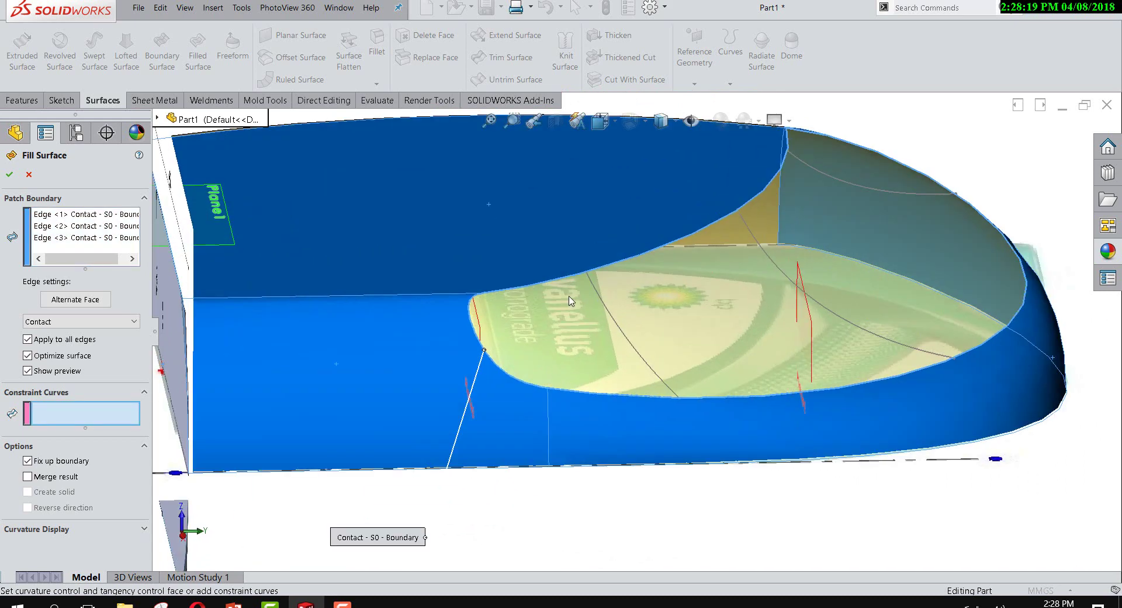
click(607, 310)
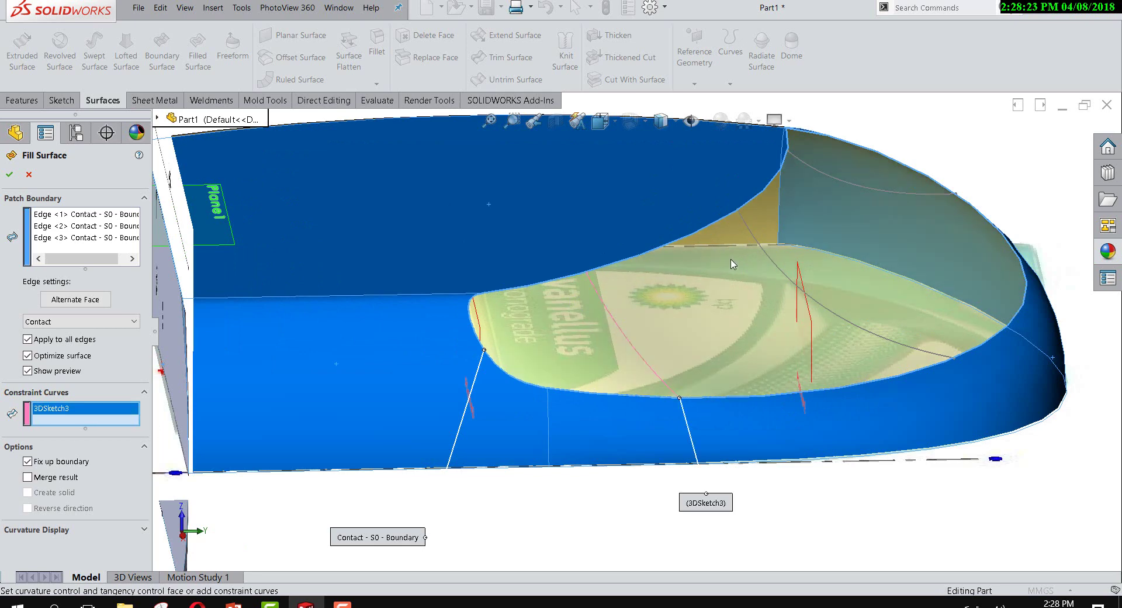
click(785, 278)
Step: Add 3DSketch4 as a constraint curve, set the edges to Contact, and accept Surface-Fill4
click(853, 190)
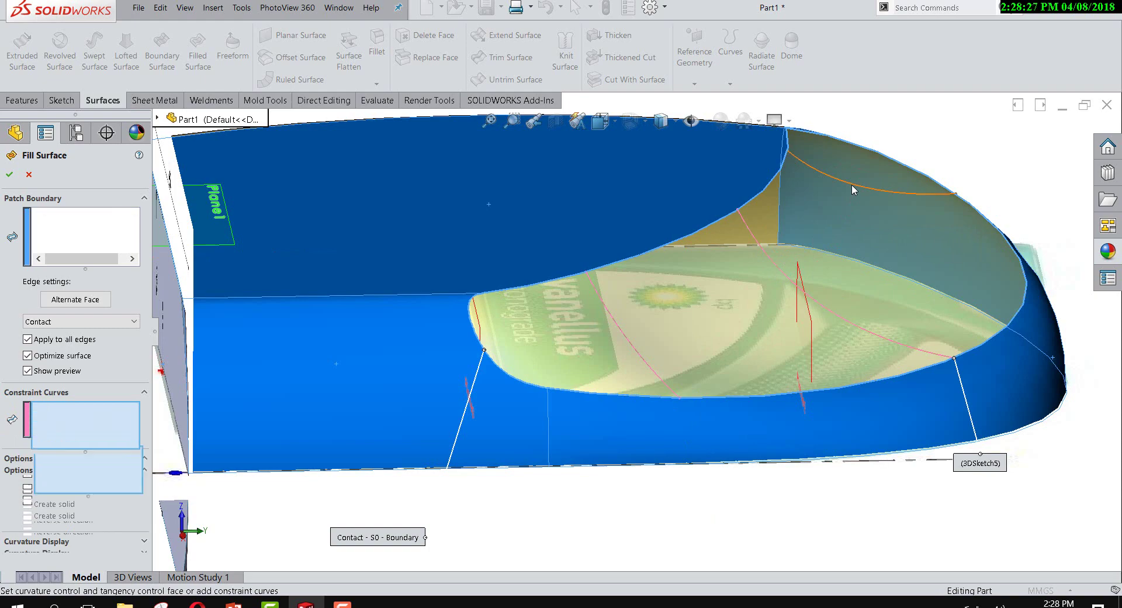
mouse_move(805, 321)
middle_down()
mouse_move(805, 299)
mouse_move(840, 308)
mouse_move(784, 426)
mouse_move(799, 364)
middle_up()
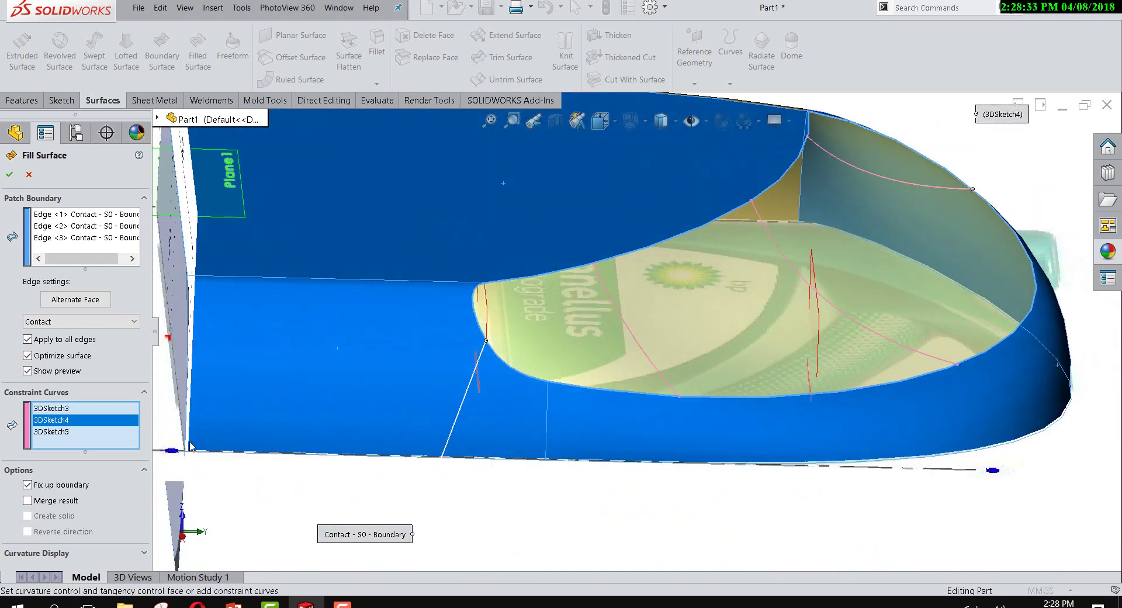
scroll(633, 338, up, 2)
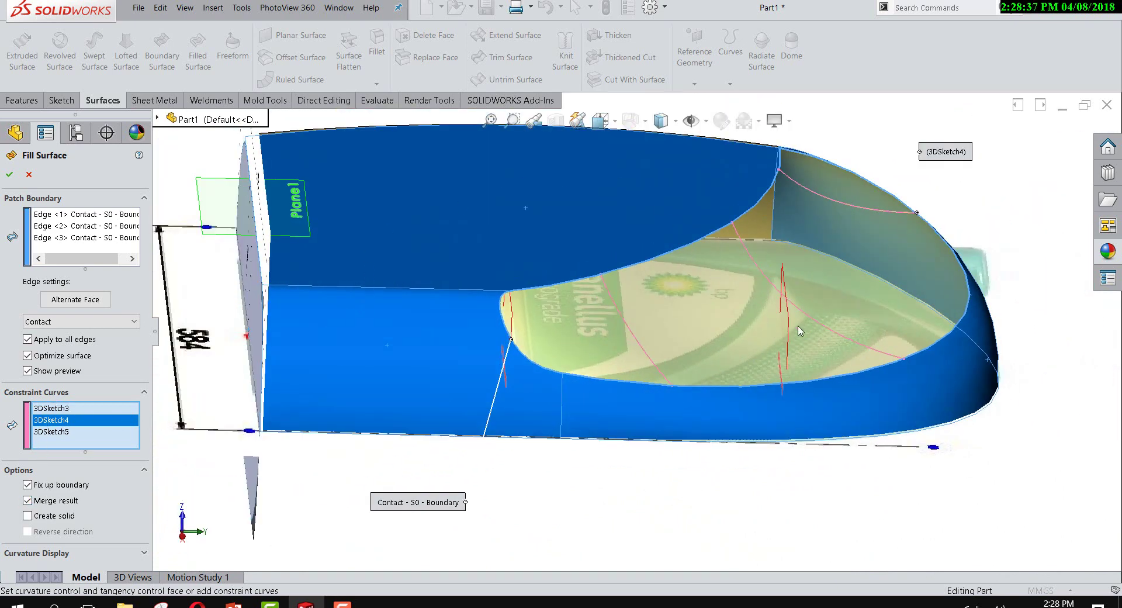
click(106, 321)
click(97, 345)
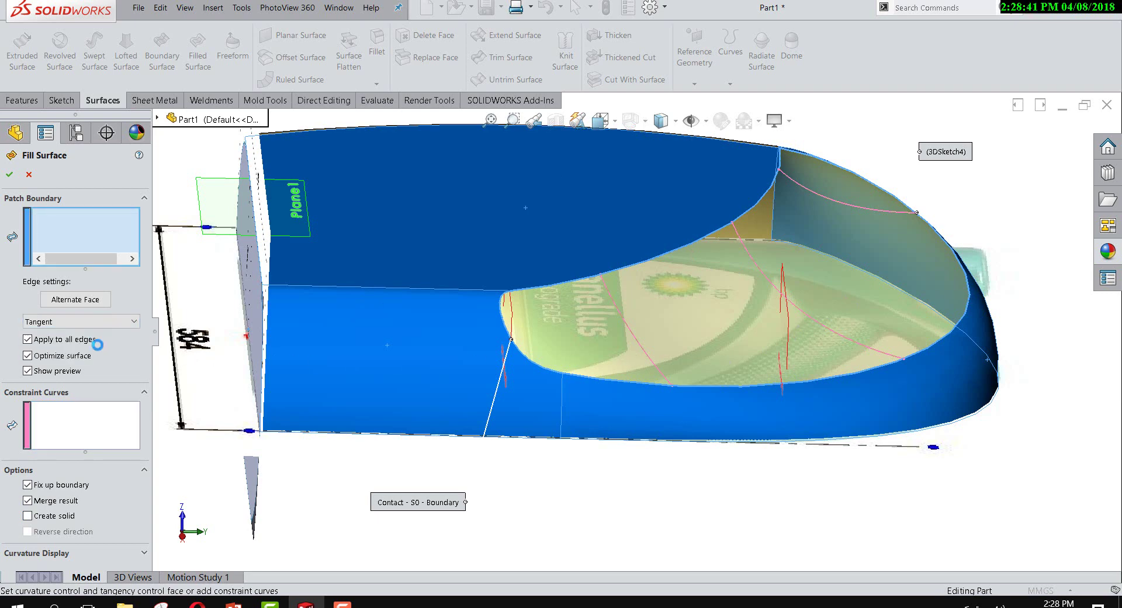
click(113, 323)
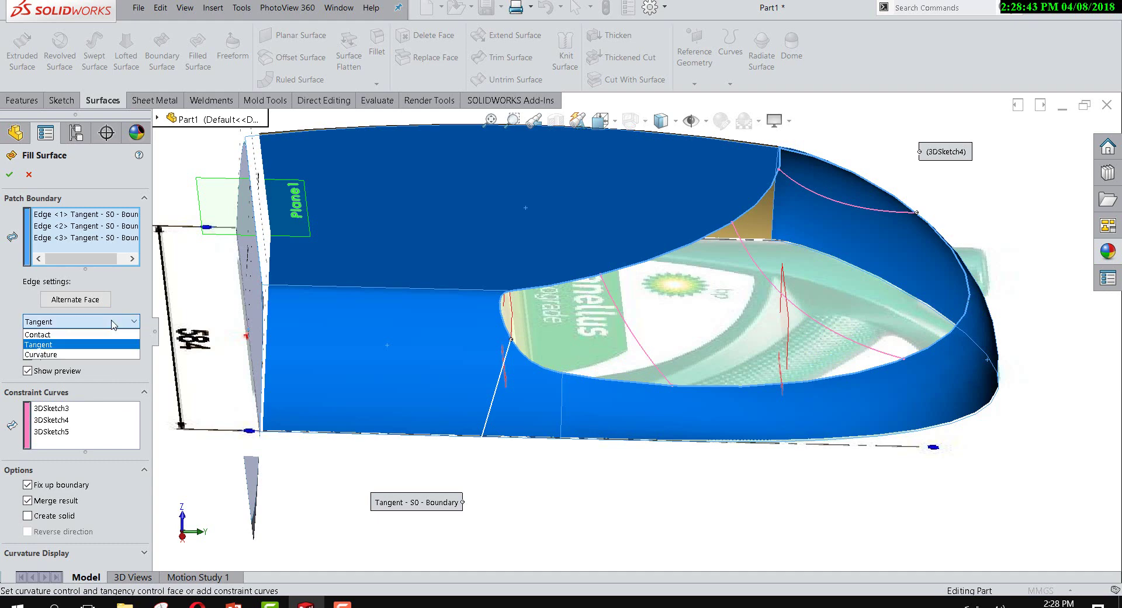
click(107, 354)
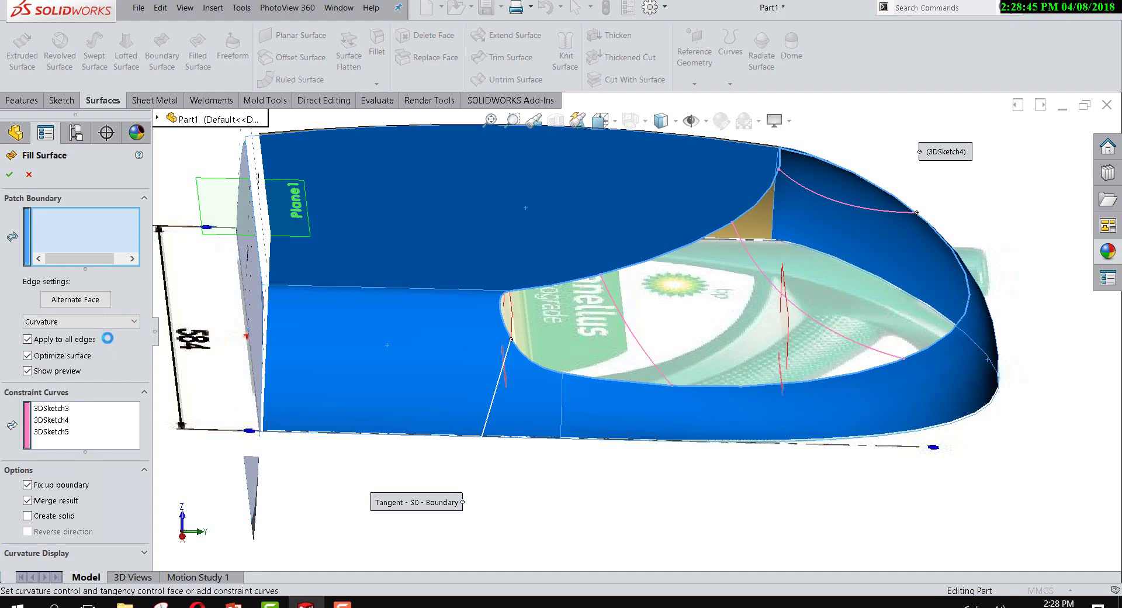
mouse_move(585, 350)
middle_down()
mouse_move(570, 244)
mouse_move(389, 358)
middle_up()
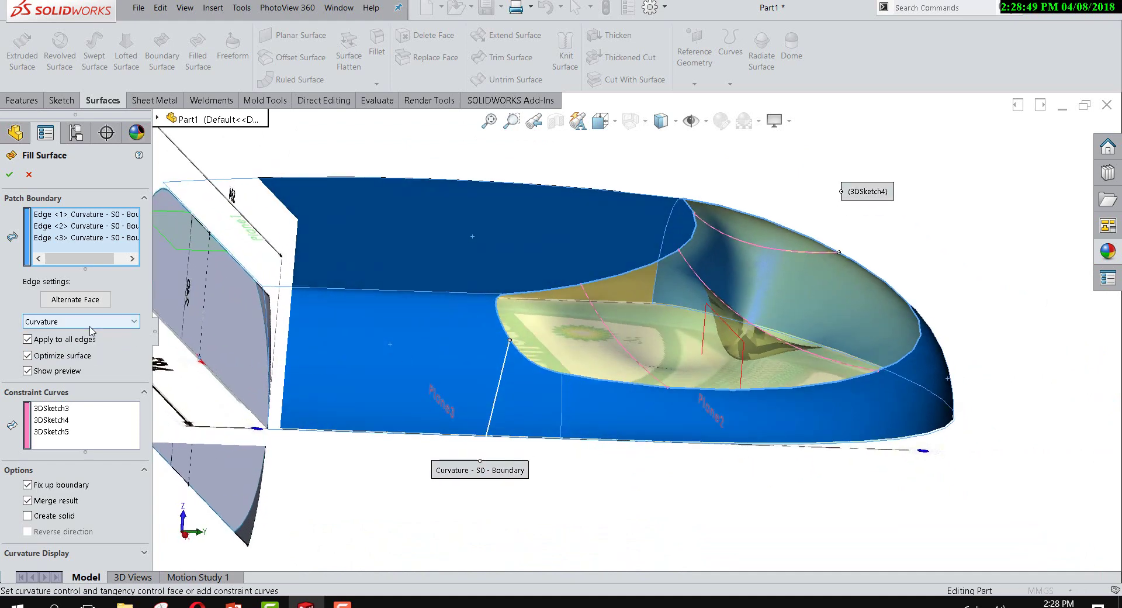
click(91, 325)
click(76, 335)
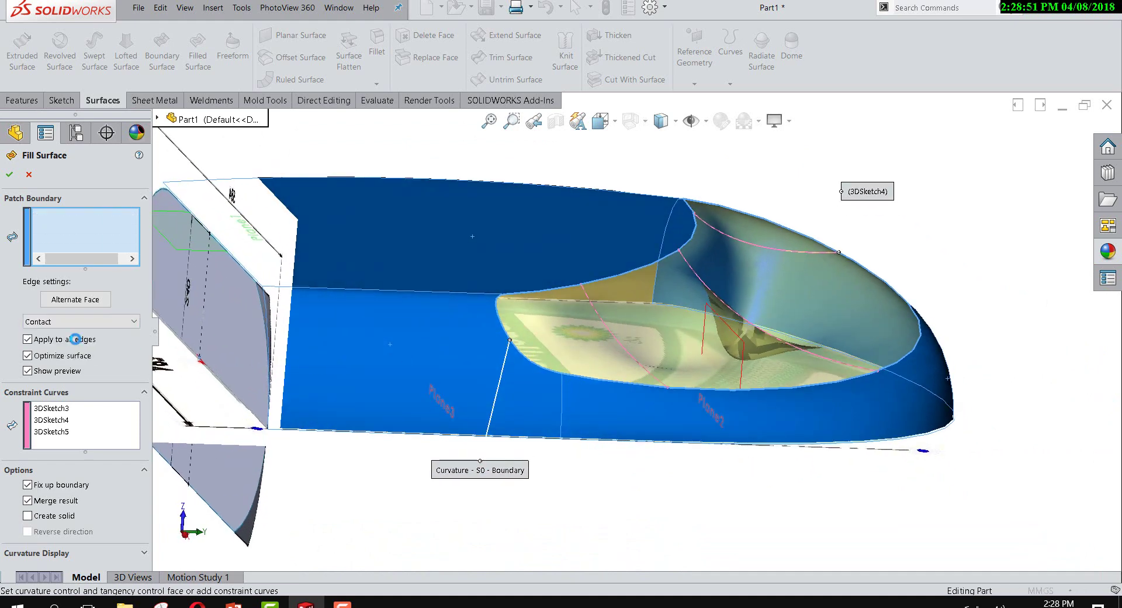
click(11, 173)
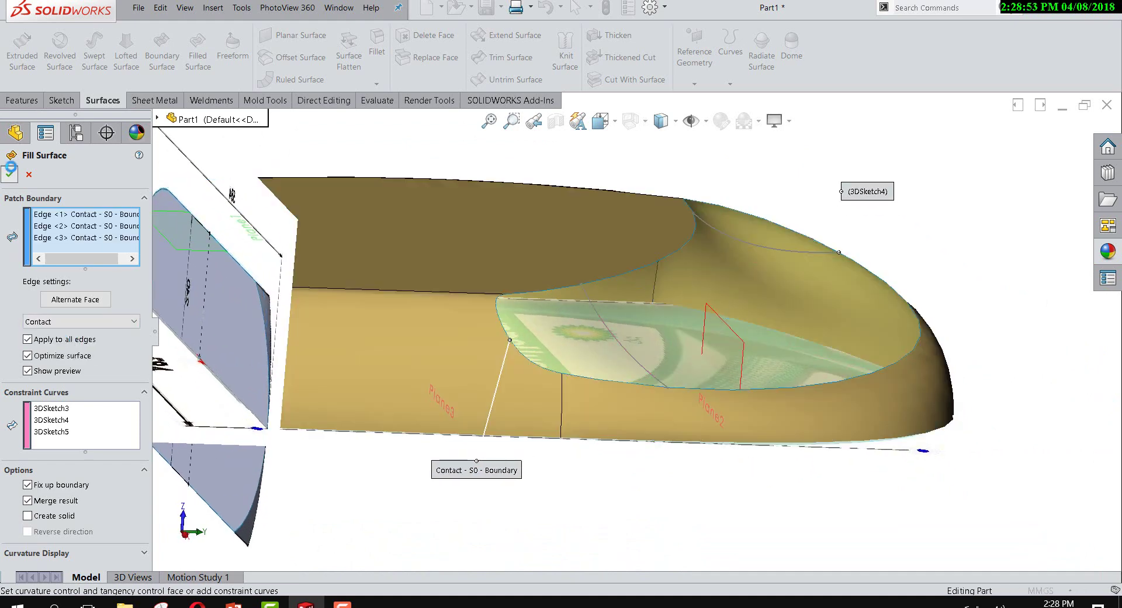
Step: Fit the view, hide the leftover side sketch curve, and select the curve across the top
mouse_move(464, 356)
middle_down()
mouse_move(687, 200)
mouse_move(736, 305)
mouse_move(694, 298)
middle_up()
key(f)
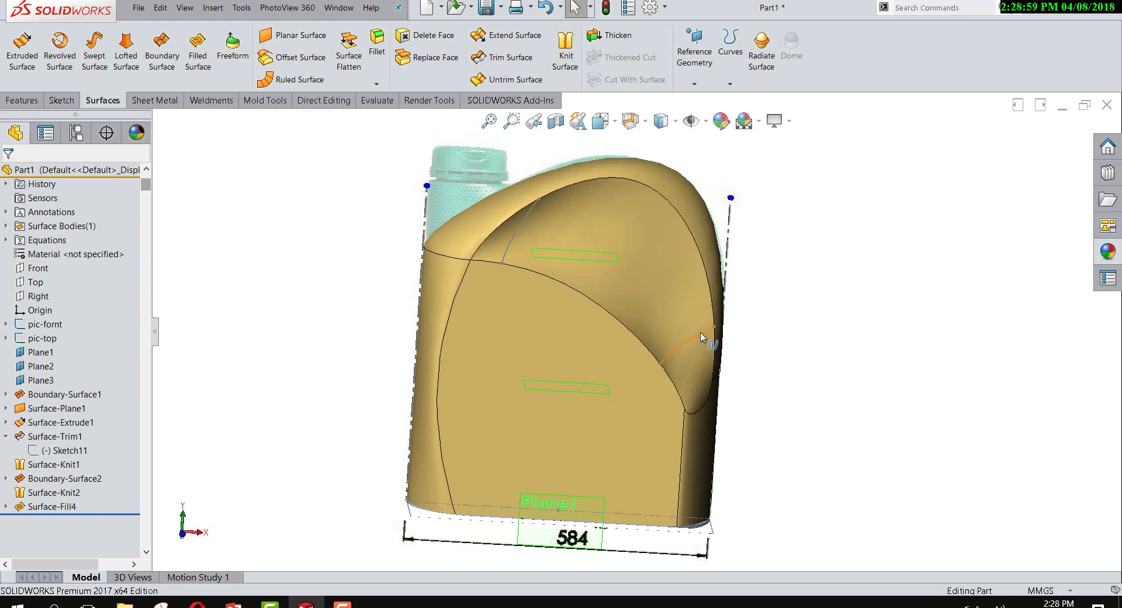
click(700, 333)
click(752, 299)
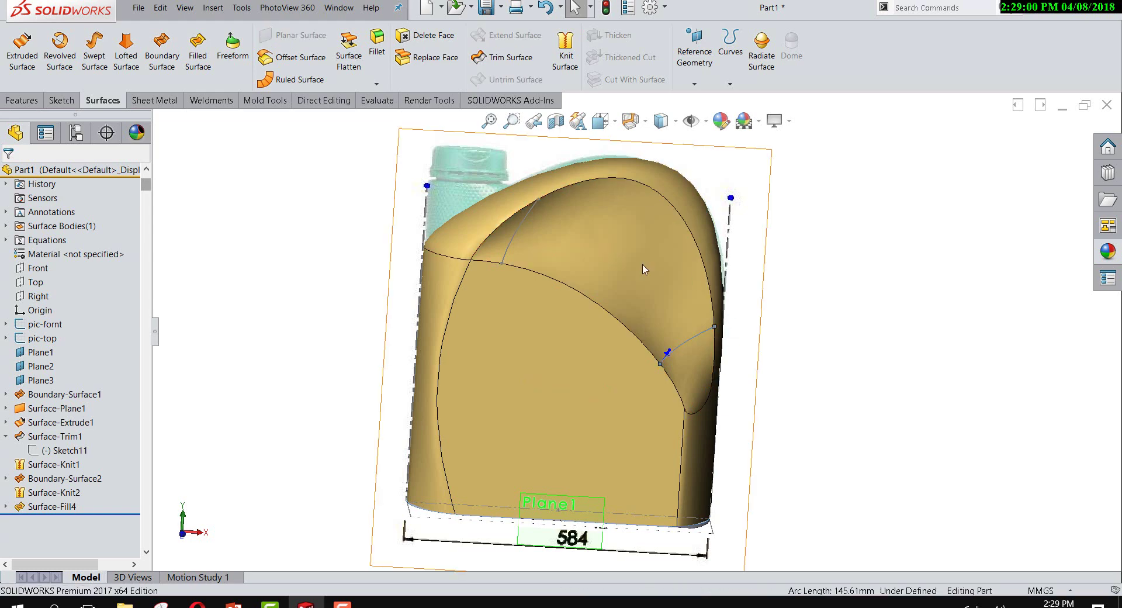
click(525, 218)
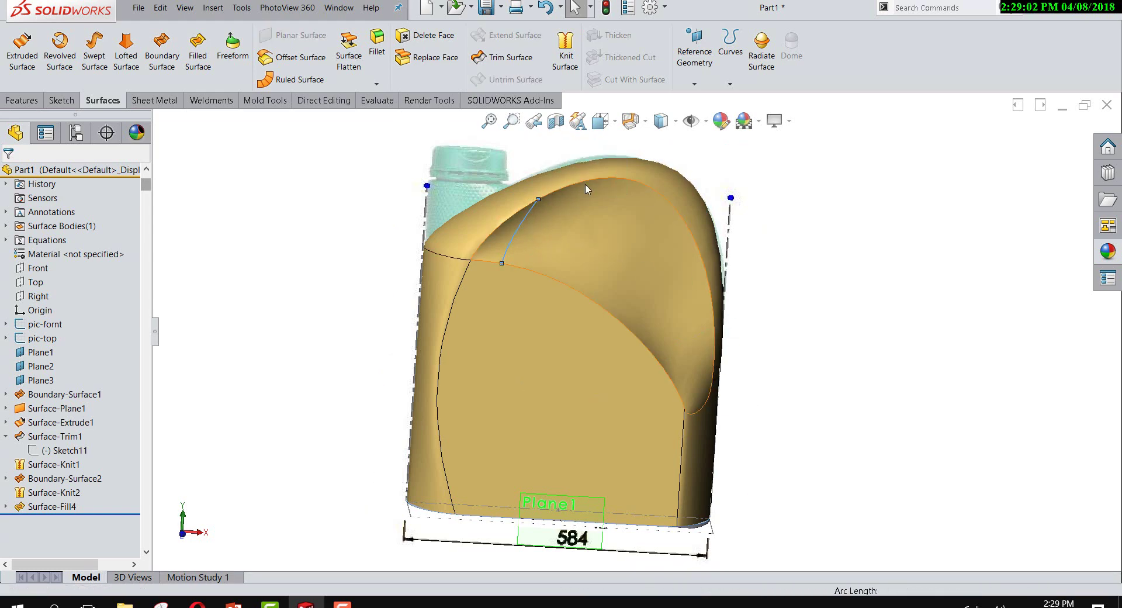
mouse_move(784, 356)
middle_down()
mouse_move(711, 379)
mouse_move(793, 357)
mouse_move(658, 376)
mouse_move(577, 456)
mouse_move(625, 476)
mouse_move(556, 329)
middle_up()
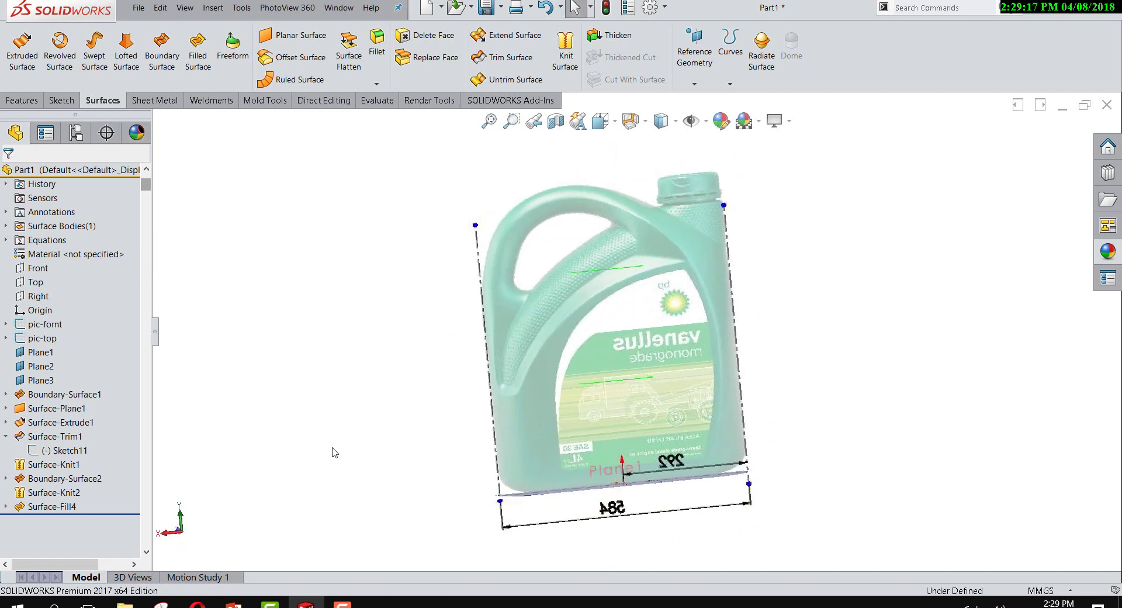
Step: Open Sketch13 on the Front plane, viewed Normal To so the bottle picture shows
right_click(59, 253)
right_click(35, 268)
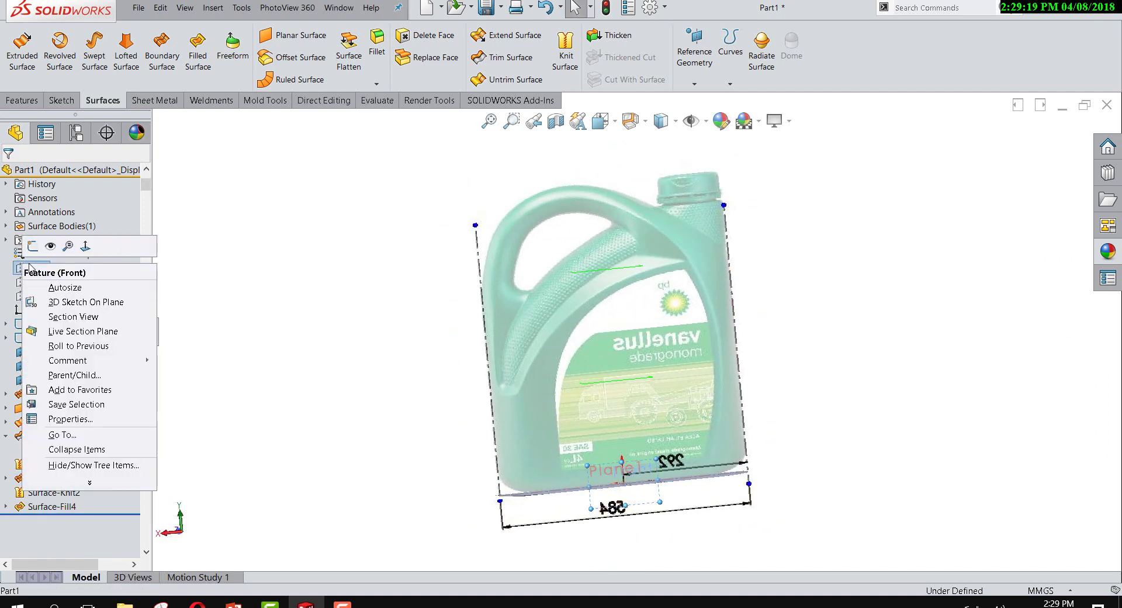
click(87, 248)
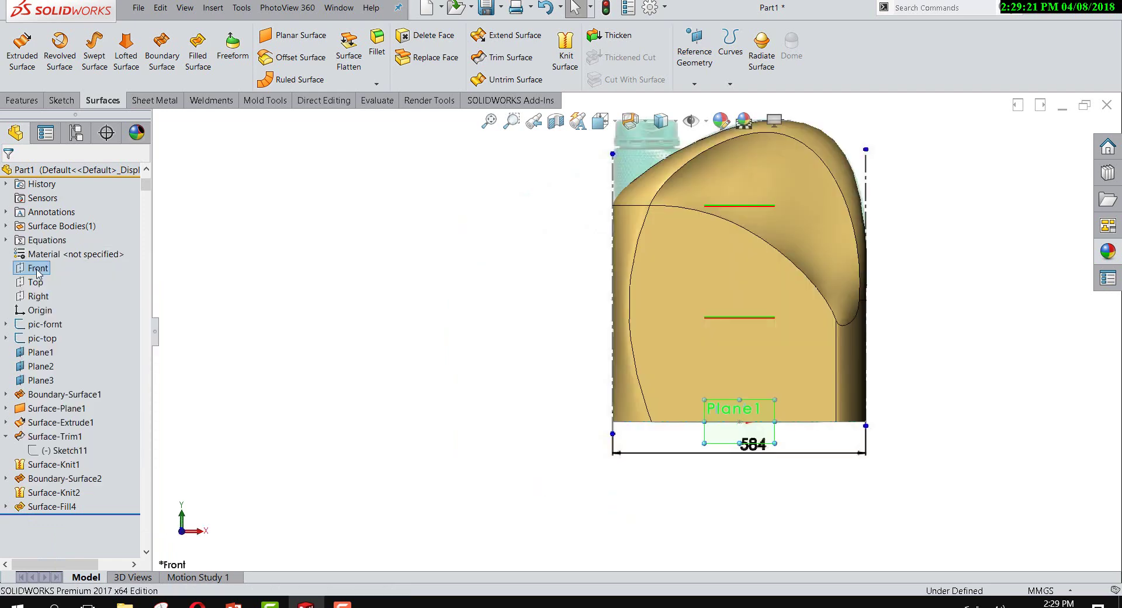
right_click(37, 273)
click(105, 251)
right_click(42, 272)
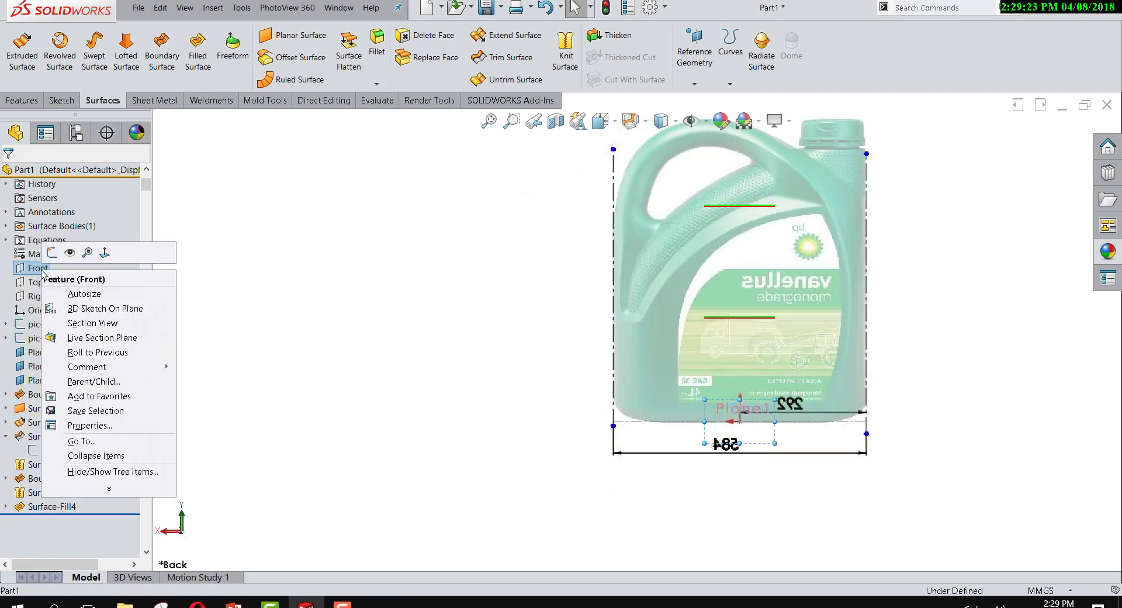
click(51, 255)
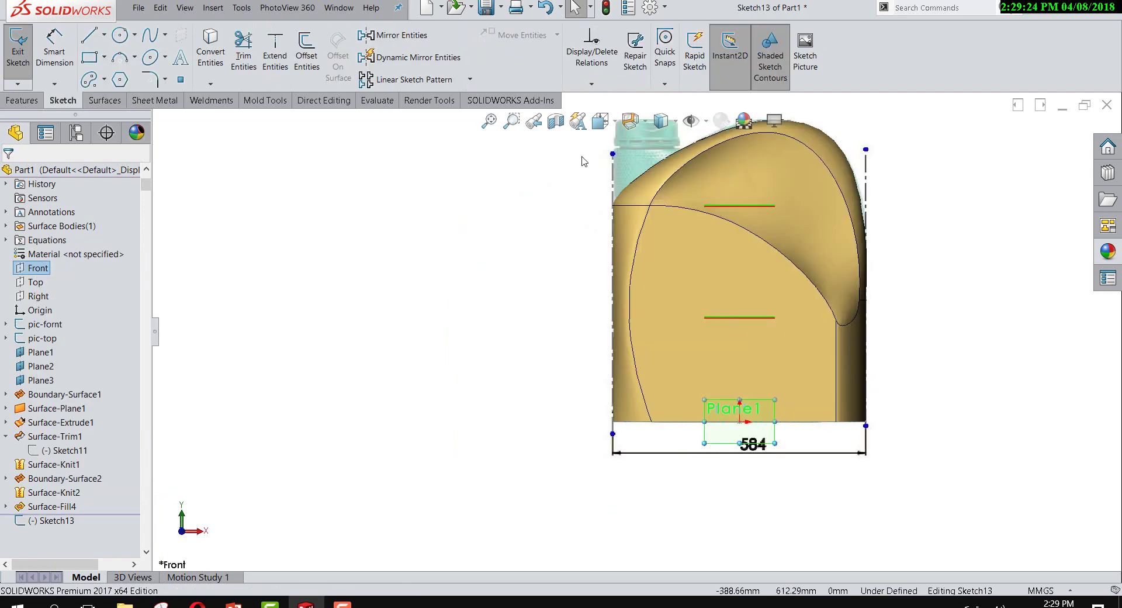
right_click(32, 271)
click(87, 249)
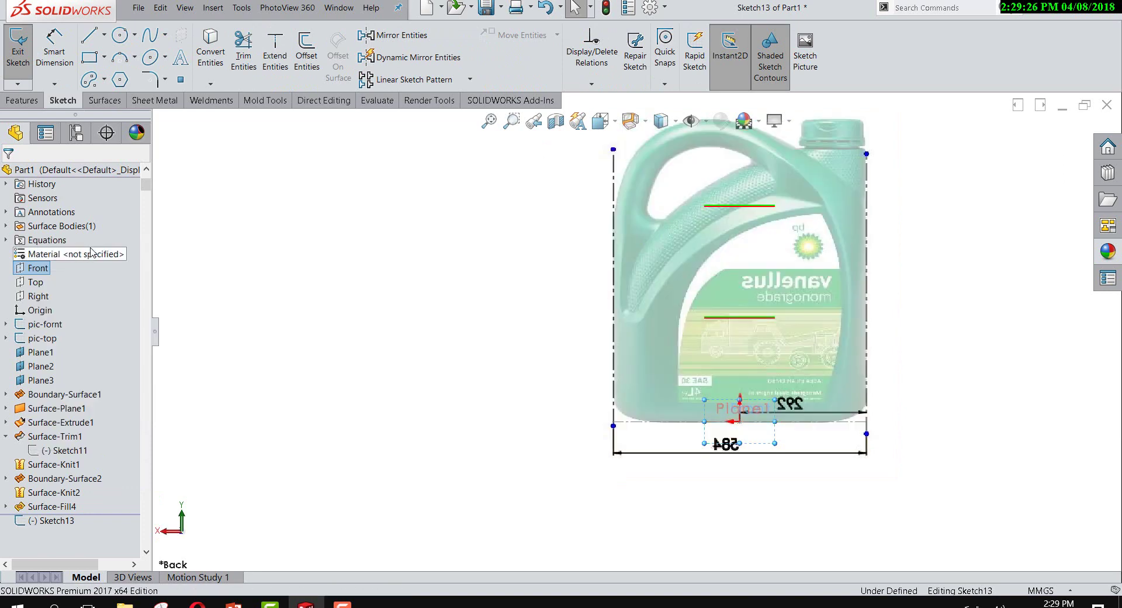
Step: Trace the handle opening with a closed spline through bottom, top and upper-right points
click(150, 40)
scroll(729, 181, down, 3)
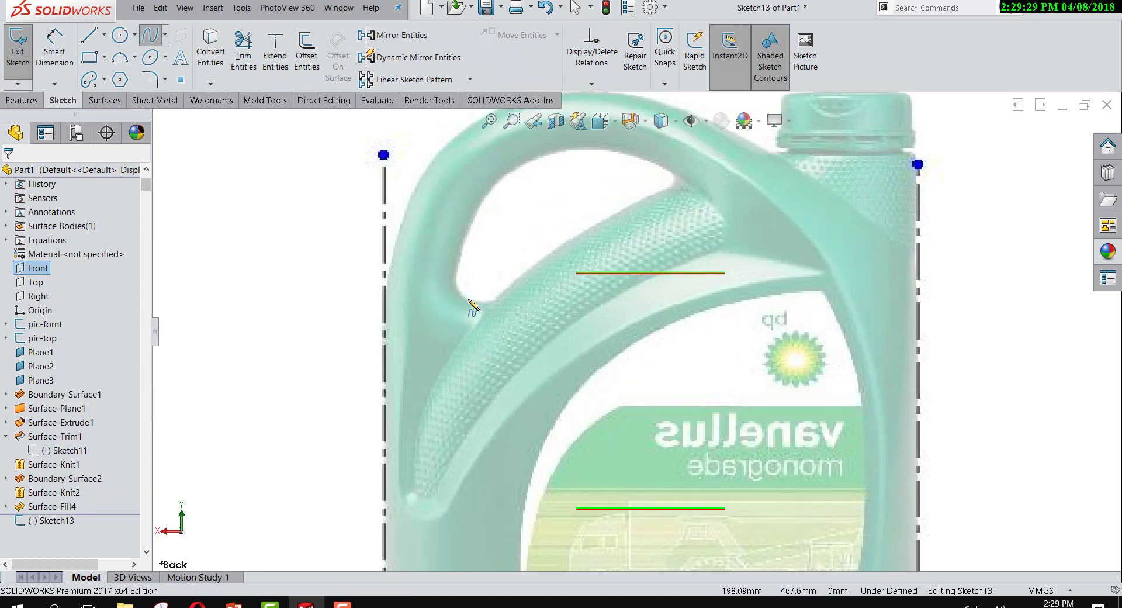
click(462, 298)
click(521, 167)
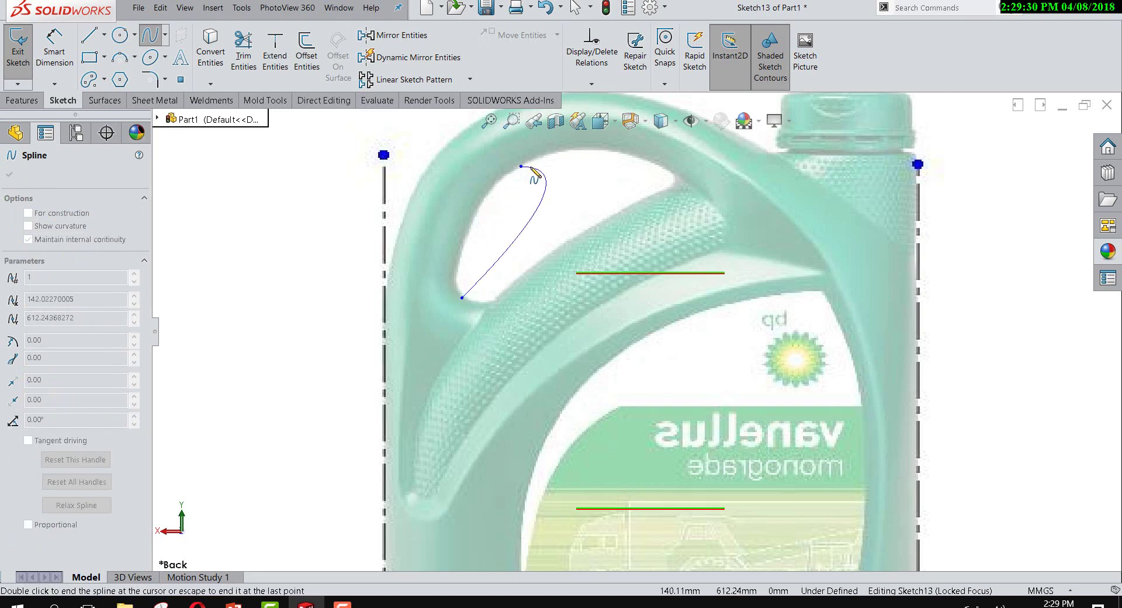
click(678, 177)
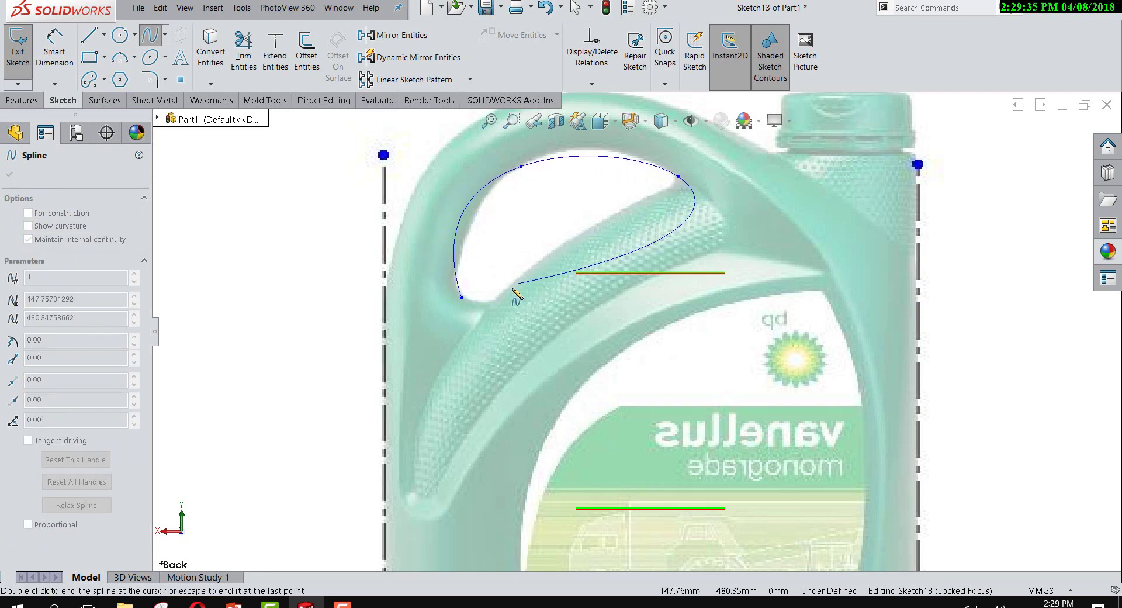
click(462, 298)
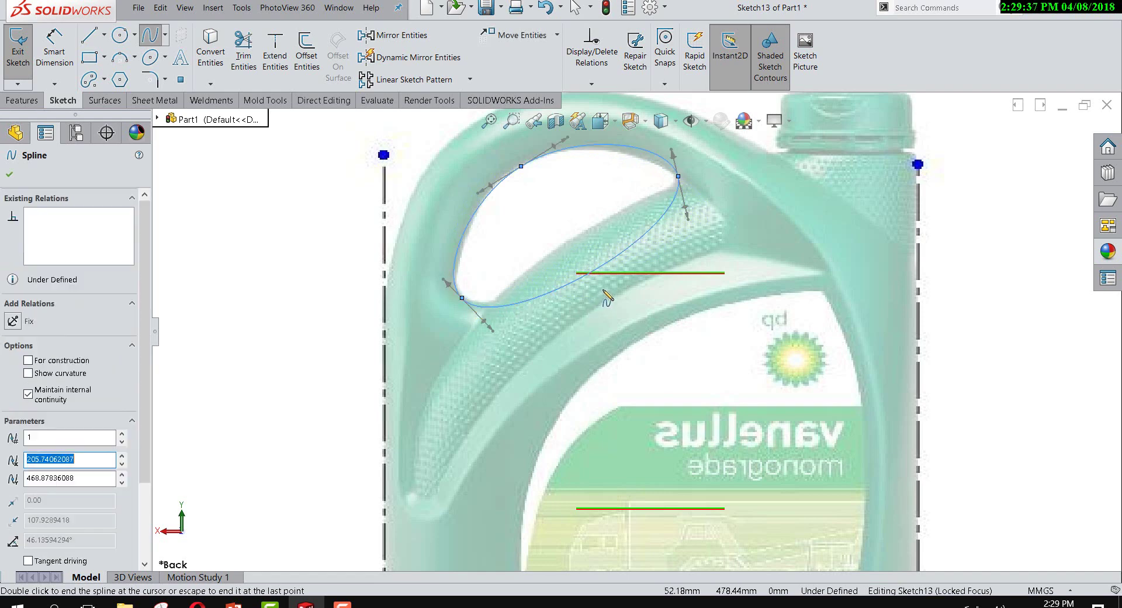
right_click(600, 267)
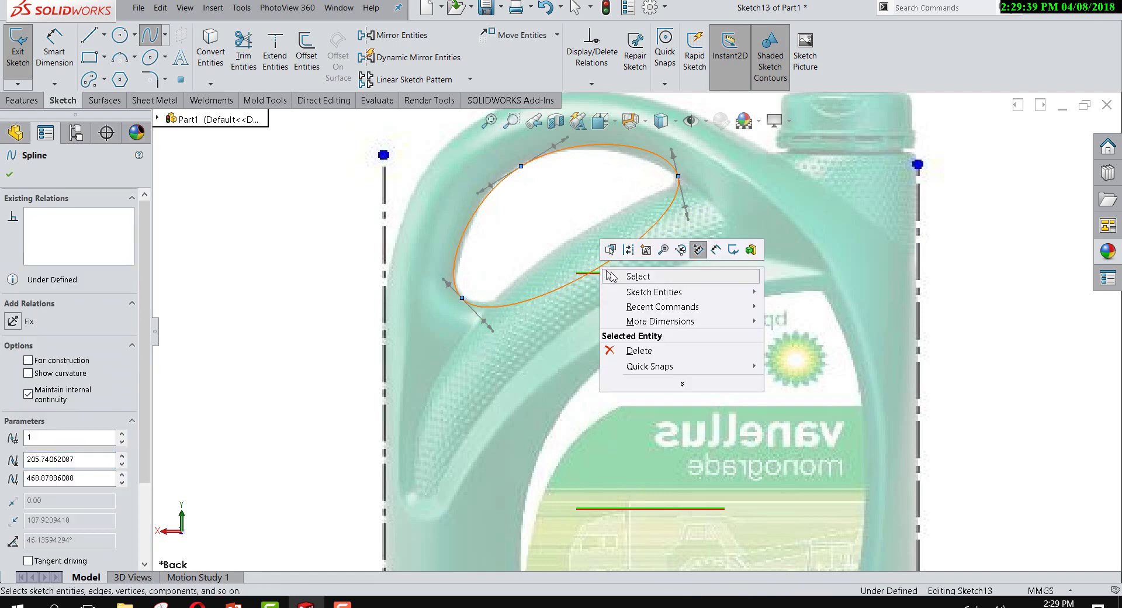
click(295, 280)
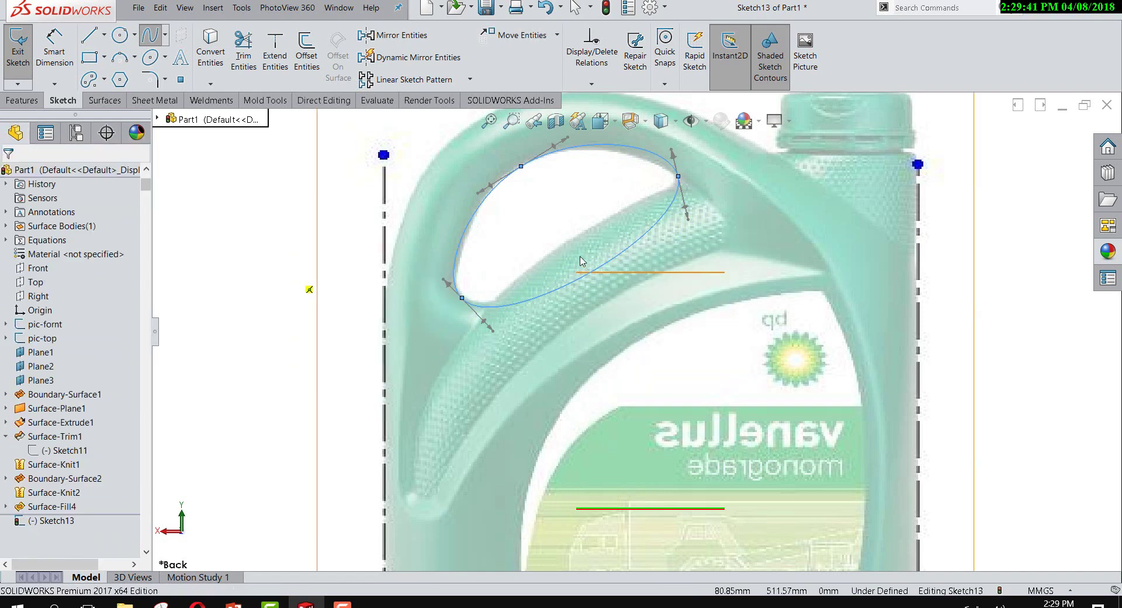
Step: Add a tangency control on the spline's lower edge and drag it to reshape the curve
click(611, 258)
right_click(611, 262)
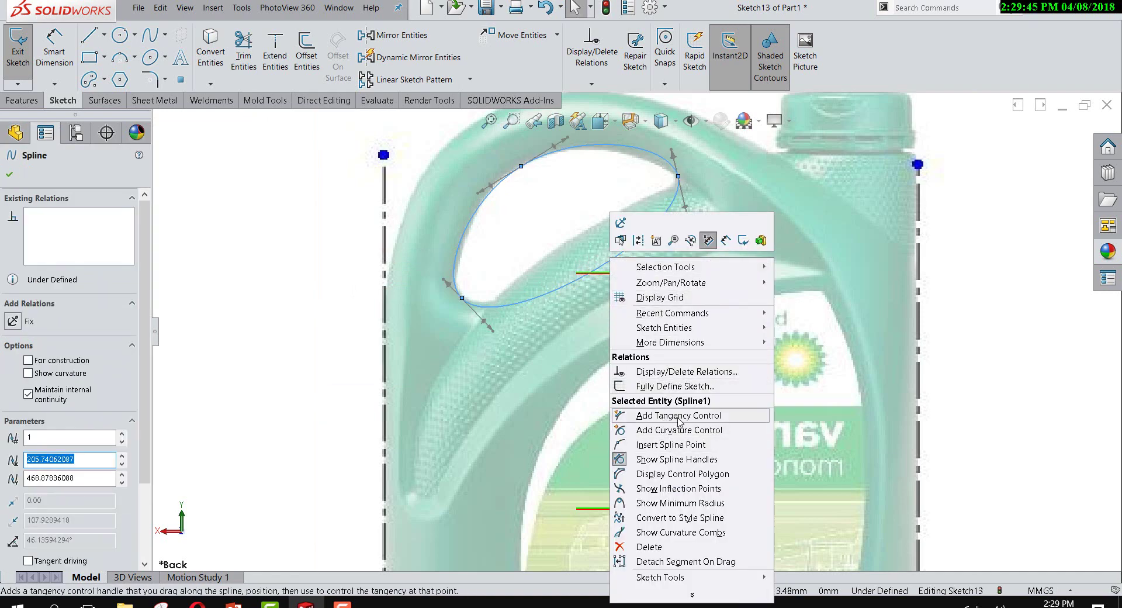
click(679, 416)
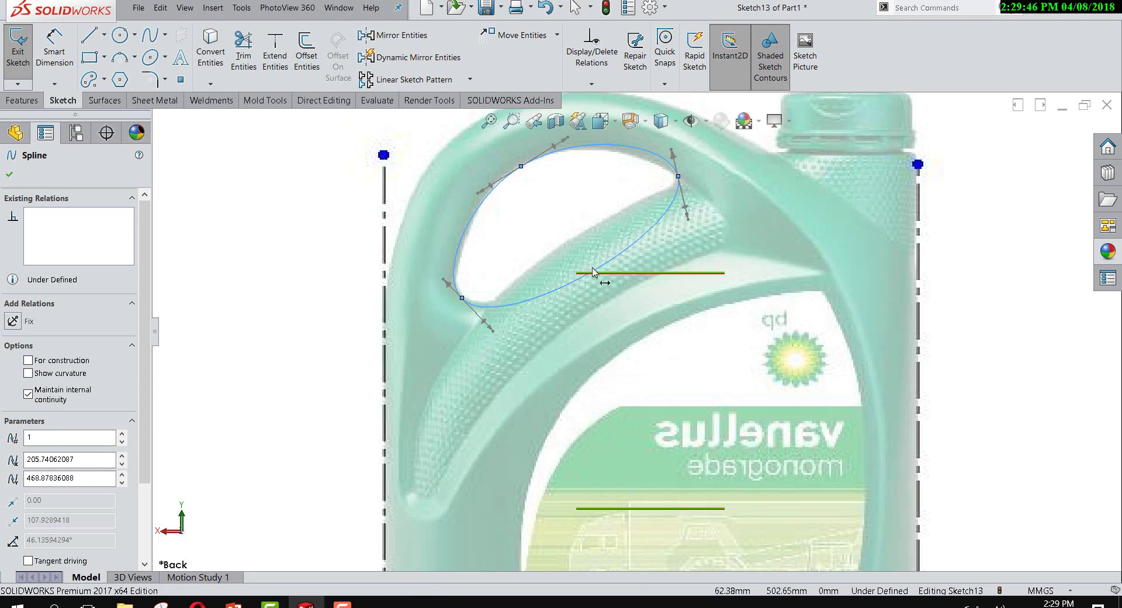
right_click(612, 296)
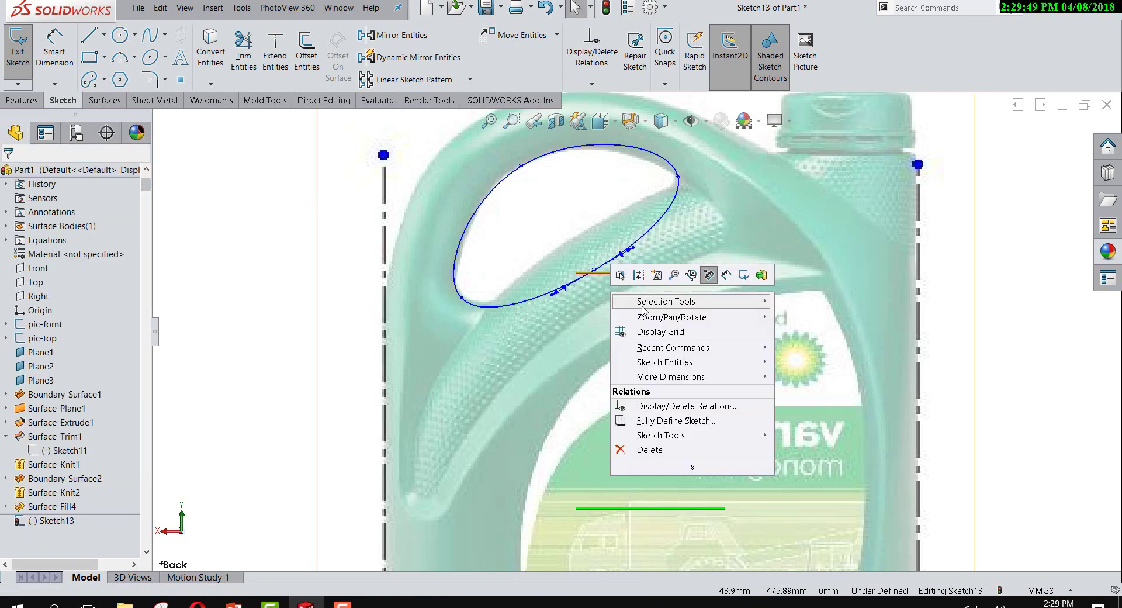
key(Escape)
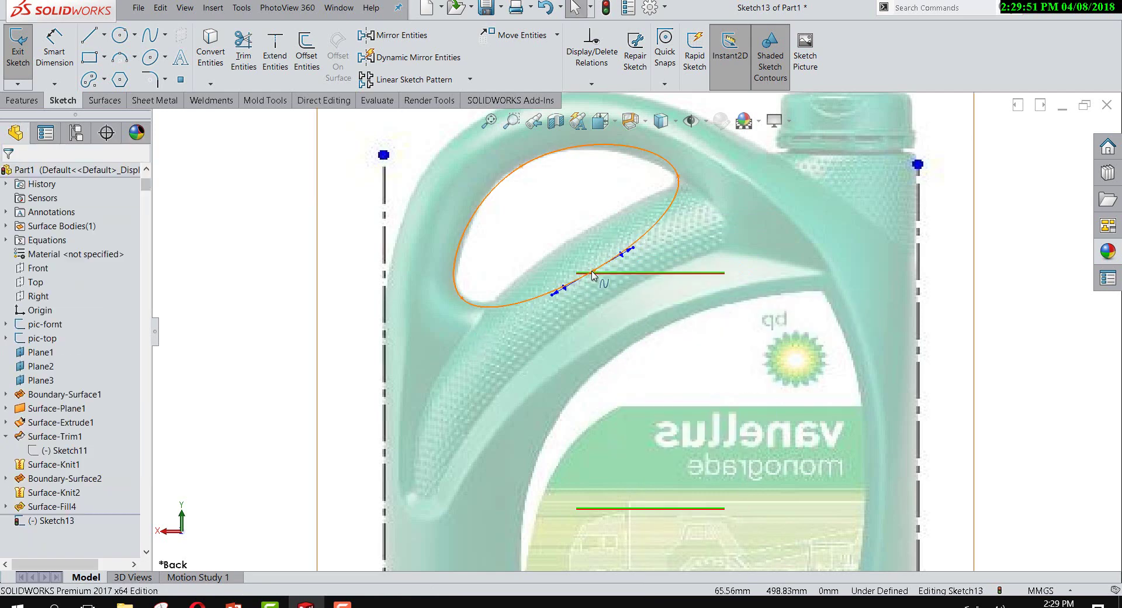
click(594, 275)
drag(592, 273, 571, 239)
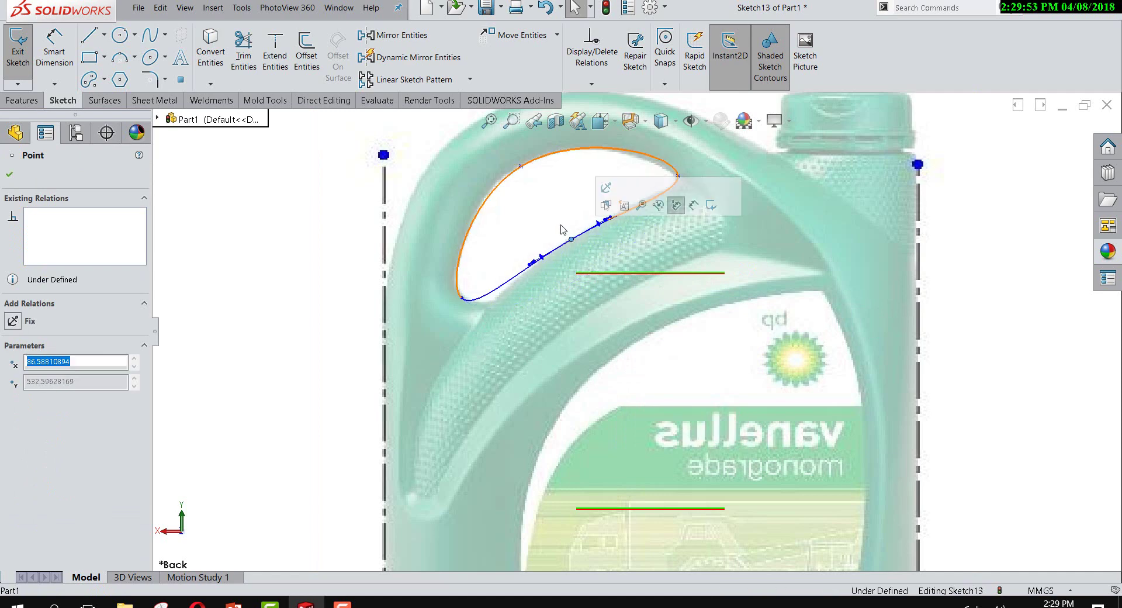
Step: Lower the spline's top-right point and pull a lower point to follow the handle outline
scroll(497, 244, down, 2)
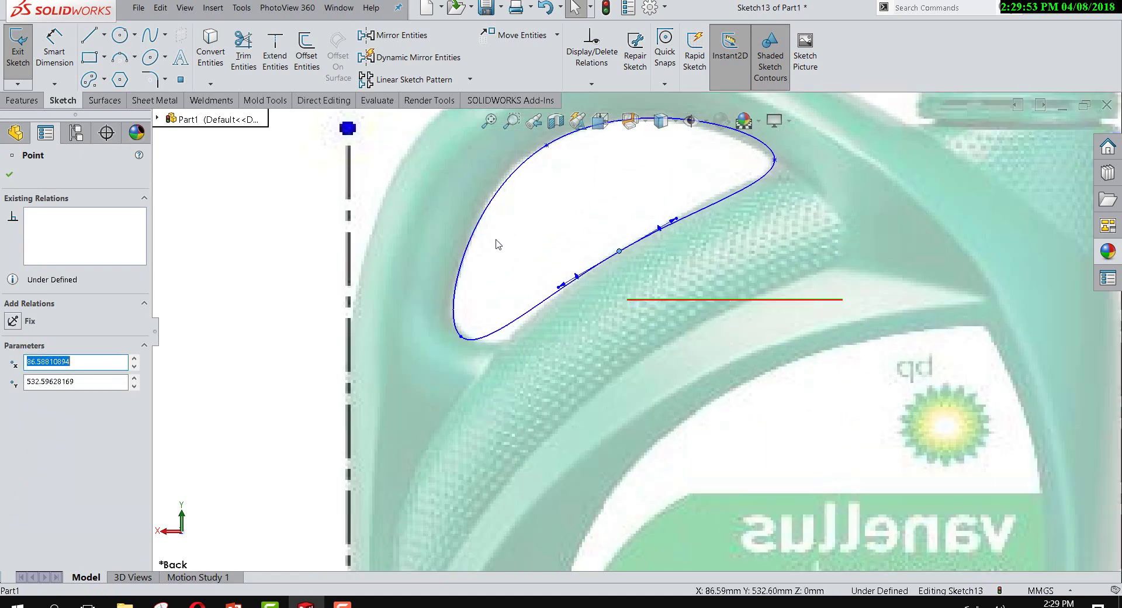
click(458, 332)
scroll(584, 263, up, 3)
scroll(630, 226, down, 2)
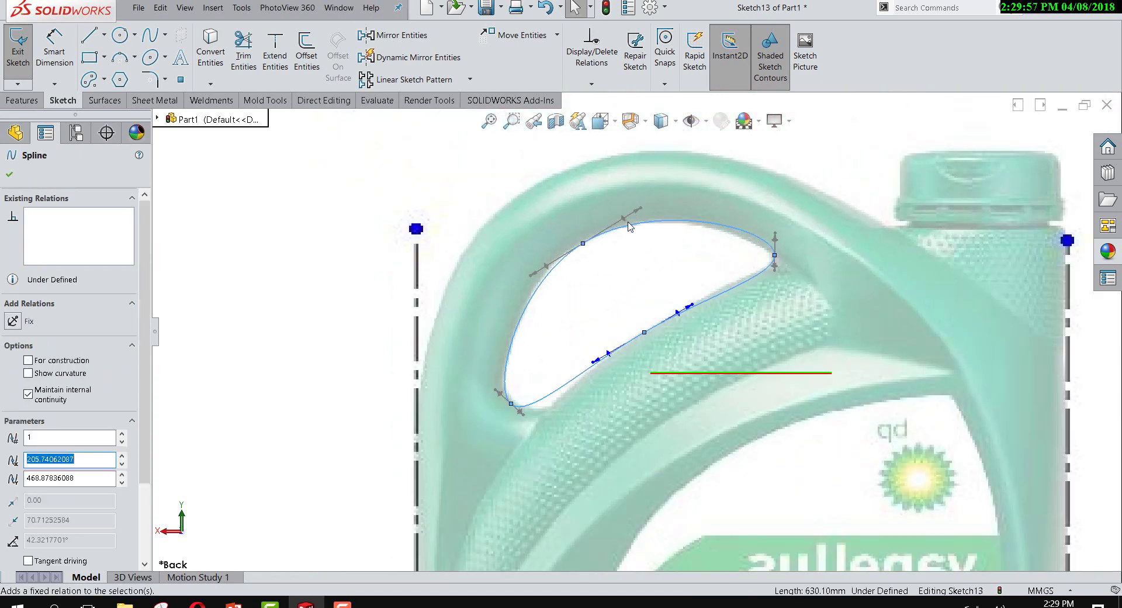
drag(777, 236, 768, 244)
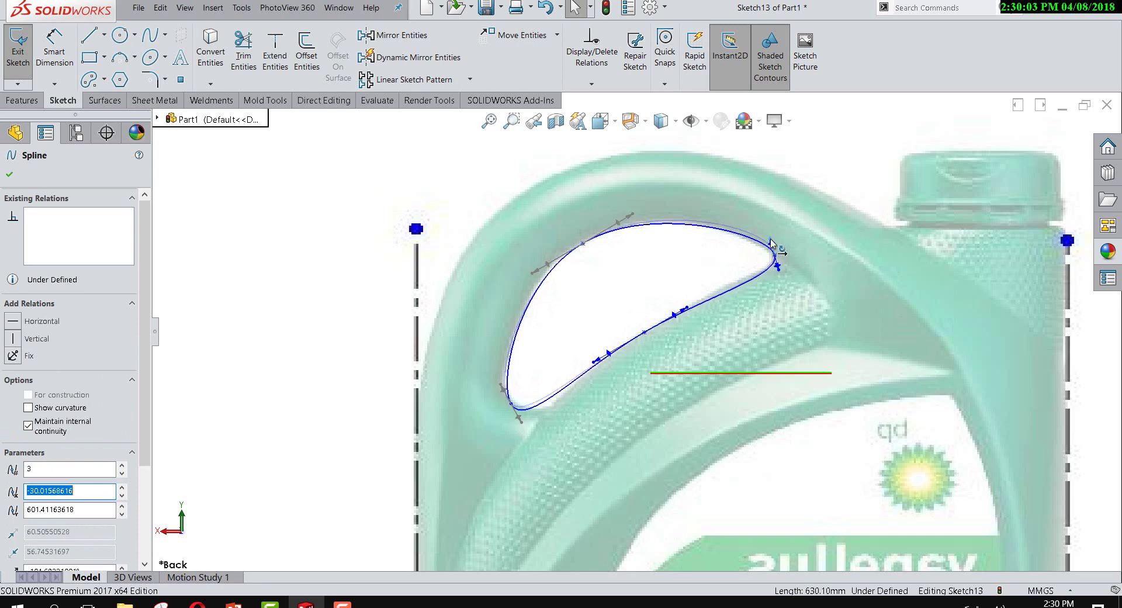
click(497, 393)
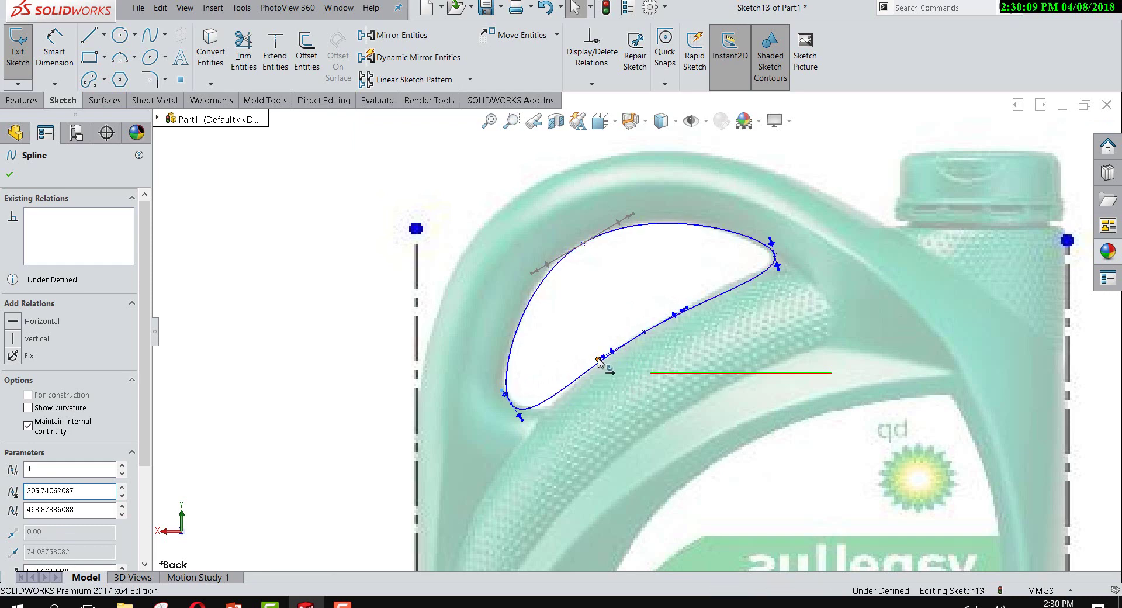
drag(599, 361, 589, 380)
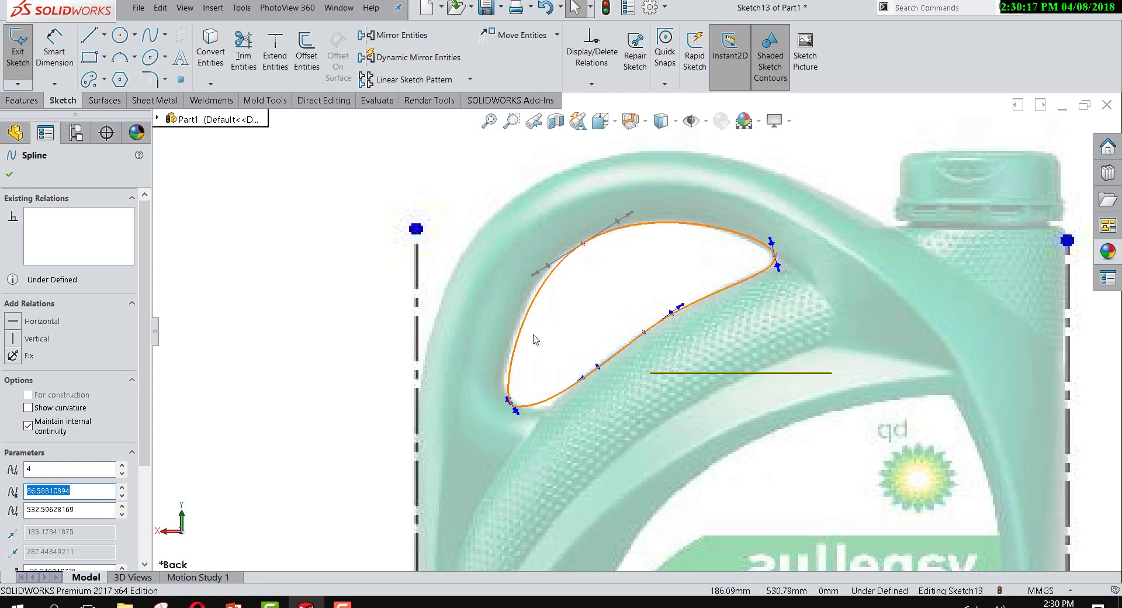
click(530, 275)
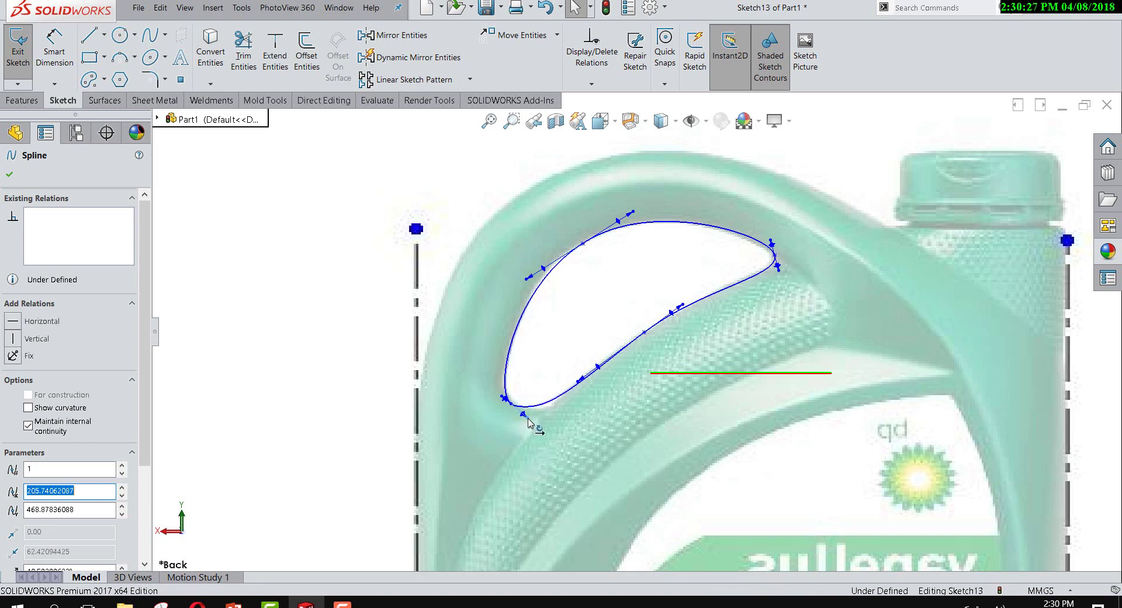
click(370, 415)
Step: Raise the upper-right point and reshape the upper curve along the handle opening
scroll(634, 334, up, 1)
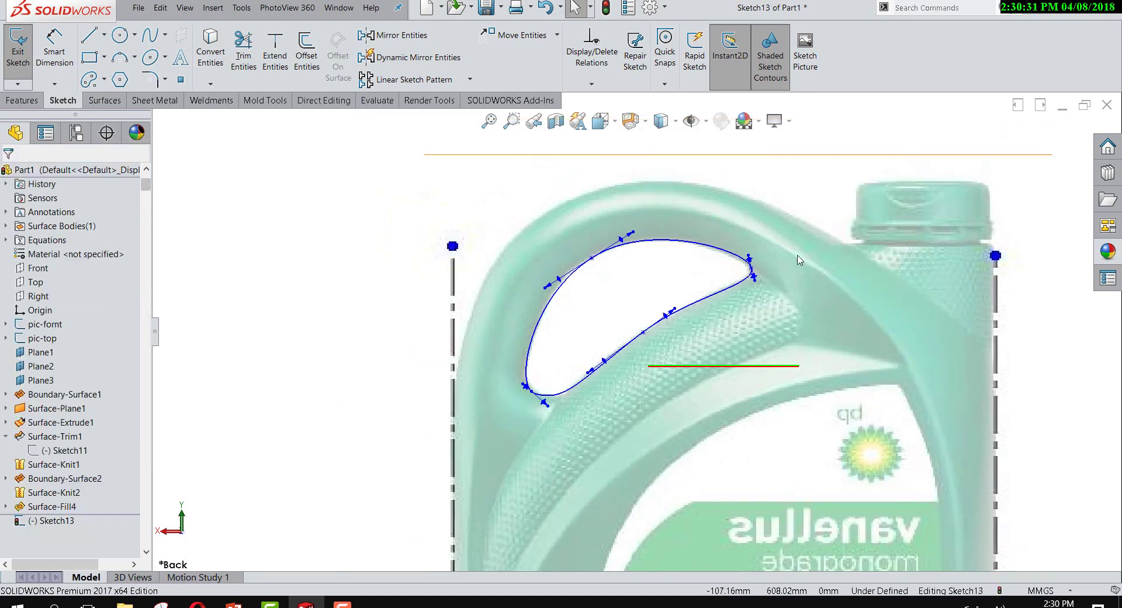
scroll(795, 281, down, 1)
scroll(751, 295, down, 1)
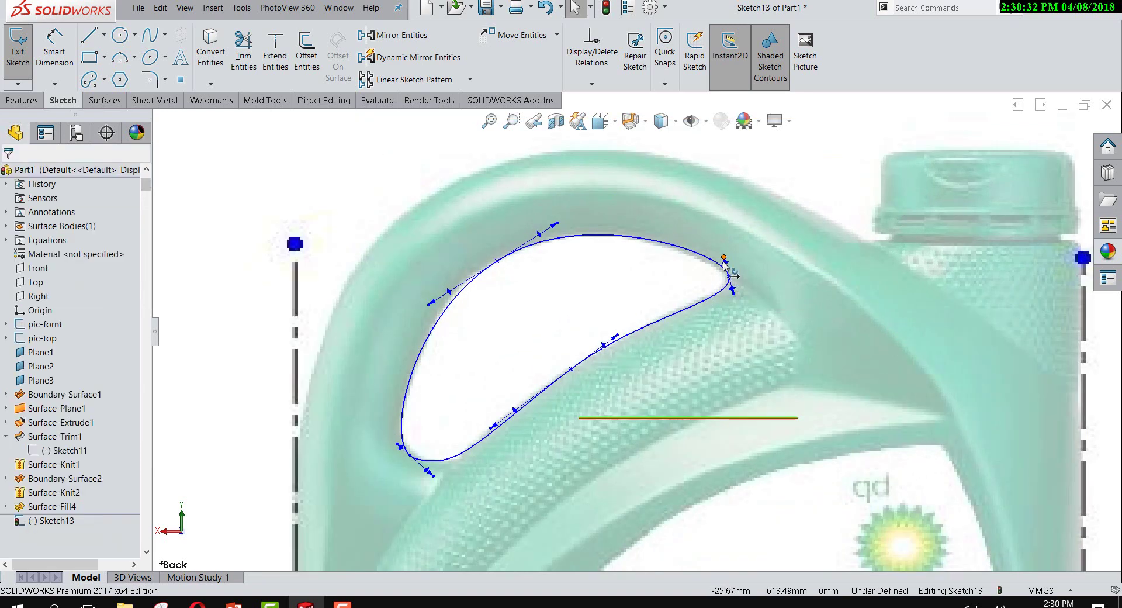
click(727, 268)
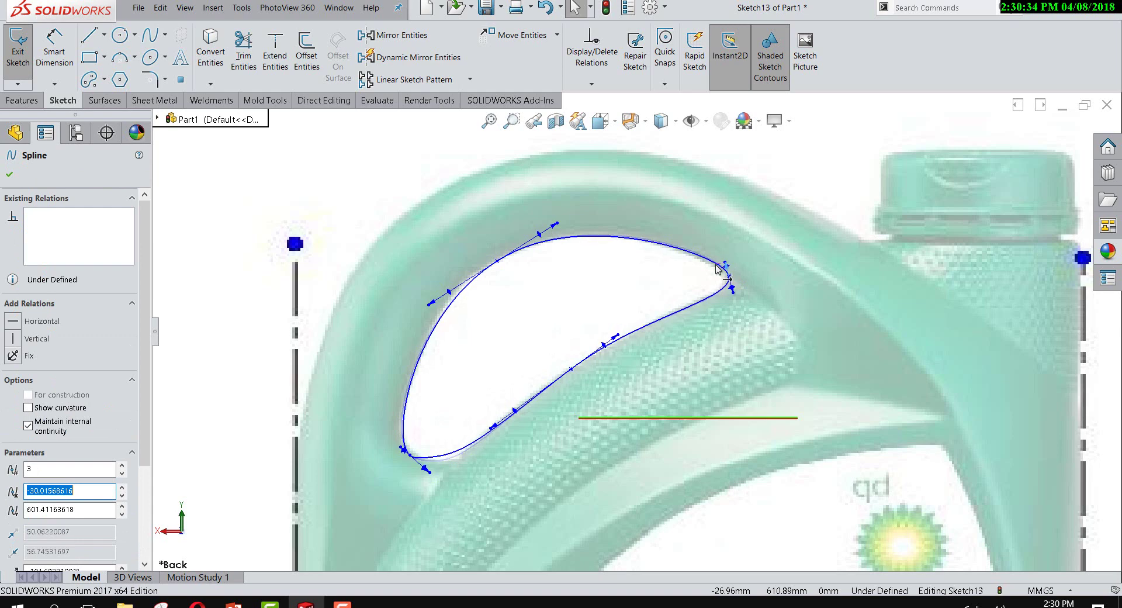
drag(731, 265, 728, 257)
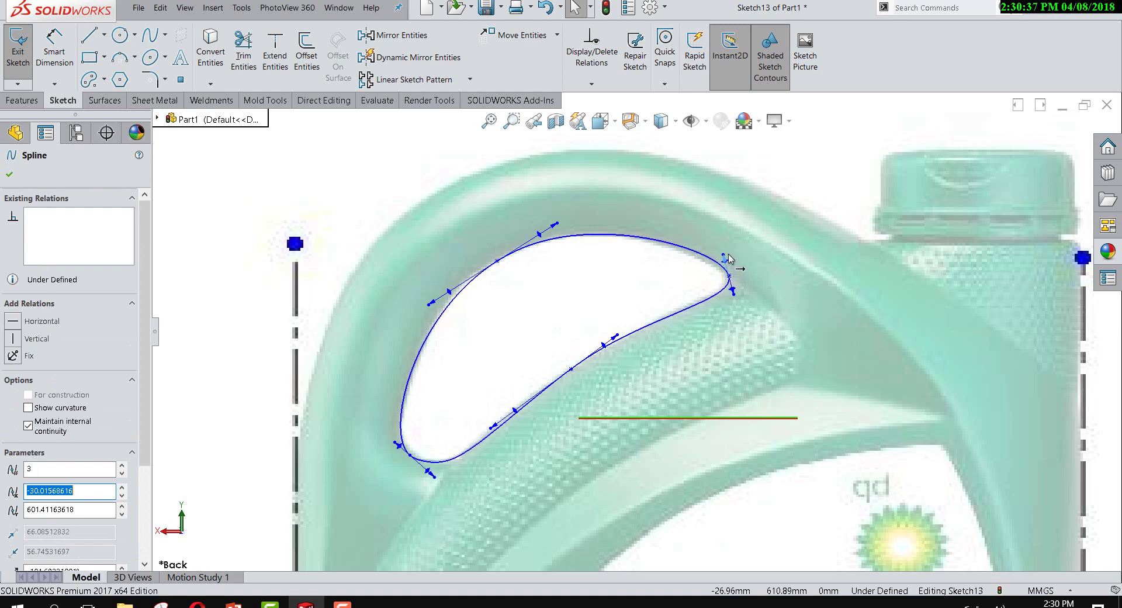
scroll(691, 372, up, 2)
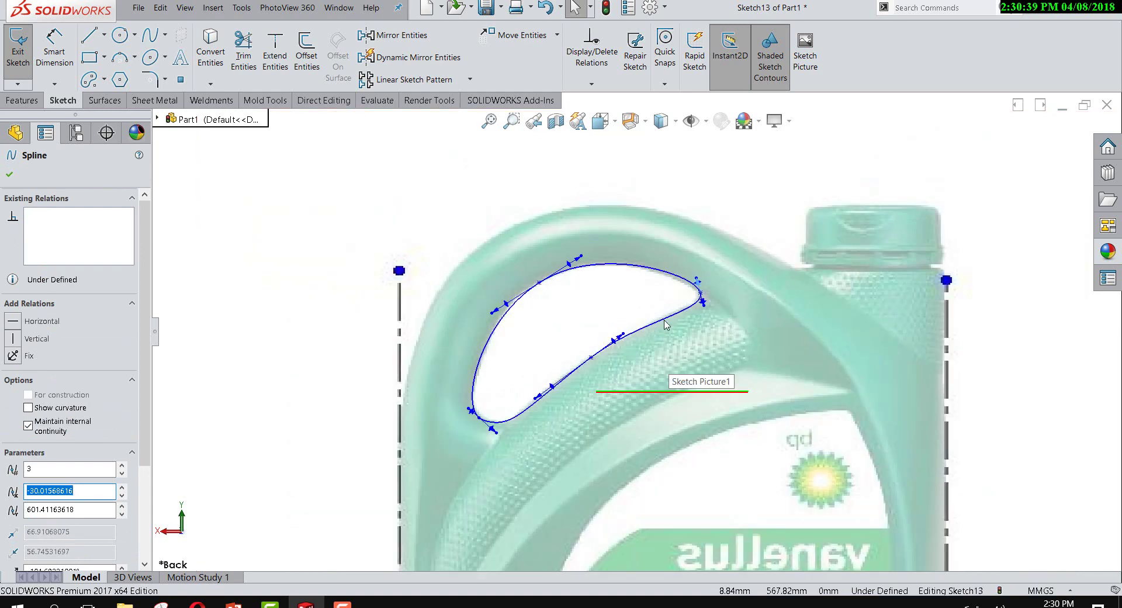
scroll(671, 316, down, 1)
drag(562, 252, 554, 256)
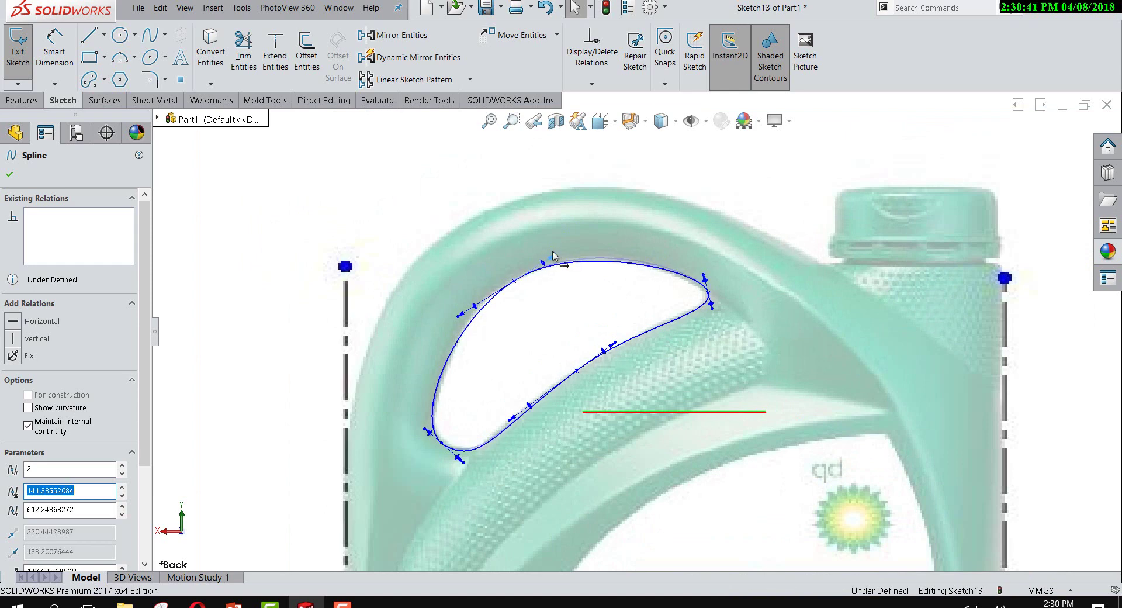
scroll(566, 317, up, 1)
key(Escape)
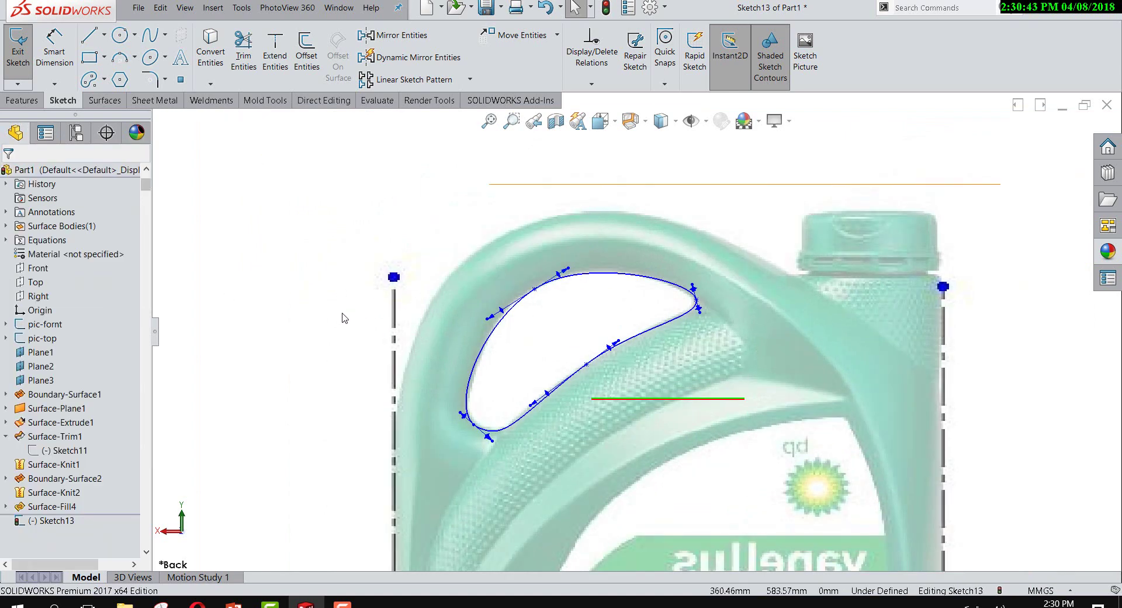
scroll(475, 283, up, 2)
key(ctrl+4)
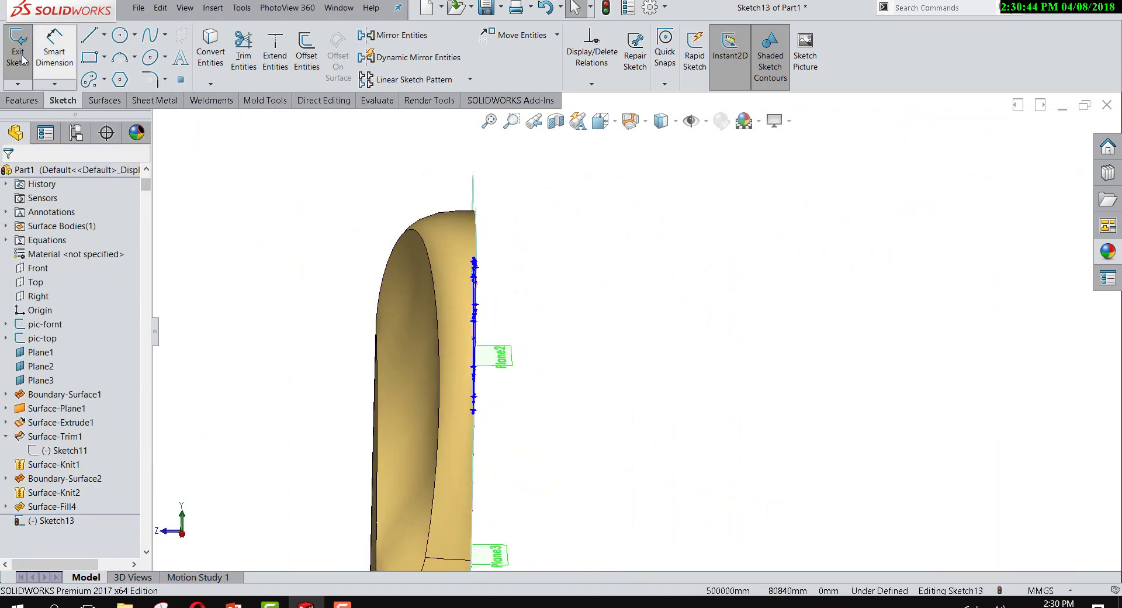
Step: Exit Sketch13 and trim the bottle surface, removing the handle-opening patch
click(24, 62)
mouse_move(454, 315)
middle_down()
mouse_move(623, 295)
mouse_move(549, 281)
mouse_move(581, 248)
middle_up()
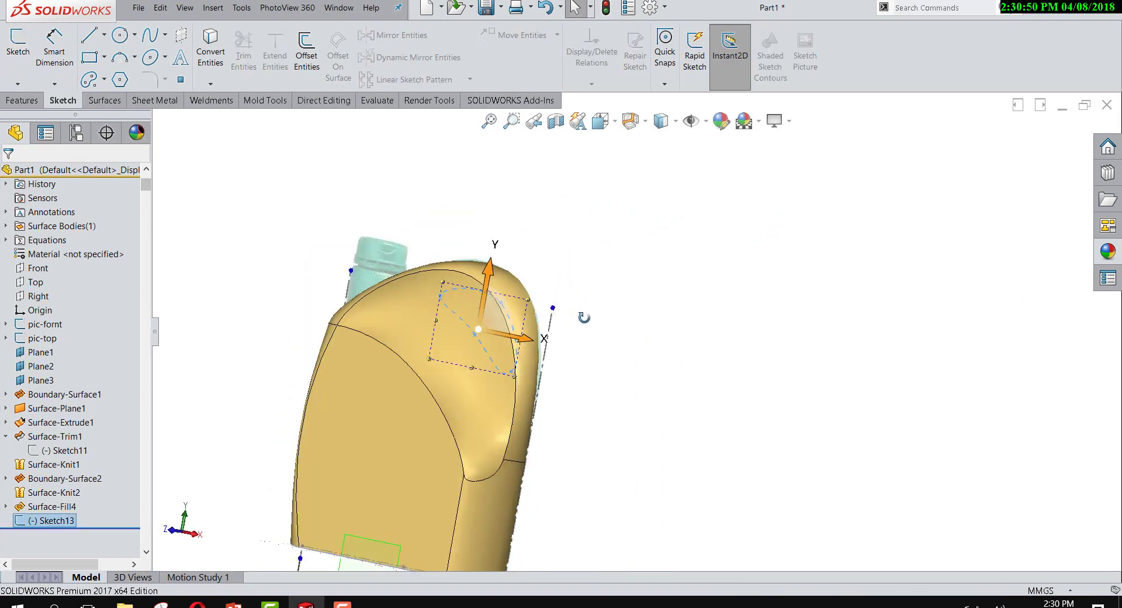
click(102, 100)
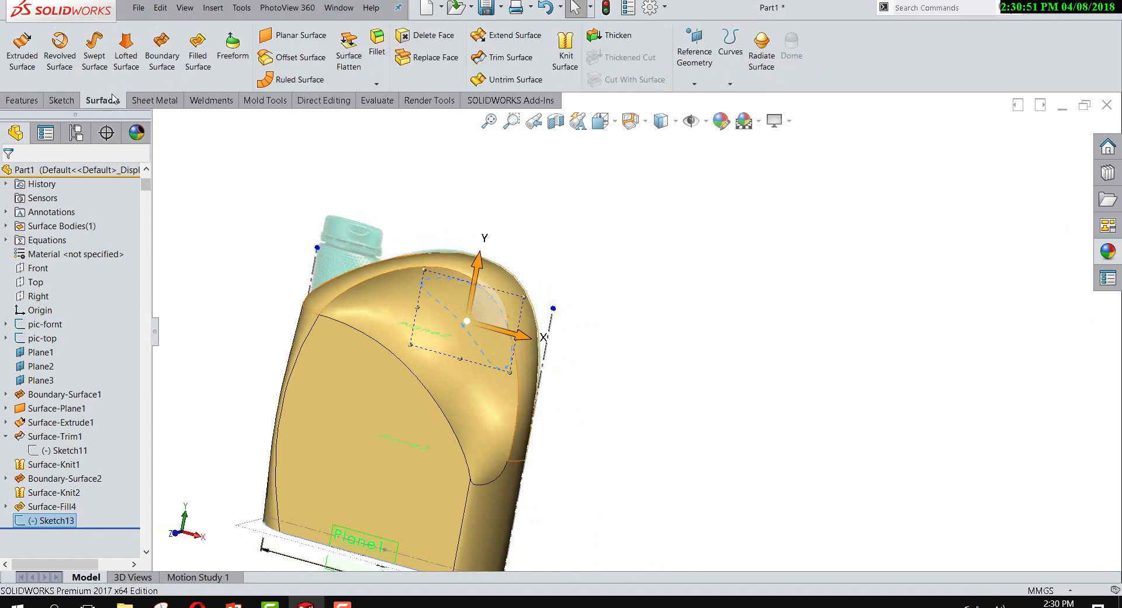
click(495, 59)
scroll(476, 336, down, 2)
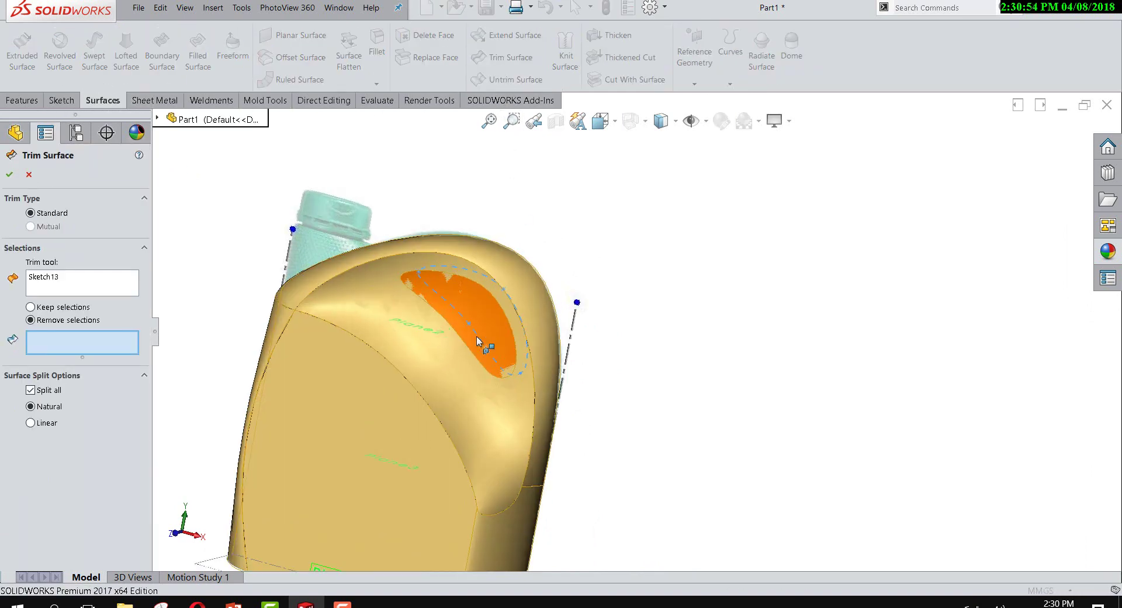
click(477, 305)
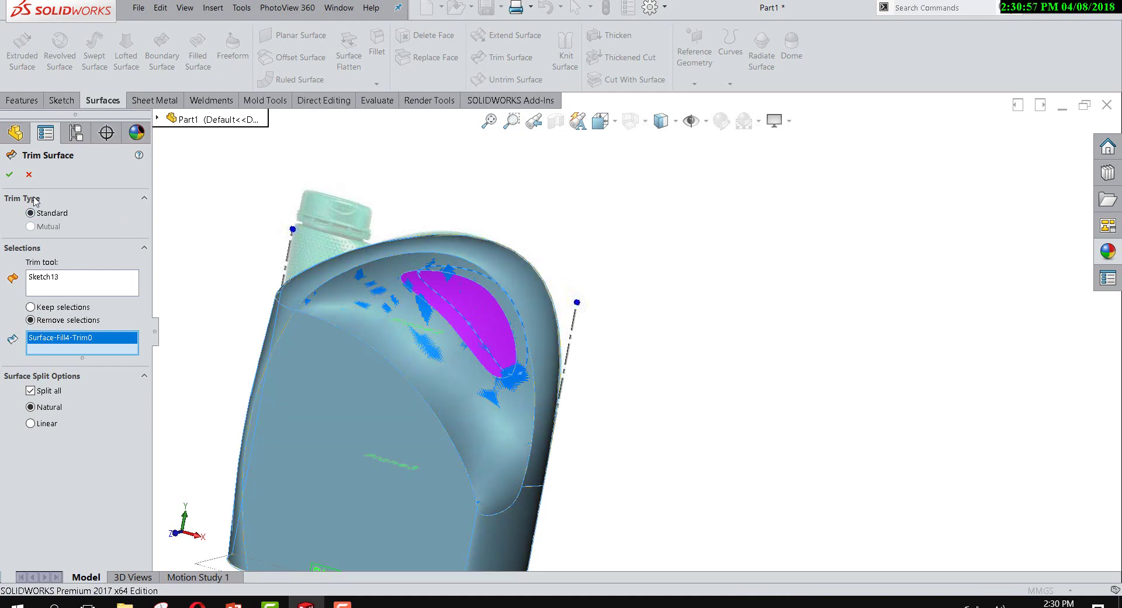
click(10, 174)
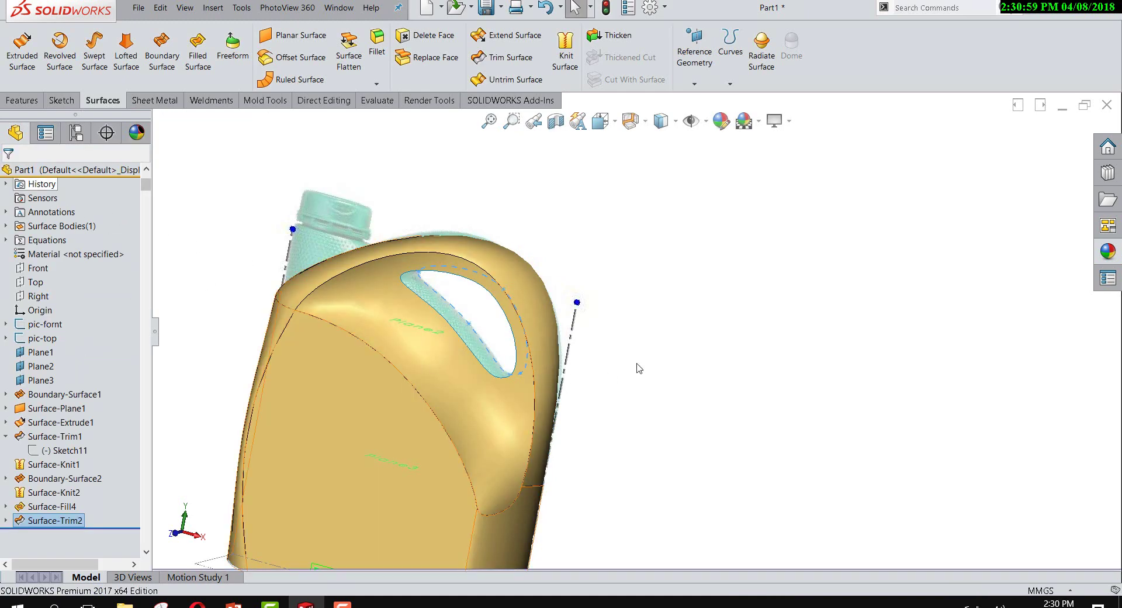
Step: Inspect the new handle opening and select Sketch13 in the feature tree
mouse_move(637, 366)
middle_down()
mouse_move(745, 302)
mouse_move(725, 296)
middle_up()
scroll(609, 284, down, 3)
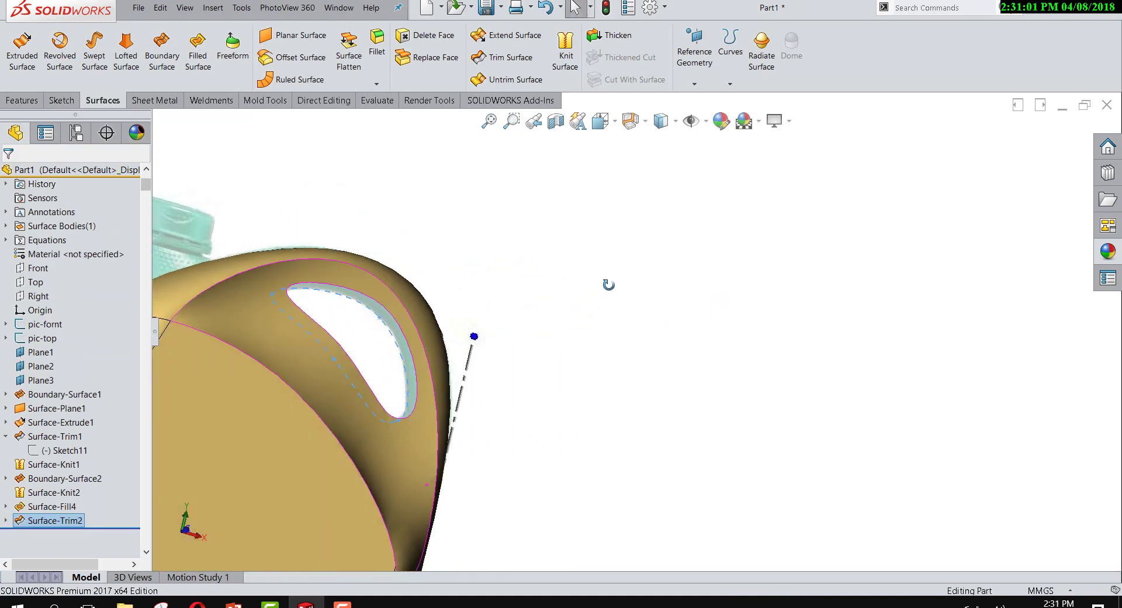
mouse_move(609, 283)
middle_down()
mouse_move(577, 281)
mouse_move(514, 313)
mouse_move(584, 339)
mouse_move(561, 228)
mouse_move(459, 267)
mouse_move(479, 286)
middle_up()
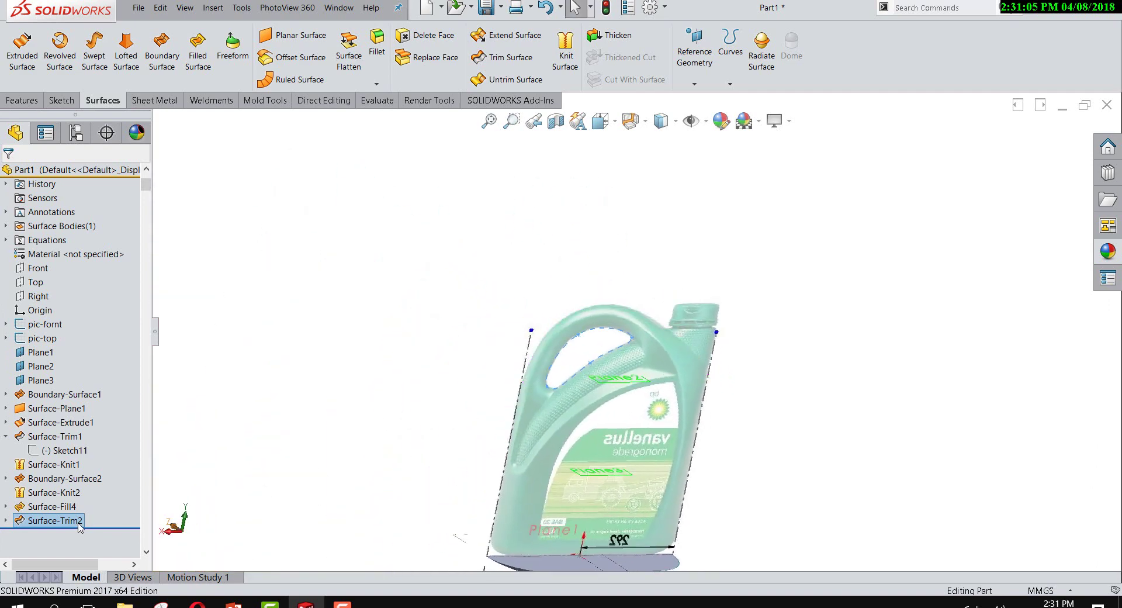
click(7, 520)
click(64, 535)
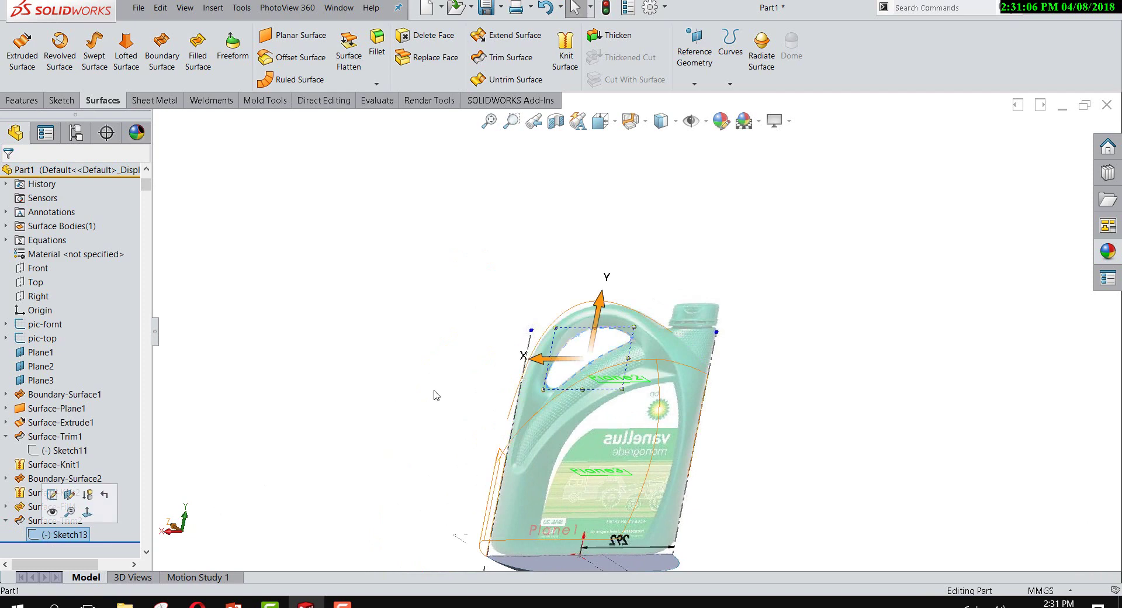
scroll(582, 304, down, 2)
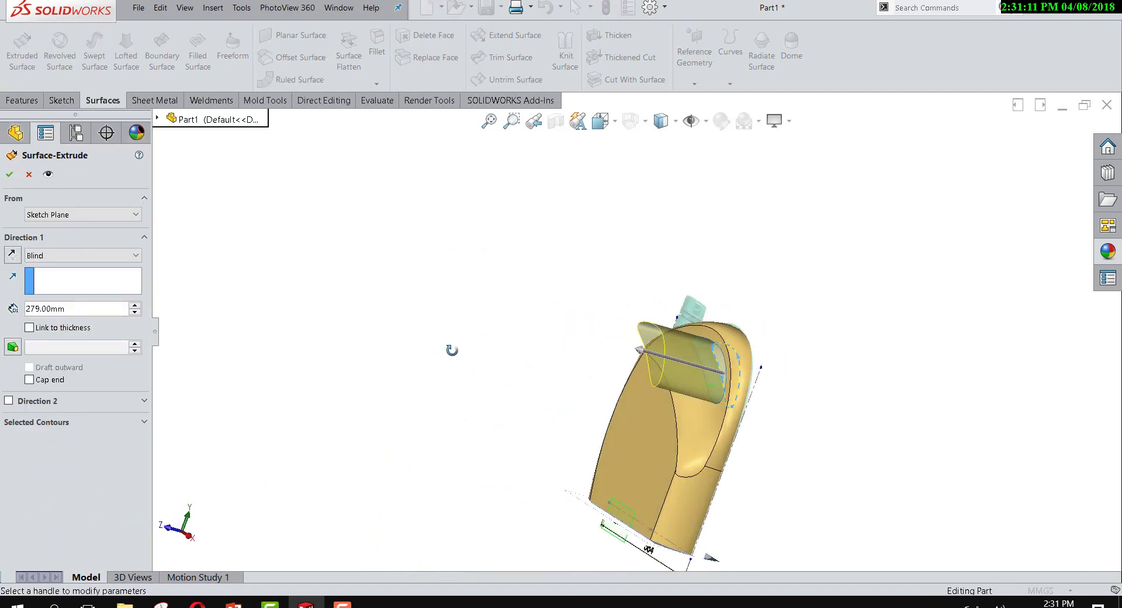
Step: Extrude Sketch13 as a surface Up To Surface, ending at Surface-Trim2
click(80, 257)
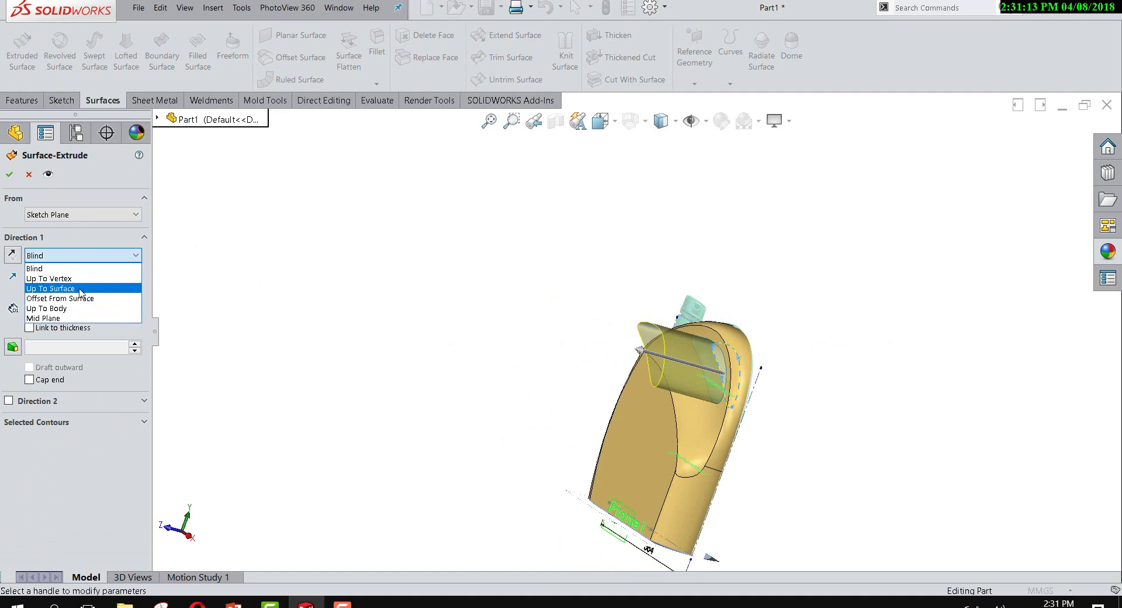
click(53, 288)
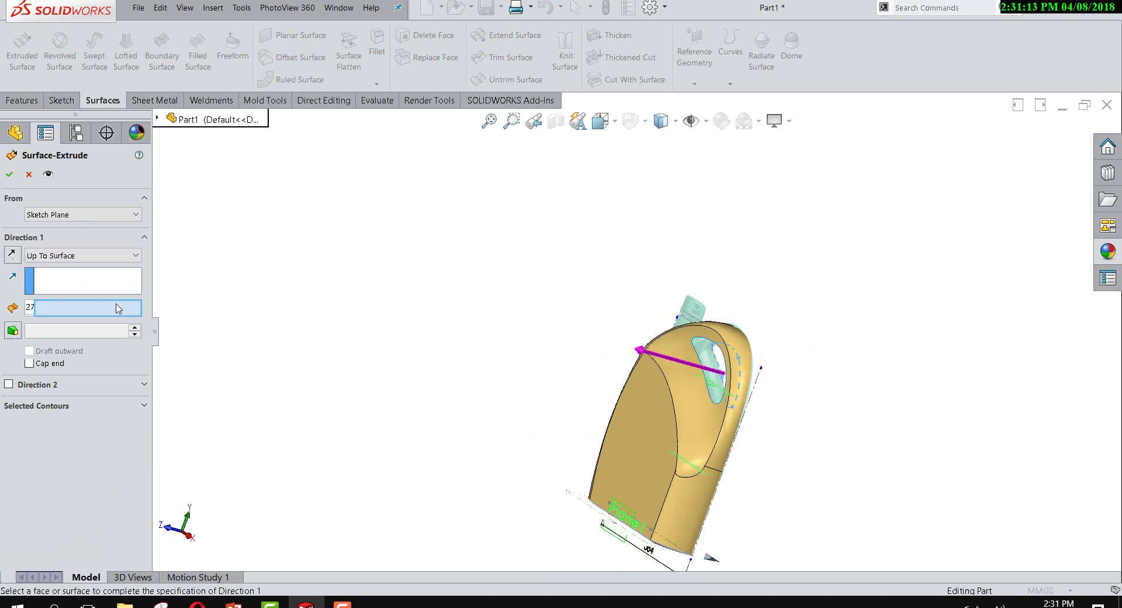
click(679, 392)
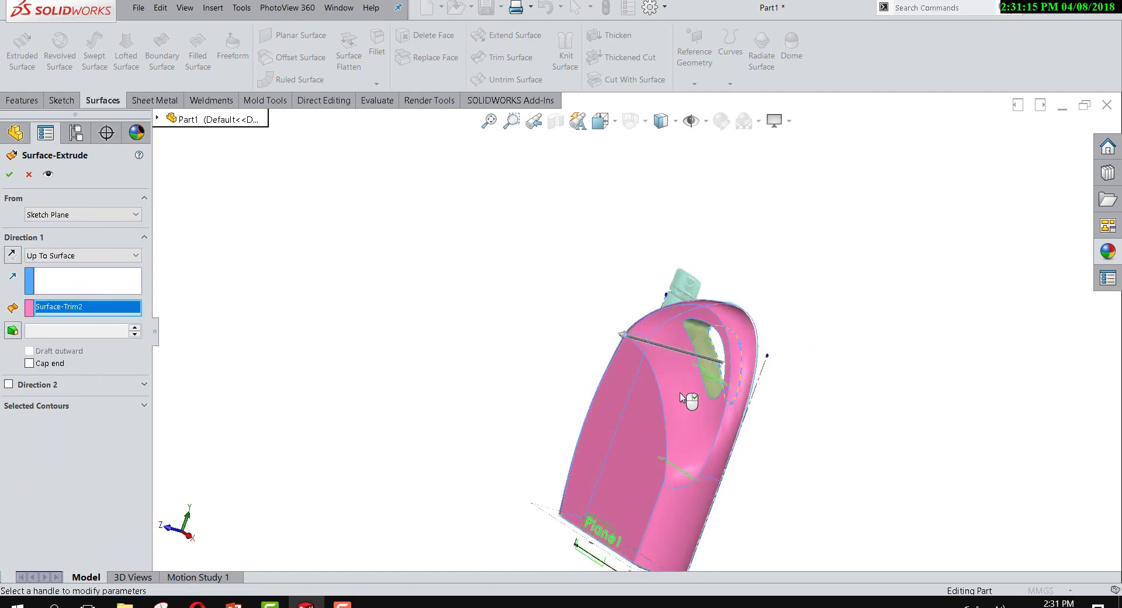
click(12, 178)
scroll(596, 351, down, 5)
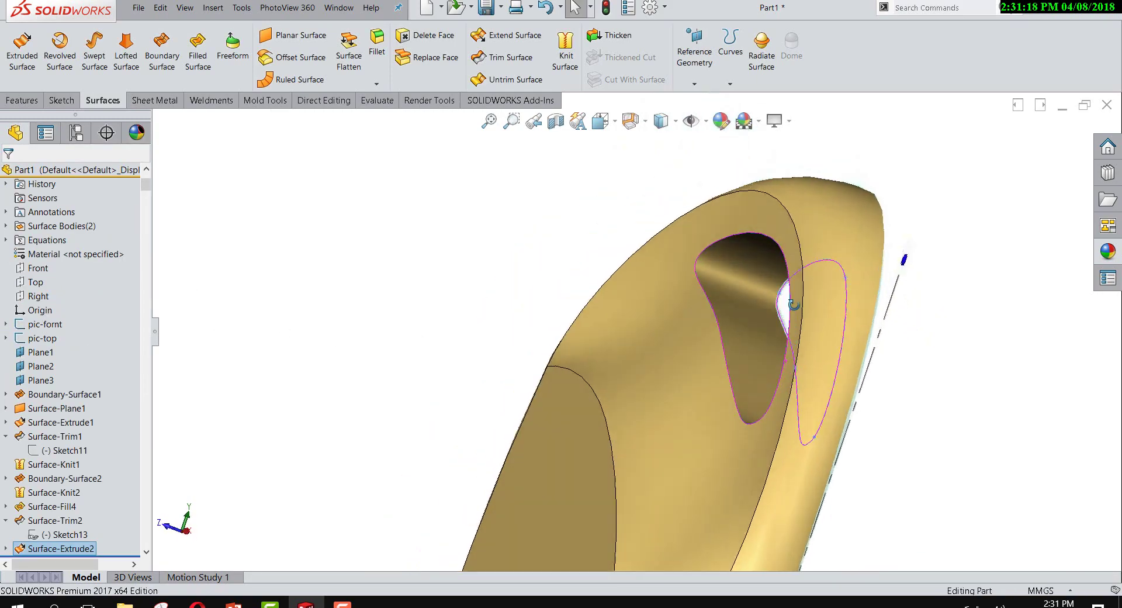
mouse_move(596, 351)
middle_down()
mouse_move(935, 381)
mouse_move(814, 291)
mouse_move(845, 412)
mouse_move(807, 345)
mouse_move(867, 301)
mouse_move(752, 401)
mouse_move(634, 413)
mouse_move(756, 411)
mouse_move(658, 154)
middle_up()
scroll(813, 373, up, 3)
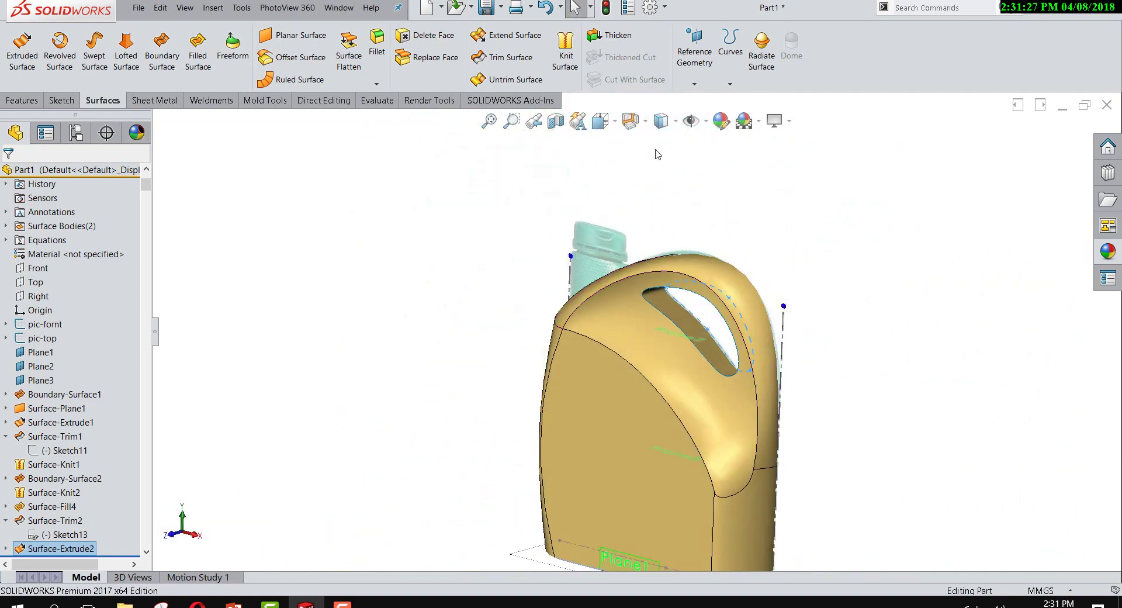
Step: Knit Surface-Extrude2 and Surface-Trim2 into one surface
click(576, 54)
click(634, 333)
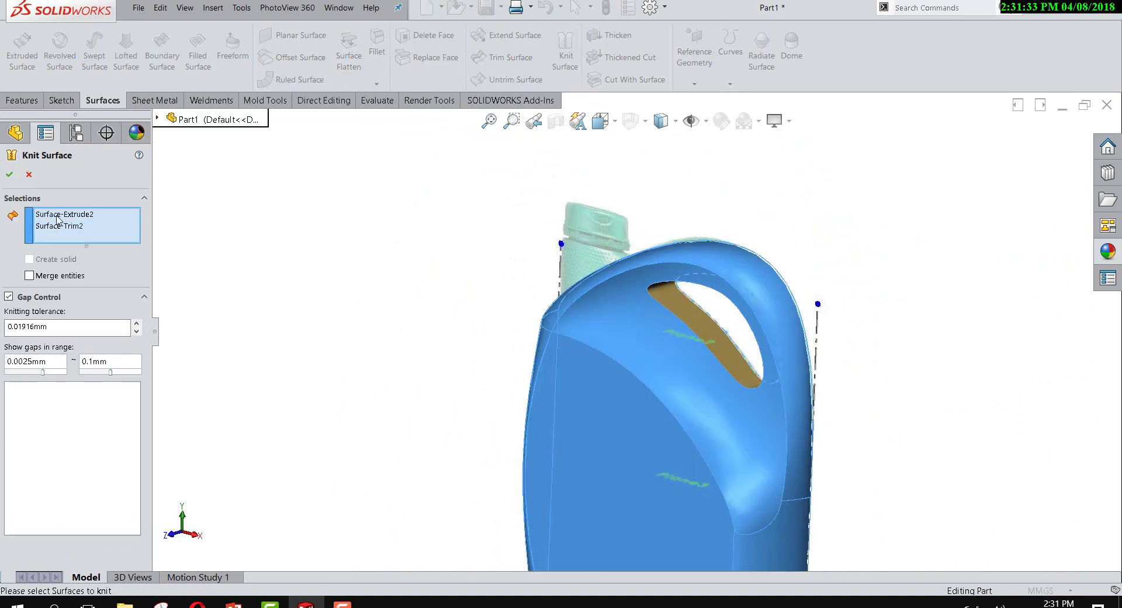
click(10, 176)
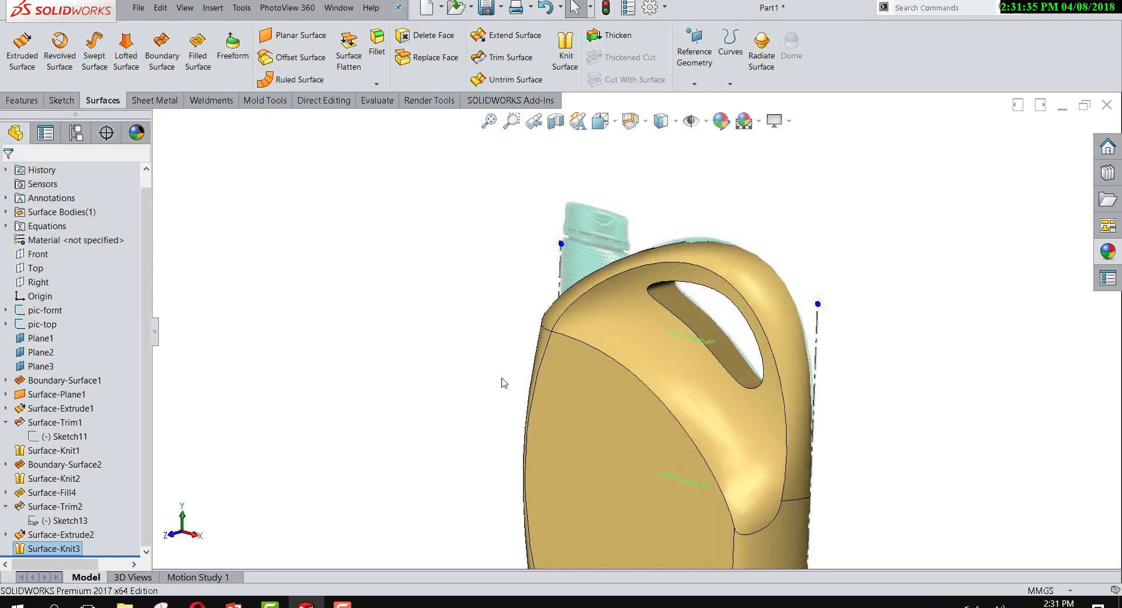
mouse_move(684, 348)
middle_down()
mouse_move(705, 274)
mouse_move(763, 285)
middle_up()
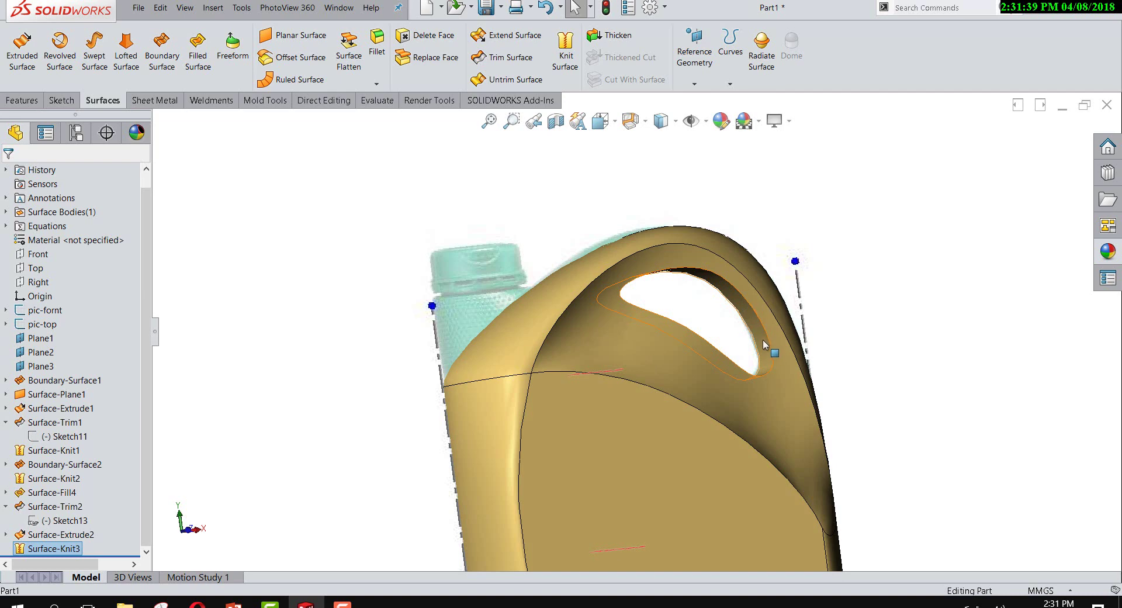
scroll(763, 344, down, 2)
scroll(763, 351, down, 2)
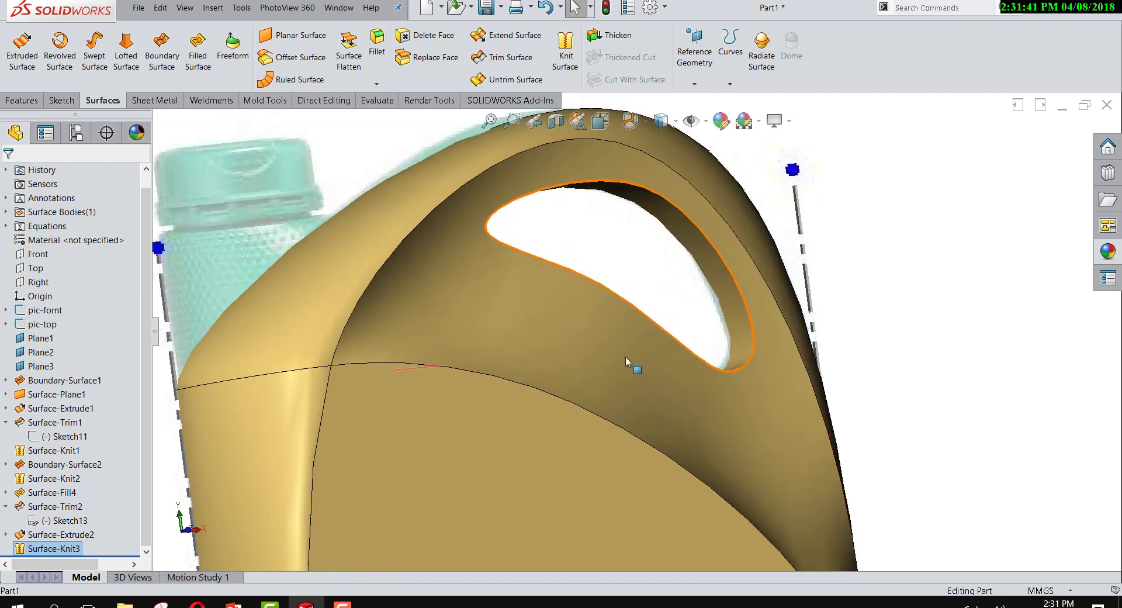
scroll(625, 357, up, 3)
scroll(557, 326, up, 3)
mouse_move(477, 393)
middle_down()
mouse_move(502, 432)
mouse_move(474, 386)
middle_up()
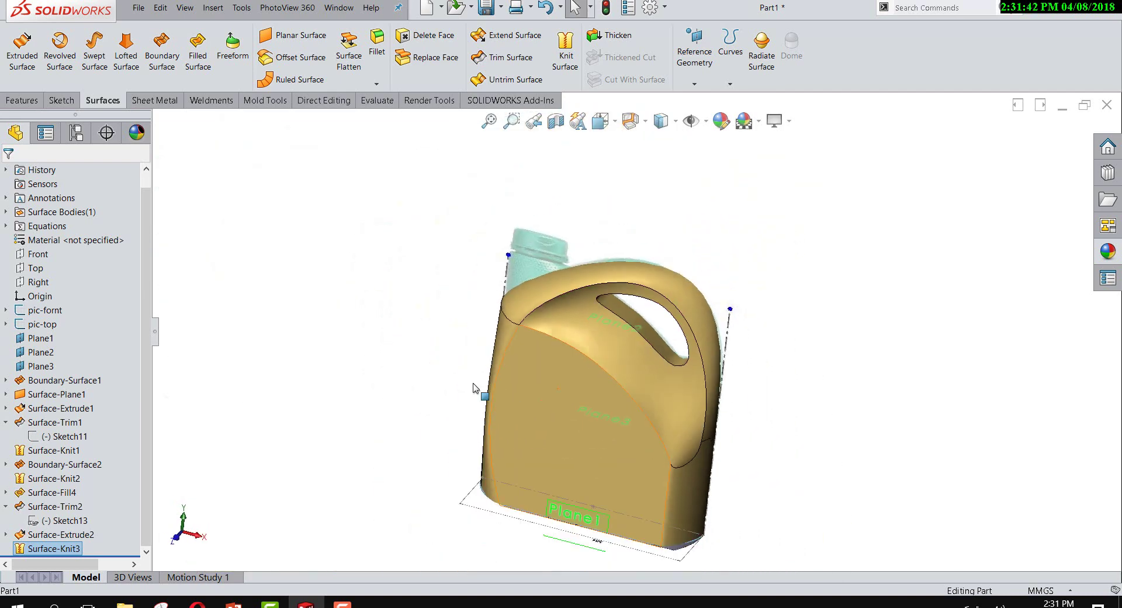
click(305, 307)
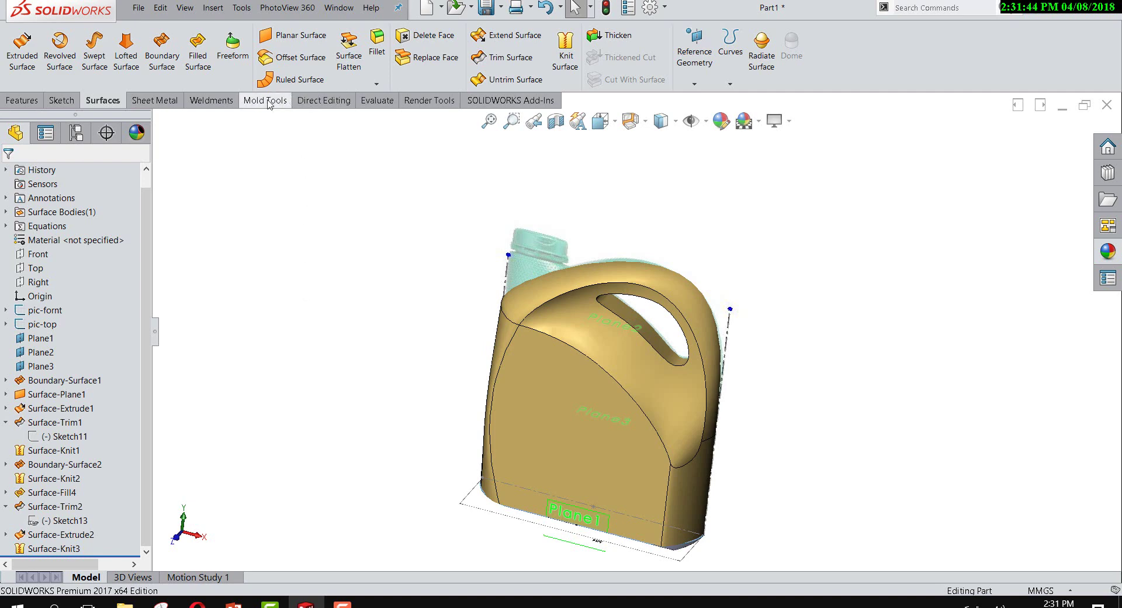
Step: Fillet the handle opening's inner edge with a 15mm radius
click(378, 42)
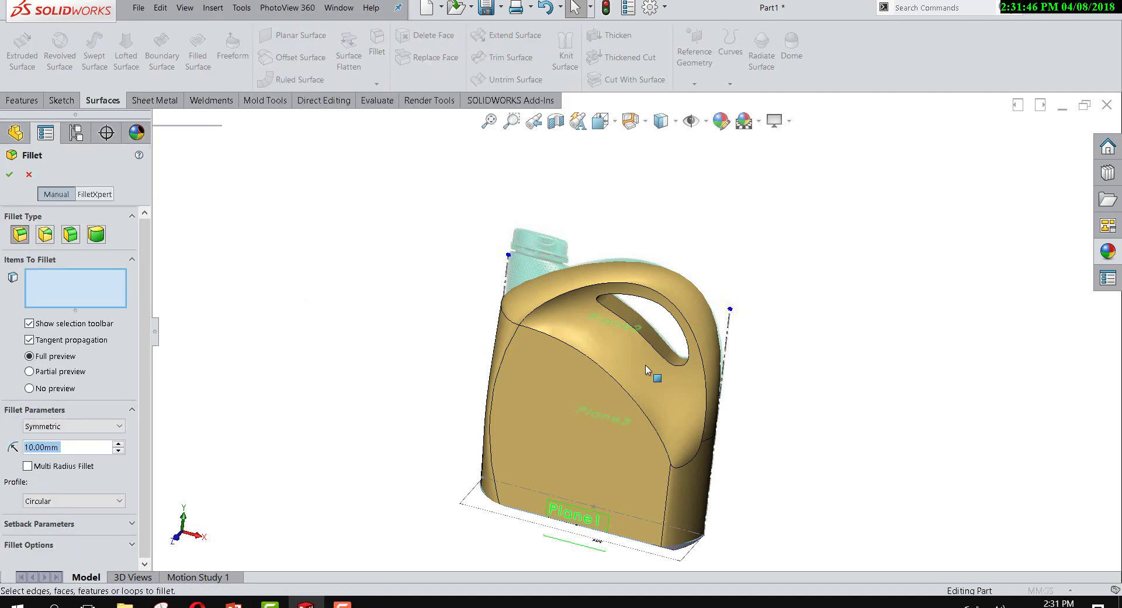
scroll(646, 351, down, 3)
click(634, 316)
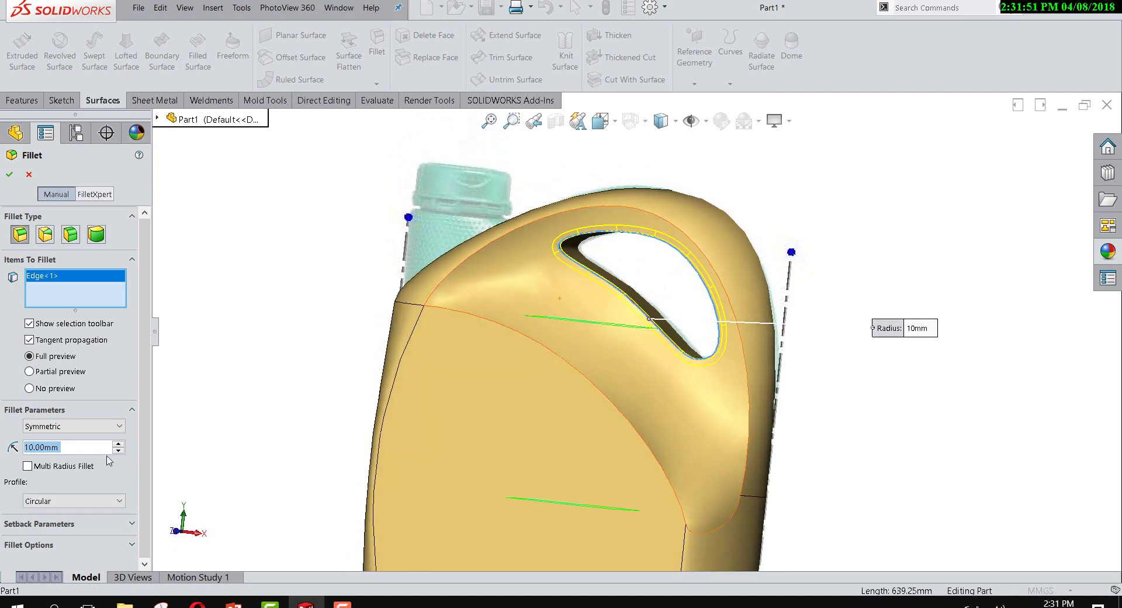
click(119, 444)
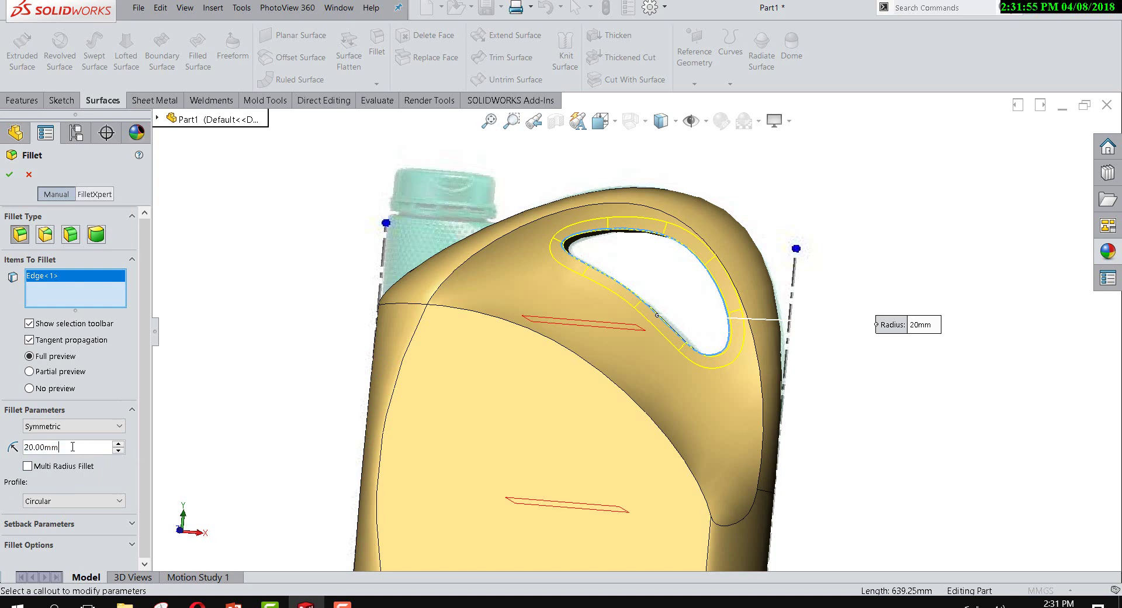
text(15)
key(Return)
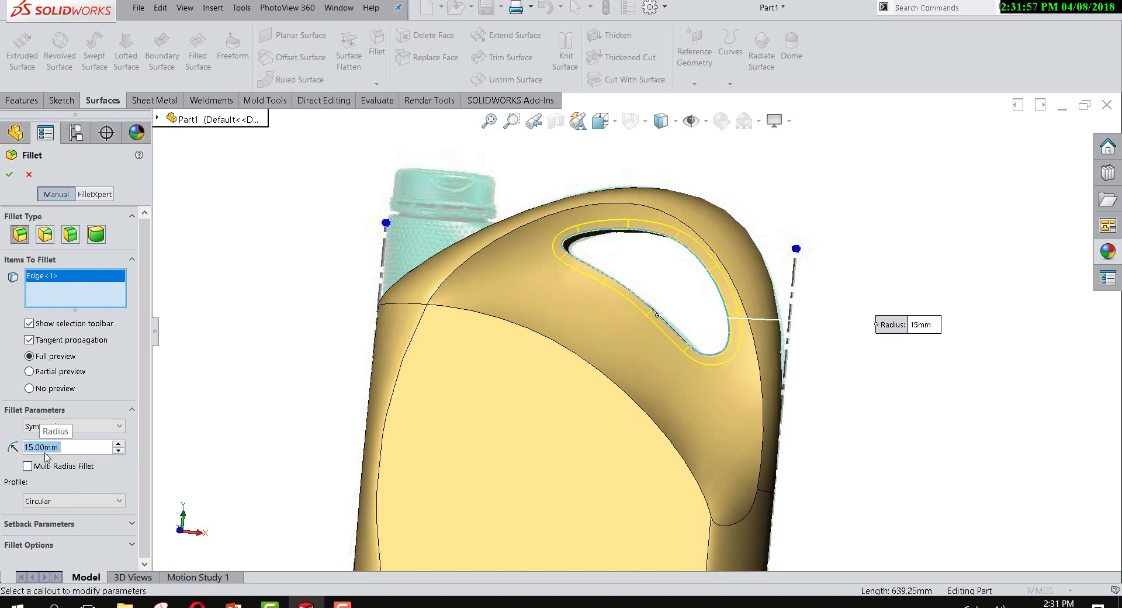
click(9, 174)
mouse_move(309, 322)
middle_down()
mouse_move(343, 340)
mouse_move(349, 300)
middle_up()
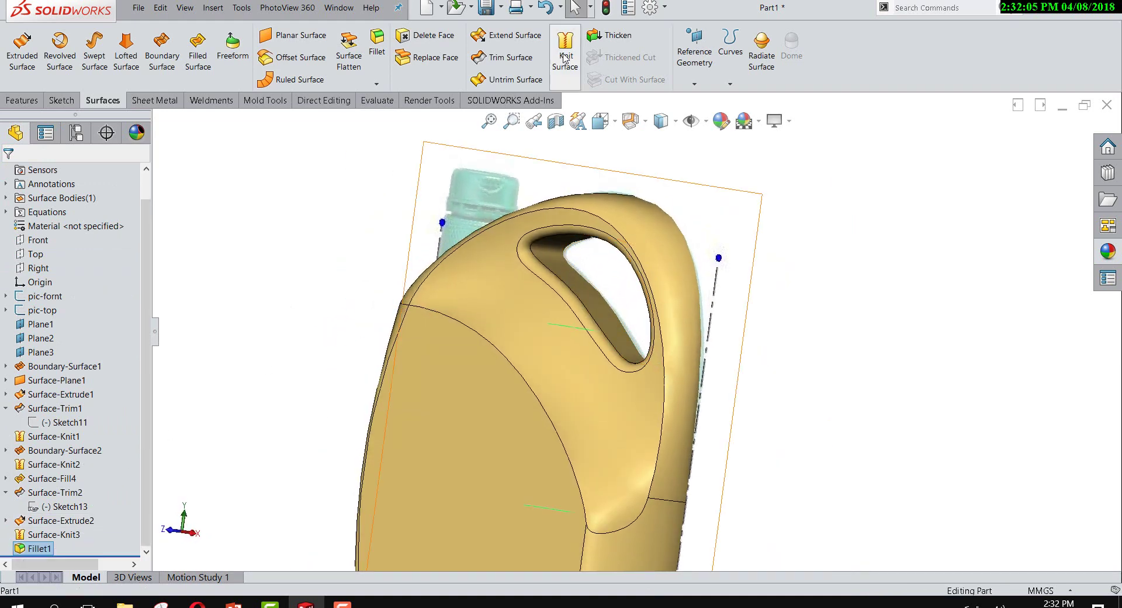
Step: Try a second 5mm fillet on the opening's inner wall, then cancel it
click(374, 44)
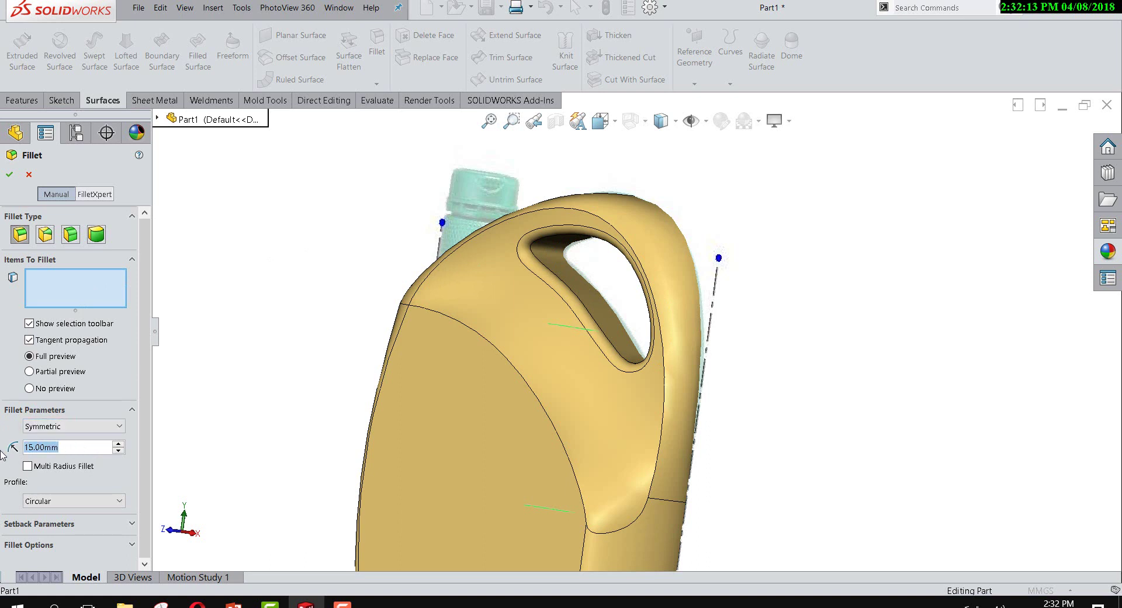
text(5)
key(Return)
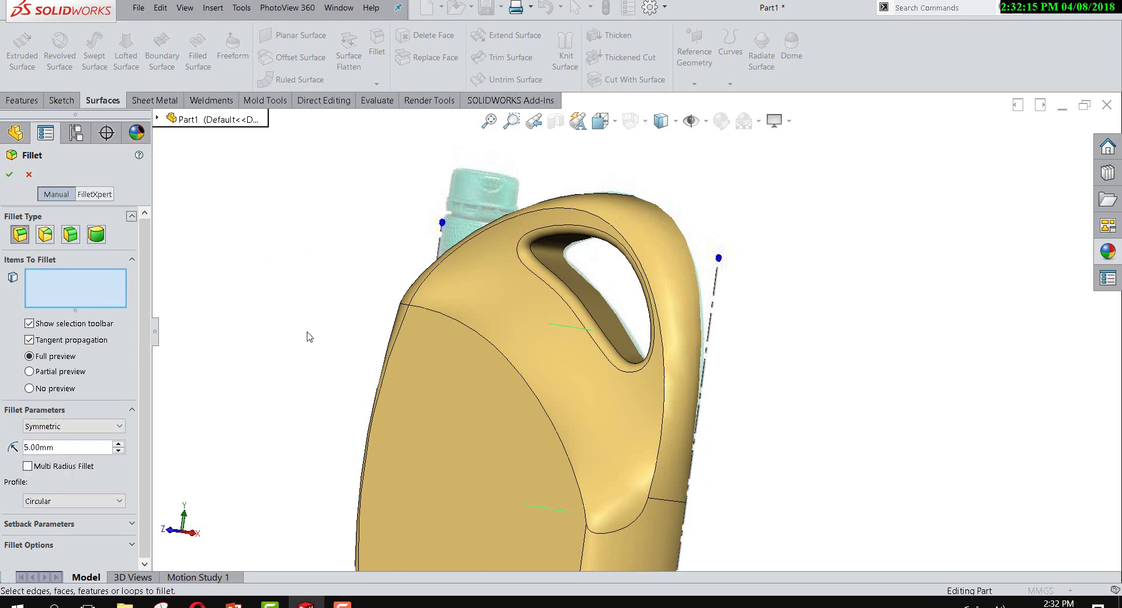
click(556, 256)
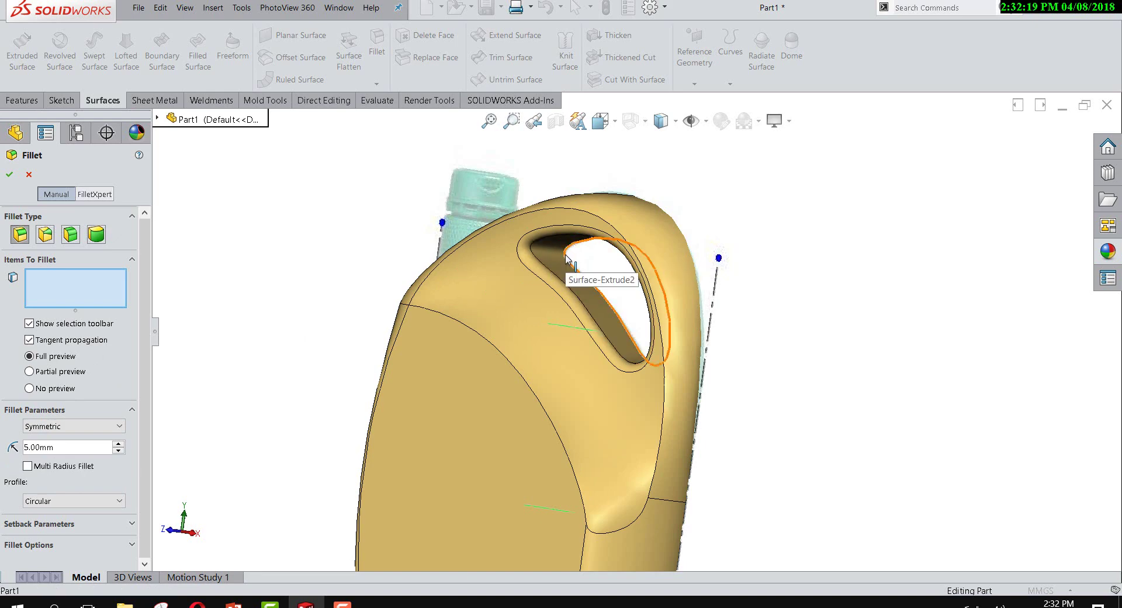
mouse_move(566, 257)
middle_down()
mouse_move(526, 283)
mouse_move(464, 286)
middle_up()
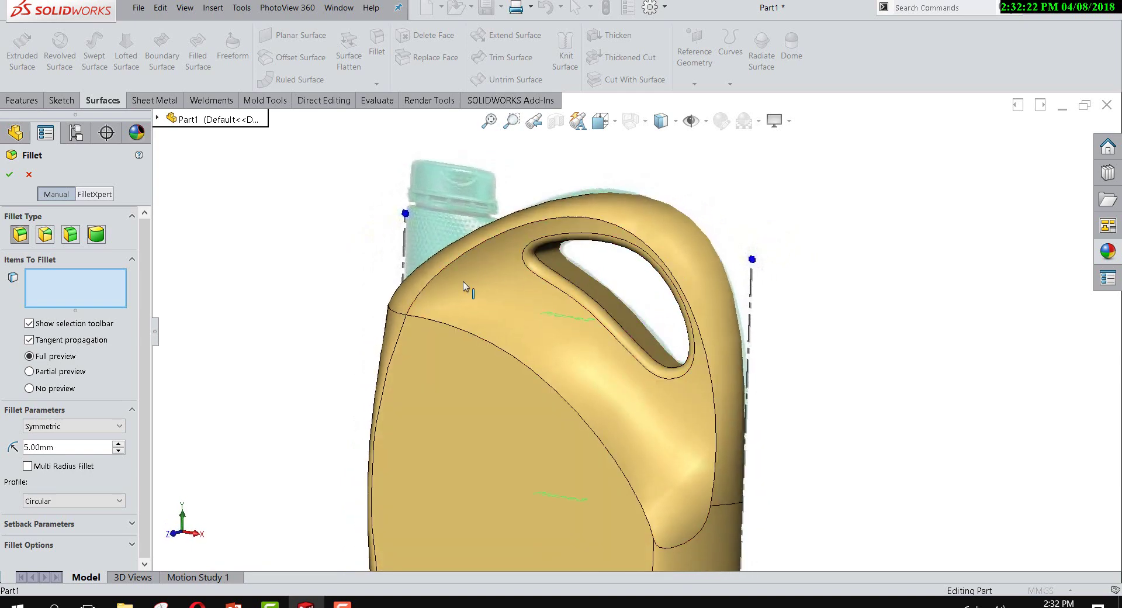
click(29, 176)
scroll(638, 328, up, 5)
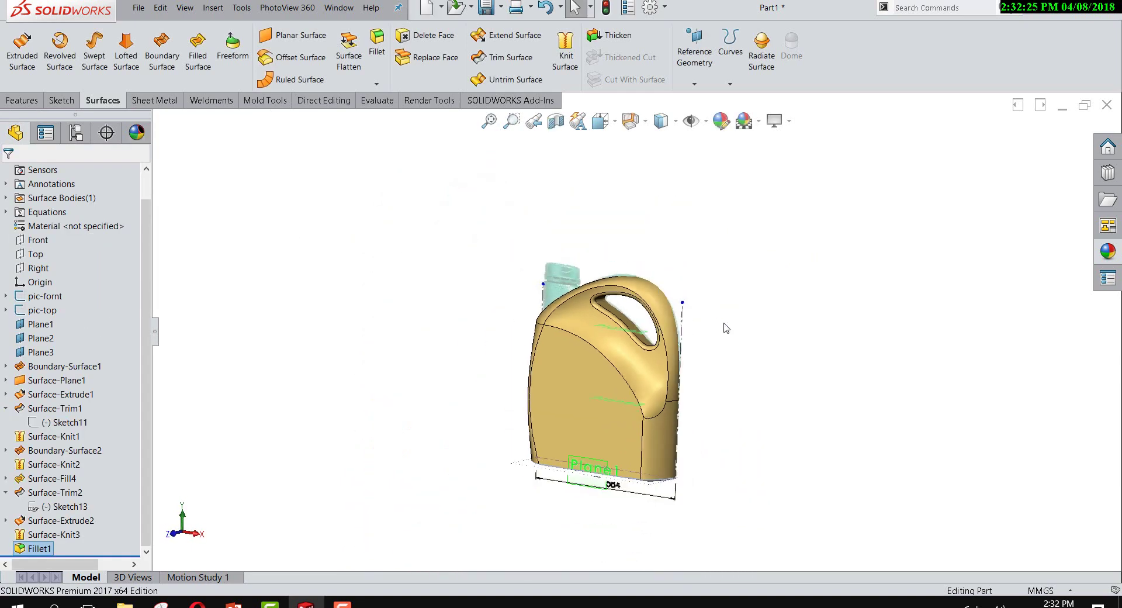
mouse_move(725, 328)
middle_down()
mouse_move(802, 265)
mouse_move(796, 351)
mouse_move(714, 292)
mouse_move(729, 351)
middle_up()
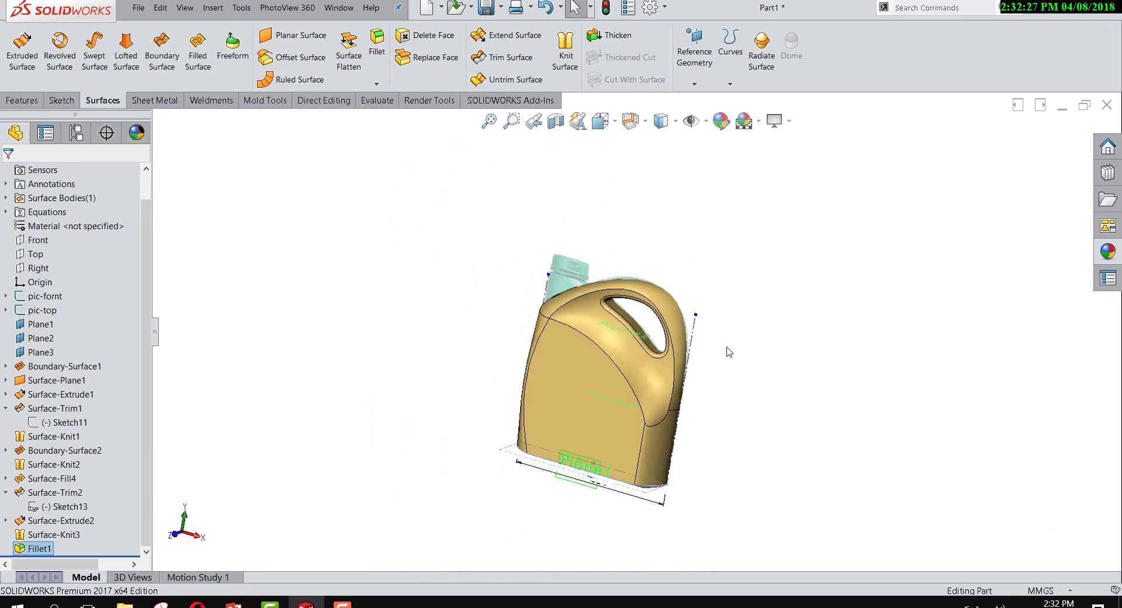
scroll(613, 376, down, 3)
mouse_move(613, 375)
middle_down()
mouse_move(508, 321)
mouse_move(385, 321)
mouse_move(416, 358)
middle_up()
scroll(639, 391, up, 2)
scroll(647, 395, down, 2)
scroll(599, 356, down, 2)
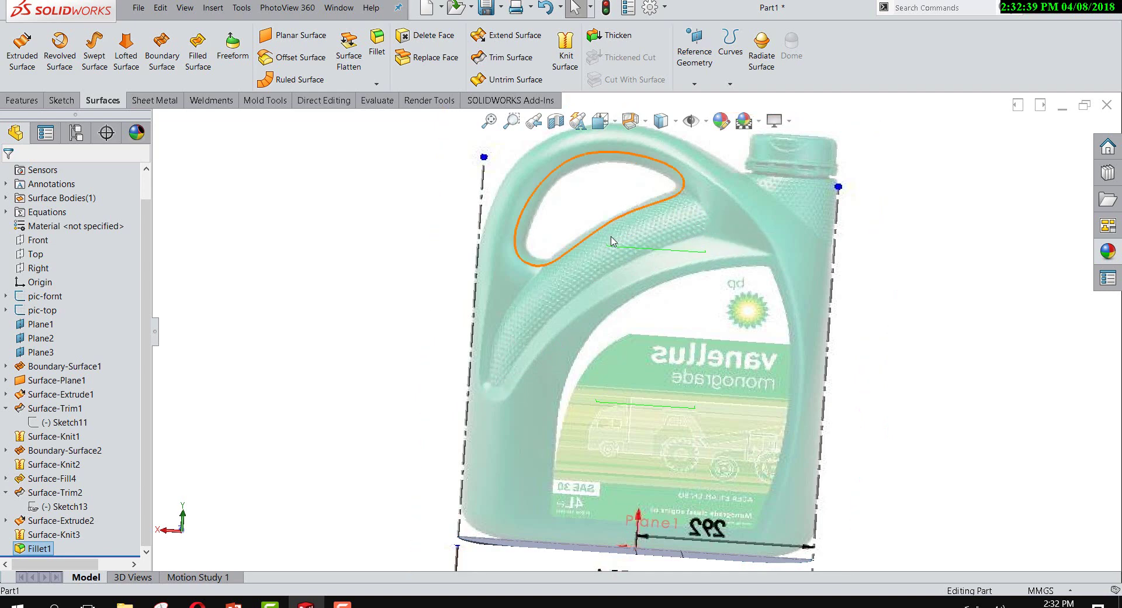
scroll(650, 276, down, 2)
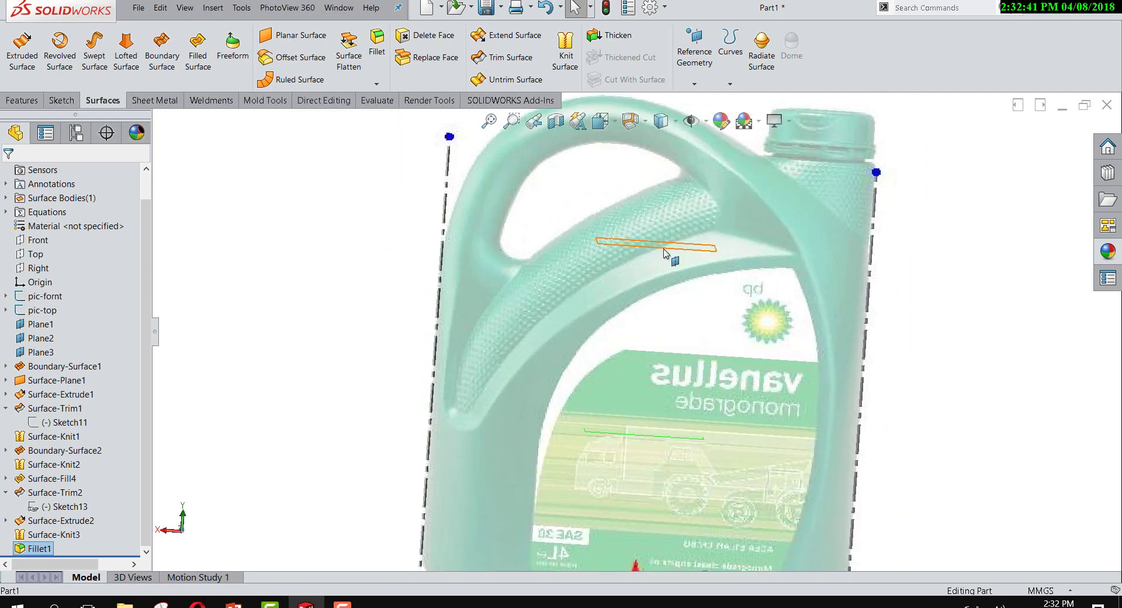
scroll(667, 258, up, 1)
scroll(676, 275, up, 2)
scroll(595, 355, down, 3)
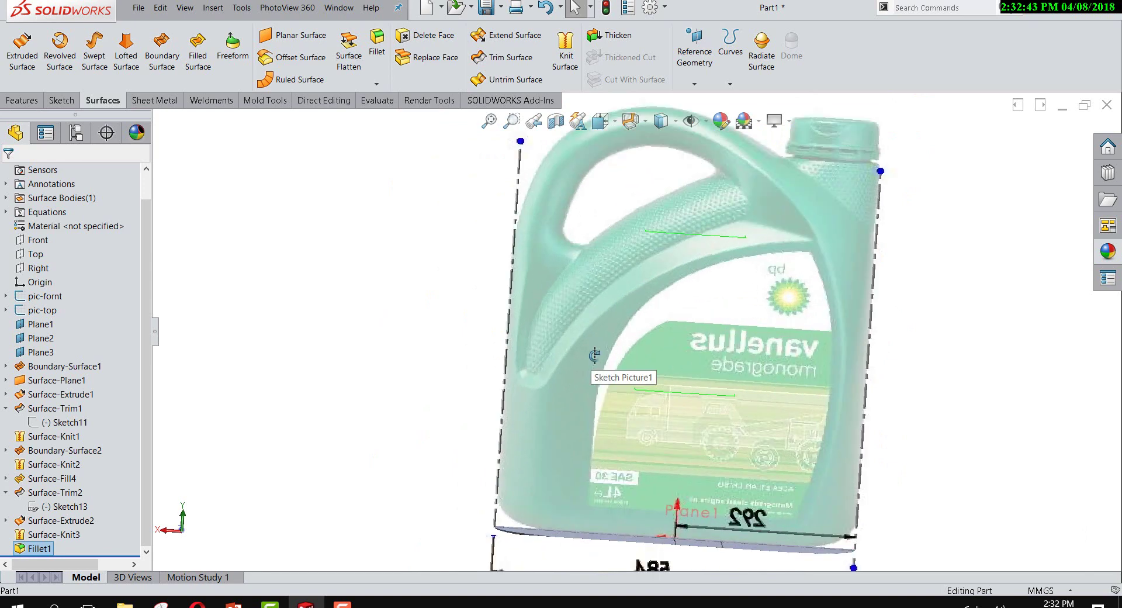
middle_drag(595, 355, 631, 295)
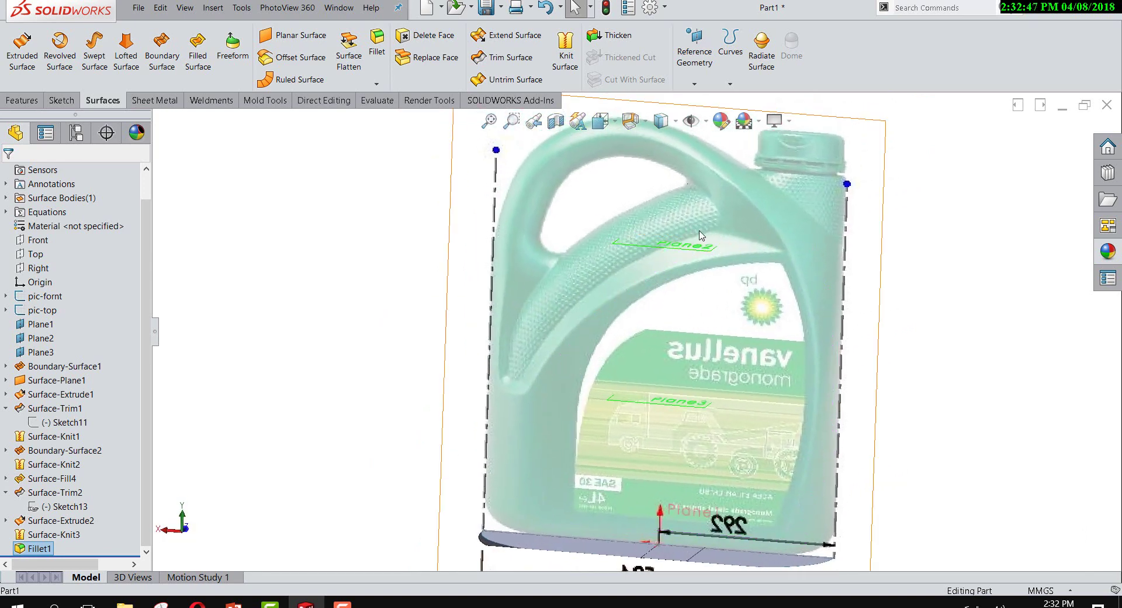
key(ctrl+4)
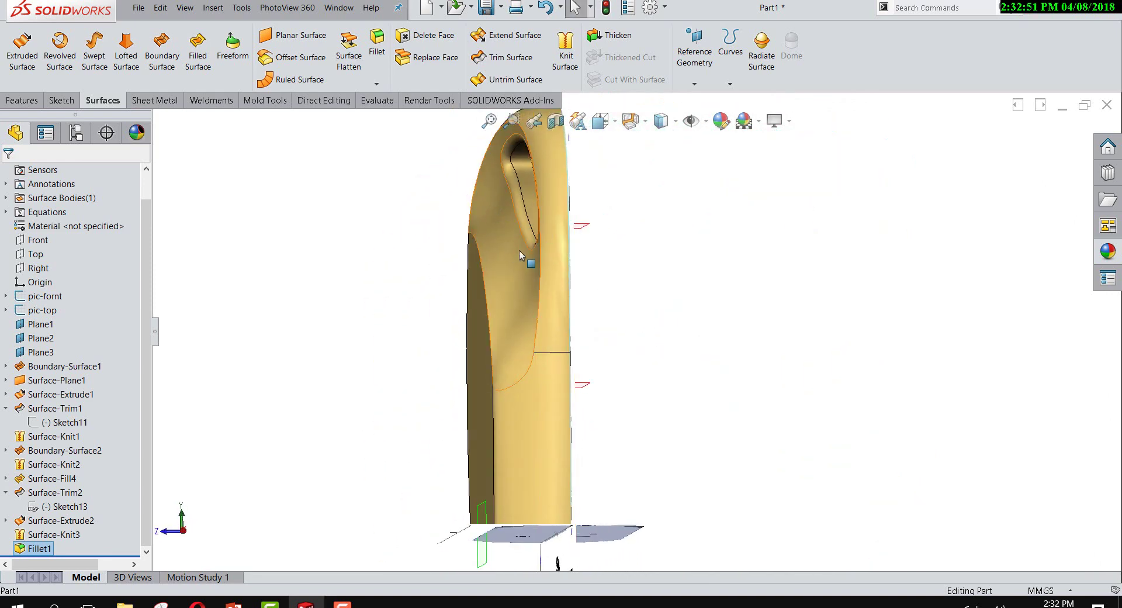
key(ctrl+7)
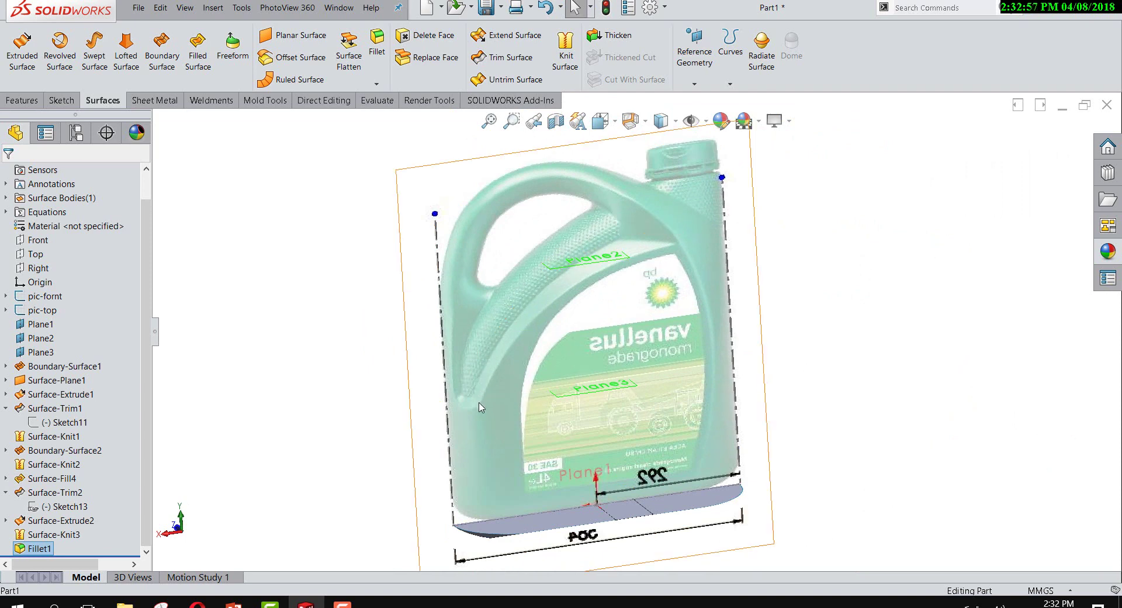
Step: Start a new sketch on the Front plane, viewed Normal To
right_click(40, 245)
click(103, 228)
right_click(39, 250)
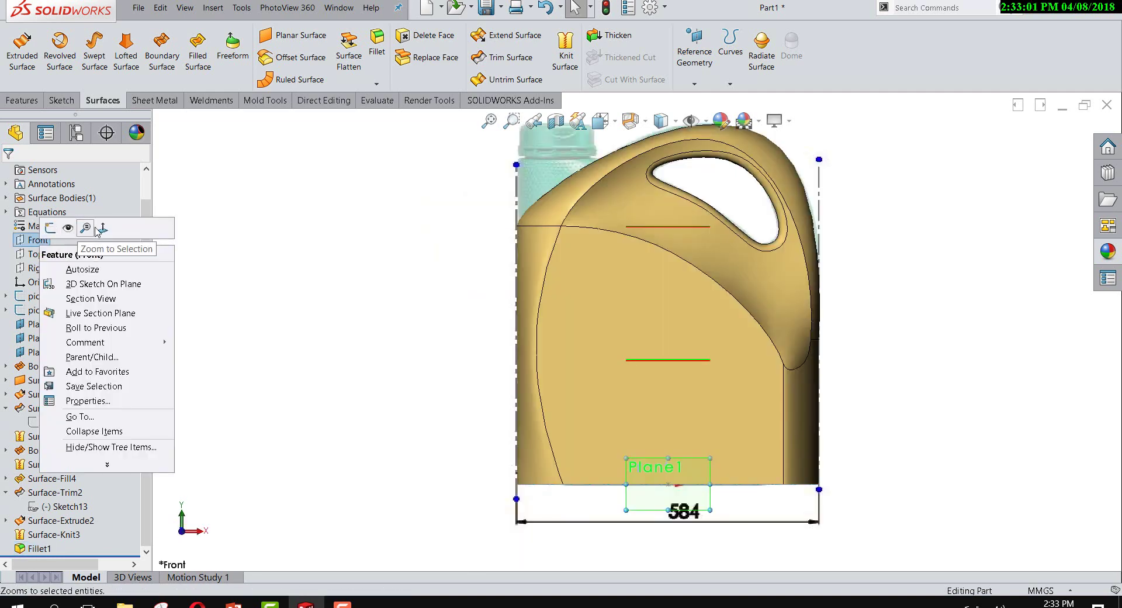
click(88, 228)
right_click(44, 243)
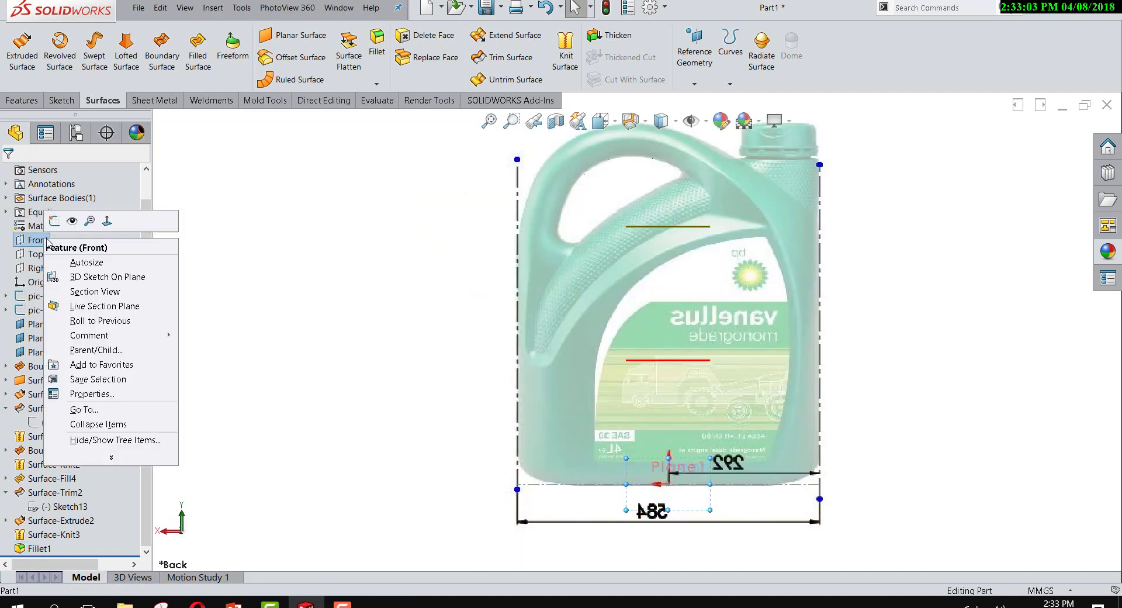
click(53, 222)
right_click(45, 241)
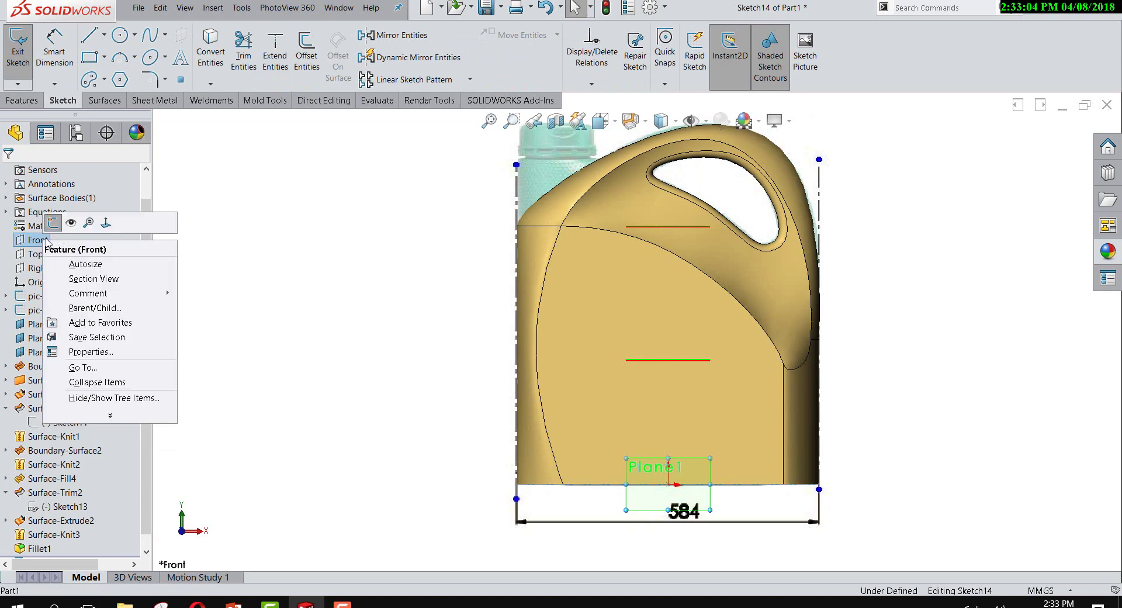
click(106, 223)
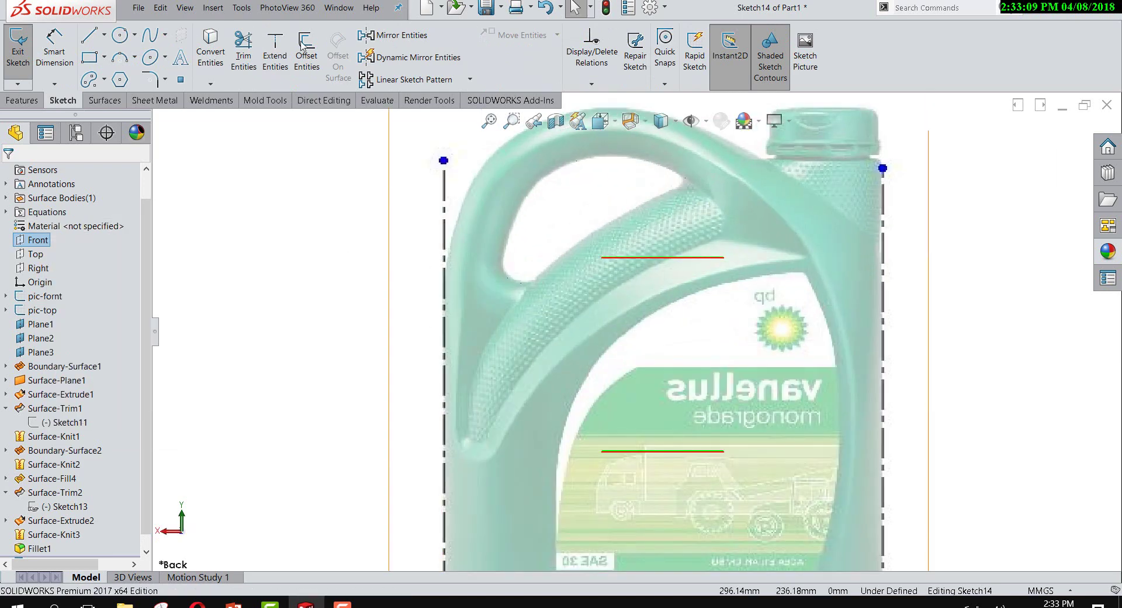
Step: Draw a three-point spline along the handle's curve from its upper to lower end
click(147, 38)
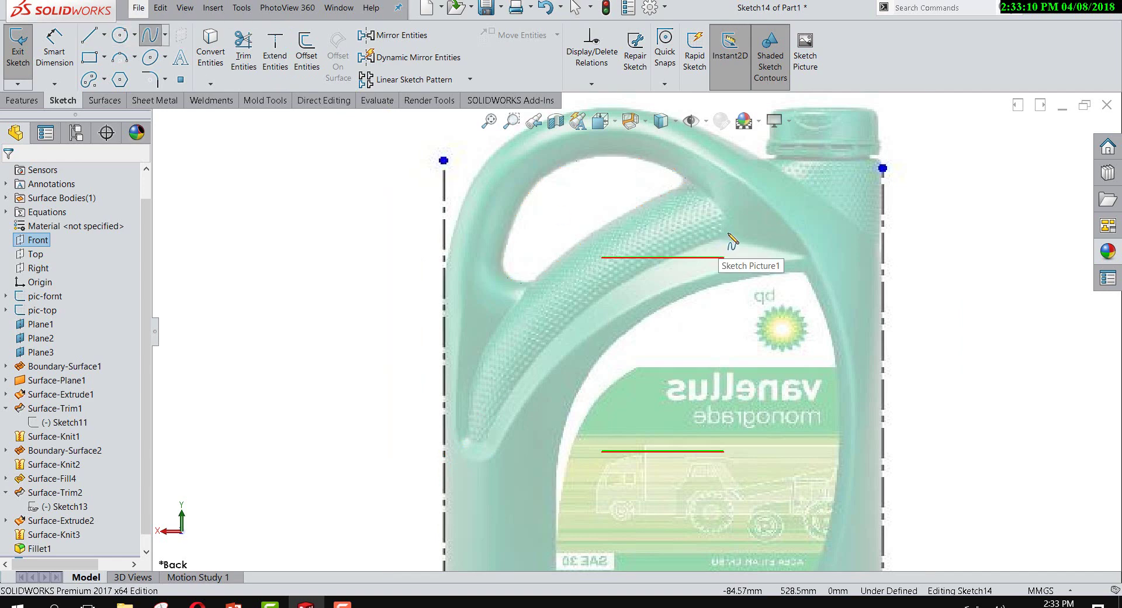
click(732, 232)
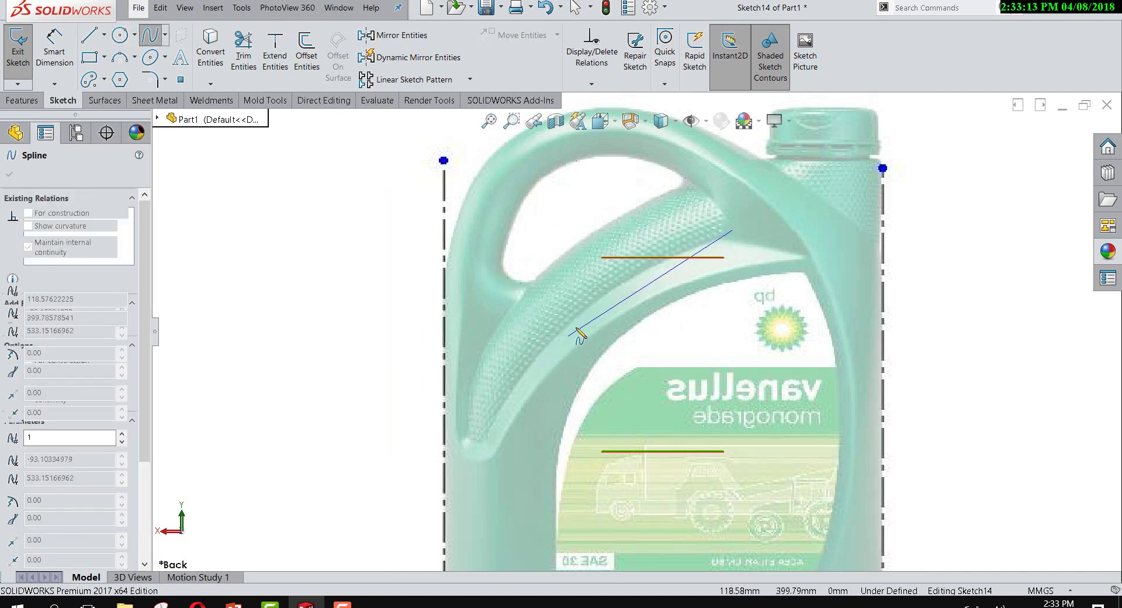
click(592, 300)
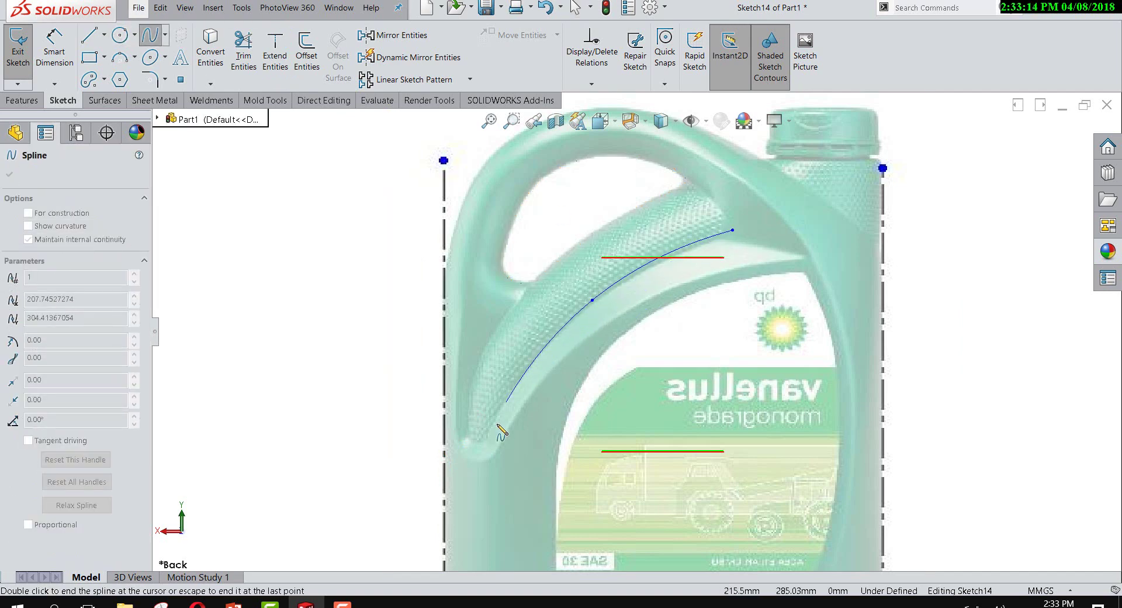
double_click(474, 469)
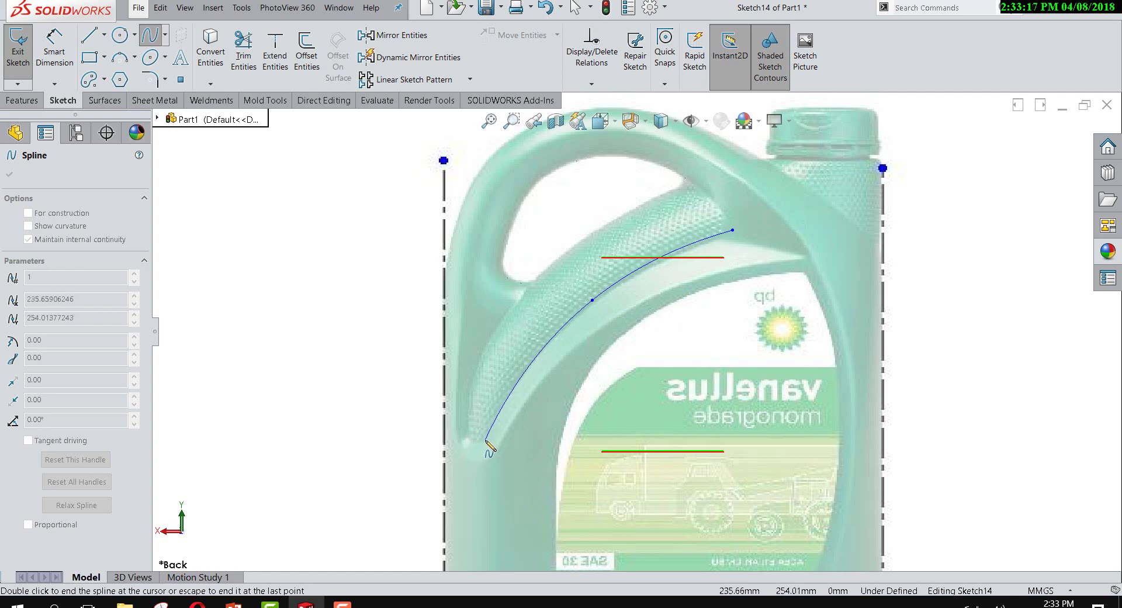
right_click(486, 448)
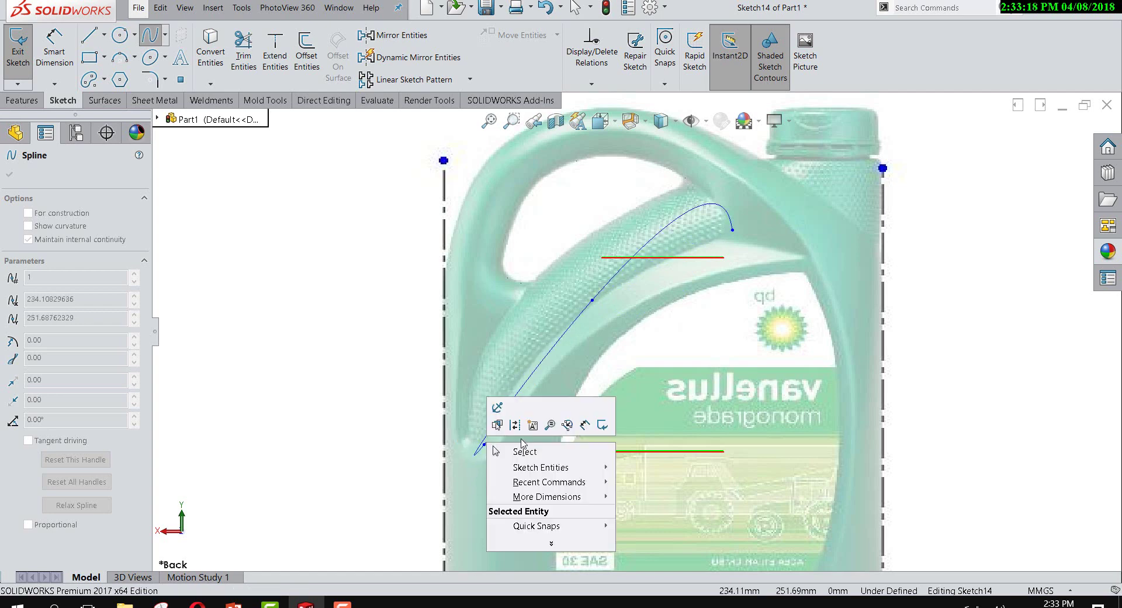
click(506, 450)
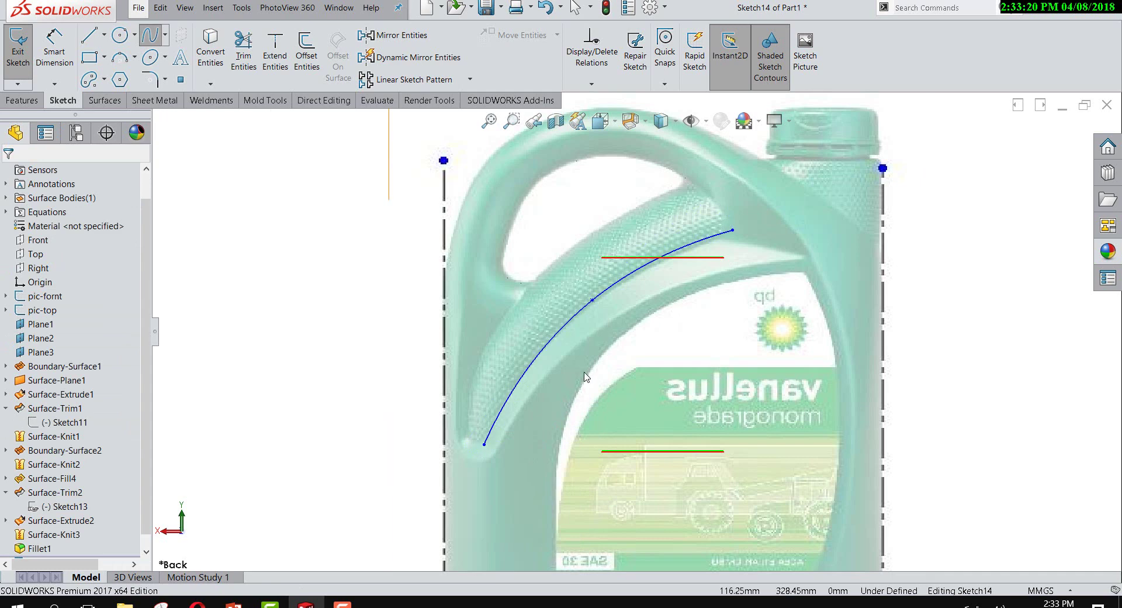
Step: Move the spline's upper endpoint to X -90, Y 526.95 and exit Sketch14
click(730, 232)
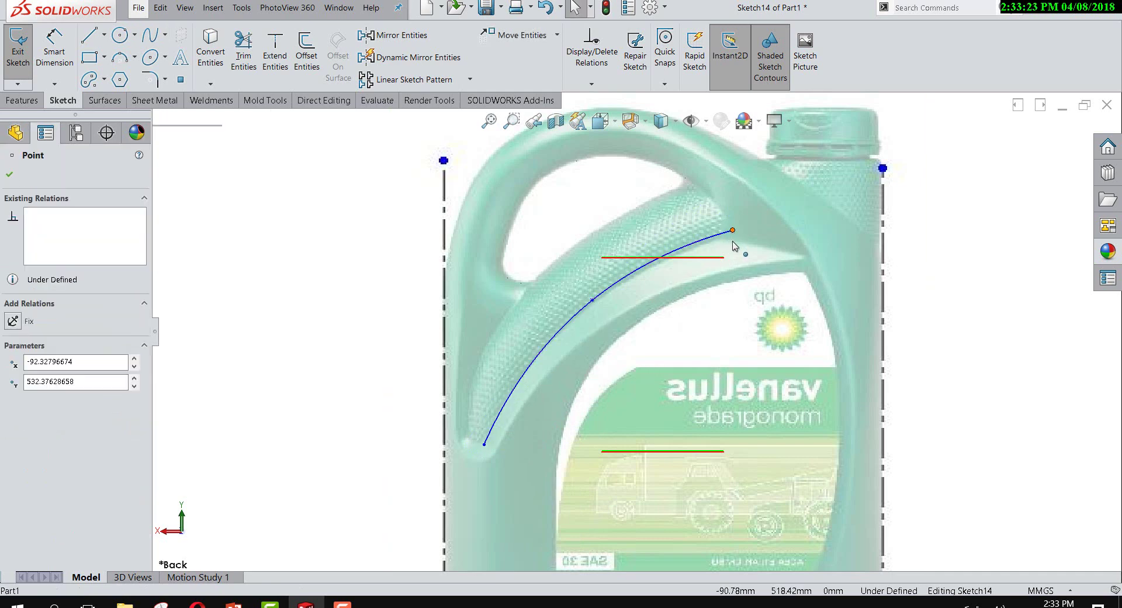
drag(732, 230, 735, 236)
scroll(636, 332, down, 2)
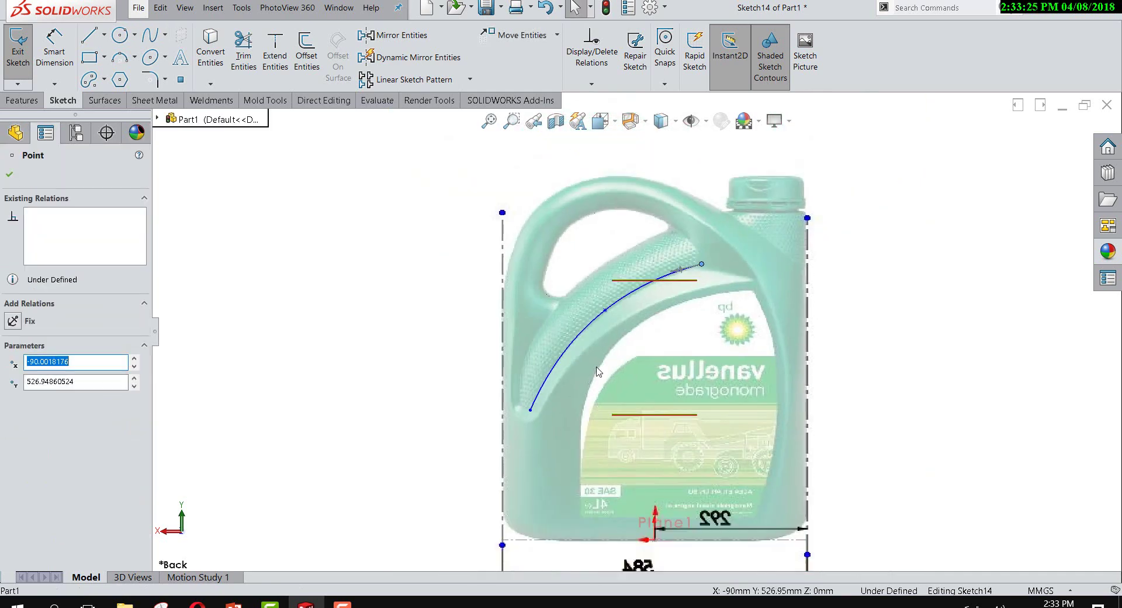
mouse_move(597, 371)
middle_down()
mouse_move(777, 424)
mouse_move(534, 346)
middle_up()
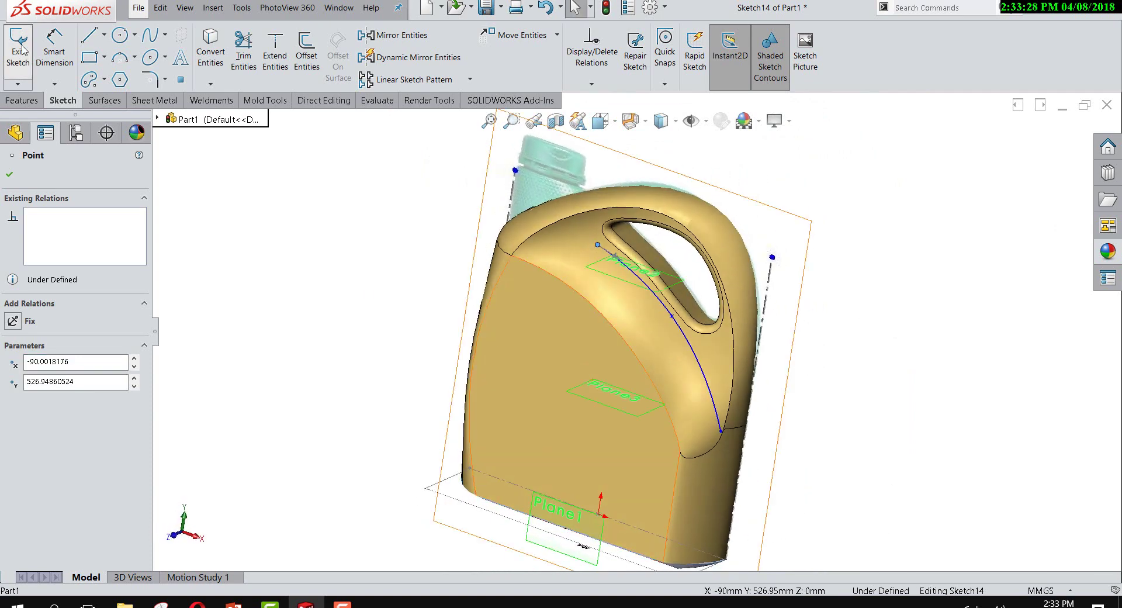
click(21, 66)
scroll(608, 311, up, 1)
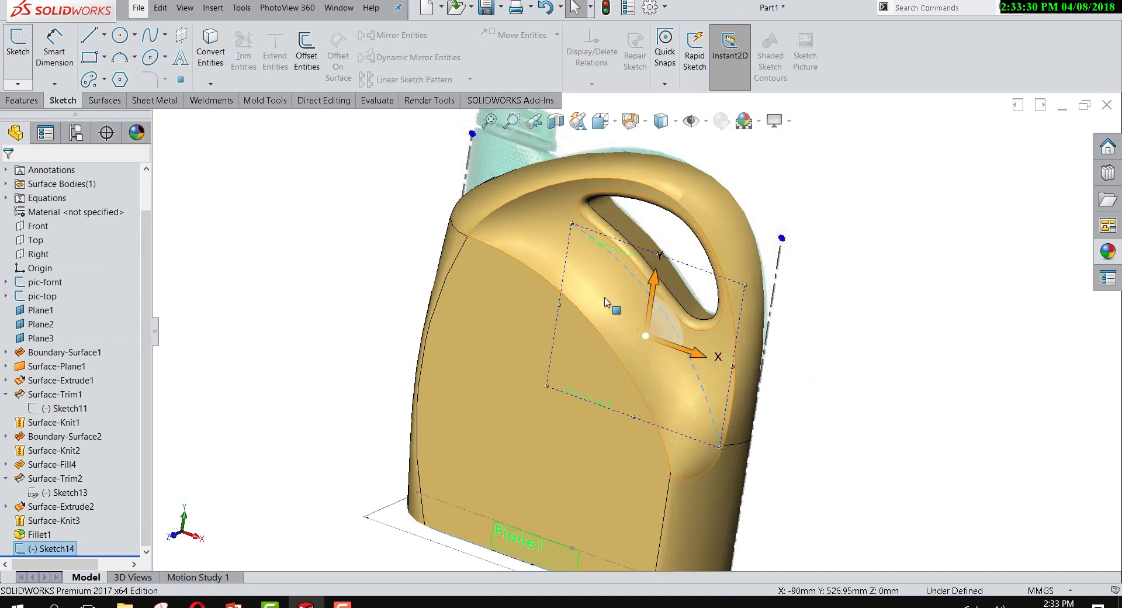
scroll(606, 310, up, 1)
scroll(606, 310, down, 2)
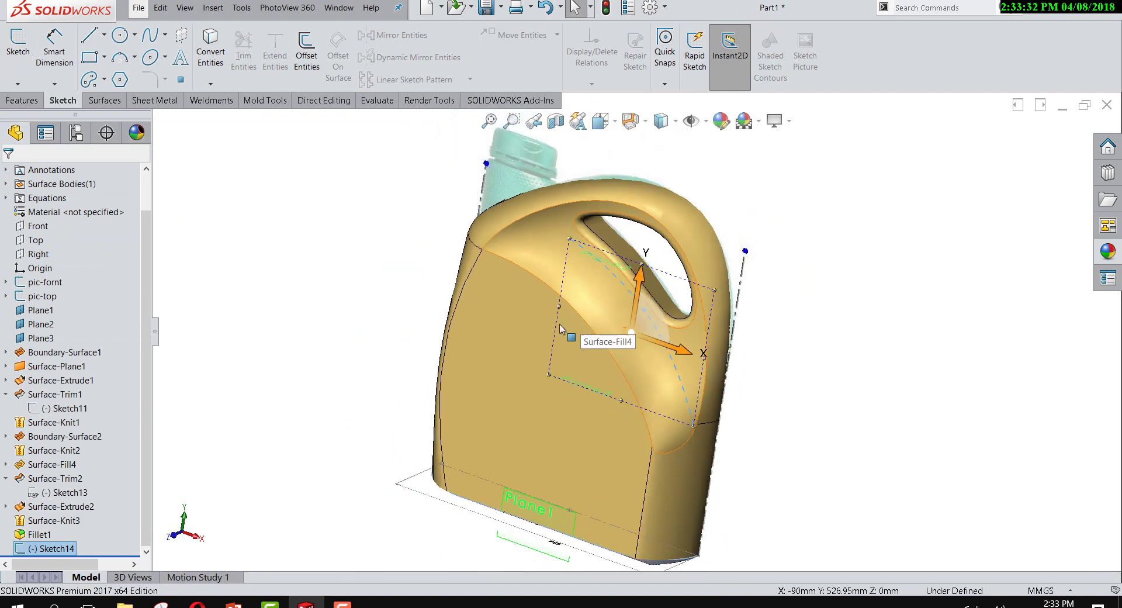
Step: Use Project Curve (sketch on faces) to map Sketch14's spline onto the upper handle face
click(35, 105)
click(602, 85)
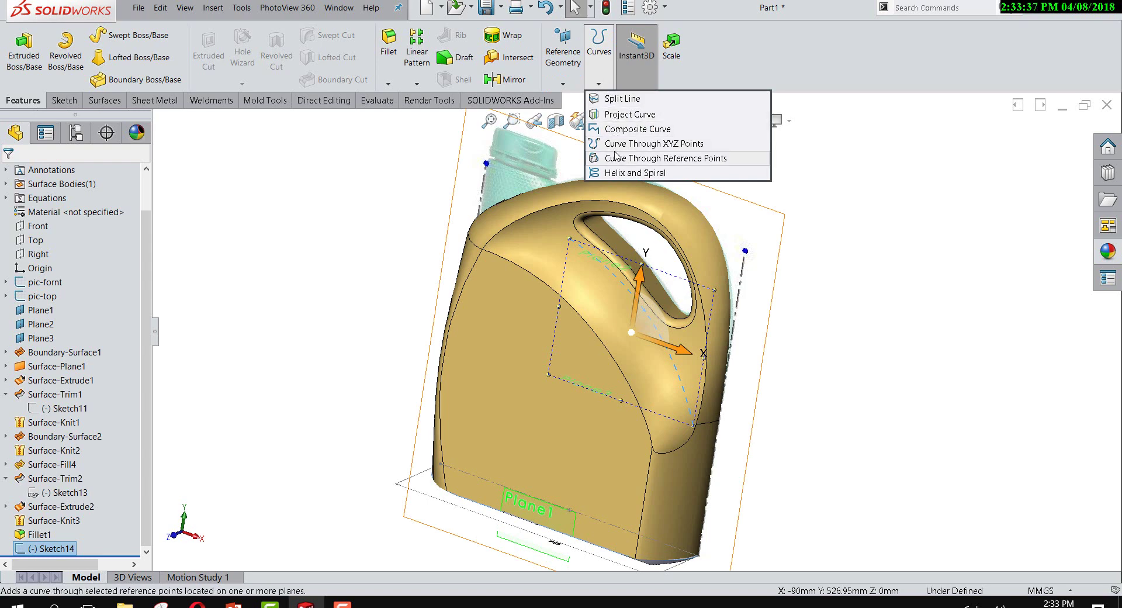
click(621, 115)
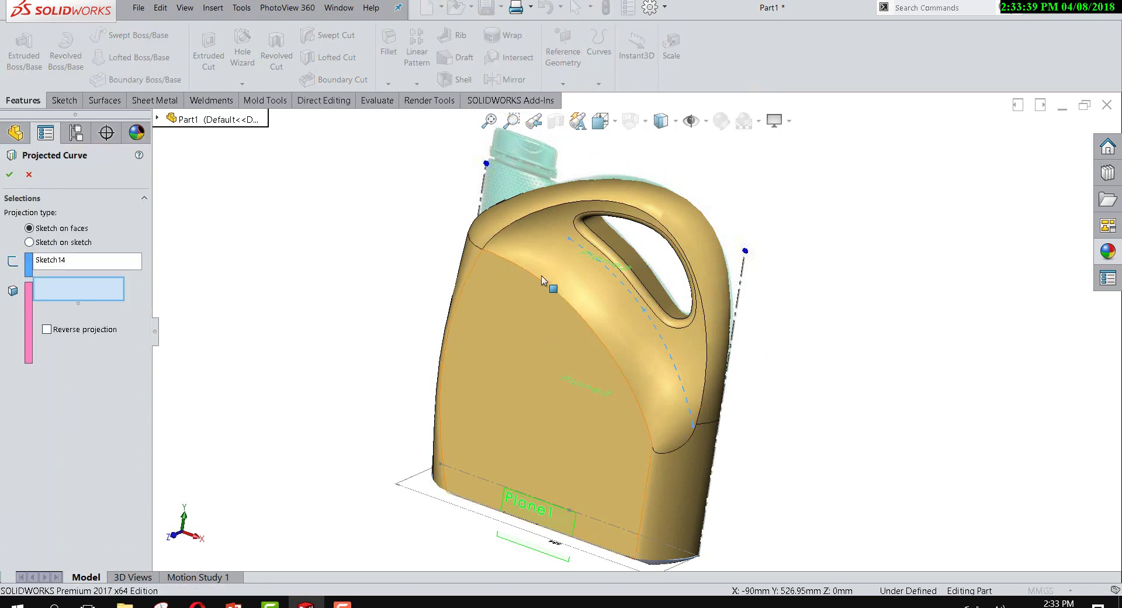
click(552, 264)
click(10, 175)
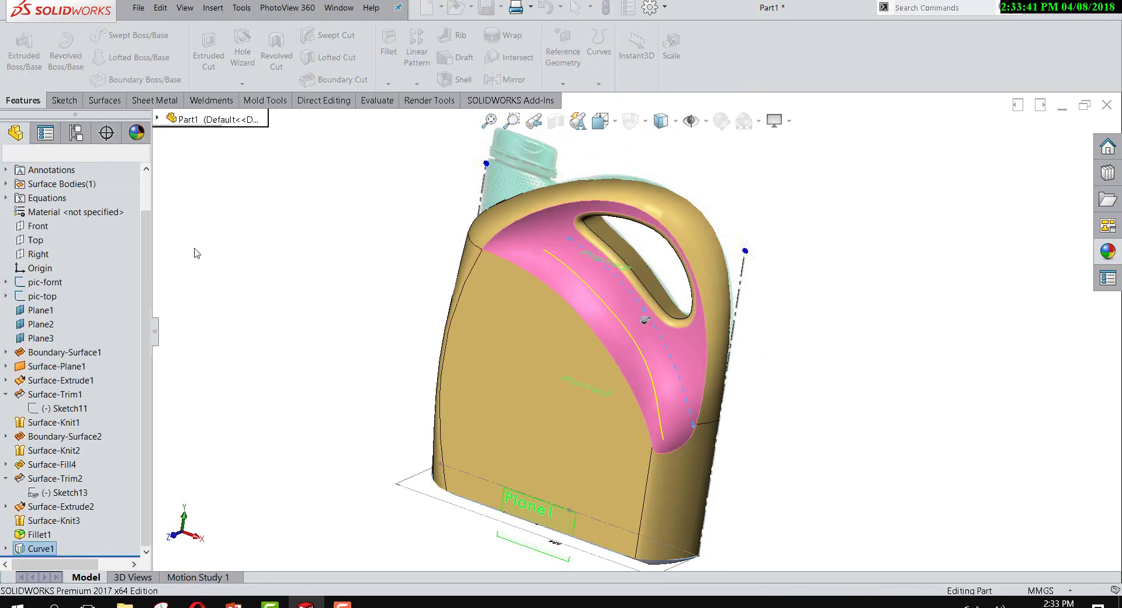
mouse_move(625, 394)
middle_down()
mouse_move(838, 402)
mouse_move(836, 378)
mouse_move(874, 395)
mouse_move(785, 339)
mouse_move(659, 370)
middle_up()
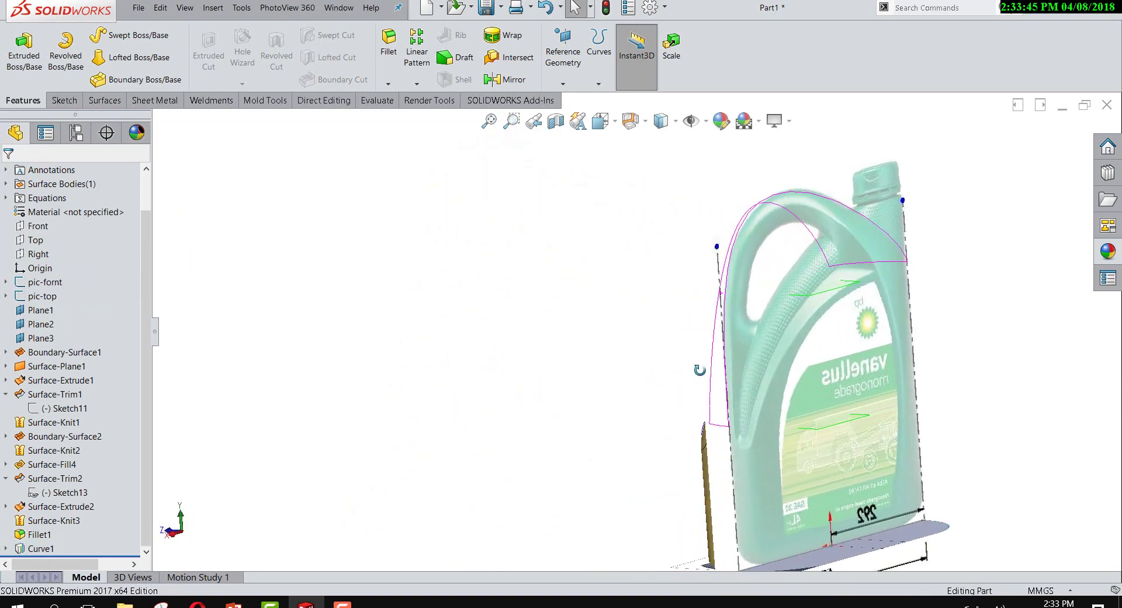
scroll(813, 338, down, 5)
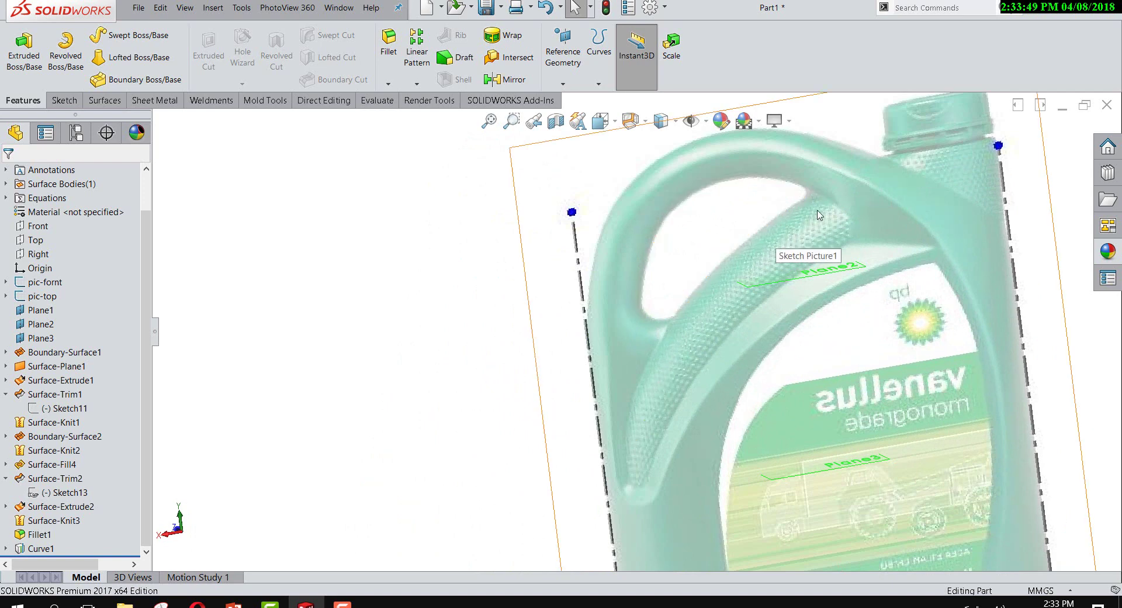
Step: Start Sketch15 on the Front plane, facing it Normal To
right_click(37, 227)
click(97, 200)
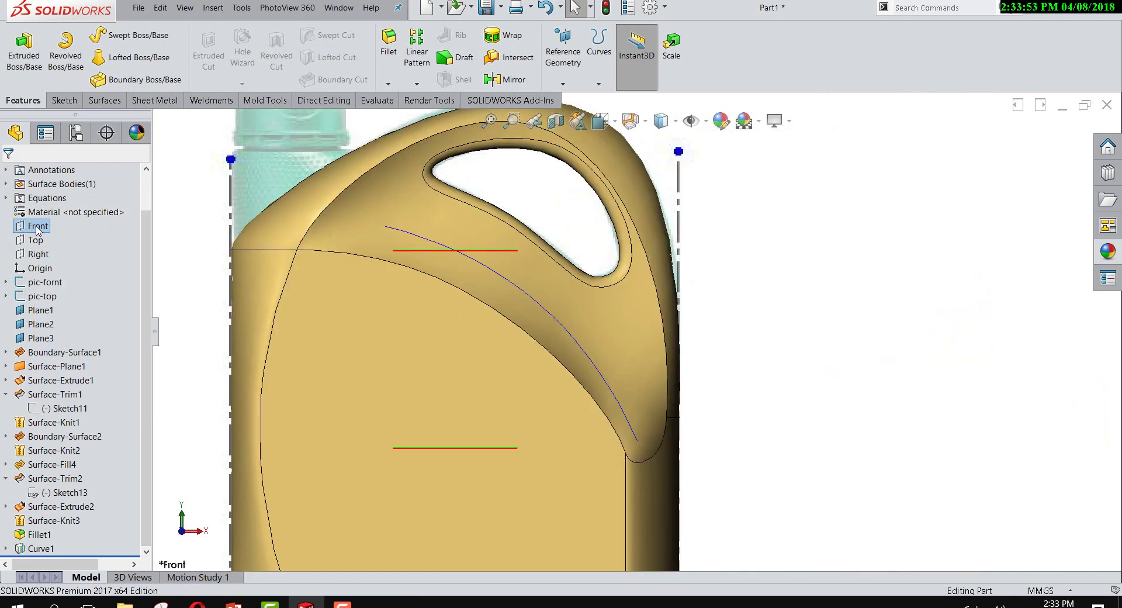
right_click(36, 226)
click(47, 208)
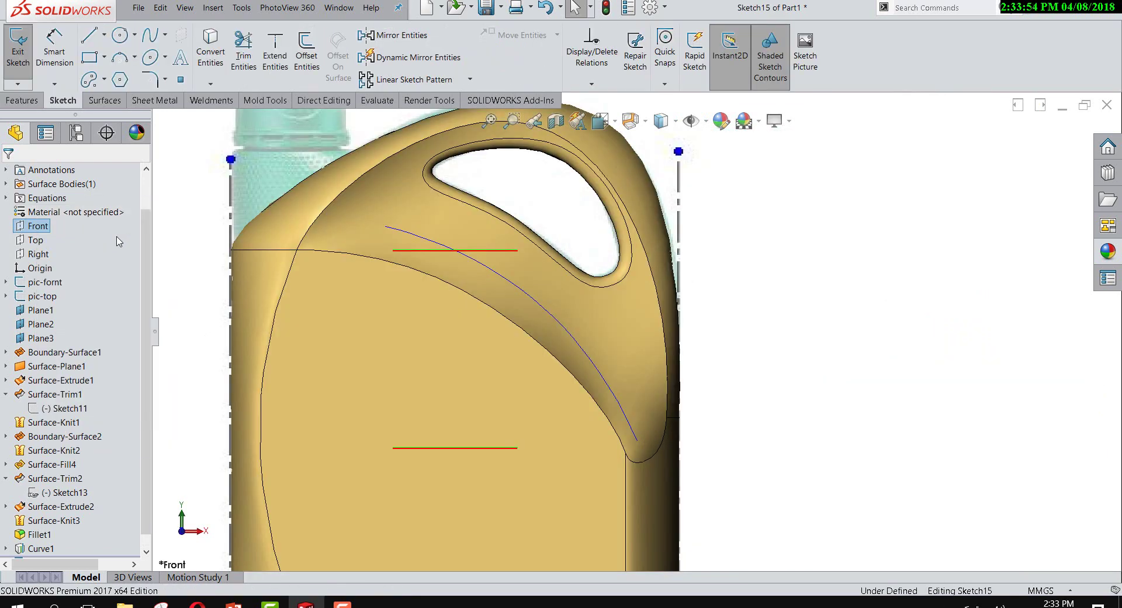
right_click(28, 228)
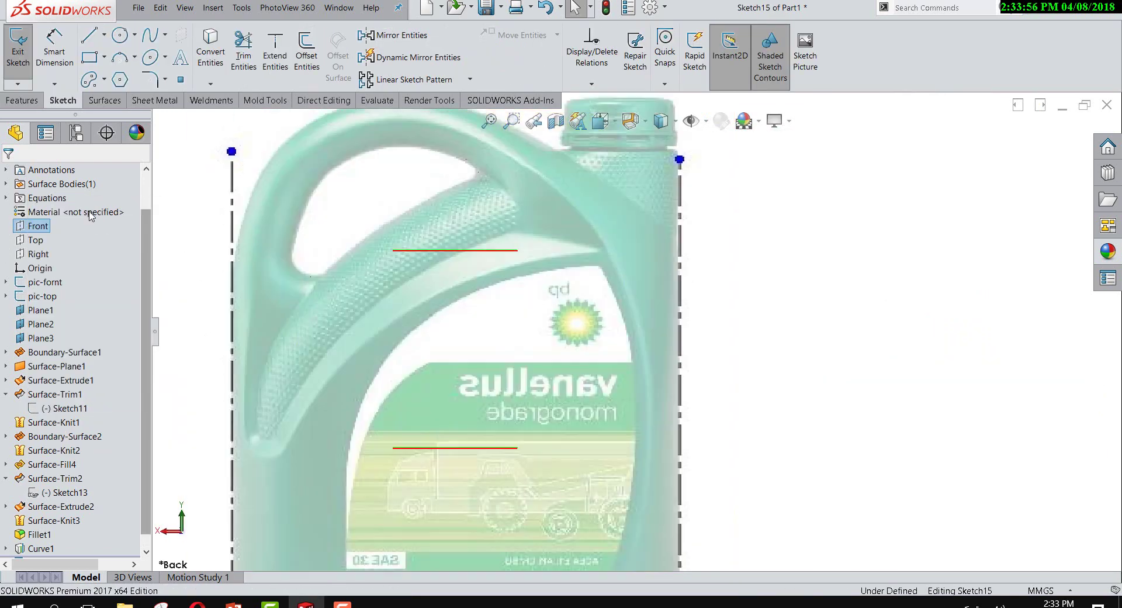
click(97, 210)
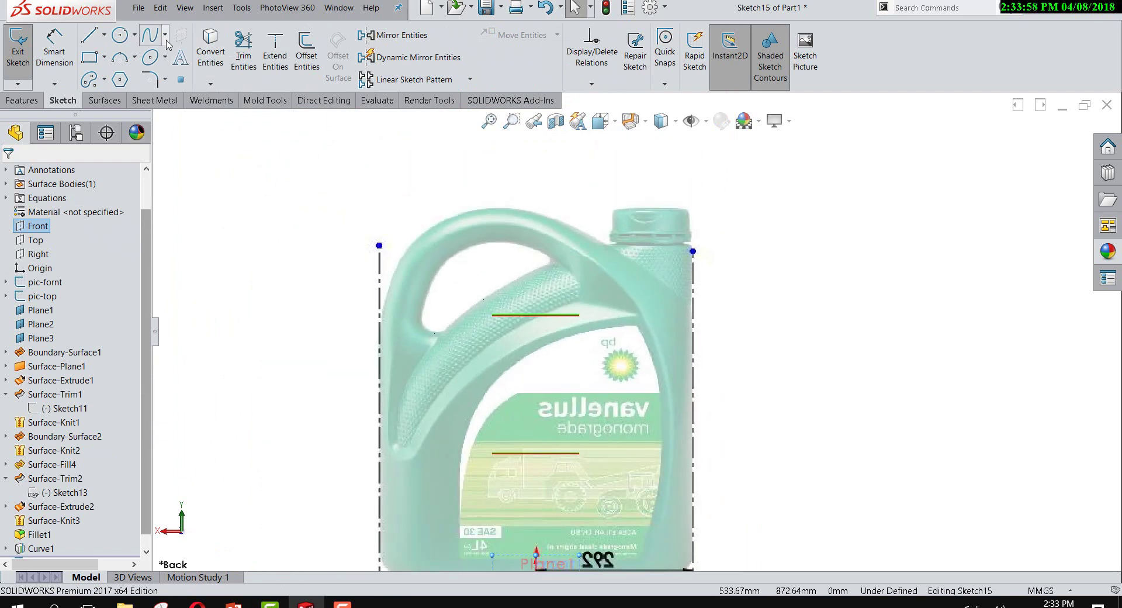
scroll(523, 397, down, 3)
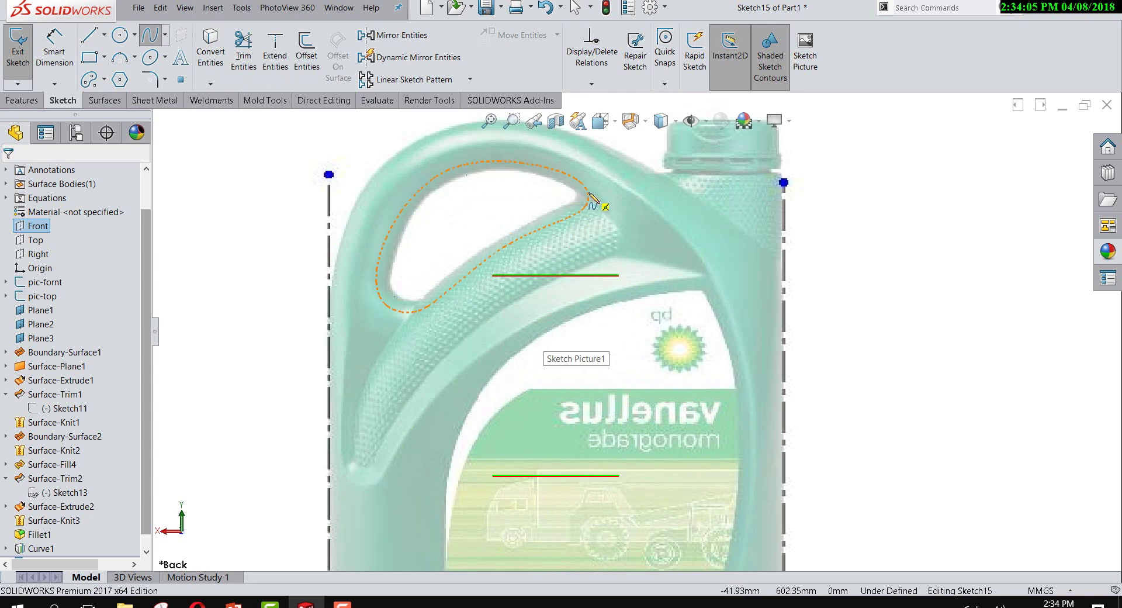
Step: Draw a spline along the handle's outer curve from the top down toward the base
click(595, 197)
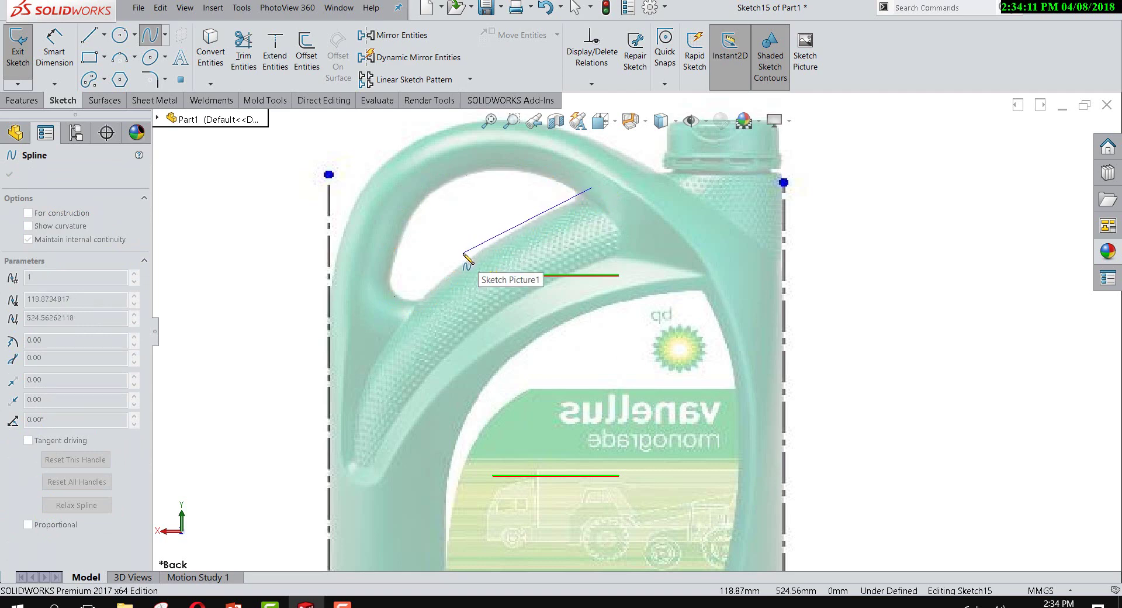
click(464, 253)
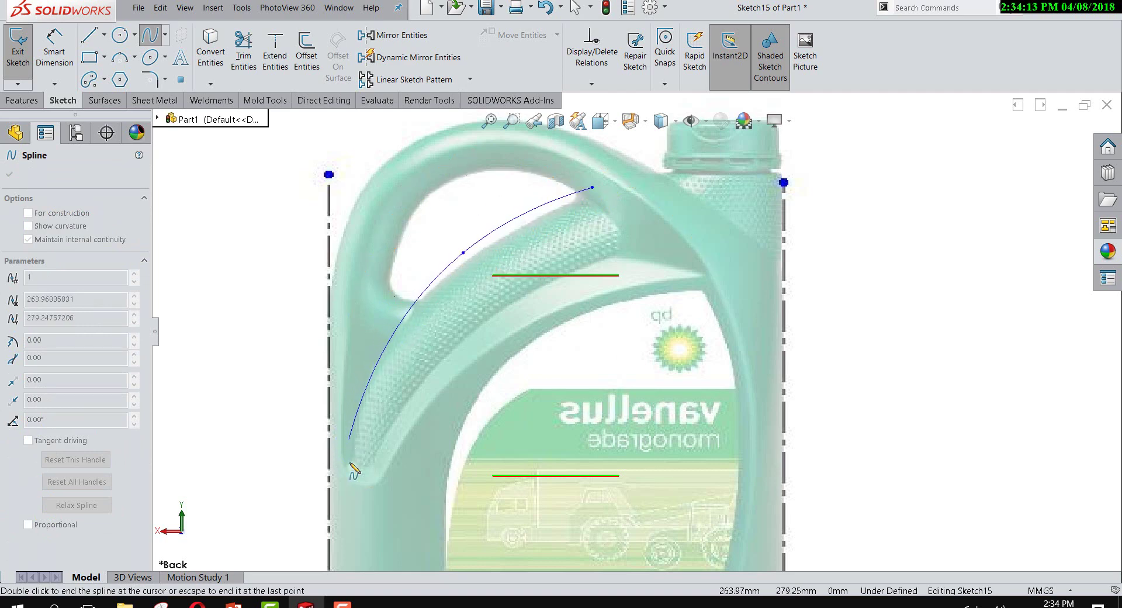
right_click(329, 550)
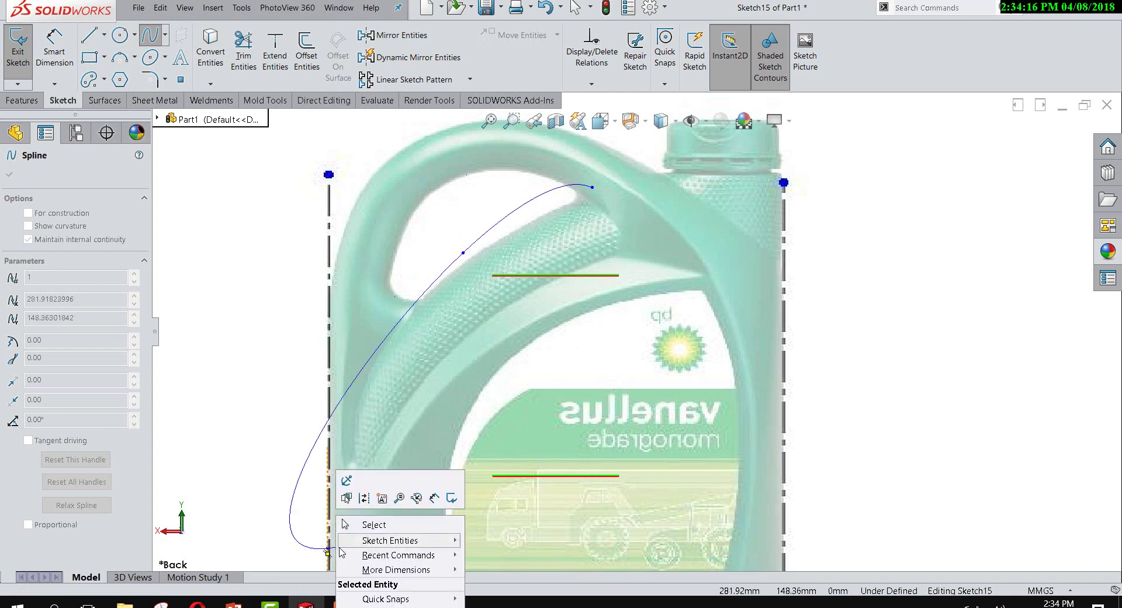
click(376, 526)
key(z)
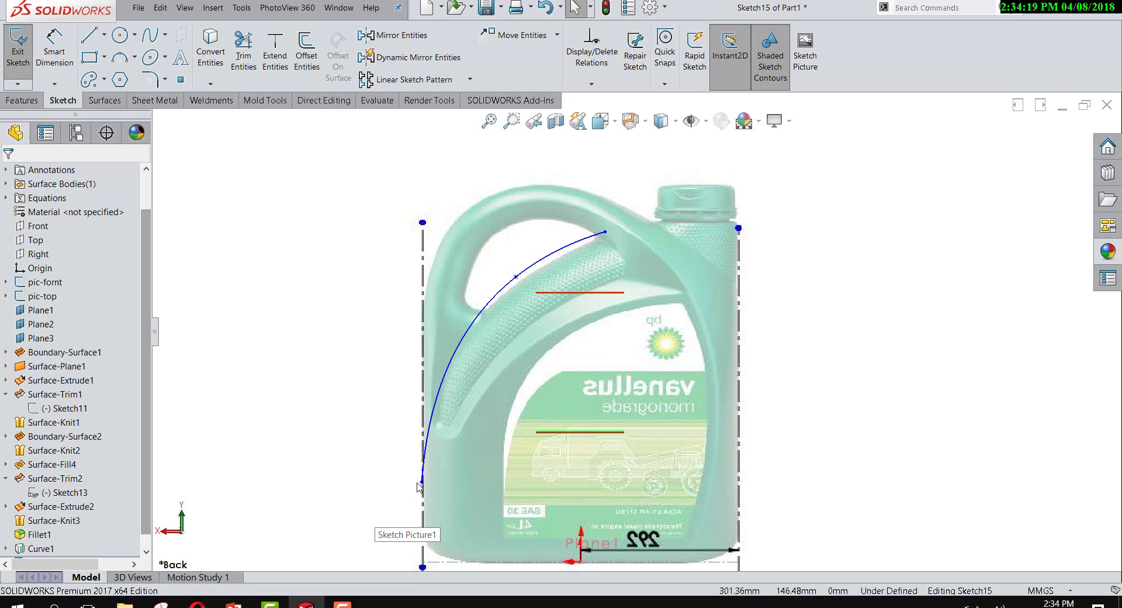
Step: Add a Vertical relation to the spline at its lower end
click(422, 483)
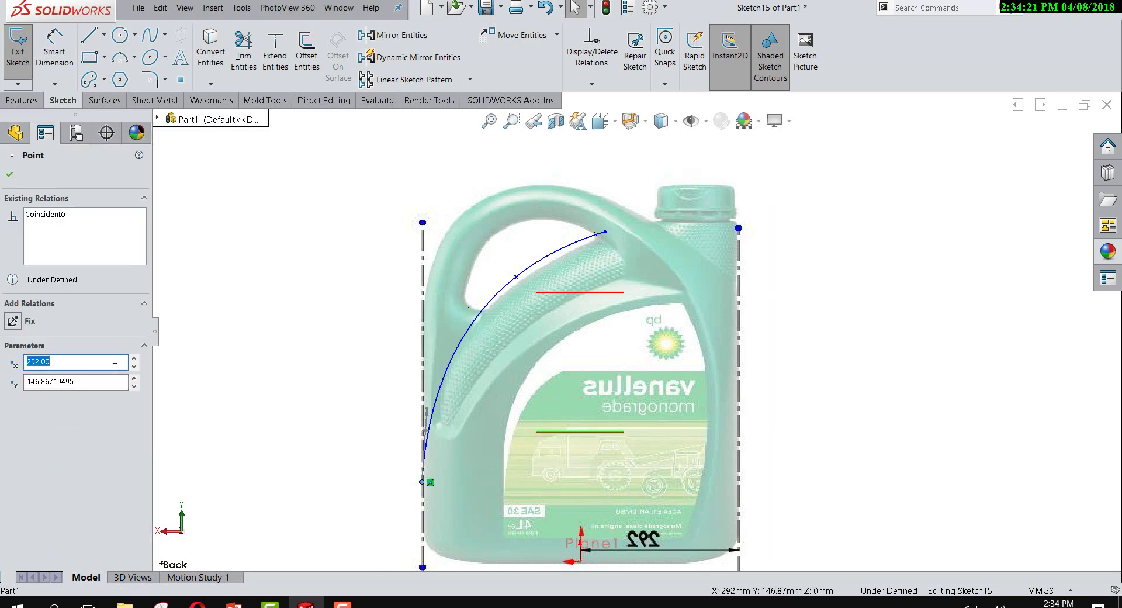
scroll(433, 456, down, 2)
scroll(434, 456, down, 1)
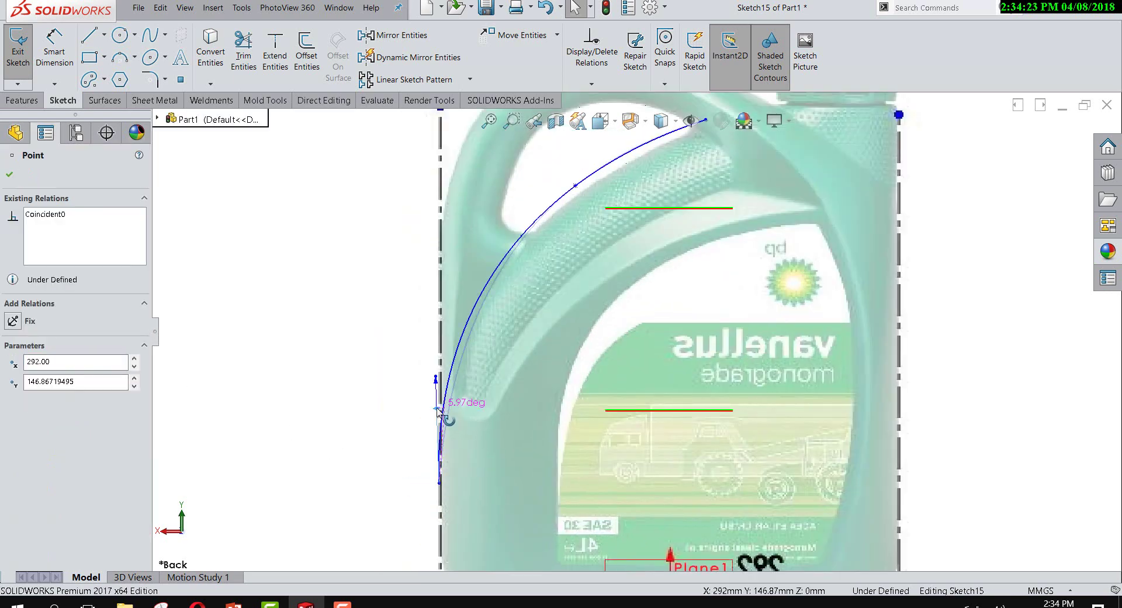
click(443, 402)
click(401, 357)
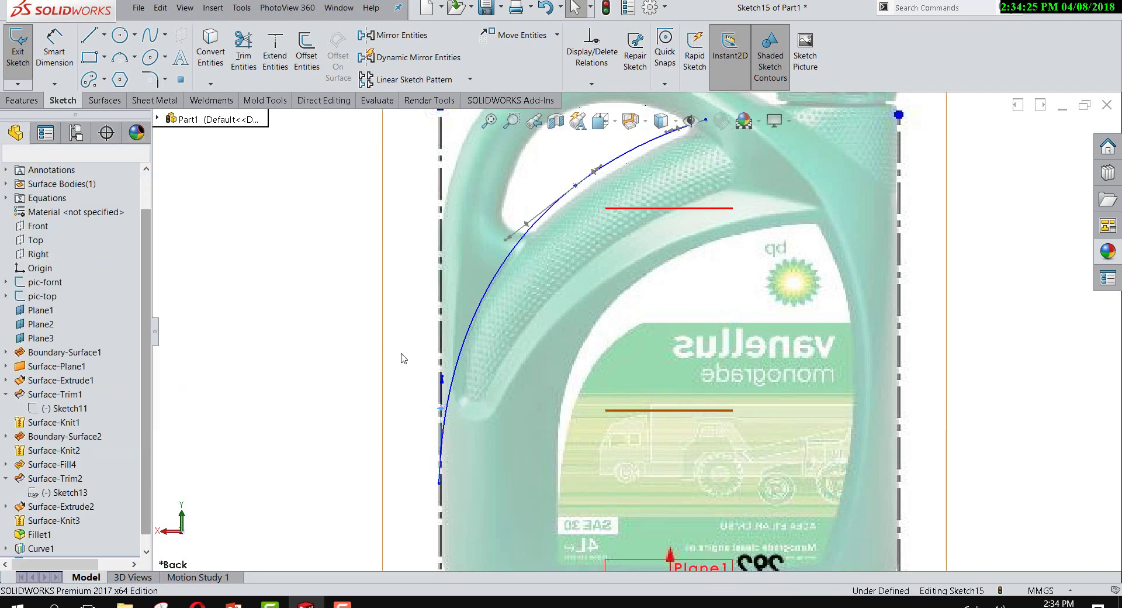
click(444, 411)
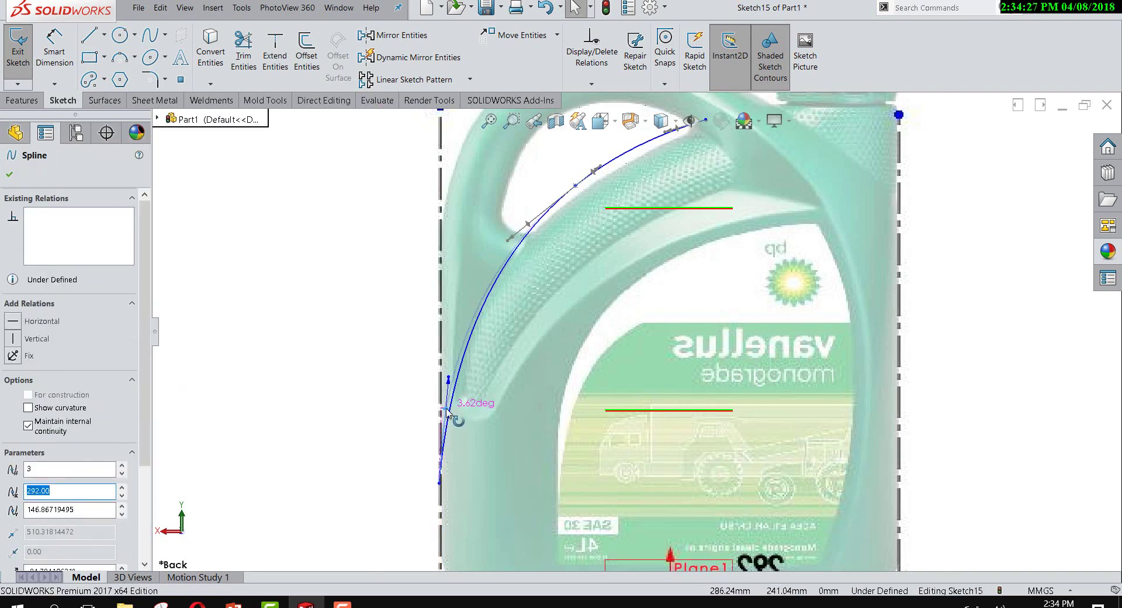
click(23, 342)
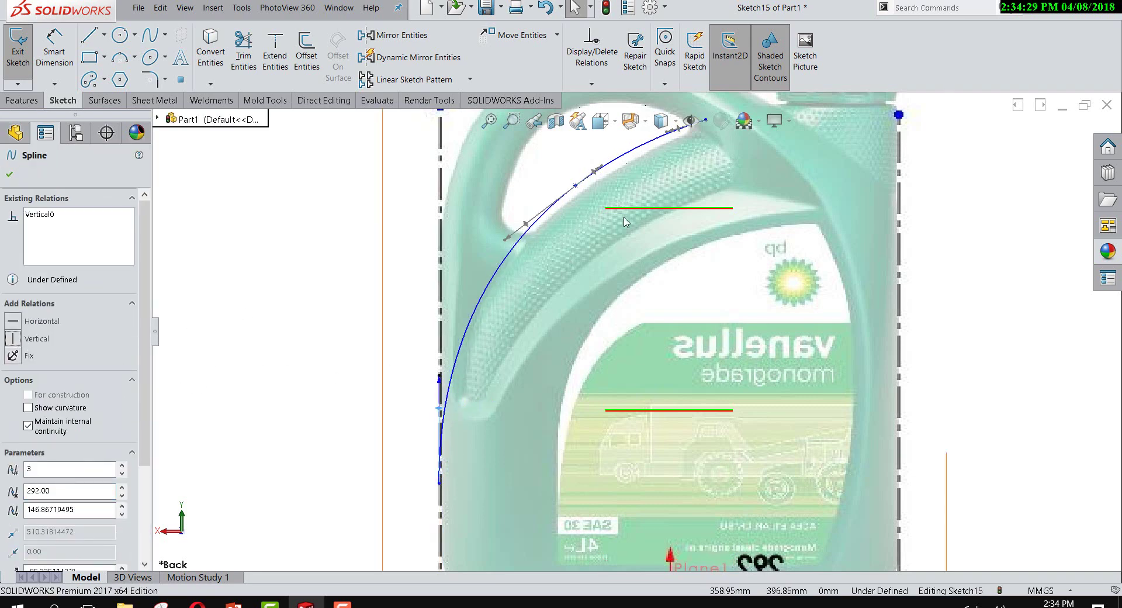
scroll(672, 117, down, 2)
scroll(671, 165, up, 2)
scroll(706, 218, down, 2)
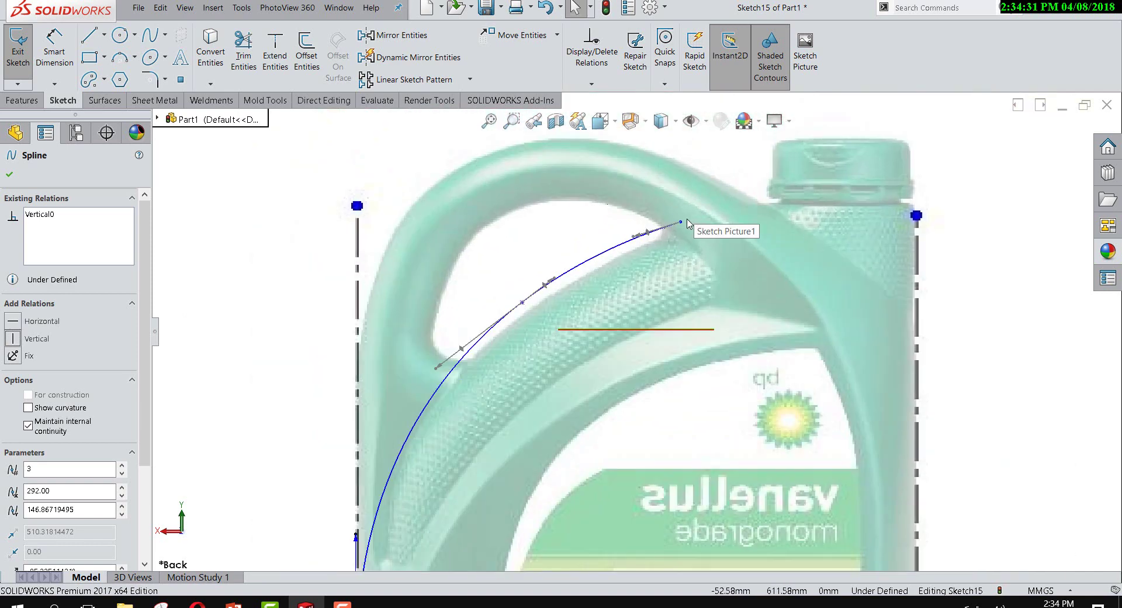
Step: Drag the spline's top endpoint further along the handle and exit the sketch
drag(681, 223, 710, 220)
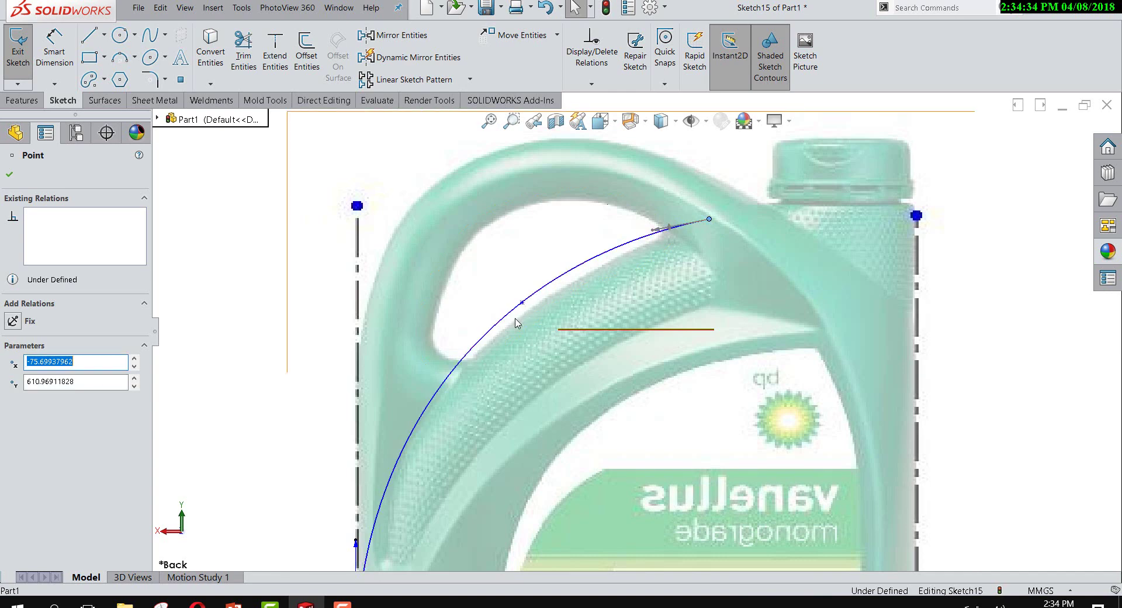
scroll(526, 328, up, 3)
key(Escape)
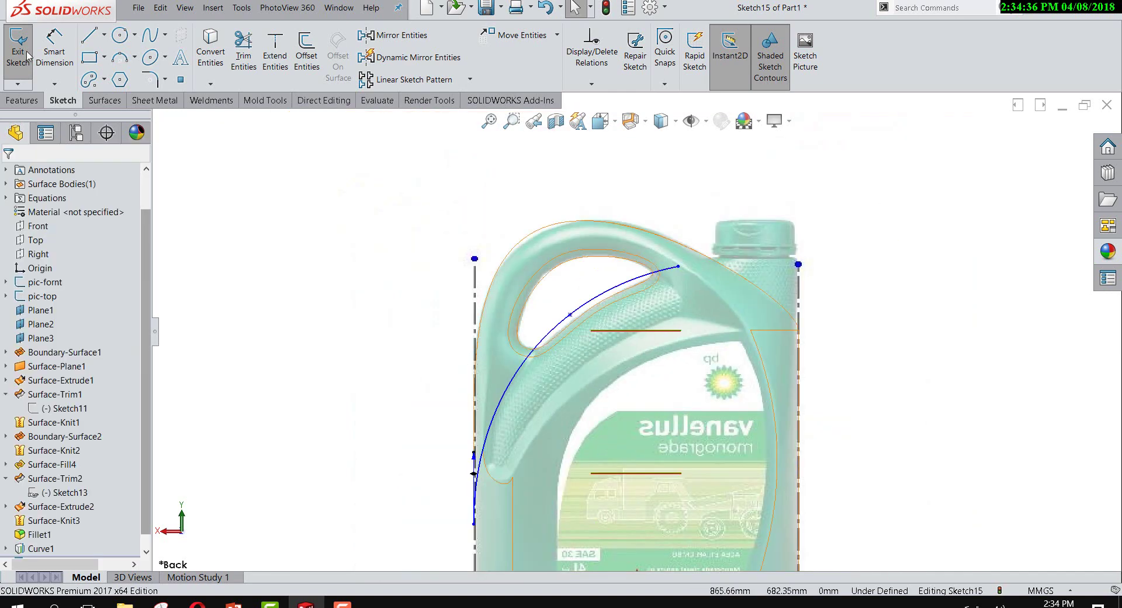
click(28, 55)
mouse_move(496, 277)
middle_down()
mouse_move(606, 300)
mouse_move(675, 273)
middle_up()
Step: Start a new 3D sketch from the Sketch dropdown
scroll(675, 273, down, 2)
scroll(675, 273, down, 2)
scroll(675, 273, down, 3)
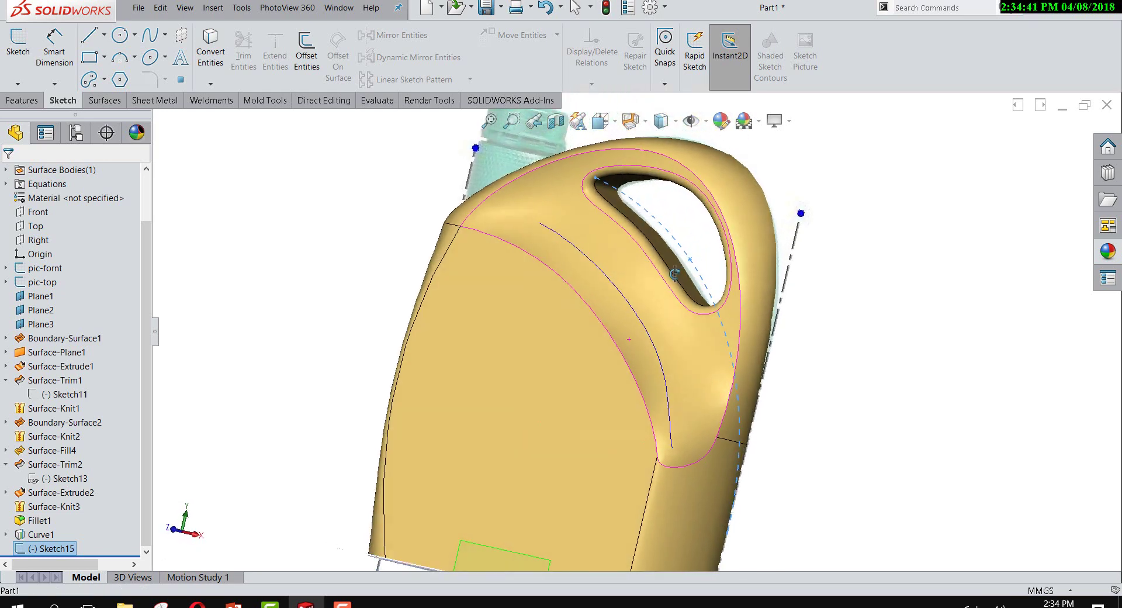
scroll(674, 273, up, 3)
middle_drag(664, 320, 591, 263)
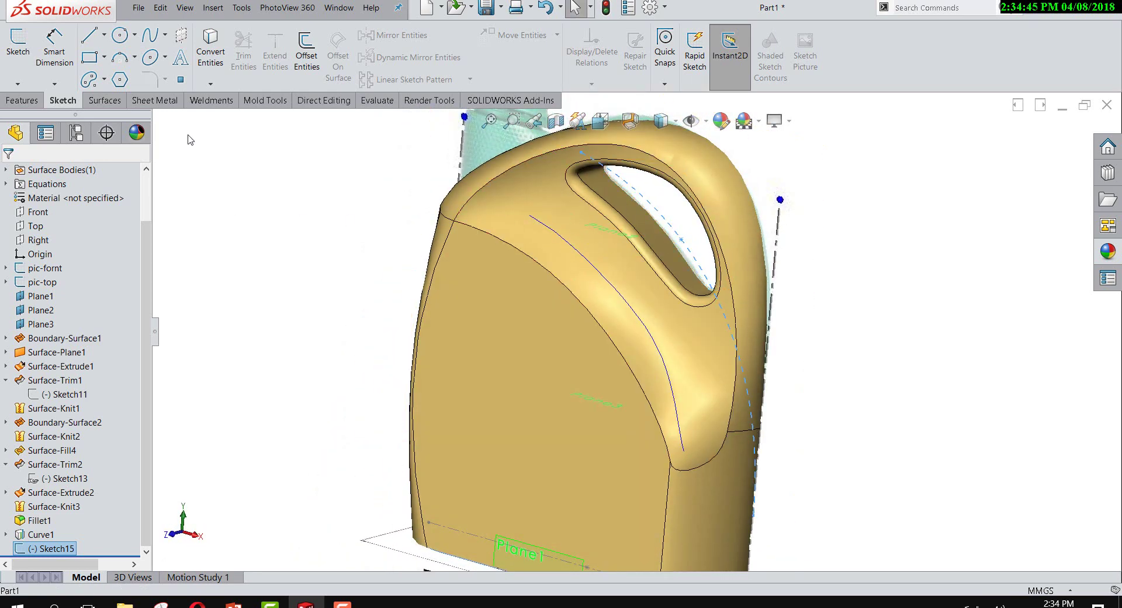
click(137, 133)
click(18, 83)
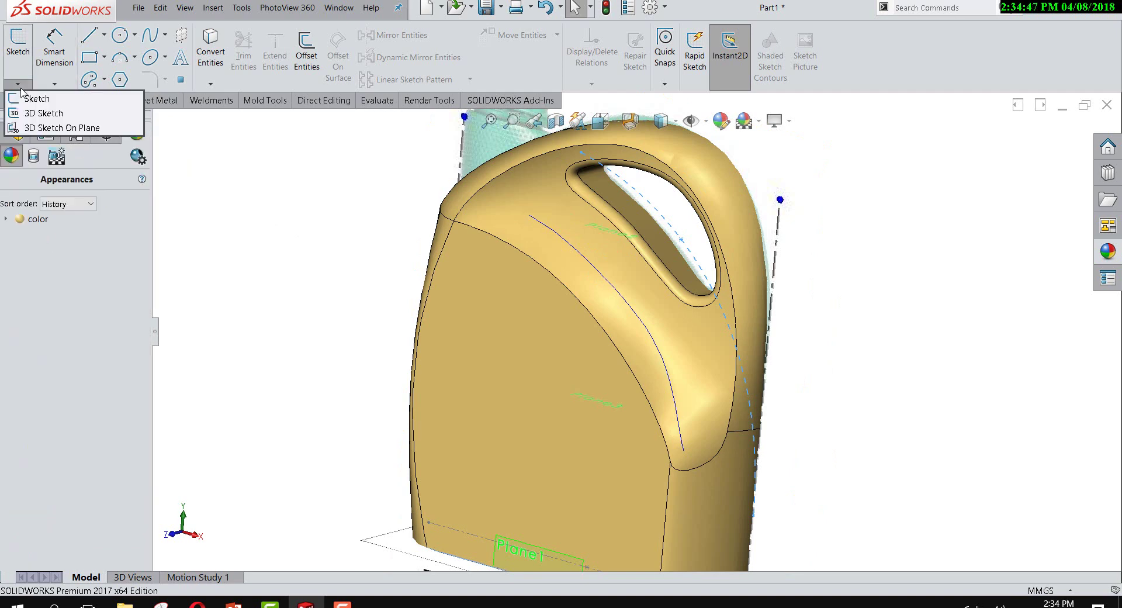
click(31, 113)
click(15, 133)
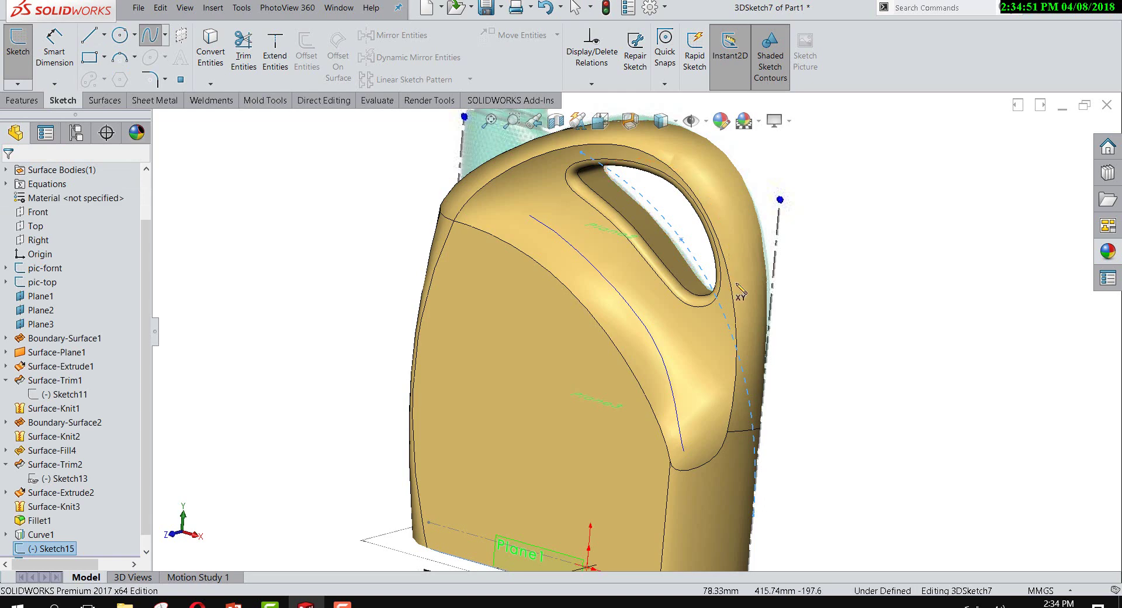
scroll(740, 291, down, 2)
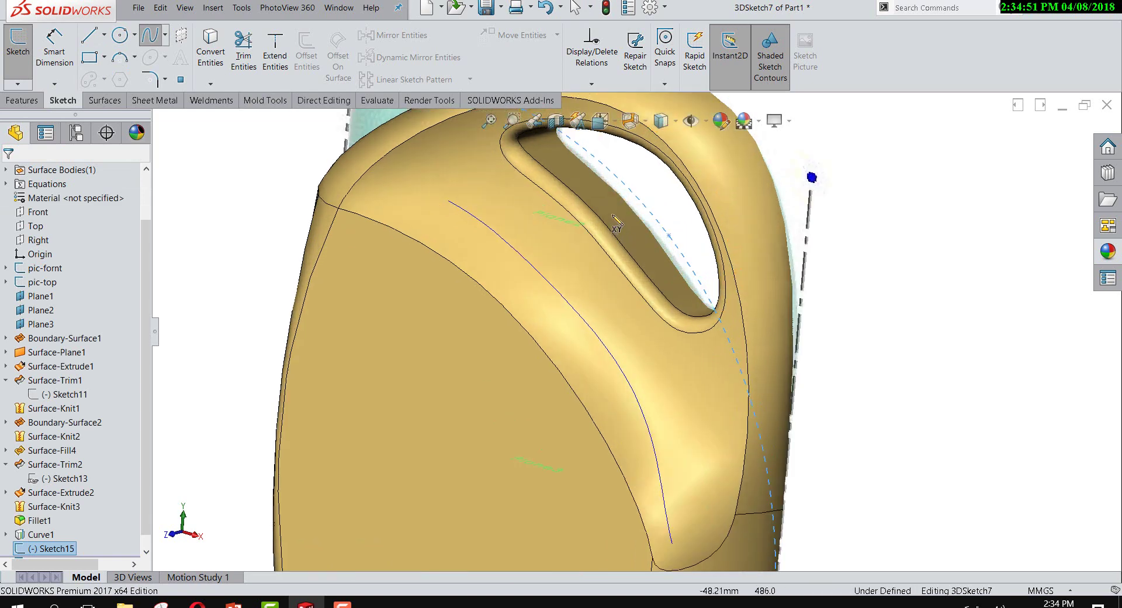
Step: Draw a spline from the handle's upper curve across the gap to the lower curve
click(607, 169)
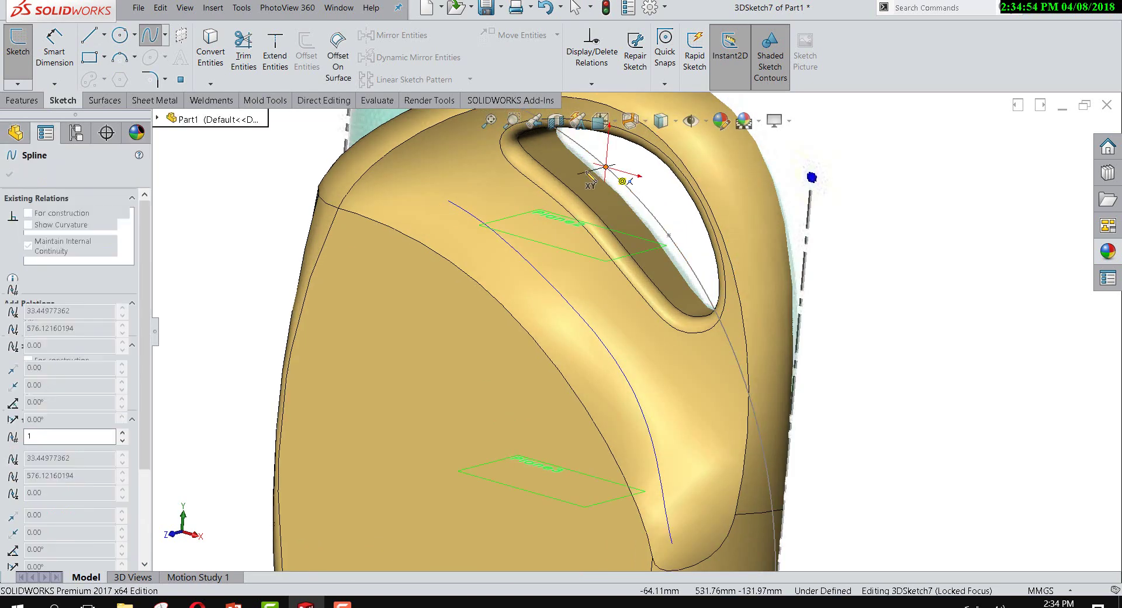
click(506, 241)
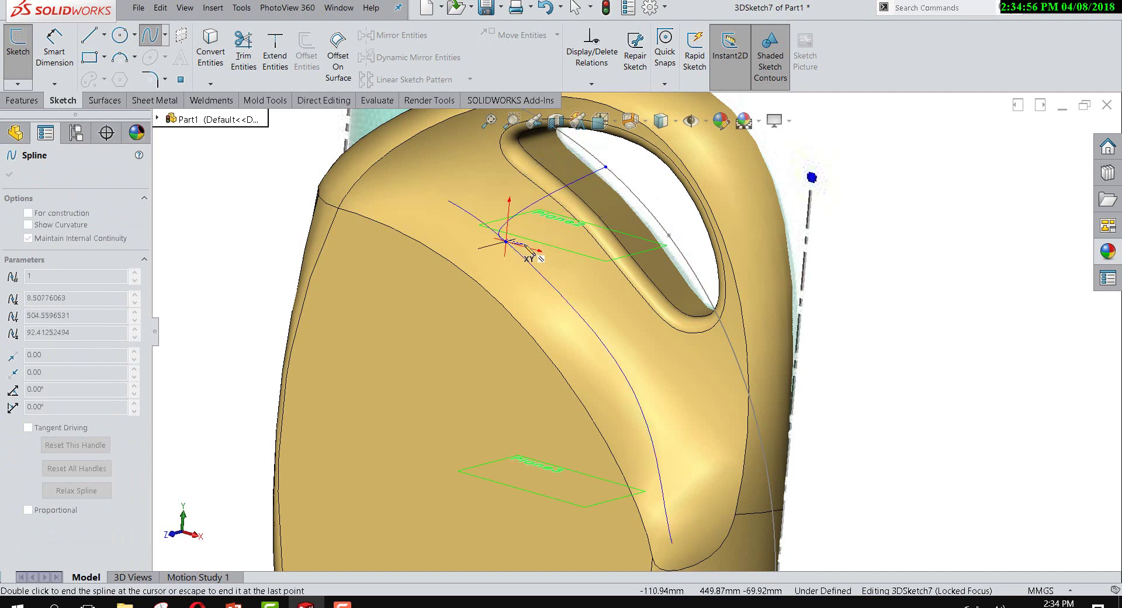
right_click(532, 252)
click(550, 254)
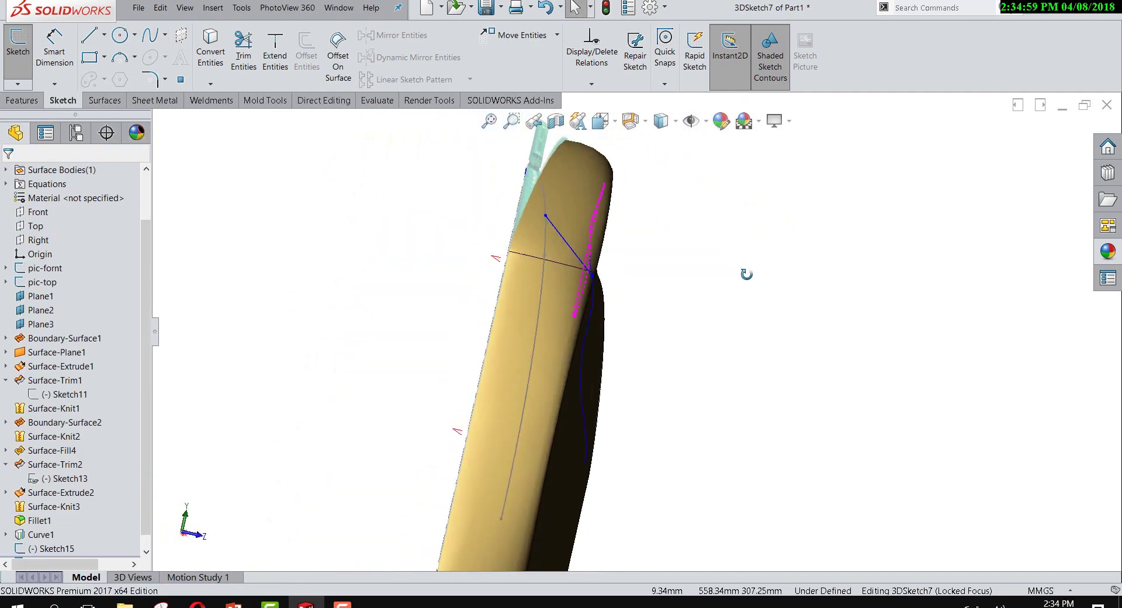
middle_drag(620, 241, 571, 269)
scroll(615, 295, down, 3)
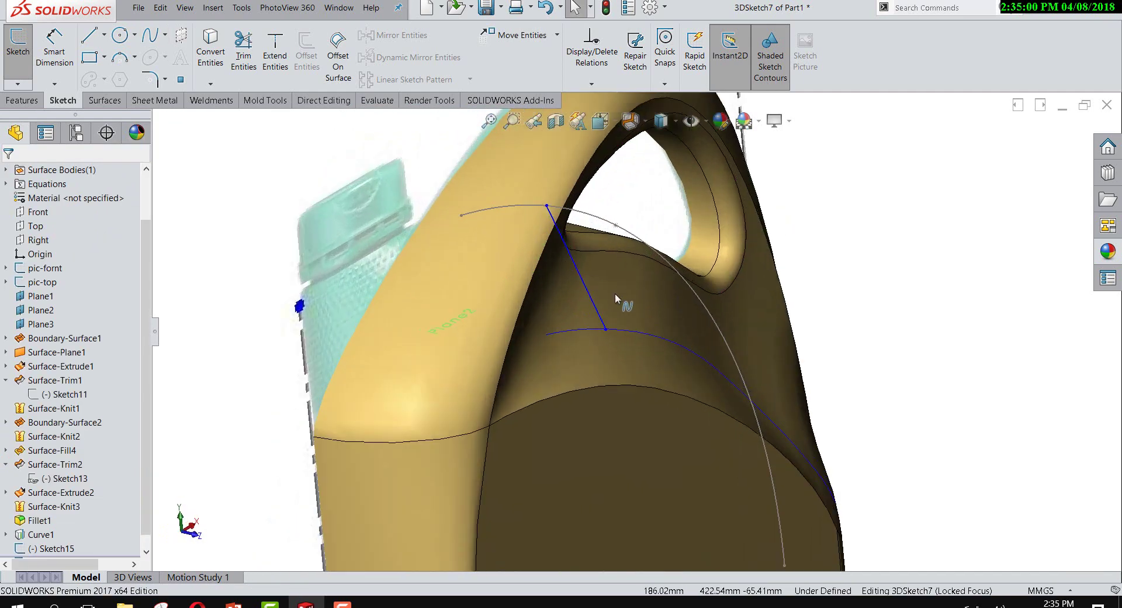
Step: Tilt the spline's end tangents and constrain the upper tangent Along Z
click(585, 281)
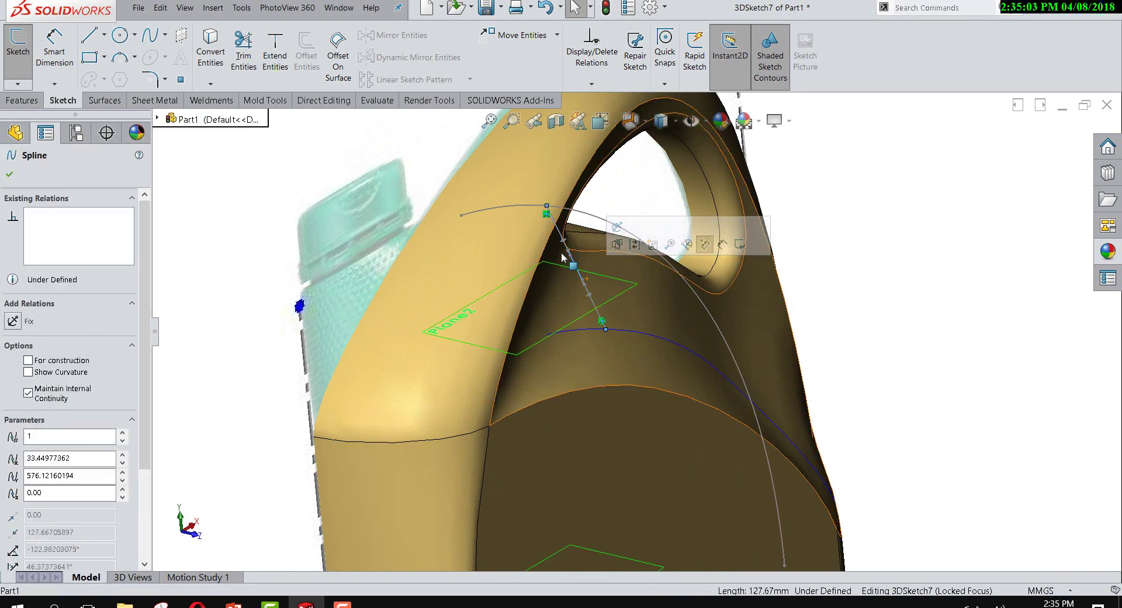
drag(566, 244, 612, 228)
scroll(608, 234, down, 3)
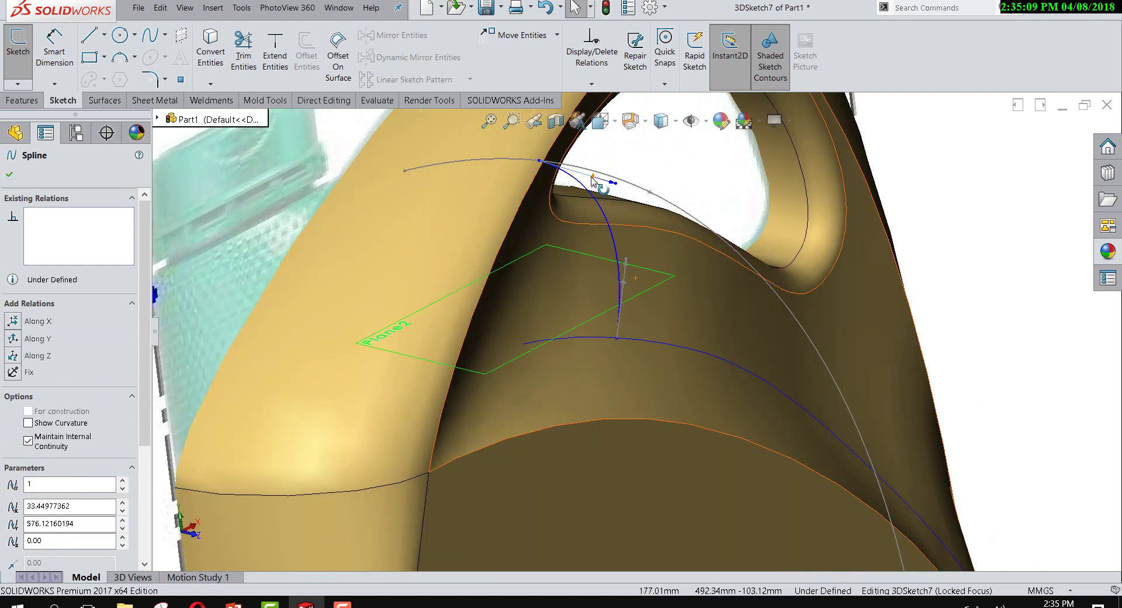
drag(595, 179, 595, 180)
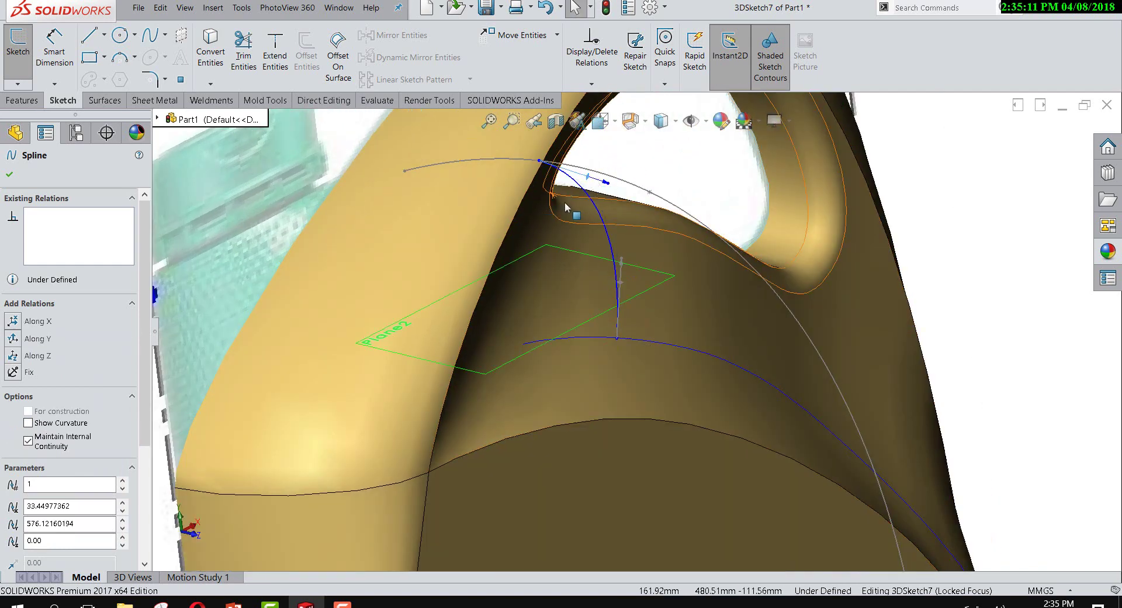
scroll(522, 437, up, 3)
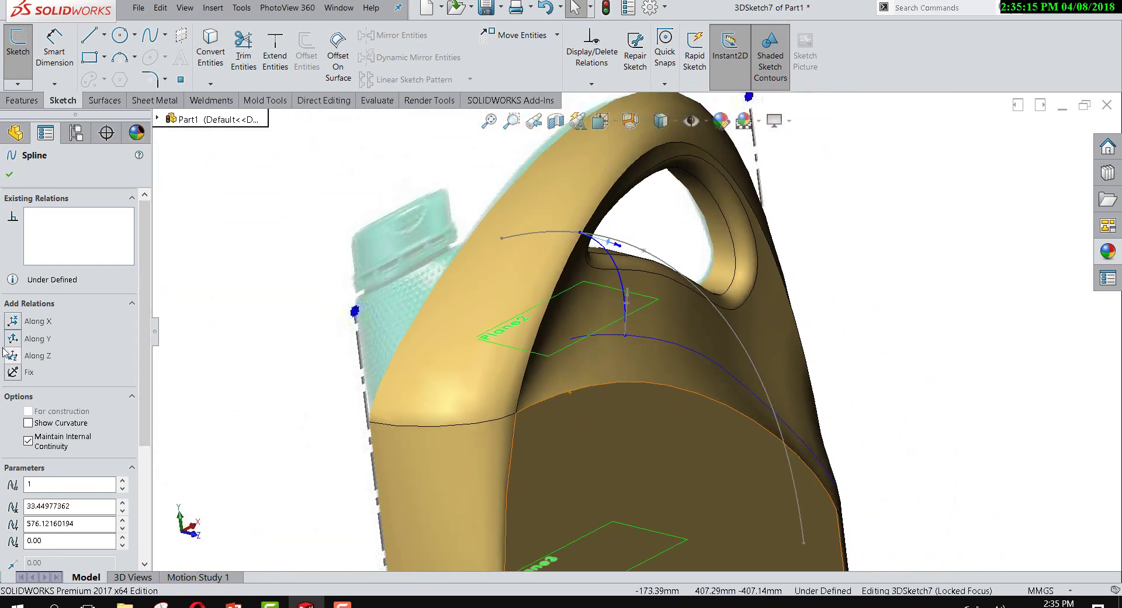
click(25, 359)
Step: Rotate the spline's lower tangent to reshape its arch
mouse_move(513, 248)
middle_down()
mouse_move(679, 299)
mouse_move(657, 290)
middle_up()
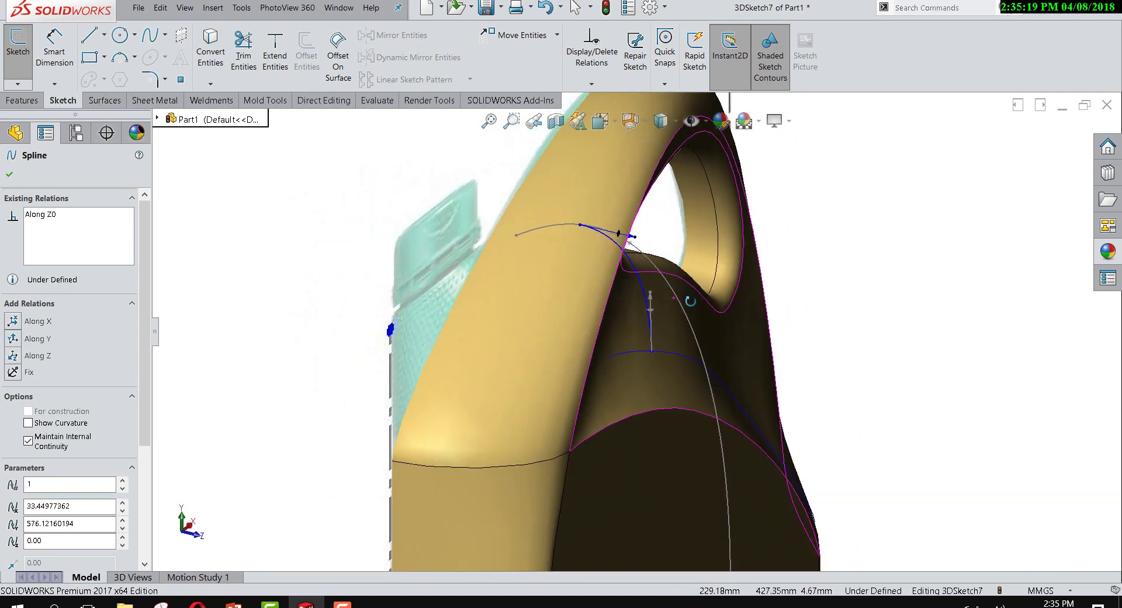
click(653, 293)
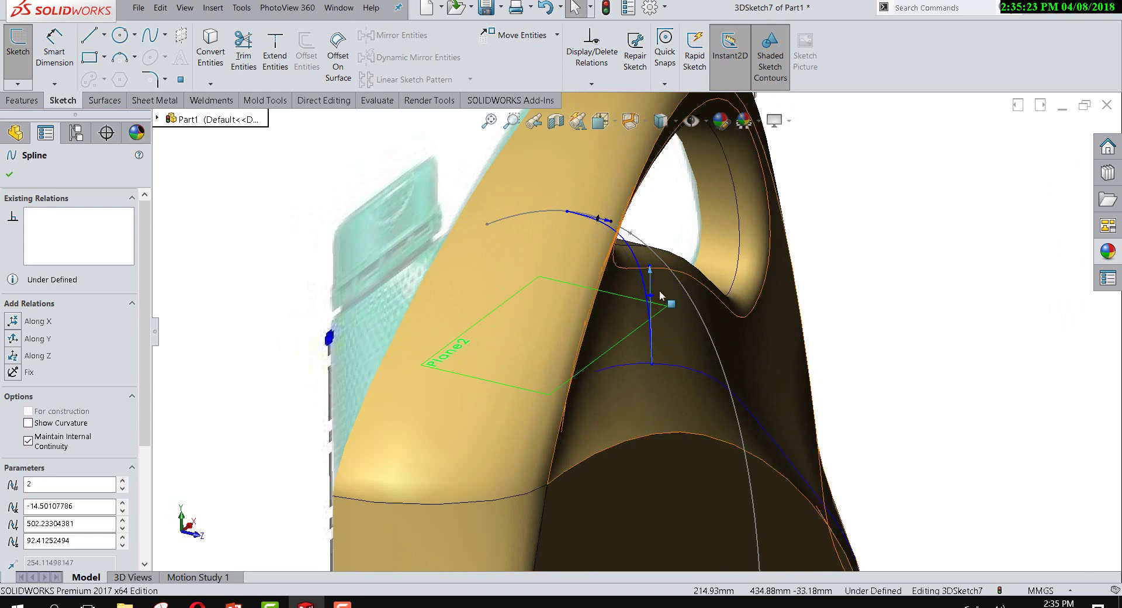
drag(653, 295, 663, 296)
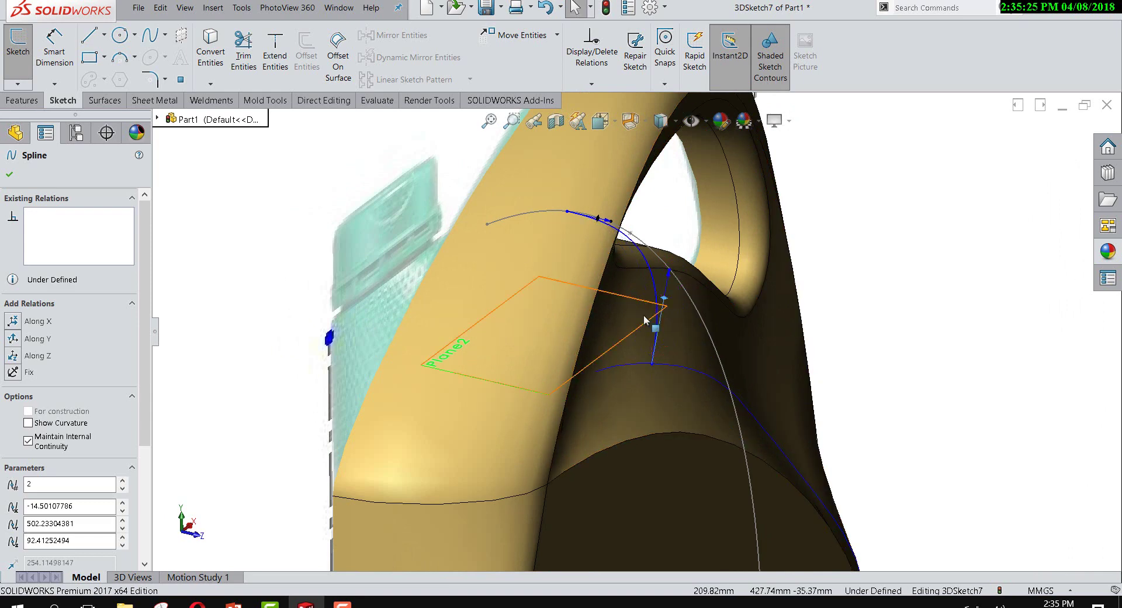
middle_drag(644, 314, 637, 303)
scroll(637, 303, down, 3)
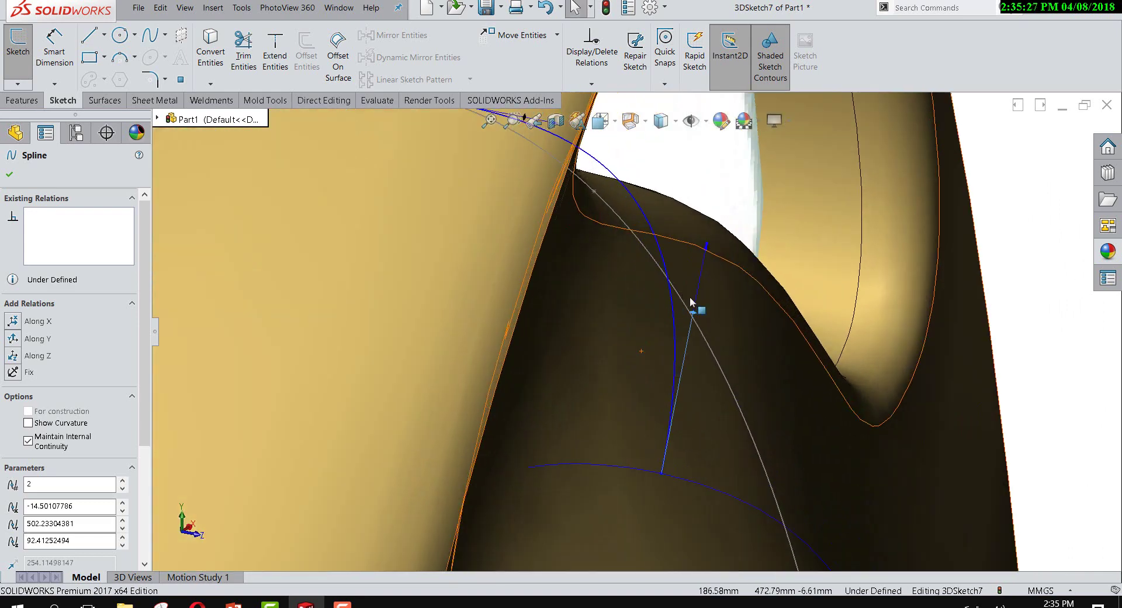
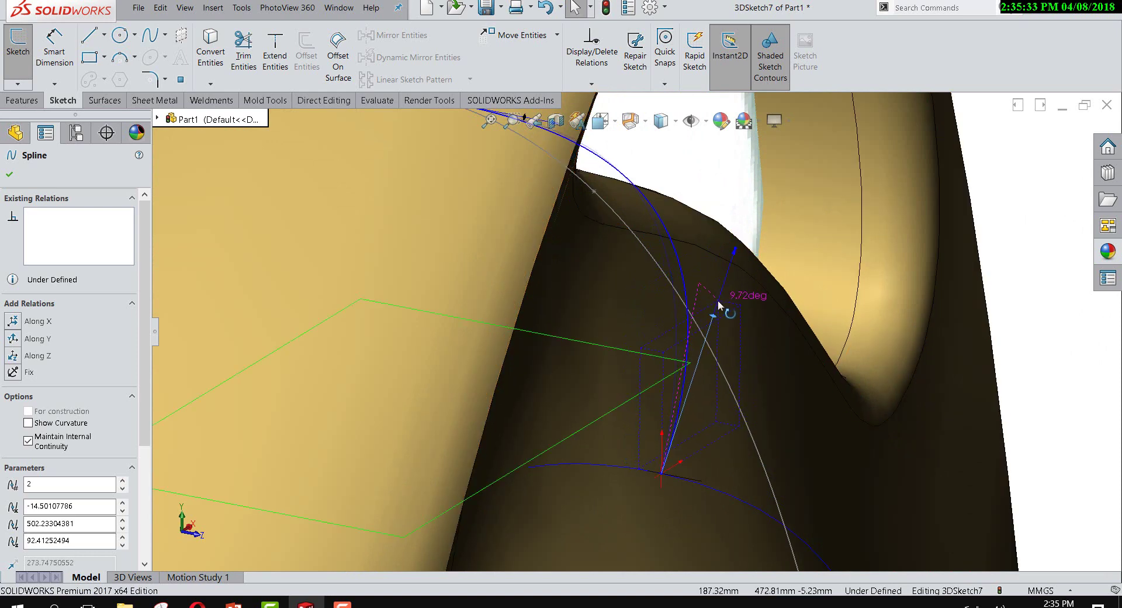
Step: Re-aim the spline's lower tangent upward so the curve rises from the lower body curve
mouse_move(719, 302)
middle_down()
mouse_move(556, 248)
mouse_move(636, 325)
mouse_move(647, 351)
mouse_move(693, 288)
mouse_move(689, 362)
mouse_move(666, 361)
middle_up()
drag(637, 330, 601, 313)
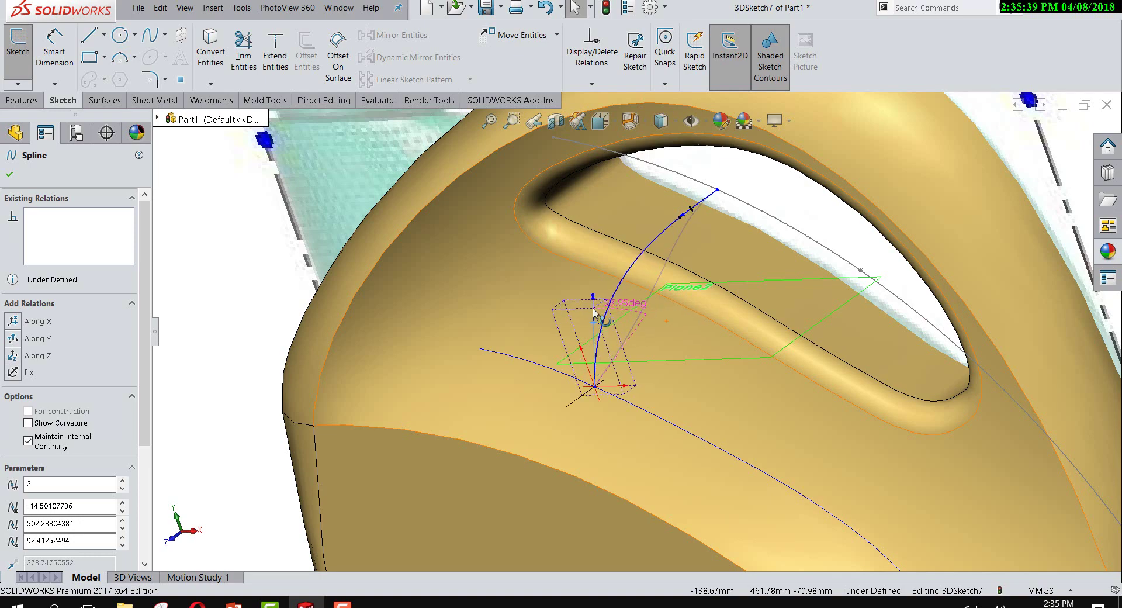
mouse_move(602, 313)
middle_down()
mouse_move(648, 307)
mouse_move(594, 257)
mouse_move(611, 280)
mouse_move(573, 261)
mouse_move(581, 239)
mouse_move(559, 233)
mouse_move(665, 249)
mouse_move(594, 263)
mouse_move(697, 250)
mouse_move(634, 246)
mouse_move(613, 321)
middle_up()
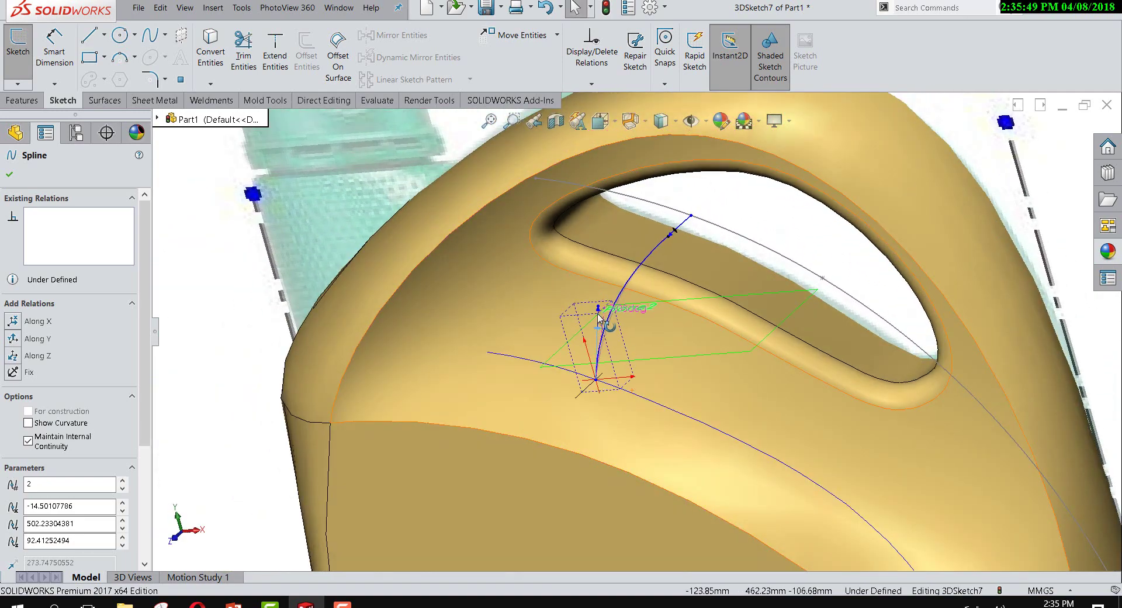
drag(598, 316, 606, 323)
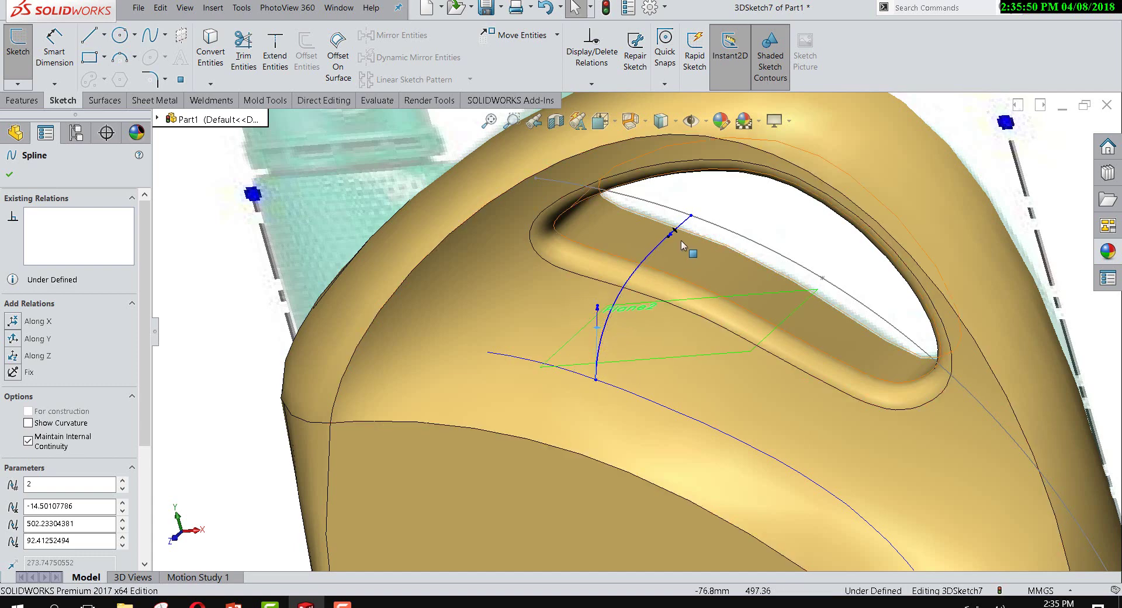
Step: Slide the spline's top endpoint onto the handle edge, making it coincident, and check the curve
click(691, 217)
drag(691, 216, 700, 223)
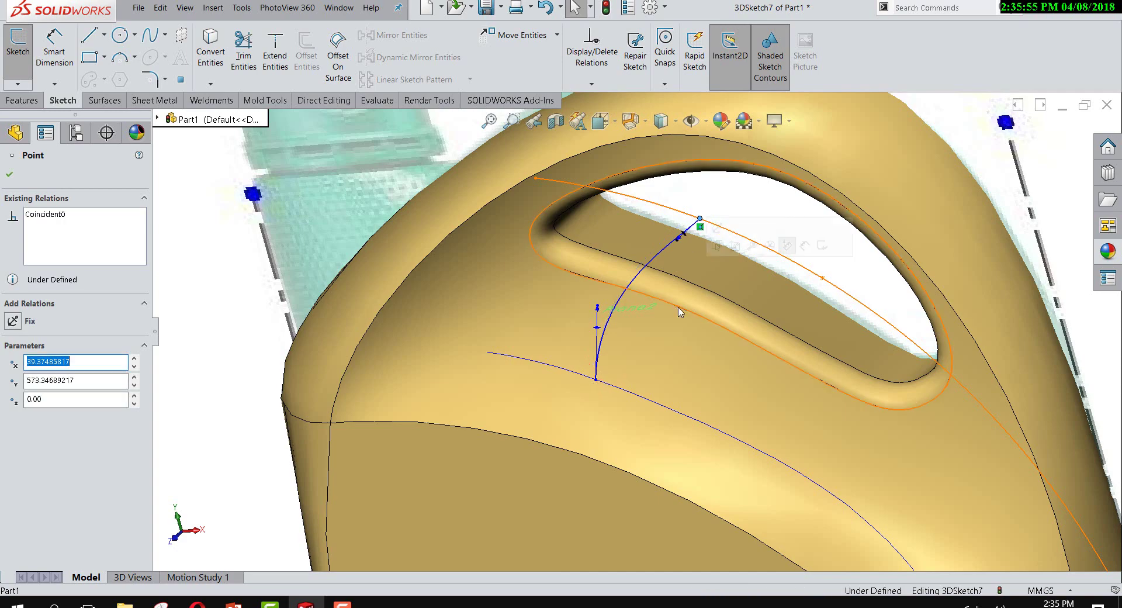
middle_drag(676, 310, 703, 286)
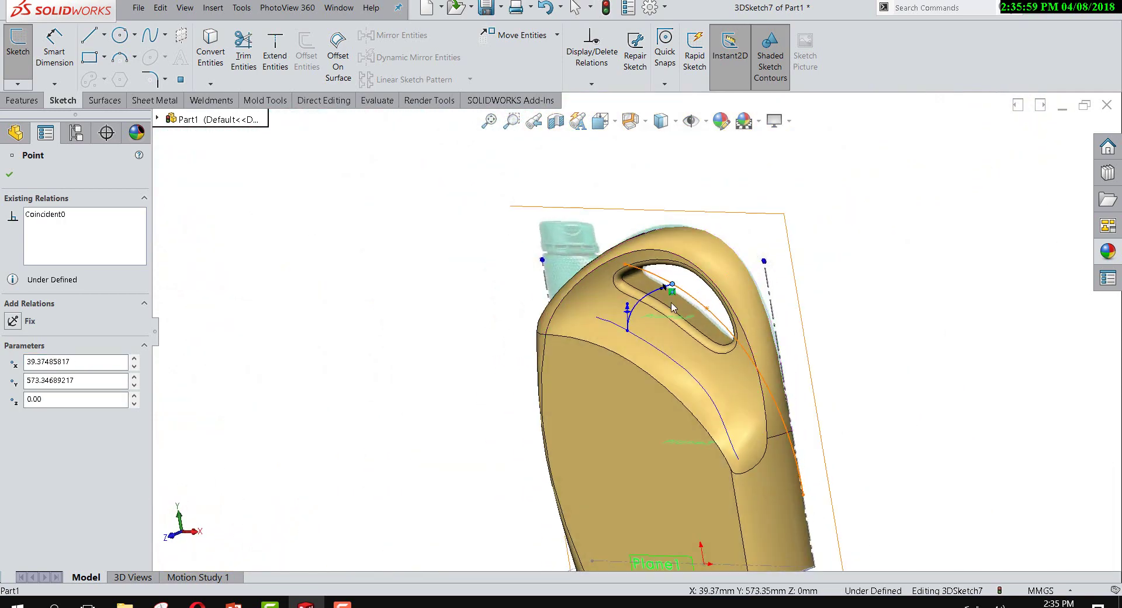
scroll(672, 304, down, 5)
scroll(602, 301, down, 2)
click(595, 303)
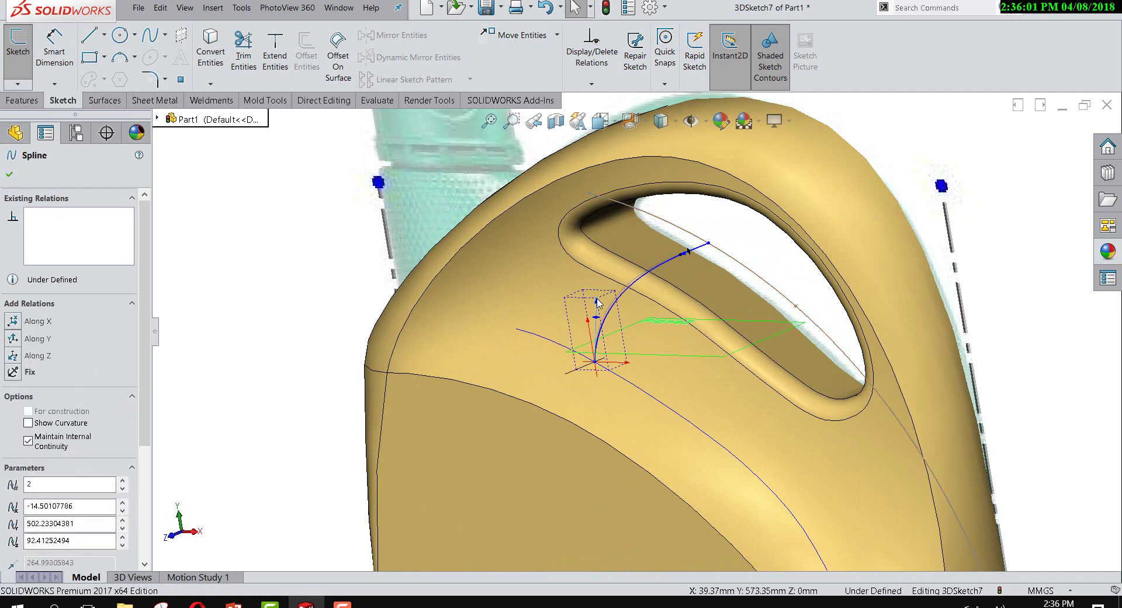
scroll(595, 303, up, 3)
scroll(604, 311, up, 2)
click(453, 301)
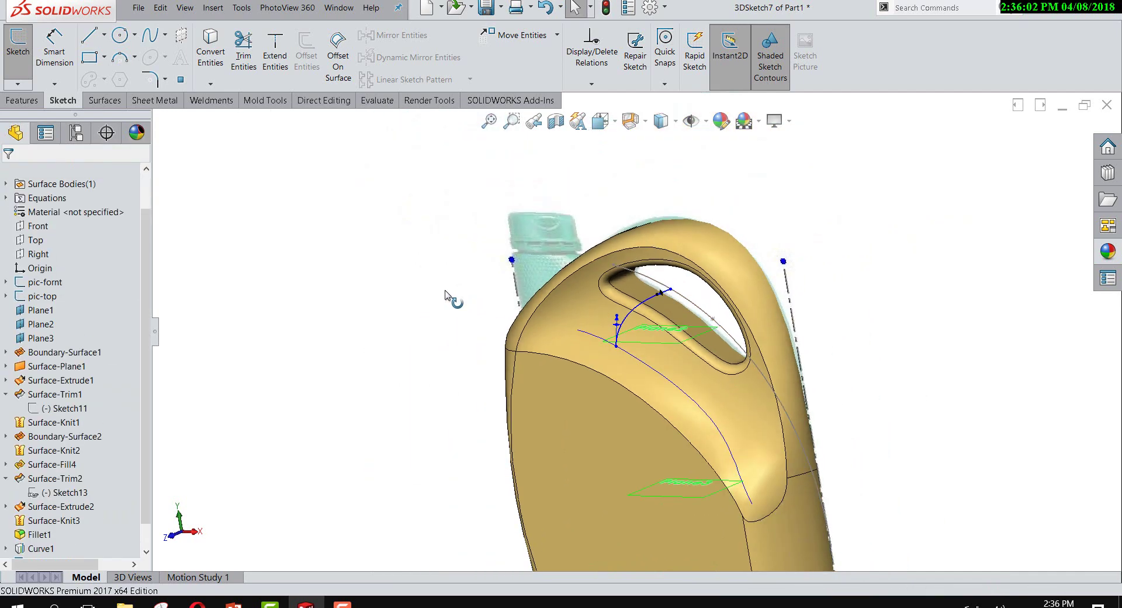
Step: Exit 3DSketch7 and set up a swept surface with profile 3DSketch7 and path Sketch15
click(18, 99)
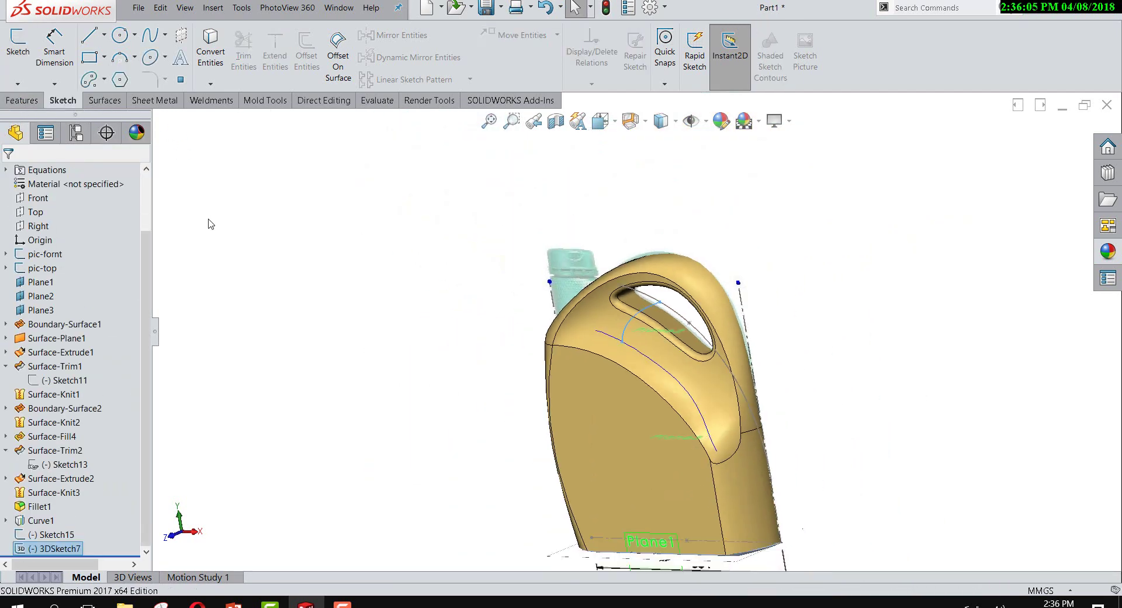
click(100, 101)
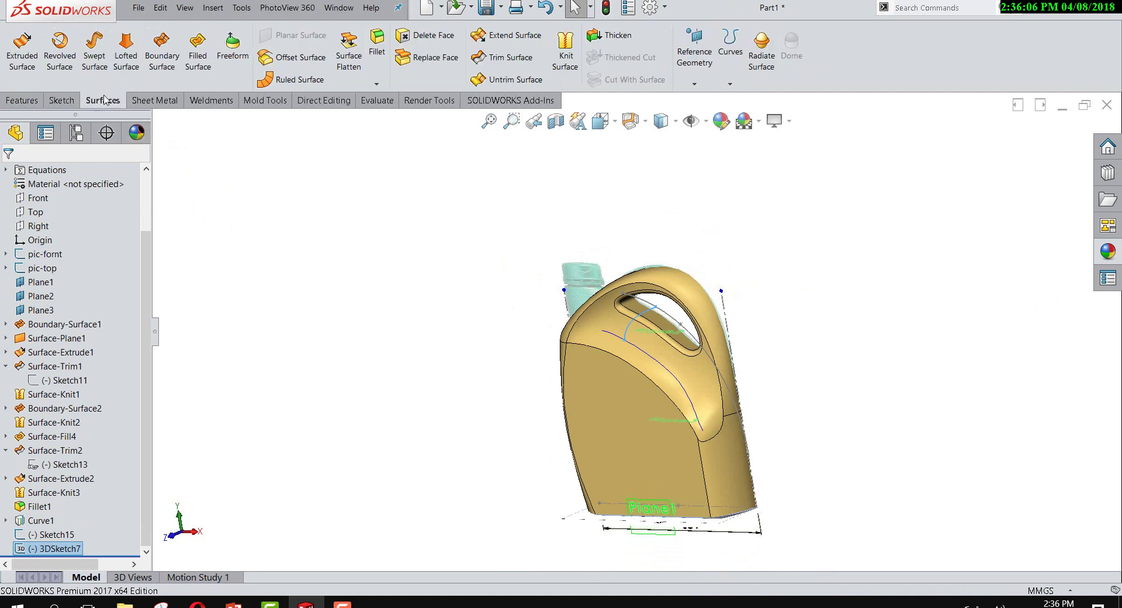
click(94, 53)
scroll(611, 318, down, 2)
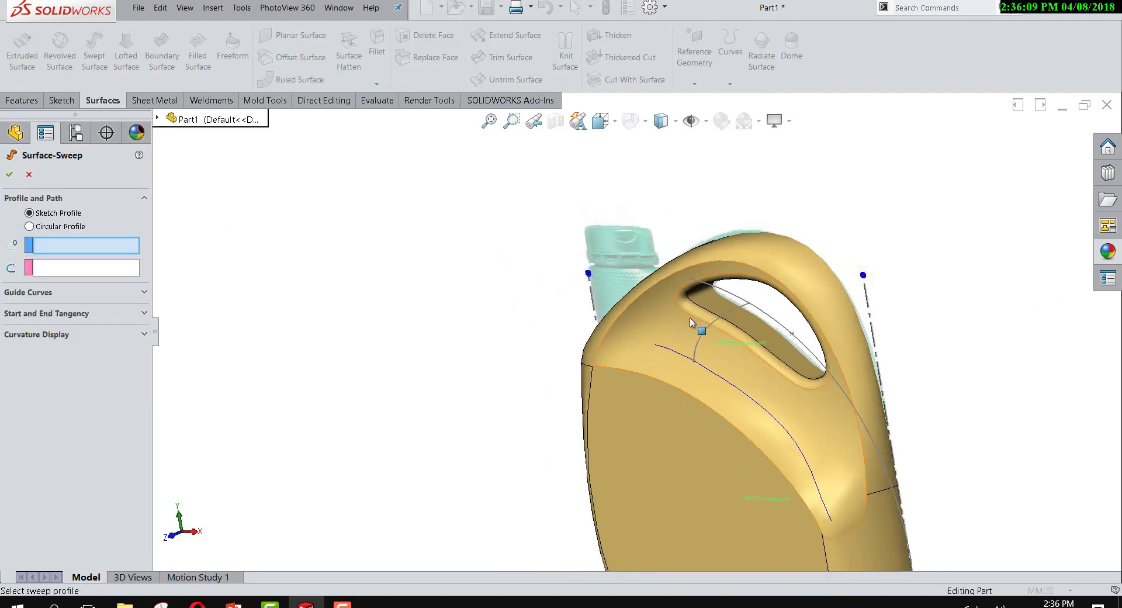
click(714, 331)
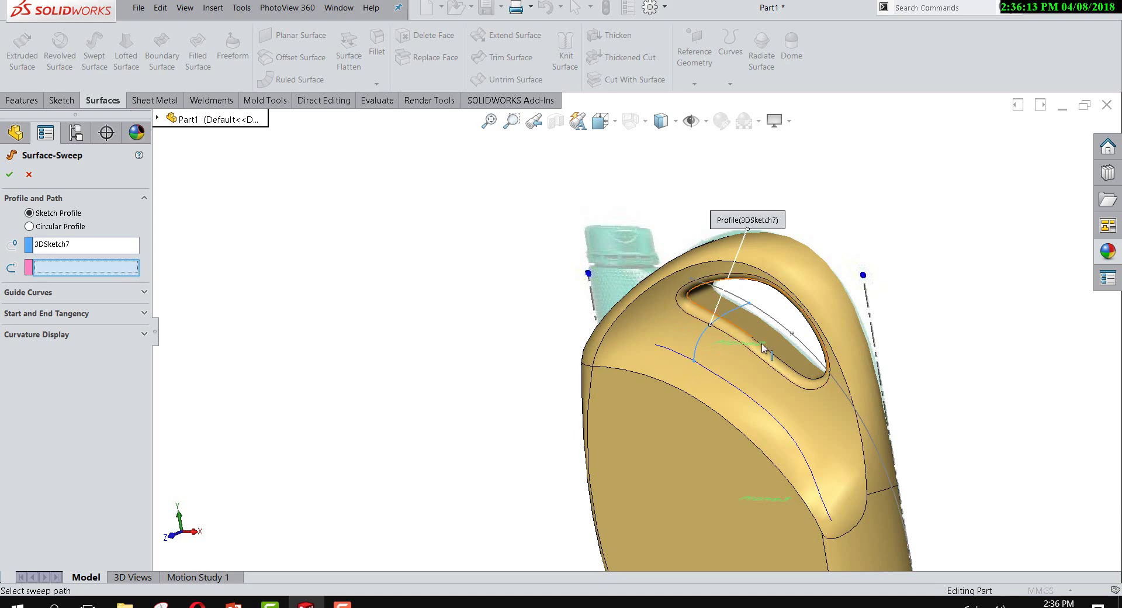
click(775, 326)
scroll(776, 326, up, 2)
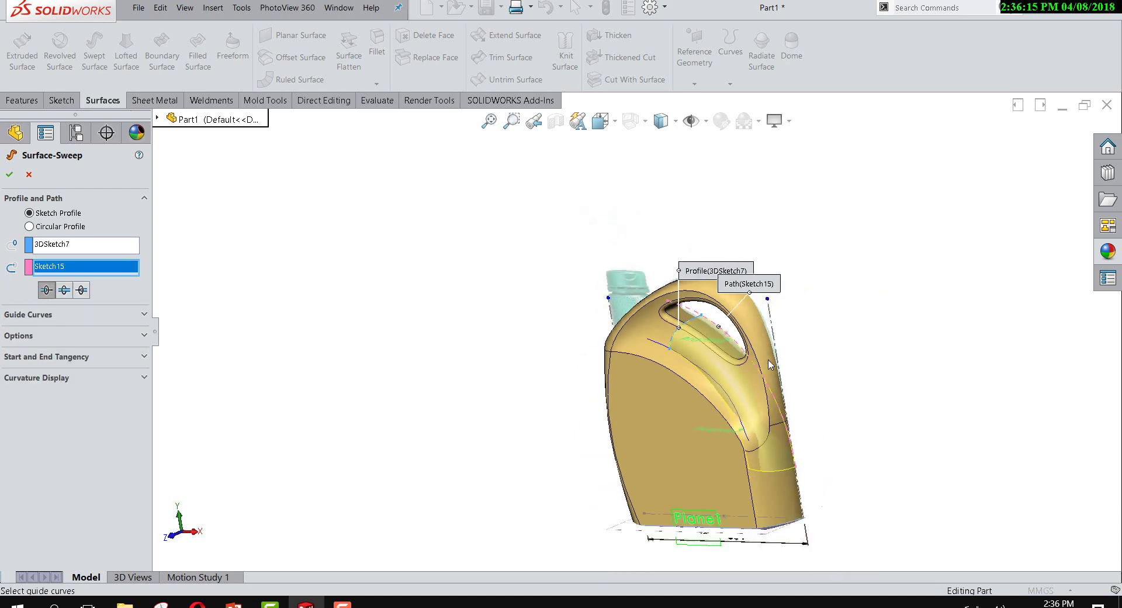
Step: Accept the sweep to create Surface-Sweep1 and view the whole jug body
middle_drag(776, 326, 801, 330)
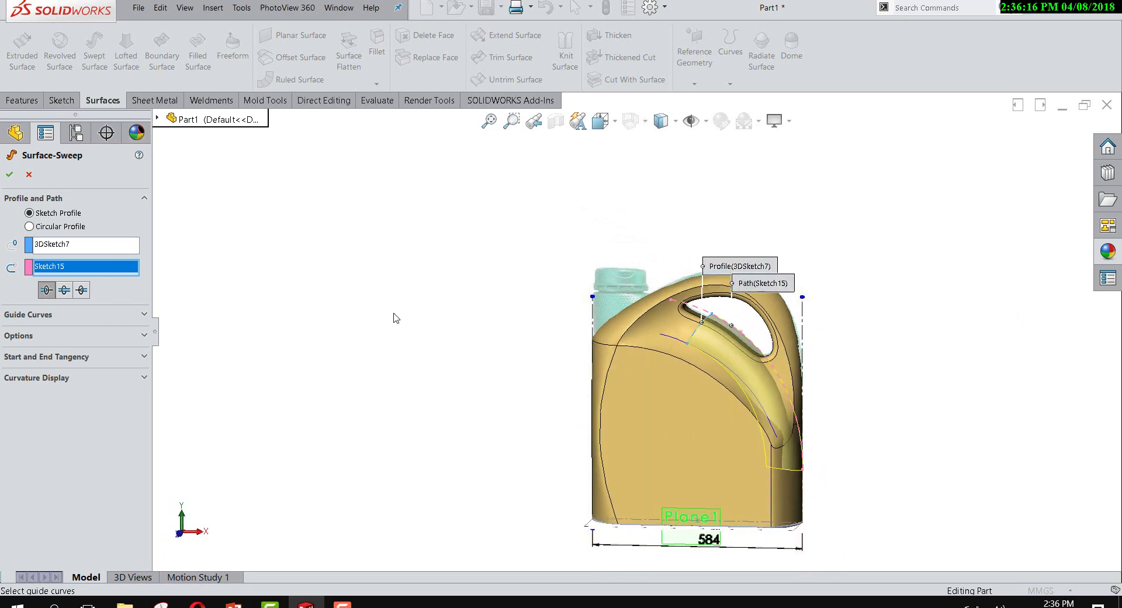
click(9, 175)
scroll(782, 369, down, 3)
scroll(782, 369, down, 3)
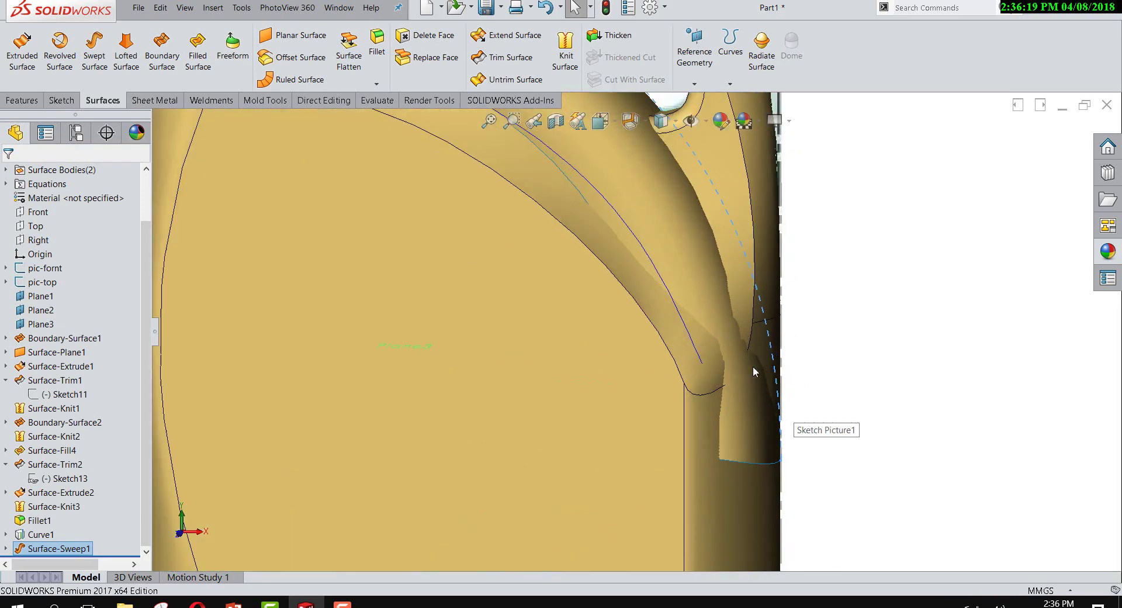
scroll(781, 369, down, 3)
scroll(782, 369, up, 3)
mouse_move(784, 353)
middle_down()
mouse_move(761, 403)
mouse_move(747, 311)
middle_up()
scroll(747, 311, up, 3)
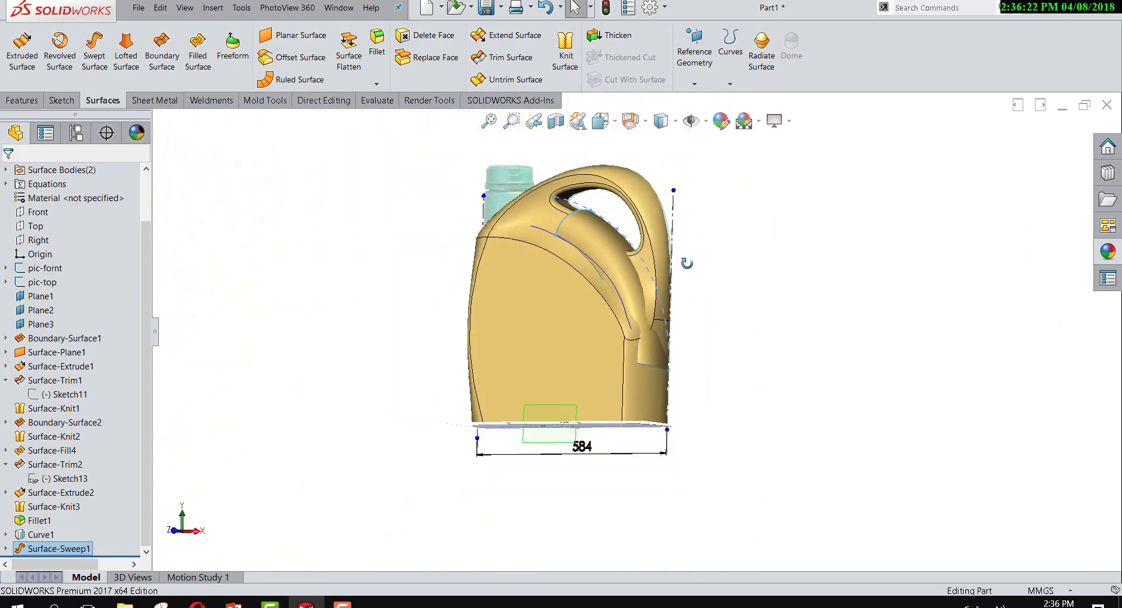
Step: Edit Surface-Sweep1 to use the bidirectional option so it sweeps both ways along Sketch15
right_click(33, 547)
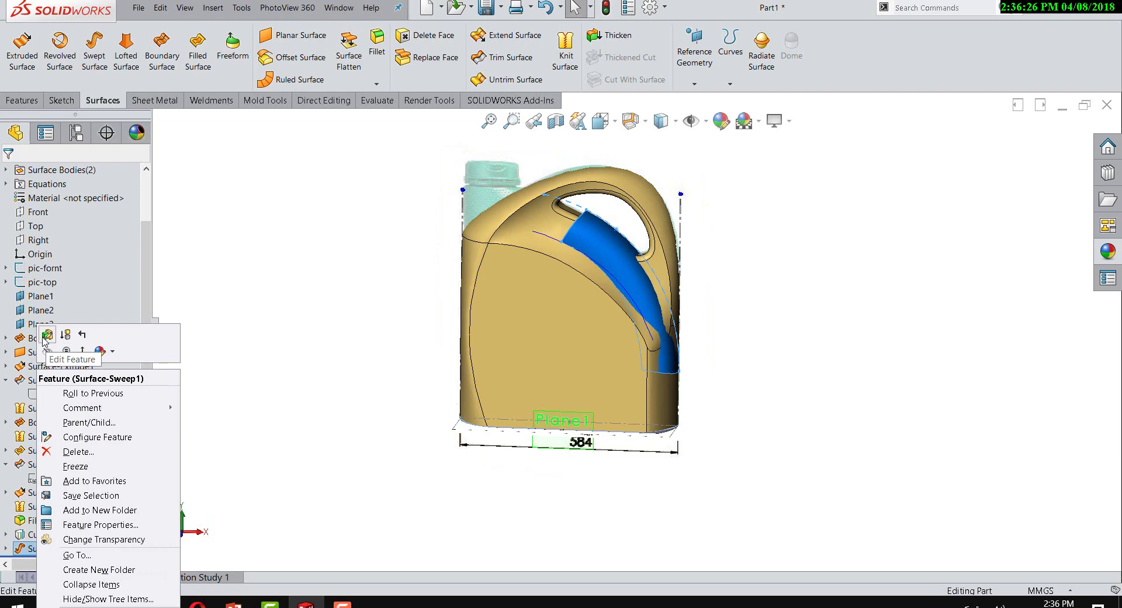
click(46, 335)
scroll(630, 230, down, 3)
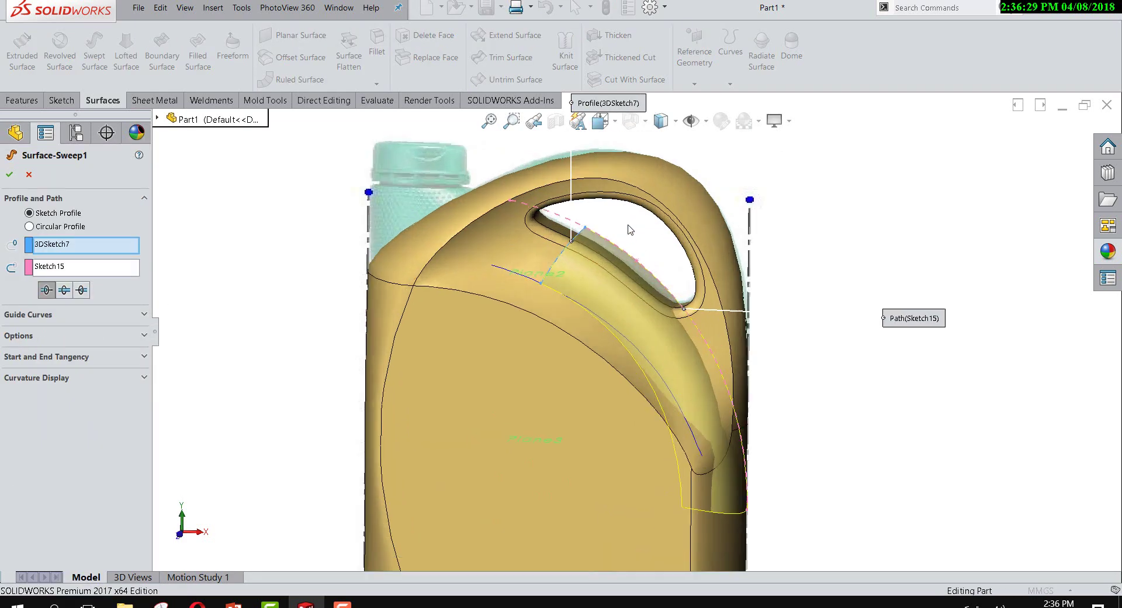
scroll(549, 240, down, 2)
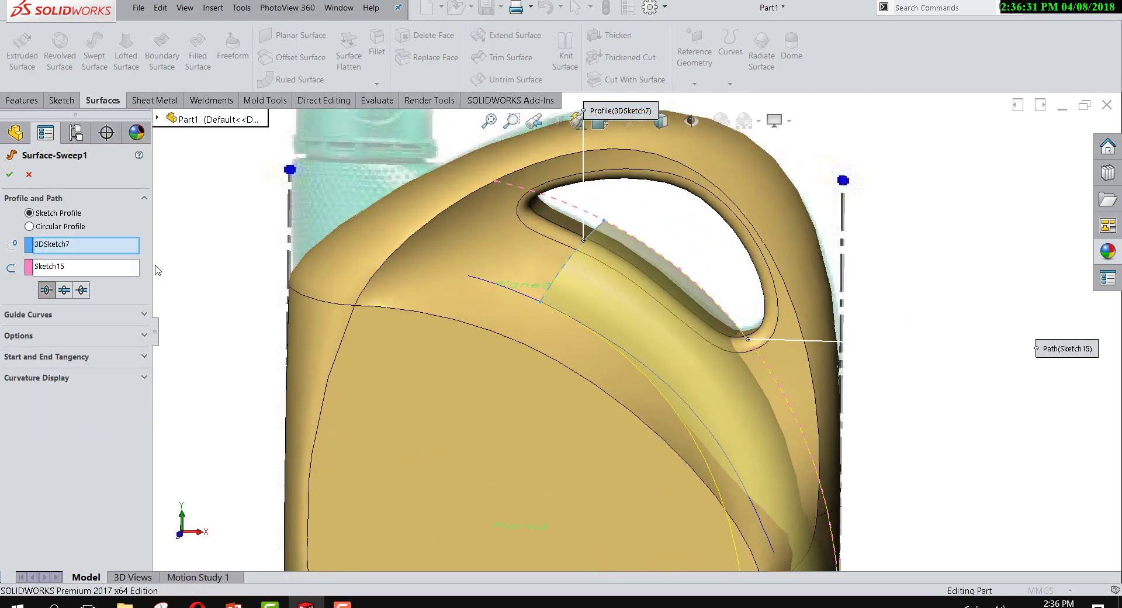
click(66, 292)
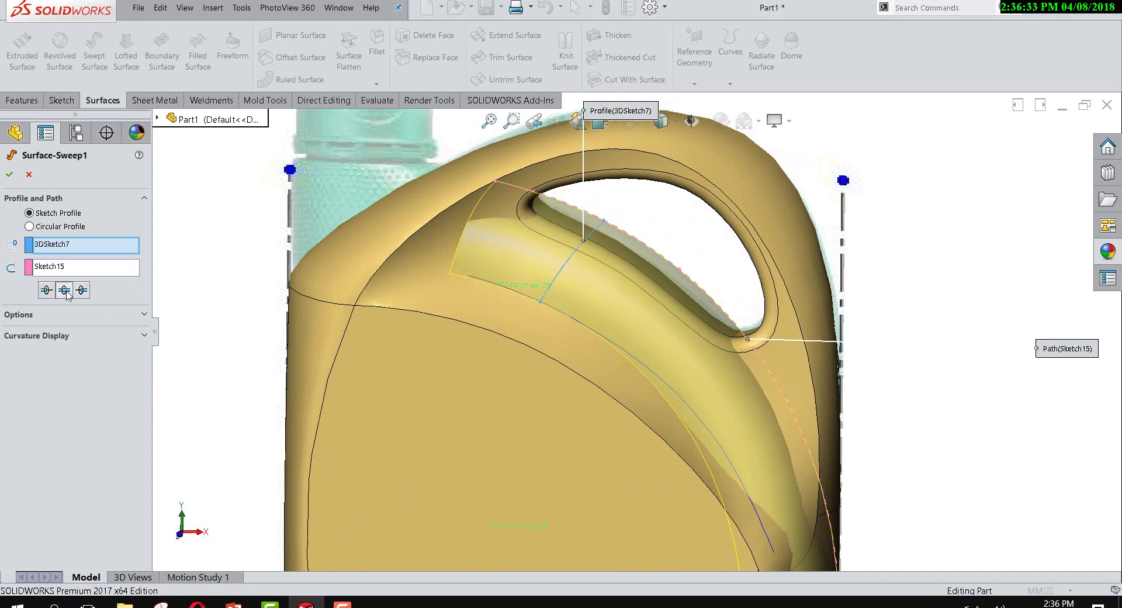
click(10, 174)
scroll(485, 224, up, 5)
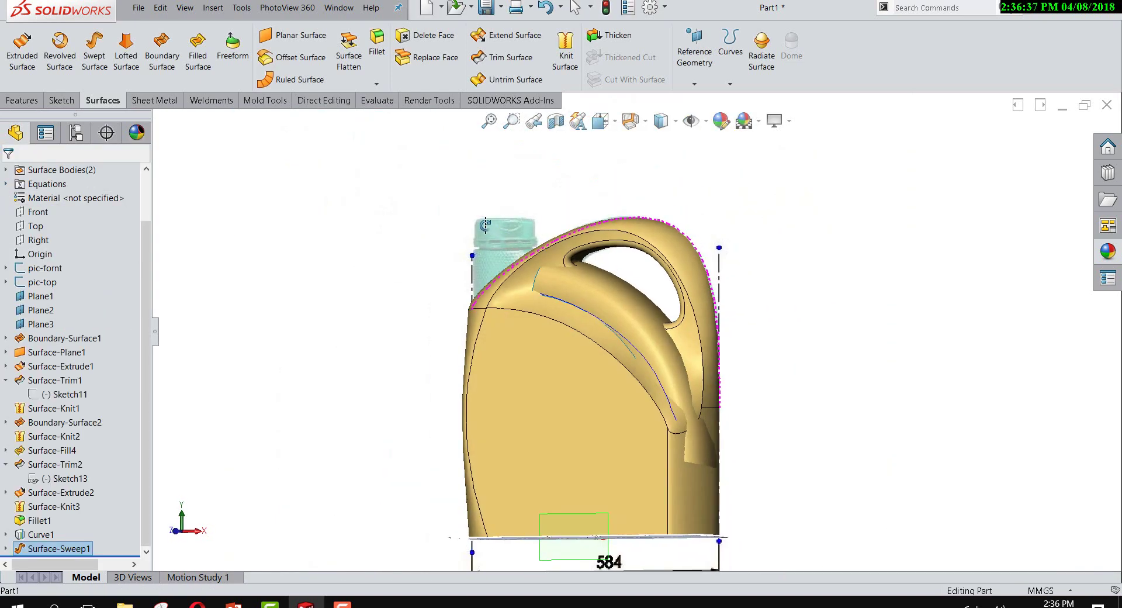
Step: Expand Surface-Sweep1 and view its path sketch Sketch15 straight on
scroll(502, 246, down, 2)
scroll(584, 280, down, 2)
scroll(672, 314, down, 3)
scroll(651, 316, down, 3)
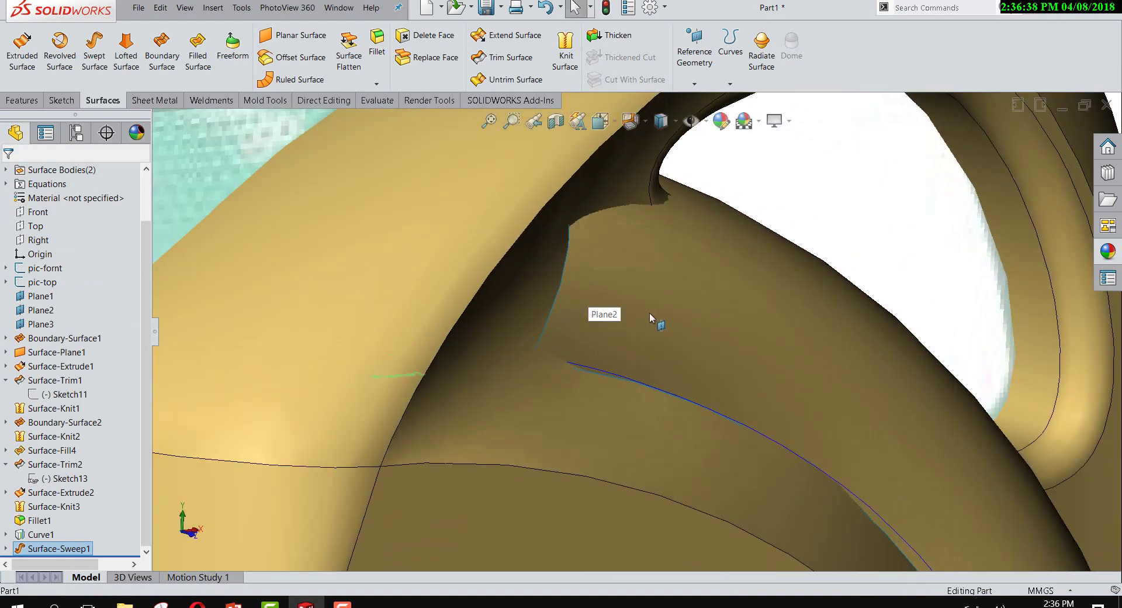
scroll(651, 316, up, 2)
scroll(629, 319, up, 3)
middle_drag(643, 318, 576, 326)
click(5, 548)
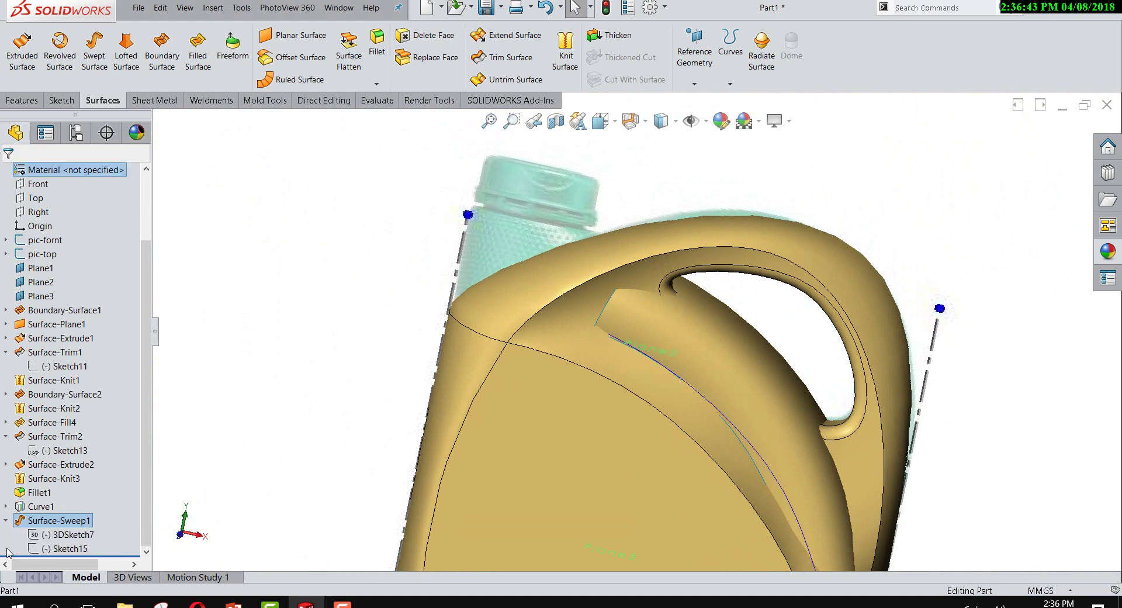
right_click(49, 536)
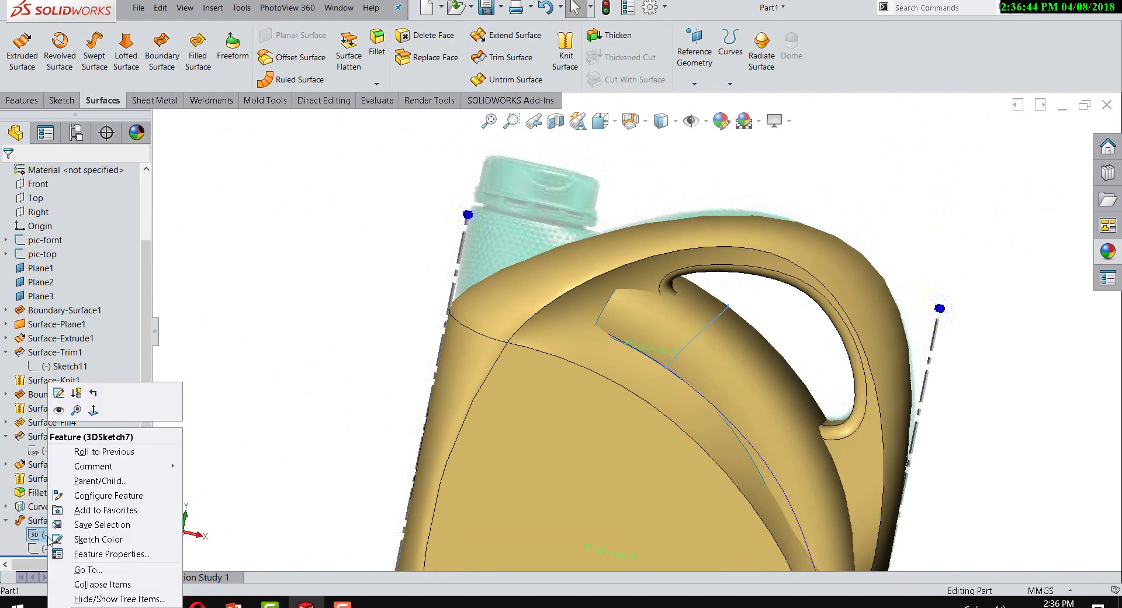
click(42, 548)
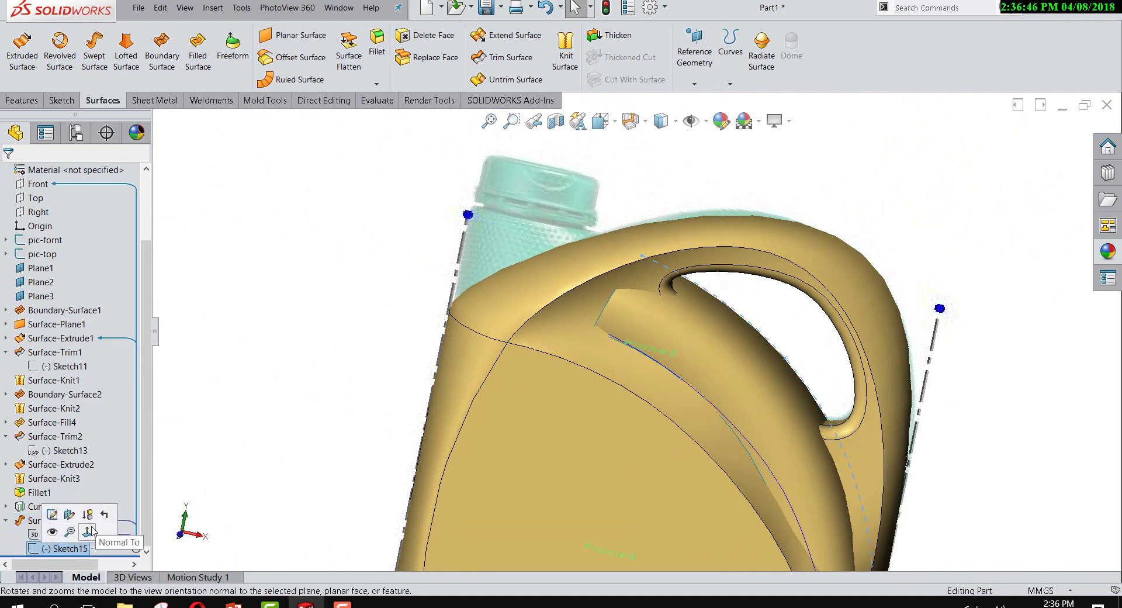
click(87, 531)
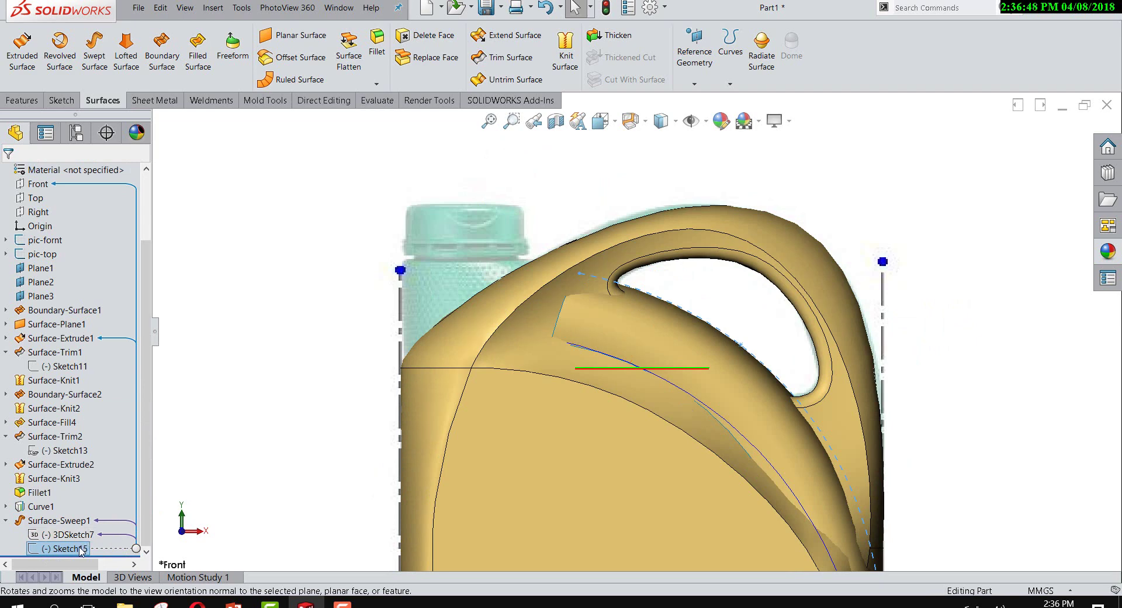
Step: Edit Sketch15, try dragging the path spline's end above the jug, then undo it and exit
right_click(81, 550)
click(90, 393)
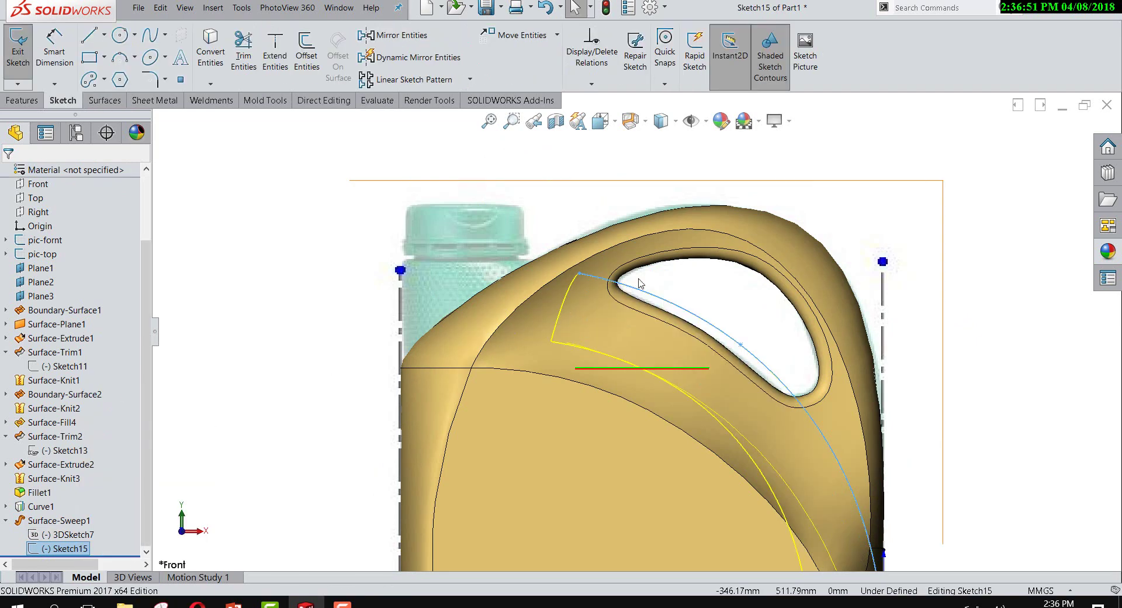
scroll(619, 275, down, 3)
click(515, 290)
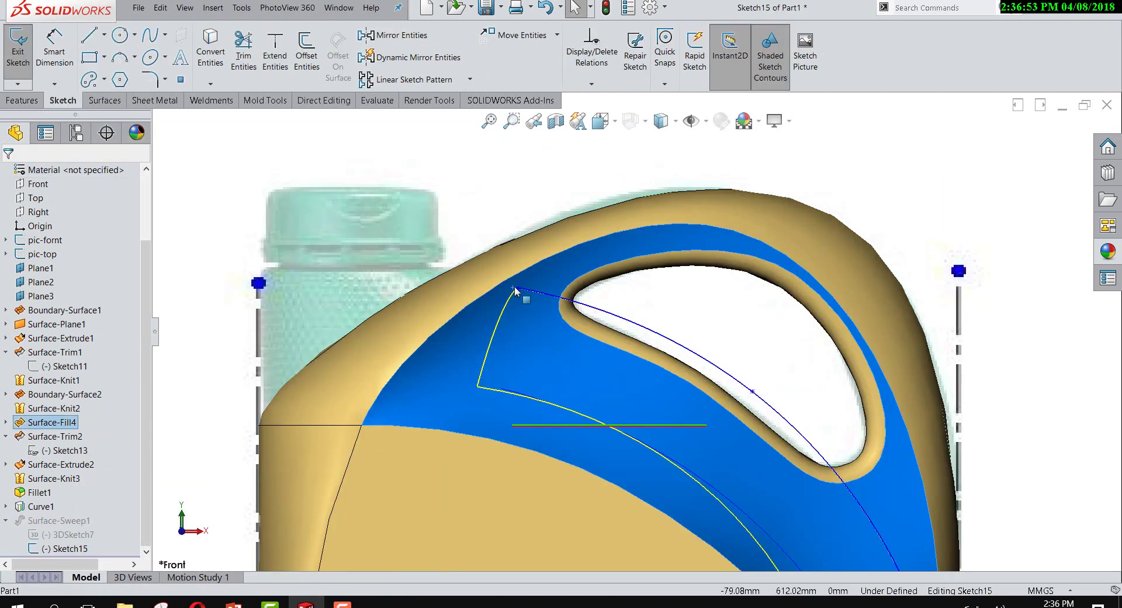
drag(518, 289, 349, 199)
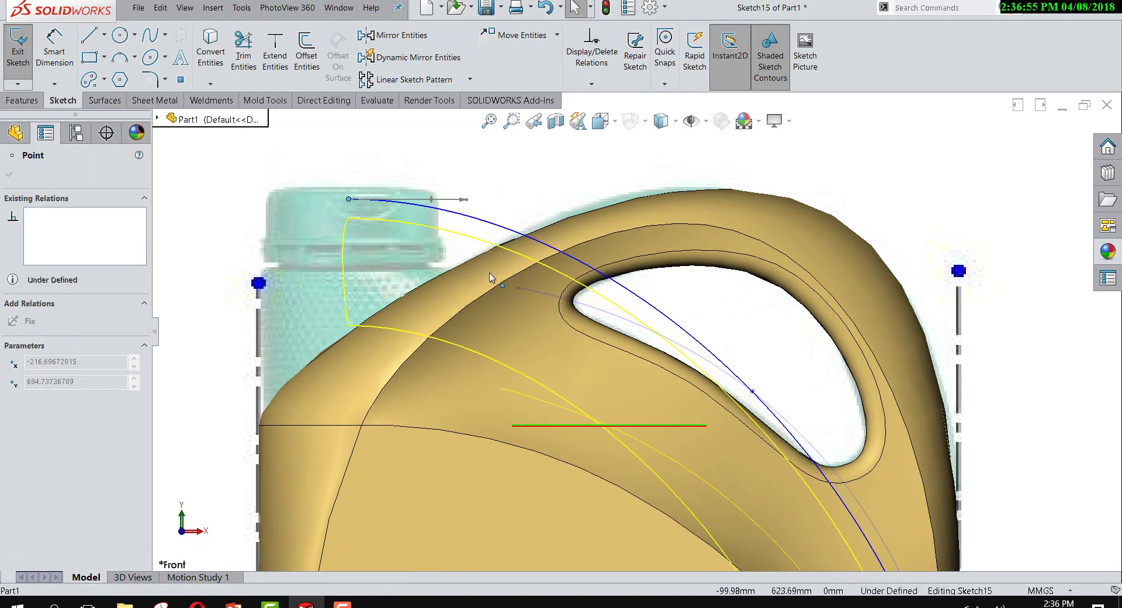
key(Escape)
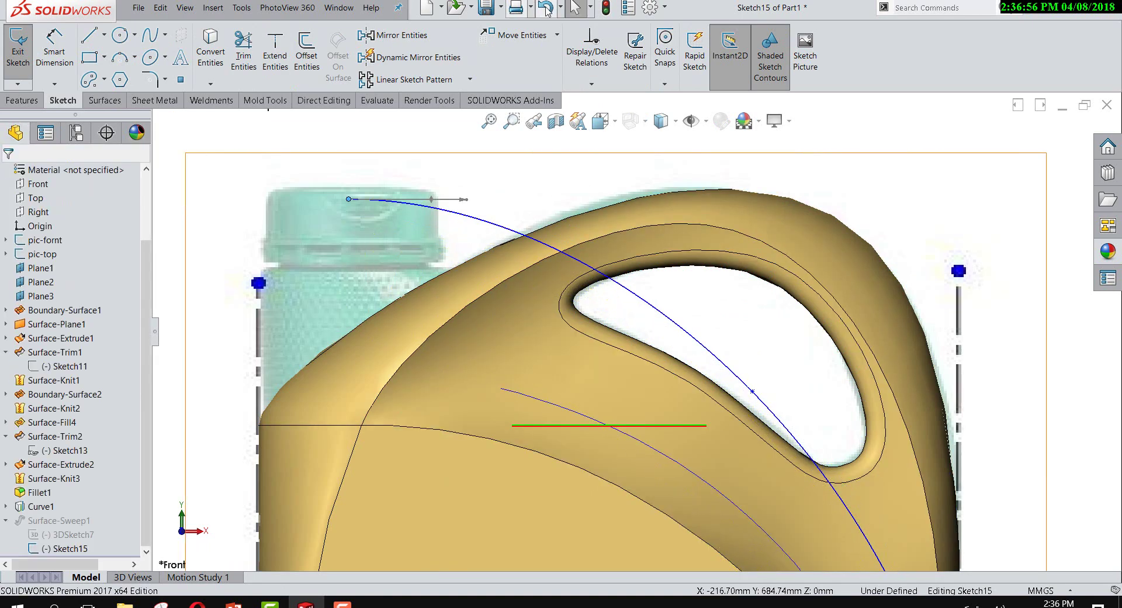
click(546, 9)
click(467, 134)
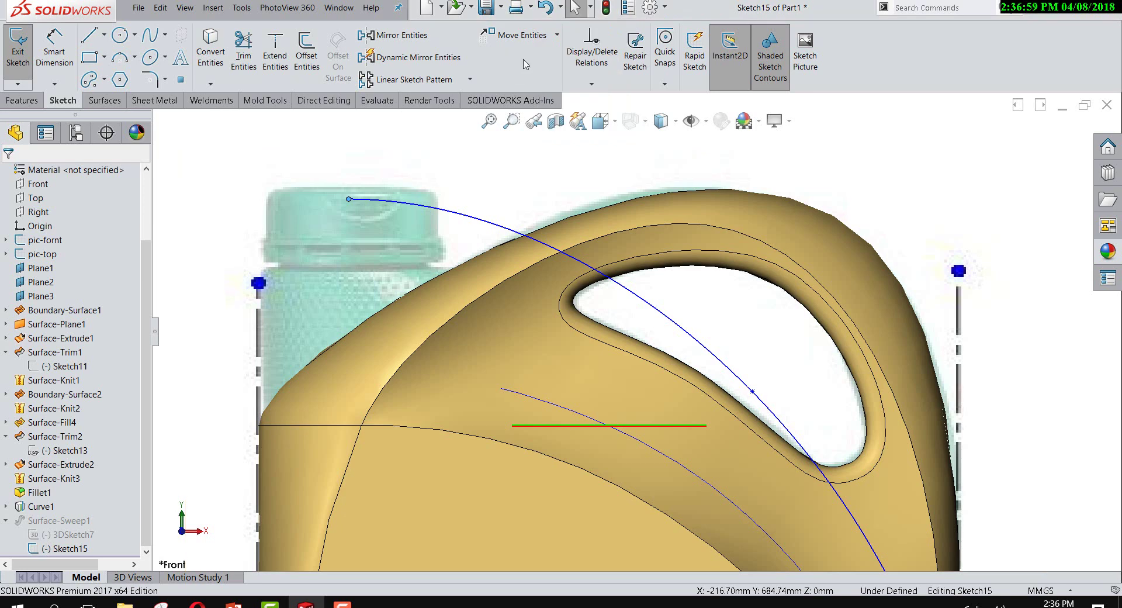
click(547, 9)
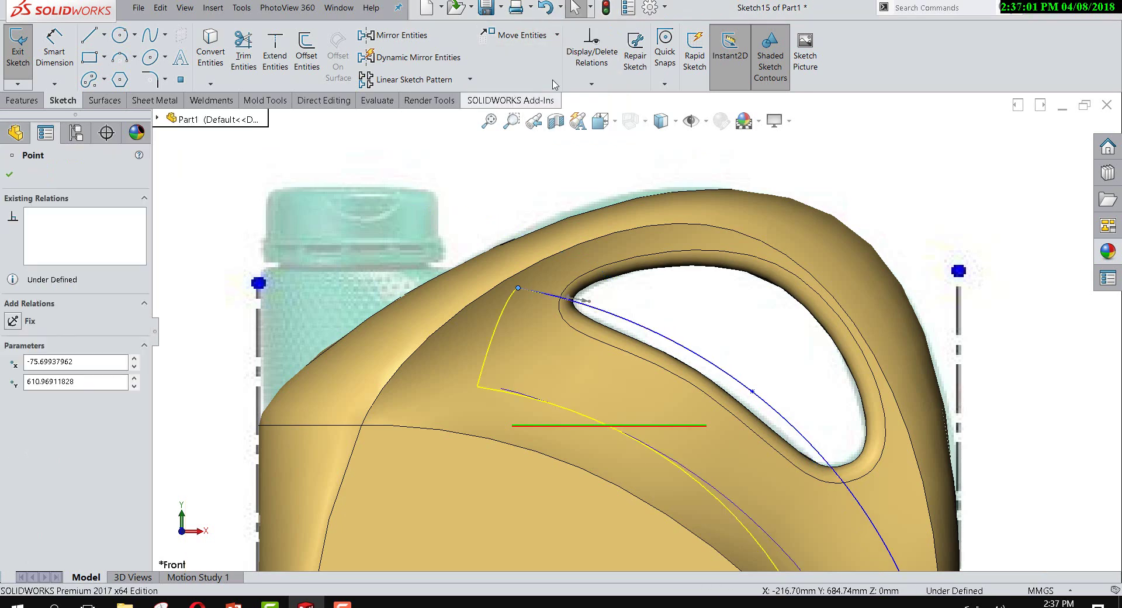
click(551, 9)
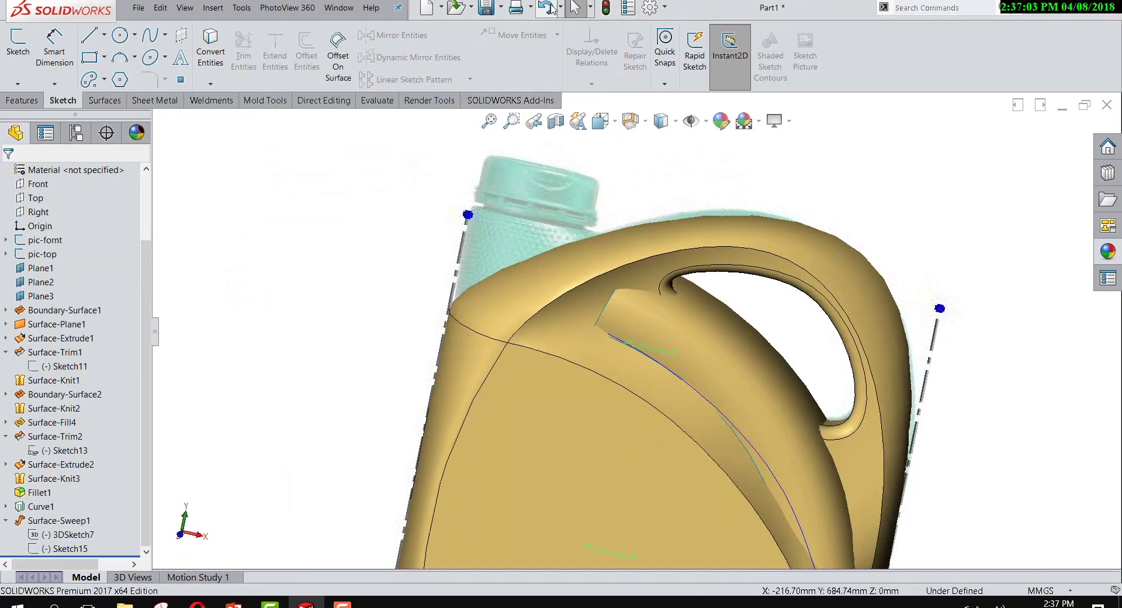
Step: Reopen Sketch15 from a front view and exit it so Surface-Sweep1 rebuilds
right_click(70, 550)
click(114, 410)
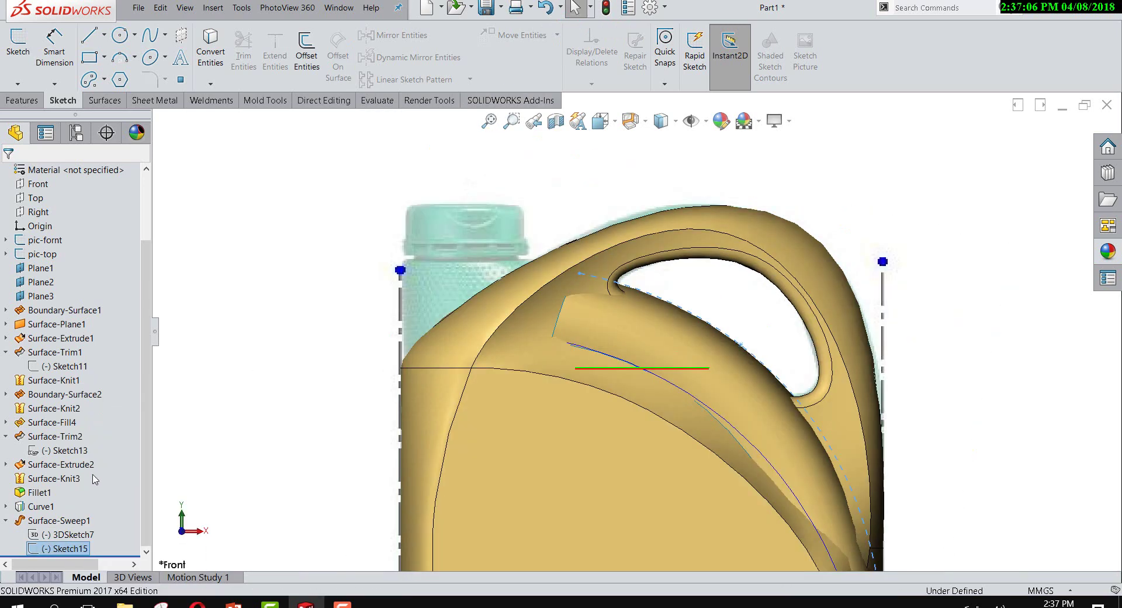
right_click(72, 551)
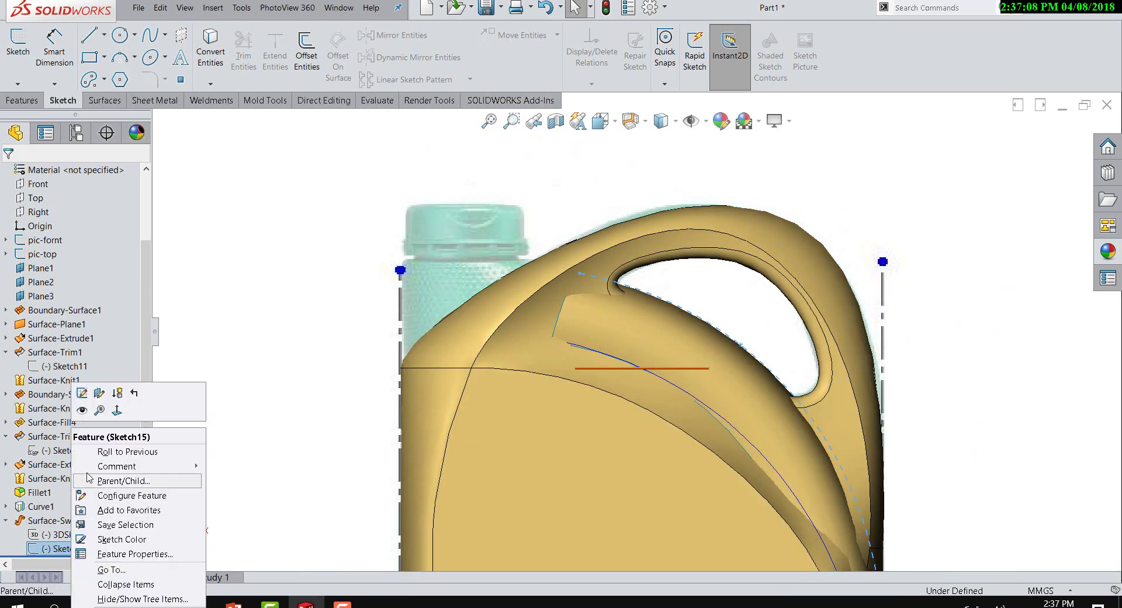
click(82, 395)
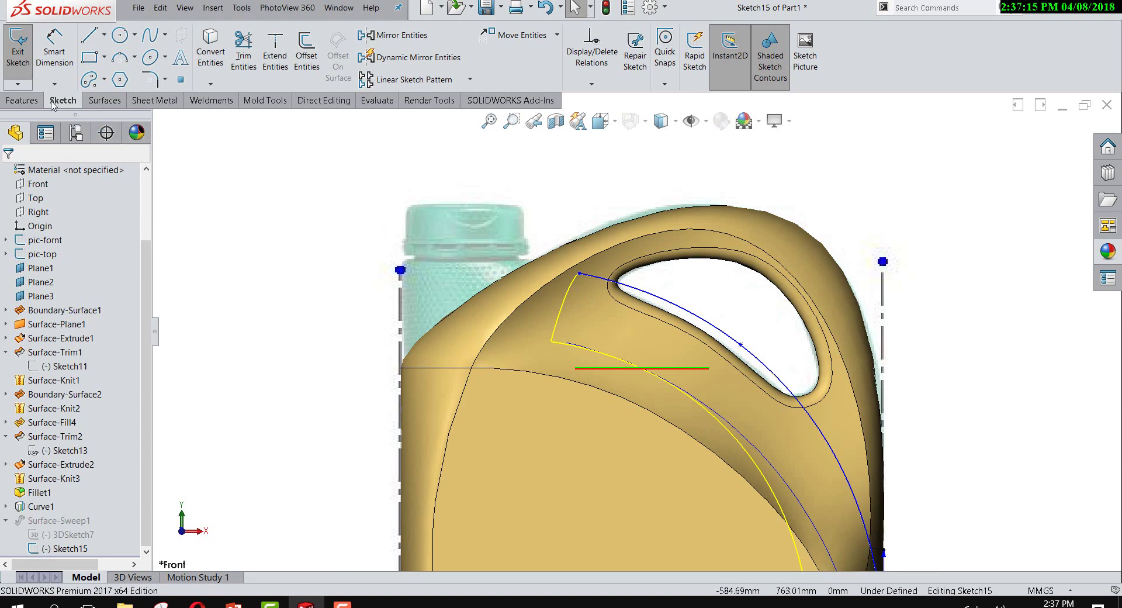
click(29, 69)
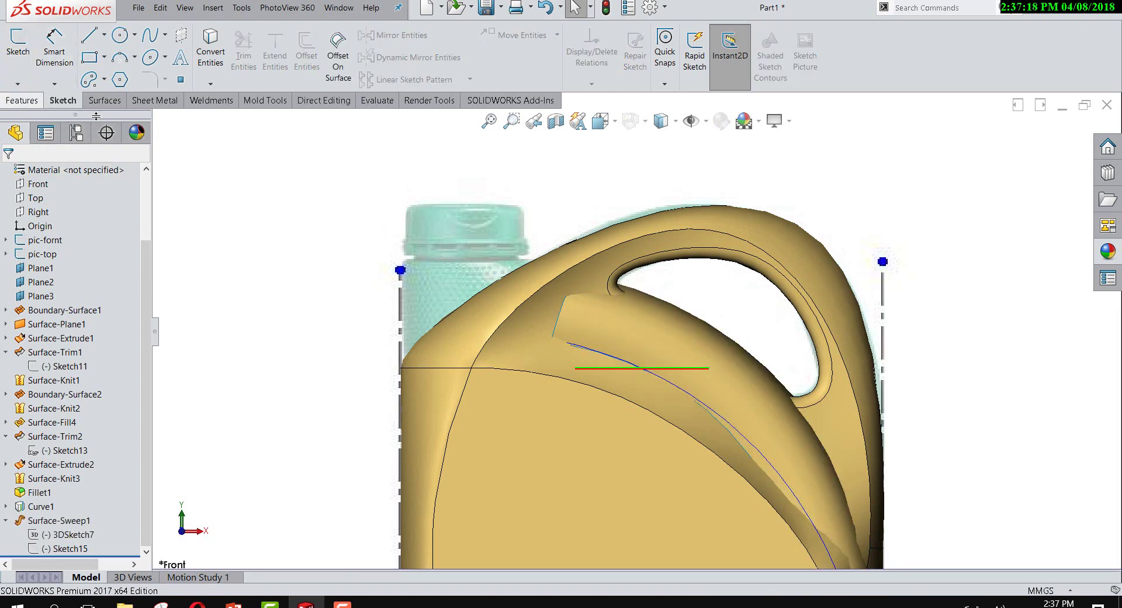
scroll(375, 225, up, 3)
Step: Extend Surface-Sweep1's edge by 156.985 mm as the same surface toward the bottle neck
middle_drag(376, 225, 534, 308)
scroll(615, 331, down, 5)
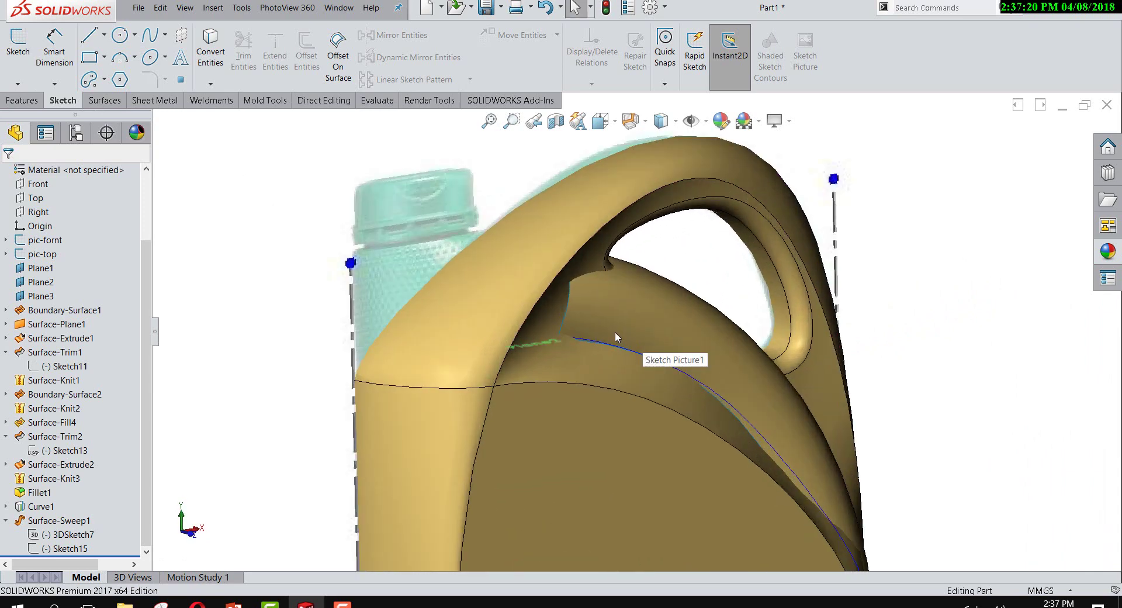
click(570, 299)
mouse_move(570, 299)
middle_down()
mouse_move(590, 283)
mouse_move(491, 293)
middle_up()
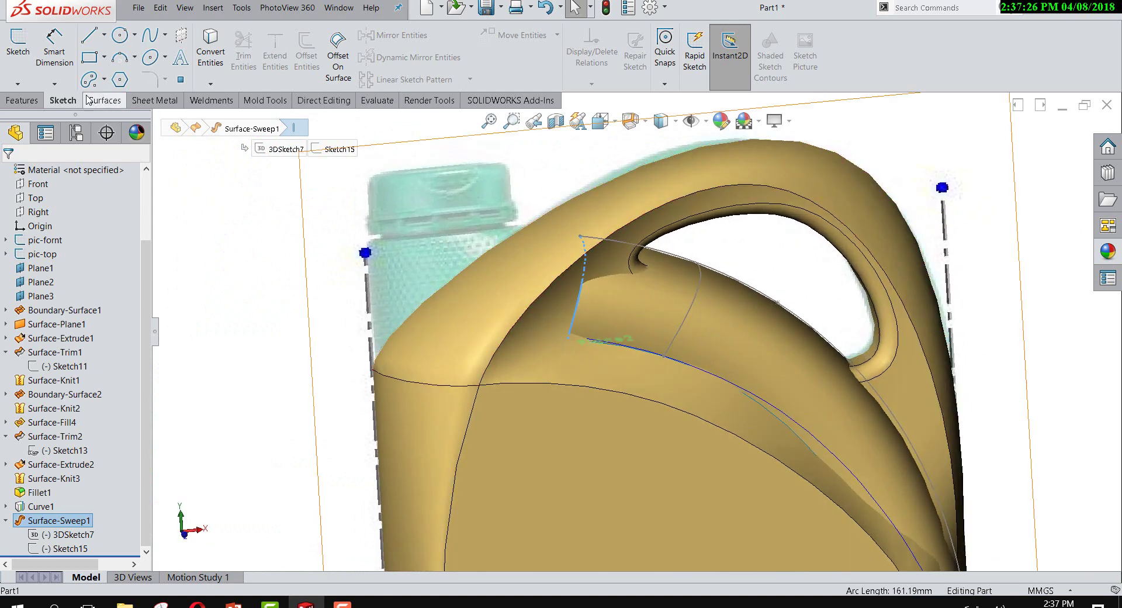
click(87, 100)
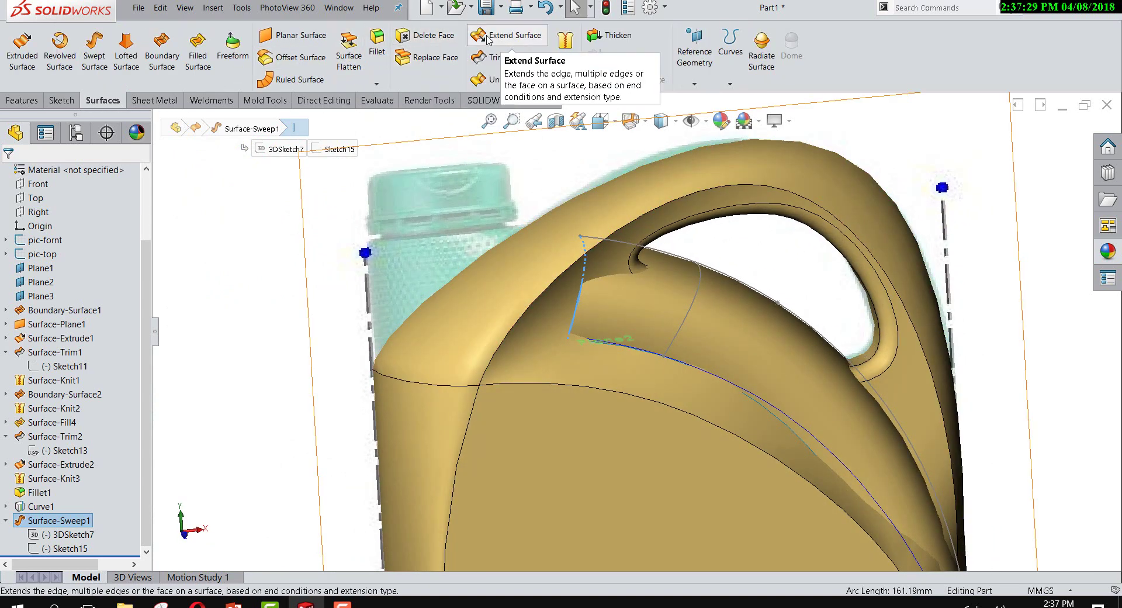
click(507, 35)
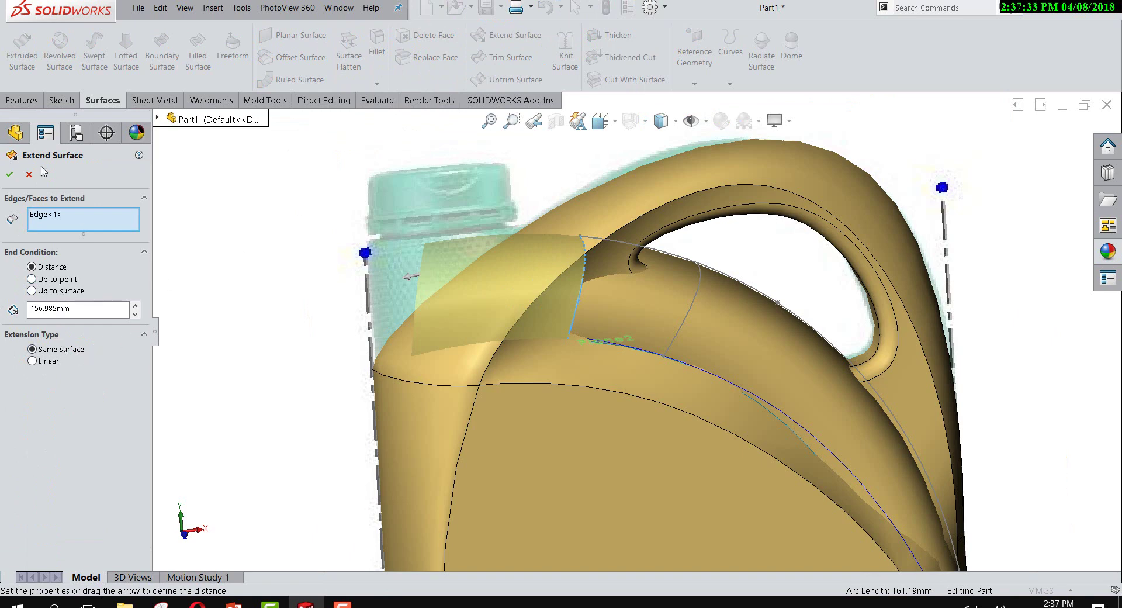
key(Return)
scroll(488, 351, up, 3)
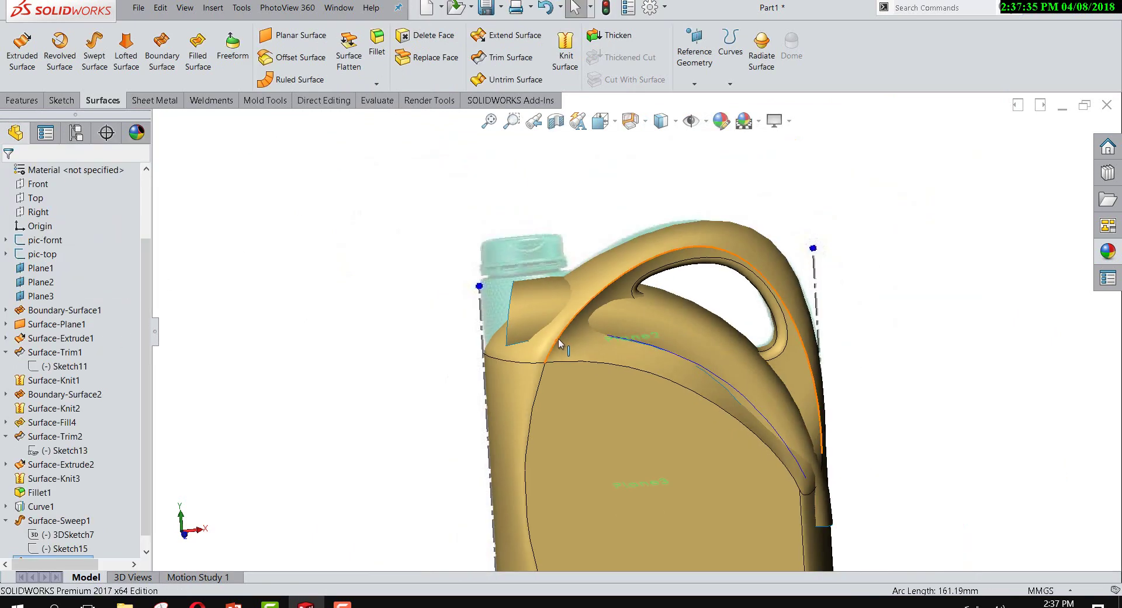
mouse_move(564, 342)
middle_down()
mouse_move(539, 261)
mouse_move(925, 426)
mouse_move(794, 353)
mouse_move(787, 376)
middle_up()
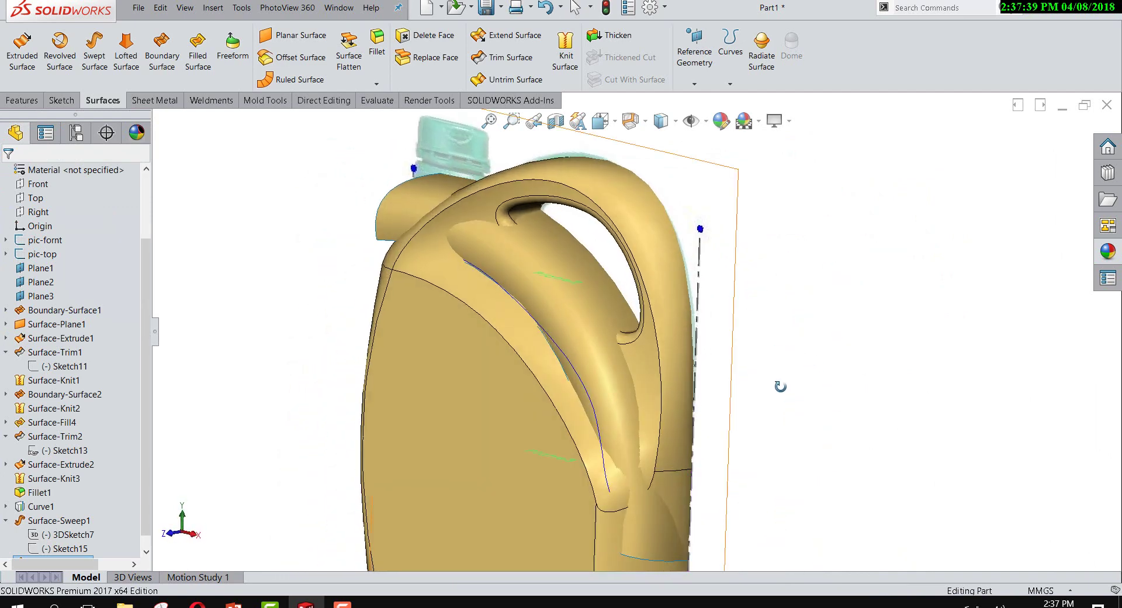
scroll(780, 388, down, 2)
scroll(661, 421, down, 2)
mouse_move(661, 421)
middle_down()
mouse_move(608, 338)
mouse_move(717, 393)
mouse_move(766, 364)
mouse_move(614, 351)
mouse_move(591, 316)
mouse_move(767, 437)
mouse_move(638, 400)
mouse_move(603, 335)
middle_up()
Step: Suppress the Sketch Picture1 reference photo and orbit around the bare jug model
scroll(638, 400, up, 5)
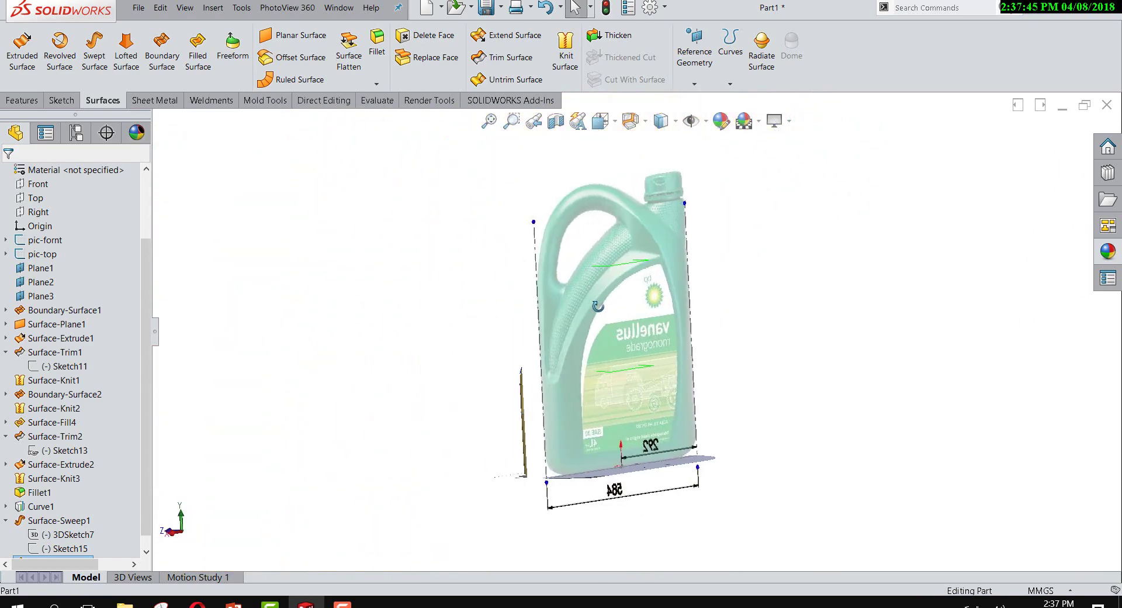
right_click(681, 167)
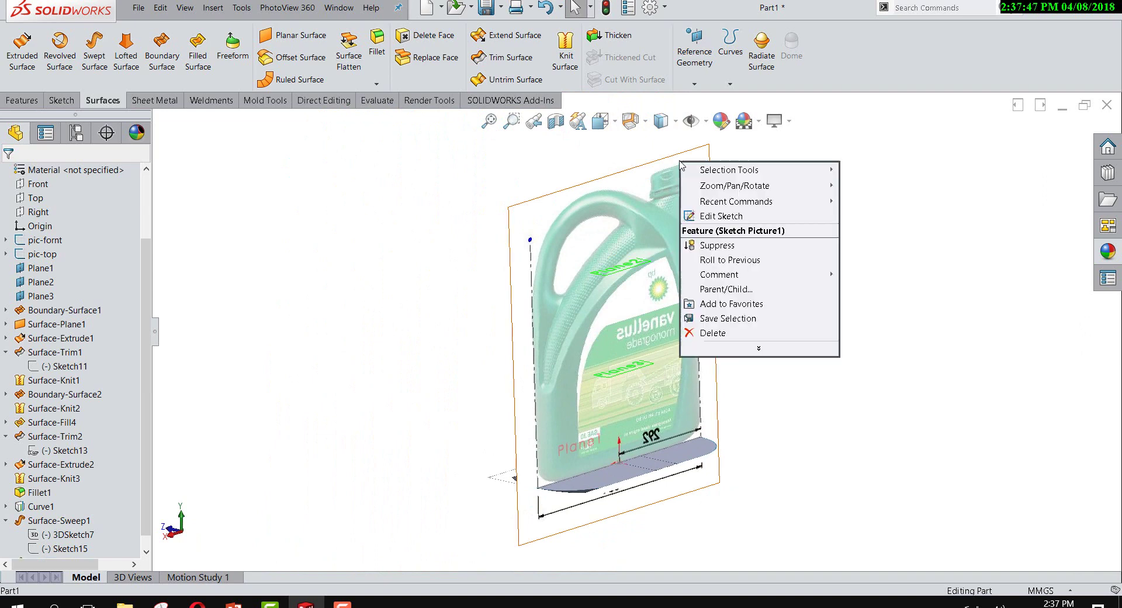
click(726, 252)
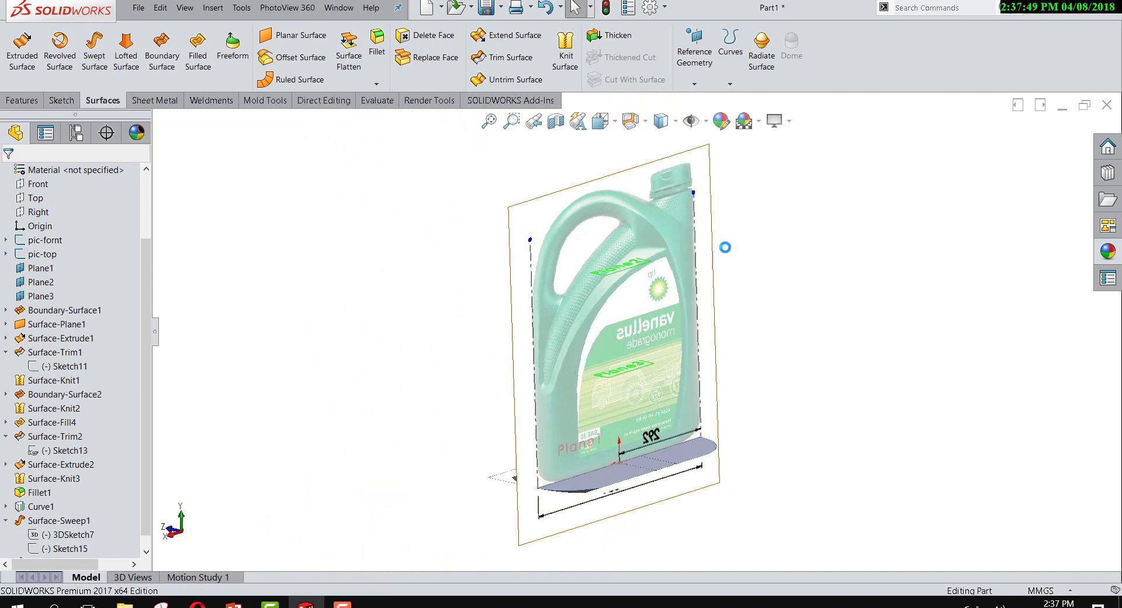
scroll(584, 263, down, 5)
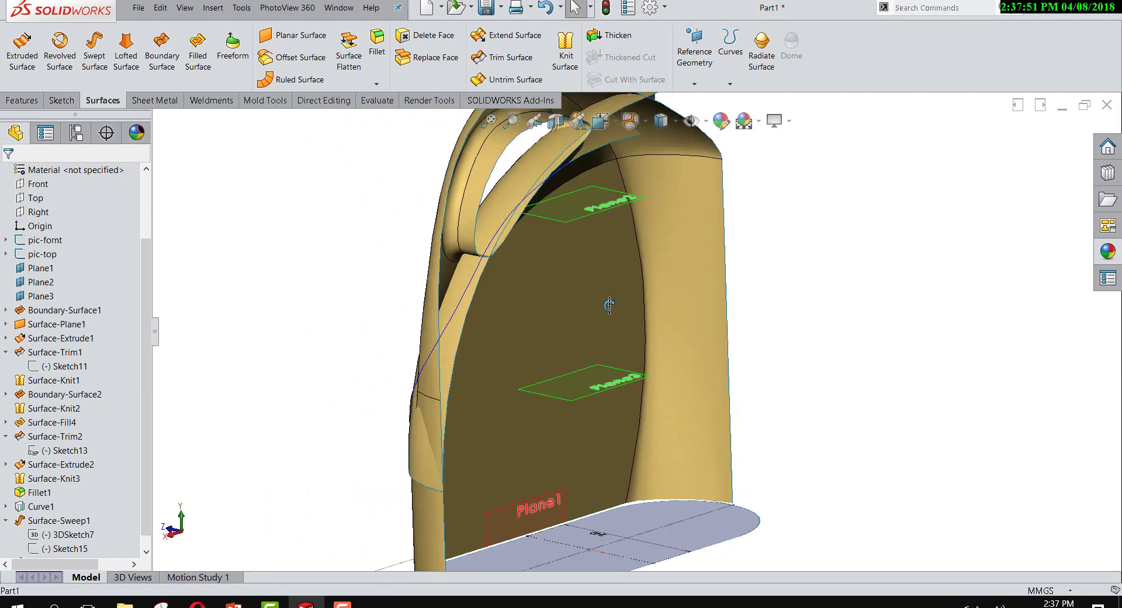
middle_drag(584, 263, 573, 258)
scroll(572, 258, up, 3)
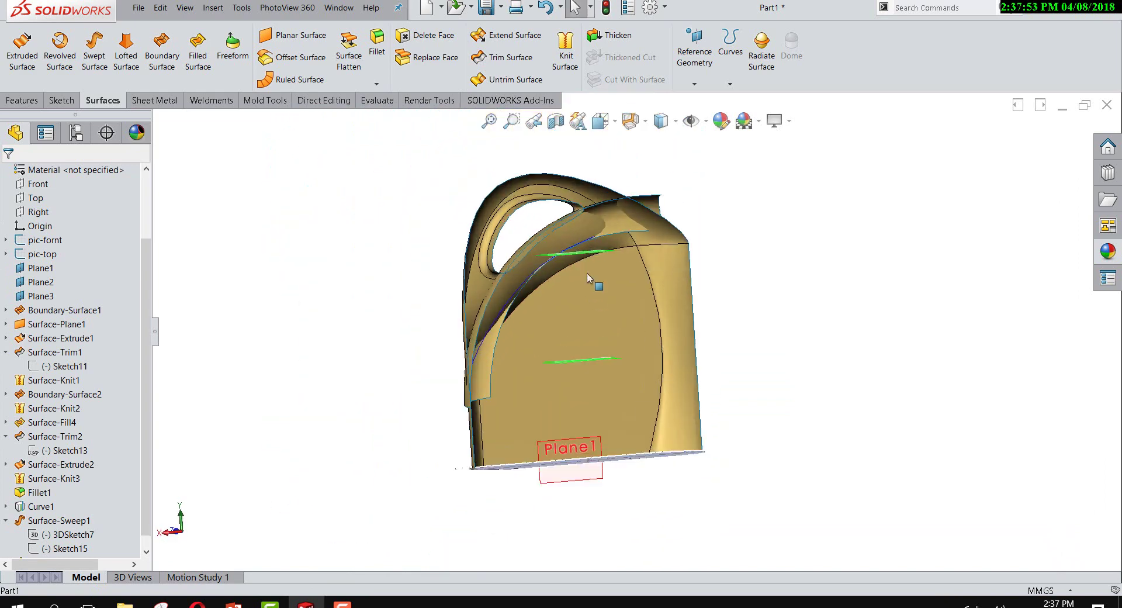
mouse_move(594, 293)
middle_down()
mouse_move(612, 288)
mouse_move(581, 288)
middle_up()
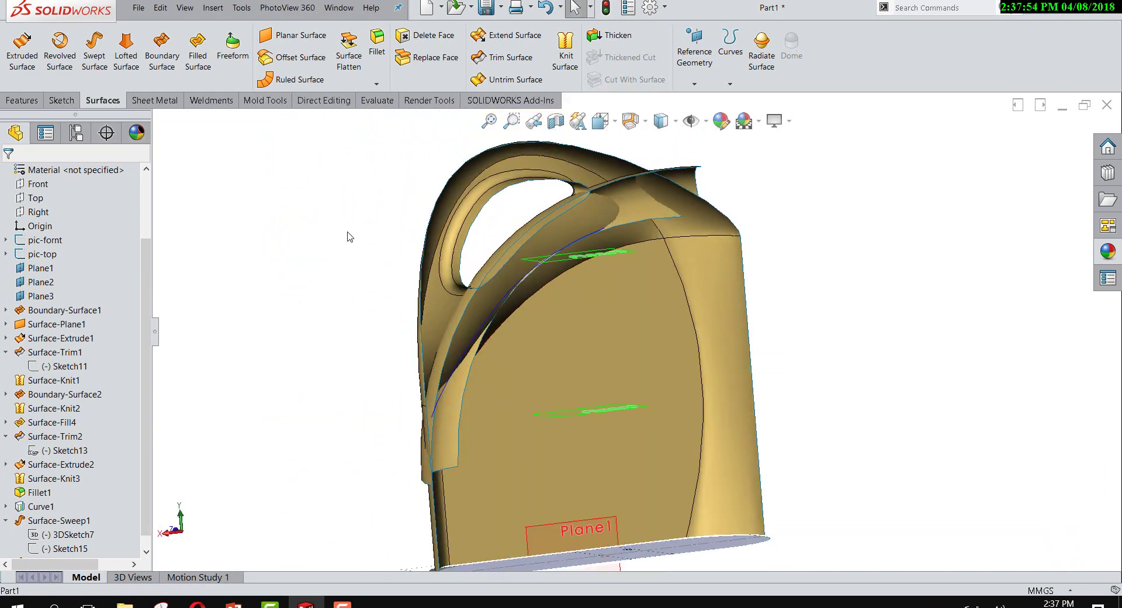
Step: Set up a mutual Trim Surface between Fillet1 and Surface-Extend1, set to remove selected pieces
click(529, 69)
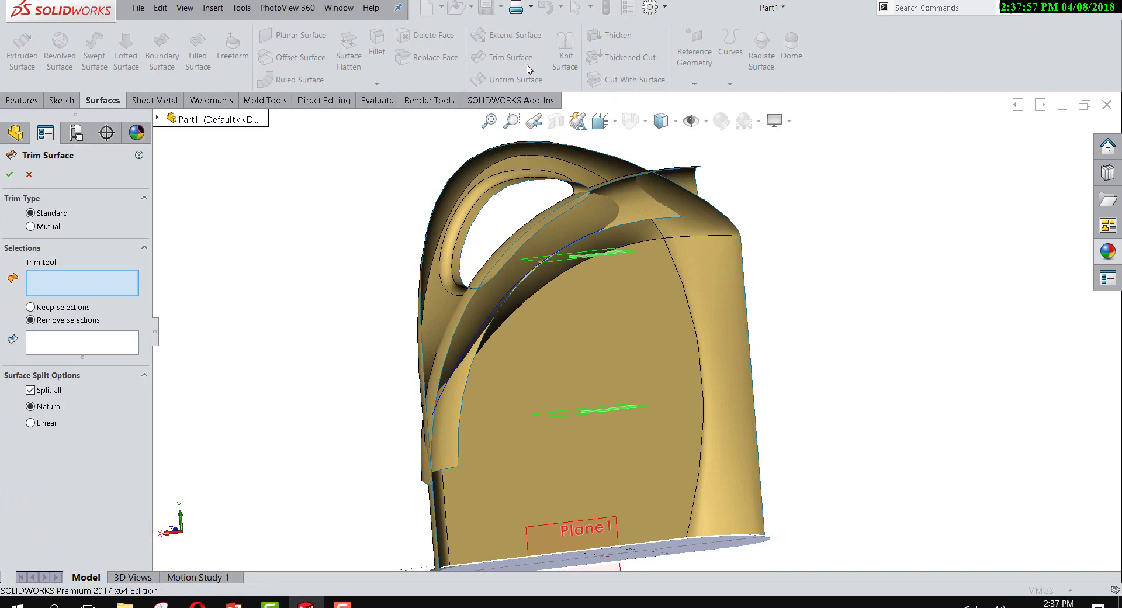
click(50, 230)
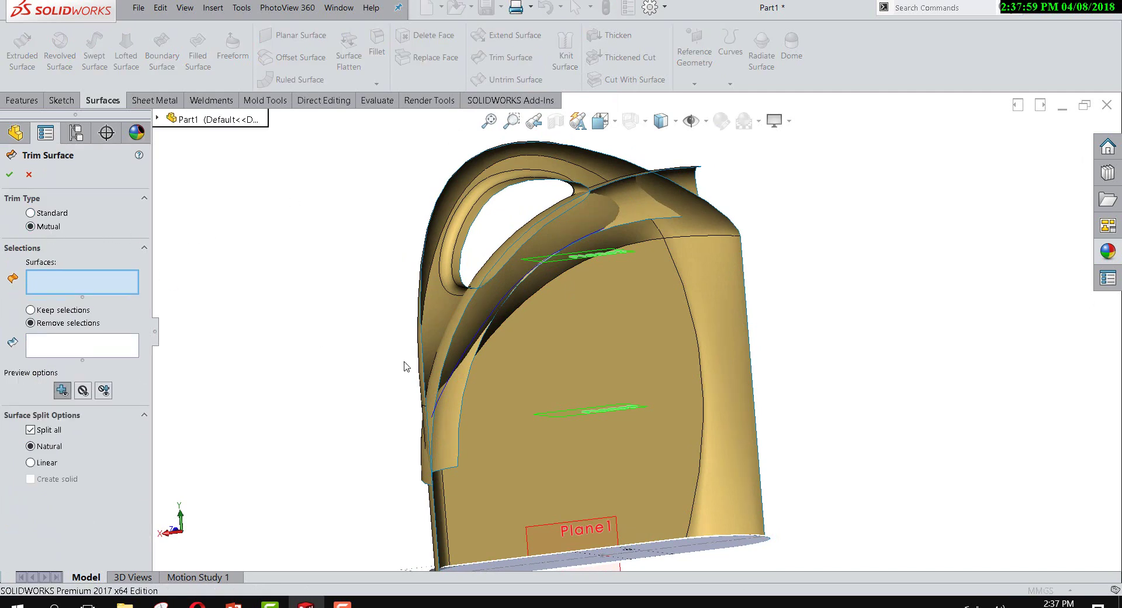
click(652, 314)
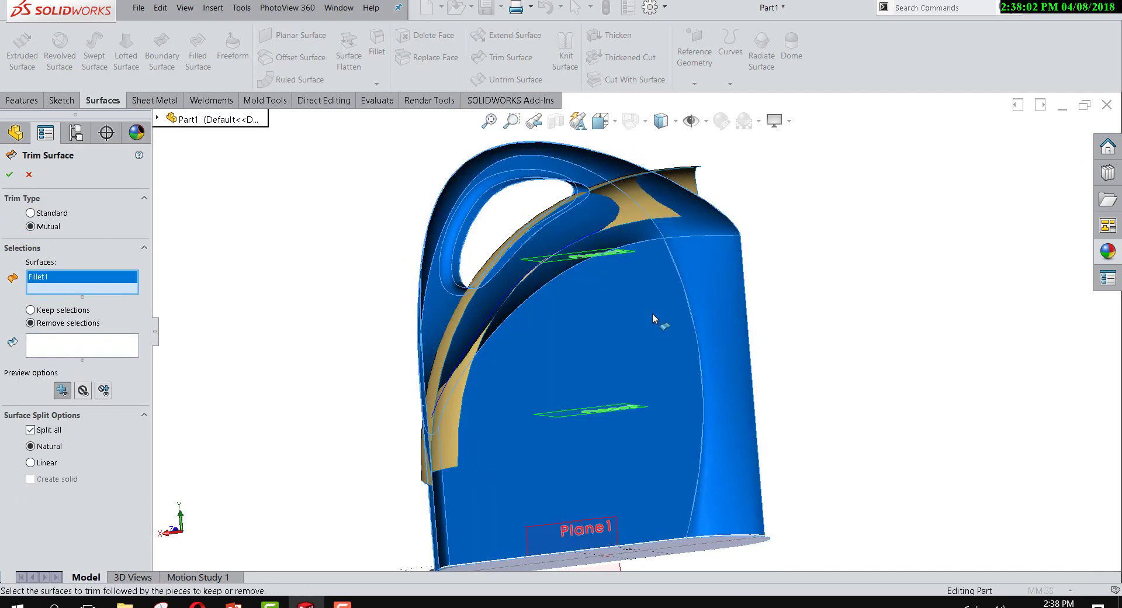
click(642, 210)
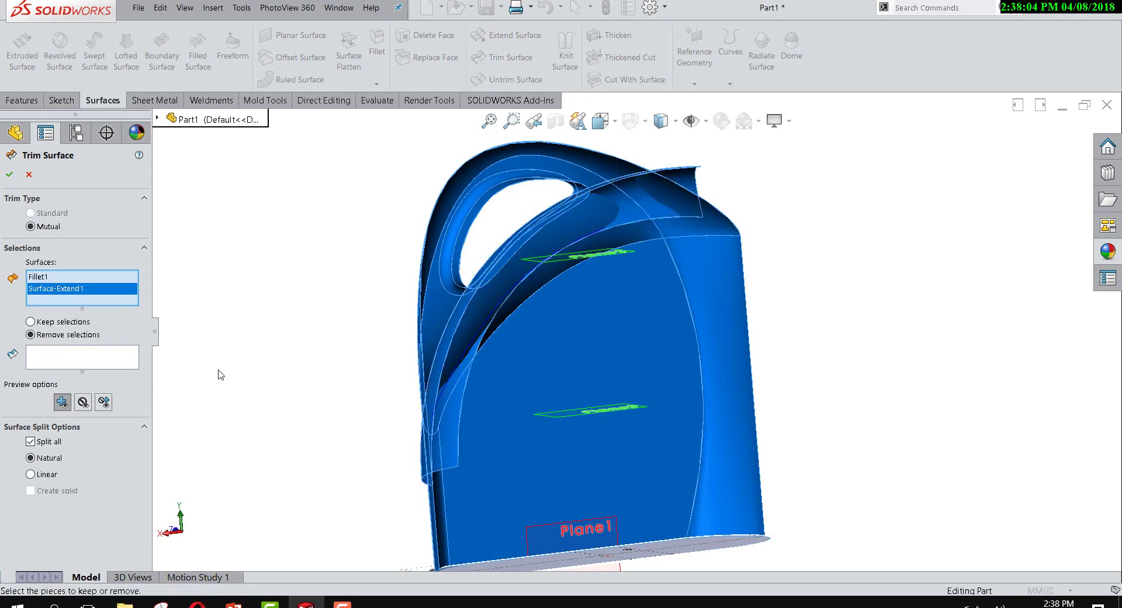
click(76, 359)
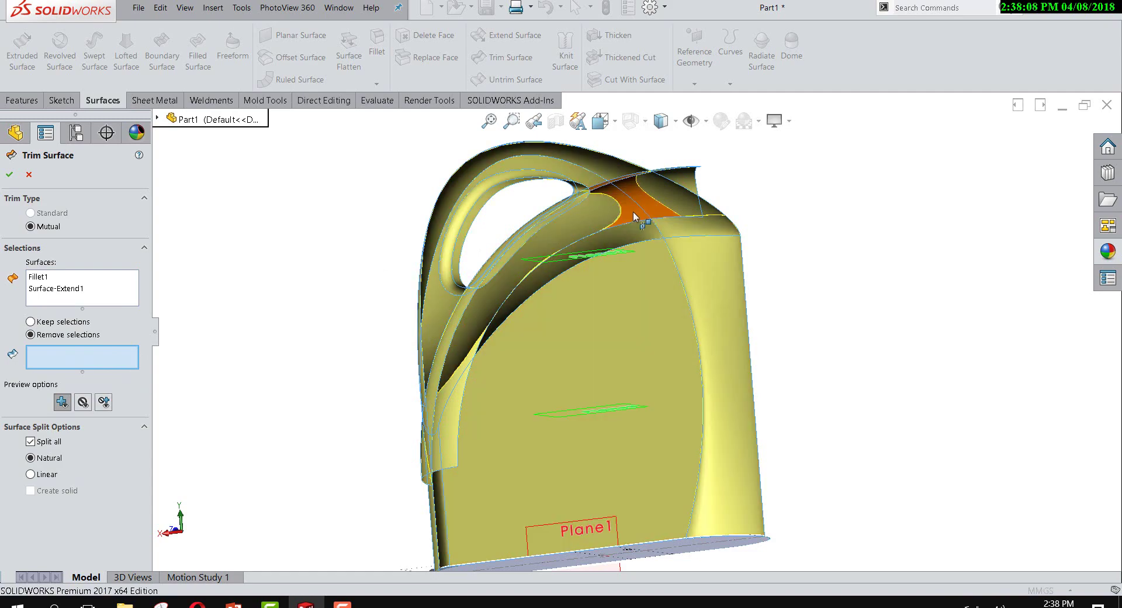
Step: Orbit and zoom around the jerry can to inspect the trim preview
middle_drag(635, 219, 586, 190)
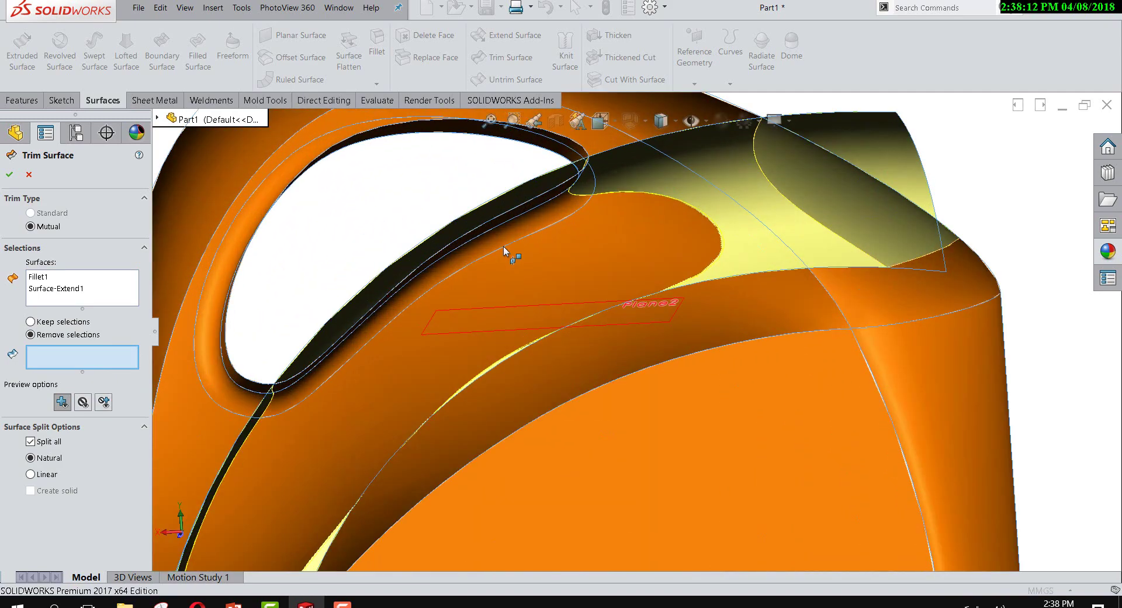
middle_drag(586, 191, 600, 240)
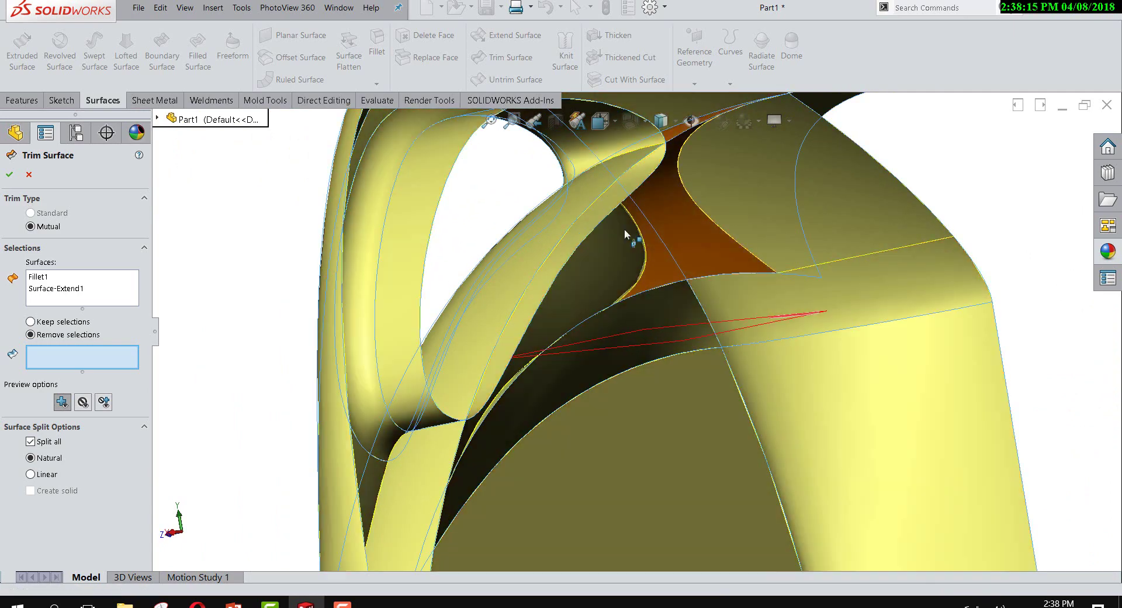
middle_drag(646, 187, 606, 188)
scroll(606, 188, up, 2)
scroll(590, 240, up, 3)
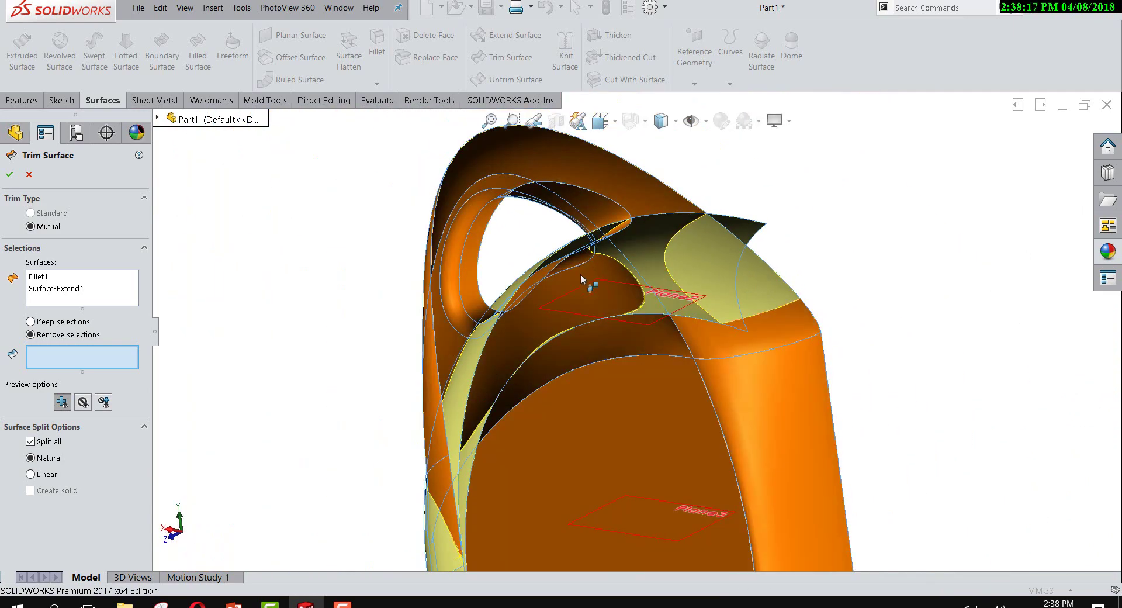
middle_drag(607, 327, 581, 256)
scroll(587, 296, down, 2)
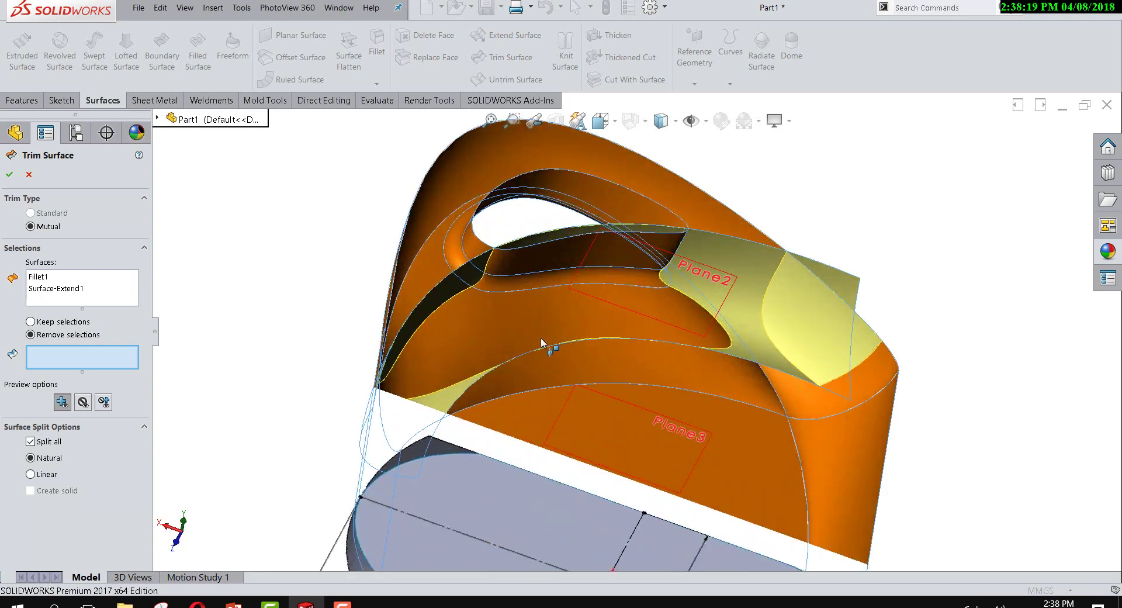
scroll(538, 316, down, 4)
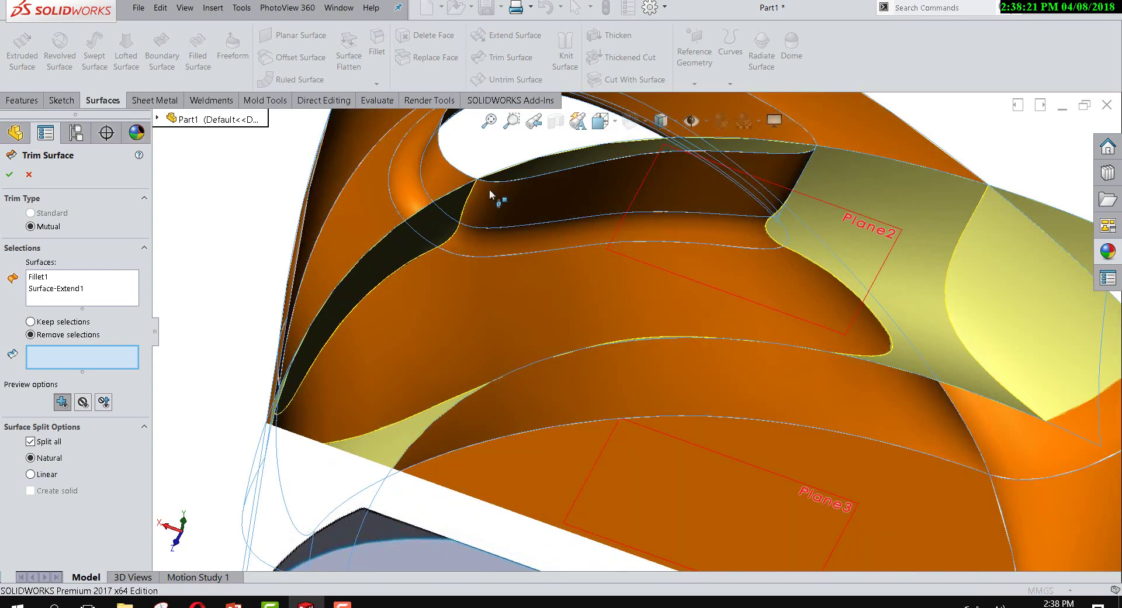
scroll(560, 290, up, 4)
middle_drag(598, 314, 97, 189)
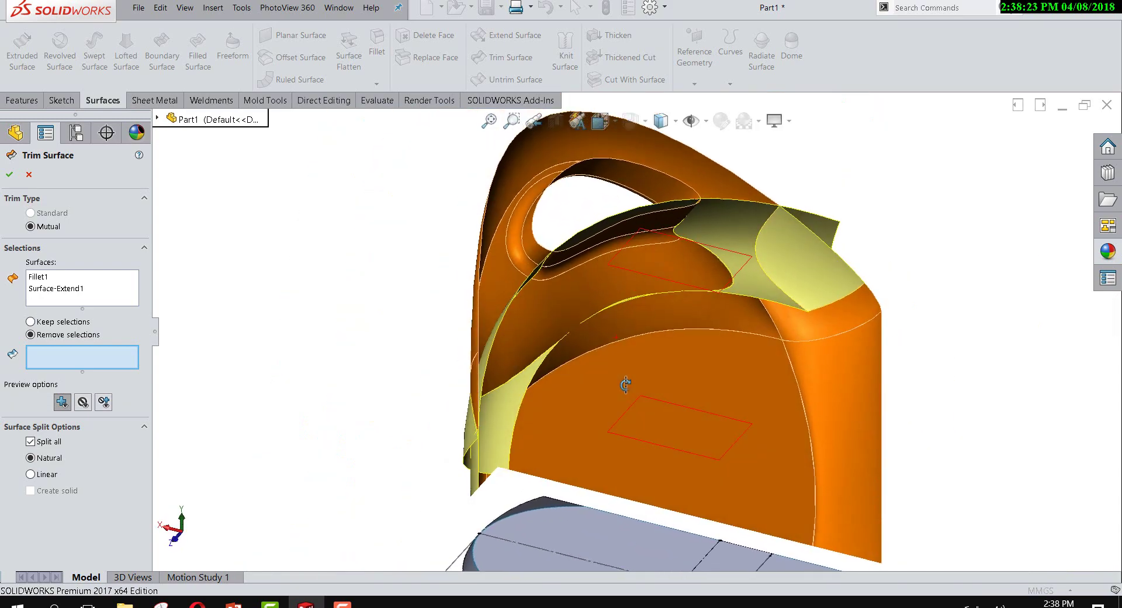
Step: Cancel the mutual trim without applying it
click(27, 176)
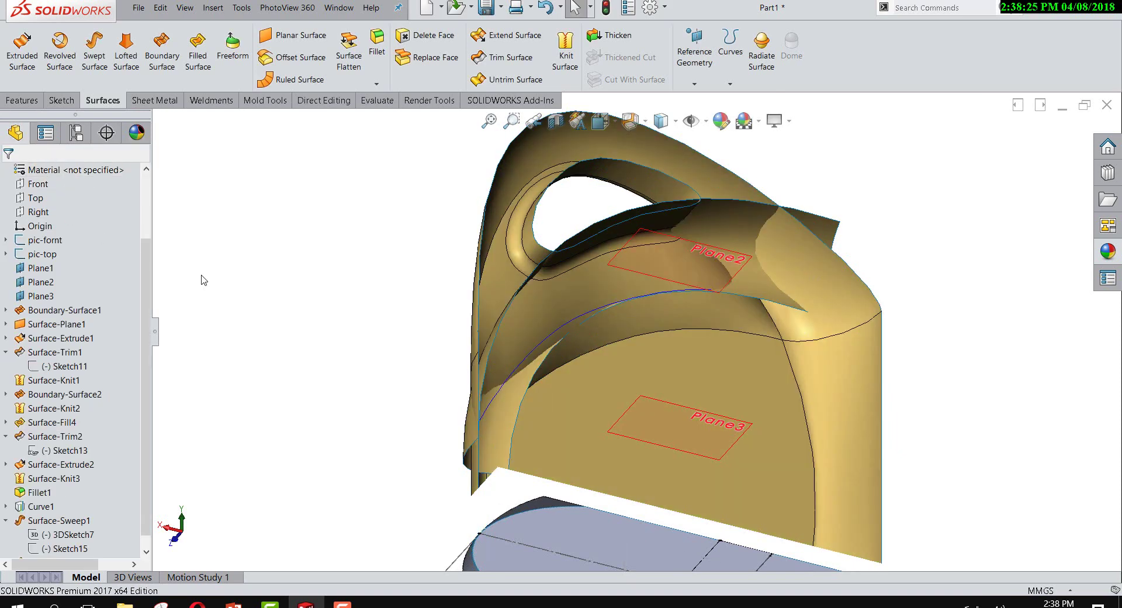
scroll(526, 350, up, 3)
middle_drag(529, 374, 526, 352)
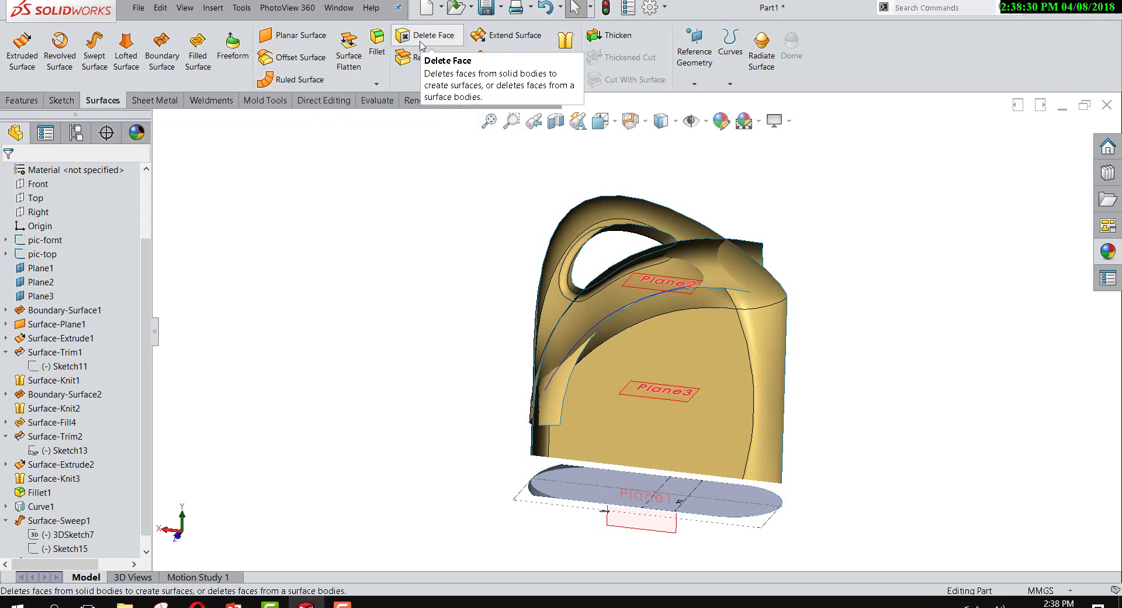
Step: Extend both swept-surface edges by 156.985 mm, removing the stray face from the selection
click(479, 36)
scroll(594, 285, down, 3)
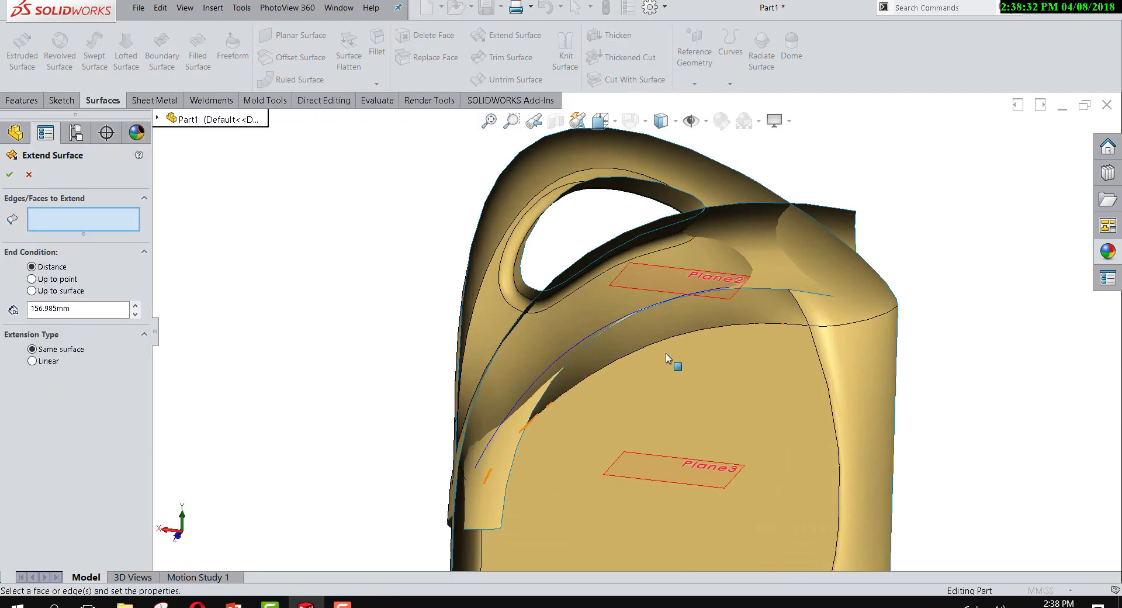
click(538, 407)
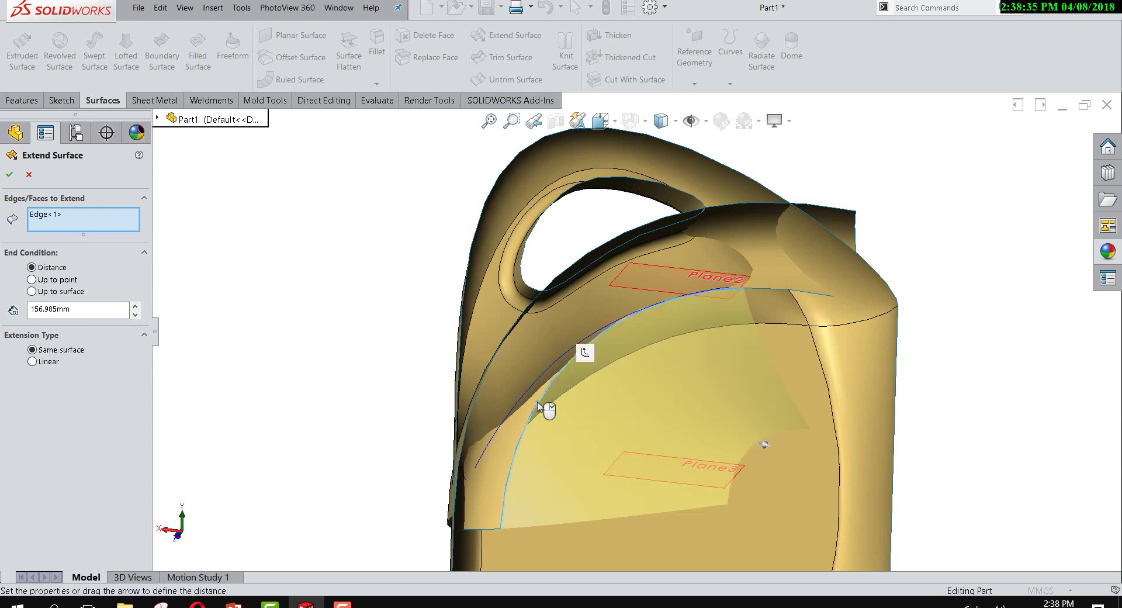
click(765, 290)
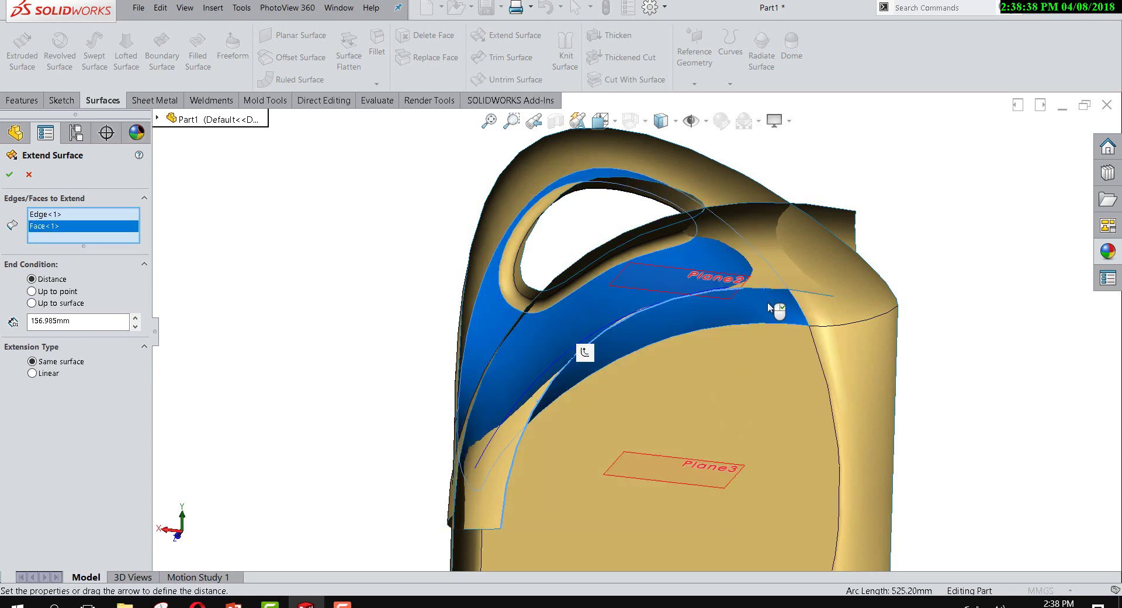
right_click(103, 234)
click(129, 253)
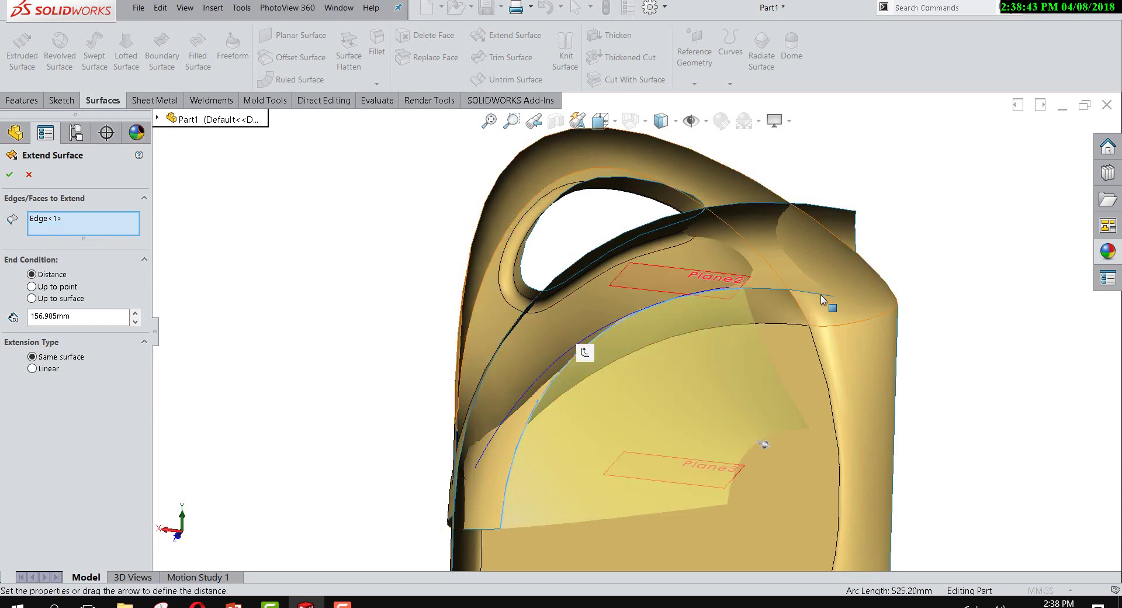
click(822, 298)
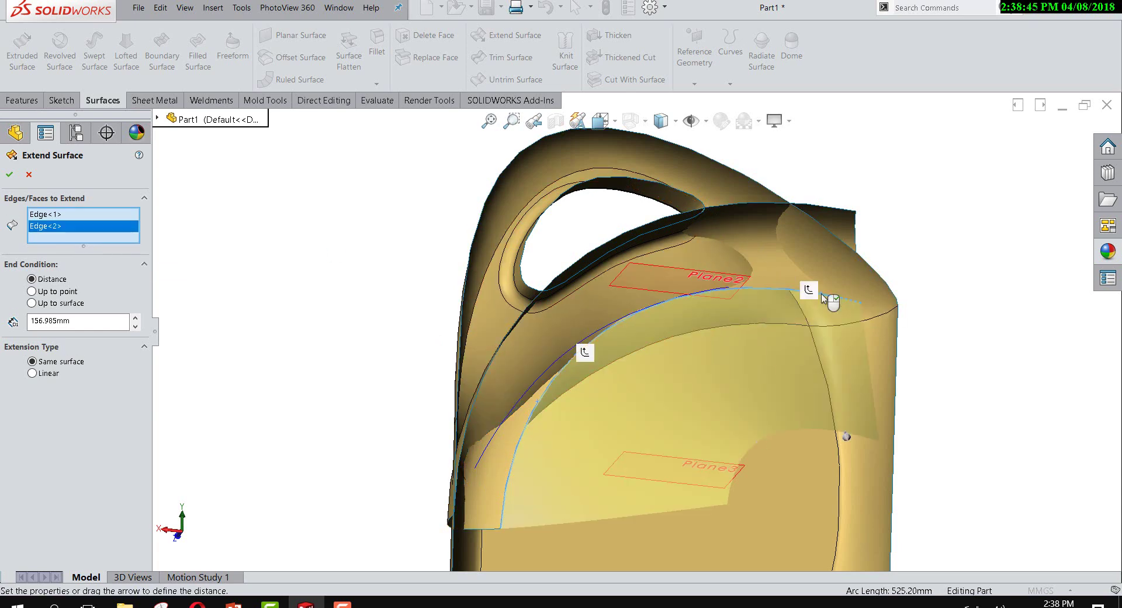
middle_drag(664, 416, 666, 445)
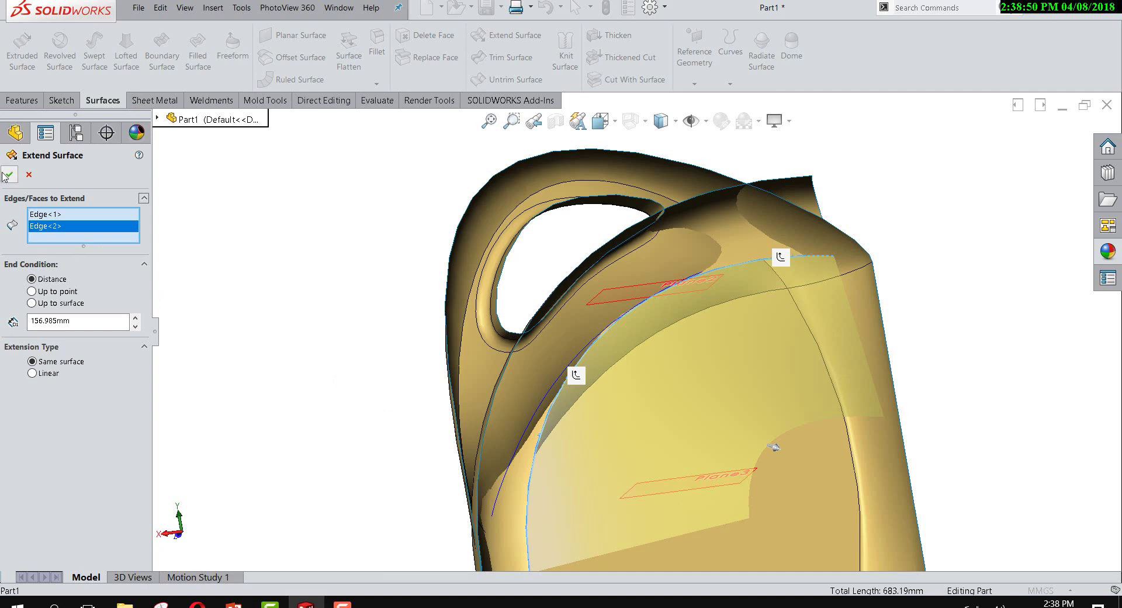
click(9, 174)
mouse_move(409, 406)
middle_down()
mouse_move(415, 388)
mouse_move(381, 438)
mouse_move(349, 431)
mouse_move(398, 439)
mouse_move(494, 418)
mouse_move(433, 381)
mouse_move(384, 428)
middle_up()
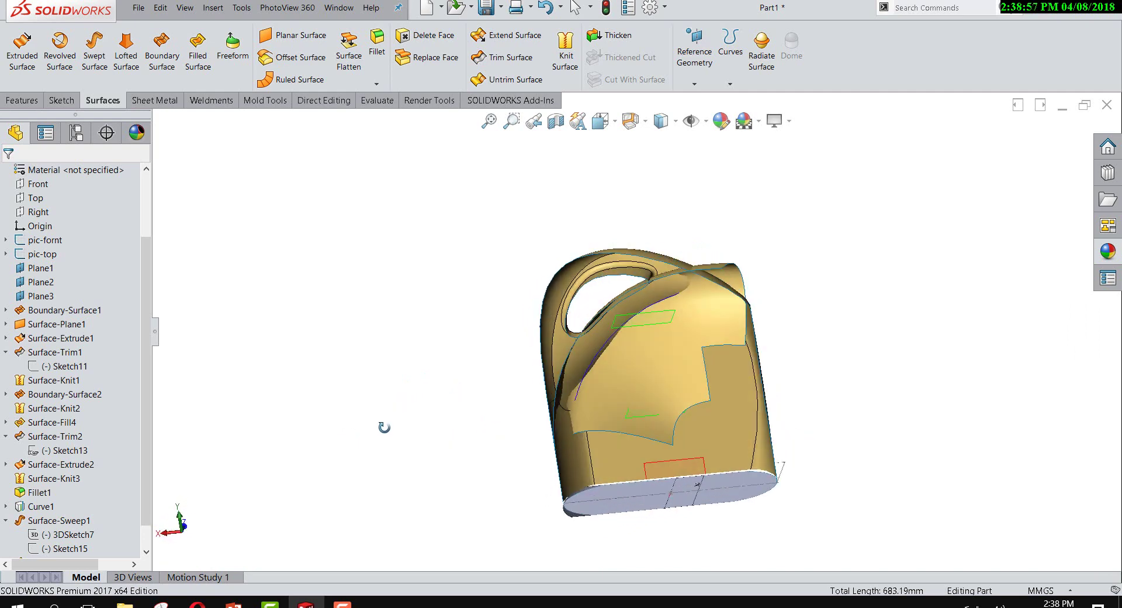
click(510, 57)
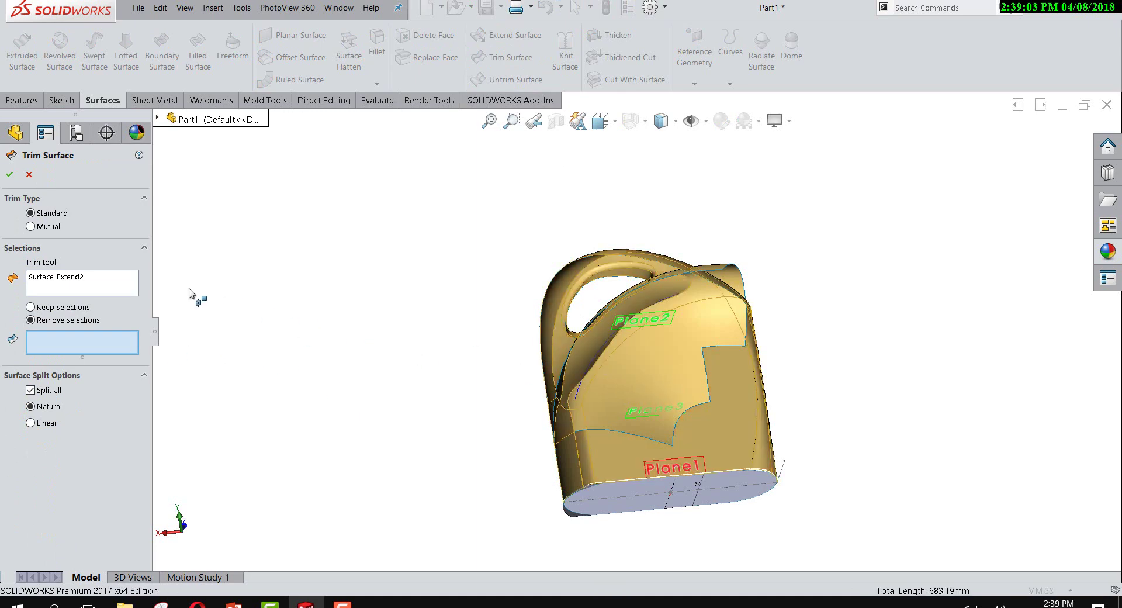
click(114, 278)
click(32, 226)
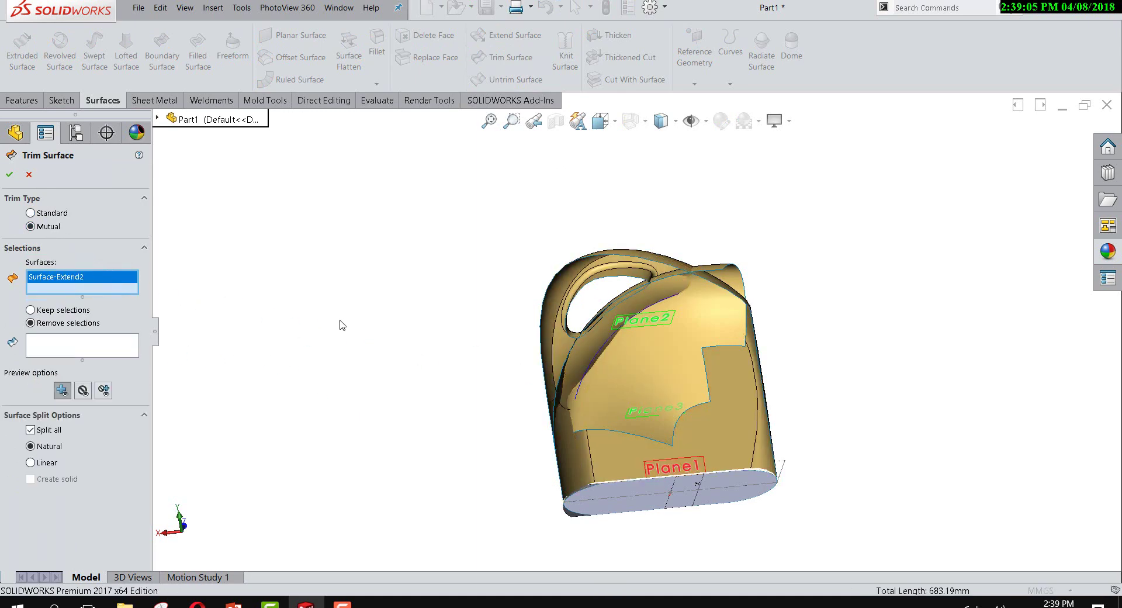
click(681, 339)
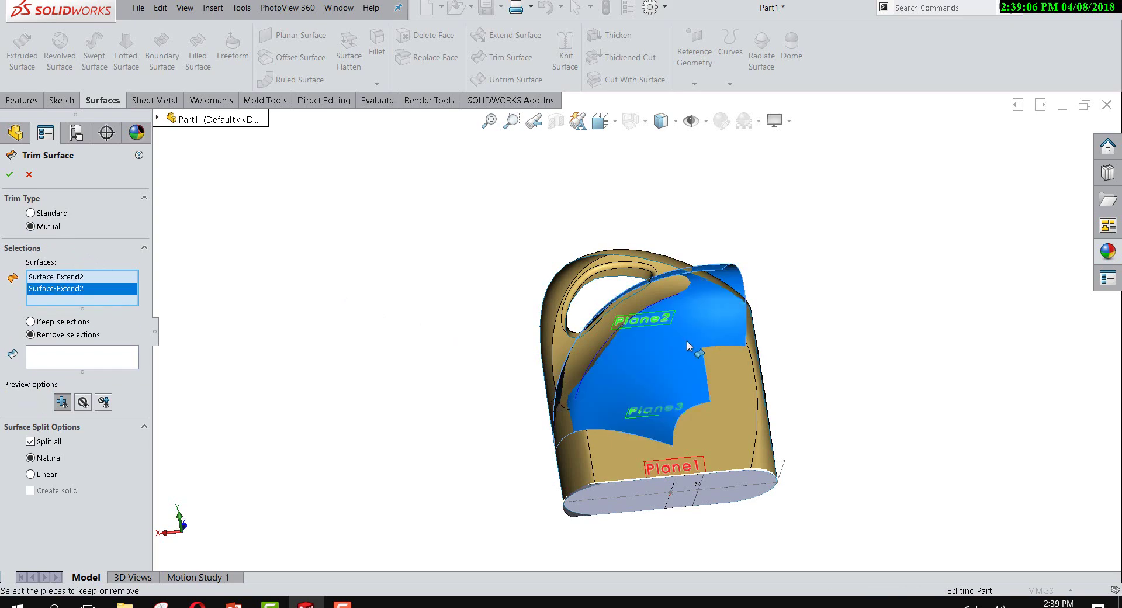
middle_drag(687, 341, 694, 380)
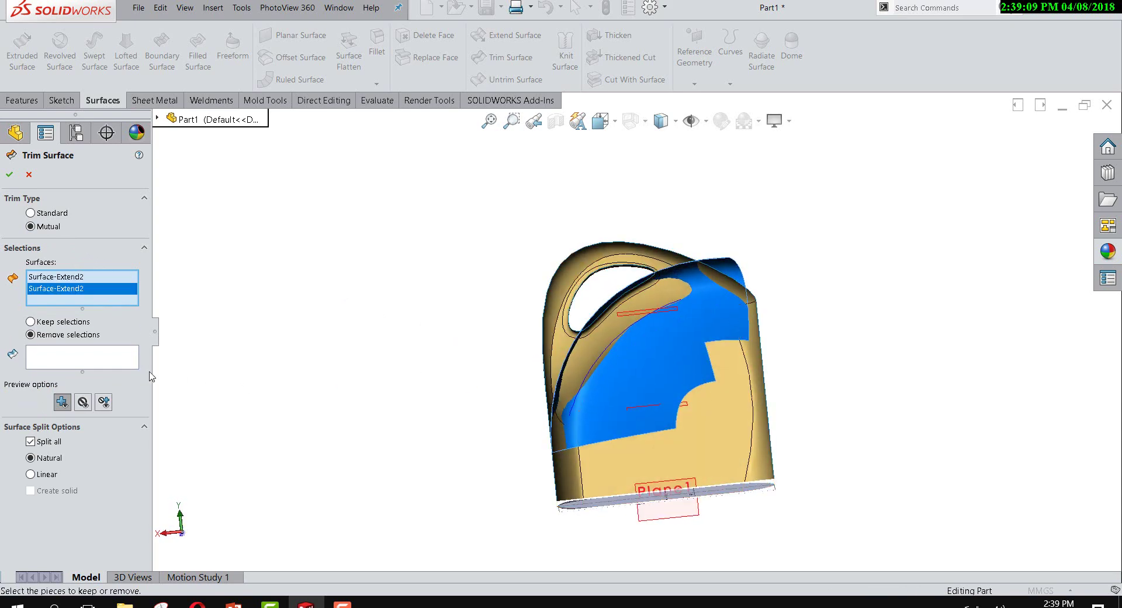
scroll(623, 343, down, 3)
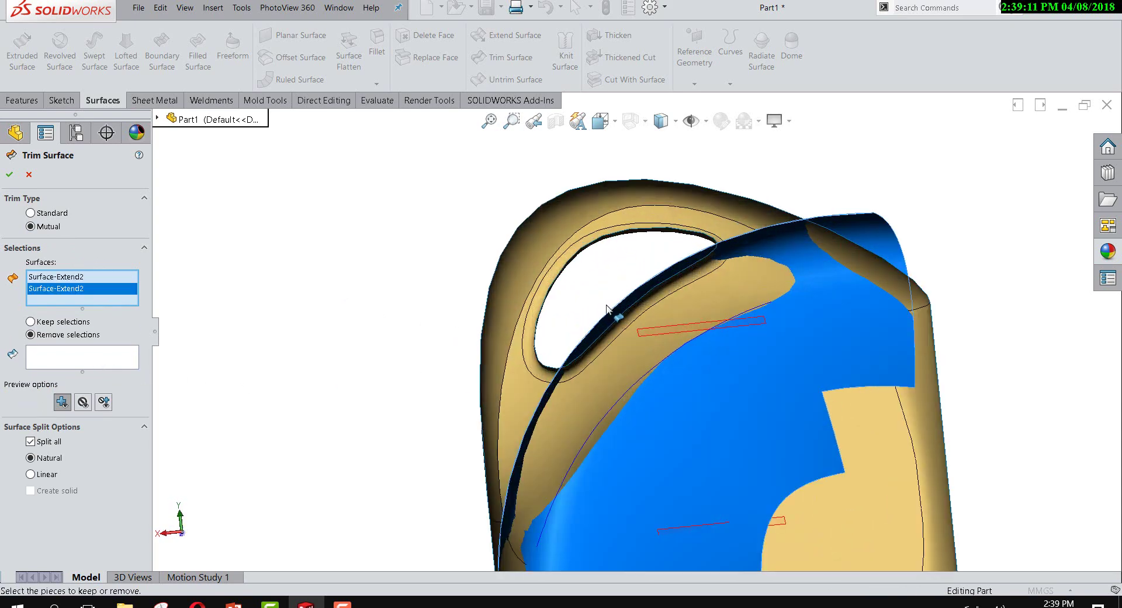
scroll(628, 356, down, 4)
scroll(651, 367, up, 1)
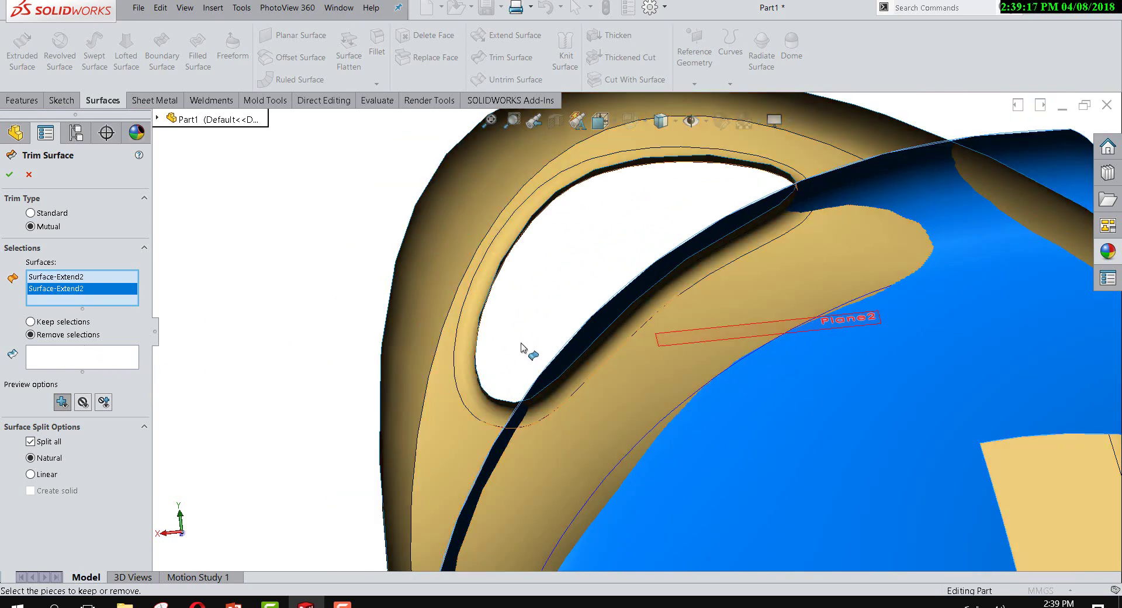
scroll(690, 359, up, 1)
scroll(690, 359, up, 3)
middle_drag(692, 359, 693, 284)
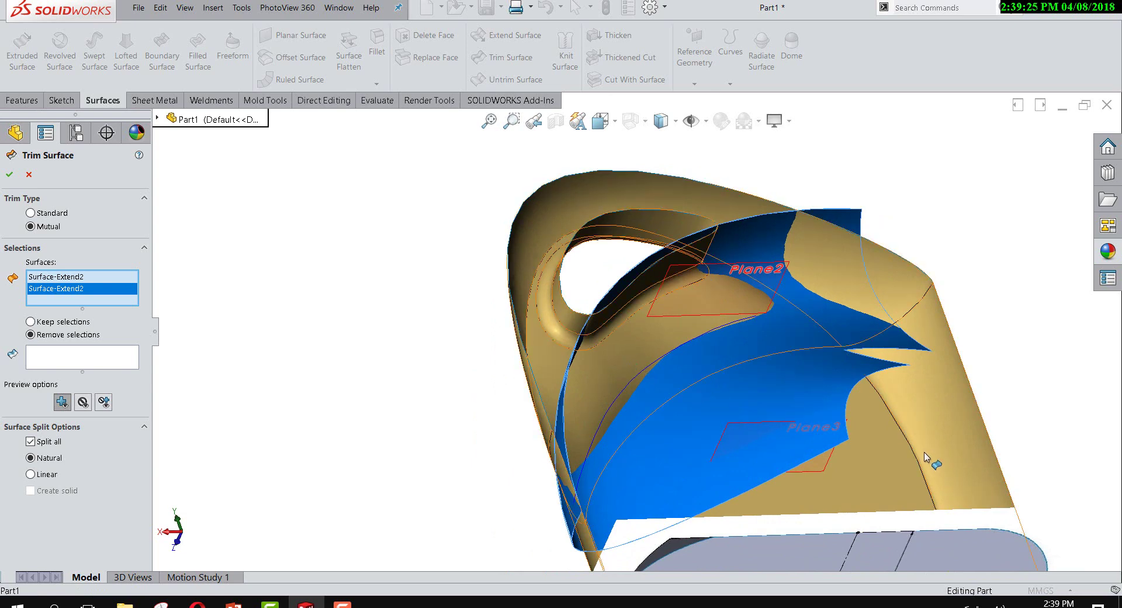
right_click(121, 289)
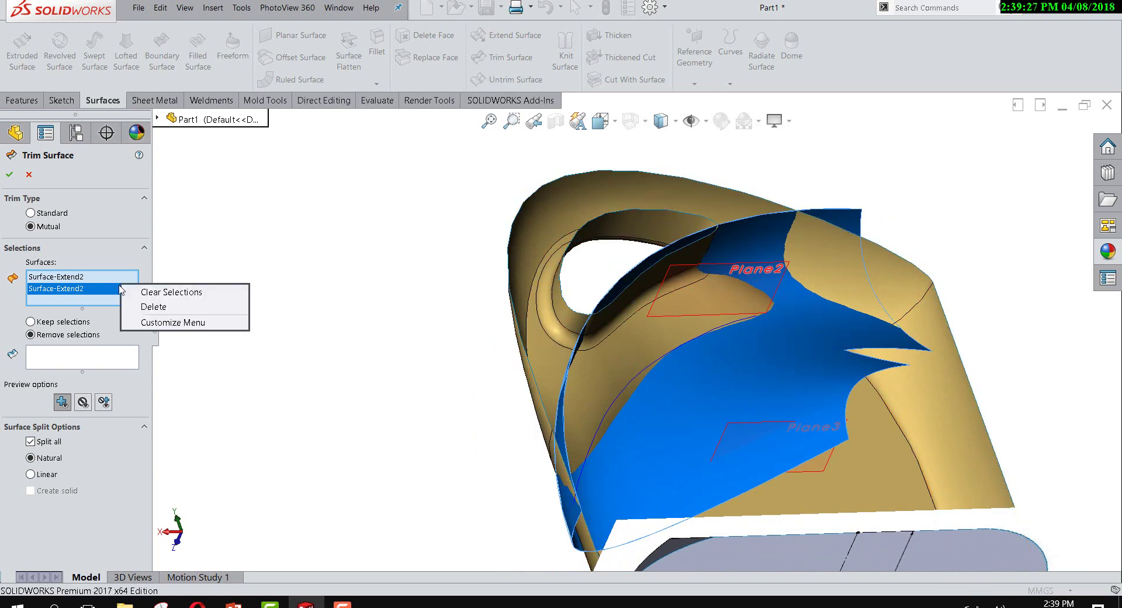
click(142, 292)
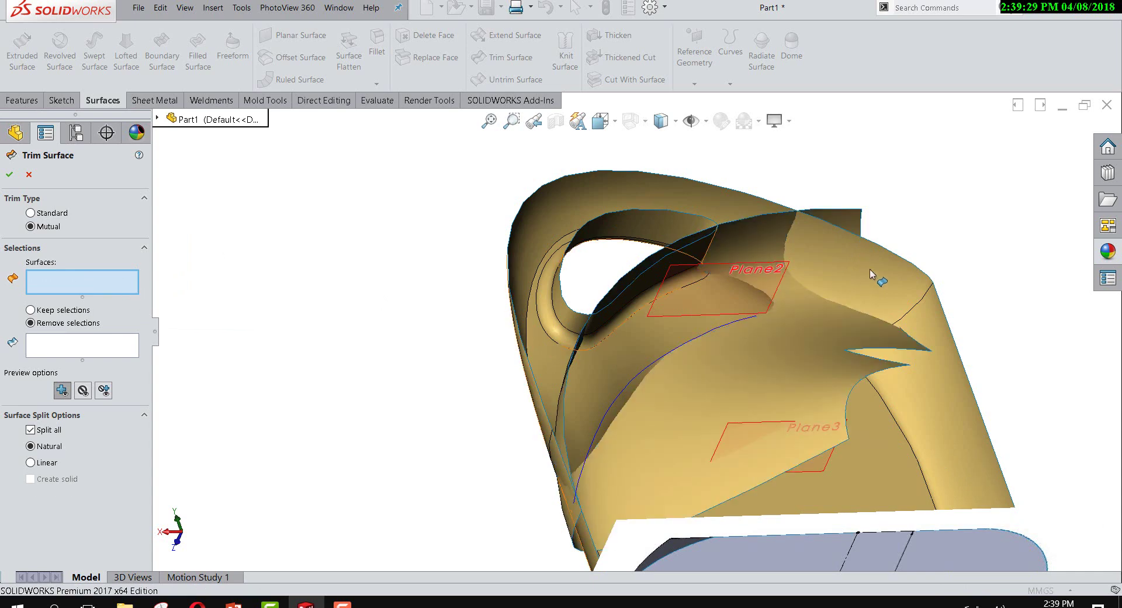
click(856, 229)
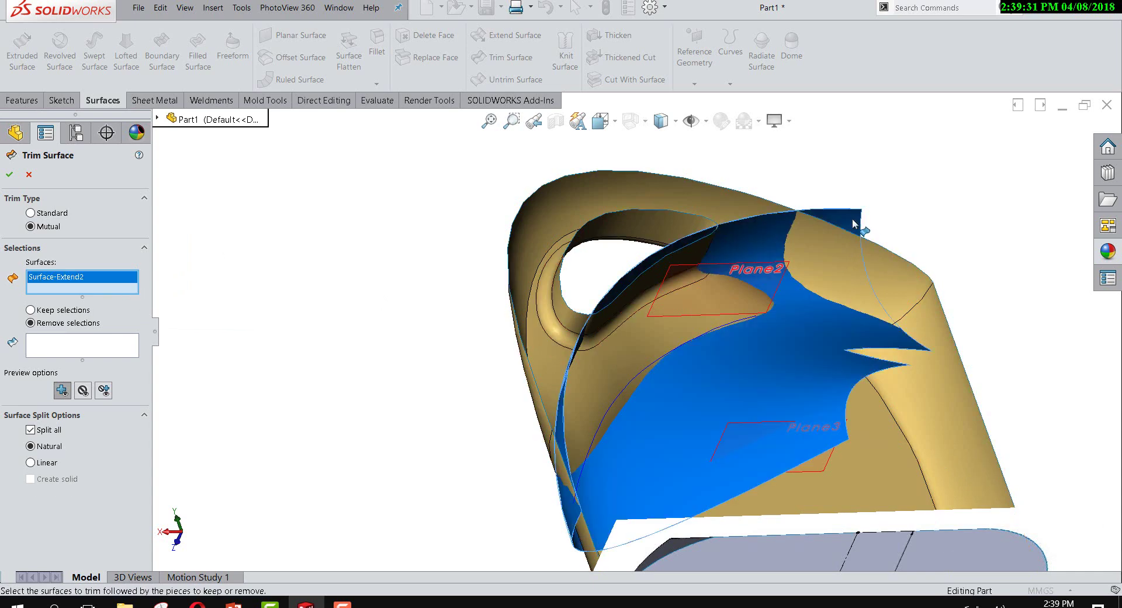
click(828, 272)
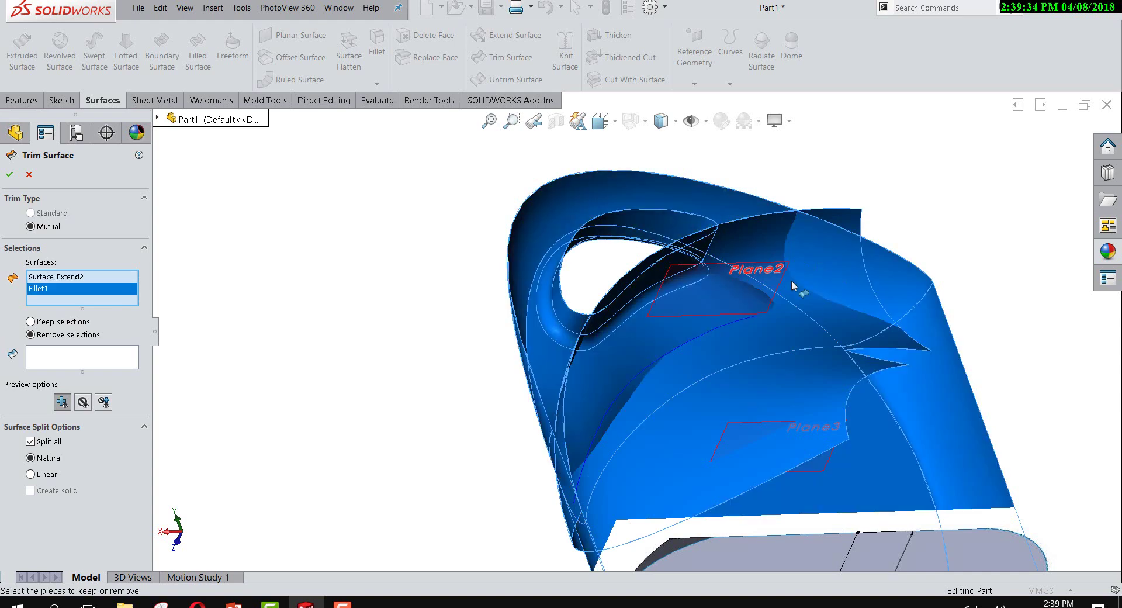
click(82, 365)
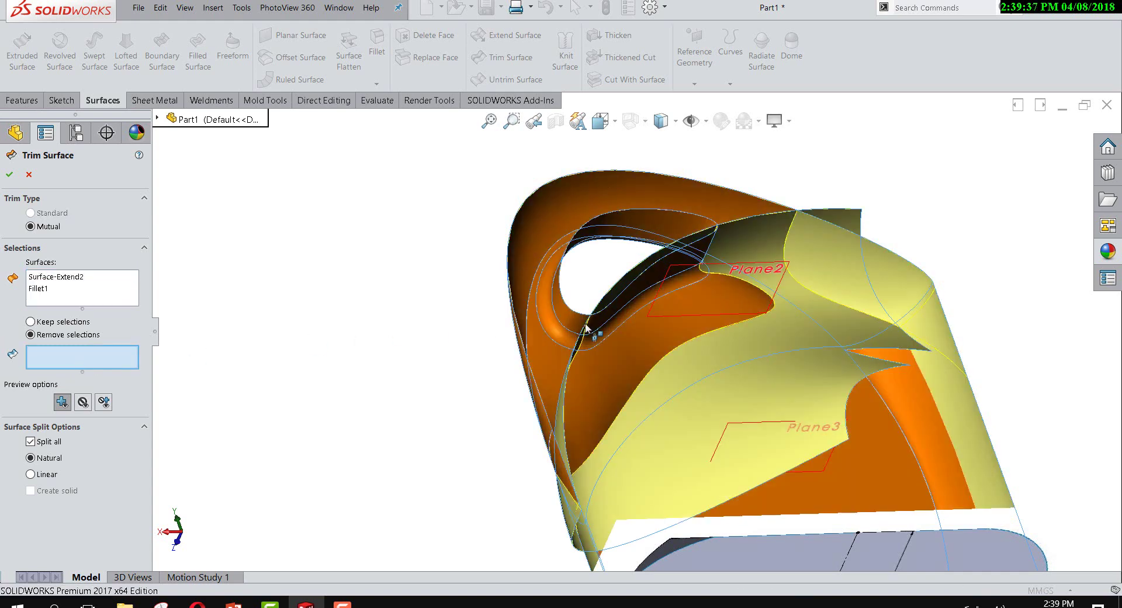
mouse_move(617, 339)
middle_down()
mouse_move(557, 294)
mouse_move(547, 314)
mouse_move(574, 367)
mouse_move(633, 351)
mouse_move(702, 310)
mouse_move(553, 450)
middle_up()
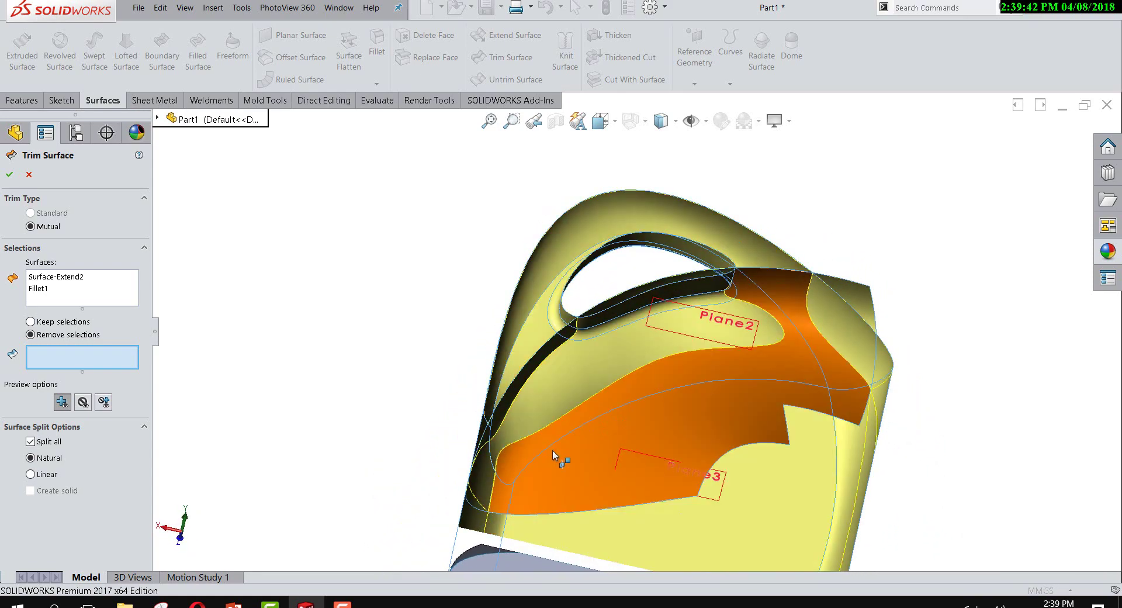
scroll(477, 472, down, 5)
middle_drag(477, 473, 392, 452)
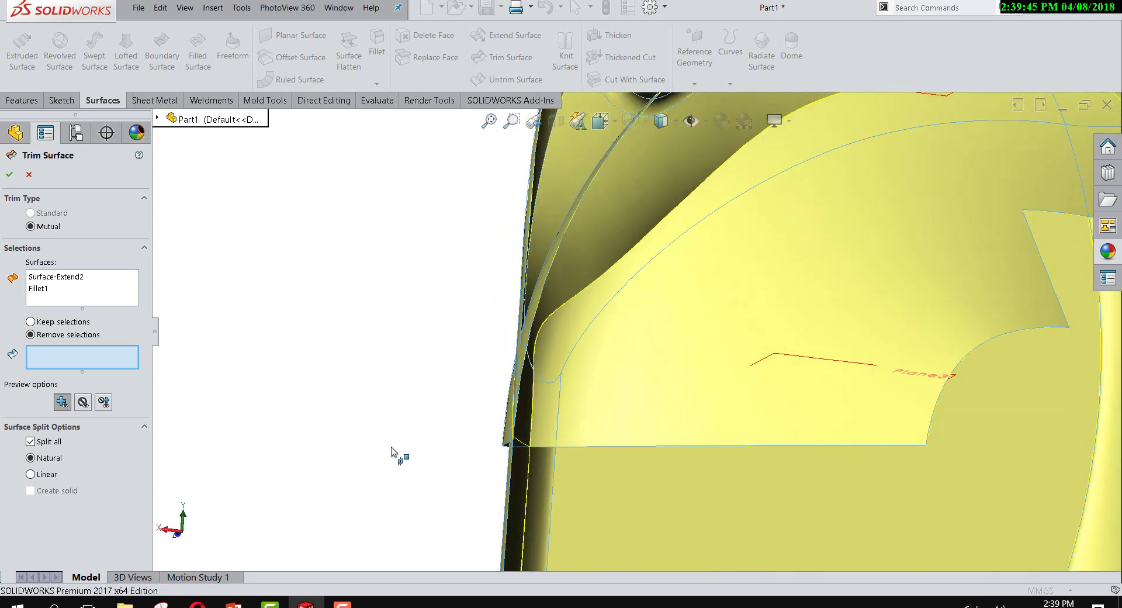
click(28, 175)
scroll(401, 395, up, 5)
mouse_move(401, 395)
middle_down()
mouse_move(438, 374)
mouse_move(474, 269)
mouse_move(483, 358)
middle_up()
scroll(567, 363, down, 4)
mouse_move(566, 363)
middle_down()
mouse_move(700, 283)
mouse_move(682, 261)
mouse_move(619, 296)
mouse_move(662, 338)
mouse_move(642, 316)
middle_up()
scroll(682, 261, up, 3)
scroll(619, 296, up, 3)
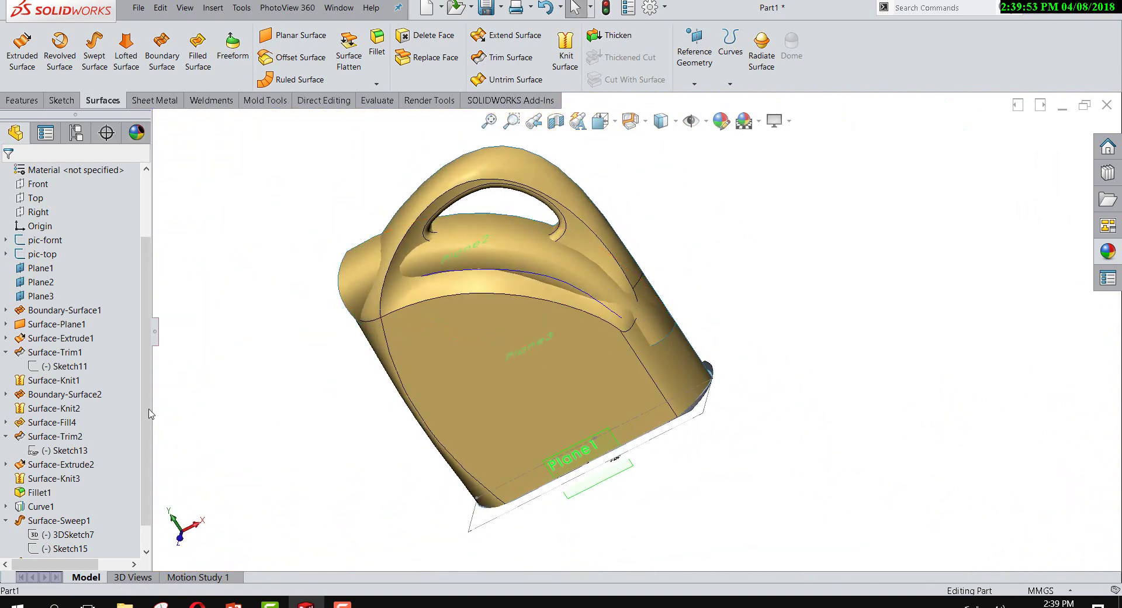
Step: View the can's front face Surface-Plane1 head-on and call up Sketch15's options
scroll(74, 540, down, 1)
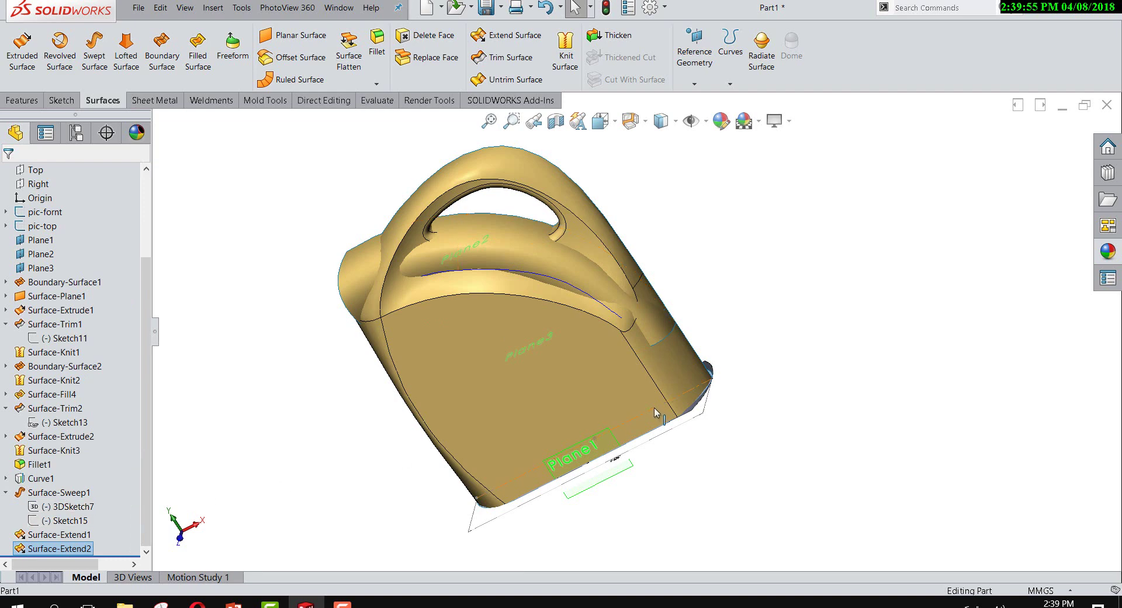
middle_drag(654, 408, 609, 347)
right_click(608, 347)
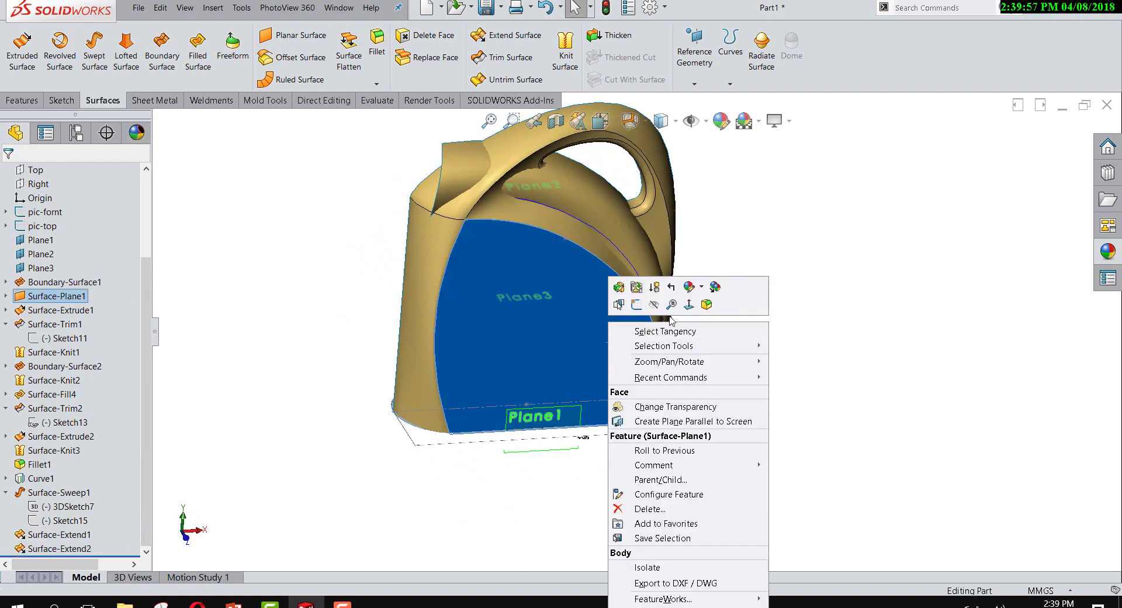
click(689, 304)
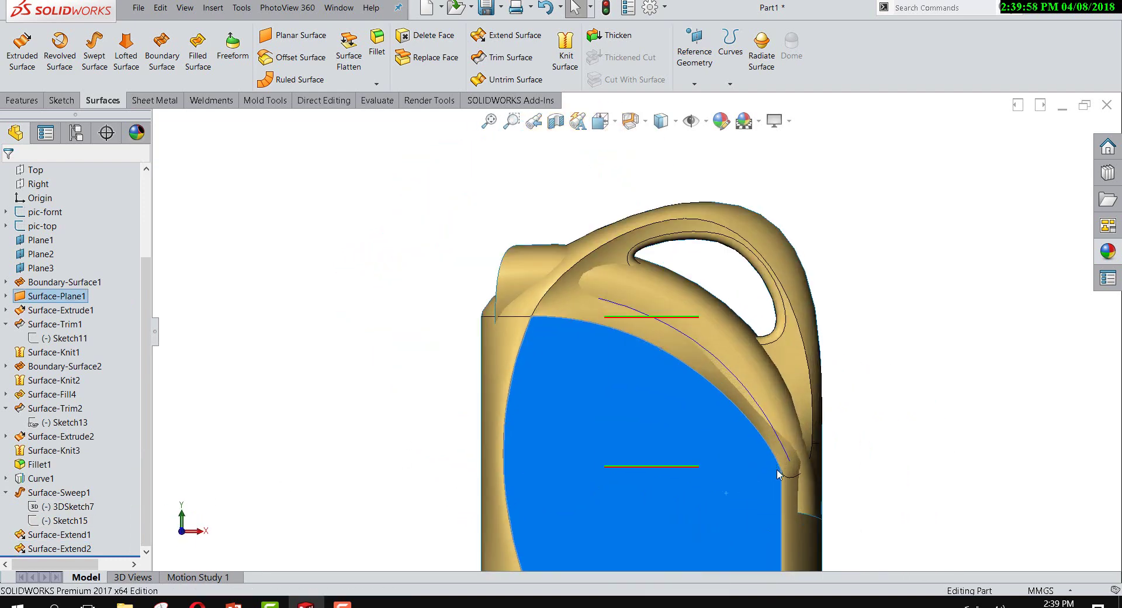
scroll(779, 474, down, 3)
scroll(783, 356, up, 3)
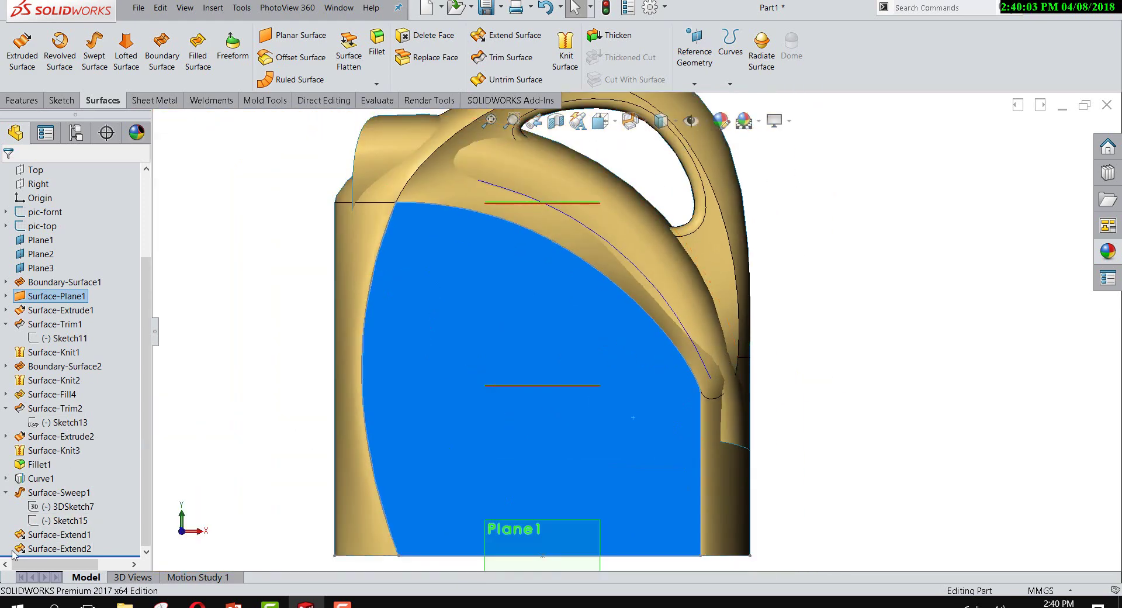
right_click(55, 522)
Step: Edit Sketch15 and reshape the panel spline by pulling its second point and lower endpoint
click(67, 396)
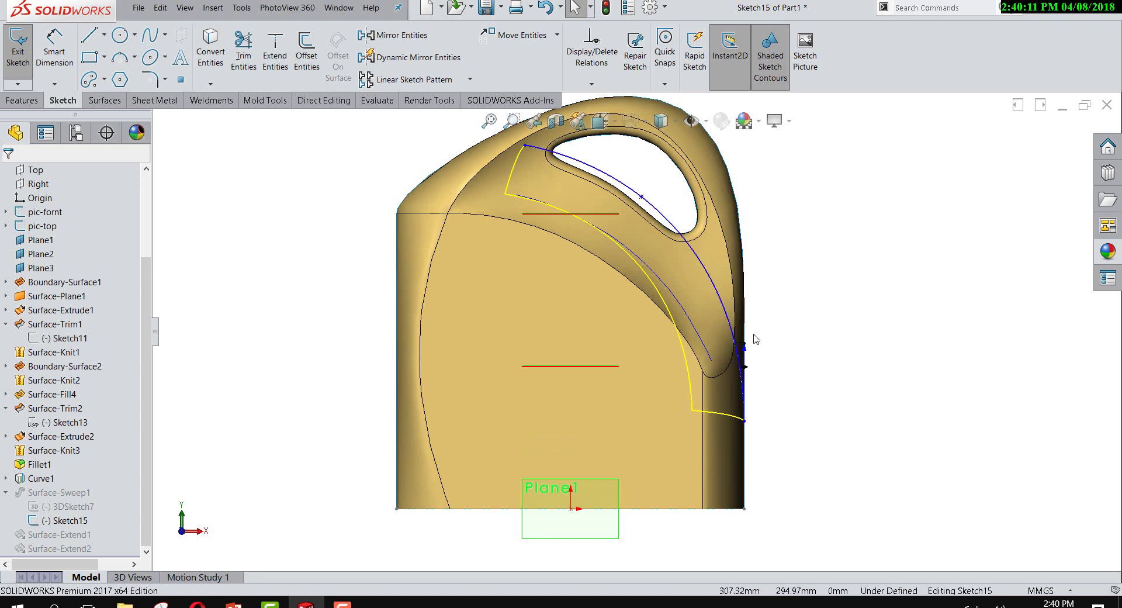
click(744, 367)
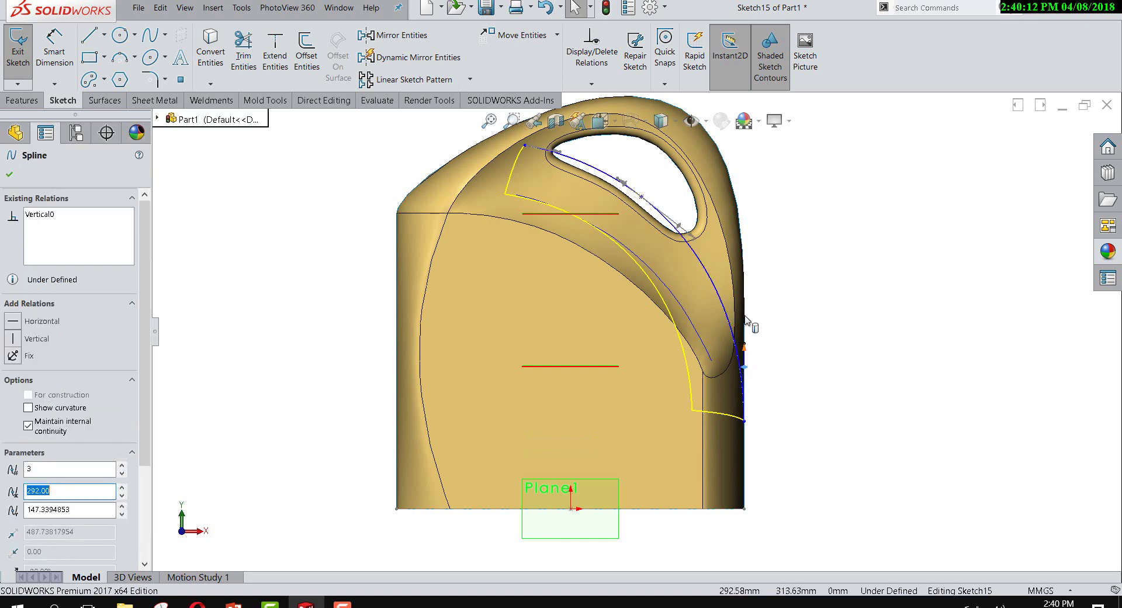
click(695, 239)
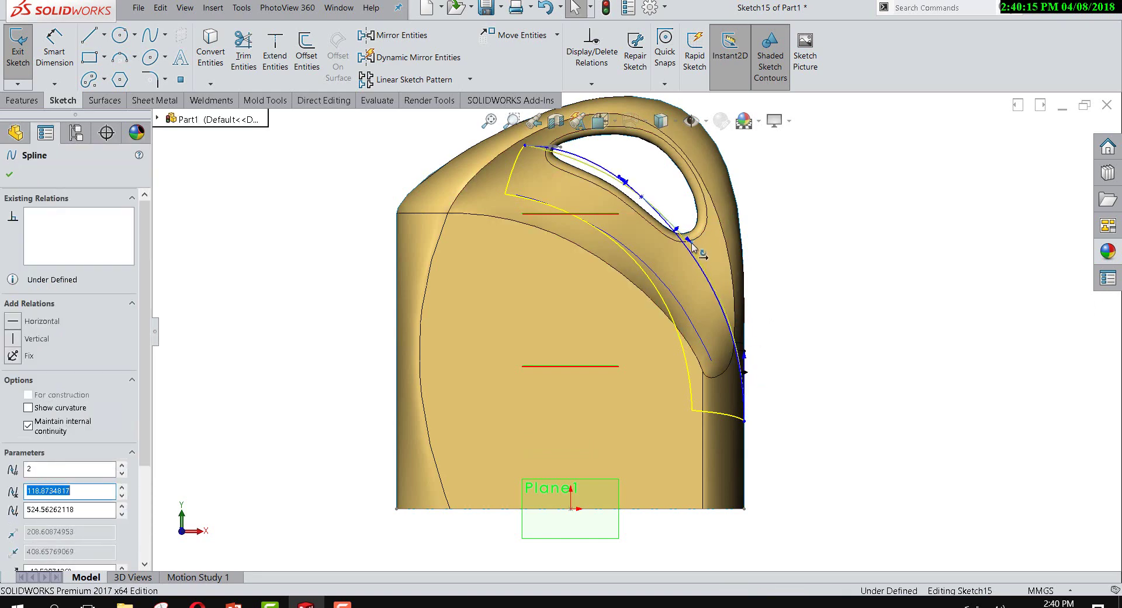
drag(692, 244, 698, 242)
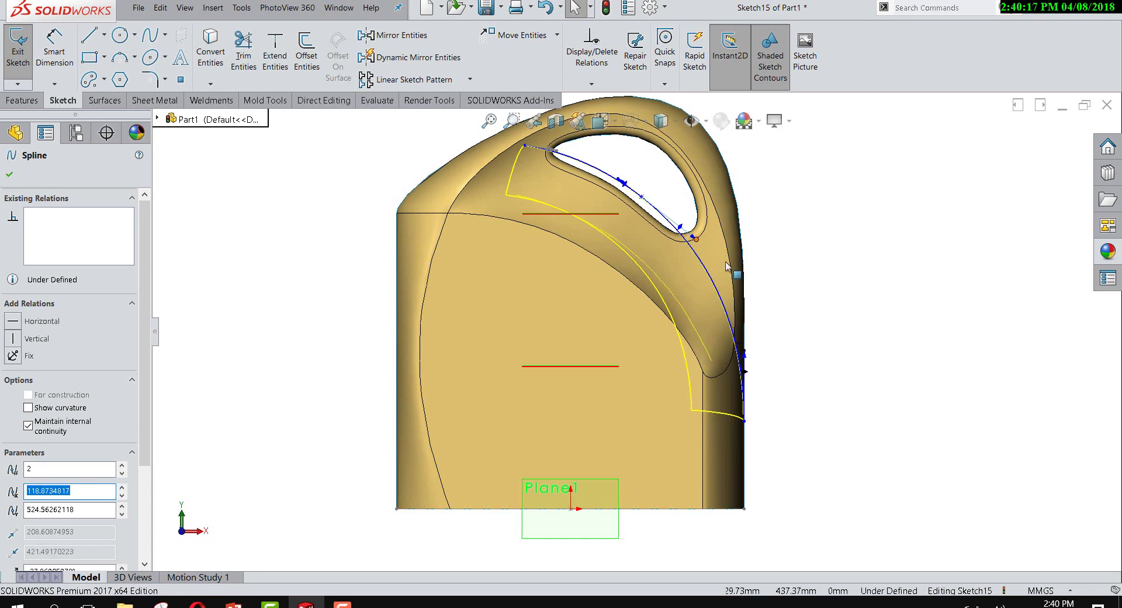
scroll(741, 380, down, 2)
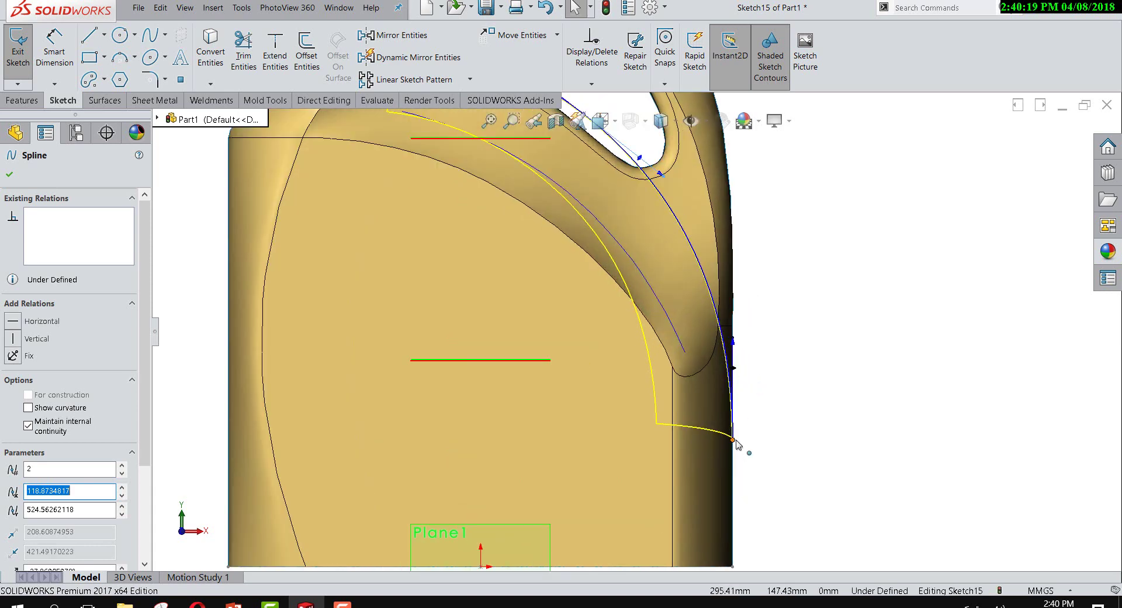
drag(734, 440, 732, 448)
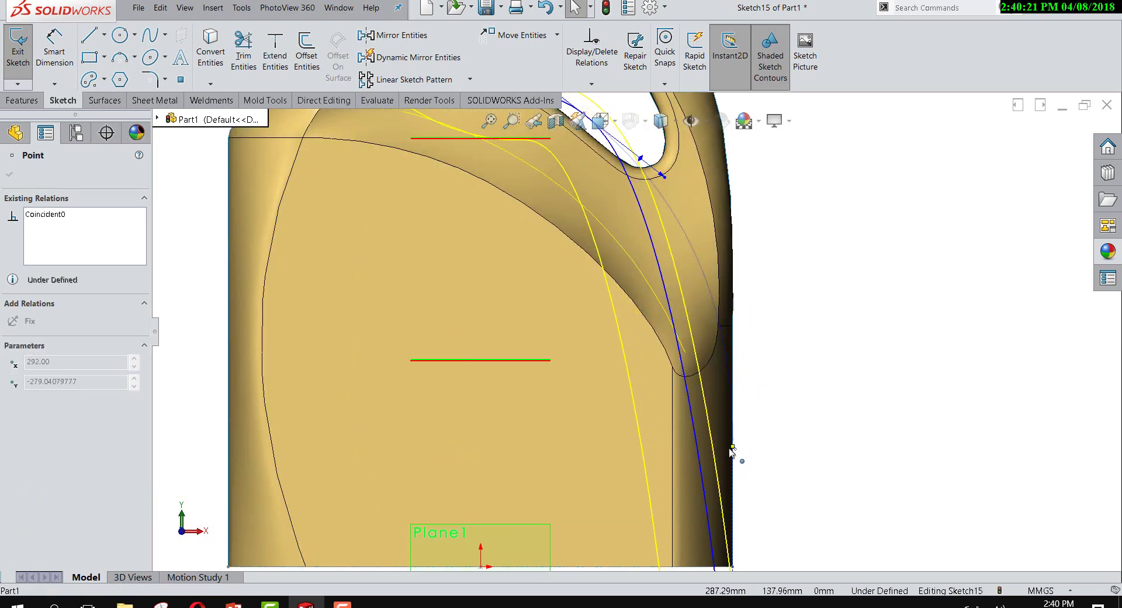
Step: Undo the endpoint move, set the spline endpoint to Y 53.01 mm, and exit the sketch
scroll(731, 449, up, 3)
scroll(721, 426, up, 2)
click(545, 7)
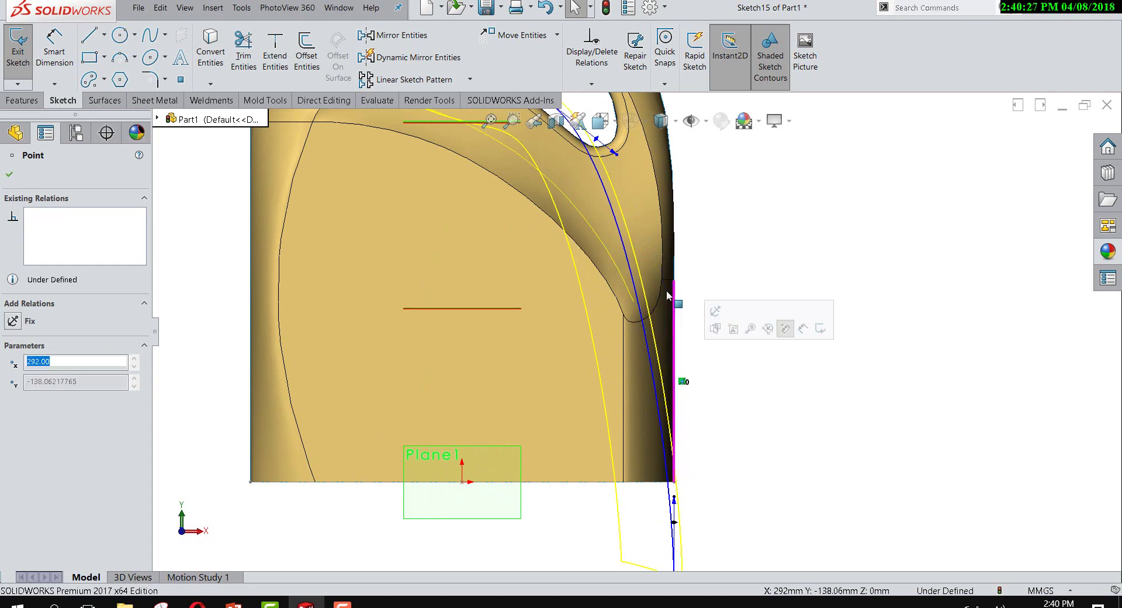
click(545, 7)
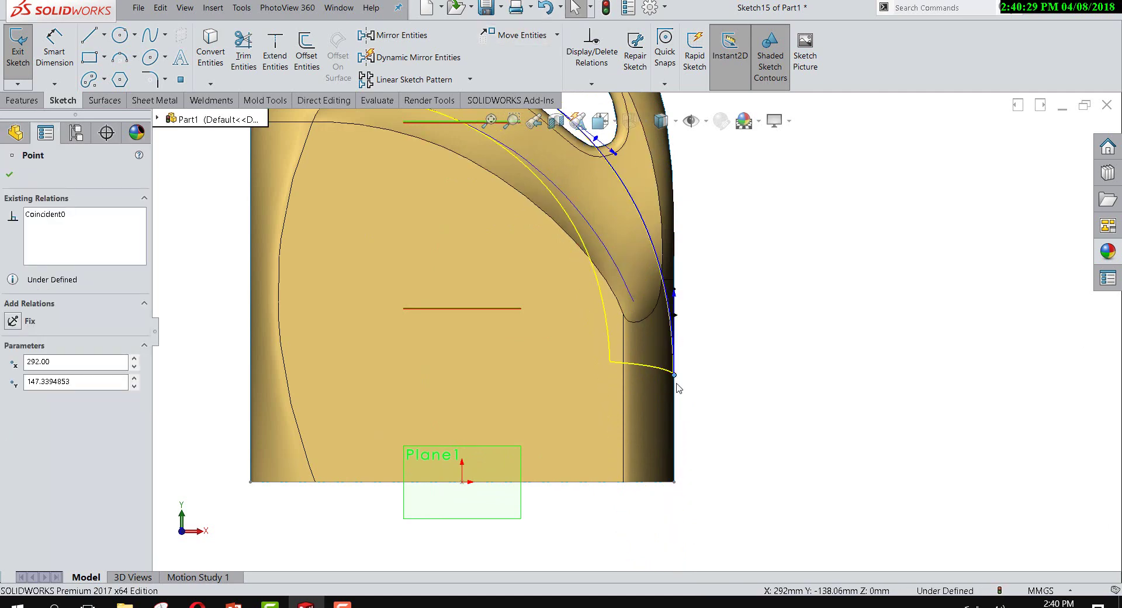
drag(676, 386, 682, 393)
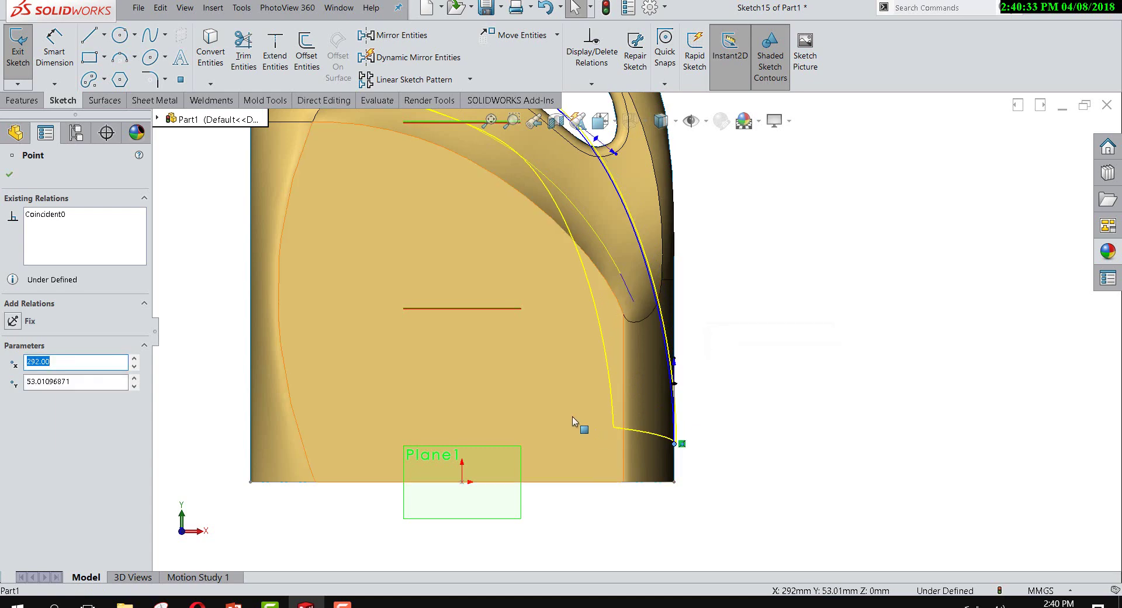
click(13, 50)
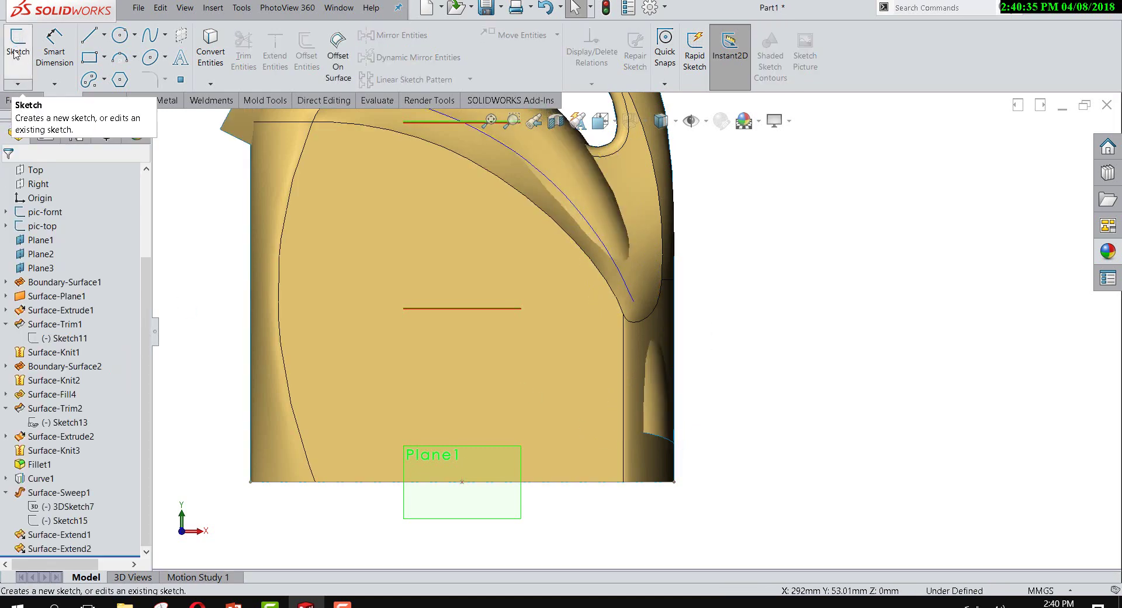
Step: Orbit the jug into a 3D view and select both of its surface bodies
mouse_move(476, 270)
middle_down()
mouse_move(697, 279)
mouse_move(583, 299)
mouse_move(577, 328)
mouse_move(572, 305)
middle_up()
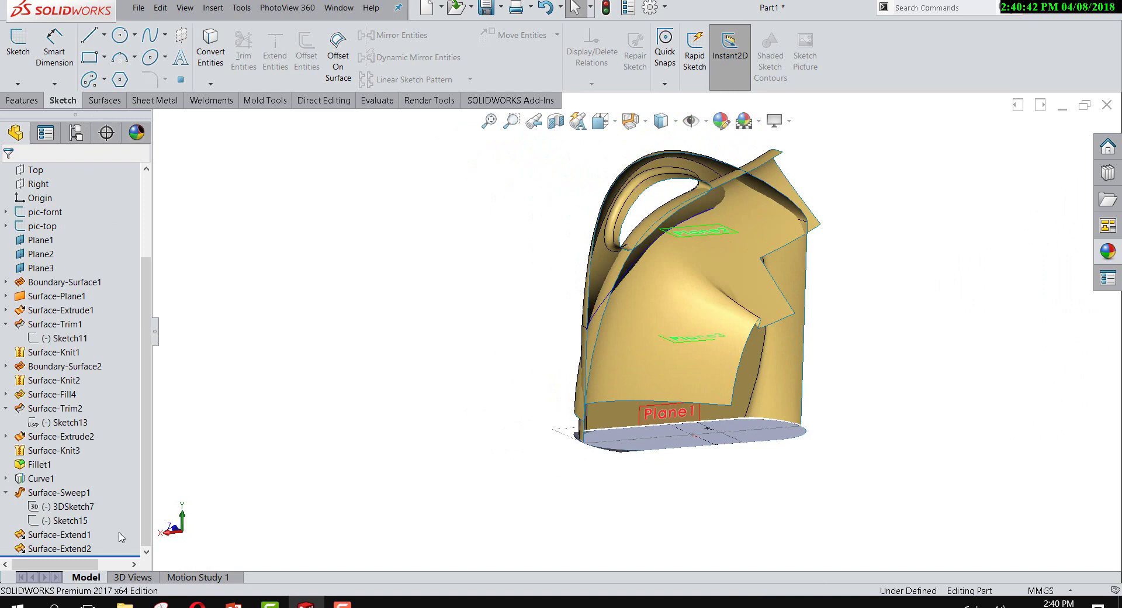
scroll(93, 286, up, 3)
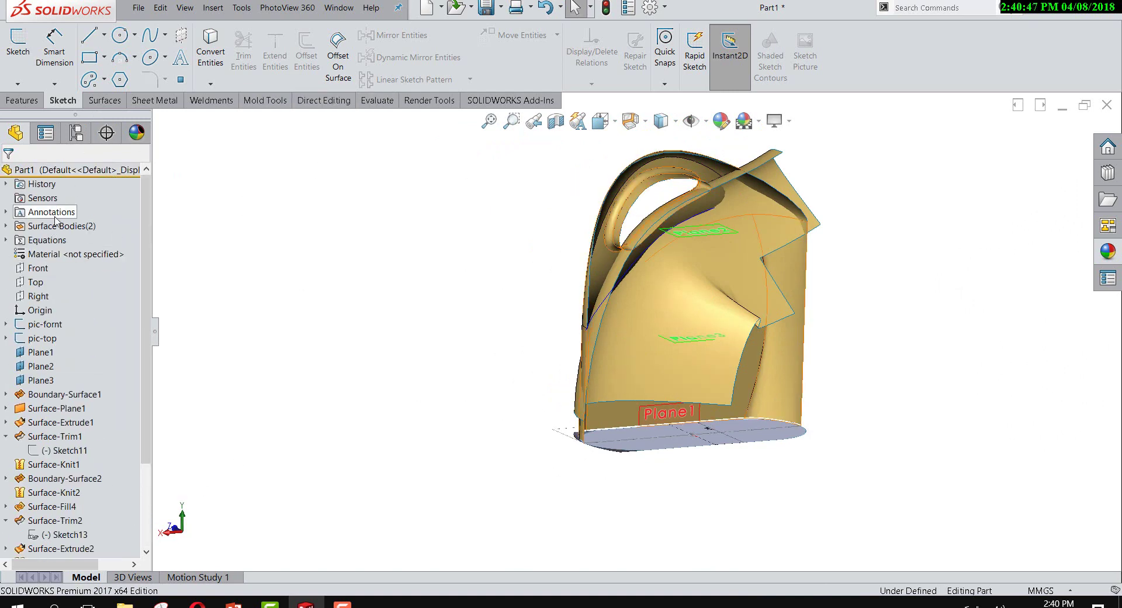
click(104, 100)
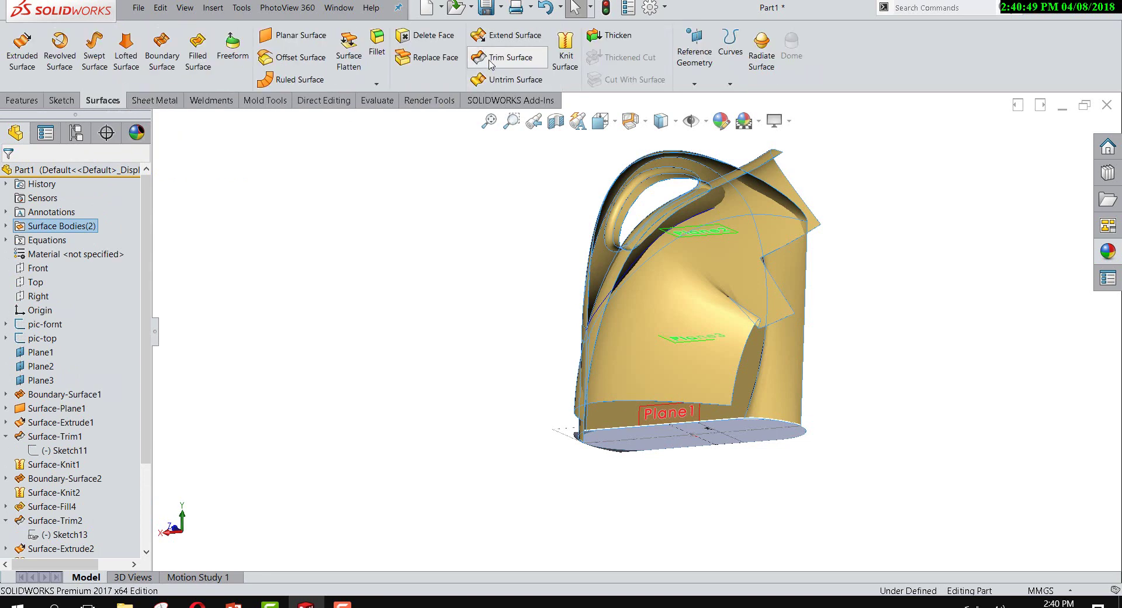
Step: Start a mutual Trim Surface using Surface-Extend2 and Fillet1 as the trimming surfaces
click(490, 63)
middle_drag(681, 250, 664, 245)
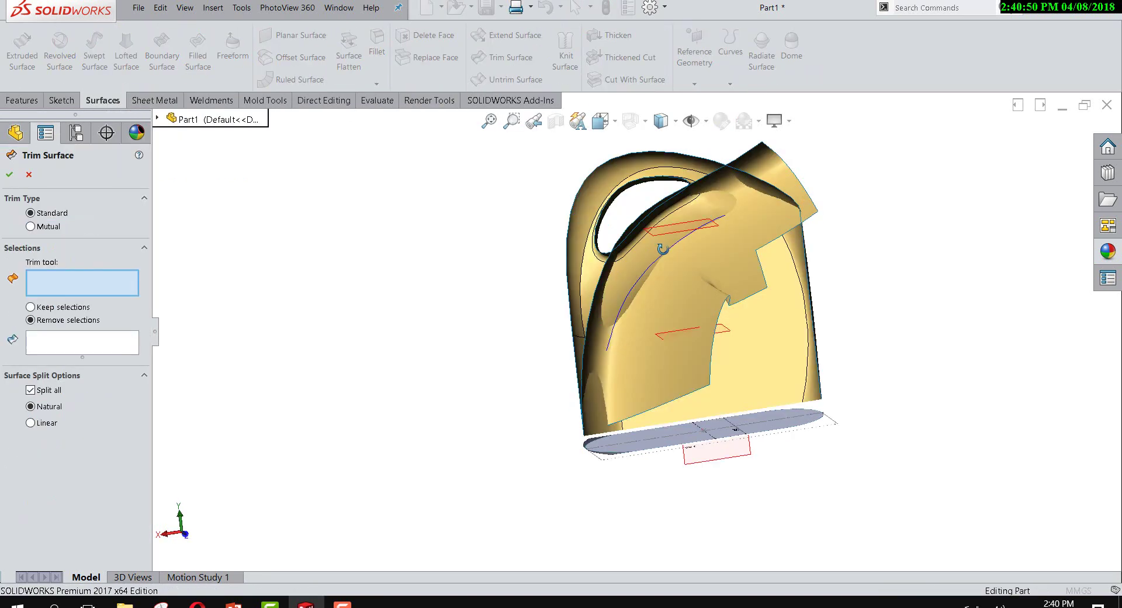
middle_drag(790, 316, 766, 295)
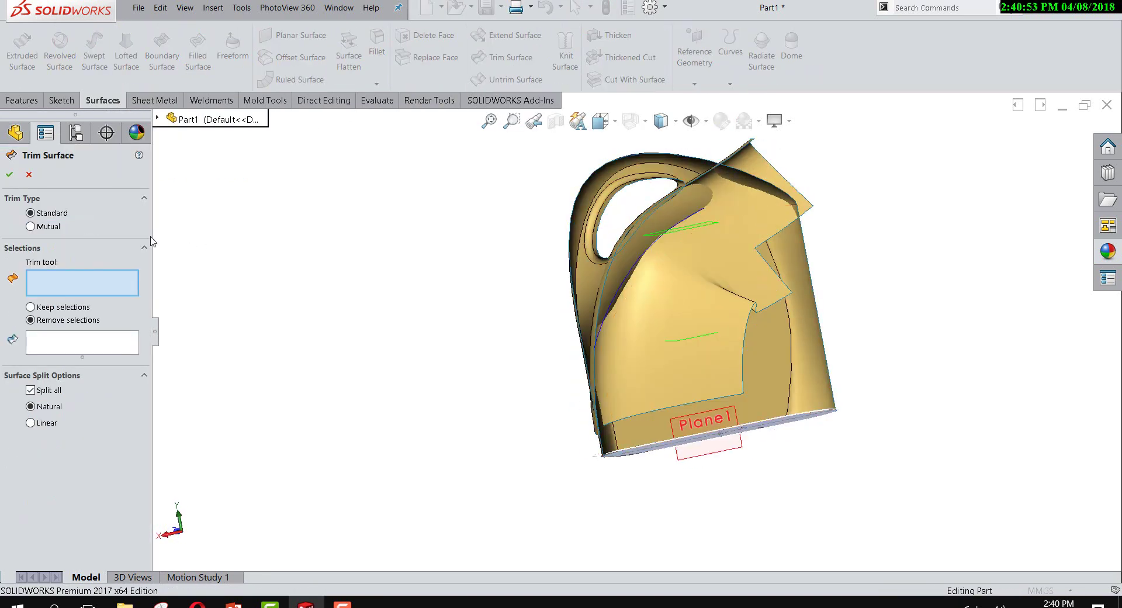
click(55, 226)
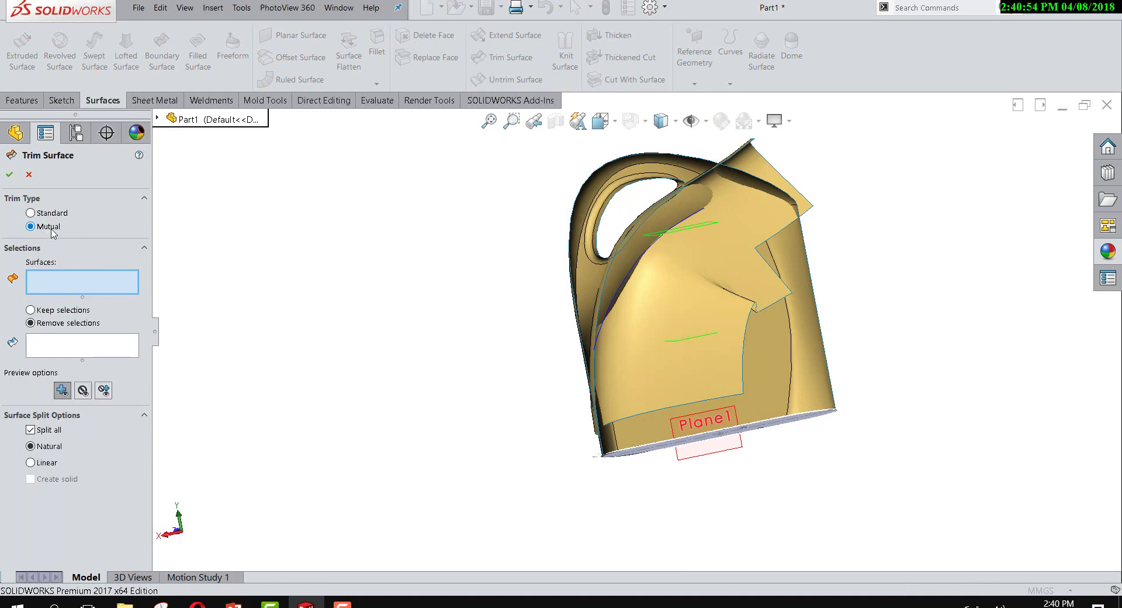
click(765, 167)
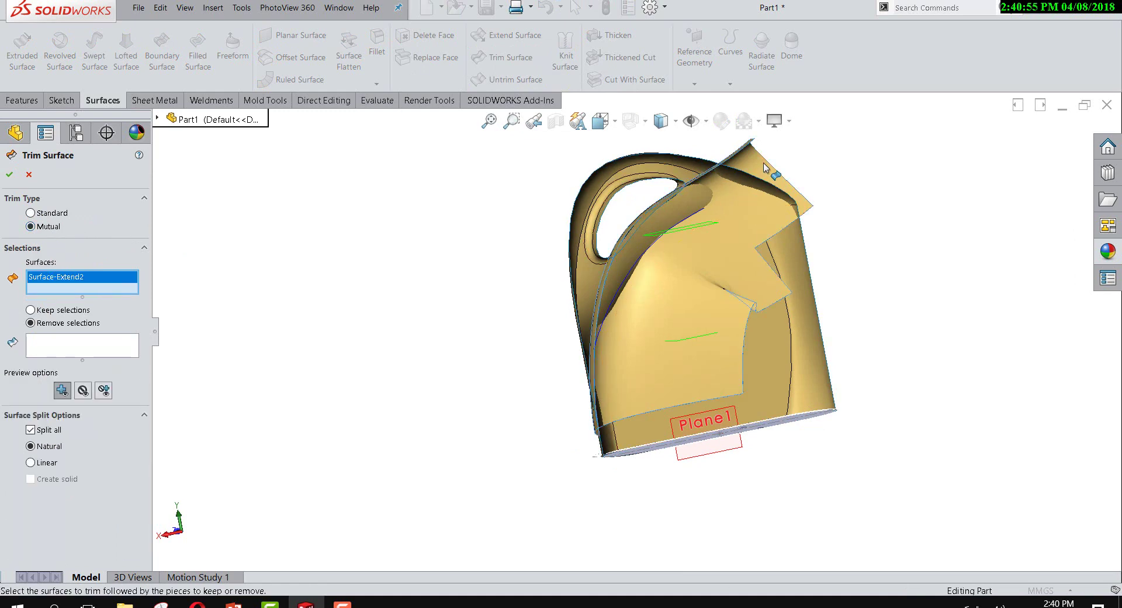
click(805, 321)
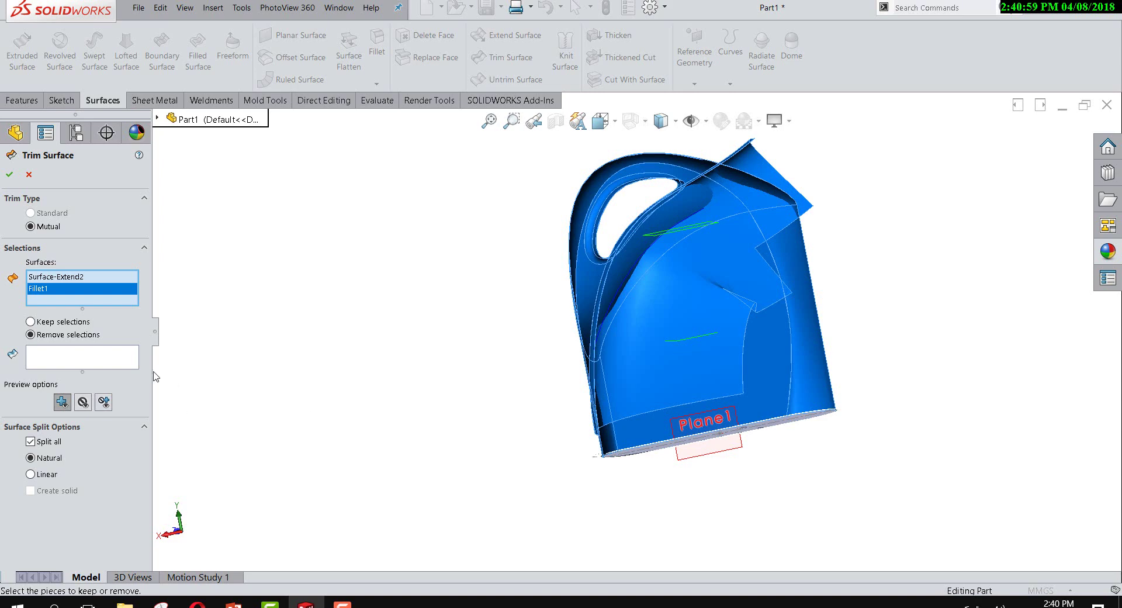
Step: Mark the fillet piece and three extended-surface scraps for removal to finish the trim
click(113, 364)
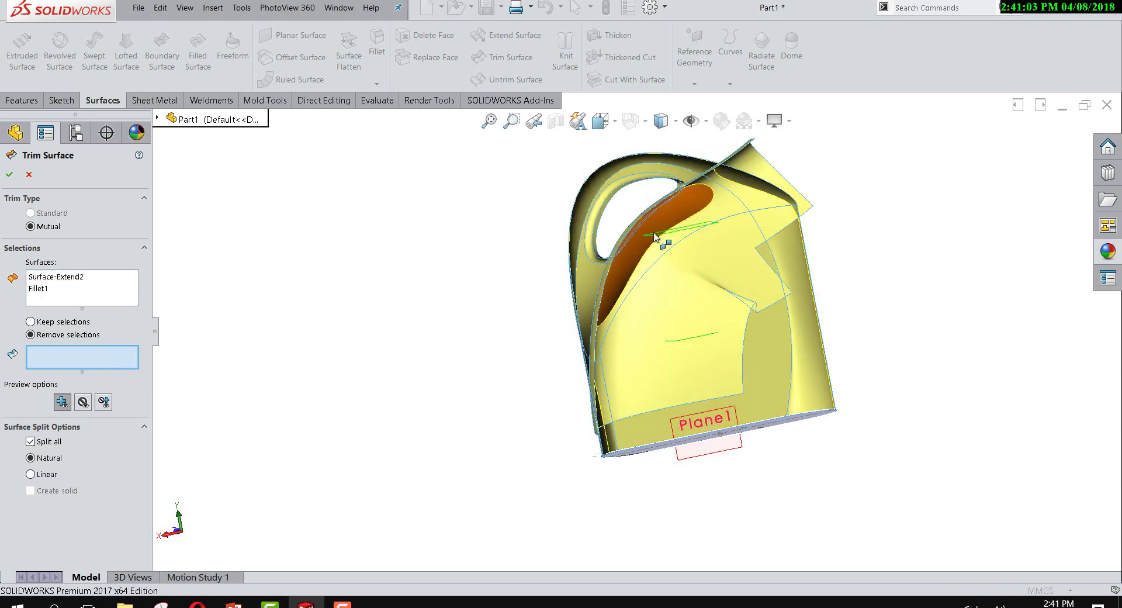
scroll(664, 240, down, 3)
scroll(685, 220, down, 3)
click(708, 213)
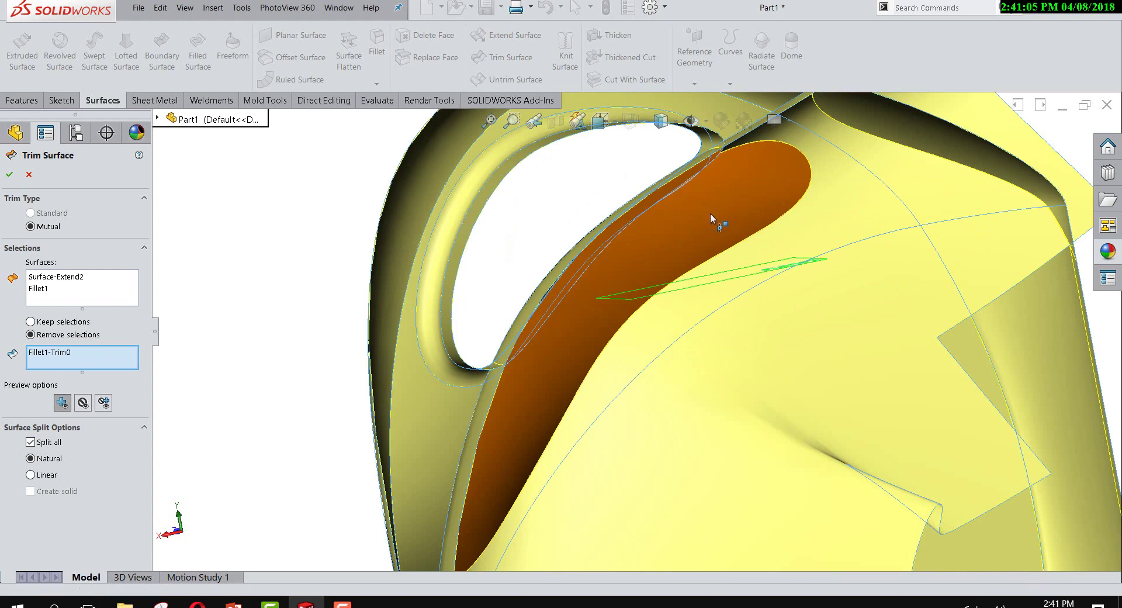
scroll(754, 314, up, 3)
scroll(778, 307, up, 2)
click(787, 328)
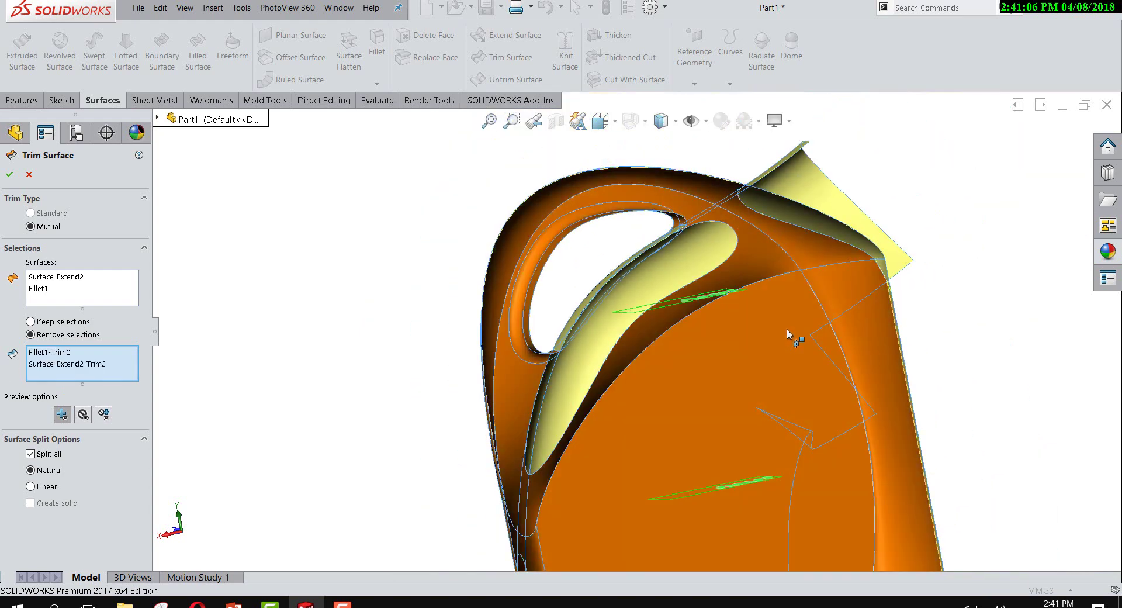
click(823, 190)
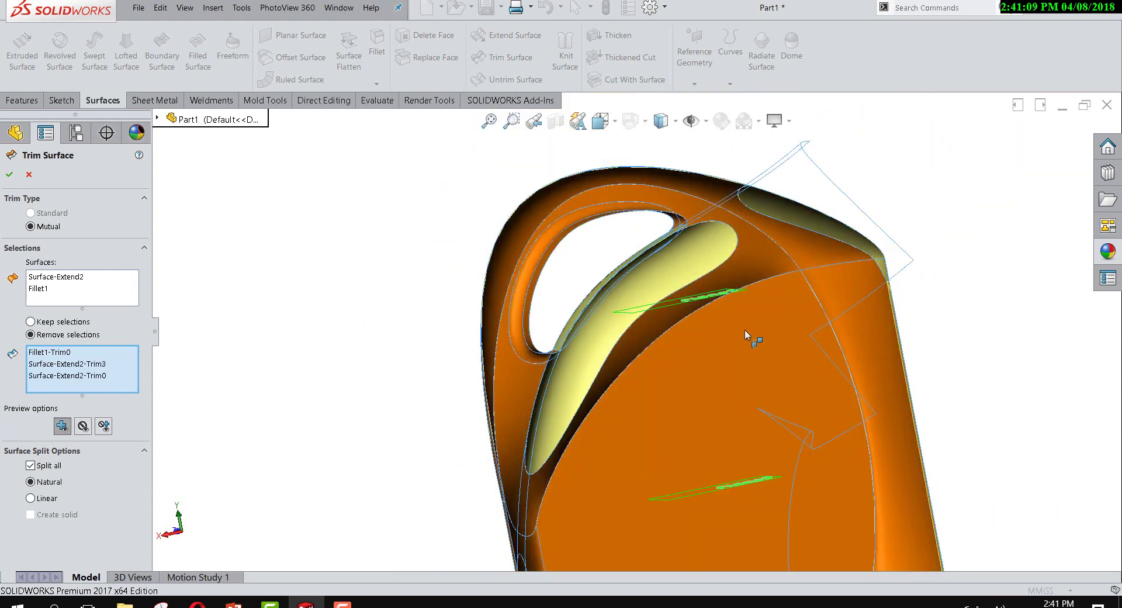
scroll(745, 329, up, 3)
mouse_move(740, 344)
middle_down()
mouse_move(766, 223)
mouse_move(796, 264)
mouse_move(854, 245)
mouse_move(718, 460)
mouse_move(636, 476)
mouse_move(643, 468)
mouse_move(563, 430)
middle_up()
click(718, 459)
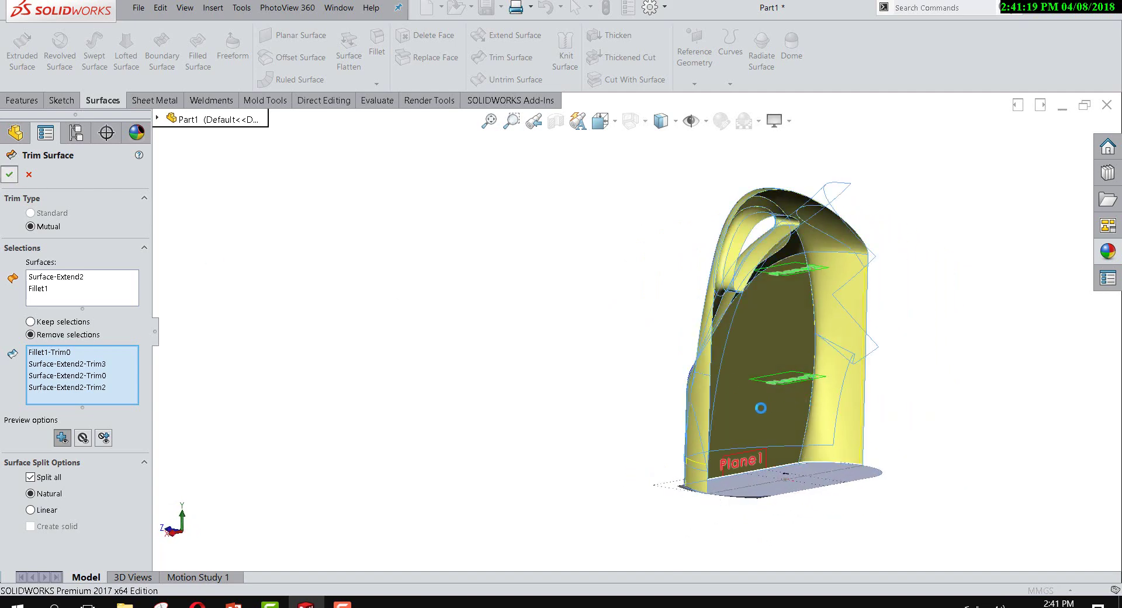
middle_drag(761, 408, 827, 370)
Step: Turn the jug to show its front and handle, and hide the guide curve Curve1
scroll(827, 370, down, 5)
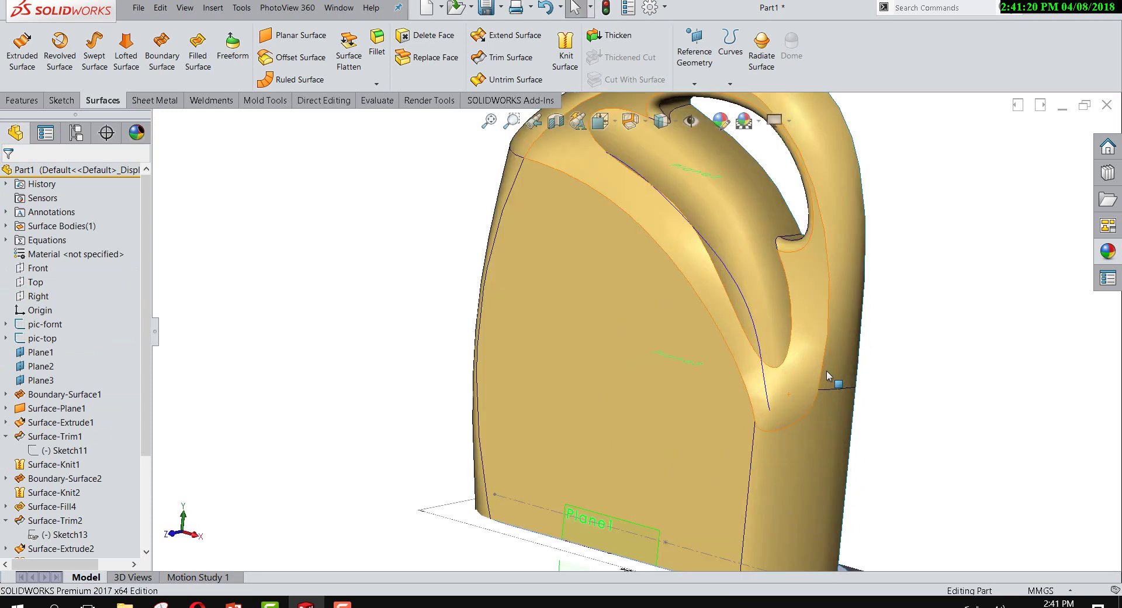
scroll(847, 350, up, 2)
middle_drag(869, 335, 877, 368)
scroll(874, 327, up, 4)
mouse_move(872, 283)
middle_down()
mouse_move(881, 330)
mouse_move(822, 286)
mouse_move(660, 297)
mouse_move(734, 347)
middle_up()
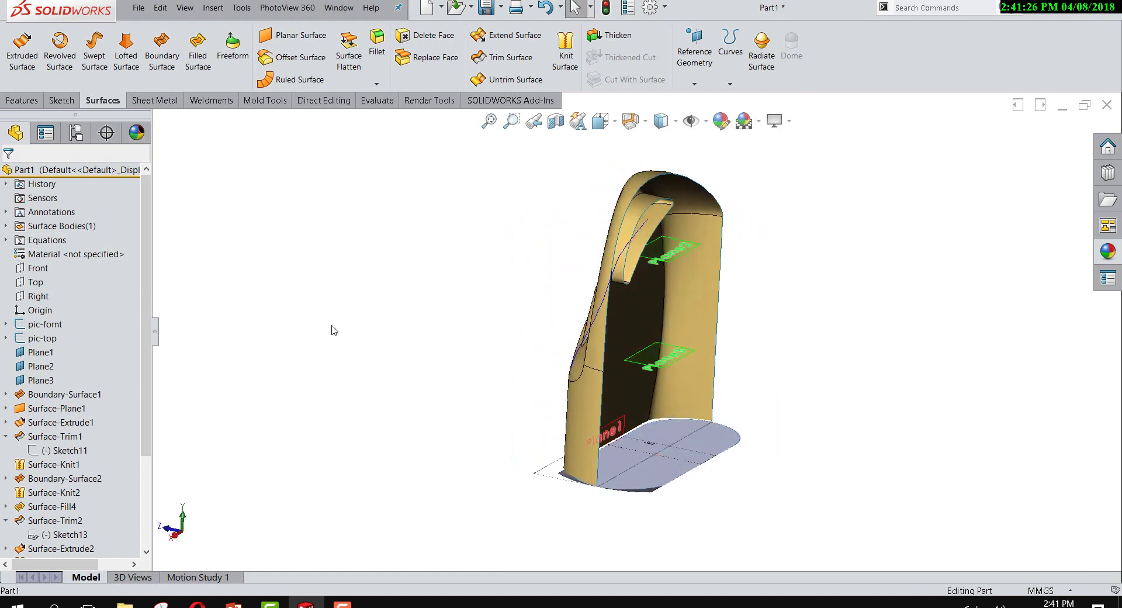
mouse_move(435, 310)
middle_down()
mouse_move(601, 368)
mouse_move(544, 329)
mouse_move(534, 356)
middle_up()
scroll(801, 353, down, 3)
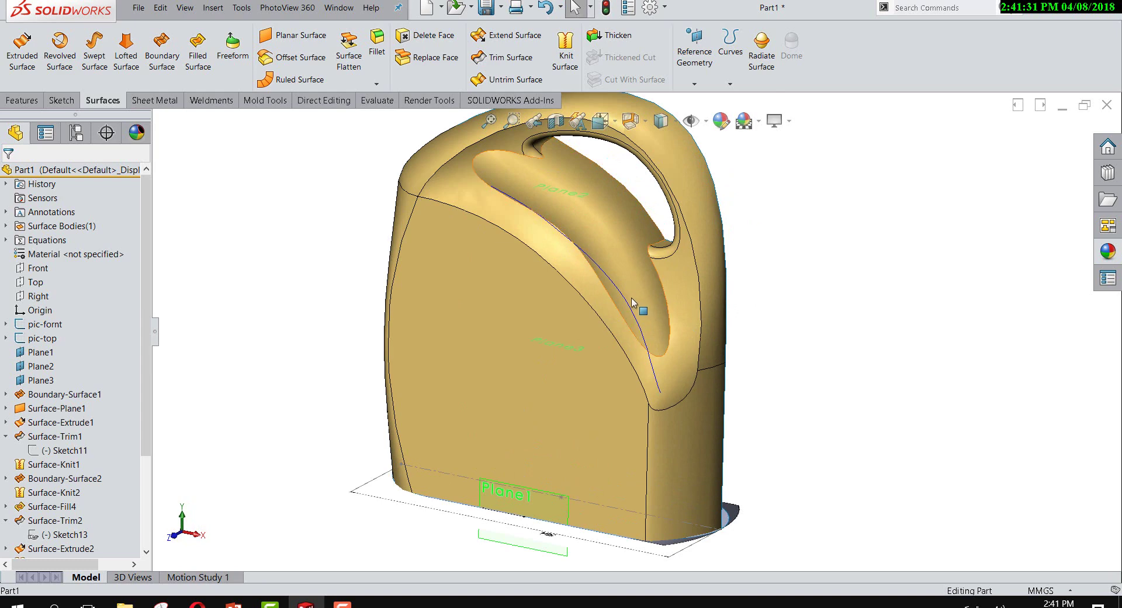
click(626, 301)
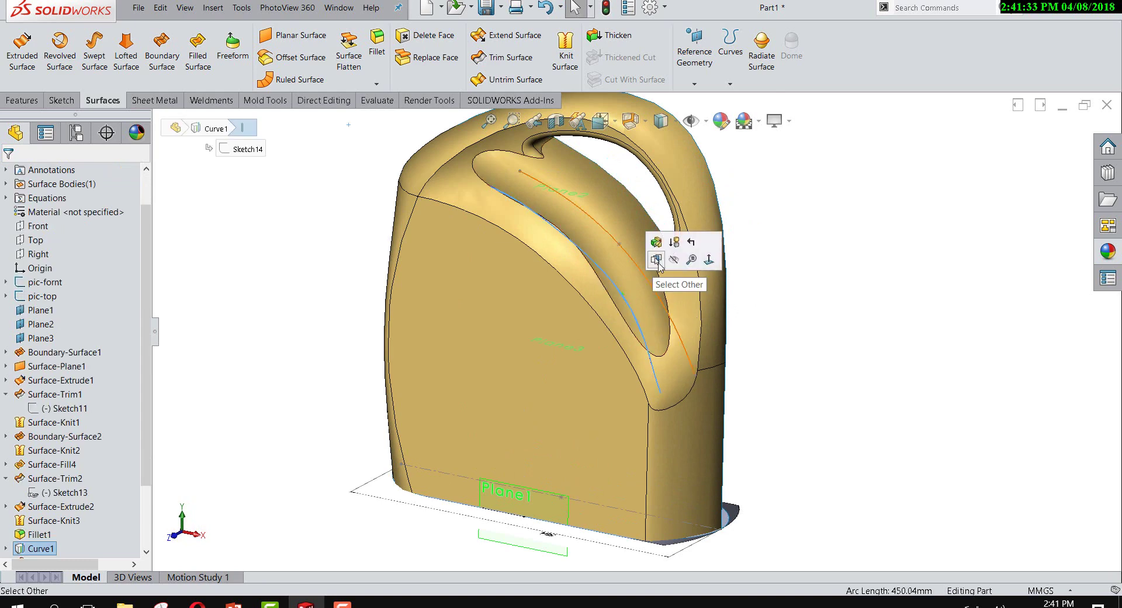
click(676, 261)
Step: Save the part as Part1.SLDPRT in the Desktop folder
scroll(780, 403, up, 3)
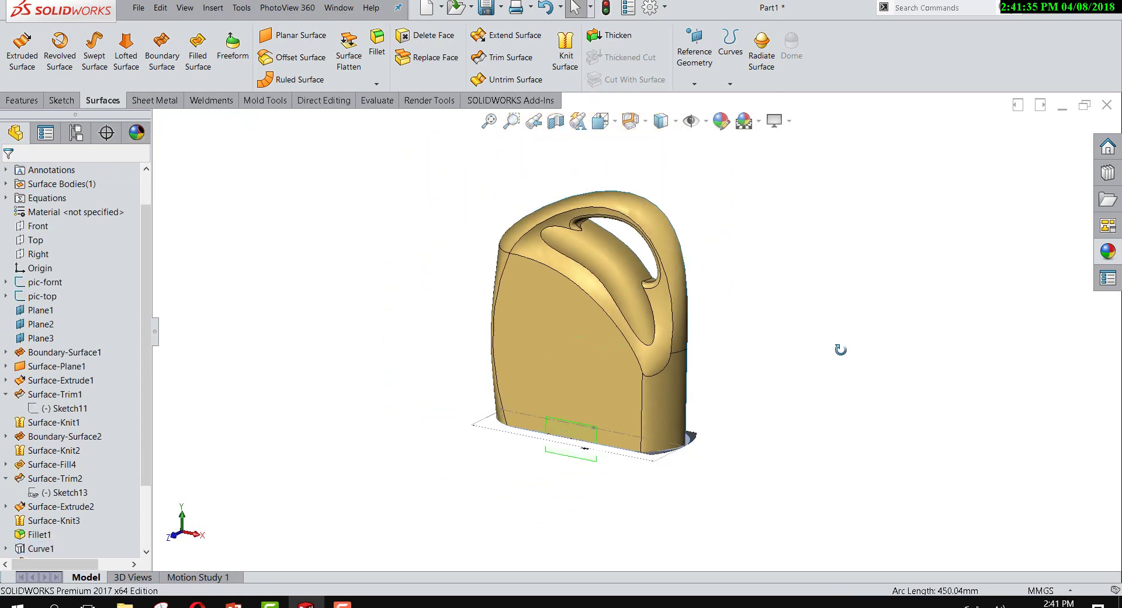
middle_drag(839, 349, 853, 392)
scroll(658, 358, down, 2)
mouse_move(658, 358)
middle_down()
mouse_move(490, 242)
mouse_move(603, 249)
middle_up()
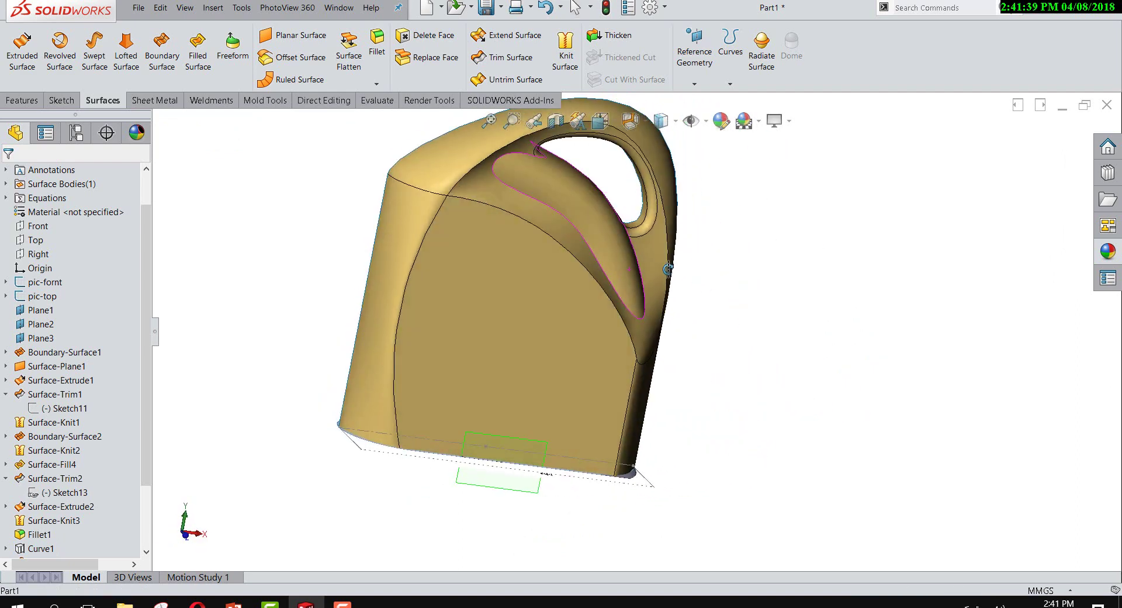
middle_drag(737, 291, 689, 252)
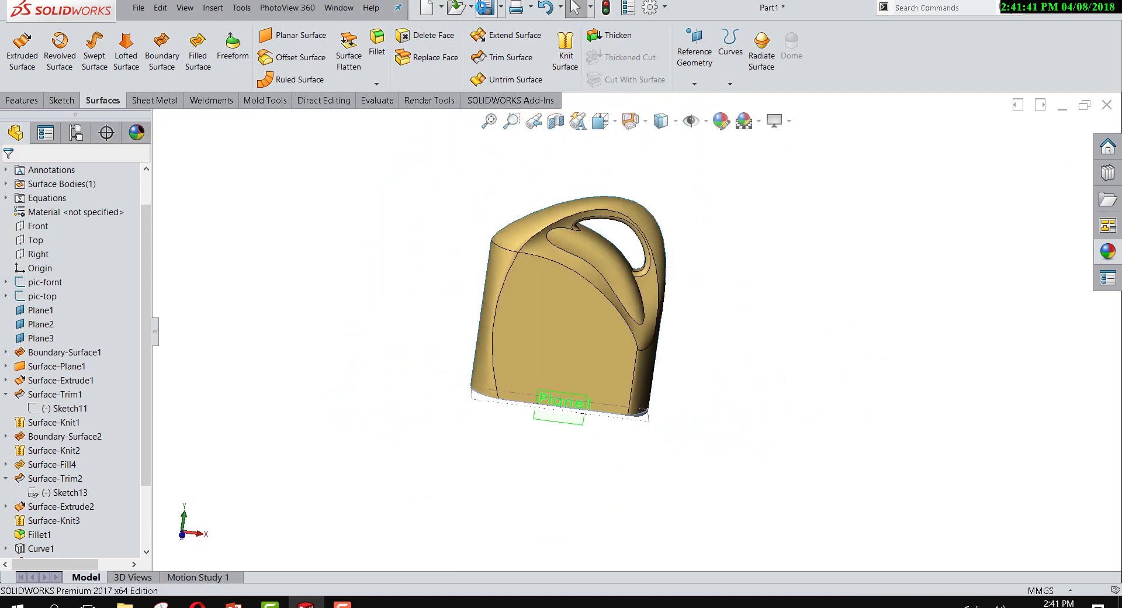
click(485, 7)
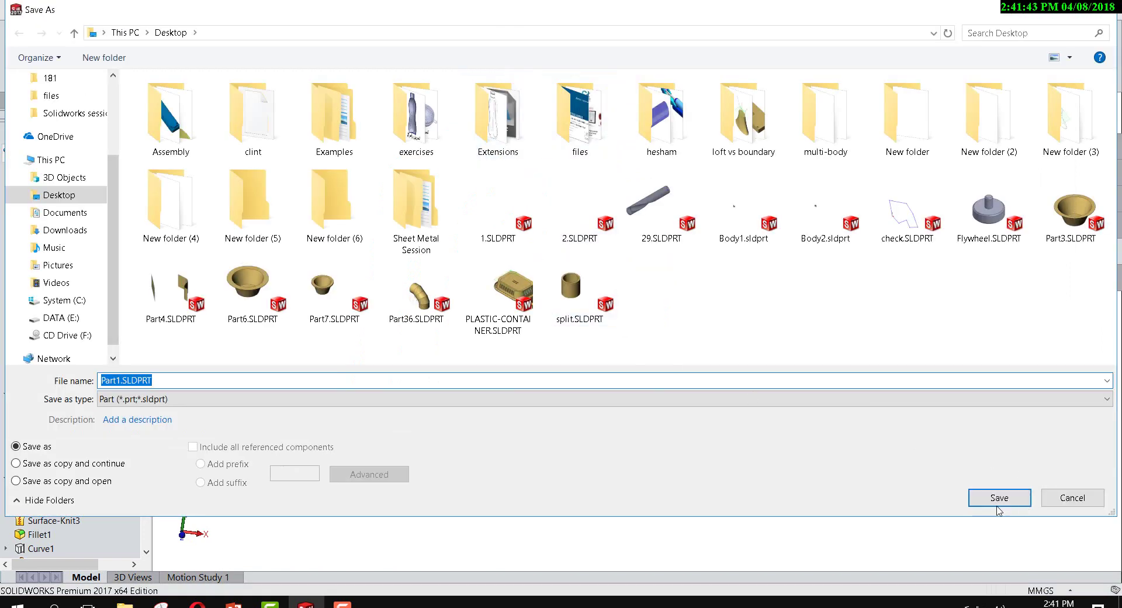
click(993, 503)
scroll(684, 316, down, 3)
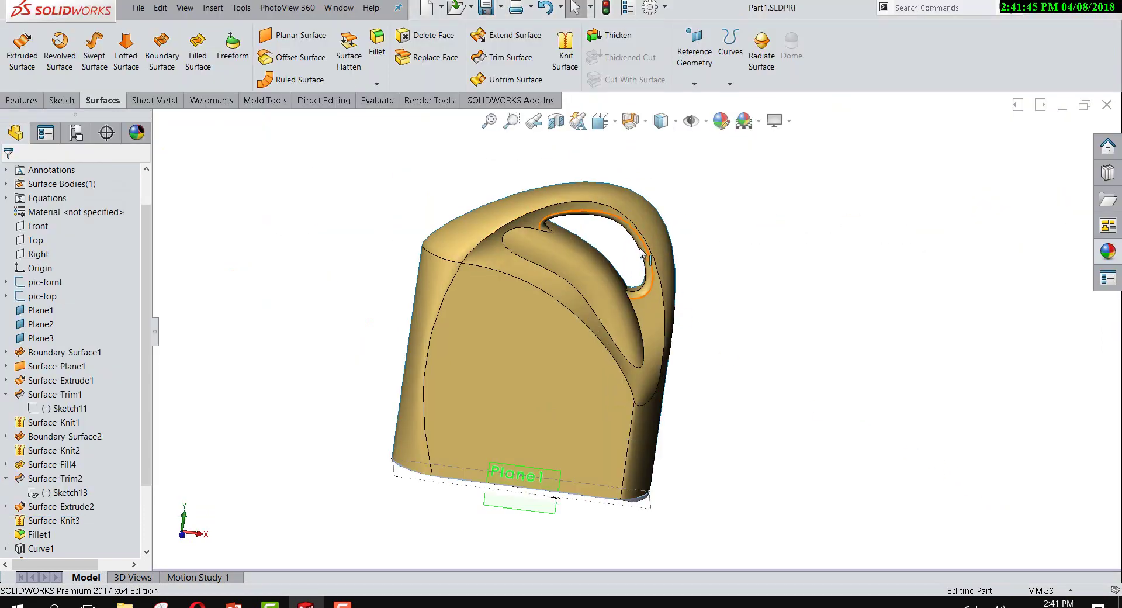
middle_drag(671, 293, 641, 257)
scroll(629, 260, up, 3)
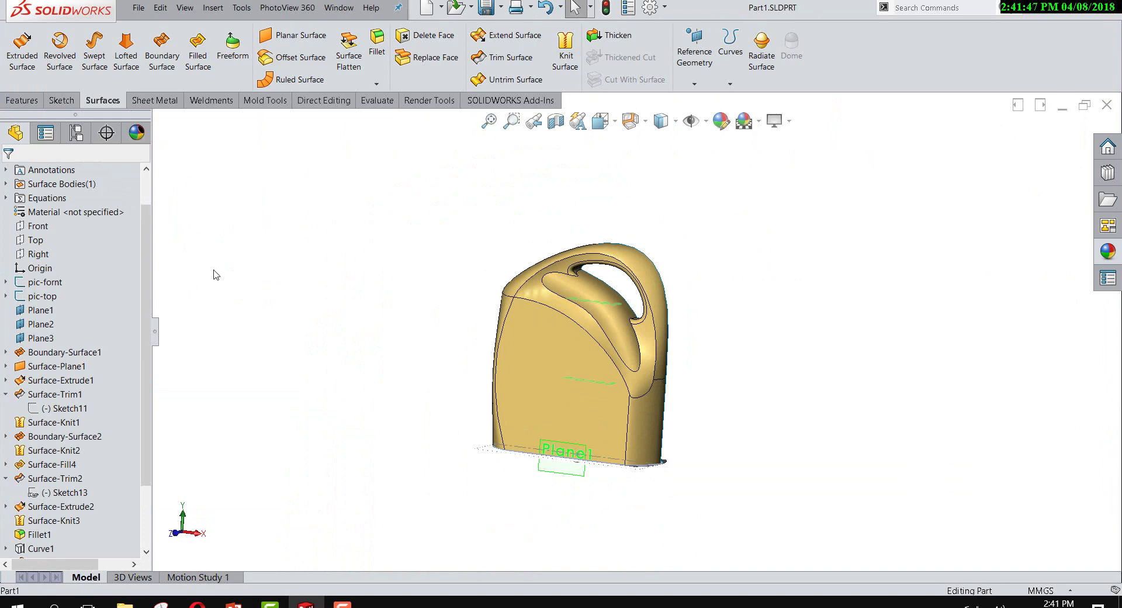
Step: Mirror the Surface-Trim3 body about the Front plane with Knit surfaces, then start a Section View
click(35, 227)
mouse_move(363, 275)
middle_down()
mouse_move(276, 302)
mouse_move(318, 318)
middle_up()
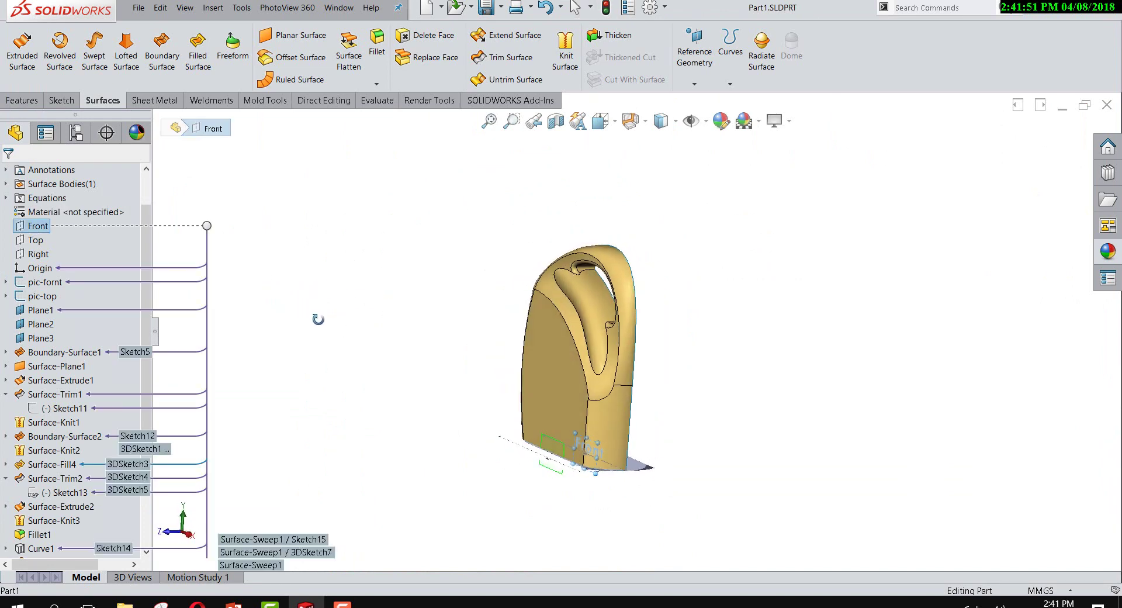
click(22, 100)
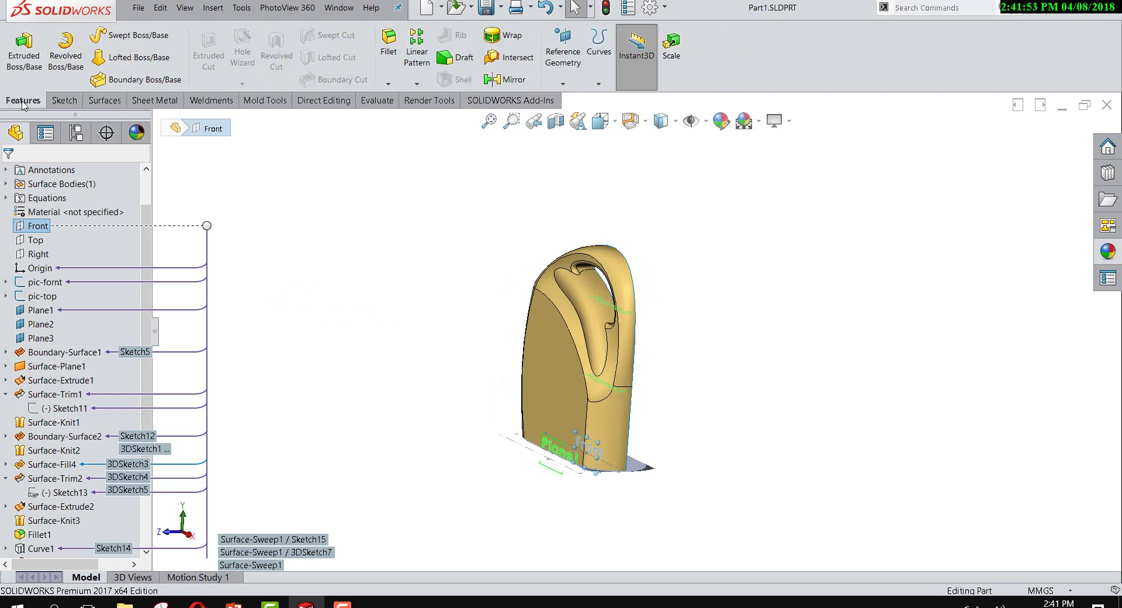
click(505, 82)
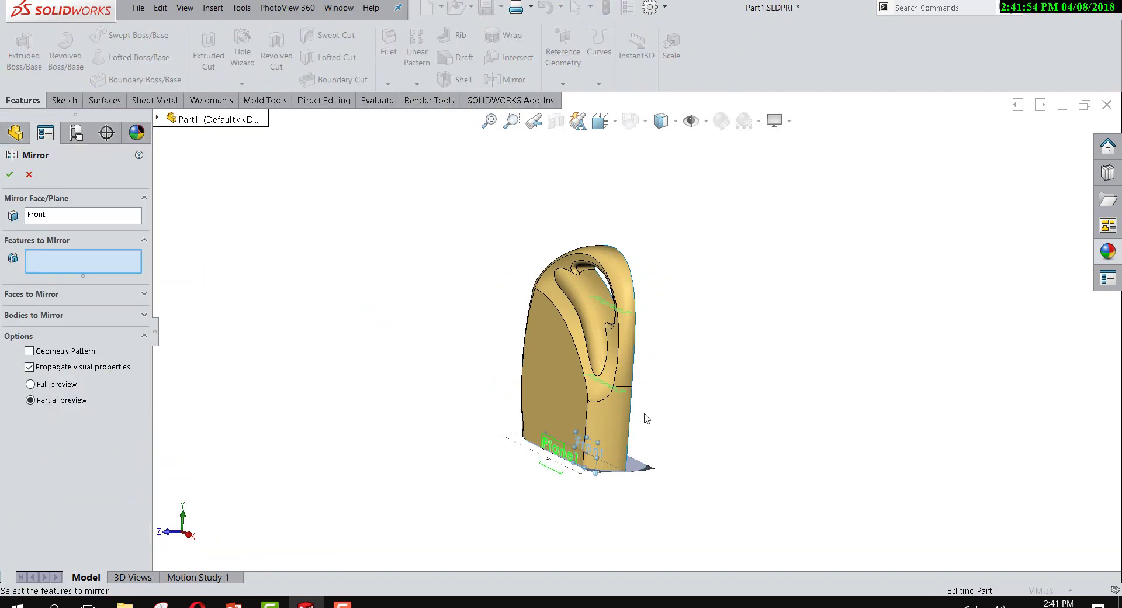
middle_drag(444, 383, 532, 379)
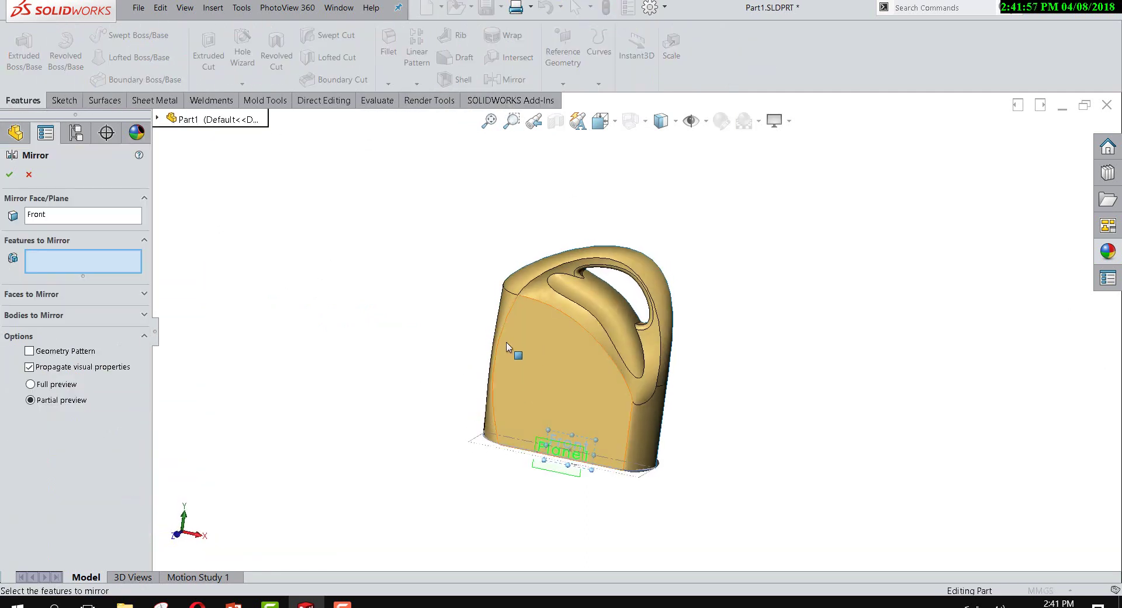
click(99, 315)
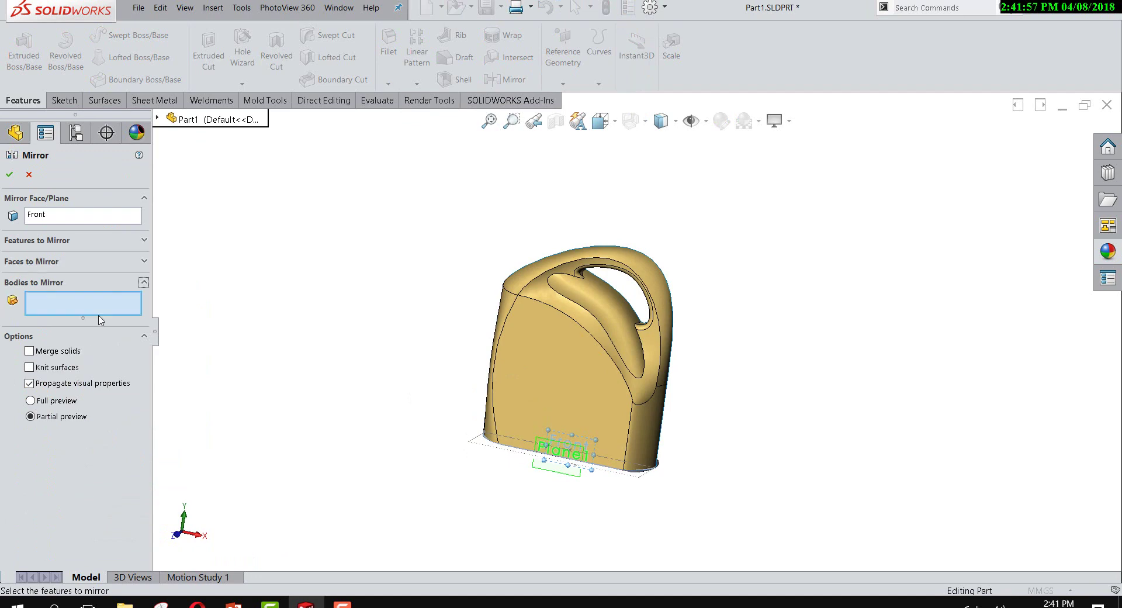
click(556, 358)
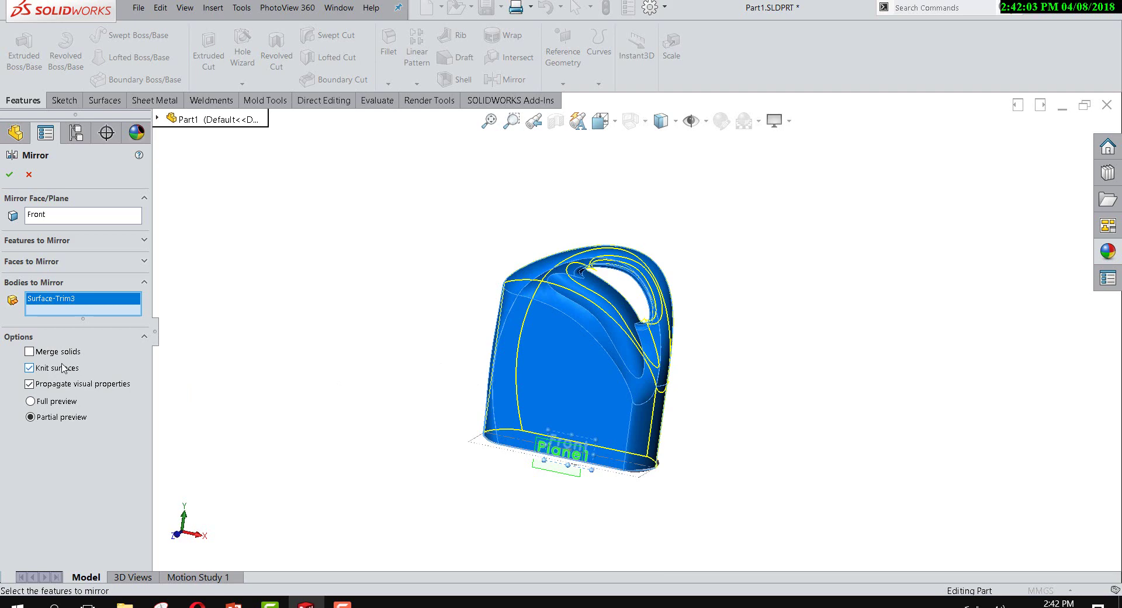
click(9, 175)
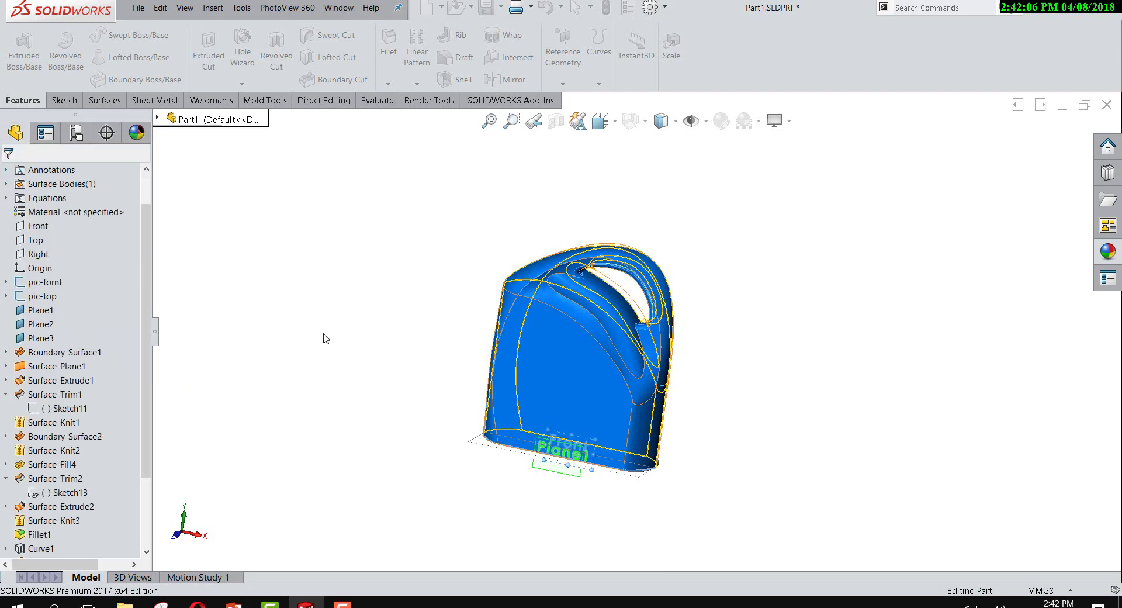
mouse_move(325, 338)
middle_down()
mouse_move(449, 355)
mouse_move(462, 288)
mouse_move(407, 308)
mouse_move(383, 359)
mouse_move(621, 458)
mouse_move(729, 376)
mouse_move(658, 379)
mouse_move(719, 401)
mouse_move(681, 391)
middle_up()
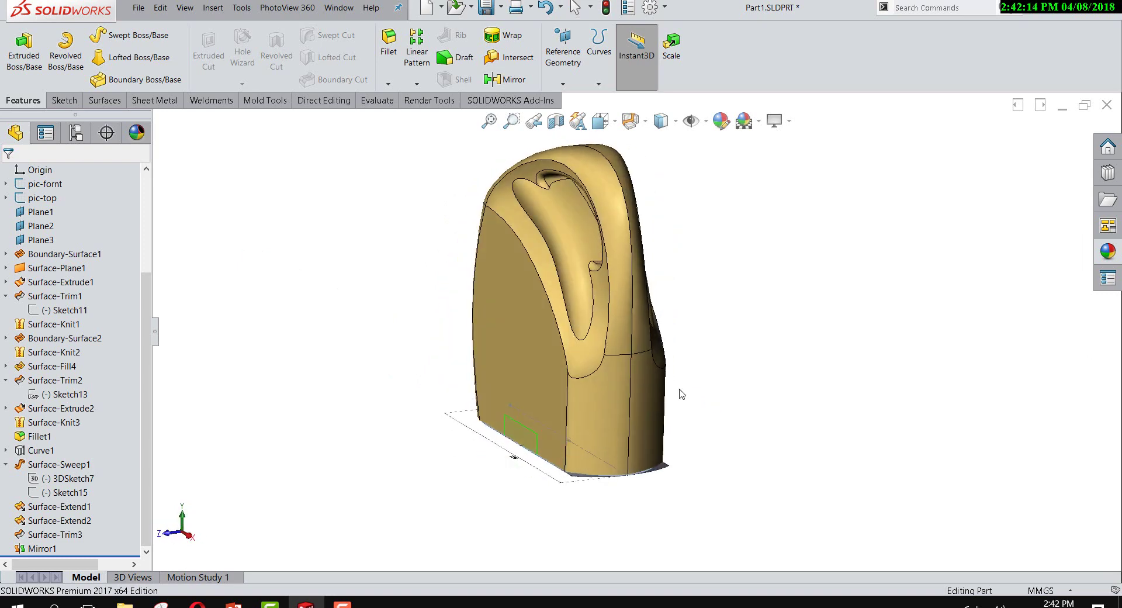
click(565, 129)
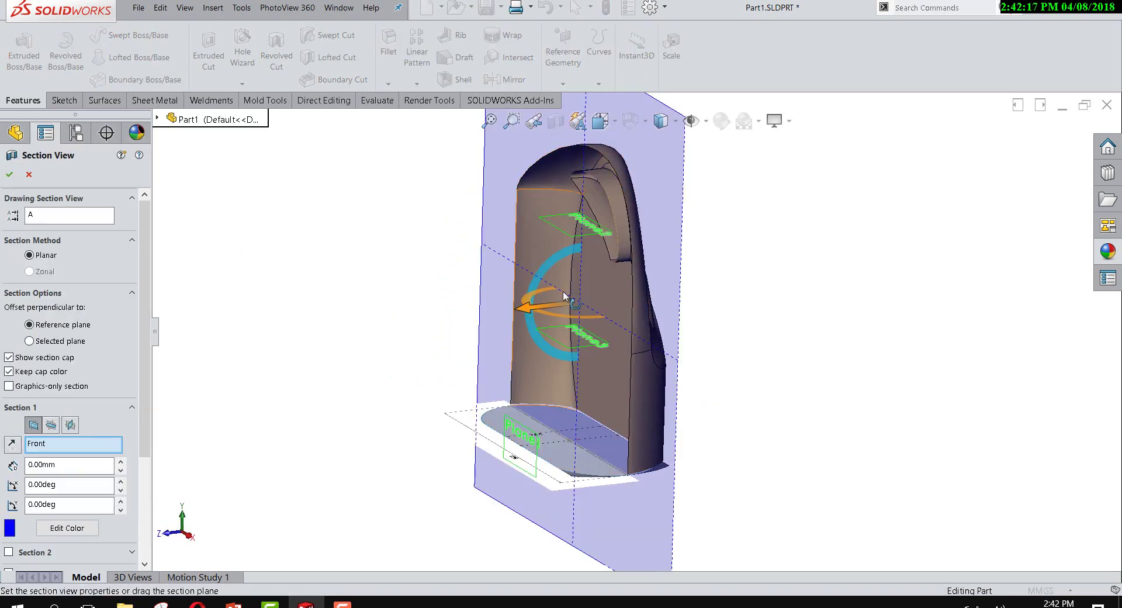
Step: Close the section view and look over the options for Plane1
mouse_move(672, 261)
middle_down()
mouse_move(727, 295)
mouse_move(598, 233)
mouse_move(262, 202)
middle_up()
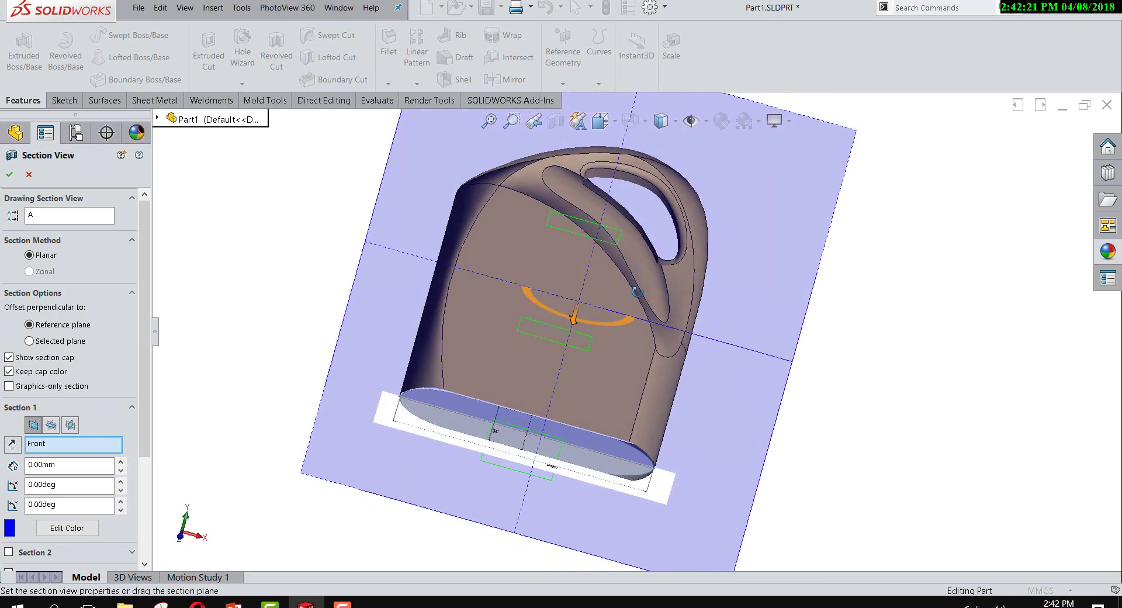
click(29, 174)
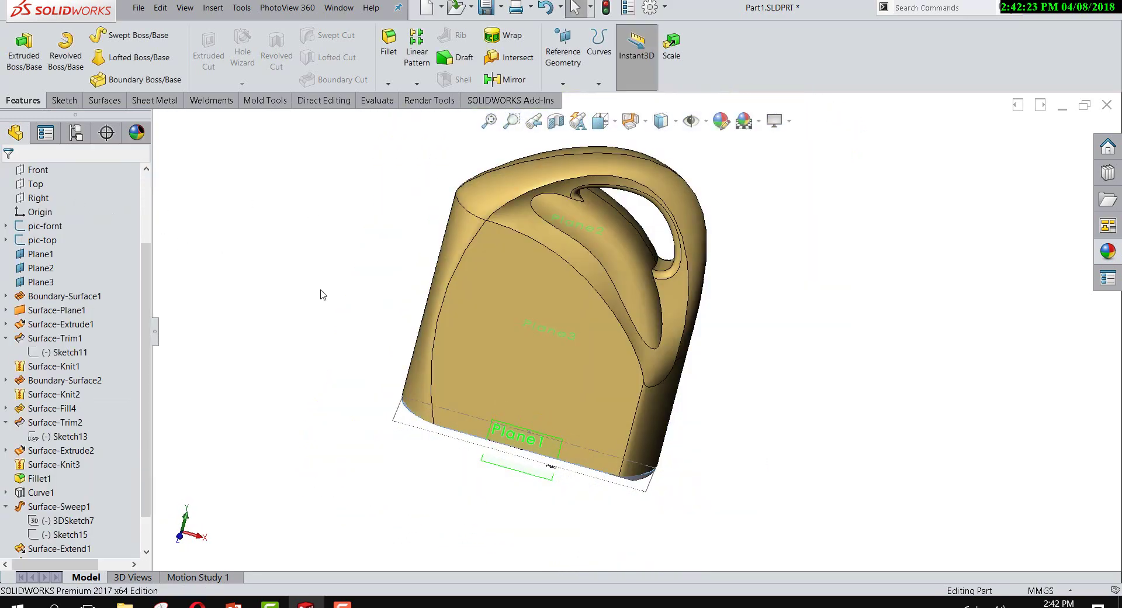
mouse_move(321, 293)
middle_down()
mouse_move(533, 356)
mouse_move(707, 220)
mouse_move(683, 183)
mouse_move(694, 341)
mouse_move(681, 374)
middle_up()
right_click(675, 358)
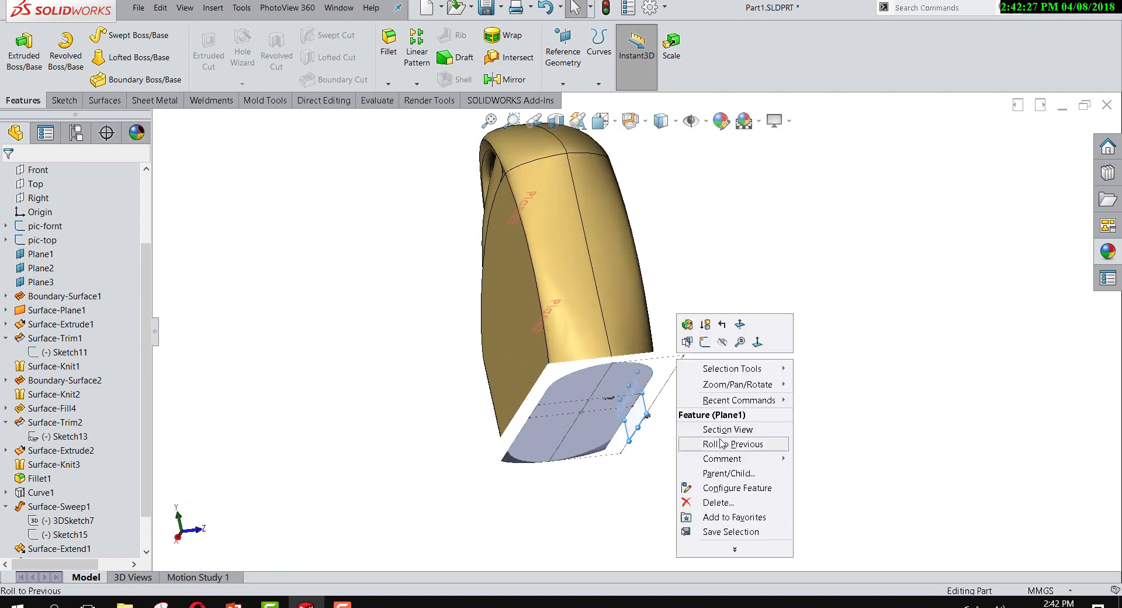
key(Escape)
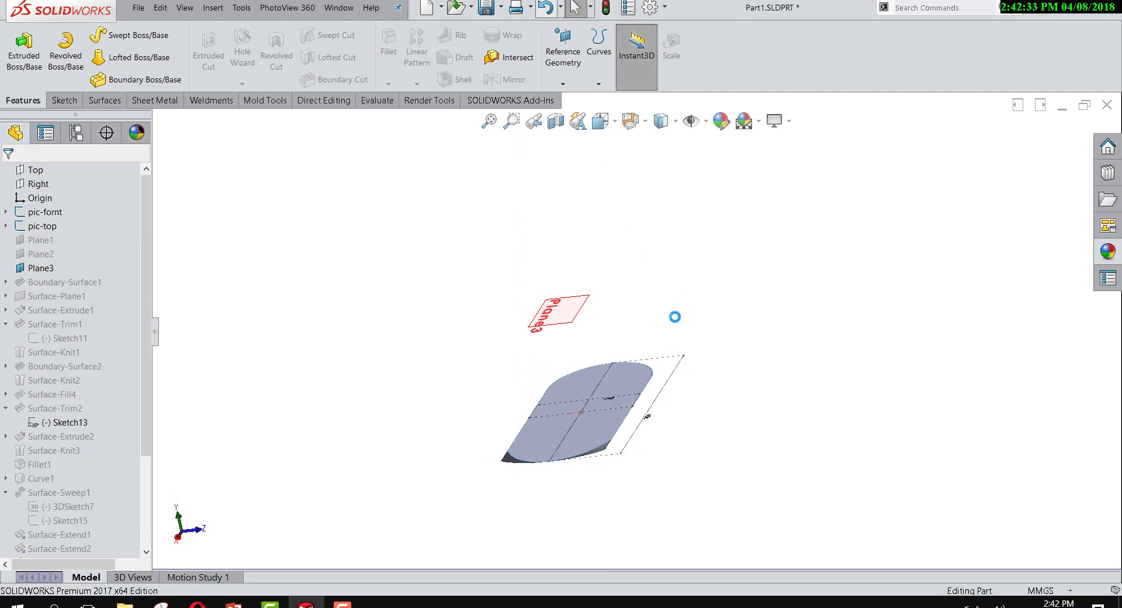
Step: Suppress the bottom sketch picture, then unsuppress Mirror1 to restore the full jug
mouse_move(688, 368)
middle_down()
mouse_move(731, 455)
mouse_move(556, 401)
middle_up()
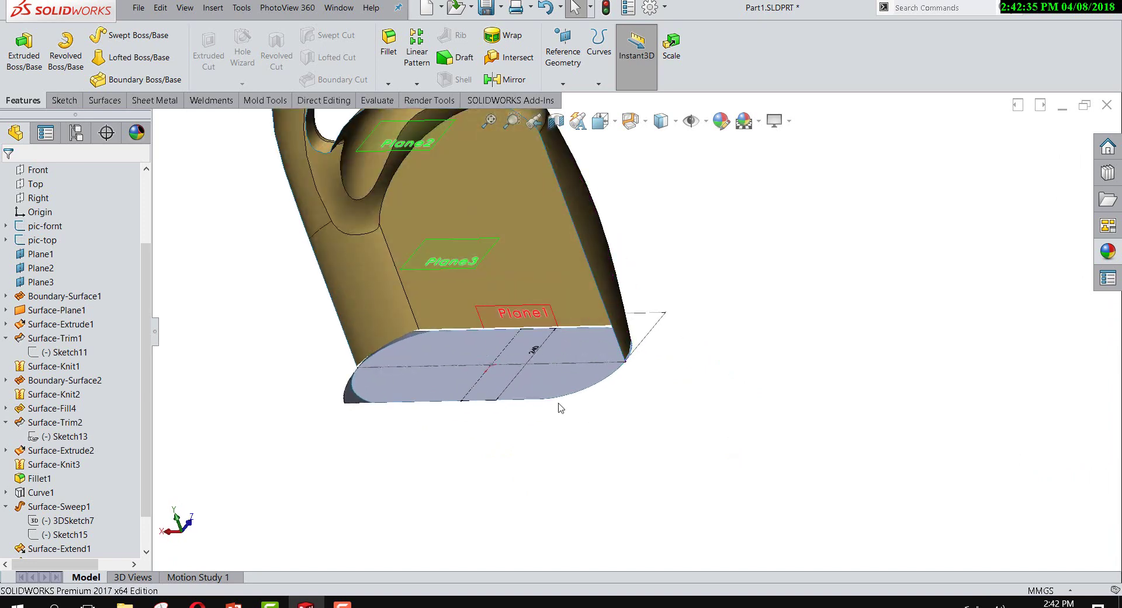
right_click(554, 397)
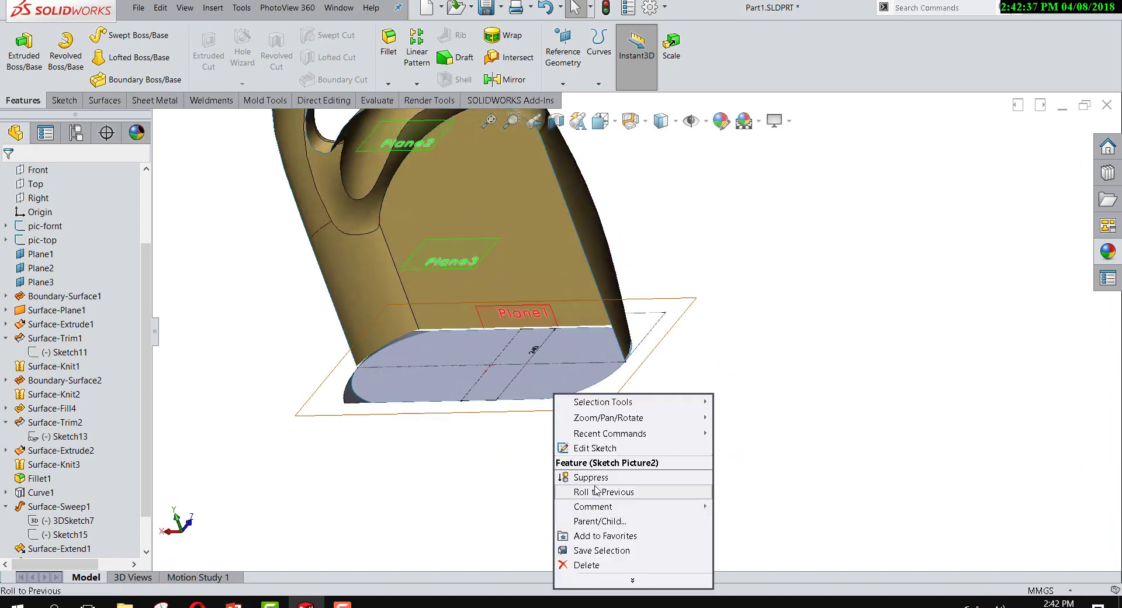
click(585, 476)
key(ctrl+shift+z)
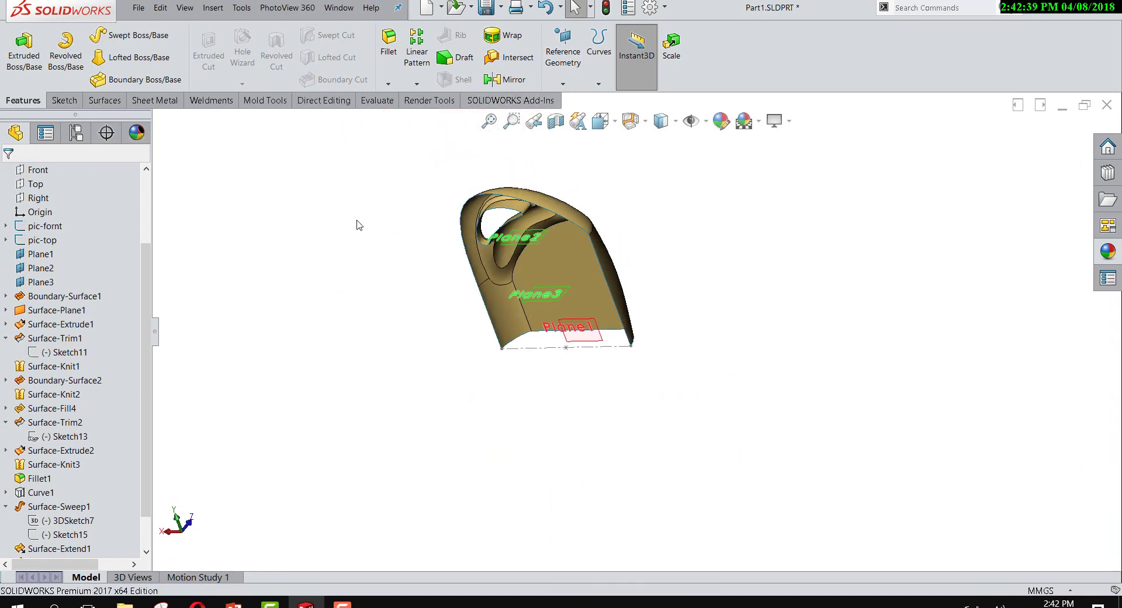
scroll(101, 361, down, 1)
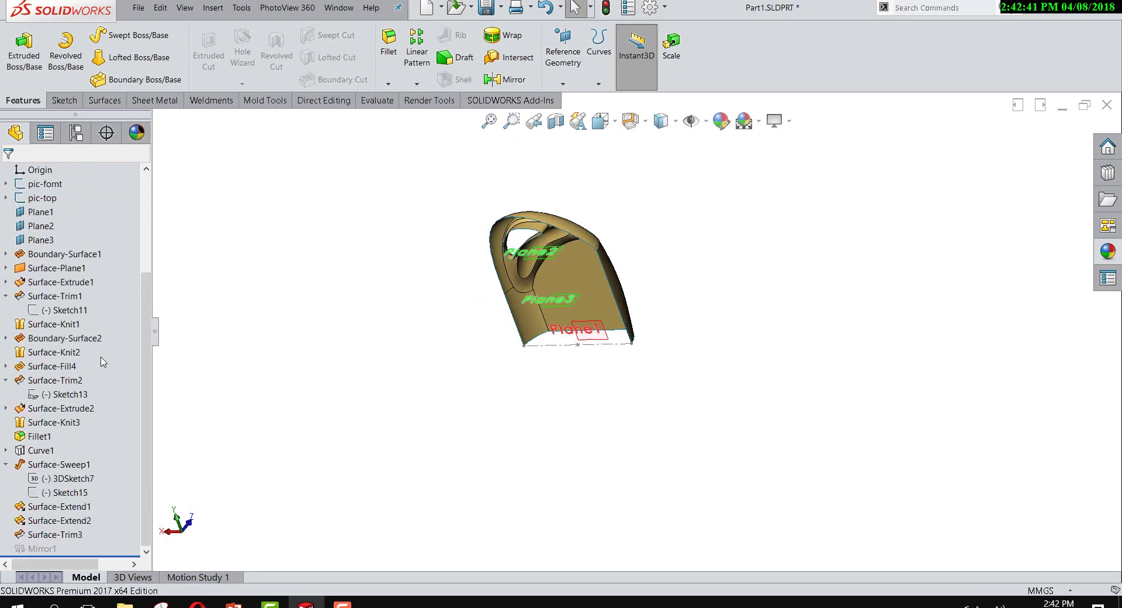
right_click(30, 550)
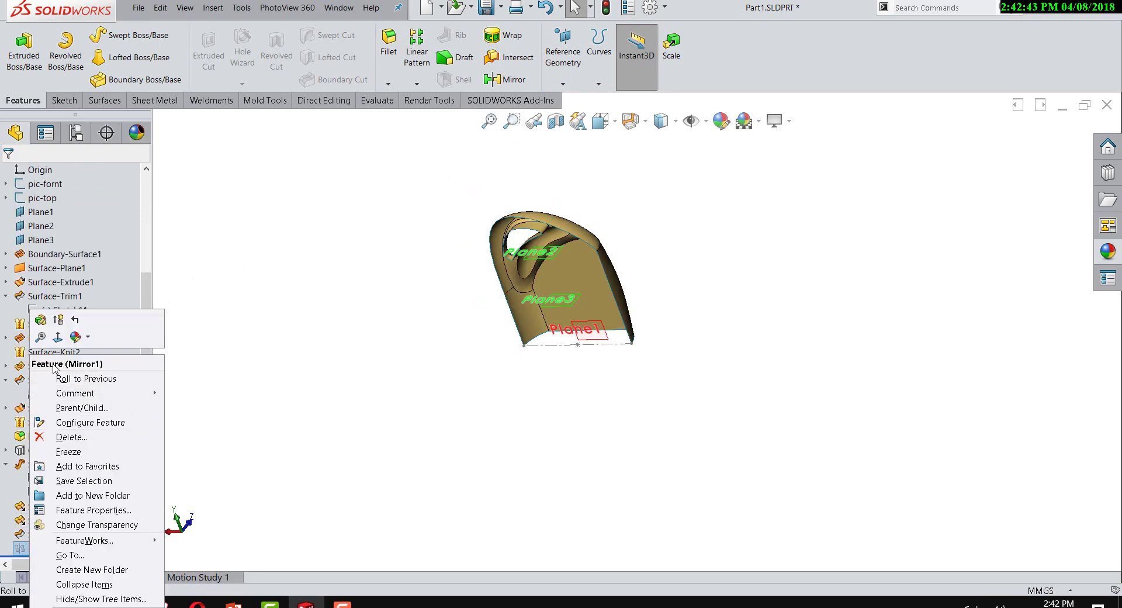
click(58, 321)
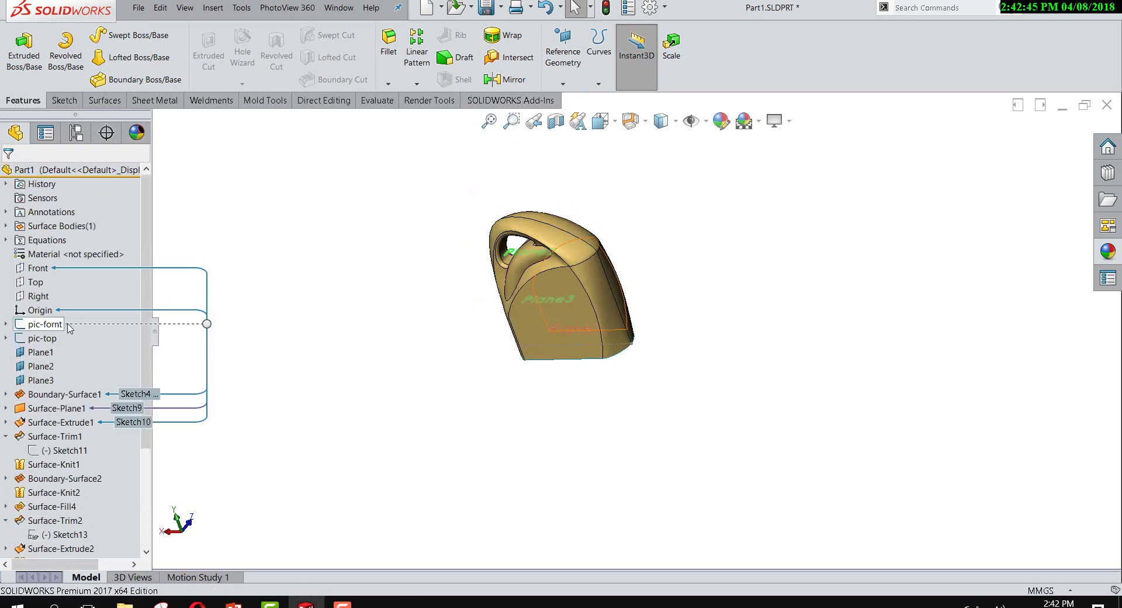
Step: Create a Planar Surface bounded by the jug's six-edge open bottom loop
mouse_move(531, 317)
middle_down()
mouse_move(458, 160)
mouse_move(616, 358)
mouse_move(748, 122)
mouse_move(629, 183)
mouse_move(700, 198)
mouse_move(658, 177)
middle_up()
scroll(657, 177, down, 3)
scroll(658, 176, up, 2)
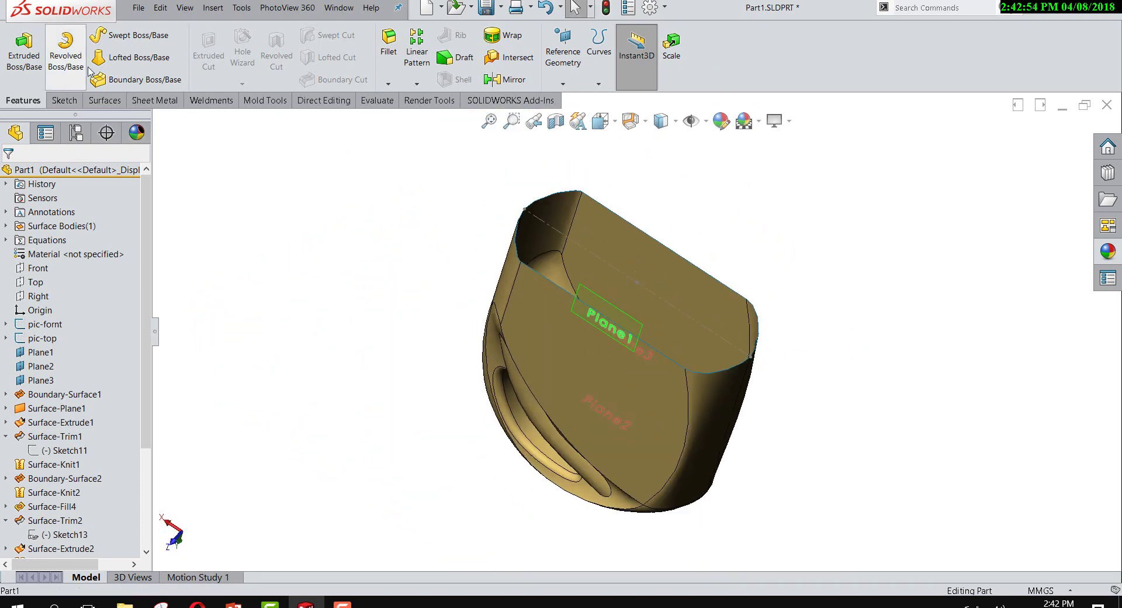
click(111, 100)
click(277, 35)
scroll(580, 264, down, 2)
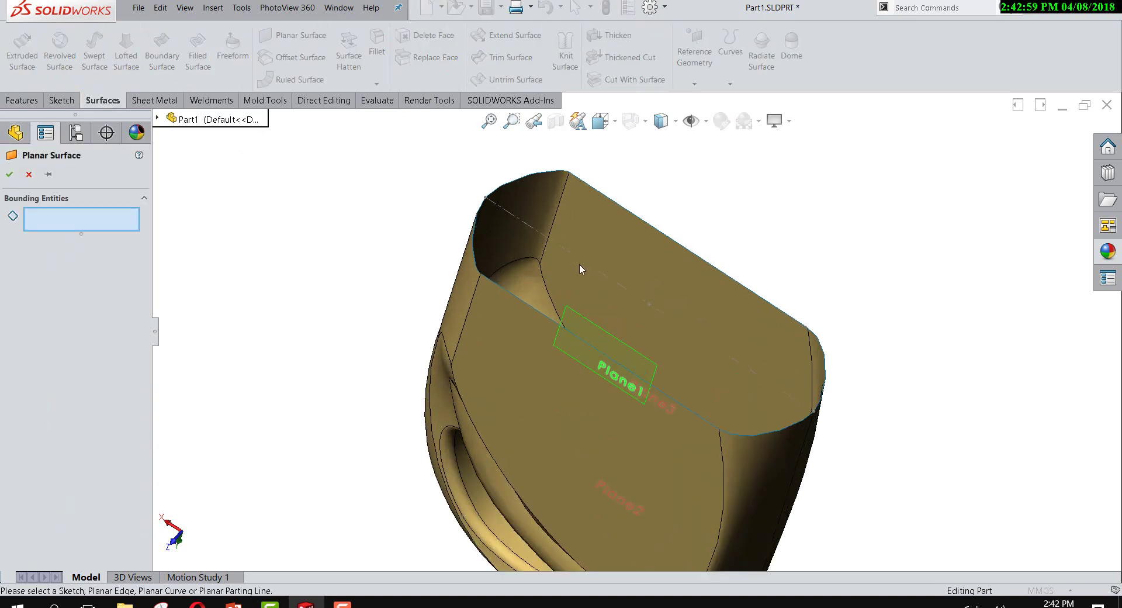
right_click(521, 303)
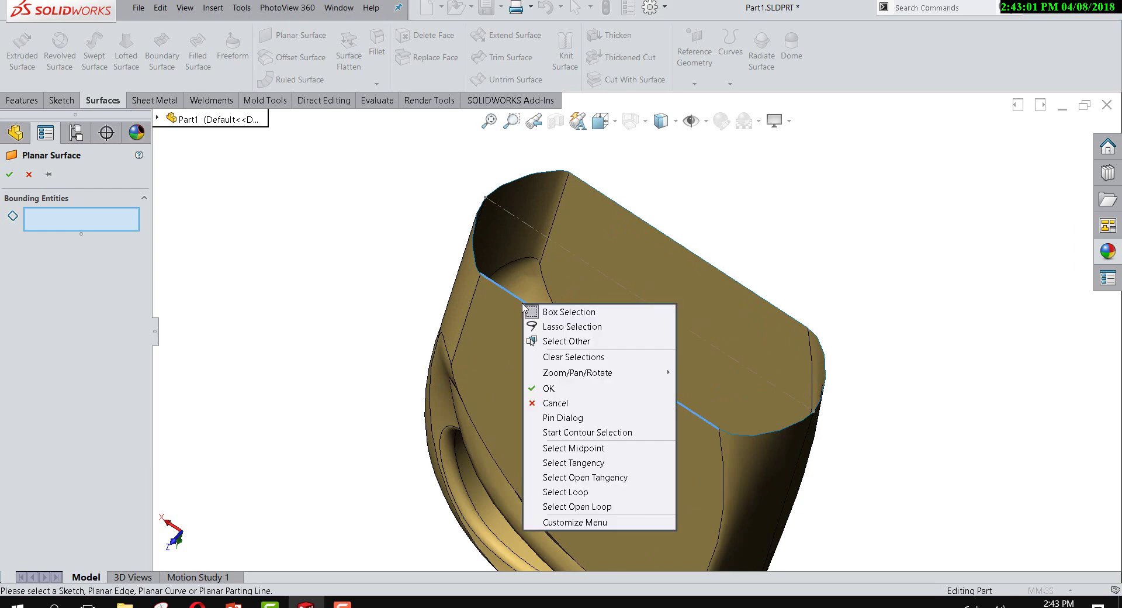
click(601, 507)
mouse_move(633, 456)
middle_down()
mouse_move(849, 299)
mouse_move(824, 295)
middle_up()
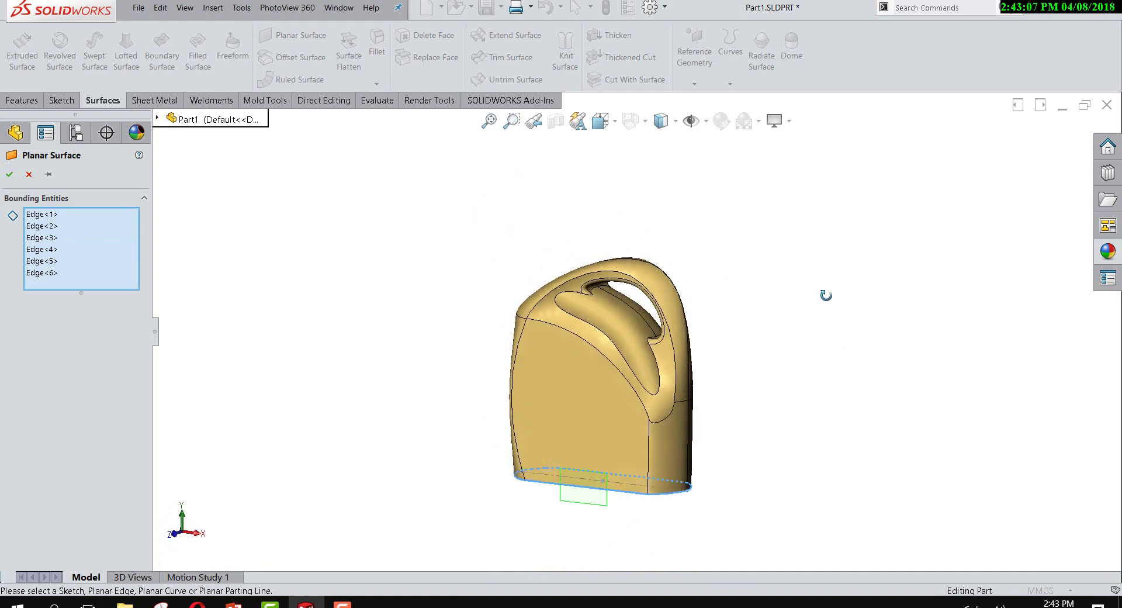
click(10, 175)
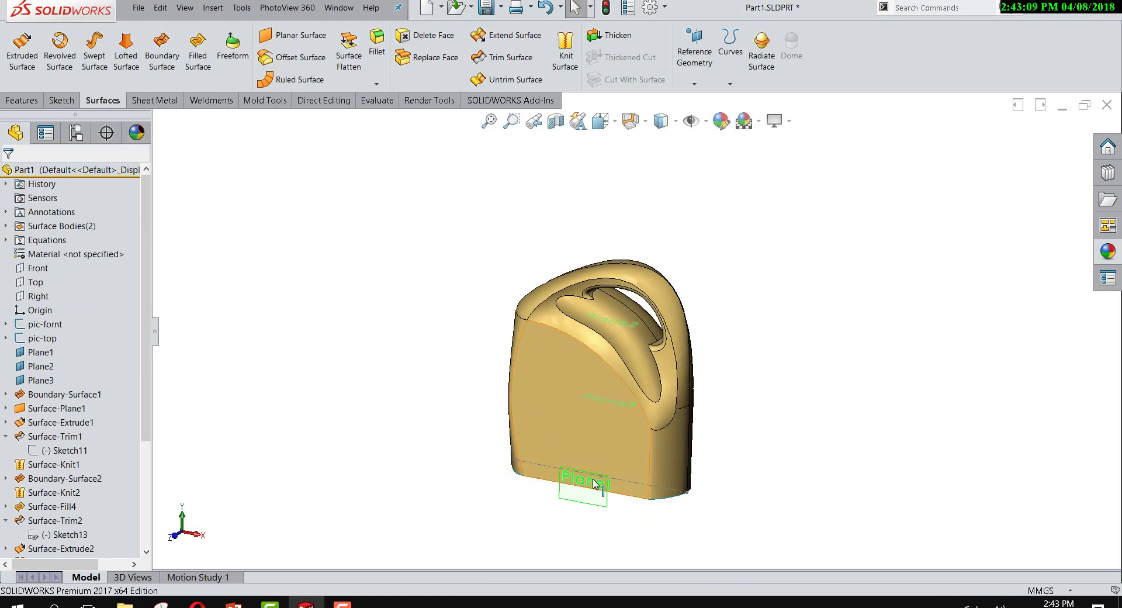
Step: Begin a Fillet on the handle-recess face, reducing its radius from 15 to 5 mm
mouse_move(620, 486)
middle_down()
mouse_move(684, 297)
mouse_move(646, 438)
mouse_move(647, 514)
mouse_move(681, 451)
mouse_move(647, 483)
mouse_move(647, 287)
middle_up()
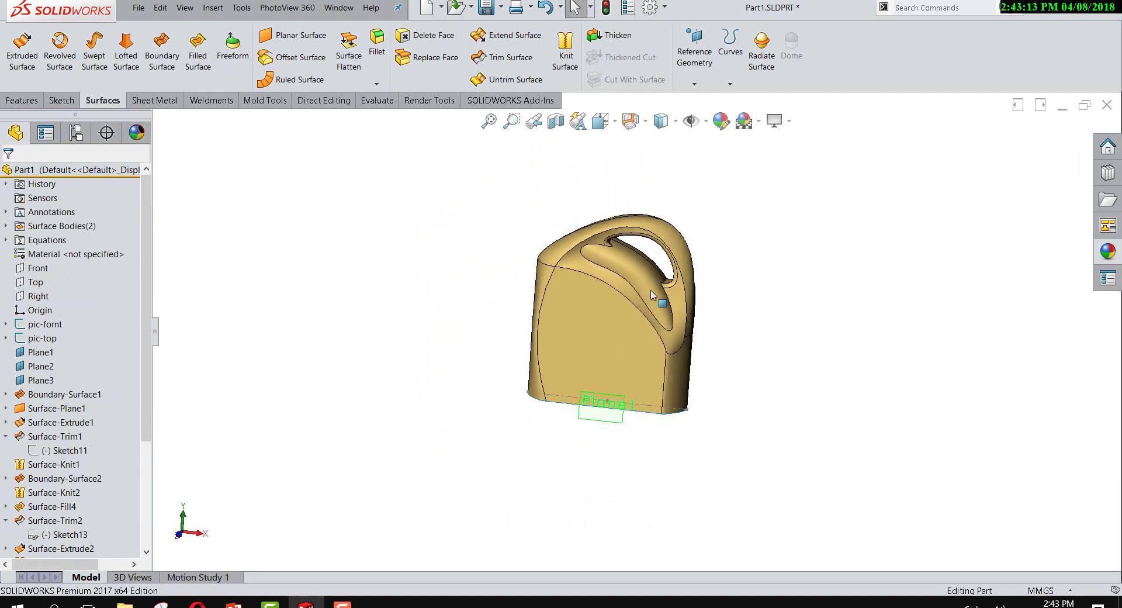
scroll(635, 252, down, 2)
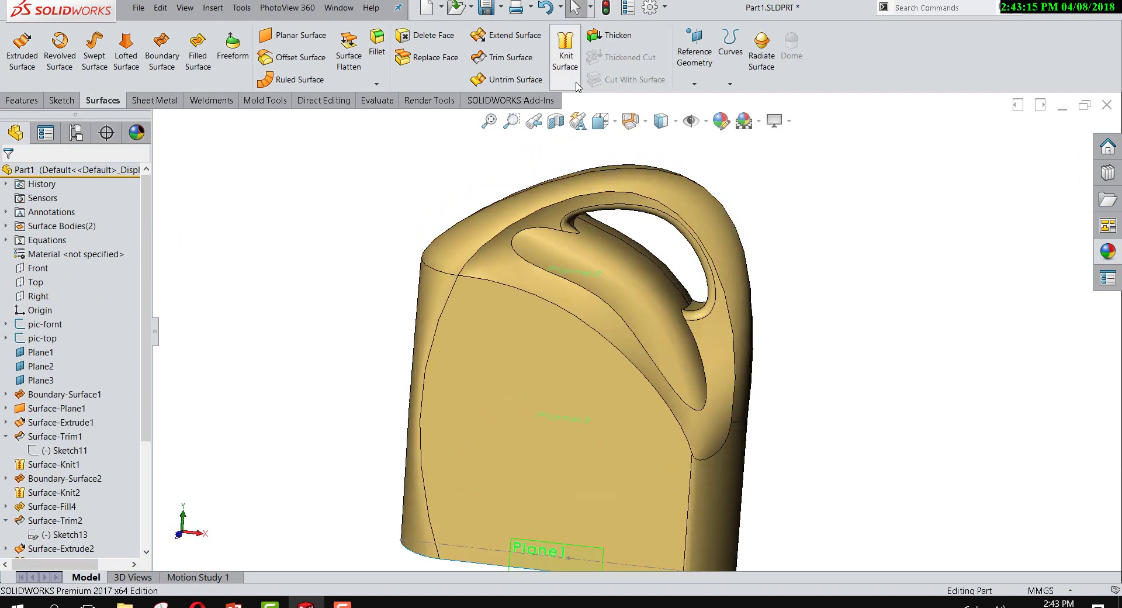
click(377, 47)
click(612, 267)
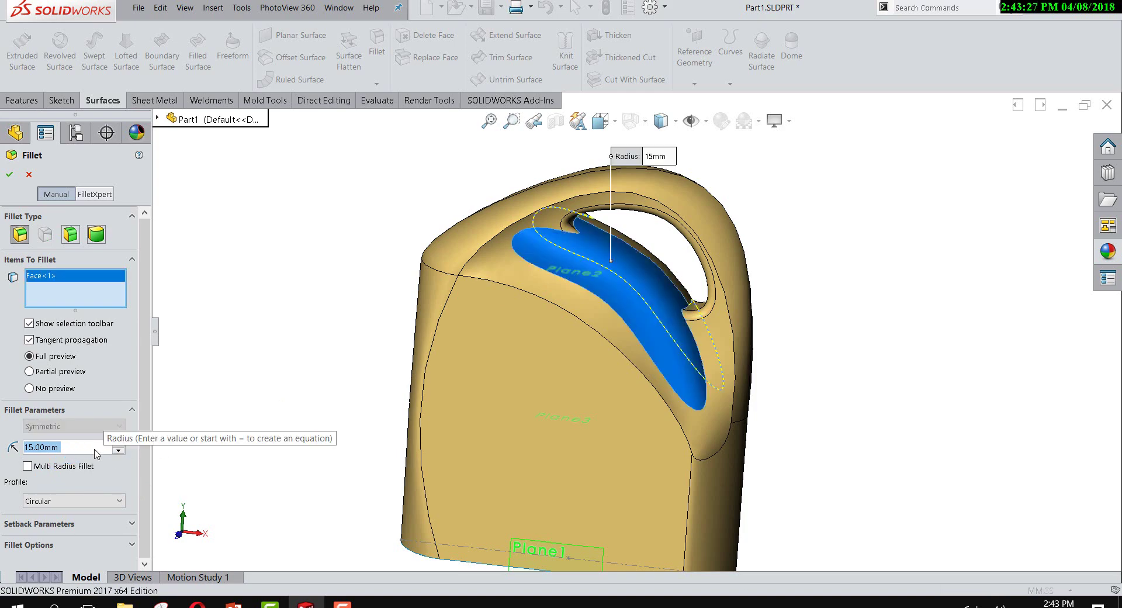
text(5)
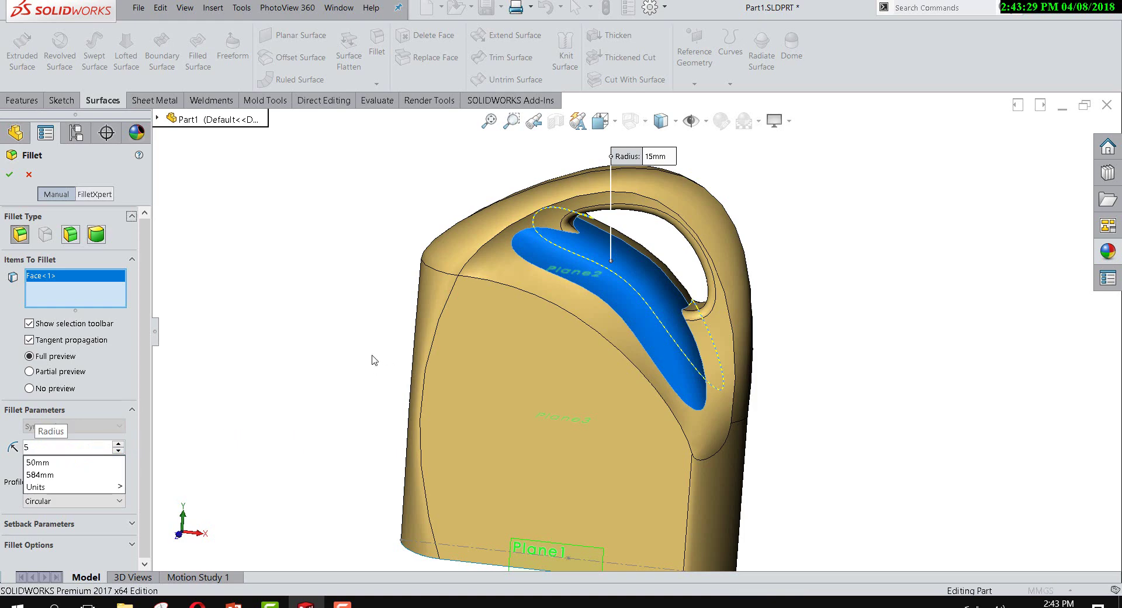
key(Return)
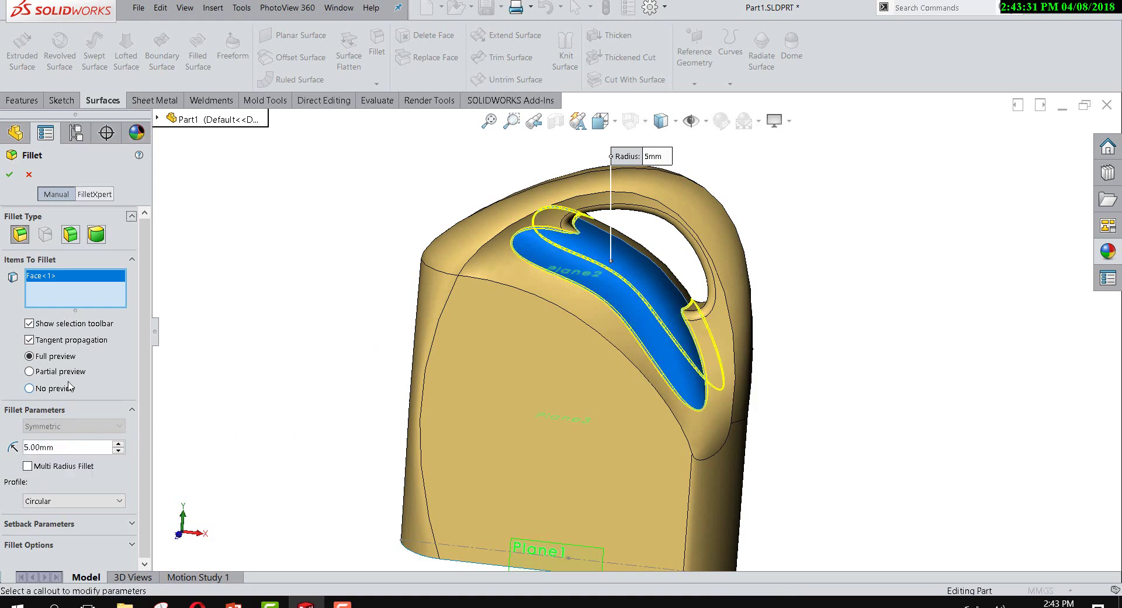
Step: Swap the face selection for the handle-recess, front-panel and top-recess edges
right_click(78, 299)
click(105, 303)
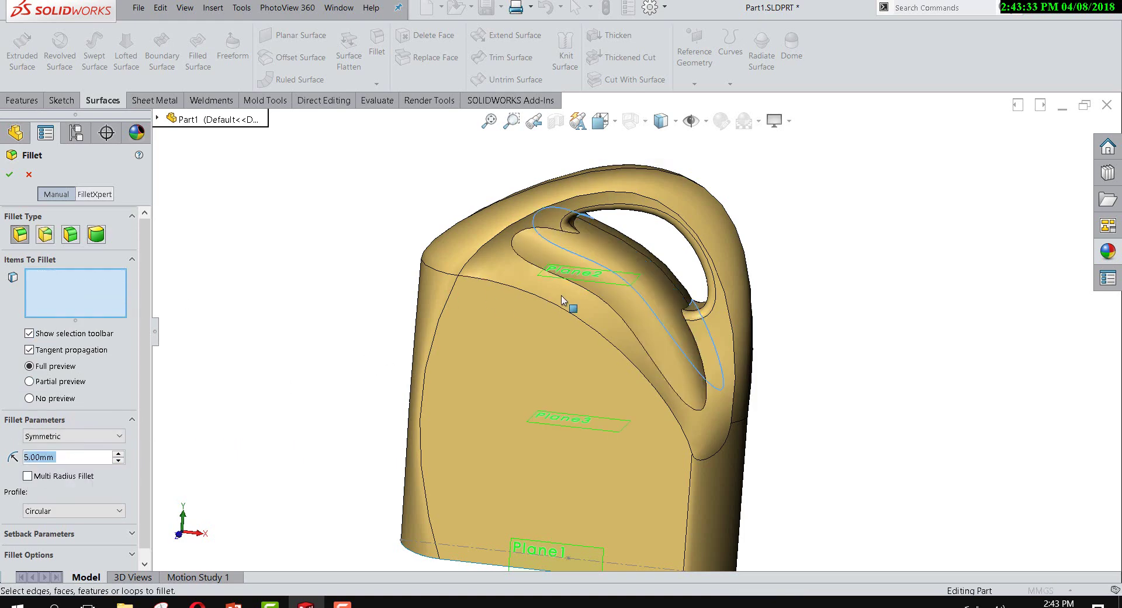
scroll(556, 286, down, 3)
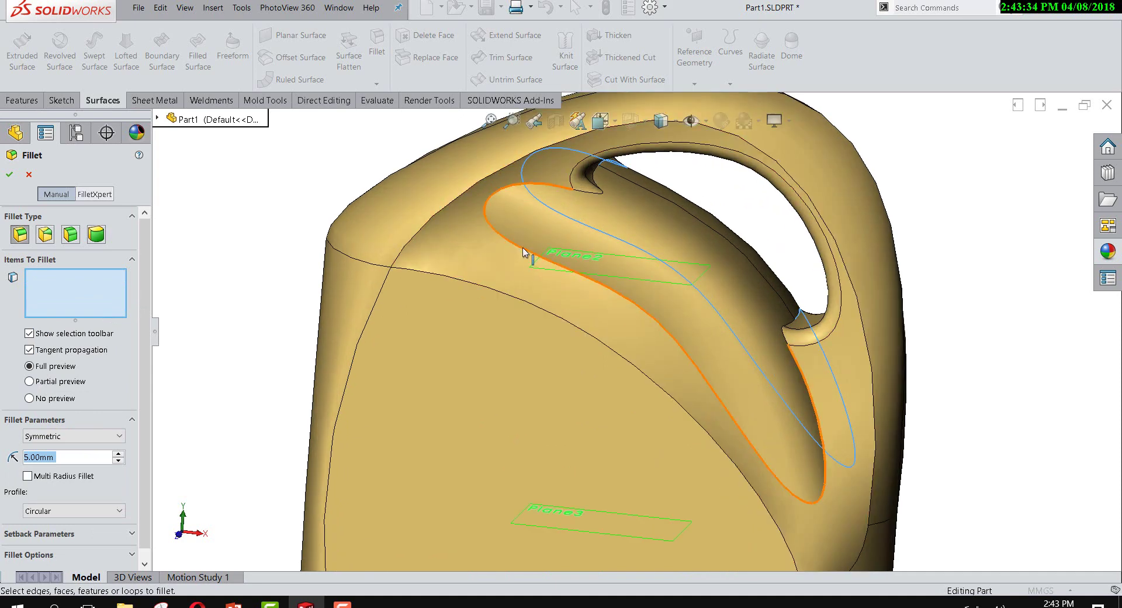
click(523, 247)
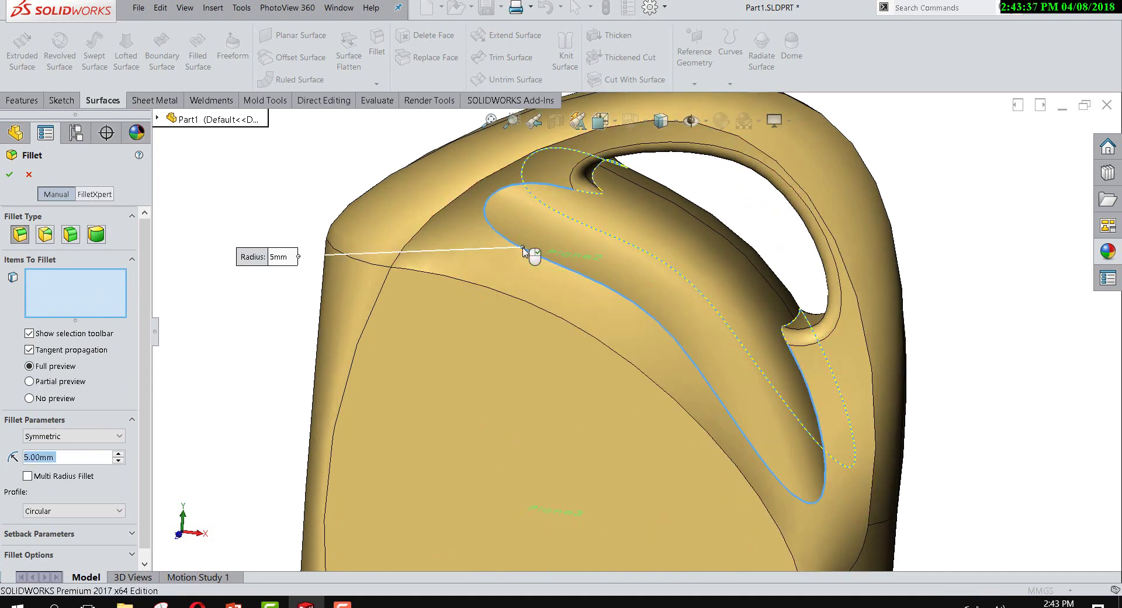
mouse_move(537, 253)
middle_down()
mouse_move(484, 228)
mouse_move(517, 317)
middle_up()
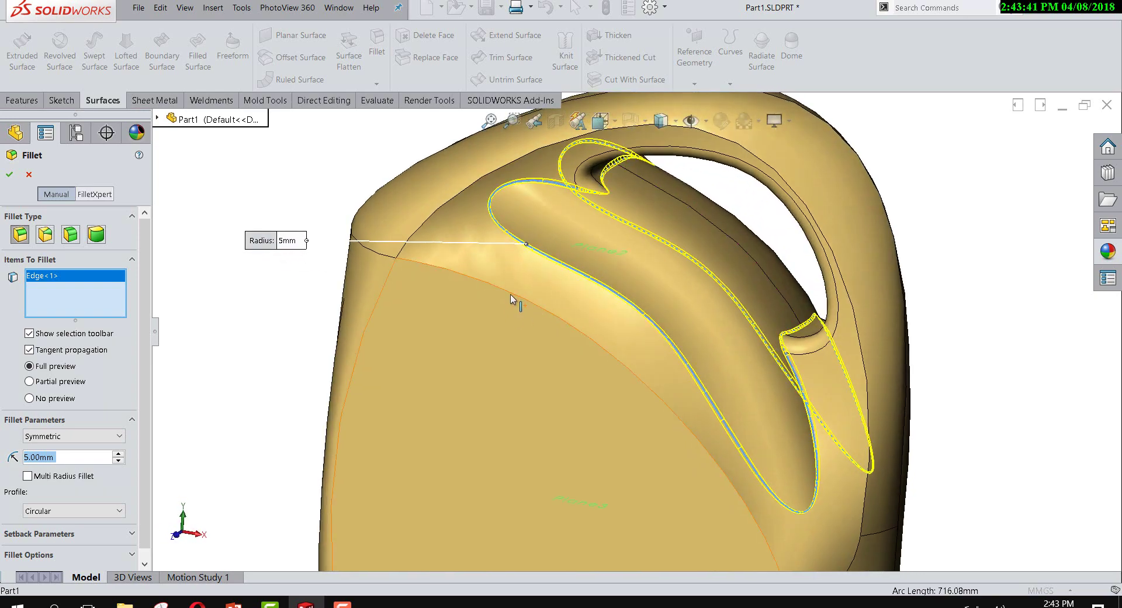
click(511, 292)
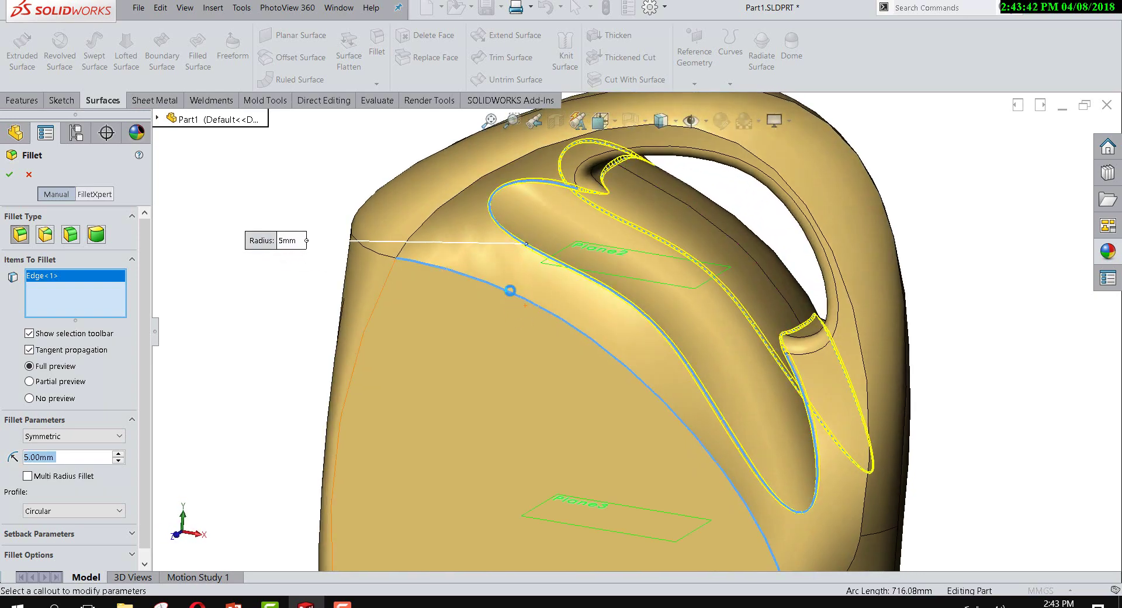
click(527, 244)
scroll(556, 368, up, 2)
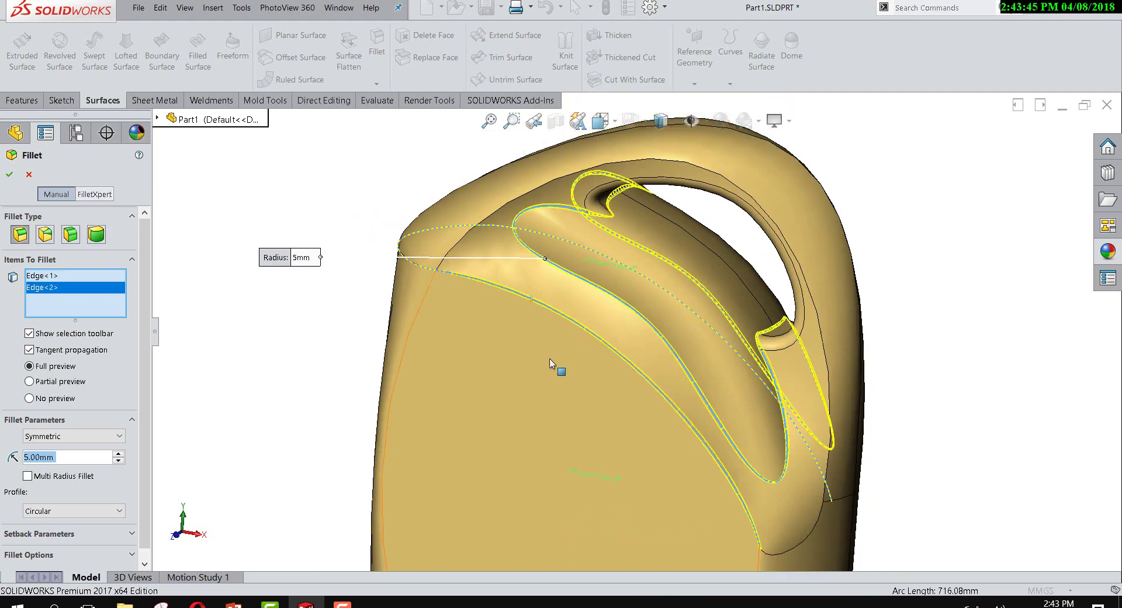
scroll(605, 276, up, 1)
scroll(570, 257, down, 2)
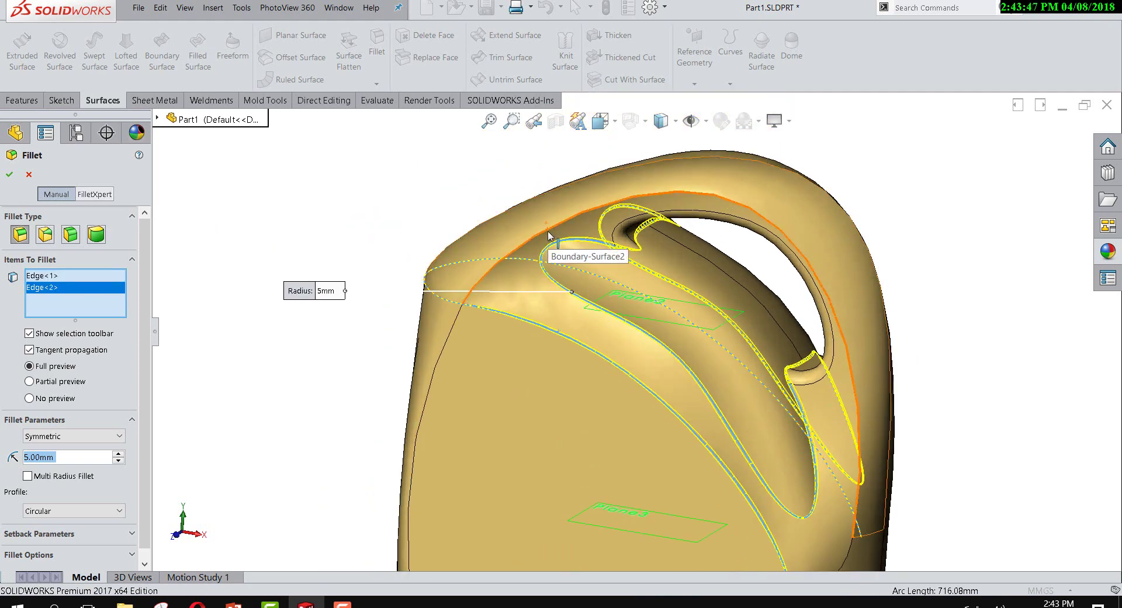
click(548, 233)
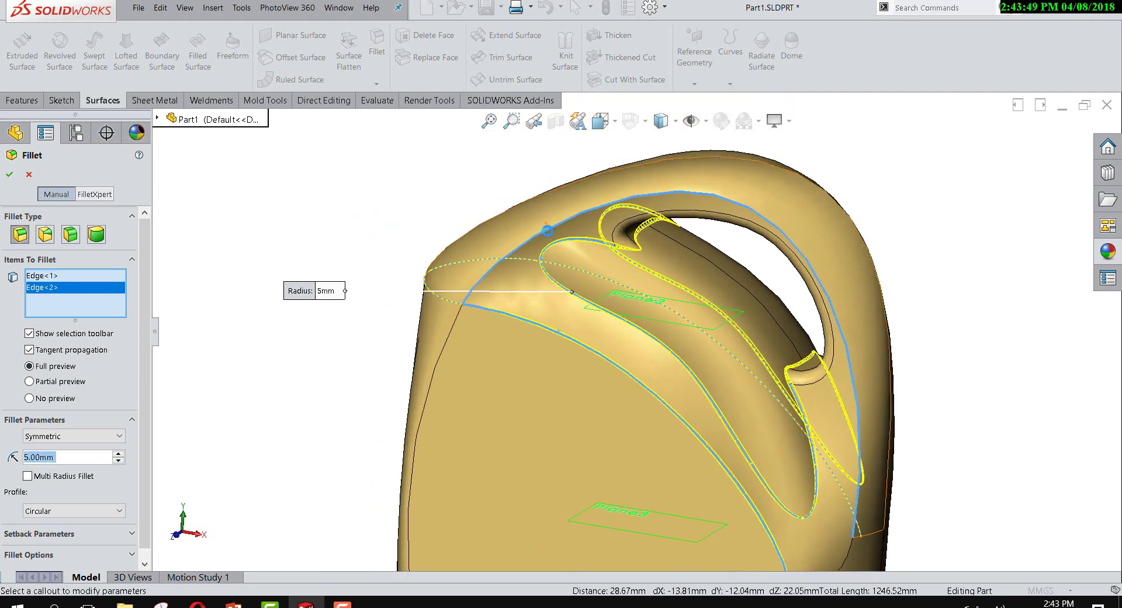
click(548, 230)
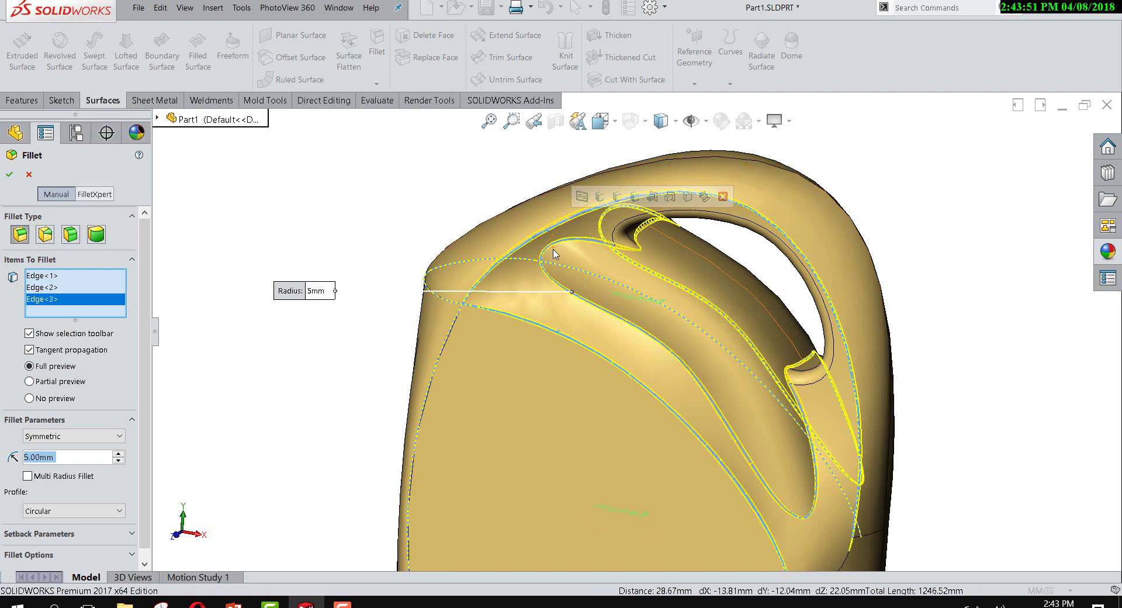
Step: Add the lower and side panel edges, drop the mistaken Edge<4>, and apply the 5 mm fillet
middle_drag(474, 330, 472, 342)
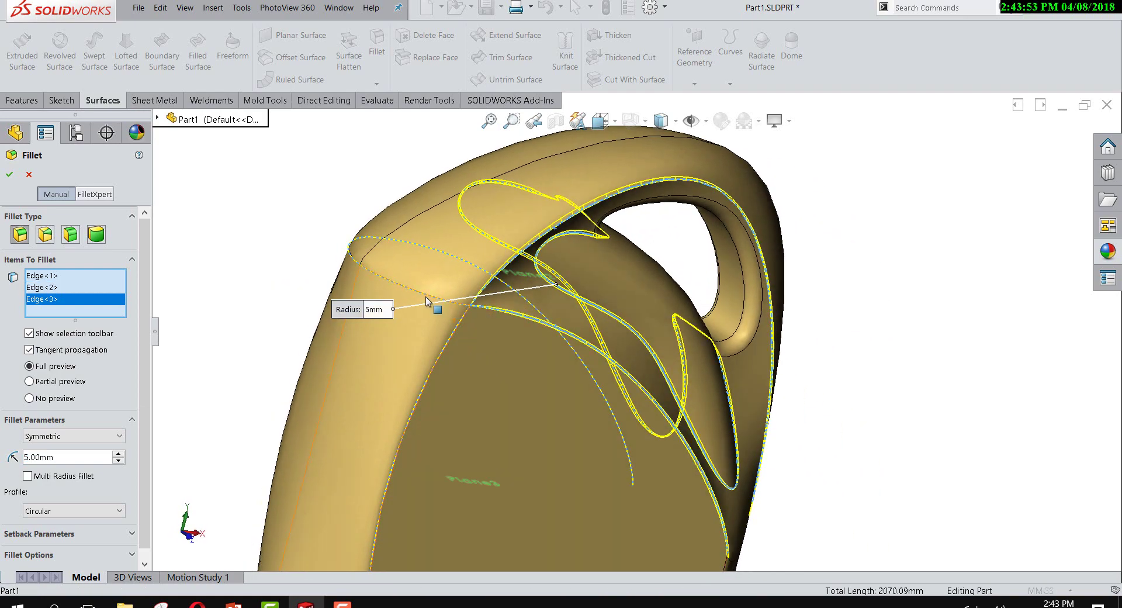
click(425, 293)
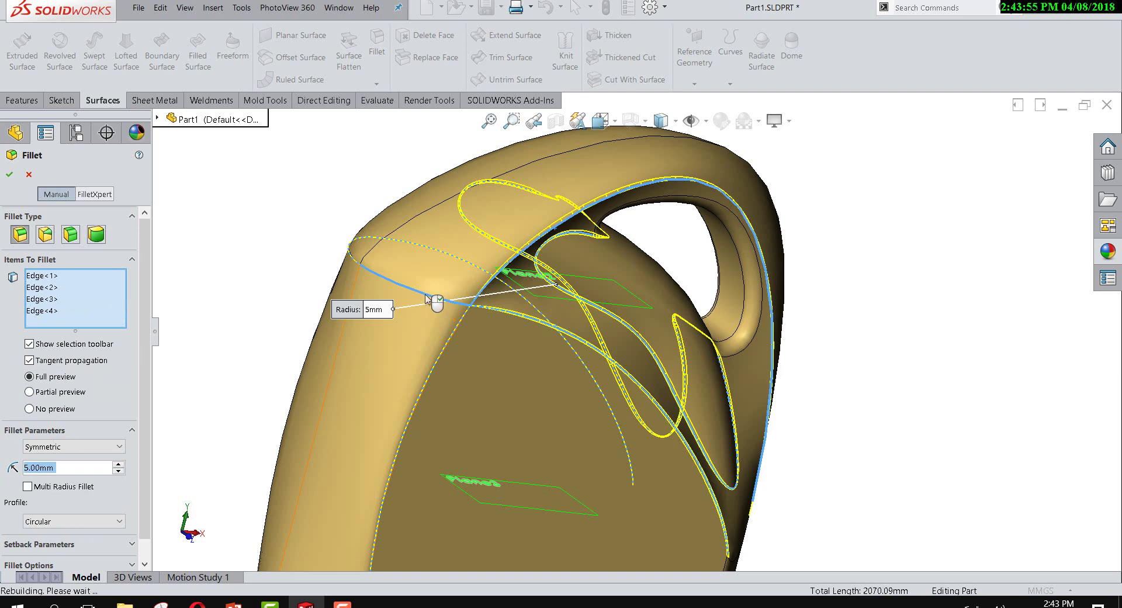
scroll(453, 333, down, 2)
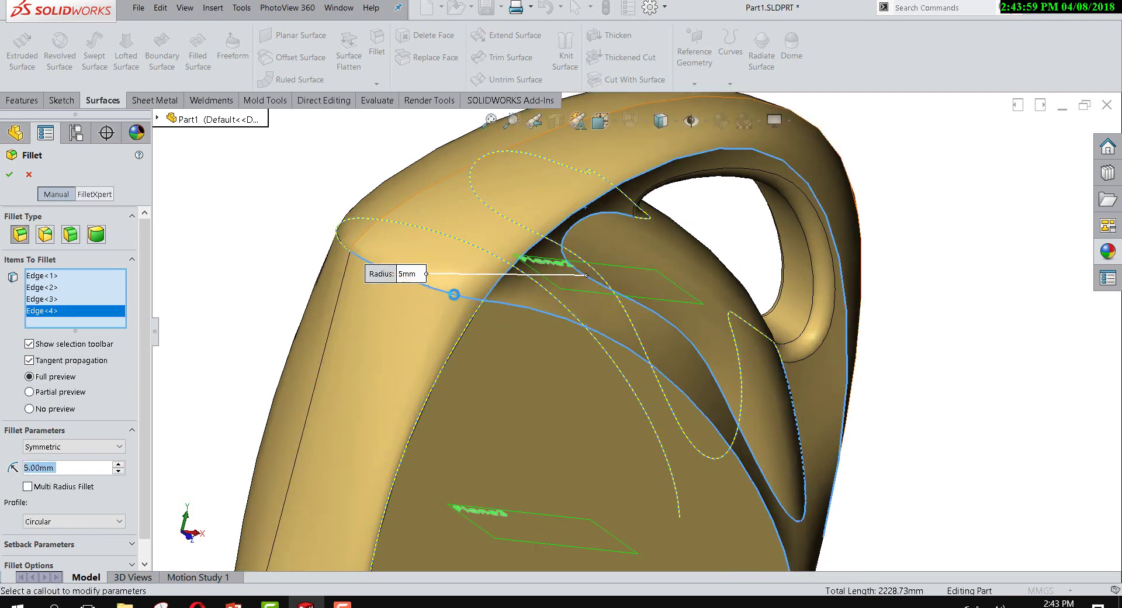
scroll(454, 294, up, 3)
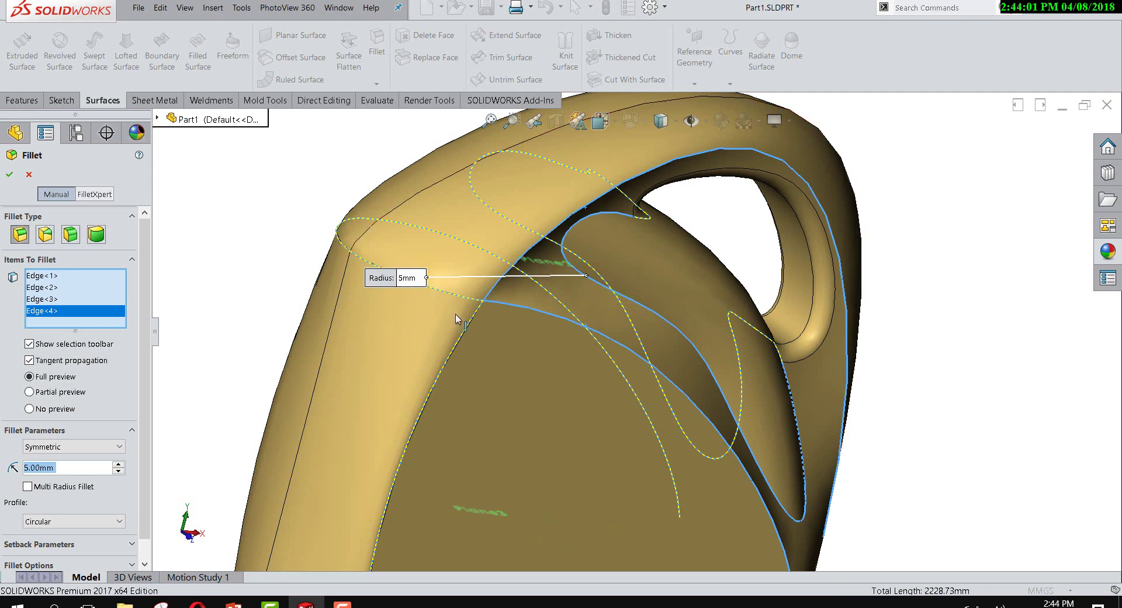
click(499, 364)
scroll(499, 365, up, 2)
middle_drag(513, 342, 436, 277)
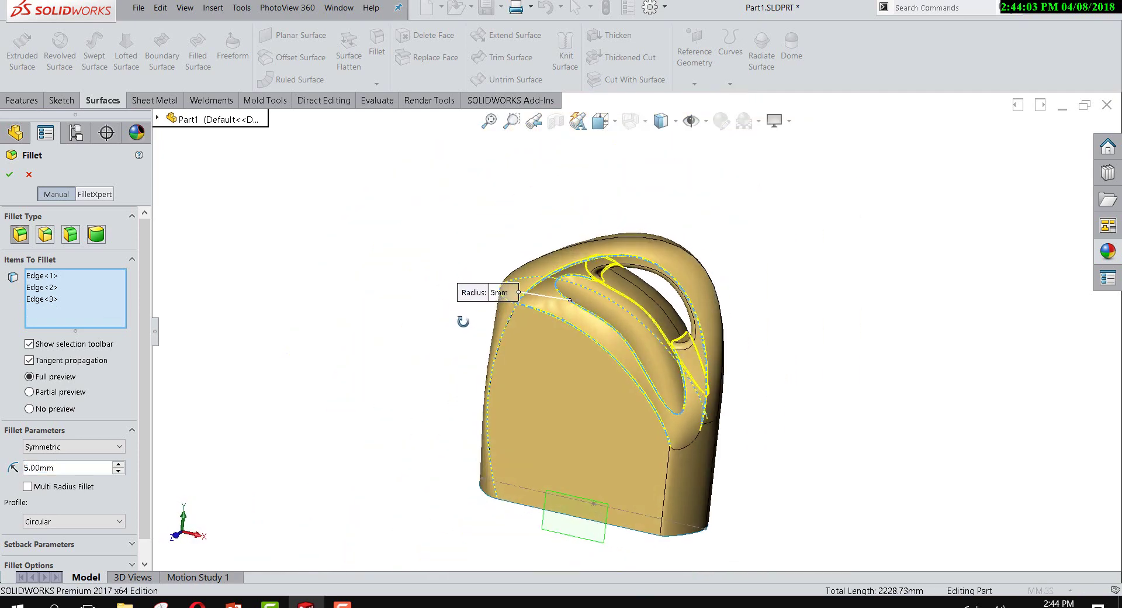
scroll(679, 438, down, 2)
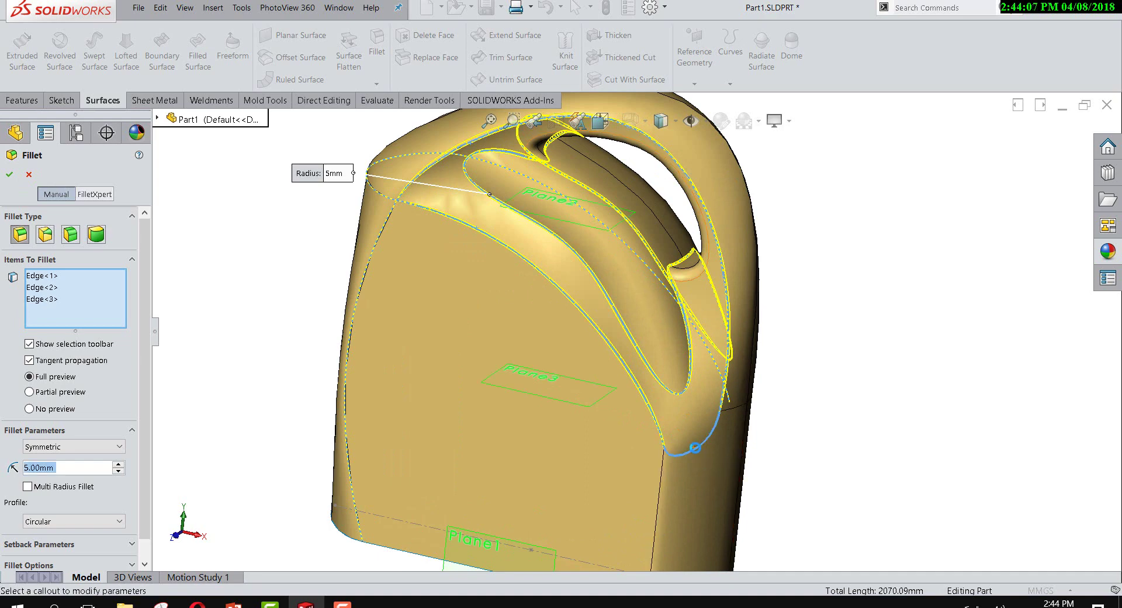
click(696, 448)
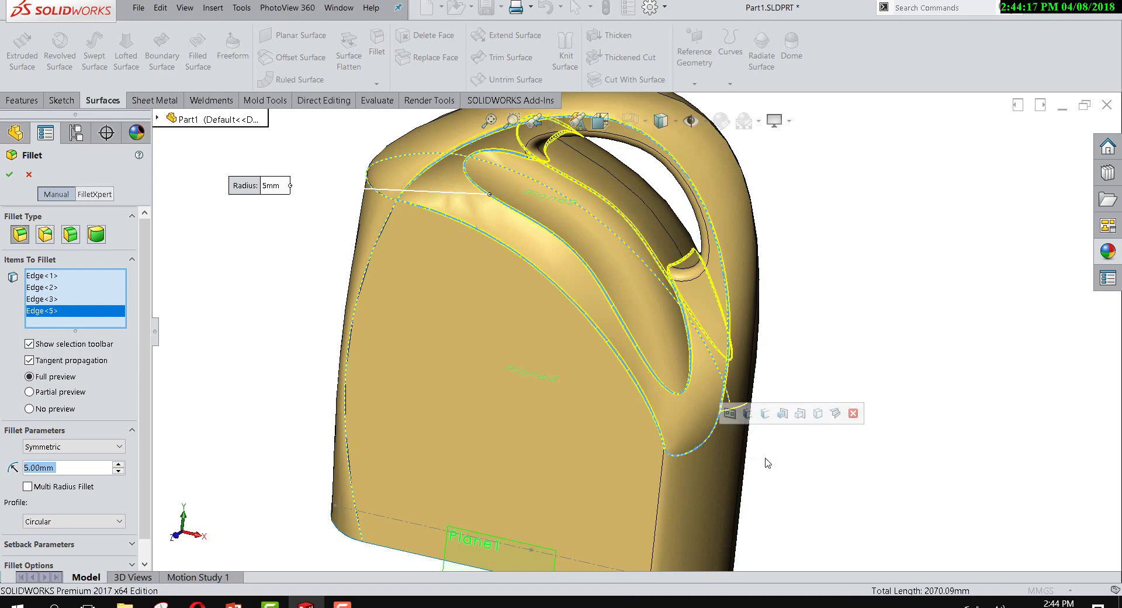
mouse_move(766, 463)
middle_down()
mouse_move(676, 456)
mouse_move(813, 395)
middle_up()
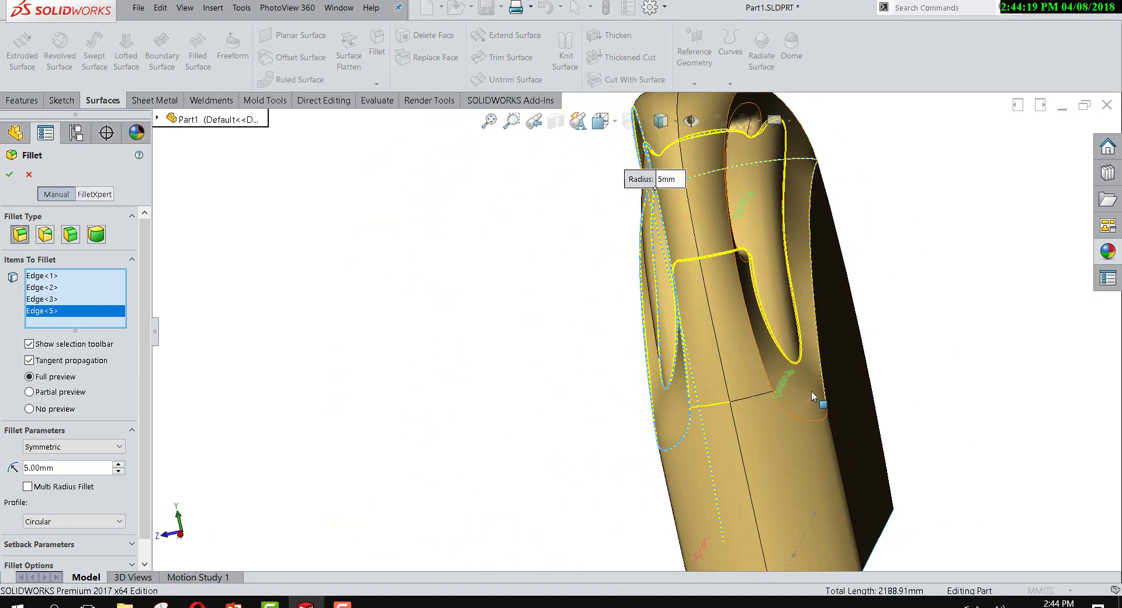
click(817, 423)
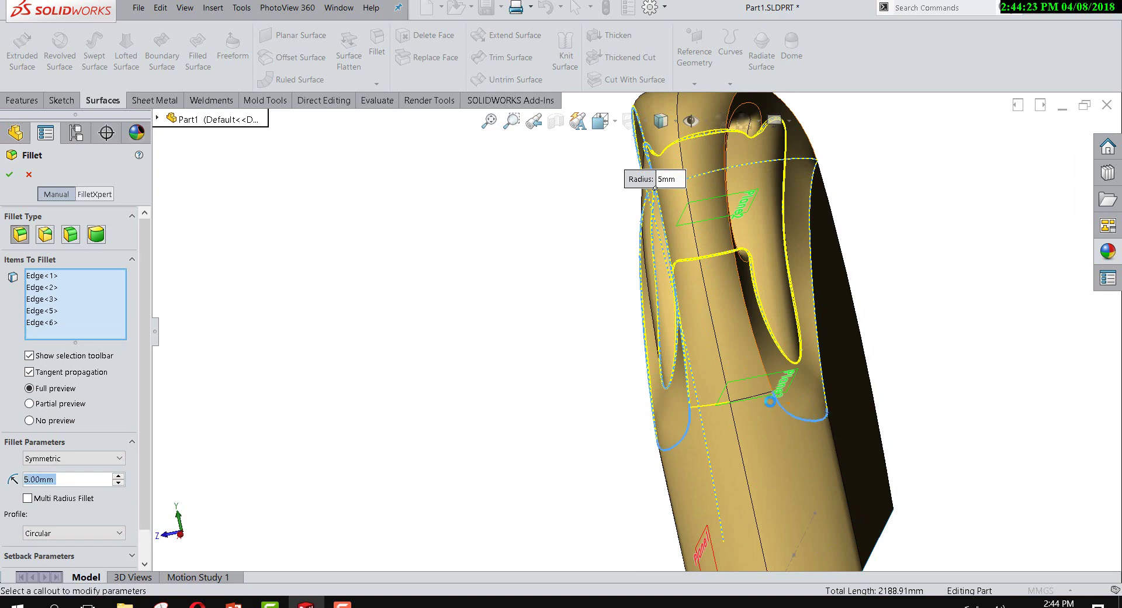
click(758, 345)
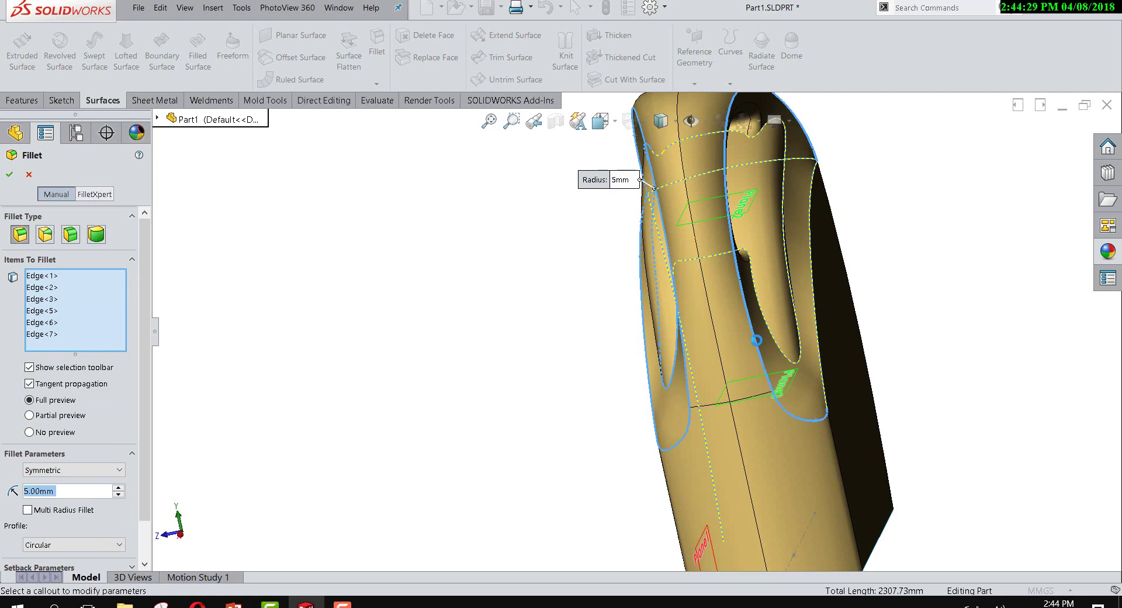
scroll(760, 413, up, 5)
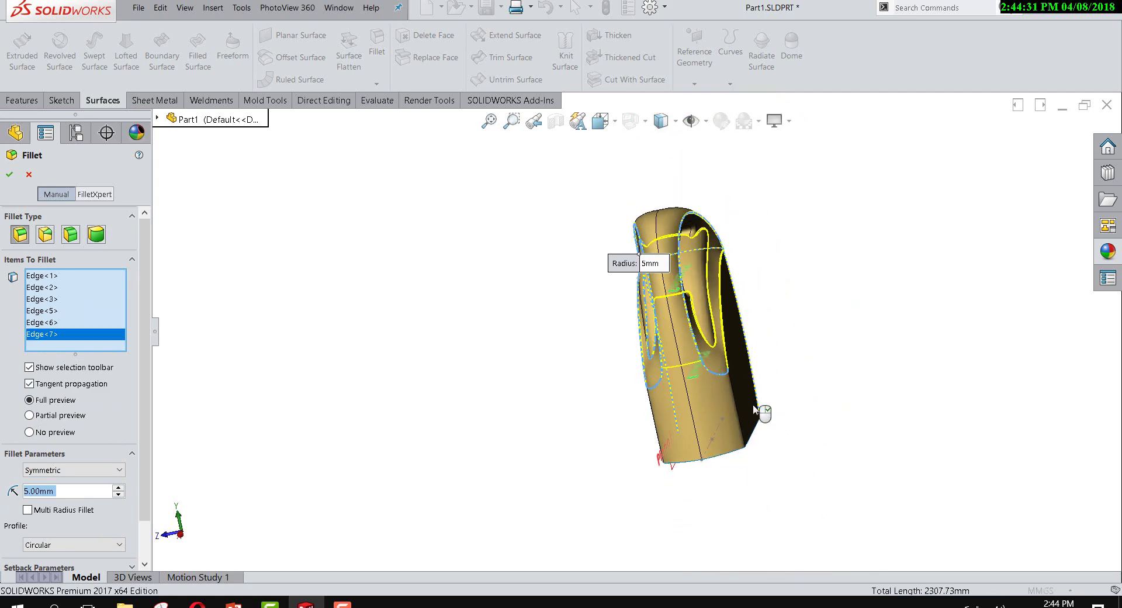
click(10, 174)
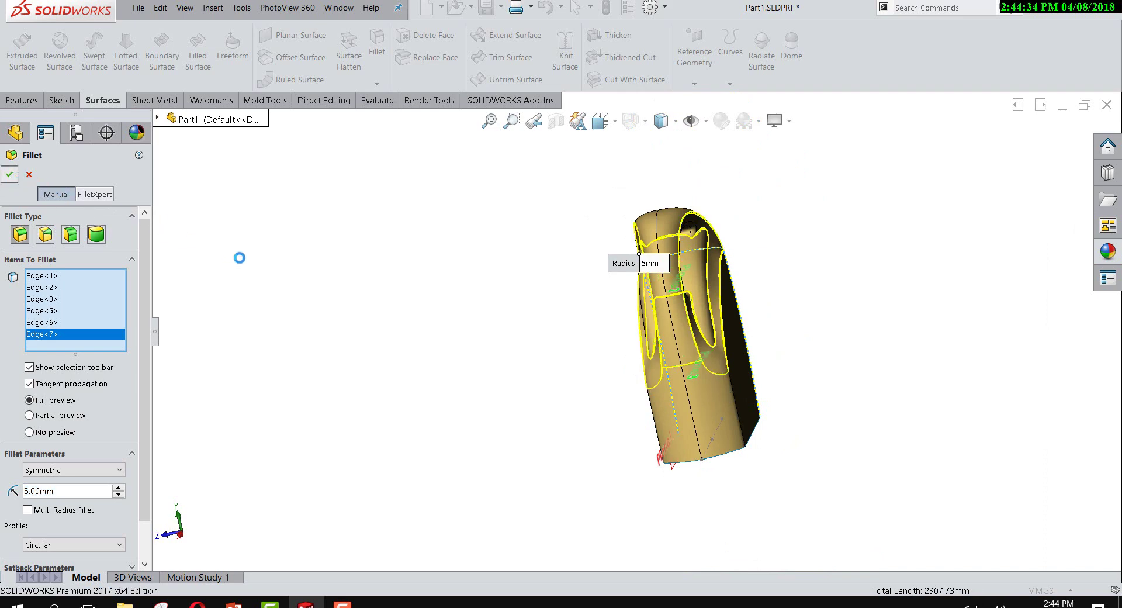
mouse_move(320, 290)
middle_down()
mouse_move(433, 303)
mouse_move(434, 281)
mouse_move(438, 310)
middle_up()
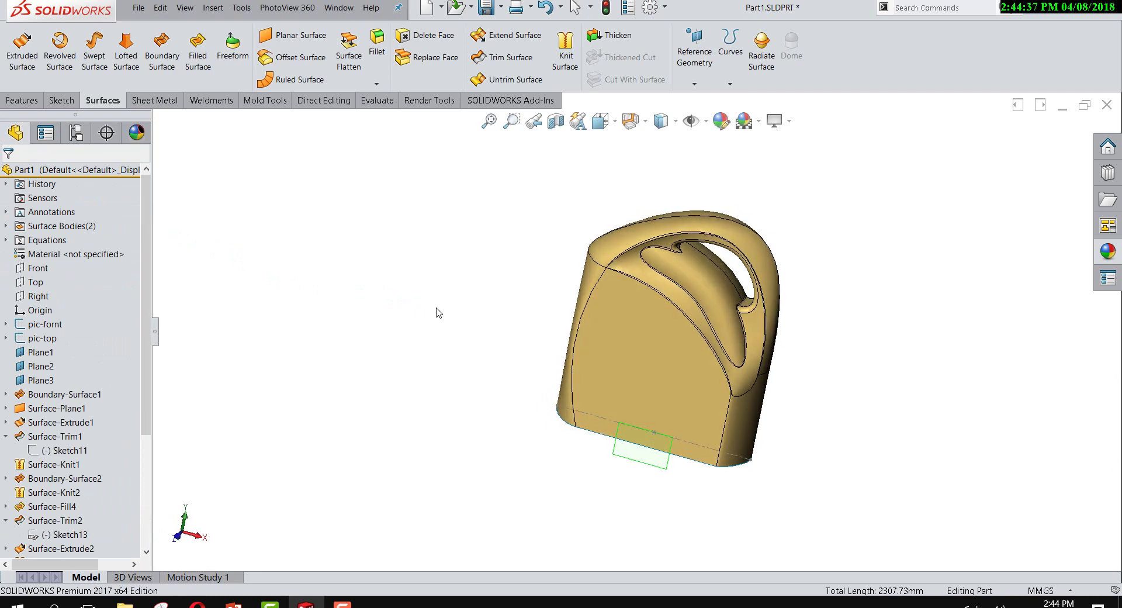
click(676, 121)
click(666, 145)
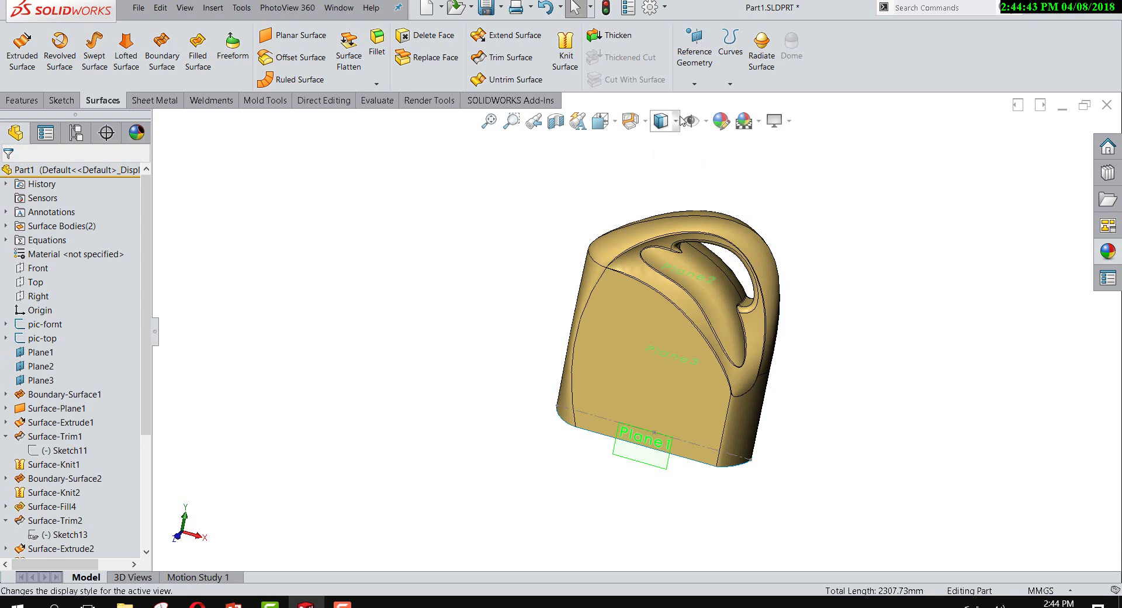
click(680, 119)
click(662, 169)
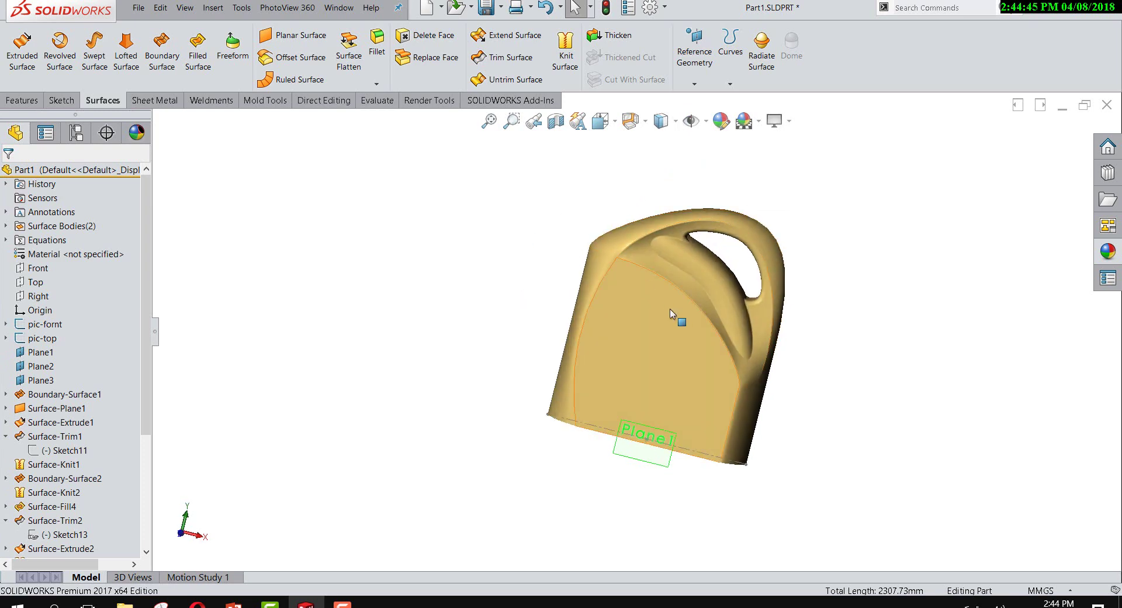
mouse_move(671, 309)
middle_down()
mouse_move(546, 243)
mouse_move(466, 236)
mouse_move(653, 253)
mouse_move(656, 293)
middle_up()
scroll(735, 305, down, 5)
scroll(735, 306, down, 3)
mouse_move(735, 306)
middle_down()
mouse_move(579, 253)
mouse_move(591, 303)
mouse_move(631, 351)
mouse_move(682, 210)
mouse_move(731, 222)
mouse_move(673, 228)
mouse_move(719, 273)
mouse_move(656, 418)
mouse_move(556, 427)
mouse_move(710, 253)
mouse_move(705, 309)
middle_up()
scroll(631, 351, up, 5)
scroll(666, 341, up, 3)
scroll(642, 321, down, 5)
scroll(678, 314, down, 3)
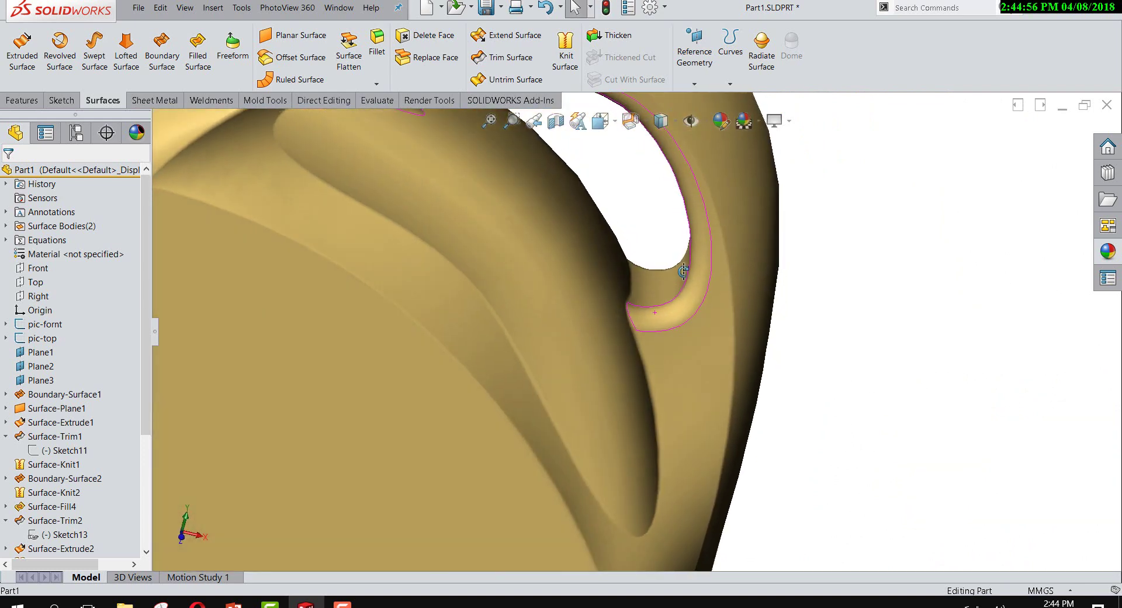
click(678, 314)
key(ctrl+z)
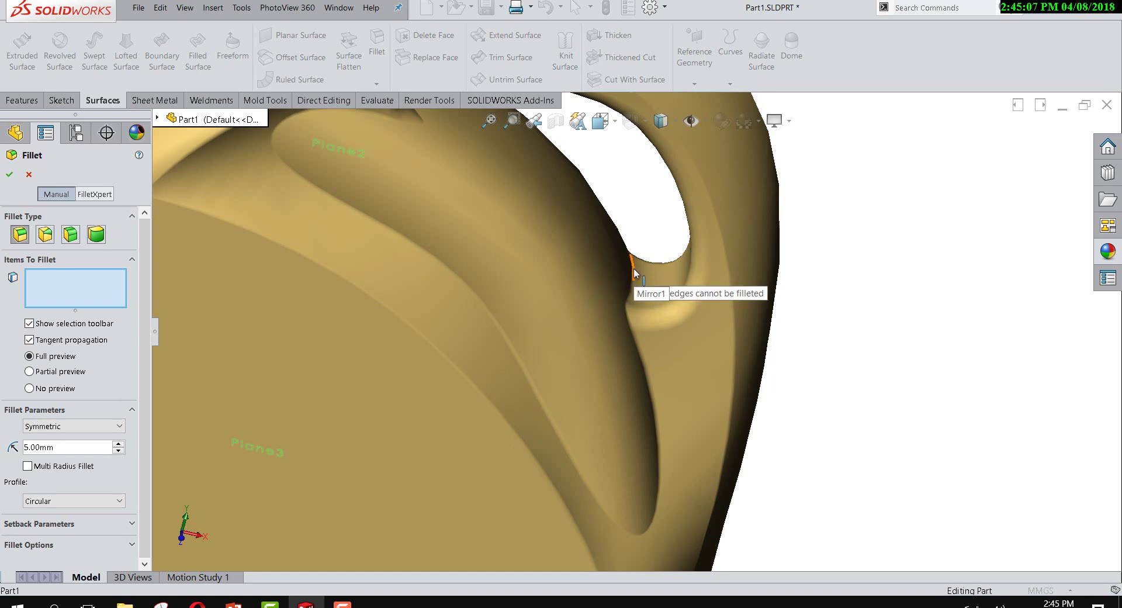
click(32, 176)
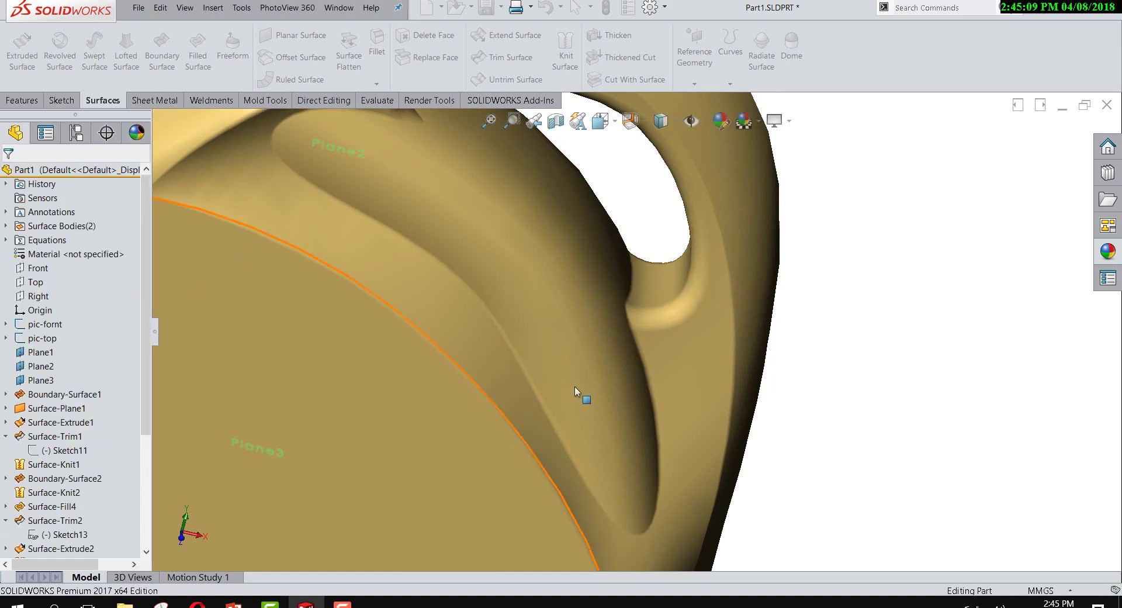
scroll(580, 388, up, 10)
middle_drag(581, 388, 581, 369)
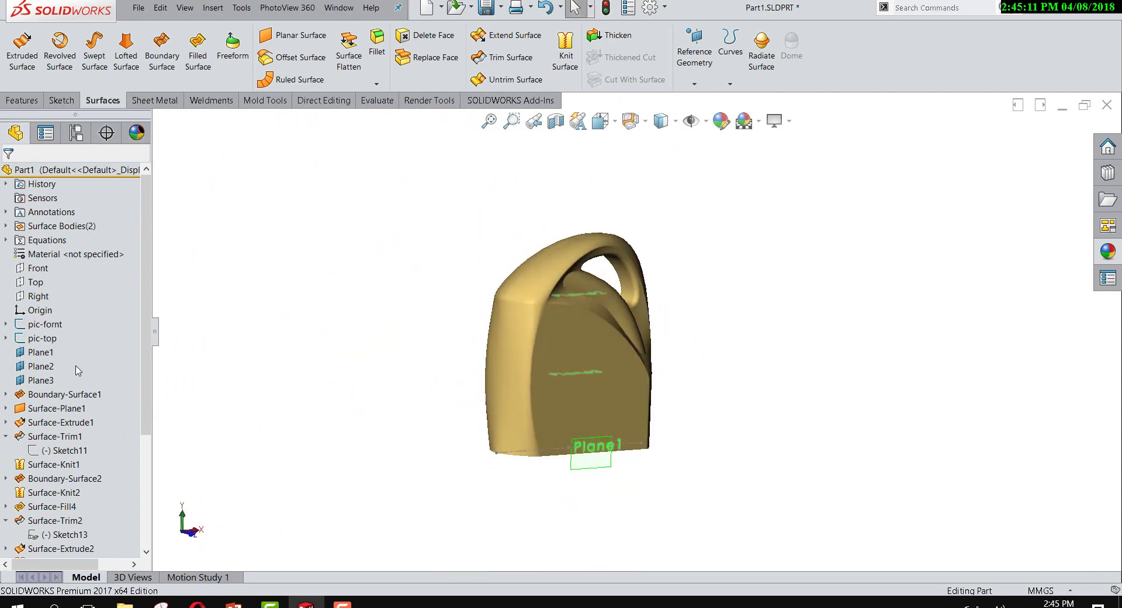
Step: Knit Fillet2 with the Surface-Plane2 bottom cap, with Create solid enabled
click(7, 227)
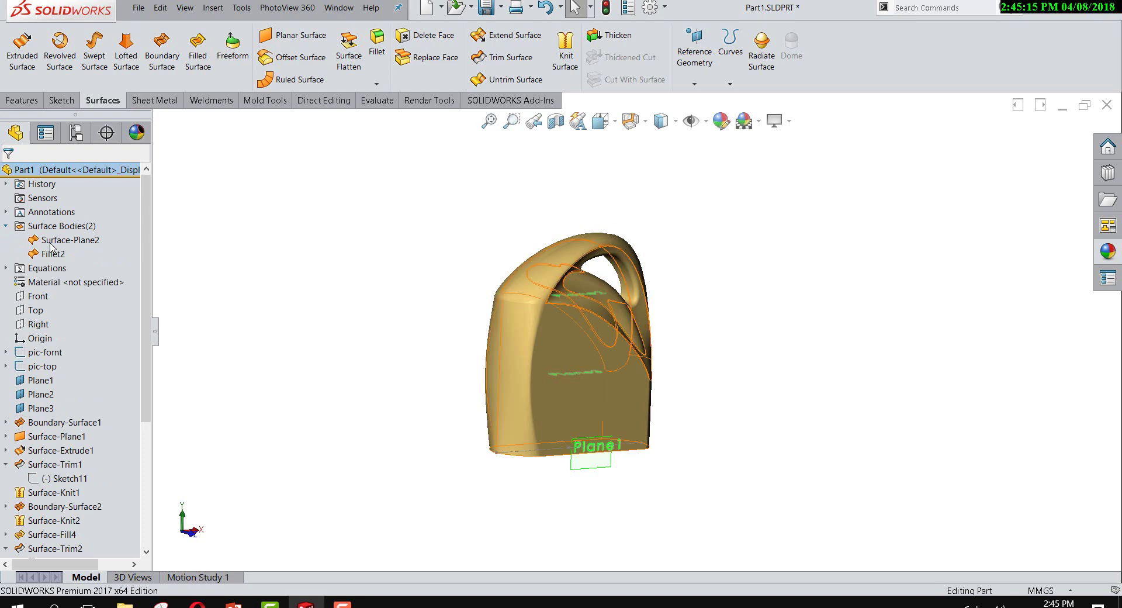
click(52, 240)
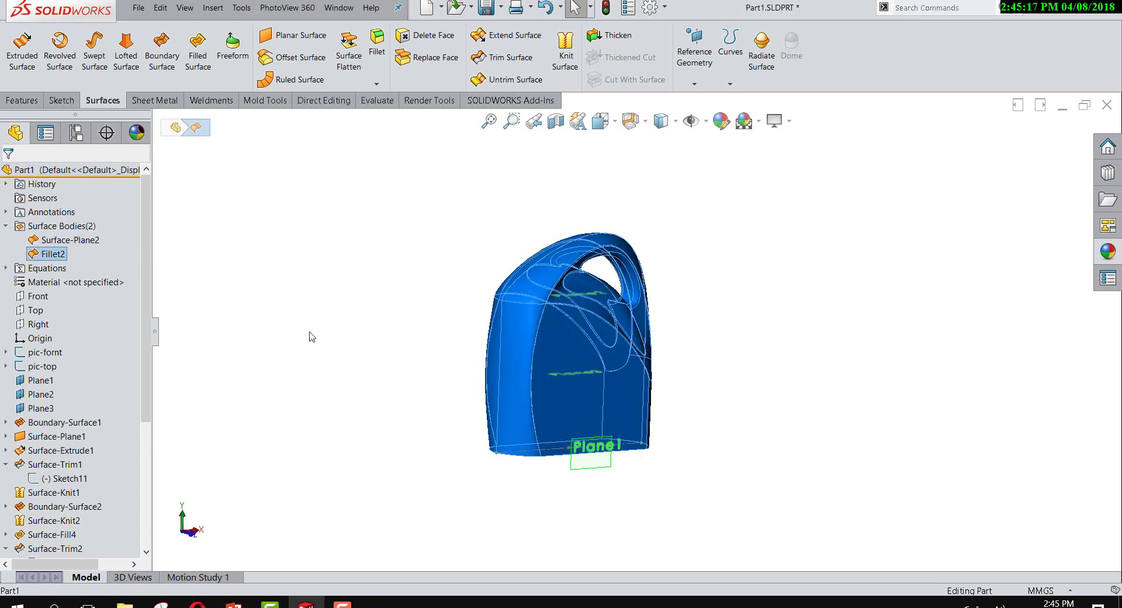
click(423, 311)
middle_drag(424, 311, 329, 333)
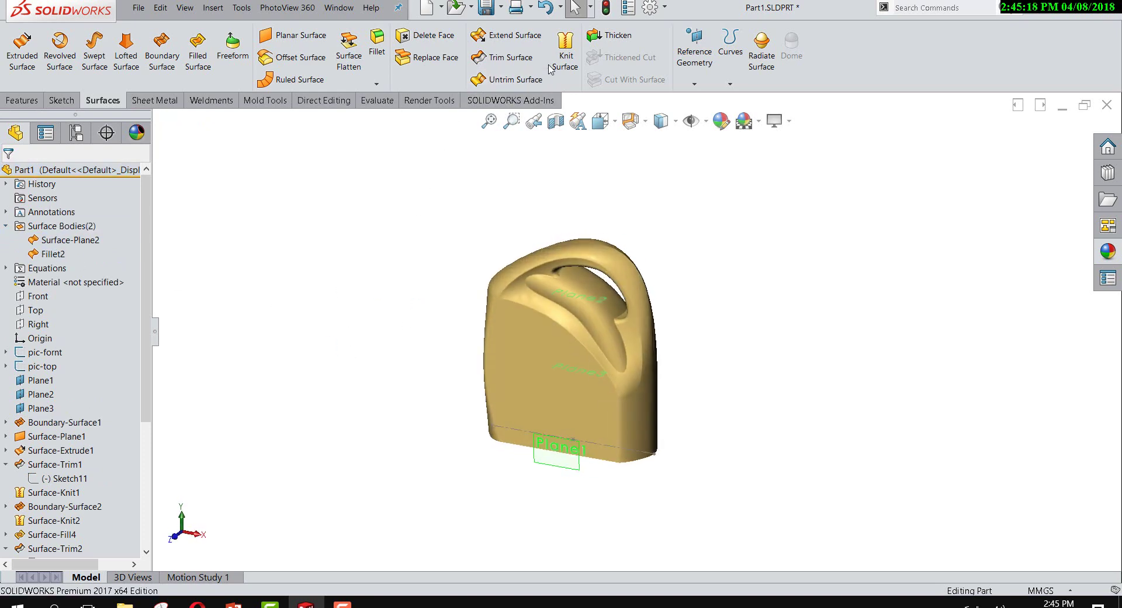
click(565, 56)
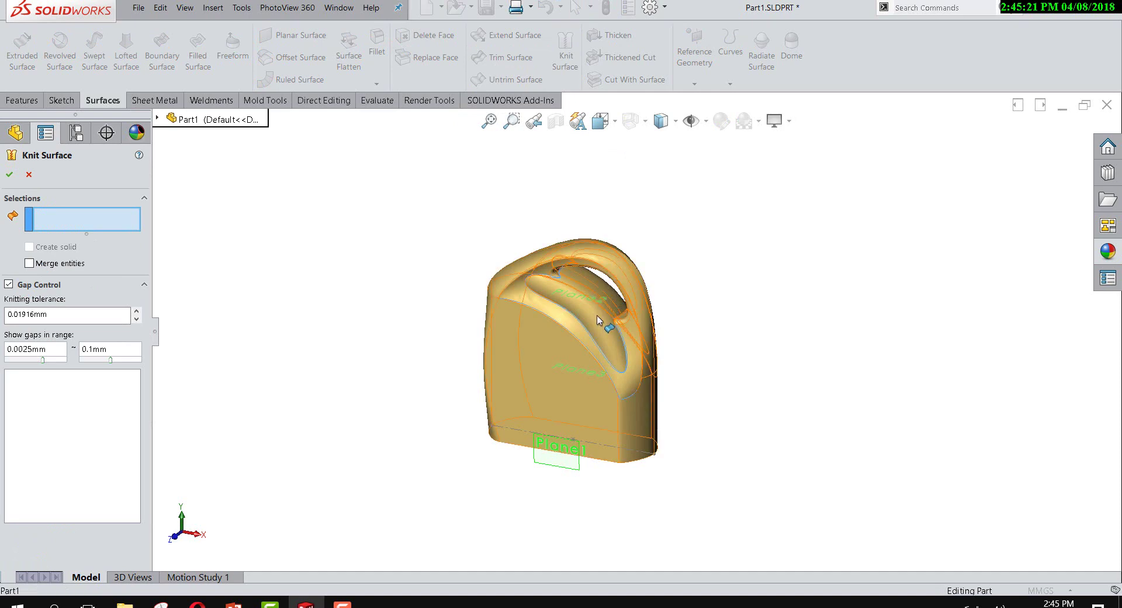
click(654, 447)
middle_drag(696, 451, 614, 413)
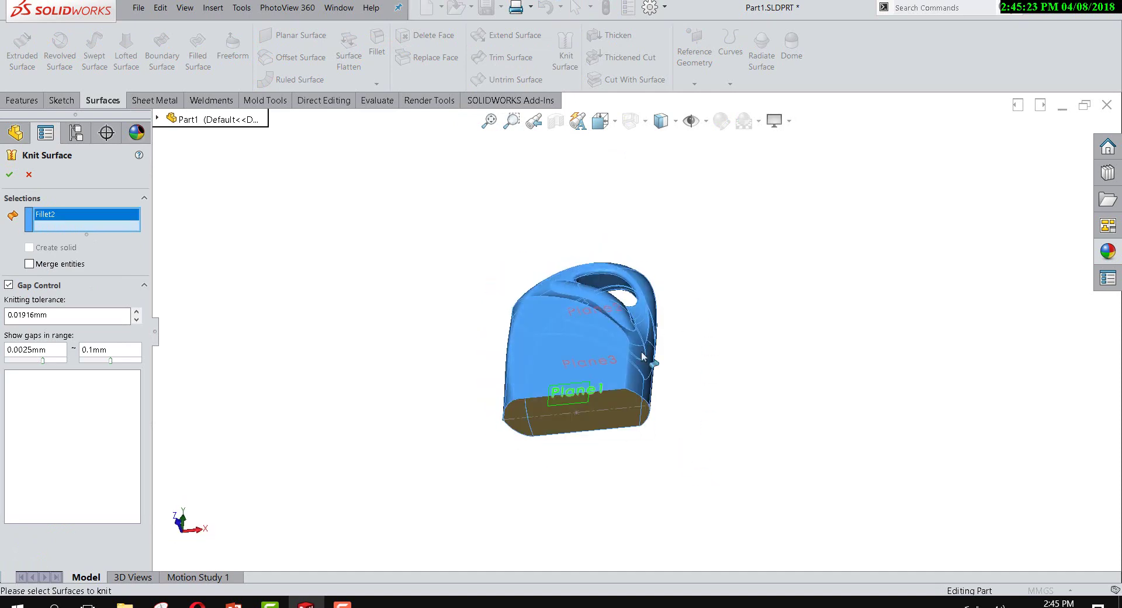
scroll(614, 414, down, 2)
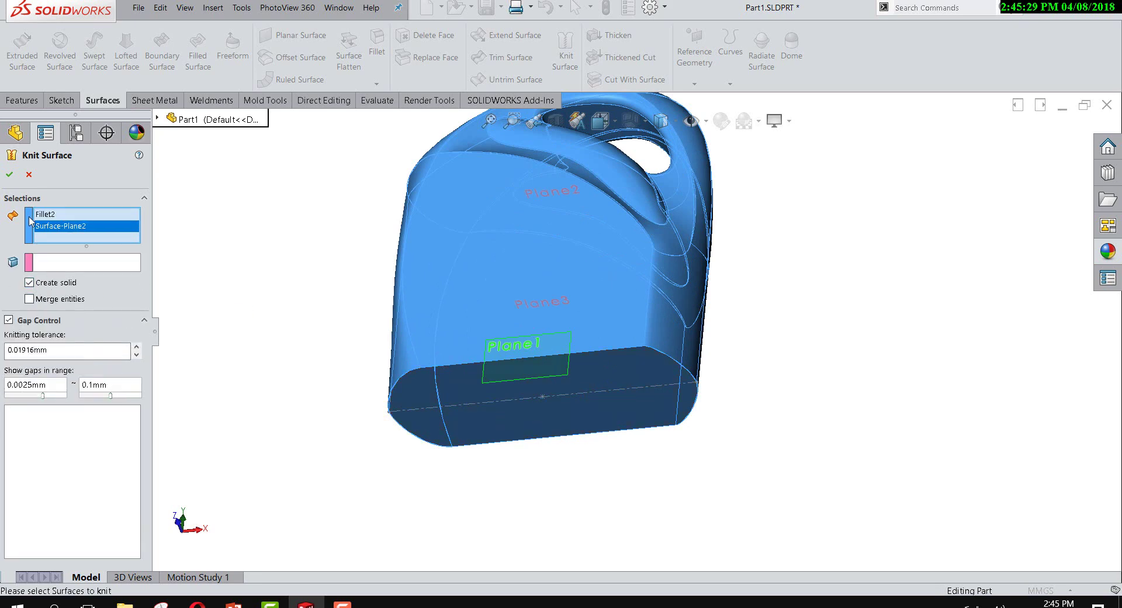
click(9, 174)
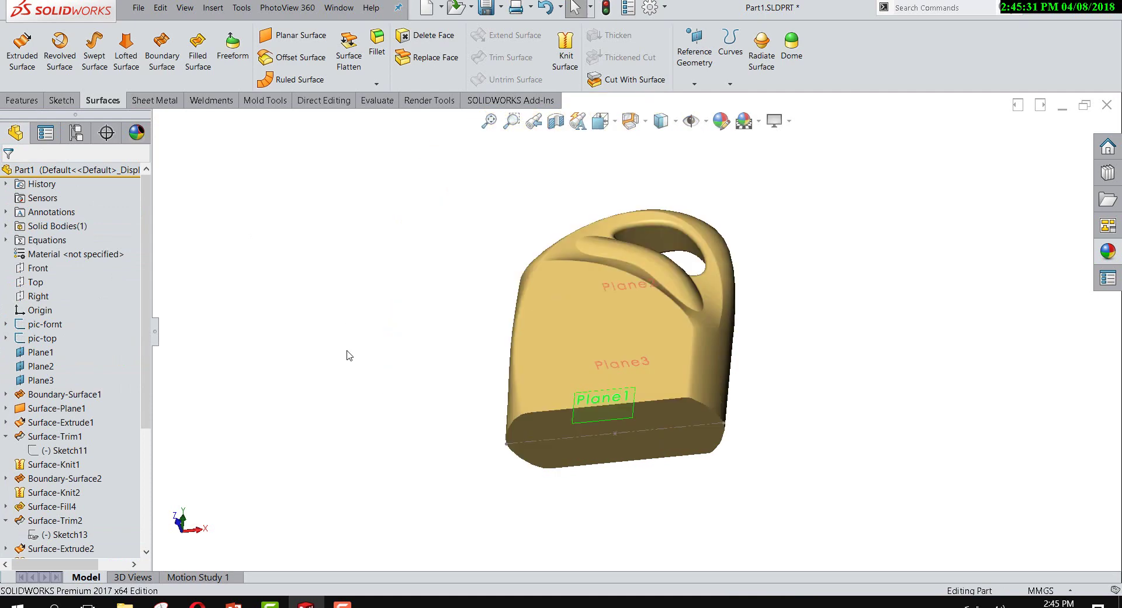
Step: Hide Plane1 beneath the jug
middle_drag(483, 397, 581, 521)
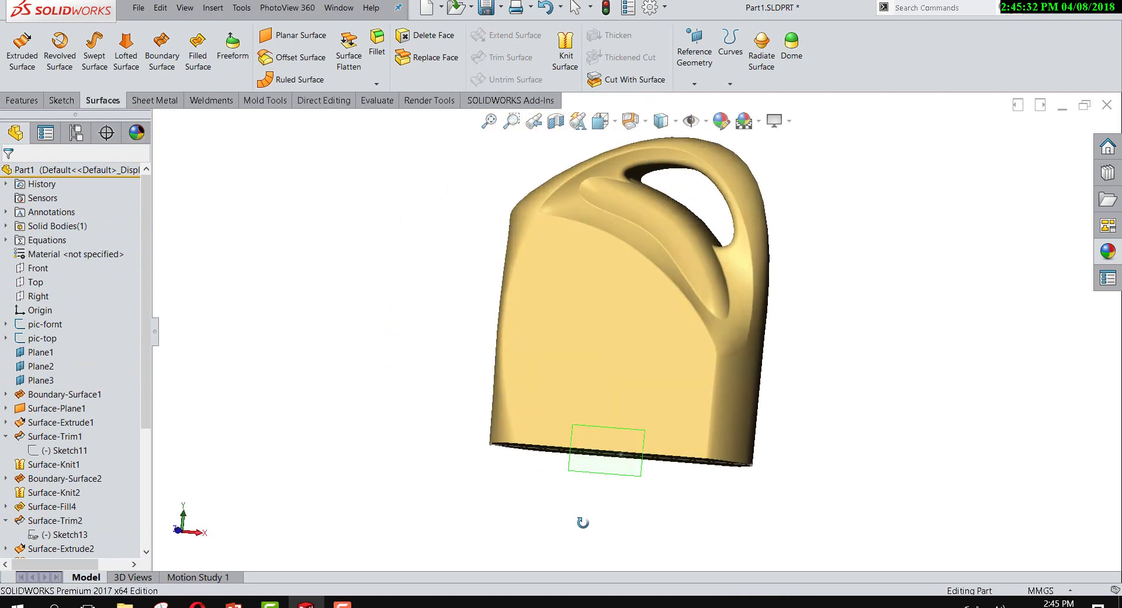
click(622, 477)
right_click(621, 476)
click(671, 409)
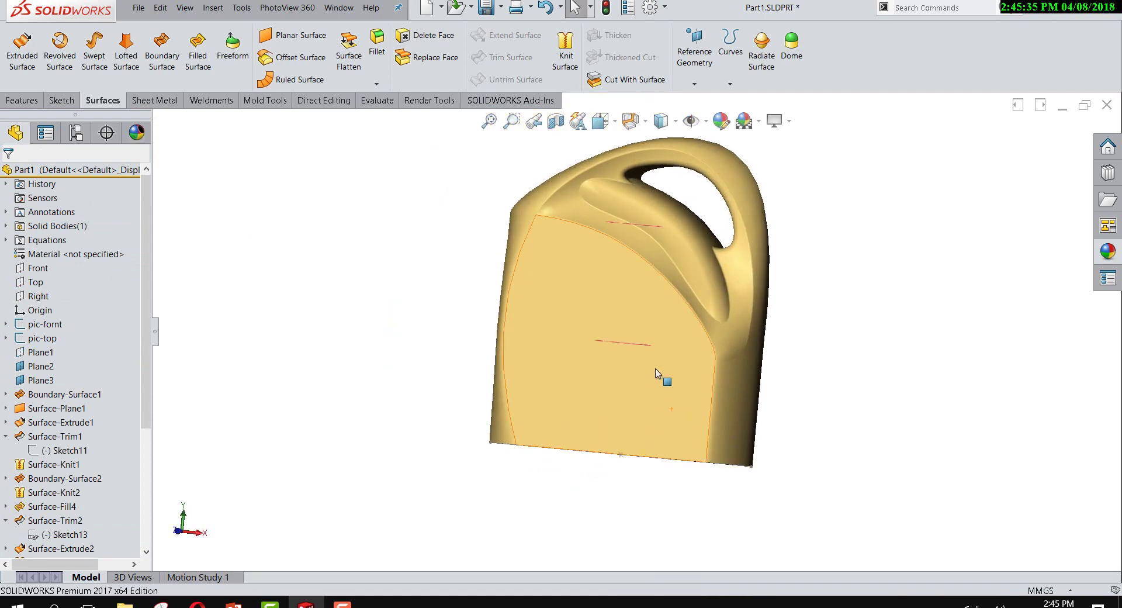
Step: Select the large front face and view the solid jug upright from the front
click(641, 346)
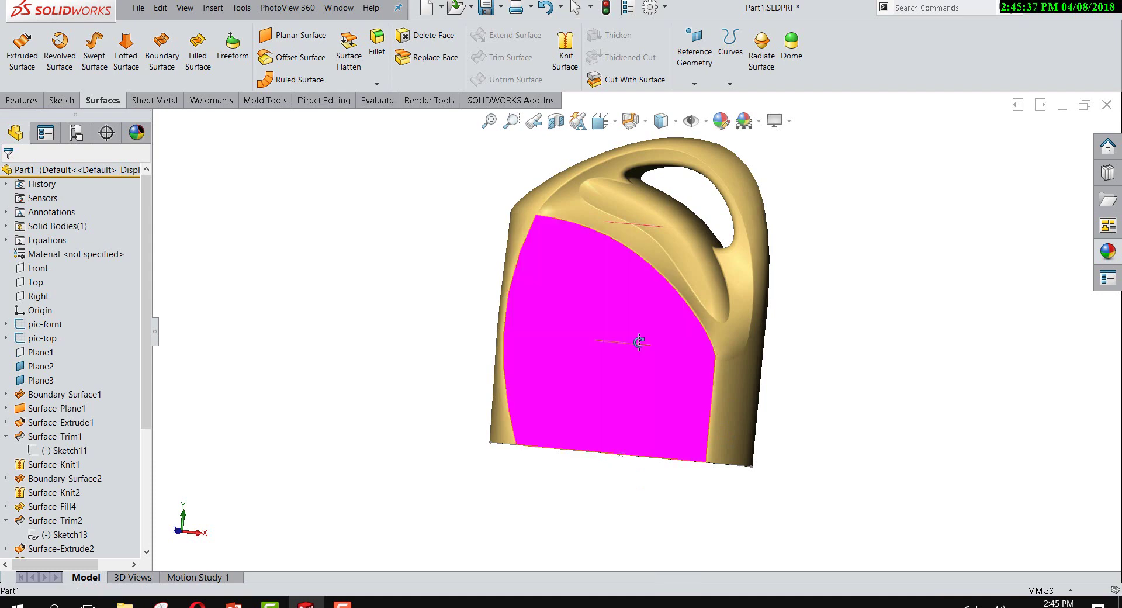
middle_drag(631, 373, 726, 328)
middle_drag(800, 278, 798, 341)
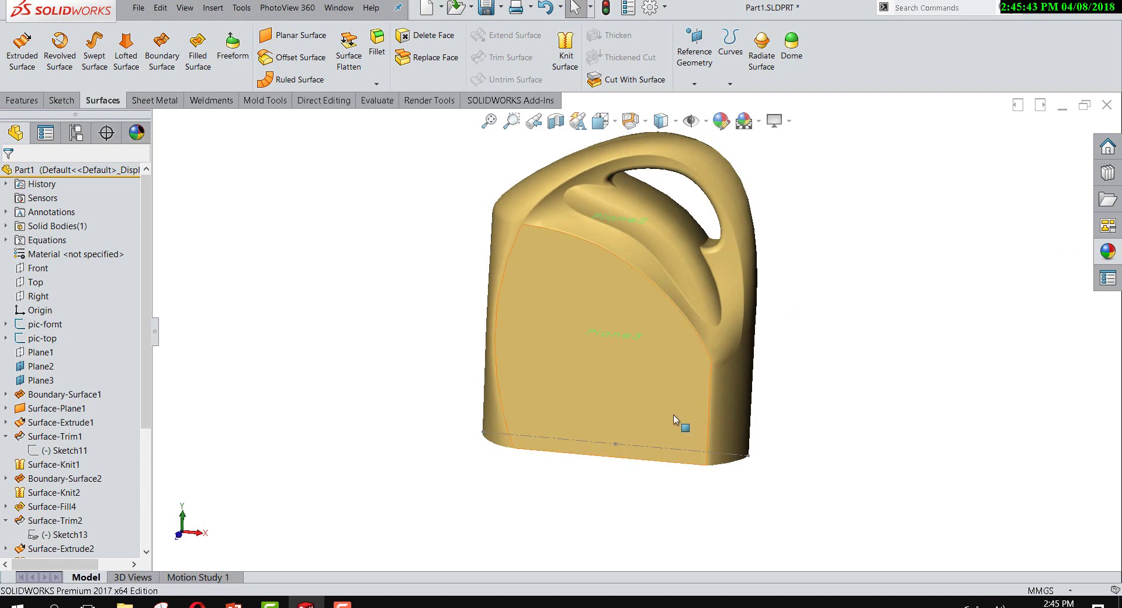
scroll(674, 416, up, 2)
scroll(742, 388, up, 1)
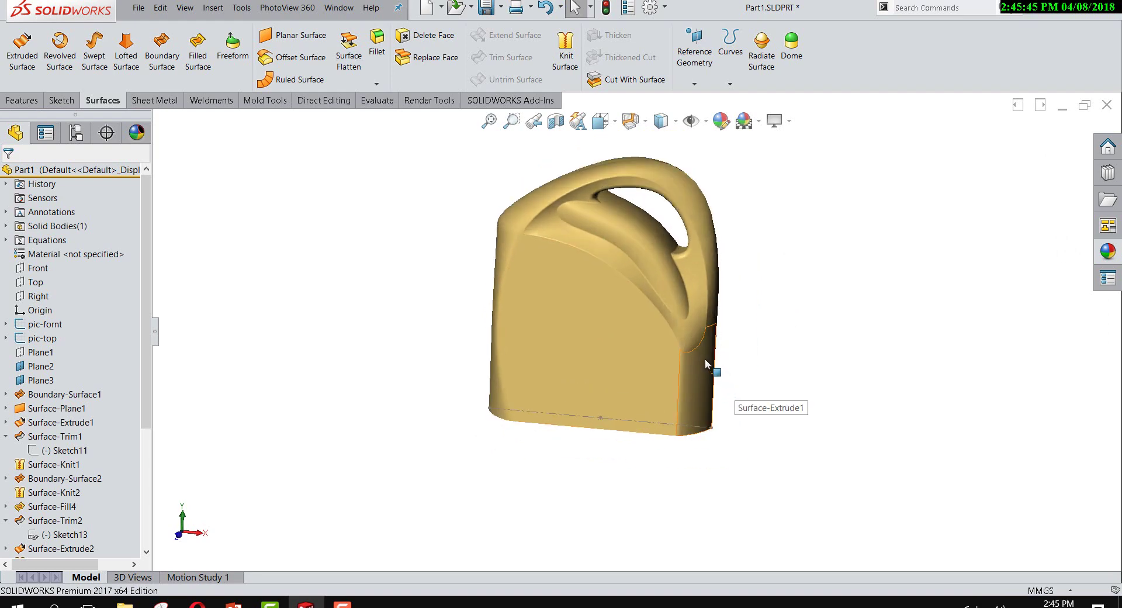
middle_drag(713, 368, 716, 317)
scroll(713, 326, down, 2)
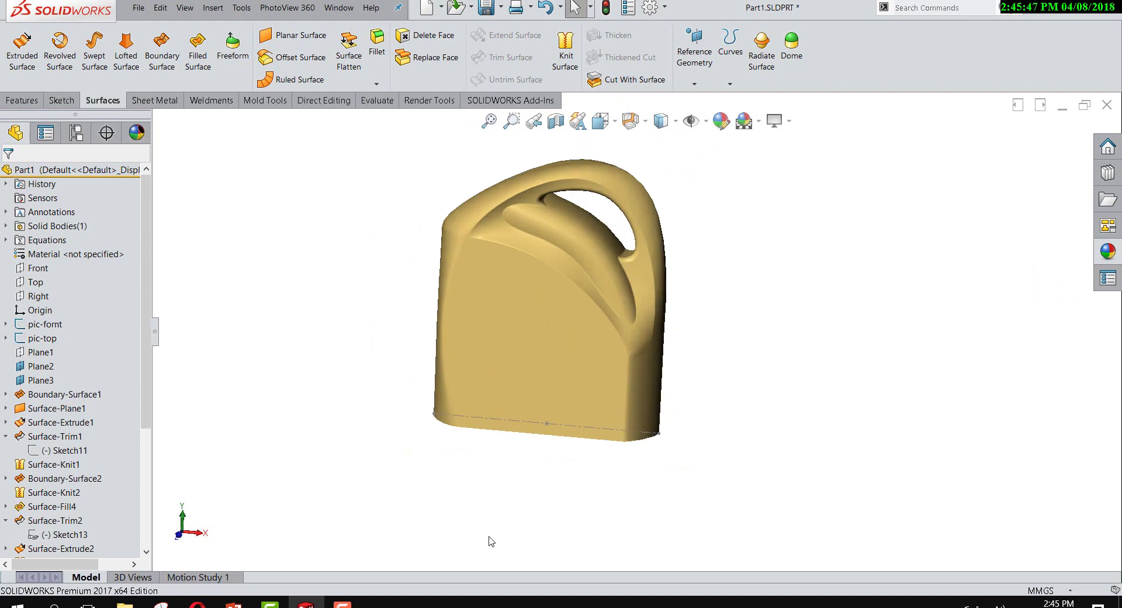
key(alt+Tab)
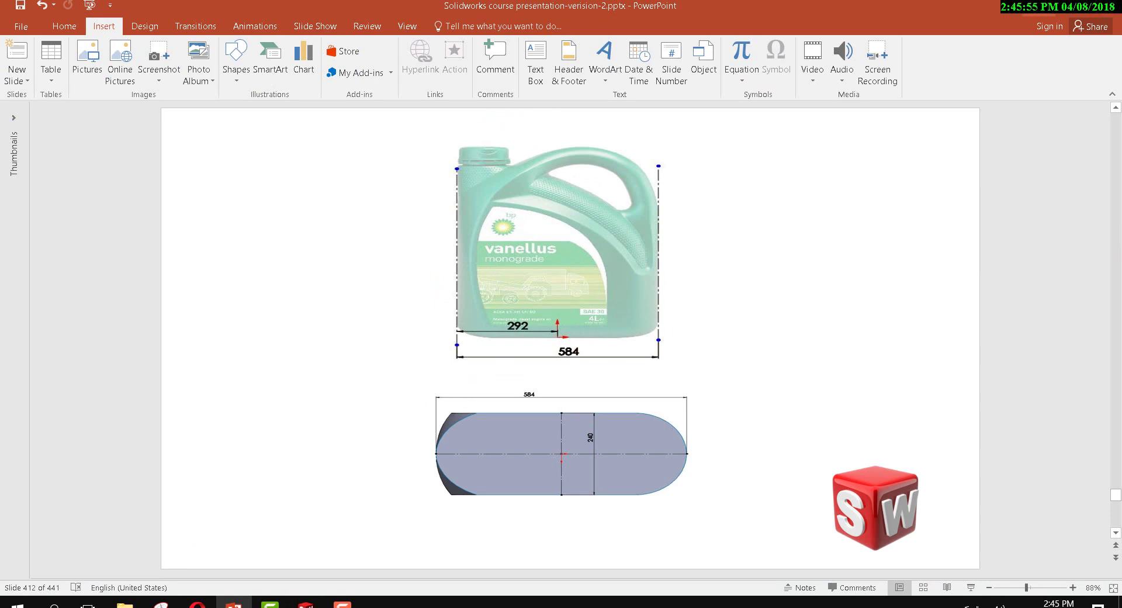
key(alt+Tab)
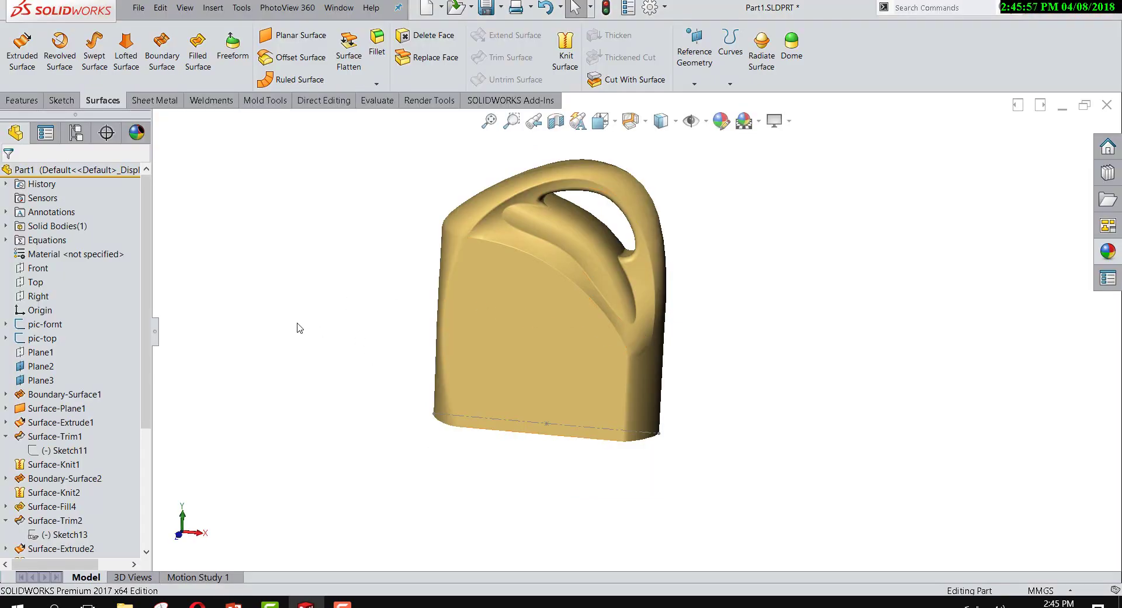
Step: Unsuppress Sketch Picture1 under pic-font so the front reference picture shows again
click(5, 324)
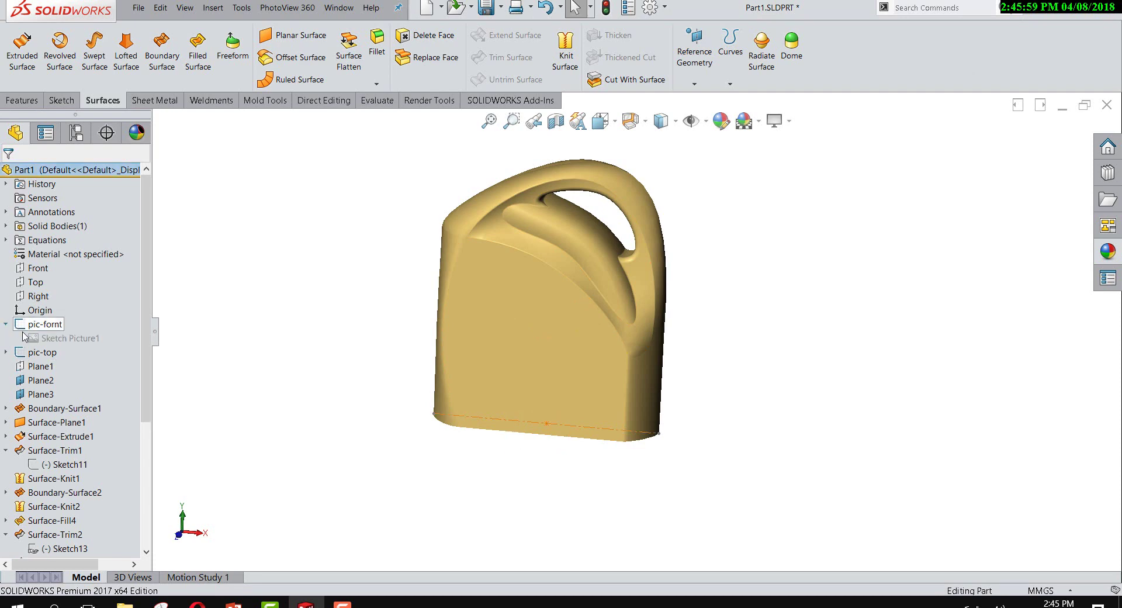
right_click(53, 335)
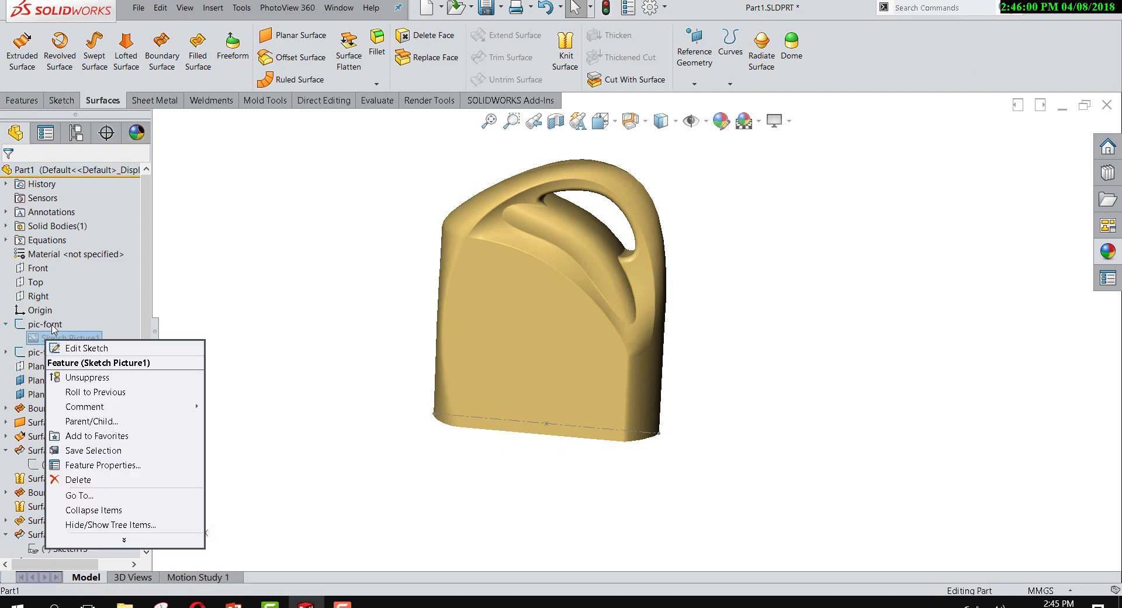
click(88, 377)
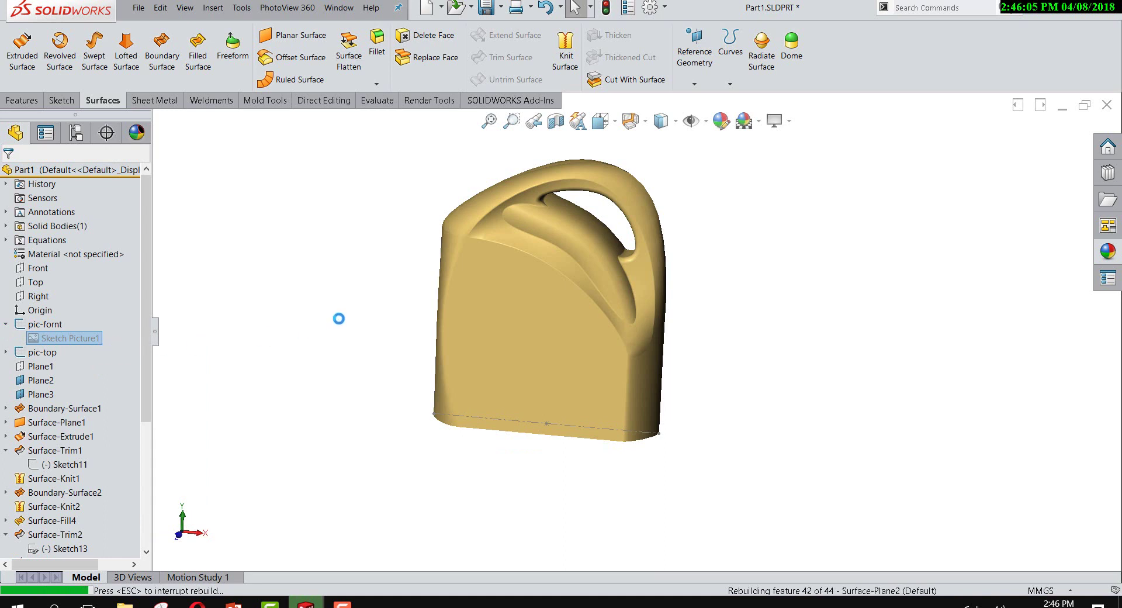
mouse_move(371, 313)
middle_down()
mouse_move(429, 293)
mouse_move(228, 288)
mouse_move(283, 366)
mouse_move(300, 337)
middle_up()
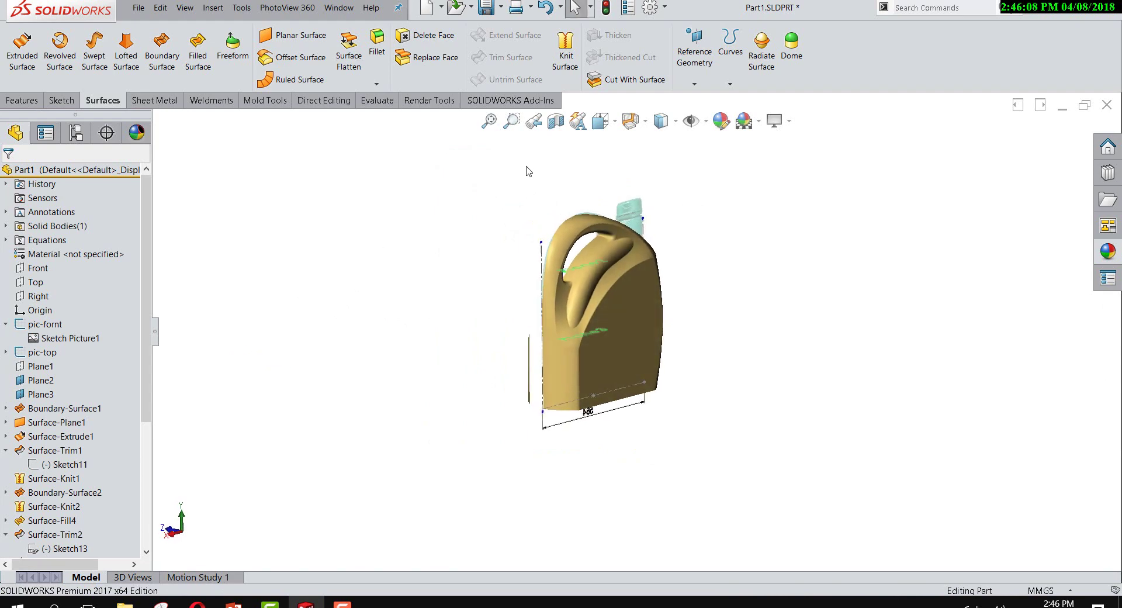
Step: Try a section view, then turn the view normal to the Front plane
click(556, 121)
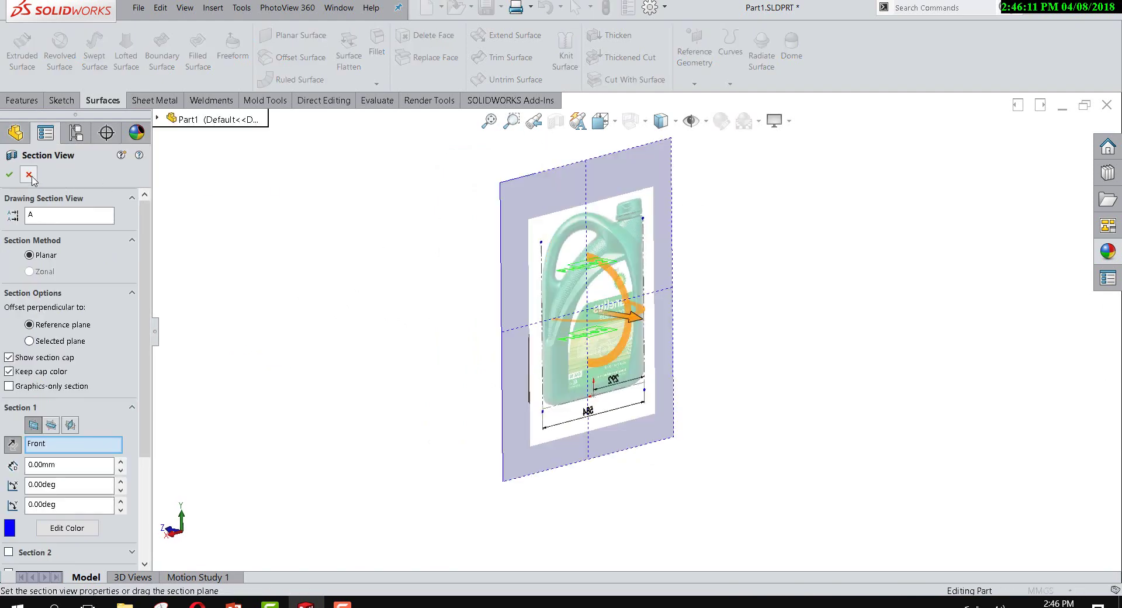
click(11, 174)
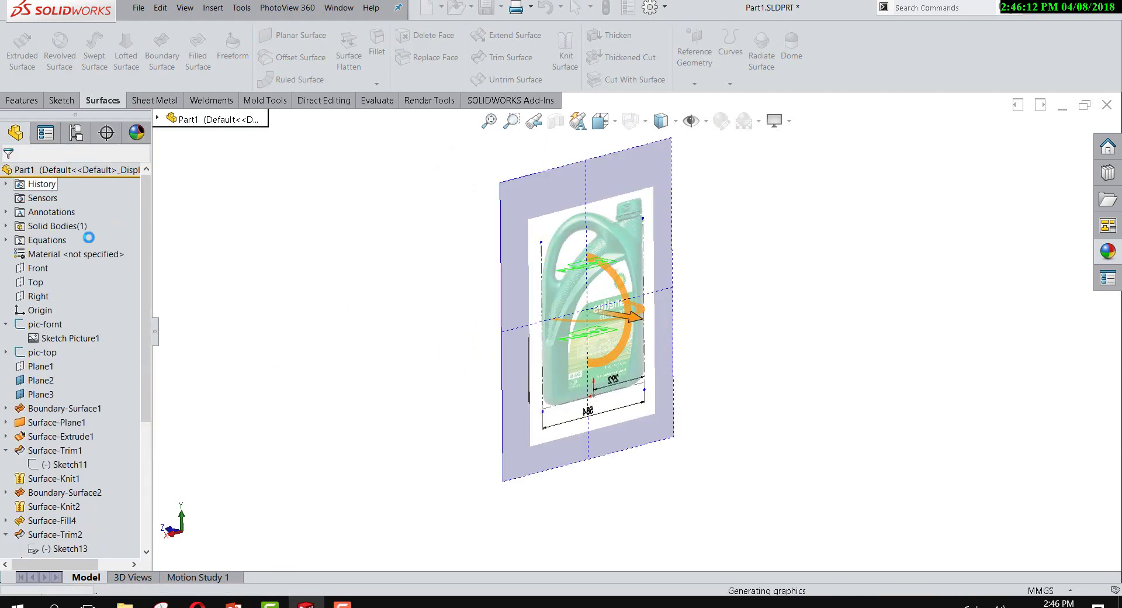
right_click(42, 270)
click(112, 253)
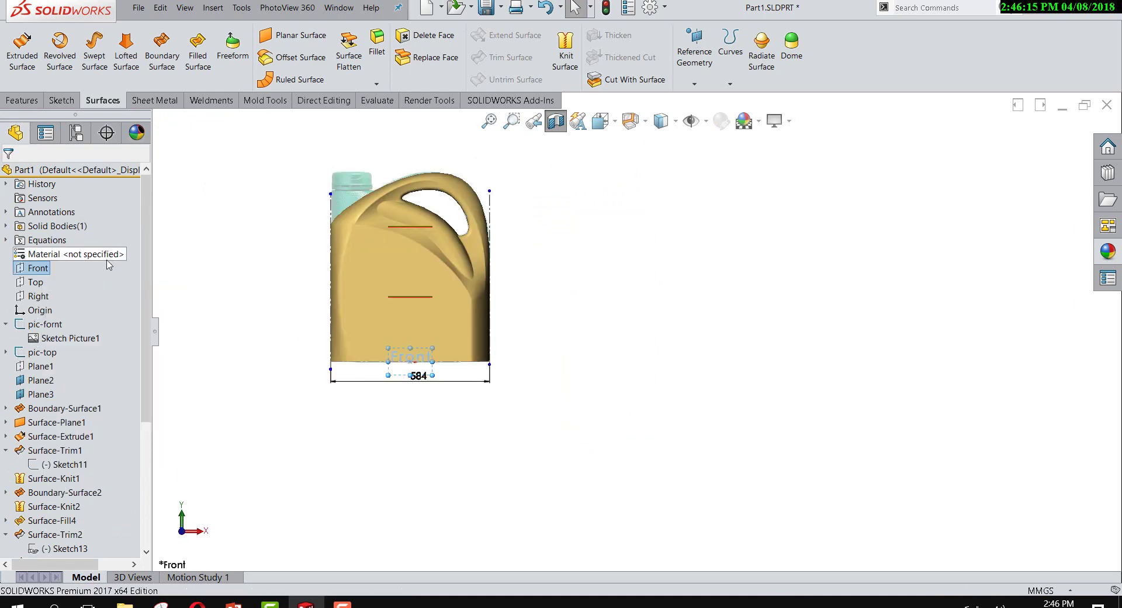
right_click(46, 270)
Step: Start Sketch16 on the Front plane and view it head-on
click(69, 243)
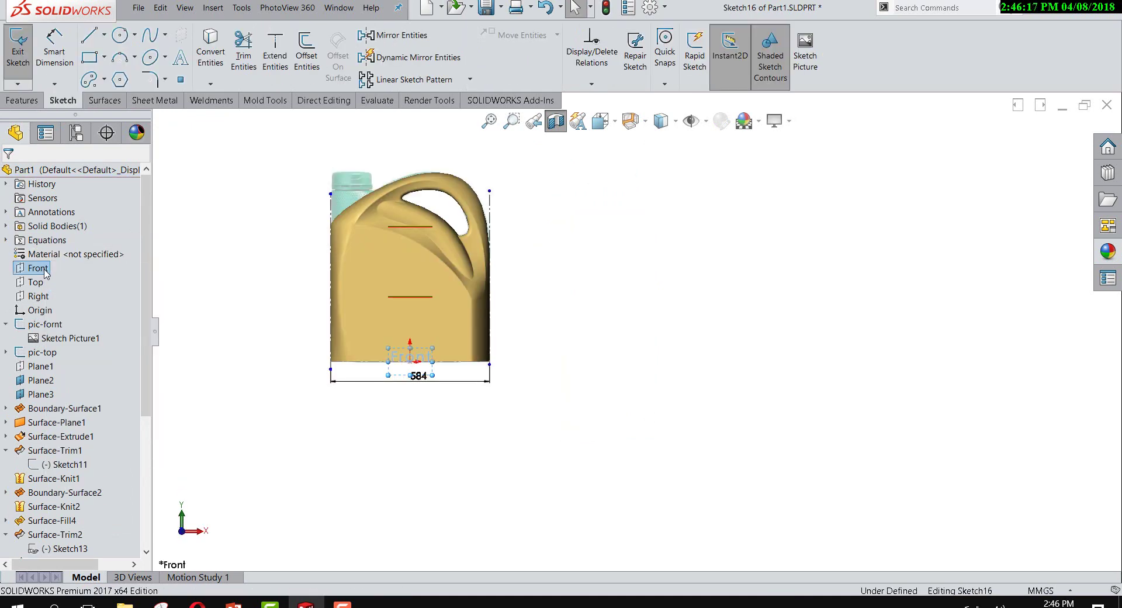
right_click(46, 273)
click(104, 253)
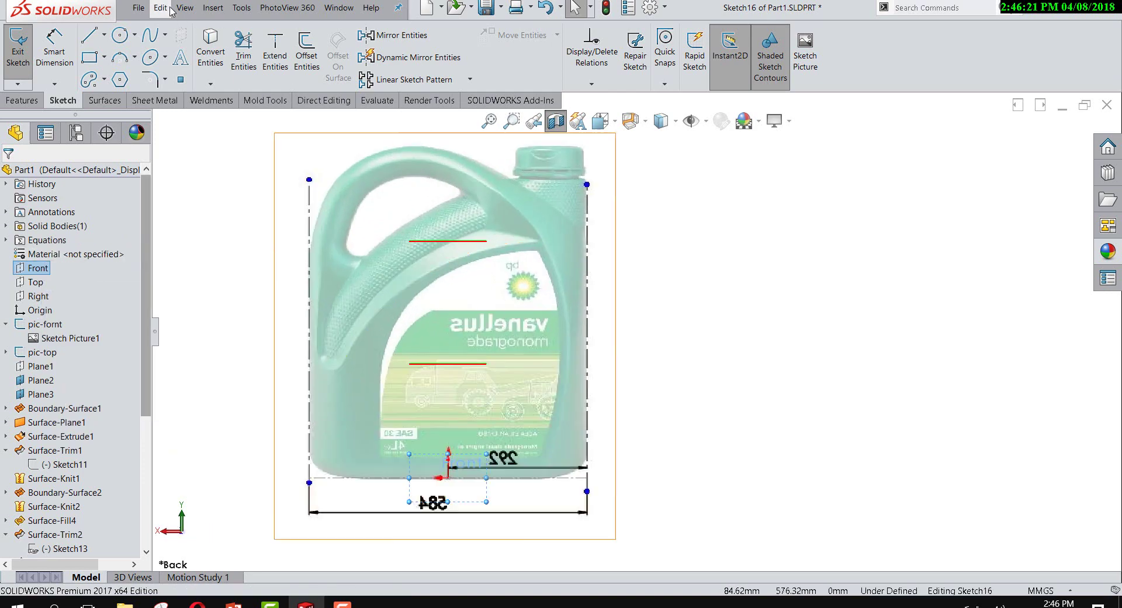
Step: Draw a spline up the label panel's left side and across its top
click(151, 37)
scroll(486, 468, down, 2)
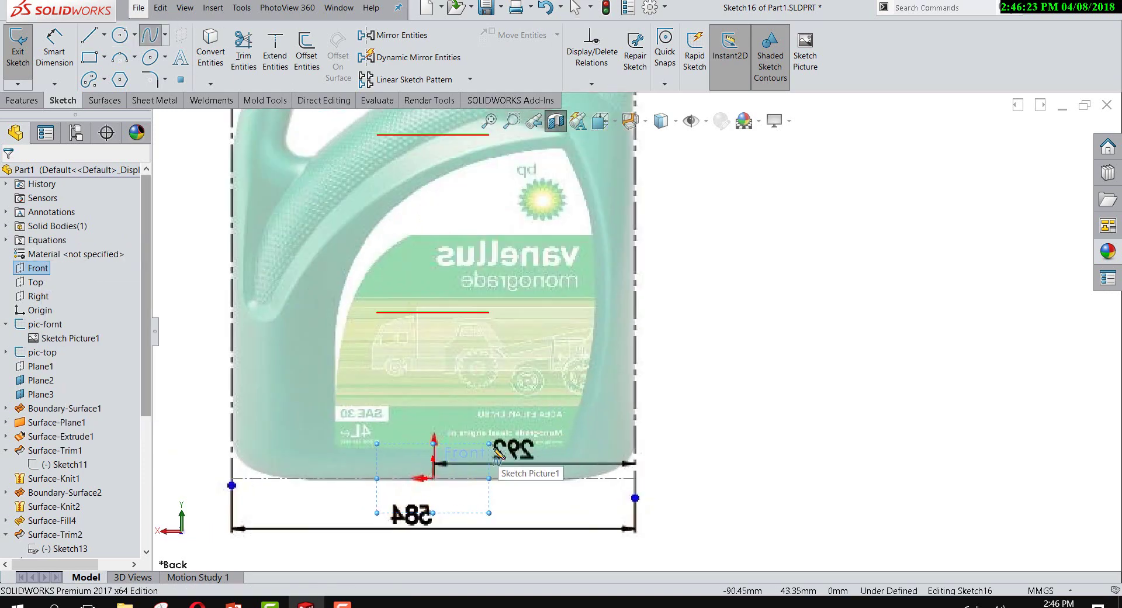
click(336, 448)
click(370, 229)
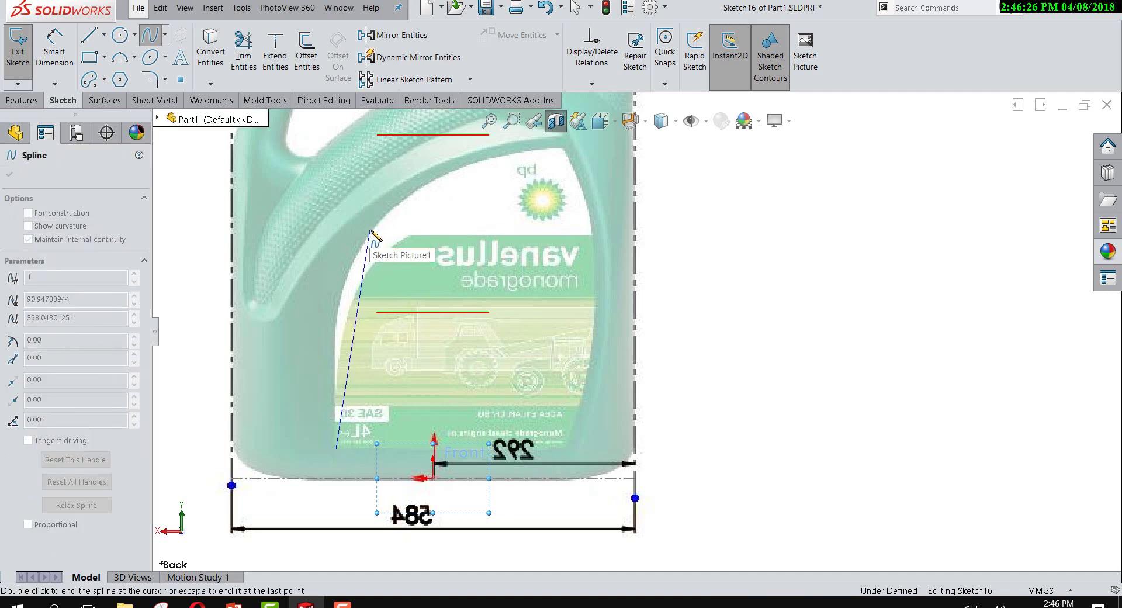
click(562, 149)
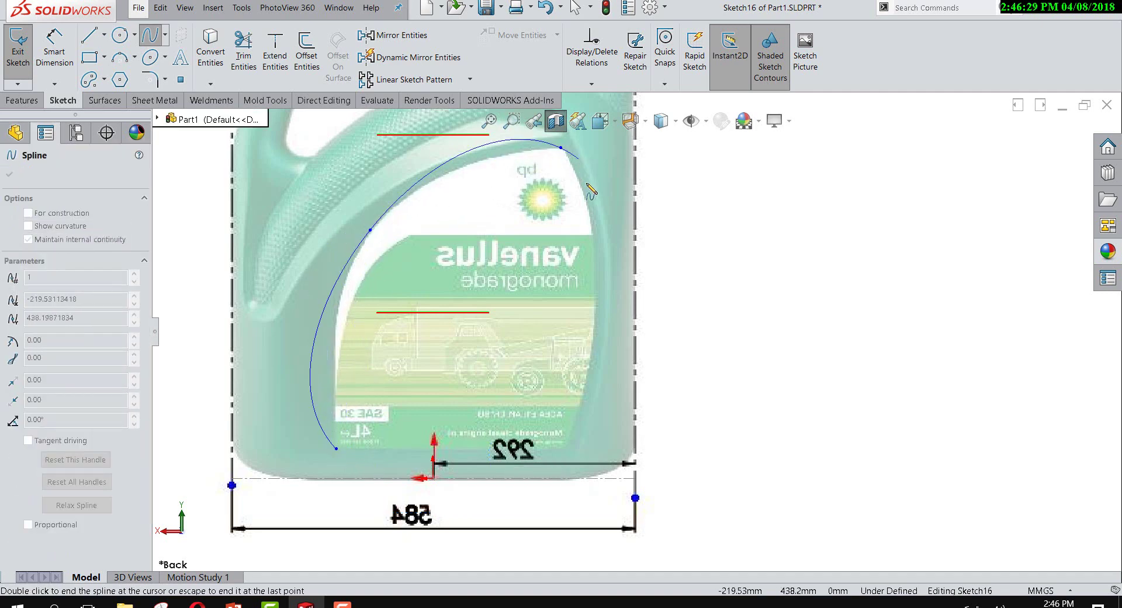
right_click(596, 406)
click(627, 414)
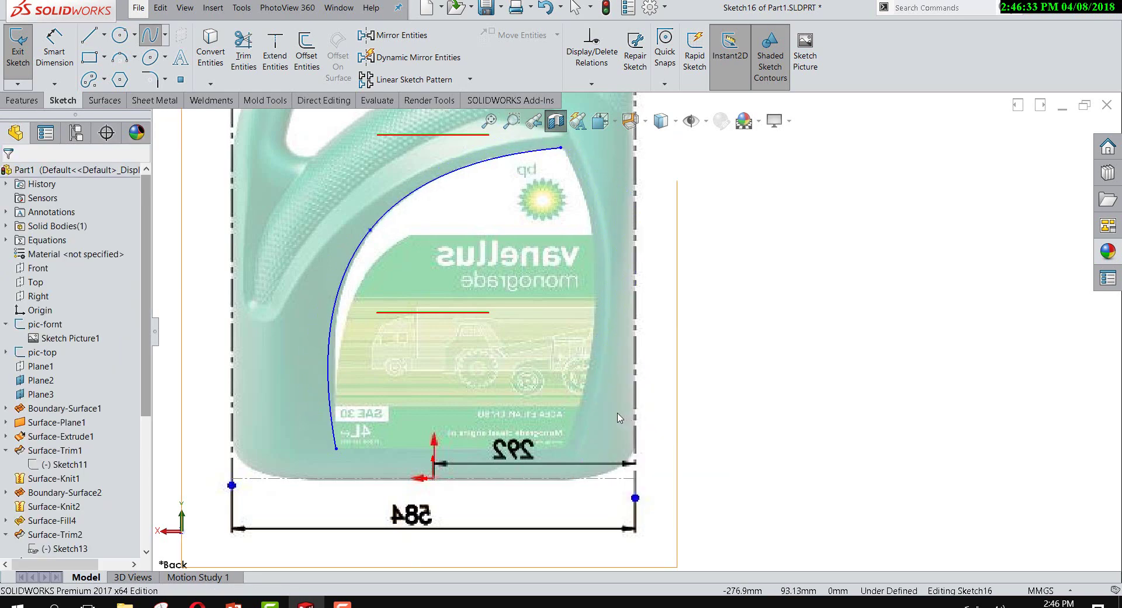
key(Escape)
Step: Draw the straight bottom edge of the label panel
right_drag(397, 430, 346, 430)
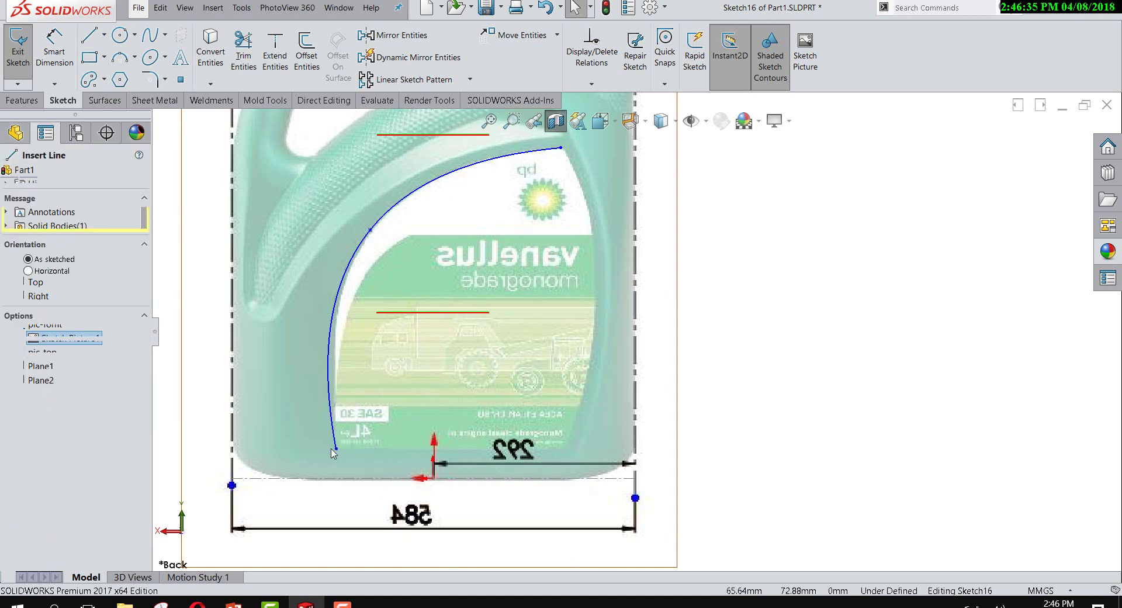
drag(336, 448, 566, 453)
right_click(566, 453)
click(585, 455)
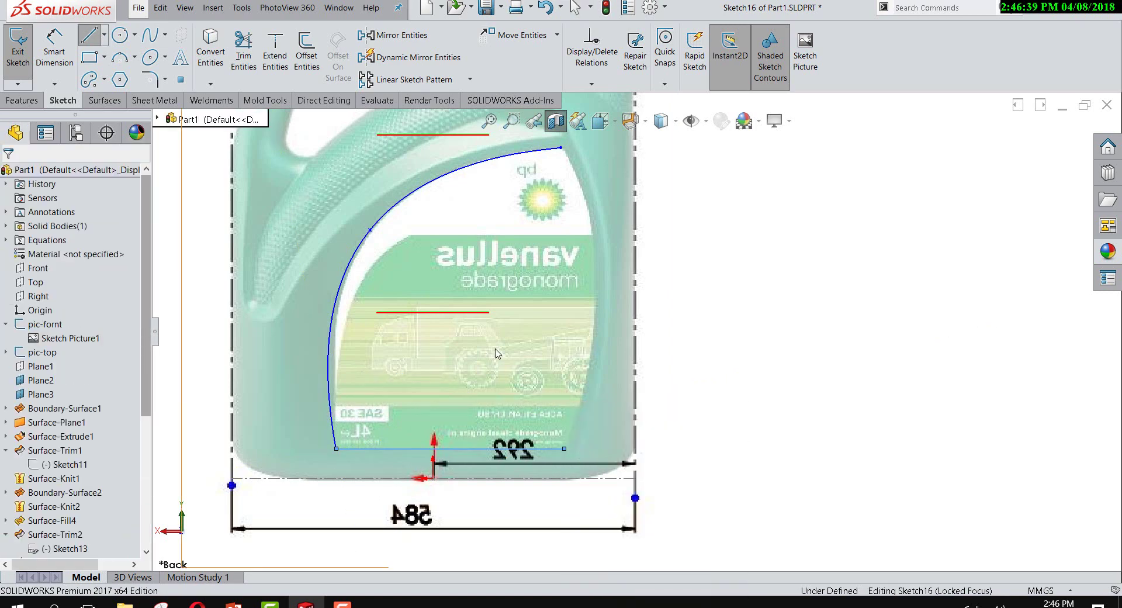
Step: Reshape the left spline, making its lower handle Vertical and its top handle Horizontal
click(352, 252)
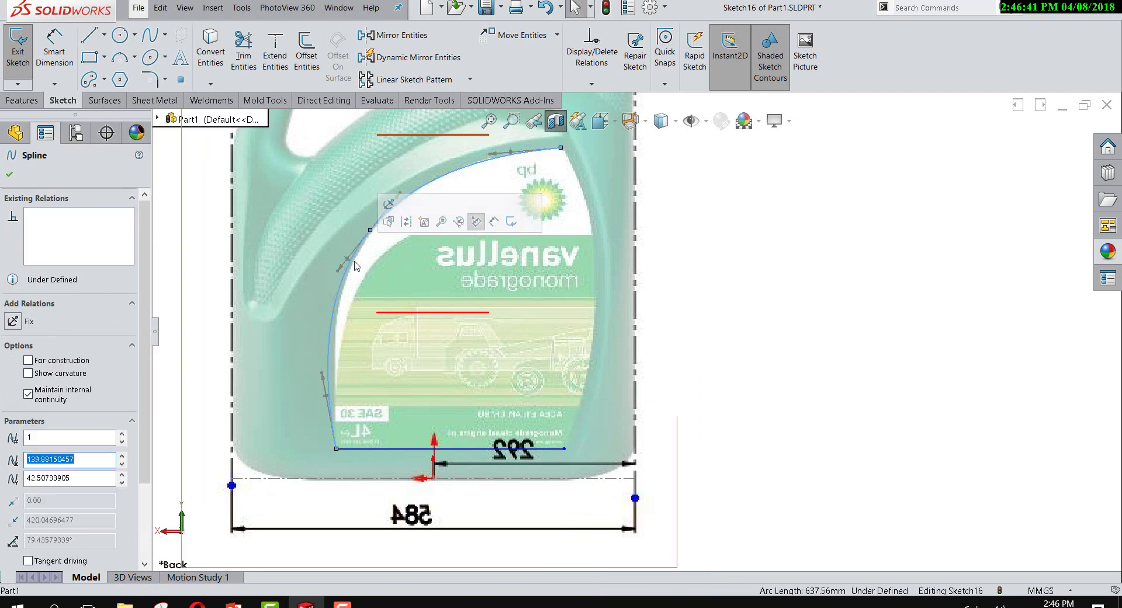
click(342, 269)
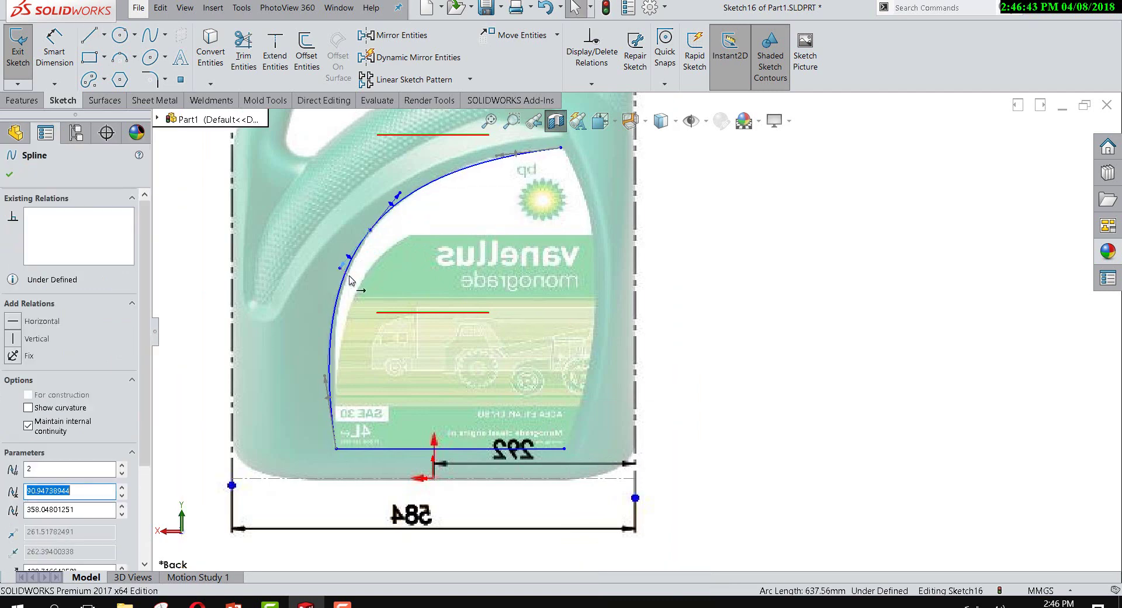
drag(331, 370, 331, 386)
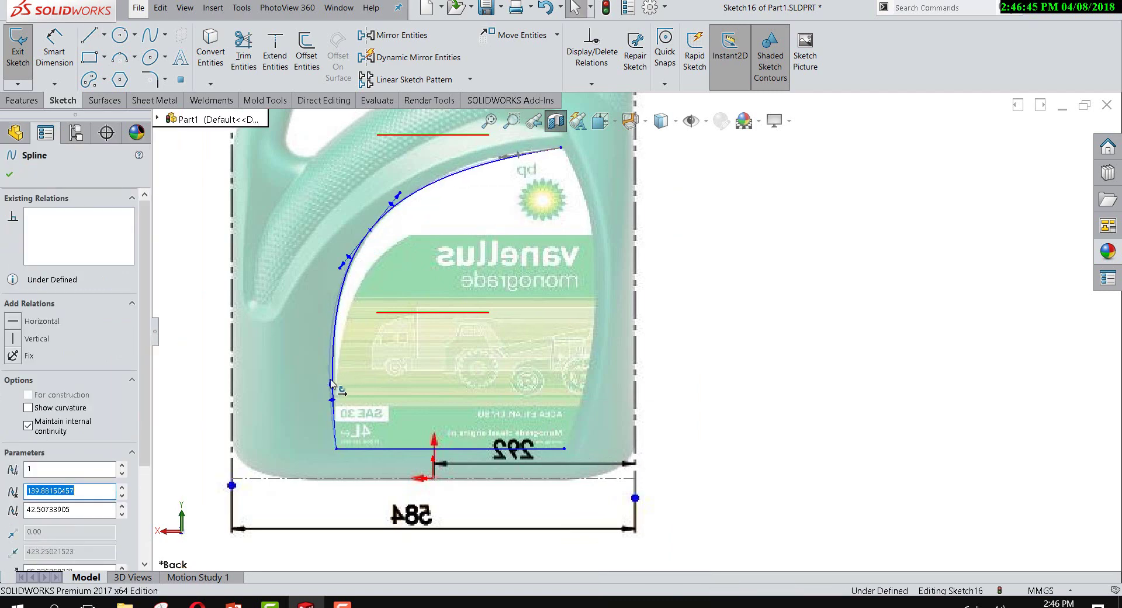
click(13, 338)
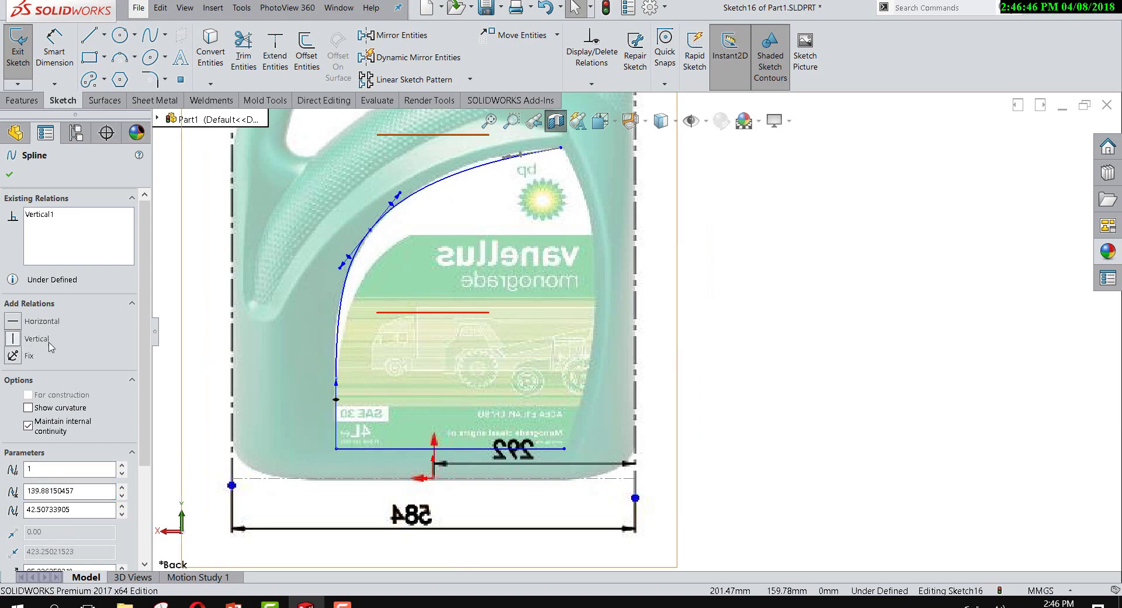
click(402, 190)
drag(403, 189, 404, 184)
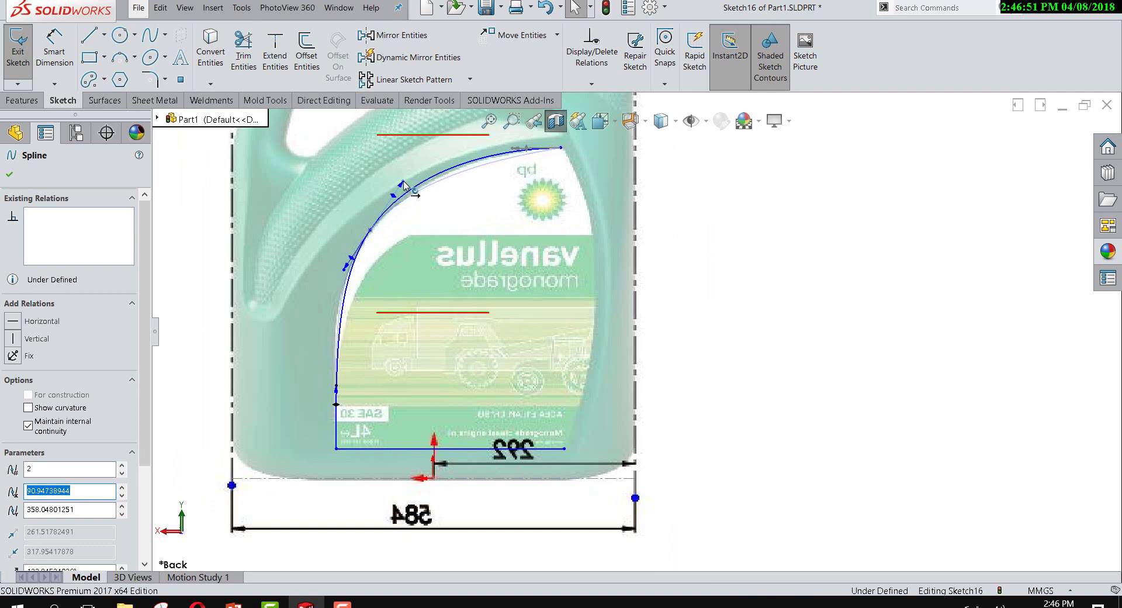
click(516, 151)
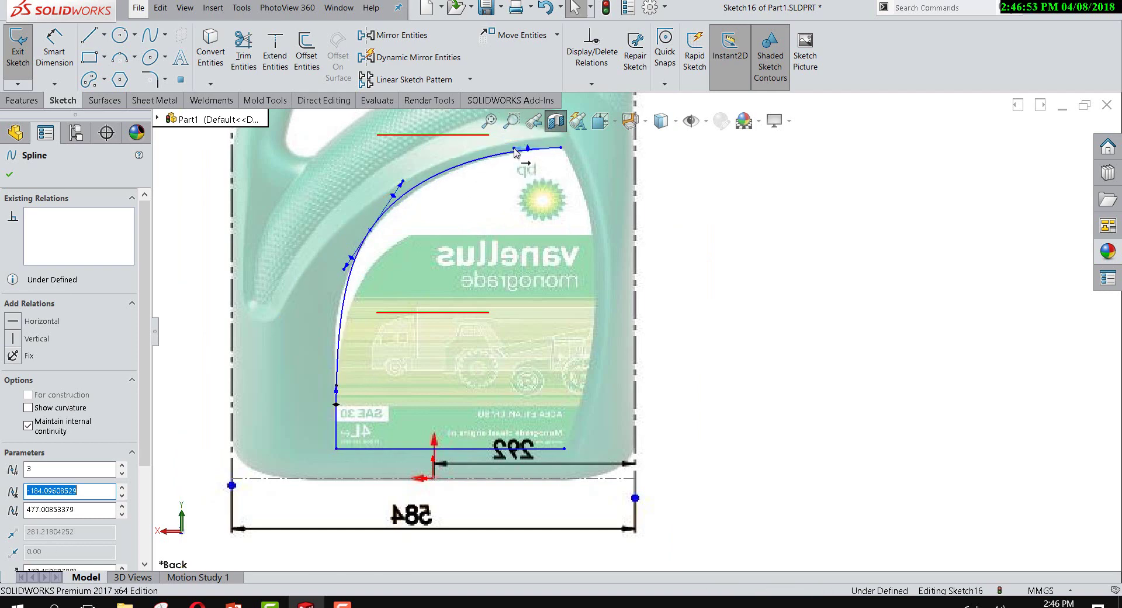
click(17, 323)
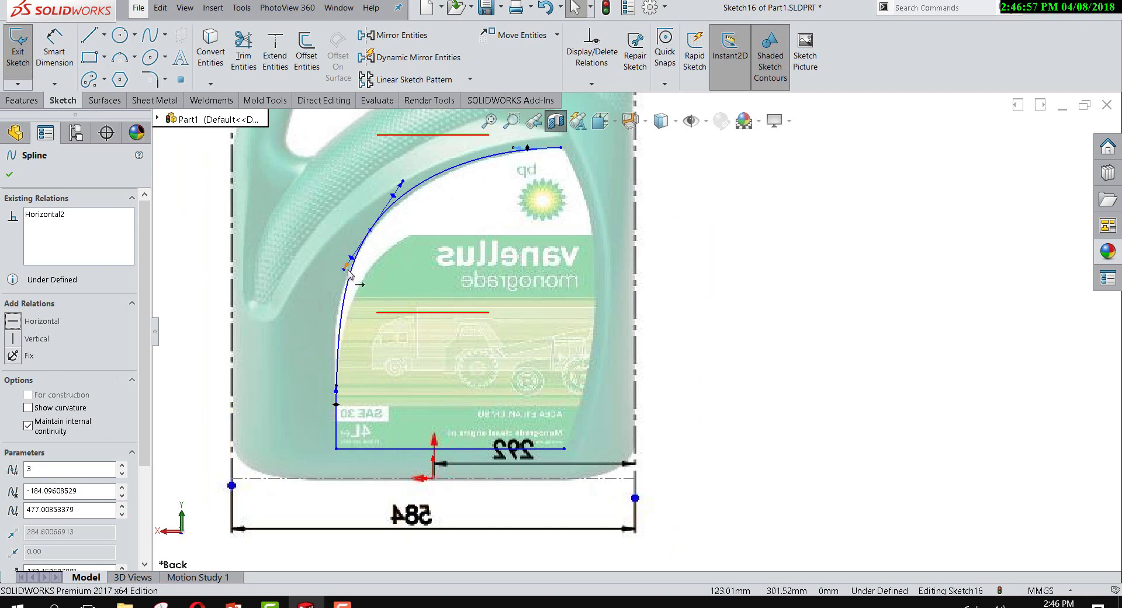
click(345, 267)
mouse_move(338, 271)
mouse_down()
mouse_move(331, 287)
mouse_move(340, 281)
mouse_up()
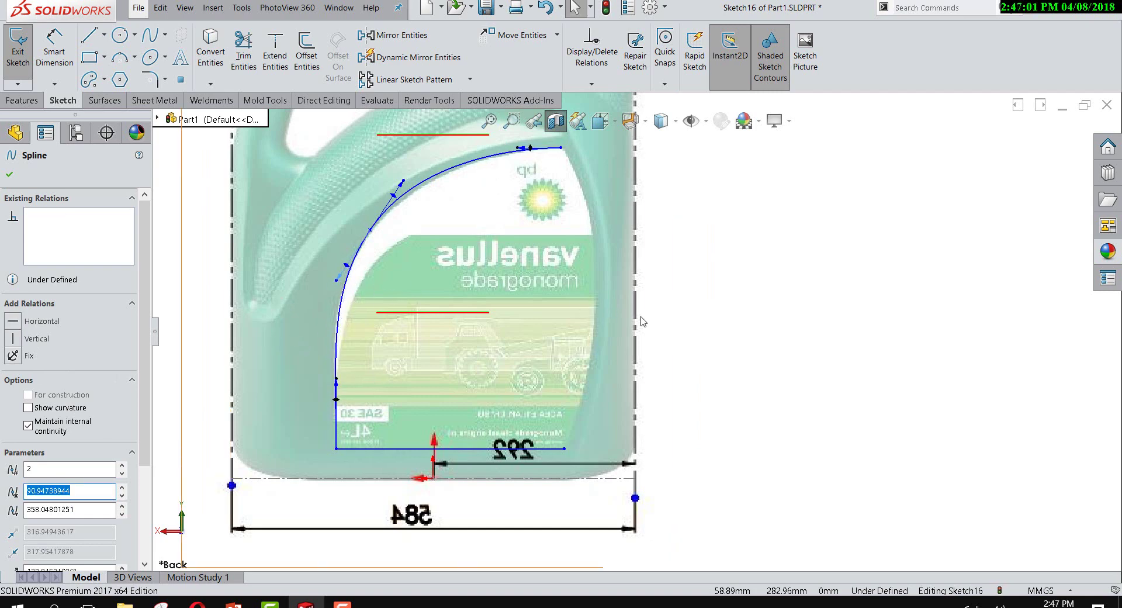
click(770, 345)
right_drag(770, 347, 741, 355)
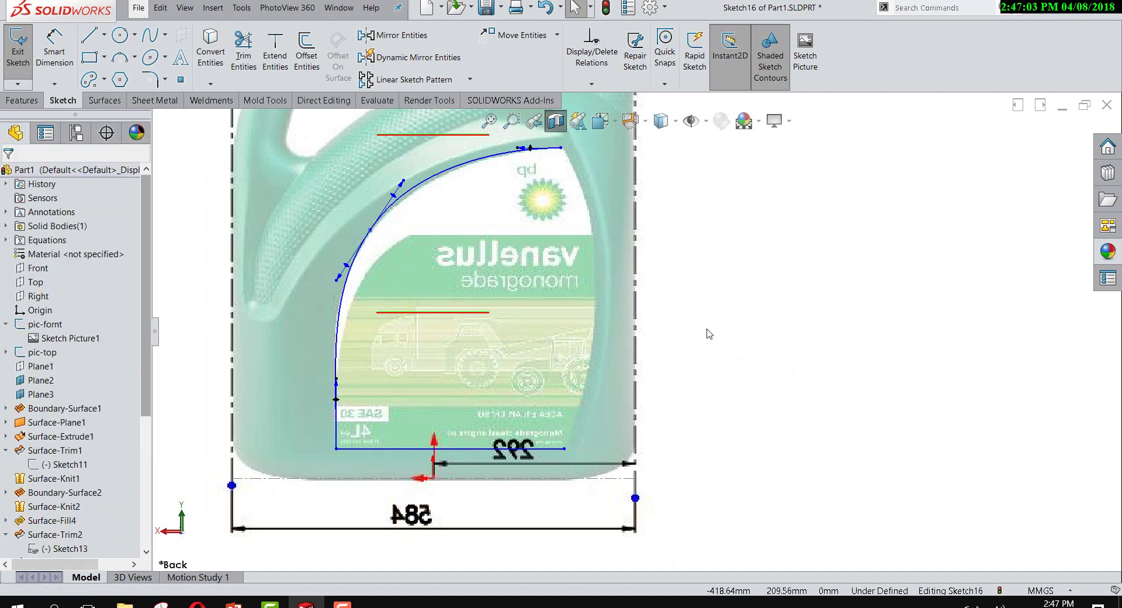
Step: Draw the right-side spline from the bottom line's end to the top curve, bowed outward
click(151, 40)
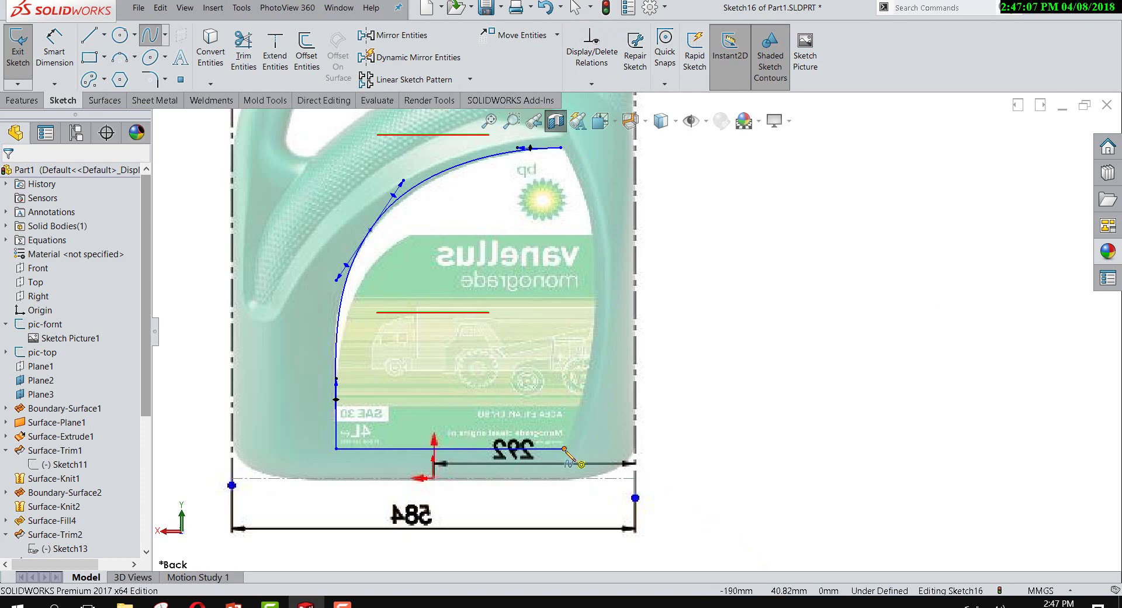
click(565, 449)
click(561, 148)
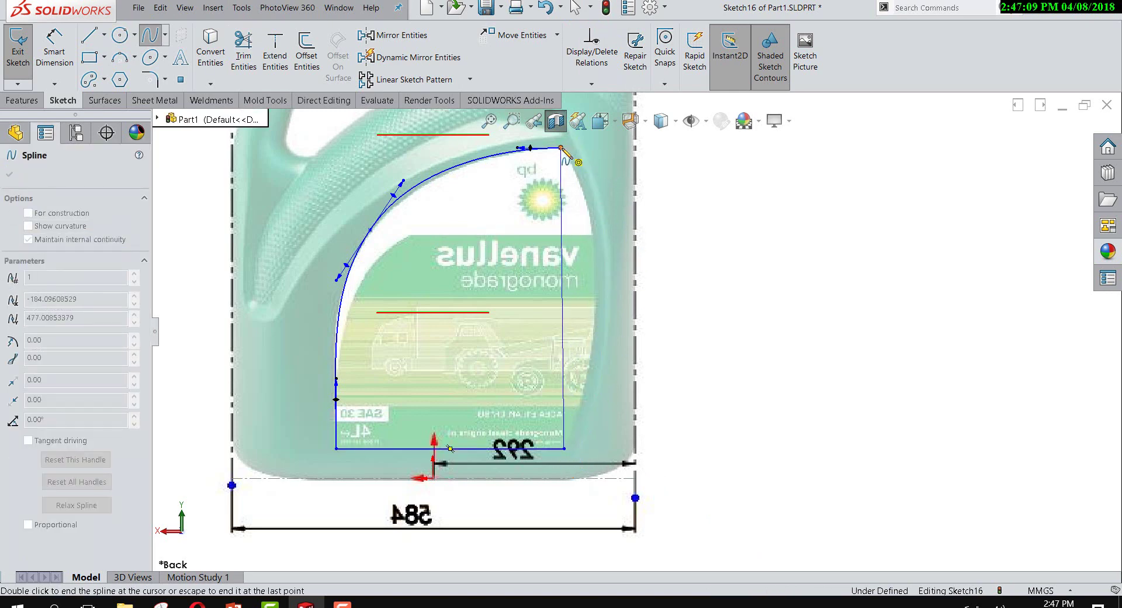
right_click(608, 148)
click(651, 202)
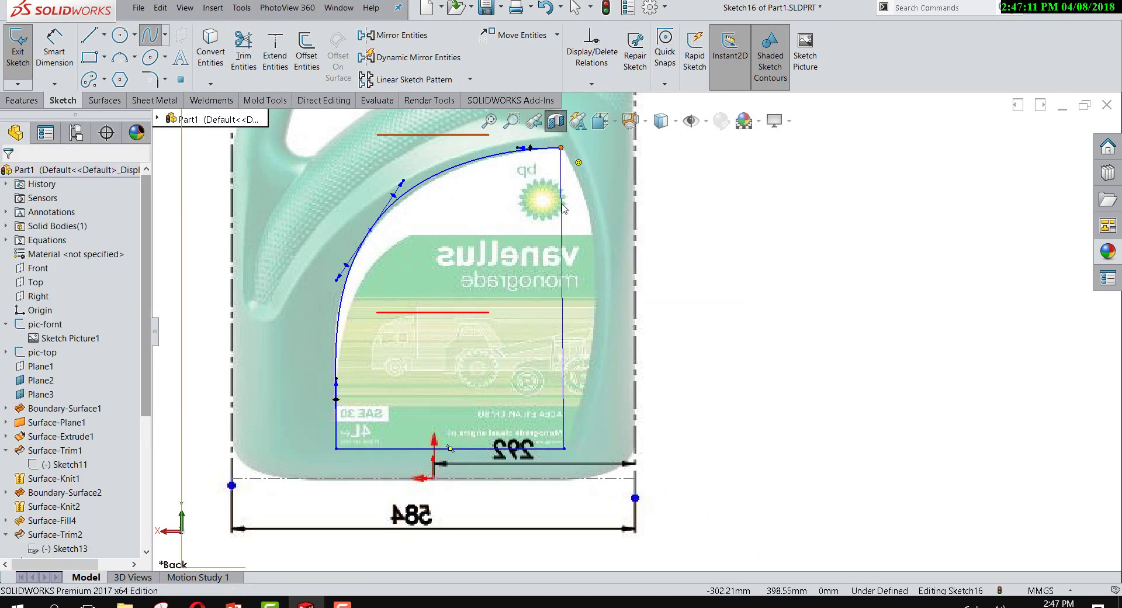
click(562, 231)
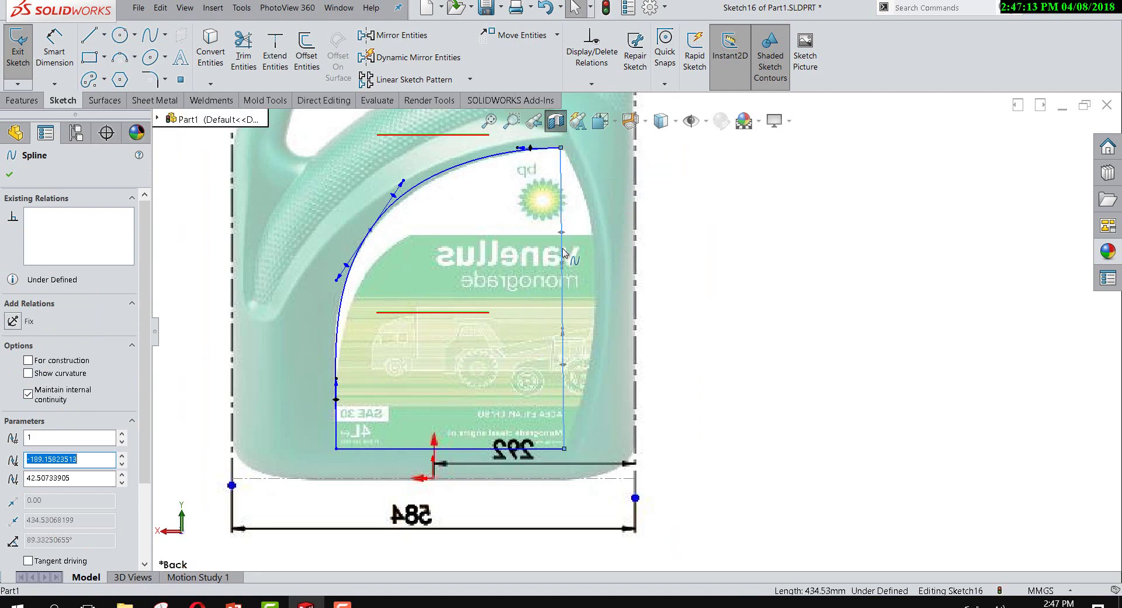
drag(562, 233, 607, 225)
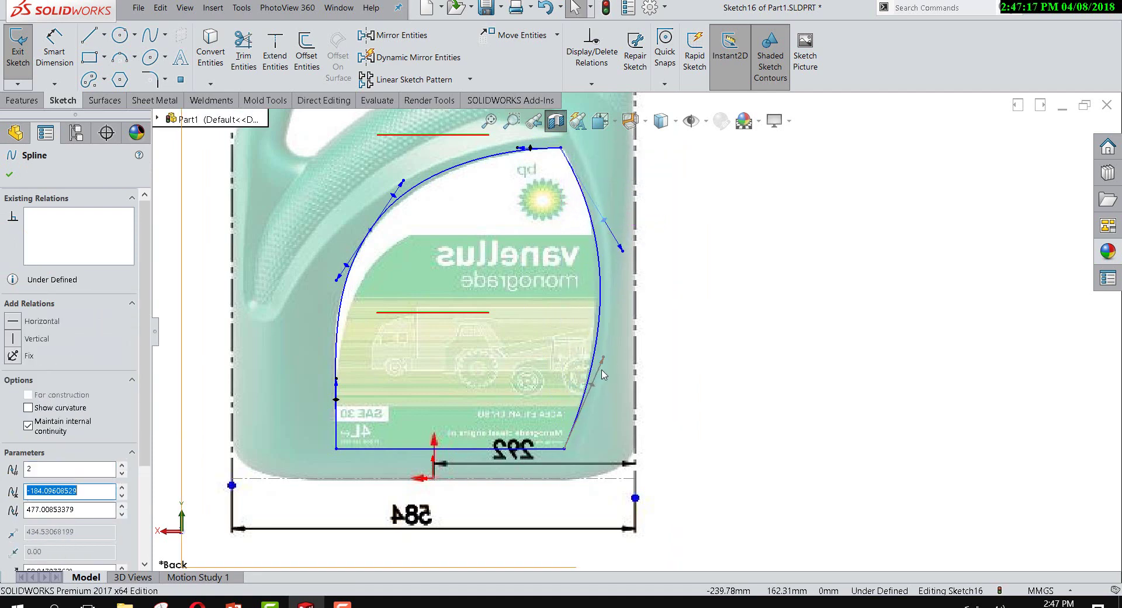
drag(606, 361, 597, 384)
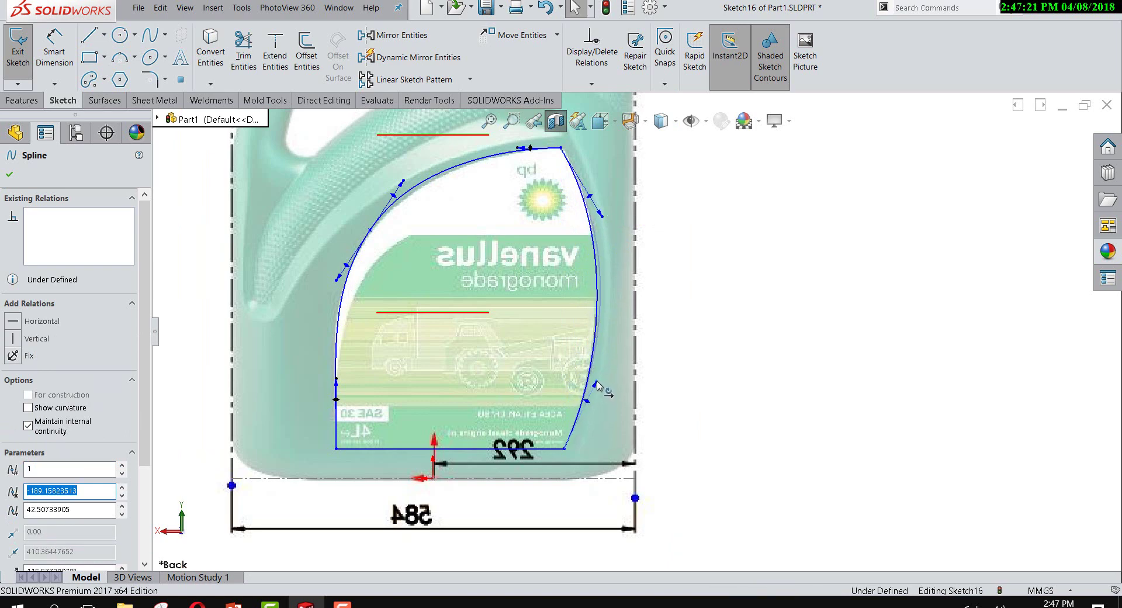
click(813, 331)
scroll(630, 354, up, 3)
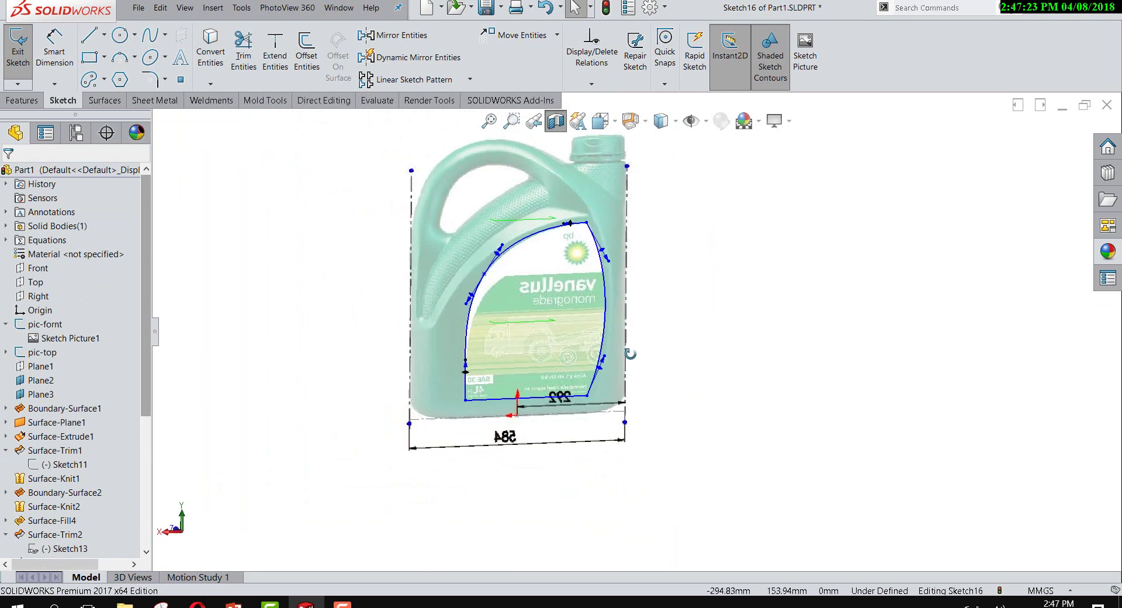
mouse_move(631, 353)
middle_down()
mouse_move(597, 327)
mouse_move(627, 343)
middle_up()
Step: Exit Sketch16 and orbit to see the jug's front
key(ctrl+b)
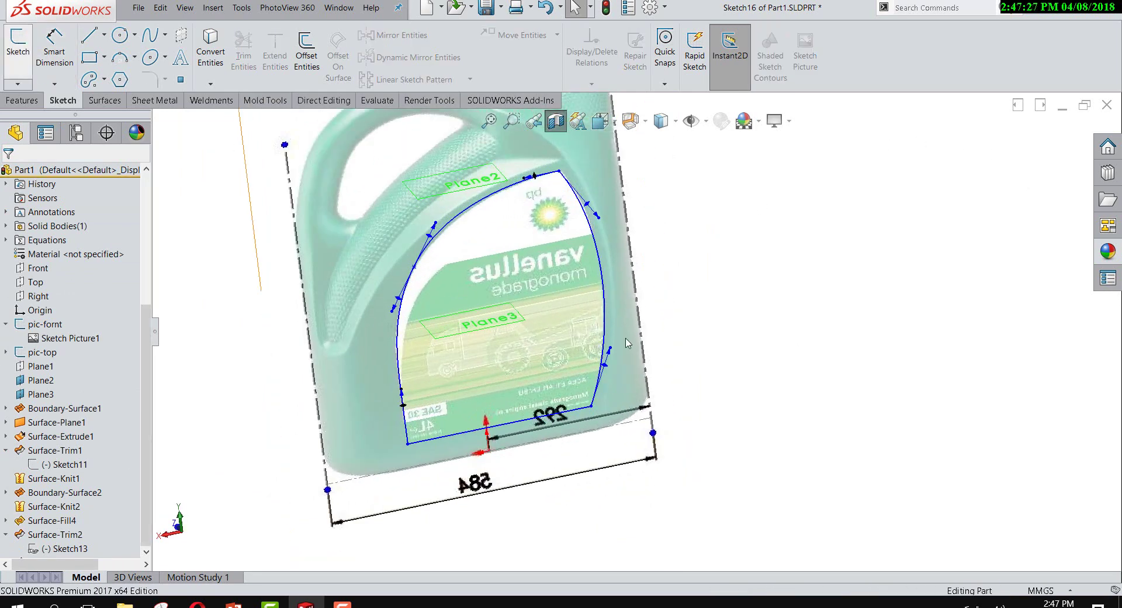
scroll(638, 328, up, 3)
mouse_move(651, 318)
middle_down()
mouse_move(815, 254)
mouse_move(864, 258)
mouse_move(854, 310)
mouse_move(794, 293)
middle_up()
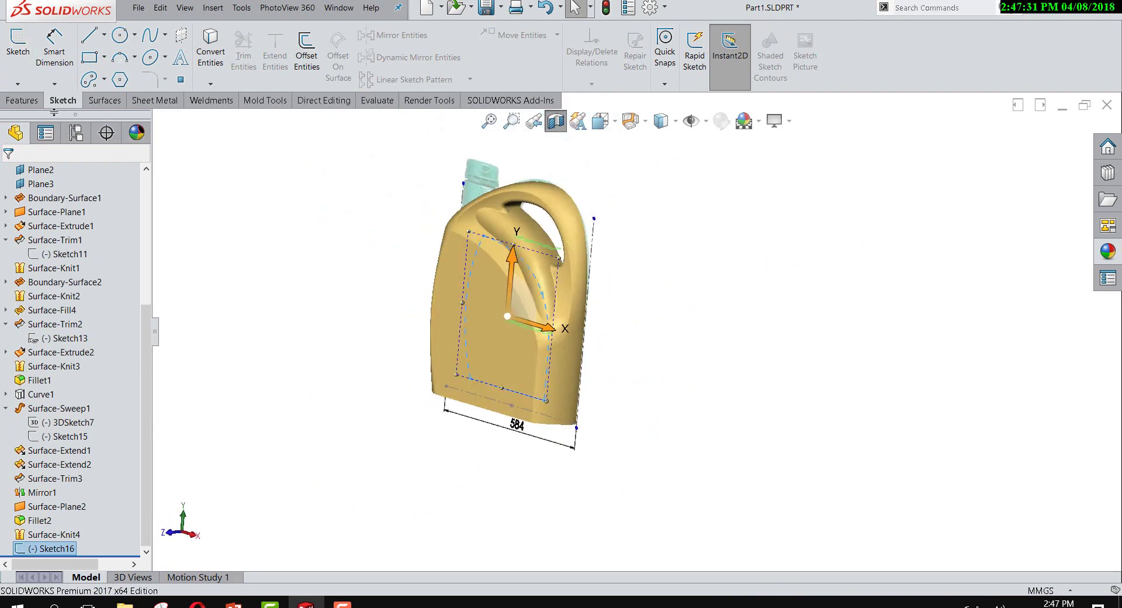
Step: Split the jug's front face by projecting Sketch16 with a Split Line
click(39, 103)
click(587, 85)
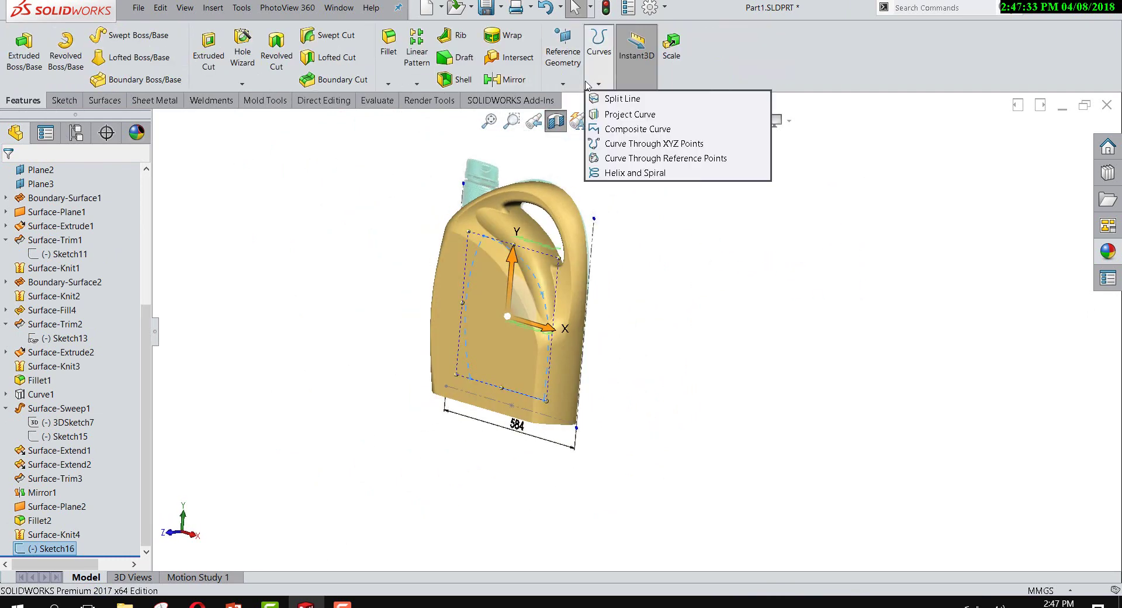
click(620, 98)
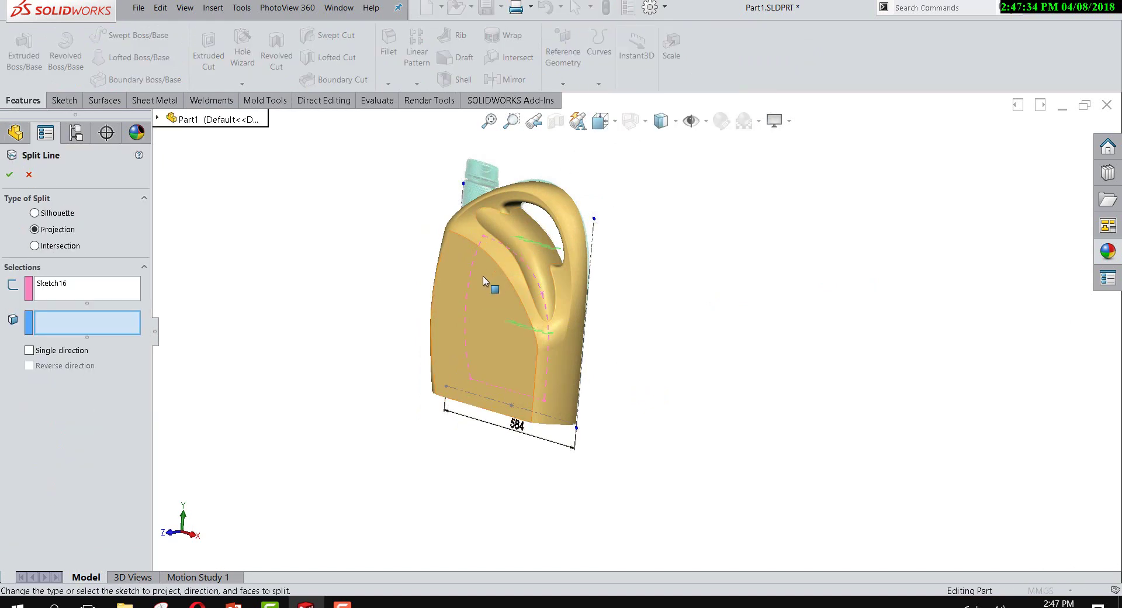
click(483, 276)
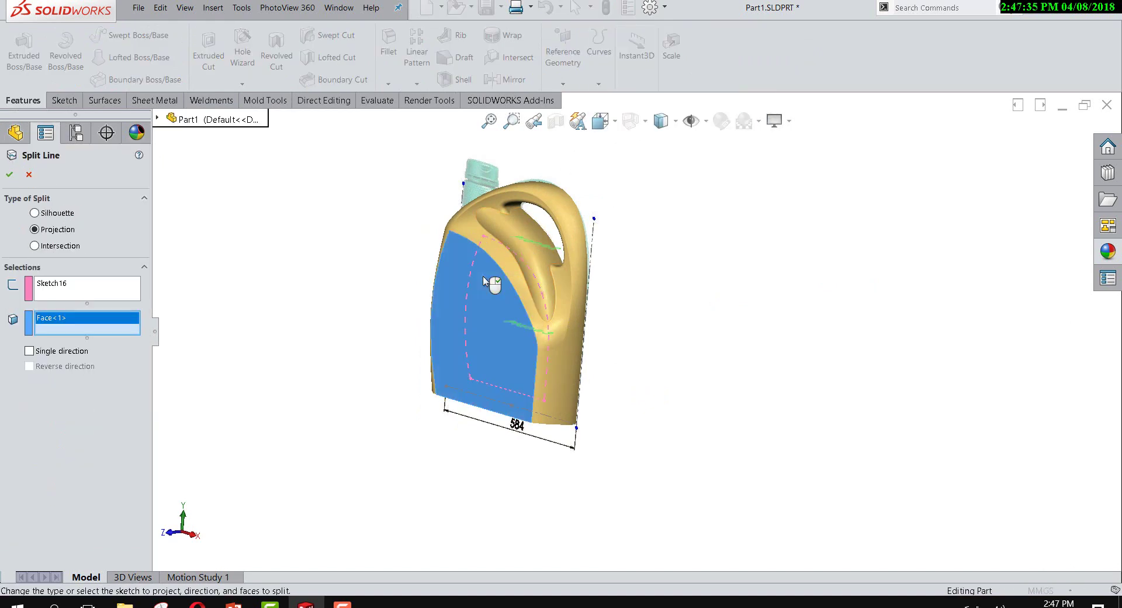
click(8, 172)
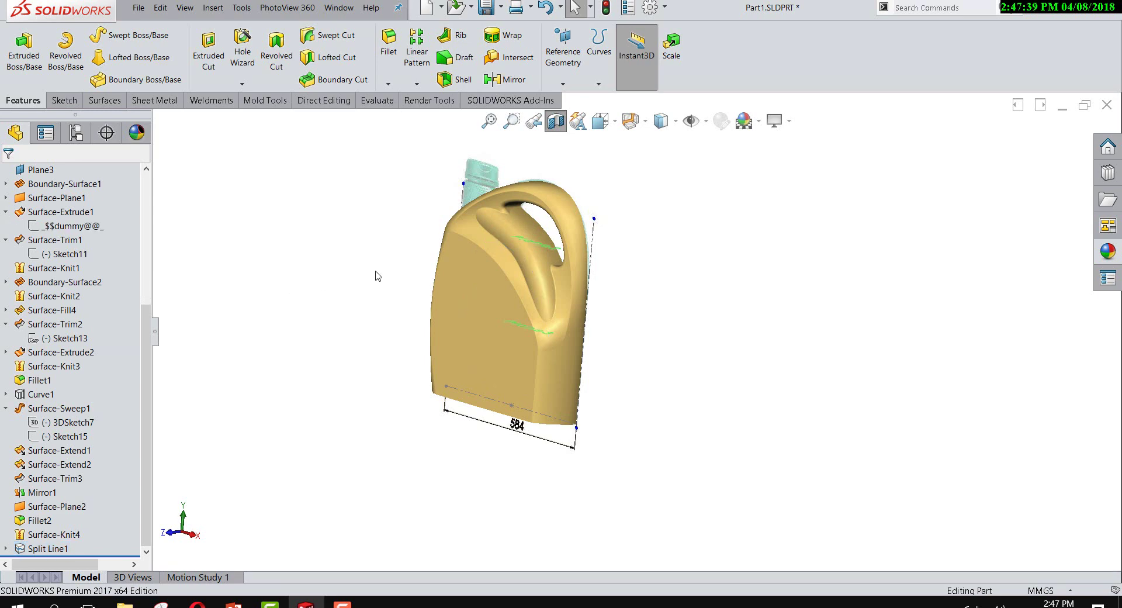
Step: Fit the jerry can in view and select the front label panel face
middle_drag(376, 275, 465, 301)
click(501, 333)
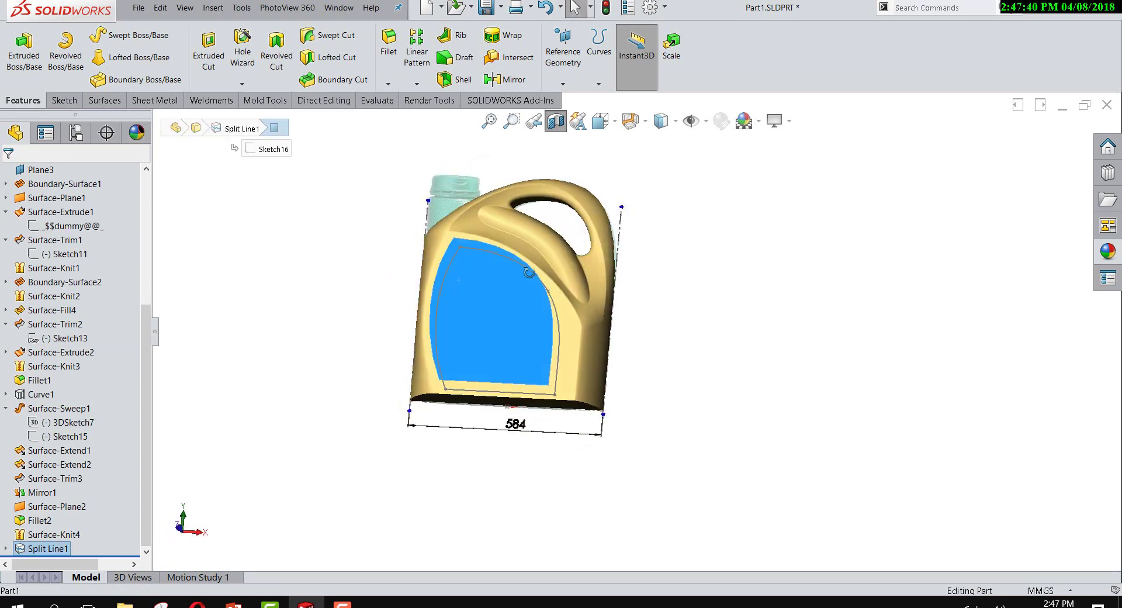
click(355, 313)
scroll(524, 306, down, 5)
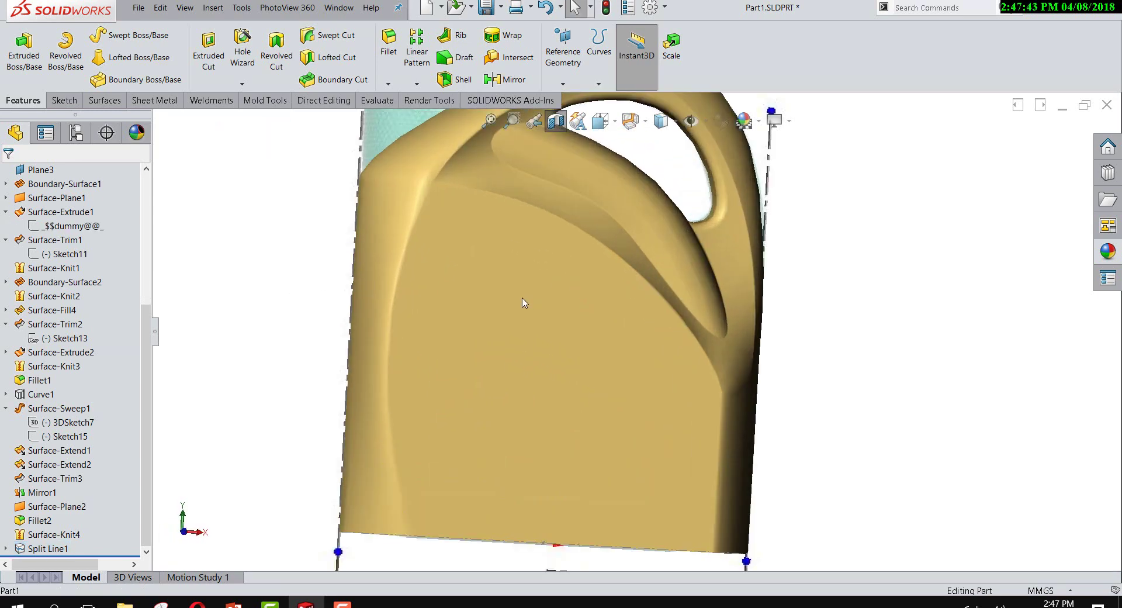
scroll(520, 301, down, 2)
click(521, 301)
middle_drag(521, 301, 514, 283)
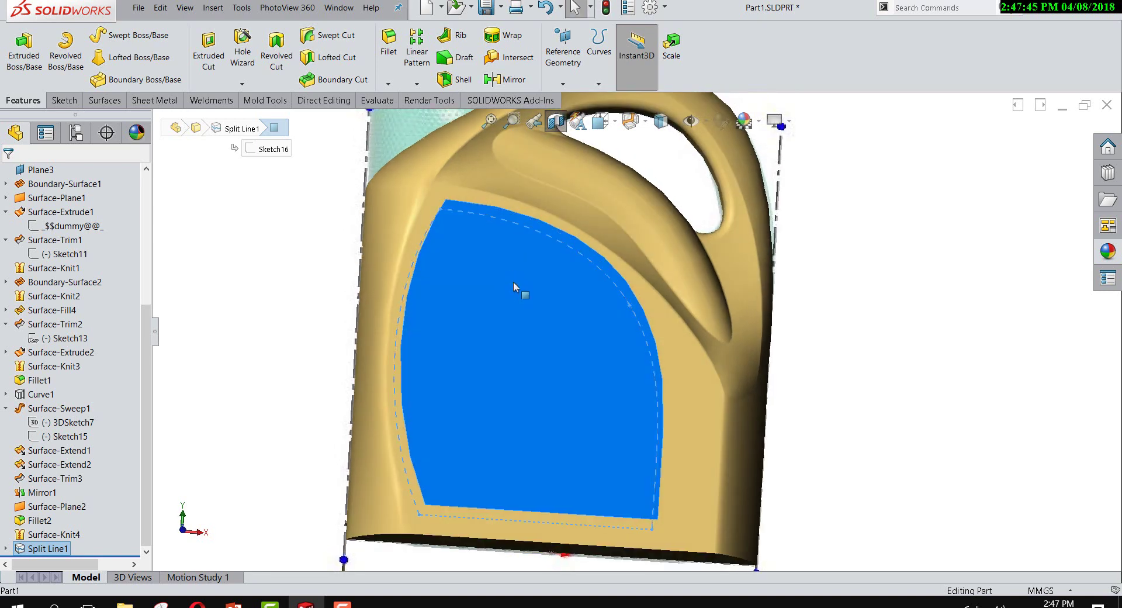
right_click(514, 283)
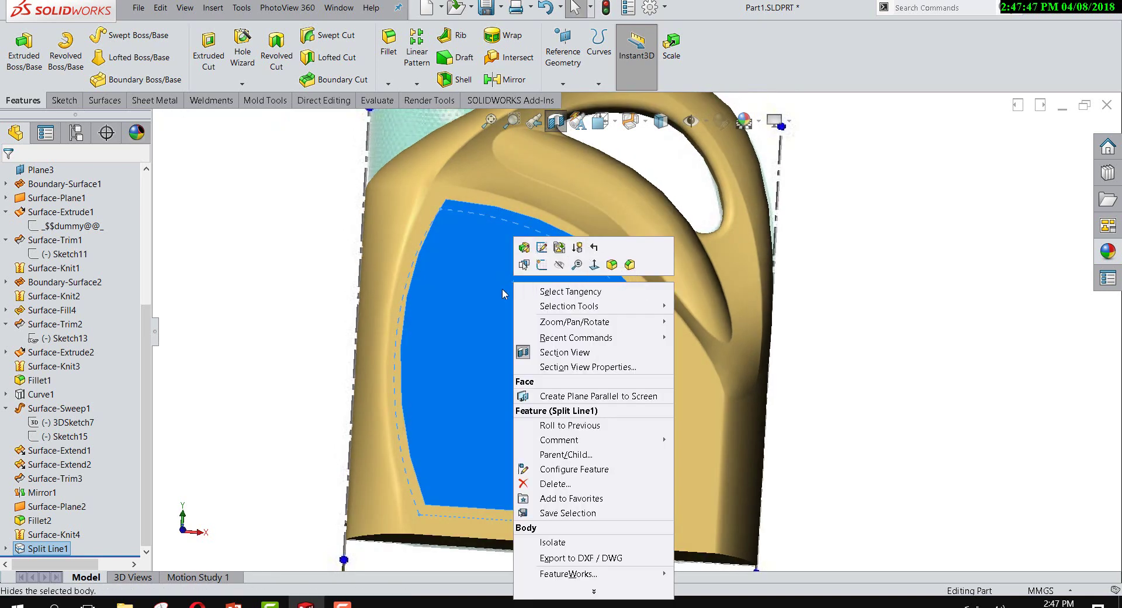
middle_click(386, 313)
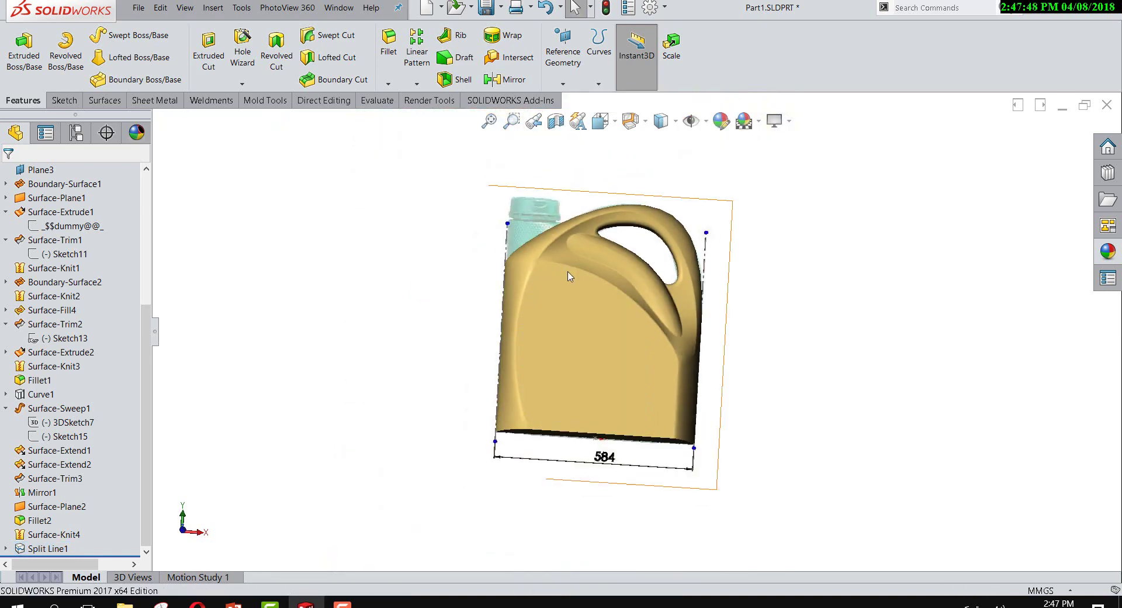
click(571, 310)
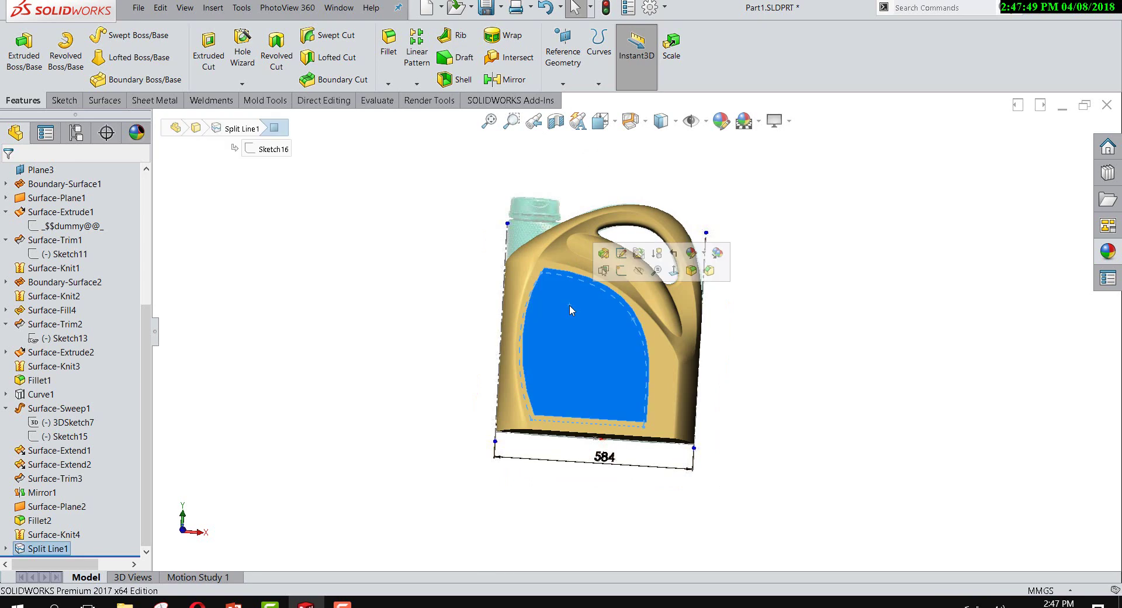
Step: Give the label panel face a light green colour appearance
click(704, 258)
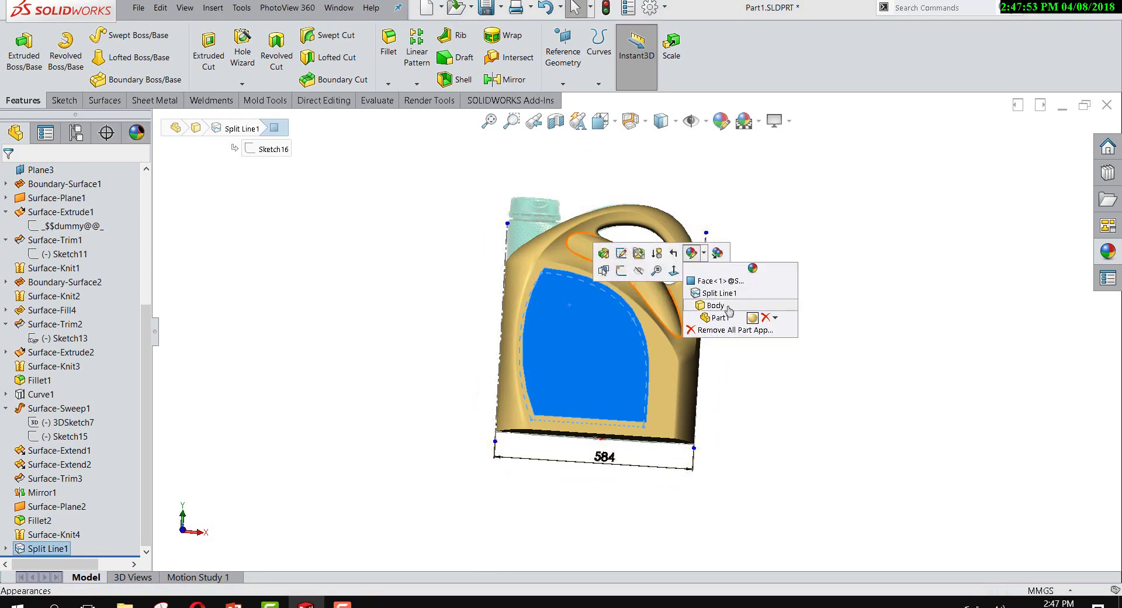
click(717, 283)
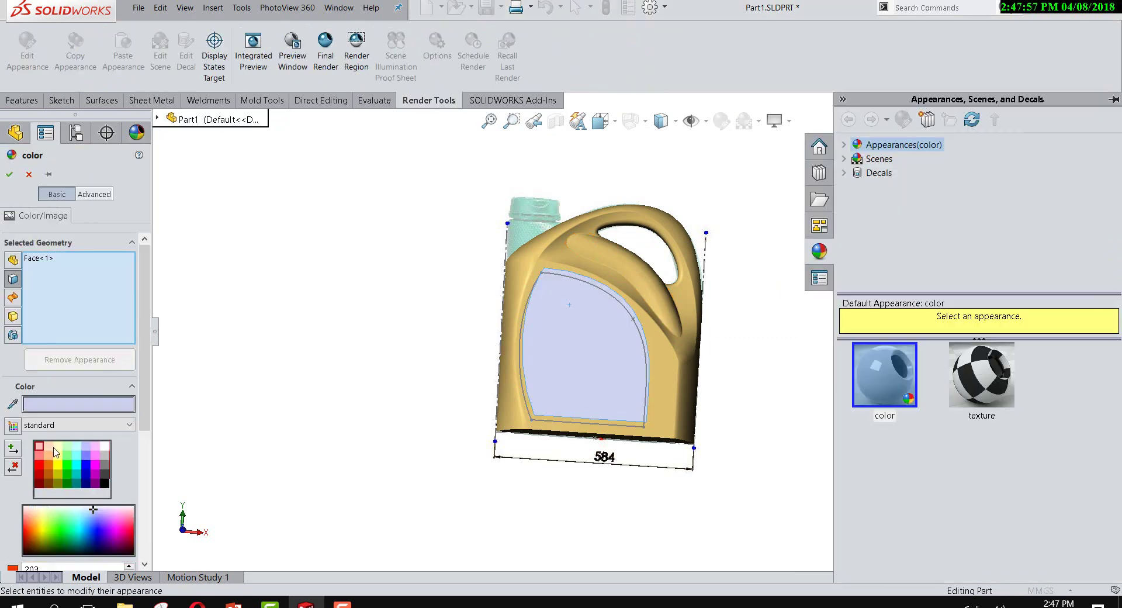
click(56, 456)
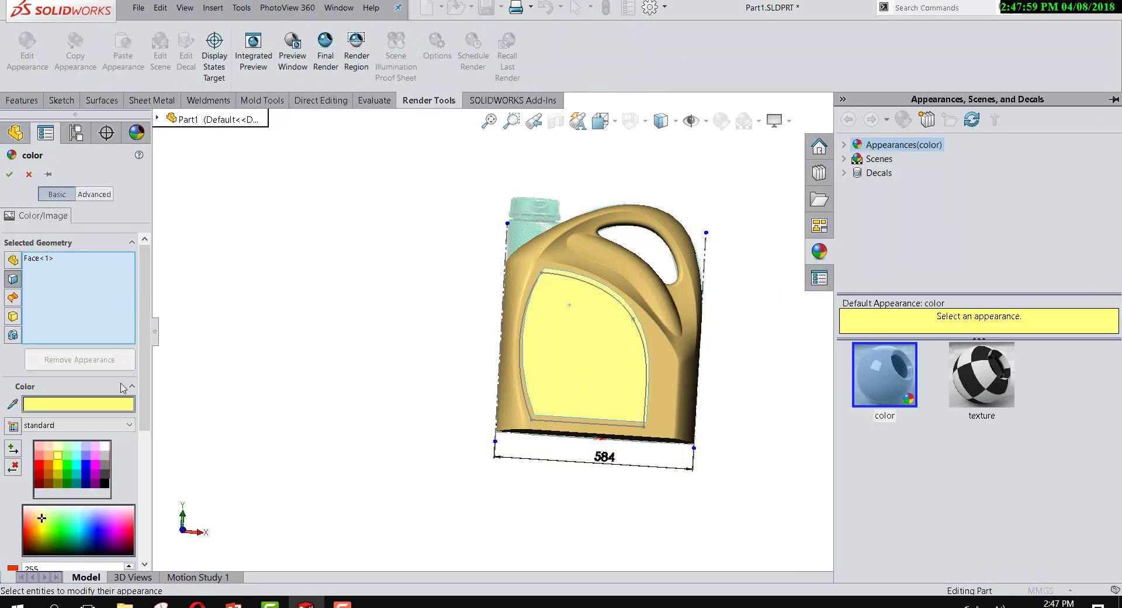
click(47, 406)
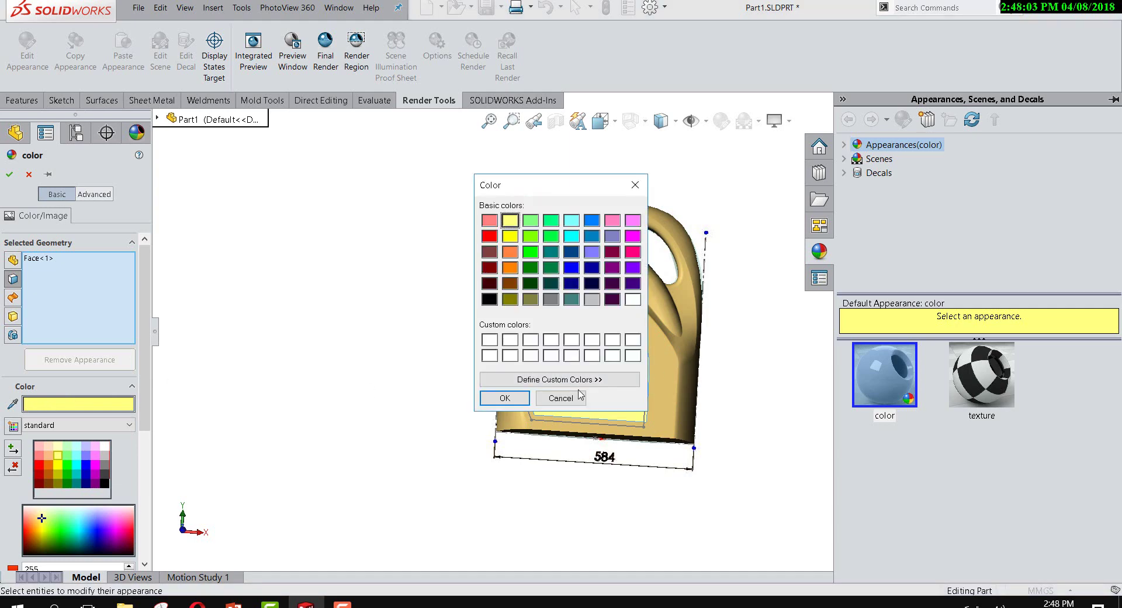
click(560, 399)
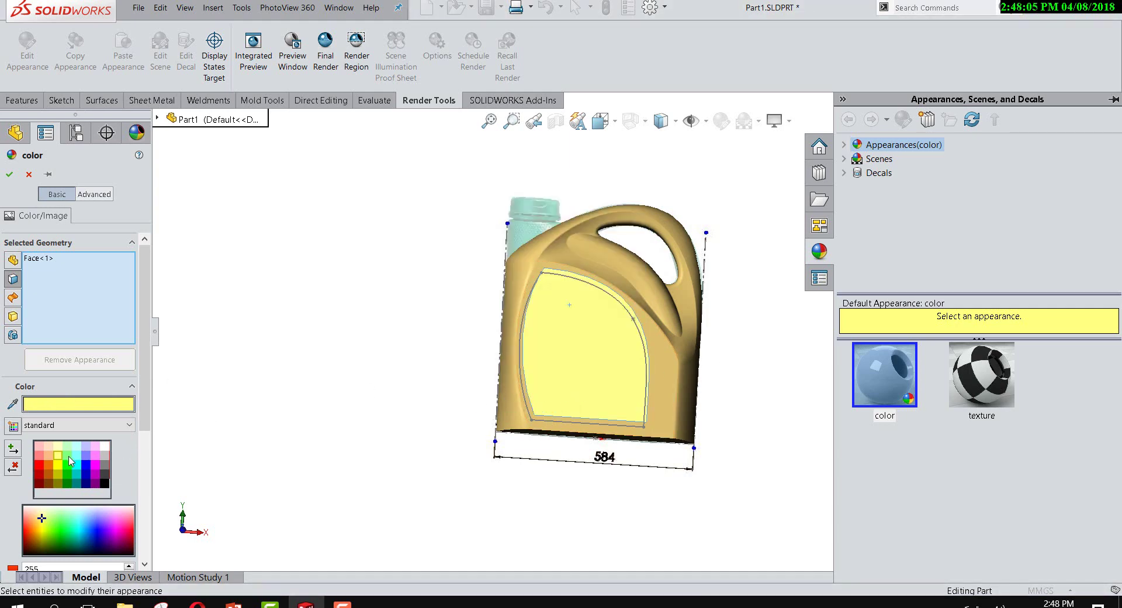
click(65, 465)
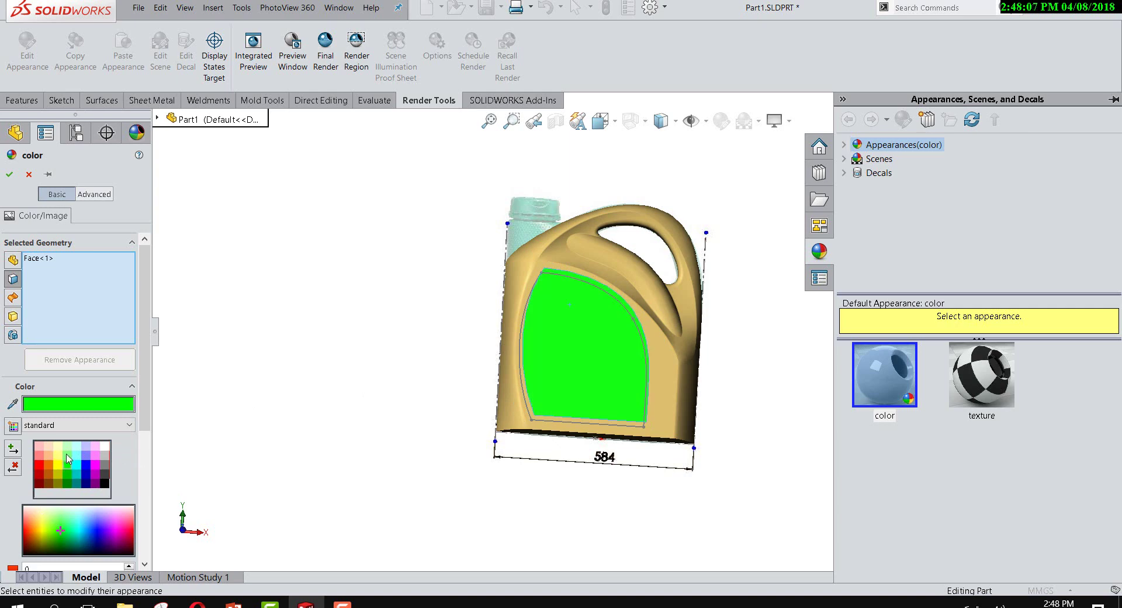
click(67, 456)
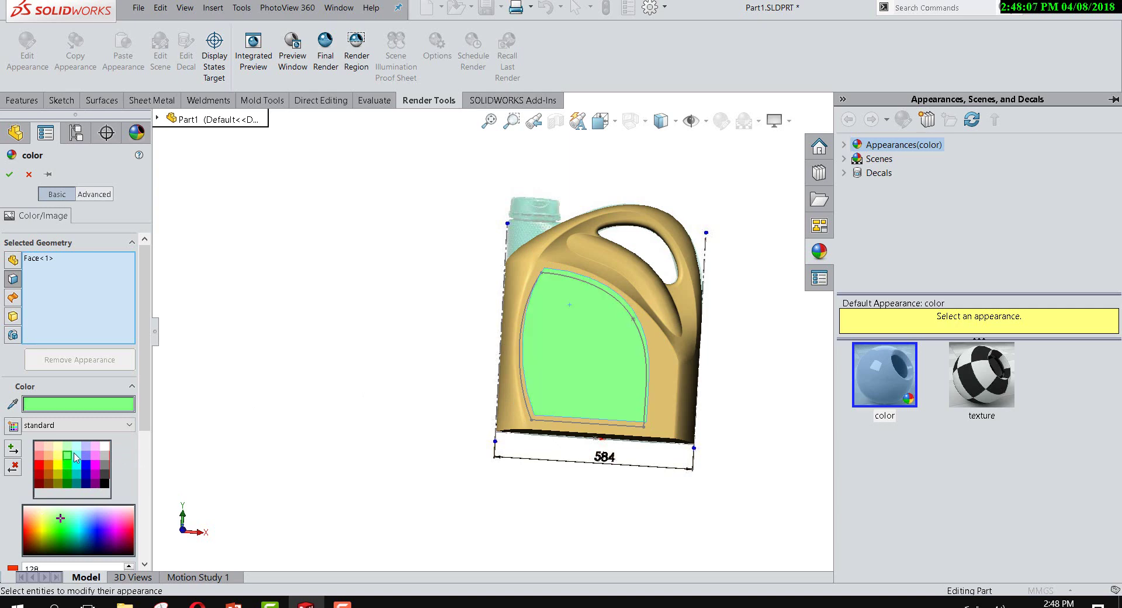
click(9, 174)
mouse_move(426, 270)
middle_down()
mouse_move(503, 273)
mouse_move(427, 240)
mouse_move(414, 268)
mouse_move(466, 351)
mouse_move(436, 342)
mouse_move(469, 145)
mouse_move(413, 190)
middle_up()
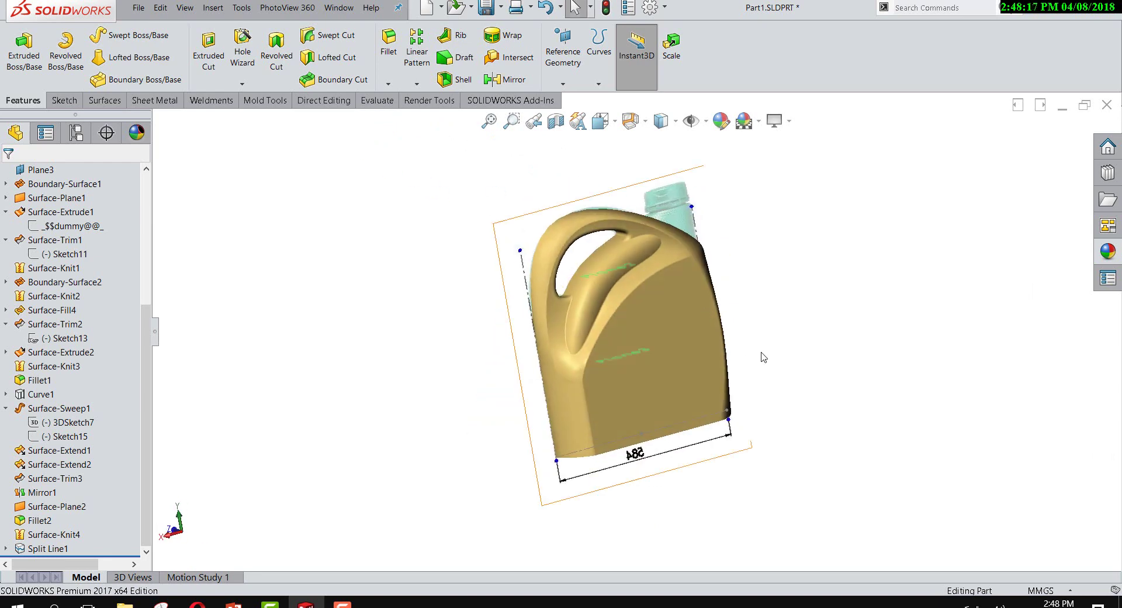
Step: Open Split Line1's settings, then cancel the edit without changes
click(683, 331)
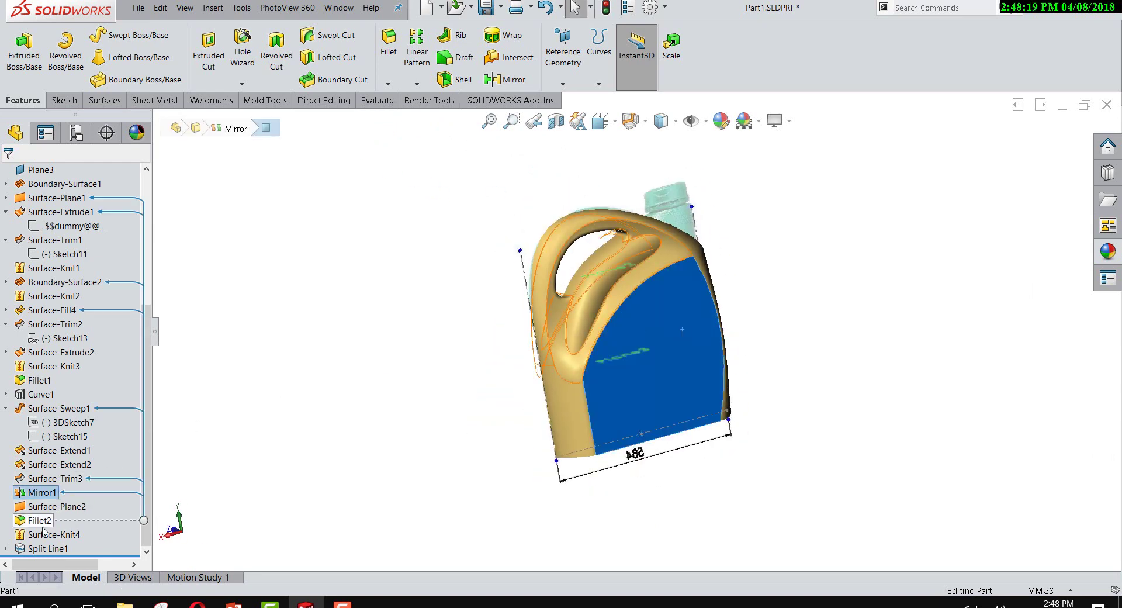
right_click(50, 548)
click(59, 319)
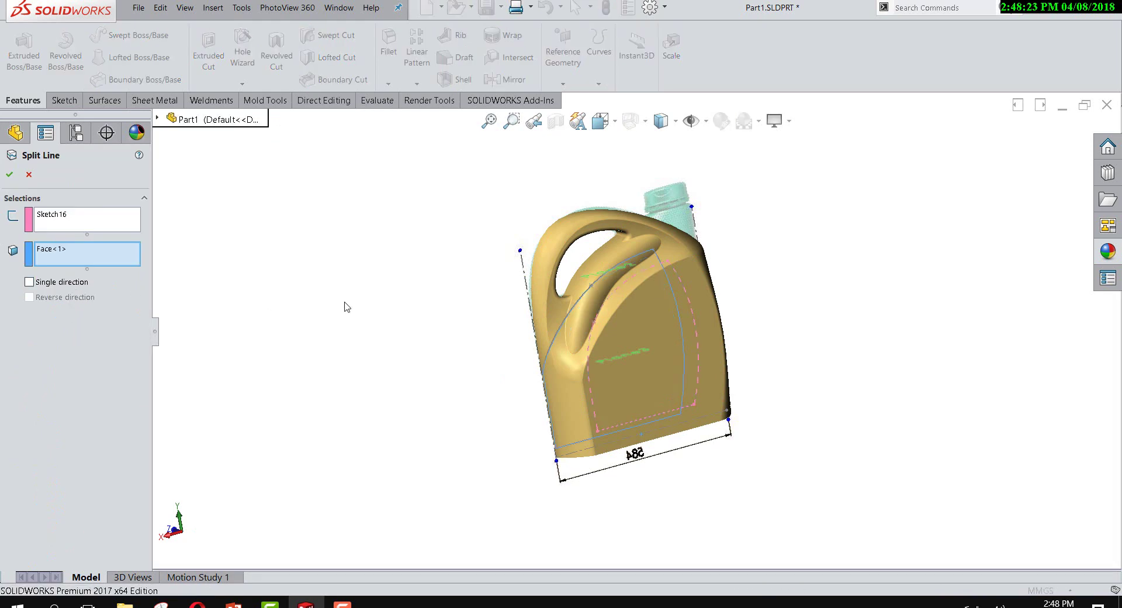
mouse_move(347, 307)
middle_down()
mouse_move(401, 268)
mouse_move(385, 267)
middle_up()
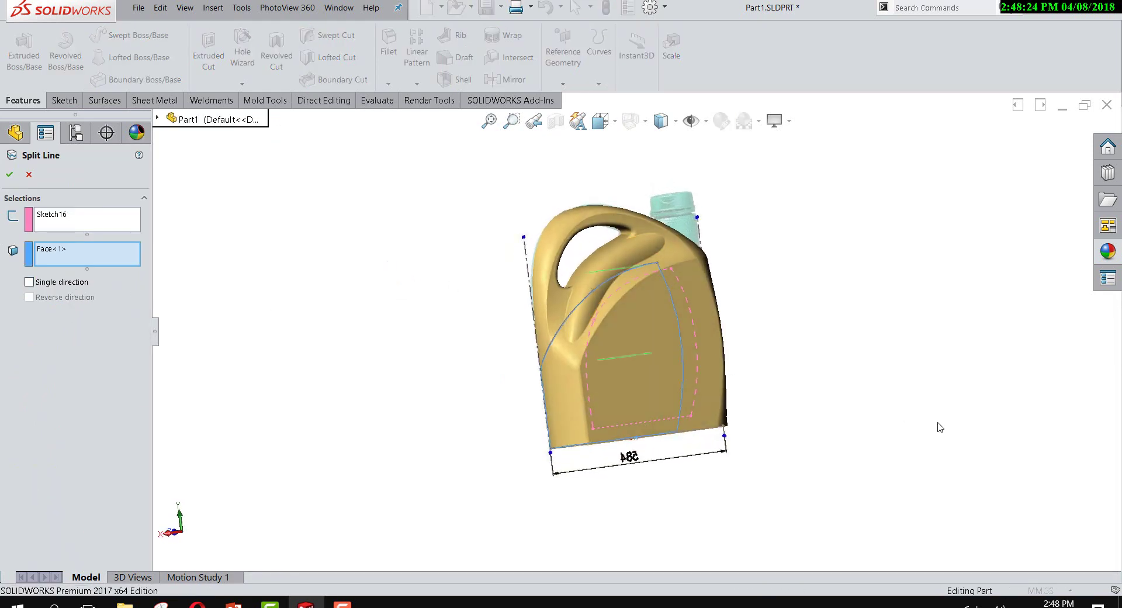
click(30, 180)
Step: Create Split Line2 projecting Sketch16 onto the jerry can's back face
click(677, 332)
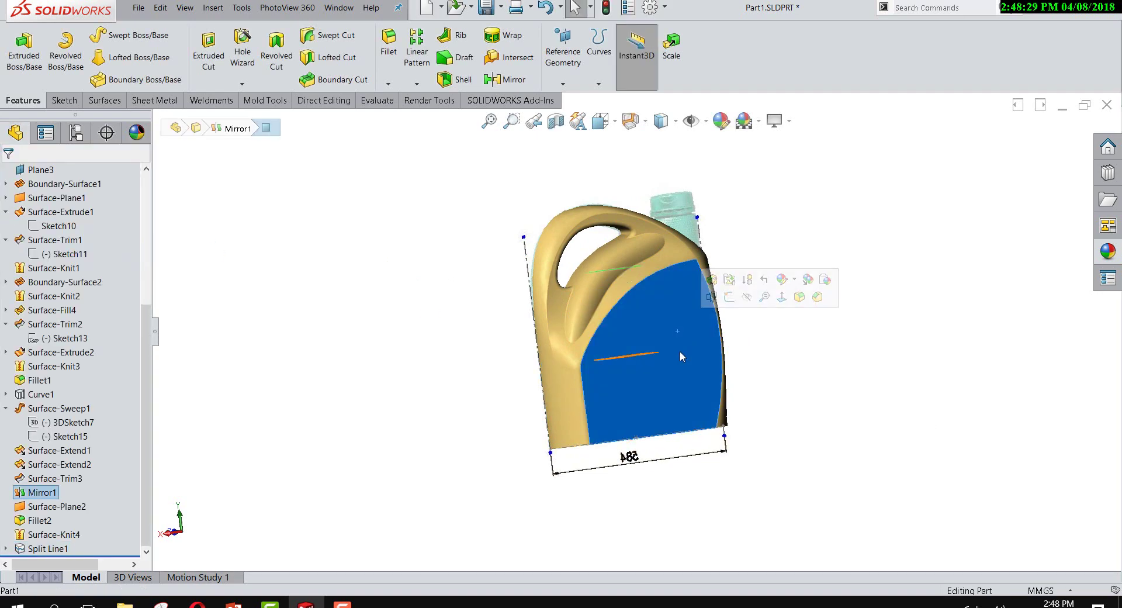
mouse_move(679, 351)
middle_down()
mouse_move(605, 339)
mouse_move(835, 392)
middle_up()
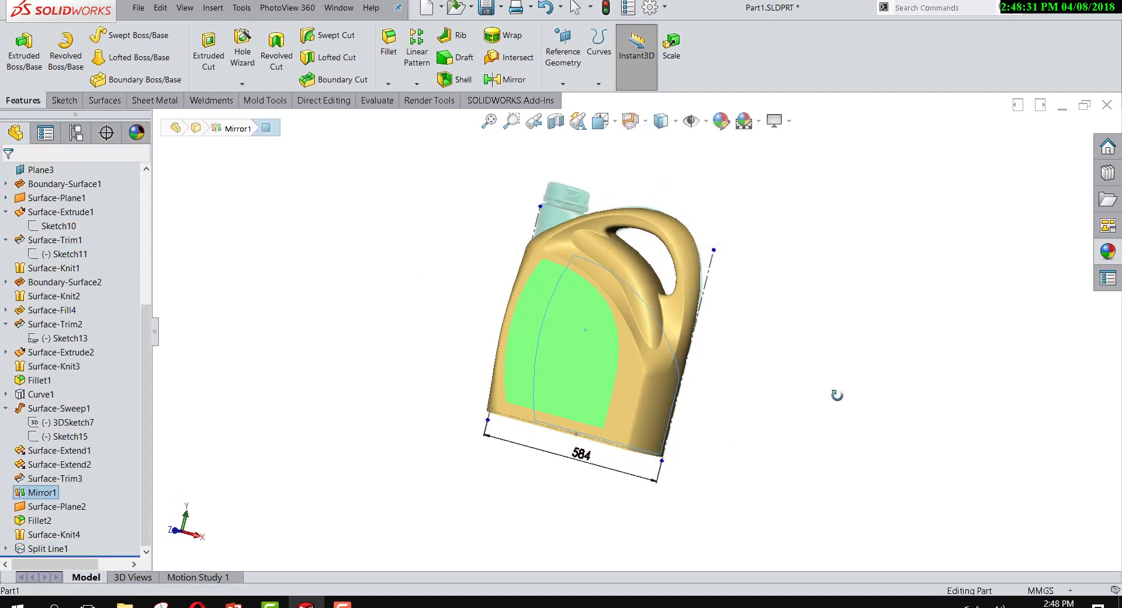
click(5, 549)
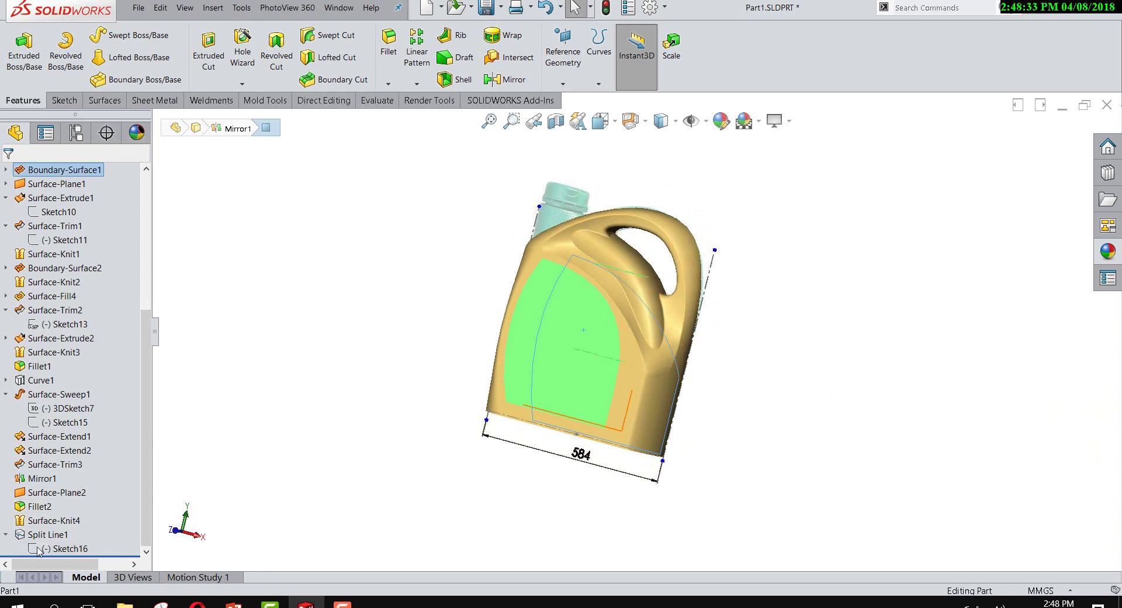
click(43, 548)
mouse_move(371, 430)
middle_down()
mouse_move(200, 418)
mouse_move(245, 416)
middle_up()
click(598, 84)
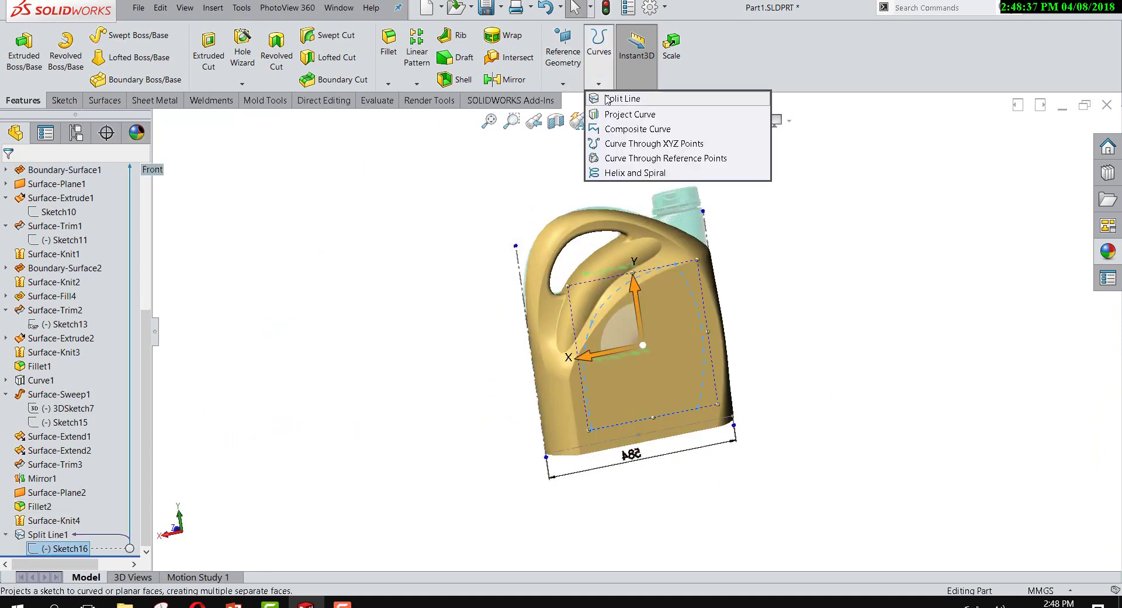
click(615, 100)
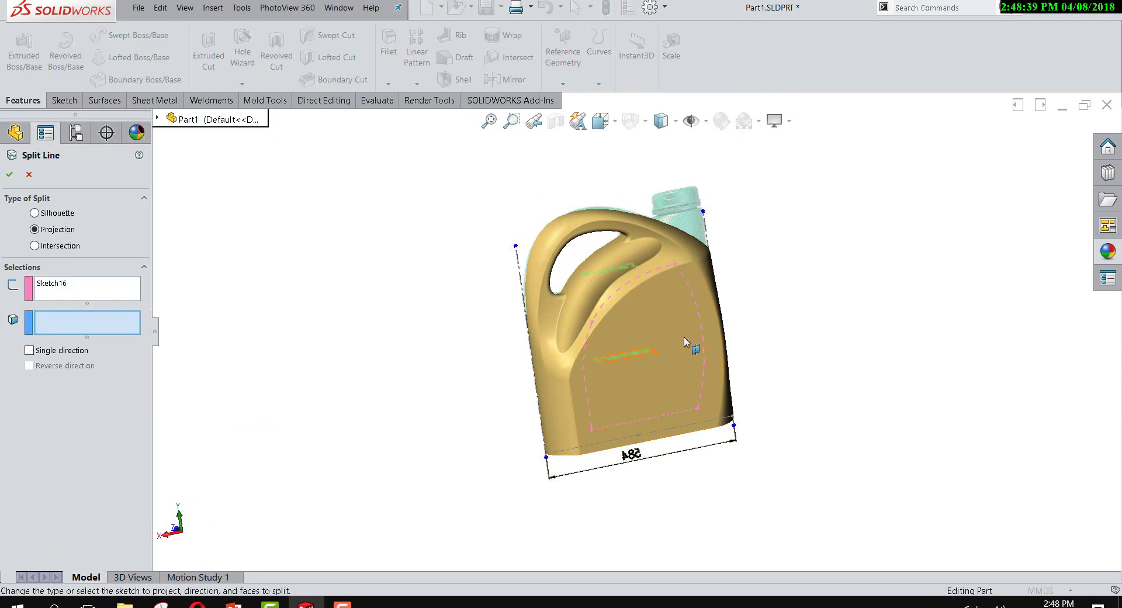
click(682, 299)
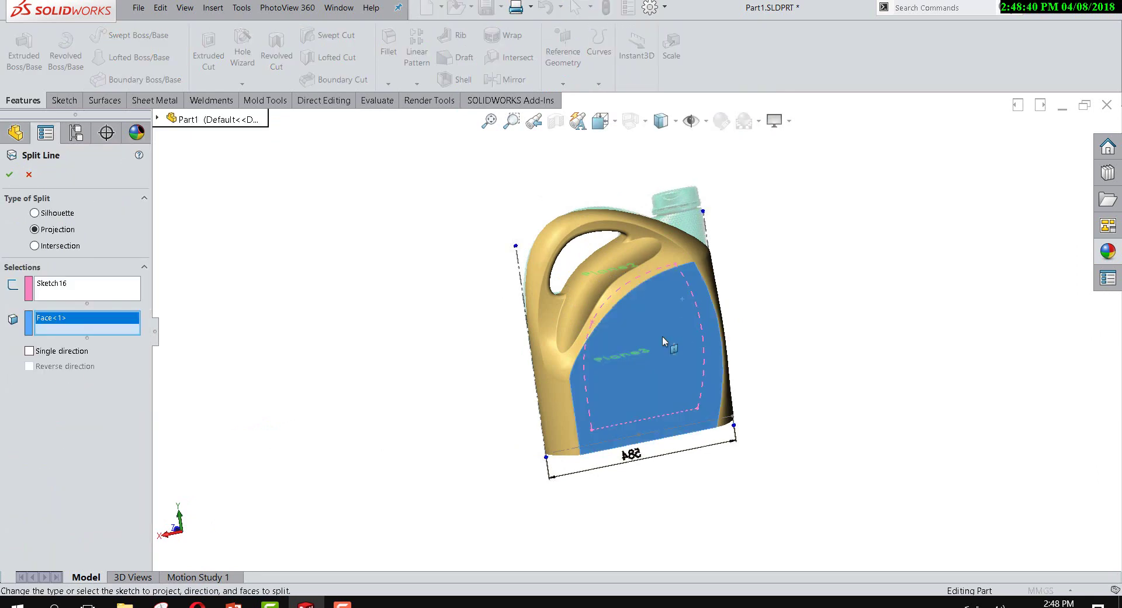
click(9, 174)
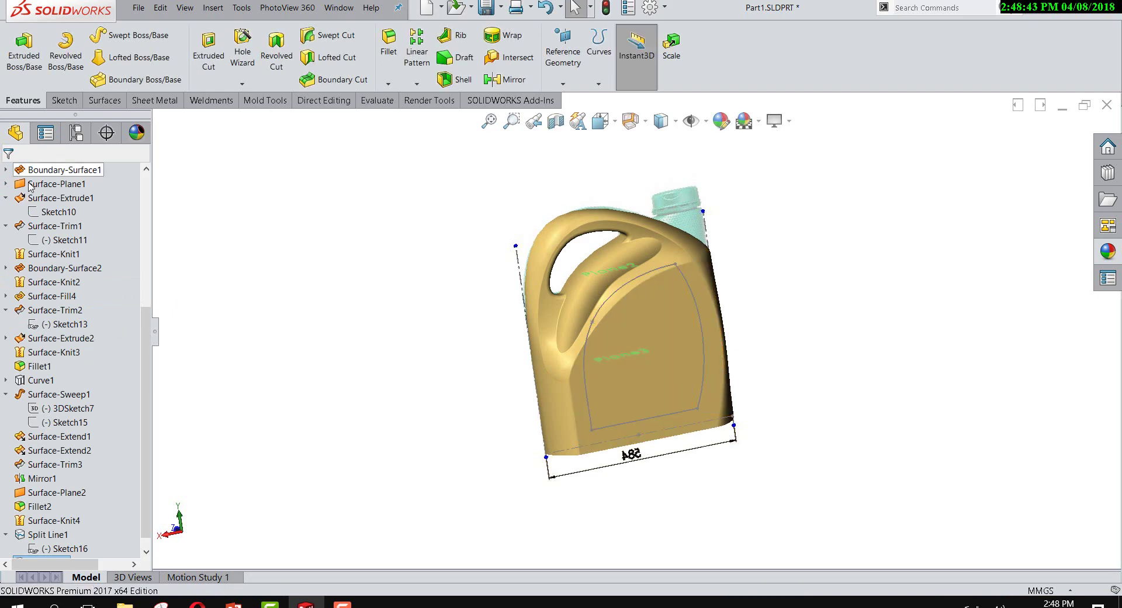
Step: Select Plane3, then bring up the Appearances menu for Split Line1
middle_drag(374, 315, 413, 338)
click(682, 335)
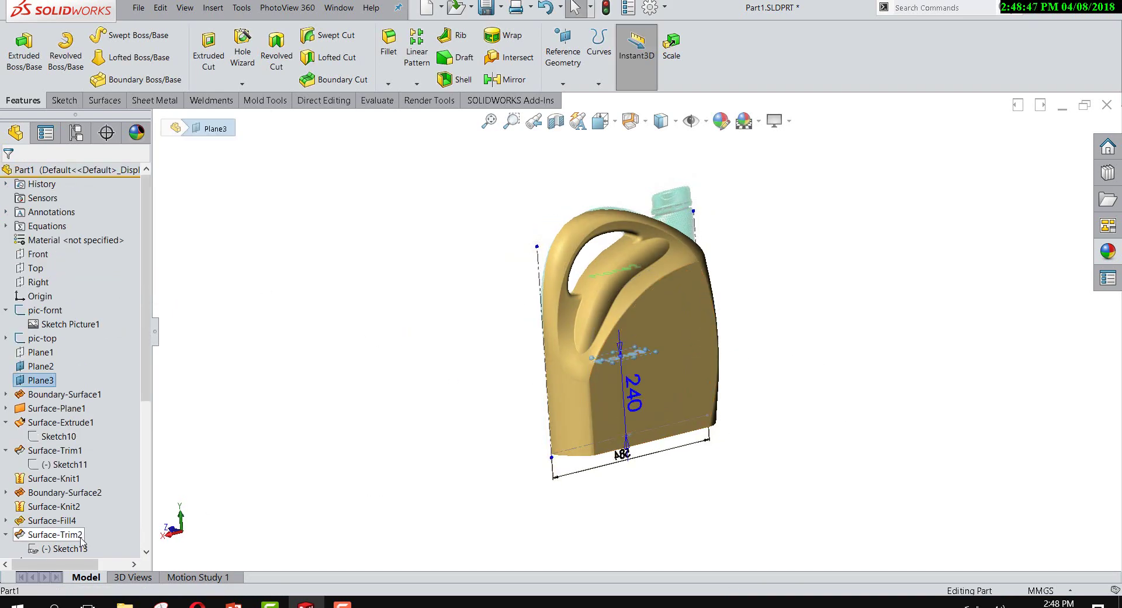
scroll(58, 529, down, 3)
scroll(58, 529, down, 3)
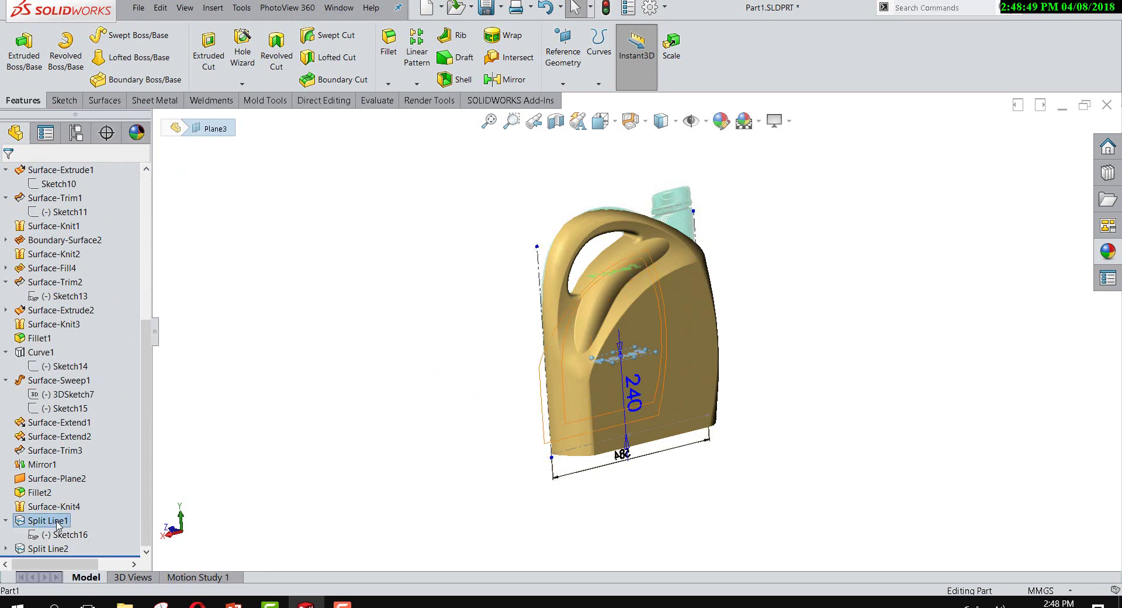
right_click(56, 520)
click(133, 339)
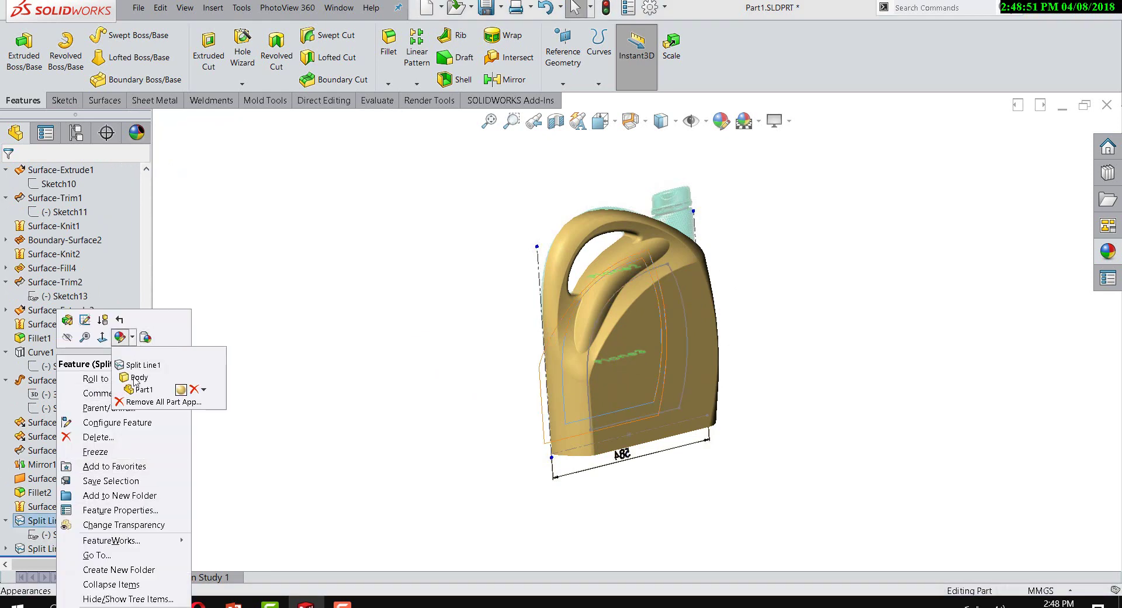
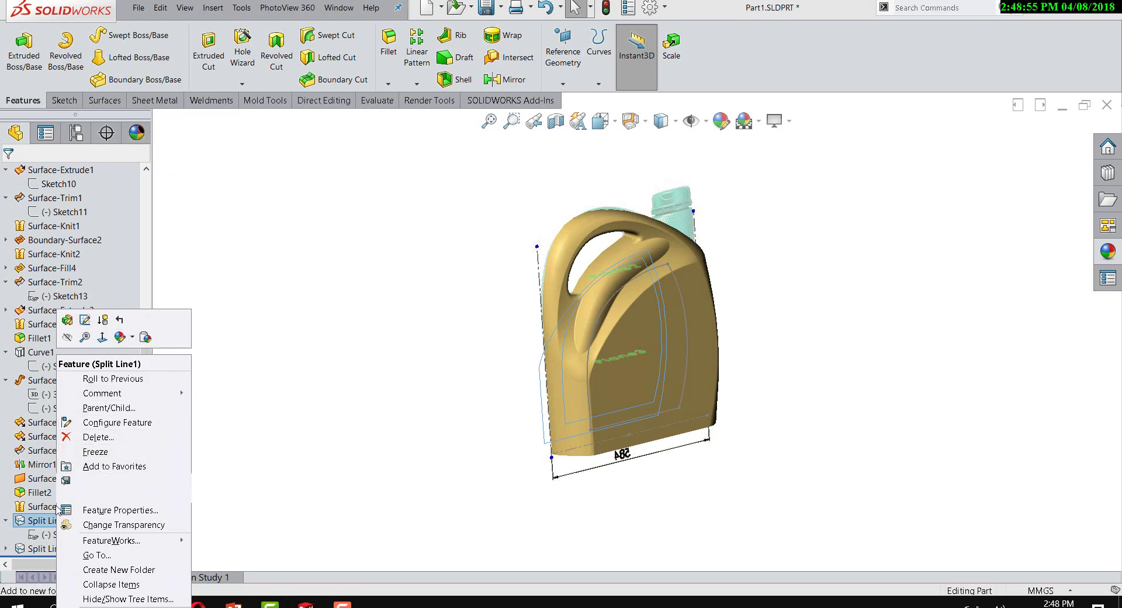
Step: Colour the front and second label faces of the jug light green
middle_drag(304, 505, 584, 393)
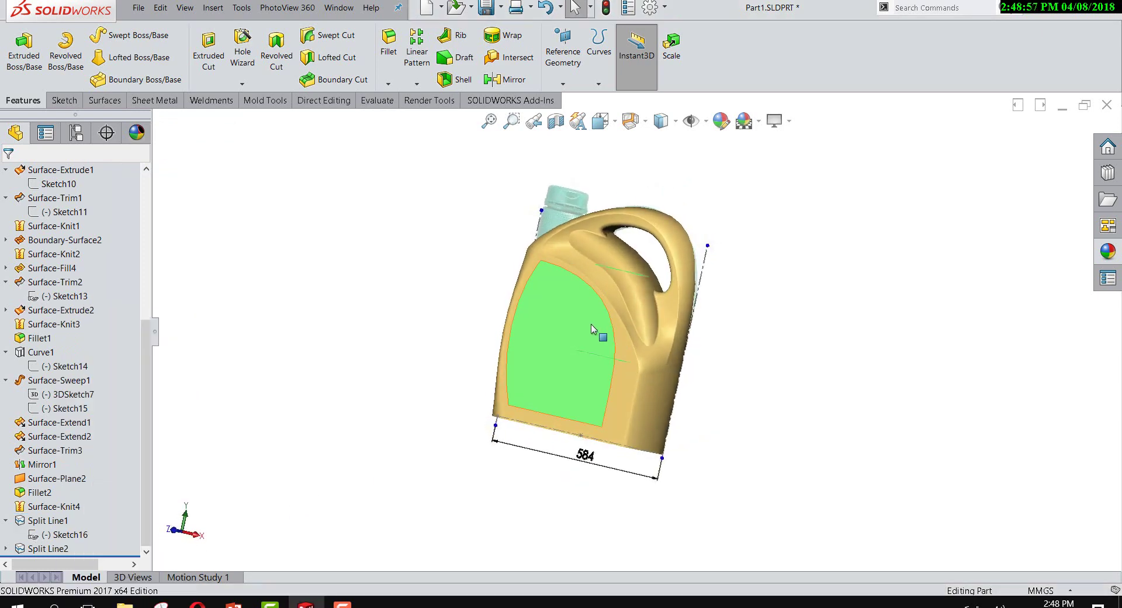
click(591, 328)
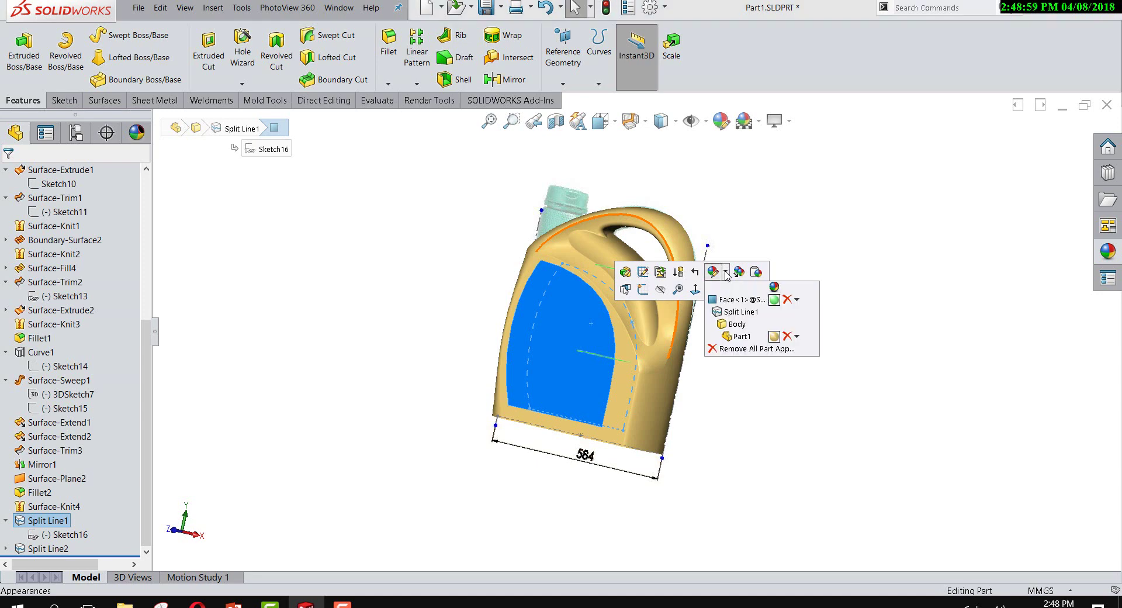
mouse_move(713, 272)
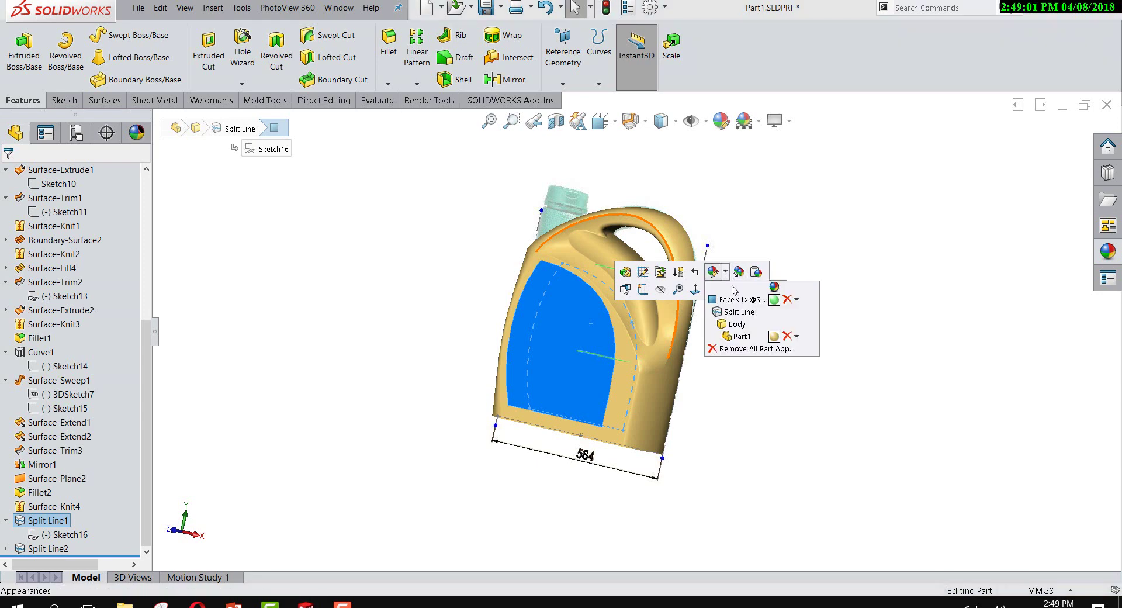
click(739, 300)
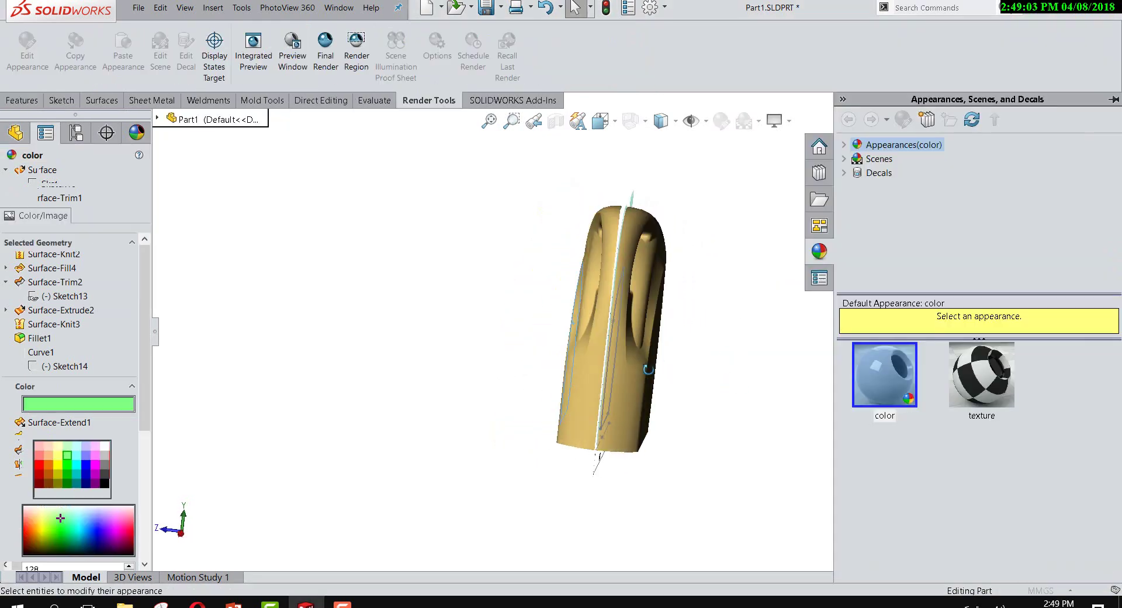
click(663, 326)
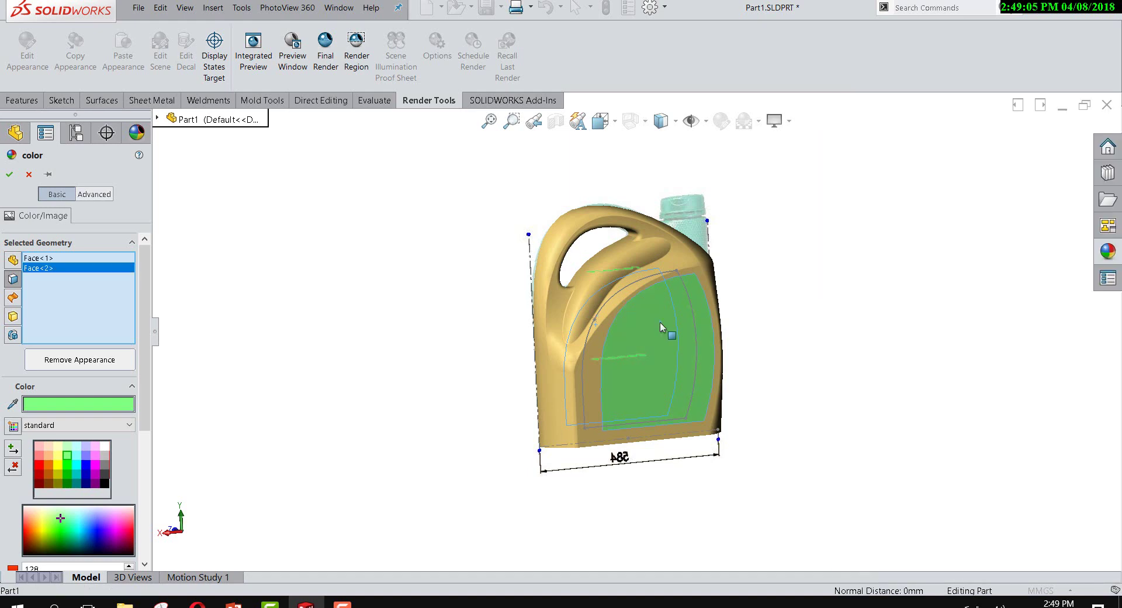
click(9, 174)
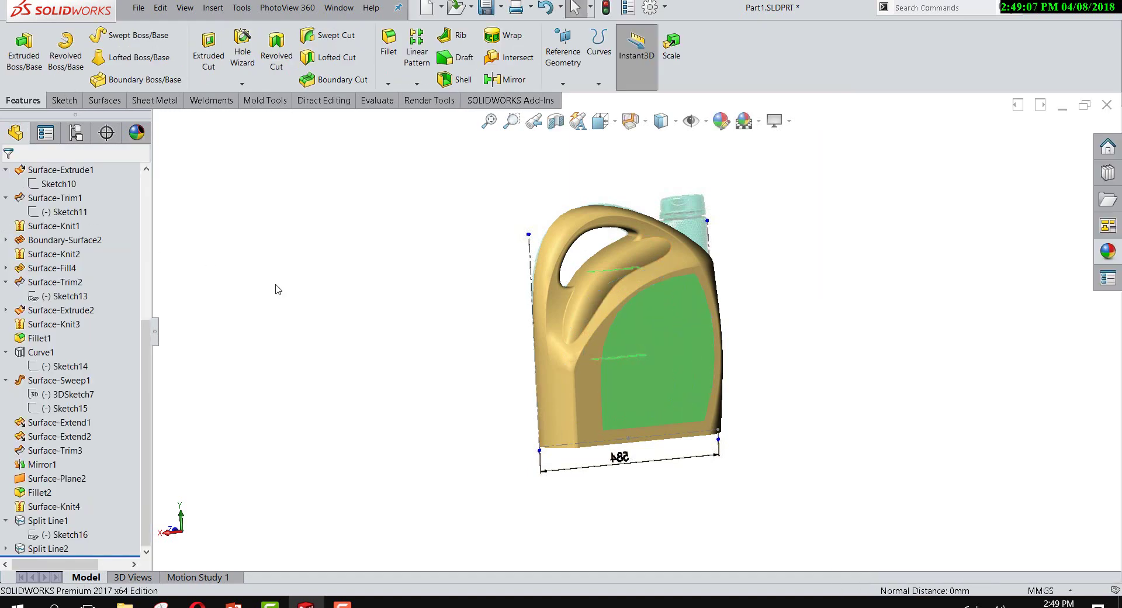
Step: Orbit and zoom to inspect the green label panels from a front 3-D view
scroll(623, 404, up, 4)
middle_drag(607, 418, 776, 426)
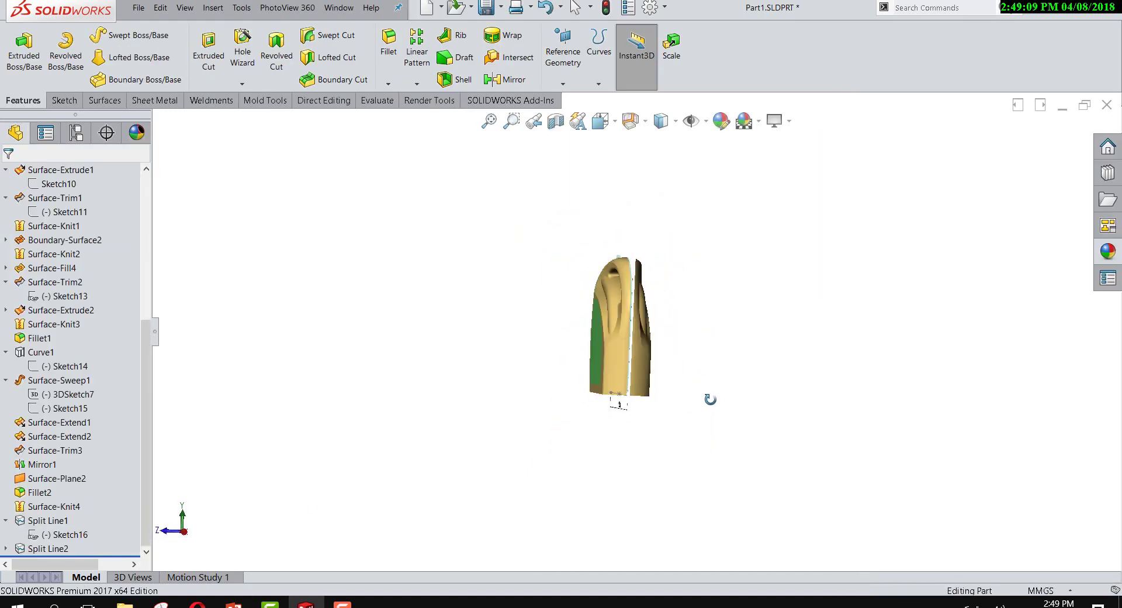
scroll(584, 317, down, 4)
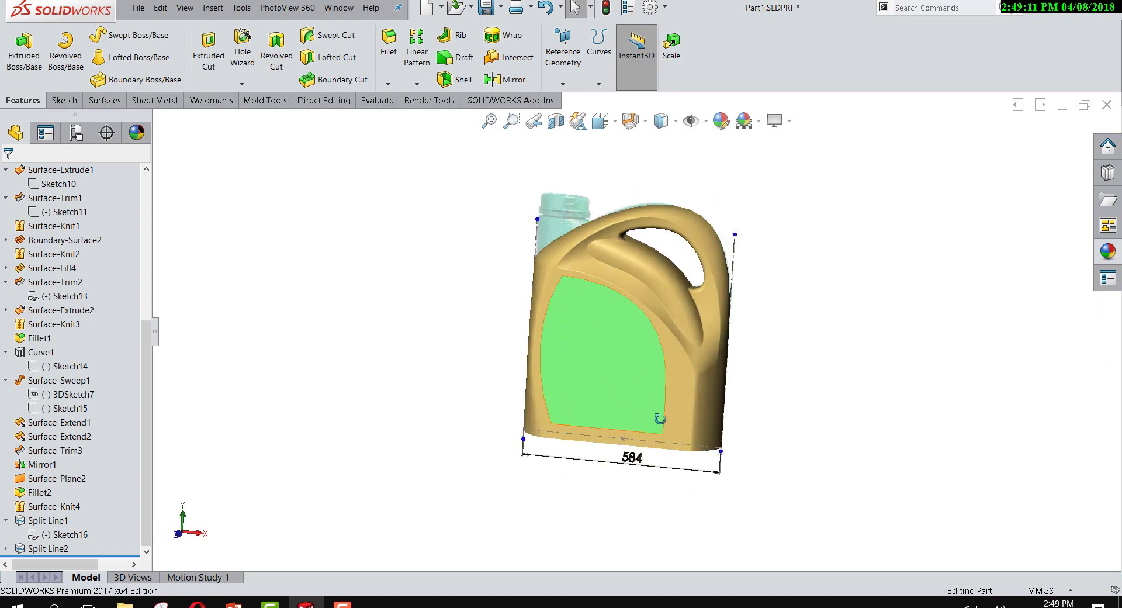
key(ctrl+1)
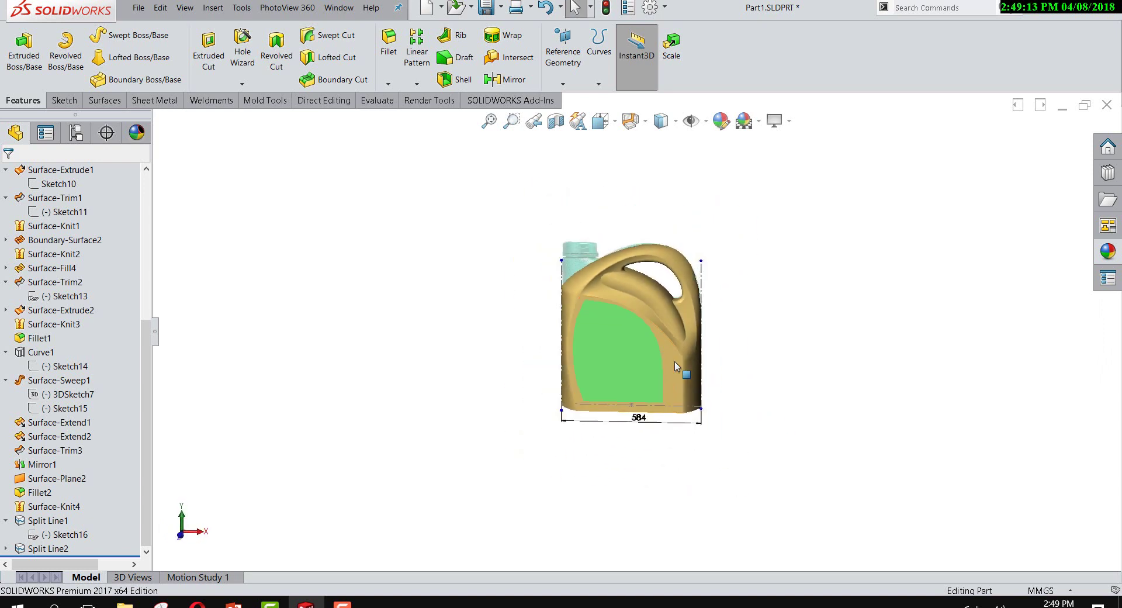
middle_drag(674, 361, 655, 337)
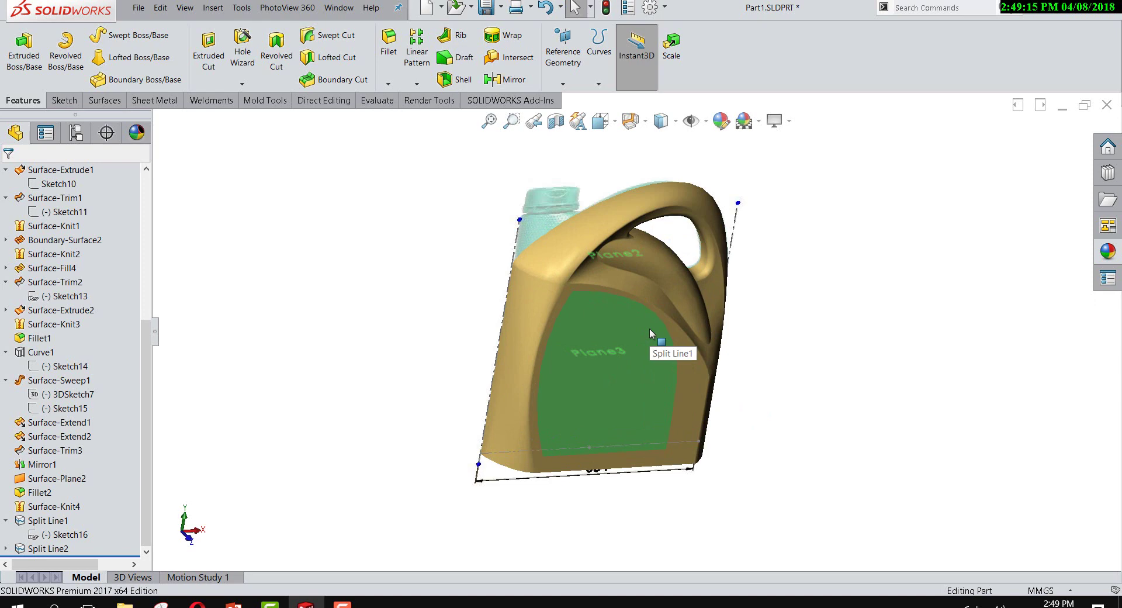
scroll(561, 234, down, 3)
scroll(548, 208, down, 2)
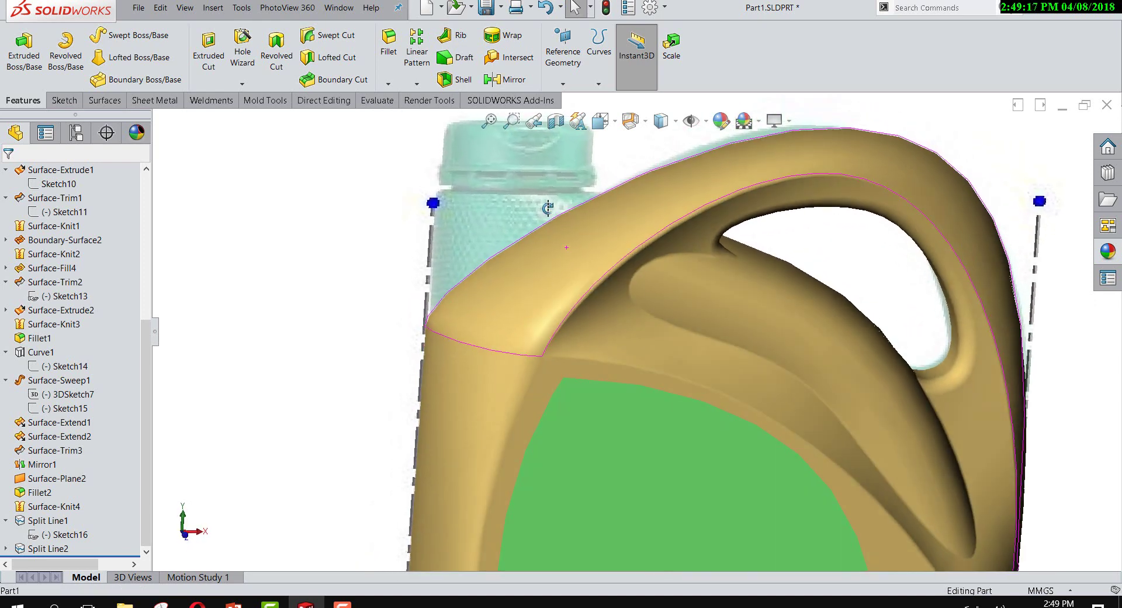
scroll(548, 208, up, 2)
scroll(600, 291, up, 2)
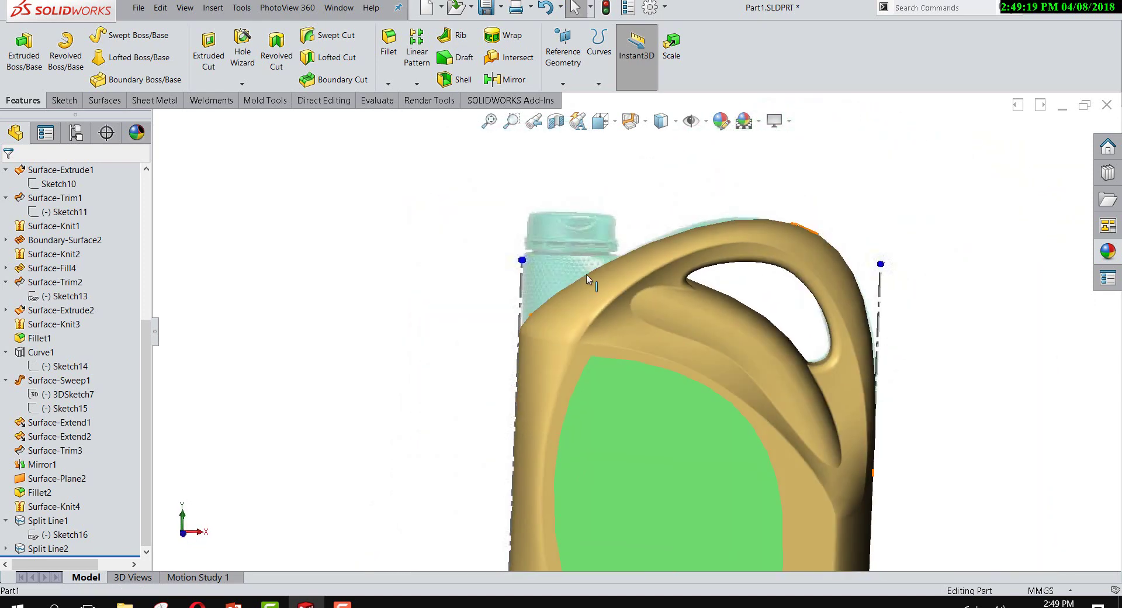
scroll(594, 275, down, 1)
scroll(594, 275, up, 2)
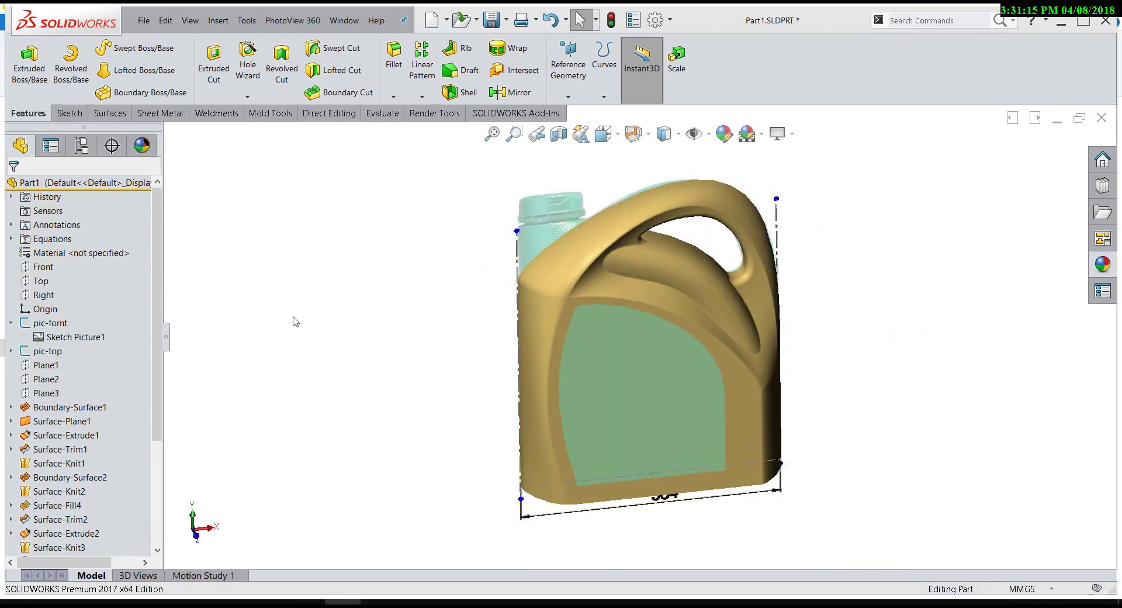
middle_drag(429, 328, 573, 274)
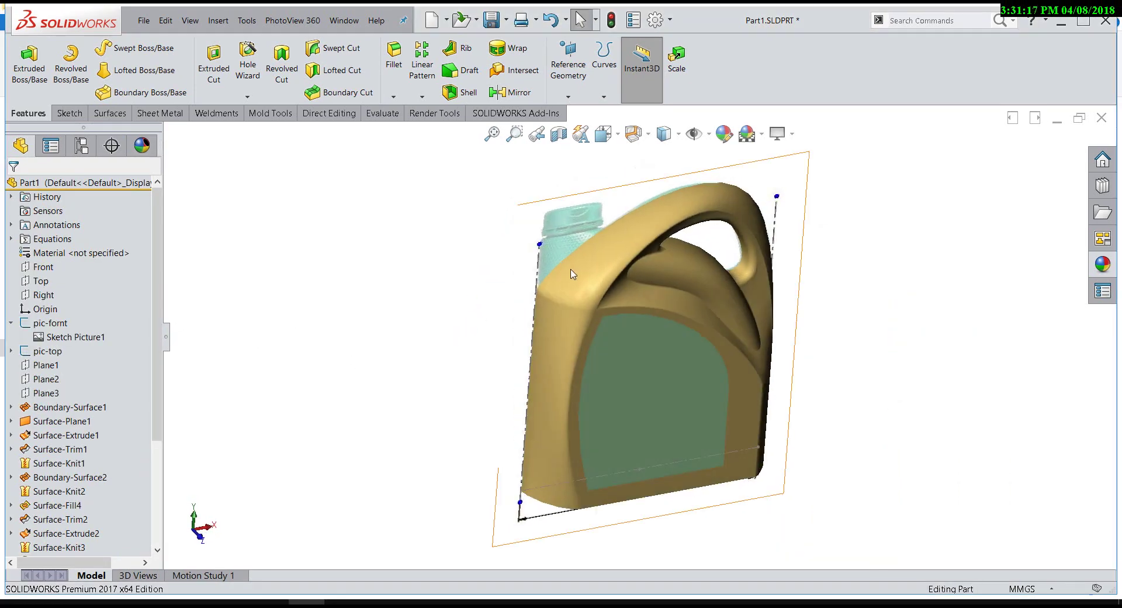
Step: On the Front plane, sketch a narrow corner rectangle at the neck position
right_click(41, 267)
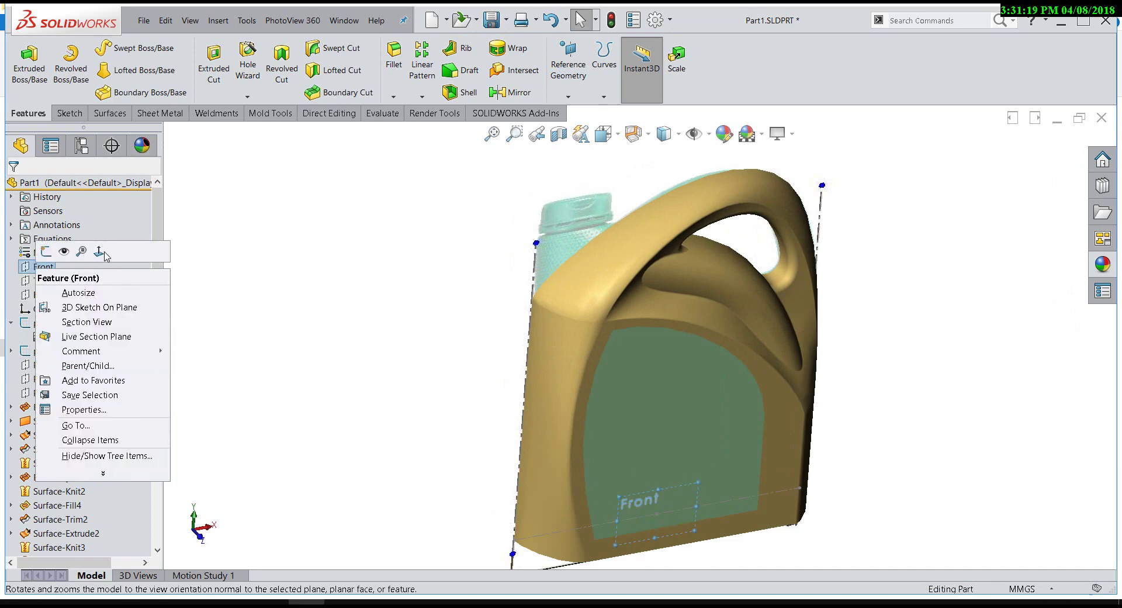
click(100, 252)
right_click(41, 266)
click(45, 251)
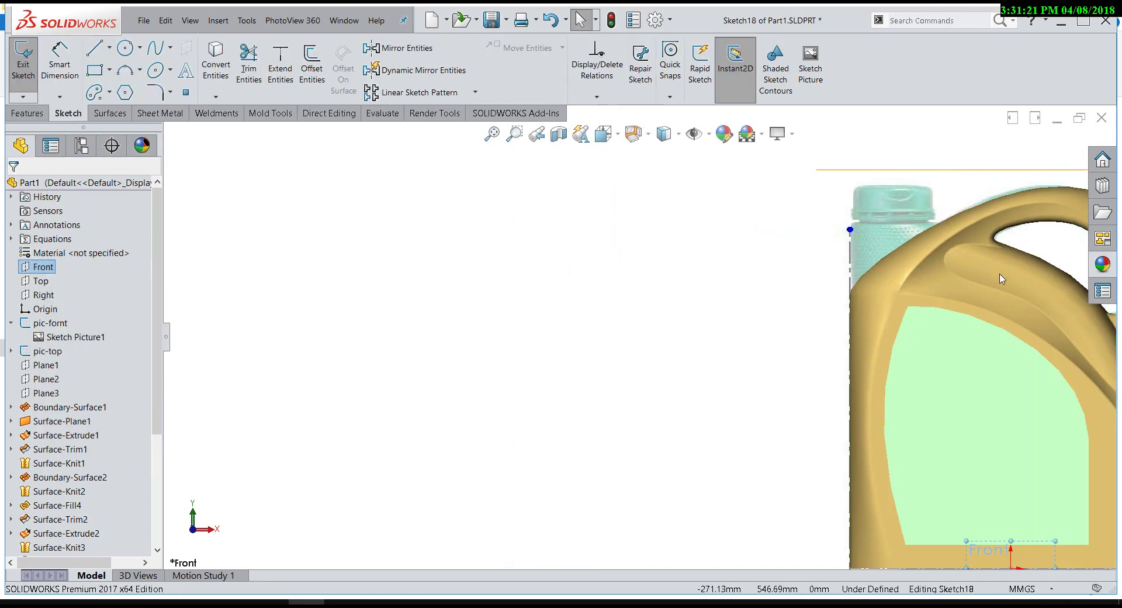
right_drag(534, 295, 578, 390)
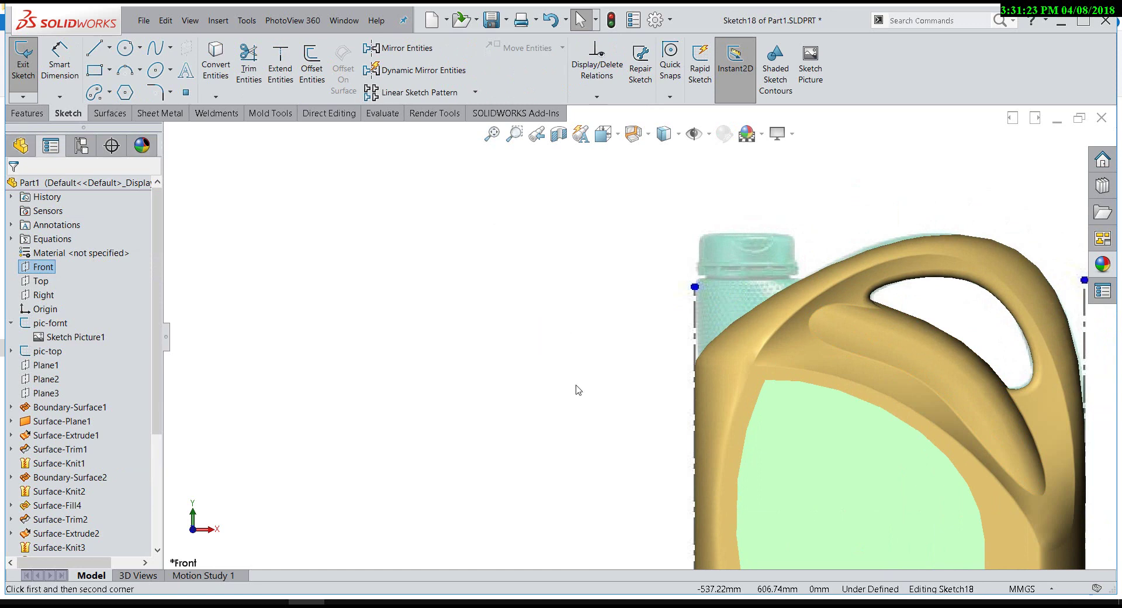
scroll(602, 383, down, 2)
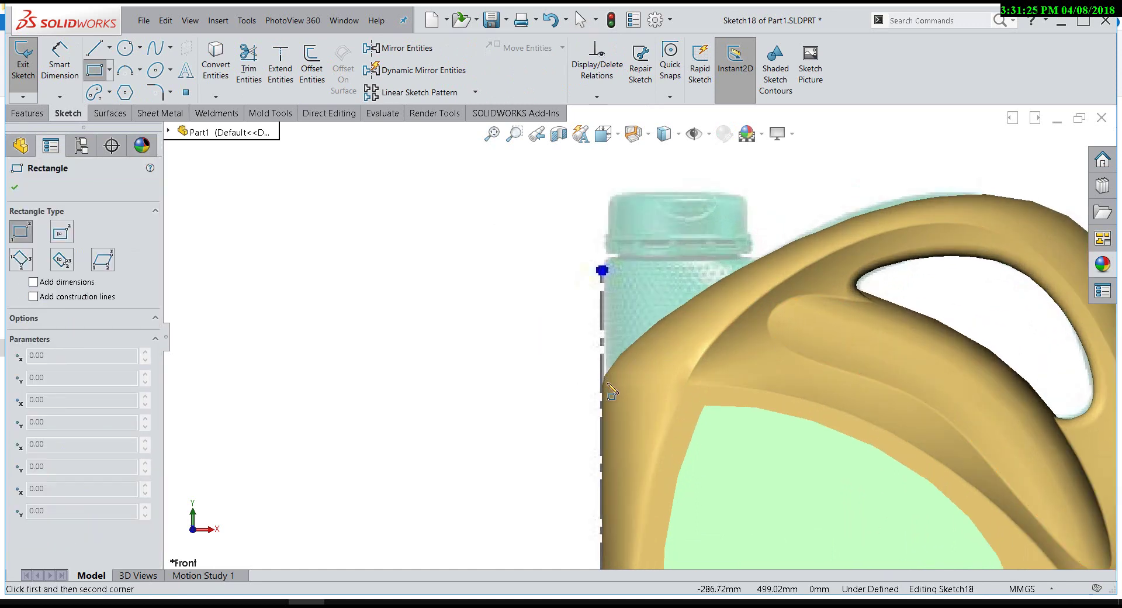
click(608, 384)
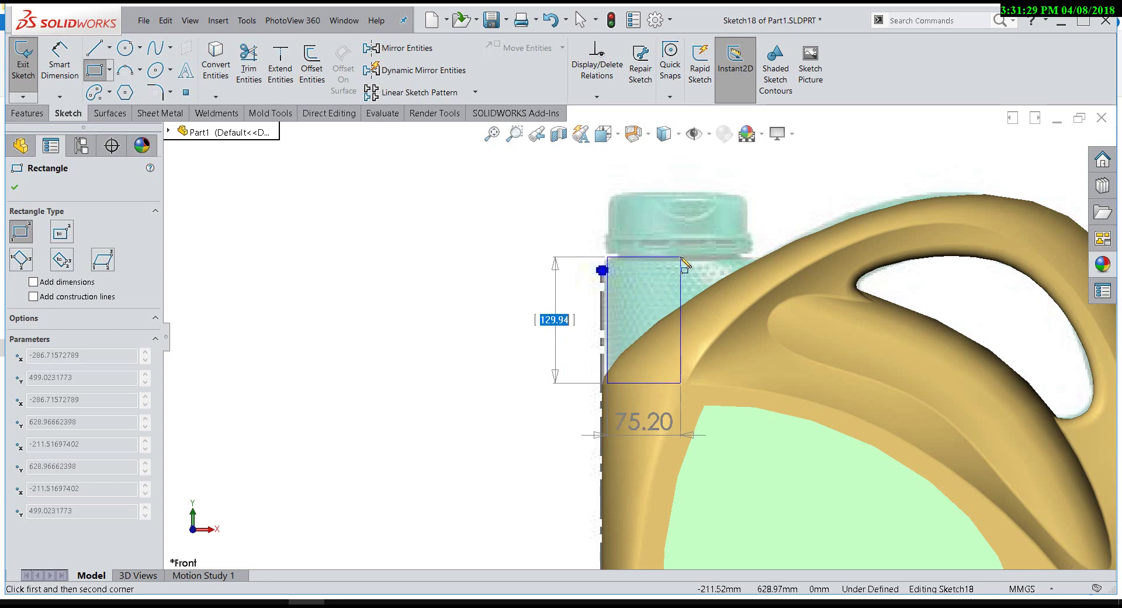
click(681, 256)
right_click(575, 297)
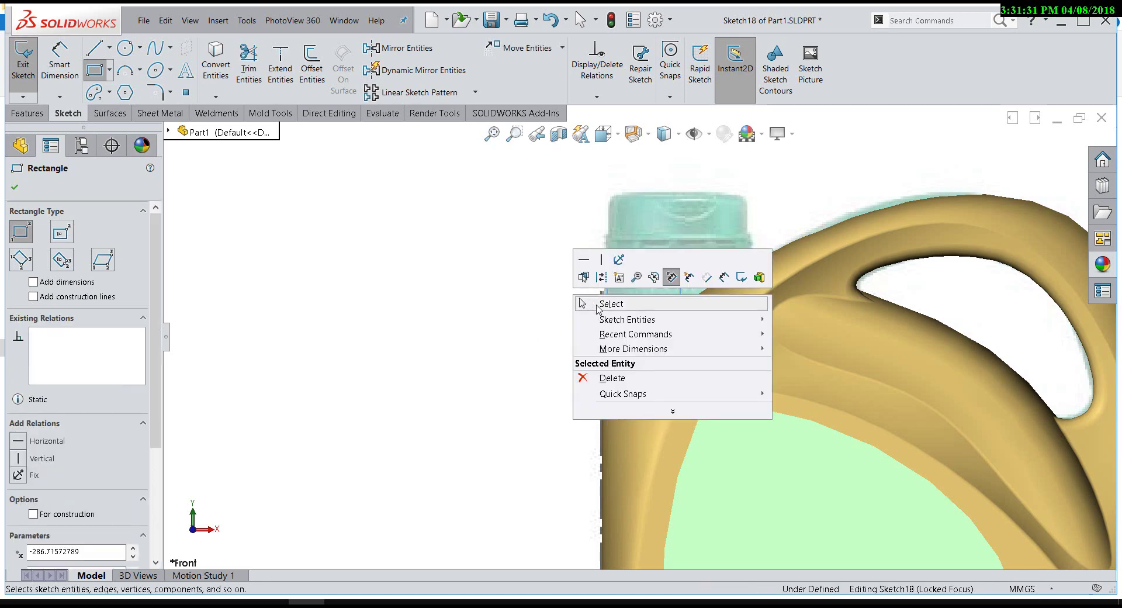
click(597, 301)
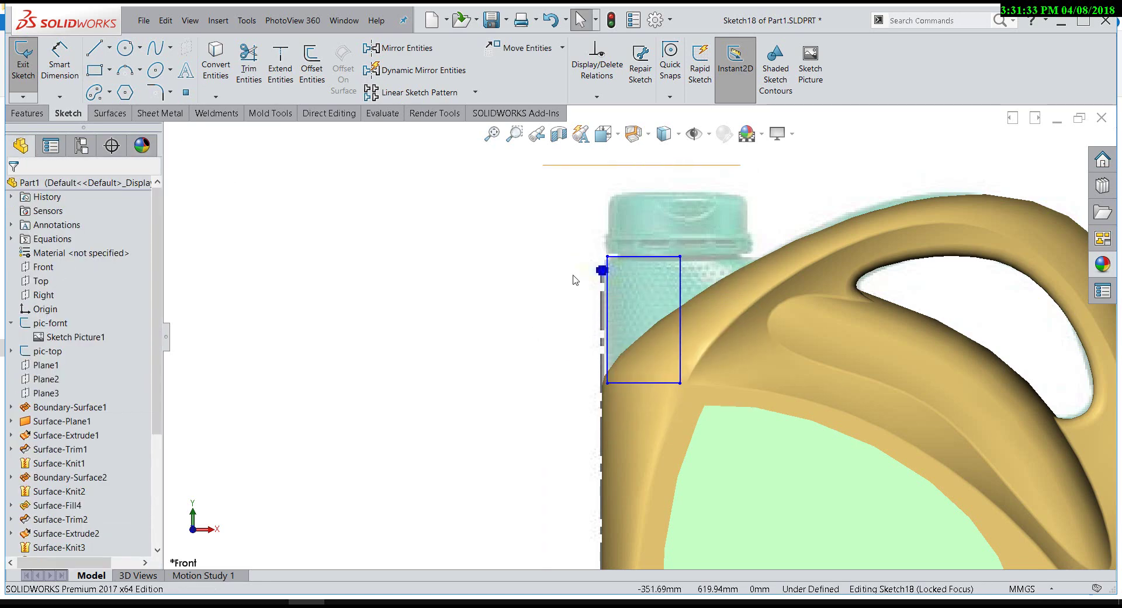
click(677, 284)
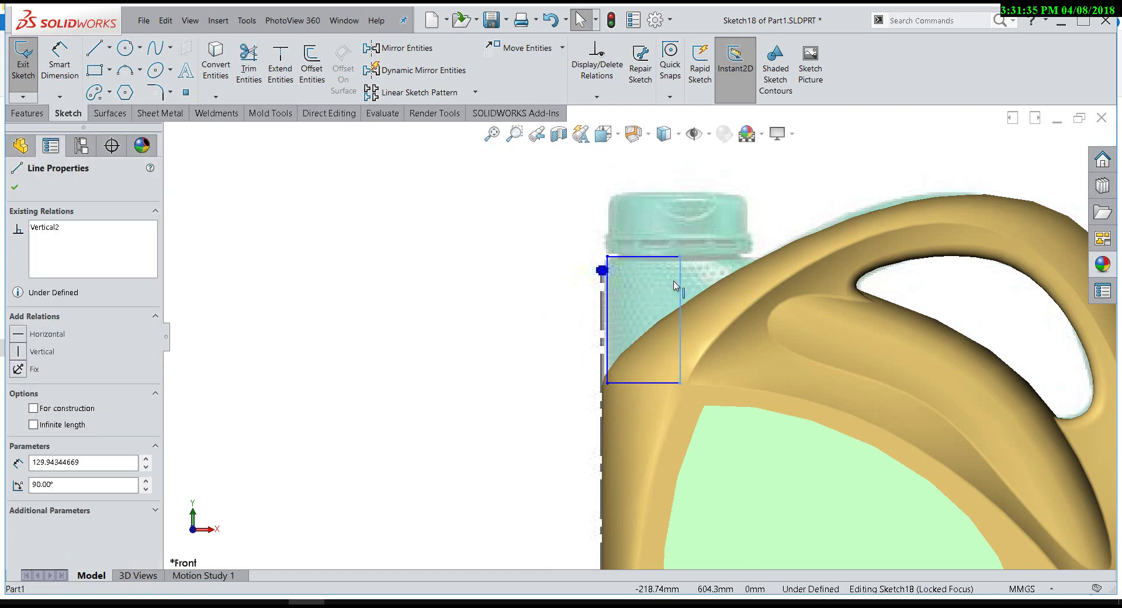
drag(675, 286, 673, 286)
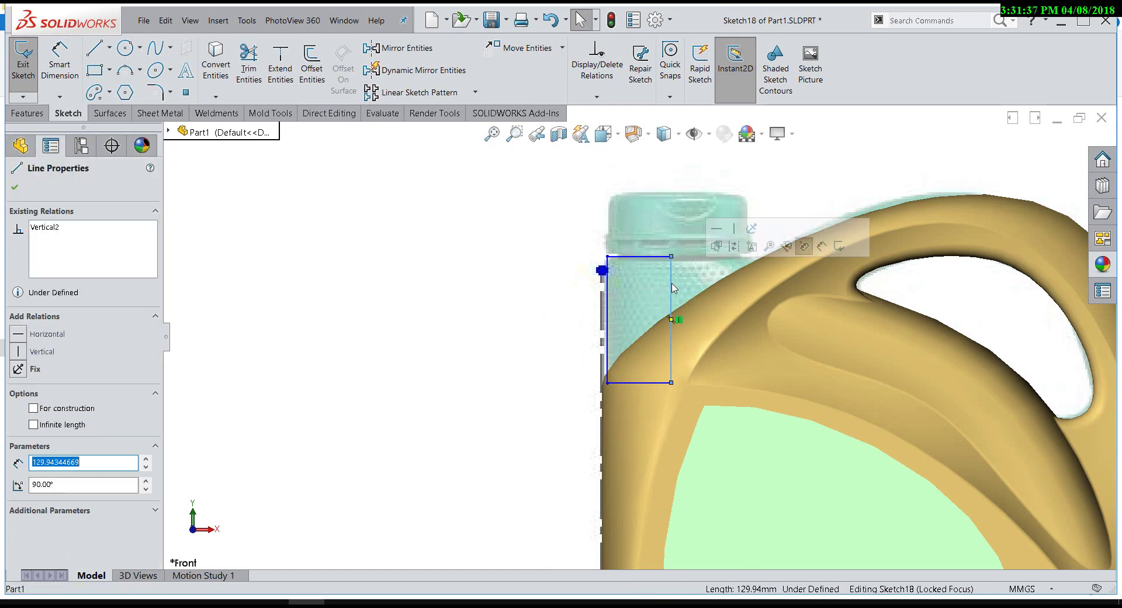
Step: Revolve the rectangle 360° into a solid cylindrical neck
click(27, 113)
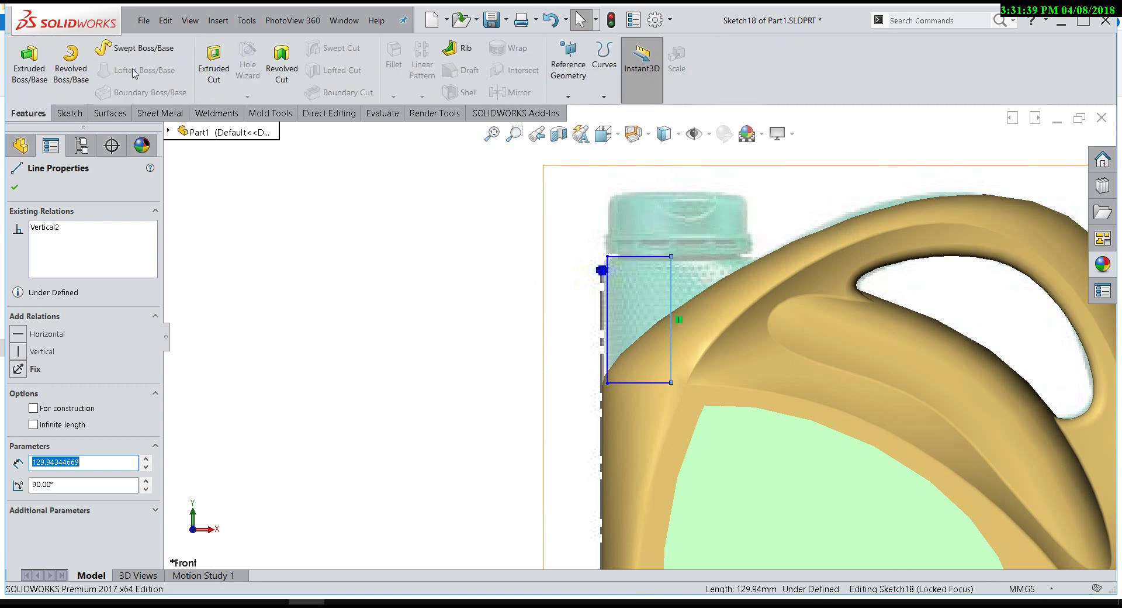
click(71, 73)
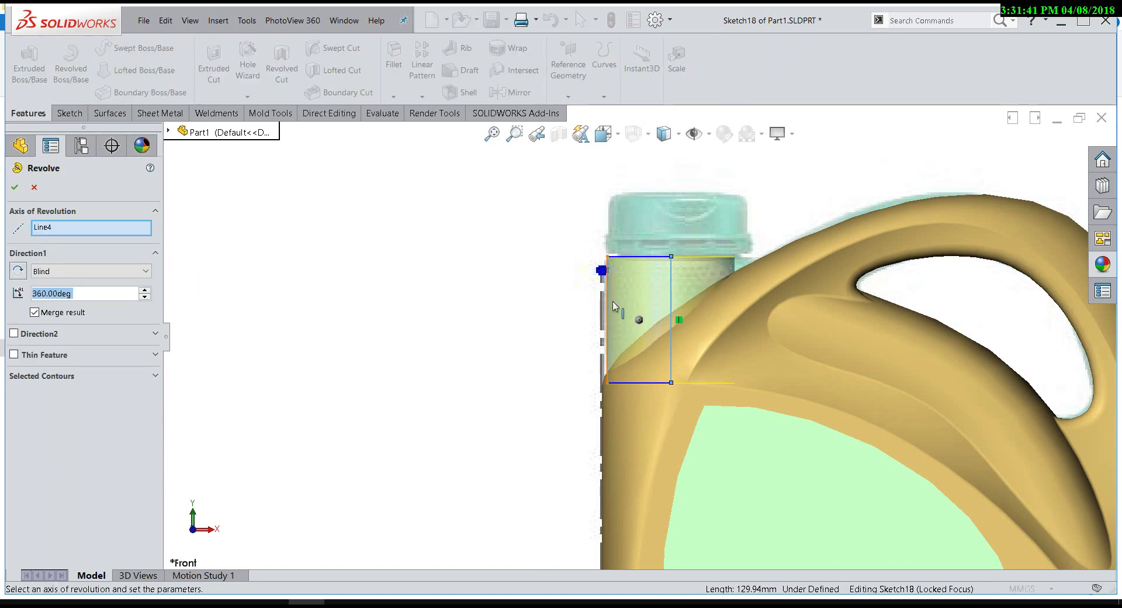
middle_drag(676, 295, 688, 375)
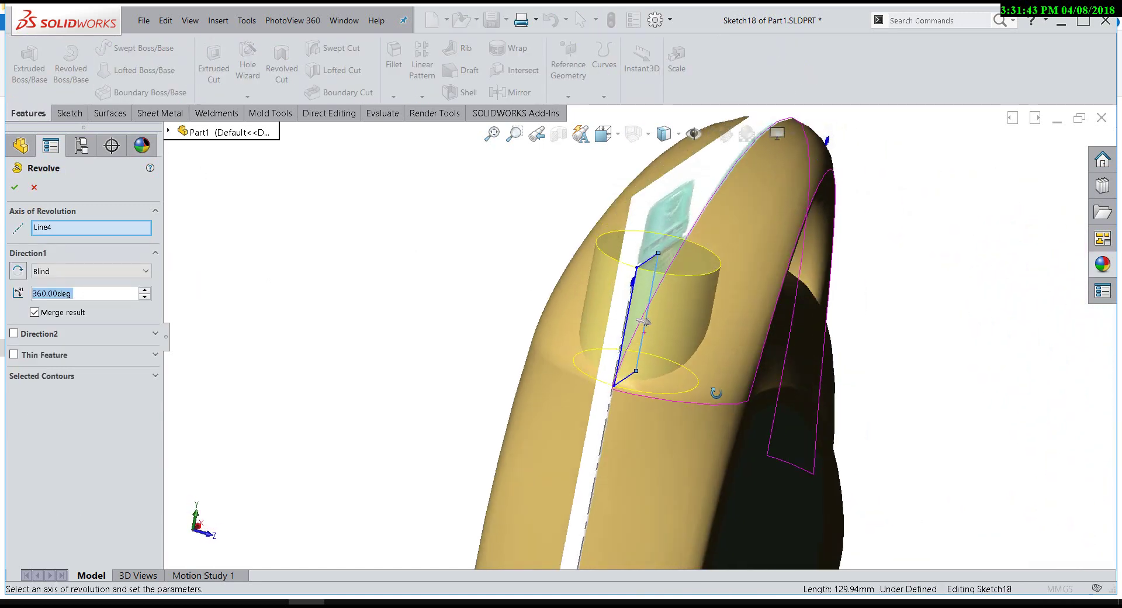
click(12, 188)
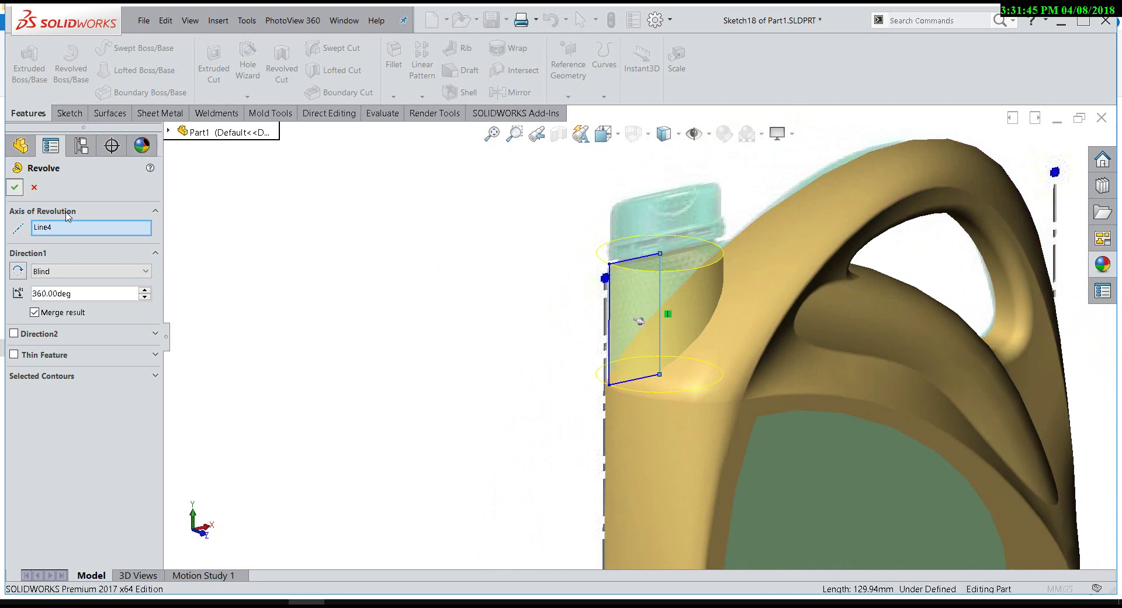
middle_drag(473, 338, 515, 348)
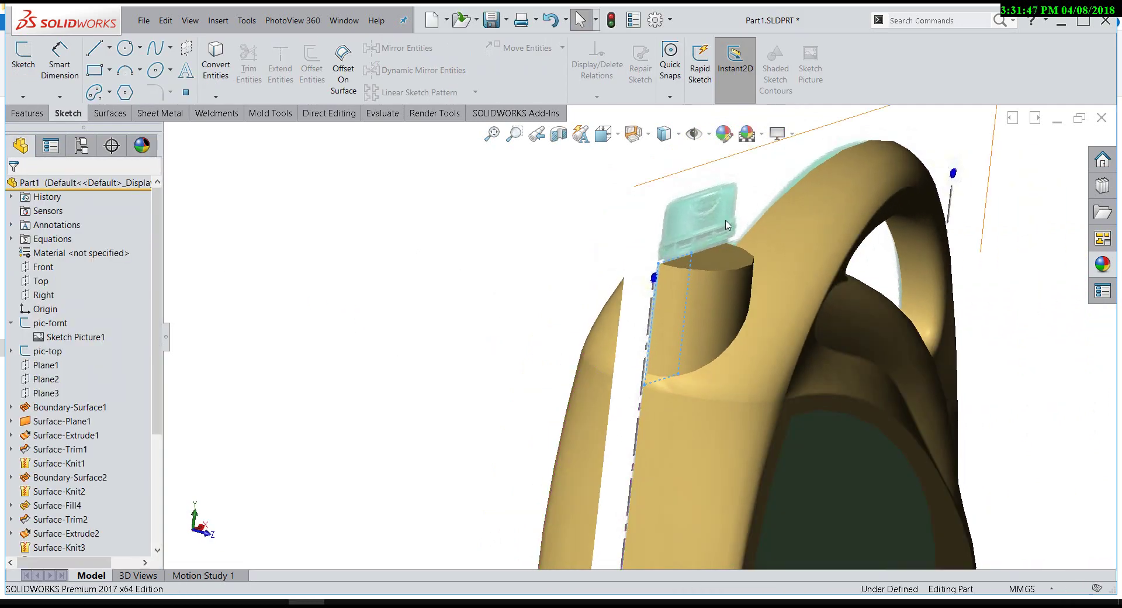
Step: Suppress Sketch Picture1 so the reference image no longer overlays the jug
right_click(718, 102)
click(670, 191)
right_click(669, 191)
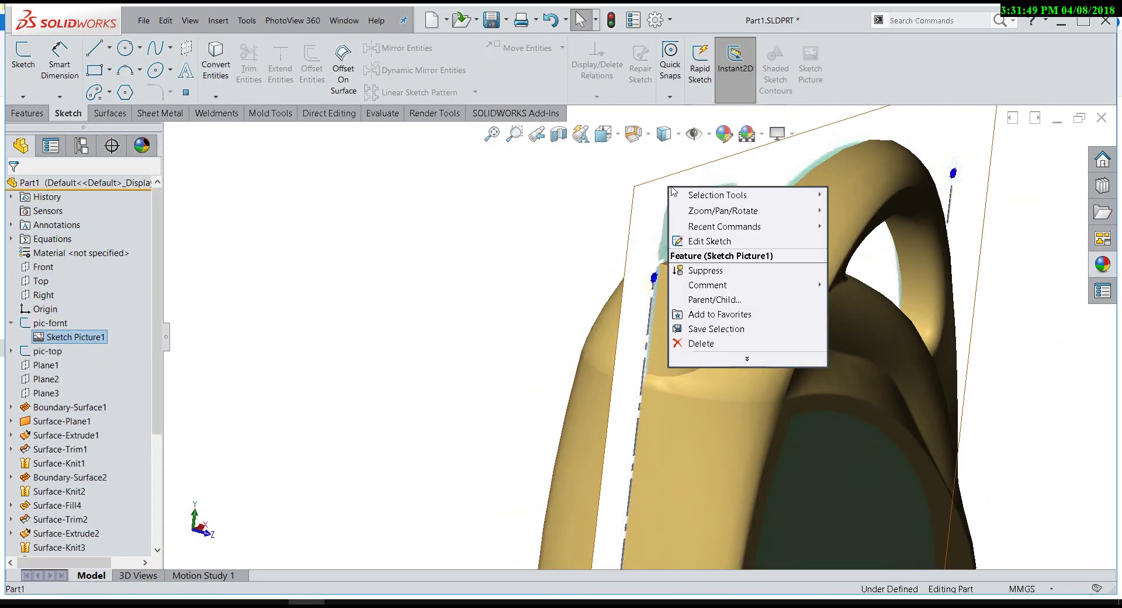
click(684, 276)
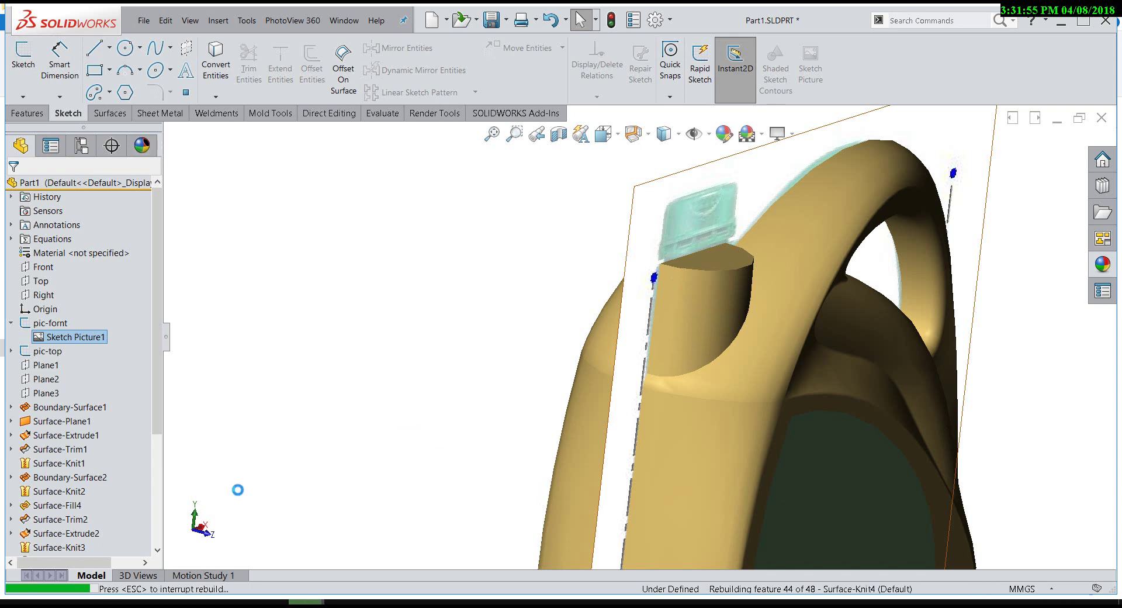
scroll(263, 369, up, 3)
scroll(464, 345, up, 2)
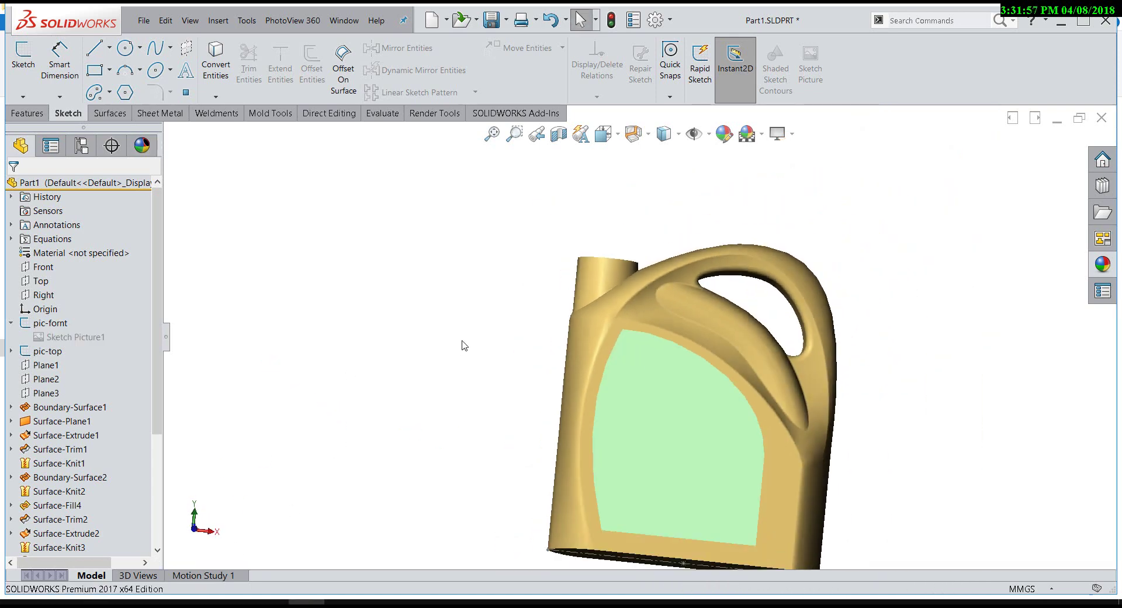
middle_drag(464, 346, 518, 416)
scroll(613, 321, down, 4)
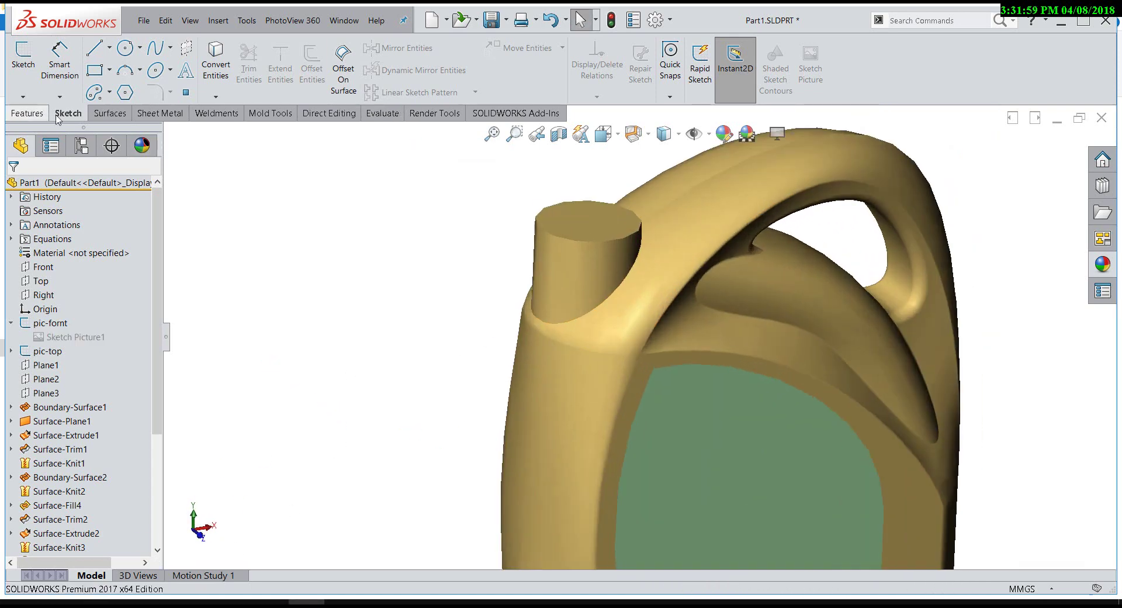
click(33, 113)
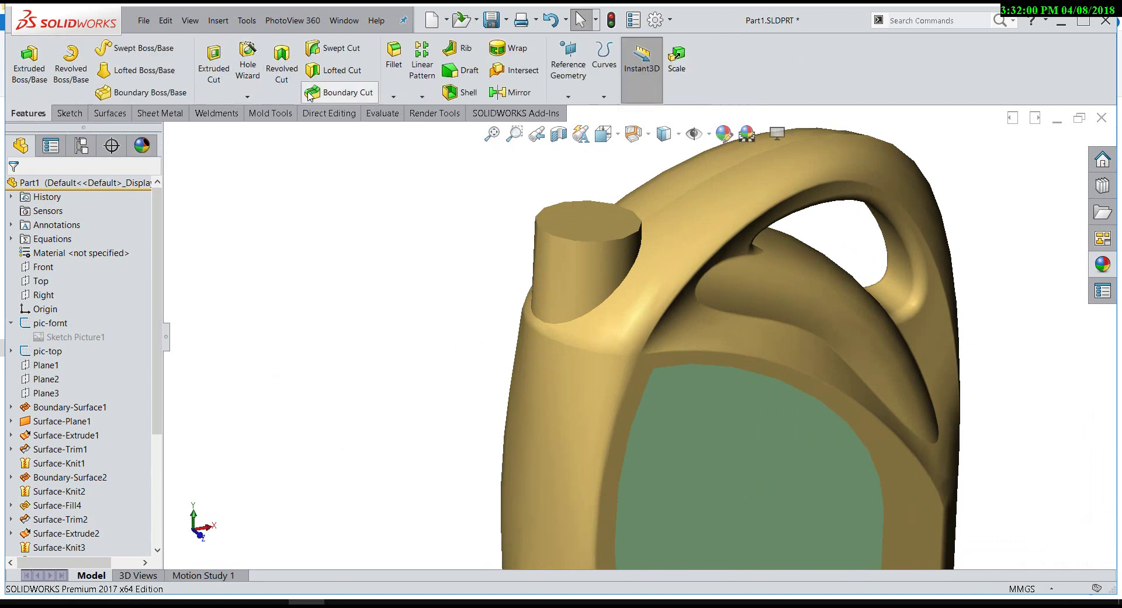
click(394, 59)
scroll(595, 311, down, 3)
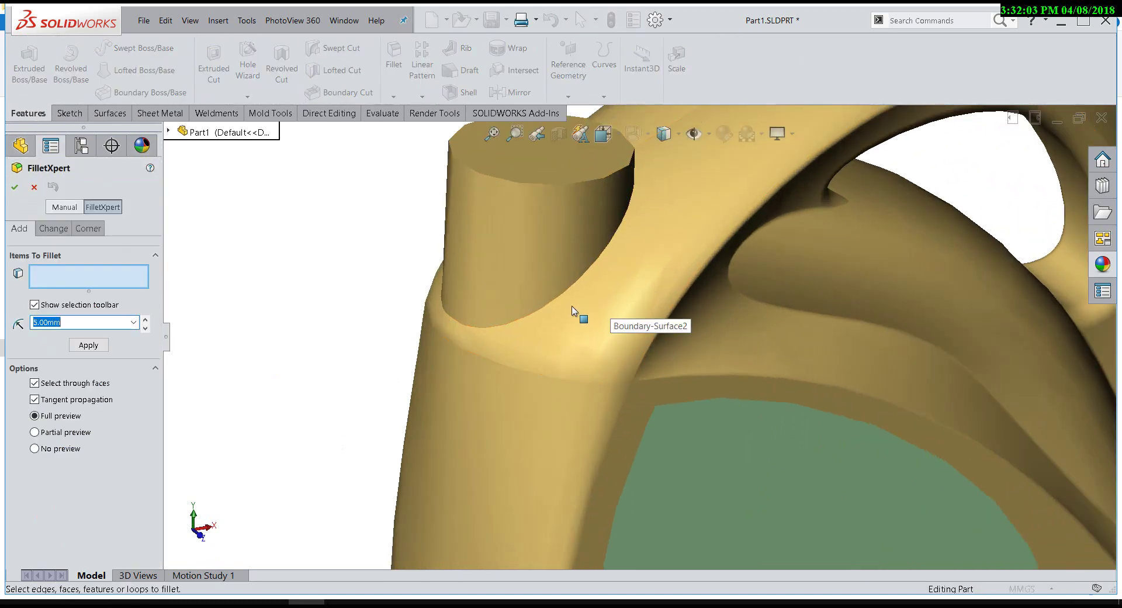
click(65, 206)
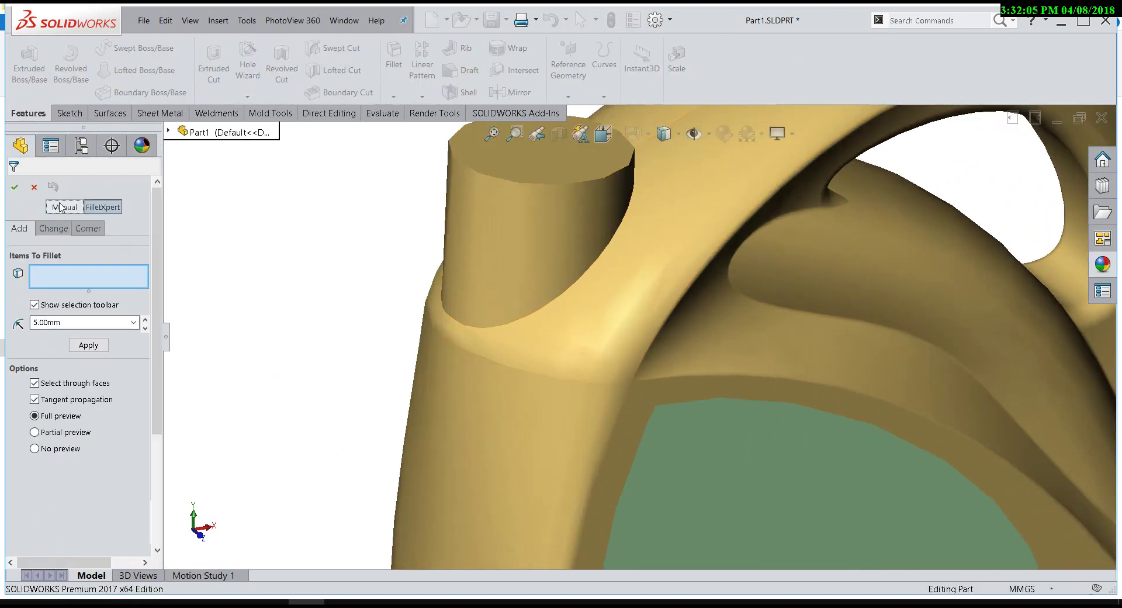
click(550, 310)
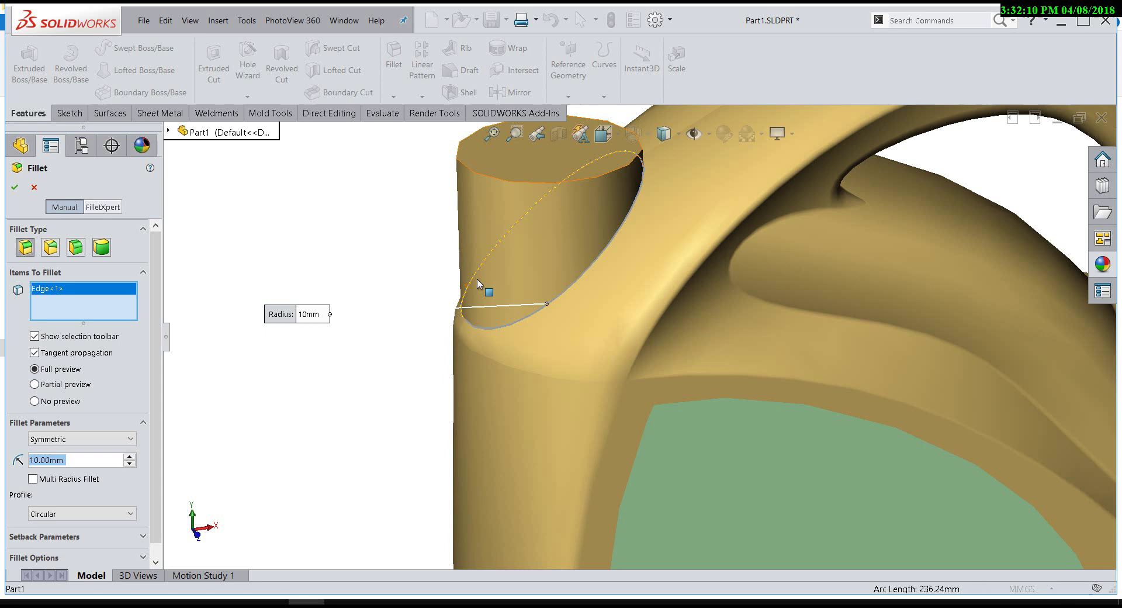
middle_drag(478, 279, 575, 304)
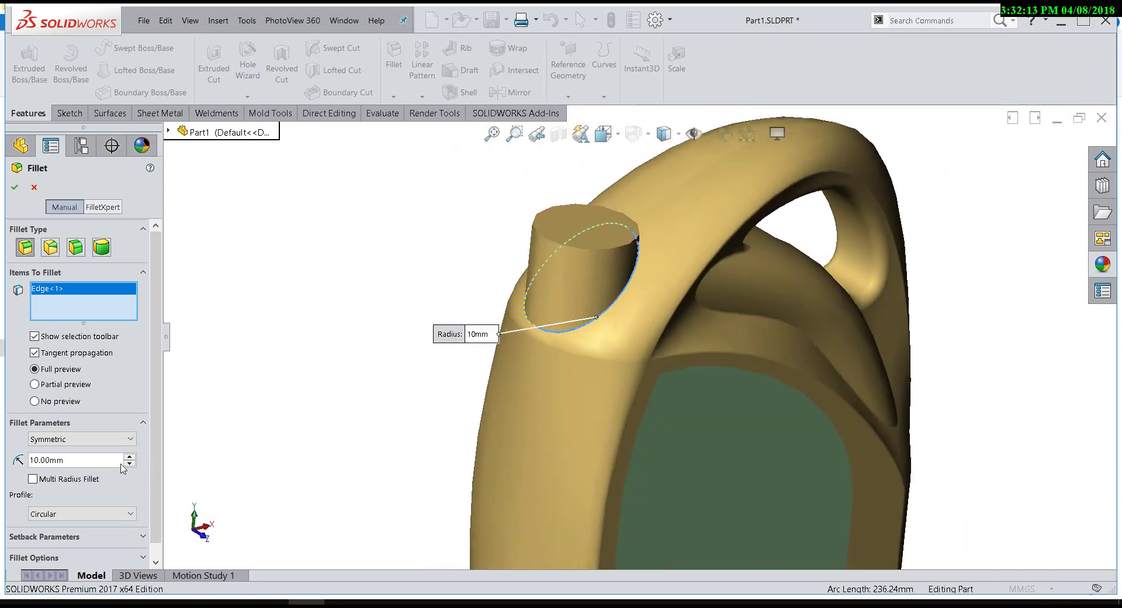
text(5)
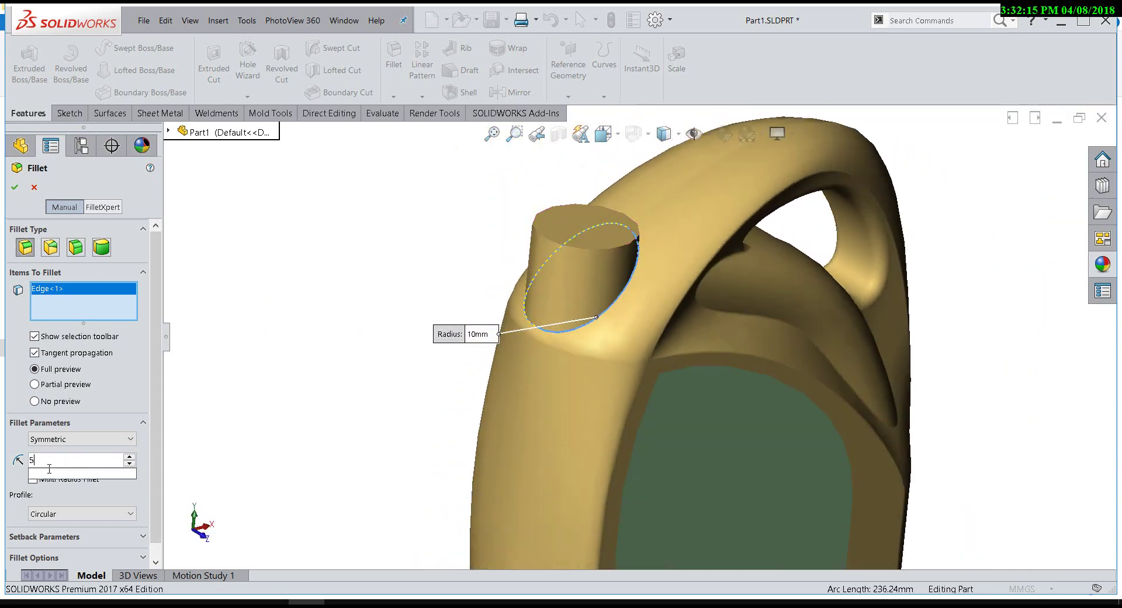
key(Return)
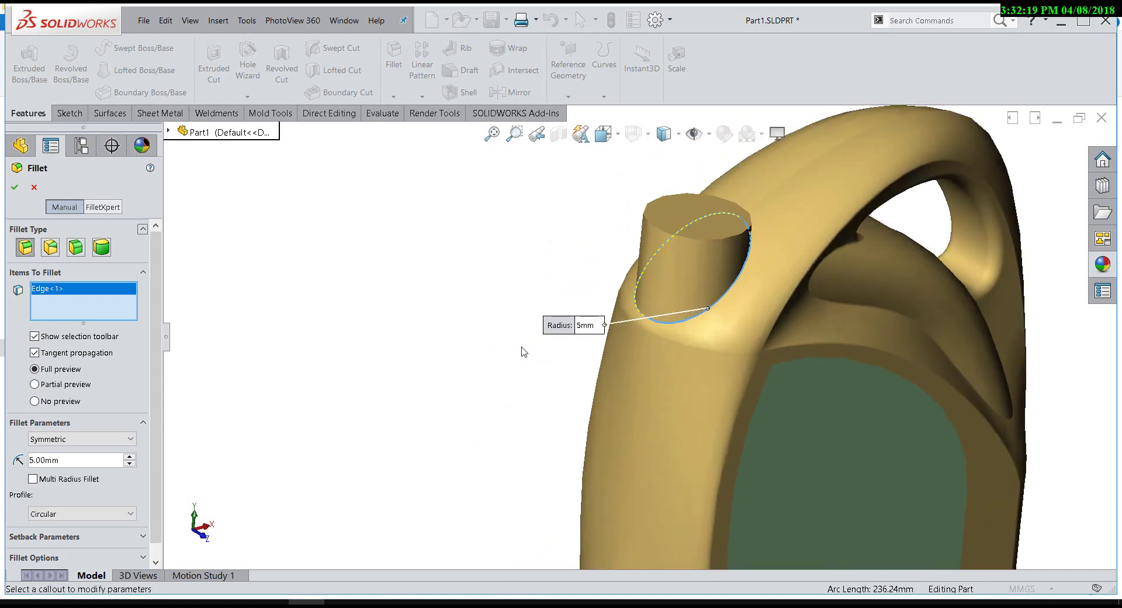
middle_drag(359, 416, 479, 311)
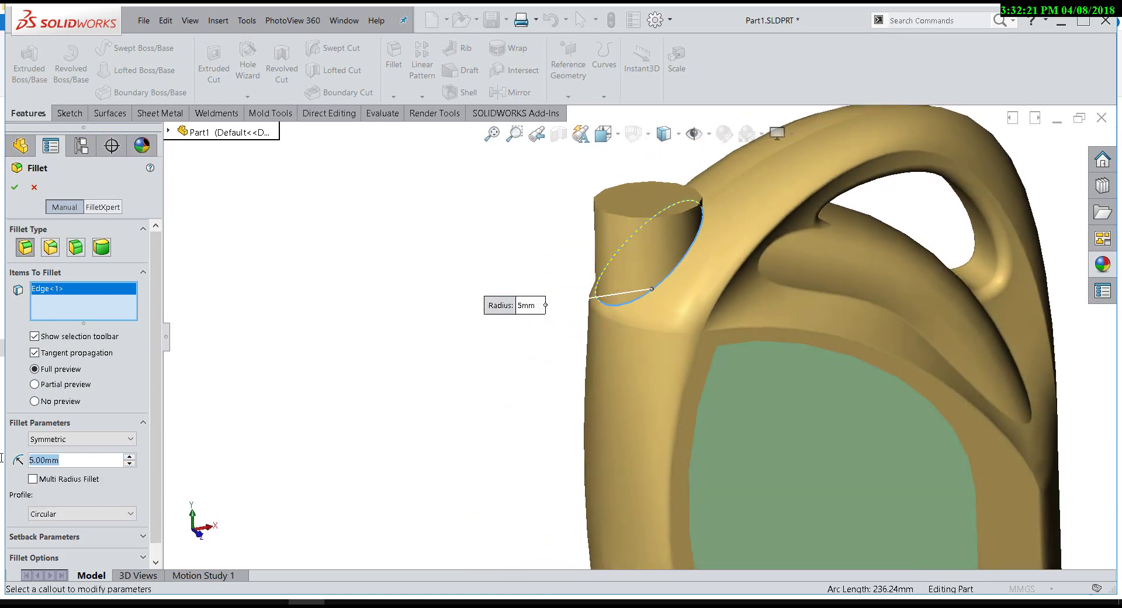
text(2)
key(Return)
middle_drag(473, 311, 438, 291)
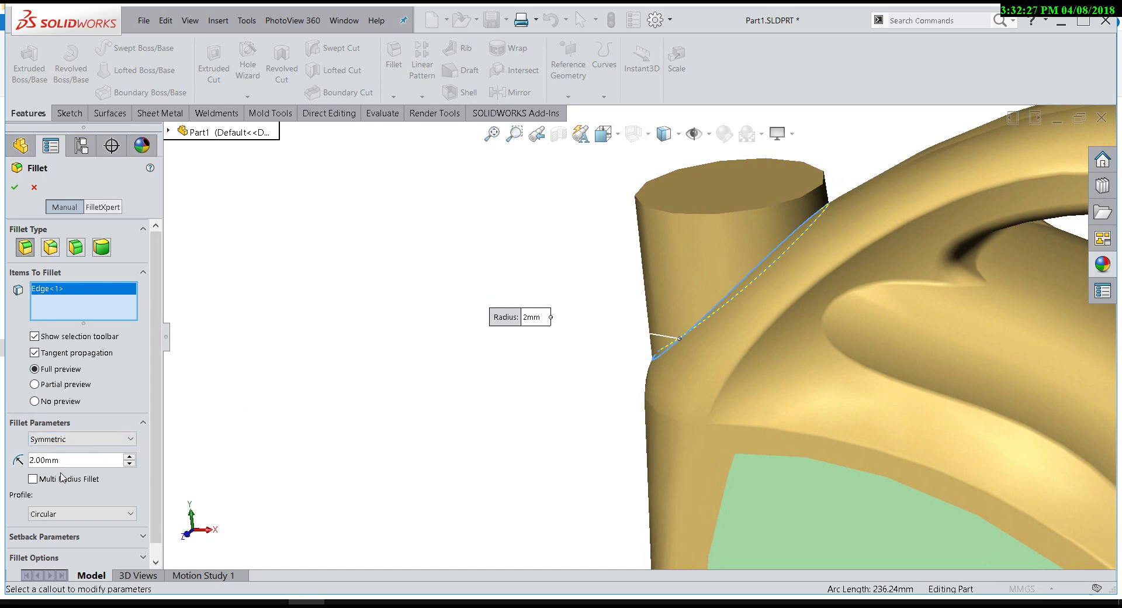
text(1)
scroll(614, 319, down, 3)
mouse_move(614, 319)
middle_down()
mouse_move(637, 321)
mouse_move(517, 317)
mouse_move(534, 298)
mouse_move(639, 330)
mouse_move(677, 316)
mouse_move(719, 343)
mouse_move(595, 294)
mouse_move(498, 328)
mouse_move(511, 273)
mouse_move(476, 318)
mouse_move(525, 334)
mouse_move(489, 246)
middle_up()
scroll(639, 276, down, 2)
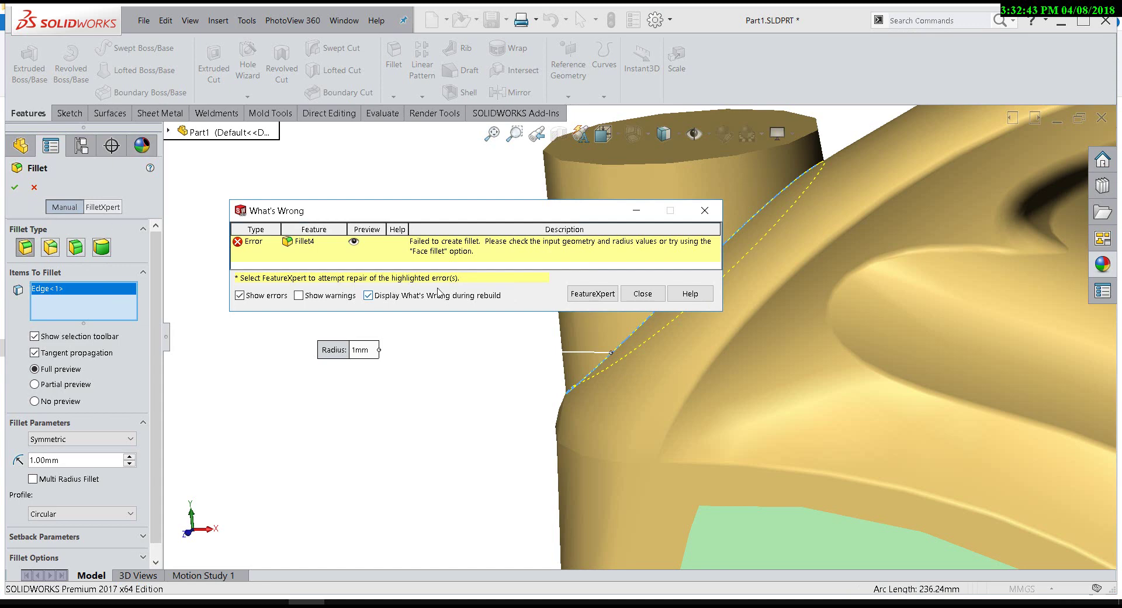
click(643, 294)
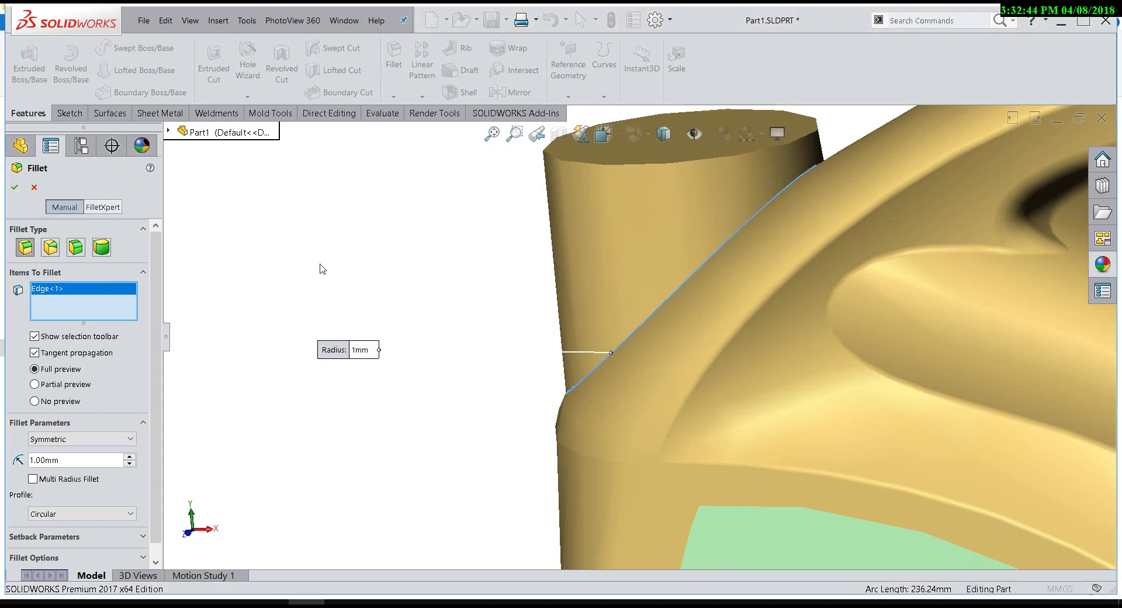
click(103, 207)
text(2)
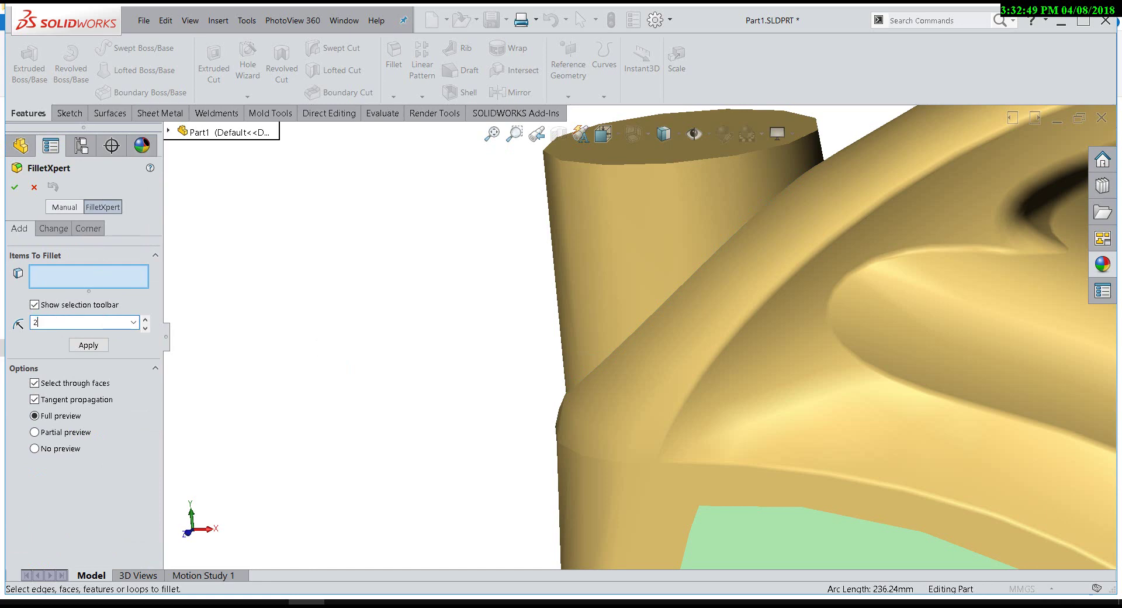
click(85, 346)
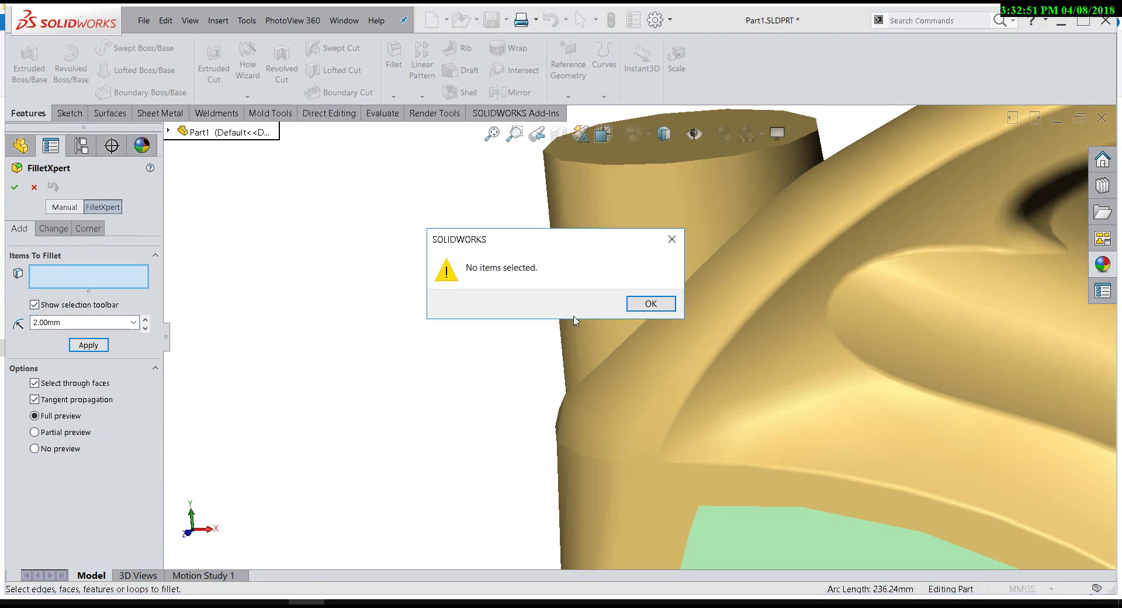
click(656, 304)
click(661, 304)
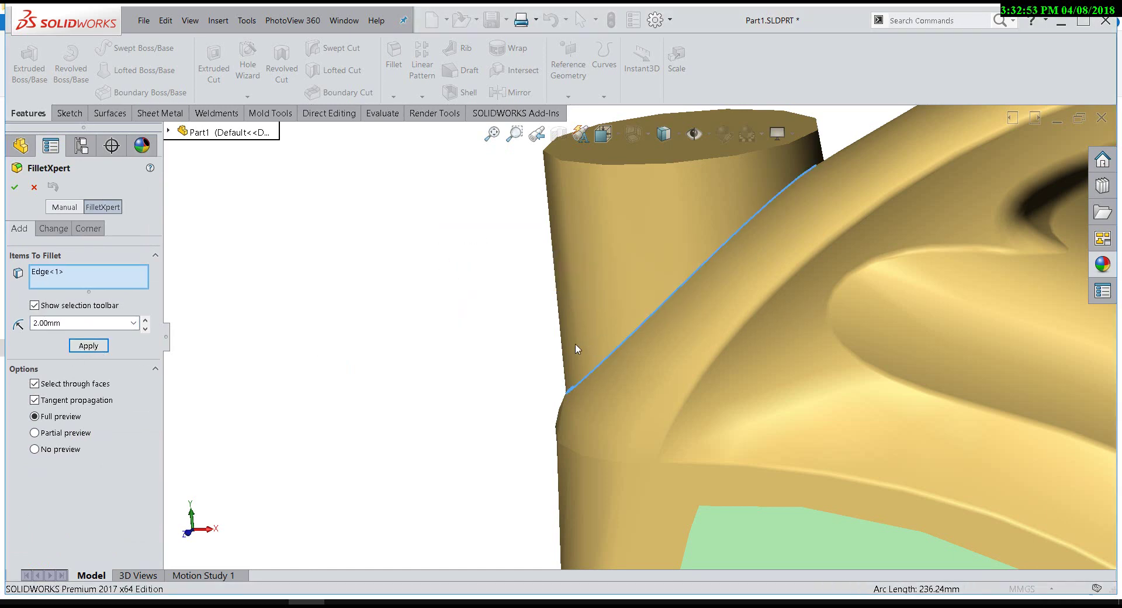
mouse_move(576, 349)
middle_down()
mouse_move(764, 328)
mouse_move(643, 337)
middle_up()
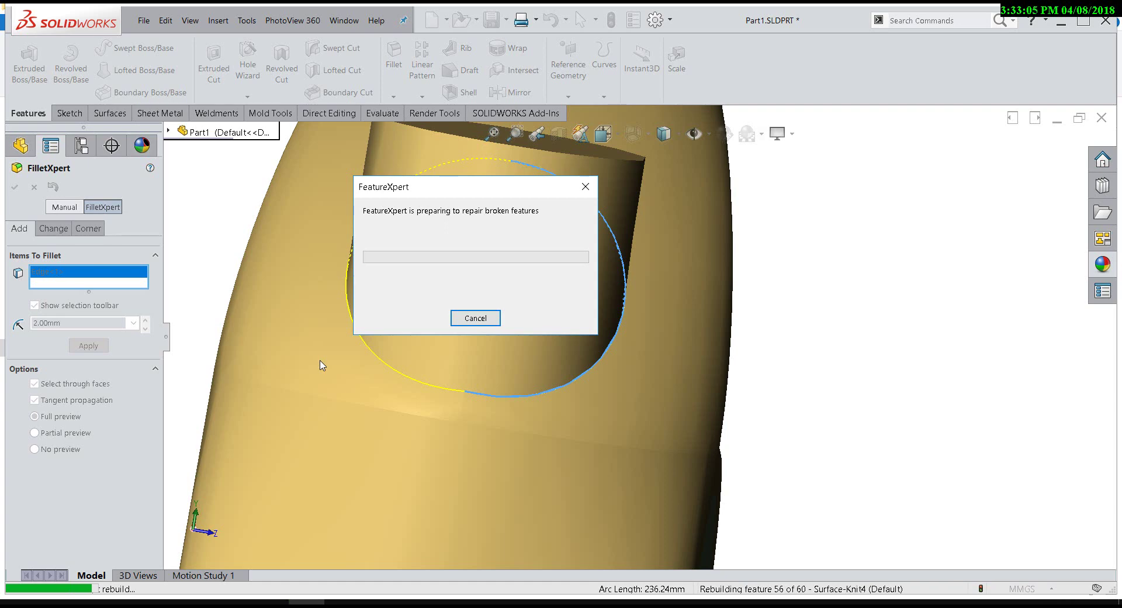
click(664, 316)
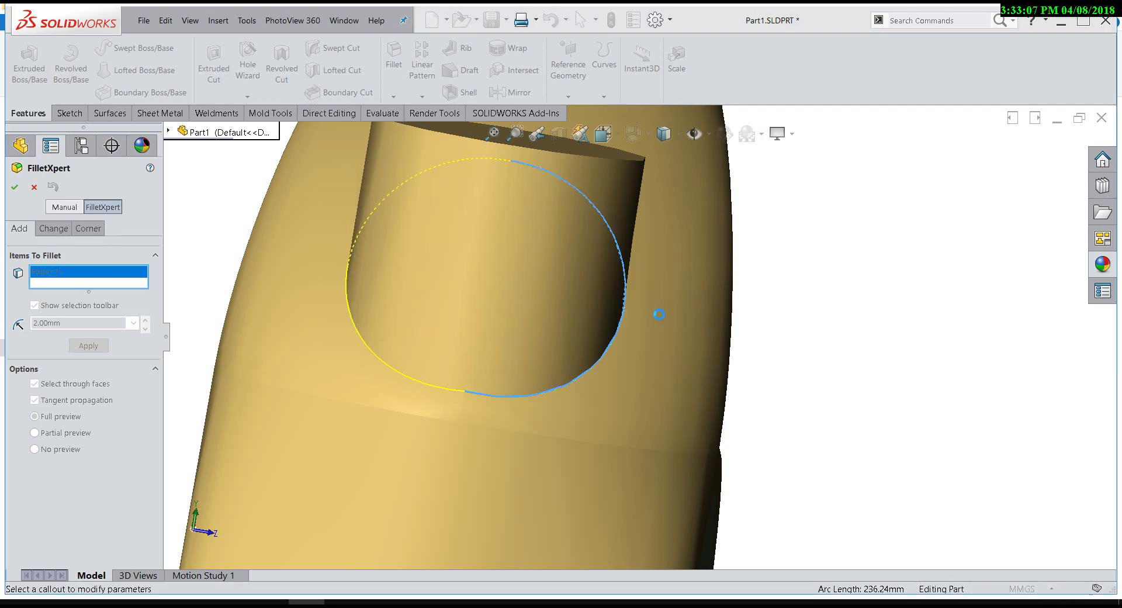
scroll(725, 339, down, 2)
scroll(725, 341, down, 5)
mouse_move(714, 340)
middle_down()
mouse_move(600, 388)
mouse_move(216, 257)
middle_up()
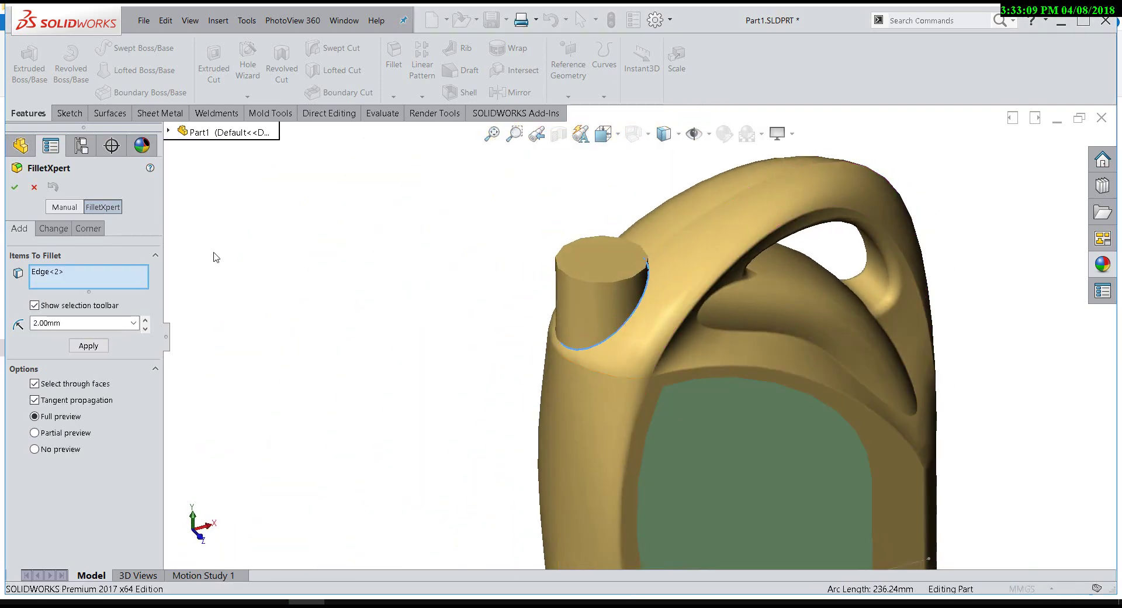
click(39, 189)
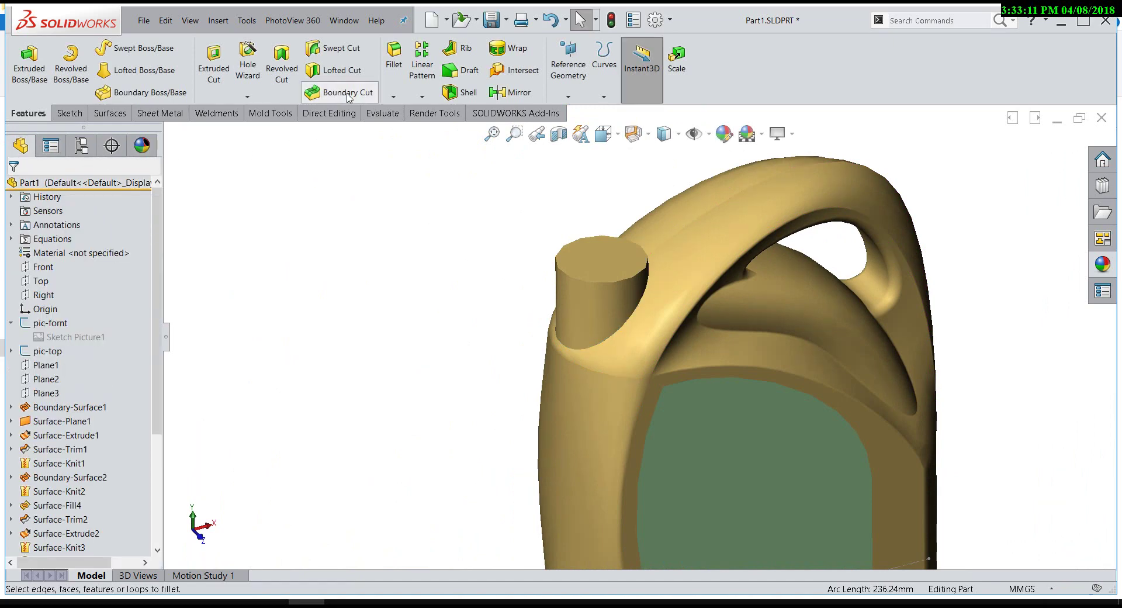
Step: Delete the flat top face of the neck cylinder, leaving an open tube
click(108, 114)
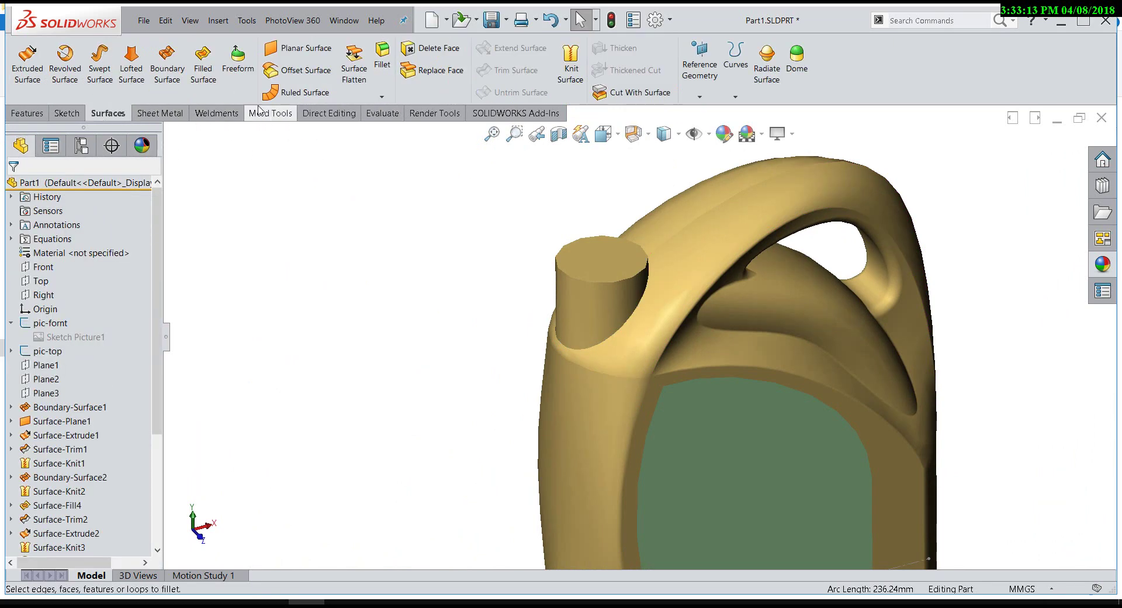
click(426, 51)
scroll(599, 280, down, 3)
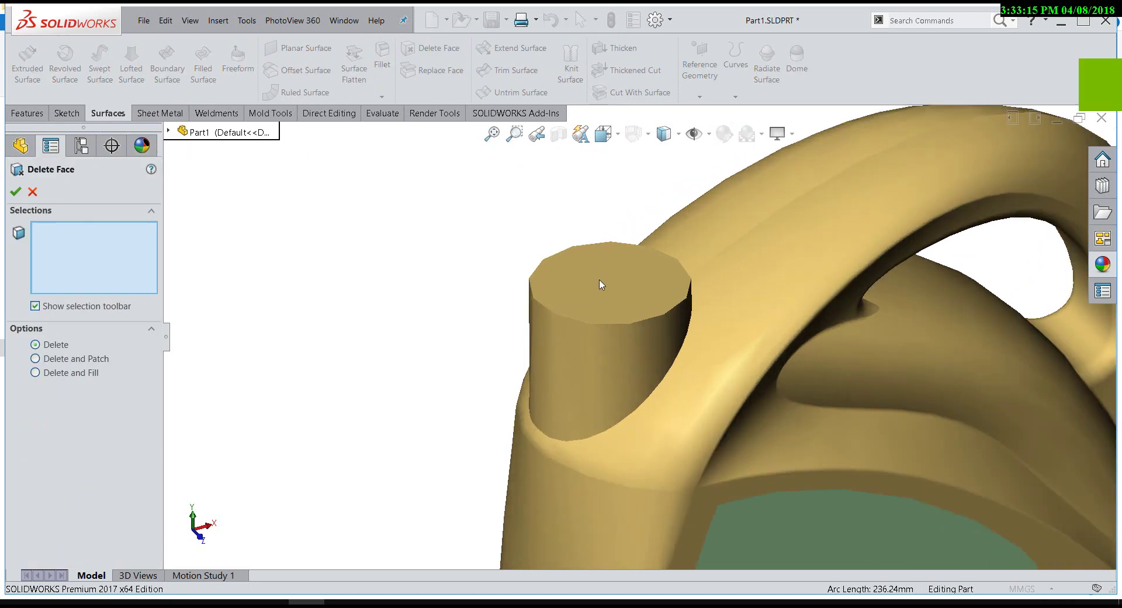
click(598, 281)
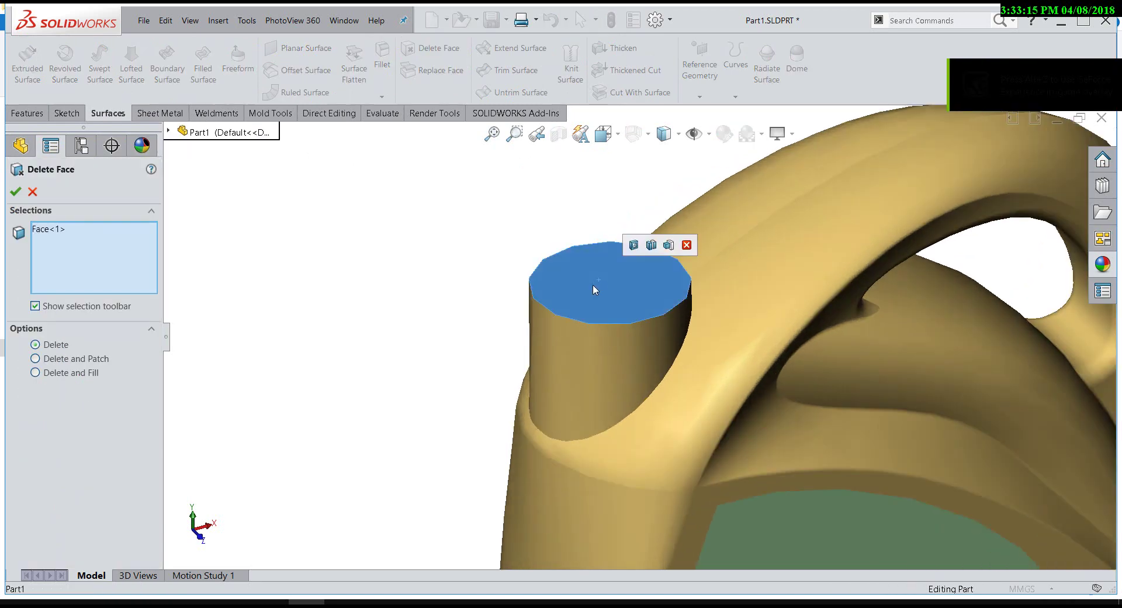
click(15, 191)
key(f)
mouse_move(288, 363)
middle_down()
mouse_move(352, 403)
mouse_move(331, 310)
middle_up()
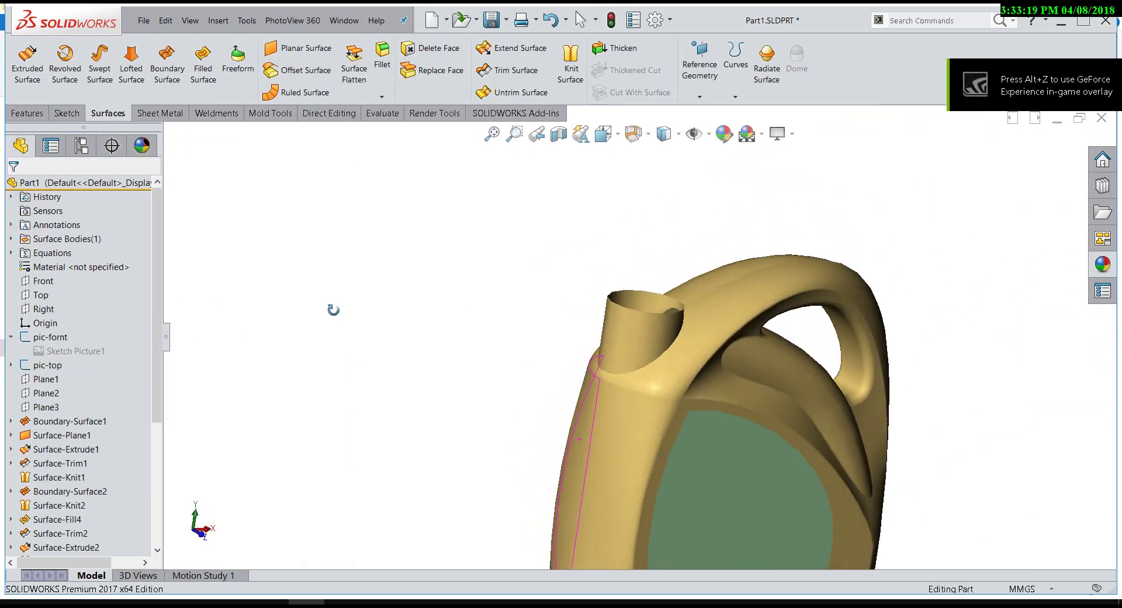
click(386, 66)
Step: Select the circular edge at the neck base for a manual fillet
scroll(619, 409, down, 5)
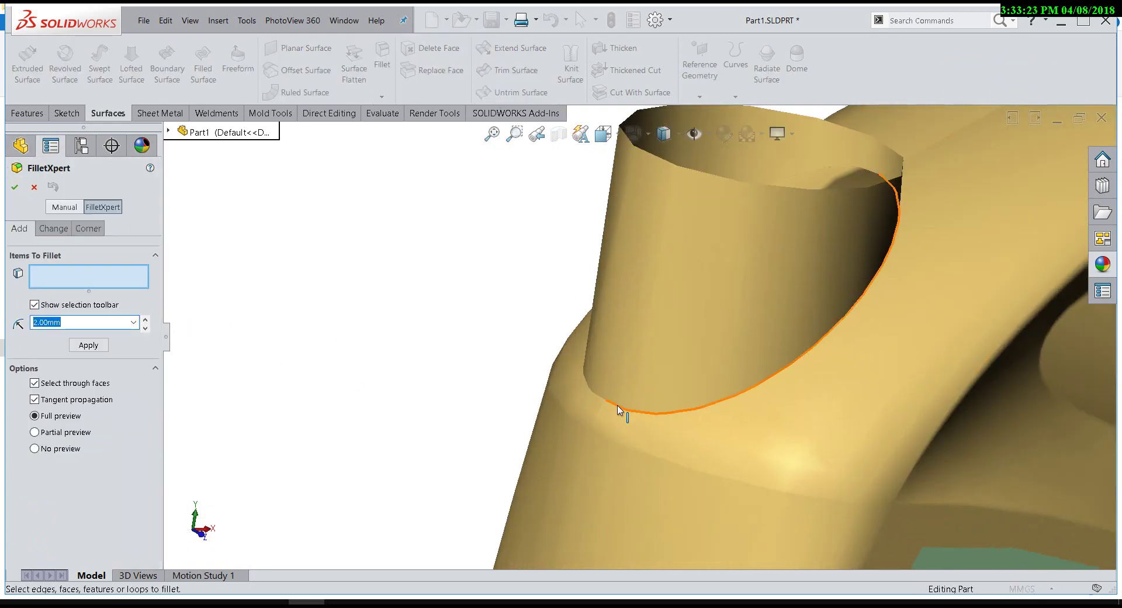
click(620, 410)
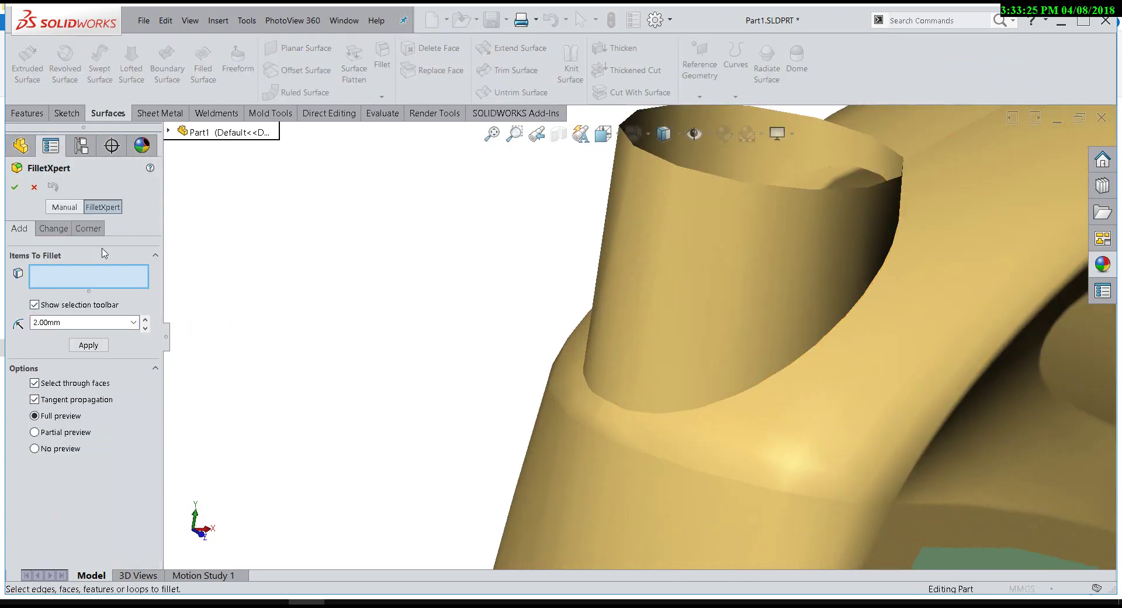
click(63, 207)
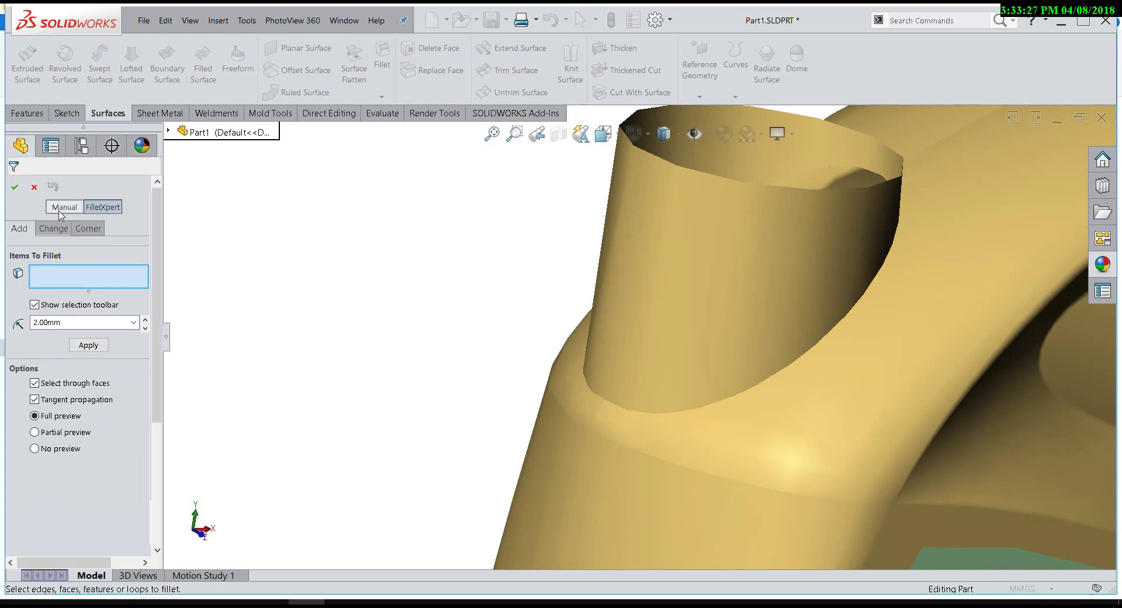
click(630, 412)
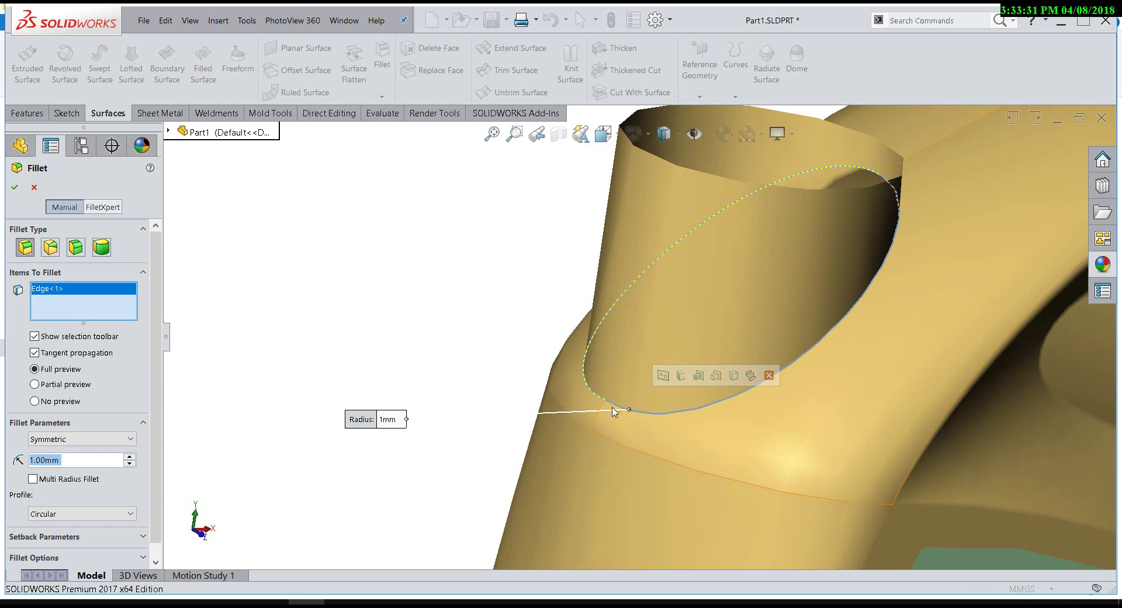
scroll(613, 411, up, 3)
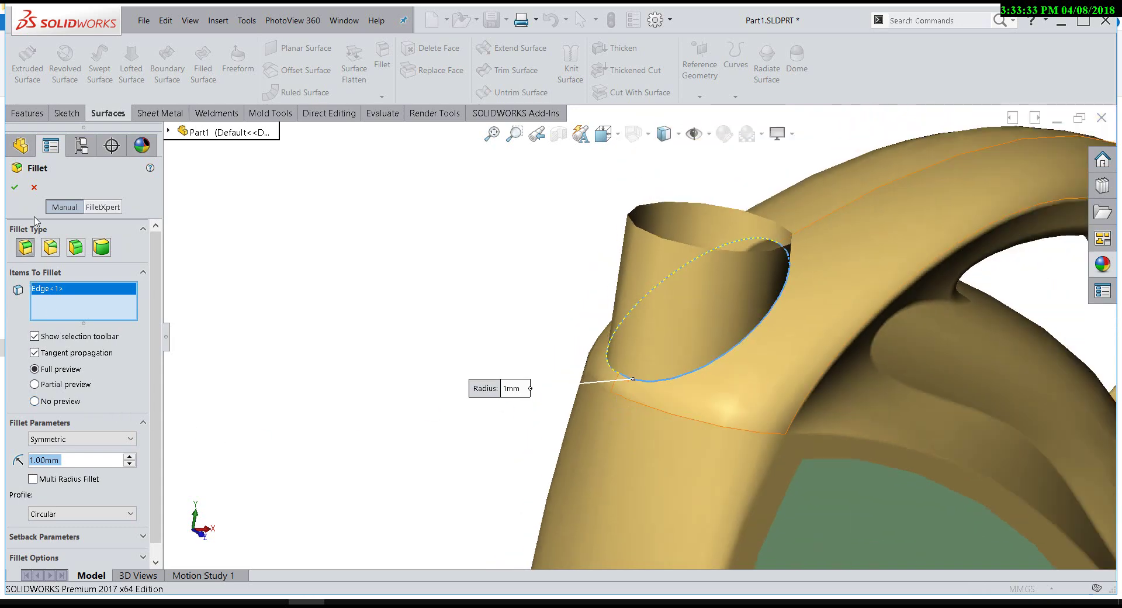
click(16, 188)
mouse_move(280, 314)
middle_down()
mouse_move(468, 399)
mouse_move(543, 411)
middle_up()
scroll(649, 380, down, 5)
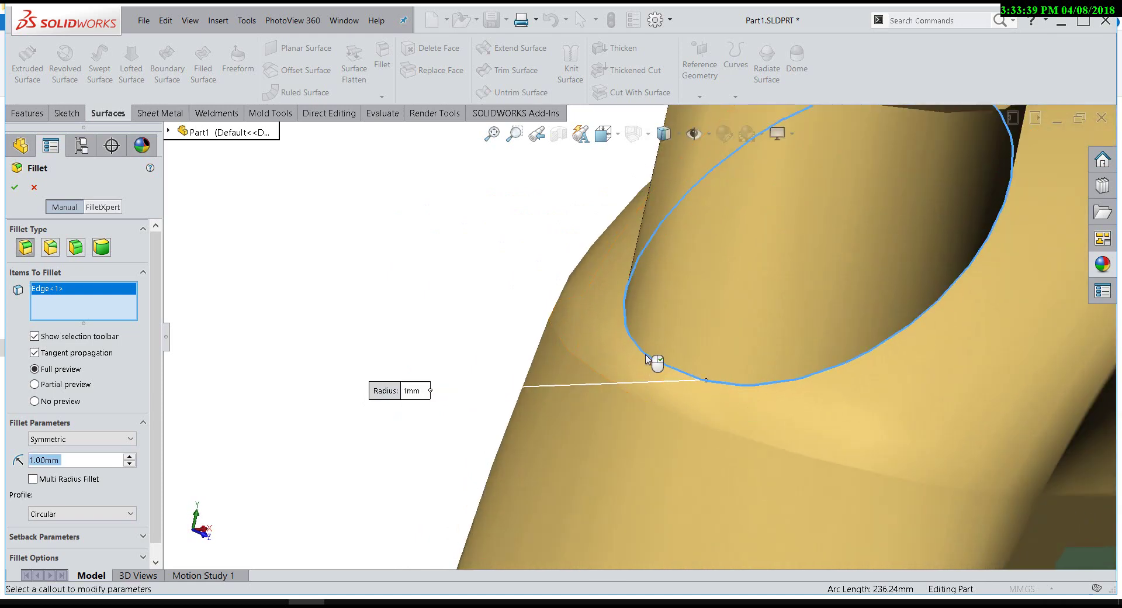
Step: Add the second neck-base edge and apply a 5 mm fillet radius
click(651, 362)
scroll(688, 383, up, 3)
middle_drag(687, 383, 643, 395)
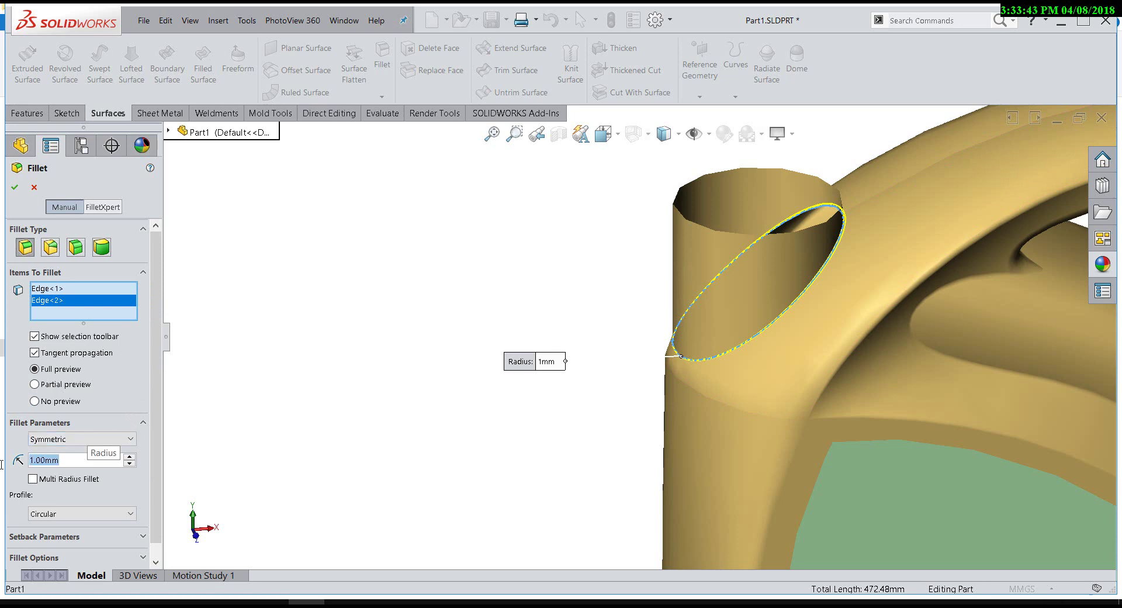
text(5)
key(Return)
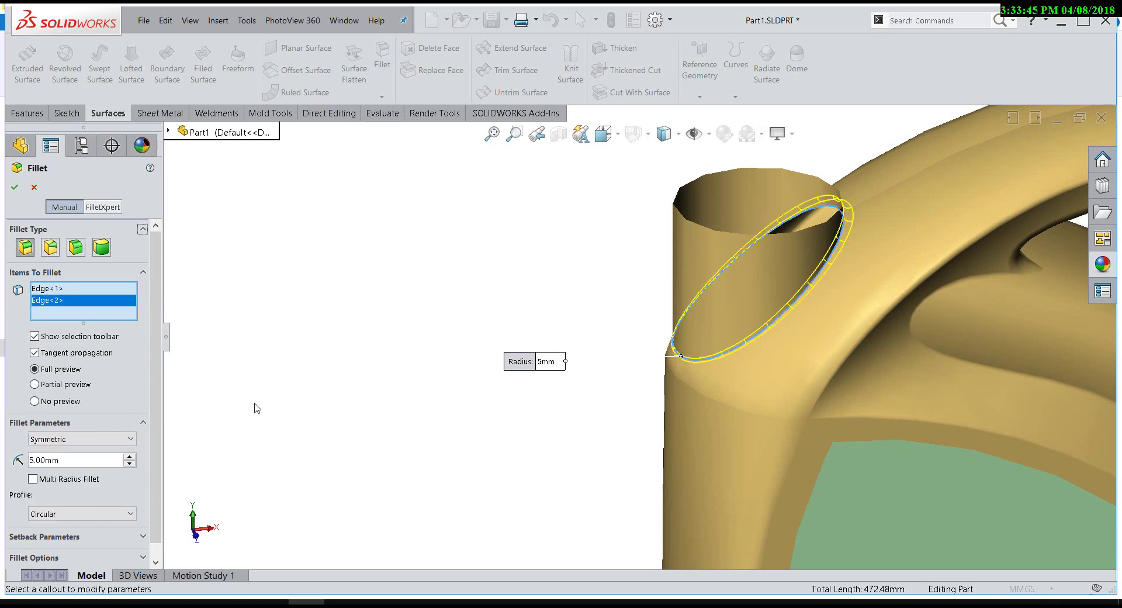
mouse_move(260, 417)
middle_down()
mouse_move(702, 268)
mouse_move(577, 388)
middle_up()
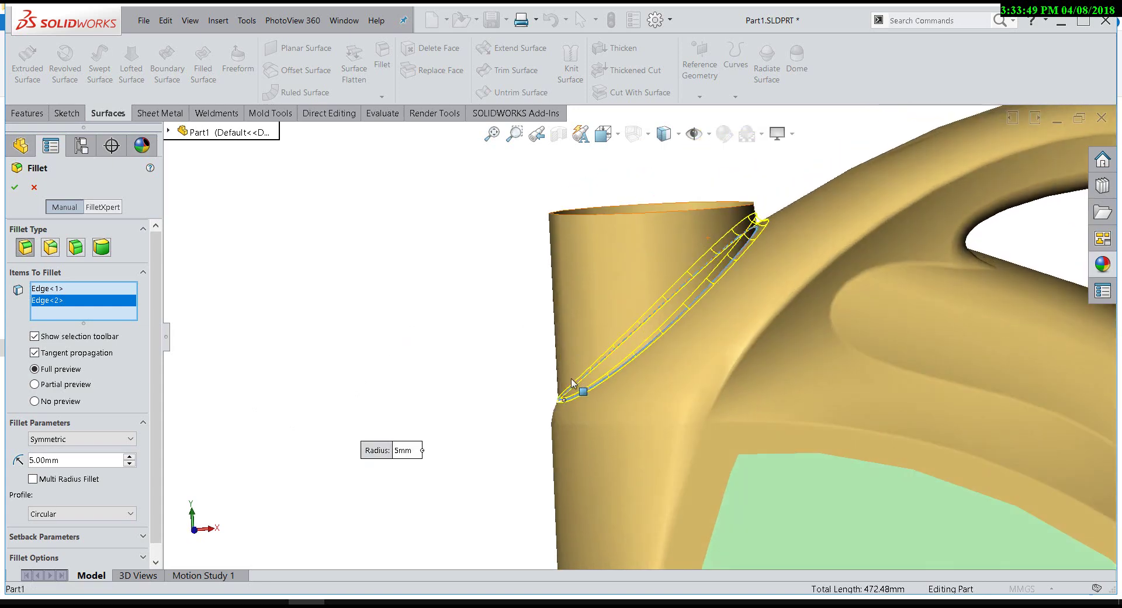
scroll(577, 387, down, 3)
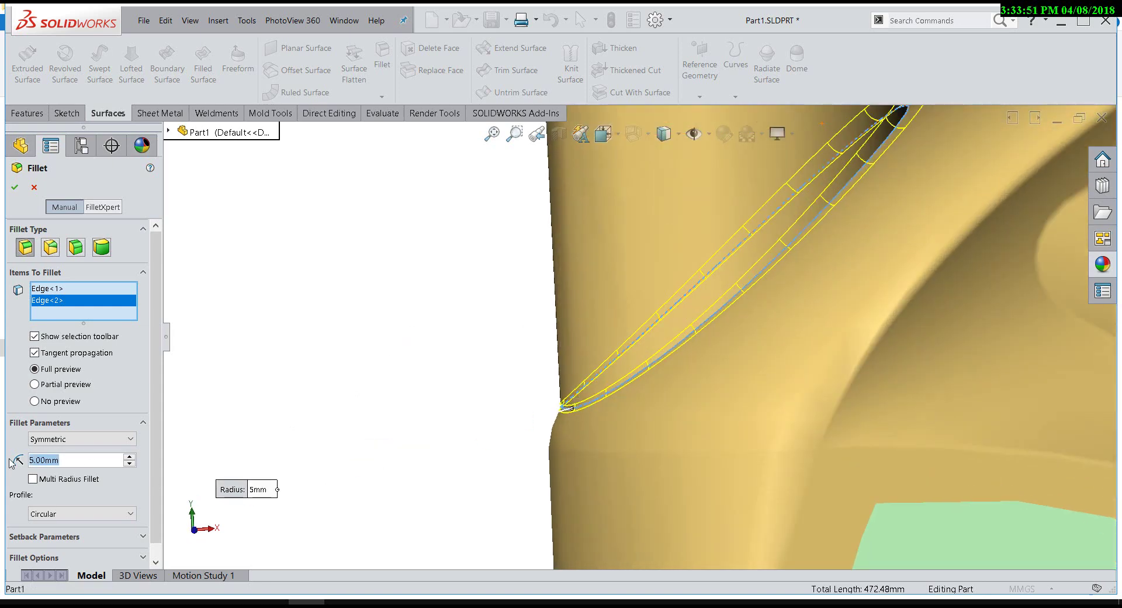
scroll(375, 319, up, 4)
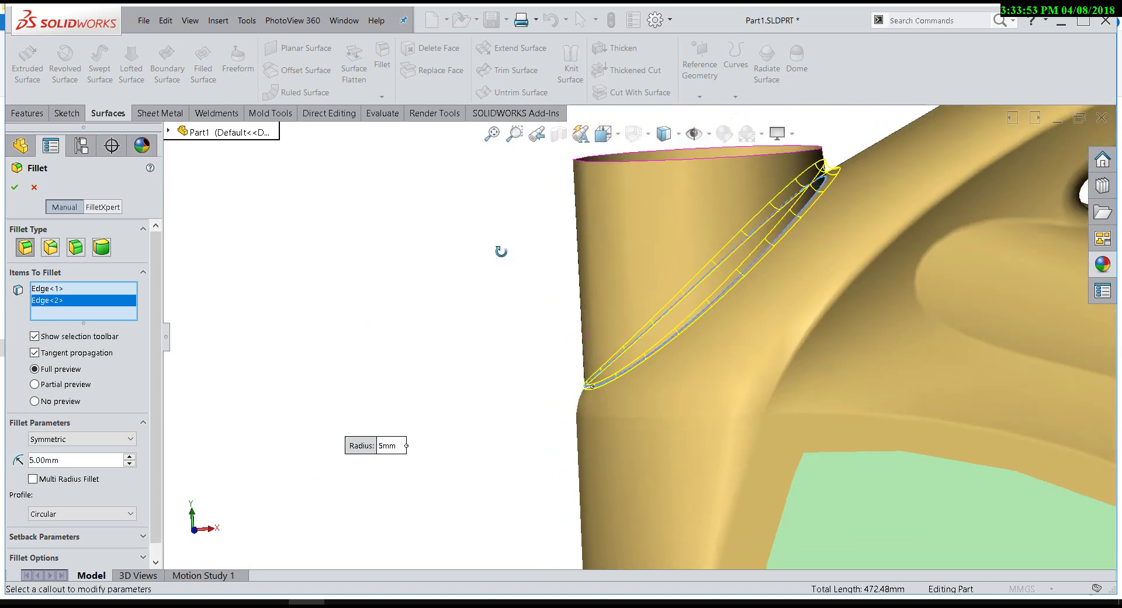
middle_drag(505, 258, 507, 261)
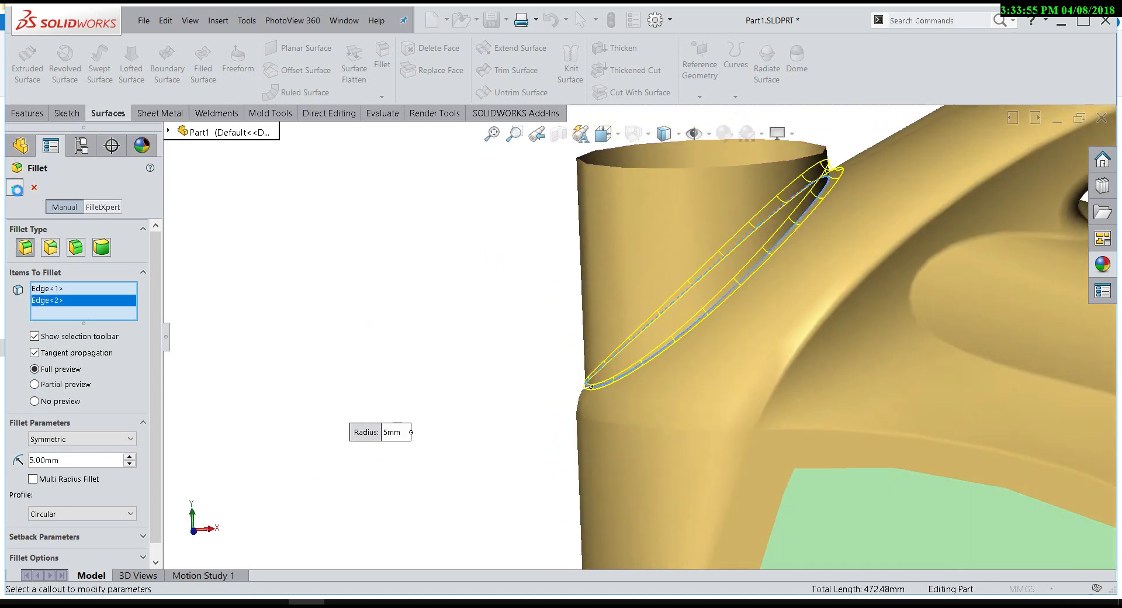
key(Return)
mouse_move(381, 378)
middle_down()
mouse_move(555, 290)
mouse_move(526, 263)
mouse_move(476, 333)
mouse_move(546, 347)
mouse_move(464, 277)
mouse_move(511, 328)
mouse_move(551, 453)
mouse_move(570, 369)
mouse_move(526, 238)
mouse_move(687, 174)
middle_up()
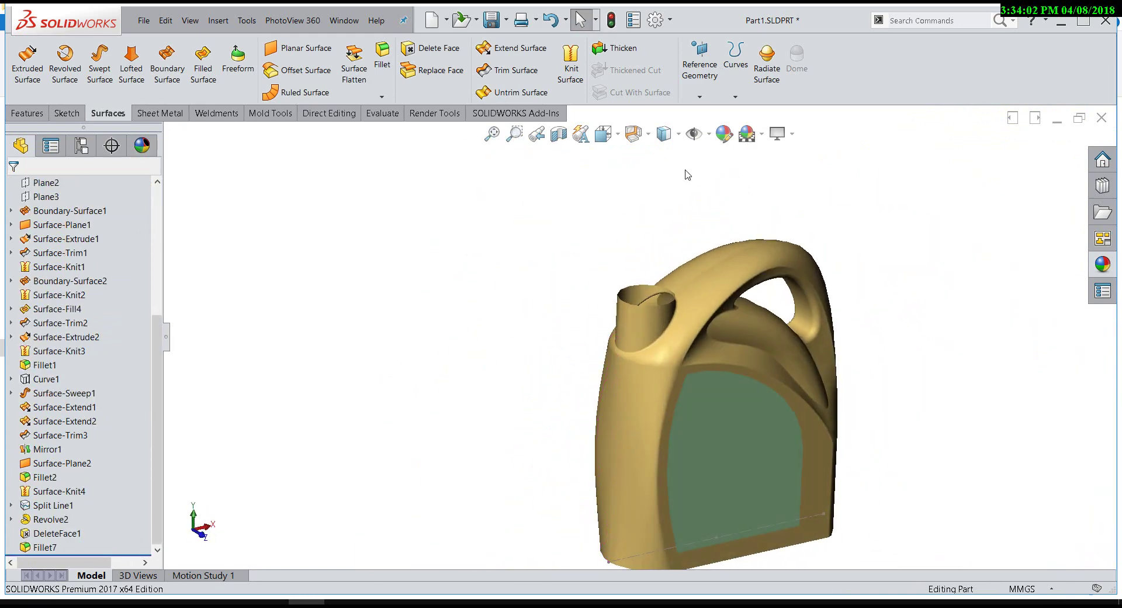
click(559, 134)
middle_drag(575, 263, 521, 240)
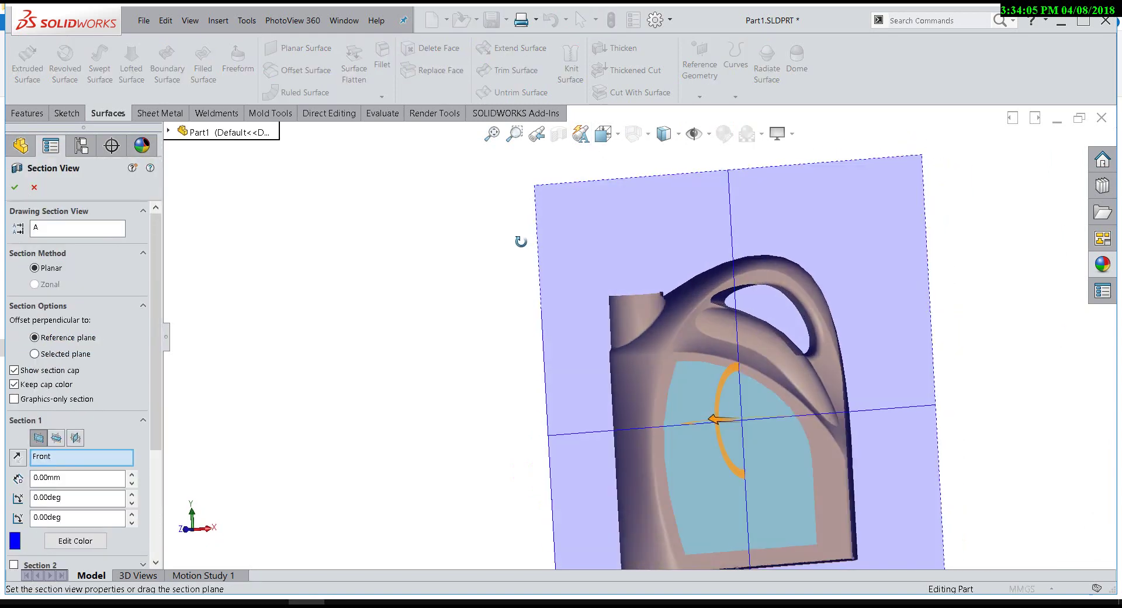
click(15, 188)
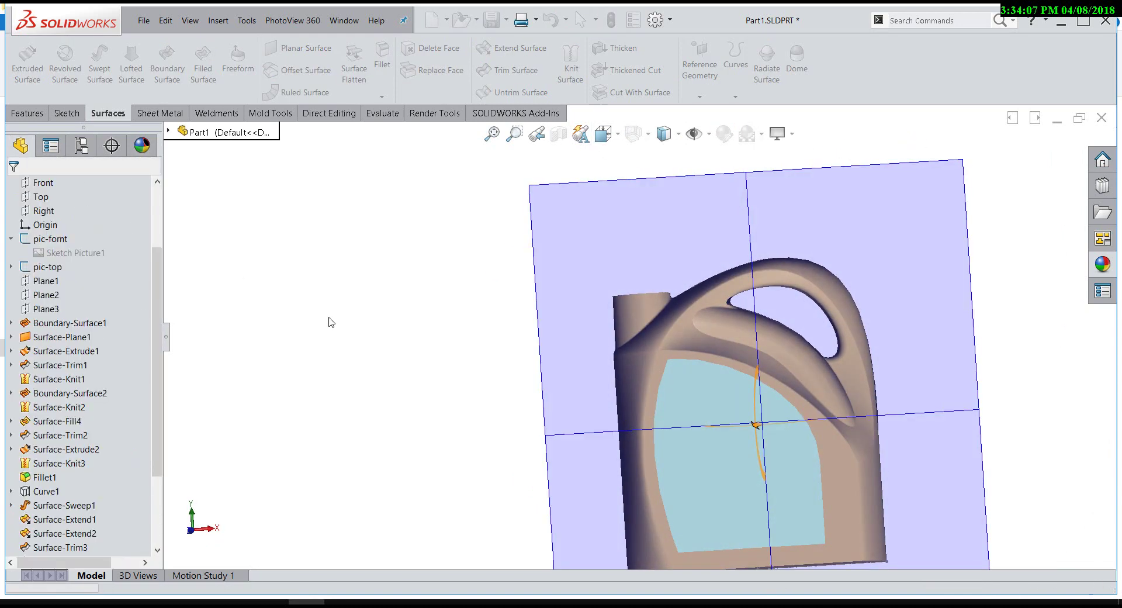
mouse_move(471, 255)
middle_down()
mouse_move(439, 226)
mouse_move(437, 298)
mouse_move(465, 395)
middle_up()
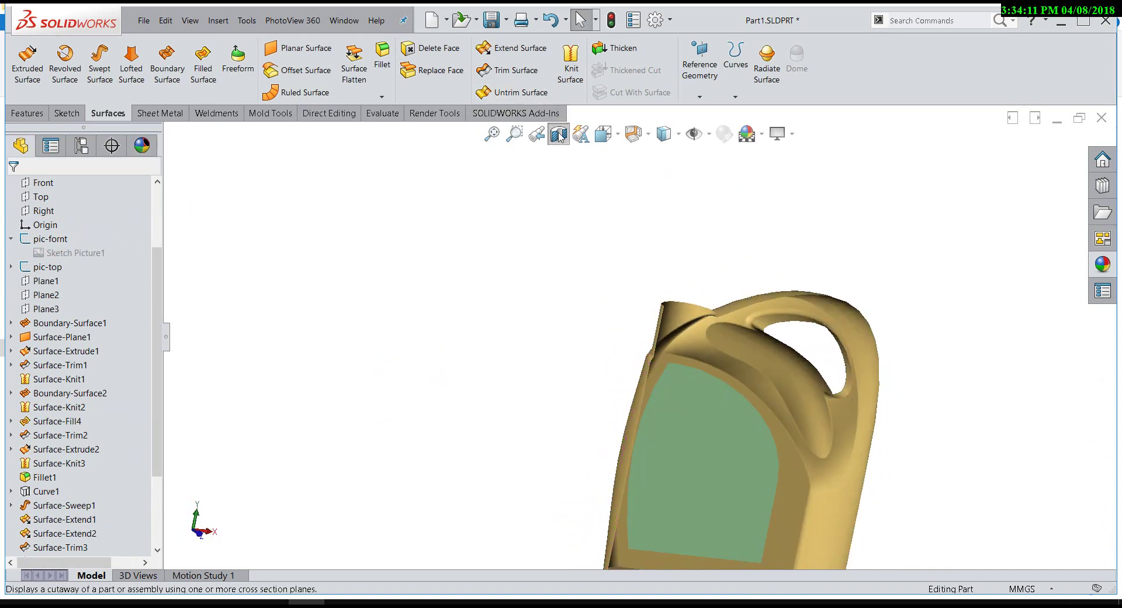
click(537, 134)
middle_drag(618, 237, 651, 259)
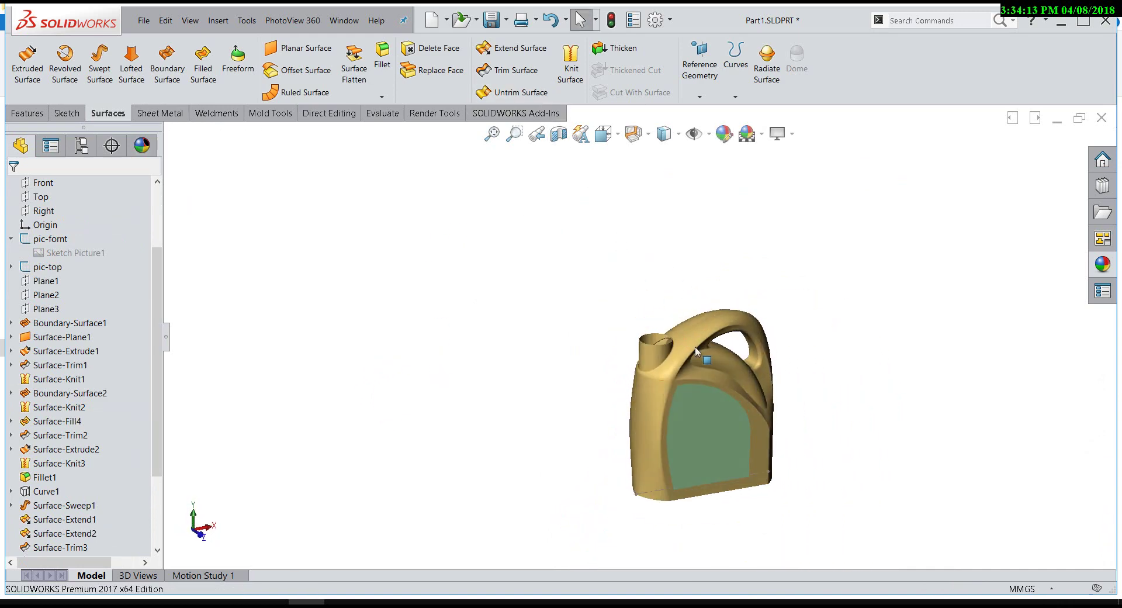
scroll(651, 342, down, 3)
scroll(595, 261, down, 2)
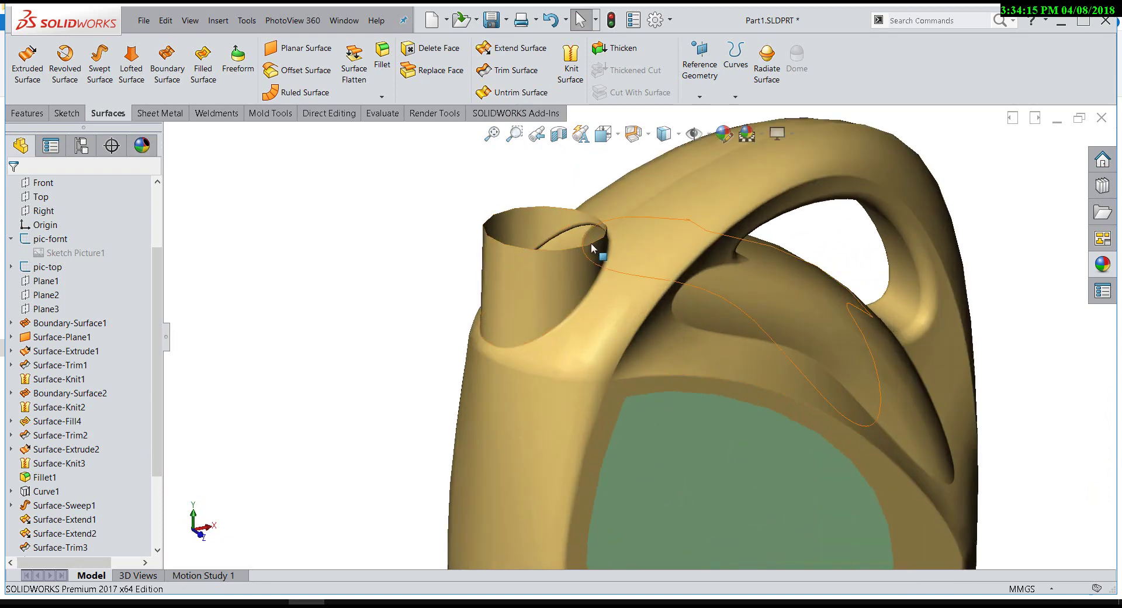
click(591, 243)
click(432, 246)
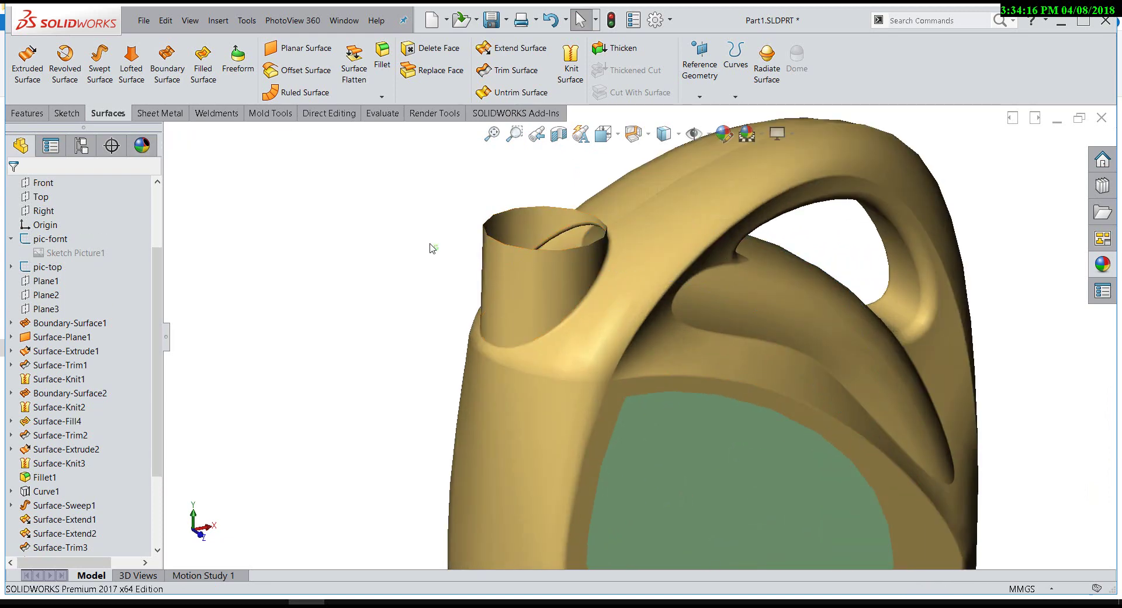
Step: Cap the neck opening with a planar surface bounded by the rim edge
click(298, 48)
click(494, 220)
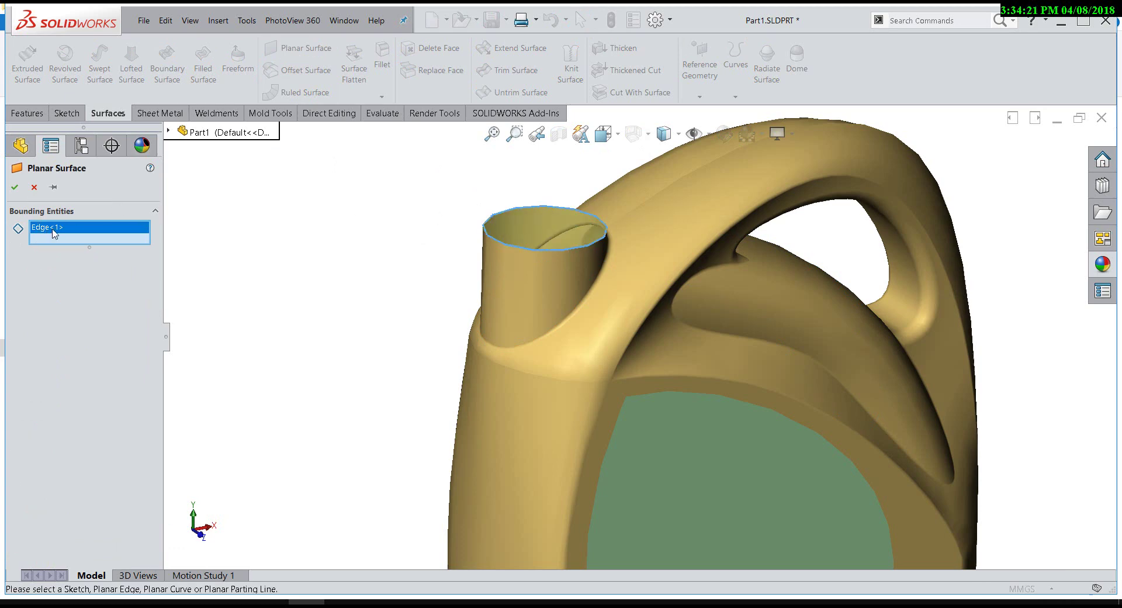
click(17, 188)
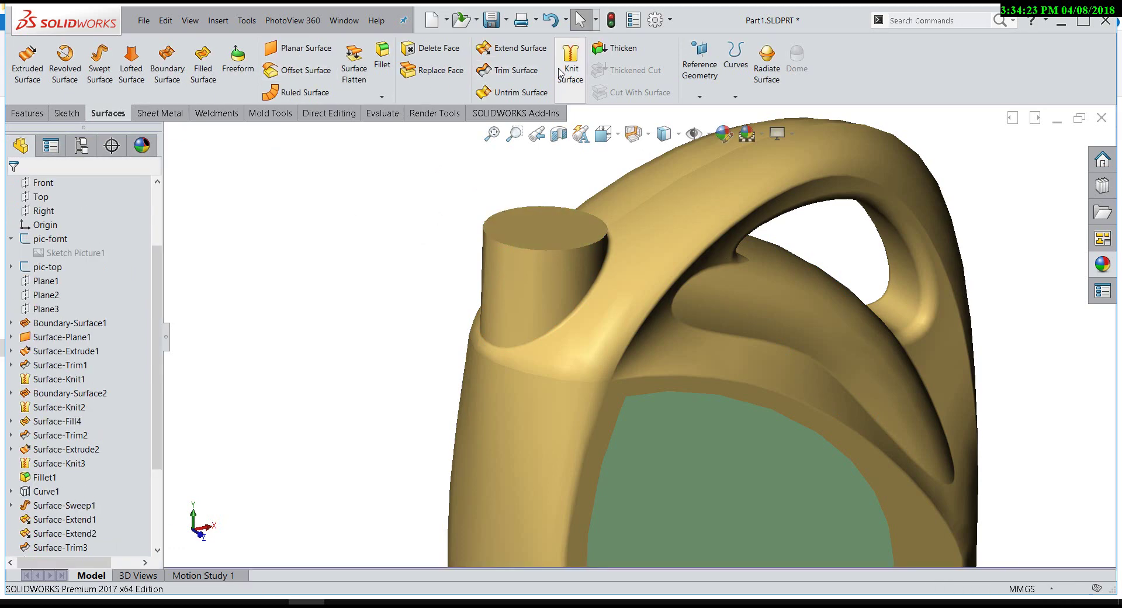
Step: Knit the neck cap and body surfaces into one solid body
click(571, 71)
click(564, 229)
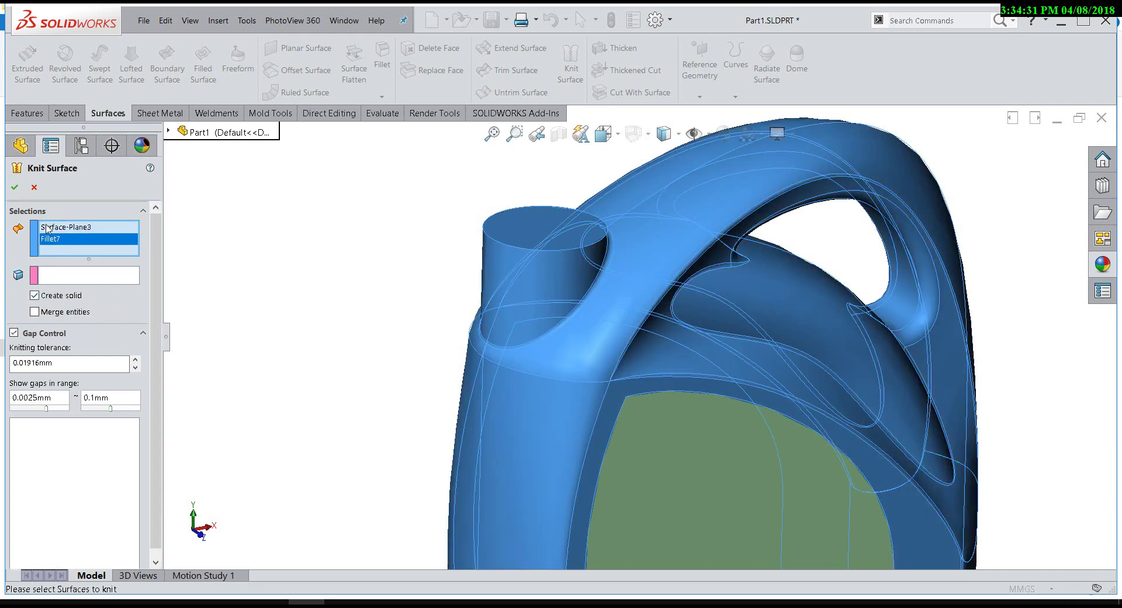
key(Return)
key(z)
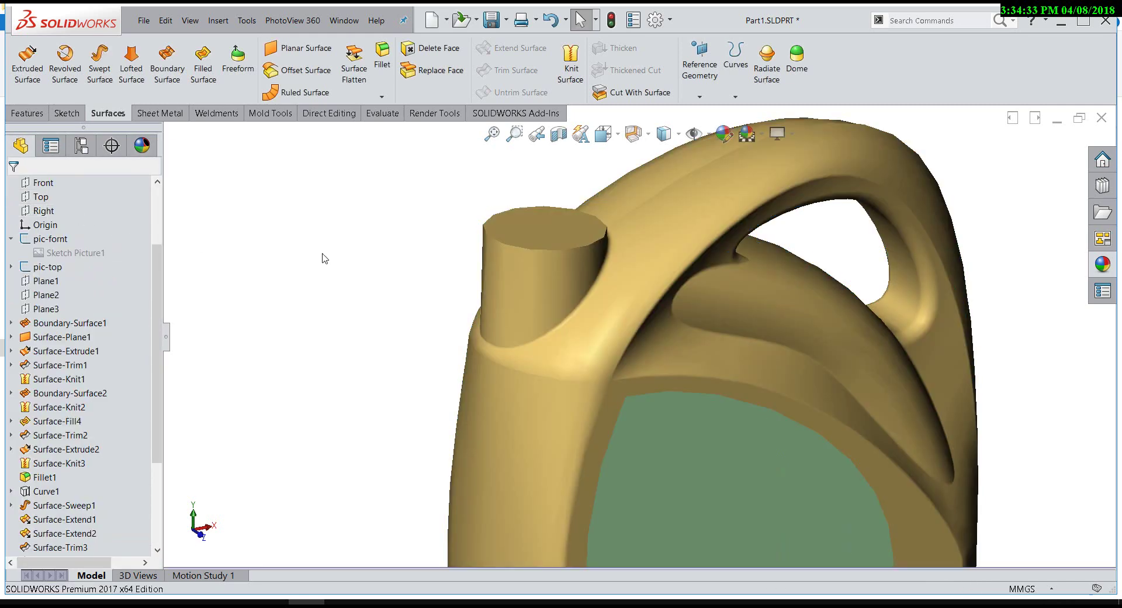
key(z)
key(z)
key(ctrl+1)
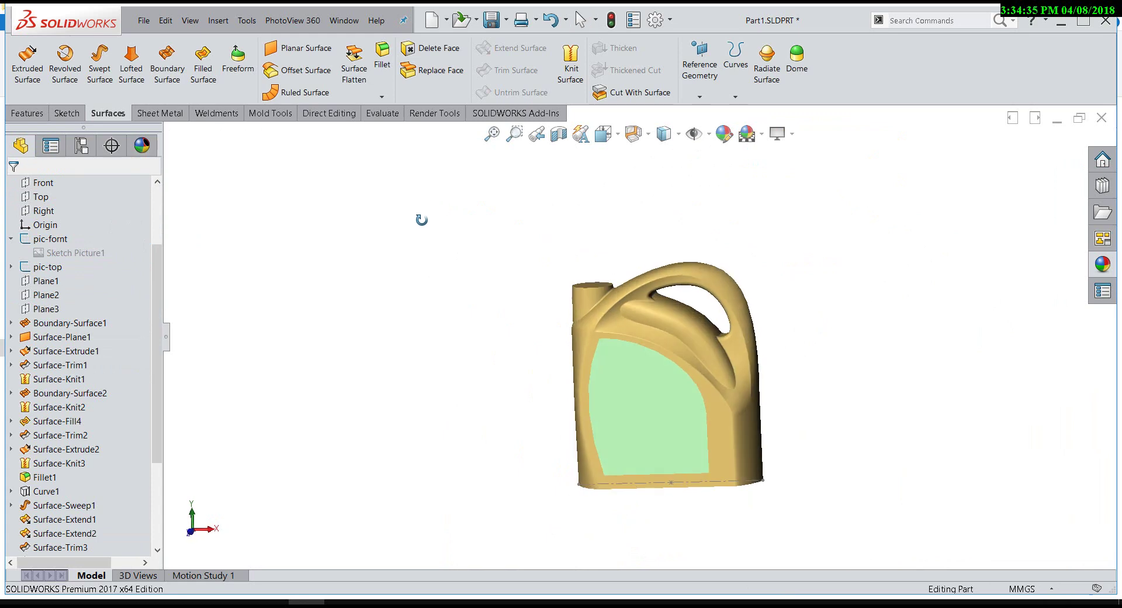
middle_drag(614, 283, 630, 351)
scroll(629, 351, down, 3)
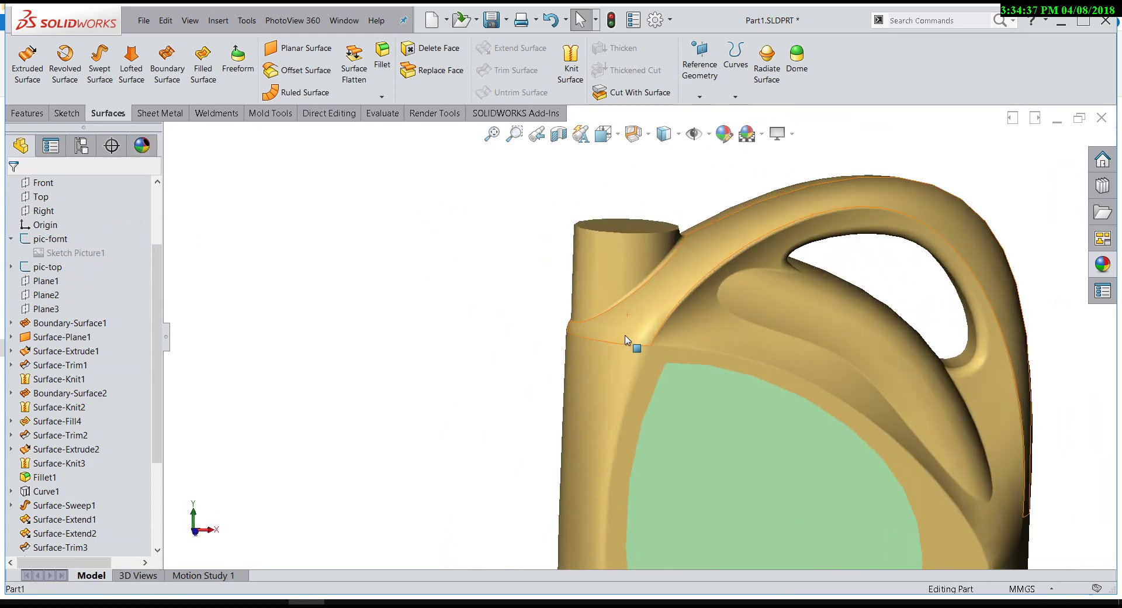
scroll(622, 353, up, 3)
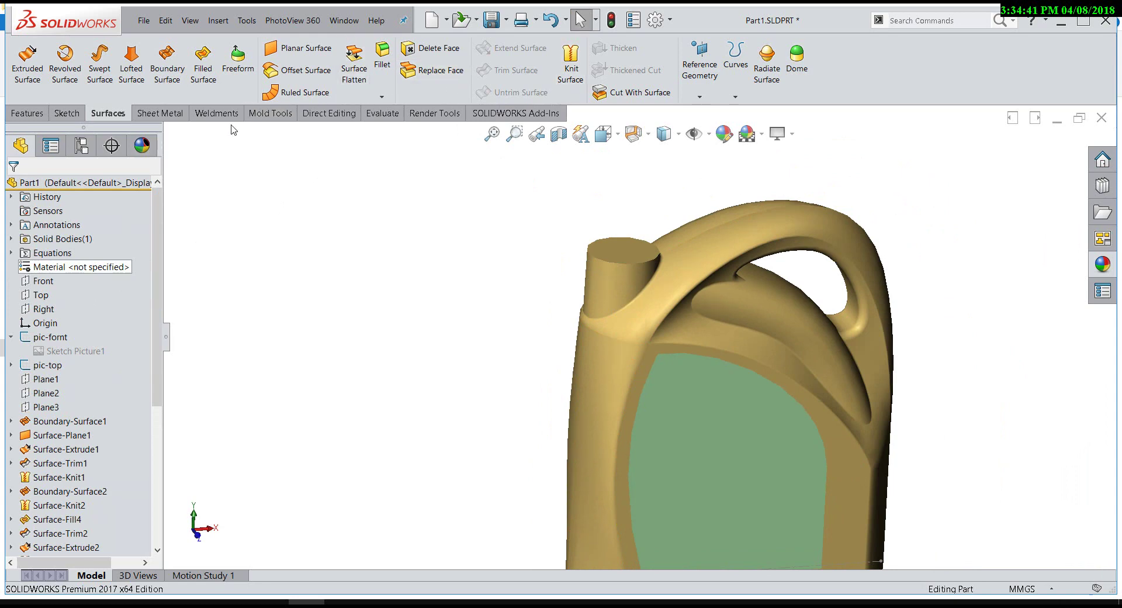
Step: Shell the jug to a 5 mm wall, removing the neck's top face
click(24, 115)
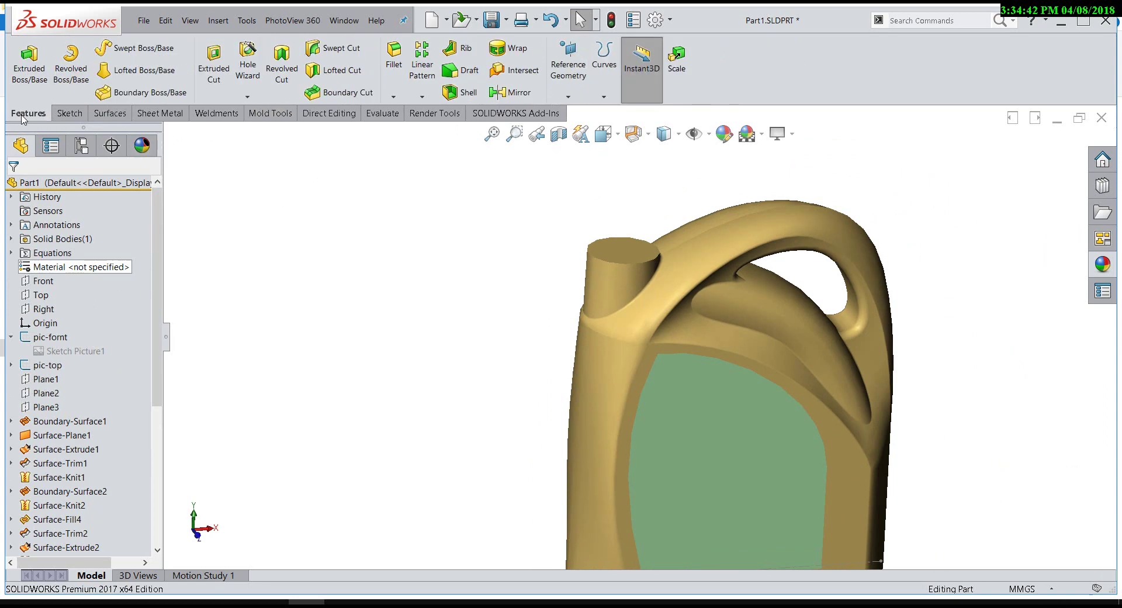
click(462, 92)
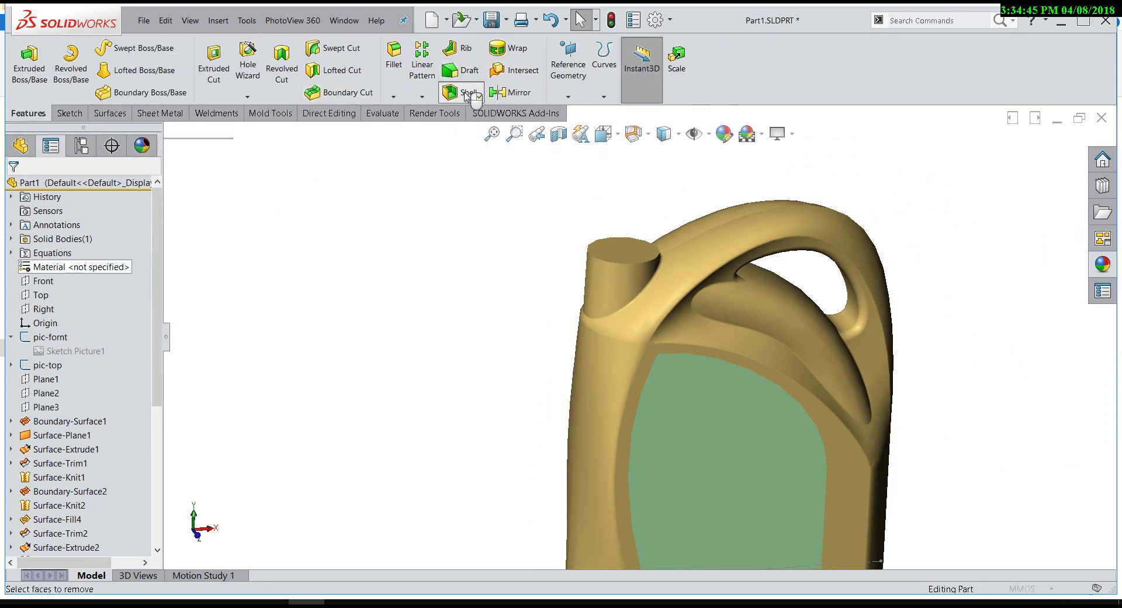
text(2)
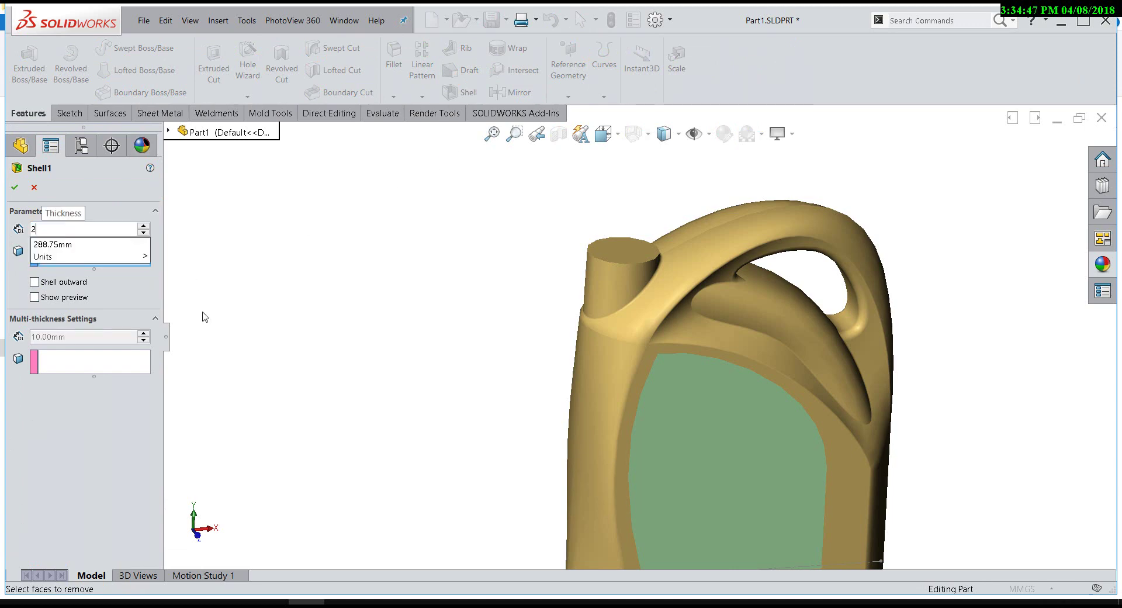
key(BackSpace)
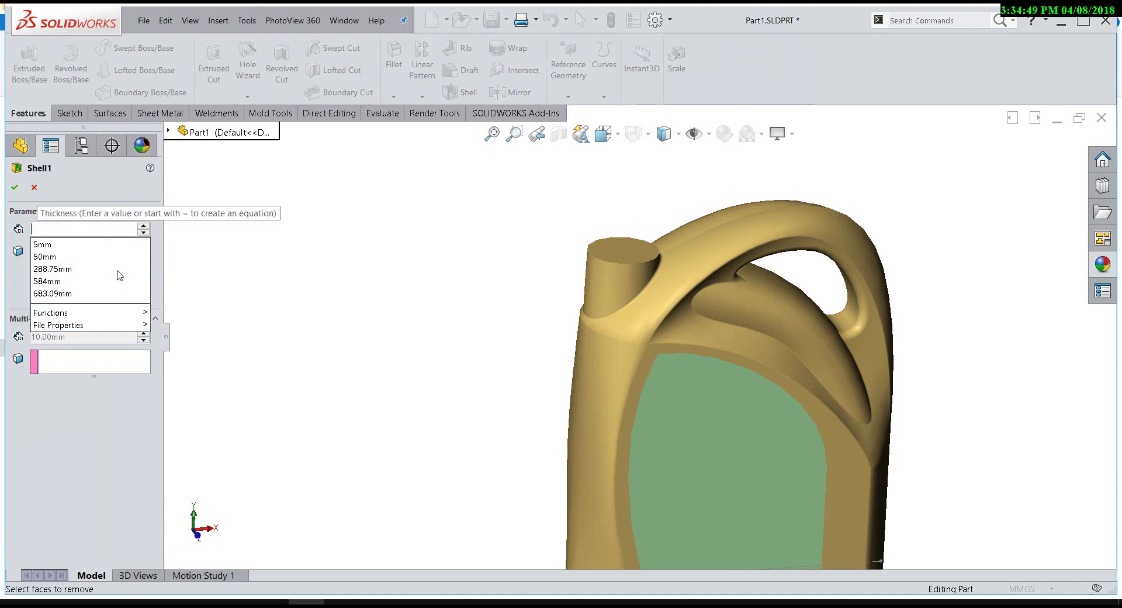
text(5)
key(Return)
scroll(529, 337, down, 3)
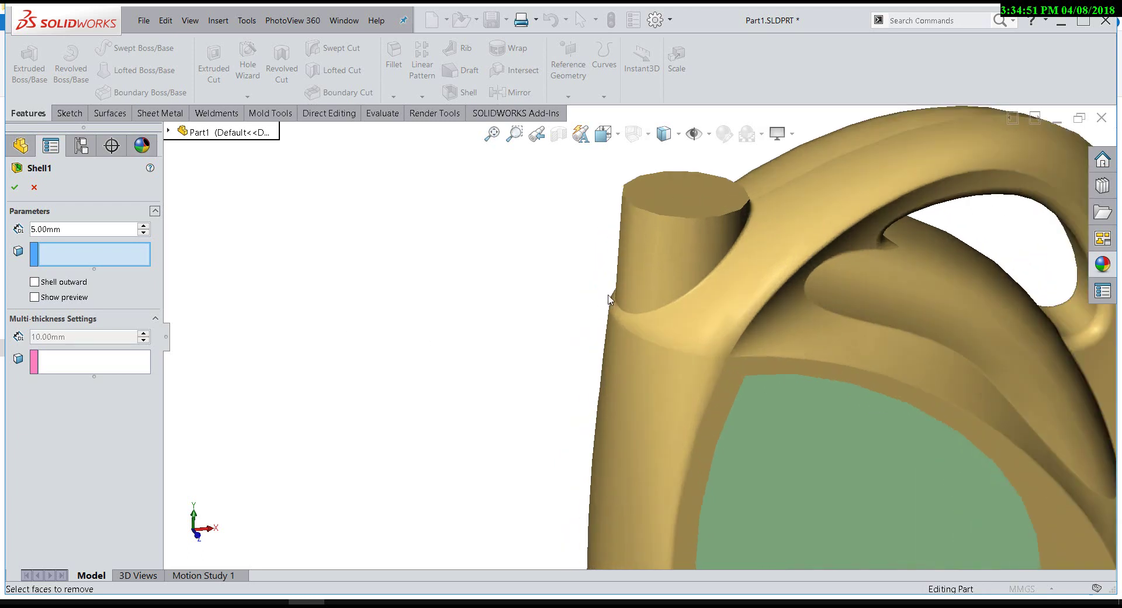
click(700, 195)
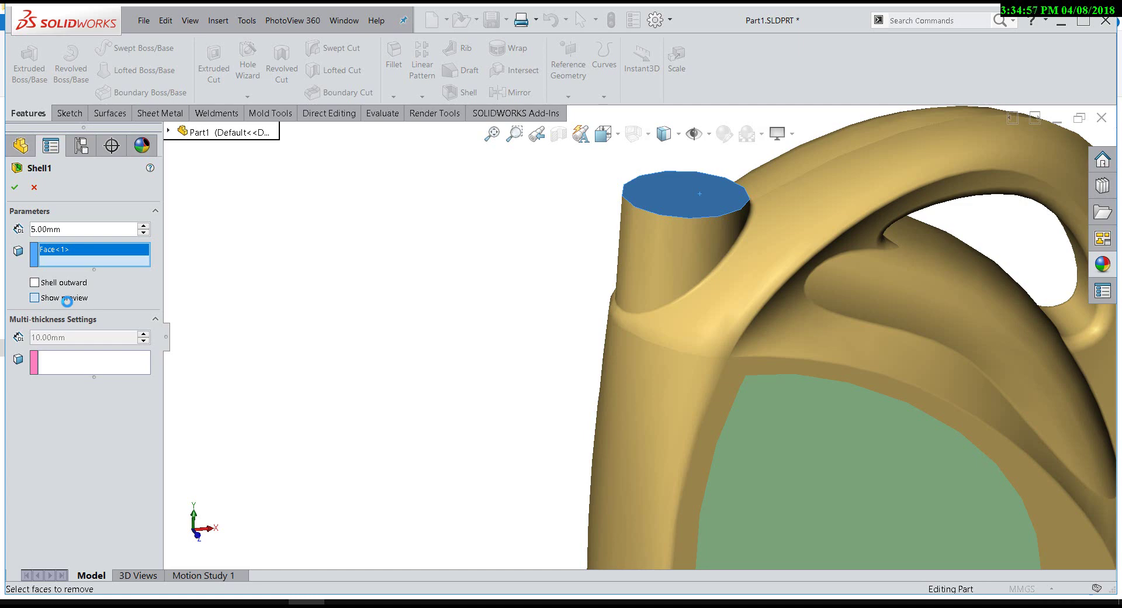
click(68, 299)
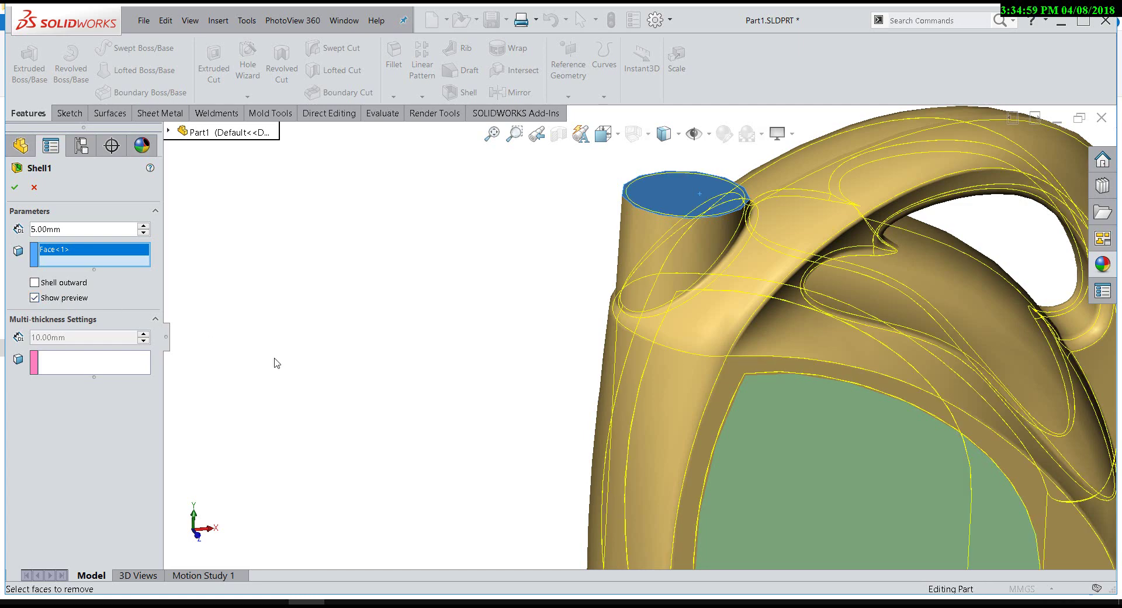
scroll(276, 362, up, 3)
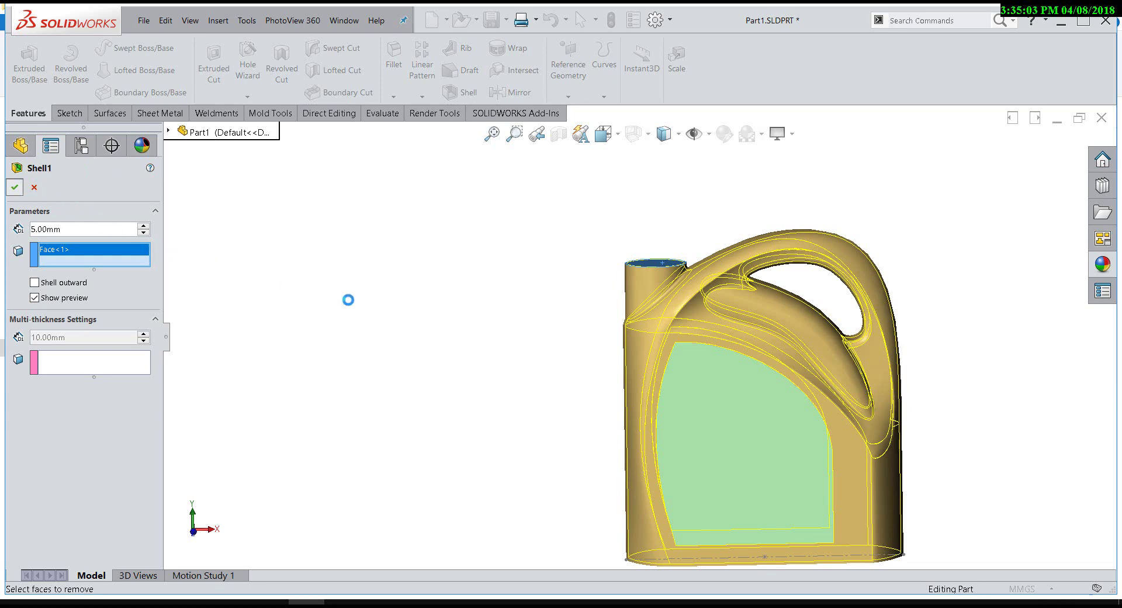
mouse_move(489, 331)
middle_down()
mouse_move(633, 448)
mouse_move(501, 326)
middle_up()
Step: Orbit and zoom around the hollow jug to inspect its bottom, back and spout
scroll(501, 326, down, 3)
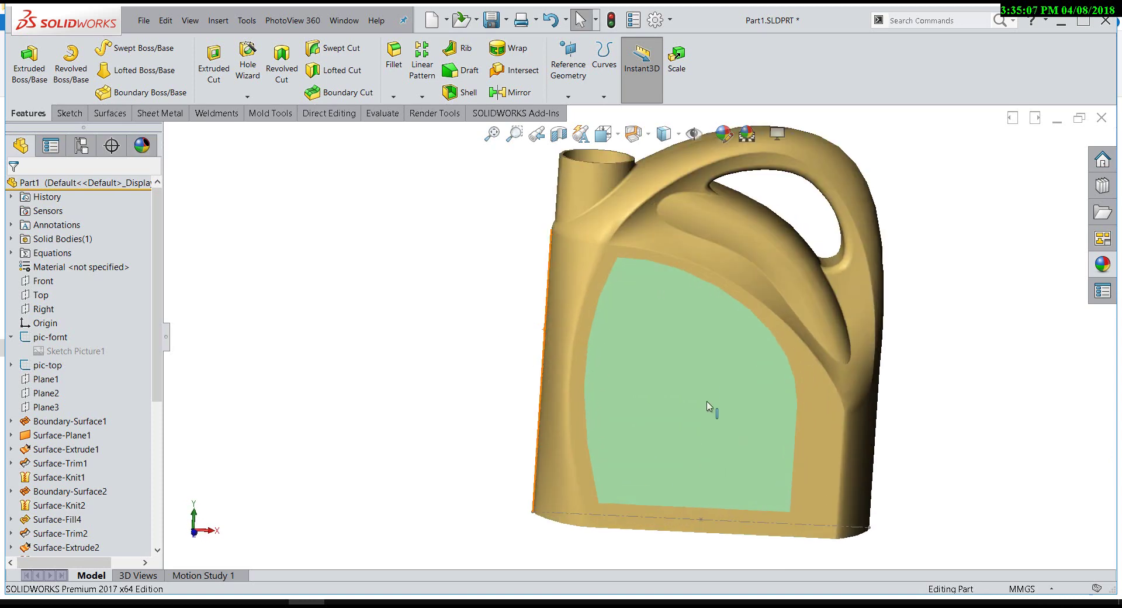
mouse_move(744, 344)
middle_down()
mouse_move(674, 205)
mouse_move(574, 262)
mouse_move(571, 195)
middle_up()
scroll(574, 261, down, 5)
scroll(574, 262, up, 3)
scroll(571, 196, up, 2)
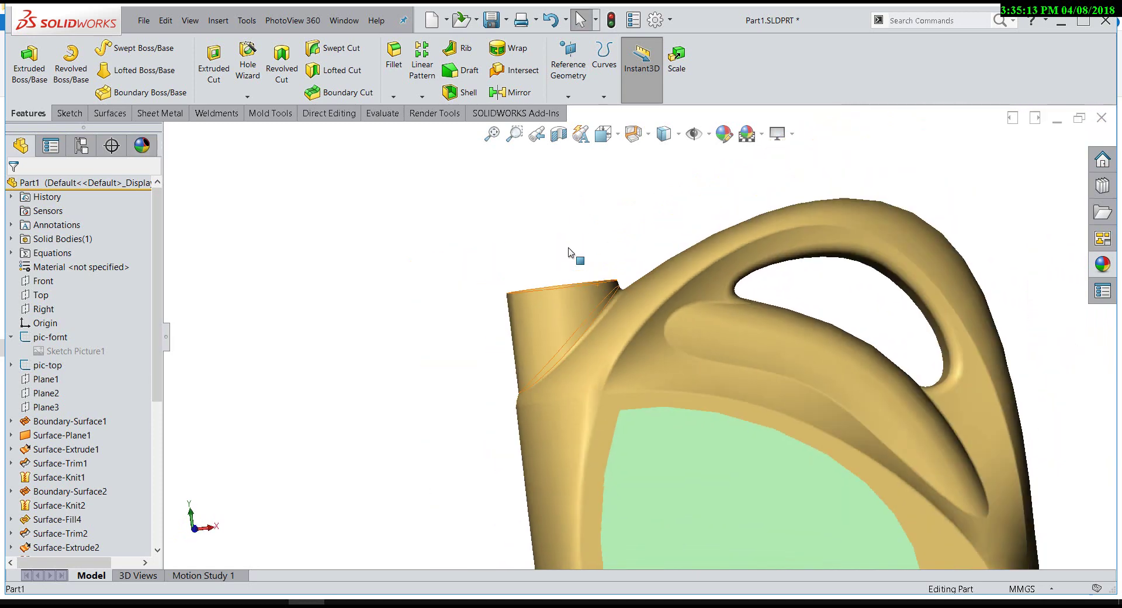
middle_drag(573, 250, 611, 234)
scroll(612, 233, up, 1)
scroll(607, 253, up, 3)
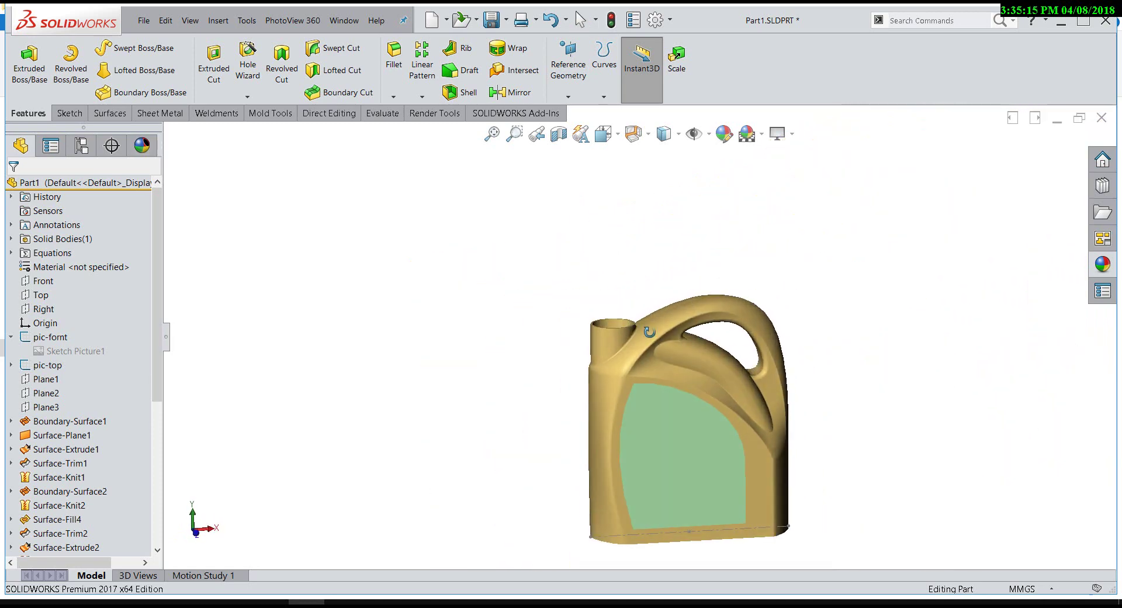
middle_drag(696, 359, 732, 393)
scroll(699, 357, down, 3)
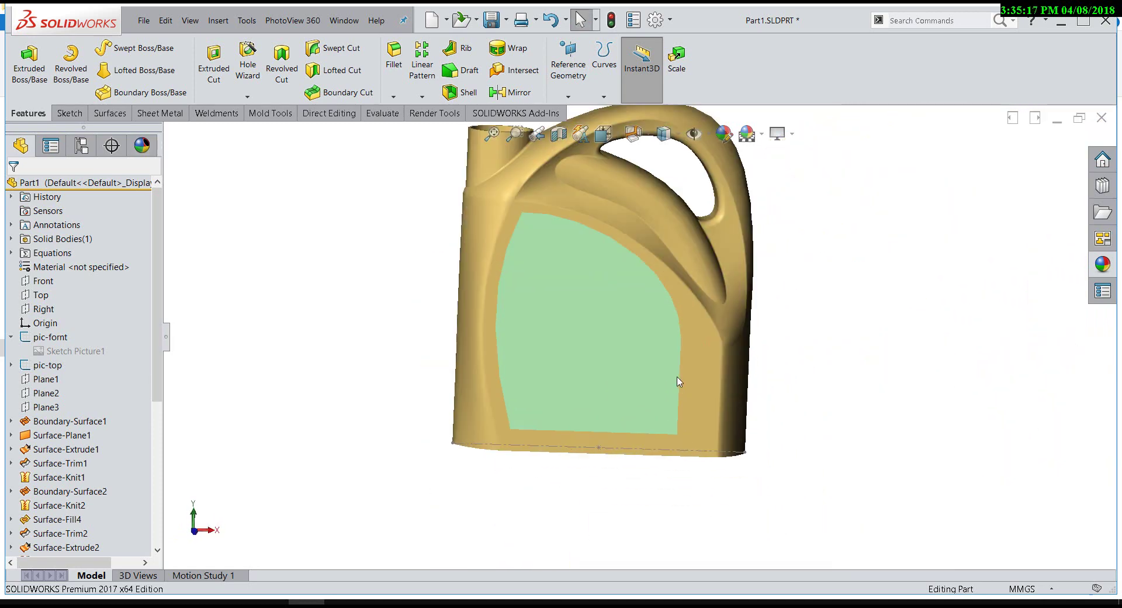
scroll(699, 357, down, 2)
scroll(659, 337, up, 1)
scroll(656, 293, up, 3)
mouse_move(659, 338)
middle_down()
mouse_move(656, 293)
mouse_move(696, 305)
mouse_move(687, 337)
middle_up()
scroll(651, 293, down, 3)
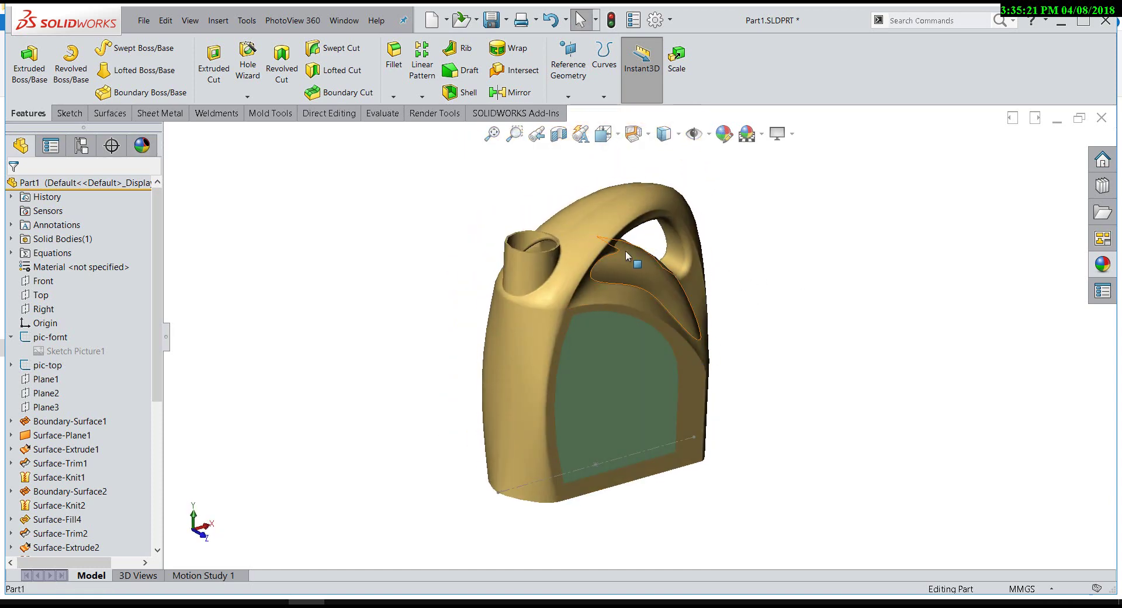
scroll(626, 253, down, 2)
middle_drag(625, 254, 591, 250)
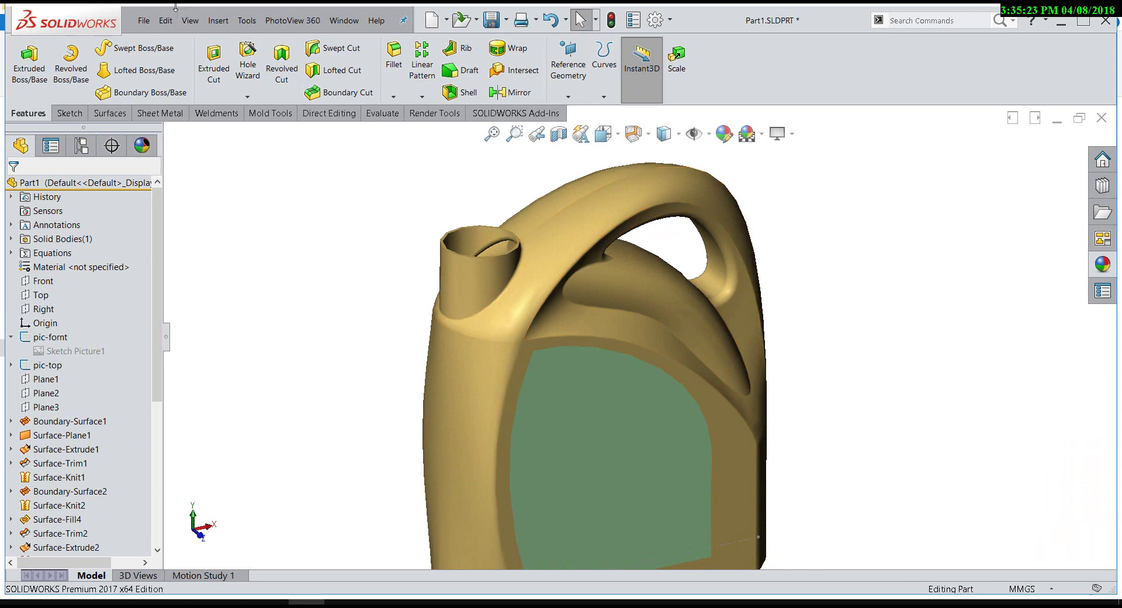
Step: Bring up the Save As window for the part, then close it
click(144, 21)
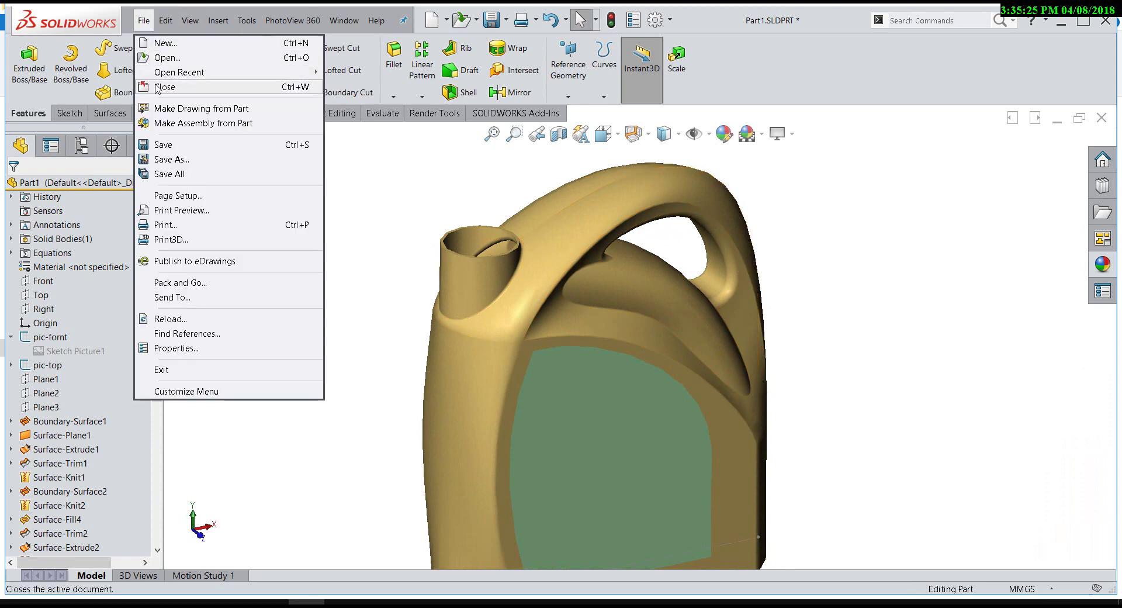
click(176, 160)
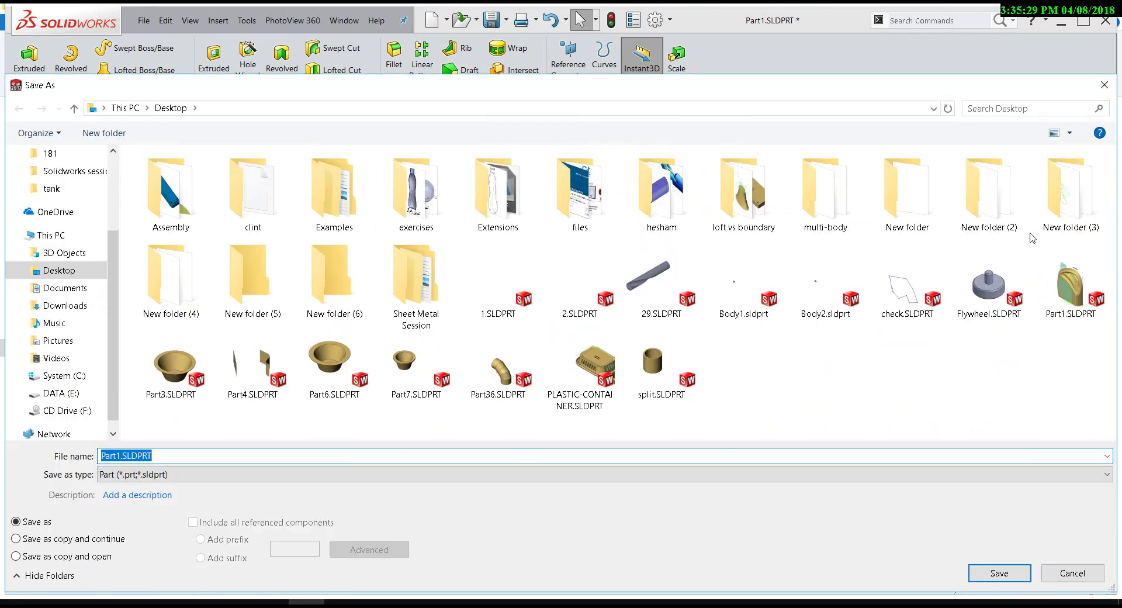
click(1103, 86)
Step: Zoom and orbit close to the neck rim, checking the bottle reference slide
scroll(482, 251, down, 3)
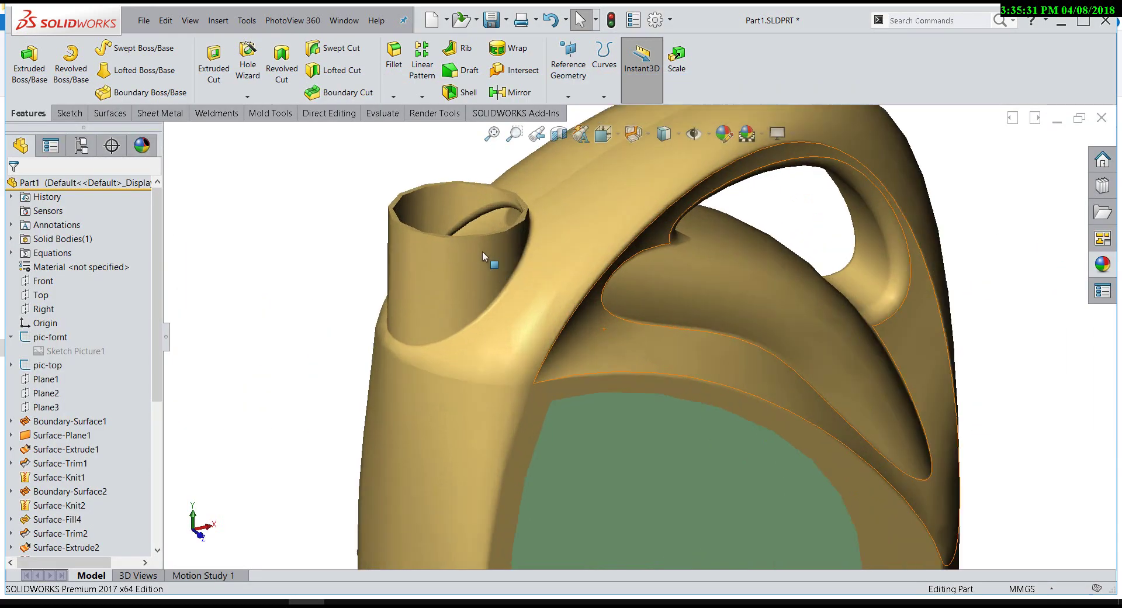
scroll(482, 247, down, 3)
scroll(467, 223, down, 3)
middle_drag(426, 158, 556, 265)
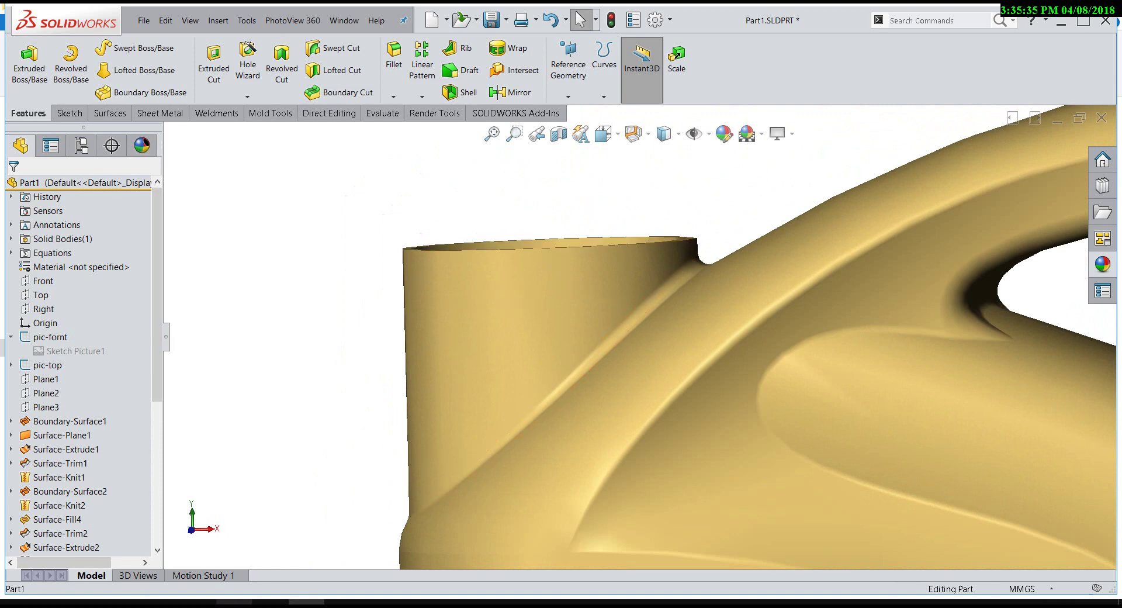
key(alt+Tab)
key(alt+Tab)
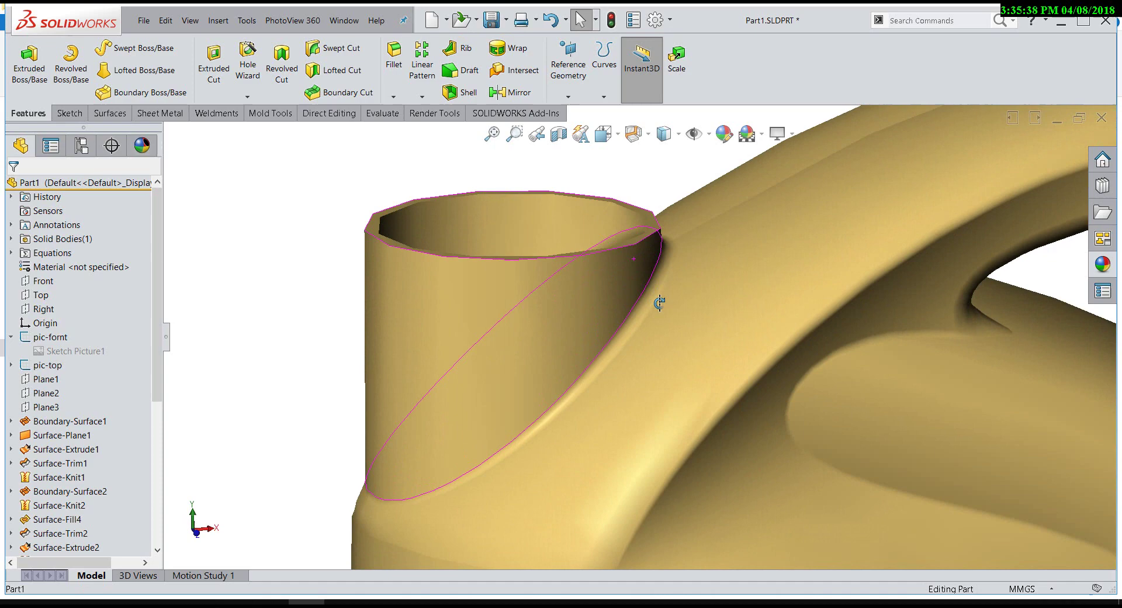
middle_drag(633, 258, 636, 203)
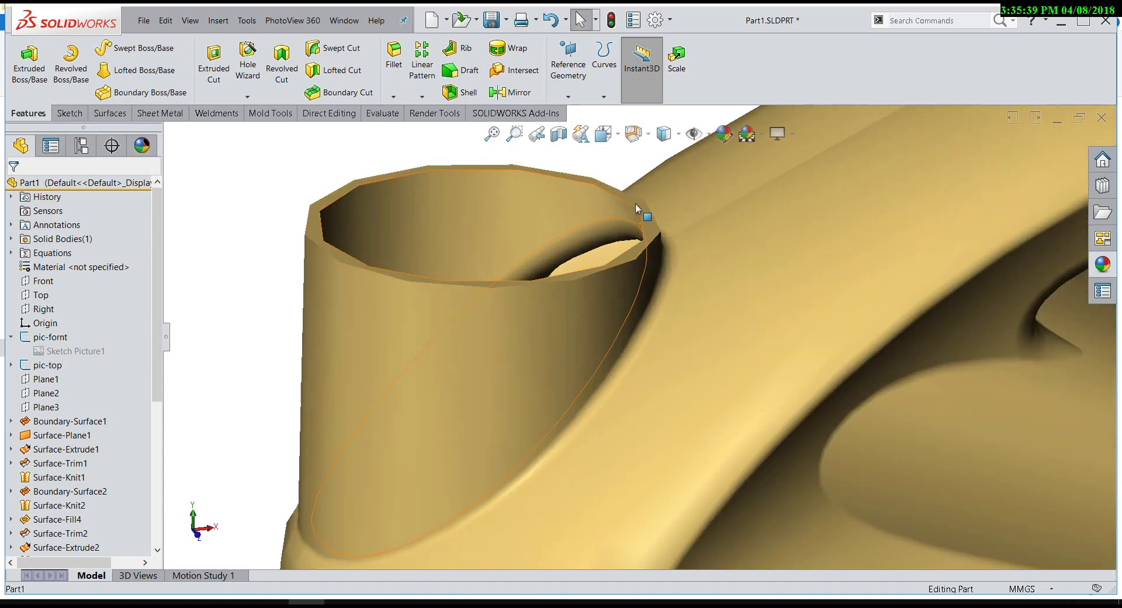
scroll(616, 275, down, 5)
middle_drag(616, 275, 618, 232)
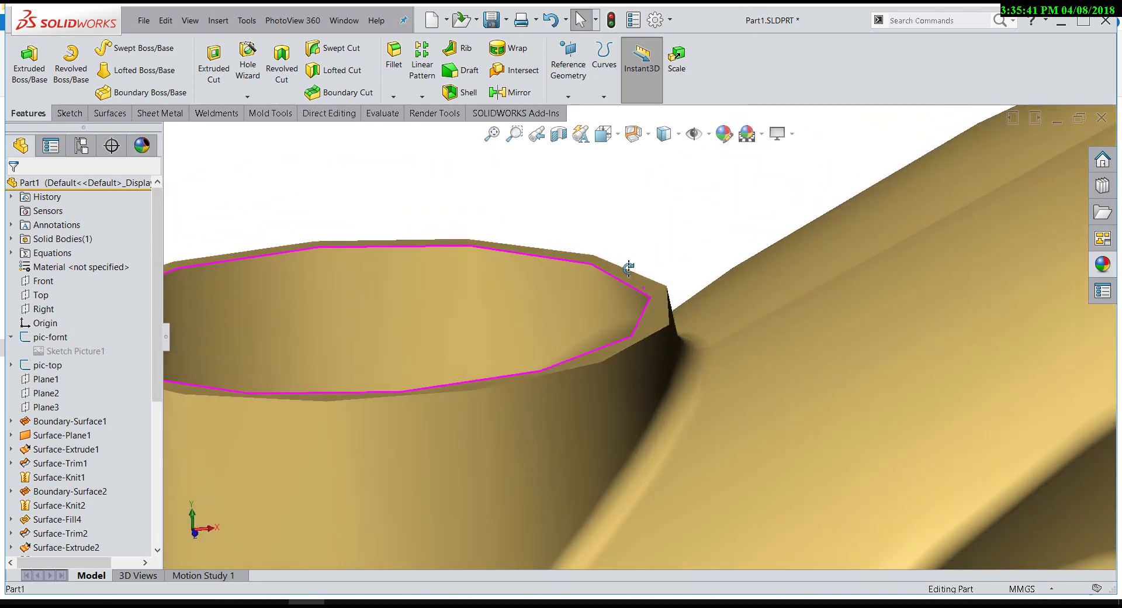
scroll(620, 246, up, 3)
scroll(636, 277, down, 1)
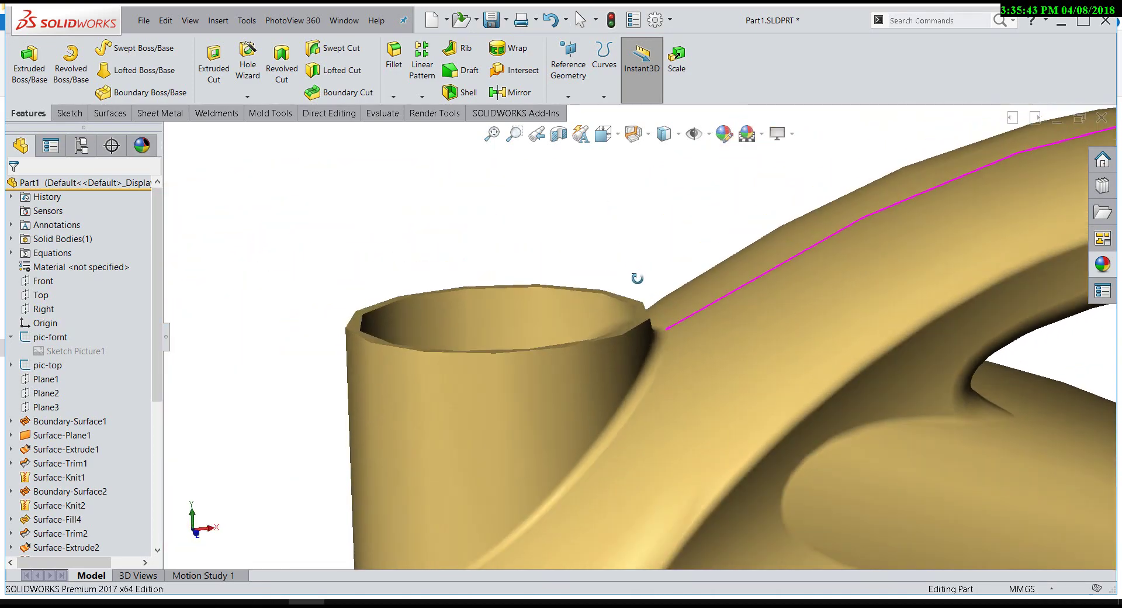
scroll(634, 292, down, 2)
scroll(631, 320, down, 3)
Step: Start a sketch on the neck's top face and exit it without drawing anything
right_click(644, 308)
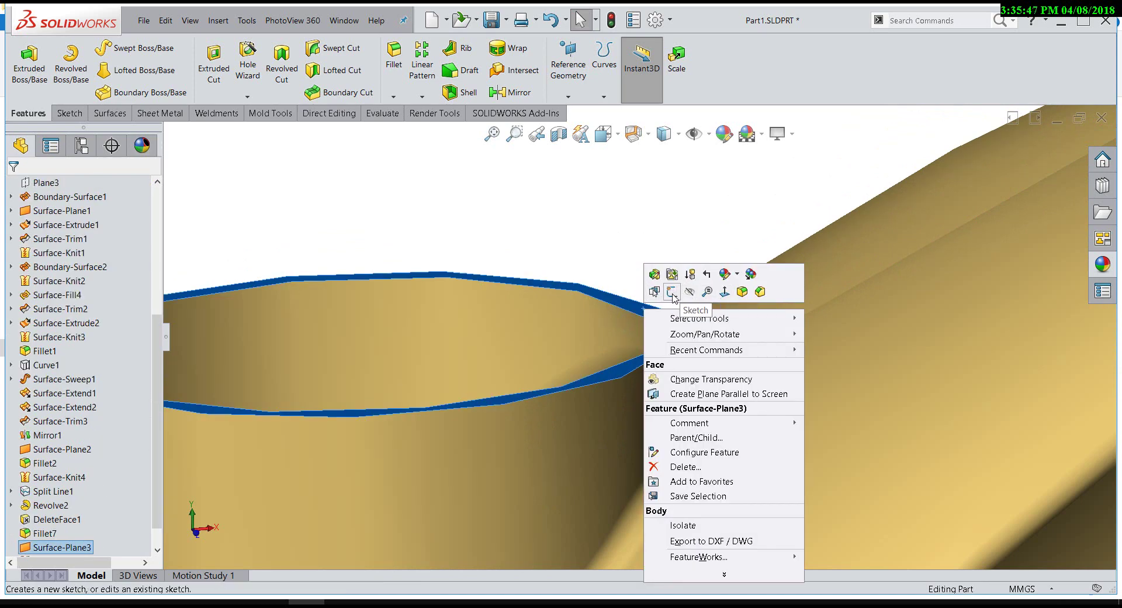
click(672, 291)
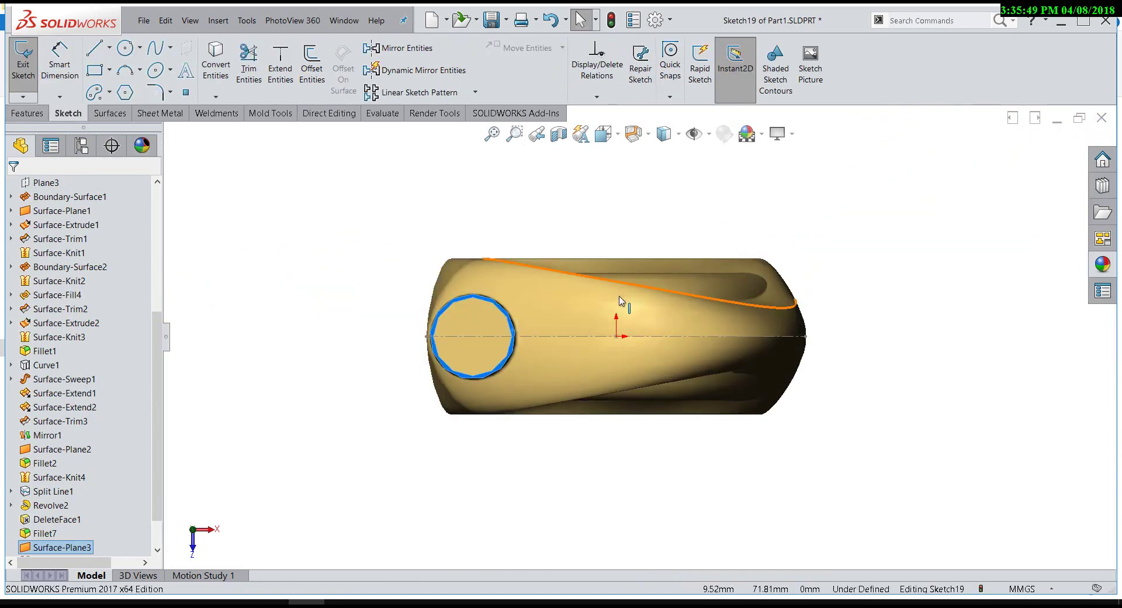
scroll(514, 356, down, 3)
middle_drag(514, 356, 494, 203)
scroll(536, 274, up, 3)
mouse_move(536, 273)
middle_down()
mouse_move(497, 281)
mouse_move(466, 233)
middle_up()
scroll(496, 279, down, 5)
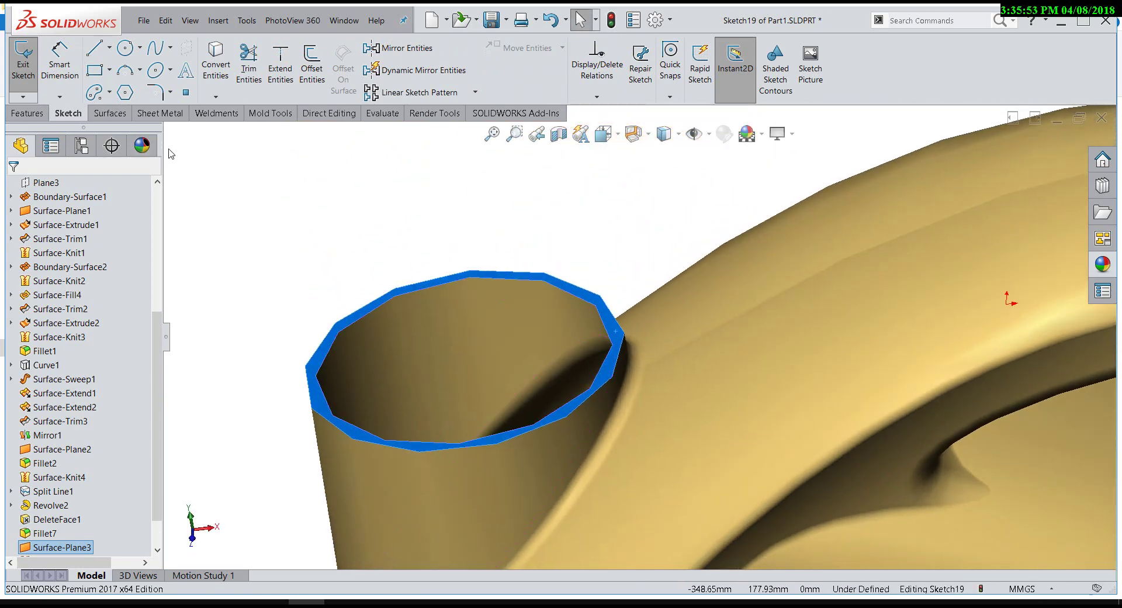
click(23, 64)
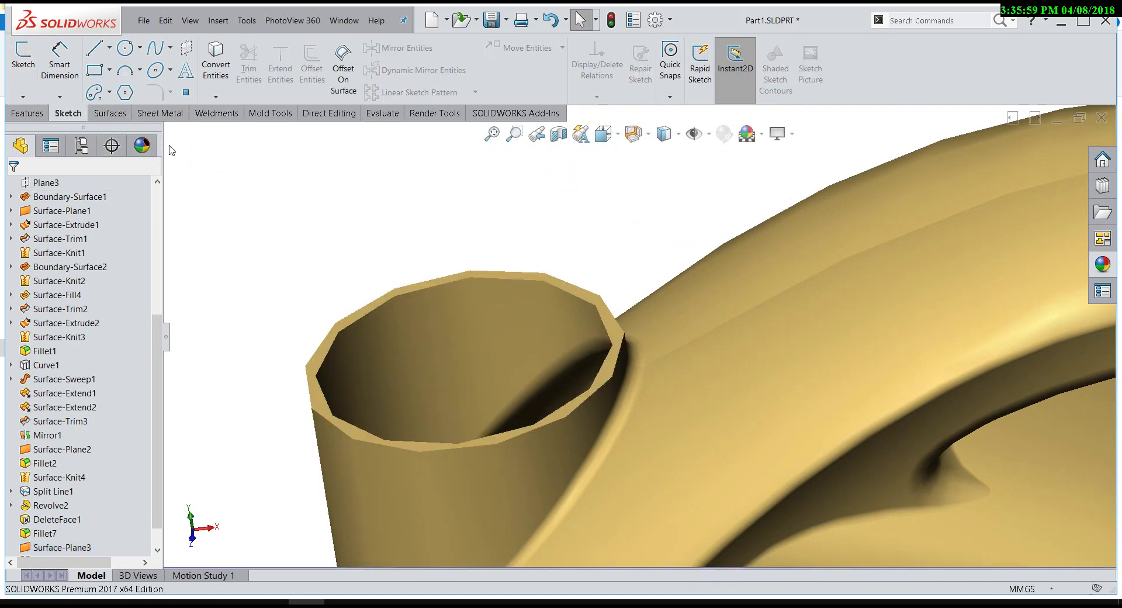
Step: Offset the neck's top face upward by 20 mm with Move Face
click(329, 113)
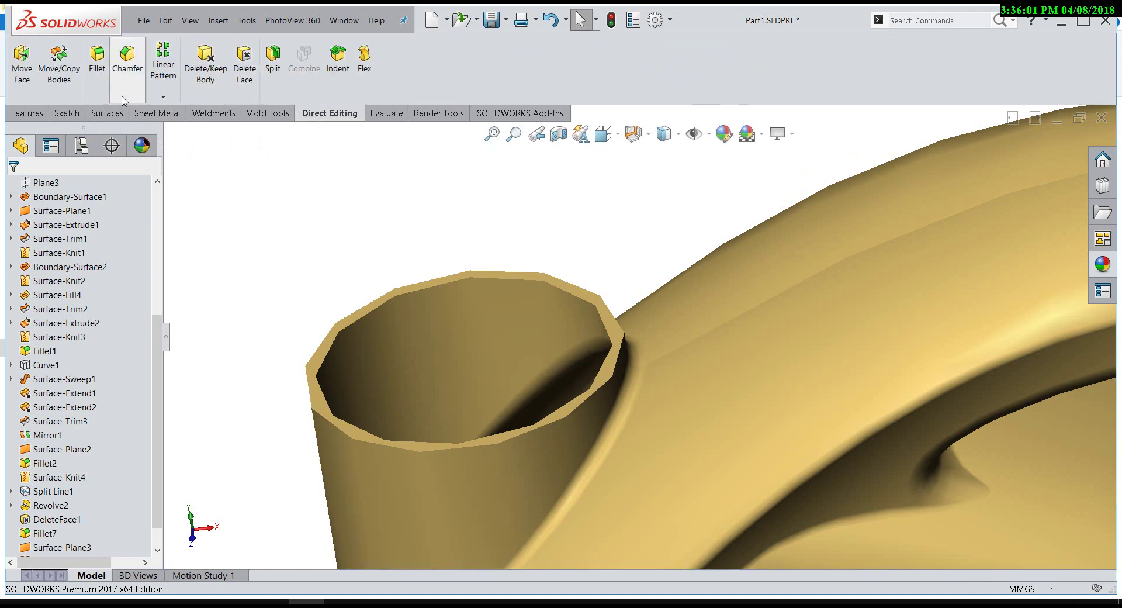
scroll(198, 299, down, 2)
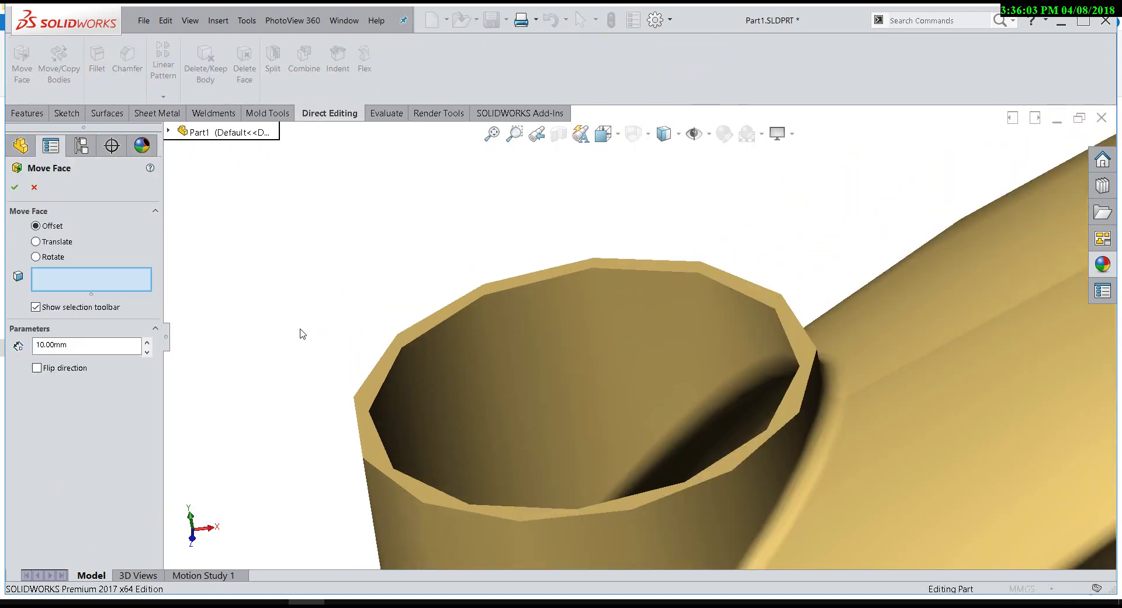
click(373, 385)
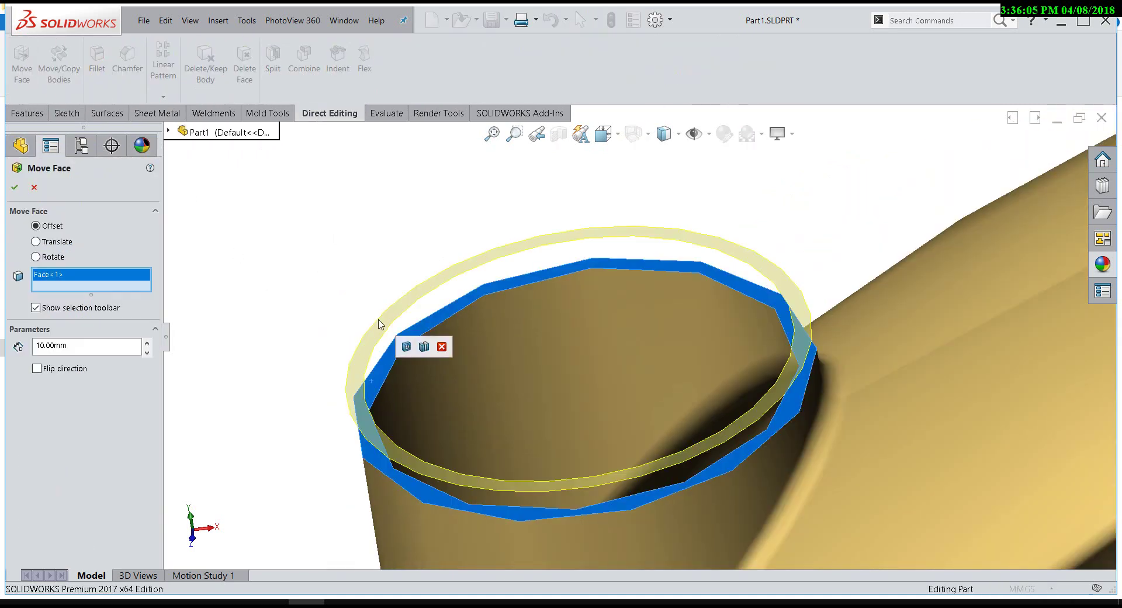
middle_drag(381, 324, 379, 229)
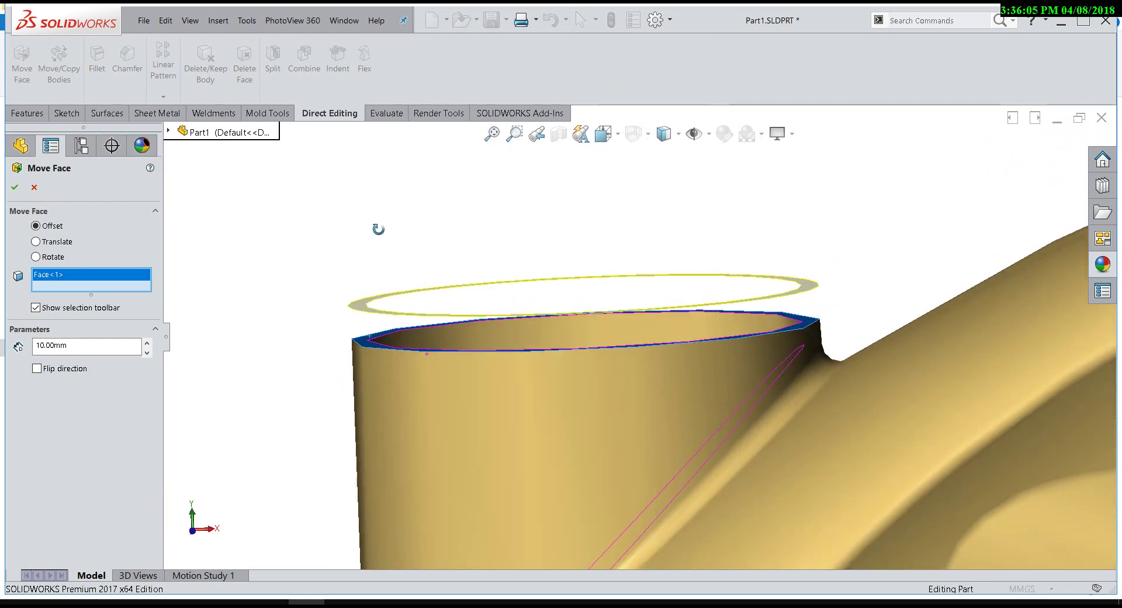
click(147, 345)
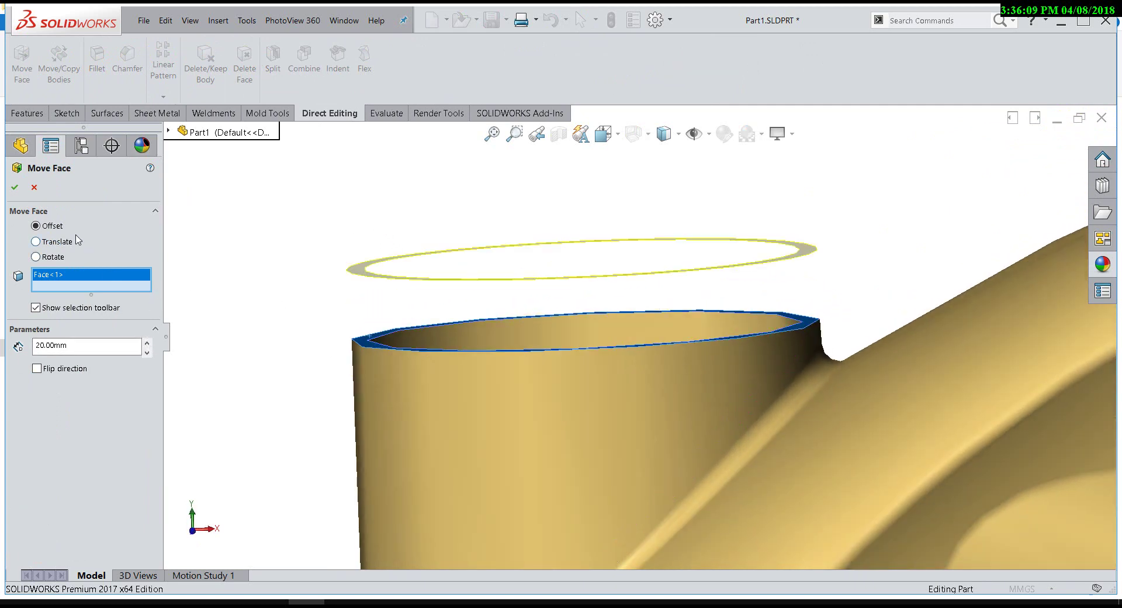
key(Return)
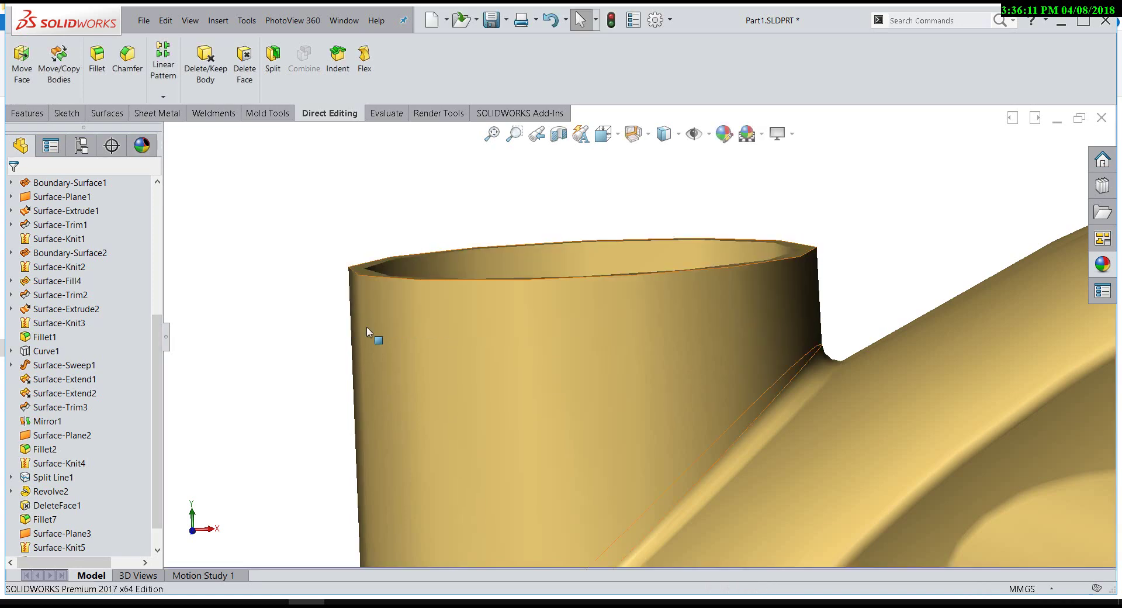
Step: Orbit and zoom around the neck to check the taller spout
mouse_move(374, 331)
middle_down()
mouse_move(454, 279)
mouse_move(438, 298)
mouse_move(450, 315)
middle_up()
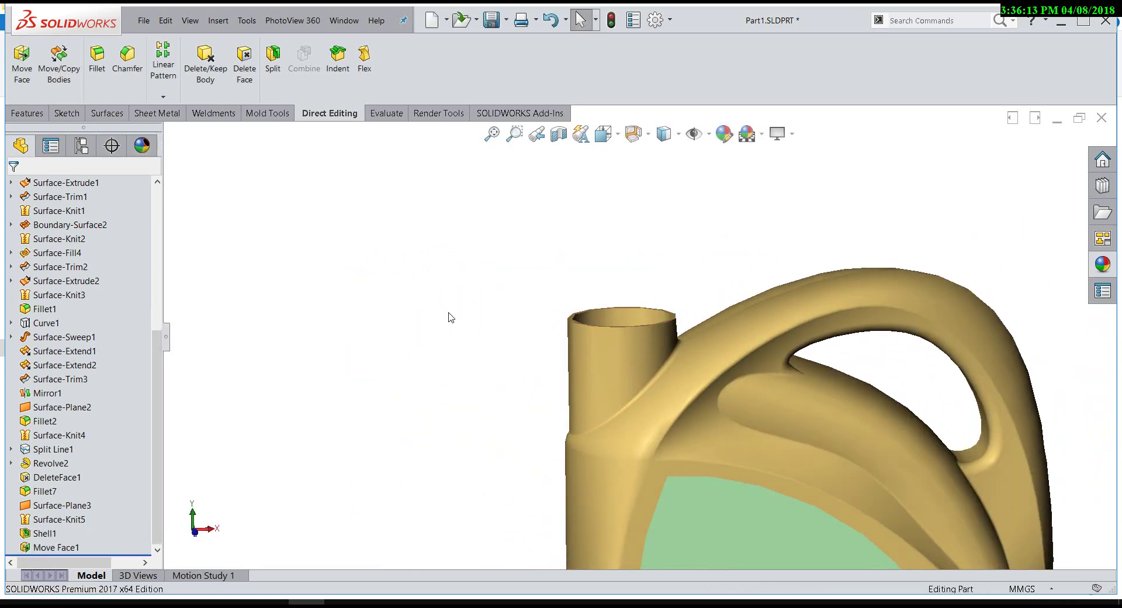
scroll(685, 337, down, 4)
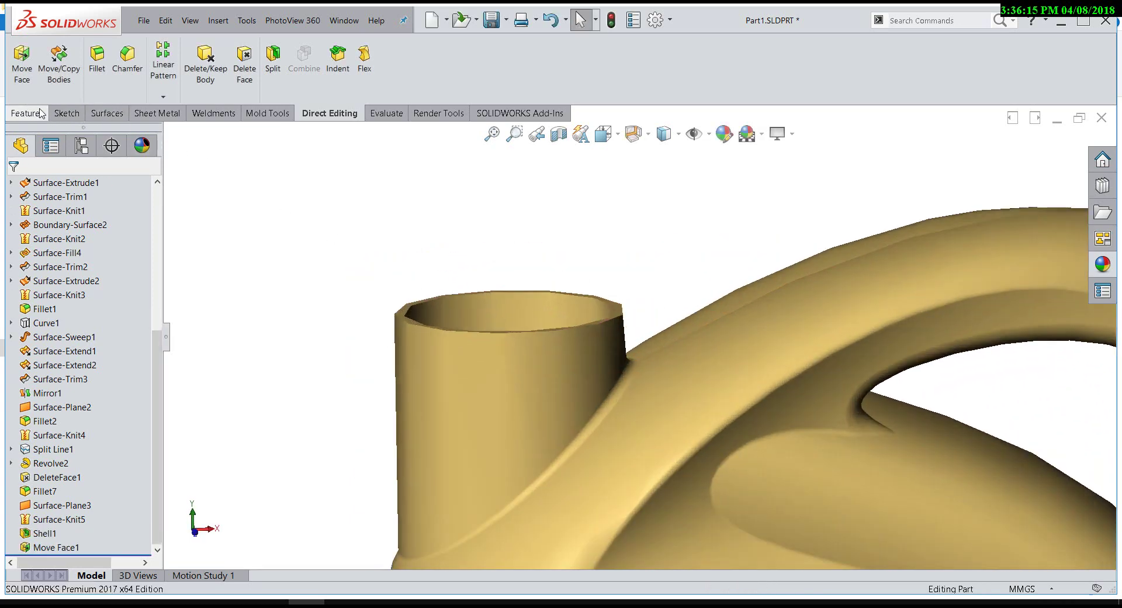
scroll(391, 304, down, 3)
scroll(404, 293, down, 2)
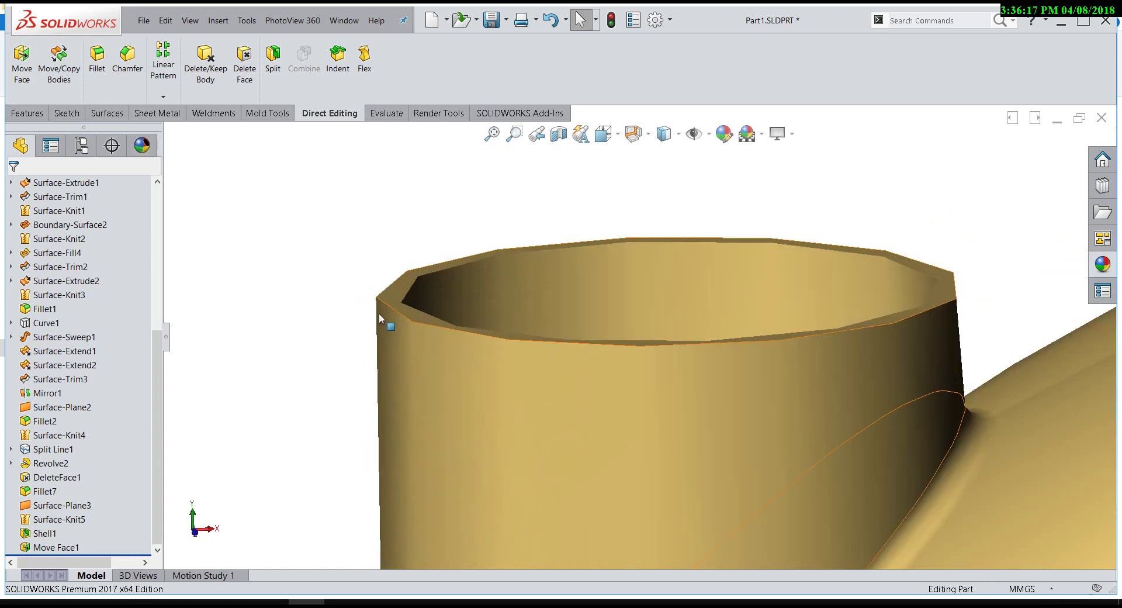
scroll(396, 308, up, 2)
mouse_move(416, 313)
middle_down()
mouse_move(441, 320)
mouse_move(431, 318)
middle_up()
scroll(431, 318, down, 2)
click(28, 113)
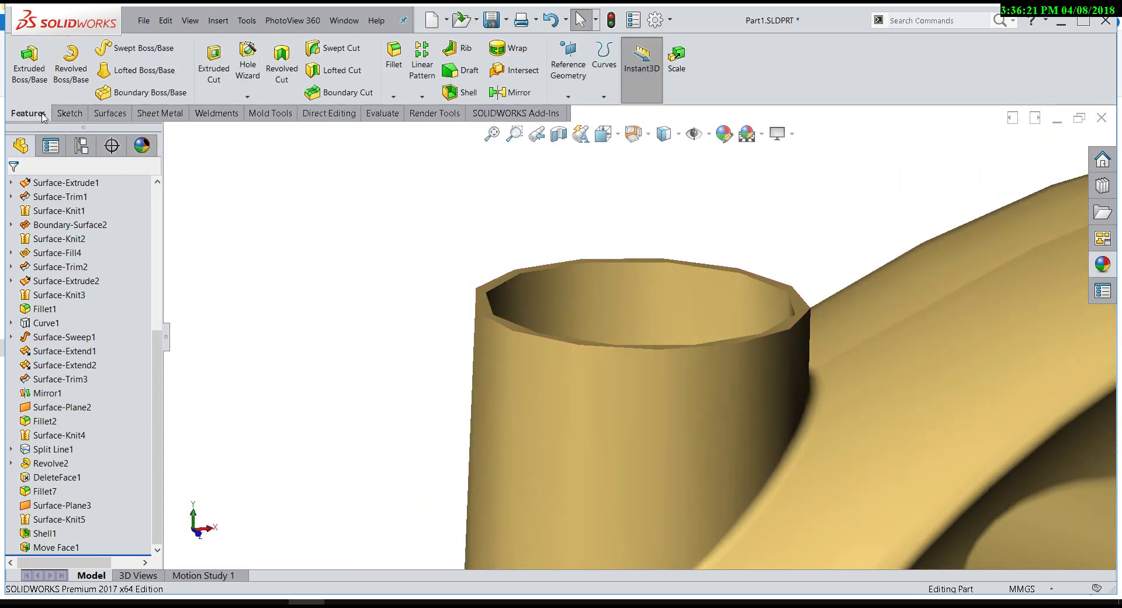
click(251, 102)
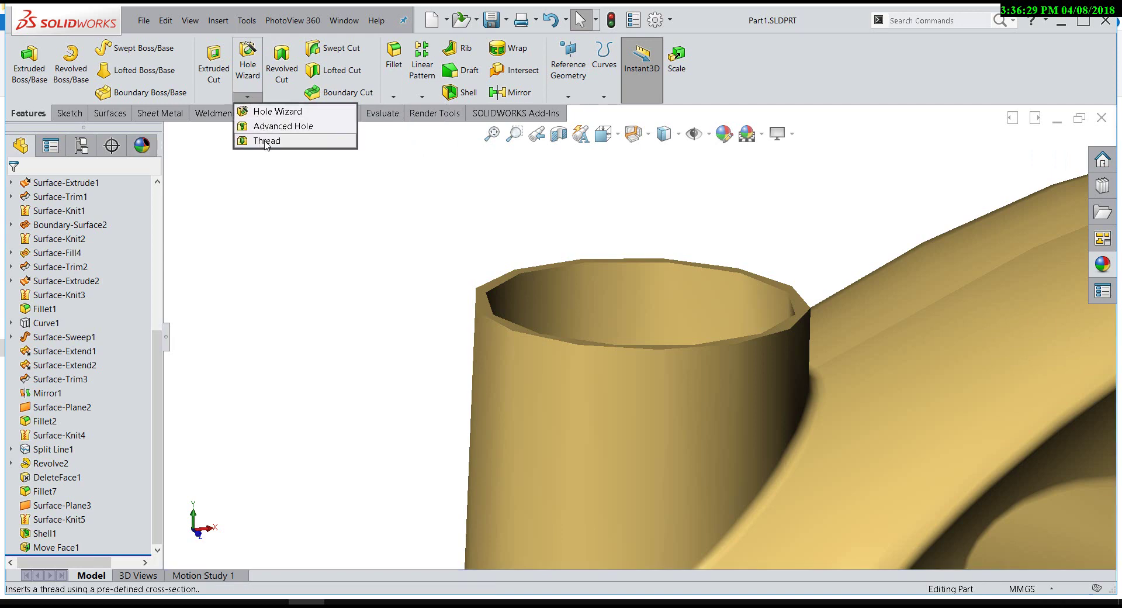
scroll(493, 285, down, 2)
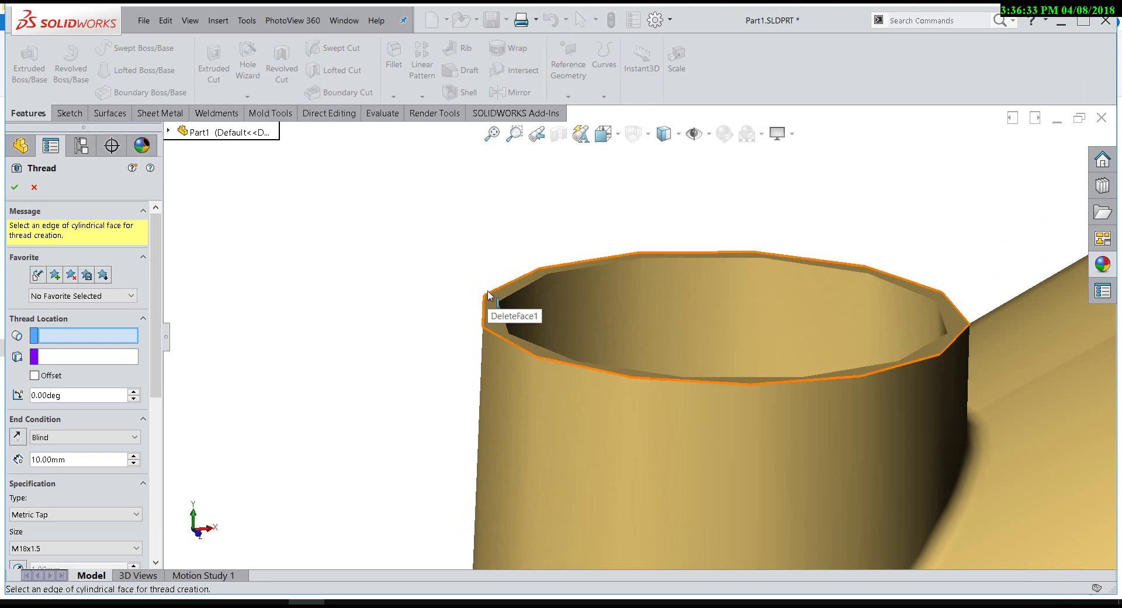
click(34, 188)
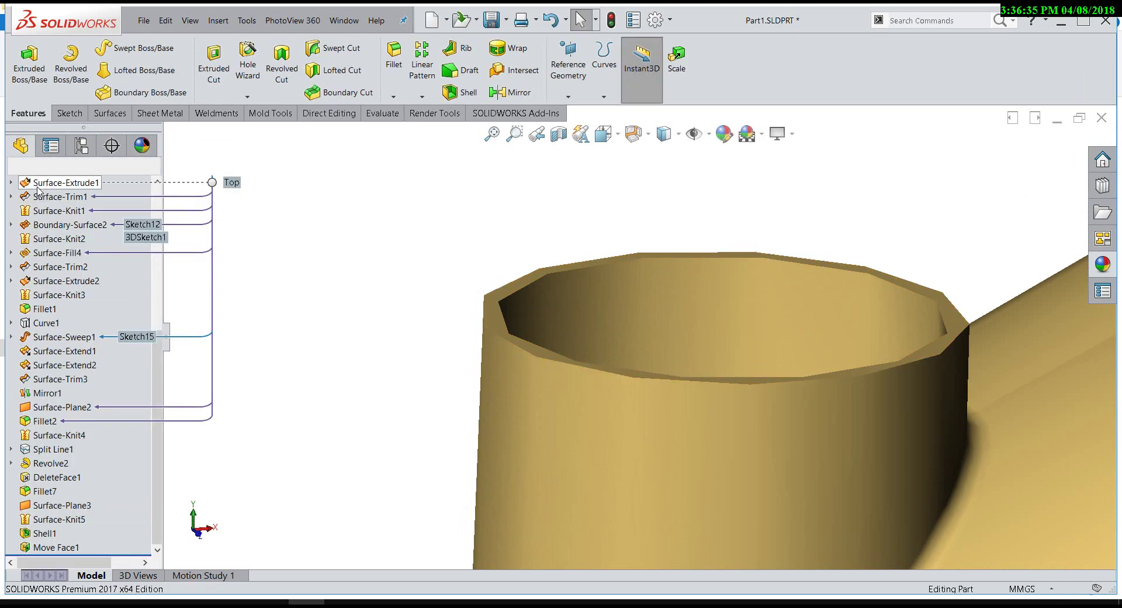
click(375, 116)
click(59, 61)
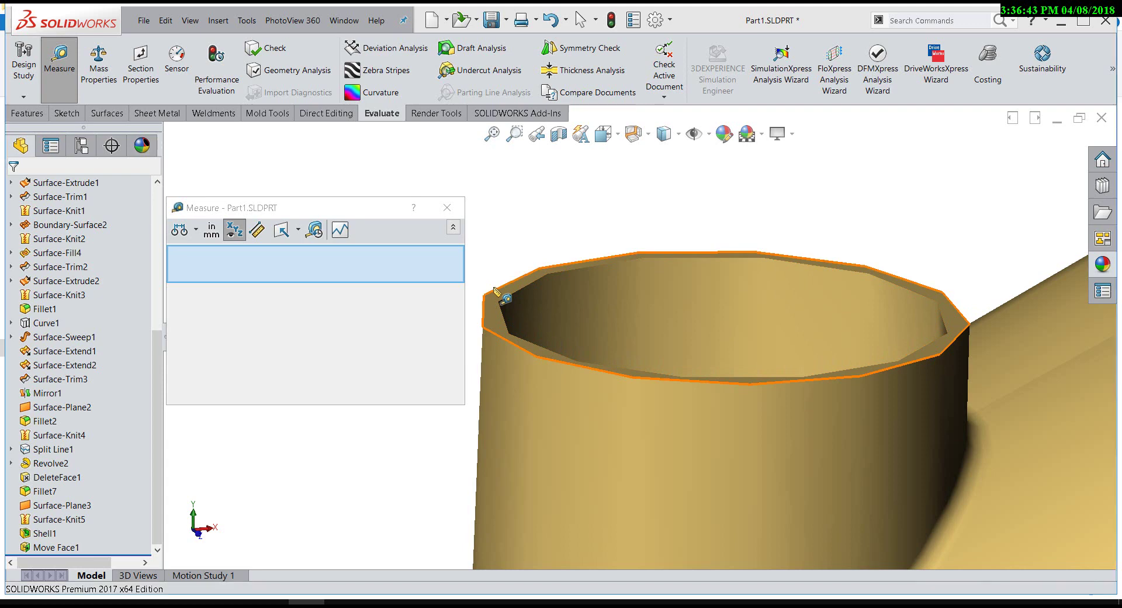
click(493, 289)
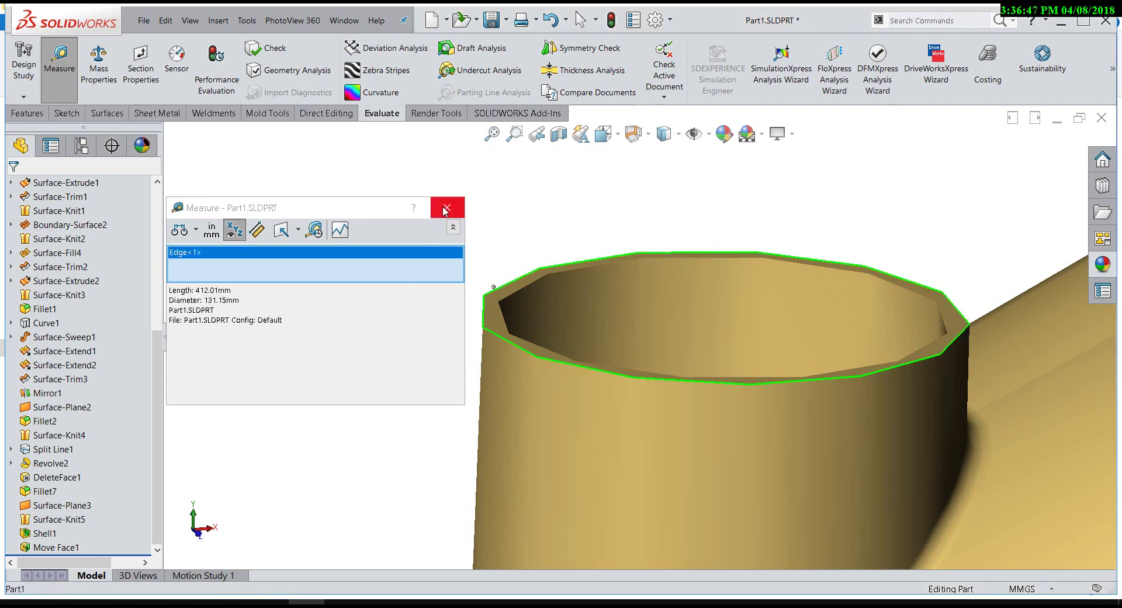
click(445, 209)
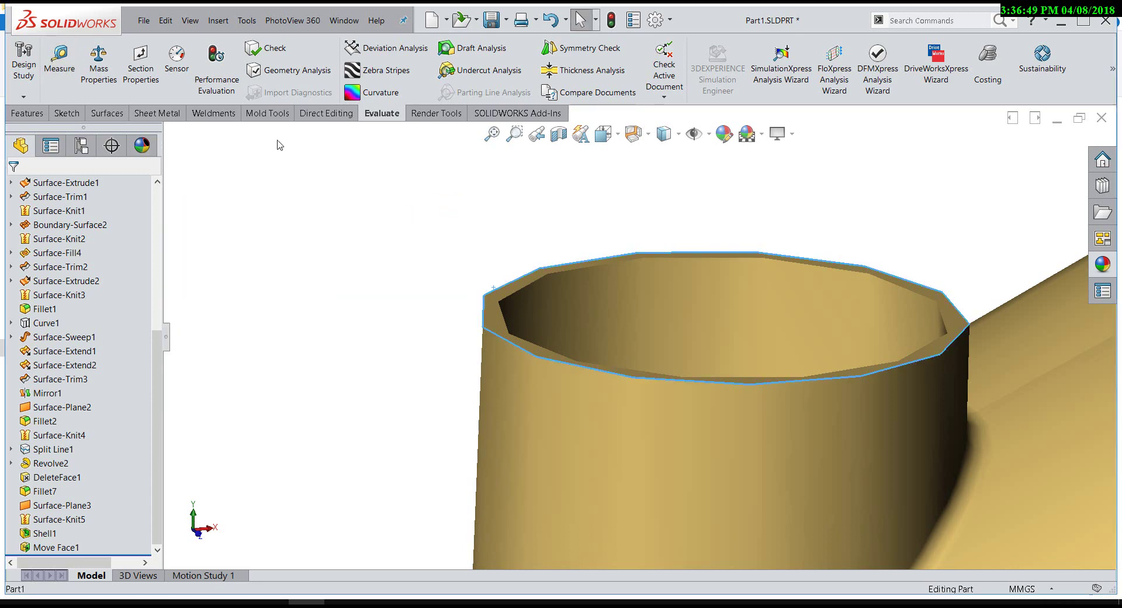
click(36, 115)
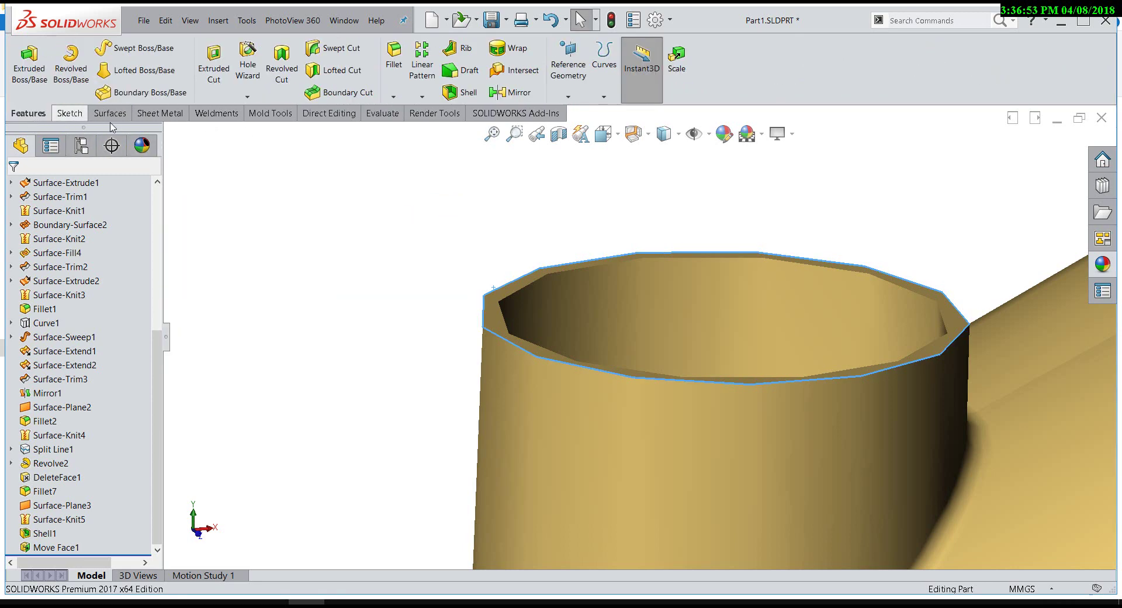
click(259, 98)
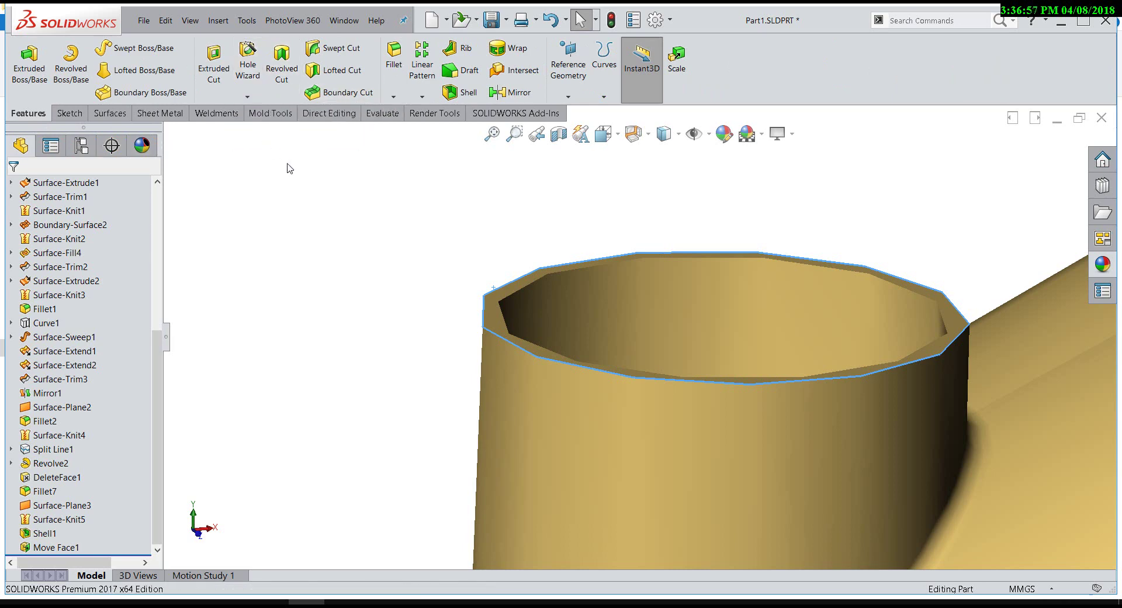
Step: Start a thread on the neck and make its length 3 revolutions
click(257, 211)
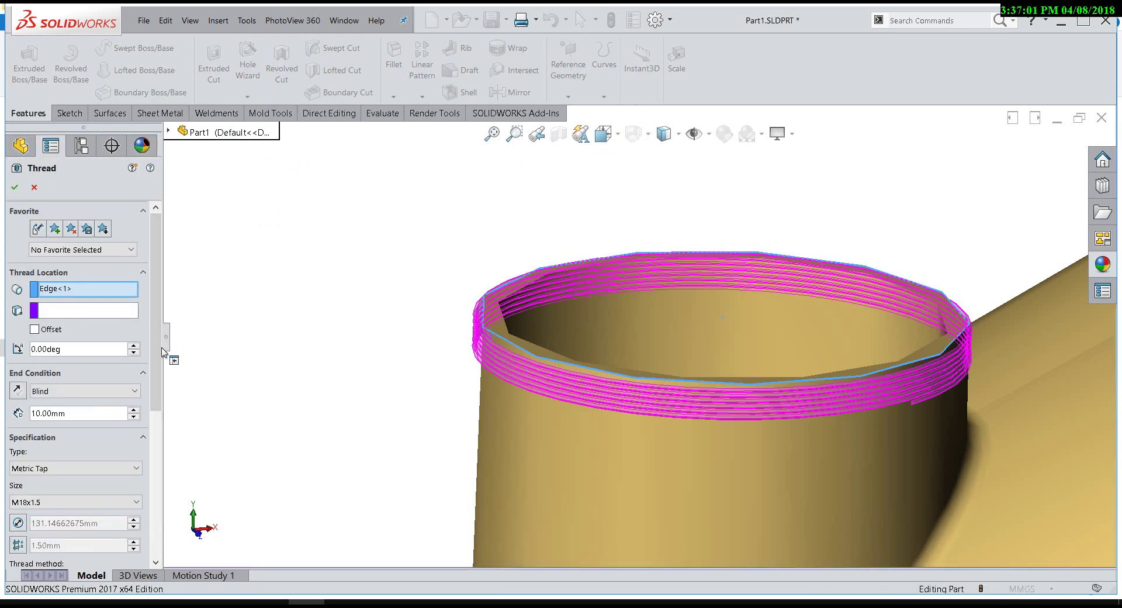
scroll(541, 384, up, 5)
scroll(521, 321, down, 3)
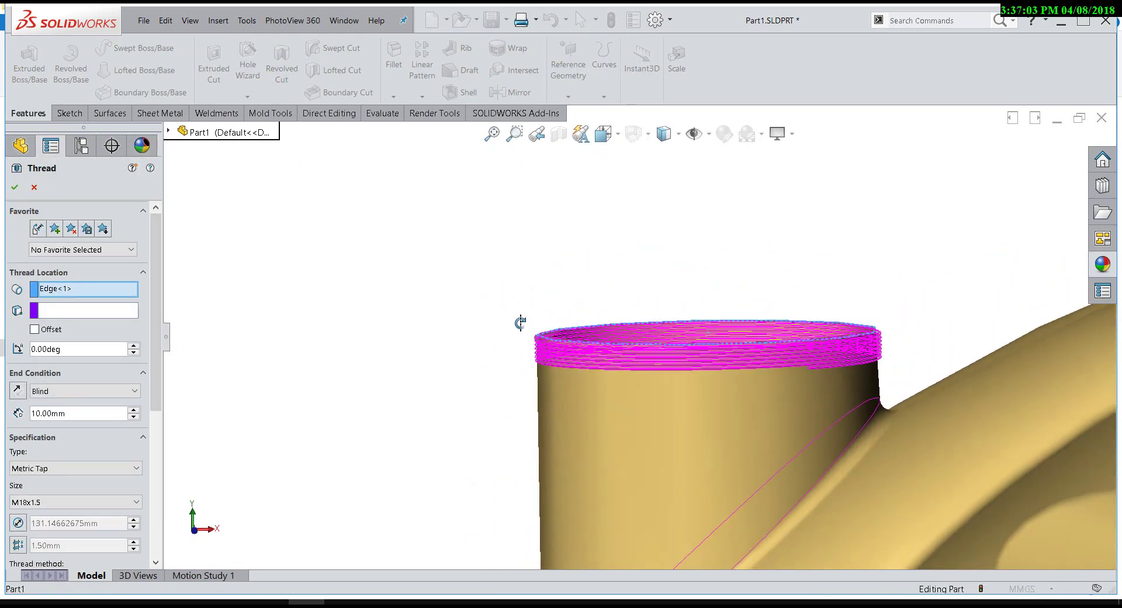
scroll(490, 355, down, 1)
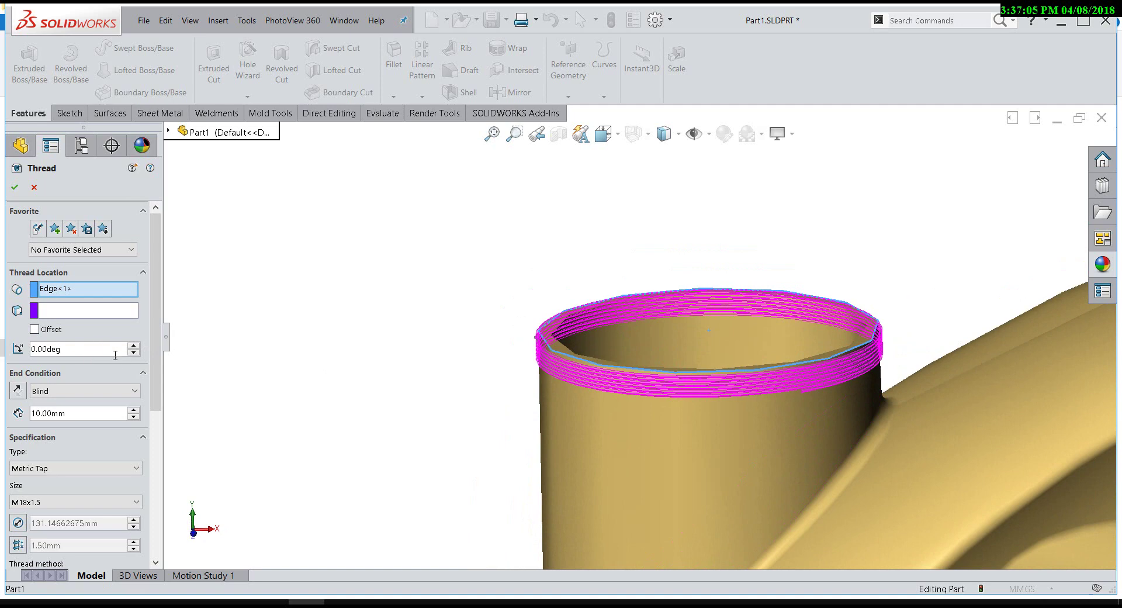
click(123, 389)
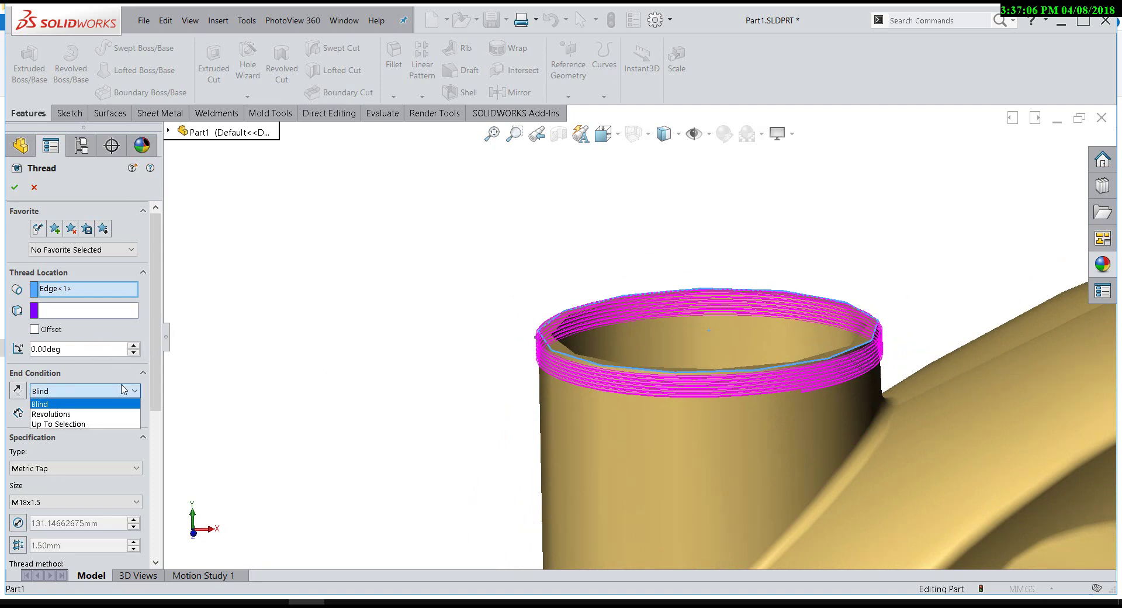
click(105, 414)
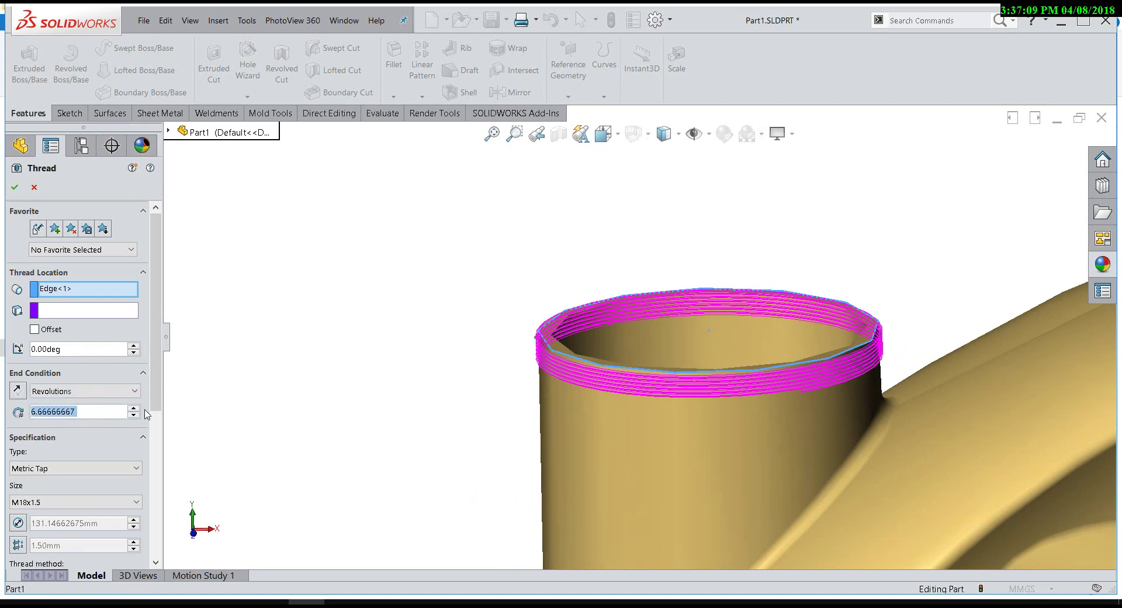
text(2)
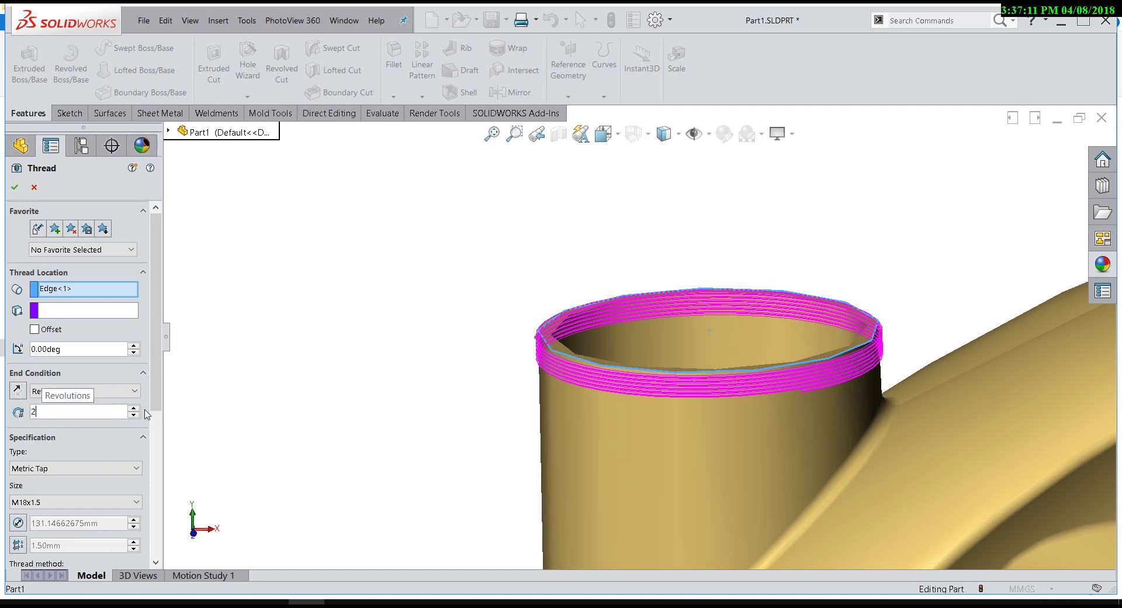
key(BackSpace)
text(3)
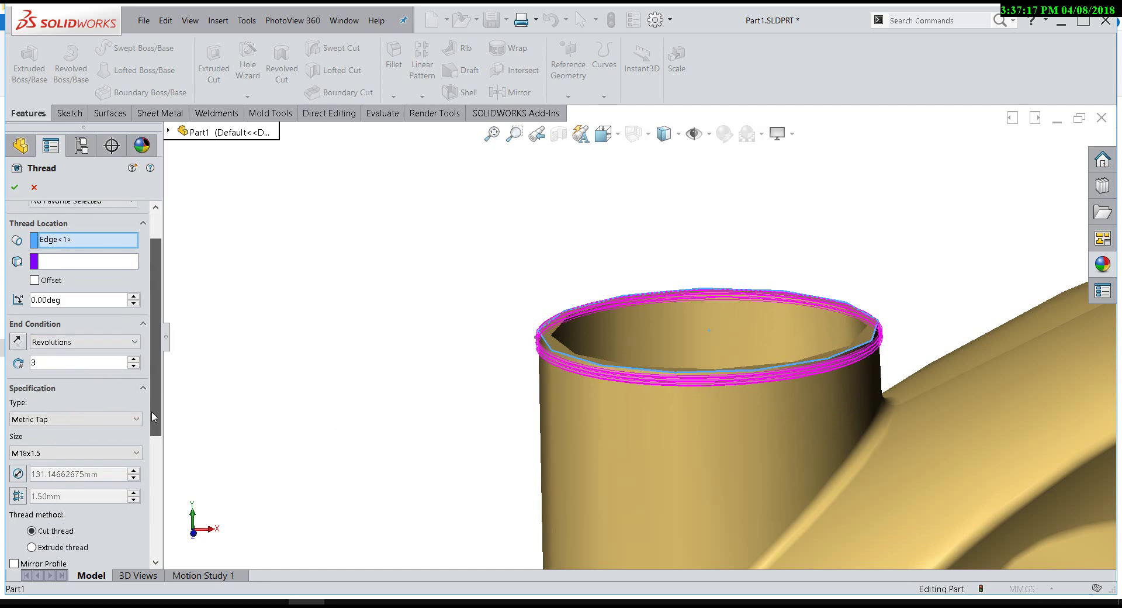
Step: Keep size M18x1.5 and change the thread type from Metric Tap to SP4xx Bottle
scroll(152, 411, down, 3)
click(95, 415)
scroll(97, 370, down, 5)
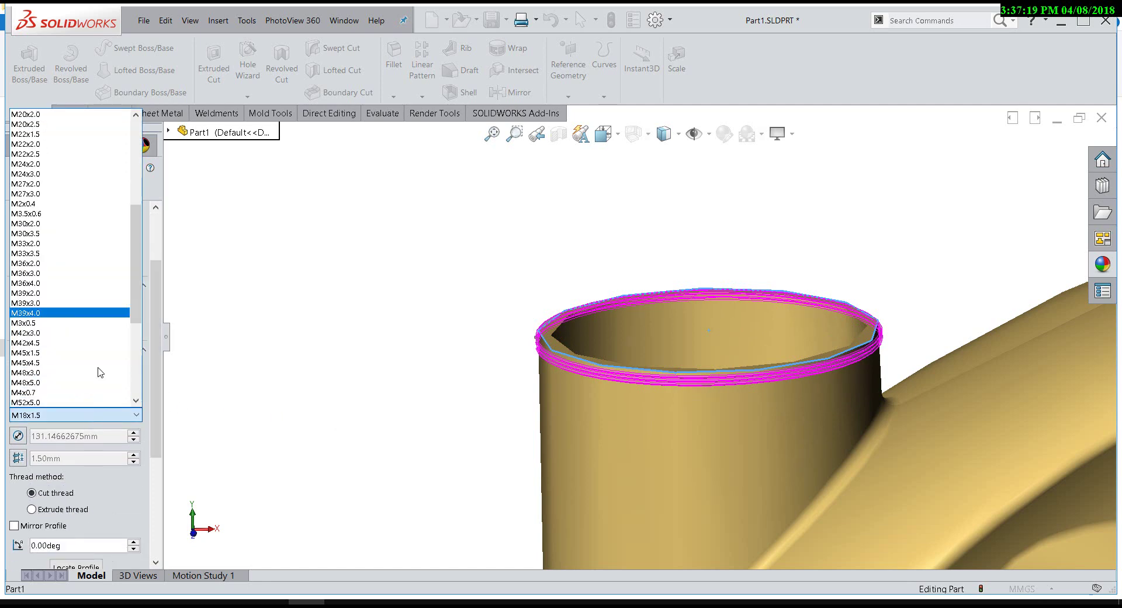
scroll(94, 350, down, 5)
scroll(91, 339, down, 3)
scroll(91, 340, up, 6)
scroll(91, 345, up, 7)
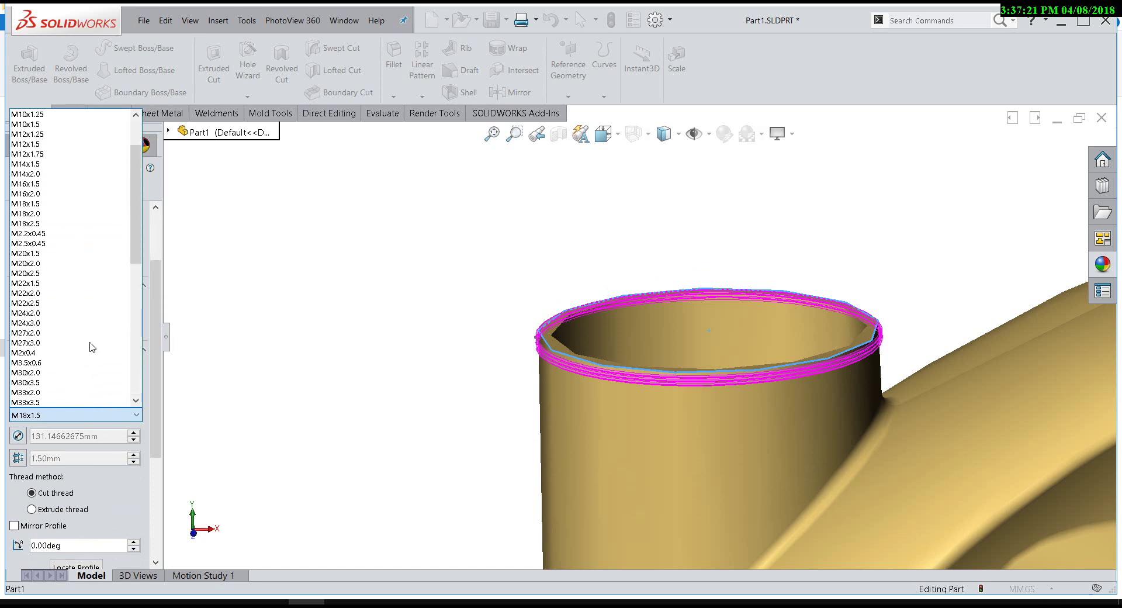
scroll(92, 347, up, 2)
scroll(92, 348, down, 3)
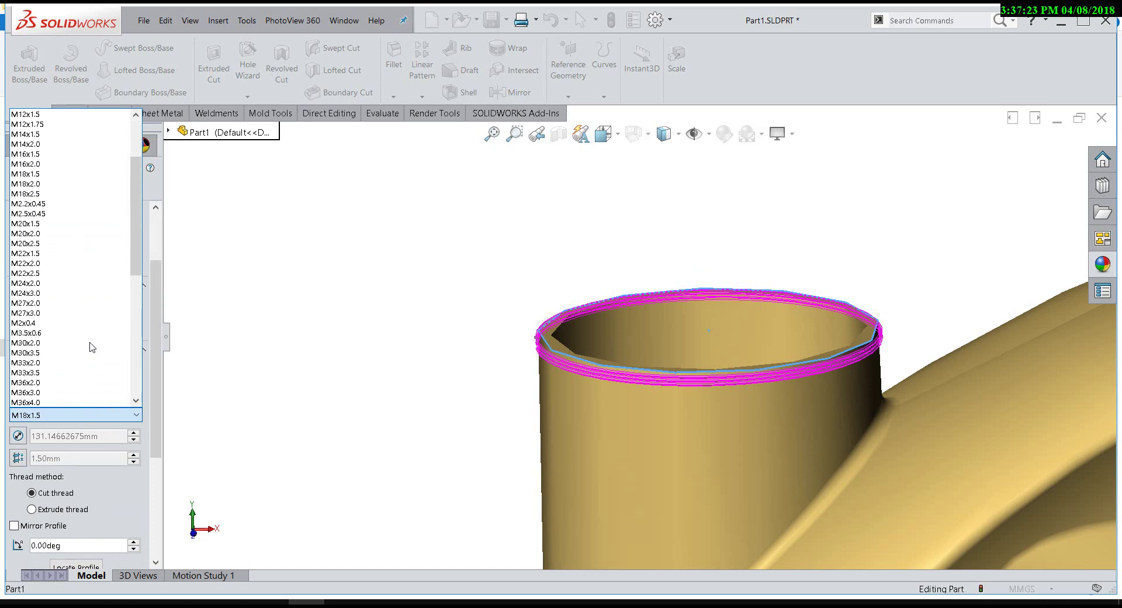
click(87, 410)
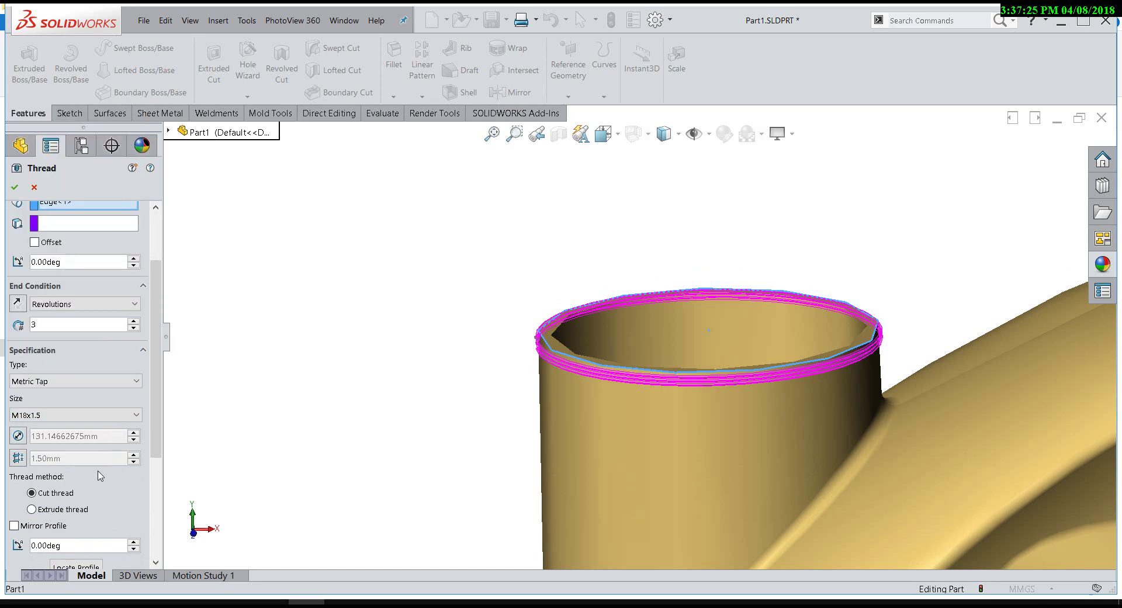
click(70, 384)
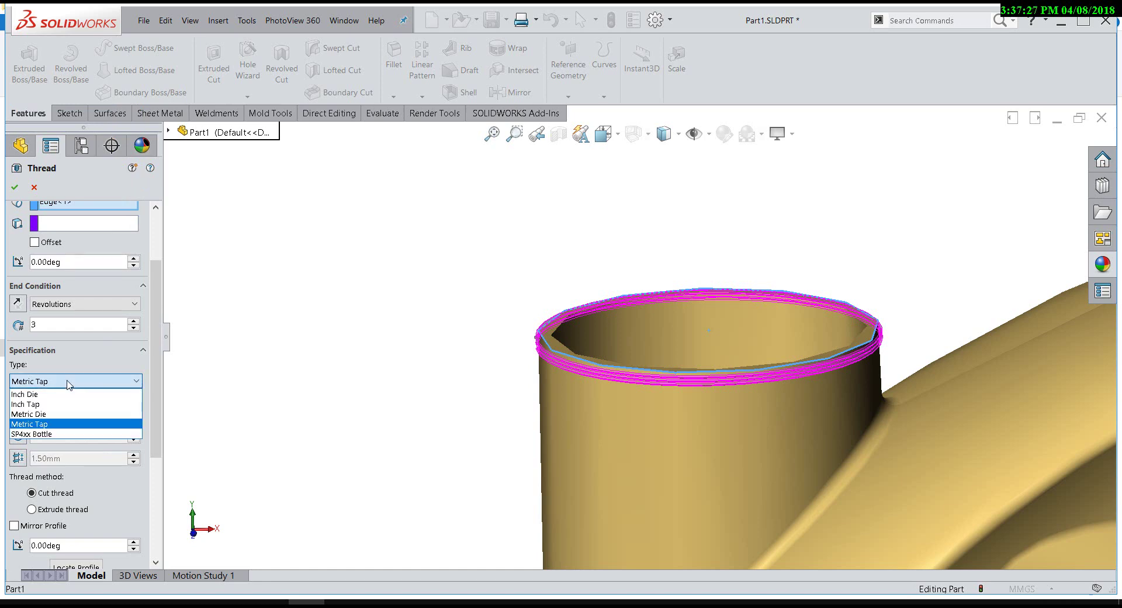
click(69, 434)
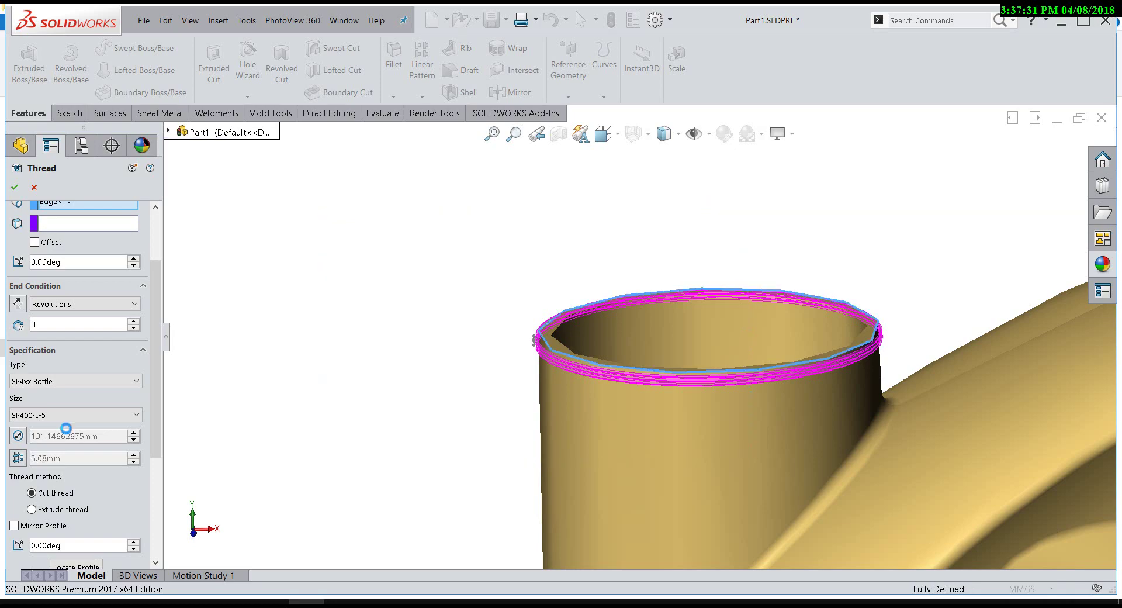
Step: Set the bottle thread size to SP400-L-5 after briefly trying SP400-L-6
scroll(397, 385, down, 3)
mouse_move(596, 391)
middle_down()
mouse_move(621, 260)
mouse_move(611, 293)
mouse_move(622, 327)
middle_up()
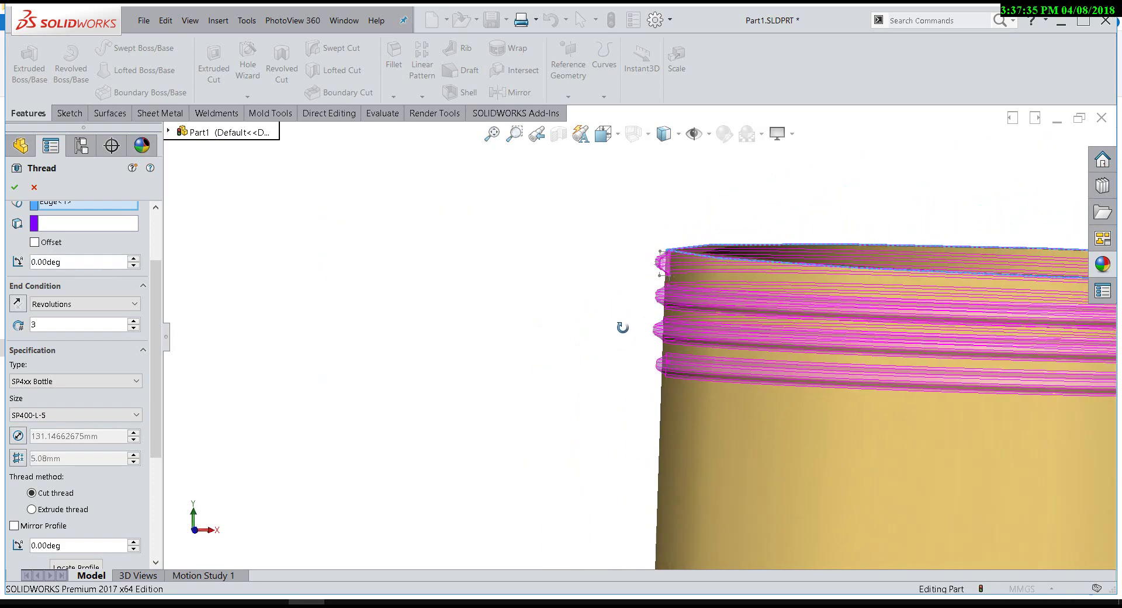
click(96, 416)
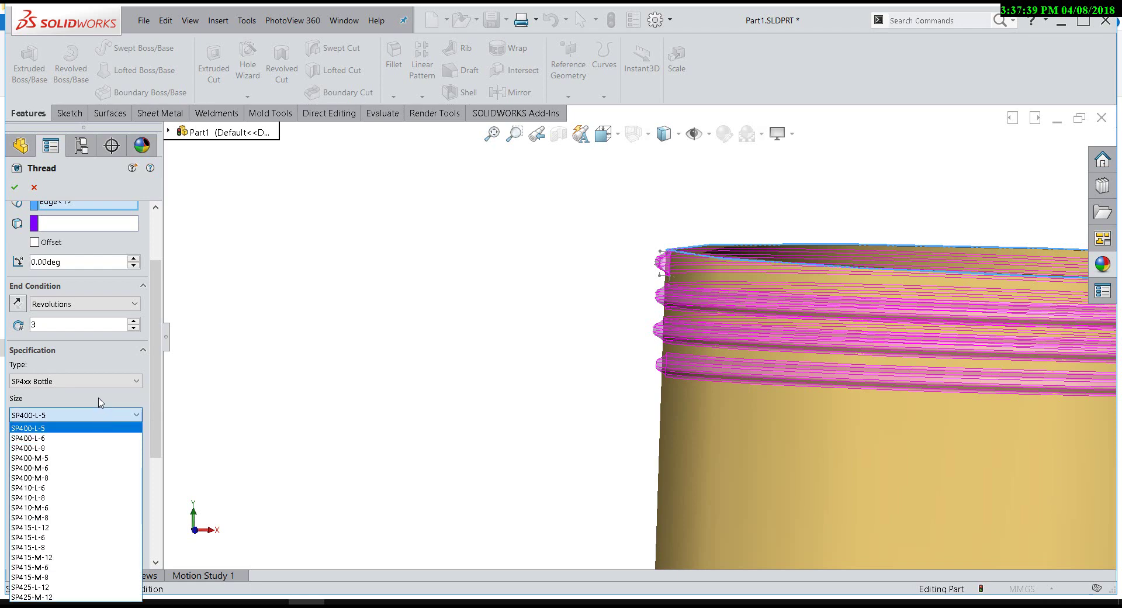
click(98, 402)
click(101, 417)
click(94, 438)
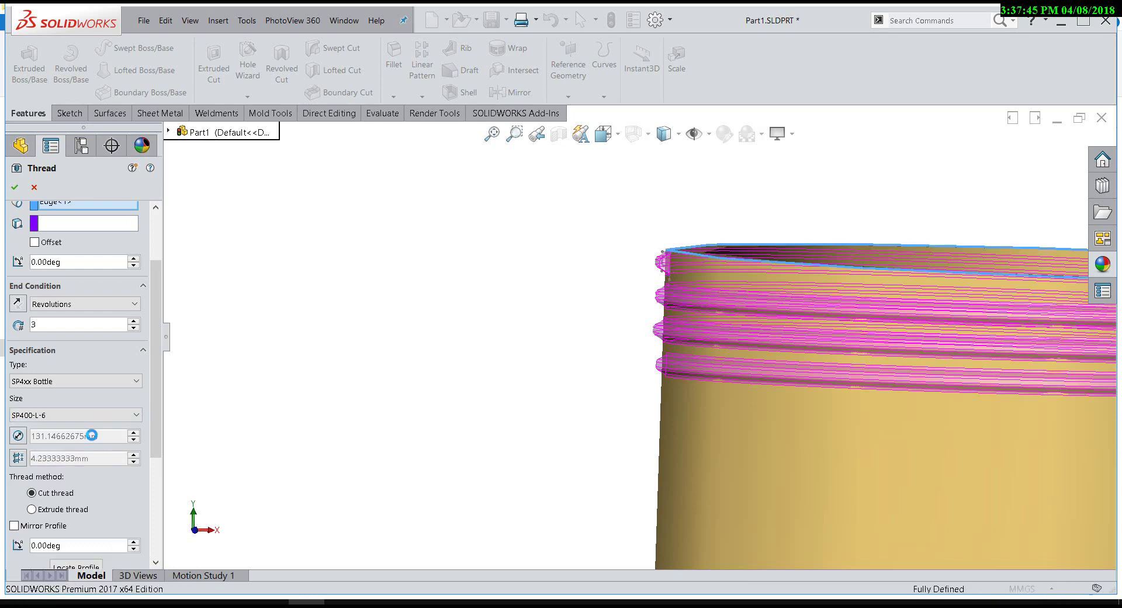
click(80, 416)
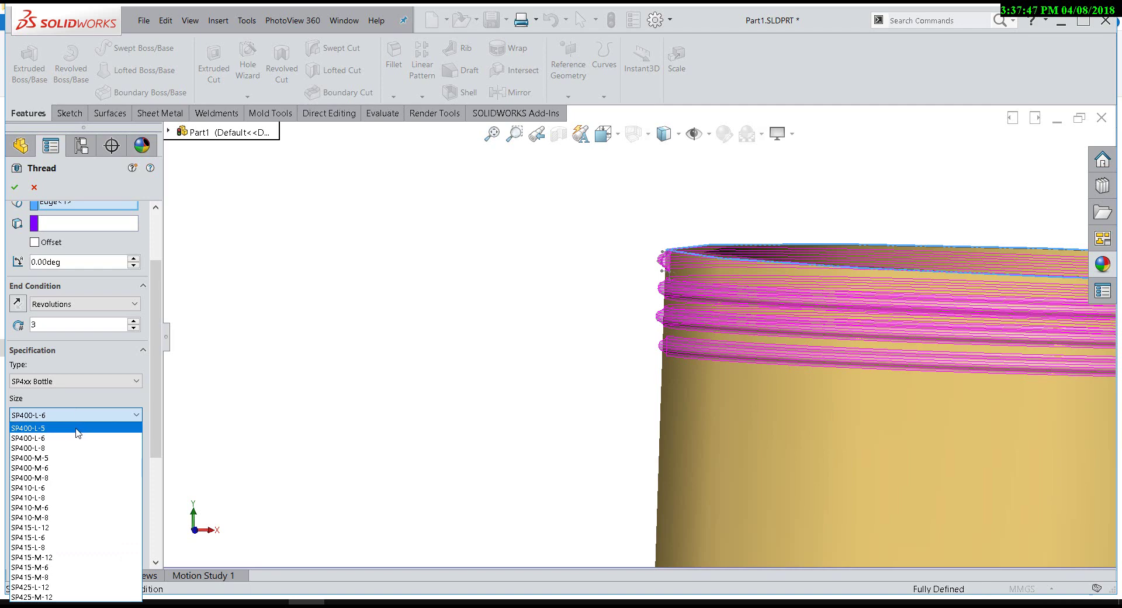
click(56, 429)
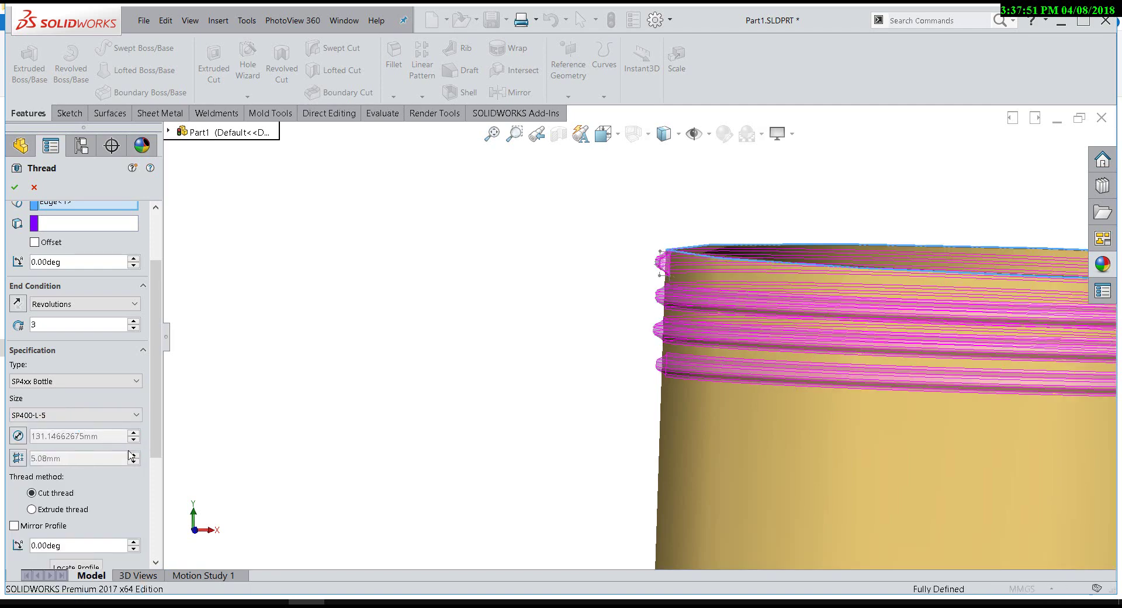
scroll(419, 406, up, 3)
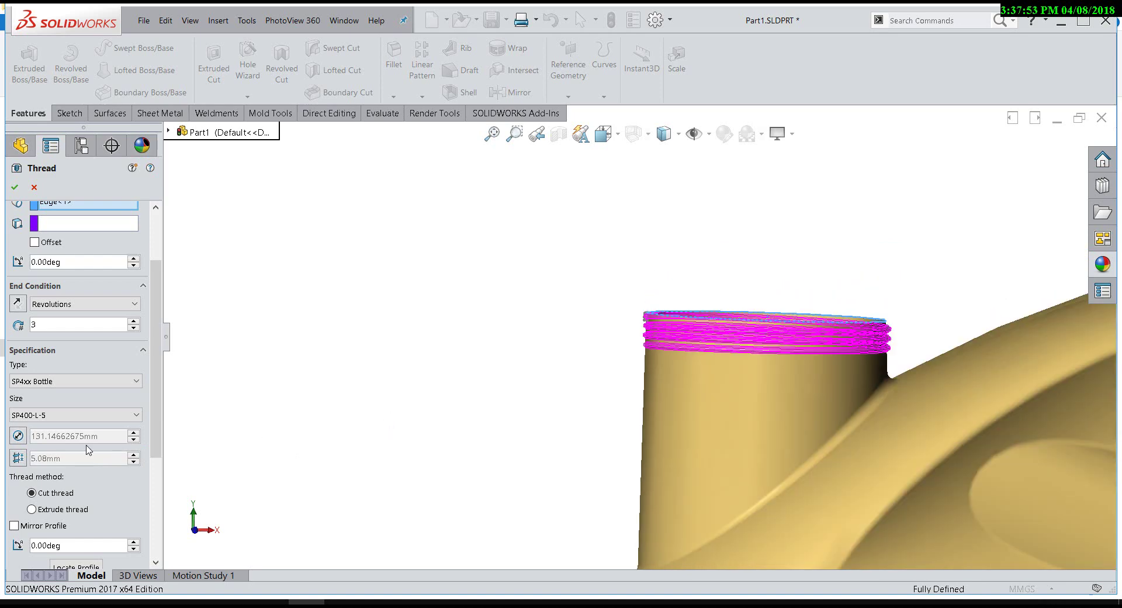
Step: Override the thread pitch to 10 mm and set revolutions to 2.5
click(18, 458)
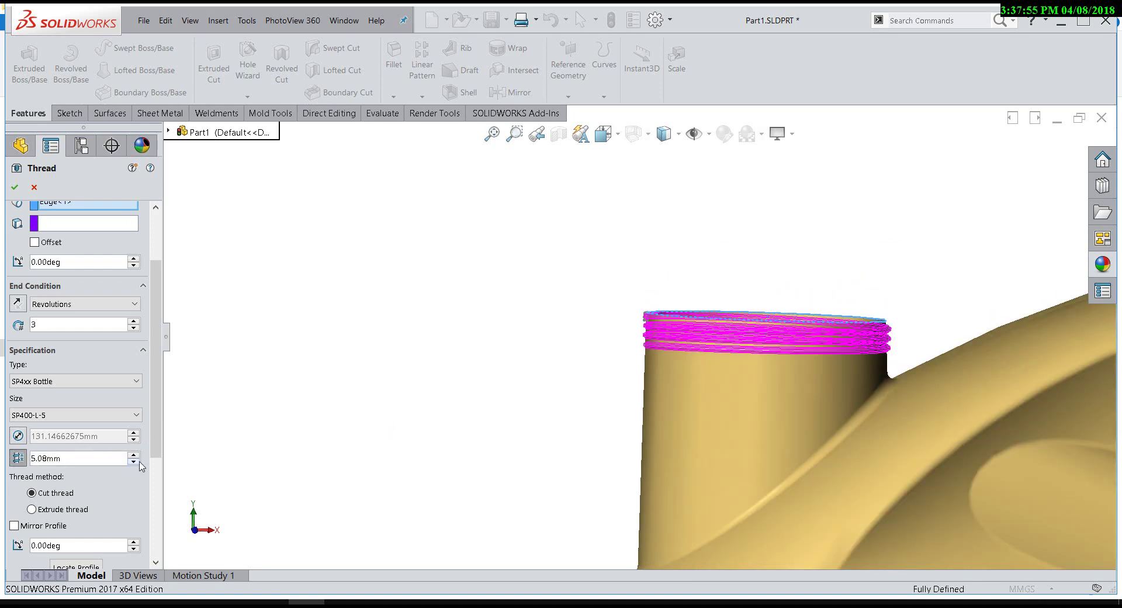
click(134, 456)
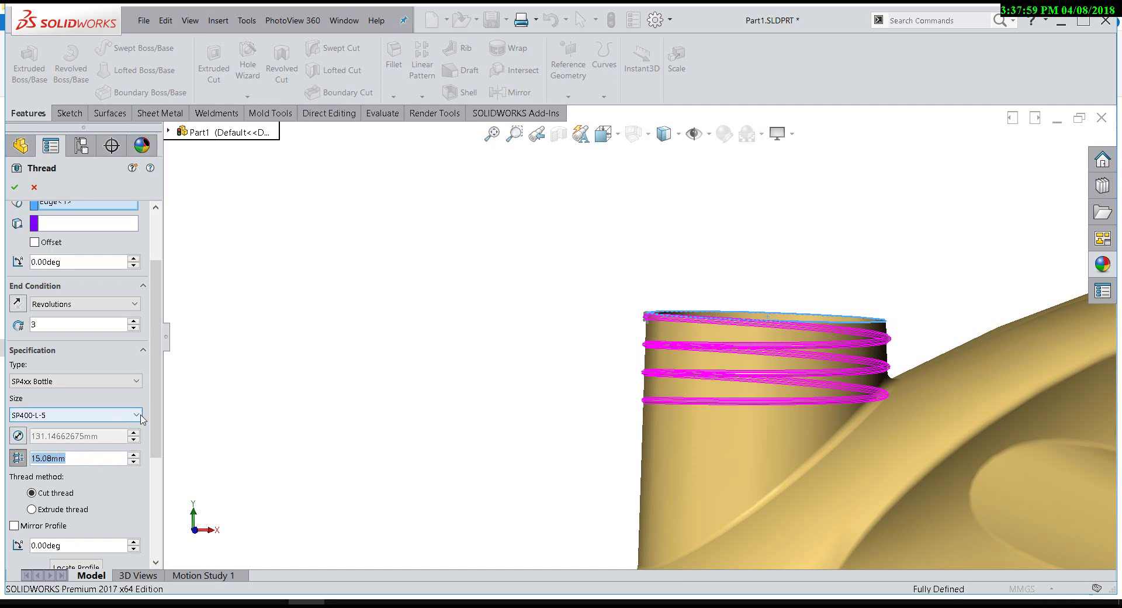
text(10)
key(Return)
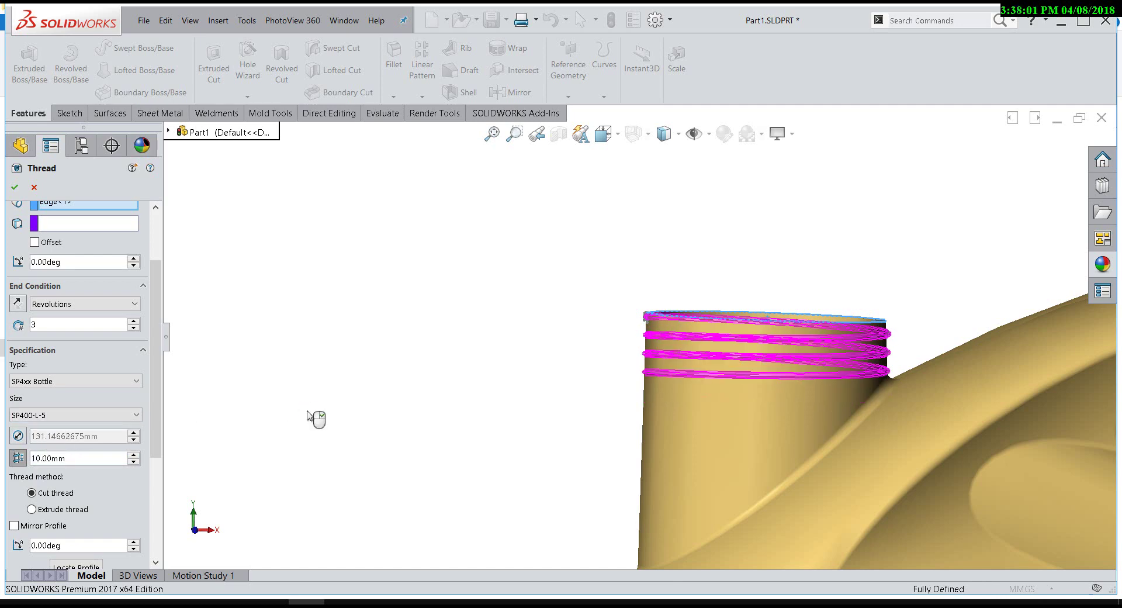
mouse_move(549, 364)
middle_down()
mouse_move(509, 342)
mouse_move(544, 363)
mouse_move(554, 351)
middle_up()
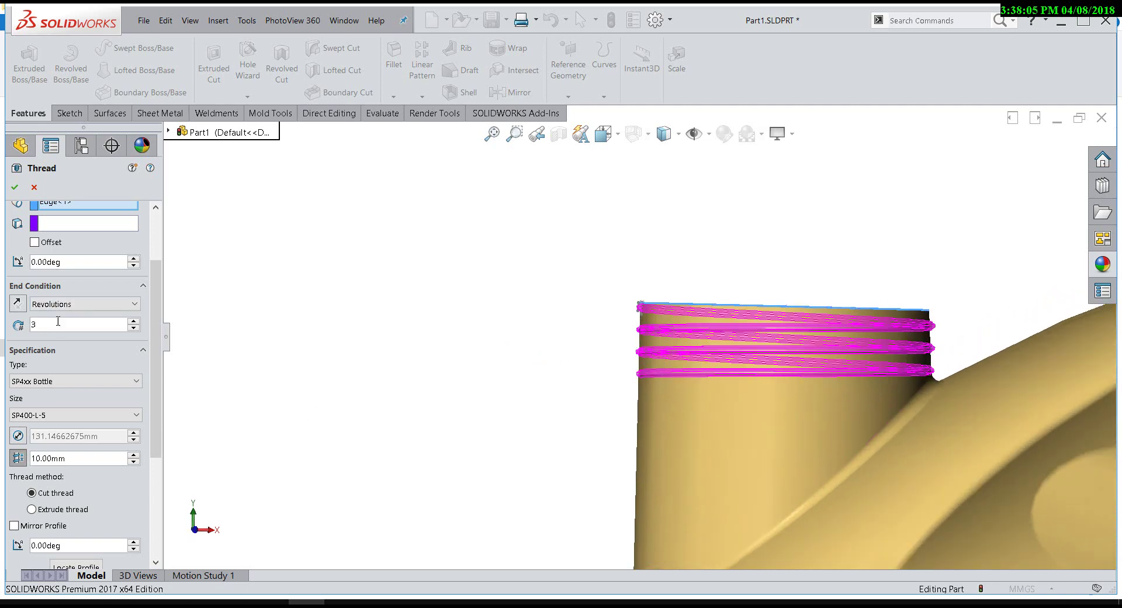
text(2.5)
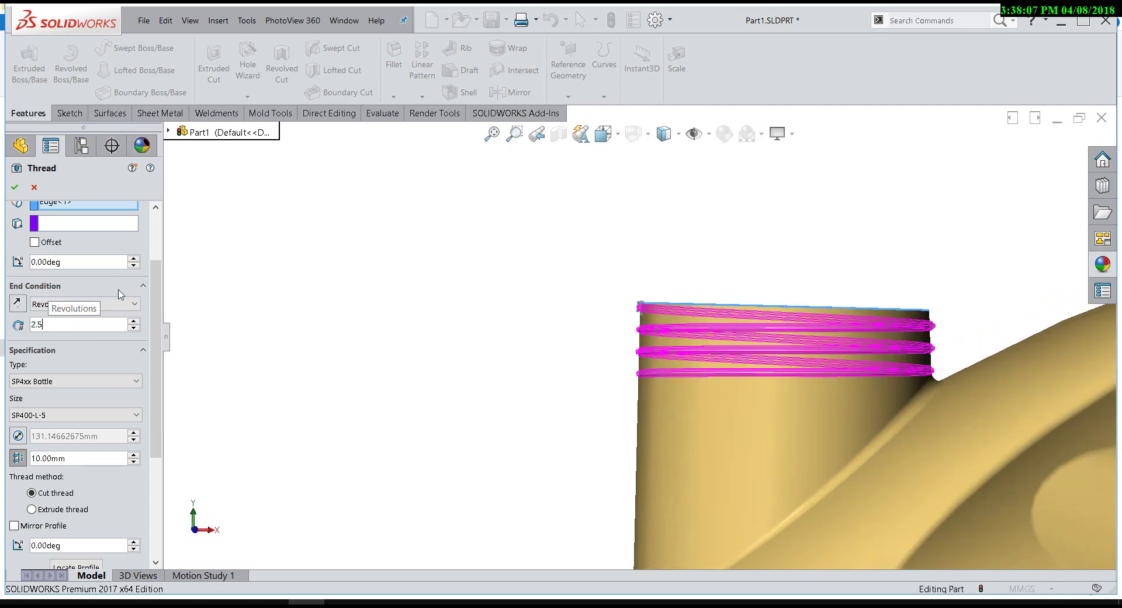
Step: Switch the thread from cut to extruded
mouse_move(256, 314)
middle_down()
mouse_move(356, 363)
mouse_move(312, 337)
middle_up()
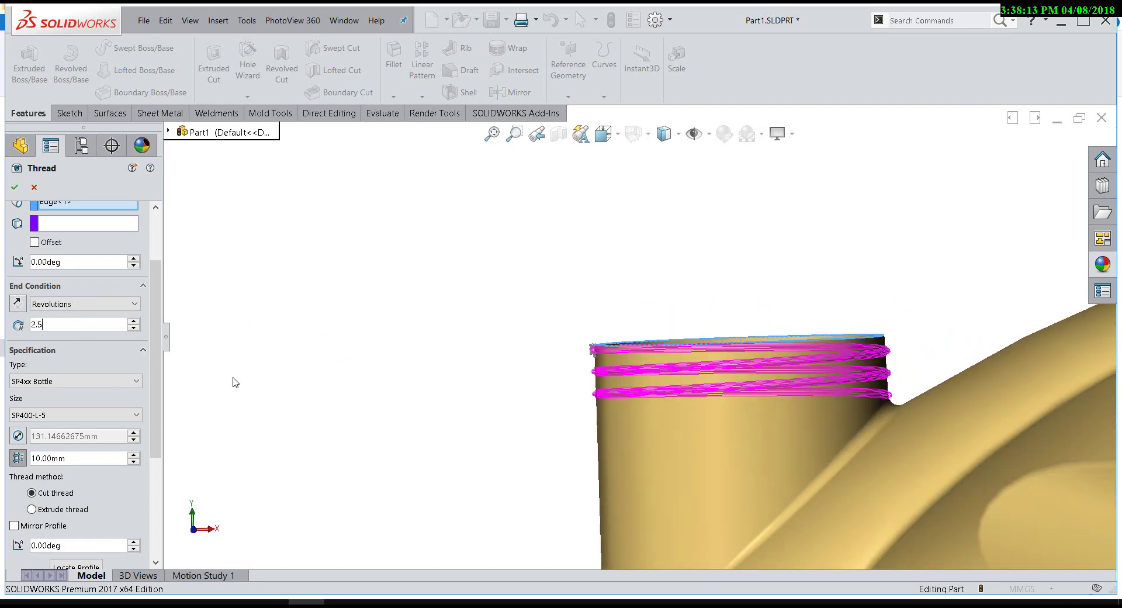
mouse_move(353, 327)
middle_down()
mouse_move(319, 349)
mouse_move(290, 340)
middle_up()
drag(157, 417, 159, 490)
click(87, 377)
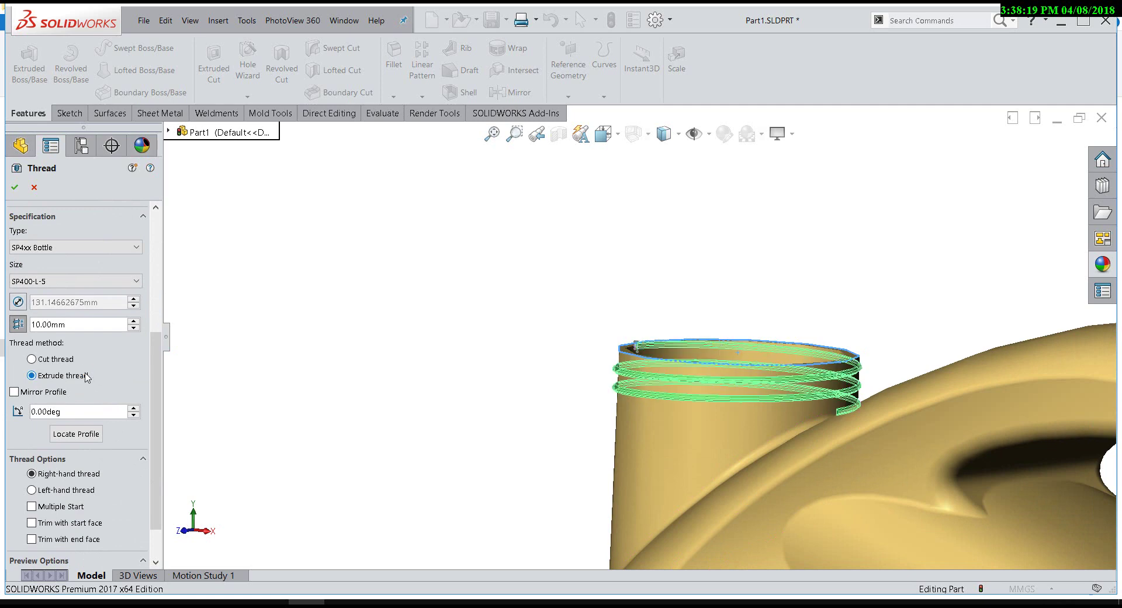
Step: Confirm the thread feature so Thread1 is added to the neck
click(14, 187)
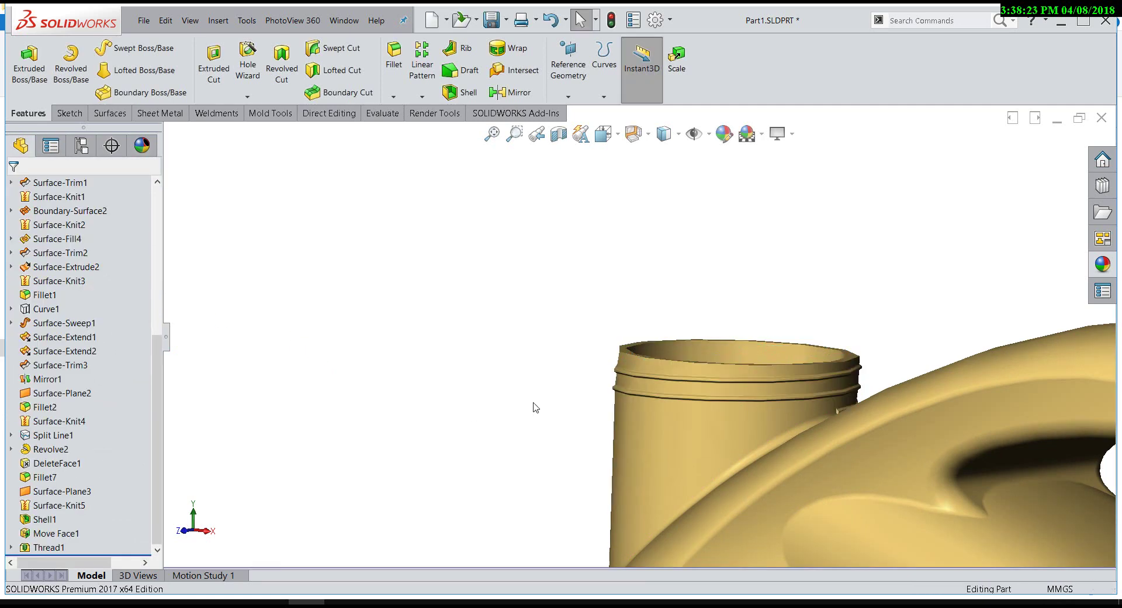
mouse_move(531, 406)
middle_down()
mouse_move(599, 383)
mouse_move(637, 413)
mouse_move(590, 408)
middle_up()
scroll(456, 374, down, 5)
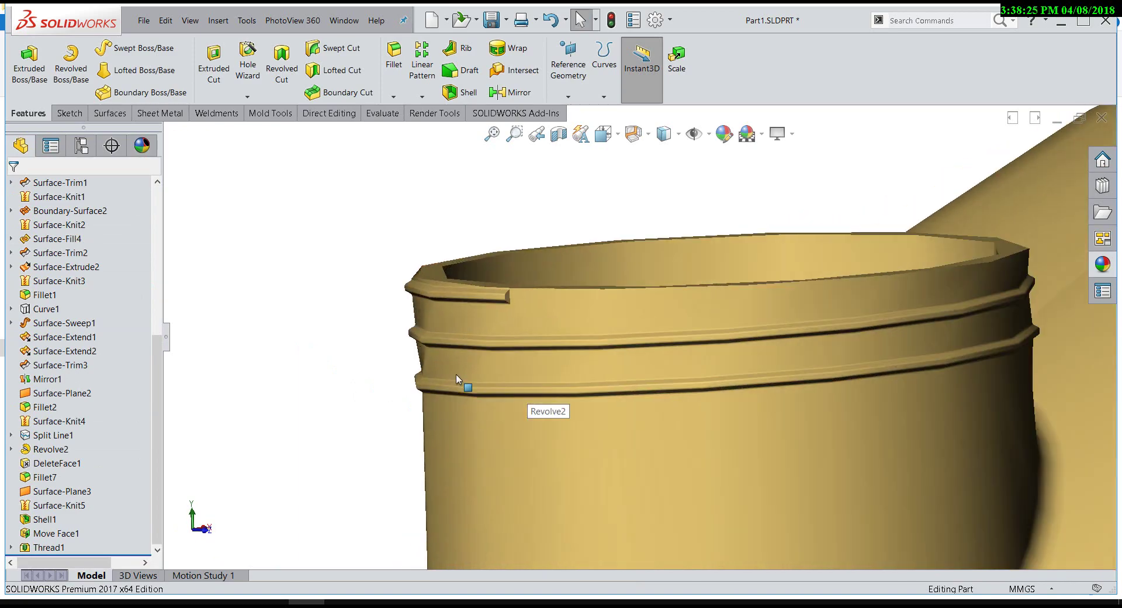
scroll(454, 370, down, 2)
scroll(454, 370, up, 2)
scroll(430, 409, up, 1)
scroll(389, 339, up, 3)
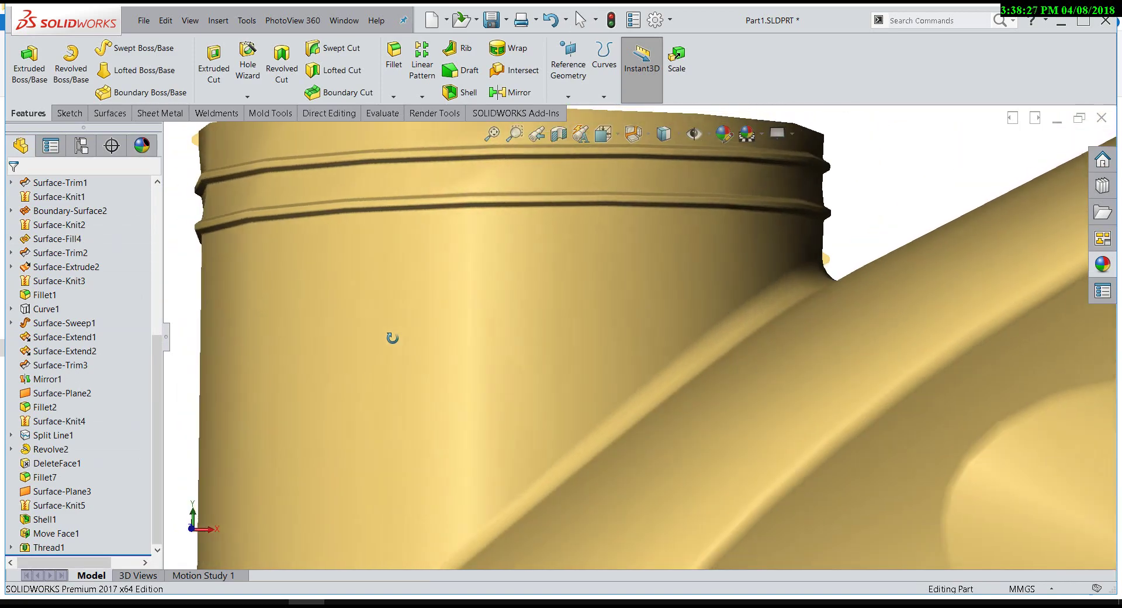
scroll(426, 371, down, 1)
scroll(443, 339, down, 2)
Step: Orbit and zoom around the threaded neck, then turn the jug to a frontal view
mouse_move(443, 339)
middle_down()
mouse_move(468, 394)
mouse_move(391, 431)
mouse_move(437, 332)
mouse_move(674, 331)
middle_up()
scroll(391, 431, up, 2)
scroll(401, 411, down, 2)
scroll(436, 332, up, 2)
scroll(436, 331, up, 2)
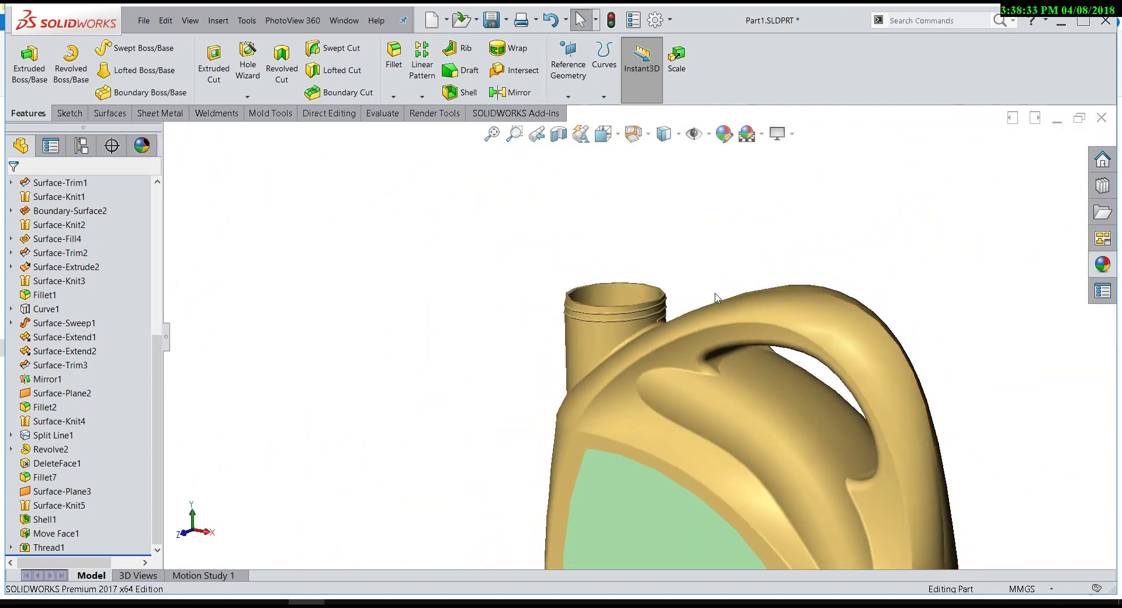
scroll(716, 298, up, 3)
middle_drag(716, 297, 639, 443)
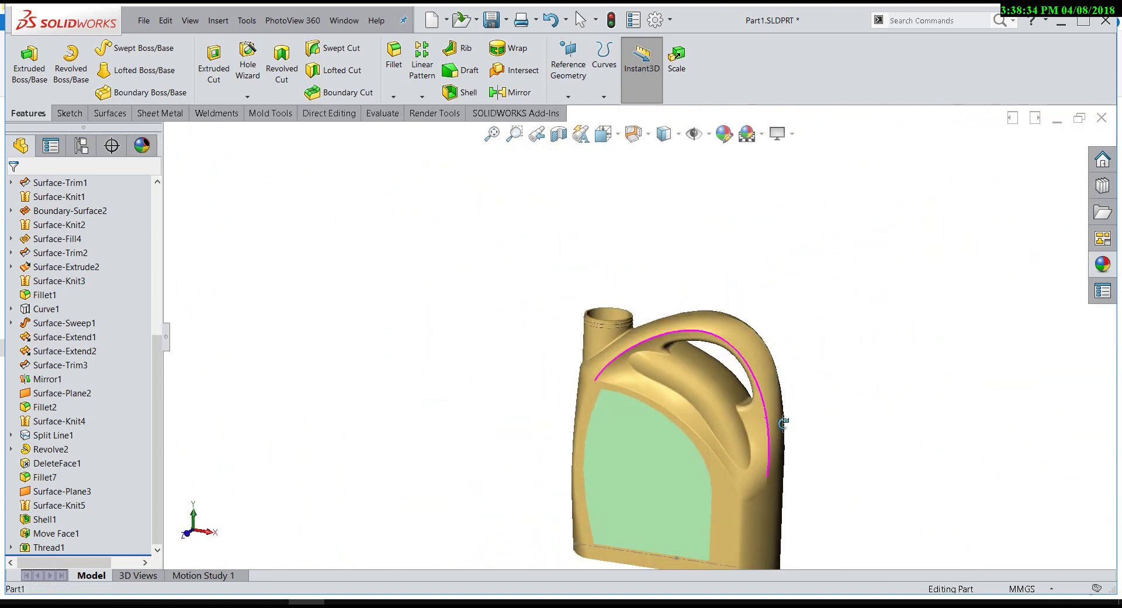
Step: Rebuild the model and save the part
click(144, 20)
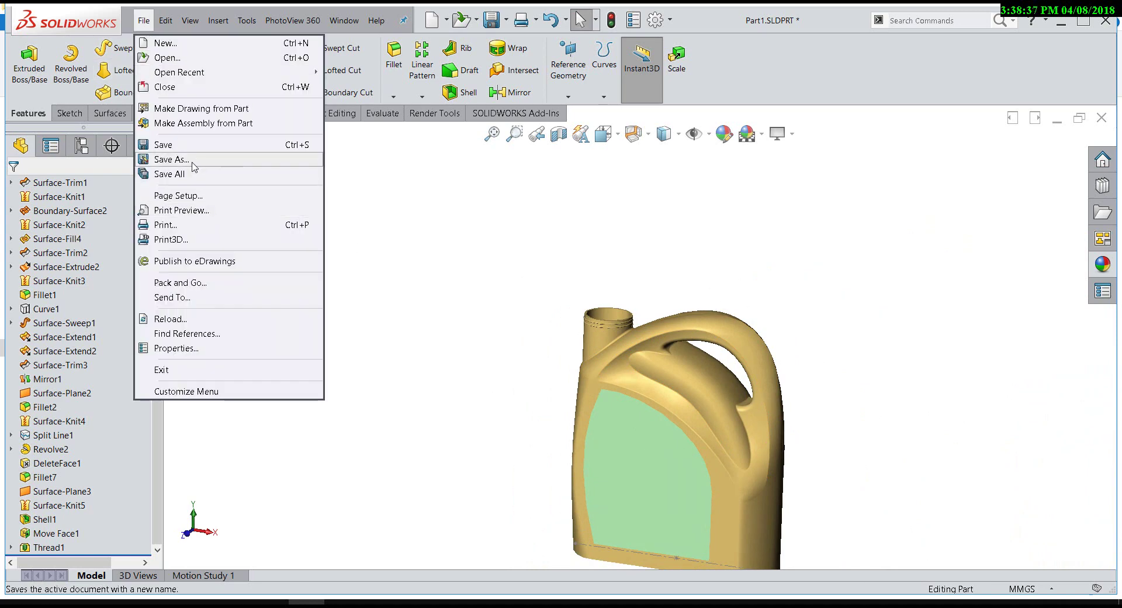
click(163, 145)
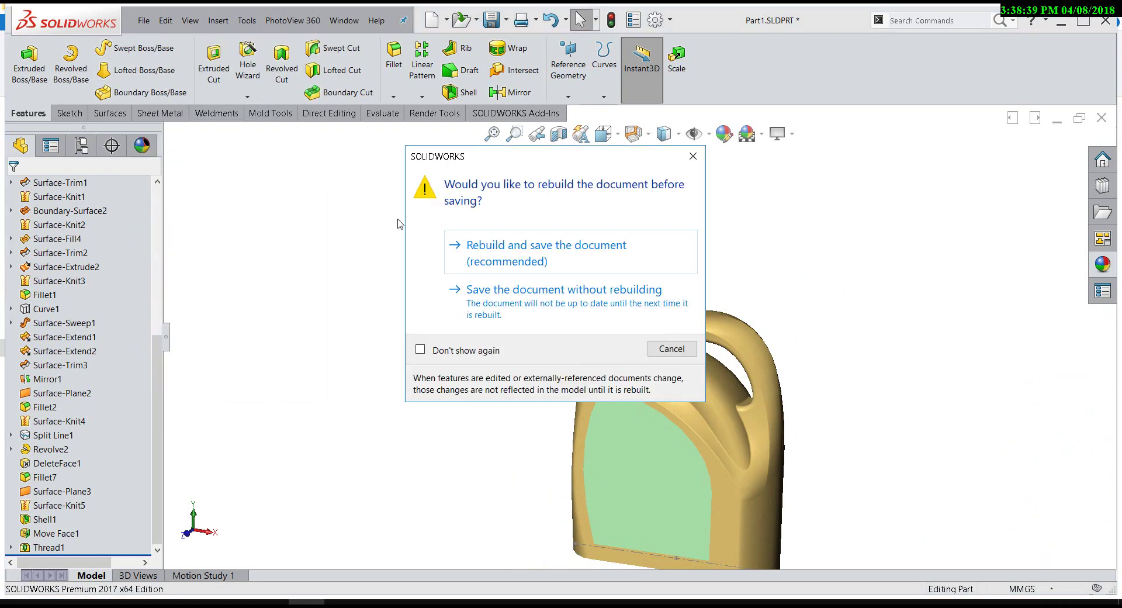
click(456, 250)
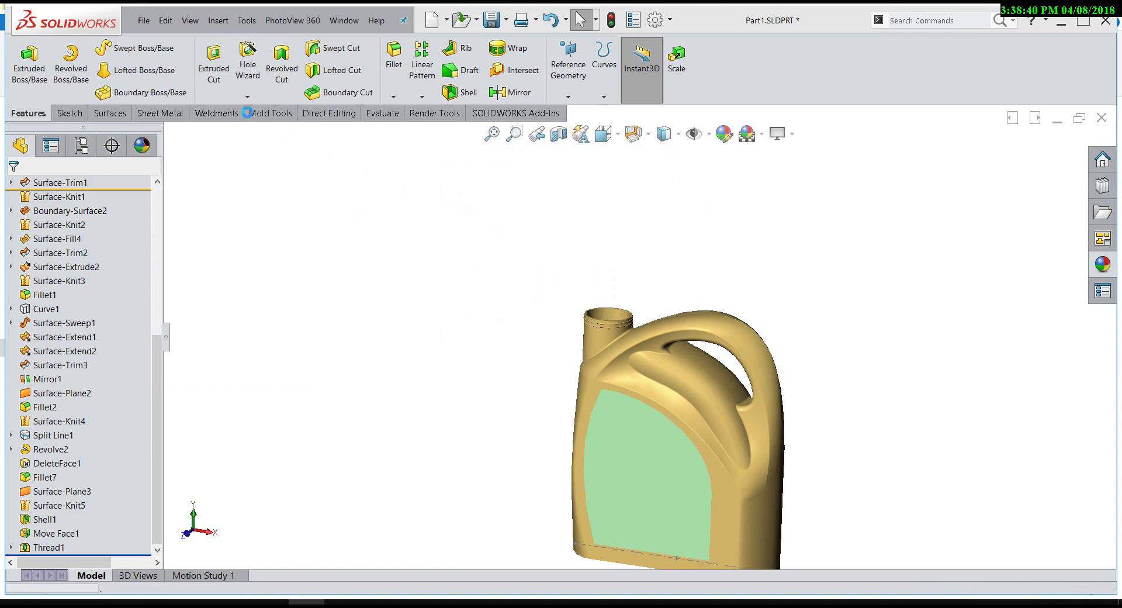
Step: Begin a Save As in ACIS (*.sat) format, then close the dialog
click(147, 30)
click(188, 160)
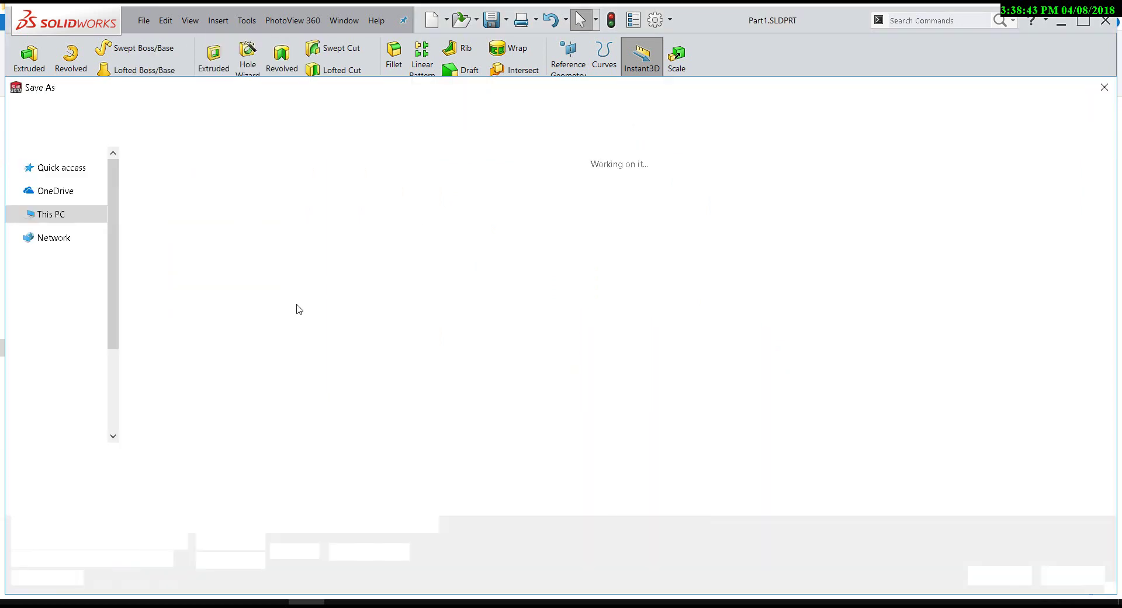
click(164, 476)
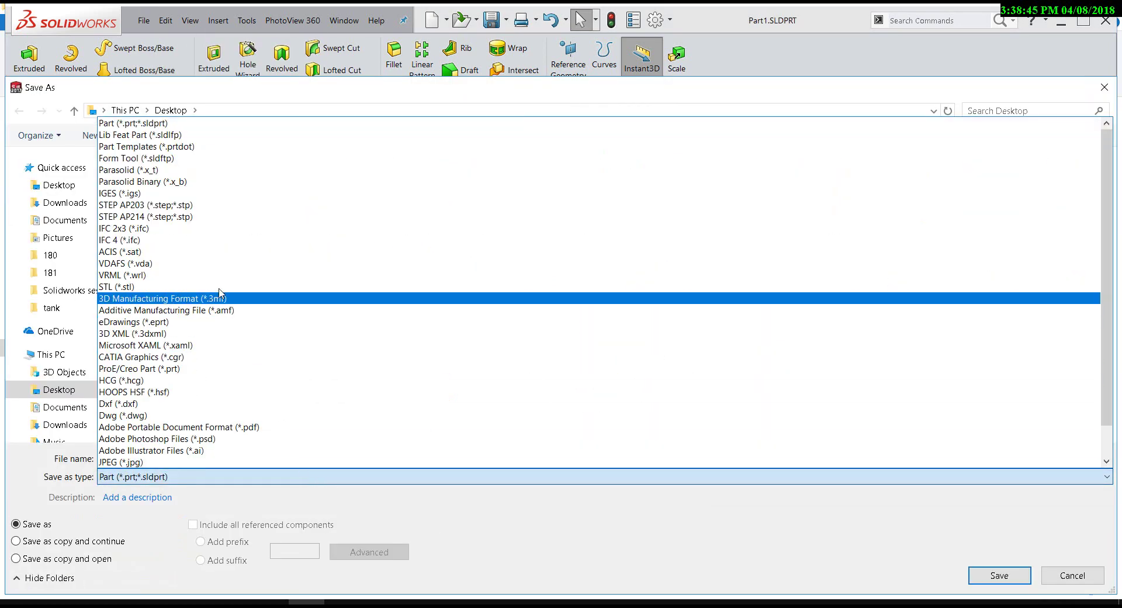
click(168, 257)
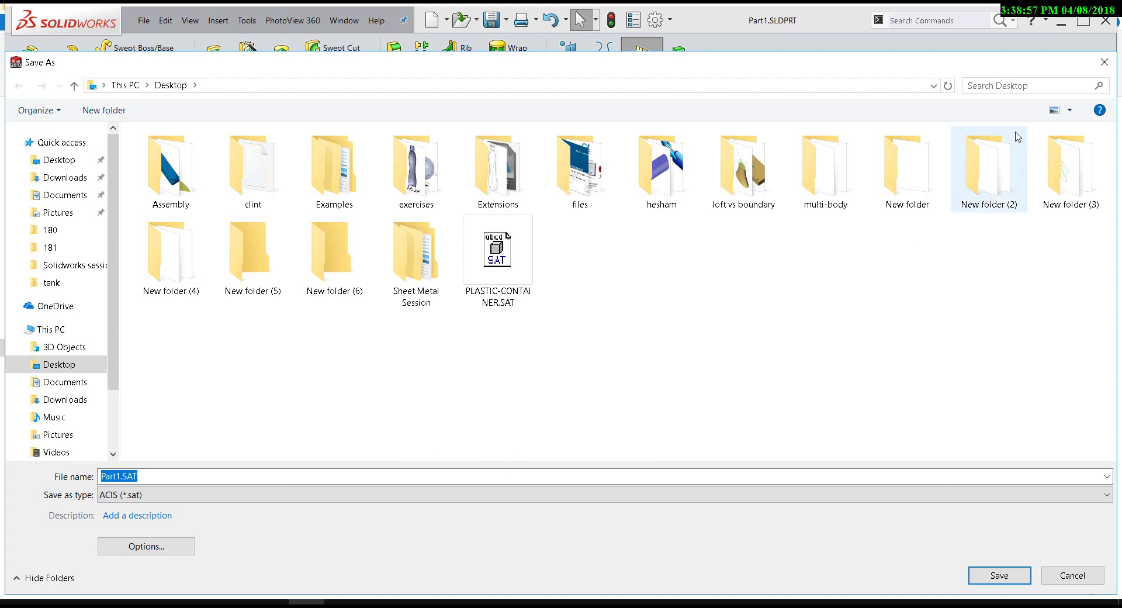
key(Return)
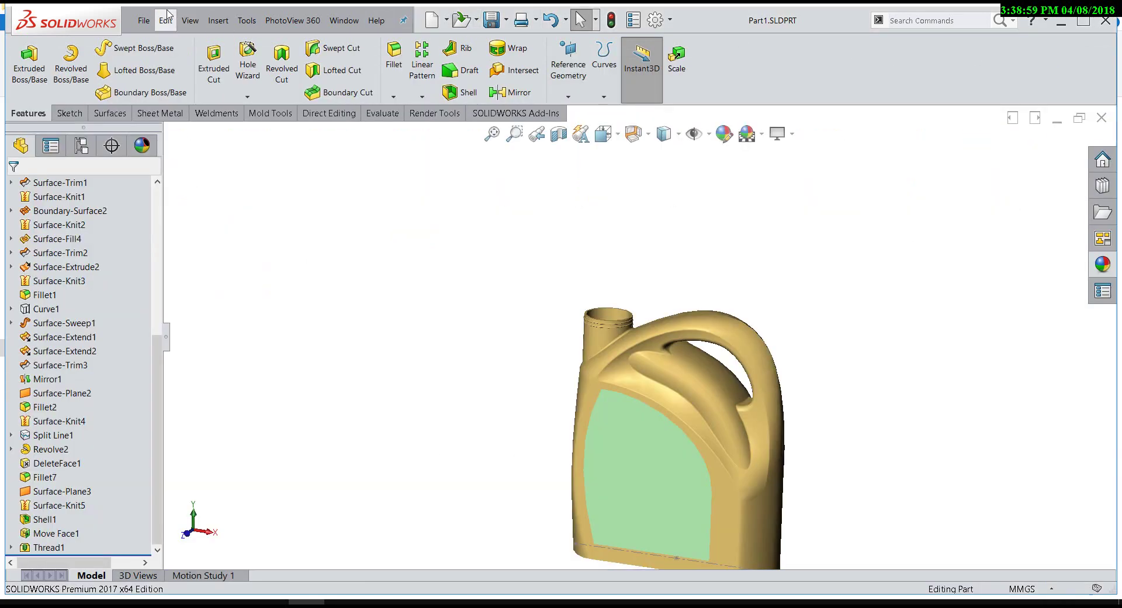
Step: Save the part as Part1.SAT in ACIS format into the tank folder, copying the folder path
click(144, 20)
click(155, 160)
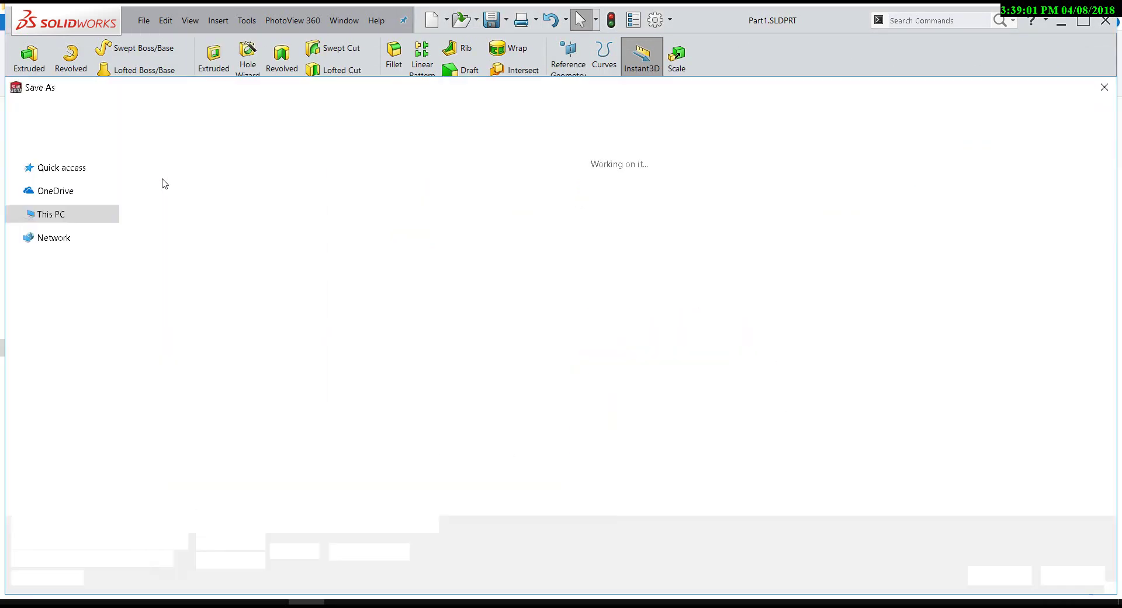
click(253, 476)
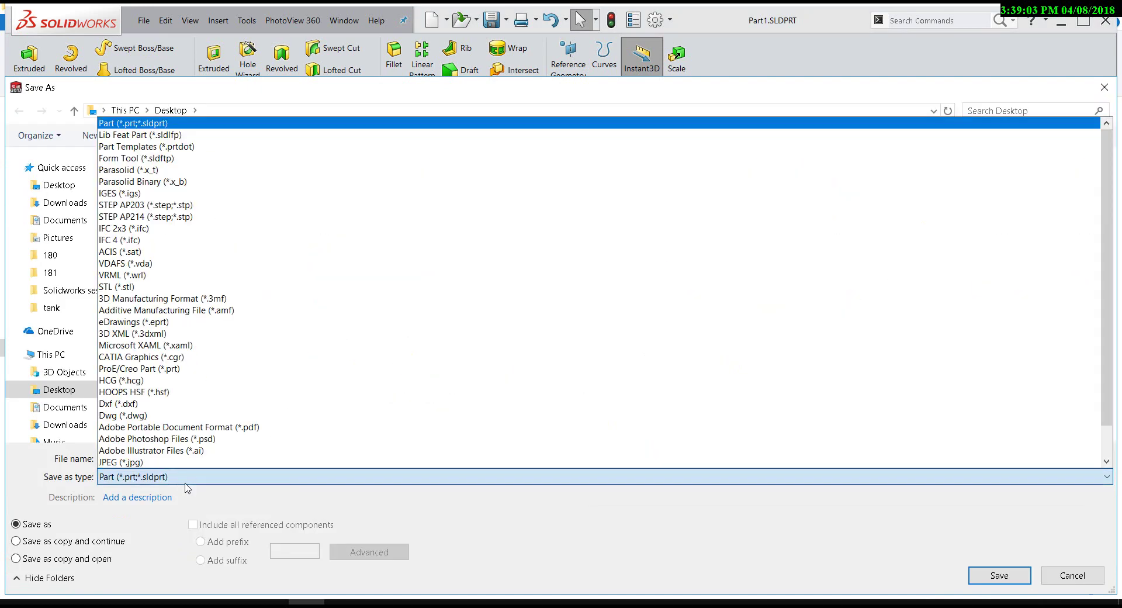
click(133, 251)
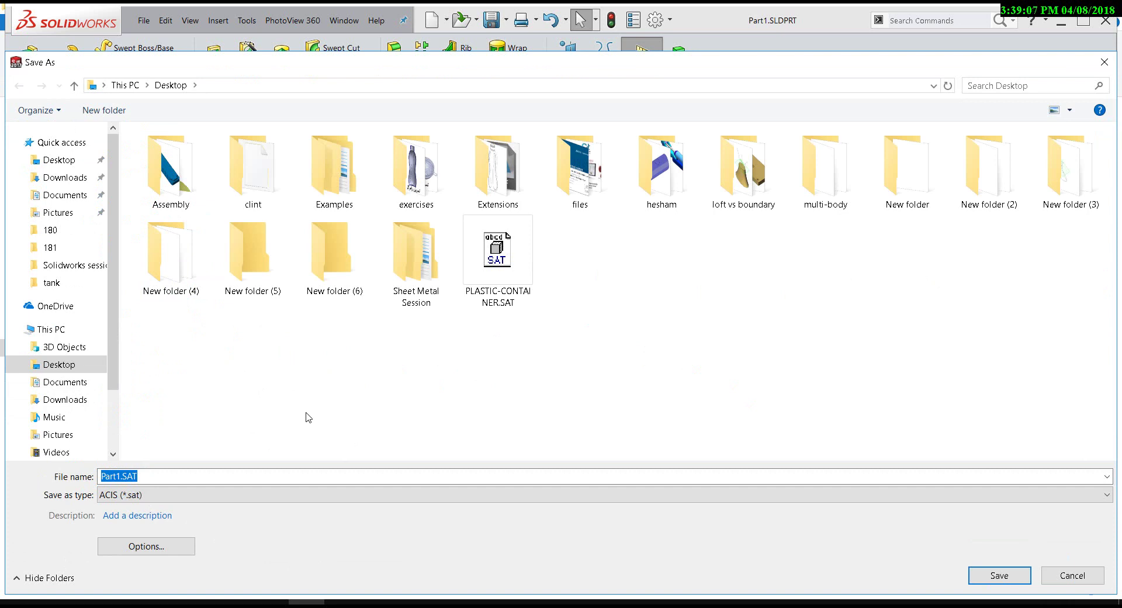
click(53, 283)
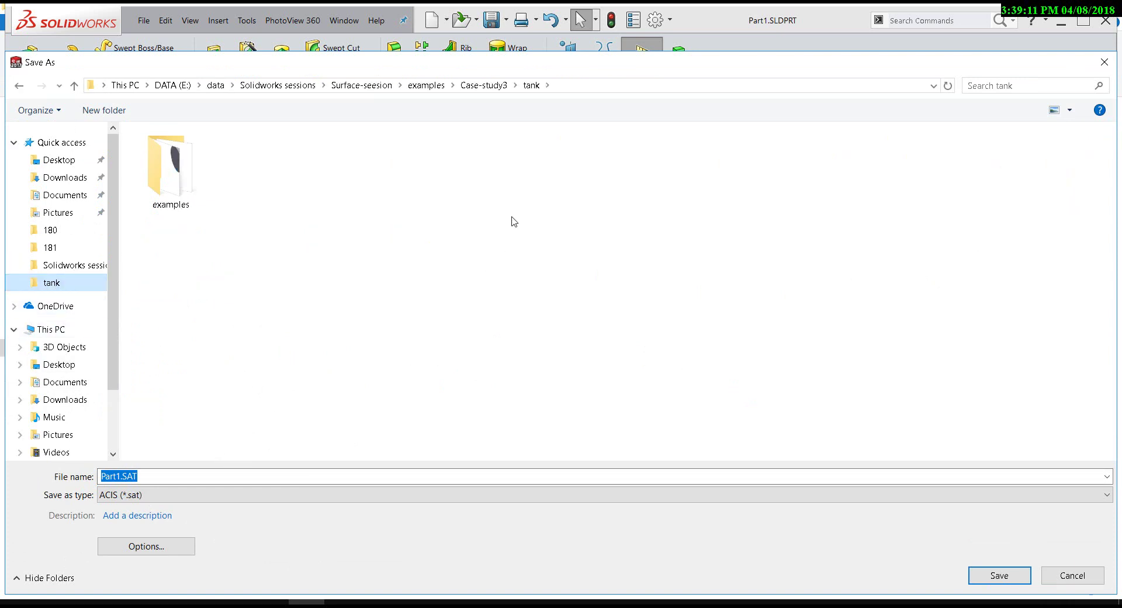
click(575, 83)
right_click(574, 84)
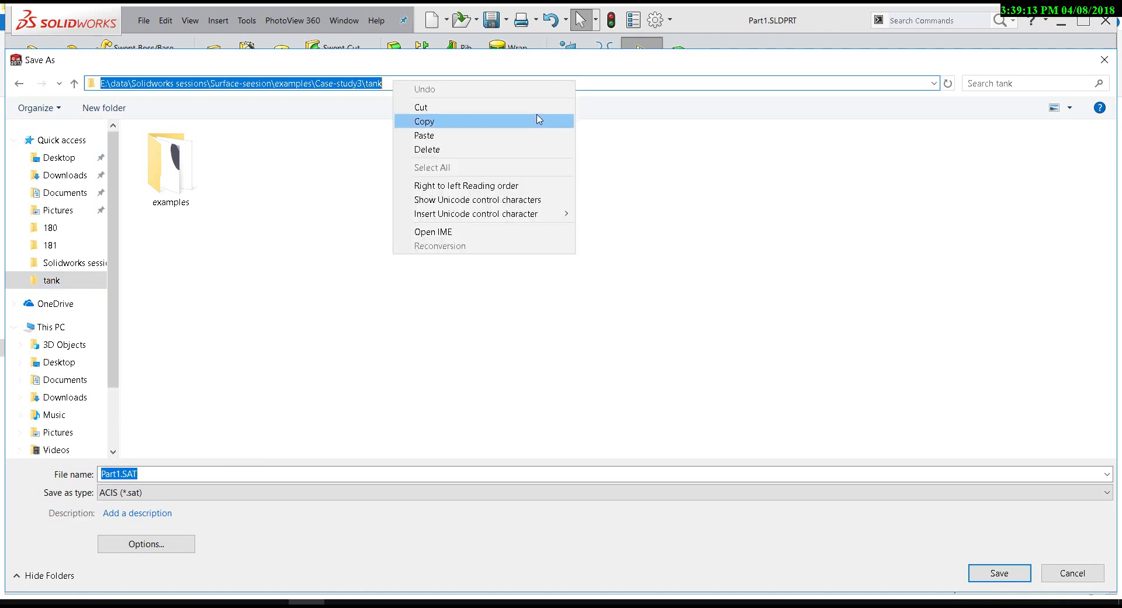
click(538, 120)
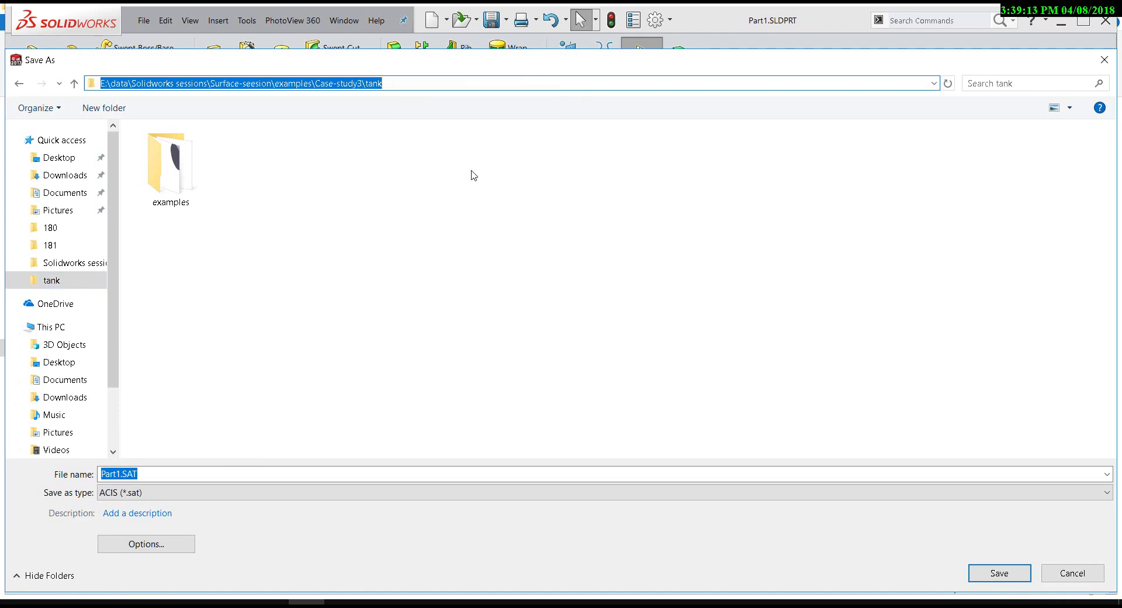
click(1003, 574)
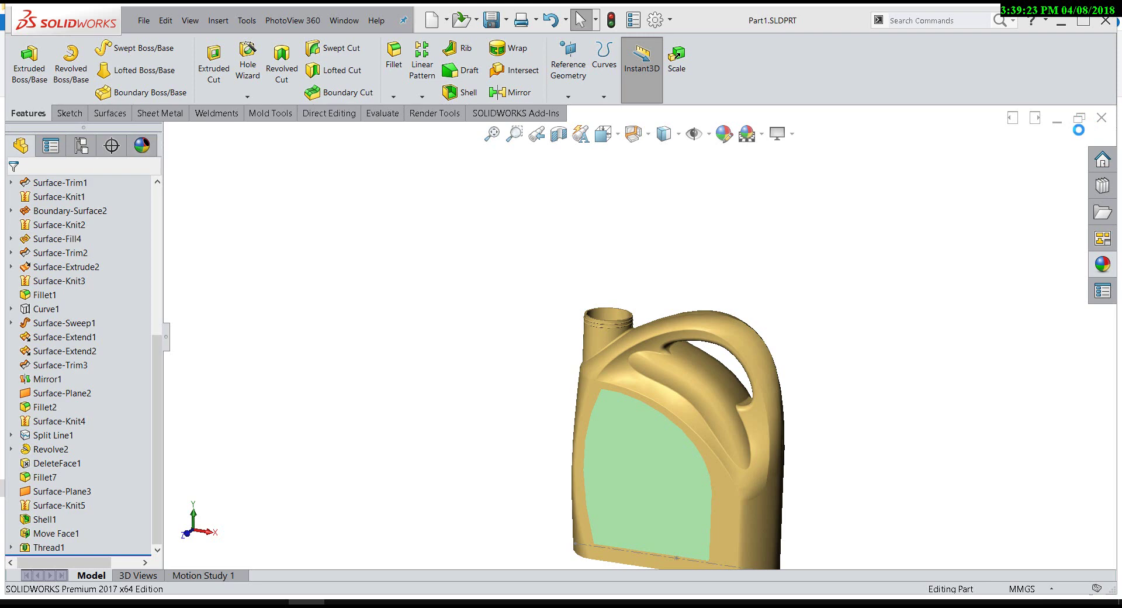
Step: In PowerPoint, enlarge the jerry can picture-and-sketch group and move it back up the slide
click(233, 602)
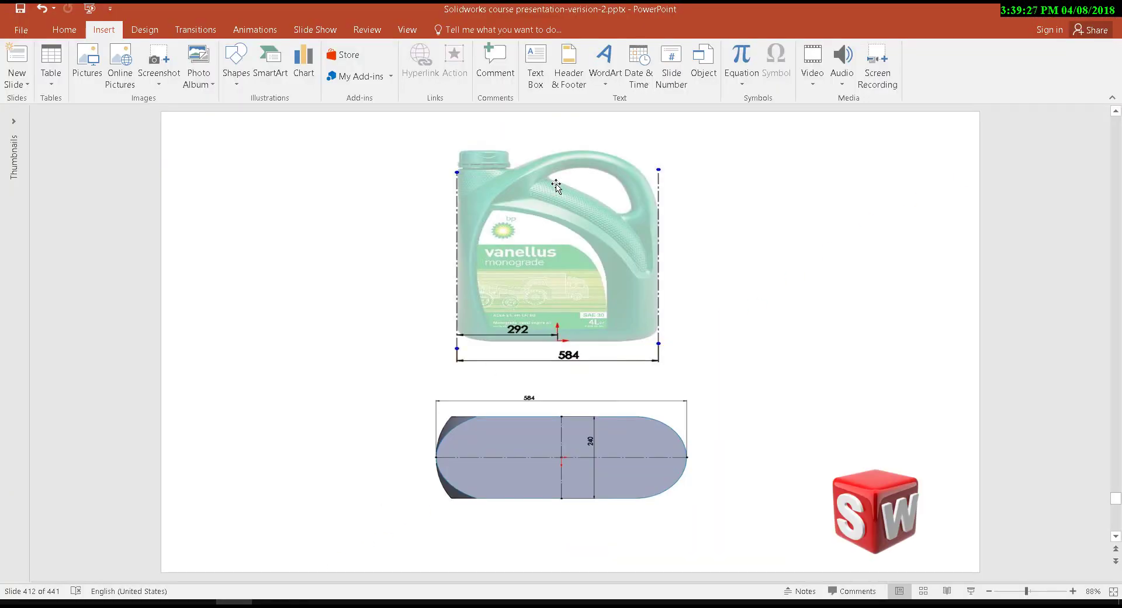
click(587, 207)
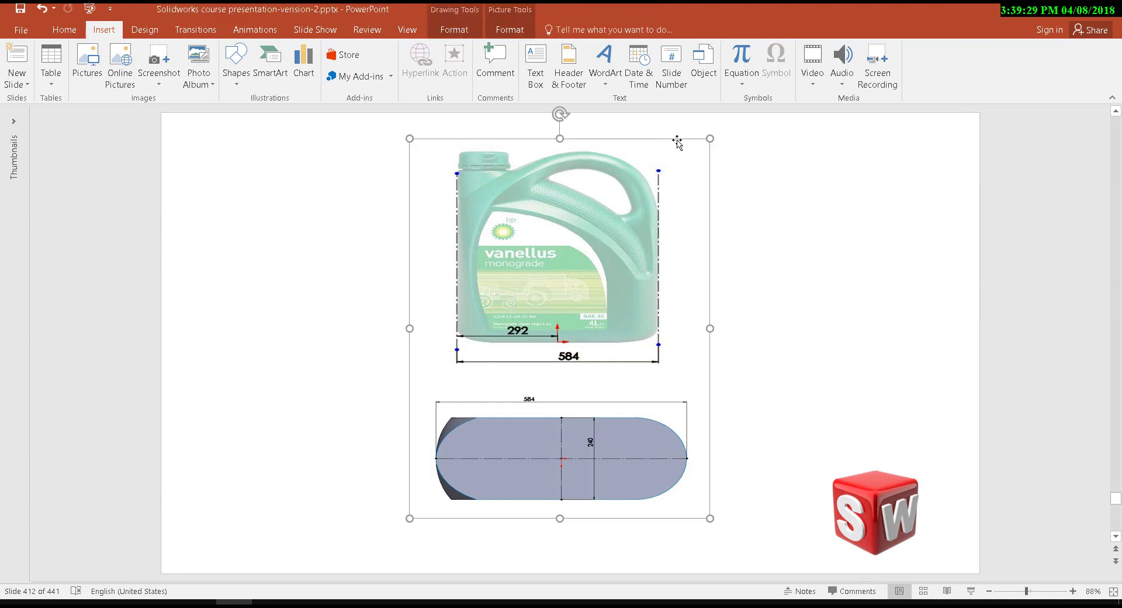
drag(711, 138, 738, 117)
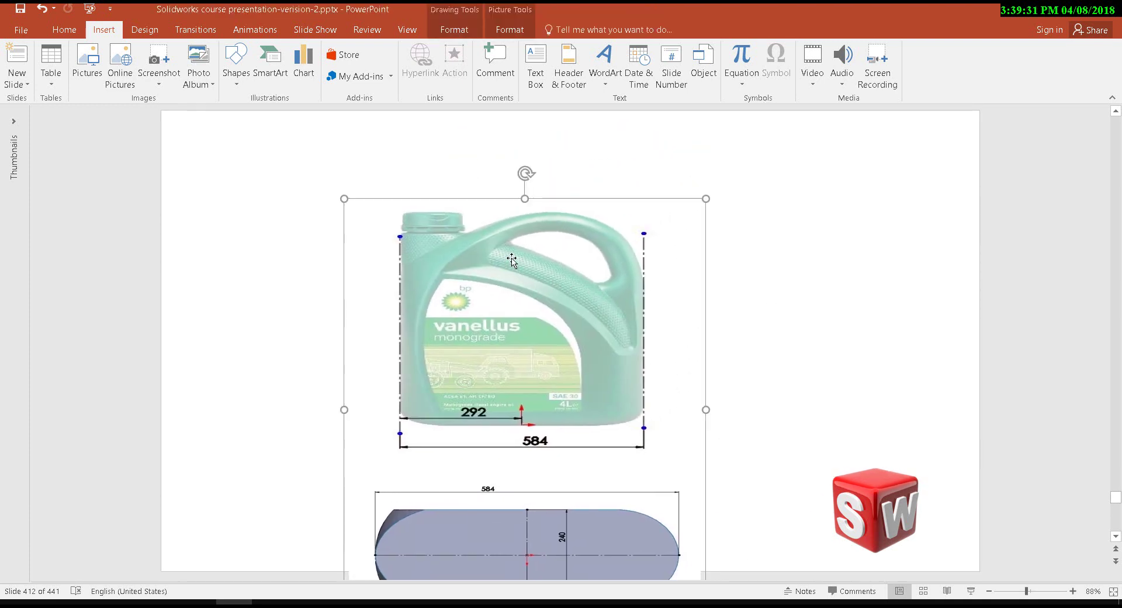
drag(508, 253, 583, 270)
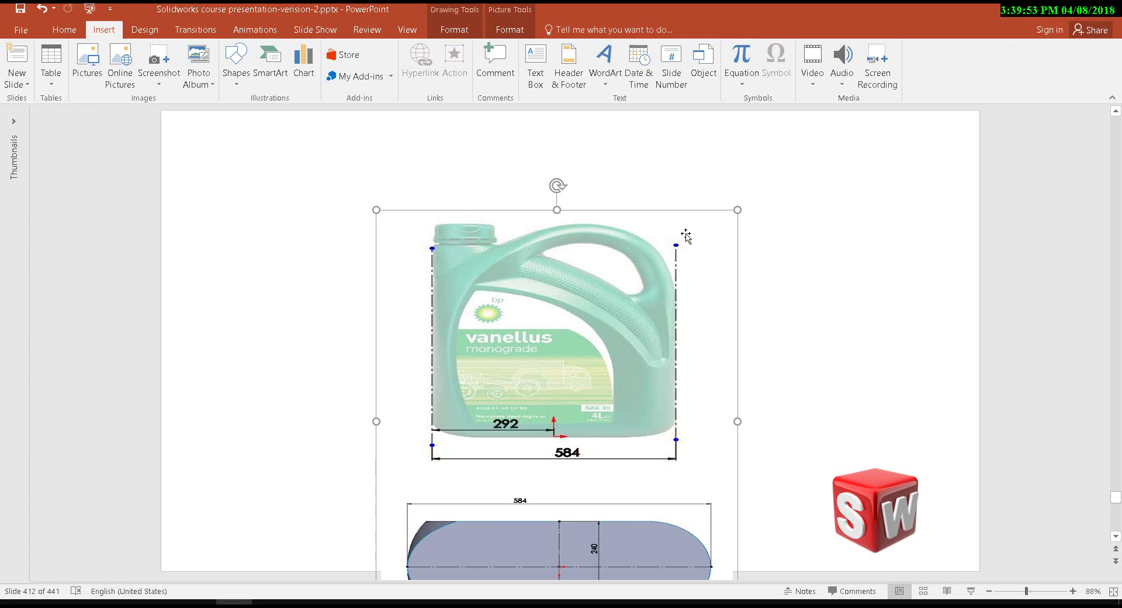
drag(686, 236, 696, 162)
Step: Launch KeyShot, maximize its window and dismiss the welcome screen
click(309, 603)
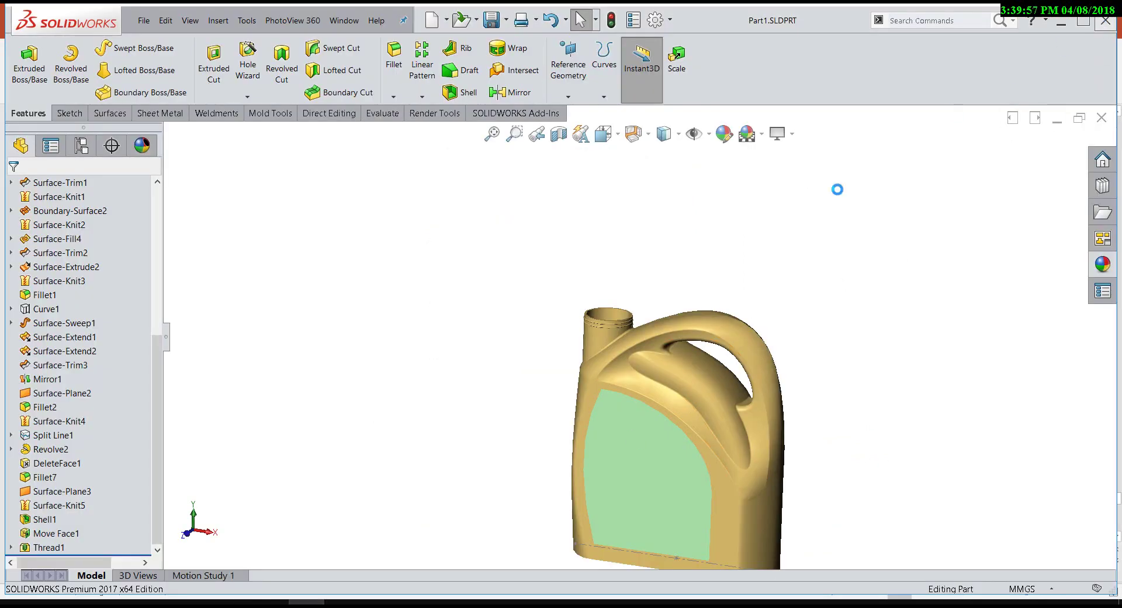
key(alt+Tab)
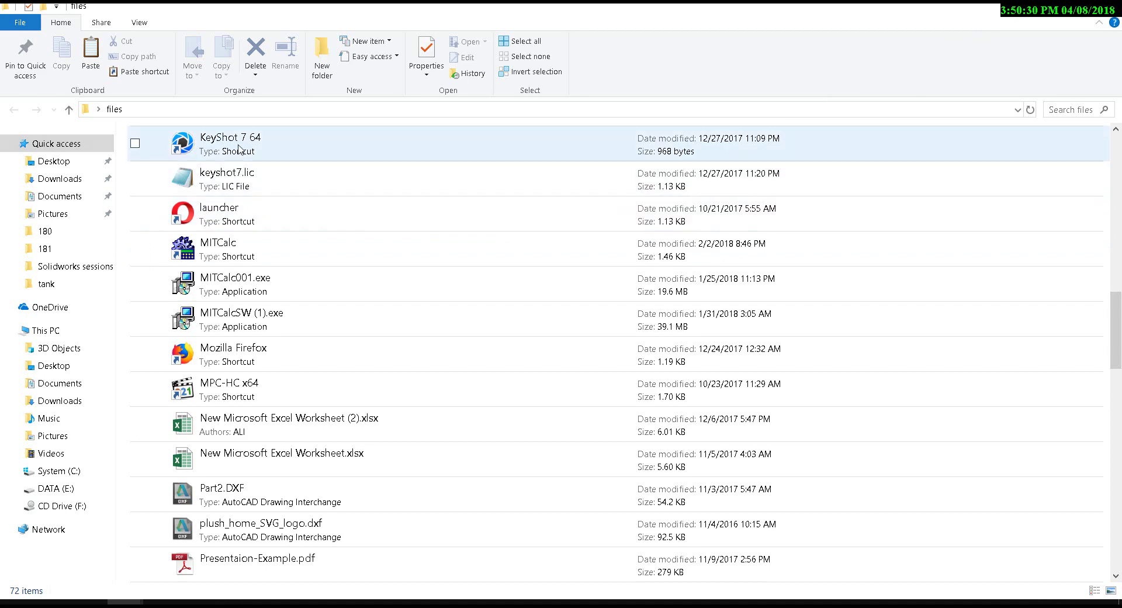
double_click(238, 150)
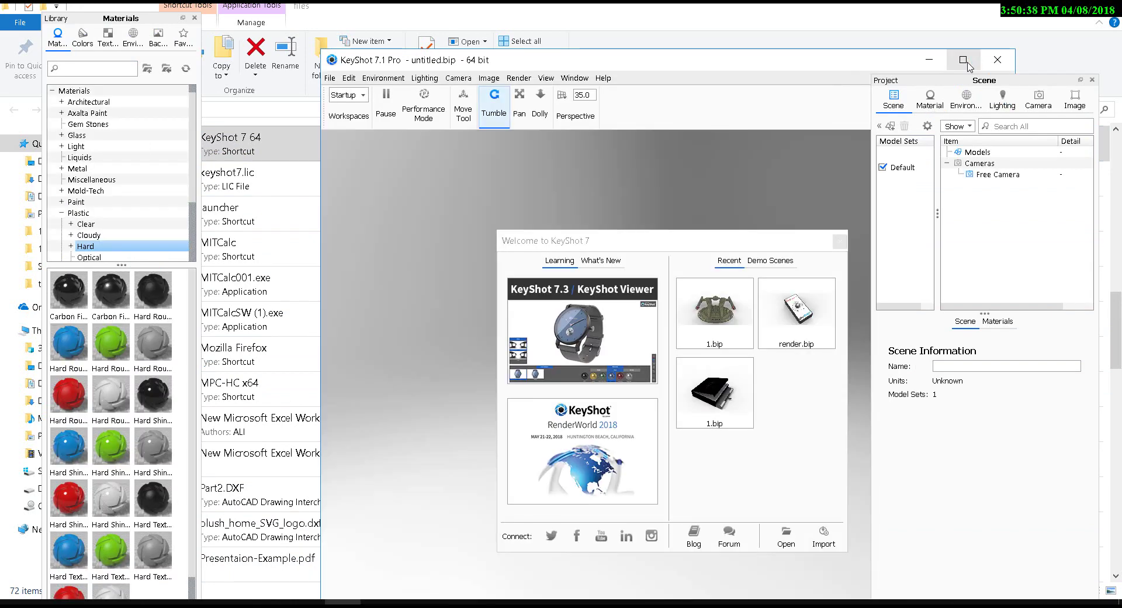
click(963, 60)
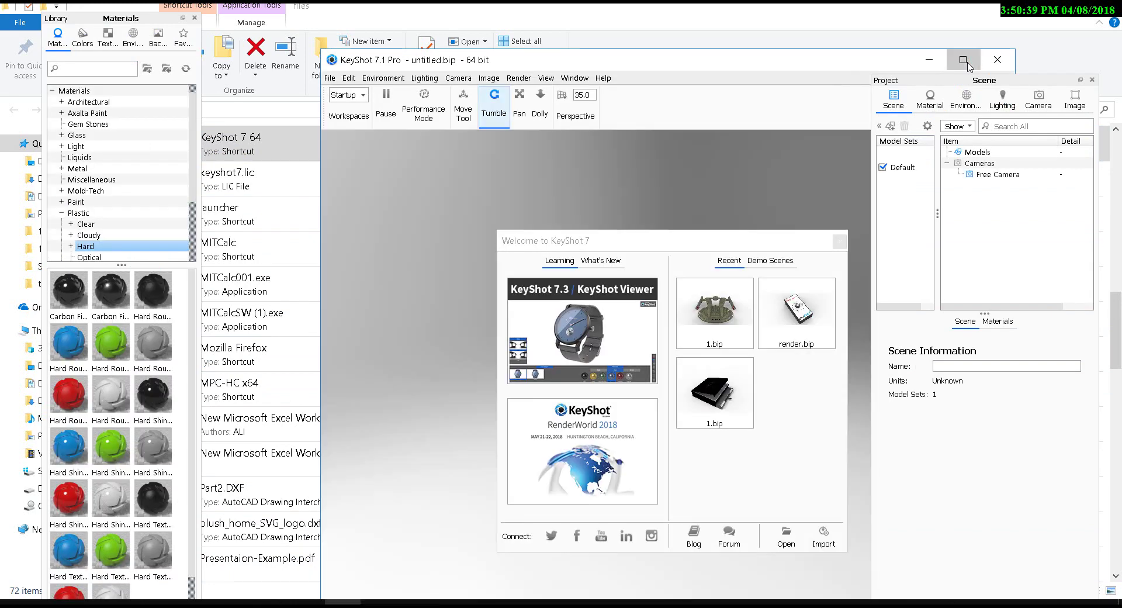
click(733, 169)
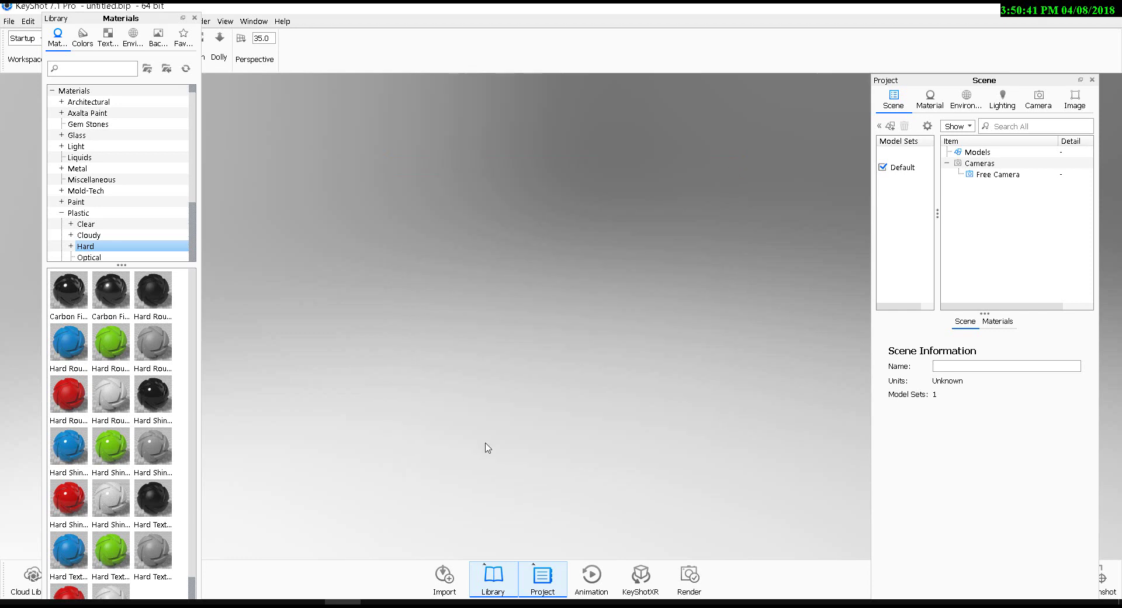
Step: Import Part1.SAT with Y as the up axis
click(450, 576)
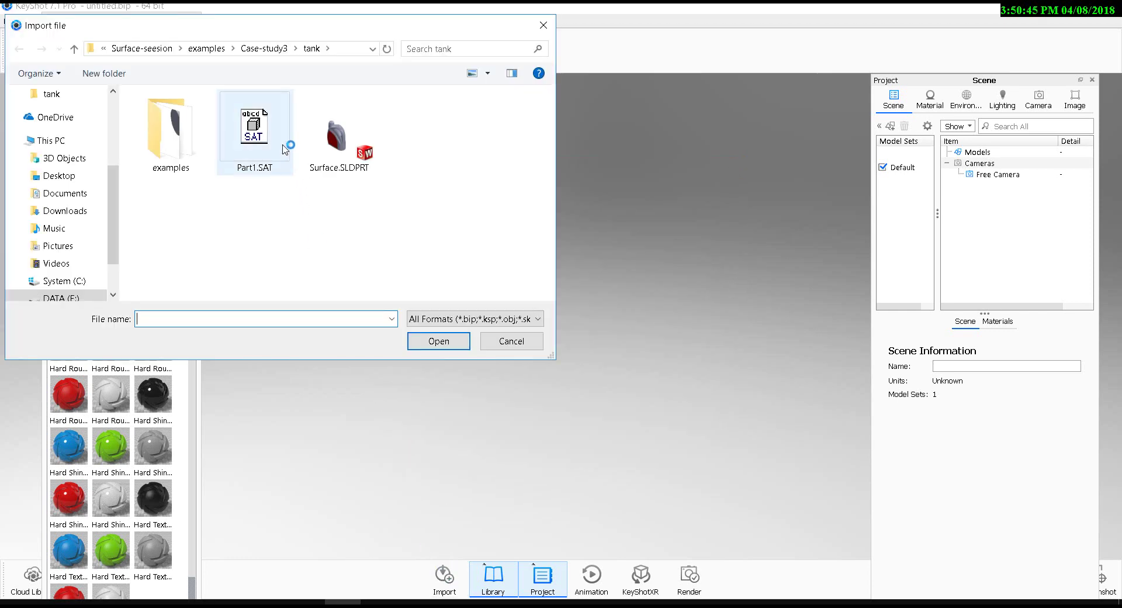
double_click(283, 149)
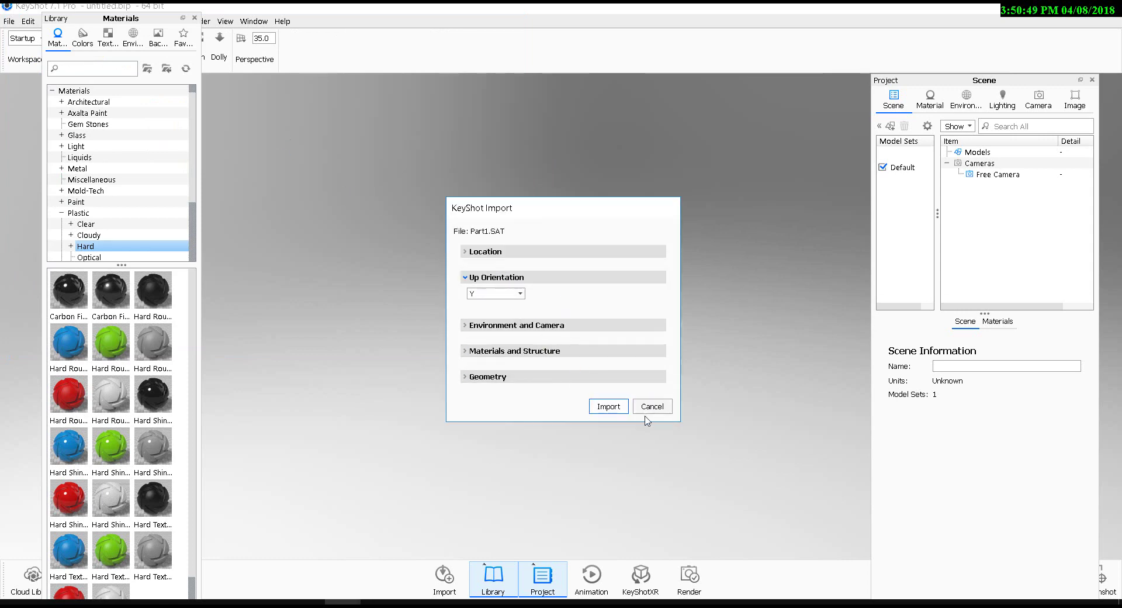
click(613, 405)
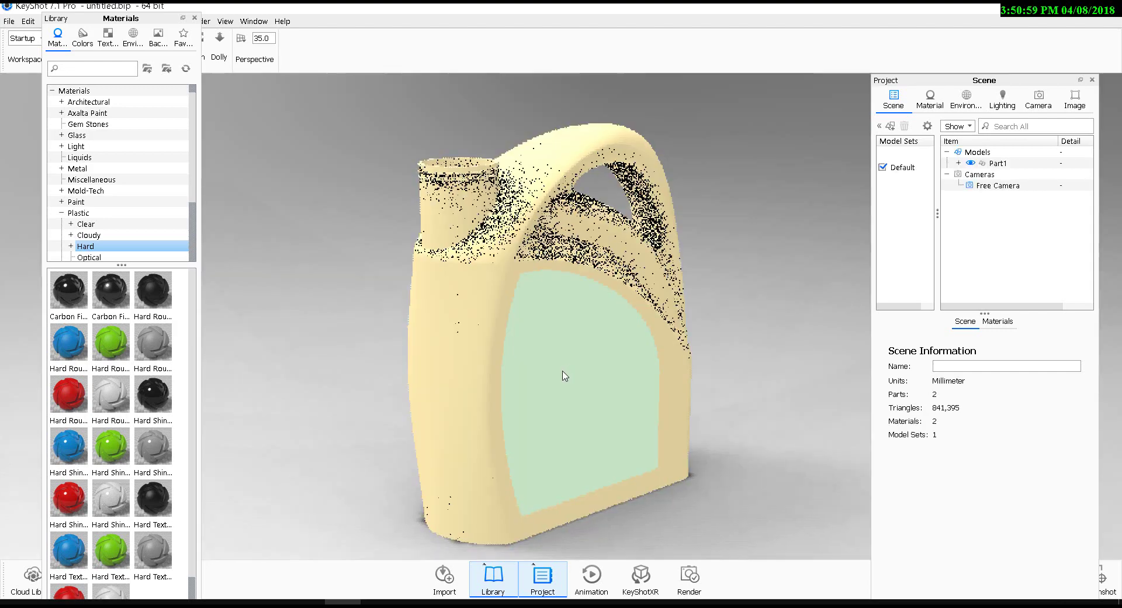
Step: Apply the green Hard Textured plastic from Plastic > Hard to the jug body
drag(594, 356, 556, 361)
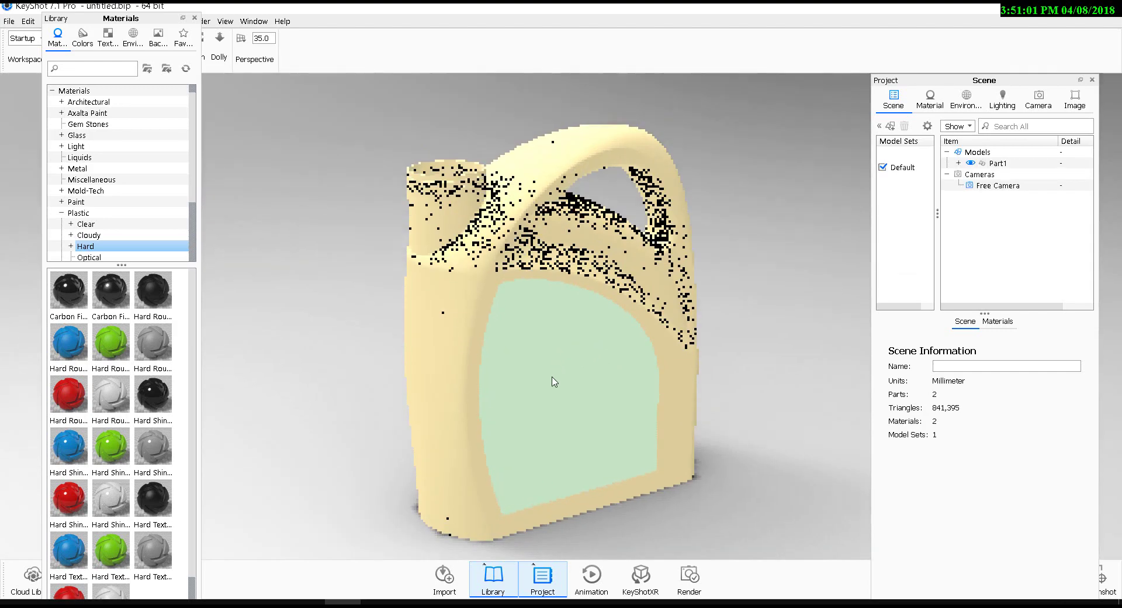
scroll(87, 193, up, 1)
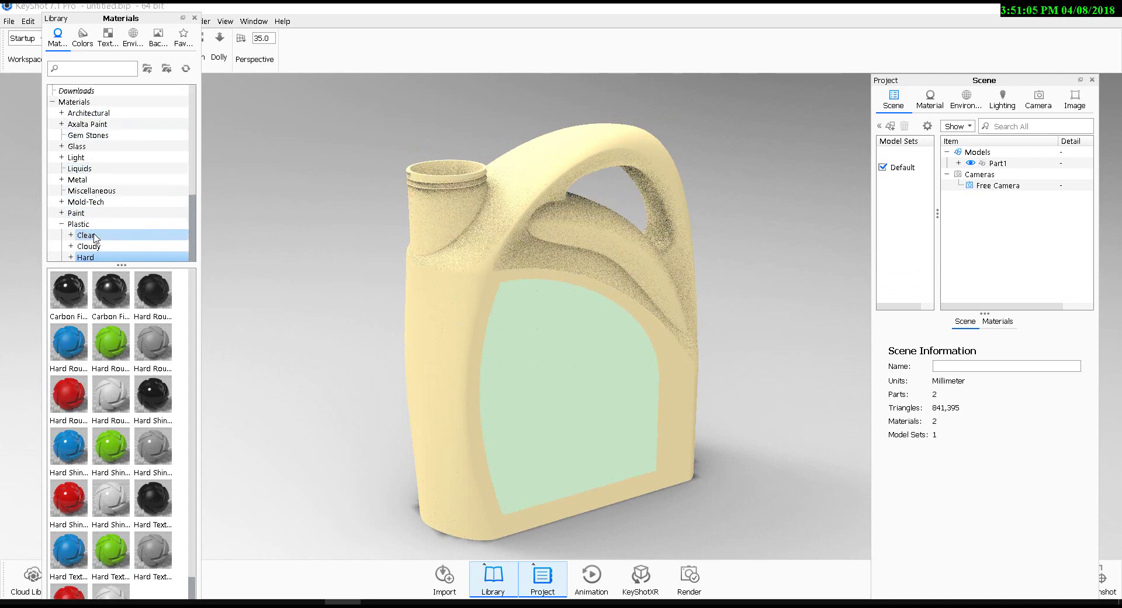
scroll(99, 216, down, 1)
click(107, 192)
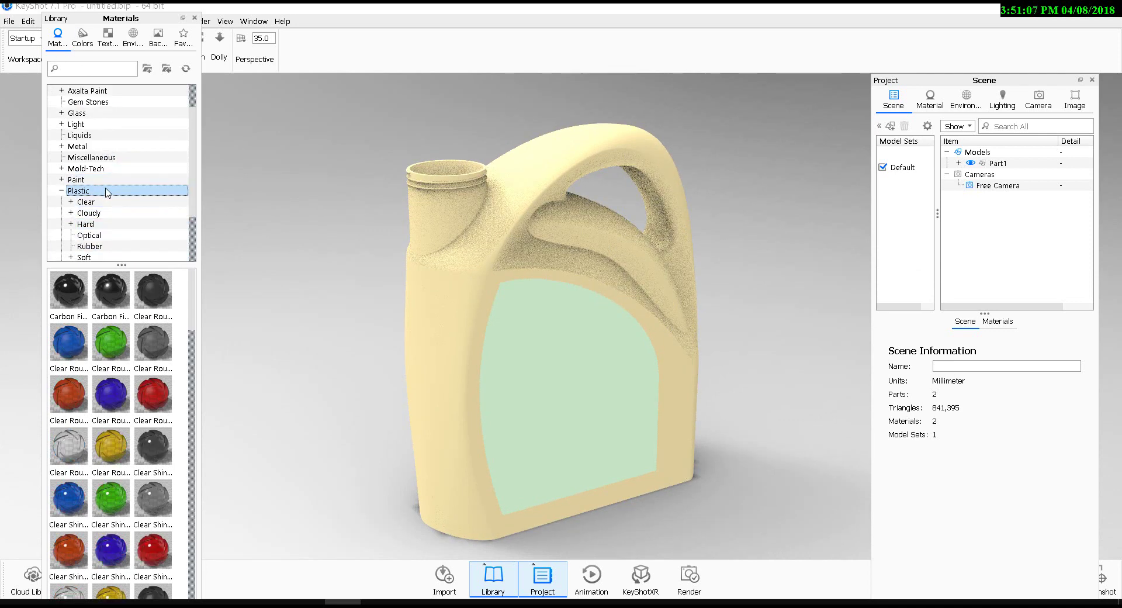
click(88, 224)
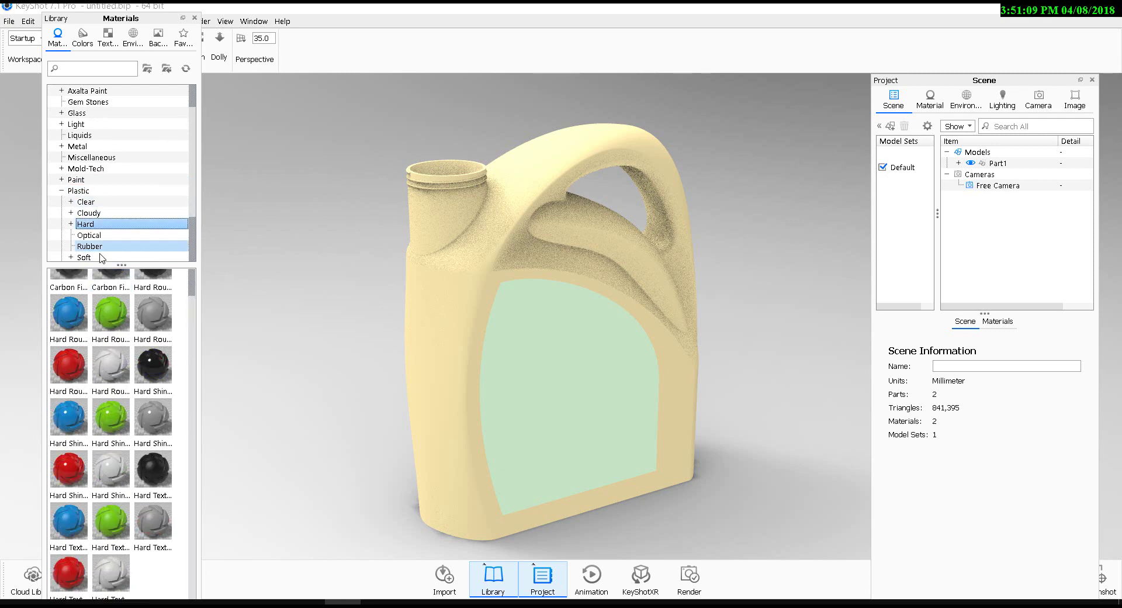
mouse_move(112, 523)
mouse_down()
mouse_move(393, 297)
mouse_move(449, 279)
mouse_move(128, 420)
mouse_up()
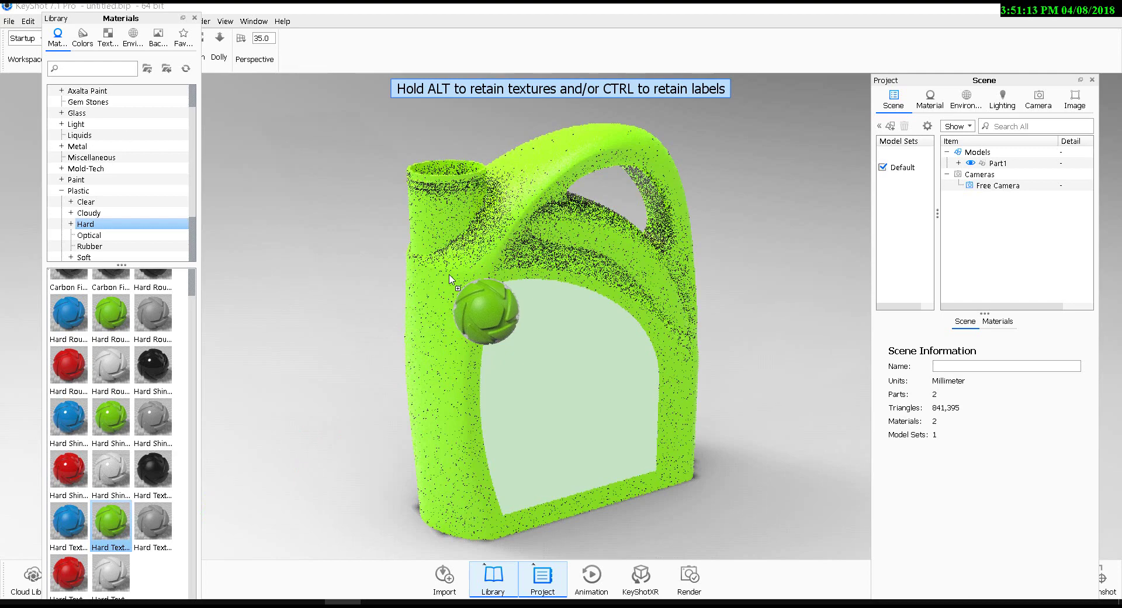
mouse_move(111, 313)
mouse_down()
mouse_move(447, 295)
mouse_move(125, 418)
mouse_move(440, 292)
mouse_move(418, 231)
mouse_up()
scroll(116, 425, up, 1)
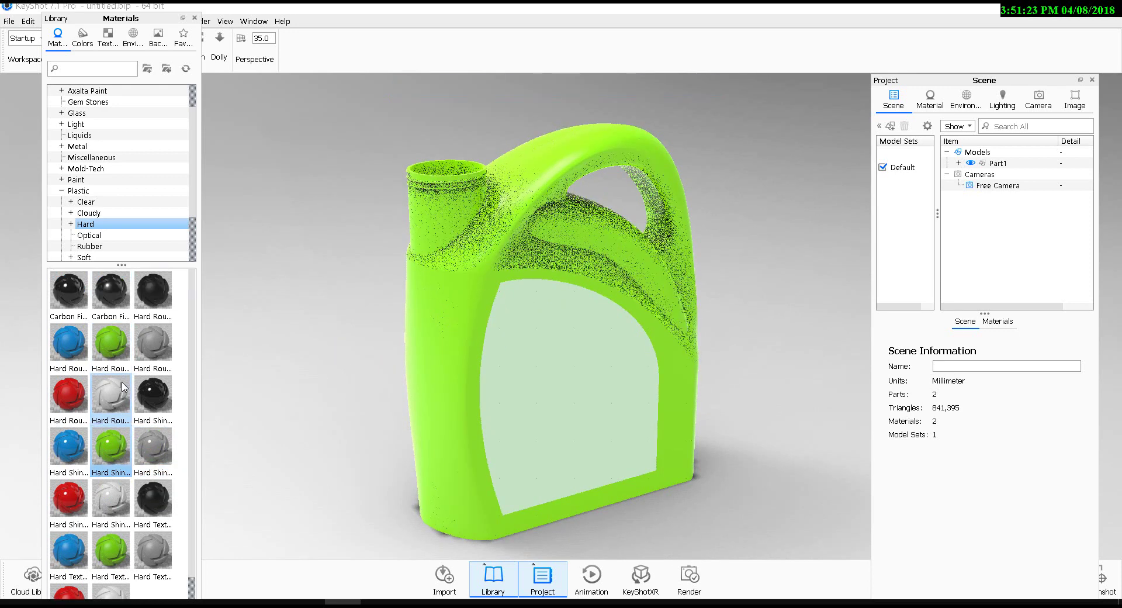
scroll(119, 445, down, 1)
drag(123, 539, 451, 364)
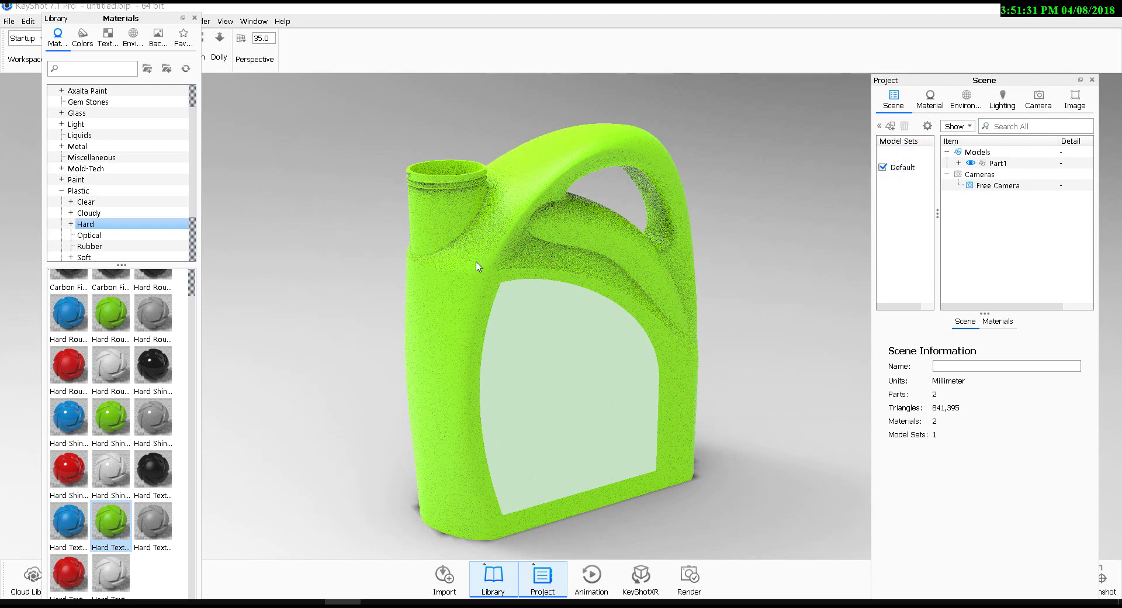
Step: Set the body material's diffuse to muted green RGB 115/176/55 and orbit the label forward
double_click(473, 296)
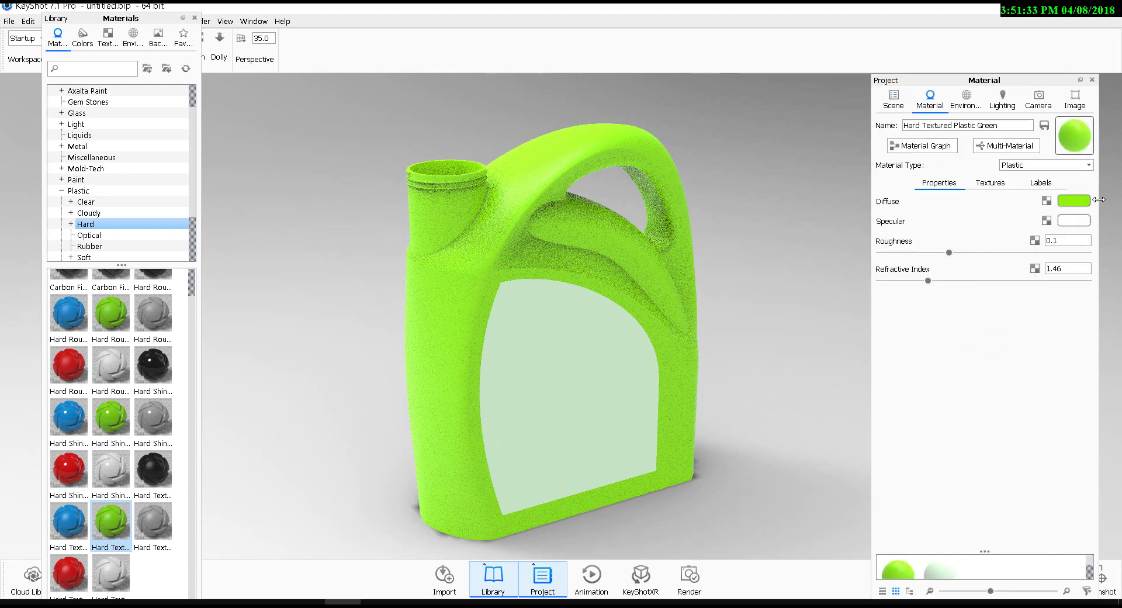
click(1078, 204)
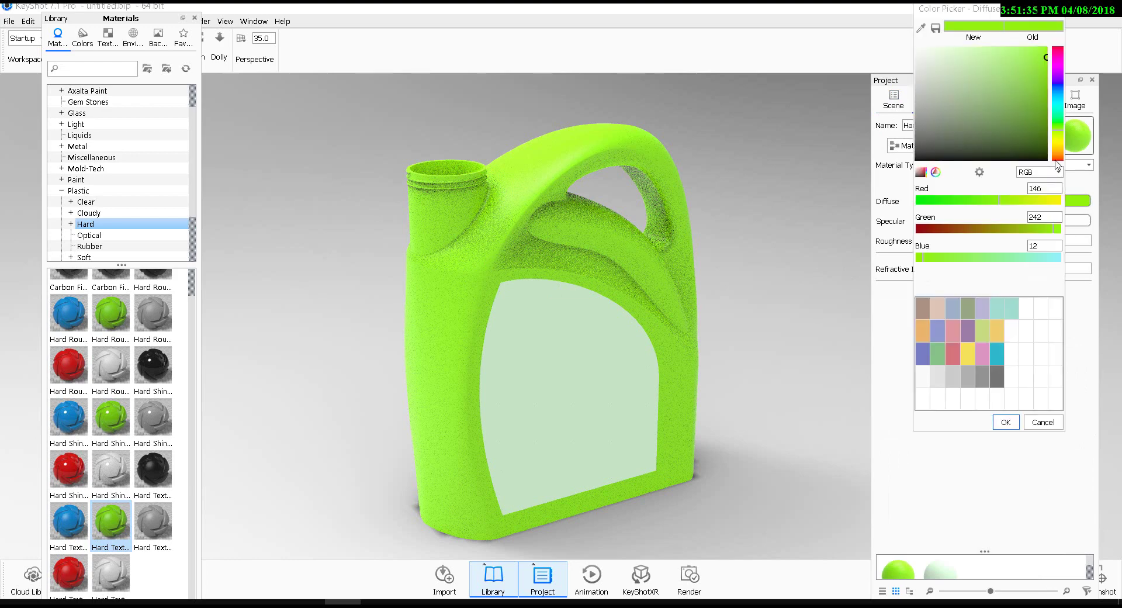
click(1043, 103)
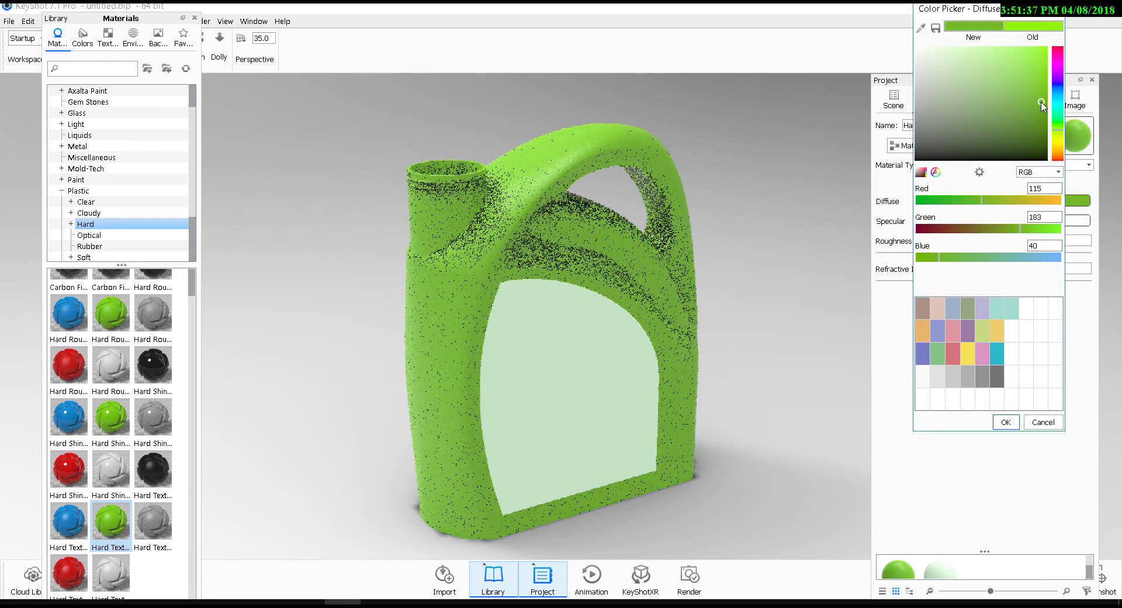
drag(1042, 102, 1041, 100)
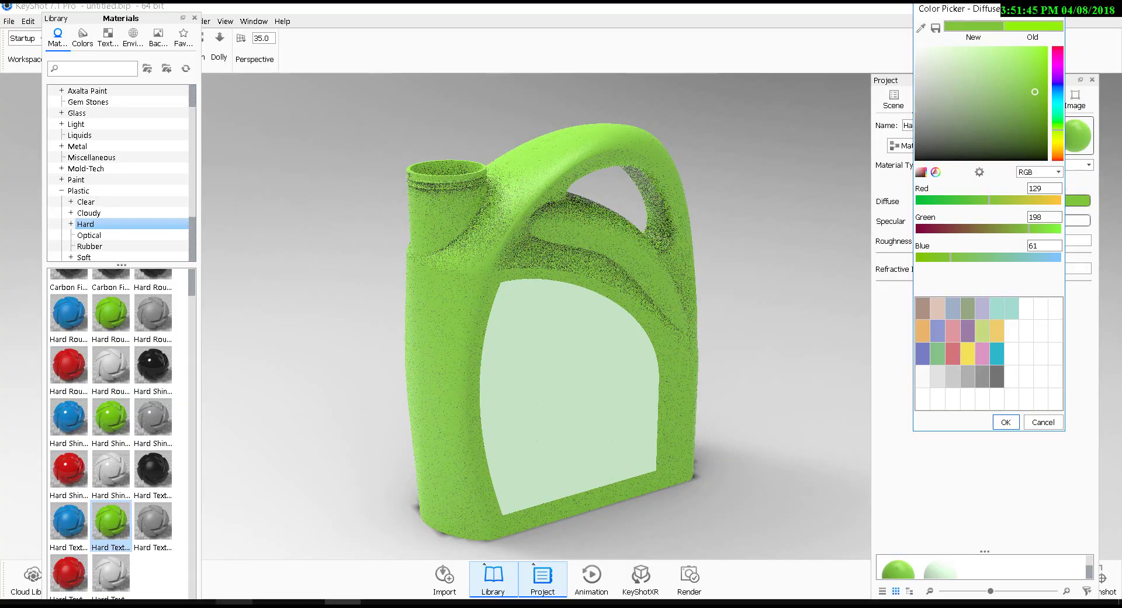
key(alt+Tab)
key(alt+Tab)
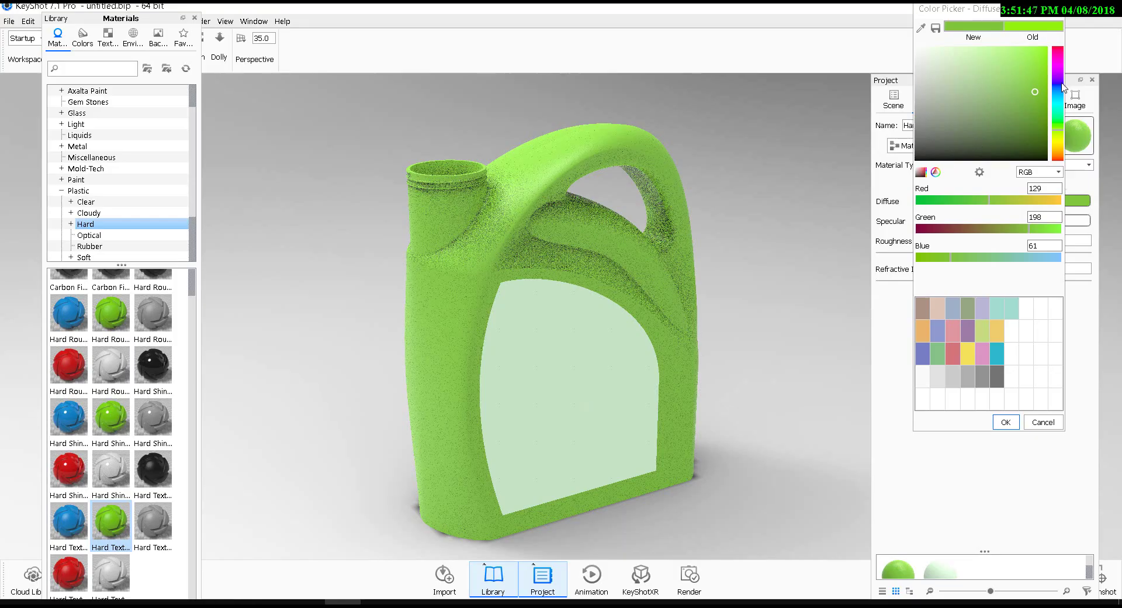
drag(1038, 94, 1034, 102)
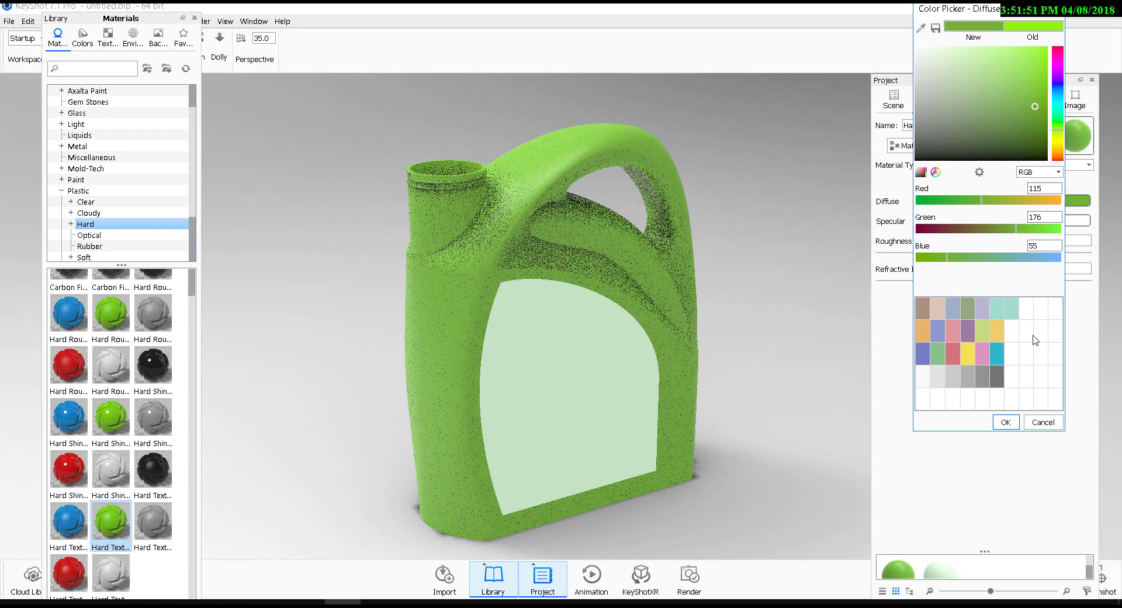
click(1006, 423)
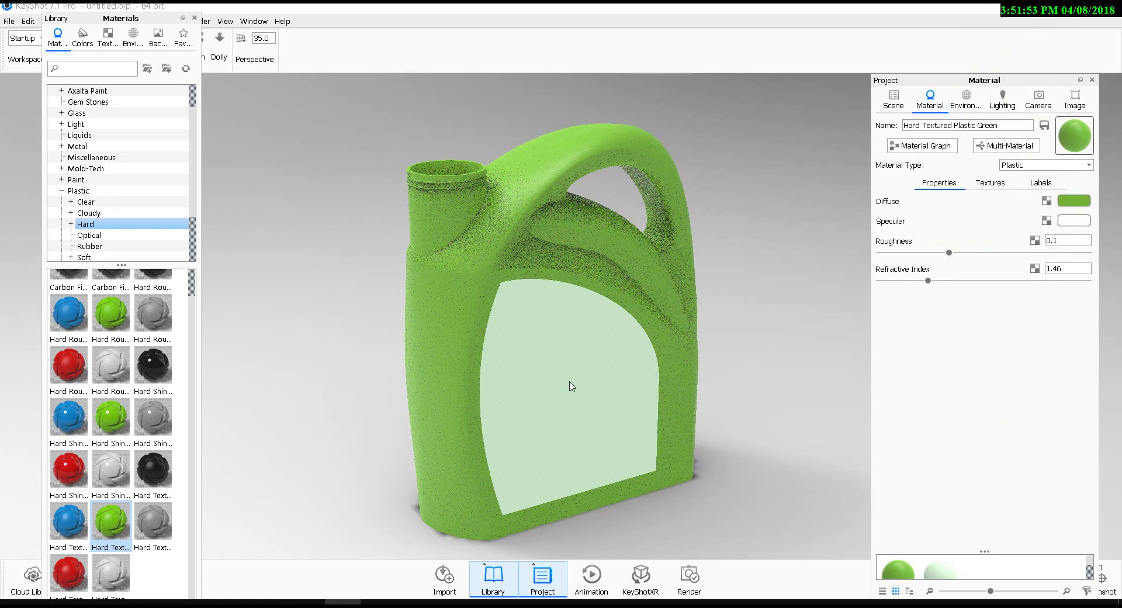
mouse_move(703, 341)
mouse_down()
mouse_move(539, 326)
mouse_move(584, 357)
mouse_up()
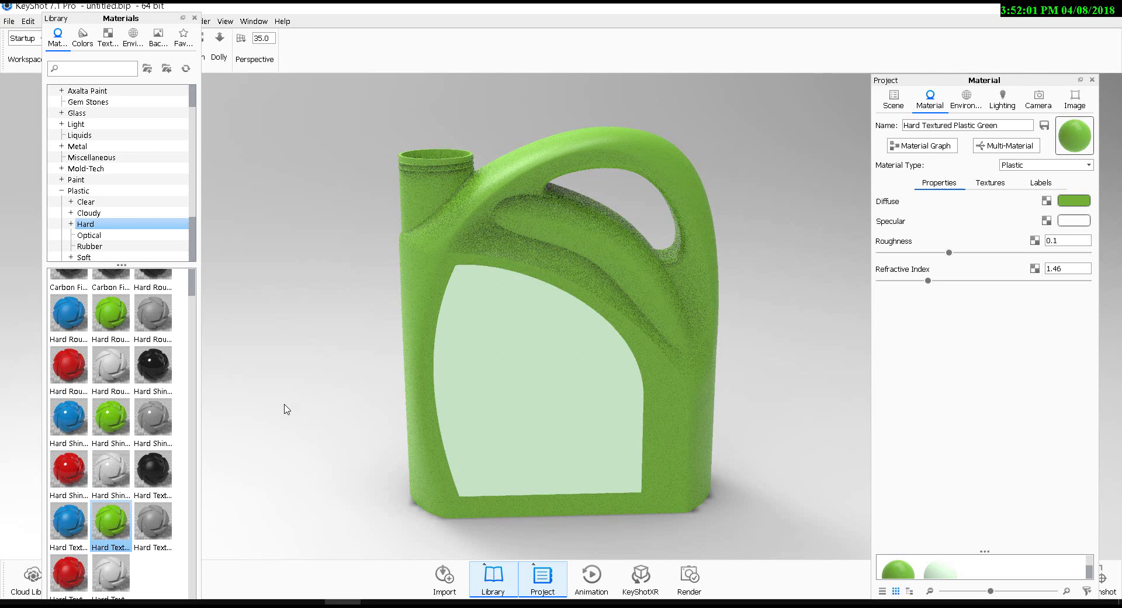
Step: Reapply Hard Textured Plastic Green to the body and give the label area Hard Rough Plastic Green
drag(110, 521, 425, 267)
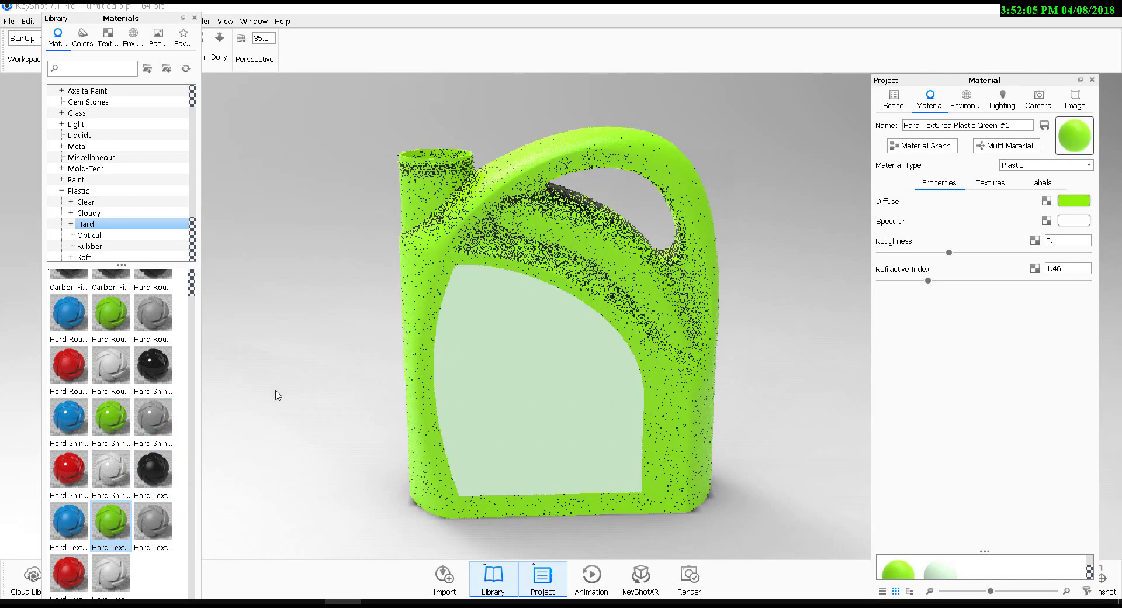
drag(276, 393, 477, 402)
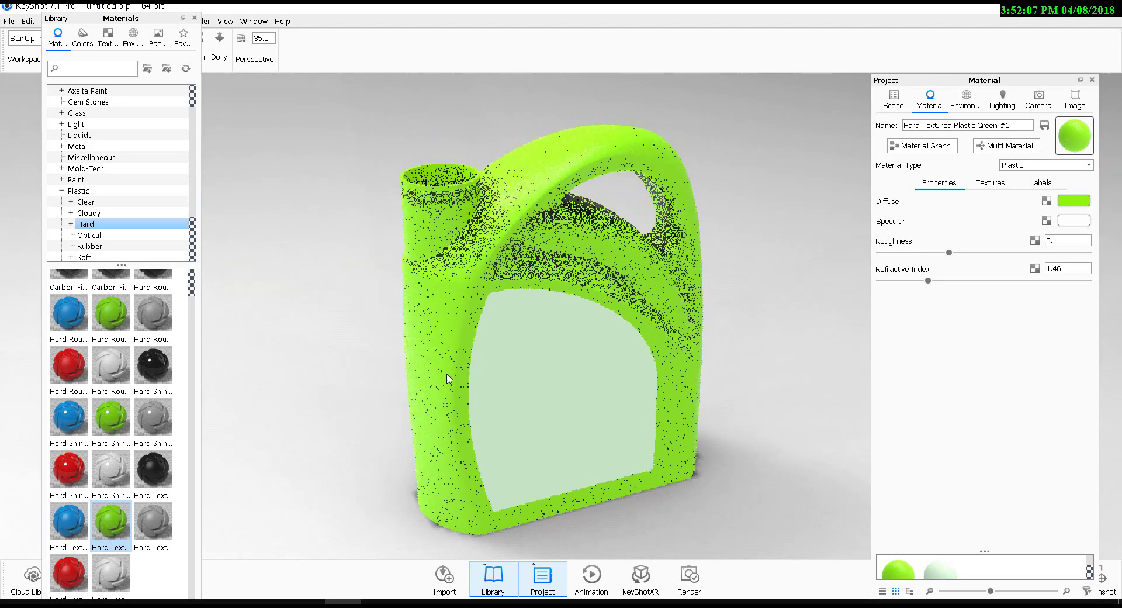
double_click(550, 379)
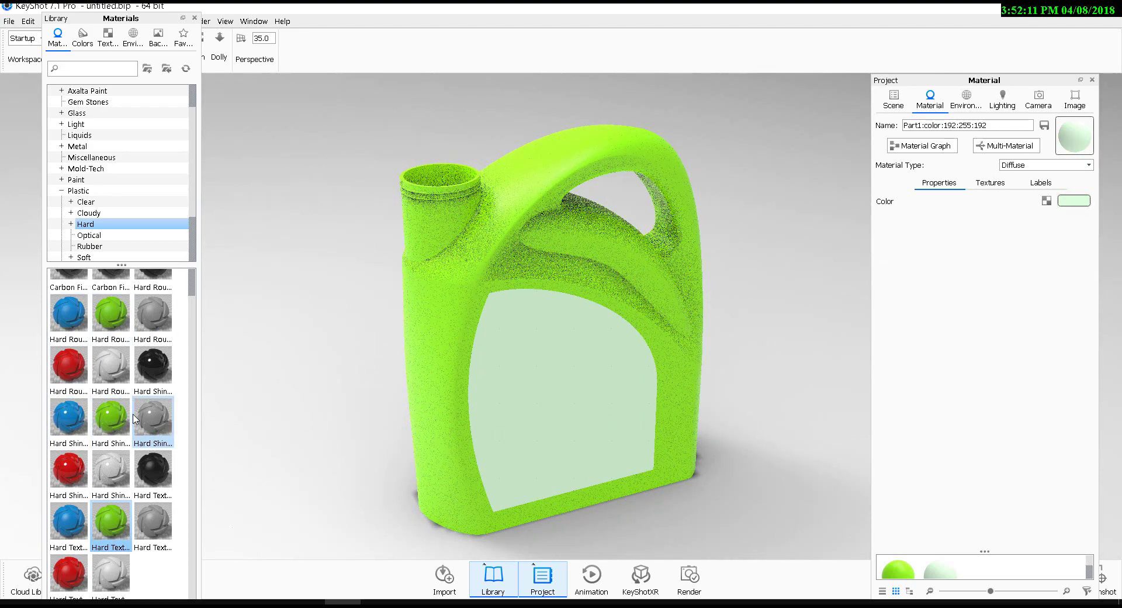
scroll(151, 401, up, 1)
mouse_move(213, 351)
mouse_down()
mouse_move(510, 346)
mouse_move(135, 385)
mouse_up()
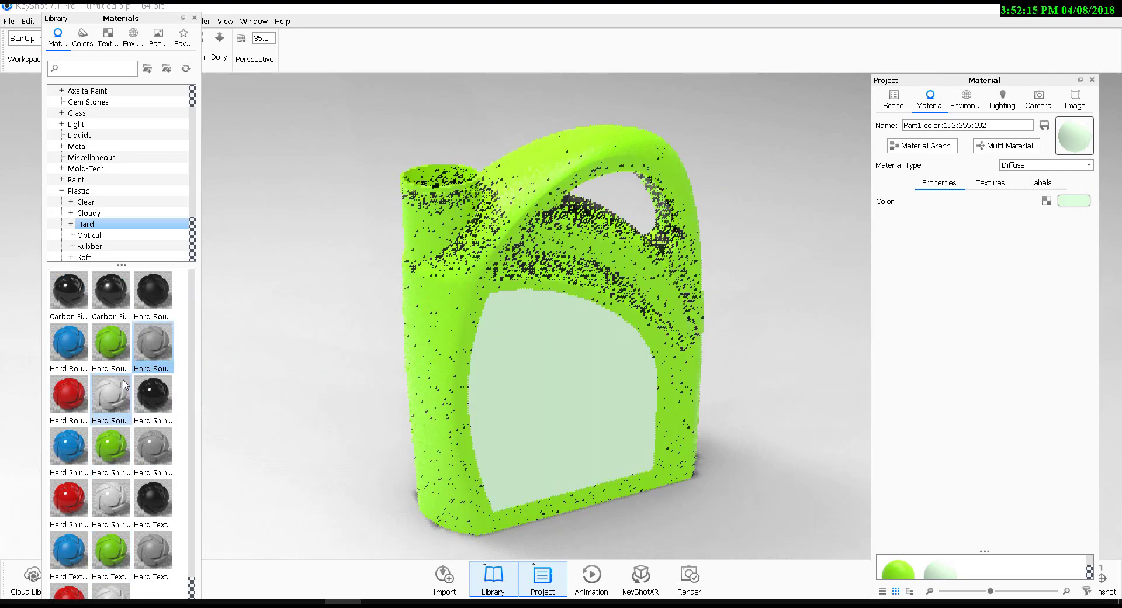
scroll(114, 336, down, 1)
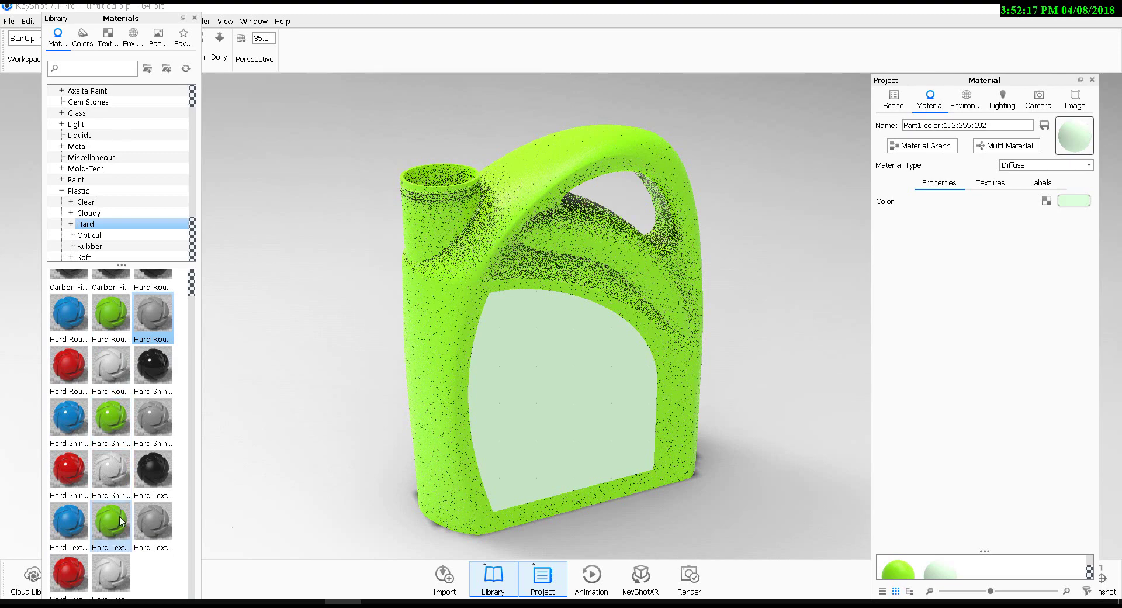
mouse_move(111, 521)
mouse_down()
mouse_move(523, 378)
mouse_move(167, 416)
mouse_up()
mouse_move(111, 316)
mouse_down()
mouse_move(487, 369)
mouse_move(84, 260)
mouse_up()
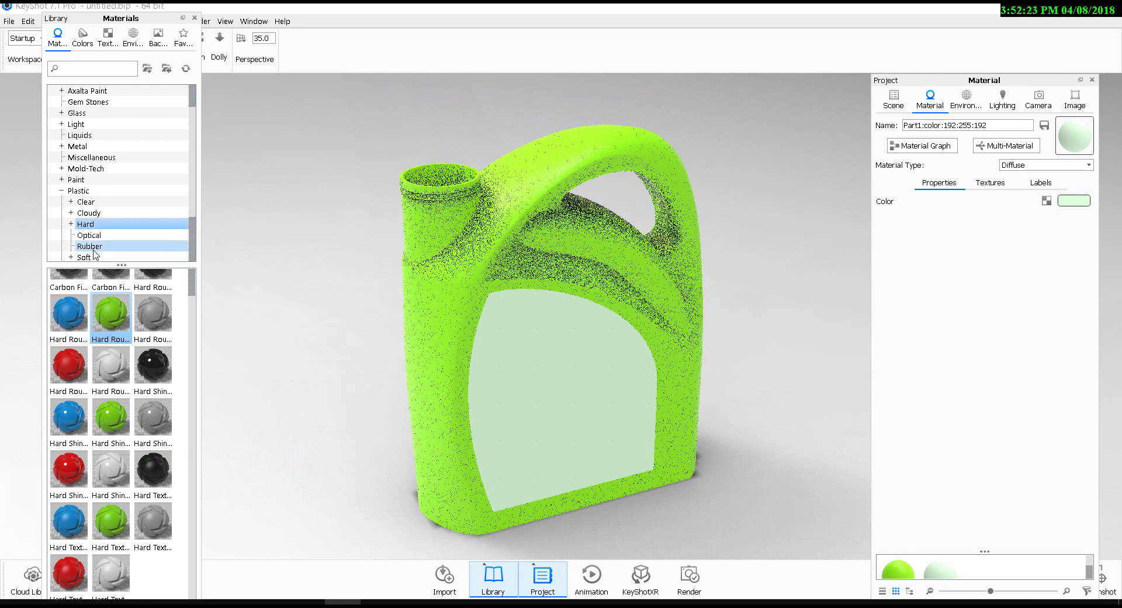
scroll(106, 346, up, 1)
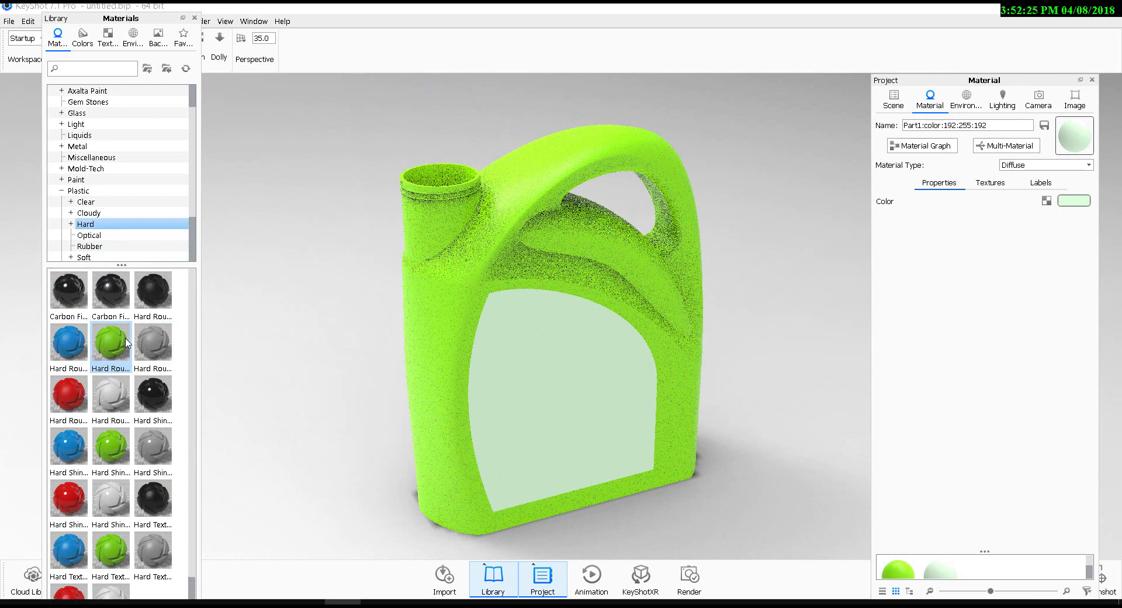
drag(110, 367, 573, 348)
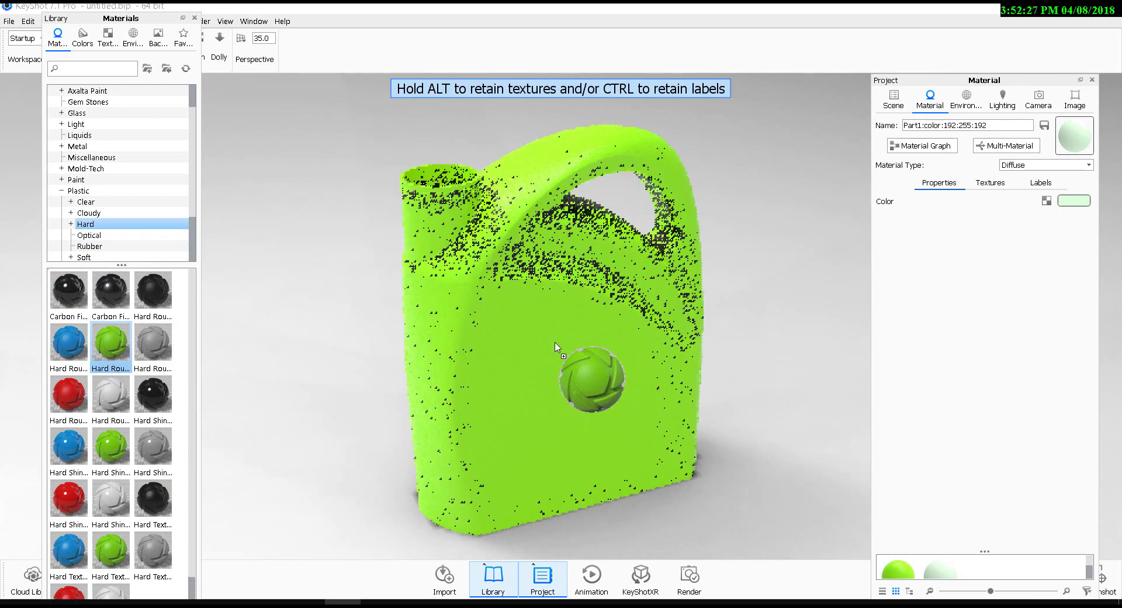
Step: Set the label's diffuse colour to light green RGB 166/235/107
click(1083, 204)
drag(1034, 65, 1026, 82)
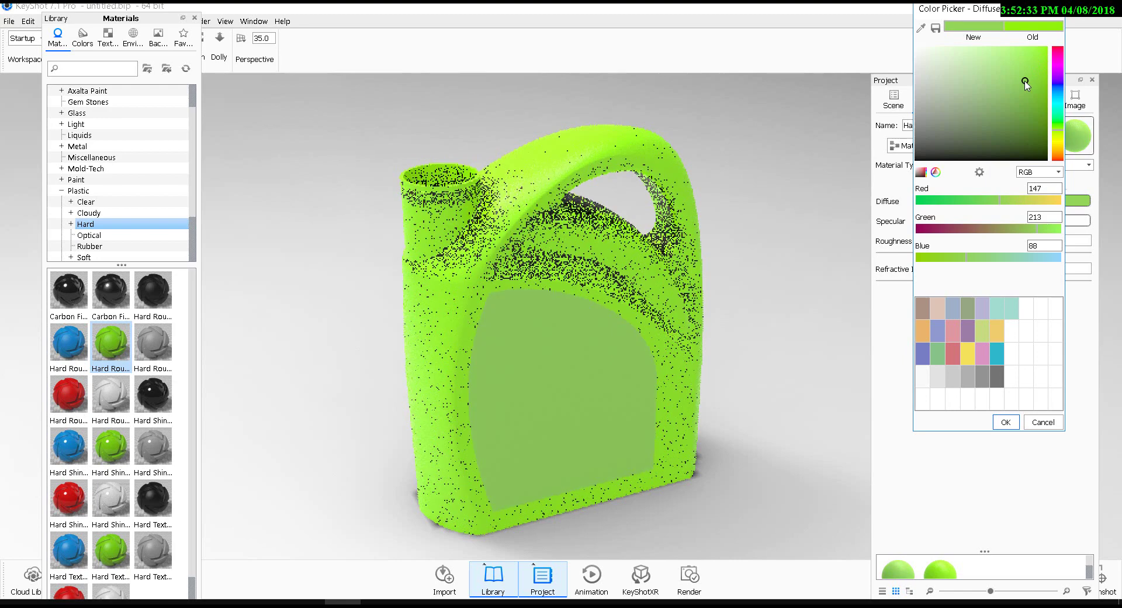
drag(1026, 82, 1021, 65)
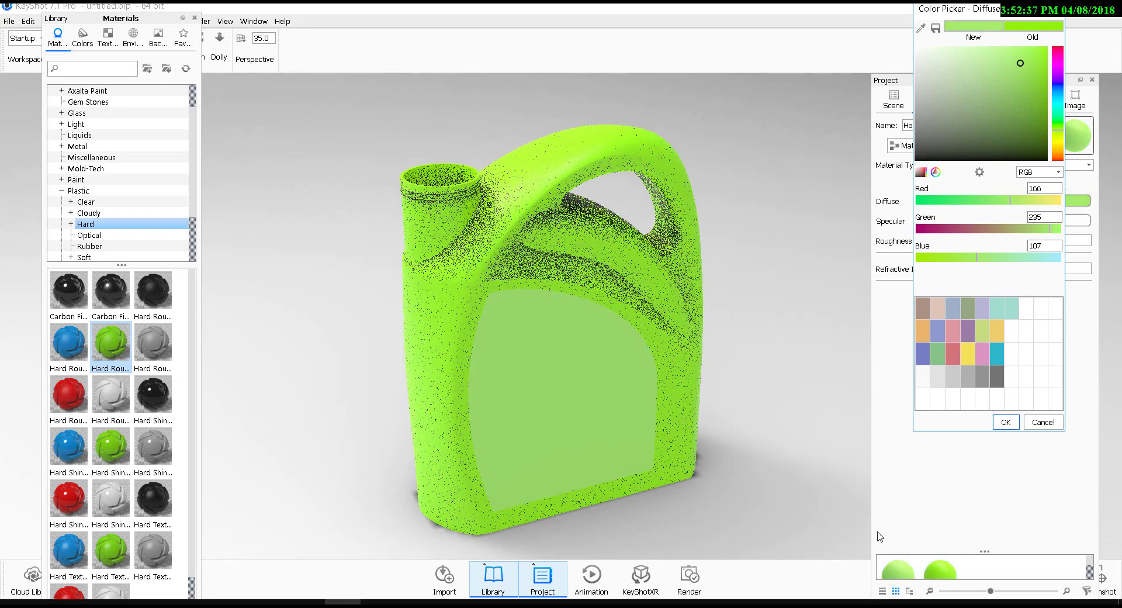
click(1005, 422)
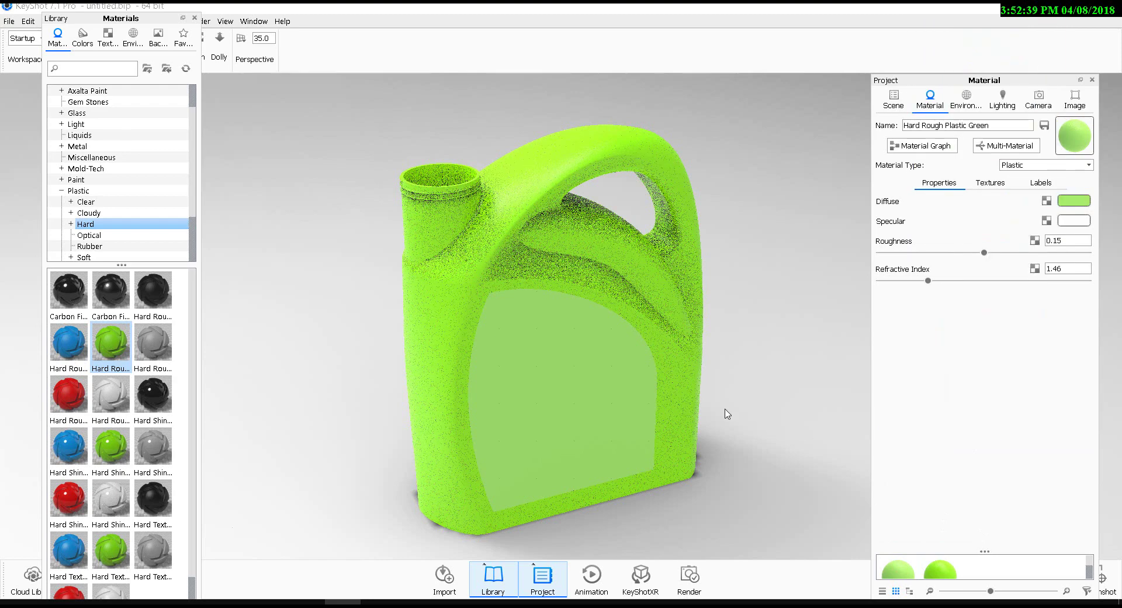
mouse_move(675, 435)
mouse_down()
mouse_move(919, 375)
mouse_move(769, 375)
mouse_move(459, 344)
mouse_up()
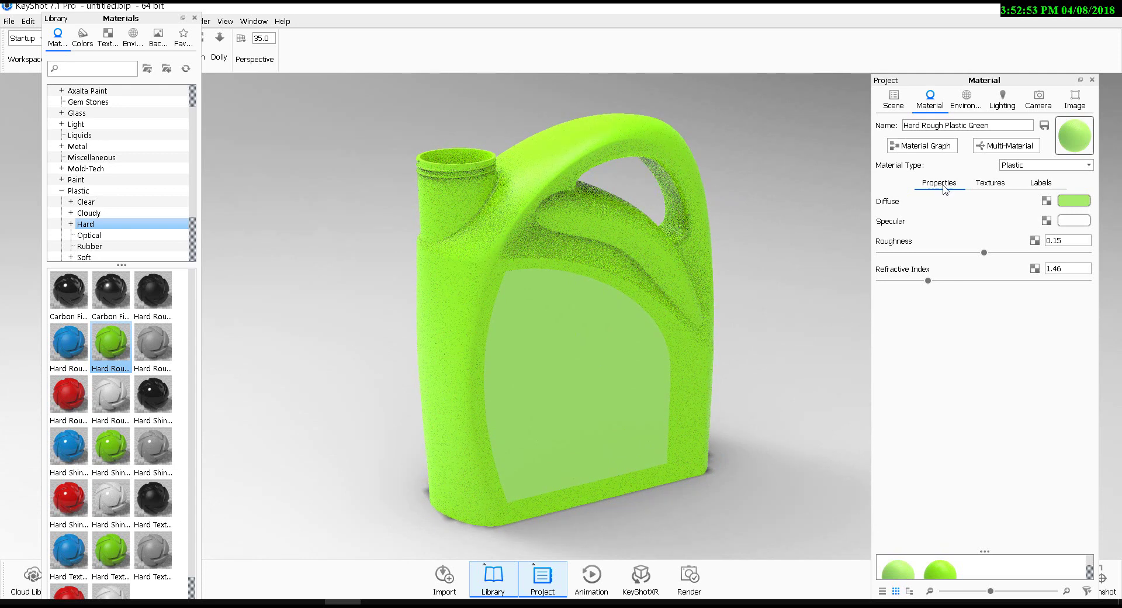
Step: Add the jpg photo from the folder as a new label on the jerry can
click(1048, 186)
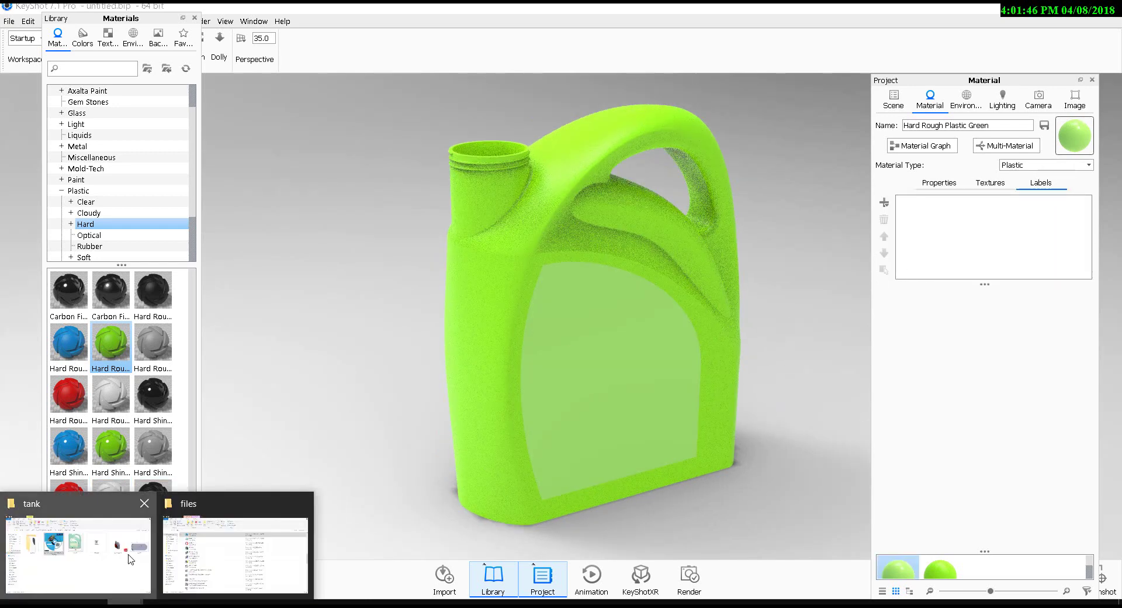
click(130, 558)
mouse_move(347, 222)
mouse_down()
mouse_move(293, 391)
mouse_move(296, 605)
mouse_up()
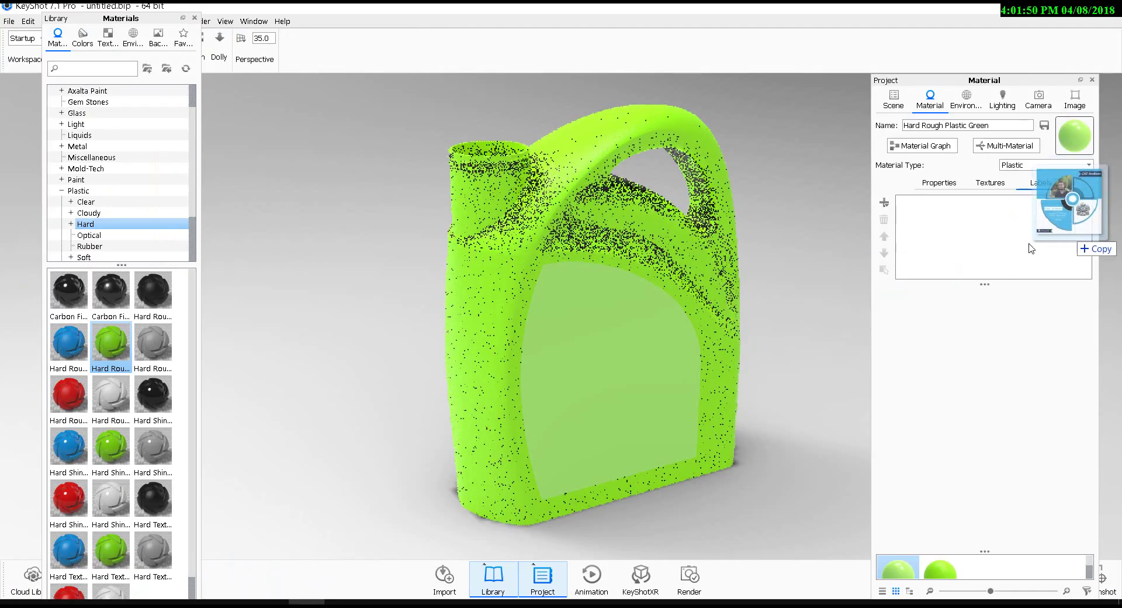
drag(296, 605, 997, 255)
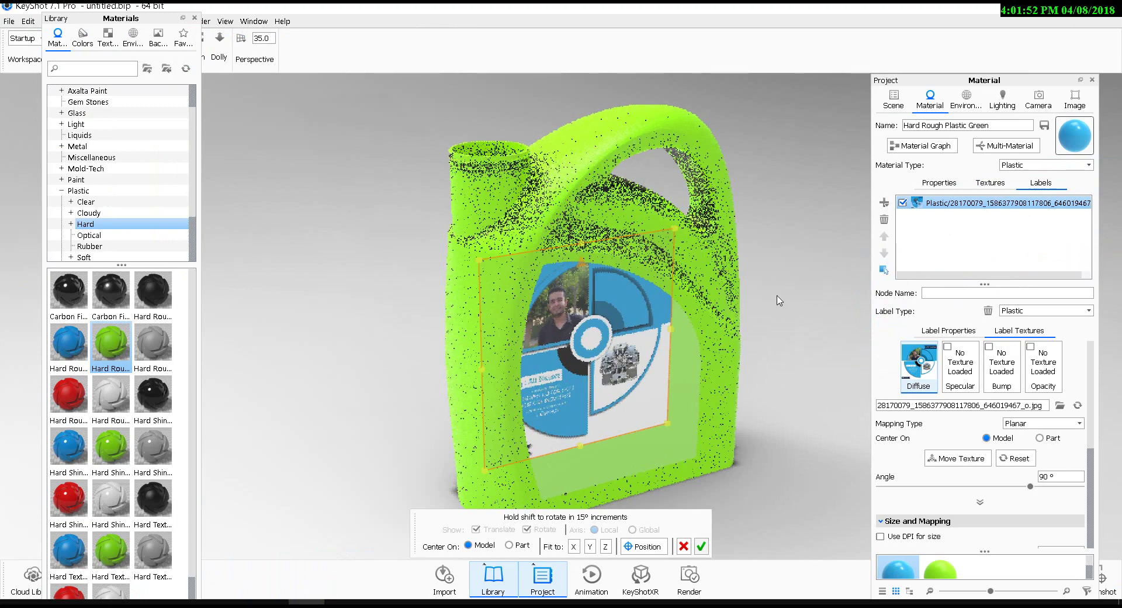
Step: Move and resize the label across the front panel, viewed nearly head-on
drag(621, 376, 618, 375)
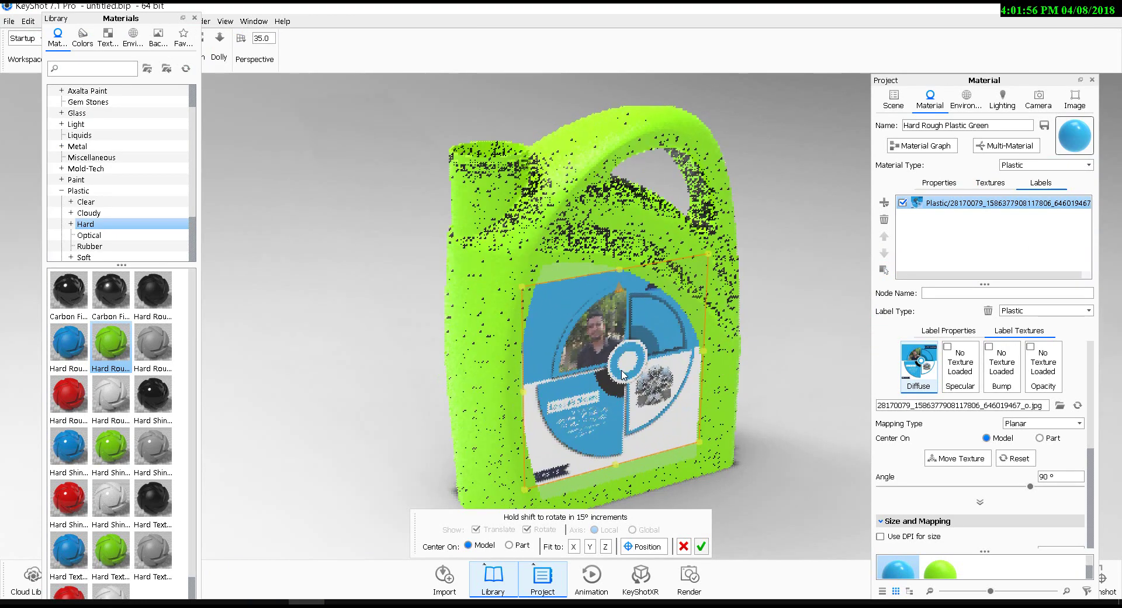
drag(618, 374, 629, 381)
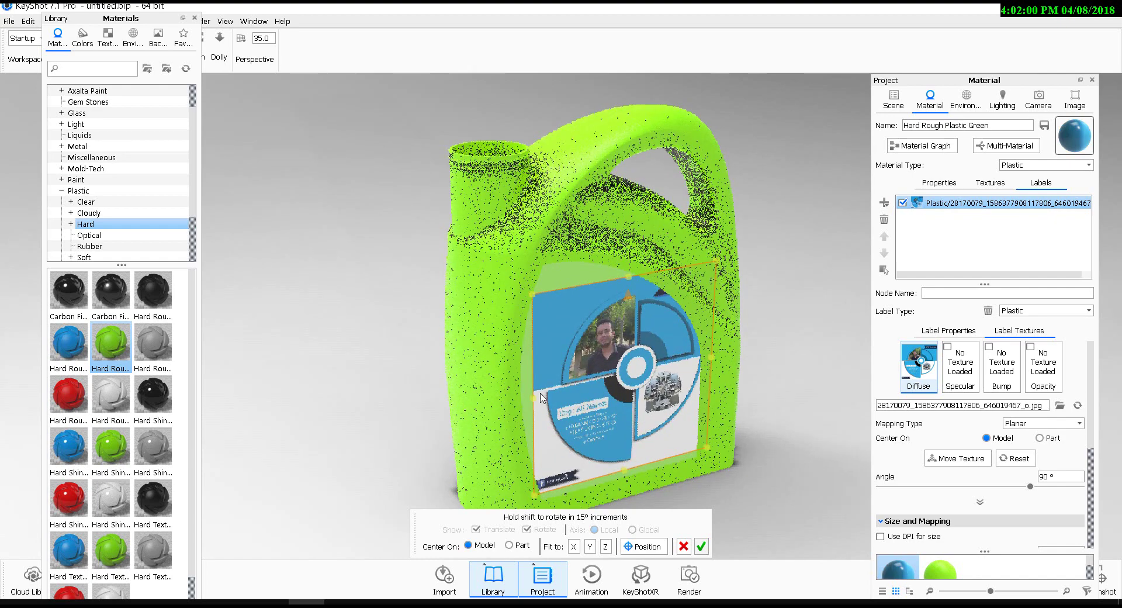
drag(537, 403, 522, 402)
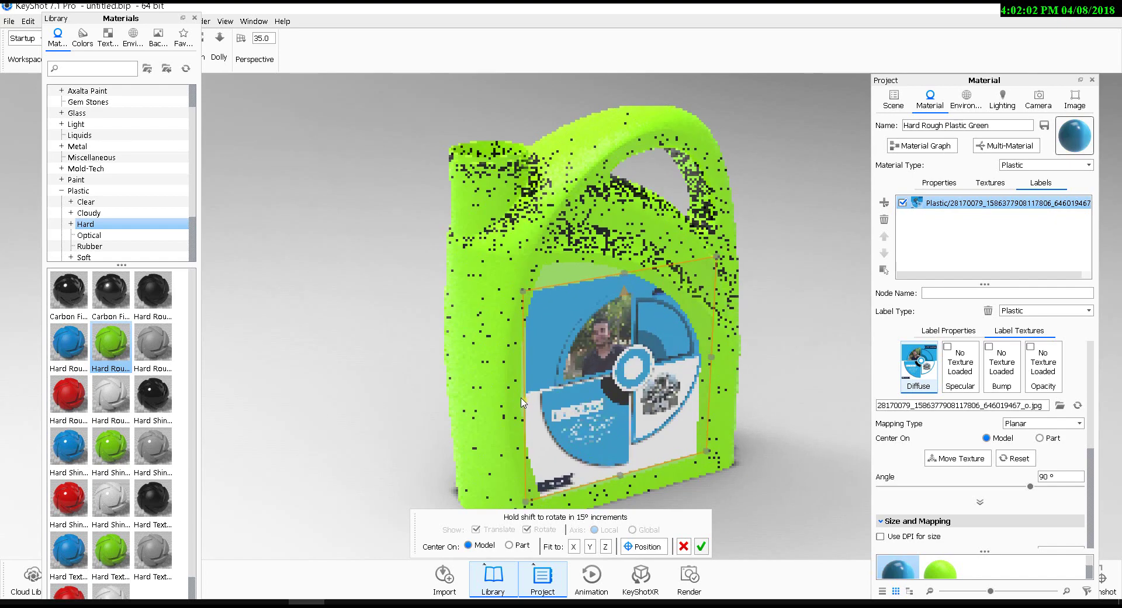
mouse_move(606, 270)
mouse_down()
mouse_move(603, 241)
mouse_move(604, 255)
mouse_up()
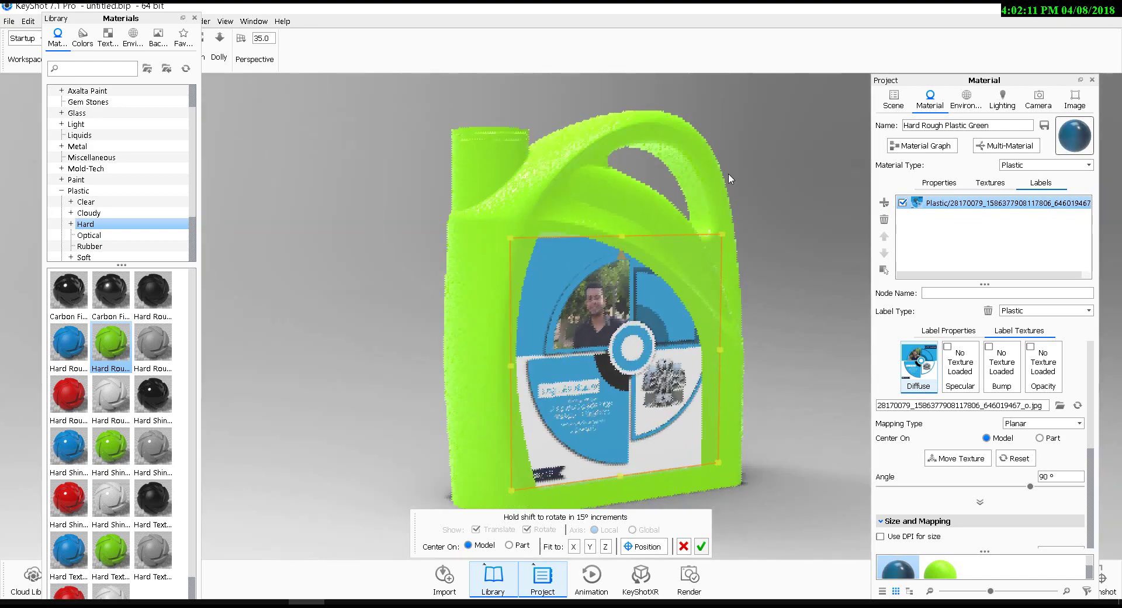
mouse_move(728, 173)
mouse_down()
mouse_move(24, 208)
mouse_move(134, 287)
mouse_move(714, 330)
mouse_move(372, 291)
mouse_move(871, 252)
mouse_up()
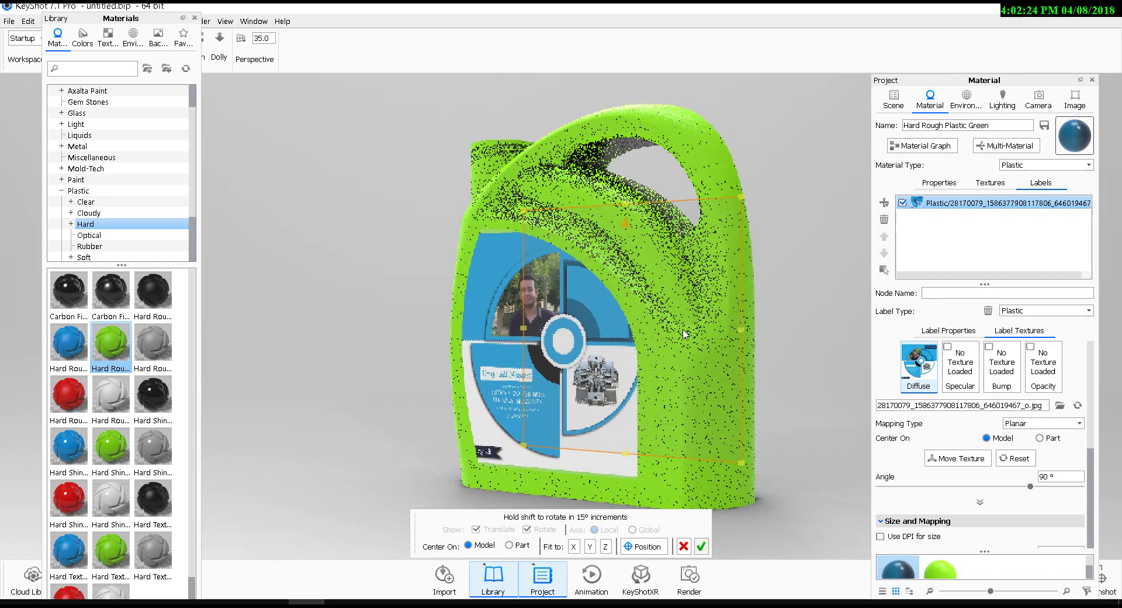
mouse_move(871, 253)
mouse_down()
mouse_move(440, 366)
mouse_move(420, 351)
mouse_move(566, 373)
mouse_move(553, 369)
mouse_up()
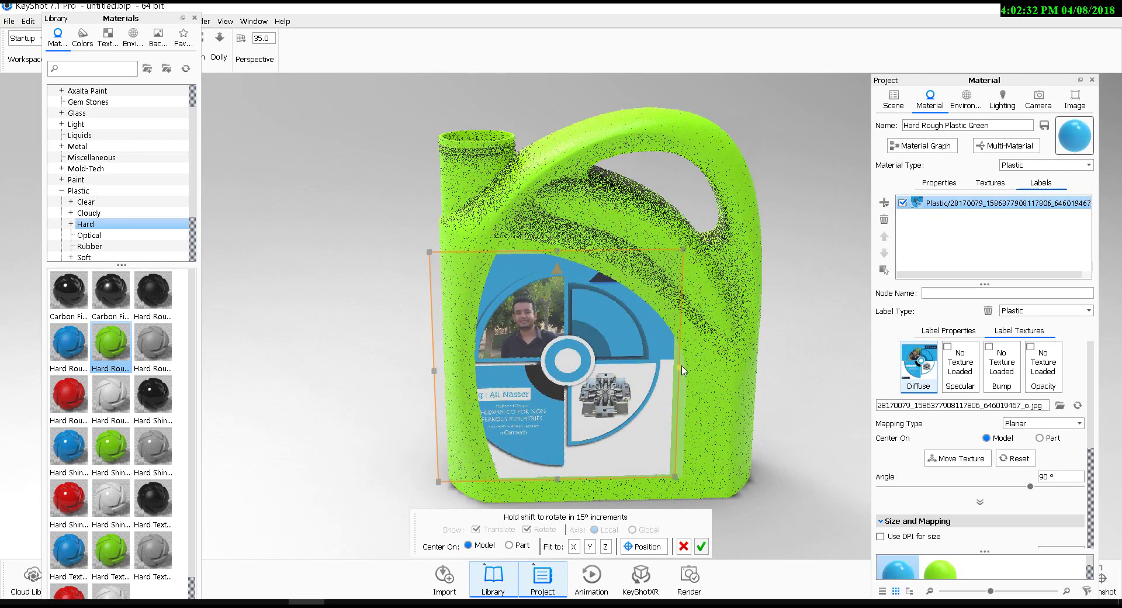
drag(675, 375, 665, 378)
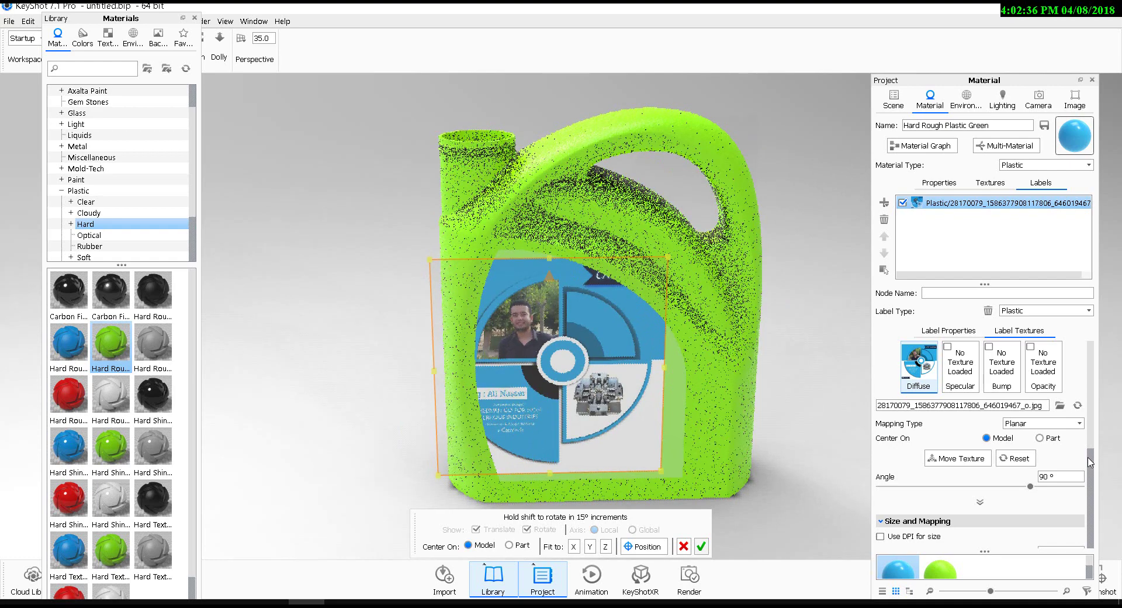
Step: Fine-tune the label's height and position to about 420 × 440 mm on the front
scroll(1089, 462, down, 3)
scroll(1094, 431, up, 3)
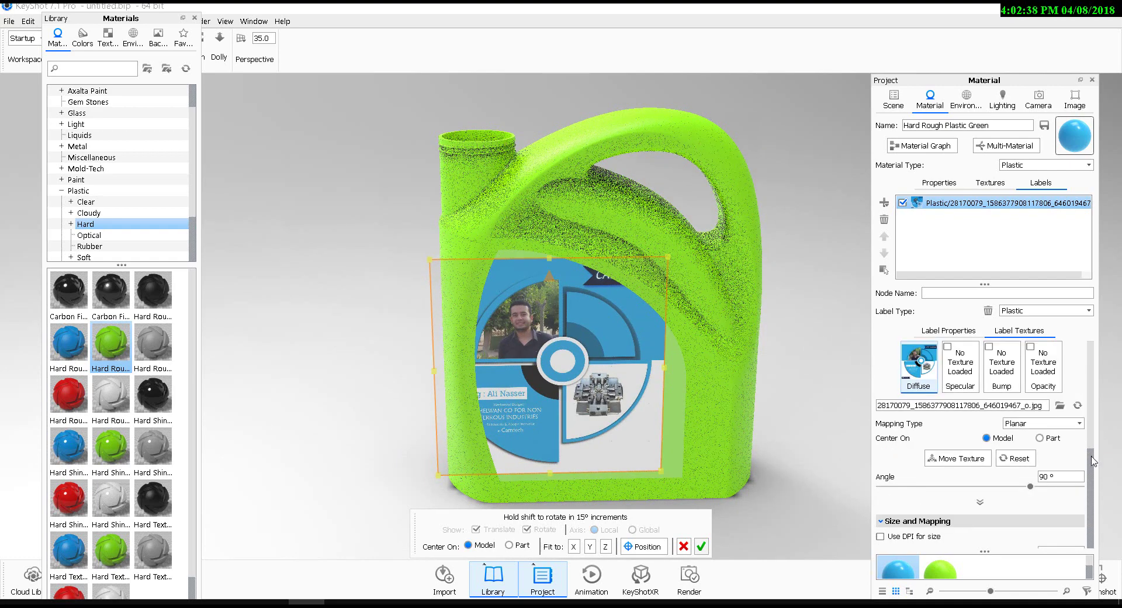
scroll(1092, 461, down, 3)
scroll(1092, 456, up, 3)
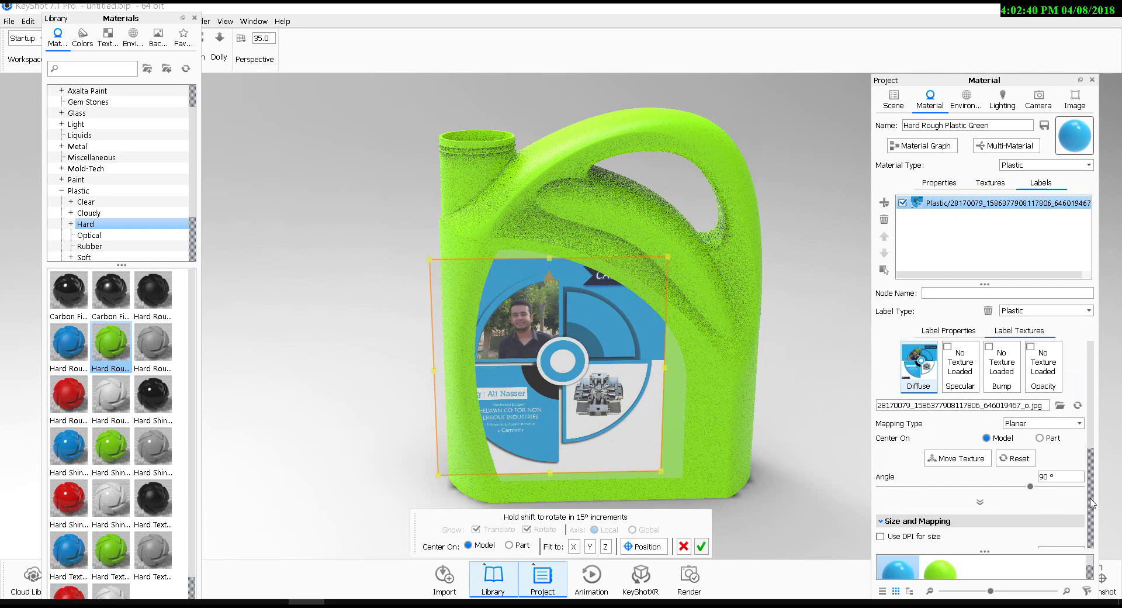
scroll(1091, 503, down, 3)
scroll(1092, 517, up, 3)
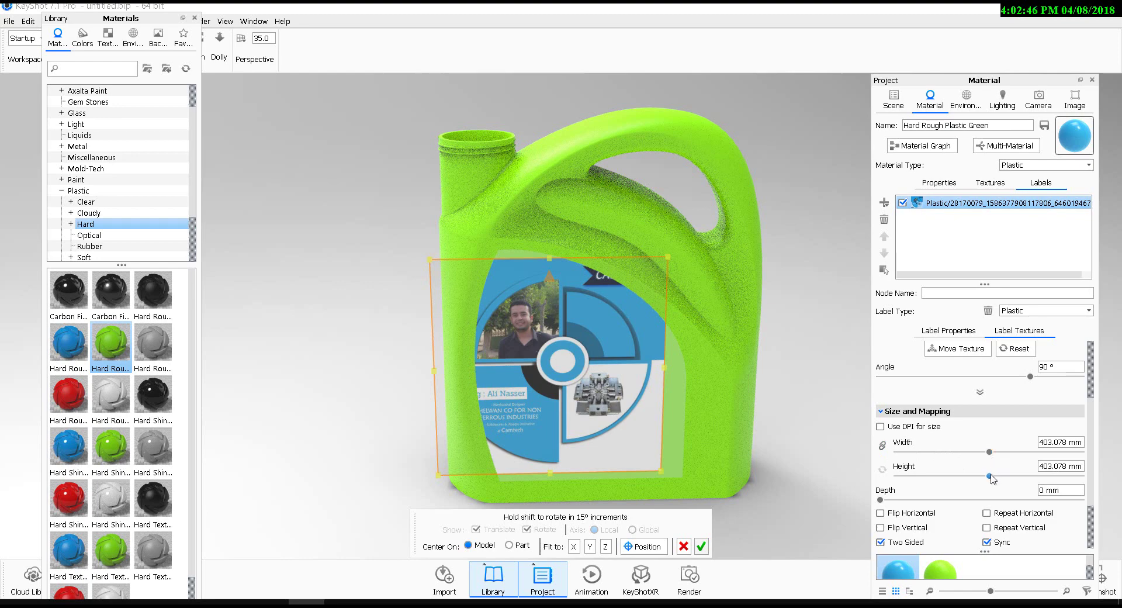
drag(992, 478, 997, 480)
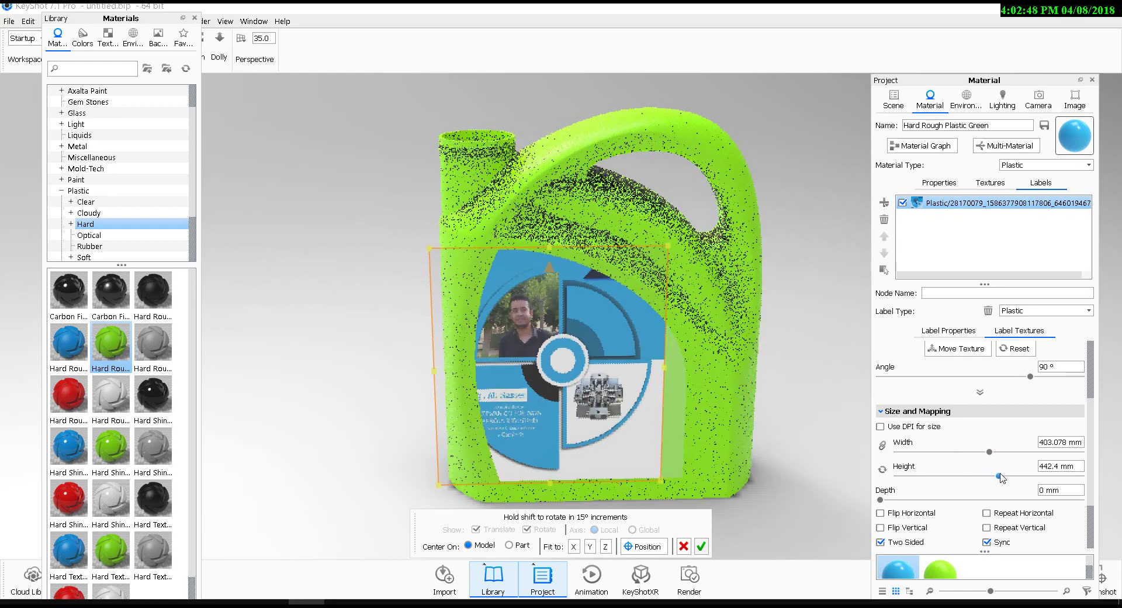
drag(1000, 478, 998, 477)
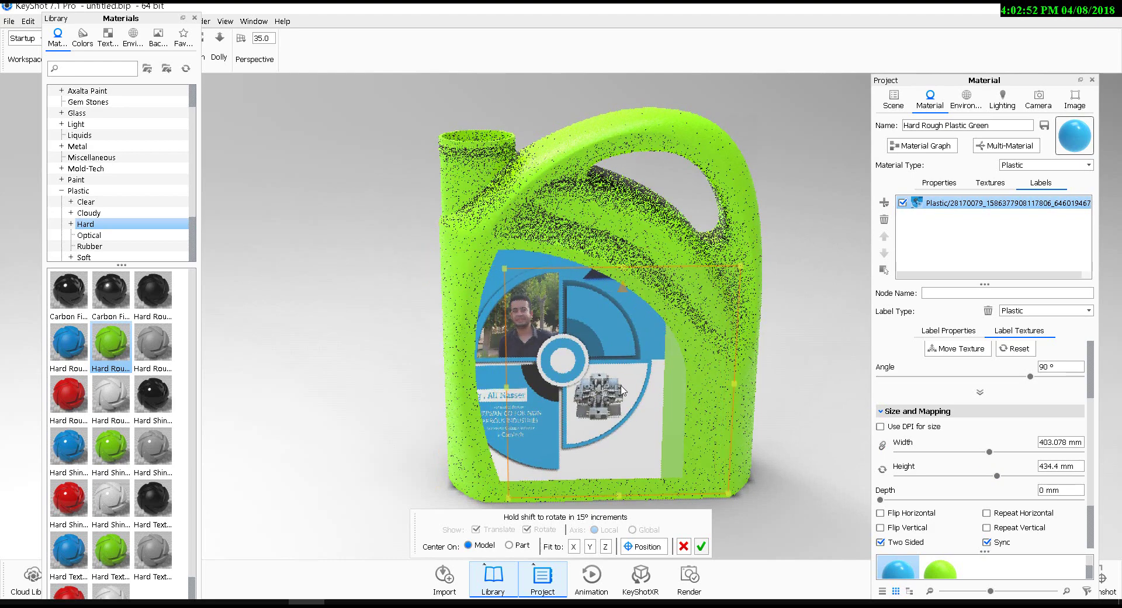
mouse_move(549, 371)
mouse_down()
mouse_move(614, 389)
mouse_move(594, 387)
mouse_up()
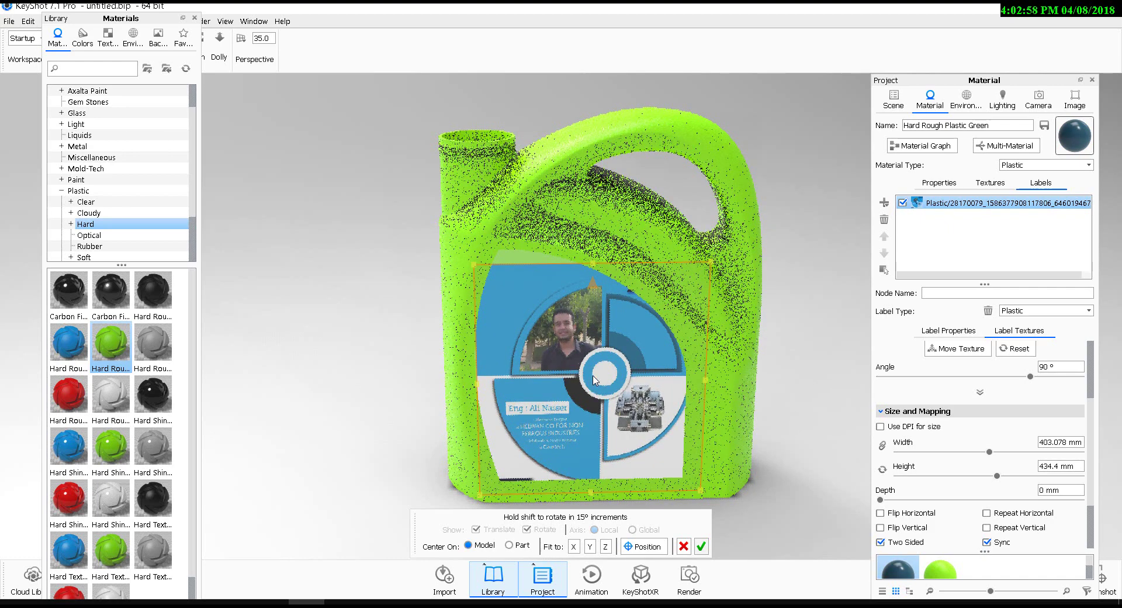
drag(594, 269, 590, 255)
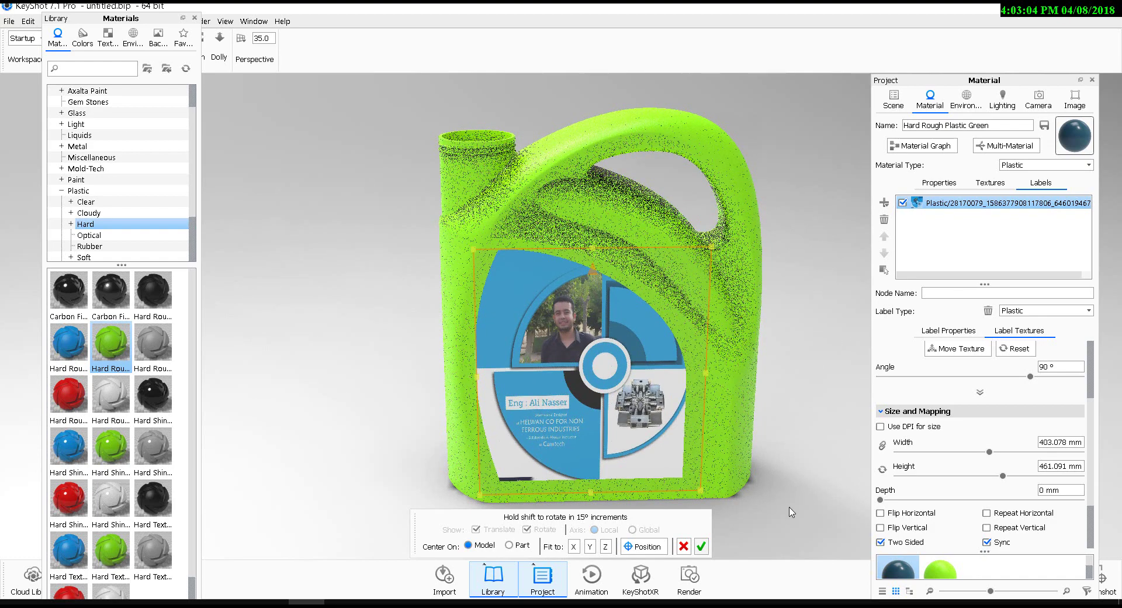
mouse_move(776, 531)
mouse_down()
mouse_move(716, 487)
mouse_move(726, 472)
mouse_up()
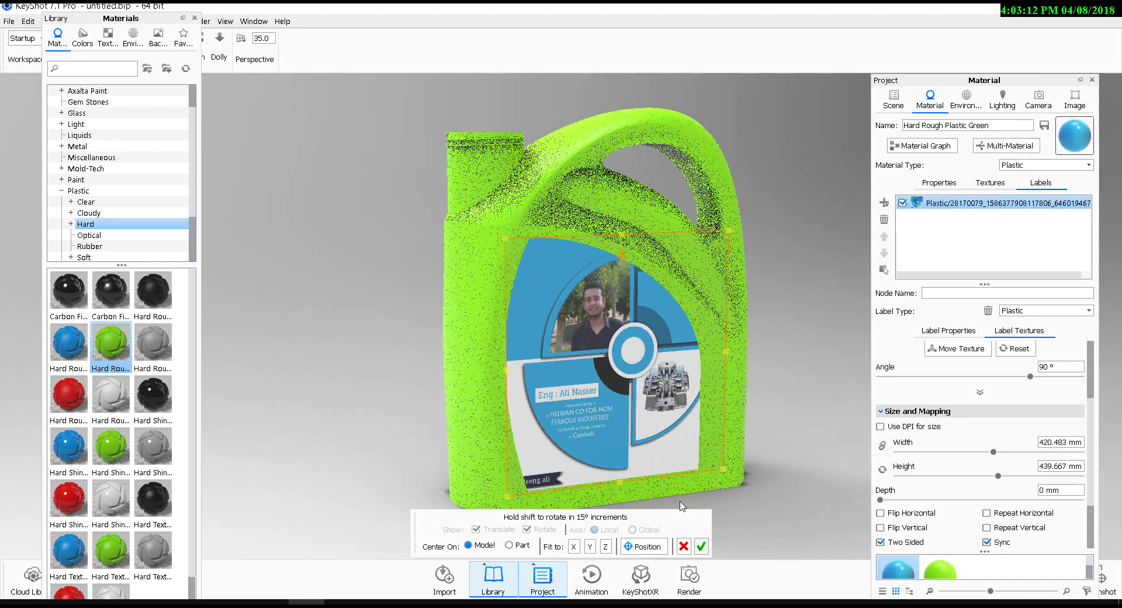
Step: Accept the label placement and turn the camera to face the label
click(702, 546)
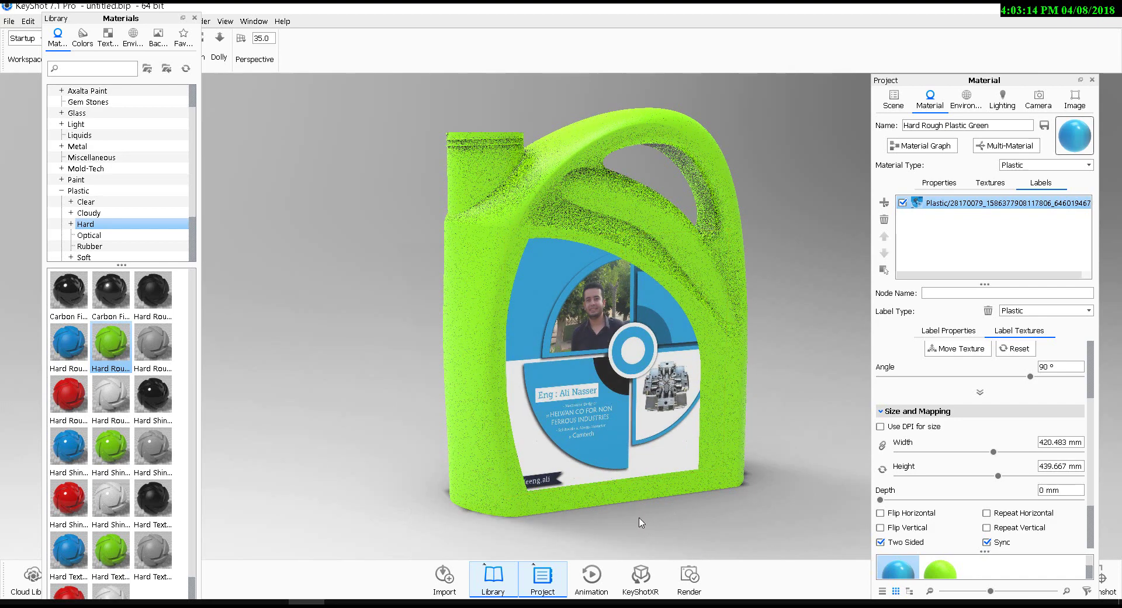
mouse_move(519, 458)
mouse_down()
mouse_move(734, 354)
mouse_move(662, 403)
mouse_up()
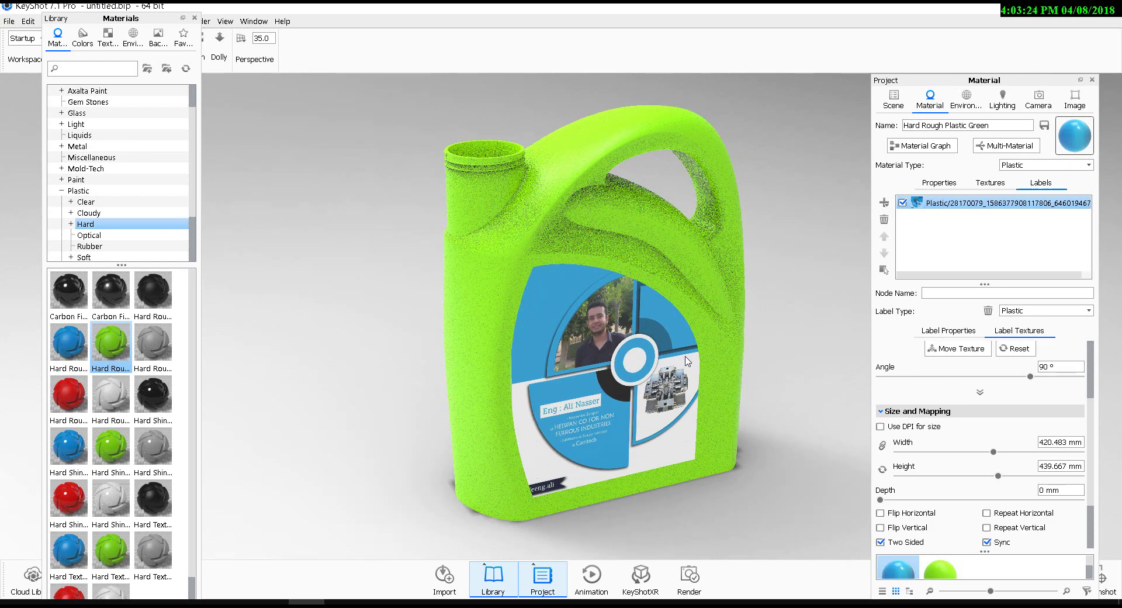
scroll(1092, 414, down, 1)
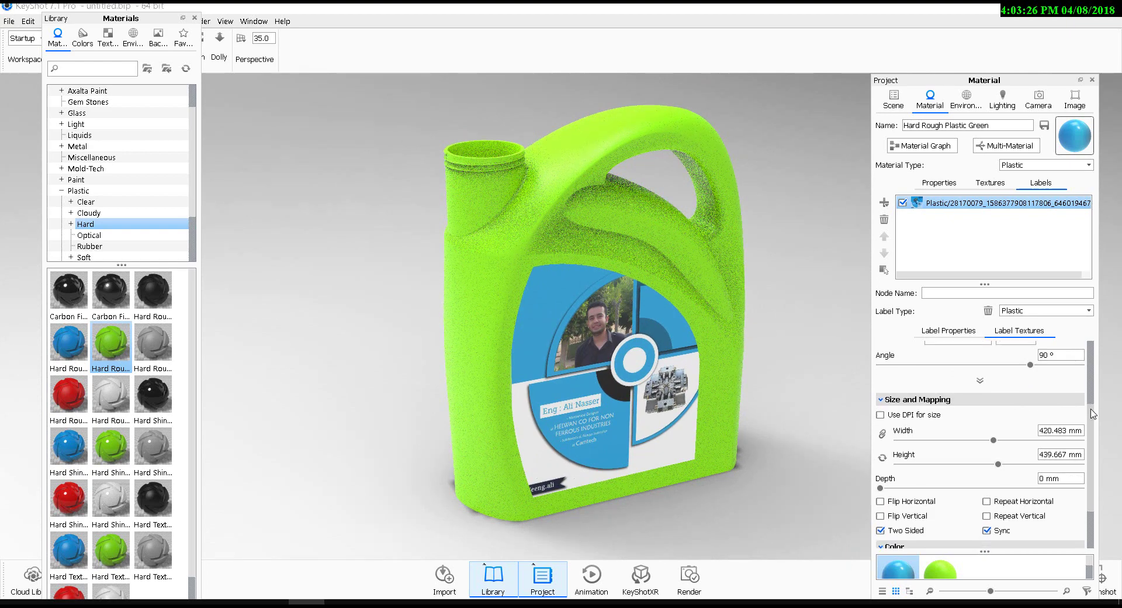
scroll(1091, 410, down, 3)
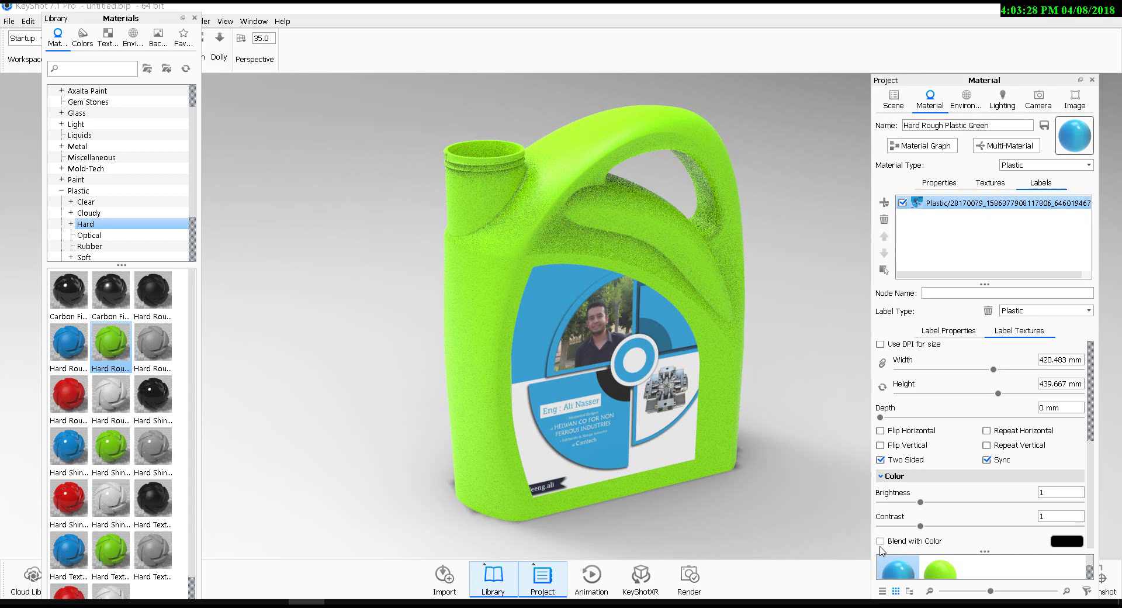
Step: Blend the label with lime green (RGB 137, 220, 42) sampled from the bottle
click(1065, 548)
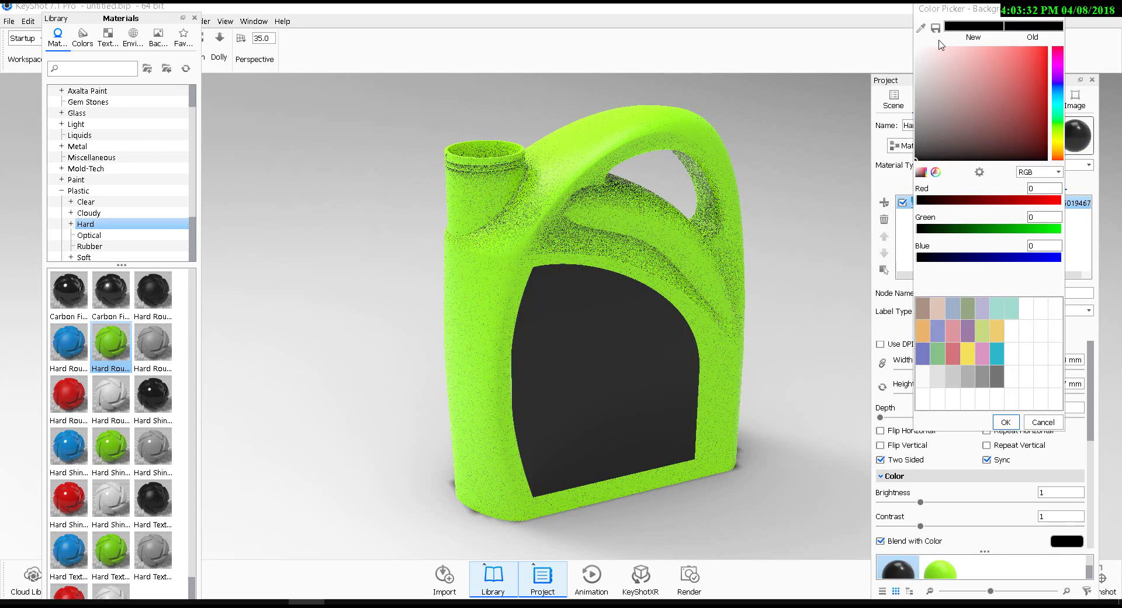
click(921, 28)
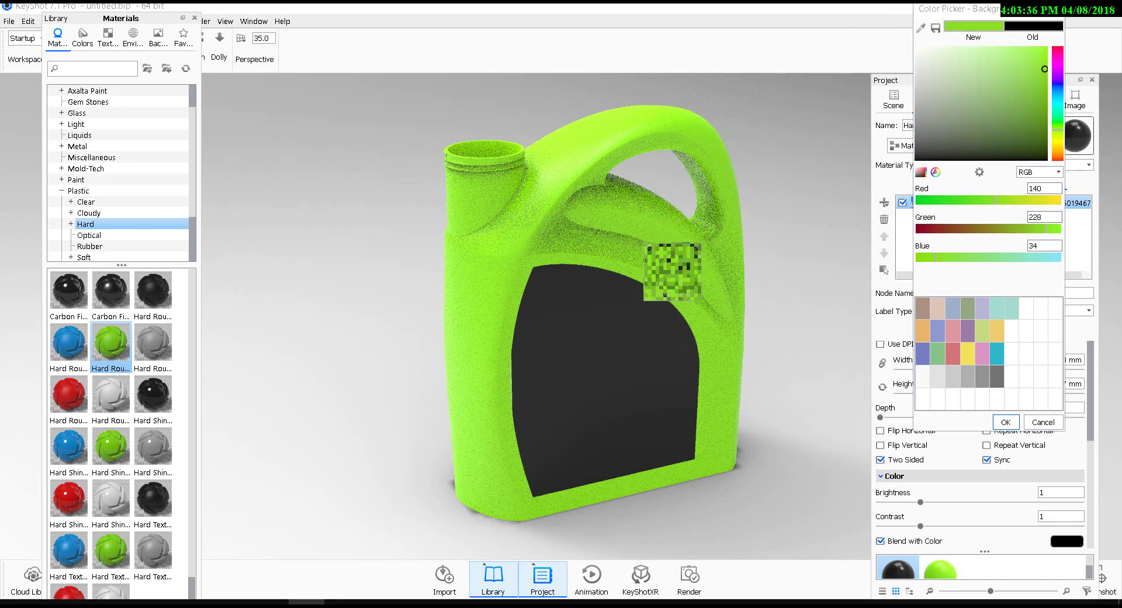
click(727, 367)
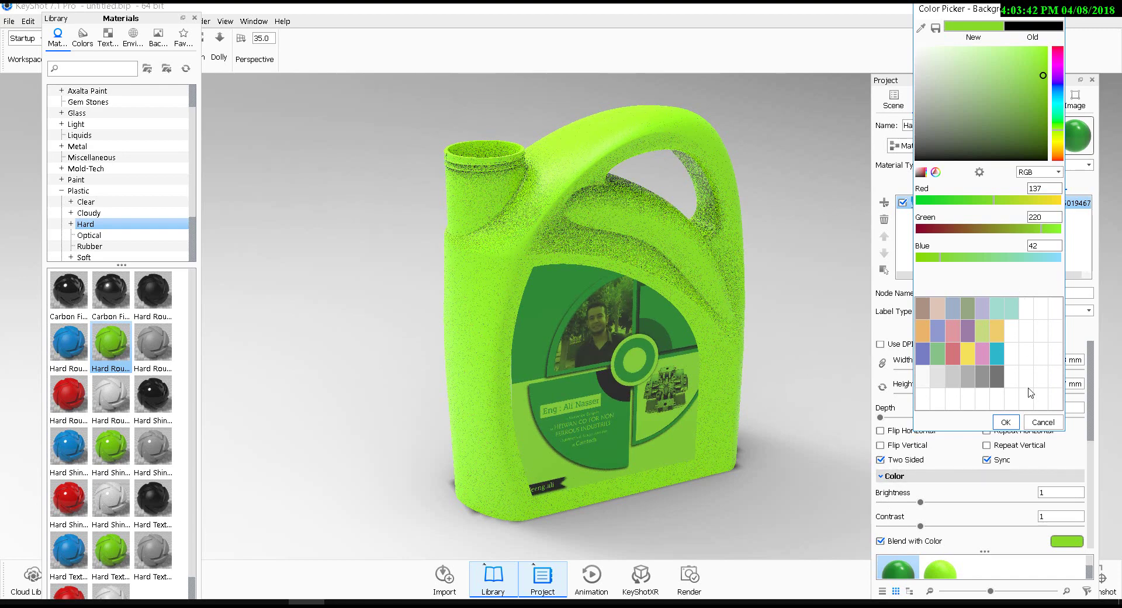
click(1008, 422)
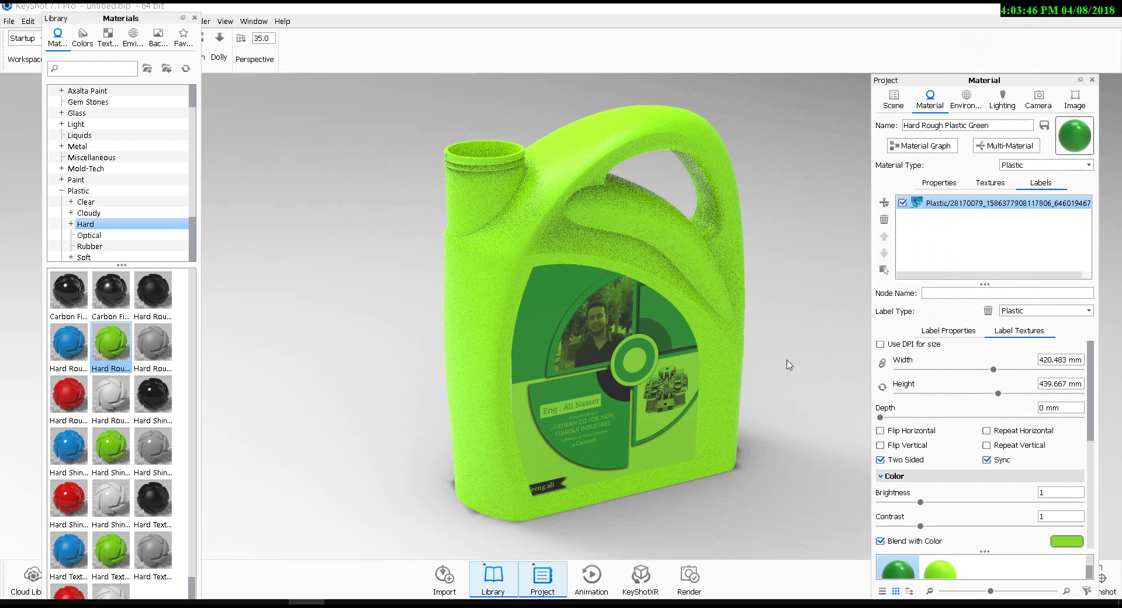
Step: Set the environment background to a solid white colour (RGB 255, 255, 255)
drag(582, 466, 636, 489)
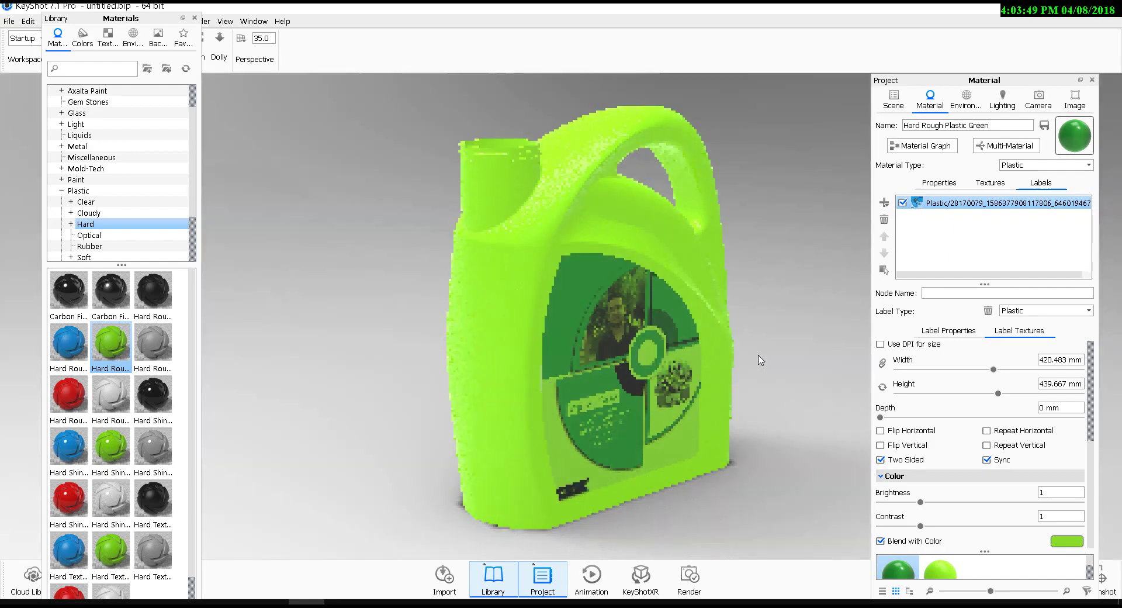
mouse_move(750, 423)
mouse_down()
mouse_move(685, 375)
mouse_move(610, 388)
mouse_move(786, 337)
mouse_up()
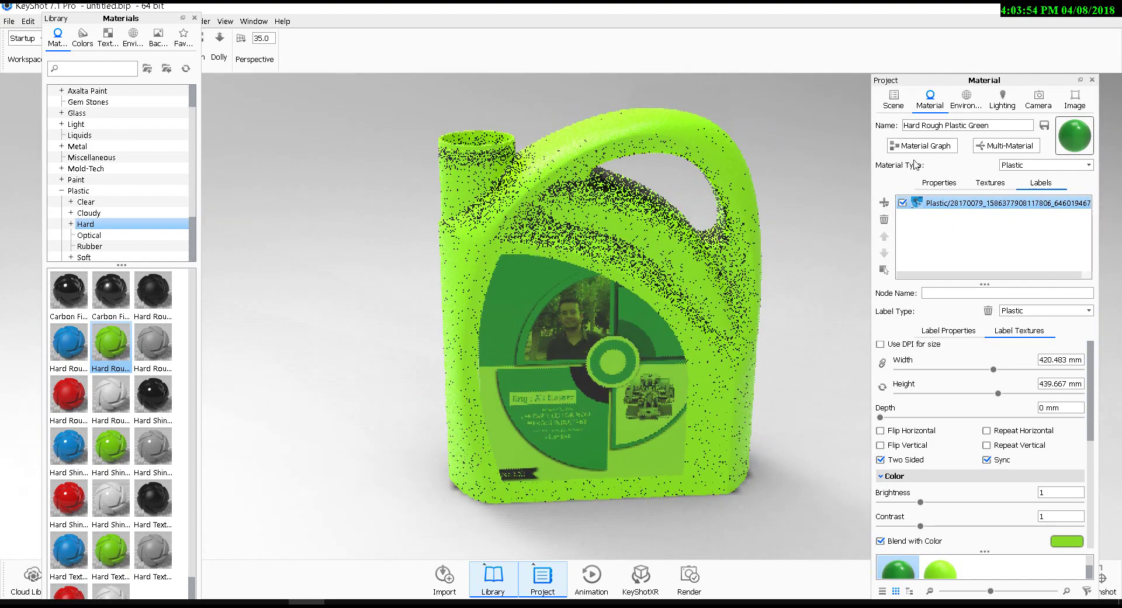
click(967, 99)
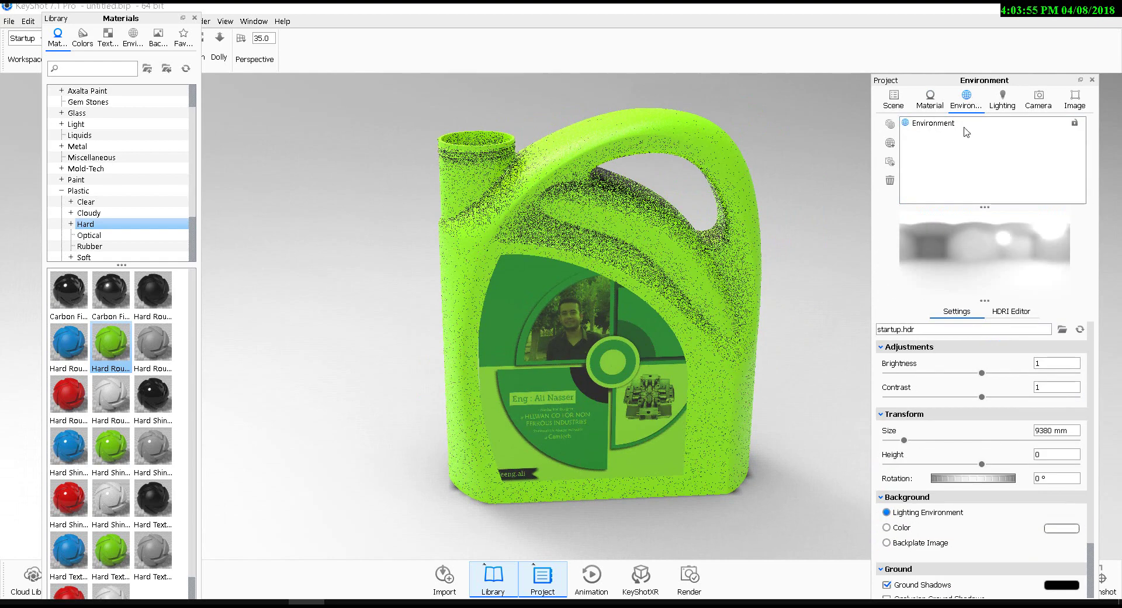
click(912, 528)
click(1061, 528)
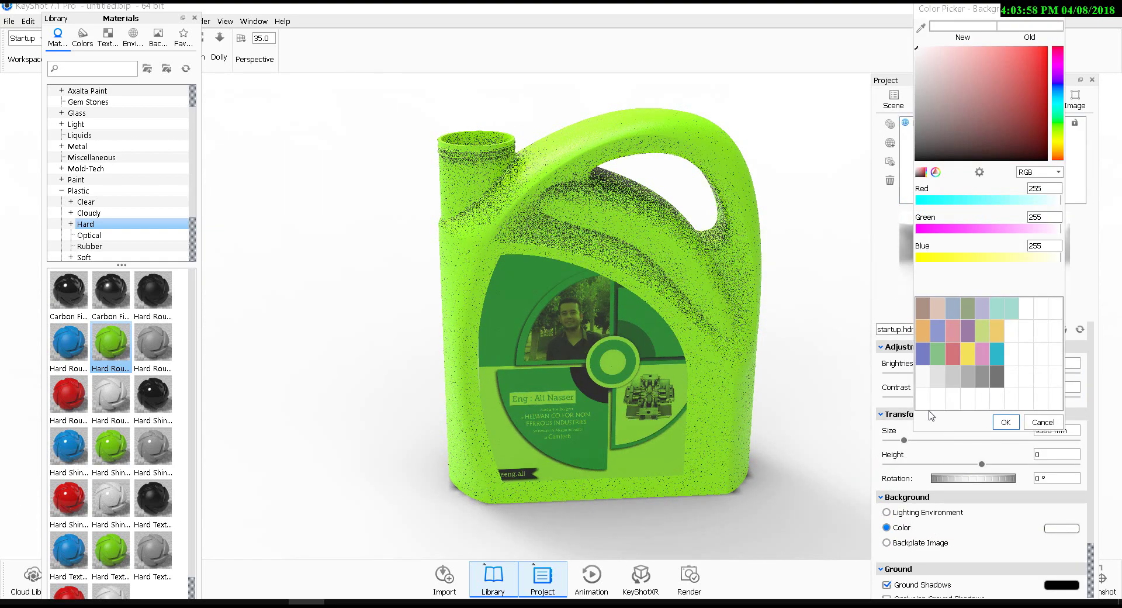
click(1006, 422)
drag(667, 465, 790, 451)
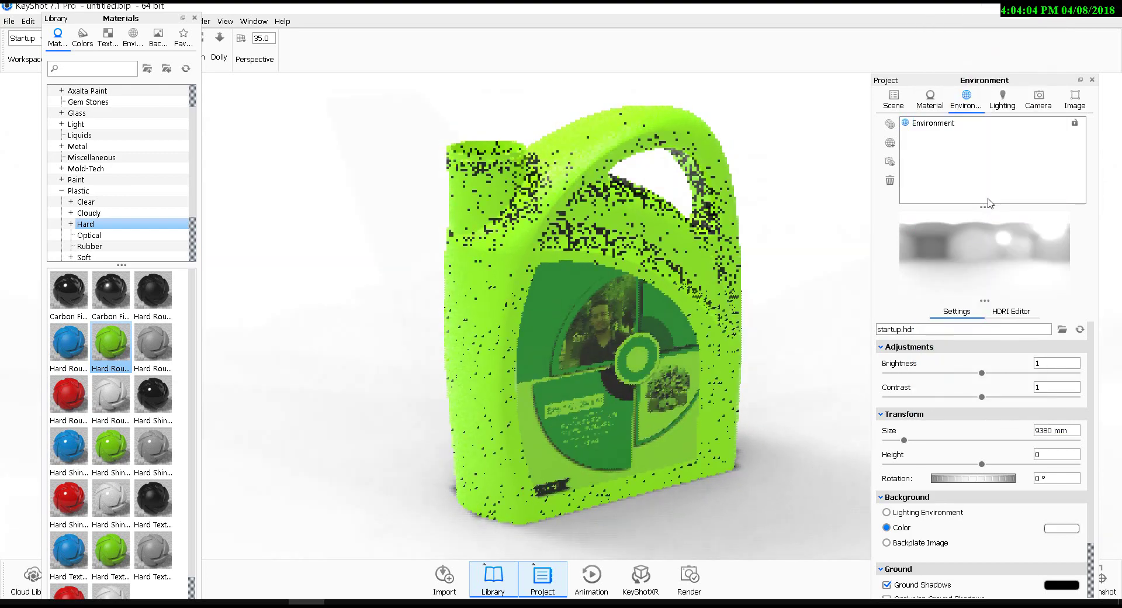
click(1002, 99)
Step: Apply the Product and then the Jewelry lighting preset, giving 24 ray bounces and caustics
click(903, 178)
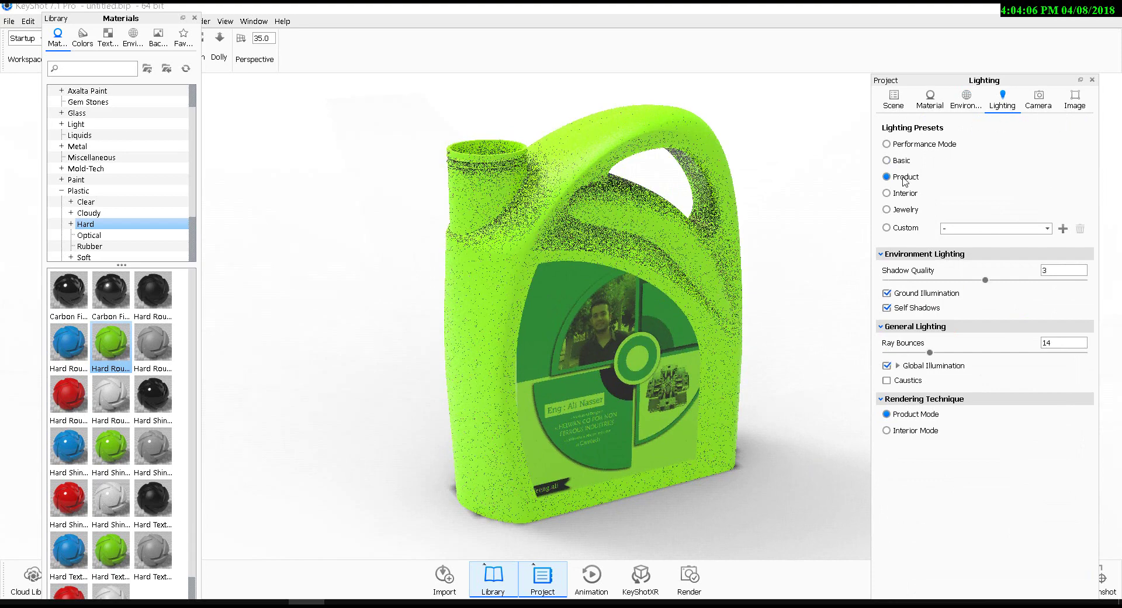
click(902, 212)
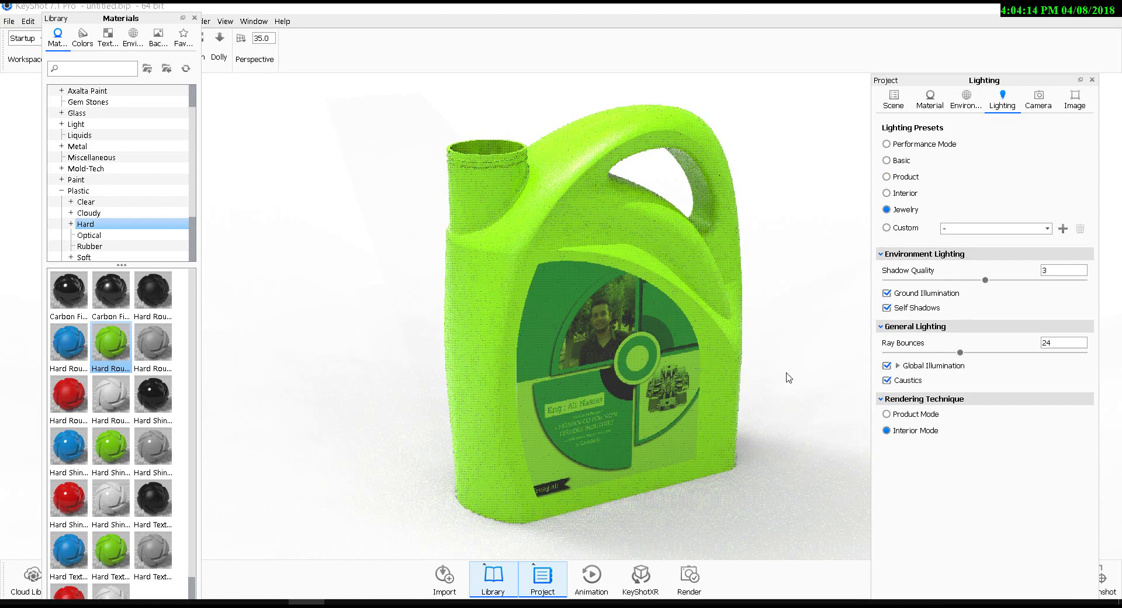
drag(784, 323, 809, 323)
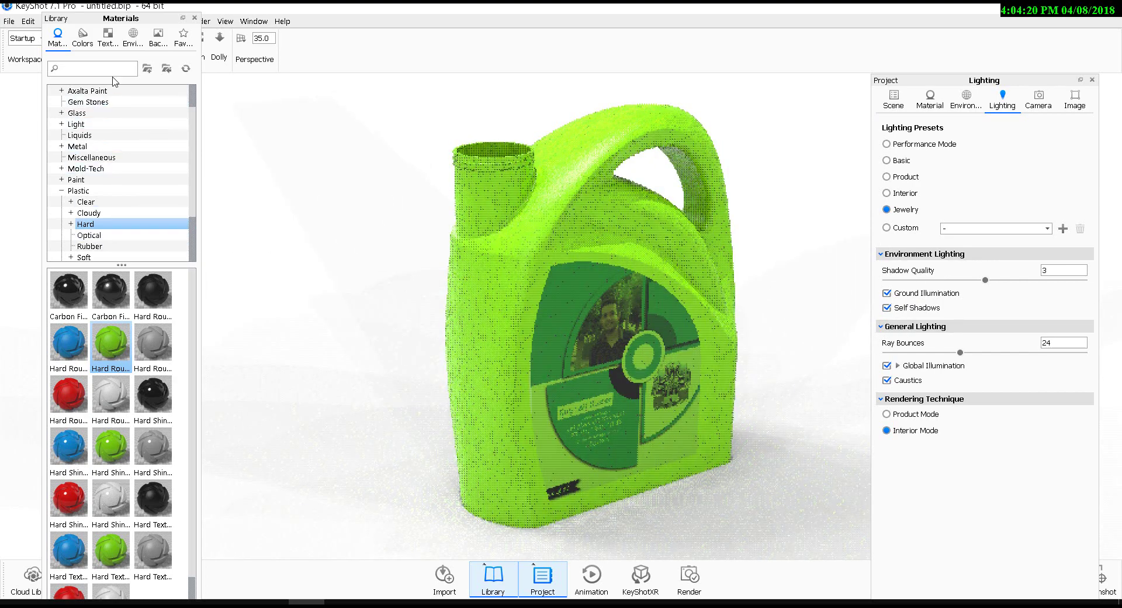
Step: Compare the 2 Panels Straight, 3 Panels Straight and 3 Panels Tilted 4K environments, keeping 2 Panels Straight
click(130, 38)
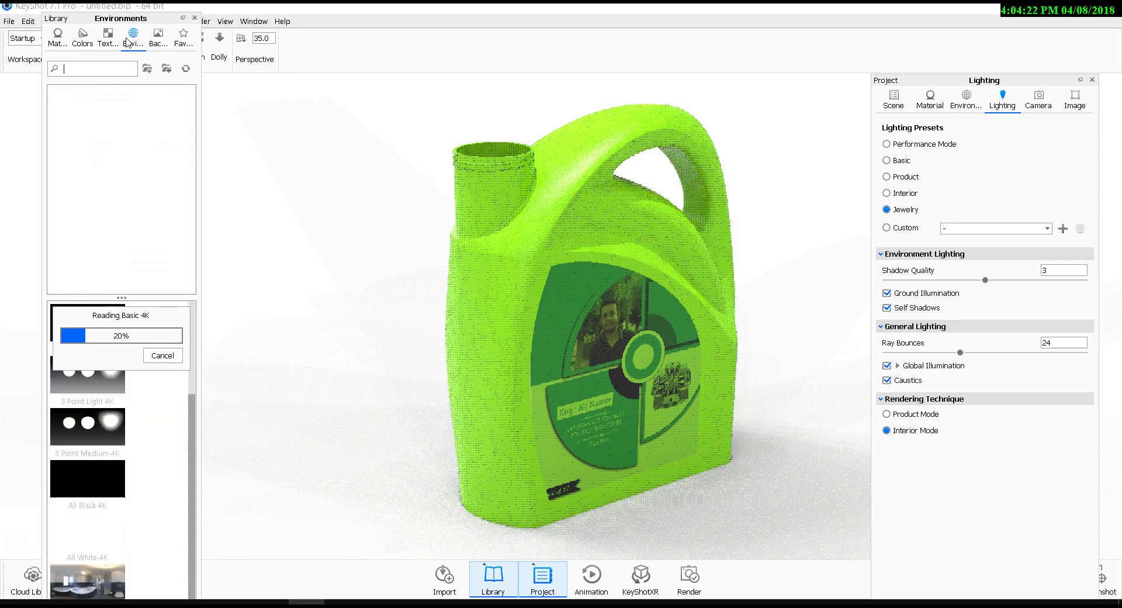
drag(114, 349, 314, 258)
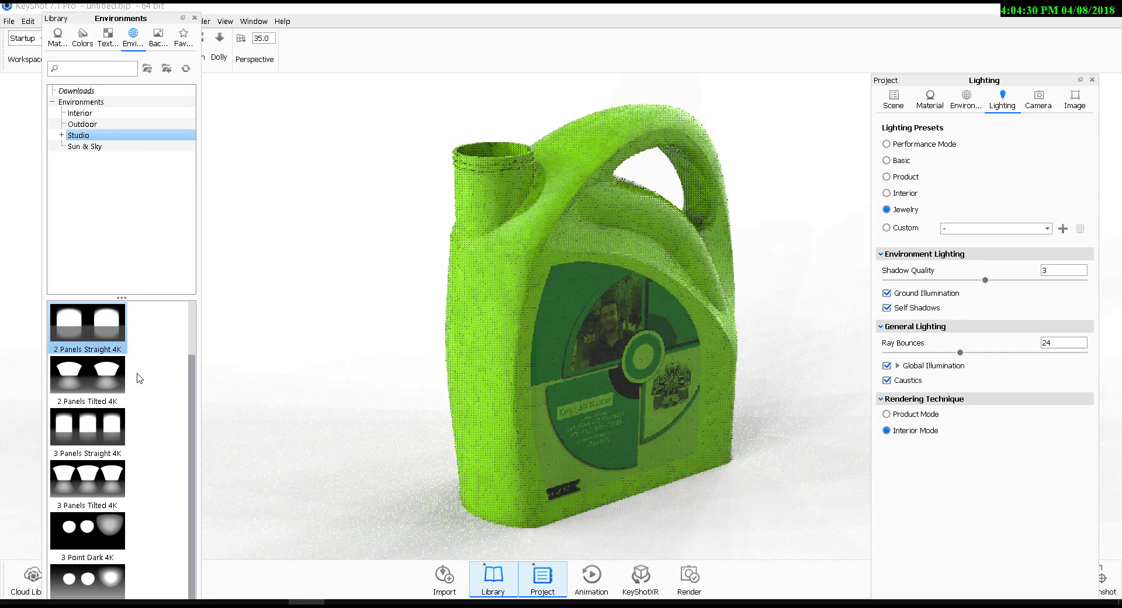
drag(117, 430, 370, 335)
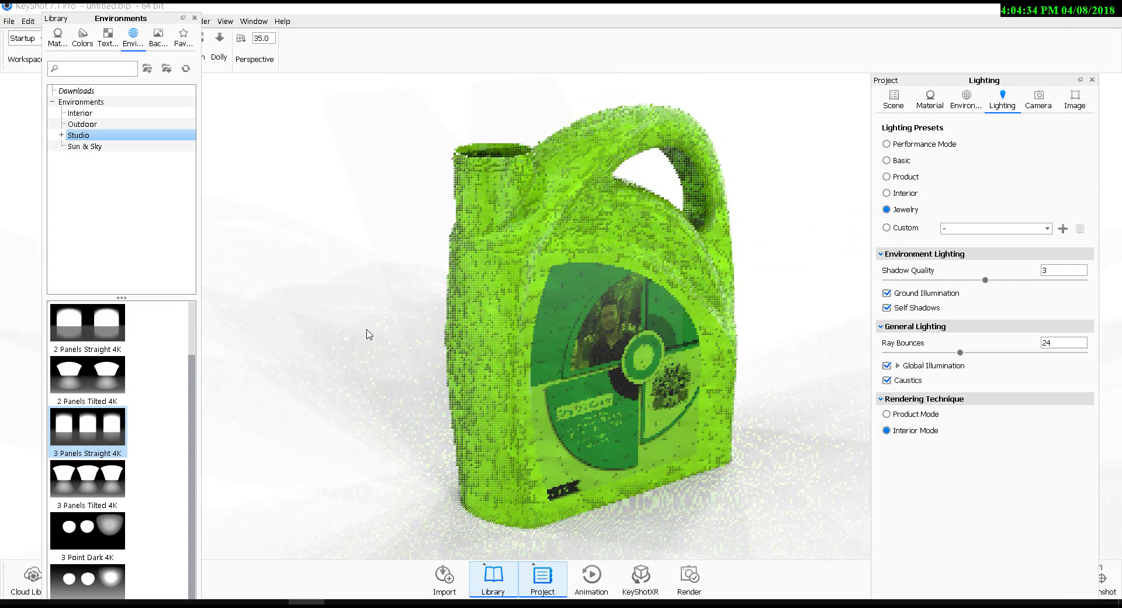
scroll(117, 468, down, 3)
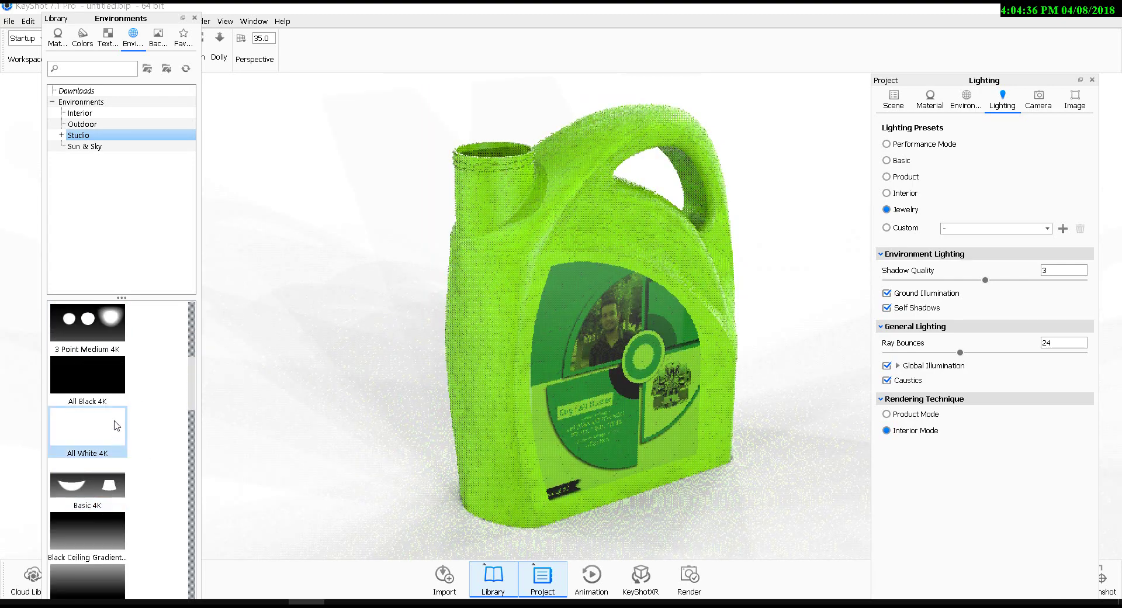
scroll(82, 480, up, 3)
drag(93, 479, 302, 364)
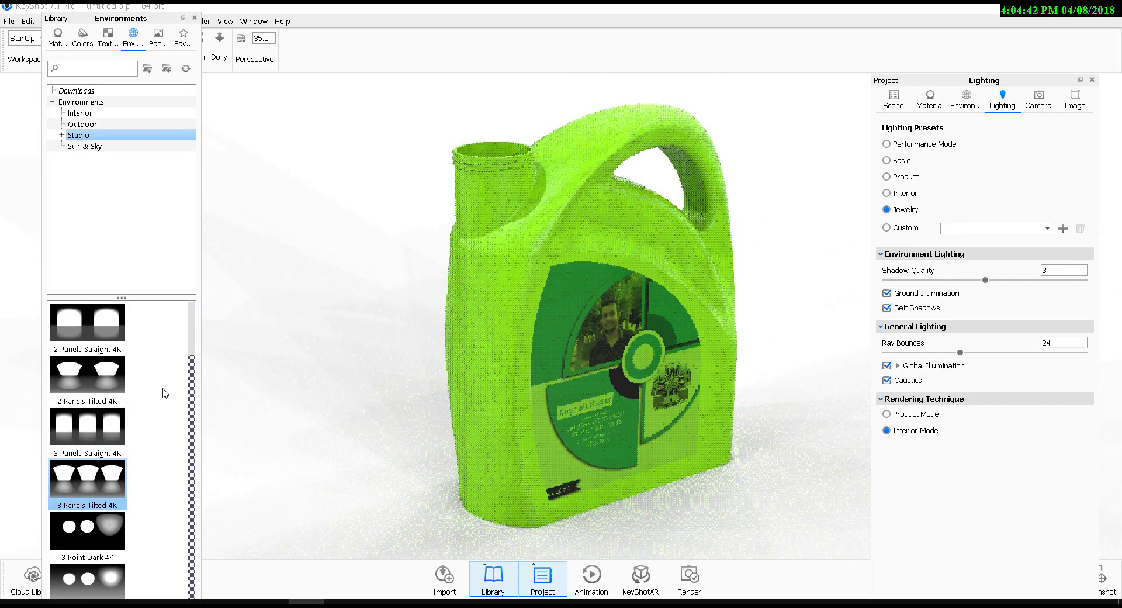
drag(97, 328, 383, 336)
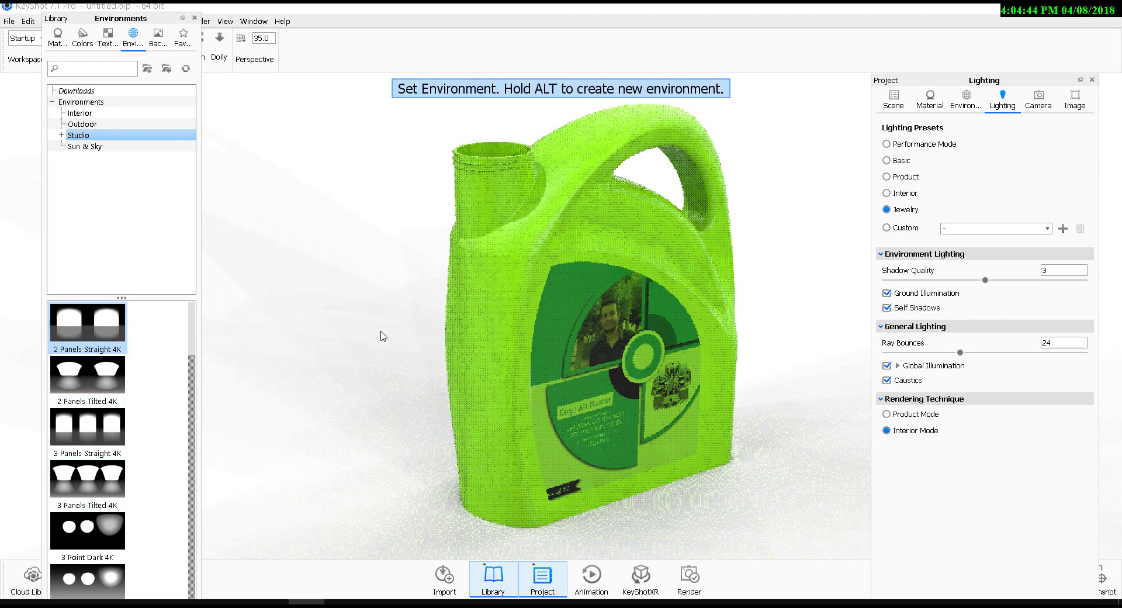
drag(541, 425, 608, 469)
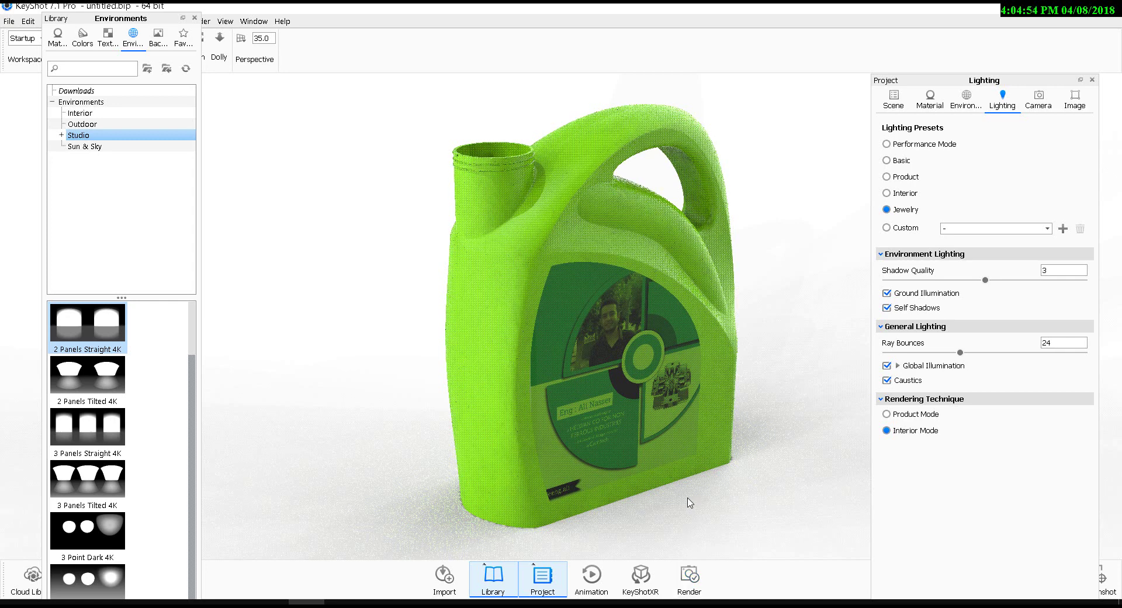
drag(690, 501, 664, 509)
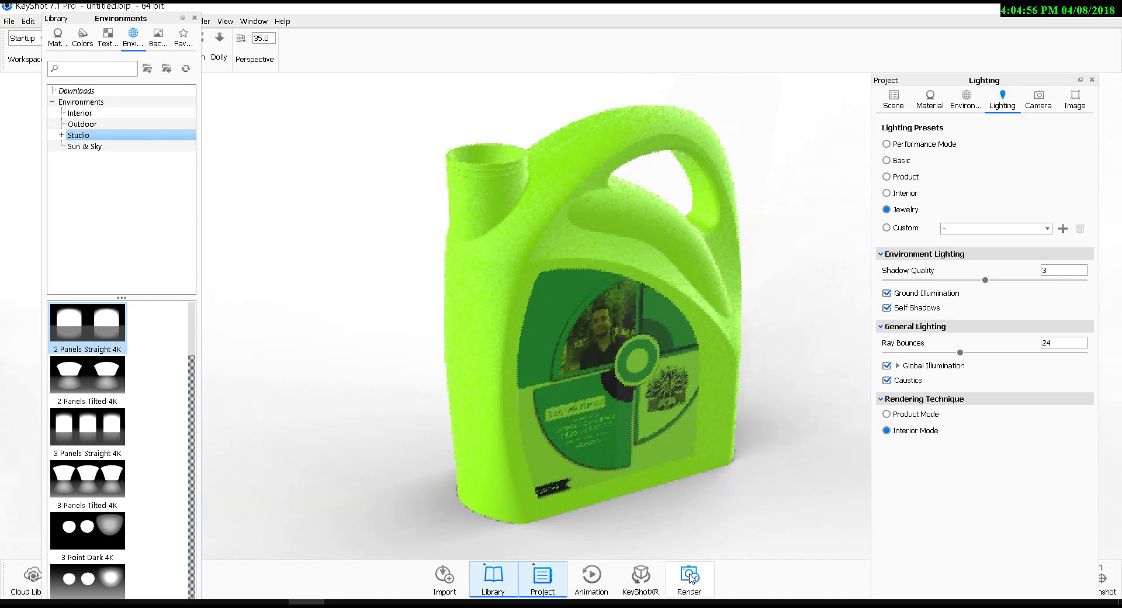
Step: Render untitled.83.png at the 1600 × 693 preset and maximize the render window
click(698, 587)
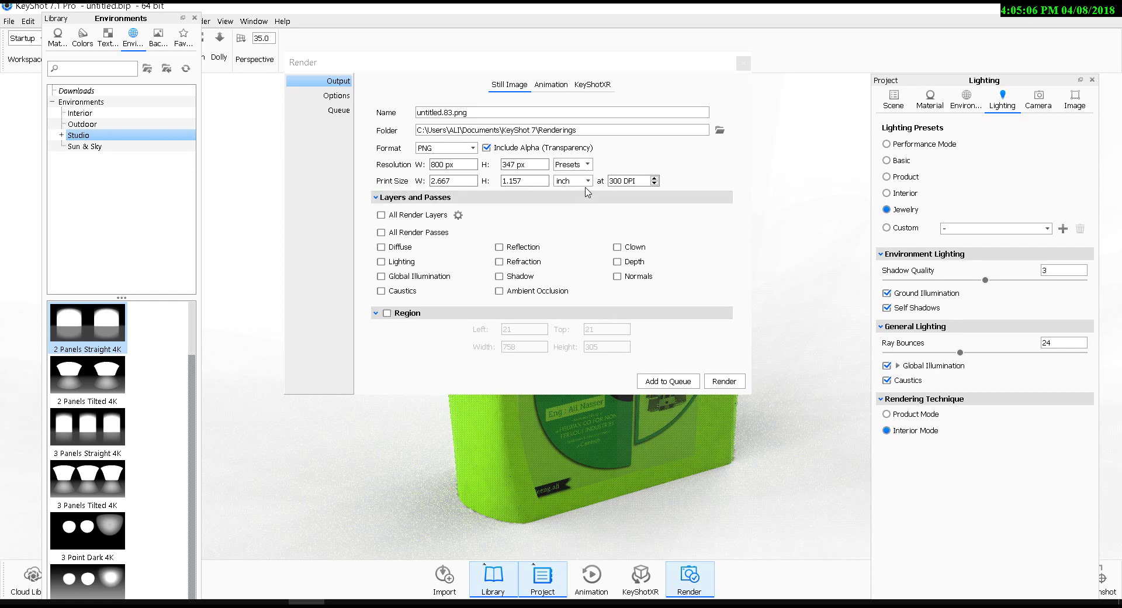
click(583, 166)
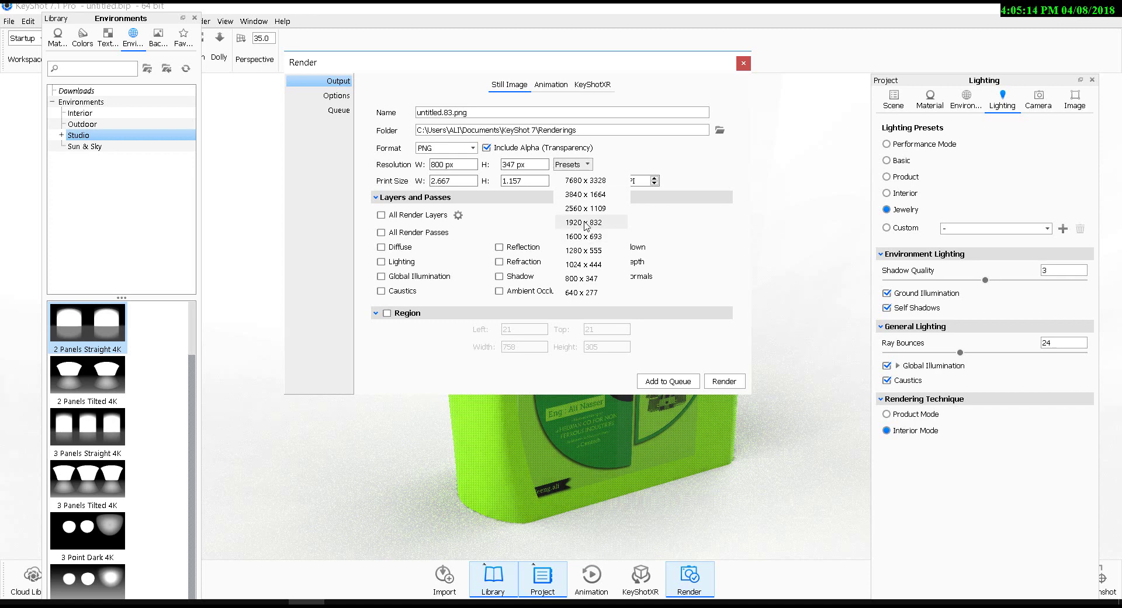
click(588, 236)
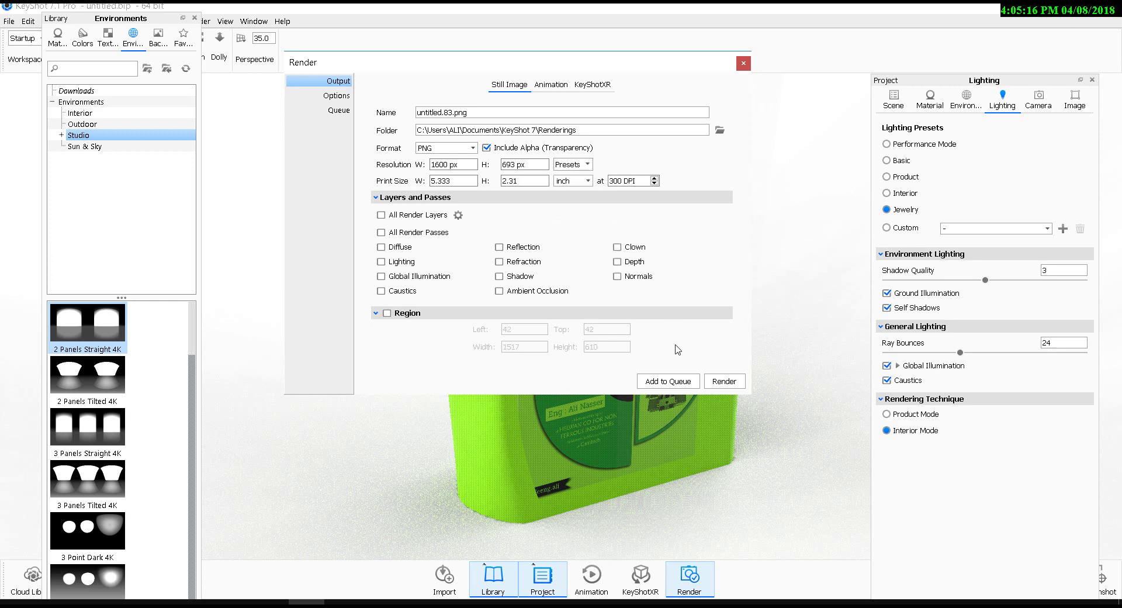
click(727, 383)
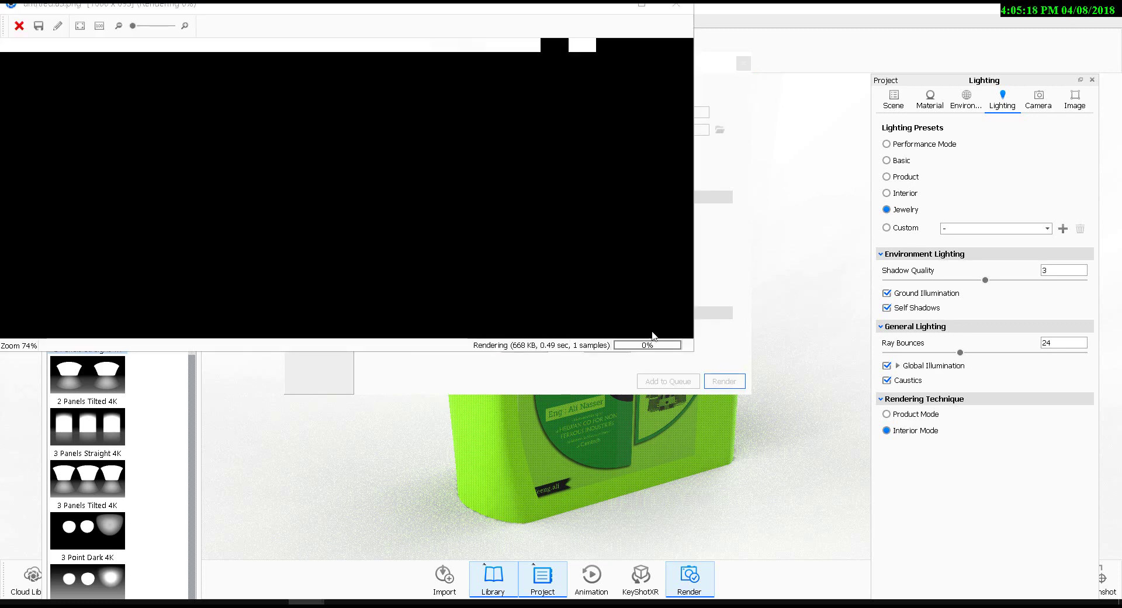
click(641, 4)
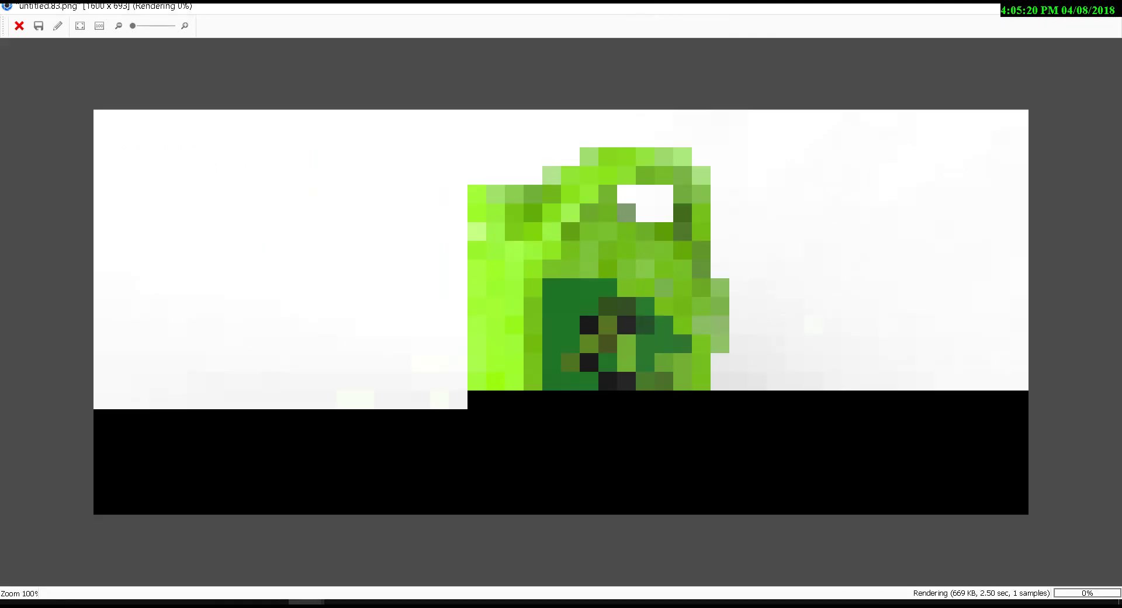